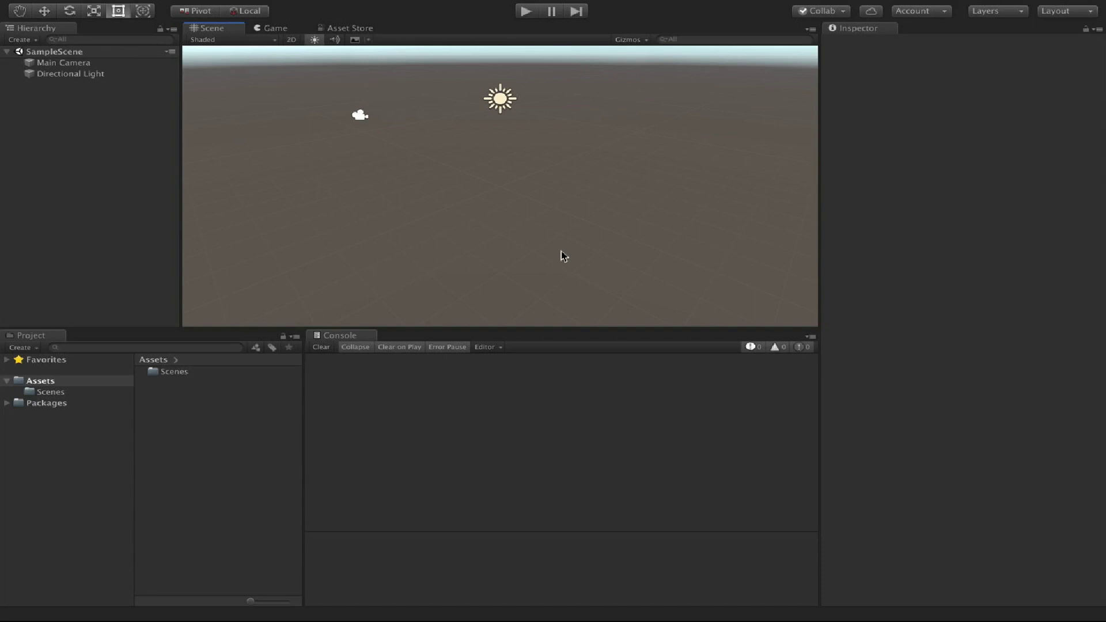
Import the purchased Adventure Creator package with its required input and layers, and open the imported AdventureCreator folder.
click(348, 29)
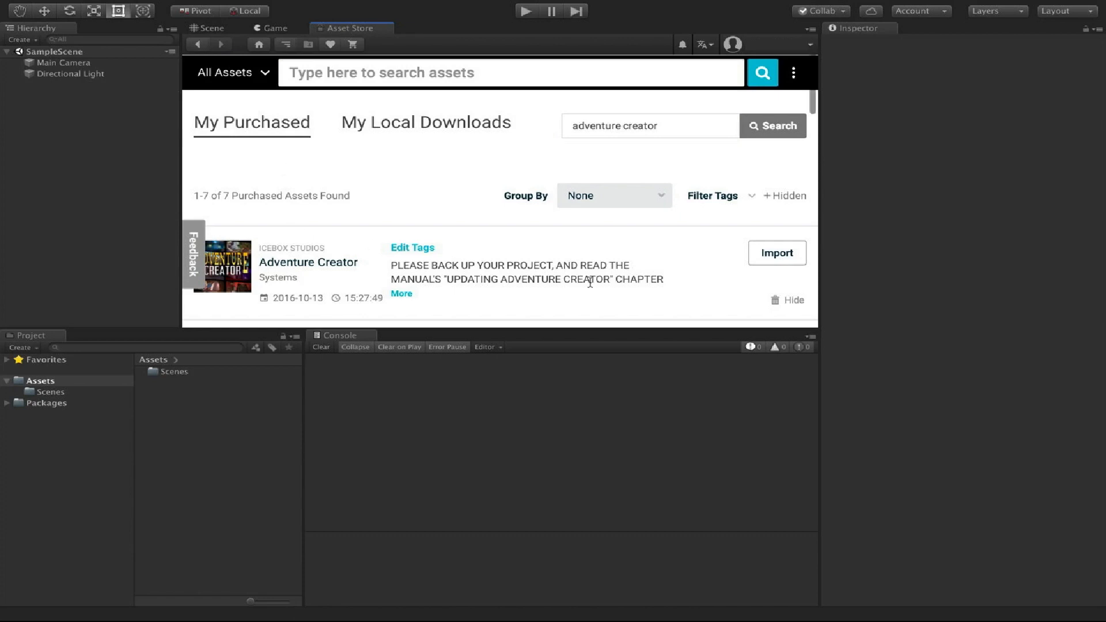
click(784, 267)
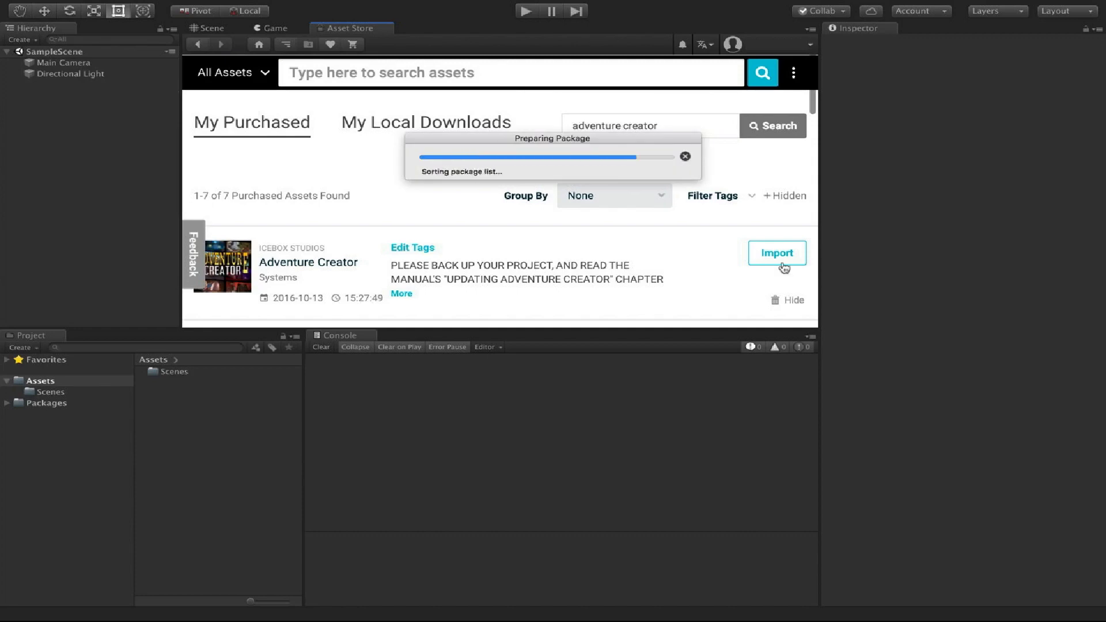
click(624, 564)
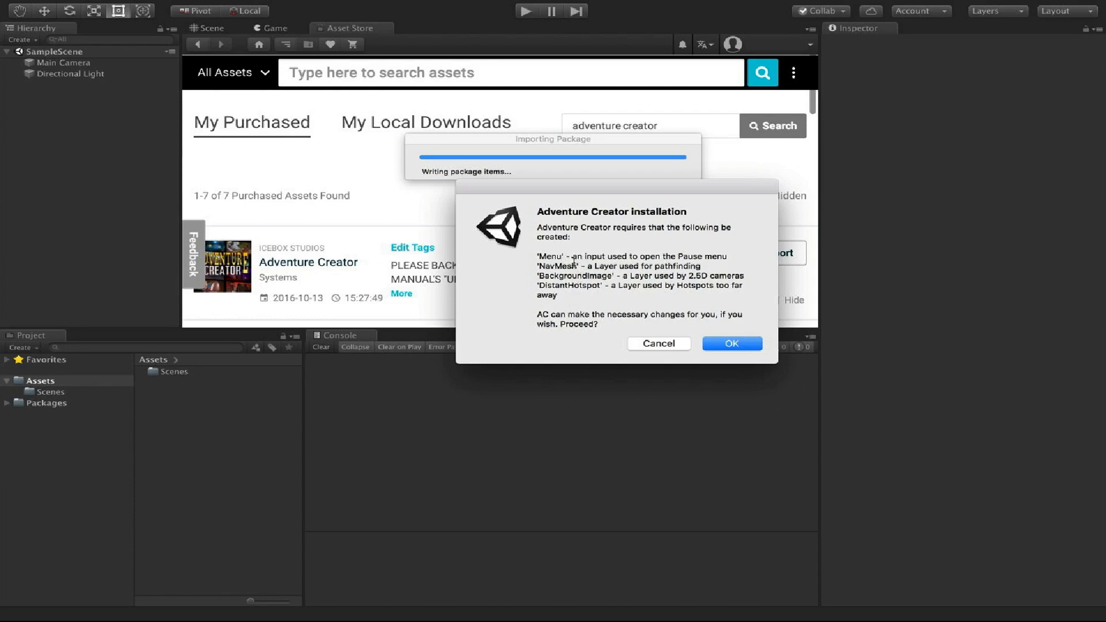
click(731, 344)
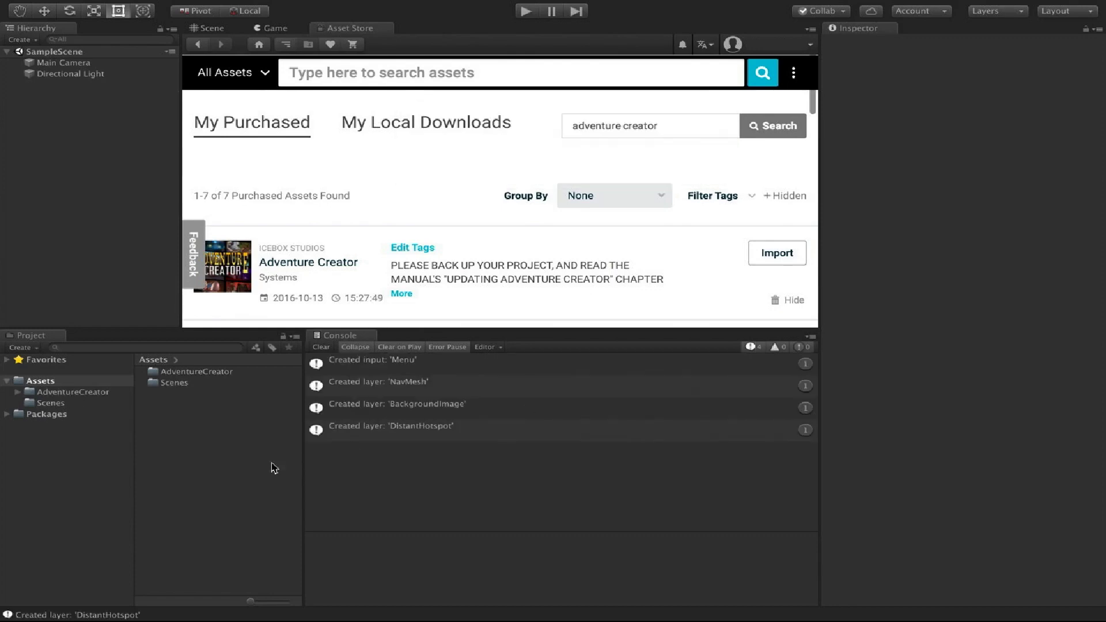
click(101, 395)
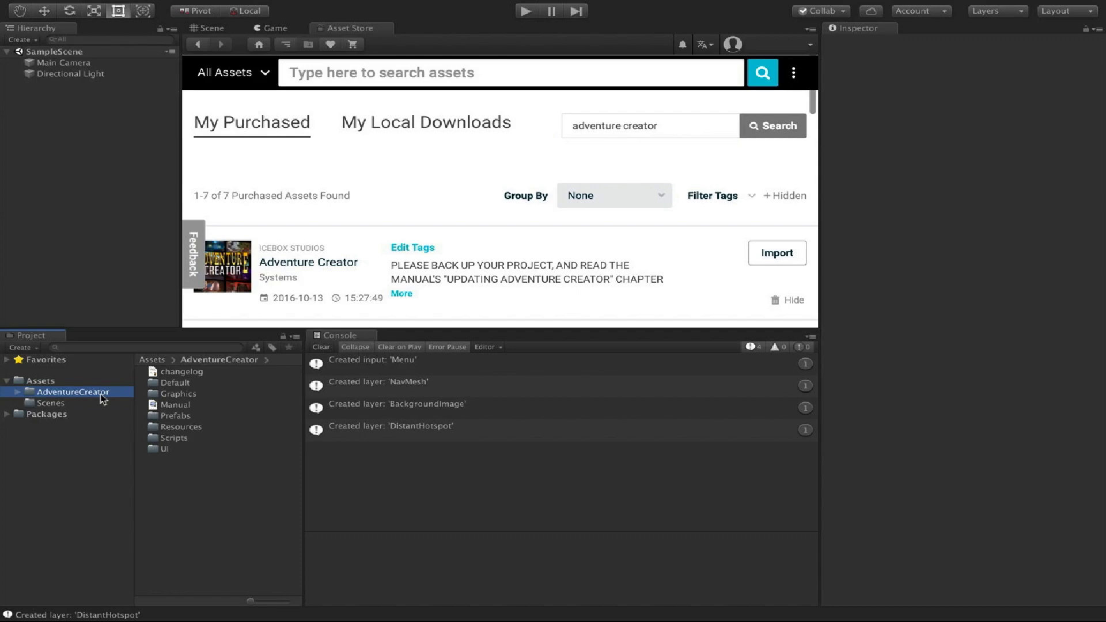
Download the Evil Lair and Wharf tutorial assets from Adventure Creator's online downloads page and import the complete TutorialFiles package into Unity.
mouse_move(285, 3)
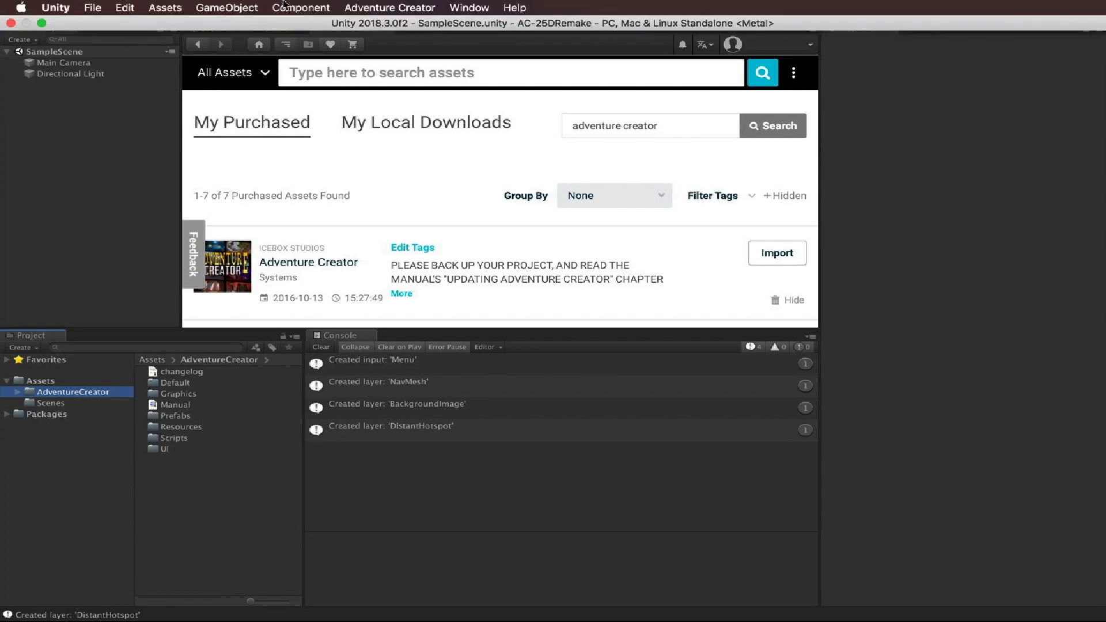
click(377, 7)
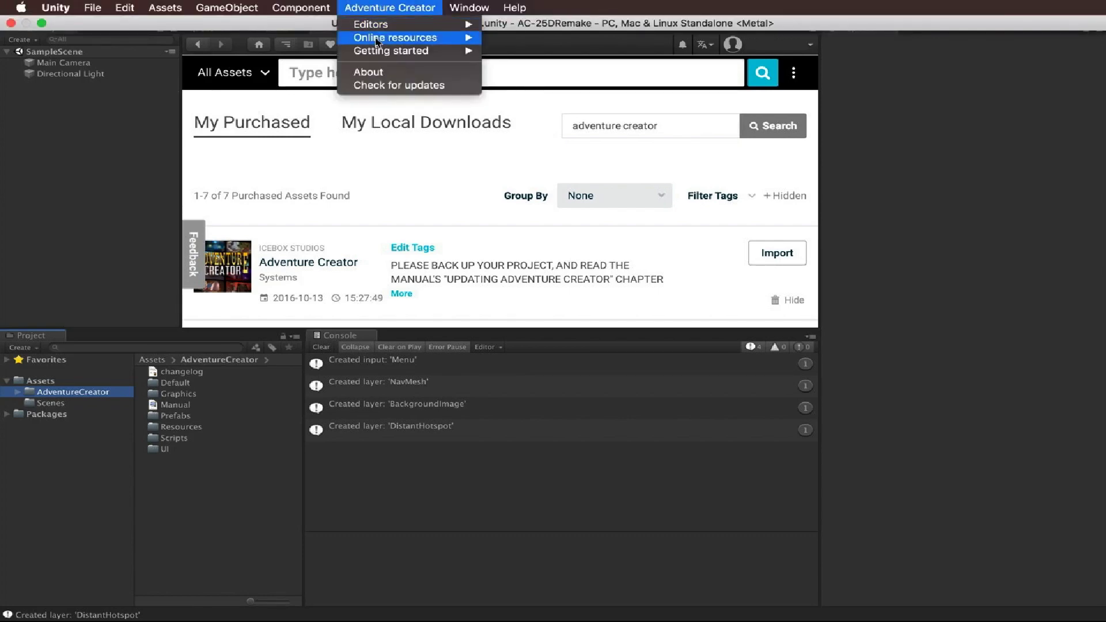
mouse_move(378, 39)
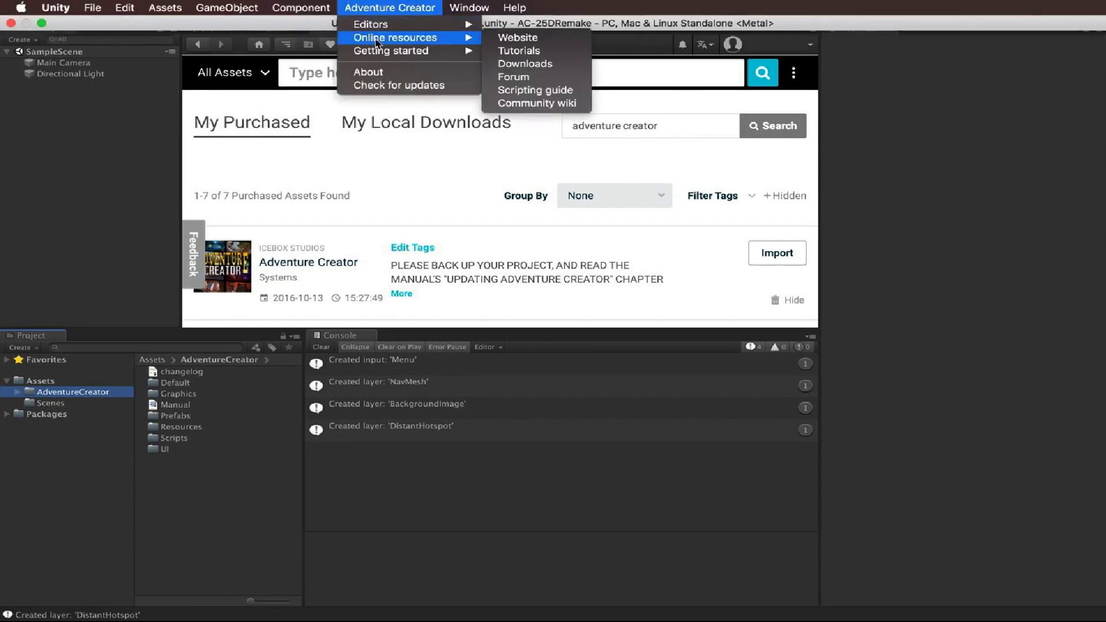
click(547, 65)
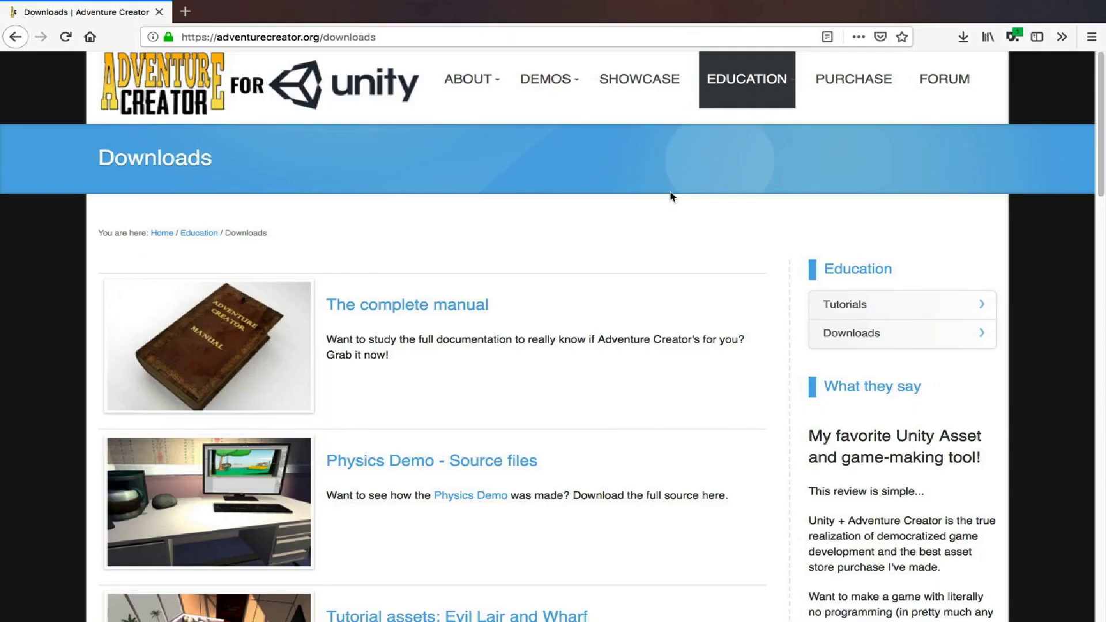
scroll(521, 356, down, 5)
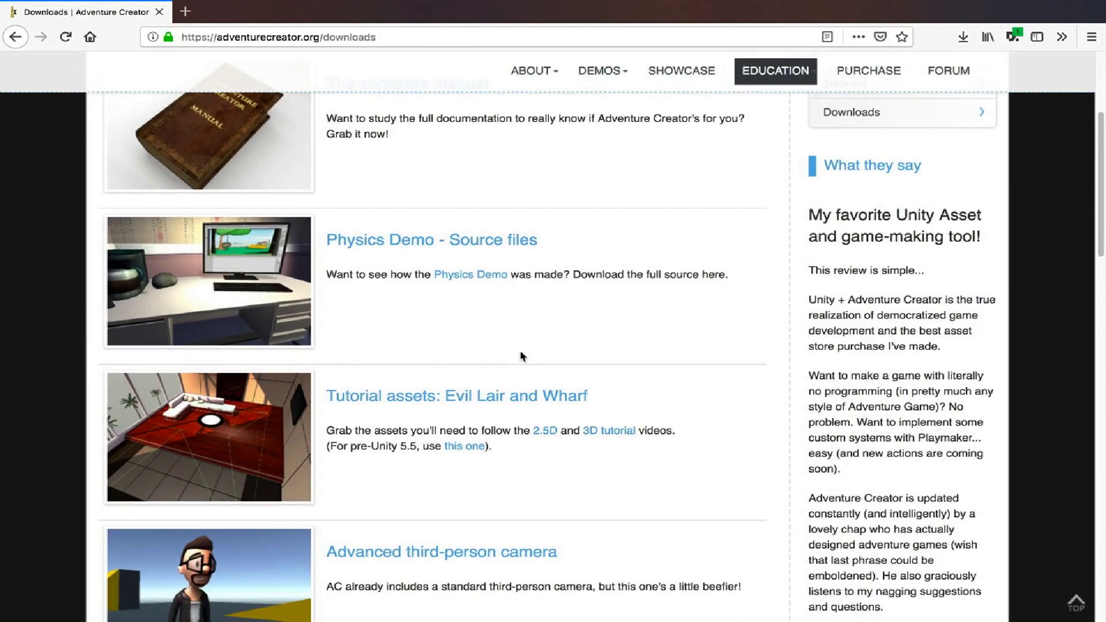
click(568, 408)
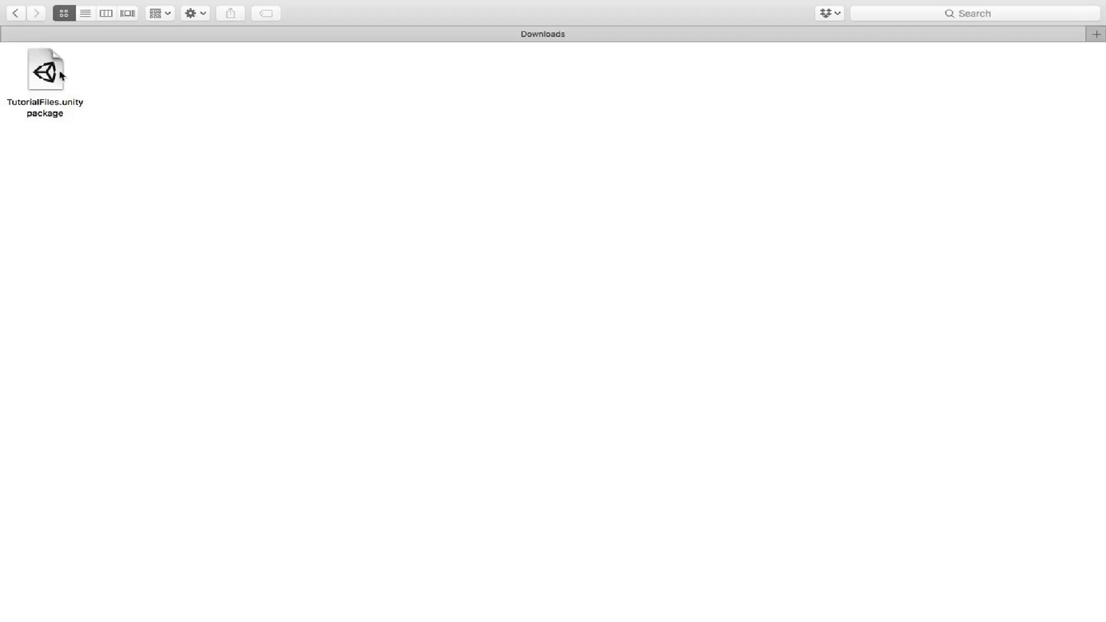
double_click(61, 75)
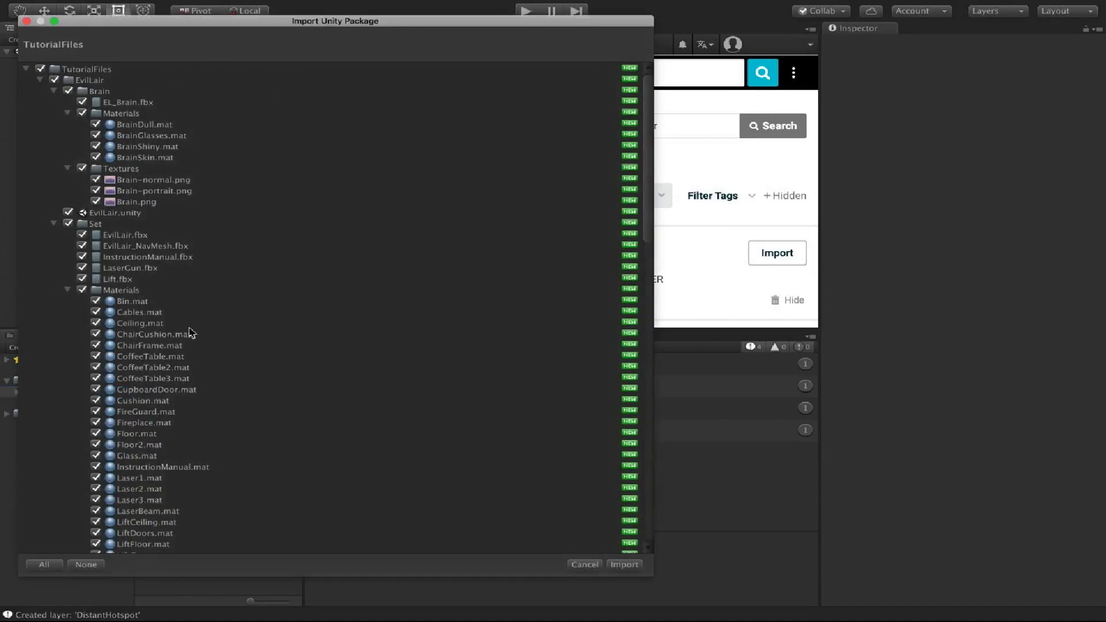
click(624, 564)
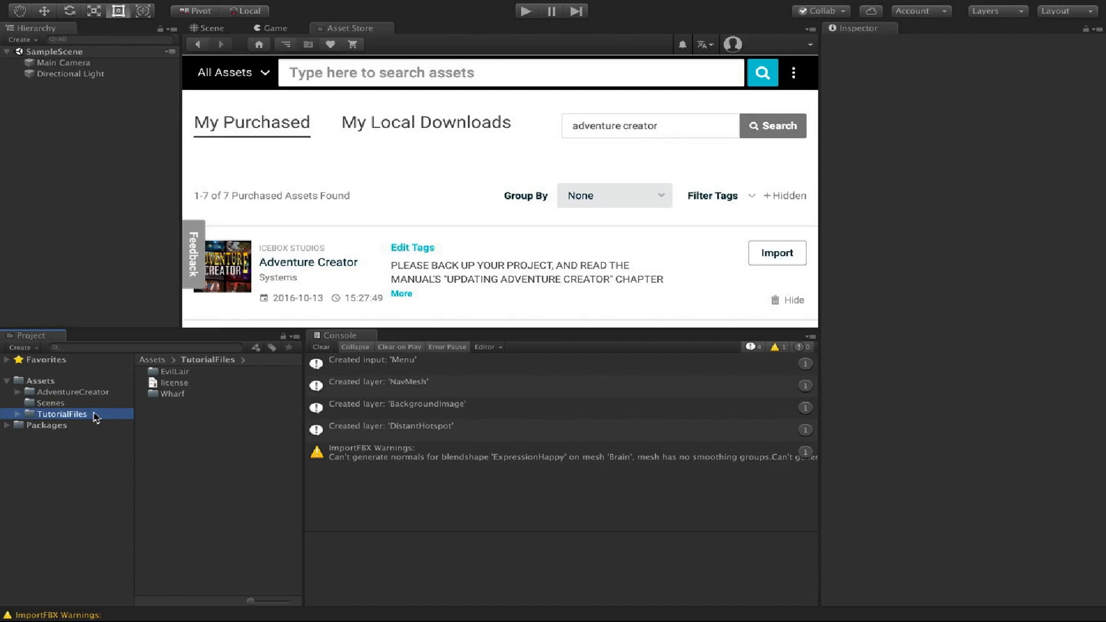
Open the Wharf scene from the TutorialFiles folder and frame the Wharf object in the Scene view.
click(17, 414)
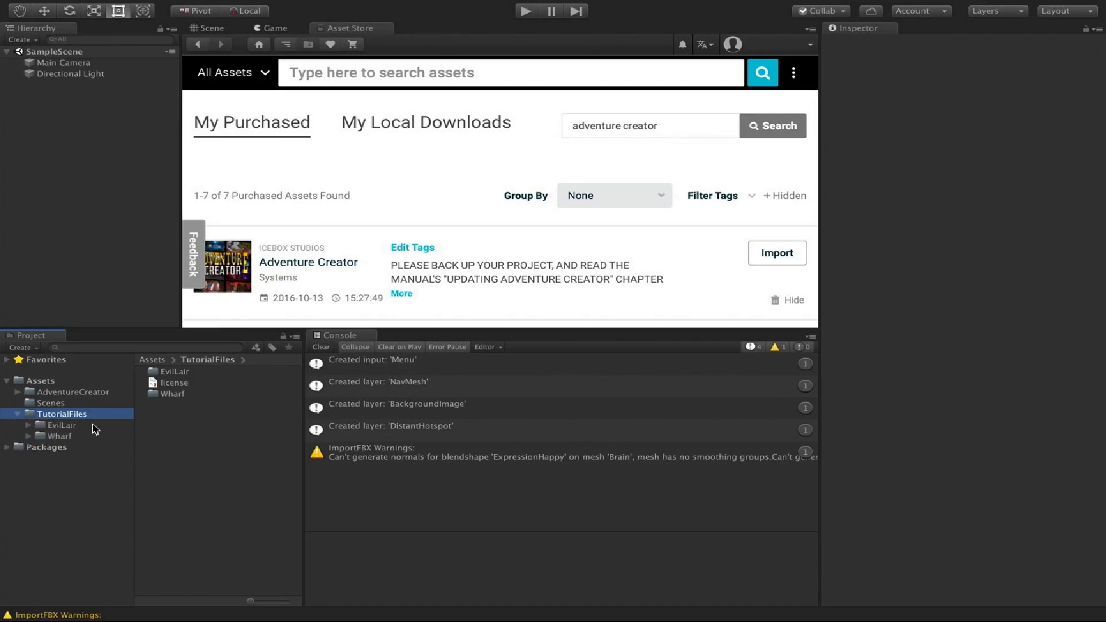
click(84, 437)
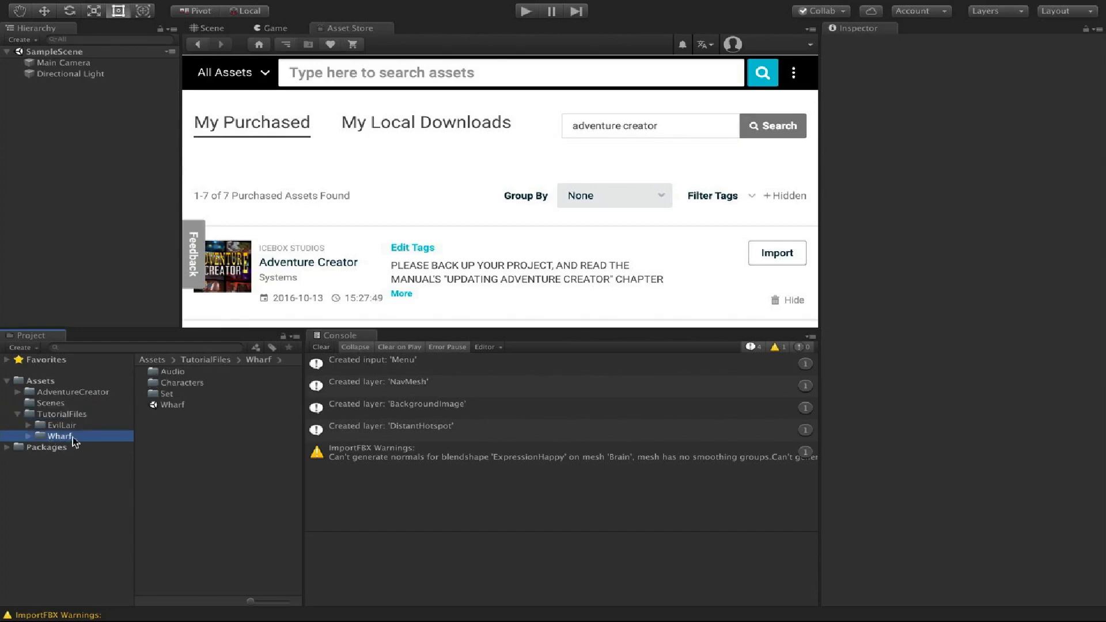
double_click(195, 406)
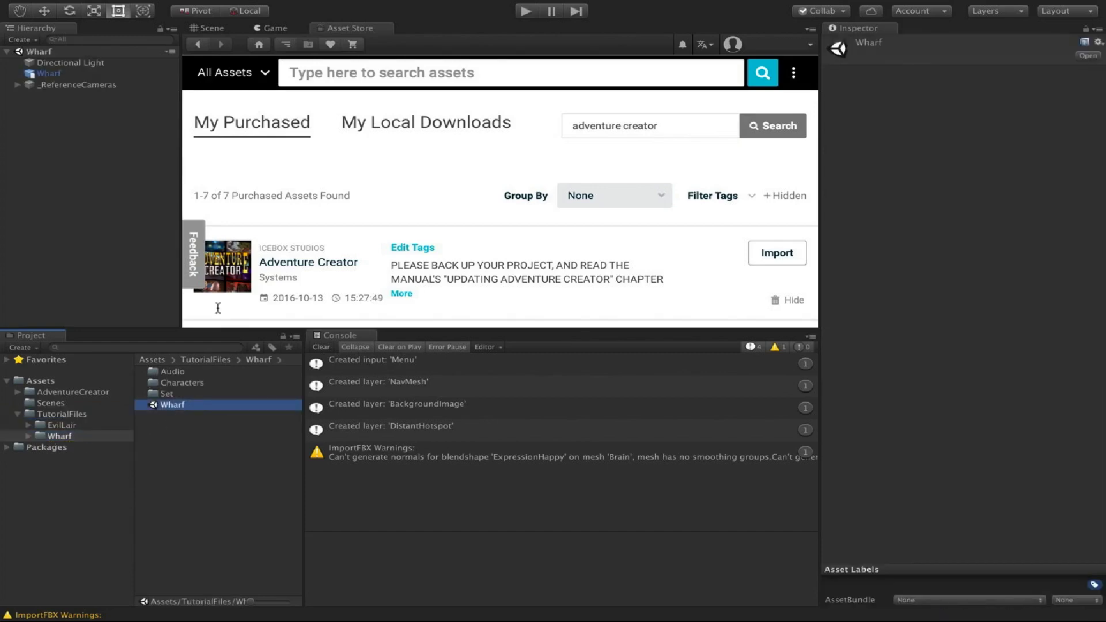
click(211, 28)
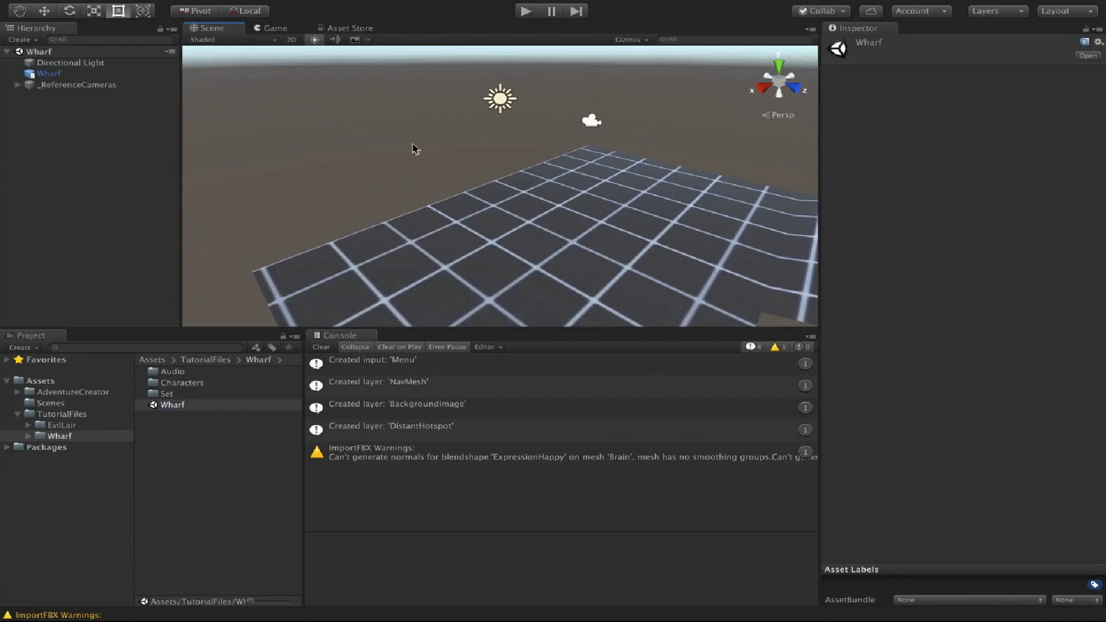
click(69, 74)
key(f)
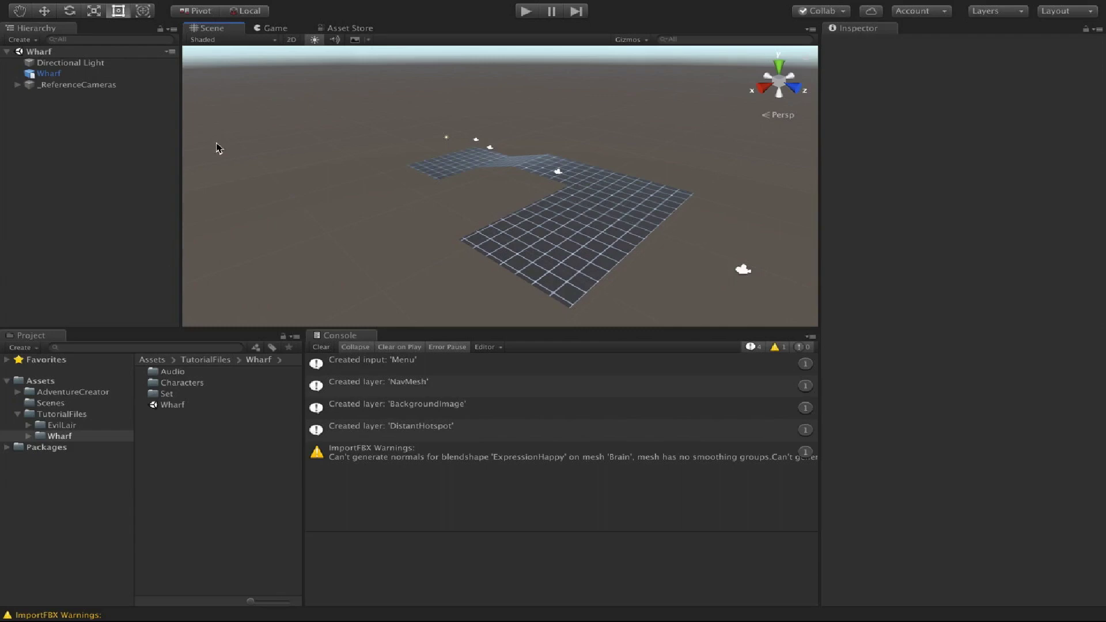
Create a new scene and launch Adventure Creator's New Game wizard.
click(53, 8)
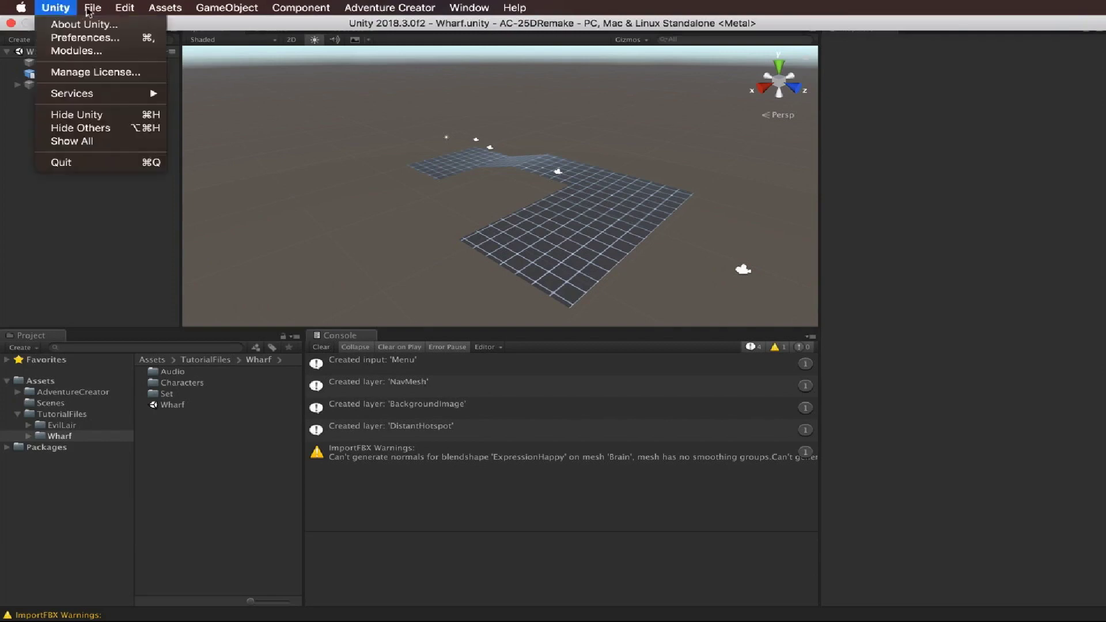
click(115, 54)
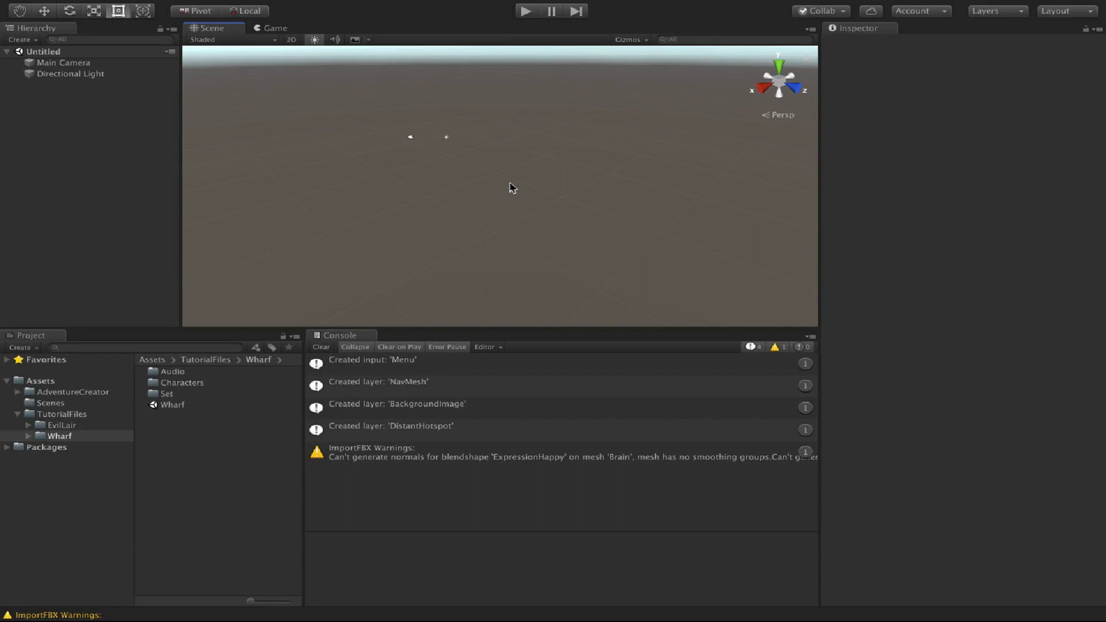
click(354, 12)
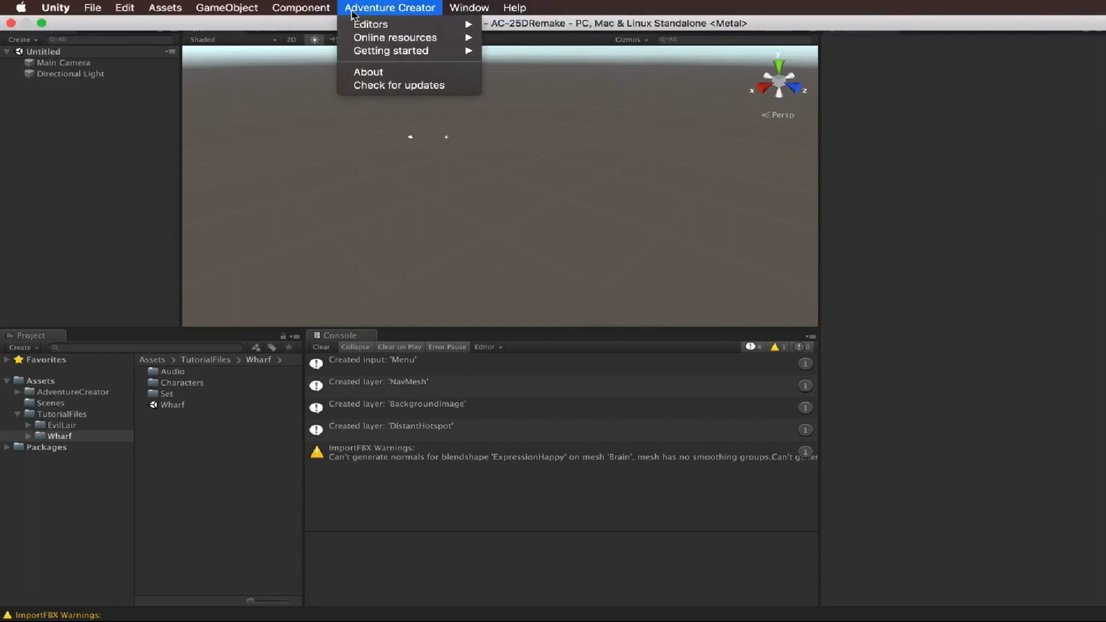
mouse_move(357, 51)
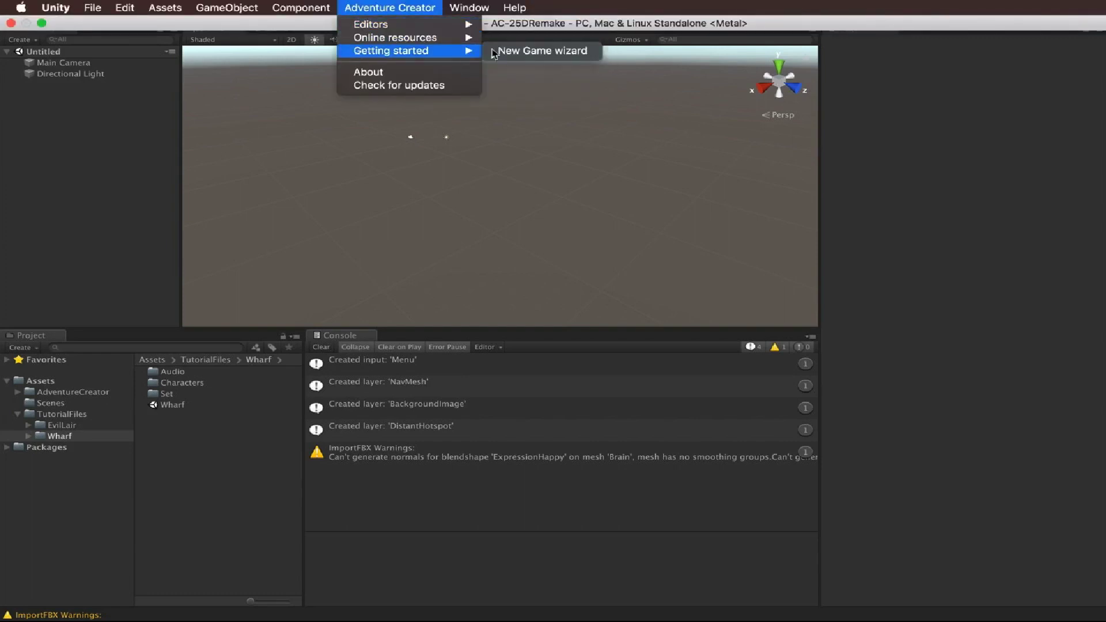
click(562, 51)
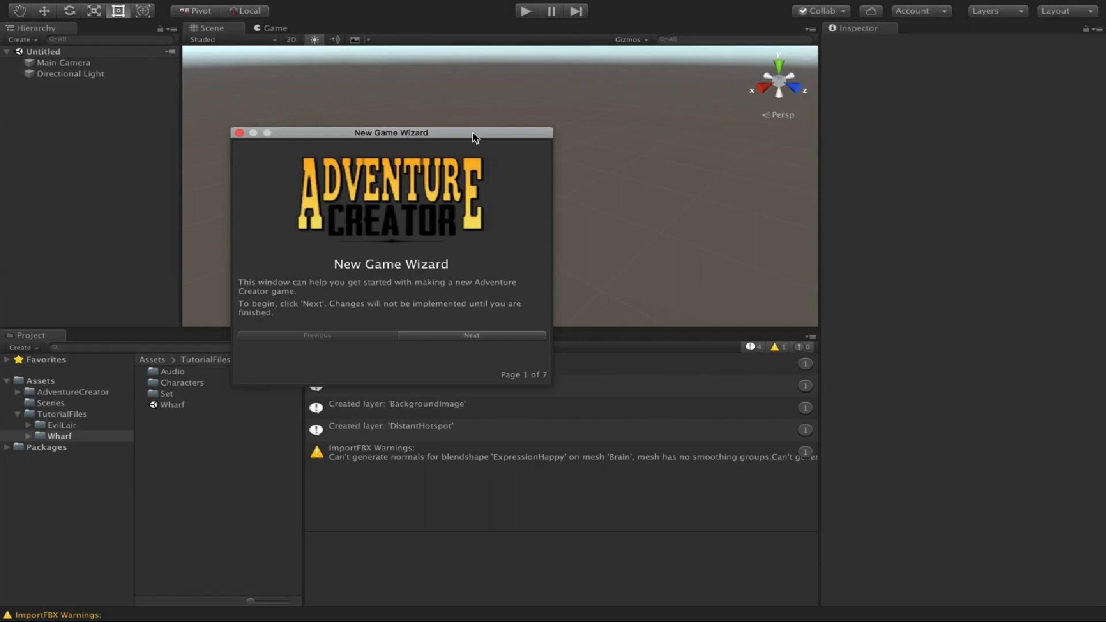
Name the game "My 2.5D game" in the wizard and proceed to the camera perspective page.
click(497, 335)
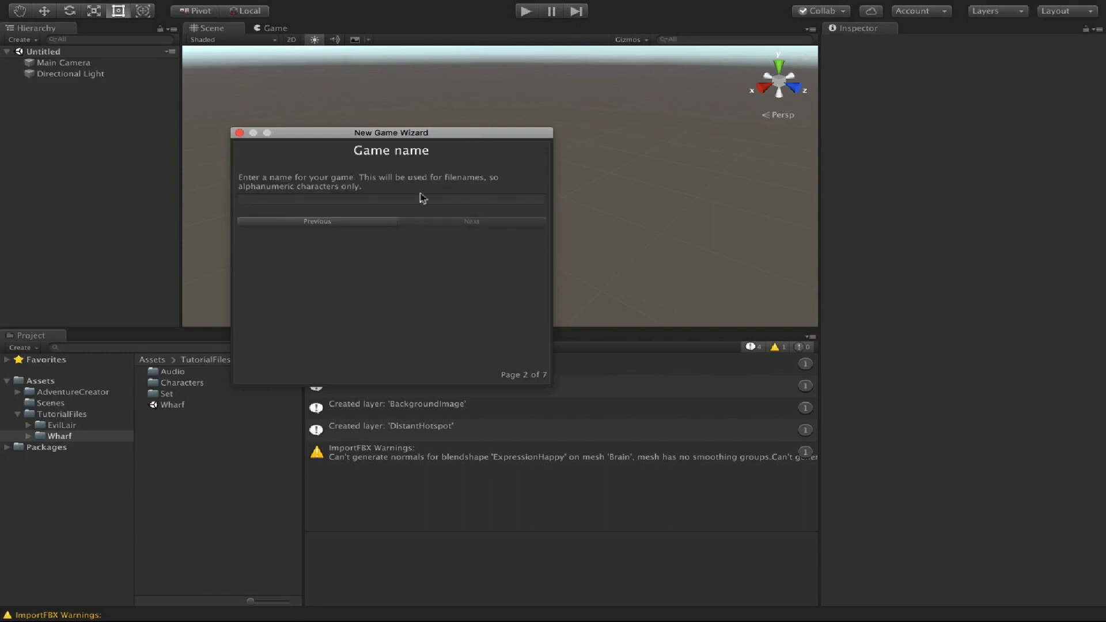
click(388, 200)
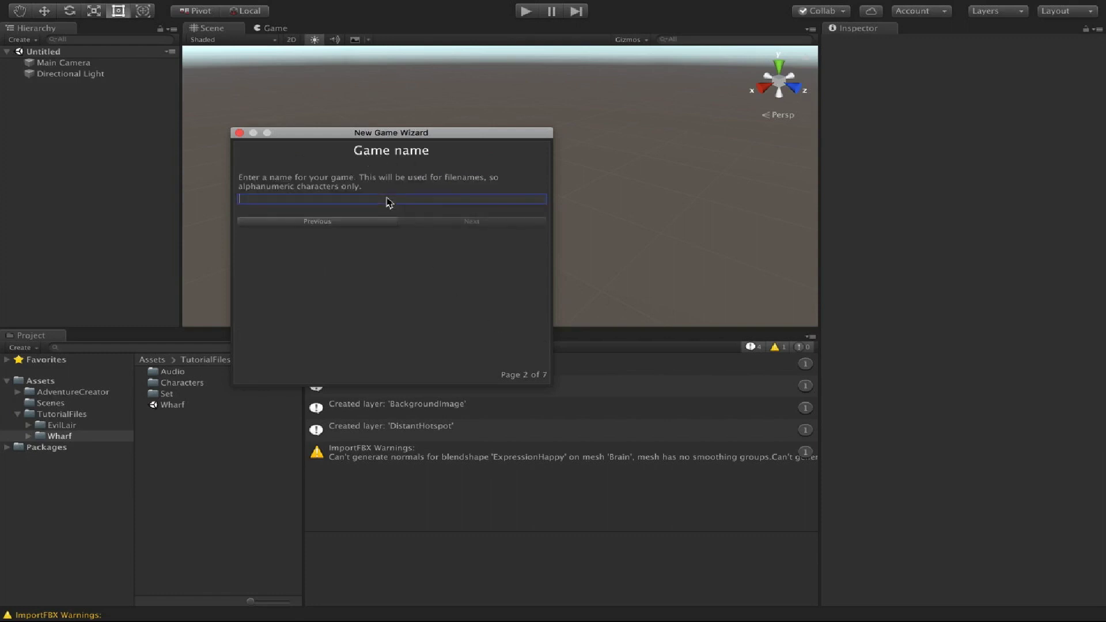
text(My)
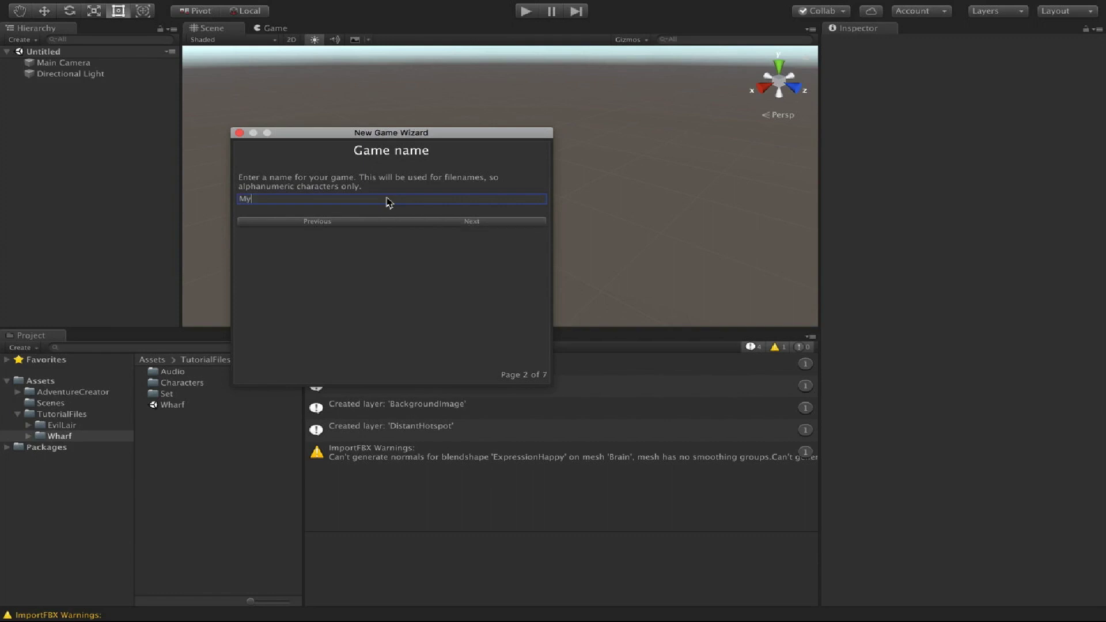
text( 2.5D game)
click(480, 223)
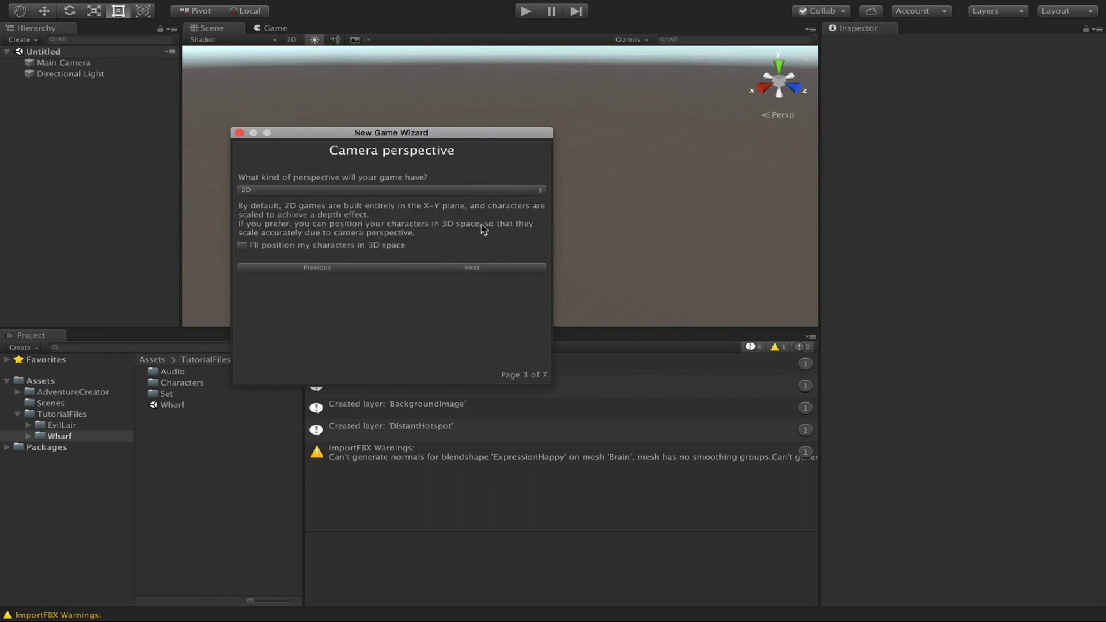
Set the game's camera perspective to 2.5D and proceed to the interface page.
click(370, 189)
click(346, 201)
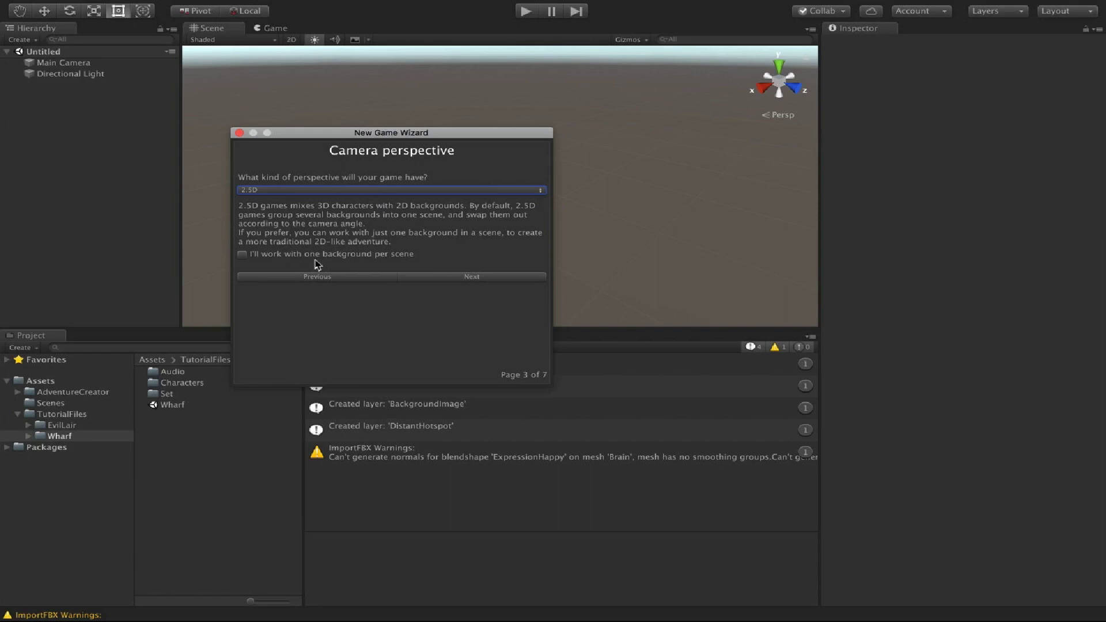
click(516, 279)
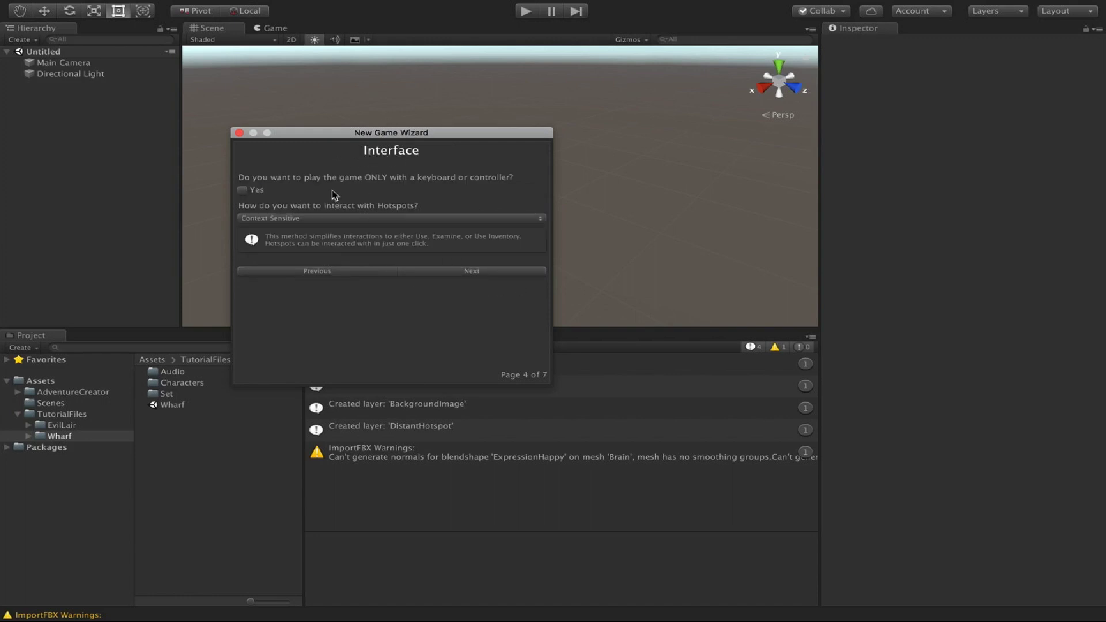
Keep the Context Sensitive hotspot interaction and the Default AC interface, and proceed to the choices summary.
click(316, 222)
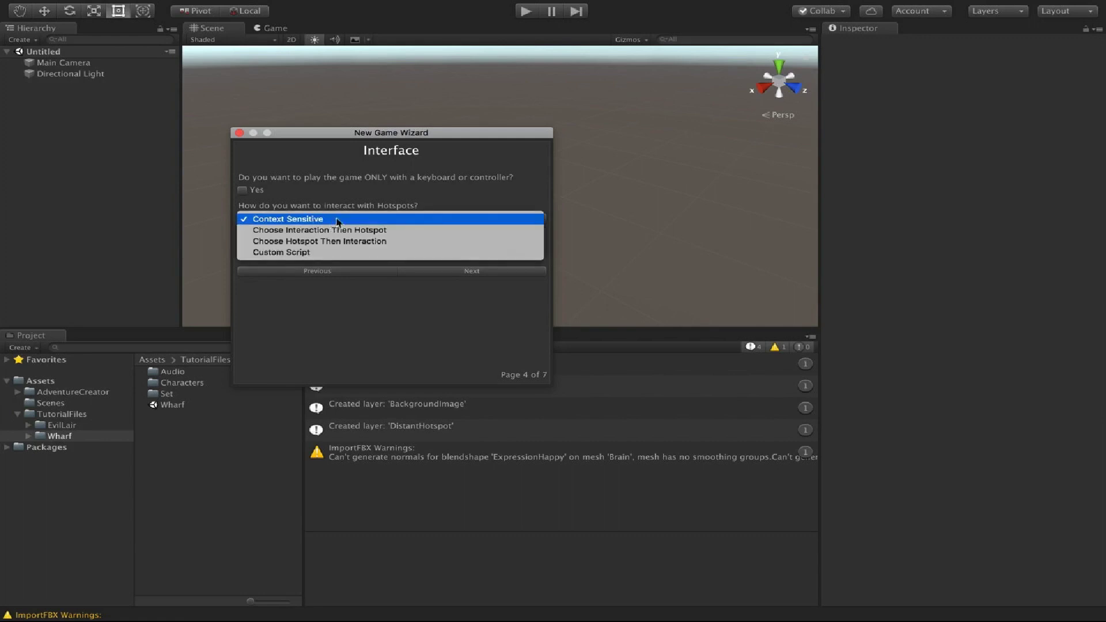
click(374, 210)
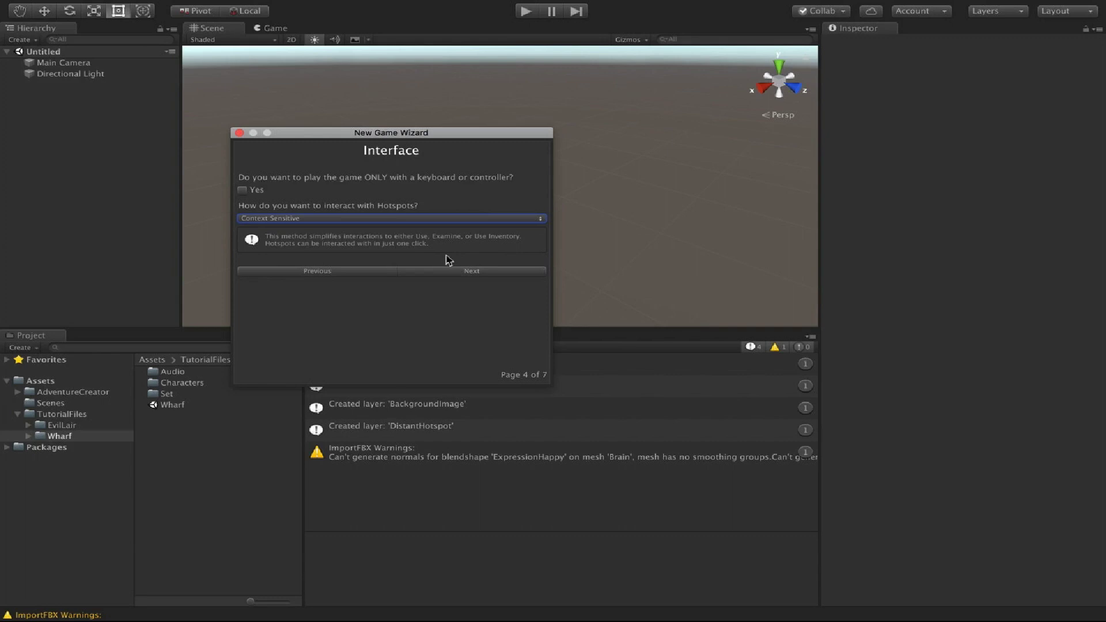
click(490, 273)
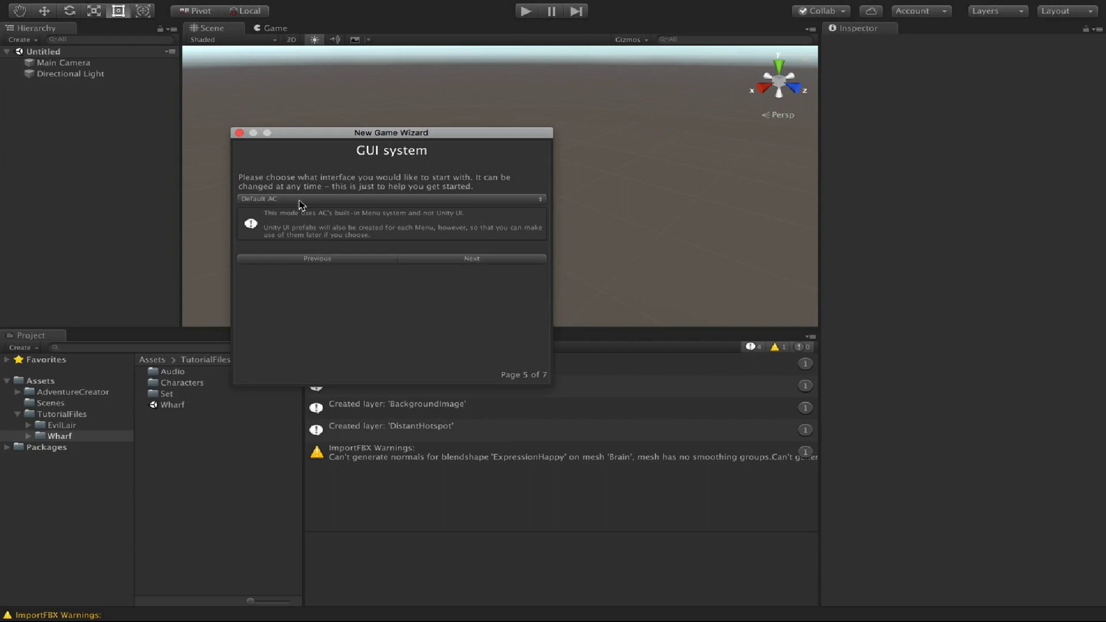
click(504, 259)
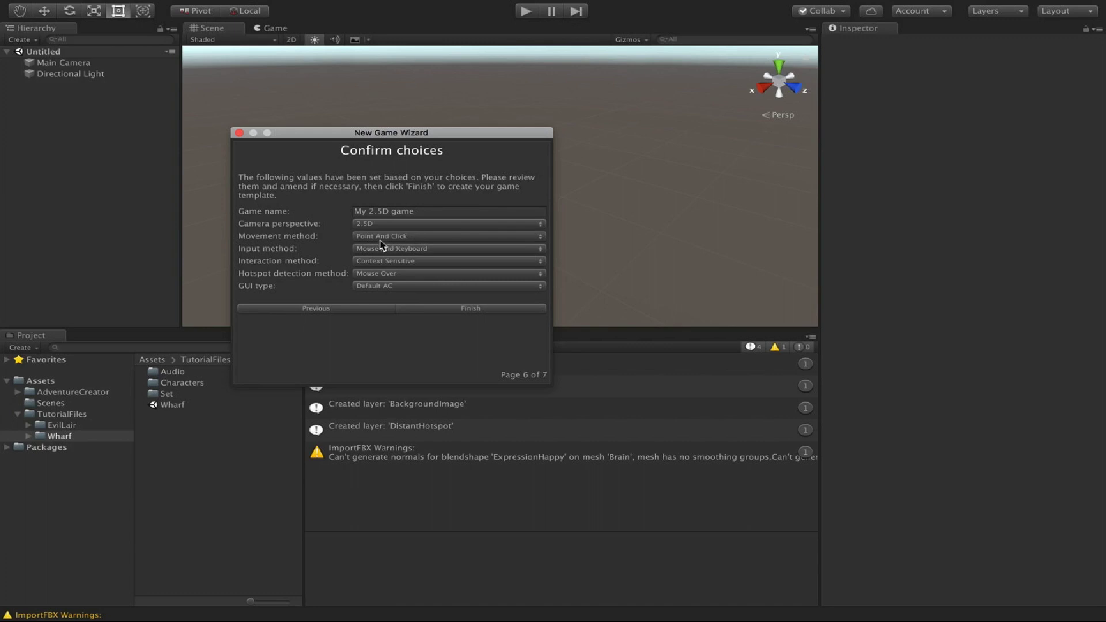
Finish the New Game wizard to generate the game's managers, and close the wizard.
click(496, 311)
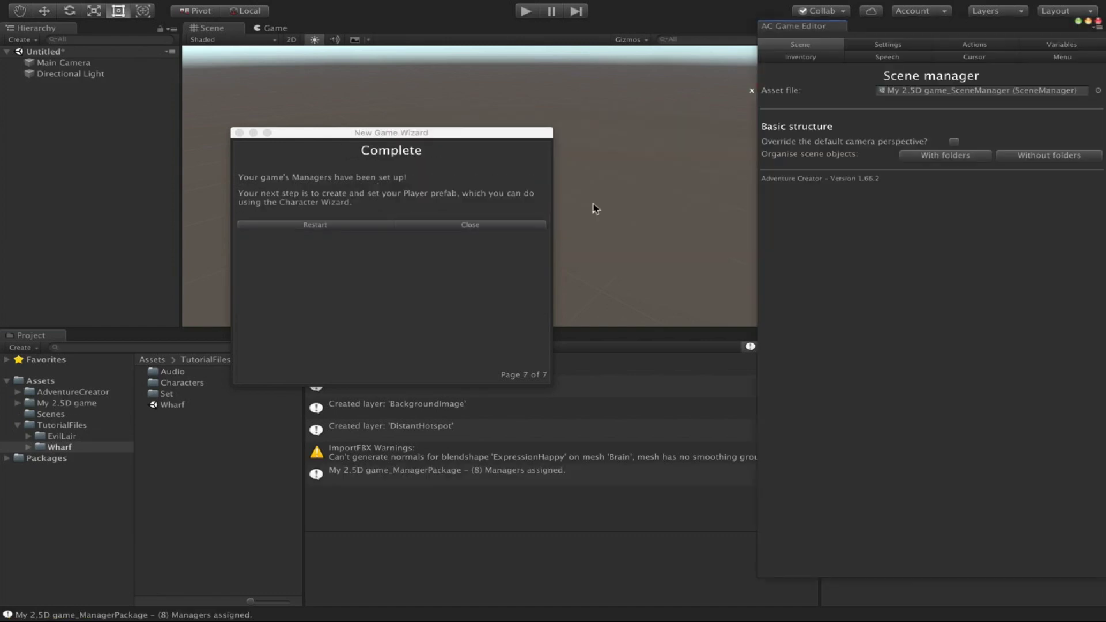
click(595, 207)
click(501, 226)
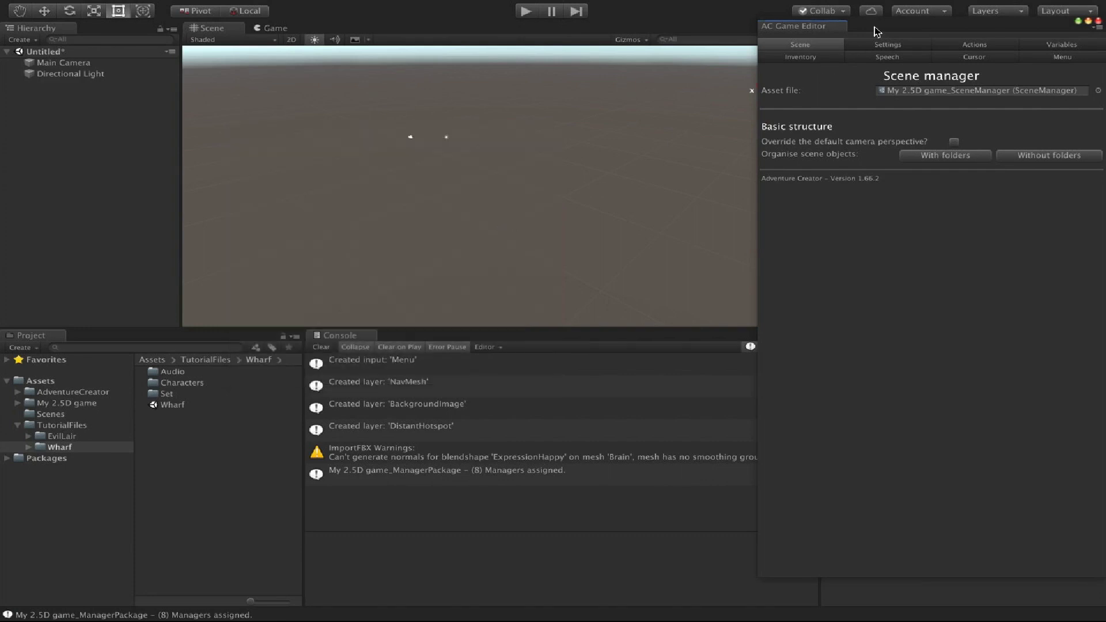
Dock the AC Game Editor window as a tab beside the Inspector and slightly widen that column.
drag(877, 32, 760, 69)
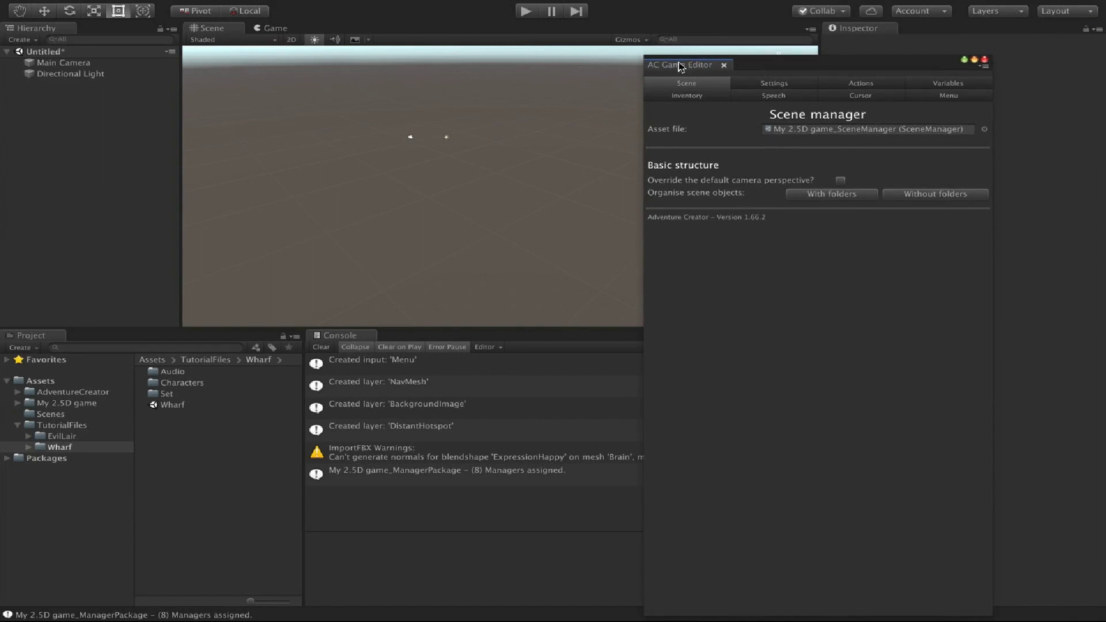
drag(680, 66, 924, 28)
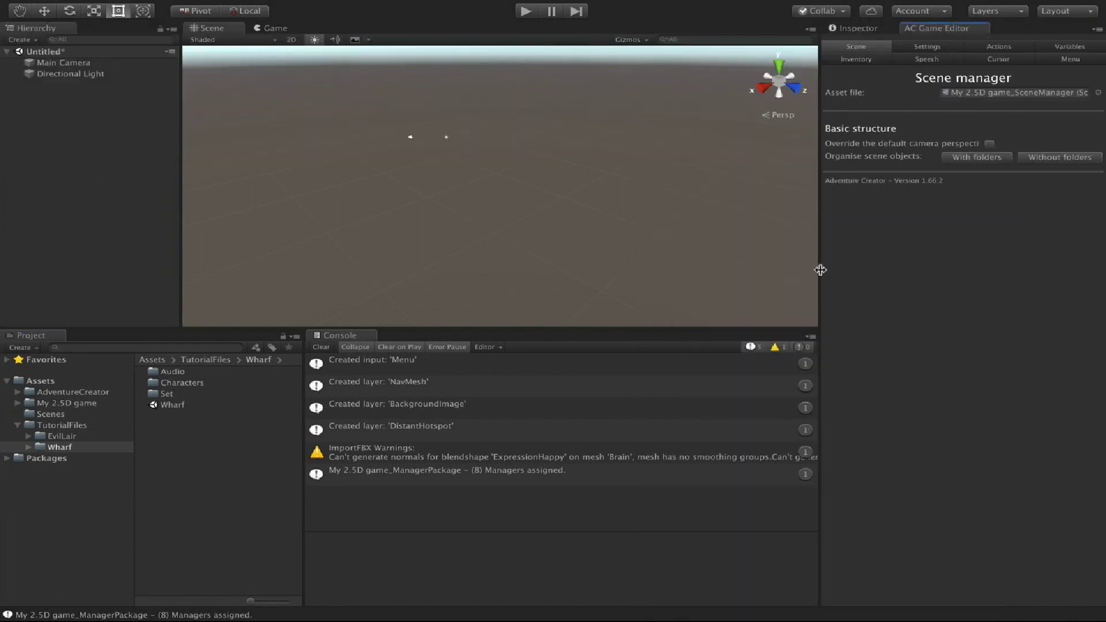
drag(820, 270, 816, 268)
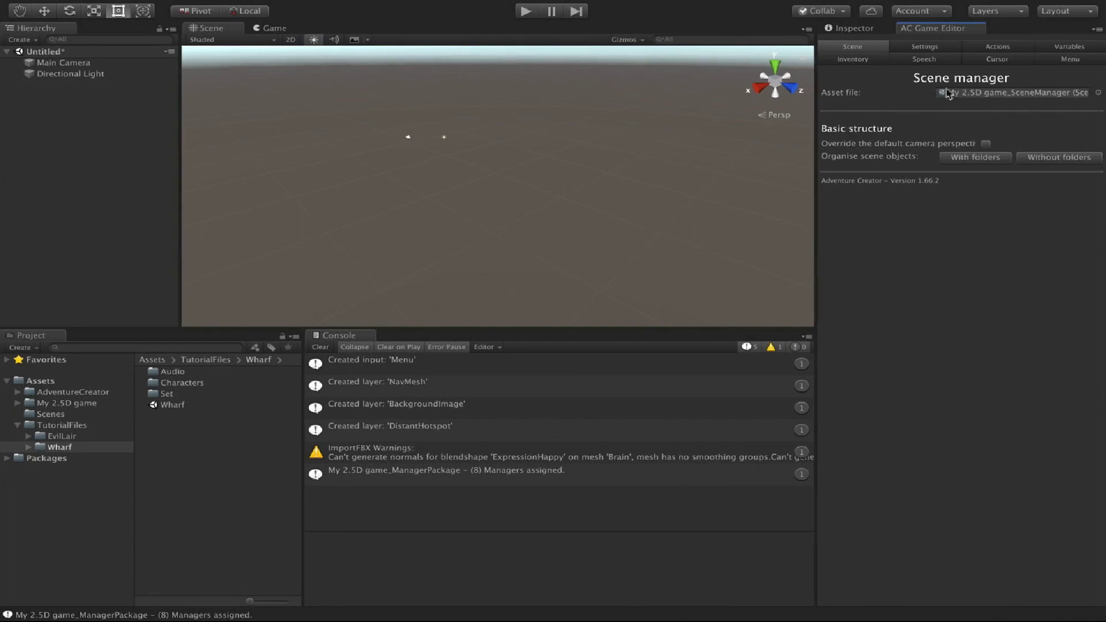
Review the options in Adventure Creator's Settings manager and return to the Scene manager.
click(951, 51)
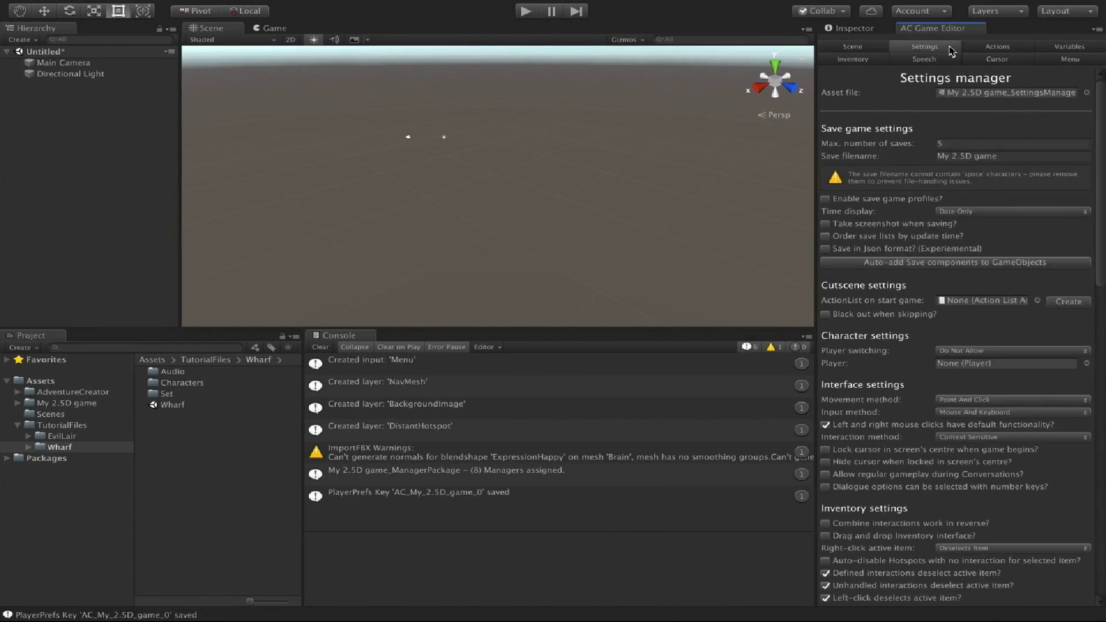
scroll(952, 327, down, 5)
scroll(951, 327, down, 5)
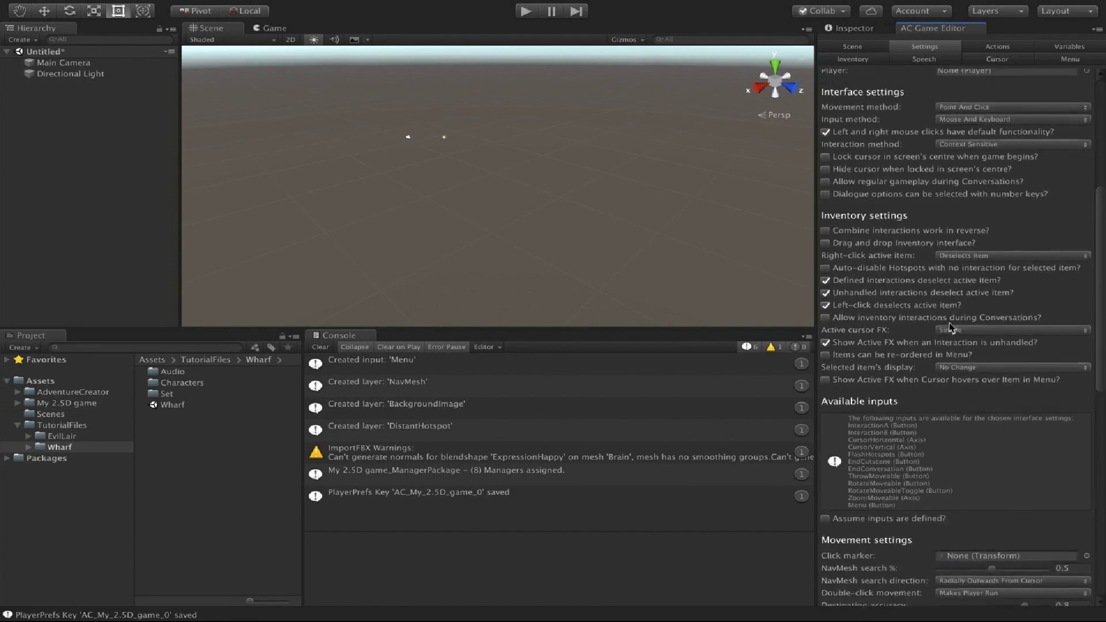
scroll(951, 327, up, 10)
click(854, 48)
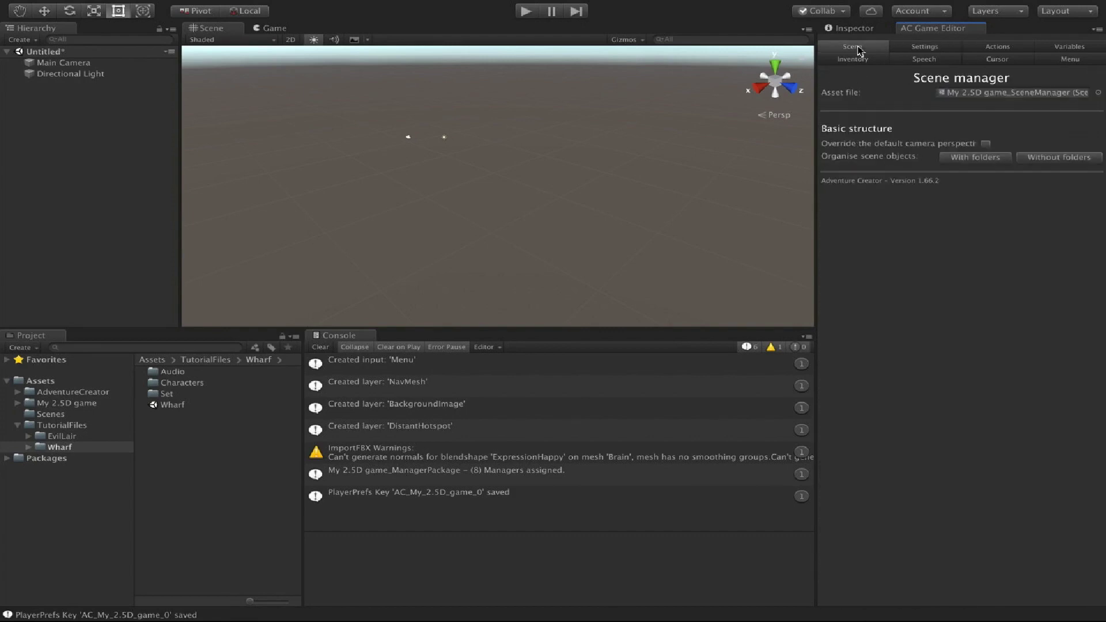
Open the Wharf tutorial scene without saving the untitled one, and organise its scene objects with folders.
double_click(150, 405)
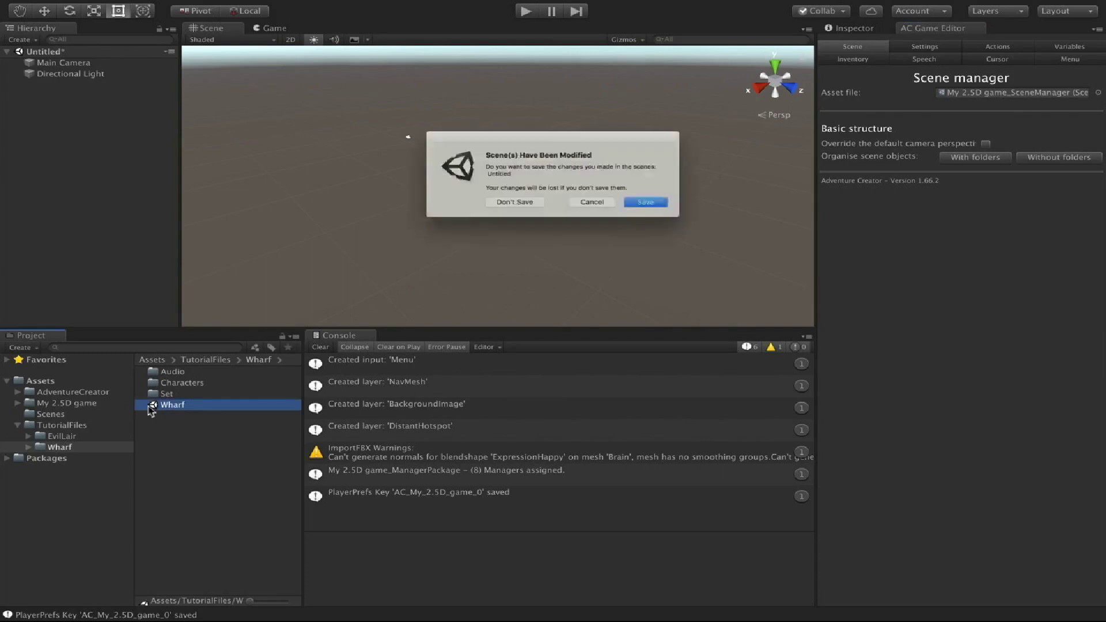
click(509, 213)
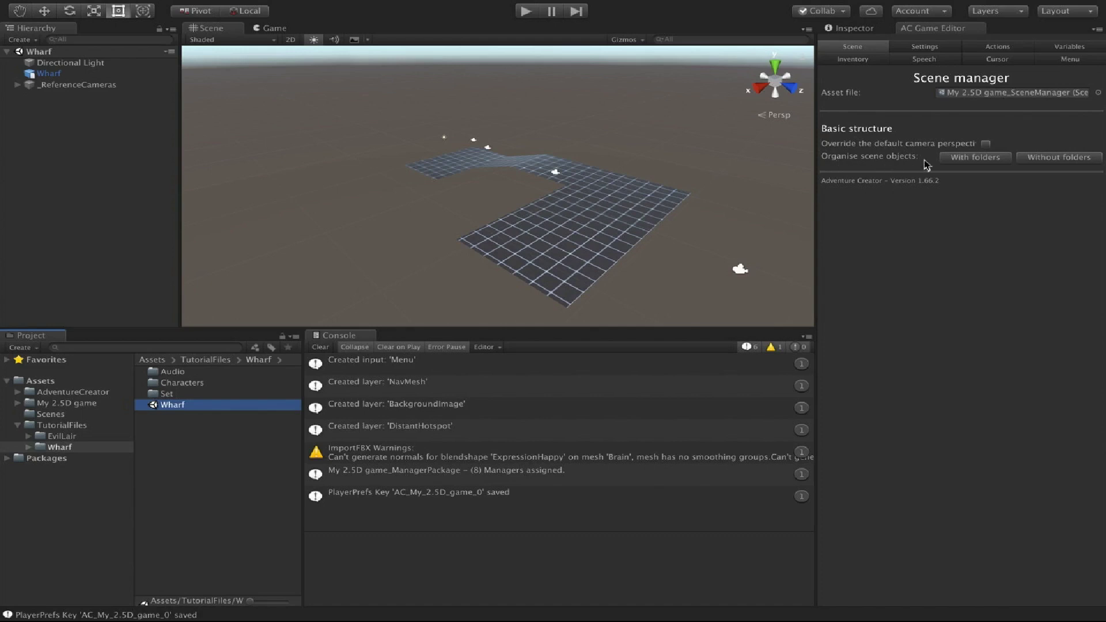
click(991, 159)
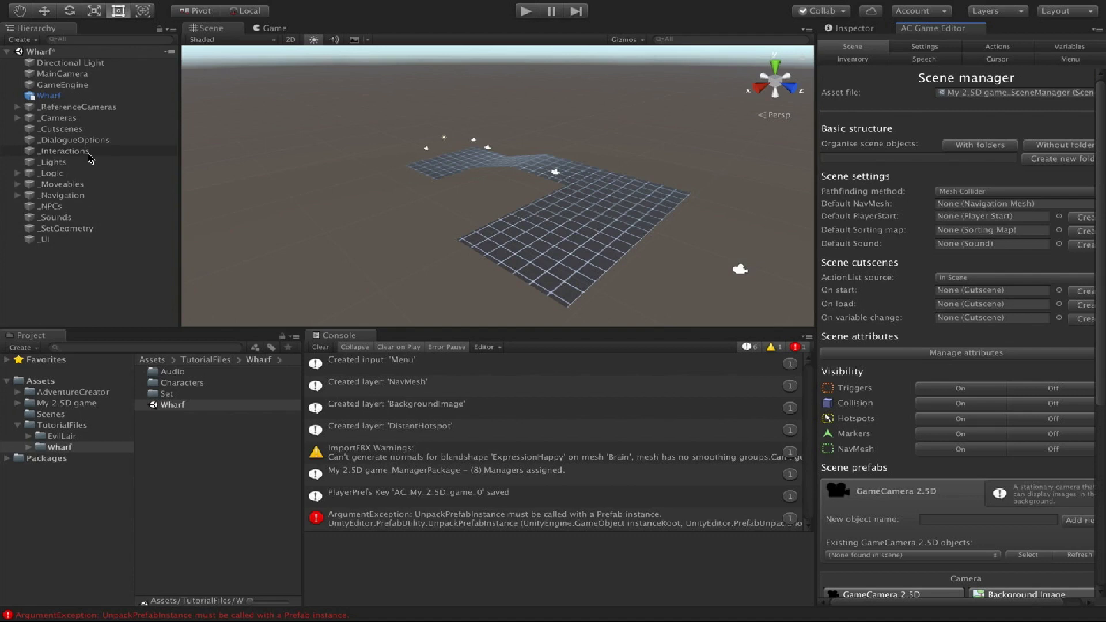
Parent the Directional Light to _Lights, the Wharf model to _SetGeometry and the MainCamera to _Cameras.
click(88, 67)
drag(88, 69, 52, 164)
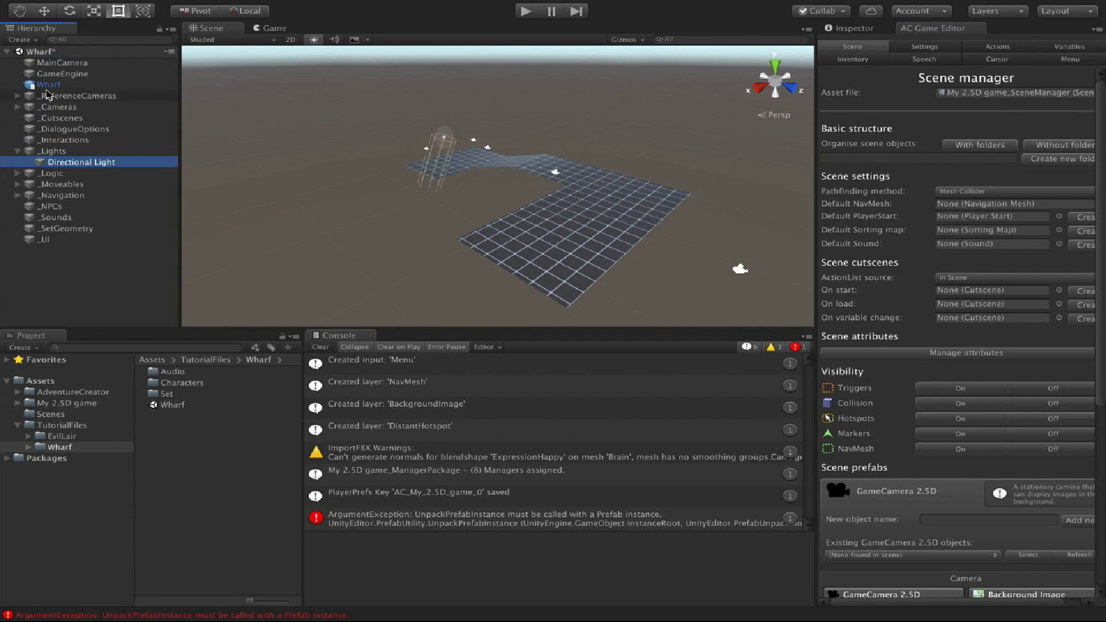
click(49, 86)
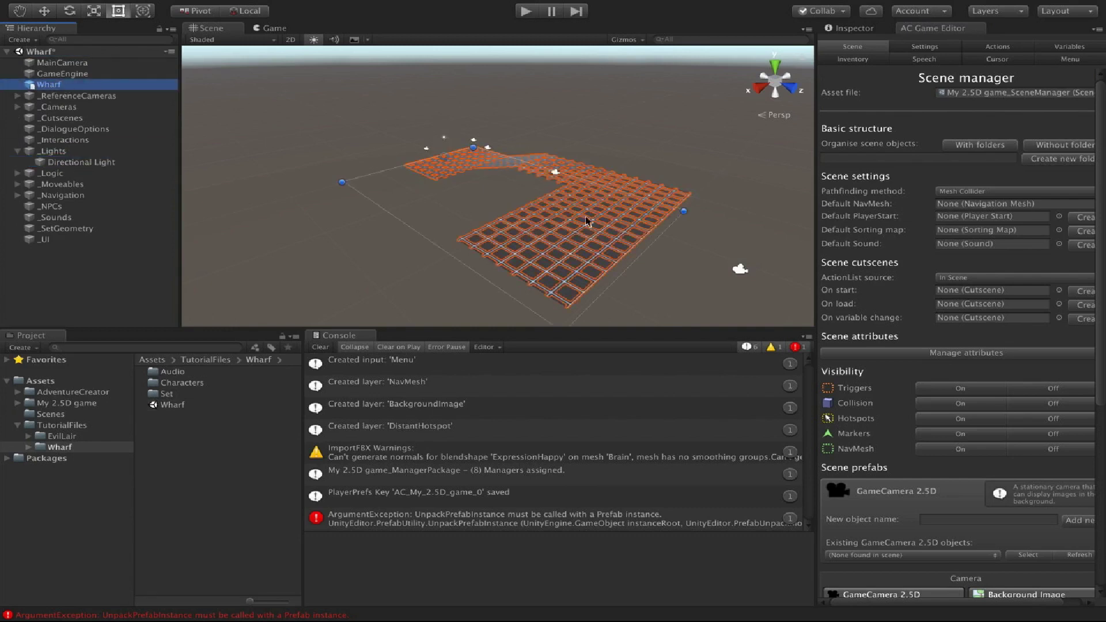
drag(84, 87, 65, 229)
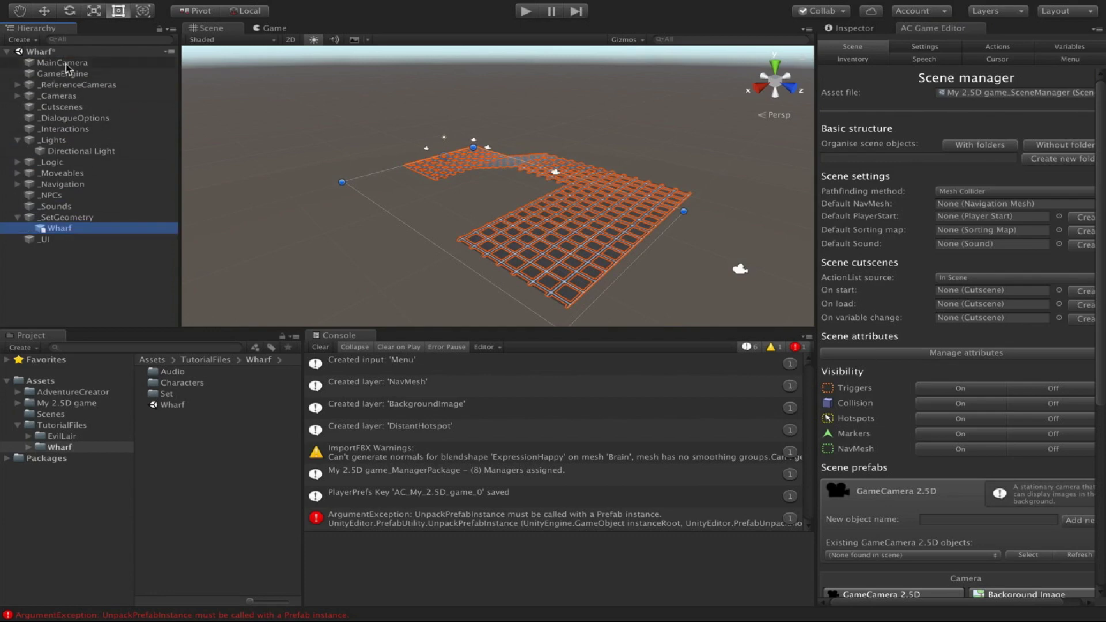
drag(62, 63, 56, 99)
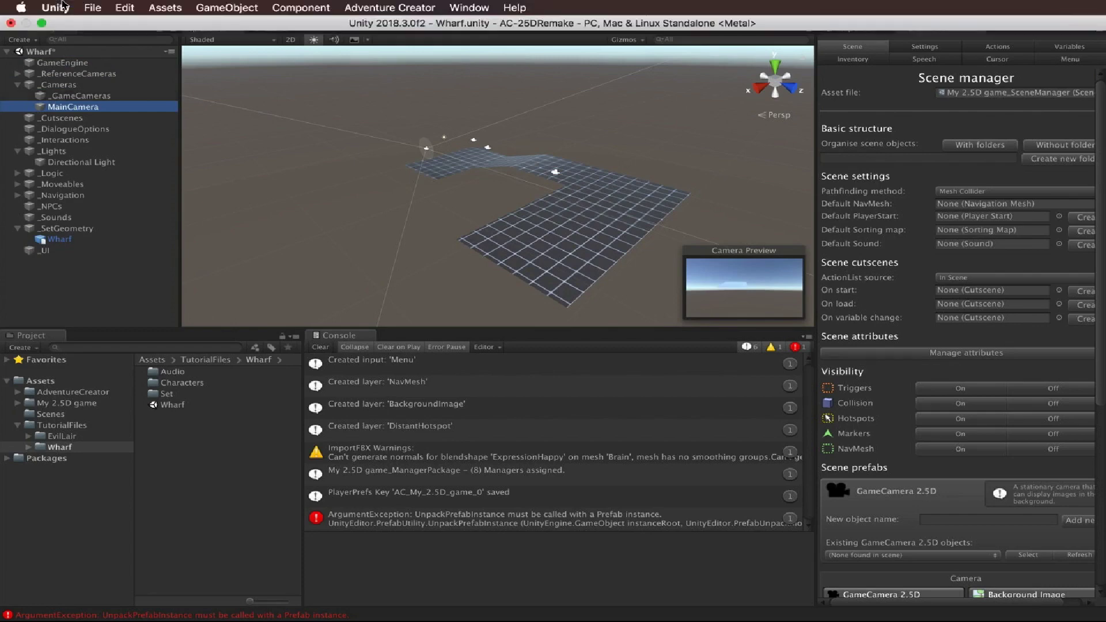
Save a copy of the scene as MyWharf in the My 2.5D game folder.
click(92, 7)
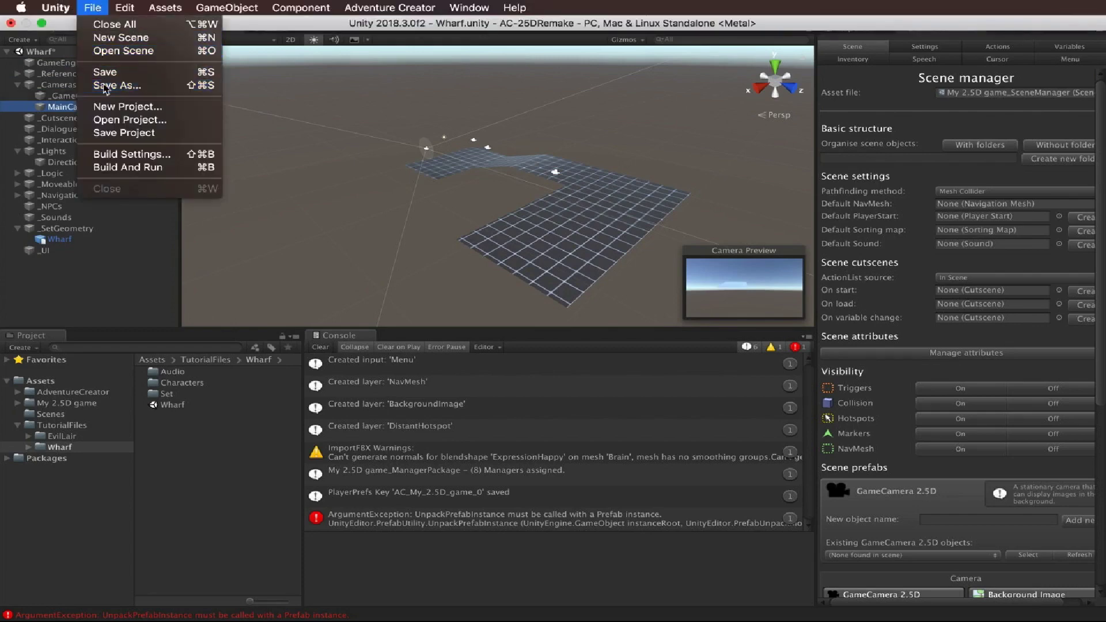
click(106, 85)
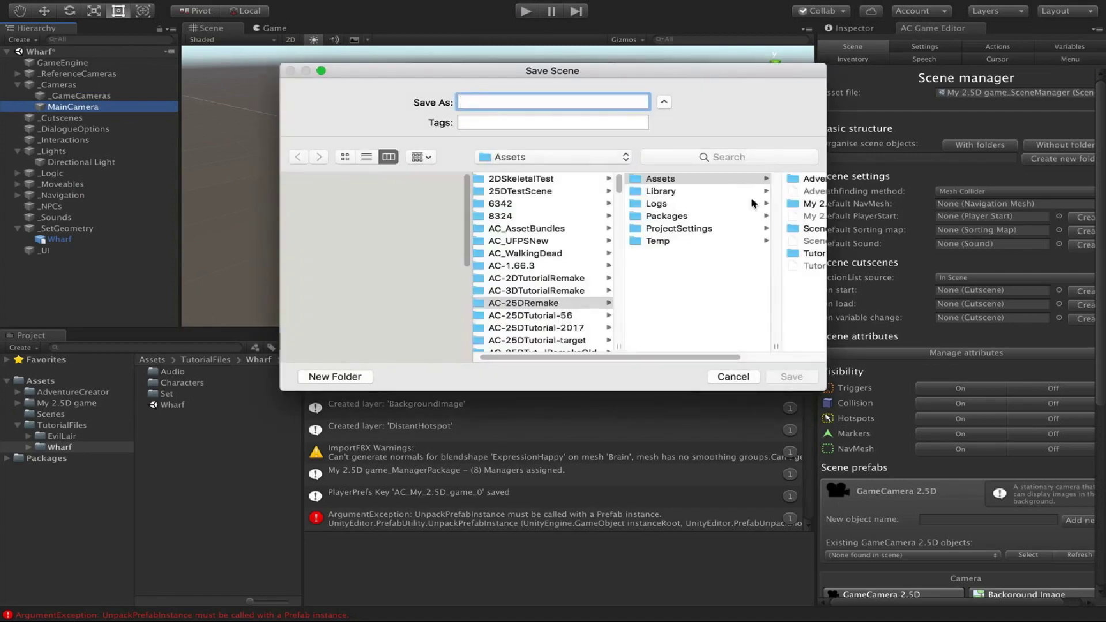
click(721, 209)
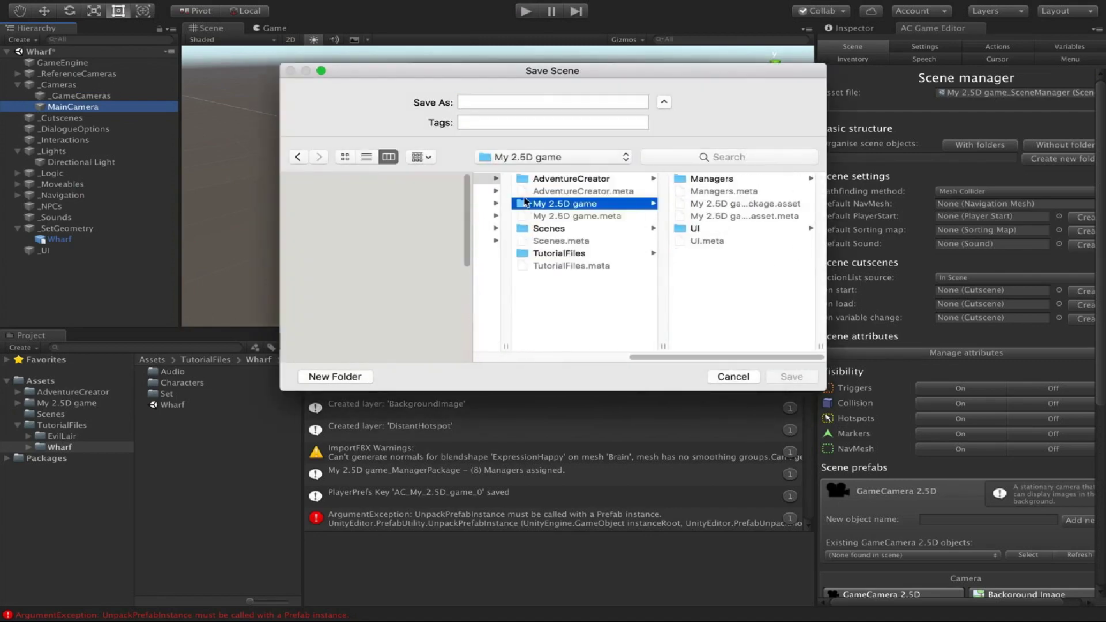
click(500, 101)
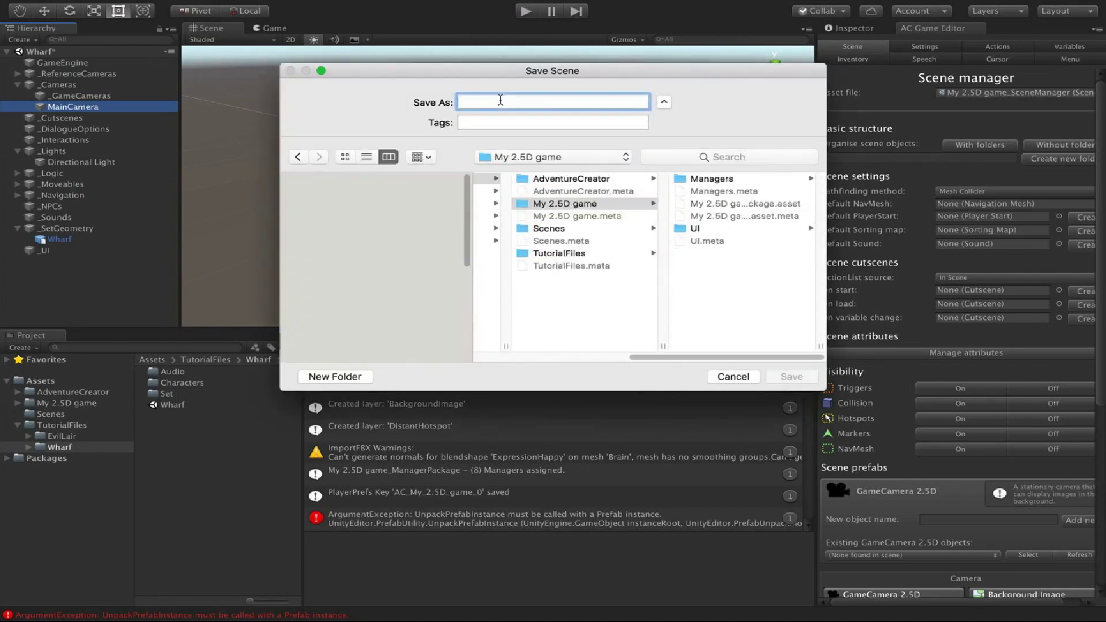
text(M)
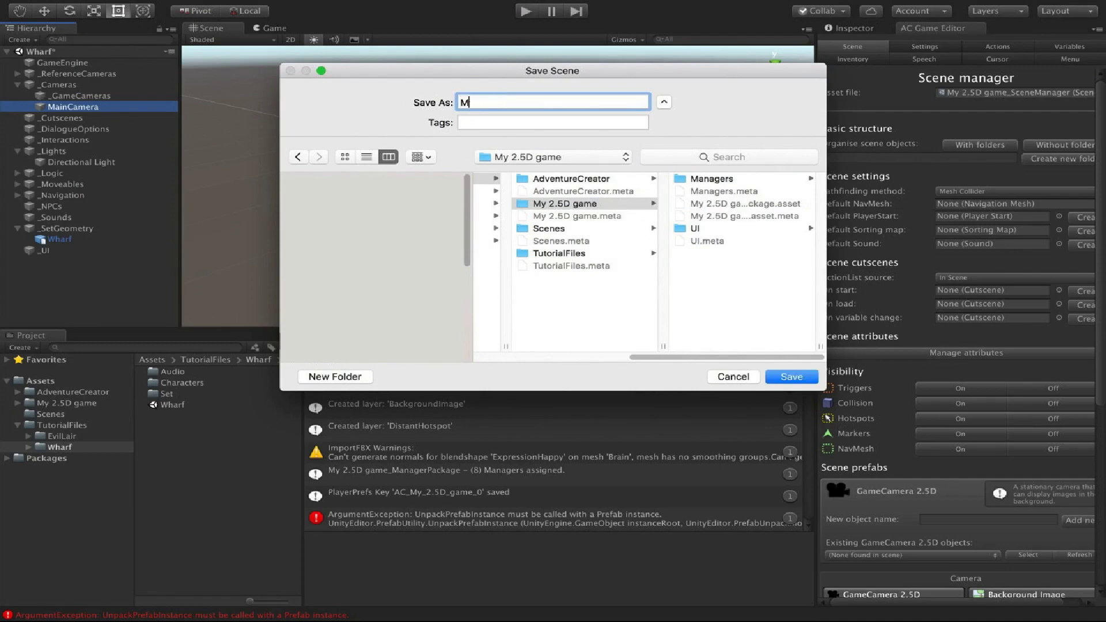
key(BackSpace)
text(MyWharf)
key(Return)
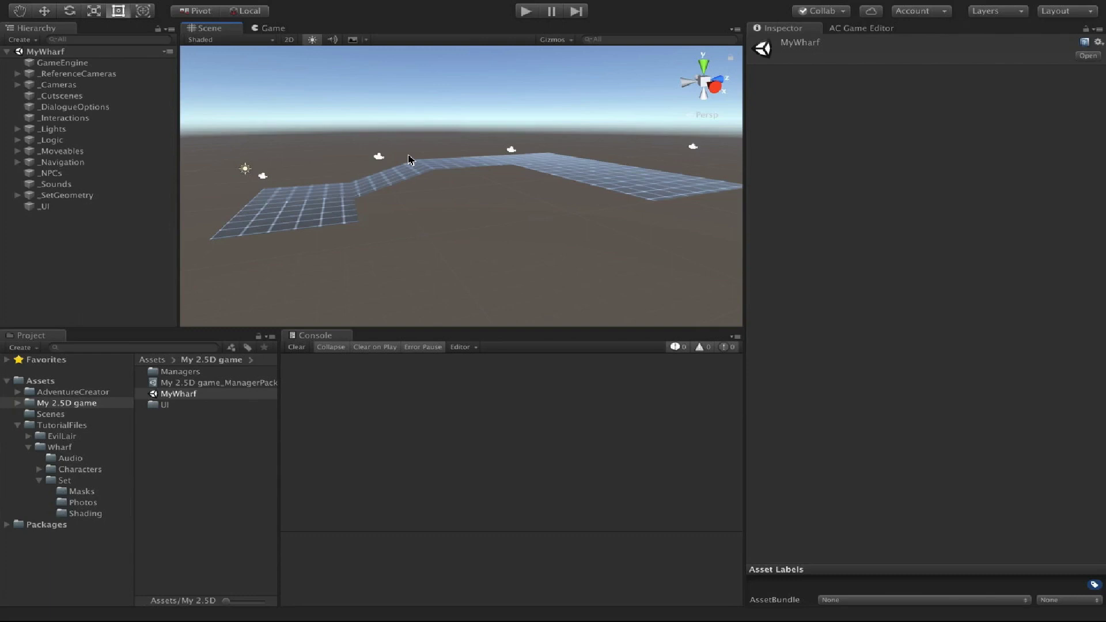
Find the background images in the Wharf set's Photos folder and preview Office, Plaza, Steps and Waterfront.
click(68, 426)
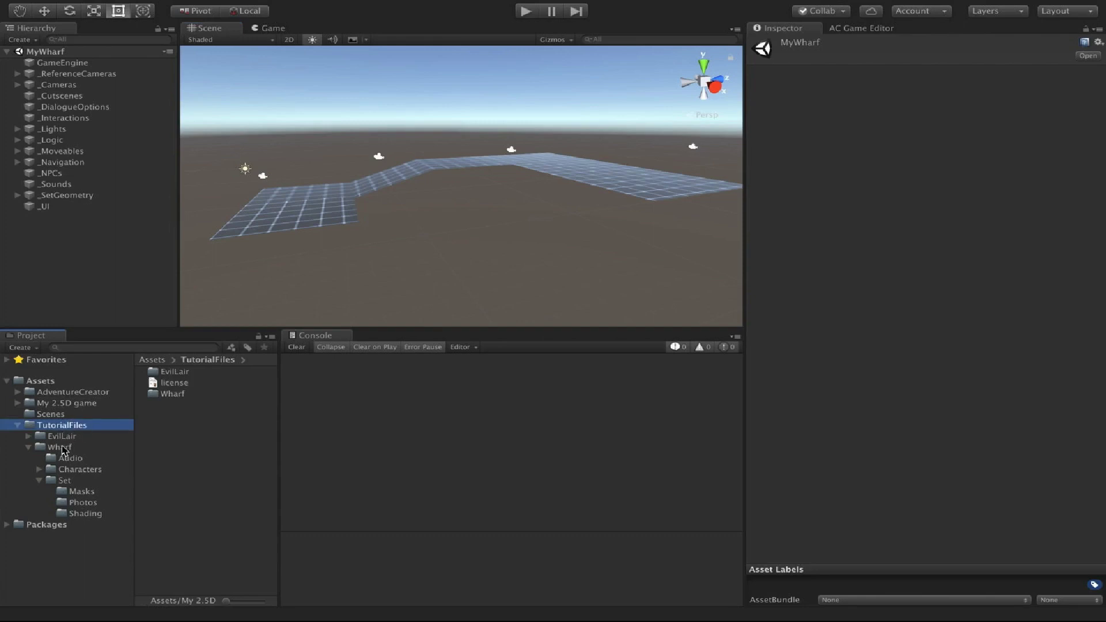
click(62, 449)
click(70, 483)
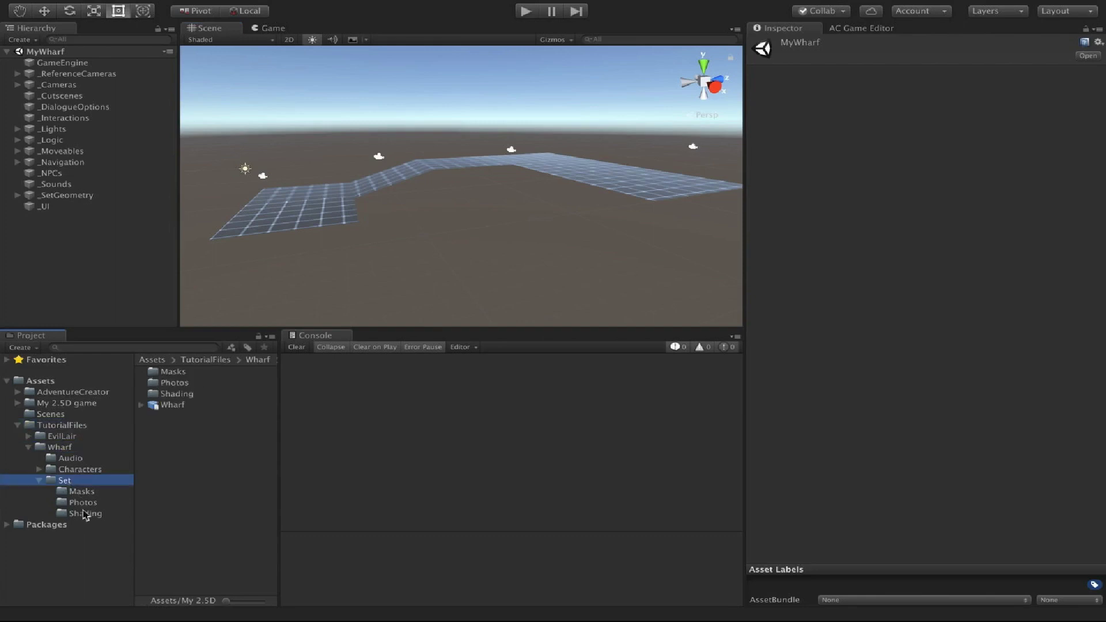
click(83, 502)
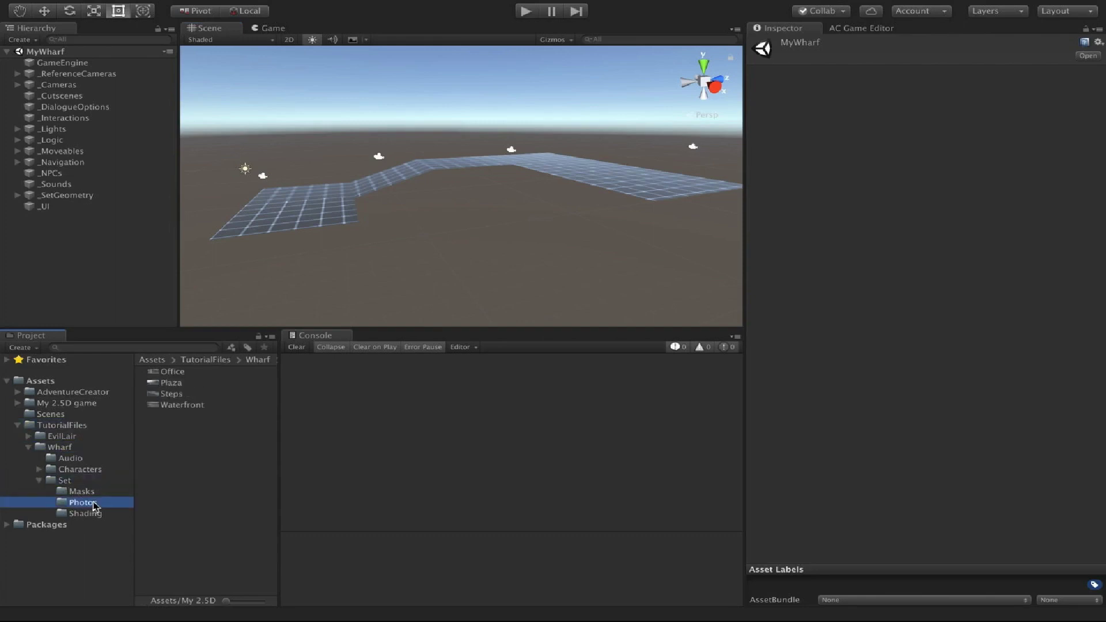
click(183, 404)
key(Up)
key(Up)
key(Up)
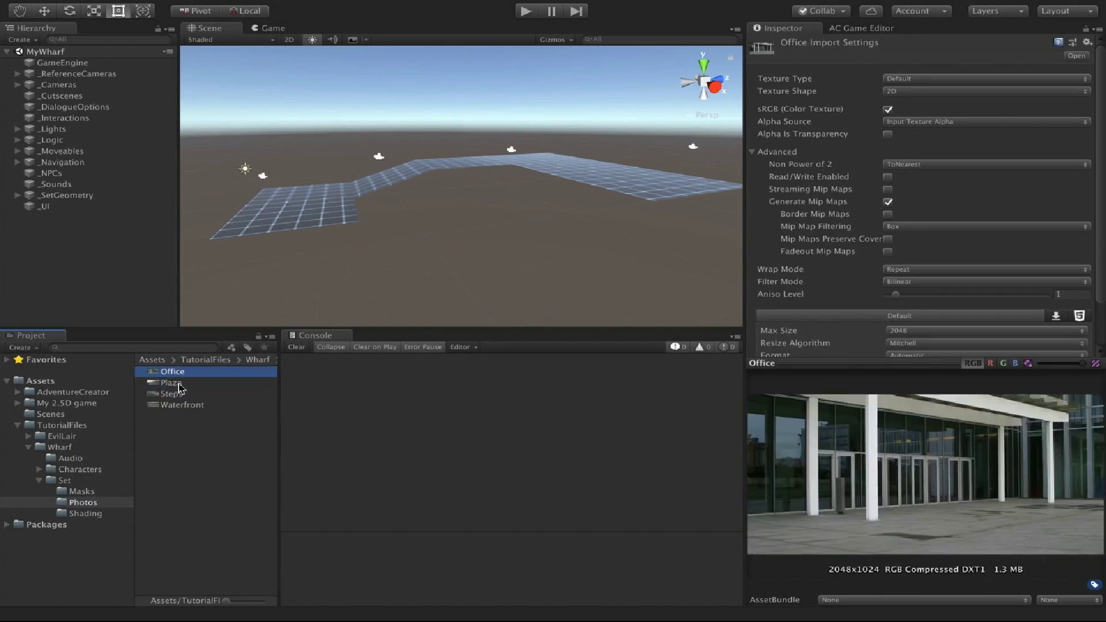
key(Down)
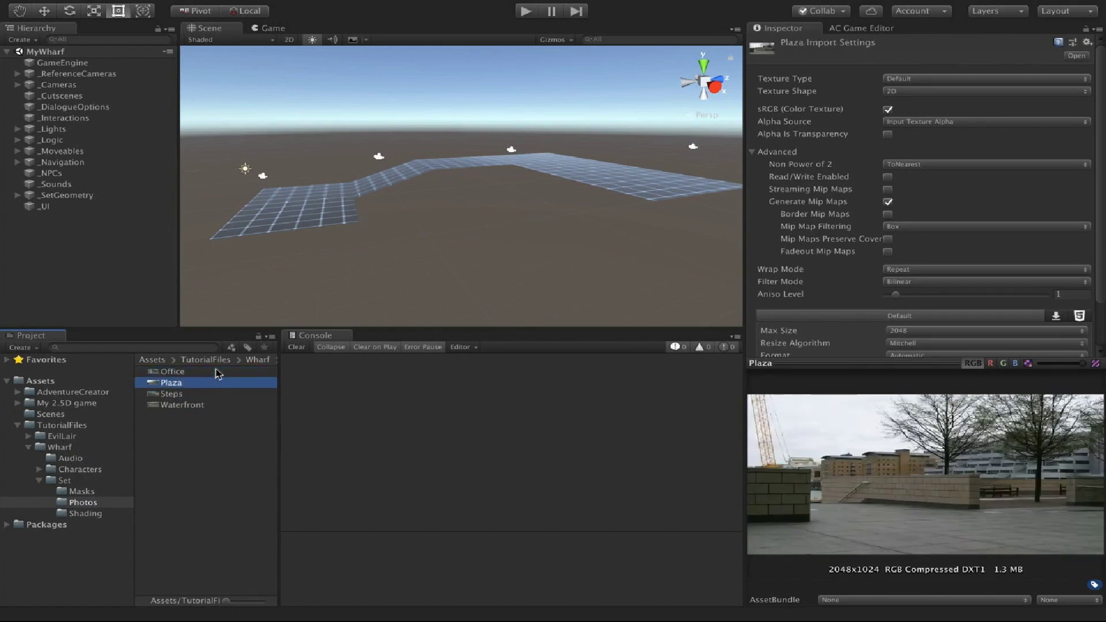
key(Down)
key(Down)
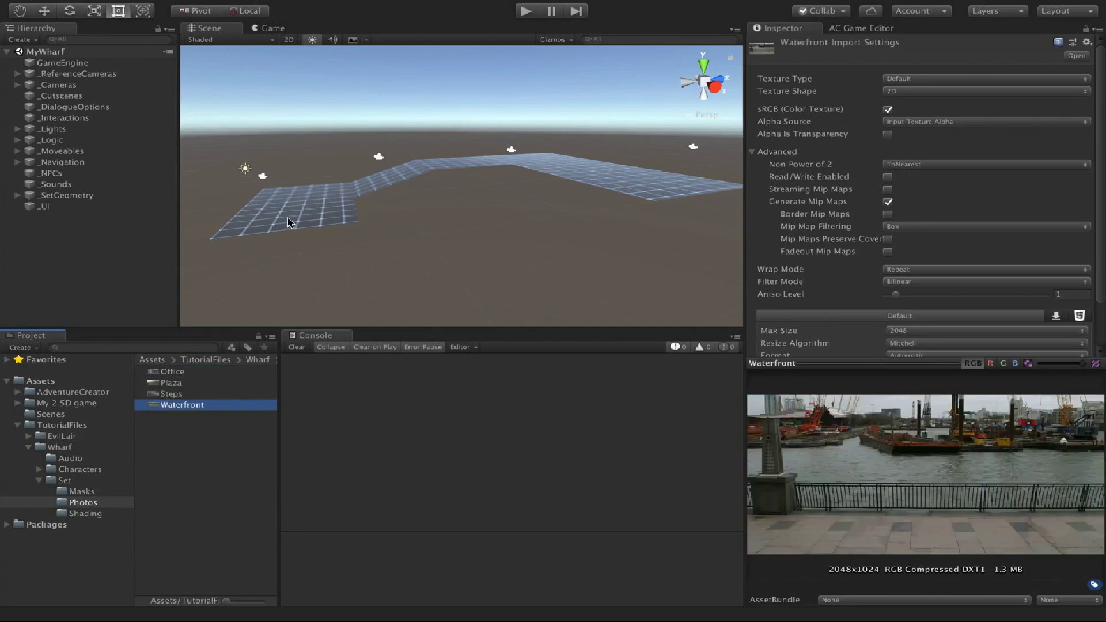
Compare the wharf geometry from several angles with the Steps, Plaza and Office background photos.
alt+drag(325, 190, 437, 288)
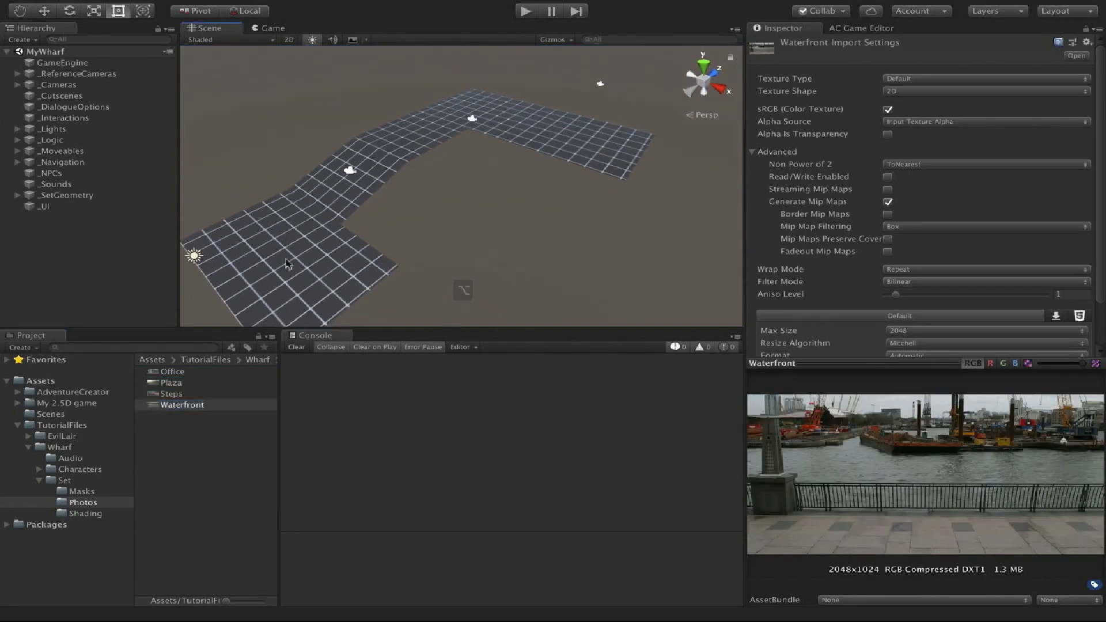
click(281, 261)
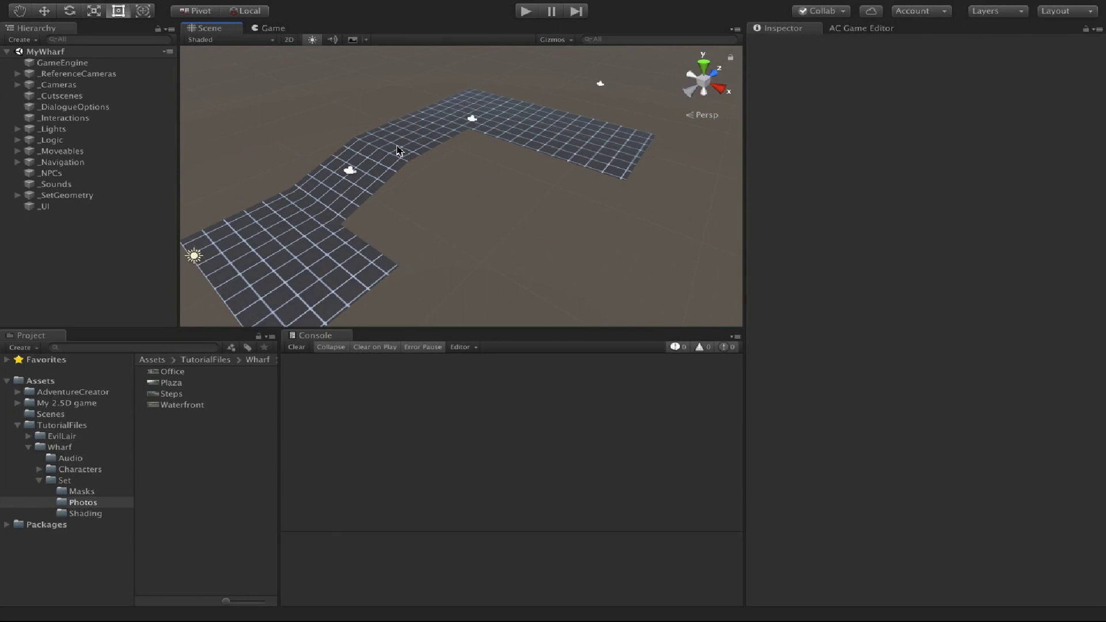
click(173, 405)
alt+drag(469, 216, 360, 173)
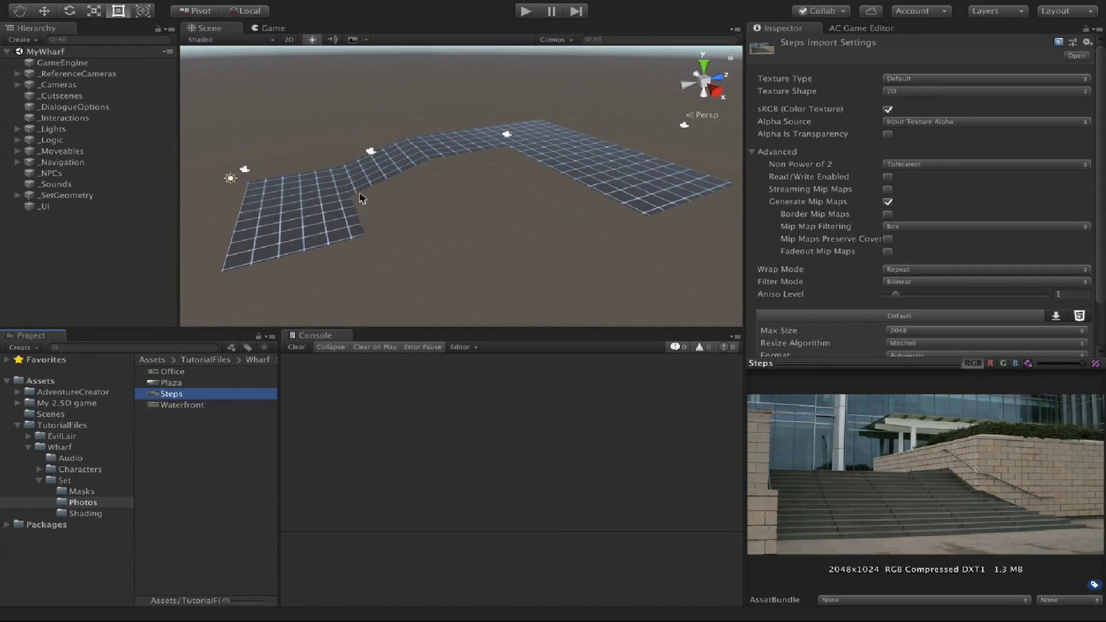
alt+drag(361, 198, 452, 186)
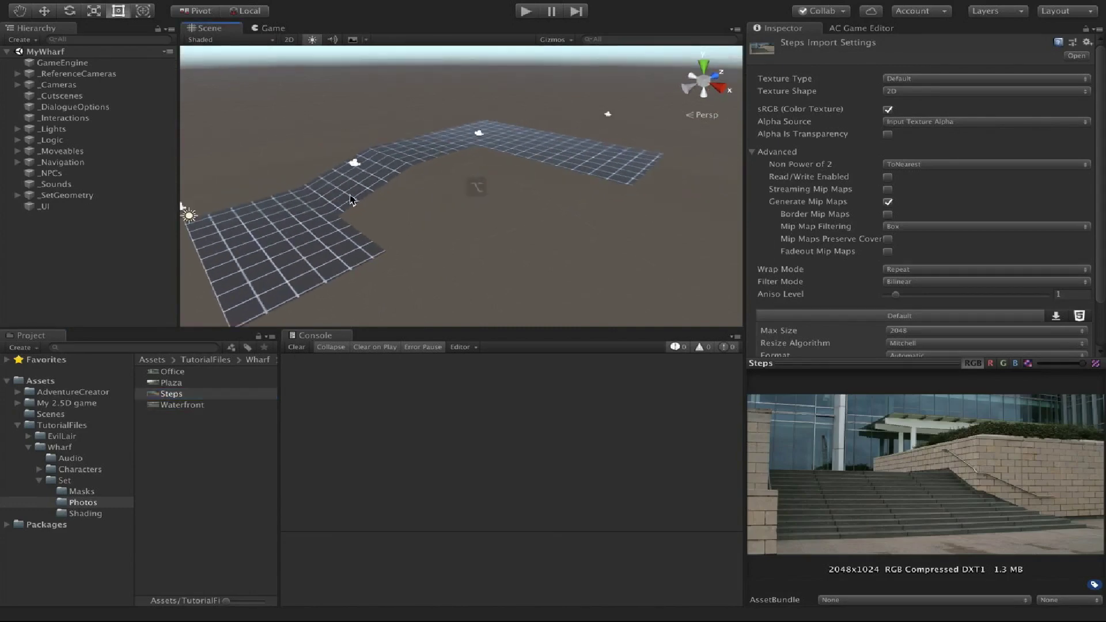
click(179, 383)
click(179, 372)
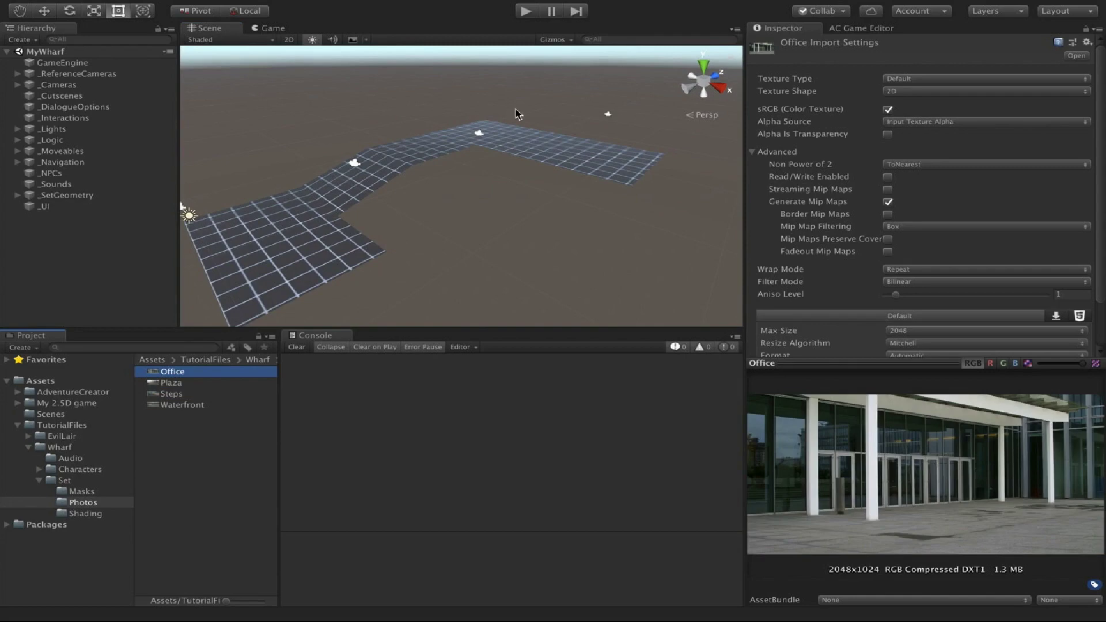
alt+drag(423, 178, 380, 161)
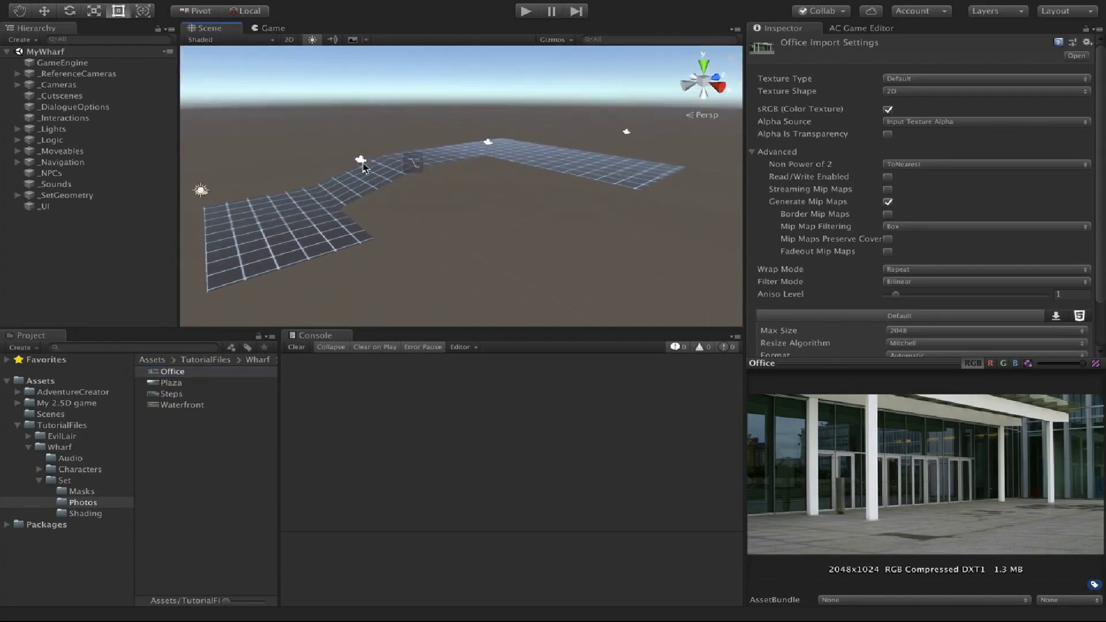
Examine the Office camera under _ReferenceCameras, including its transform and field of view, and clear the selection.
click(16, 74)
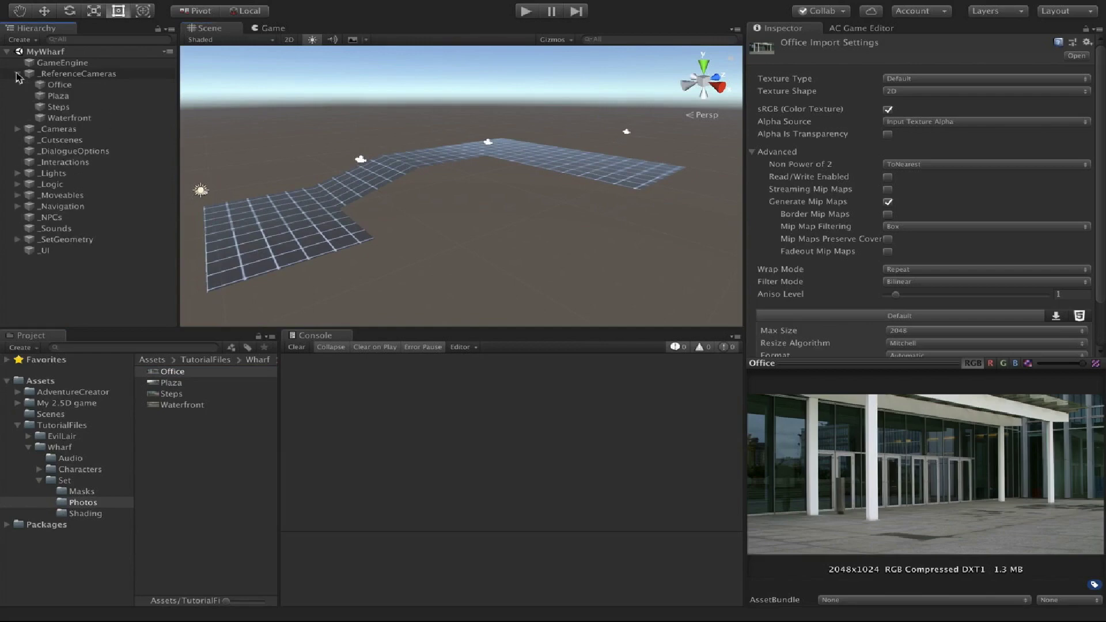
click(81, 75)
click(61, 84)
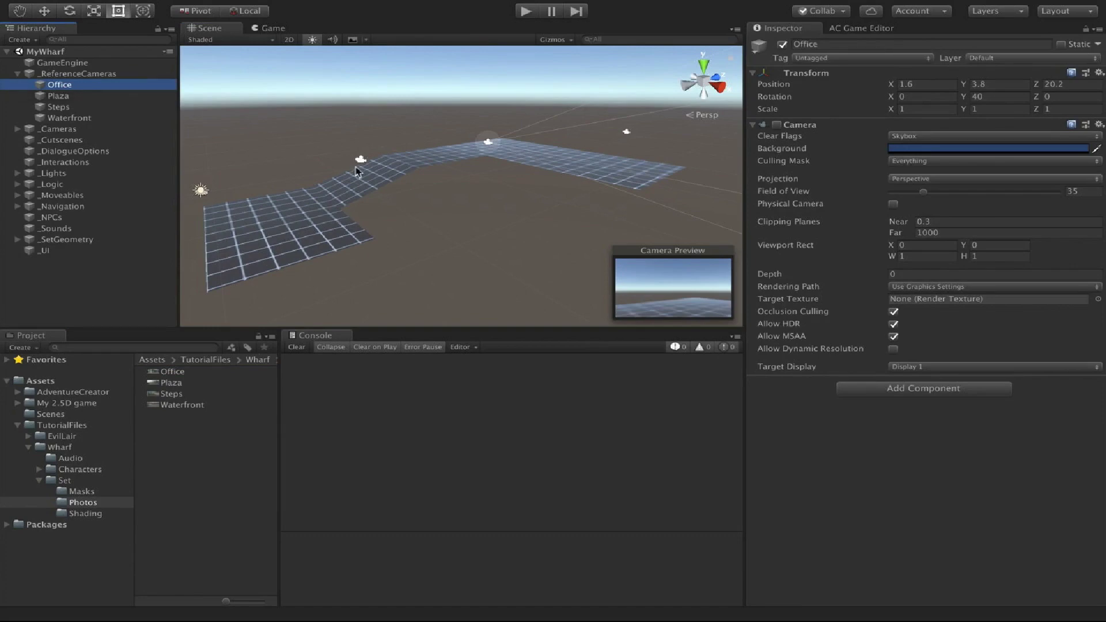
click(18, 74)
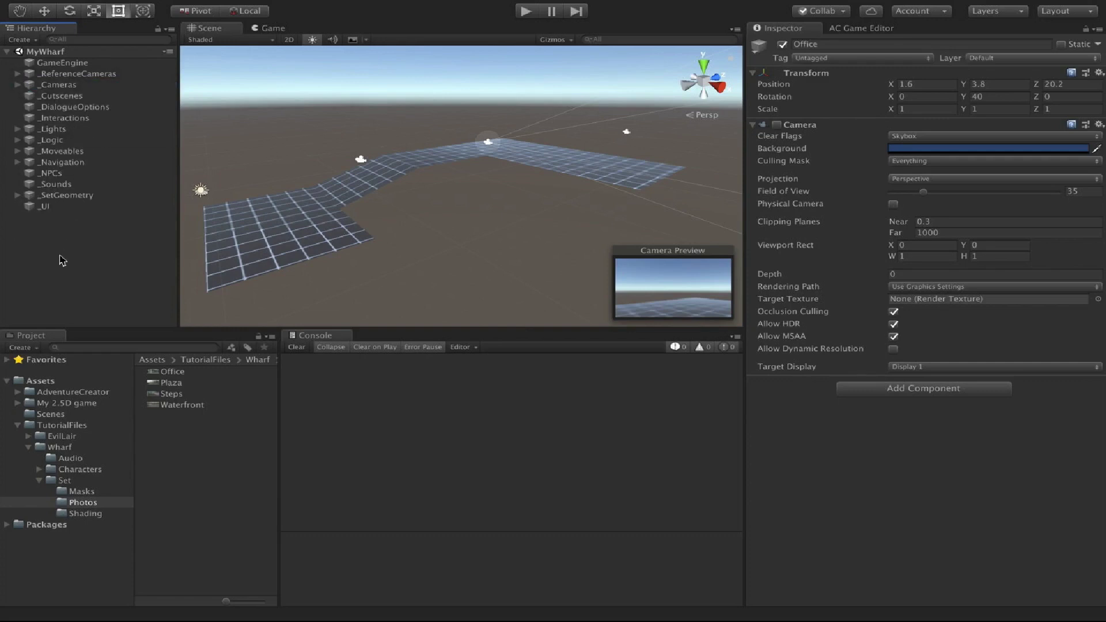
click(141, 245)
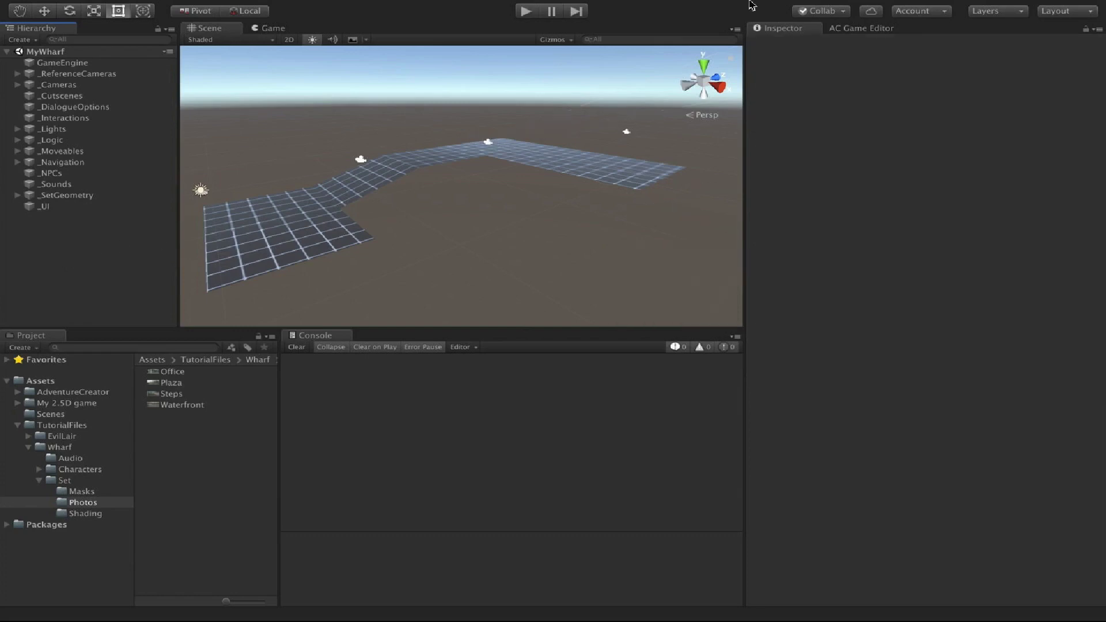
Add a GameCamera 2.5D to the scene from the Scene manager's prefabs and rename it WaterfrontCam.
click(873, 30)
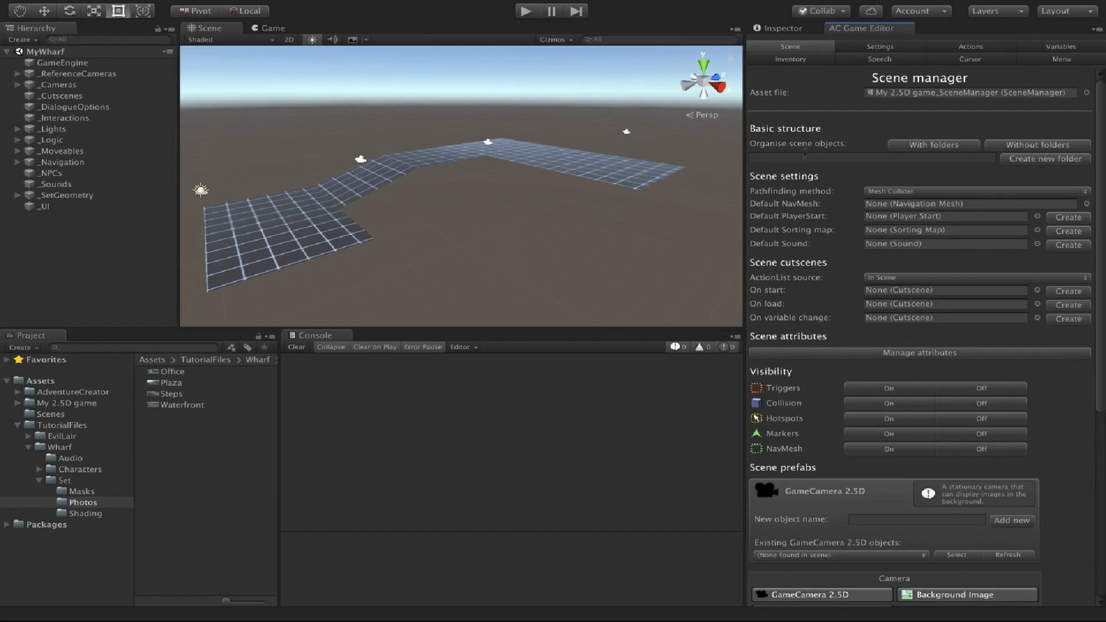
scroll(806, 155, down, 10)
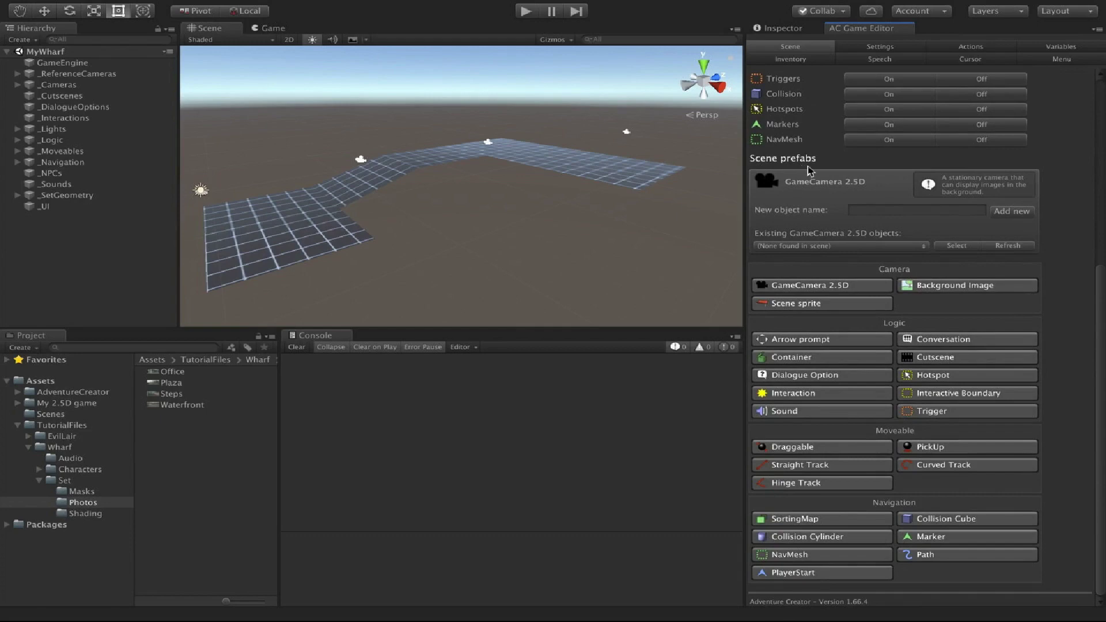
click(808, 286)
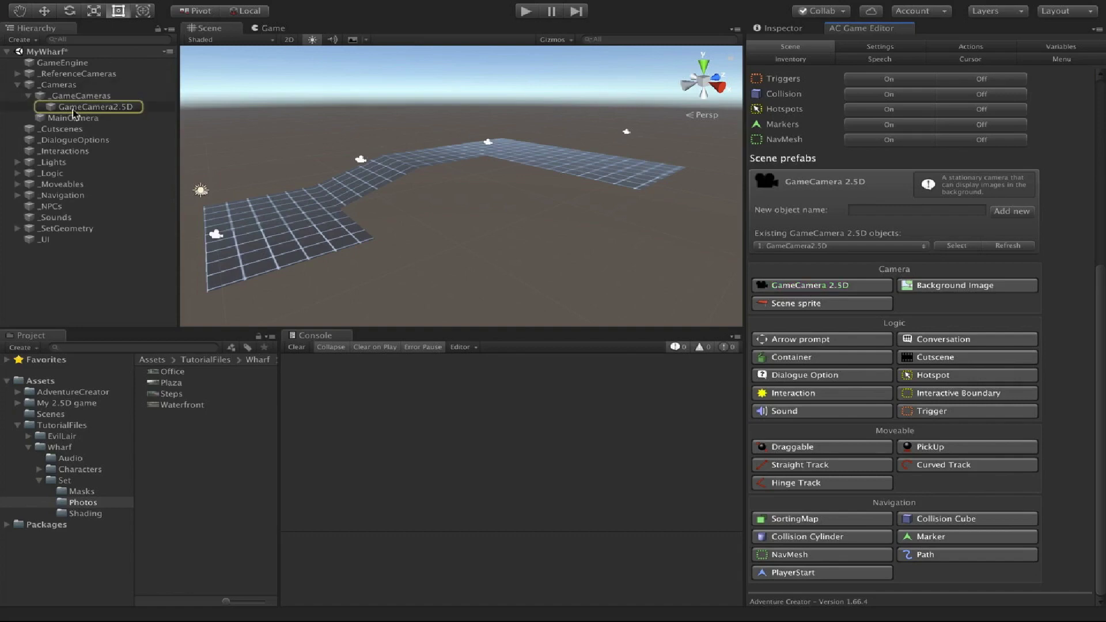
click(73, 109)
key(Return)
text(WaterfrontCam)
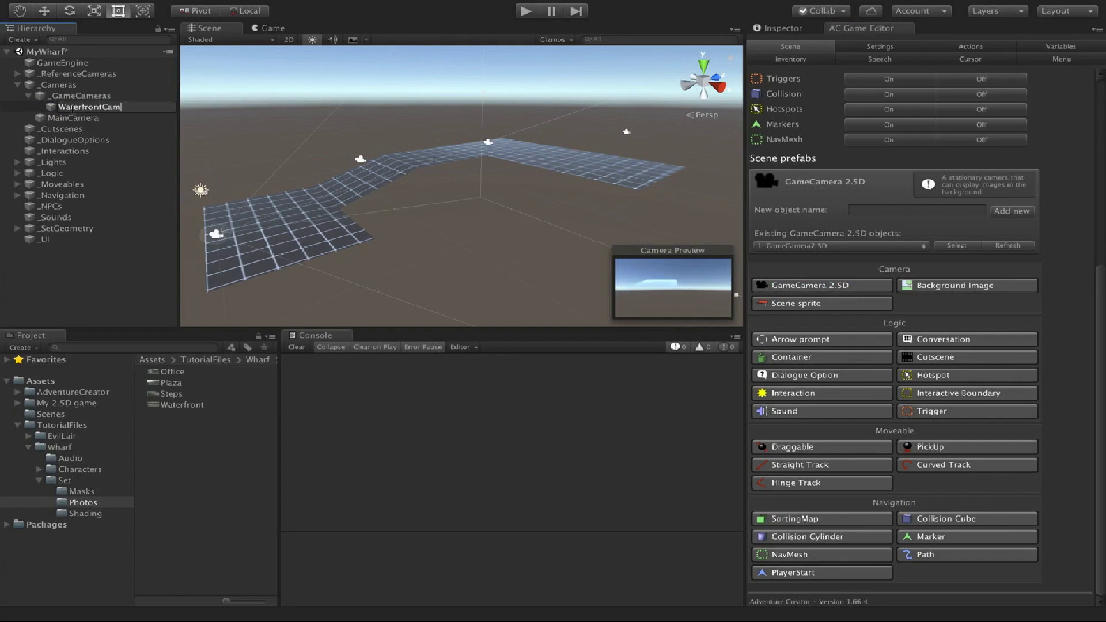
key(Return)
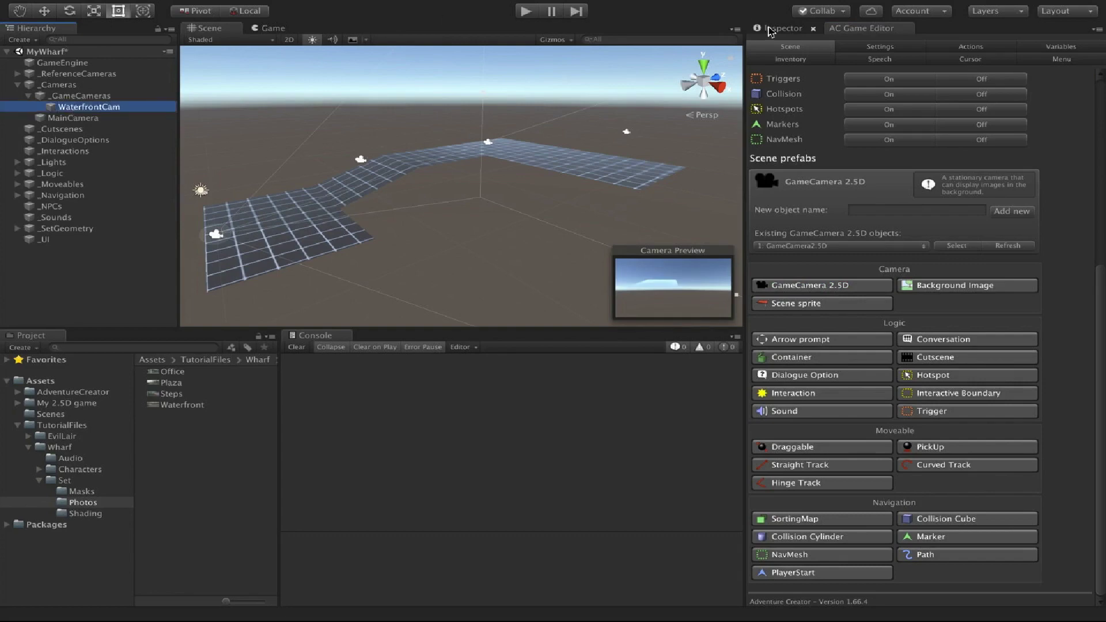
Create a background image for WaterfrontCam, placed under _SetGeometry, with the Waterfront photo as its texture.
click(771, 28)
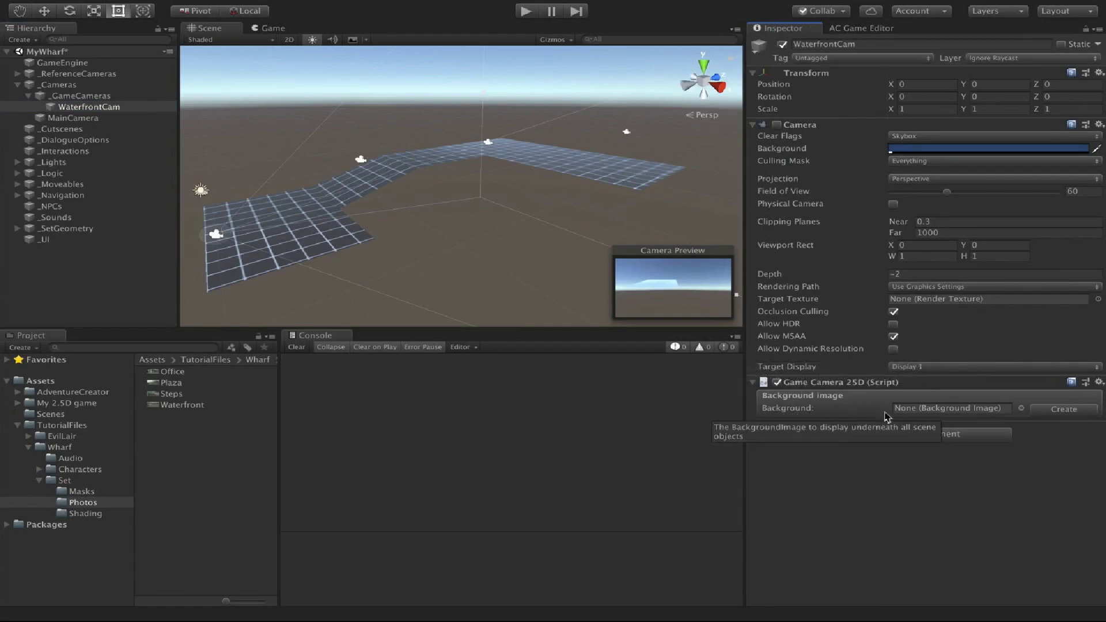
click(1088, 412)
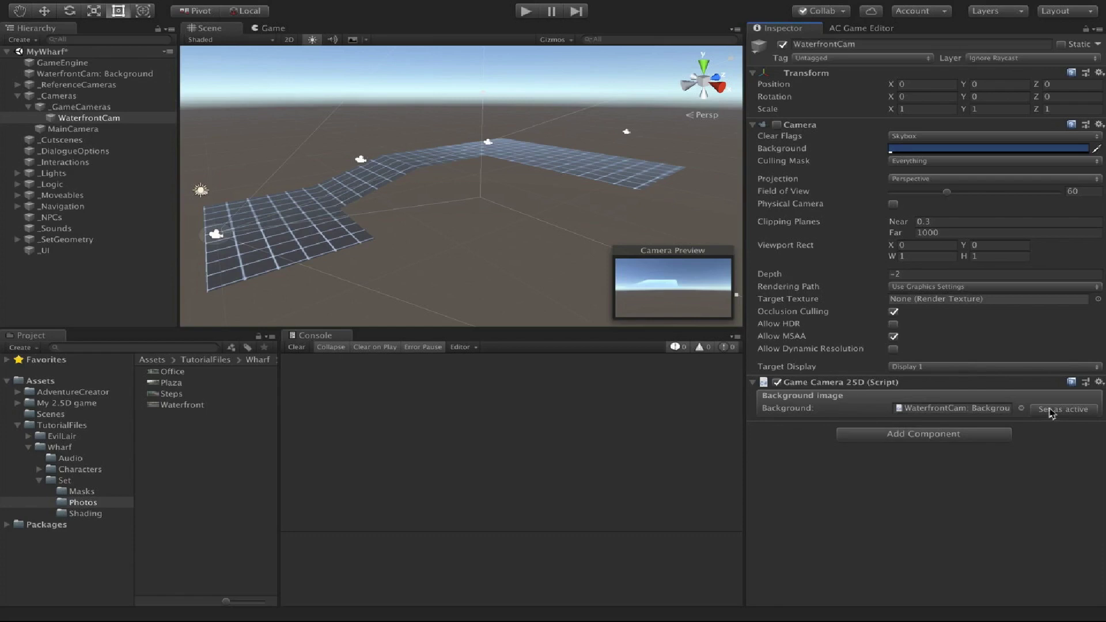
click(999, 410)
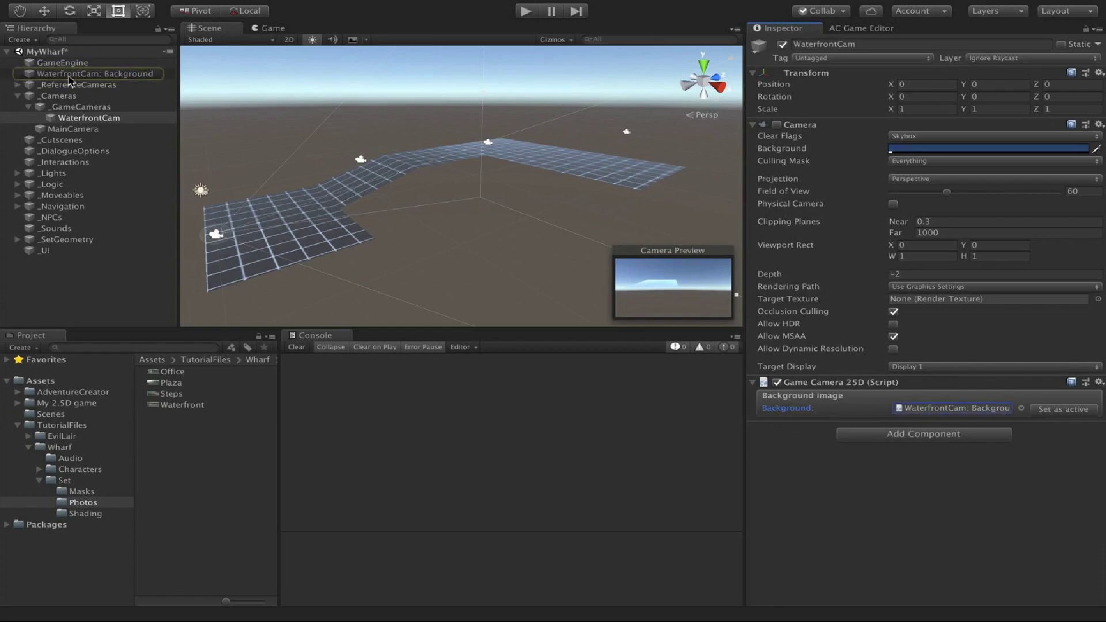
drag(69, 81, 57, 245)
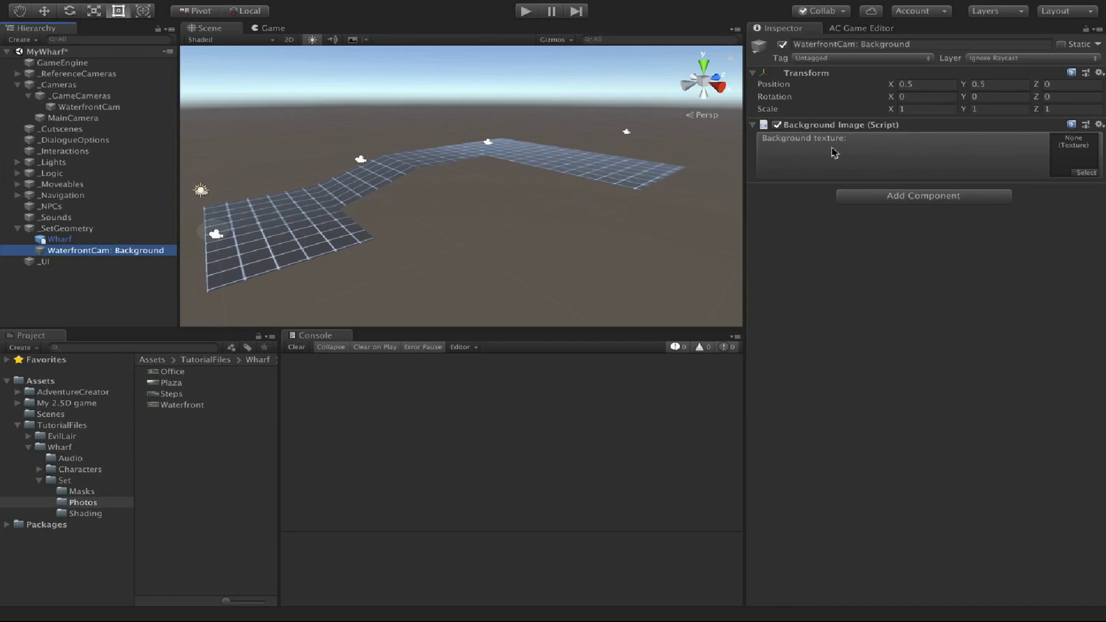
drag(203, 405, 1065, 167)
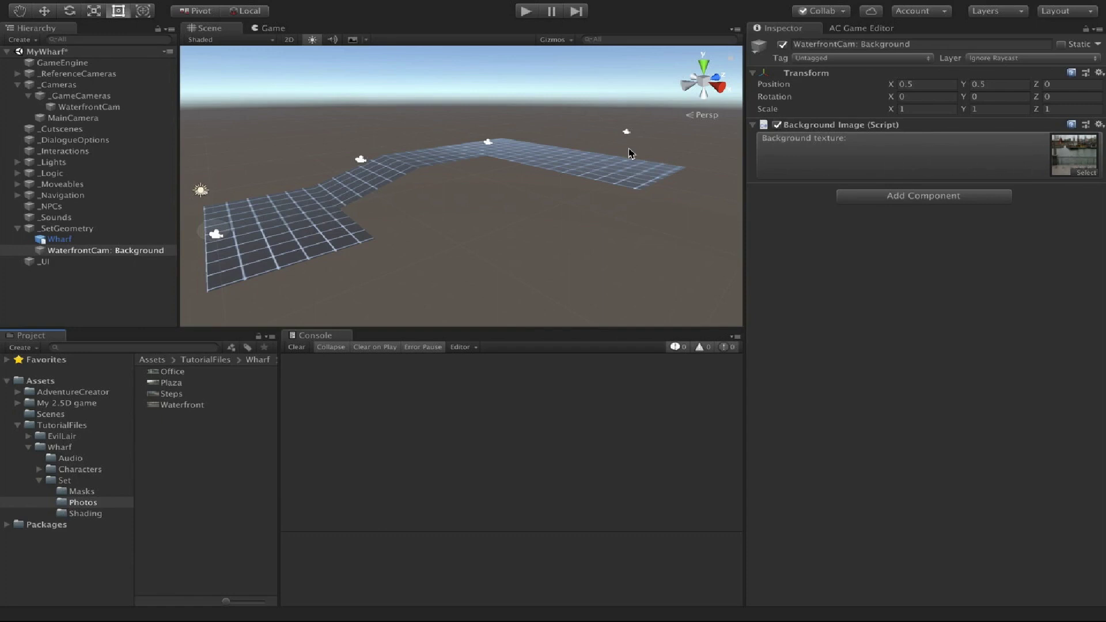
Set WaterfrontCam as the active camera and dock the Game view alongside the Console, below the Scene view.
click(111, 109)
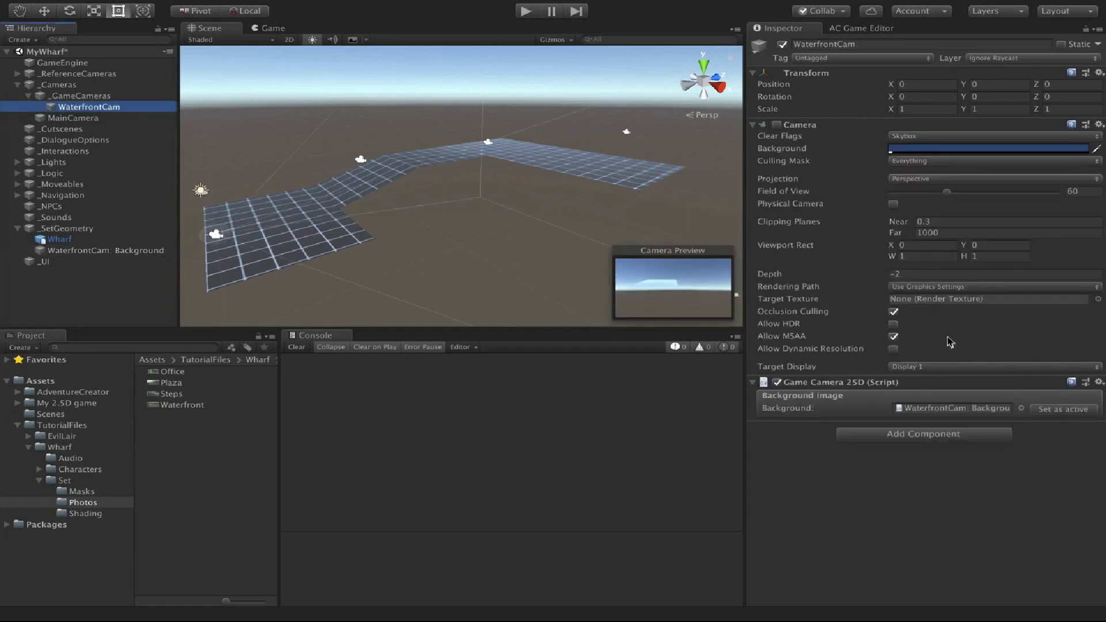
click(1087, 412)
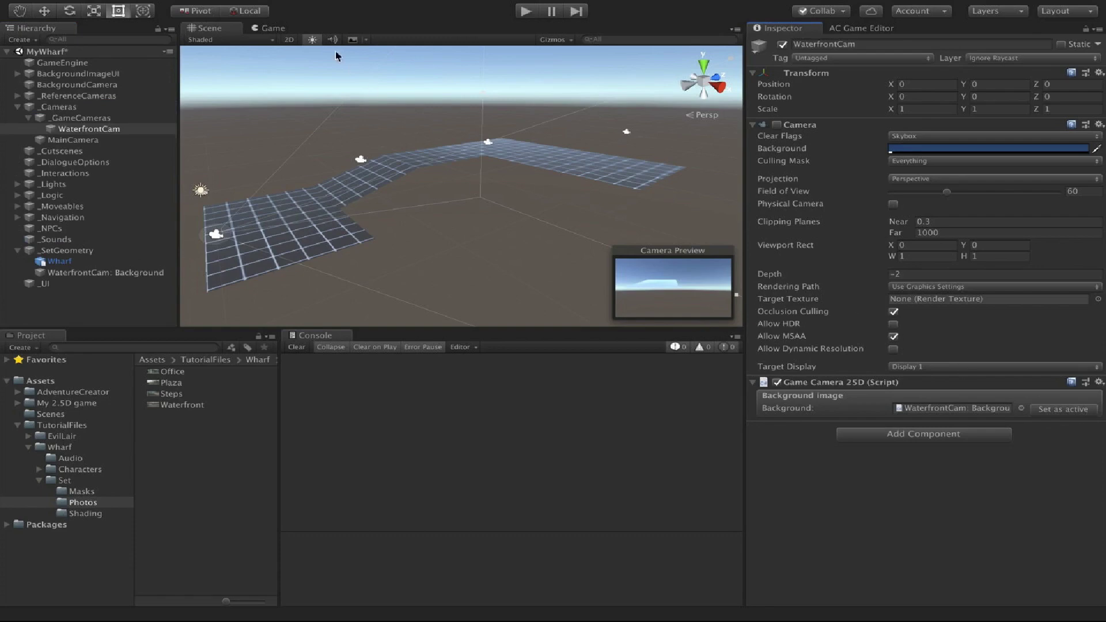
click(266, 30)
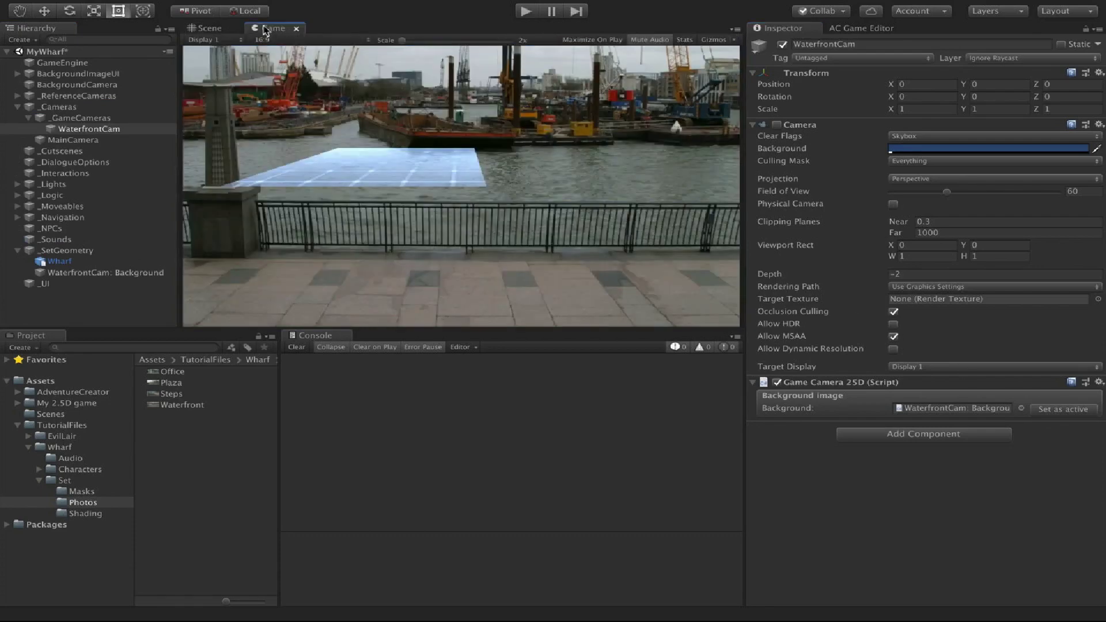
drag(268, 29, 377, 331)
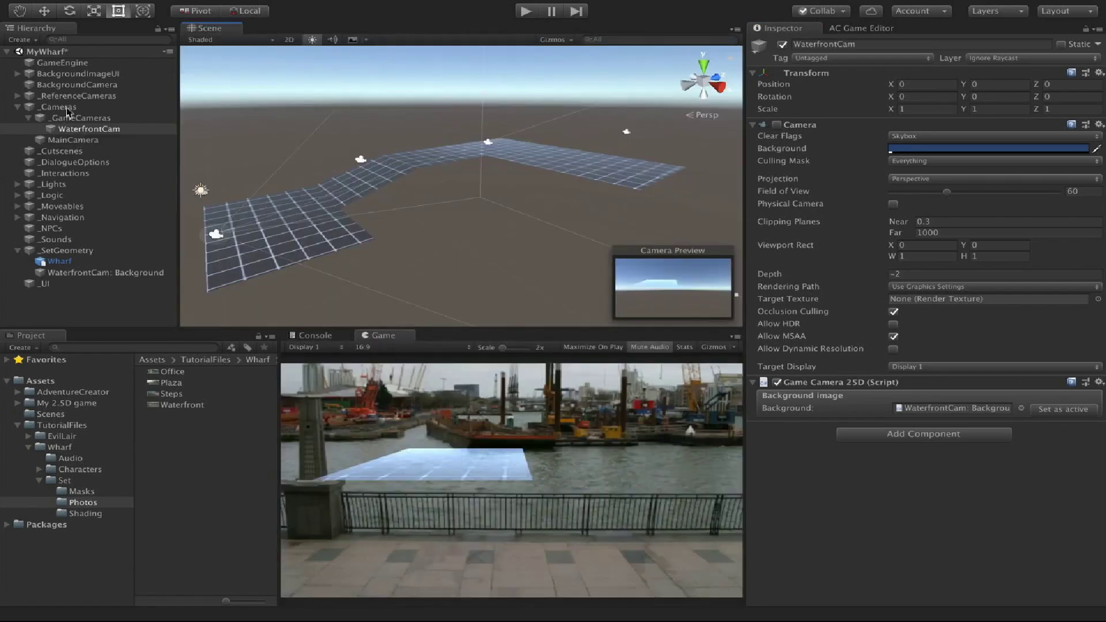
Try moving WaterfrontCam by hand to about Y 3.77 and Z 2.23 to line the grid up with the photo.
click(44, 10)
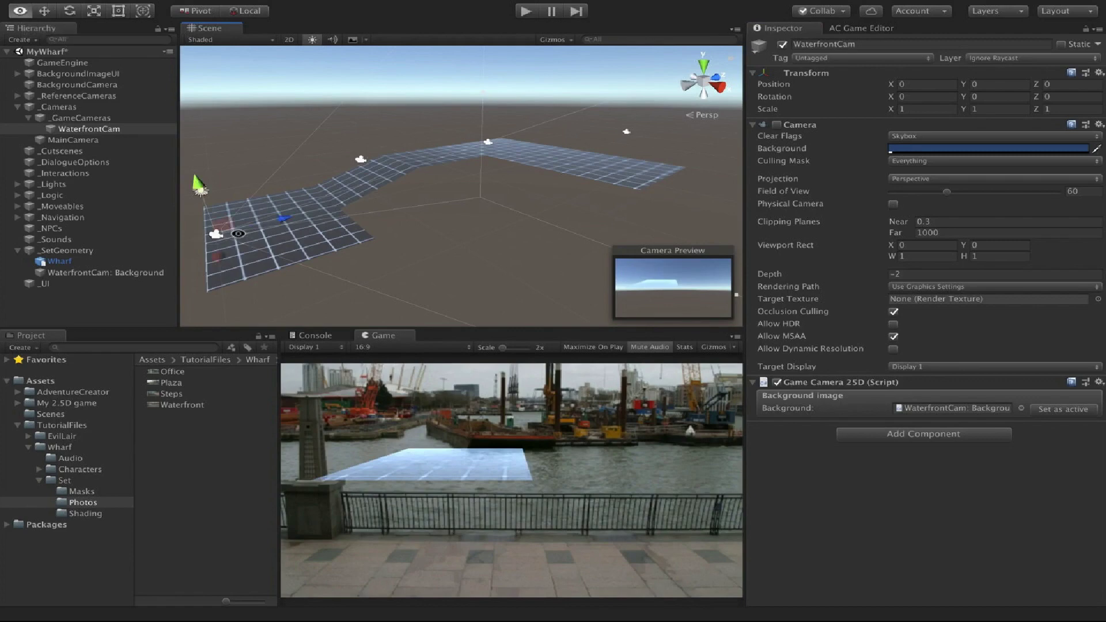
alt+drag(217, 227, 183, 143)
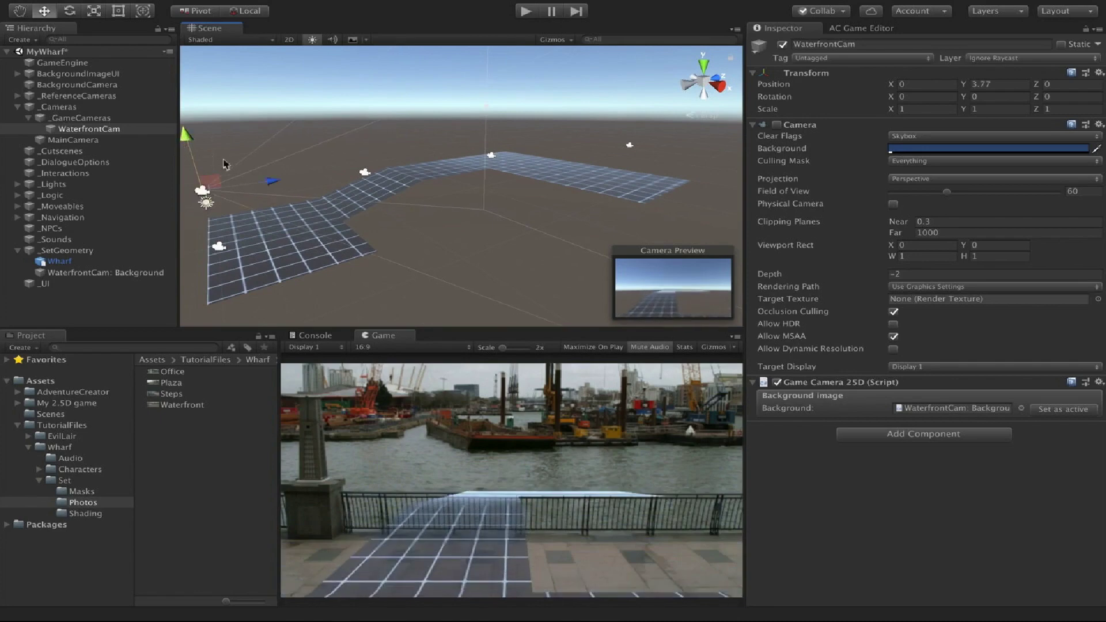
drag(271, 184, 320, 178)
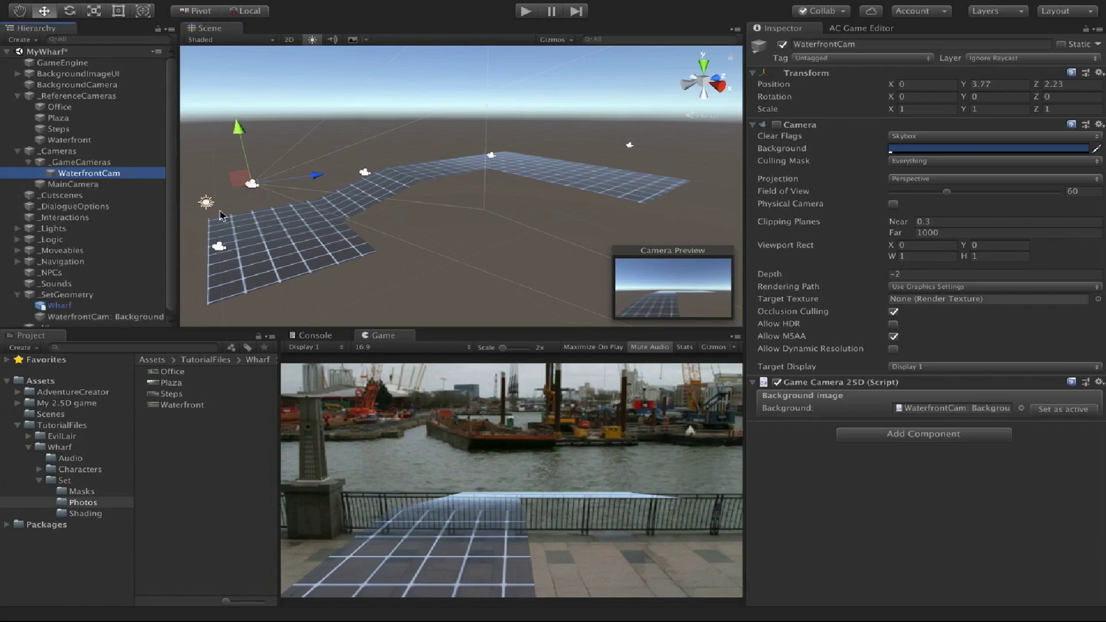
Copy the transform values of the Waterfront reference camera onto WaterfrontCam.
click(98, 142)
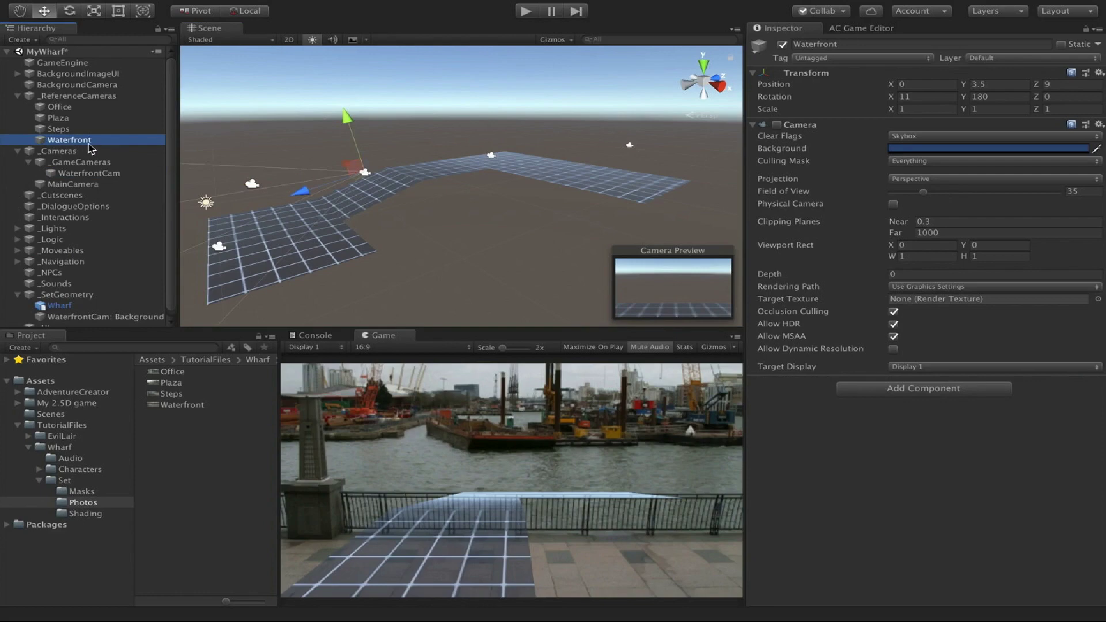
click(1099, 73)
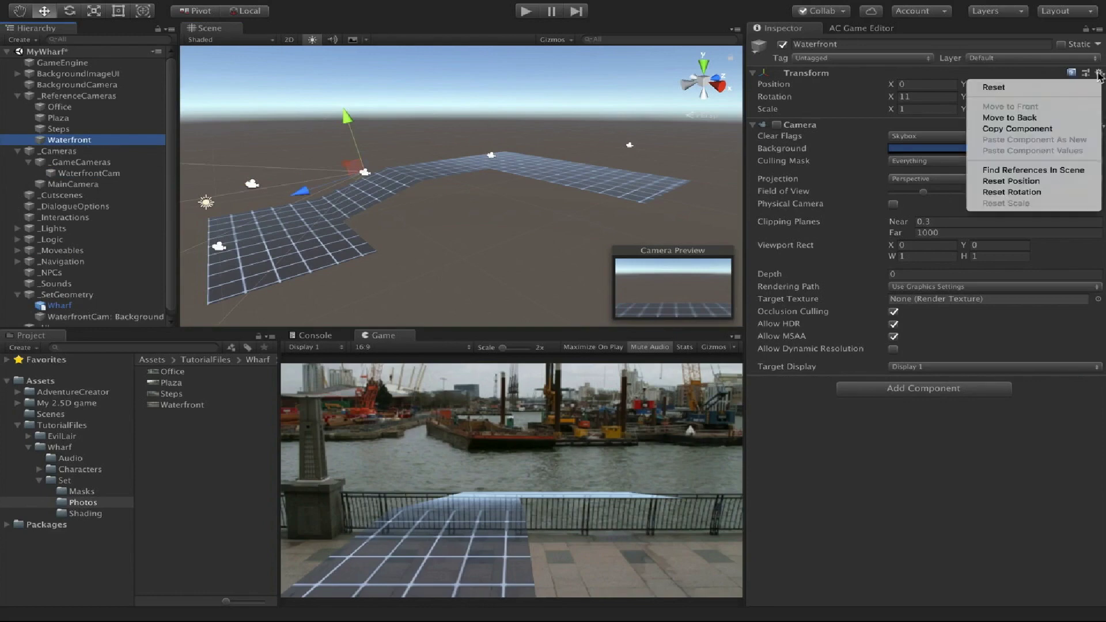
click(1071, 129)
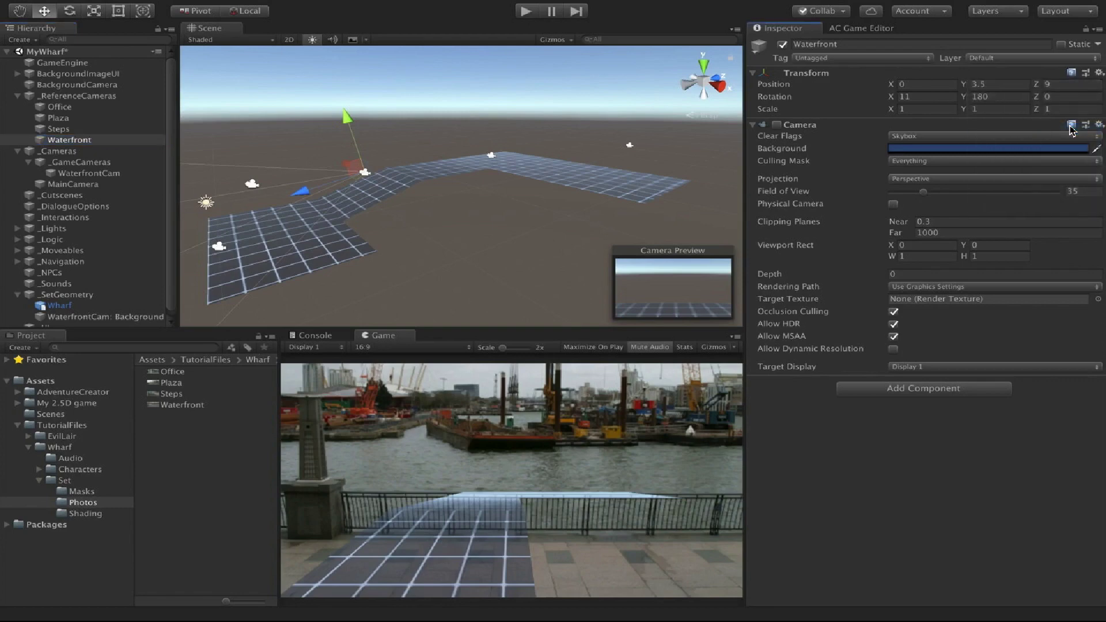
click(131, 173)
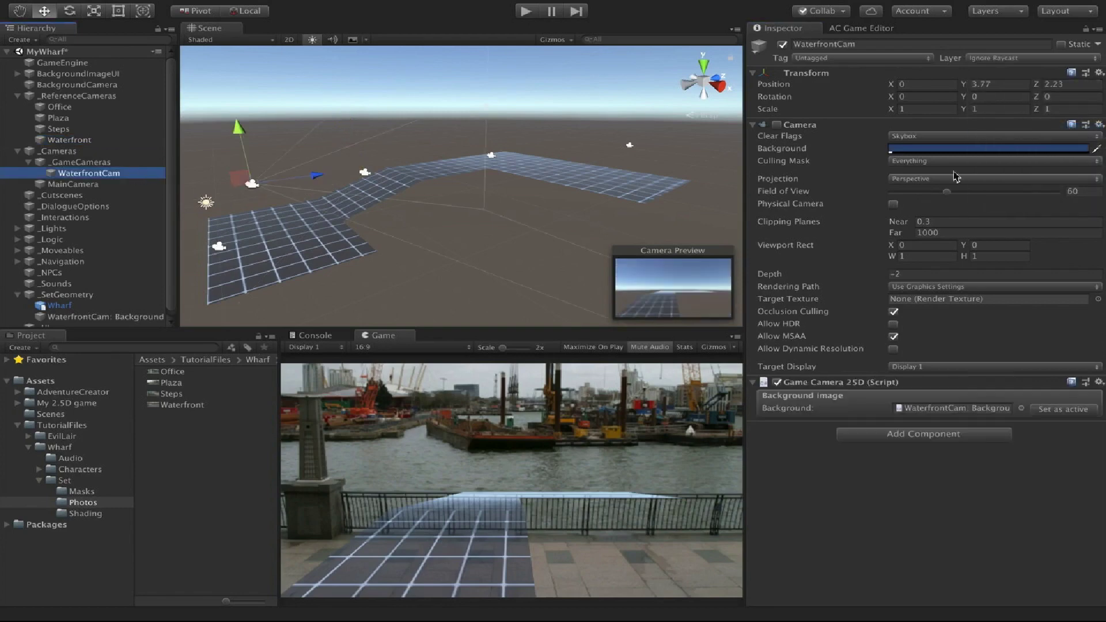
click(1099, 74)
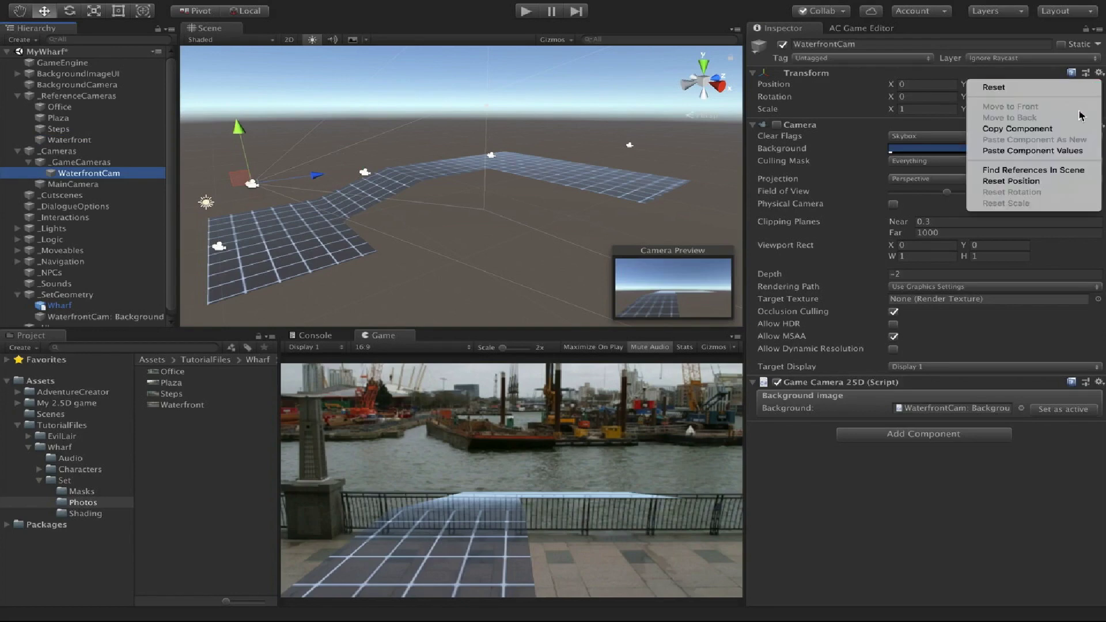
click(1075, 151)
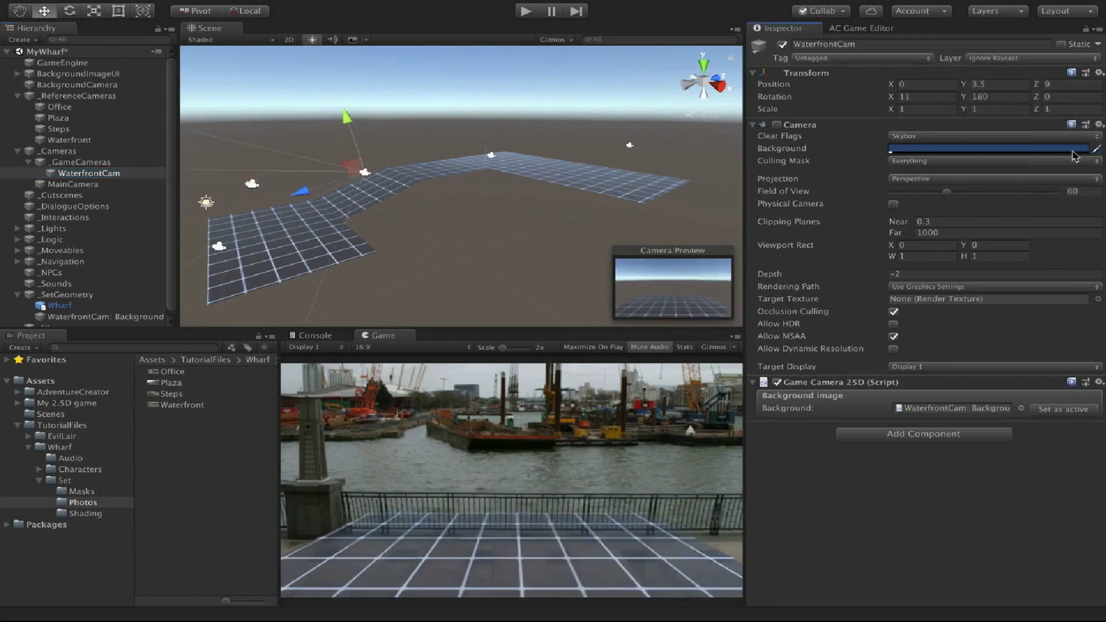
Set WaterfrontCam's field of view to 35, matching the Waterfront reference camera, and delete that reference camera.
click(57, 143)
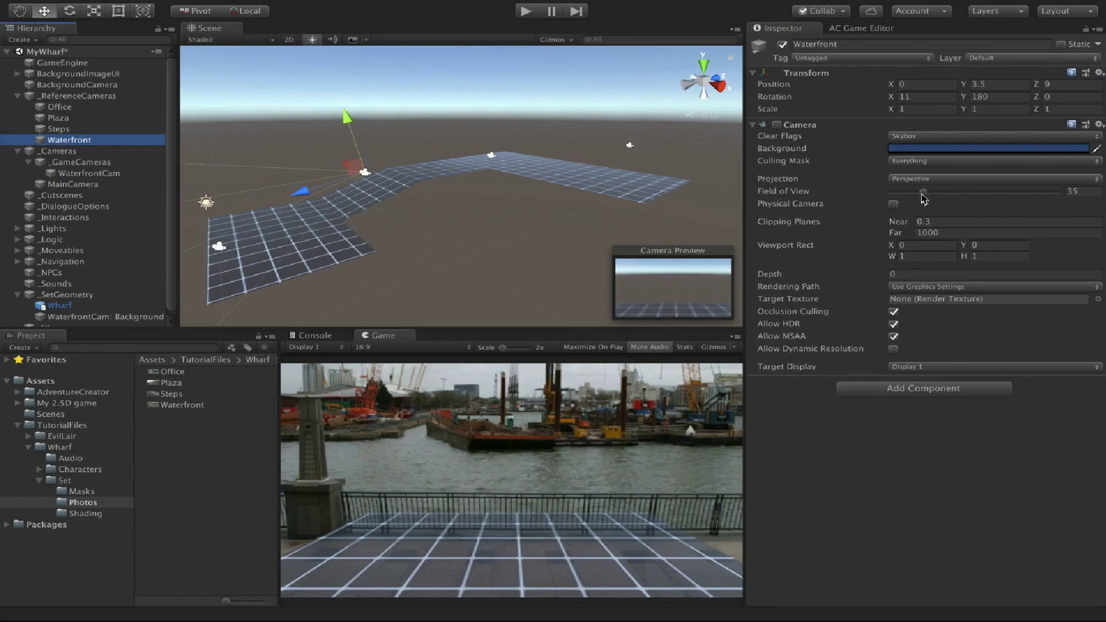
click(146, 174)
click(1087, 192)
text(35)
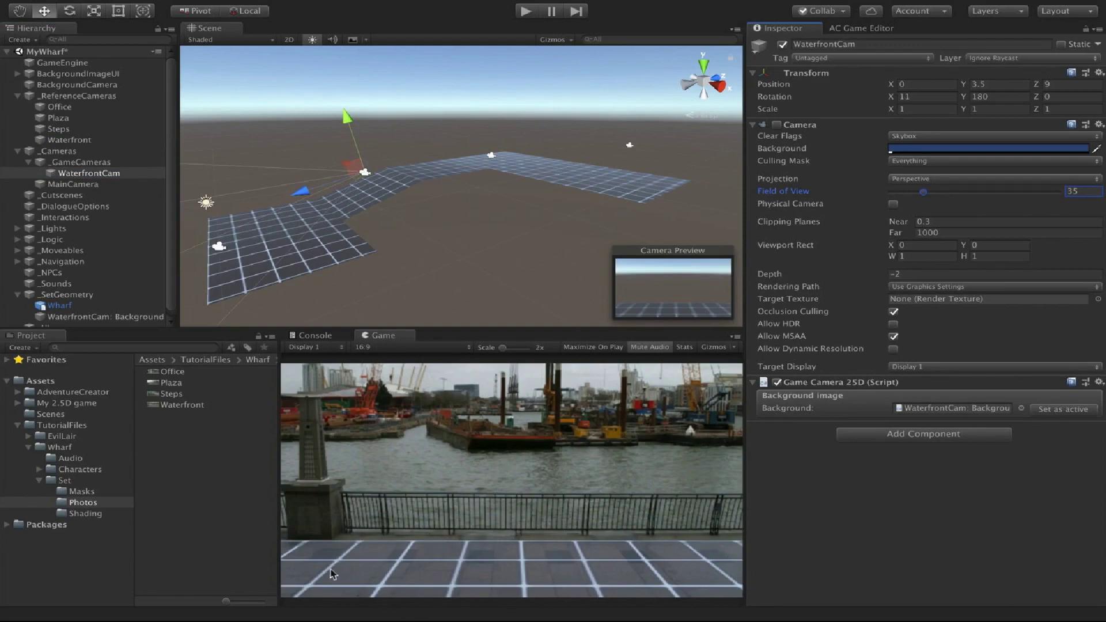
click(104, 140)
key(Delete)
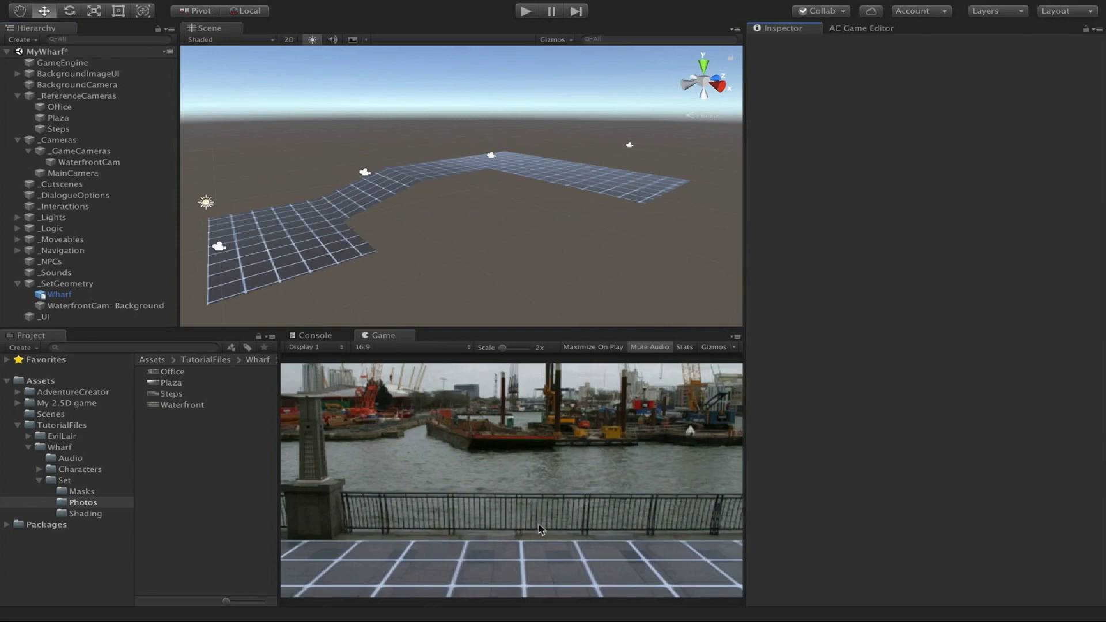
Create the scene's default PlayerStart and assign WaterfrontCam as its default camera.
click(860, 27)
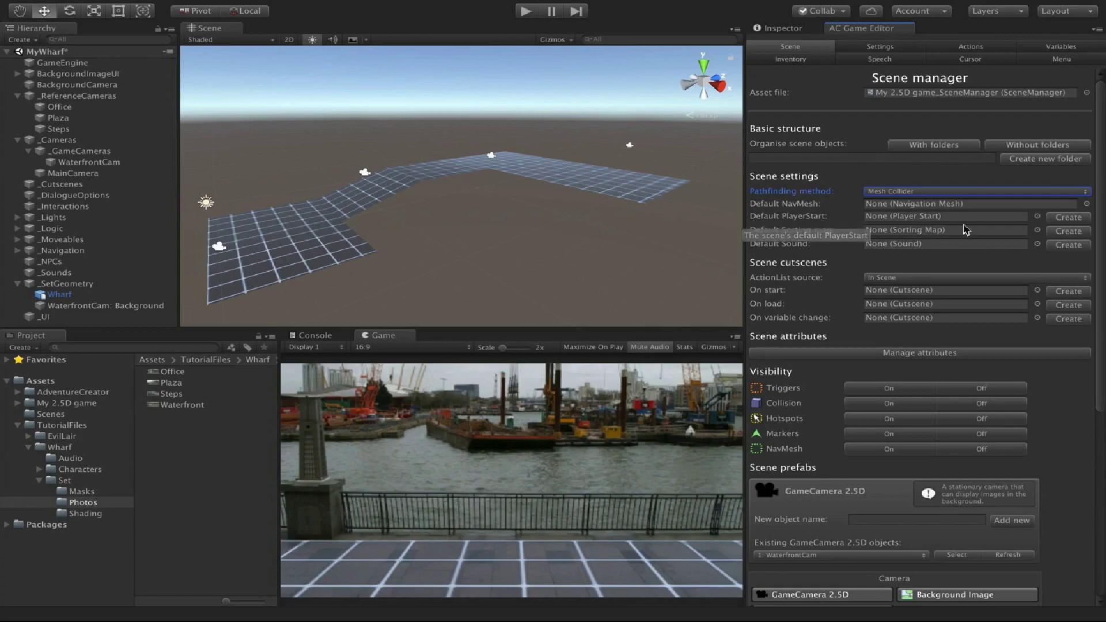
click(1059, 222)
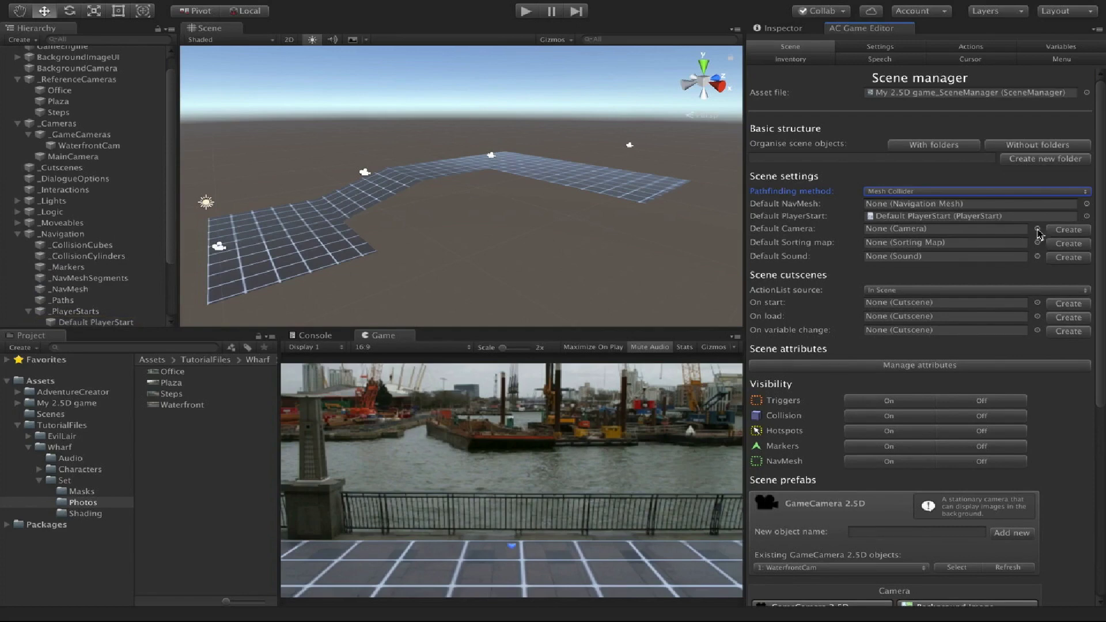
click(1037, 229)
double_click(481, 182)
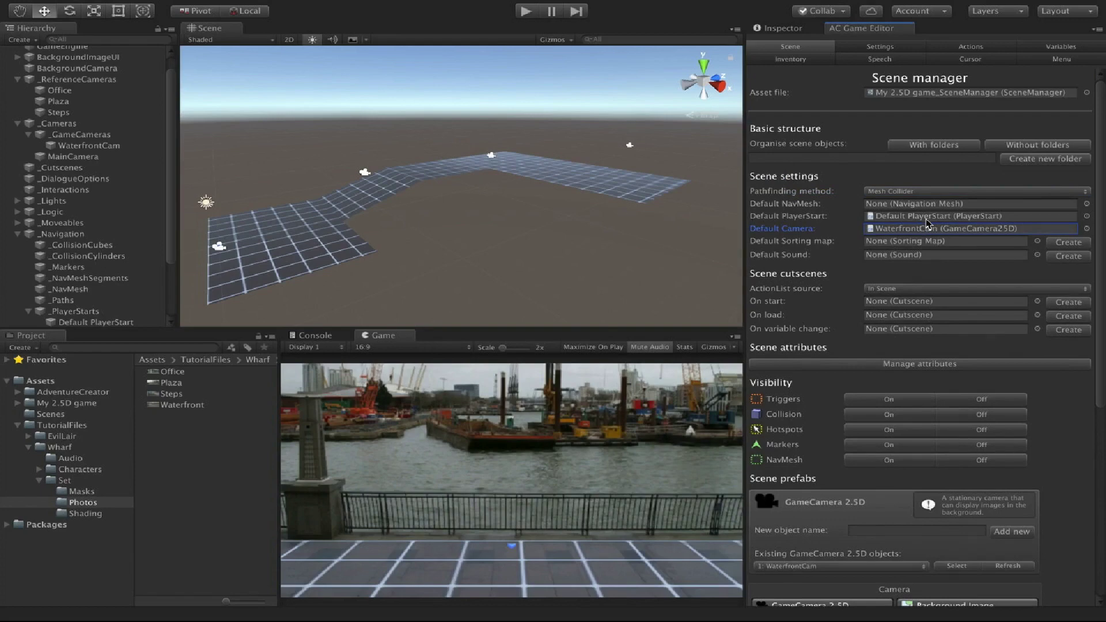
Move the Default PlayerStart away from the railing edge, further onto the grid, and collapse the _Navigation folder.
click(927, 218)
click(113, 323)
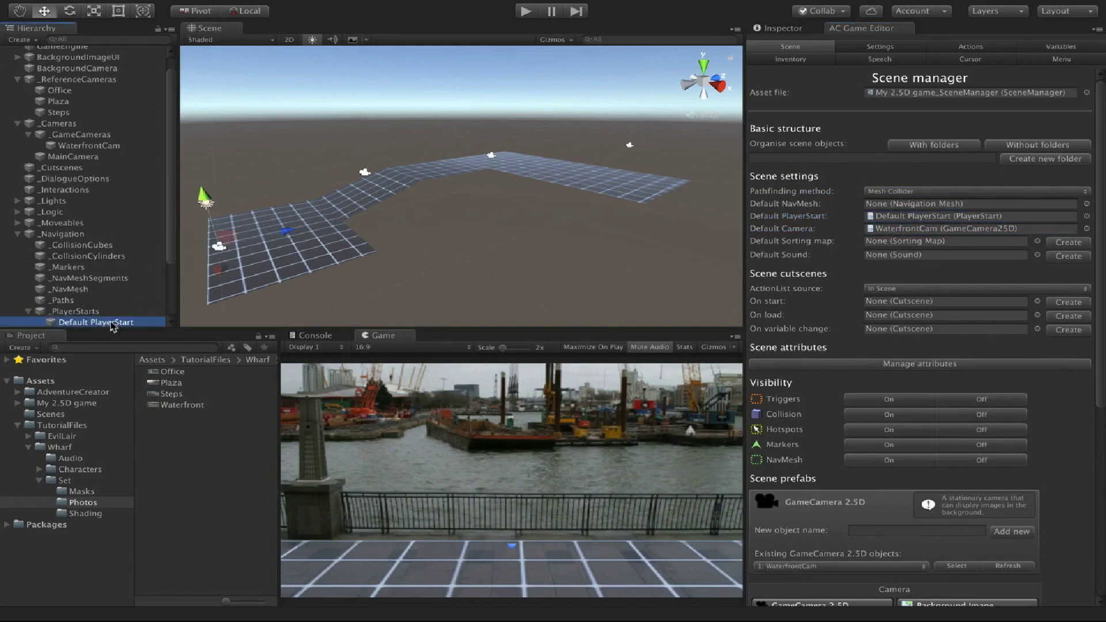
key(Return)
click(54, 325)
double_click(54, 324)
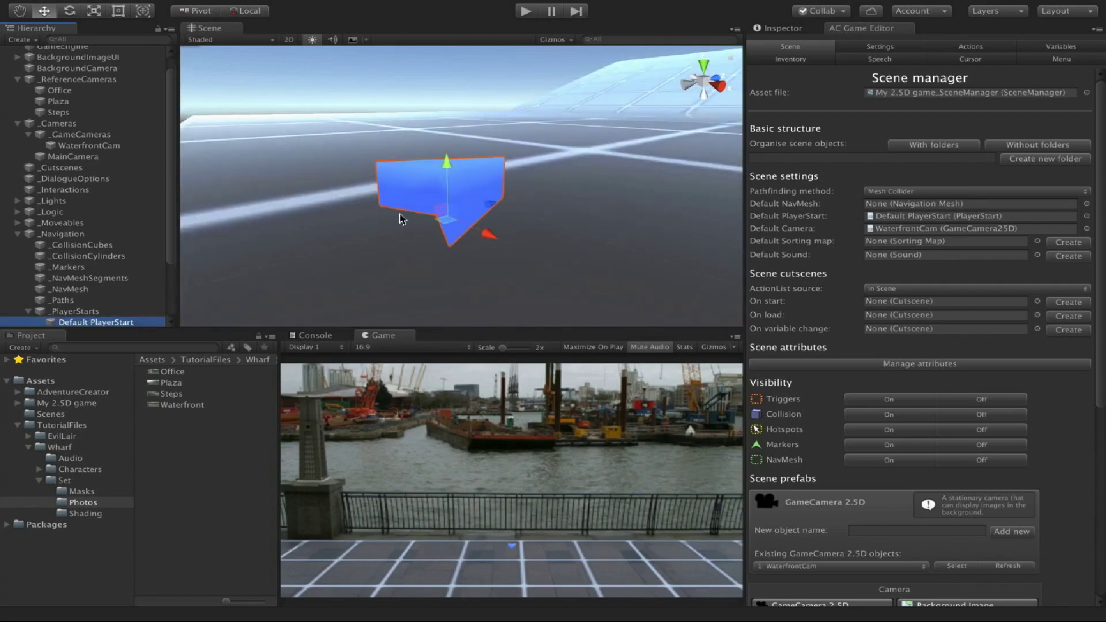
scroll(457, 204, down, 5)
scroll(464, 206, up, 2)
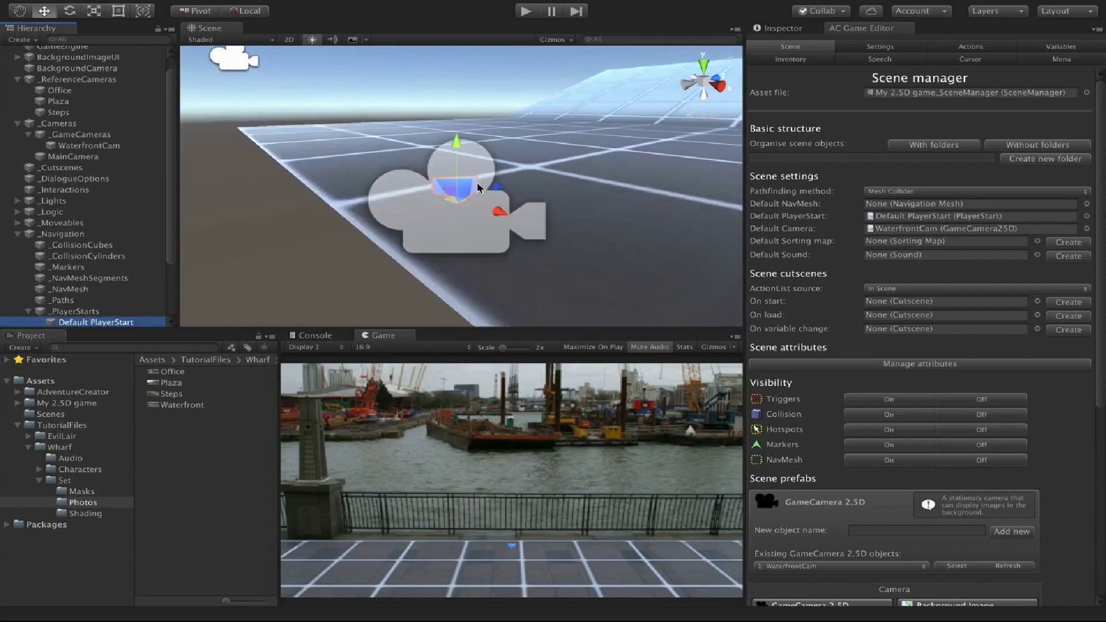
drag(538, 183, 573, 175)
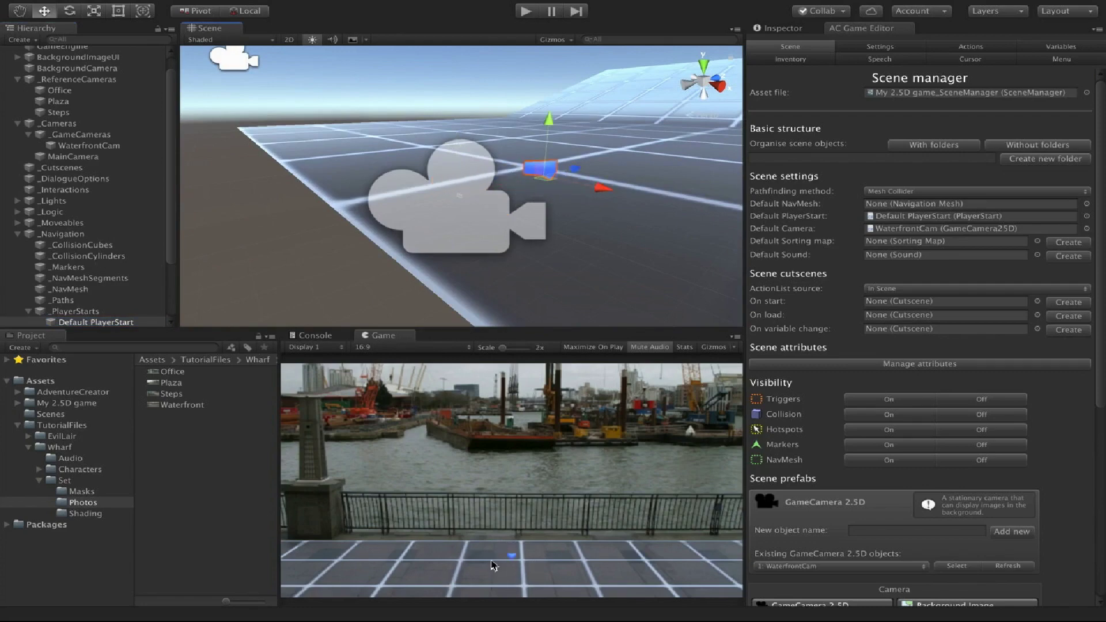
click(18, 234)
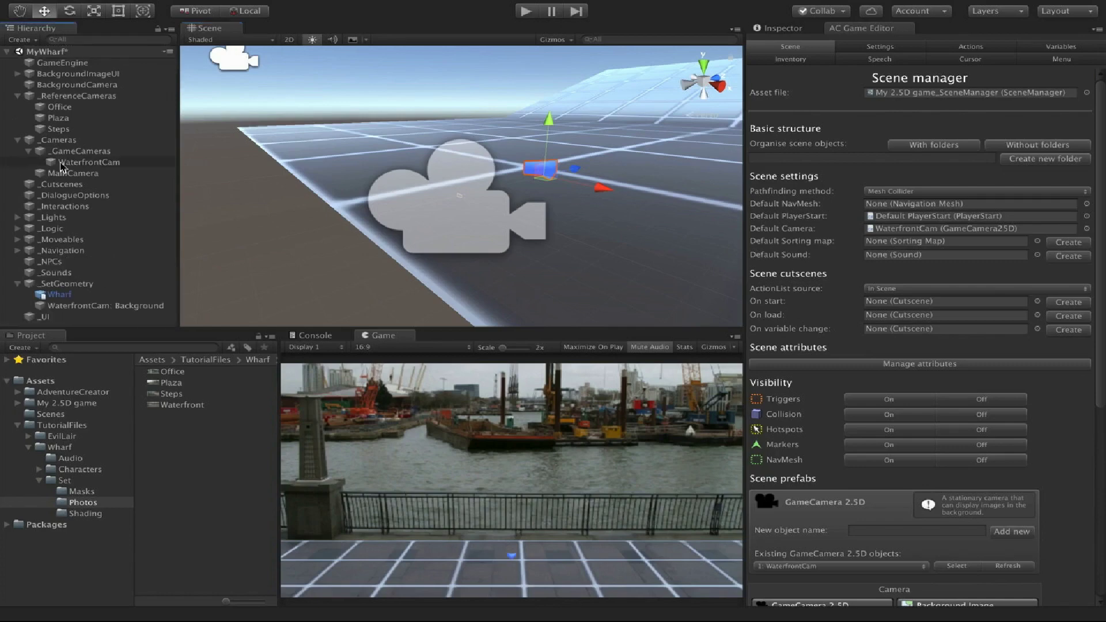
scroll(336, 229, down, 5)
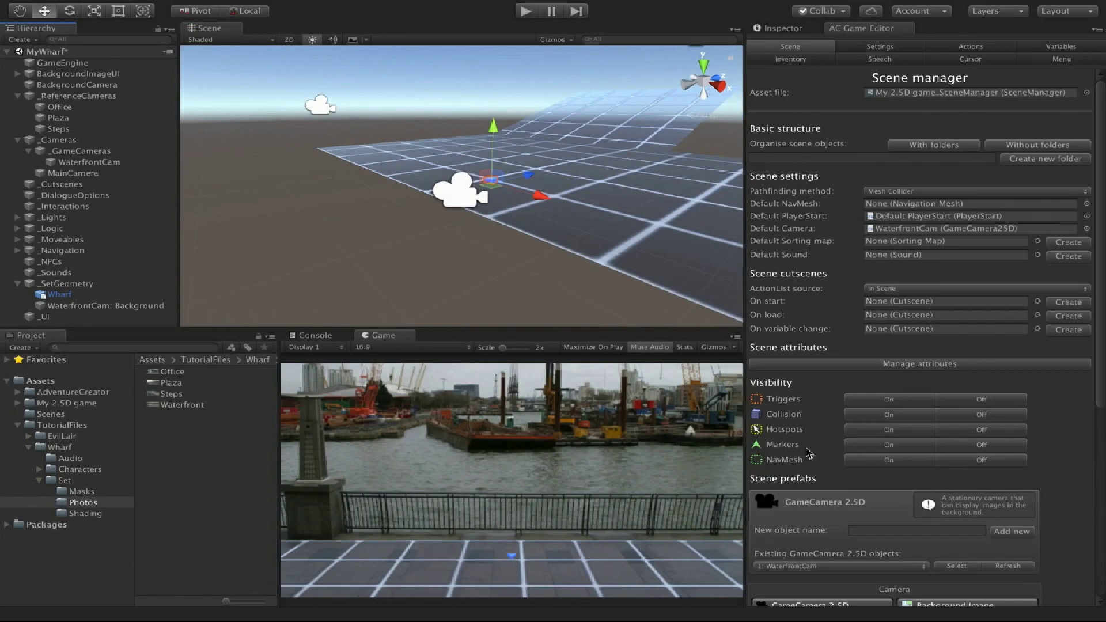
Add a GameCamera 2.5D to the scene and rename it StepsCam.
scroll(809, 453, down, 5)
click(806, 293)
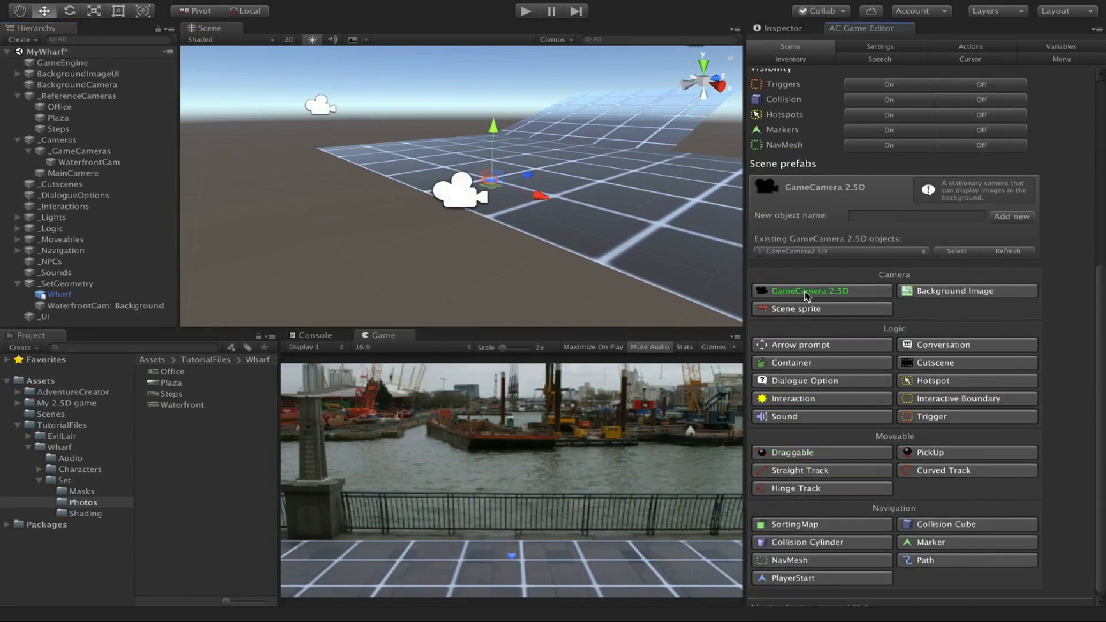
click(79, 173)
click(79, 173)
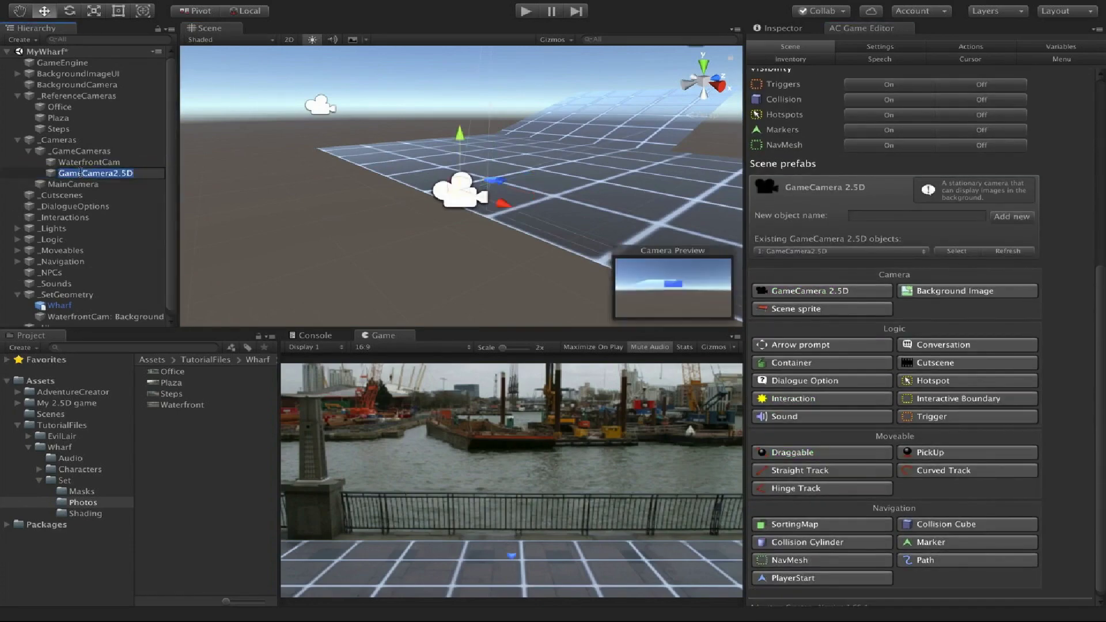
text(StepsC)
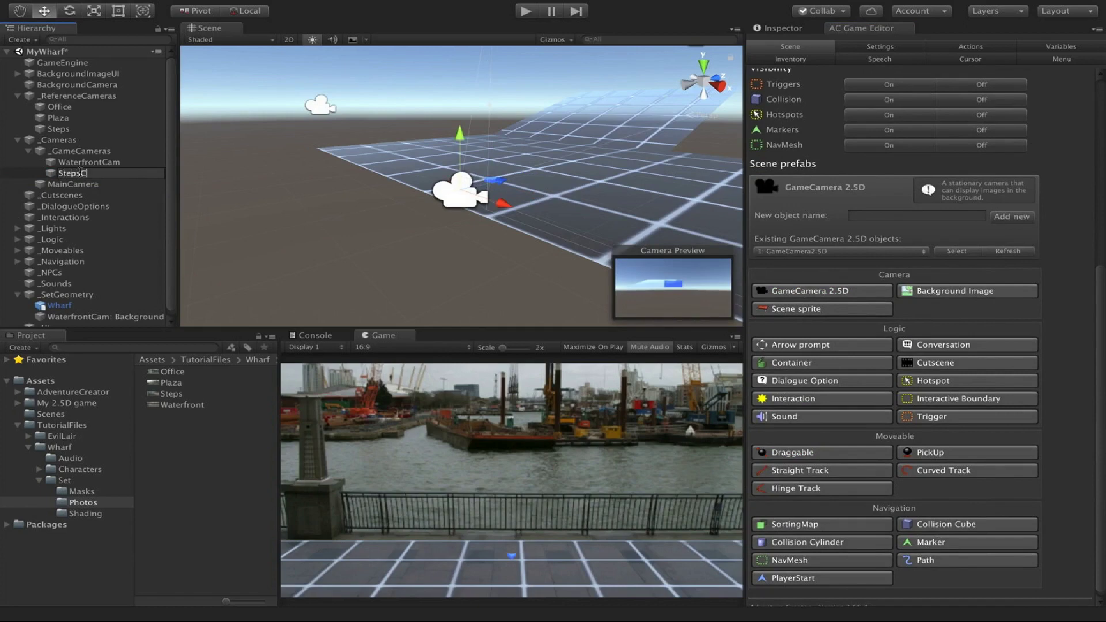
text(am)
key(Return)
Duplicate StepsCam twice and rename the copies PlazaCam and OfficeCam.
key(ctrl+d)
key(ctrl+d)
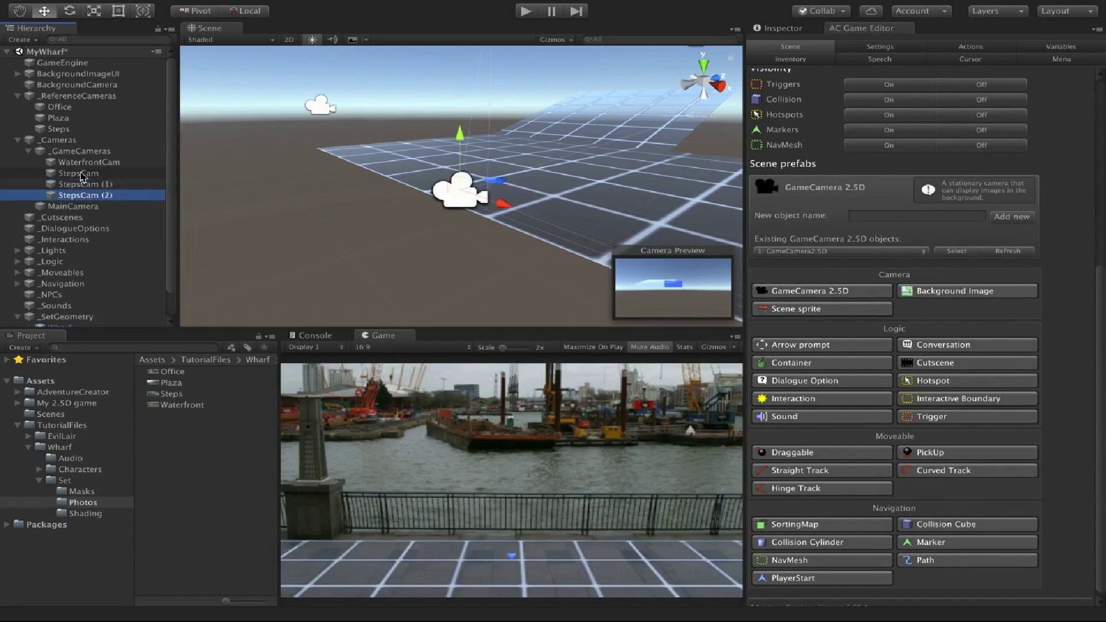
key(Down)
key(Up)
key(Up)
key(Return)
text(PlazaCam)
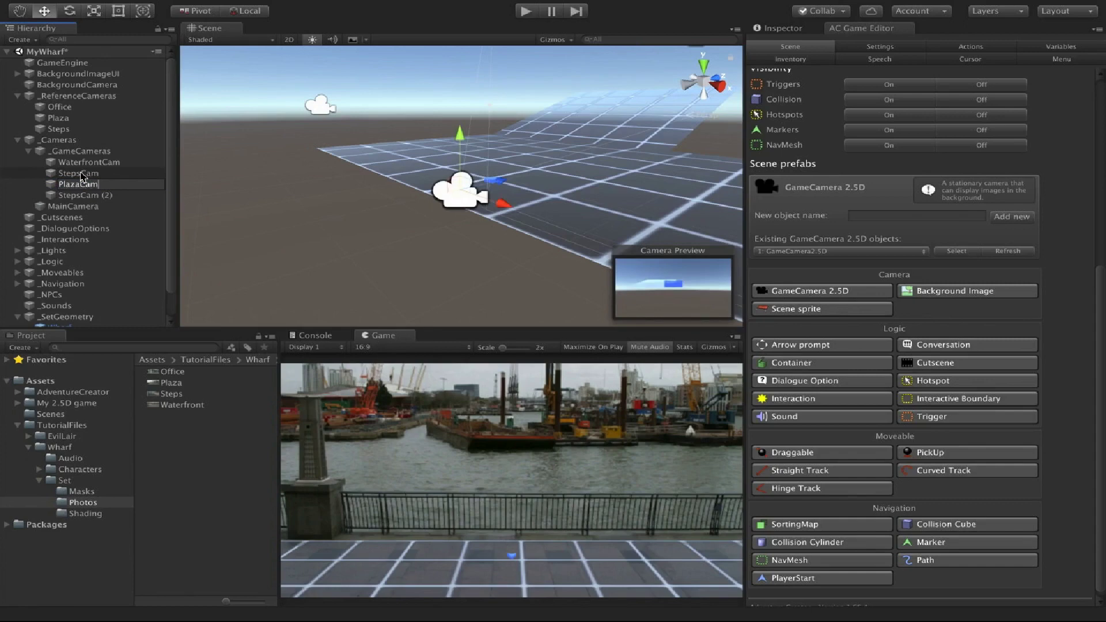
key(Return)
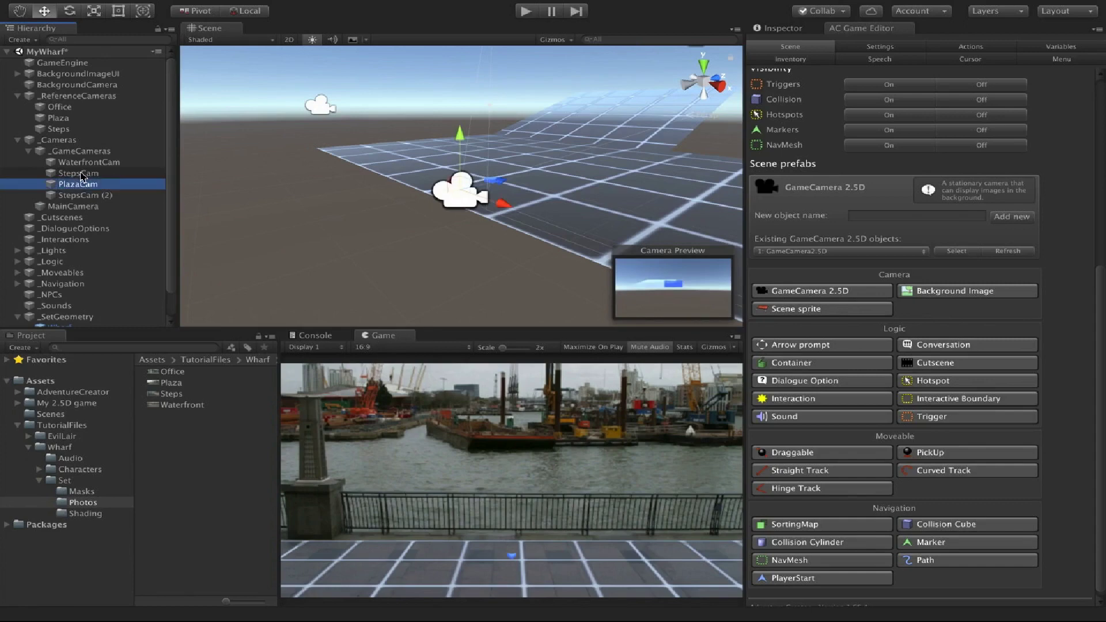
key(Down)
key(Return)
text(OfficeC)
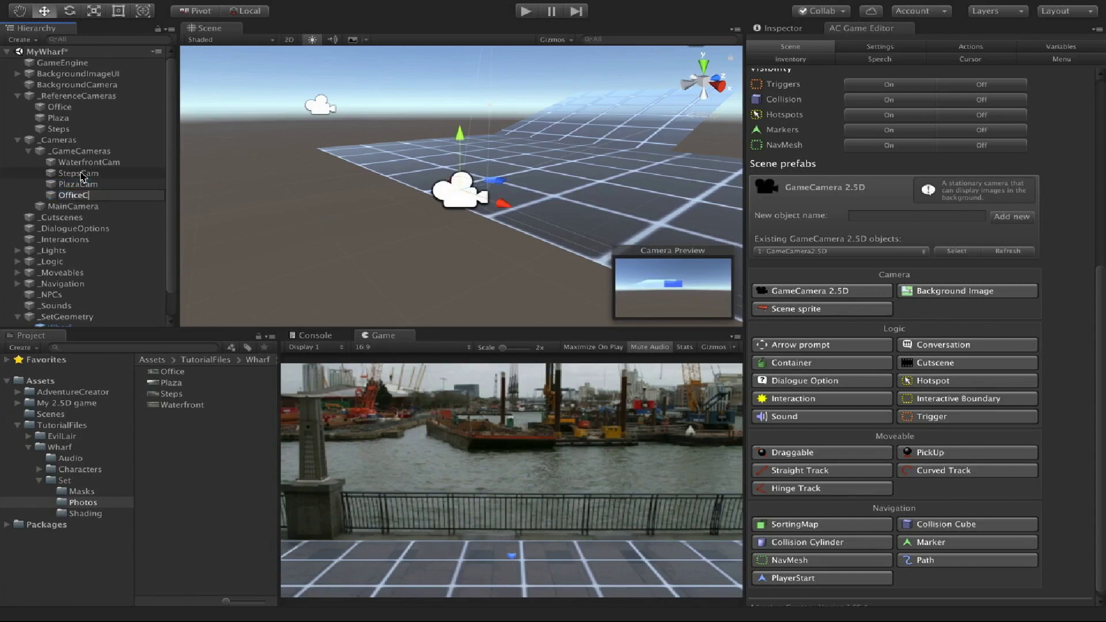
text(am)
key(Return)
Create a background image object for each of StepsCam, PlazaCam and OfficeCam.
click(83, 175)
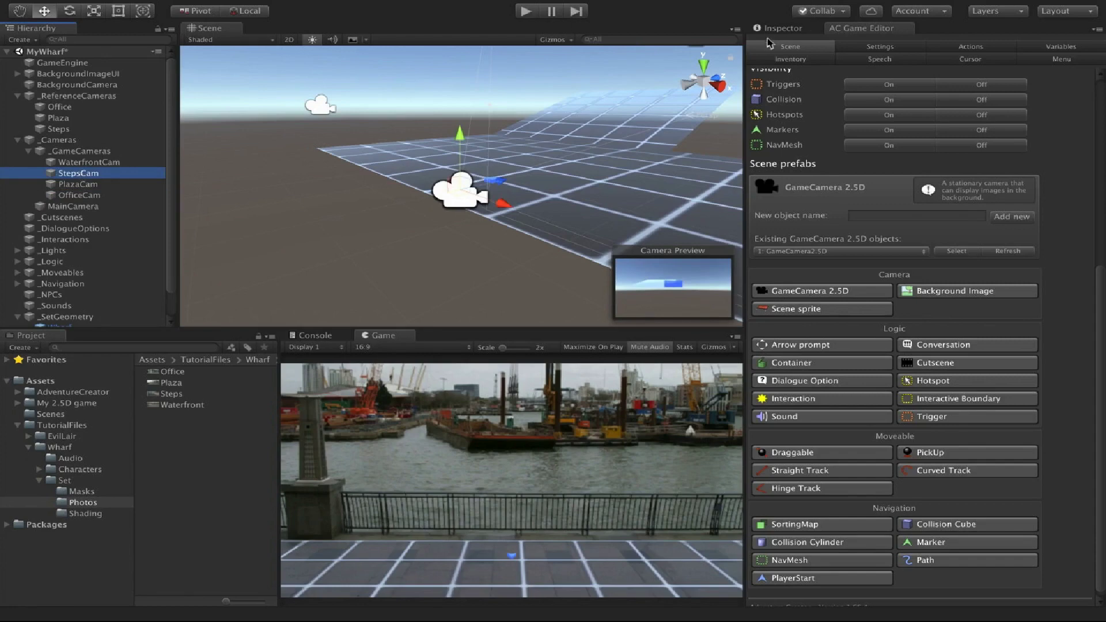
click(777, 29)
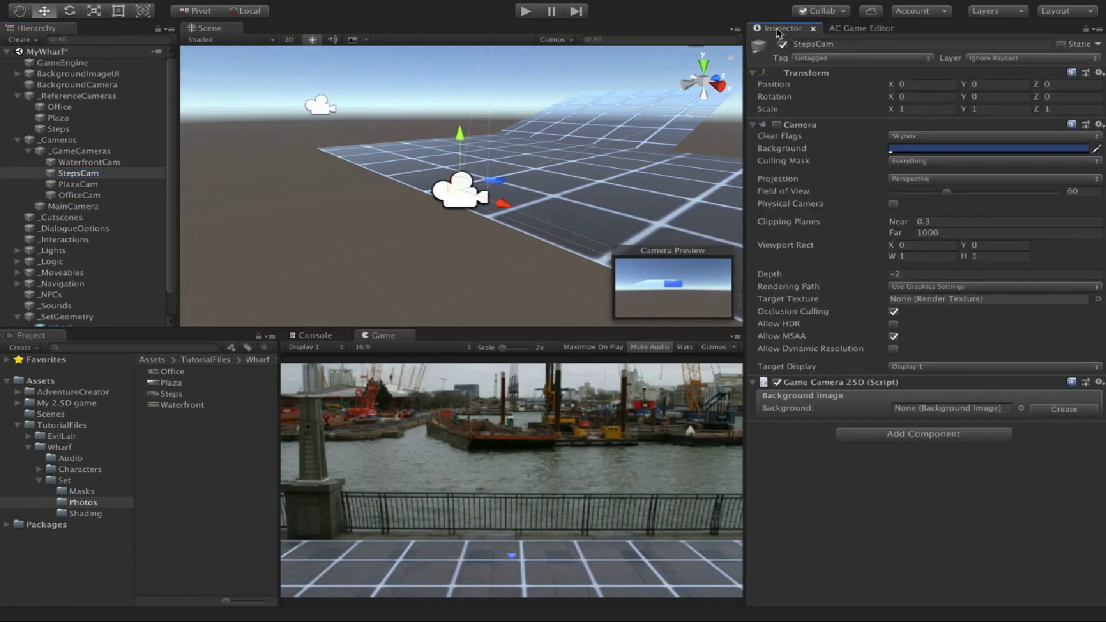
click(1054, 410)
click(127, 197)
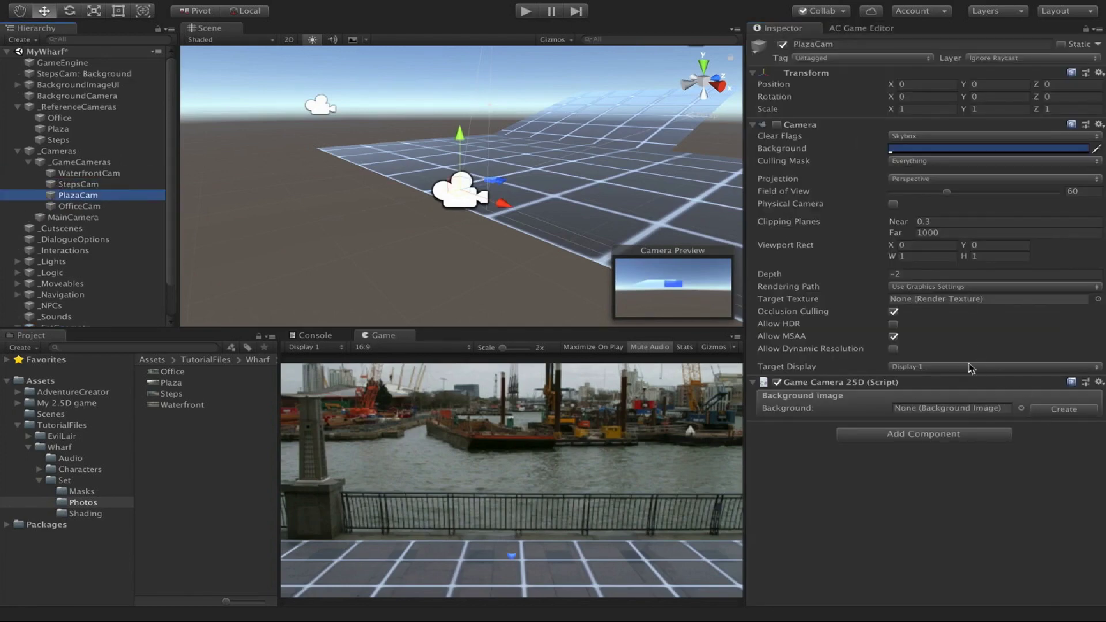
click(1064, 408)
click(65, 217)
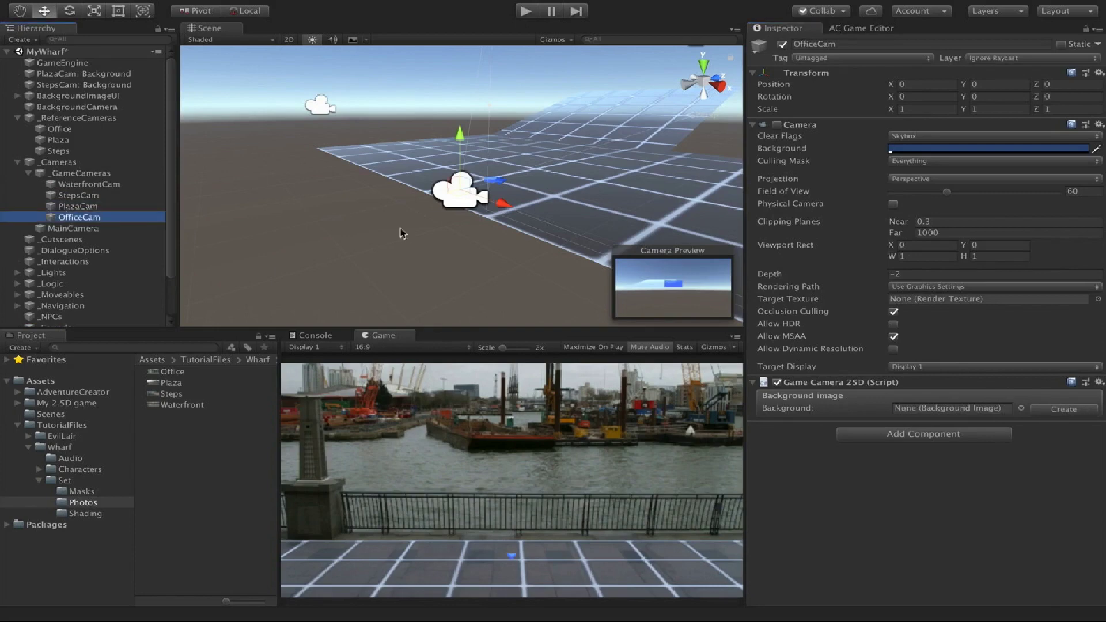
click(1051, 409)
Move the OfficeCam, PlazaCam and StepsCam background objects into the _SetGeometry folder and collapse the _Cameras folder.
click(68, 74)
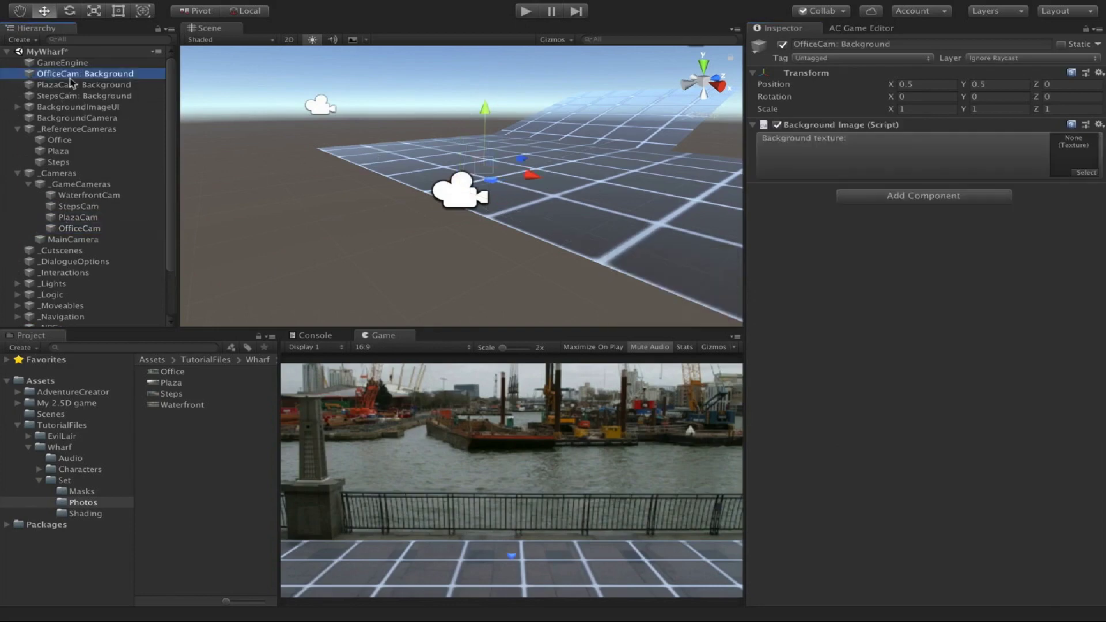
shift+click(69, 84)
shift+click(72, 96)
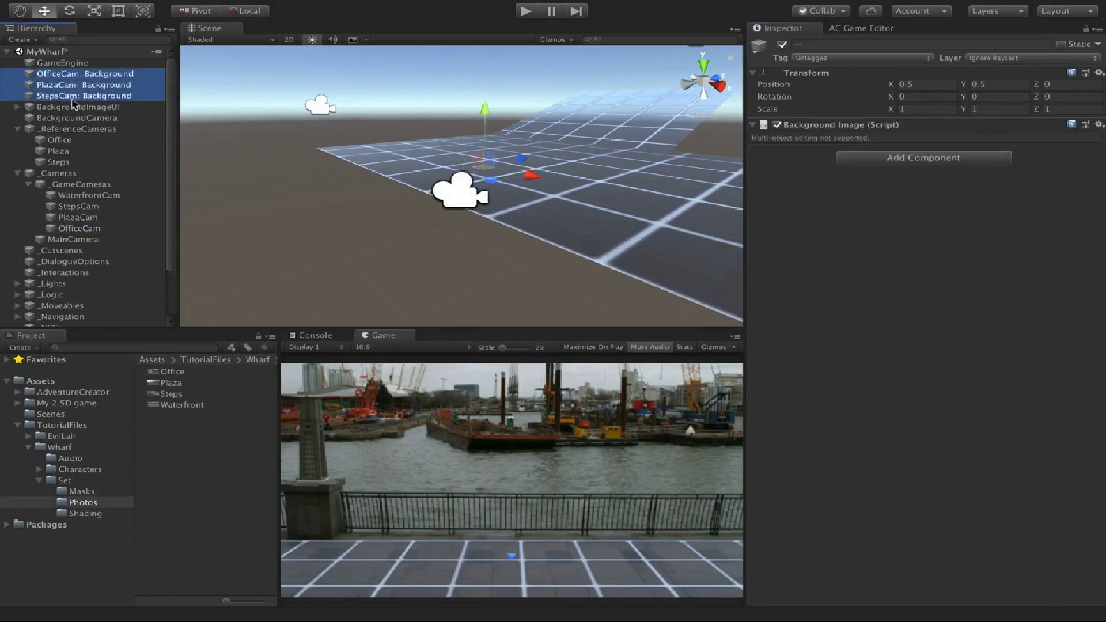
click(17, 173)
drag(83, 84, 95, 285)
Assign the Office, Plaza and Steps photos as background textures of the matching OfficeCam, PlazaCam and StepsCam background objects.
click(97, 284)
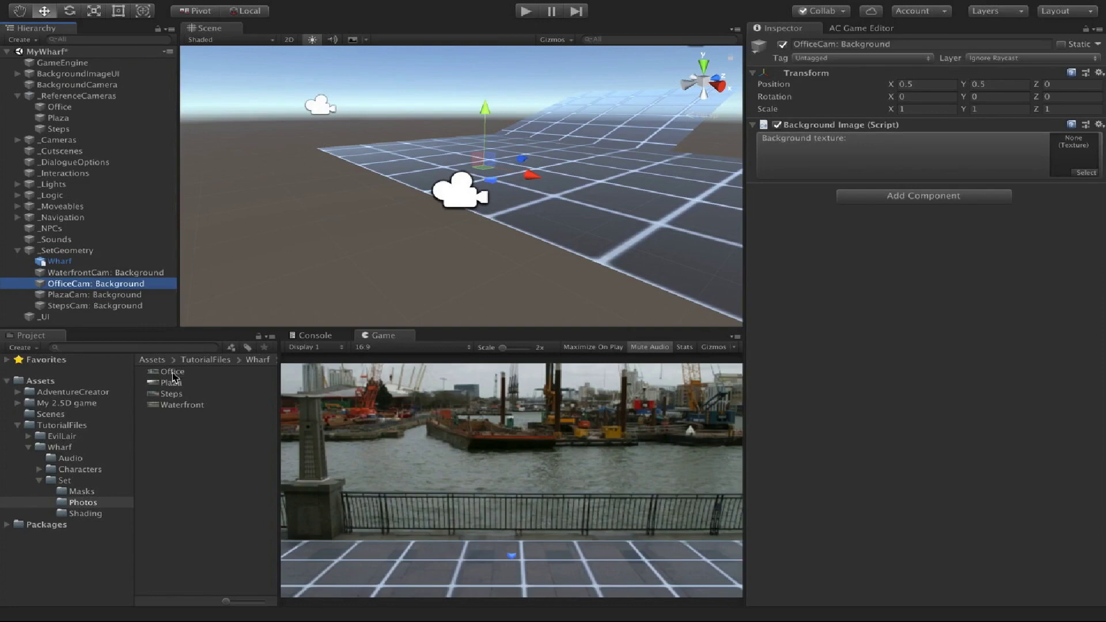
drag(173, 371, 1074, 149)
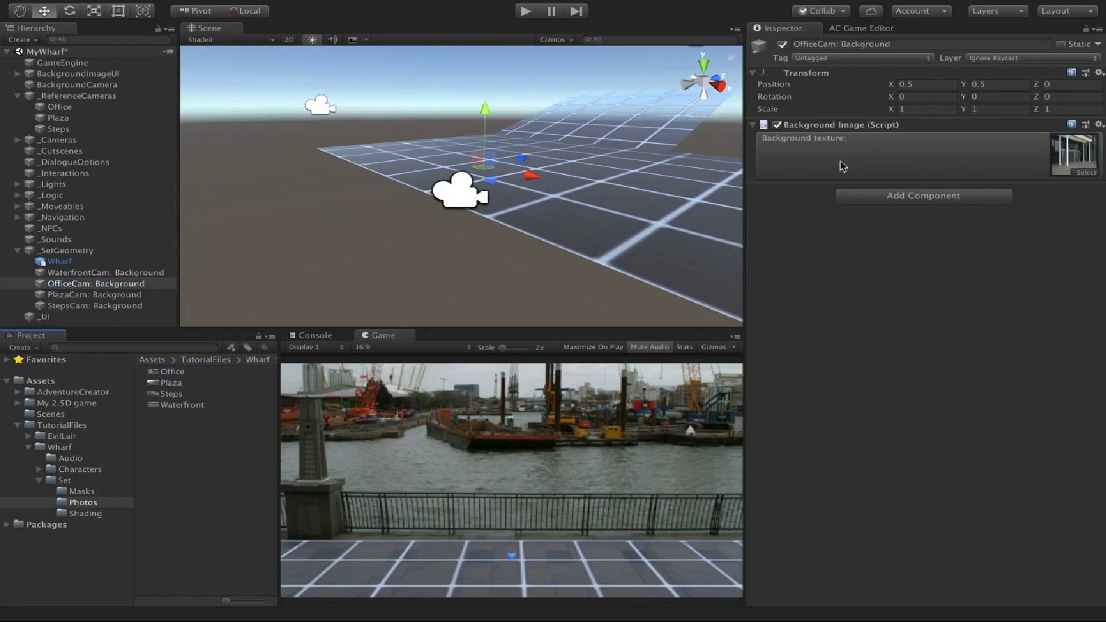
click(119, 295)
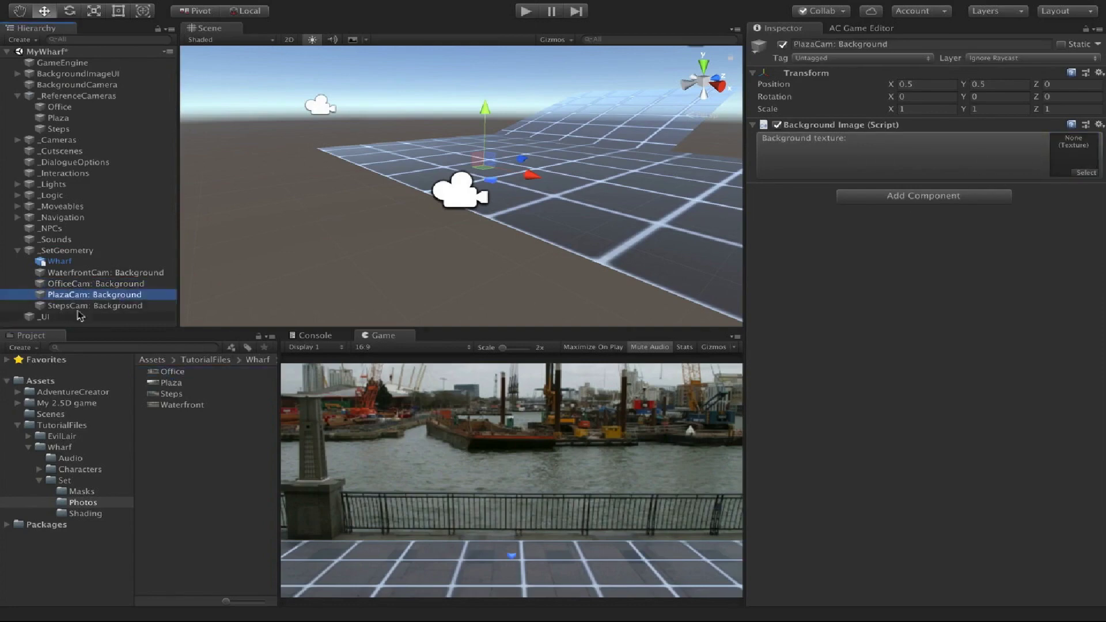
drag(175, 388, 1066, 166)
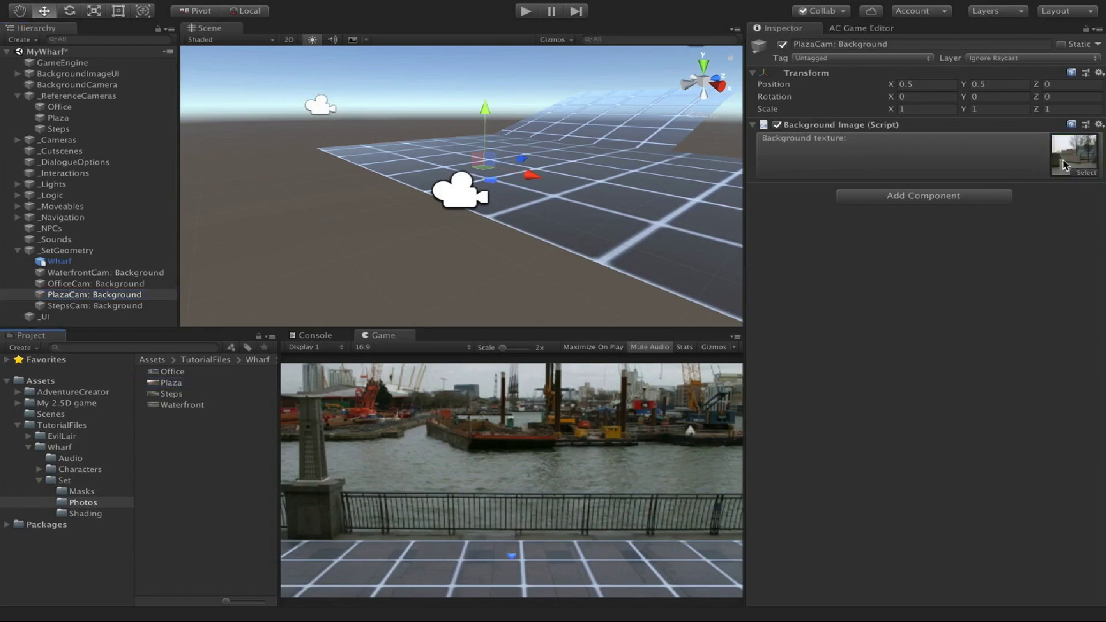
click(102, 306)
drag(165, 394, 1090, 163)
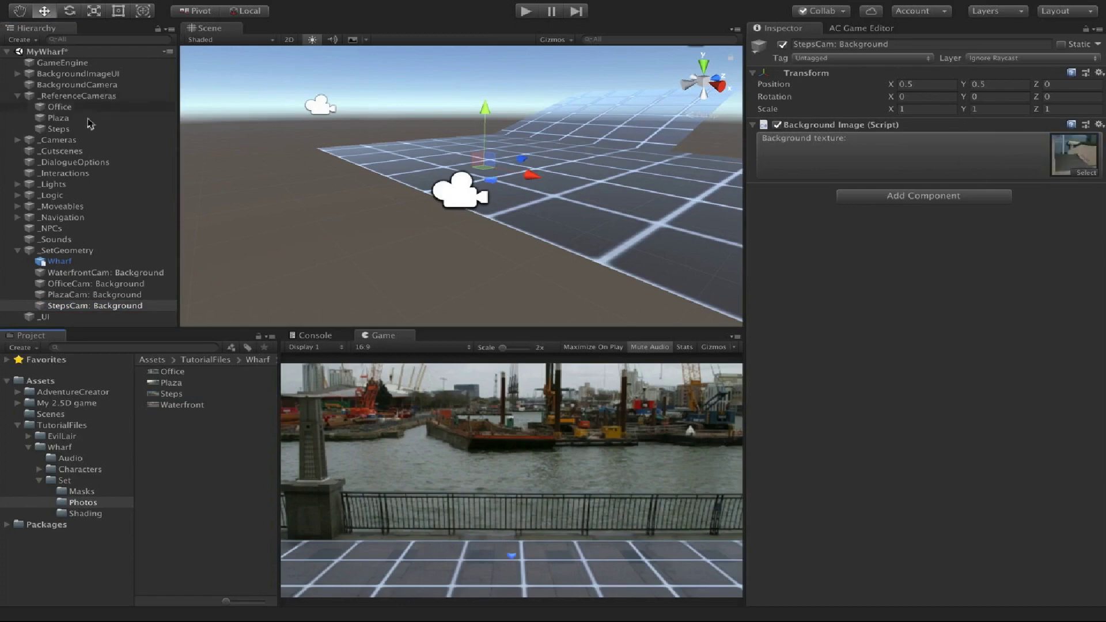
Copy the transform values of the Steps reference camera onto StepsCam.
click(16, 140)
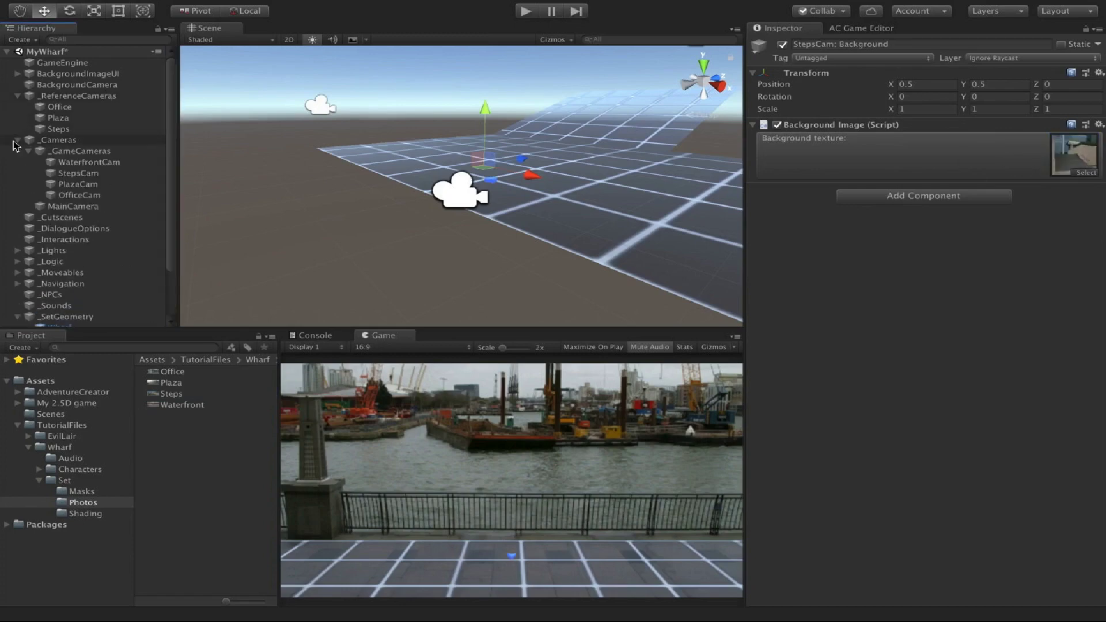
click(84, 174)
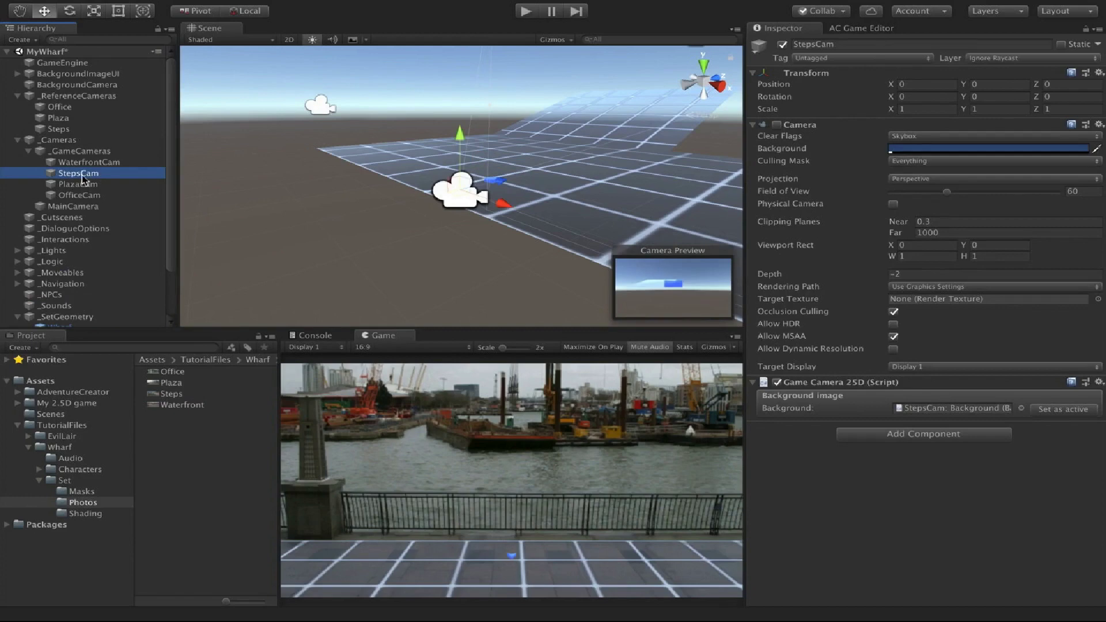
double_click(84, 175)
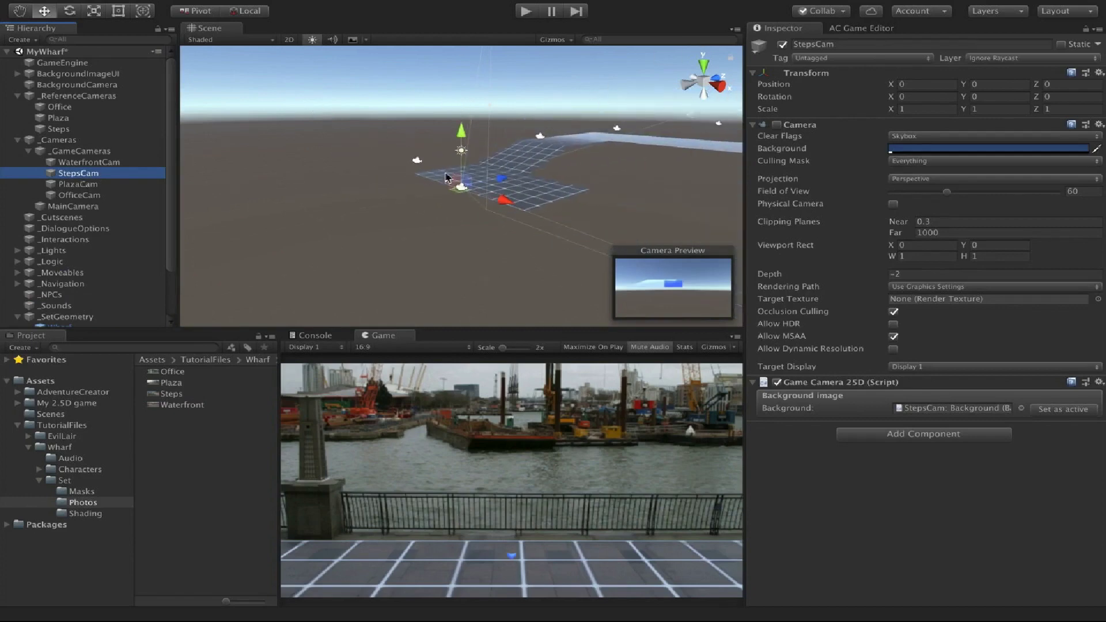
click(76, 132)
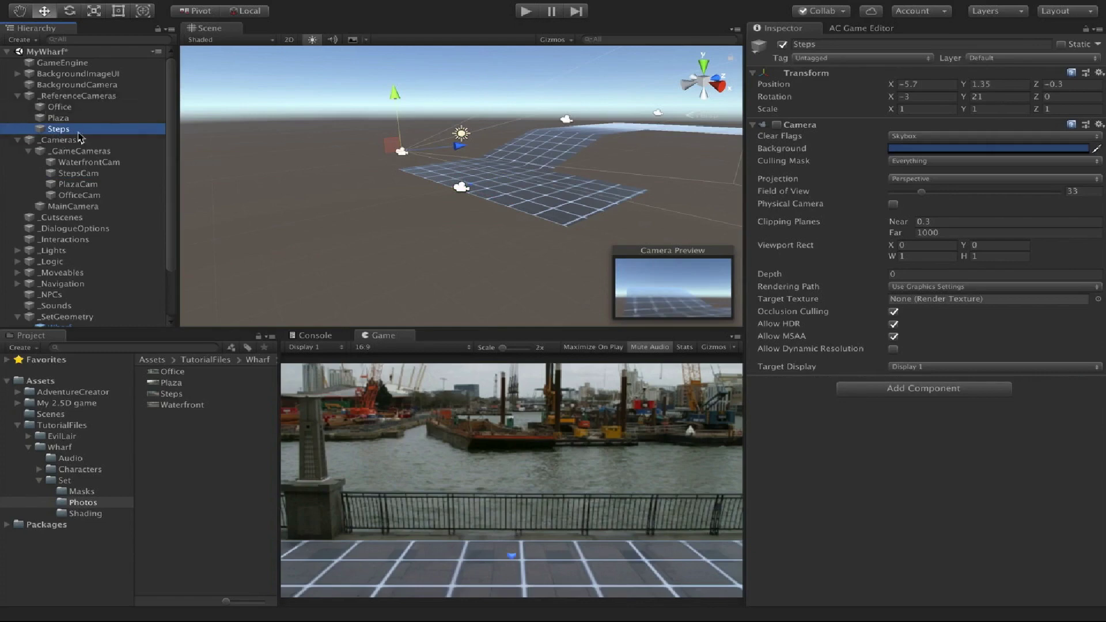
click(1098, 72)
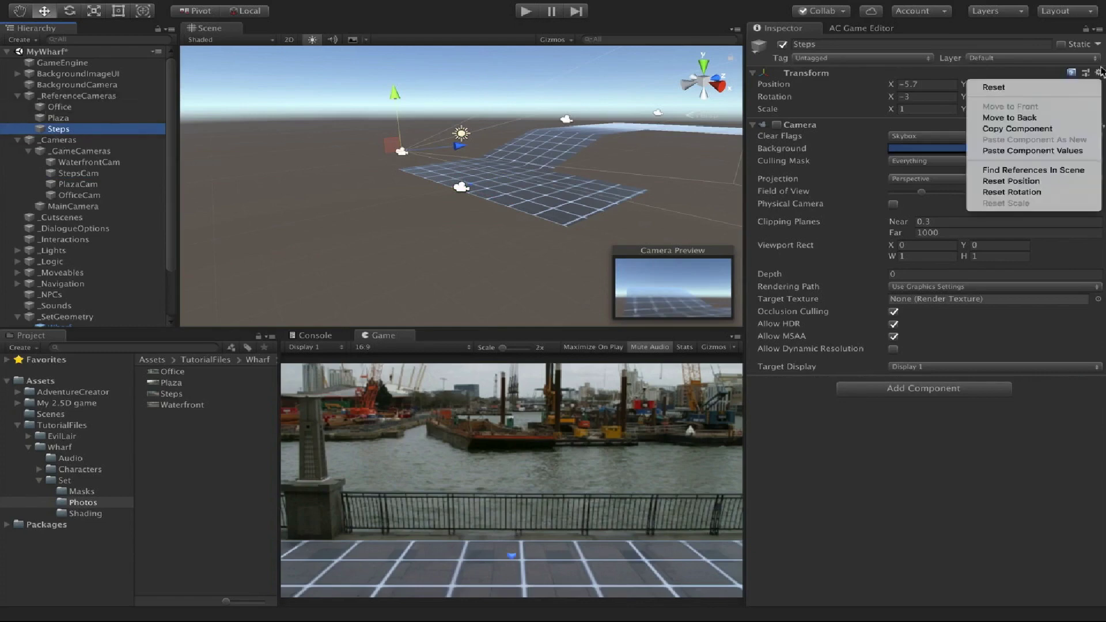
click(1073, 129)
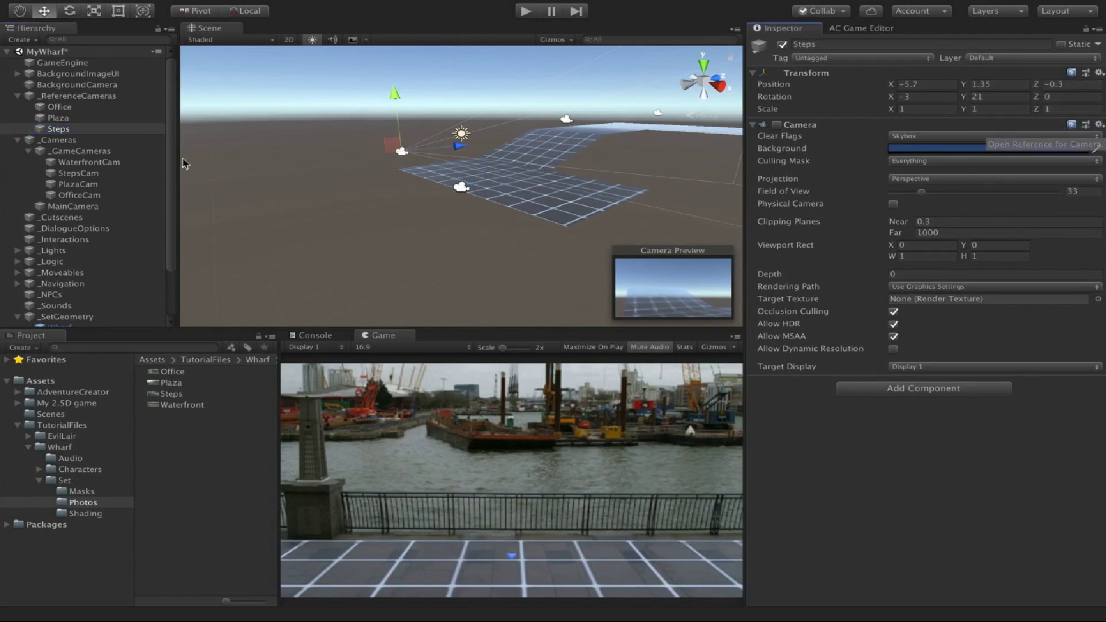
click(88, 175)
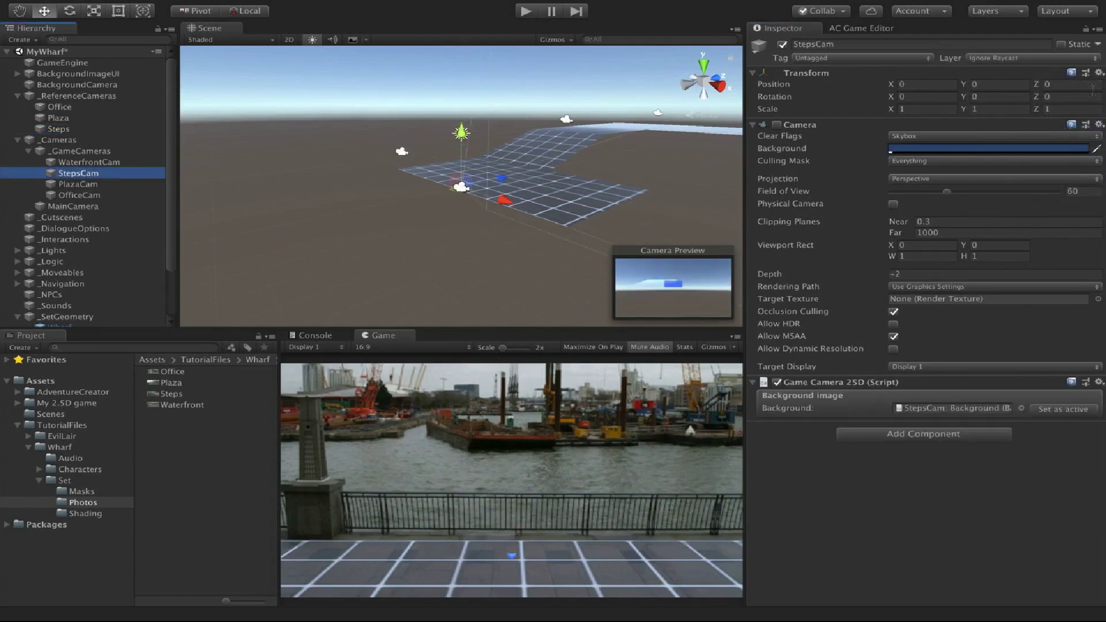
click(1099, 72)
click(1031, 153)
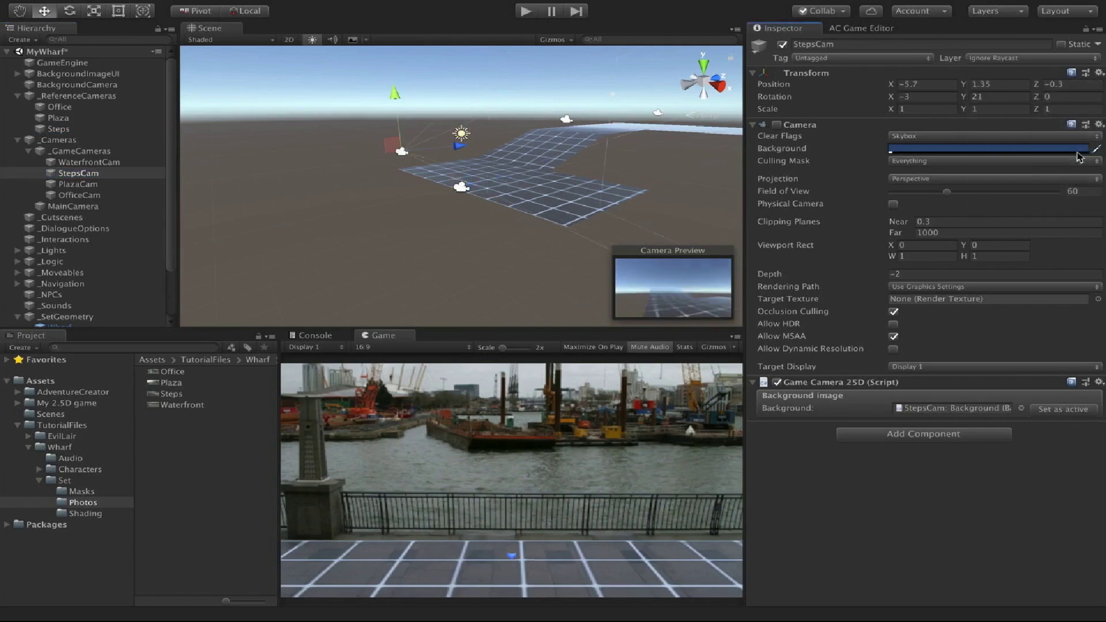
Set StepsCam's field of view to 33, matching the Steps reference camera.
click(81, 130)
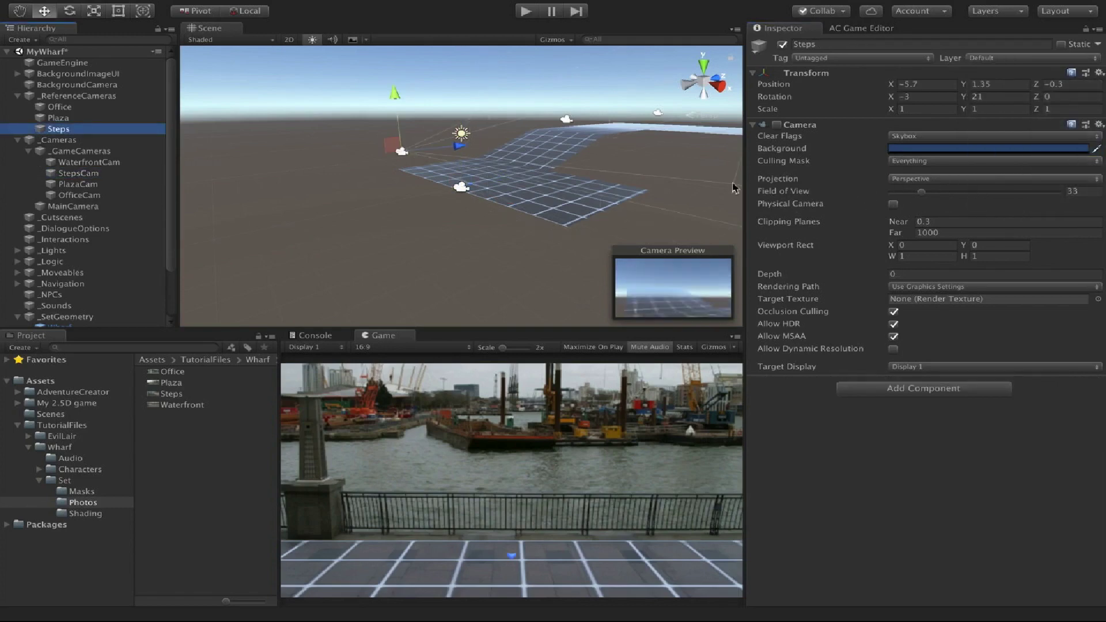
click(81, 173)
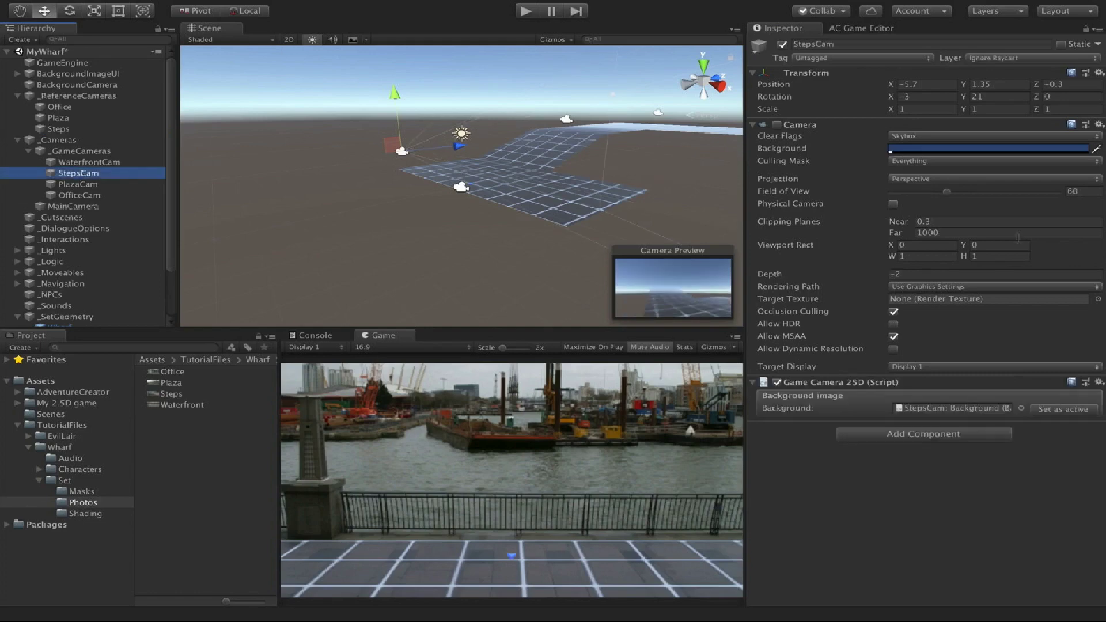
click(1090, 193)
text(33)
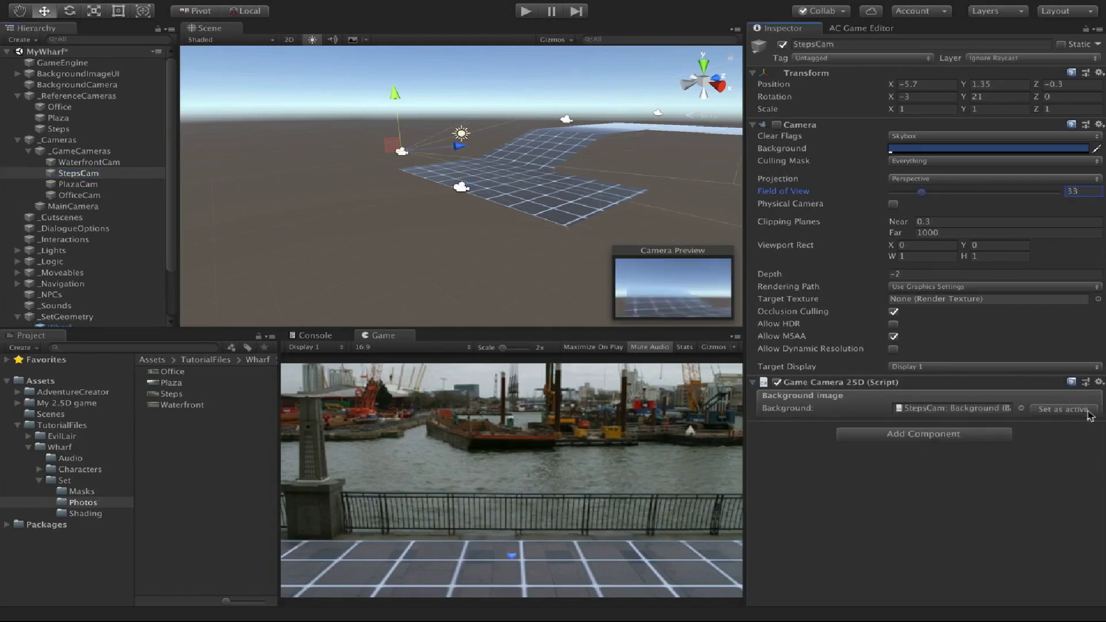
Set StepsCam's background image as active and delete the Steps reference camera.
click(1063, 409)
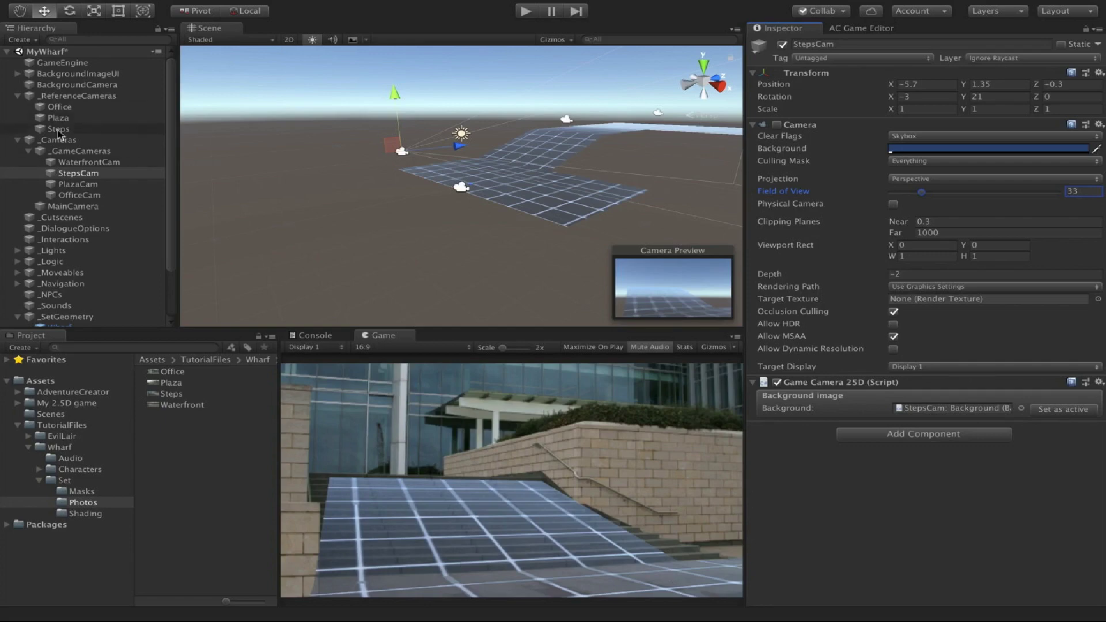
click(59, 129)
key(Delete)
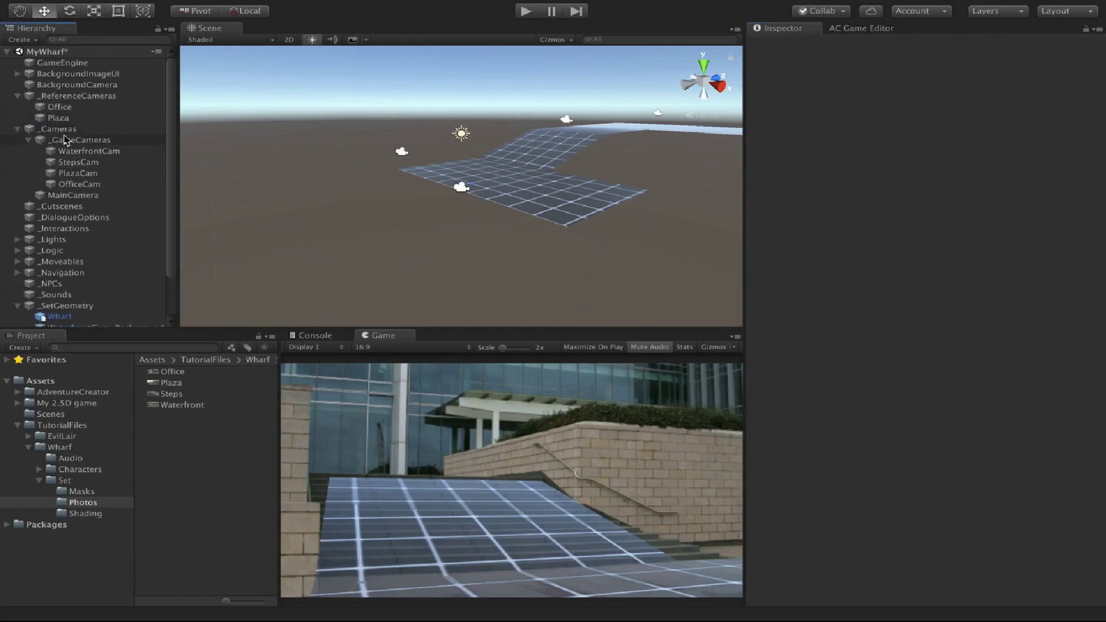
Copy the transform values of the Plaza reference camera onto PlazaCam.
click(73, 175)
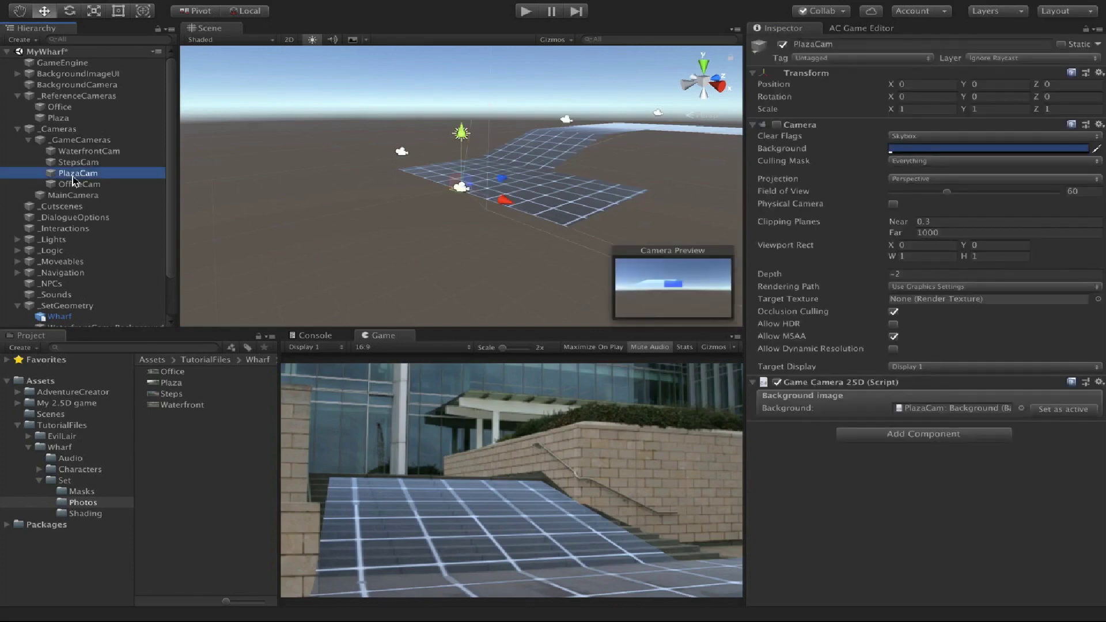
click(54, 118)
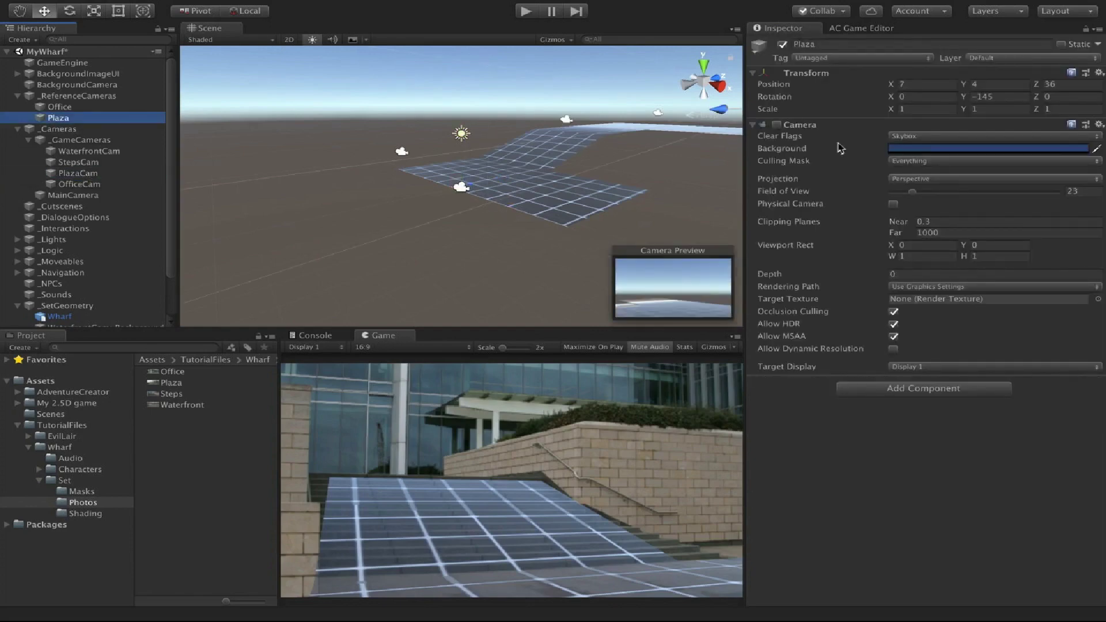
click(1097, 73)
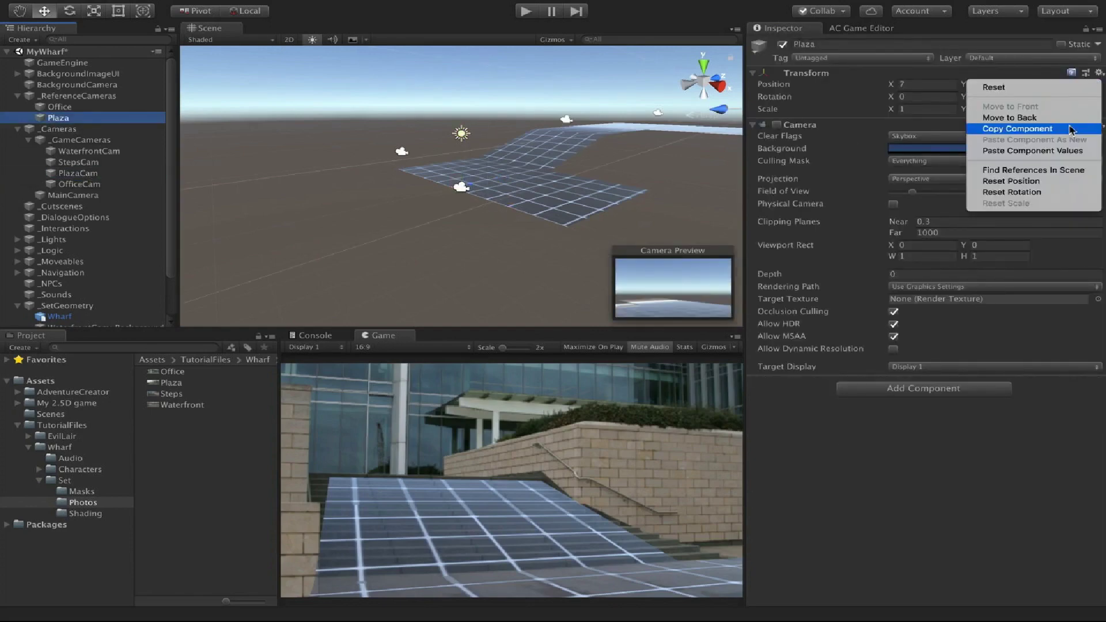
click(1011, 129)
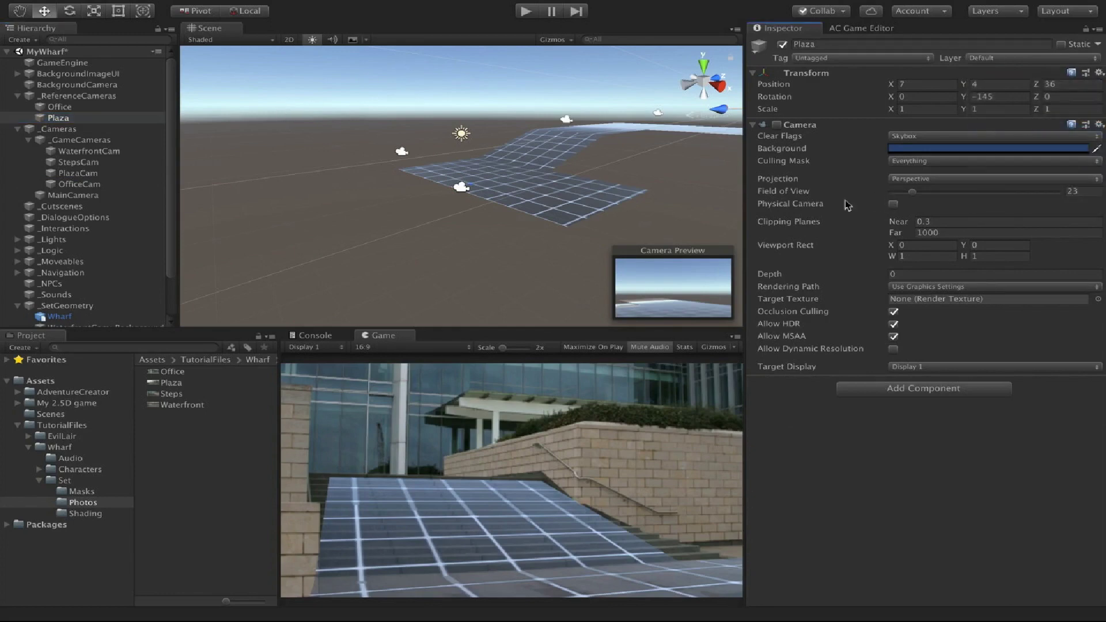
click(63, 172)
click(1099, 72)
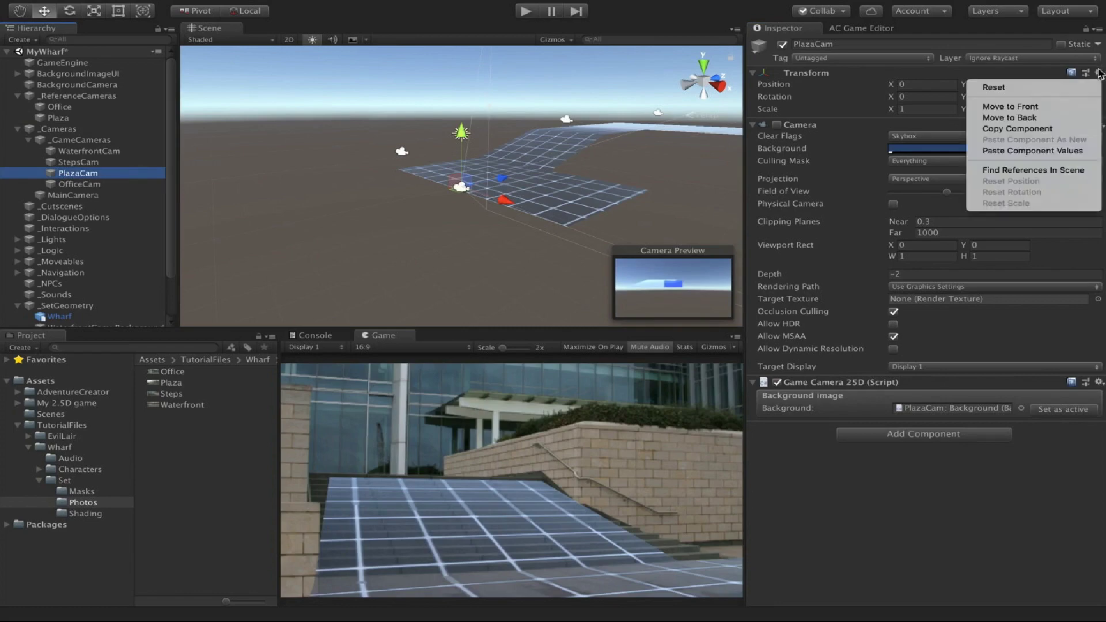
click(1060, 152)
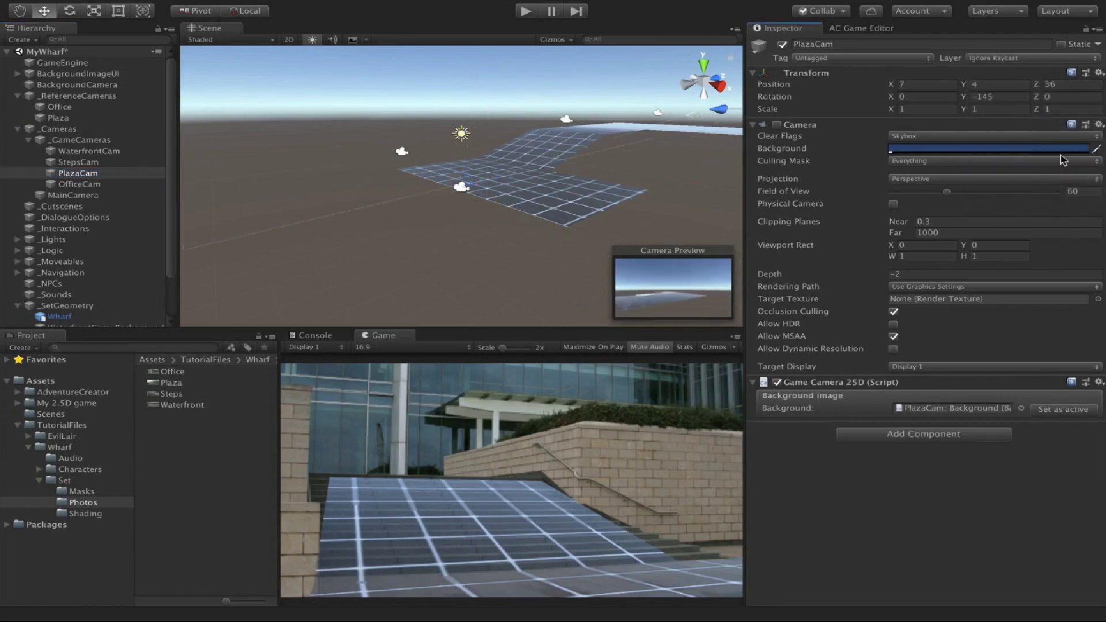
Set PlazaCam's field of view to 23 and make its background image active.
click(1074, 190)
text(23)
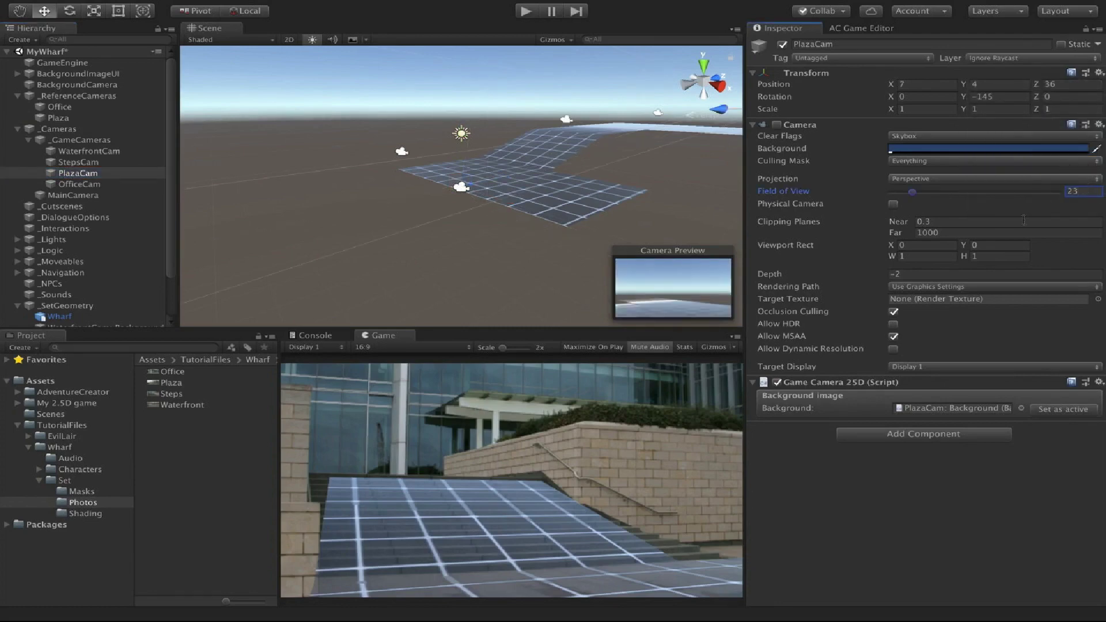
click(1086, 409)
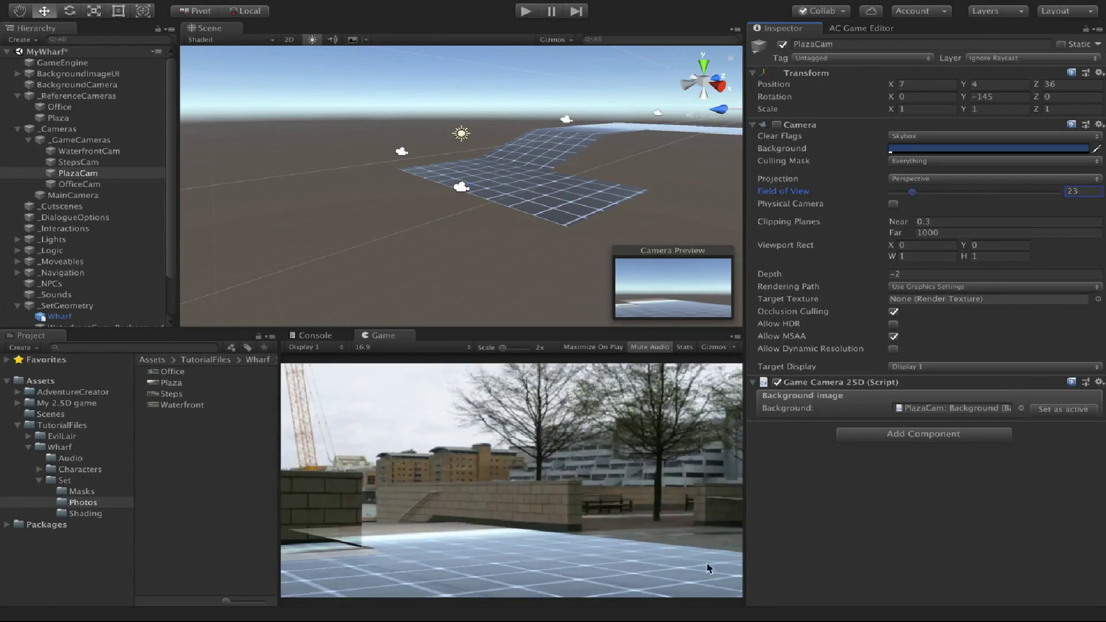
Delete the Plaza reference camera from the _ReferenceCameras group.
scroll(518, 271, down, 3)
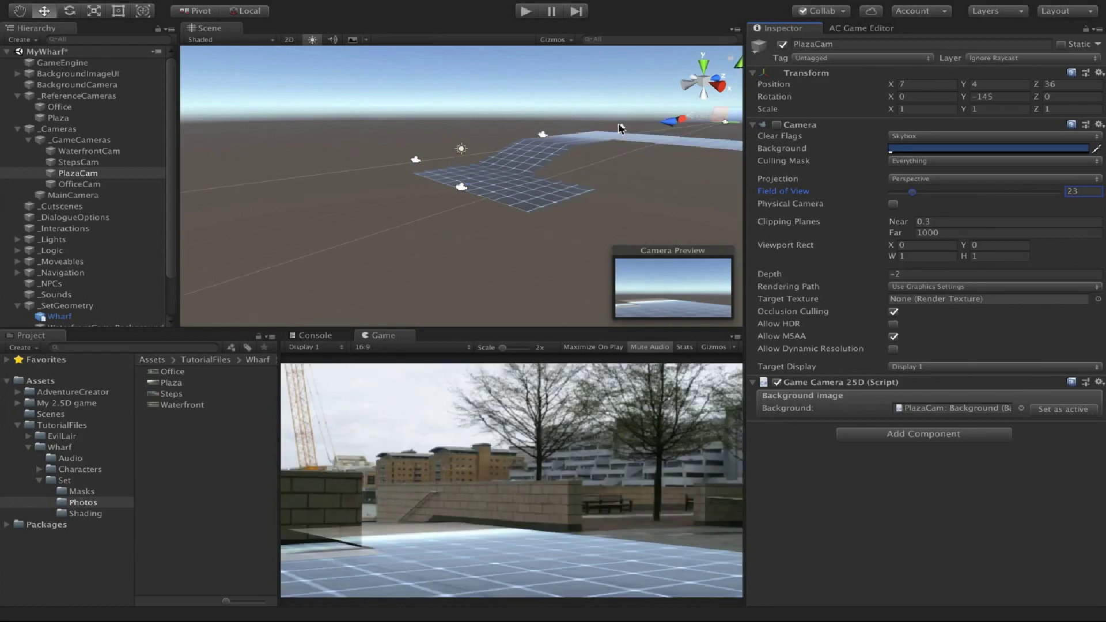
alt+drag(620, 128, 654, 185)
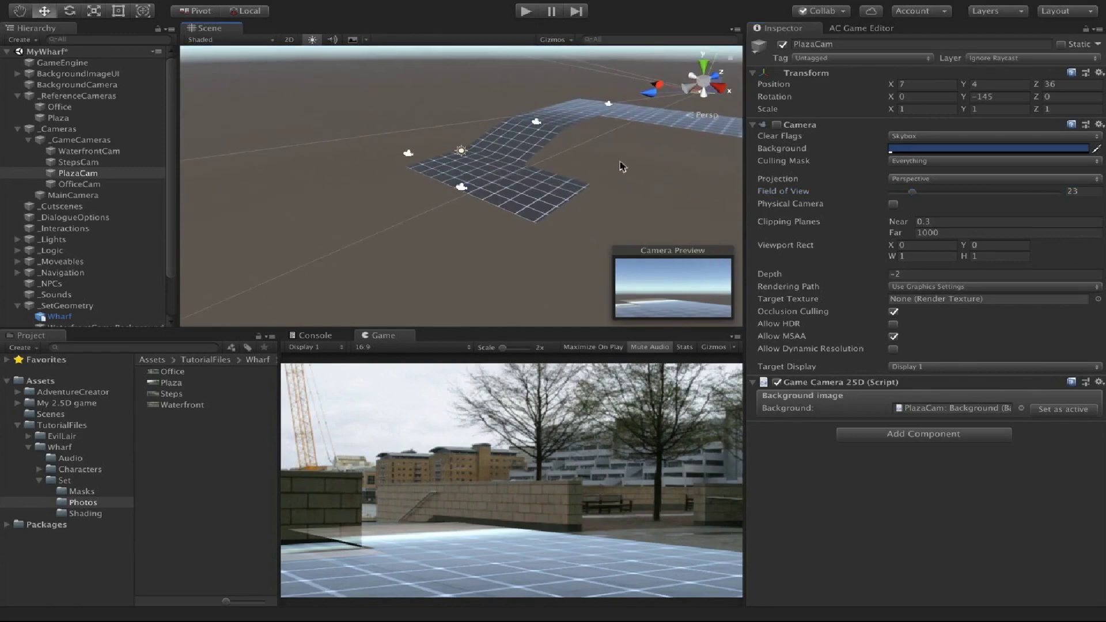
click(58, 118)
key(Delete)
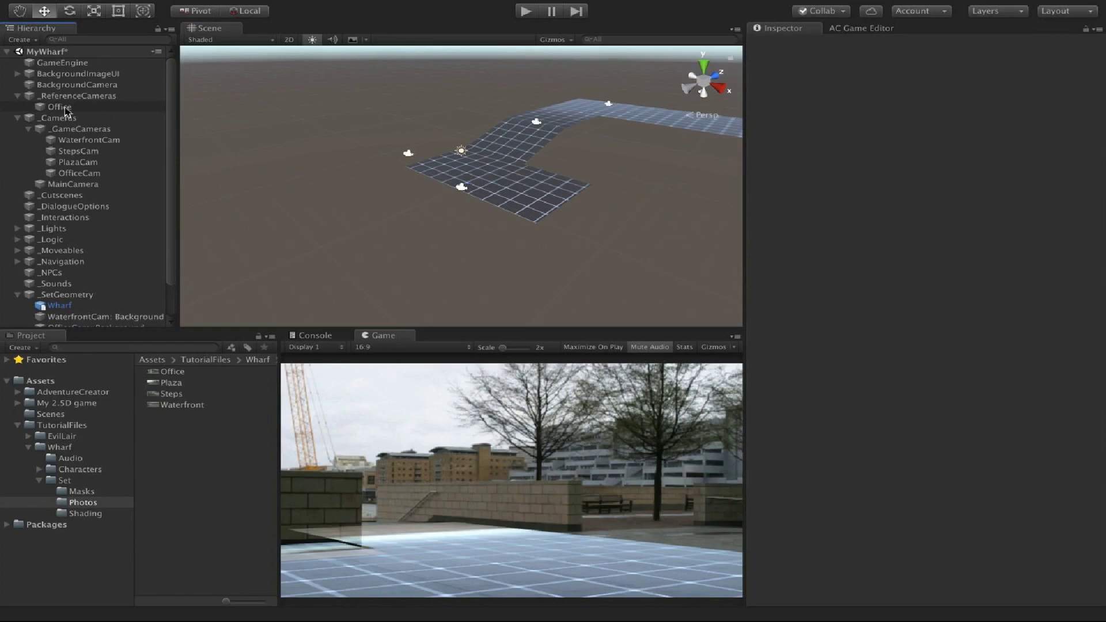
Copy the transform values of the Office reference camera onto OfficeCam.
click(66, 109)
double_click(69, 110)
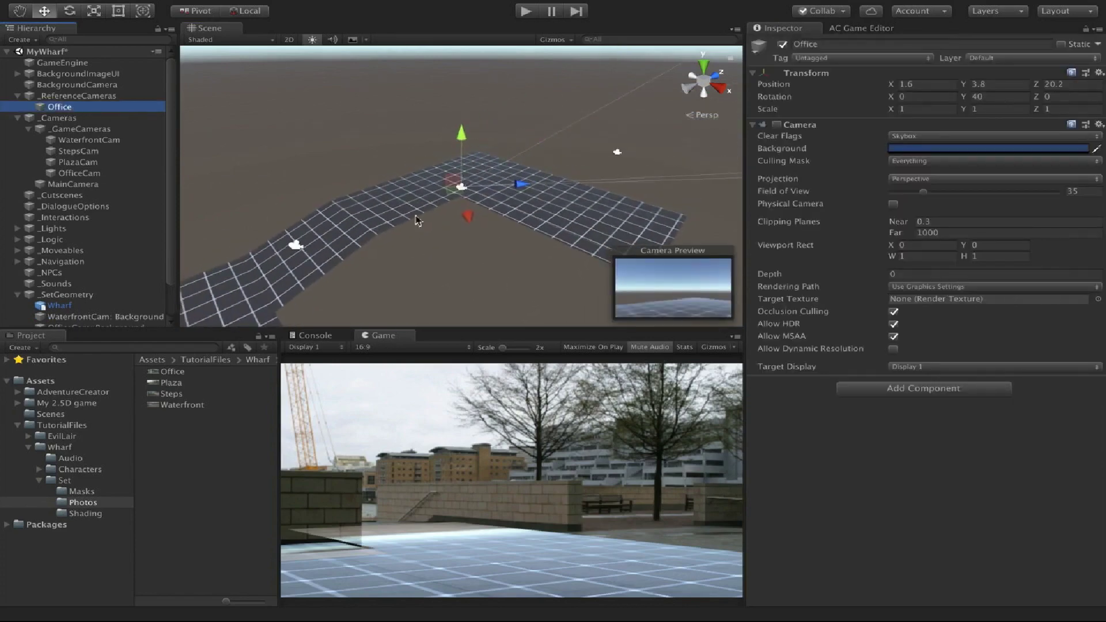
click(1099, 73)
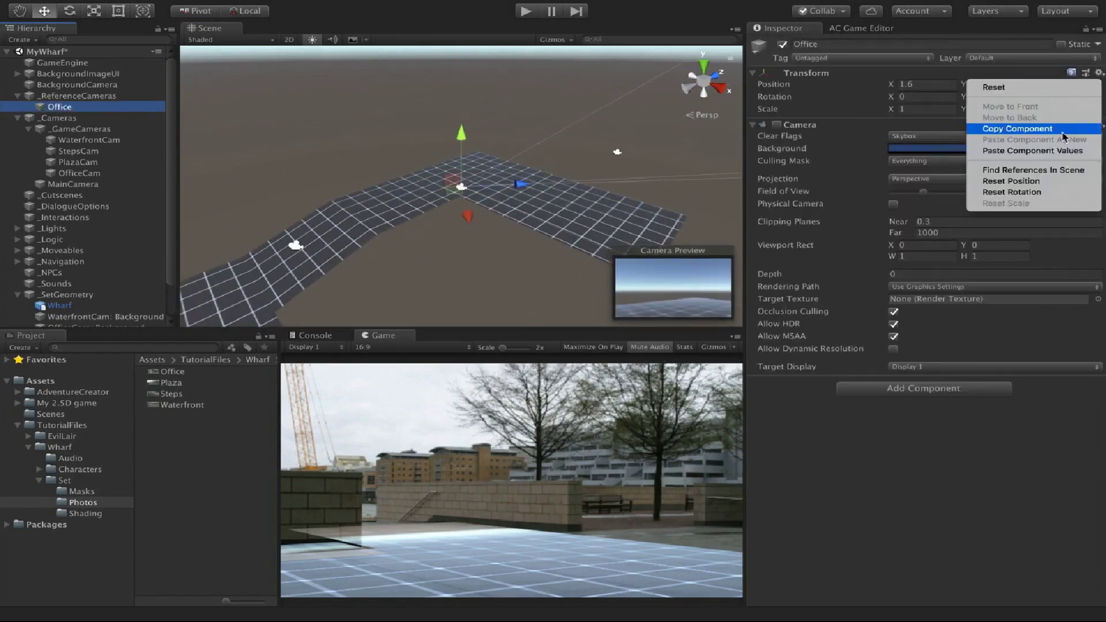
click(1017, 129)
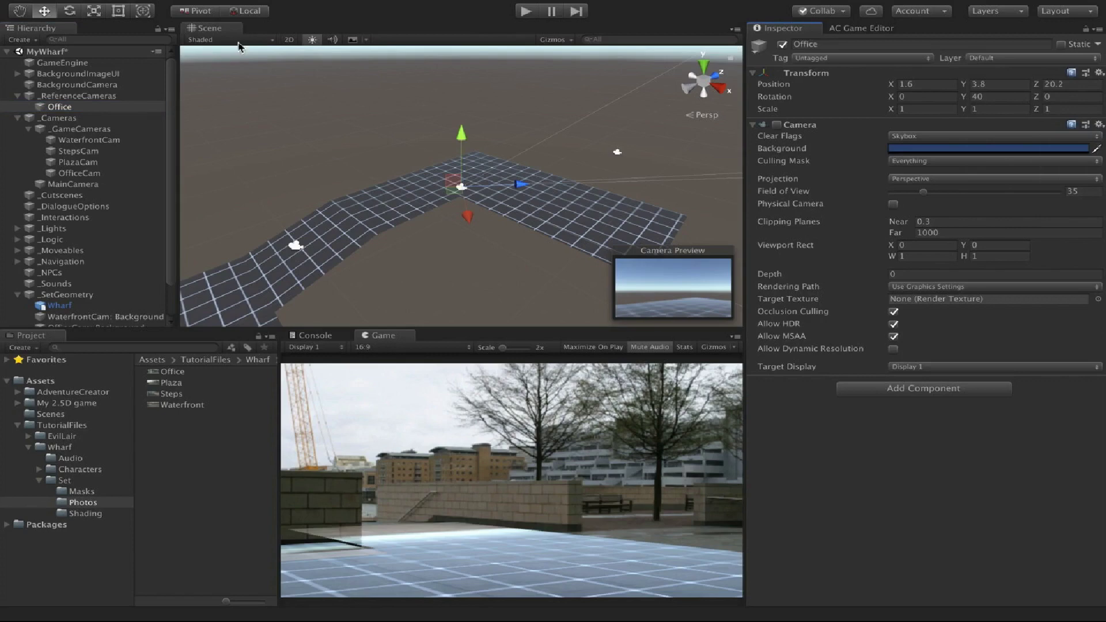
click(74, 175)
click(1098, 73)
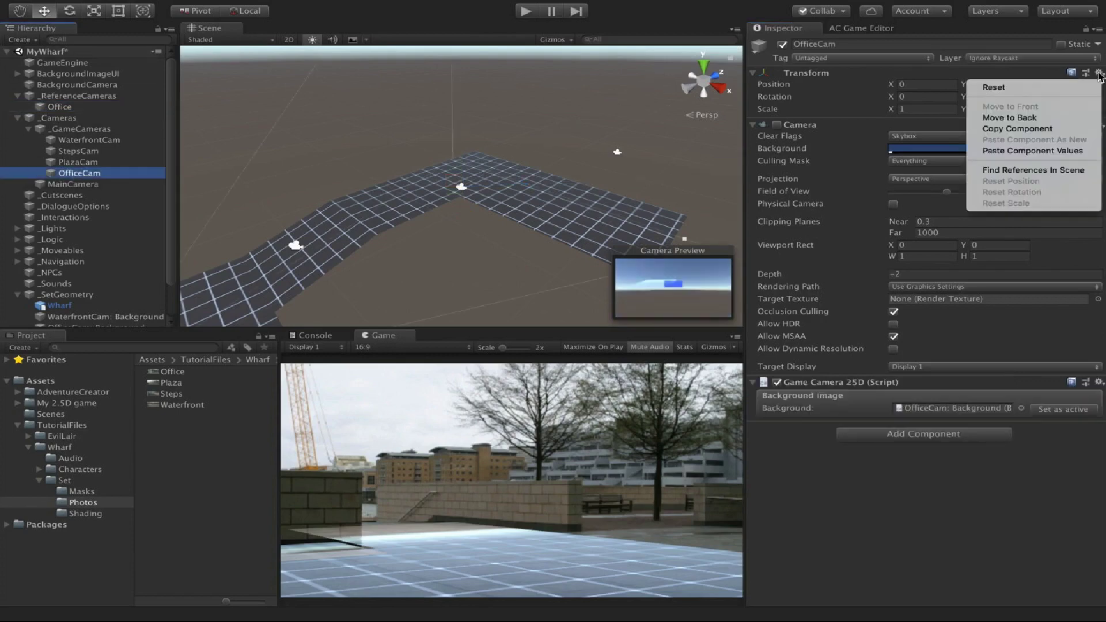
click(1077, 148)
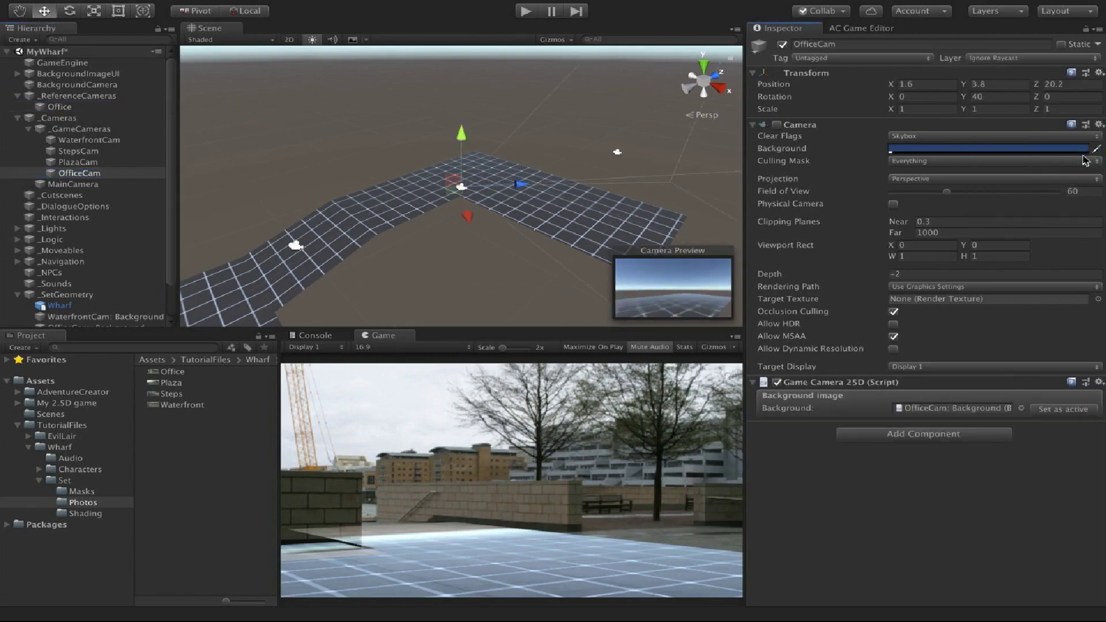
Set OfficeCam's field of view to 35, matching the Office reference camera, and make its background image active.
click(72, 107)
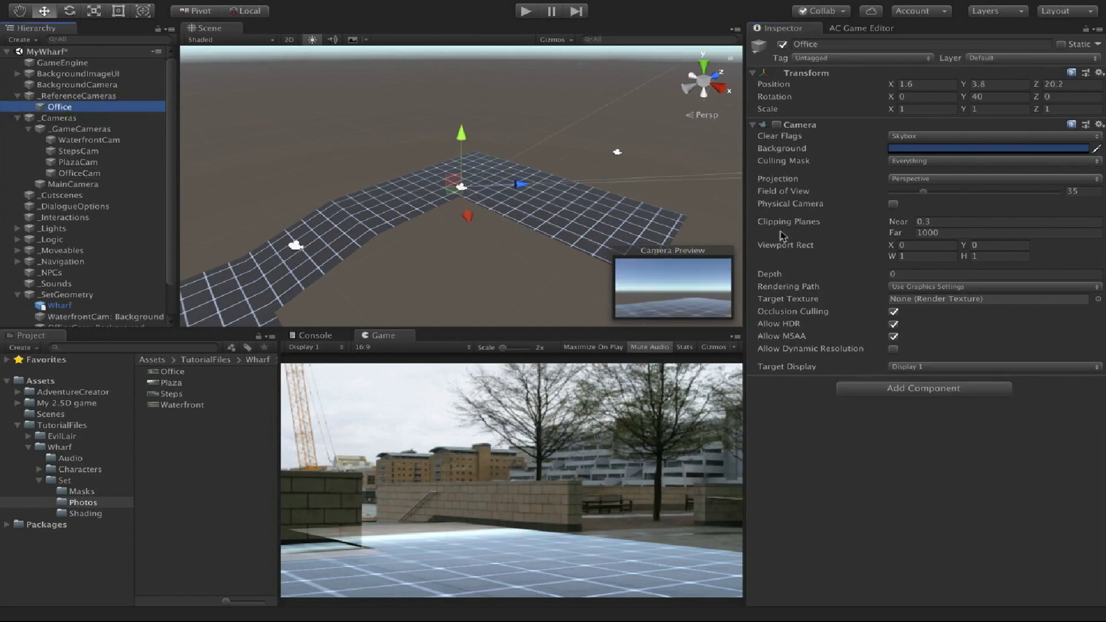
click(81, 174)
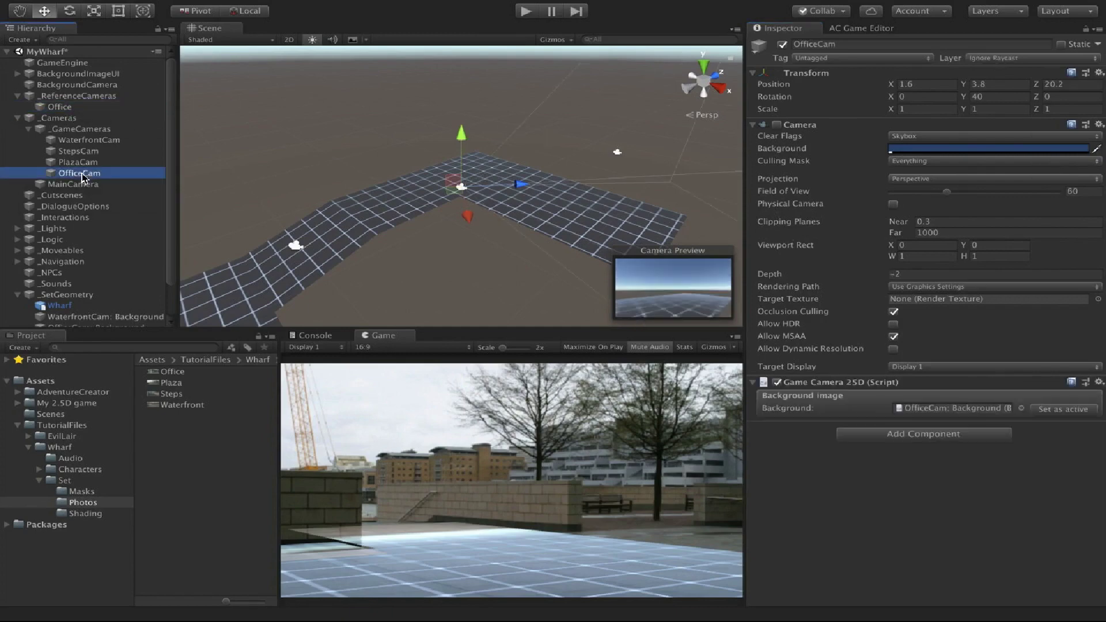
click(1098, 192)
text(35)
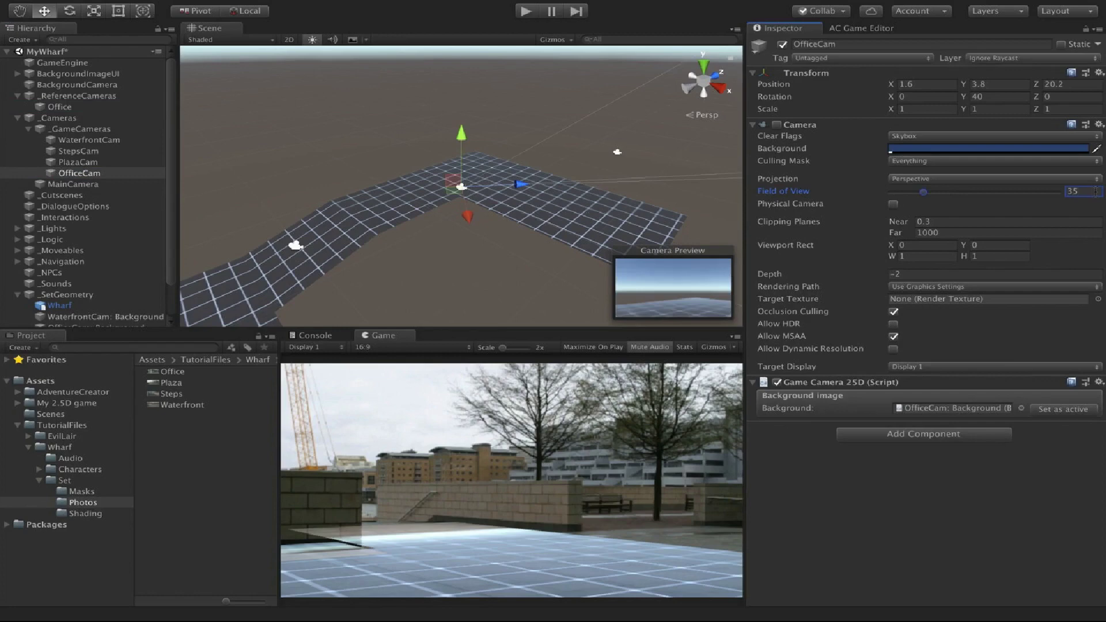
click(1080, 409)
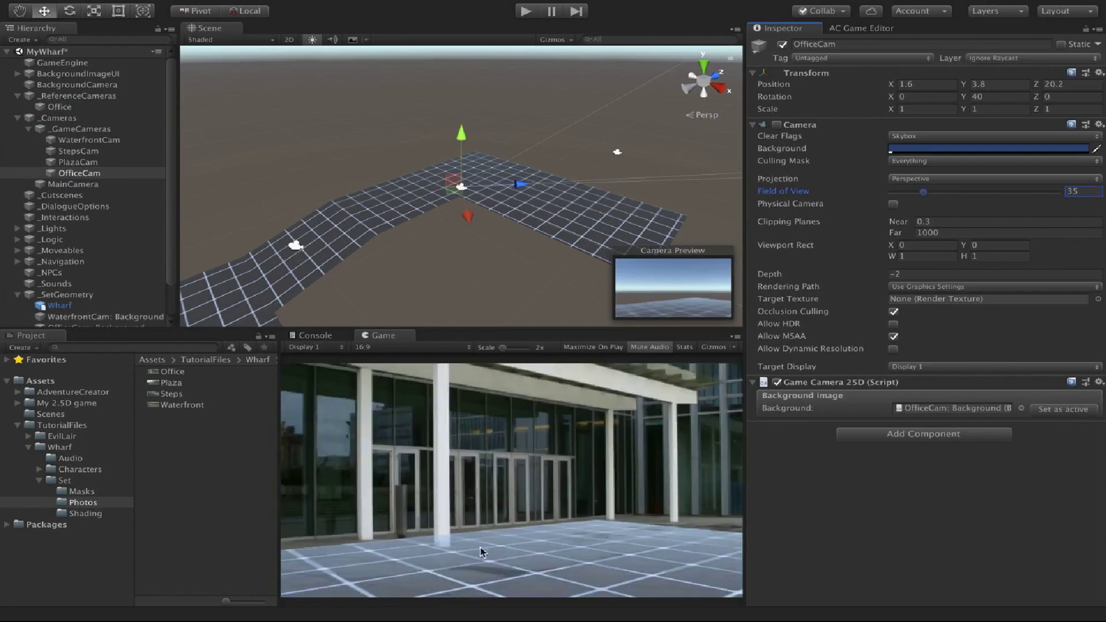
Delete the _ReferenceCameras group and collapse the _Cameras and _SetGeometry groups in the scene hierarchy.
click(81, 96)
key(Delete)
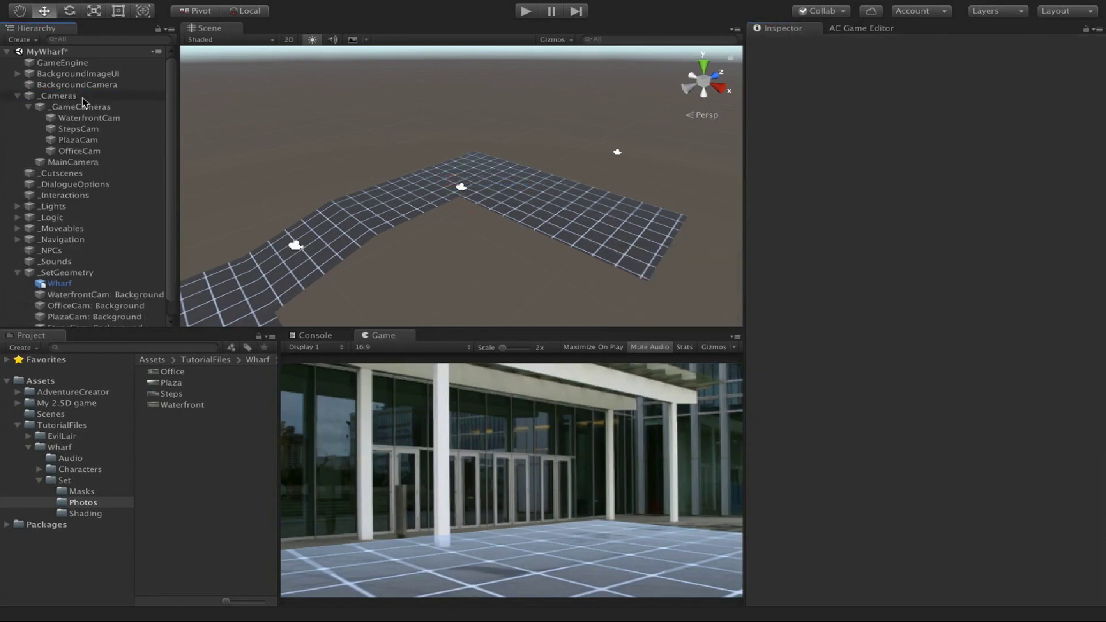
click(17, 95)
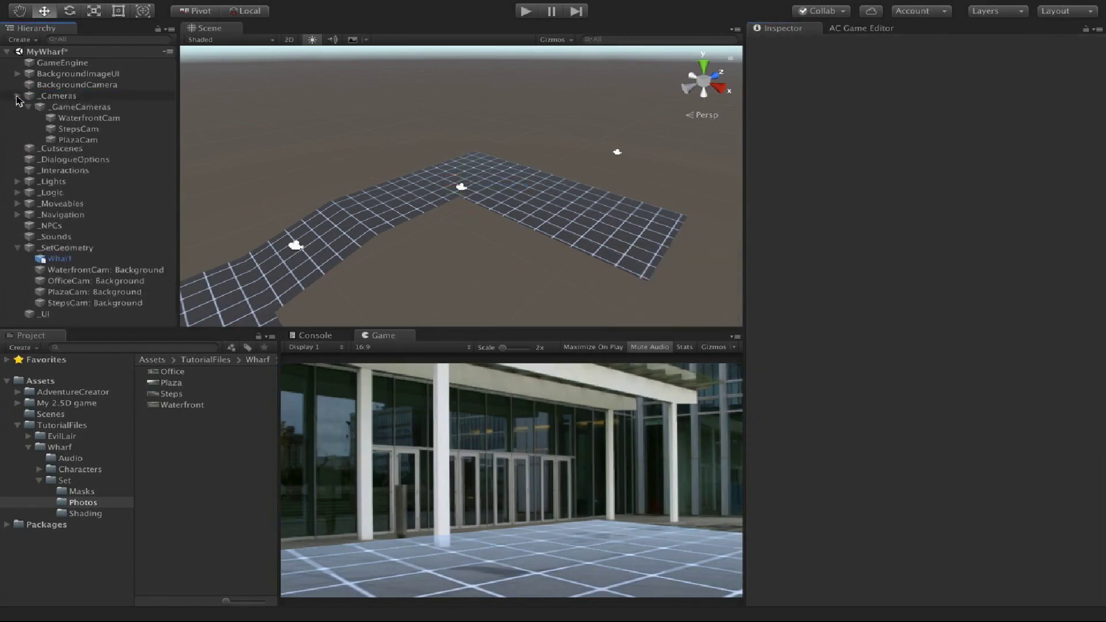
click(18, 206)
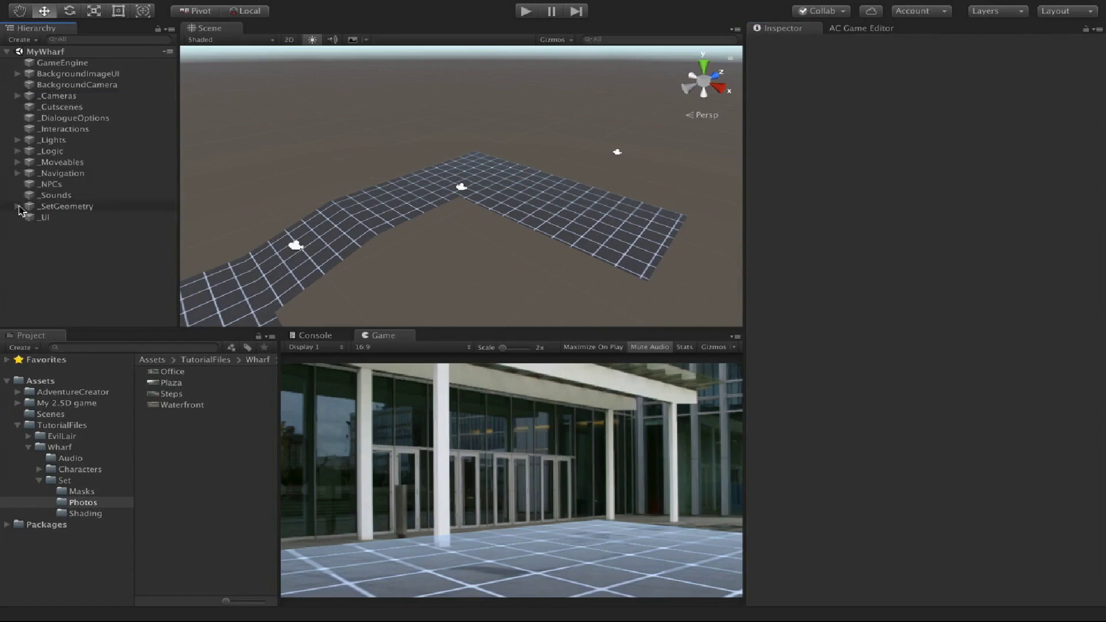
Review the scene settings in Adventure Creator's Scene manager and test-run the MyWharf scene.
click(861, 29)
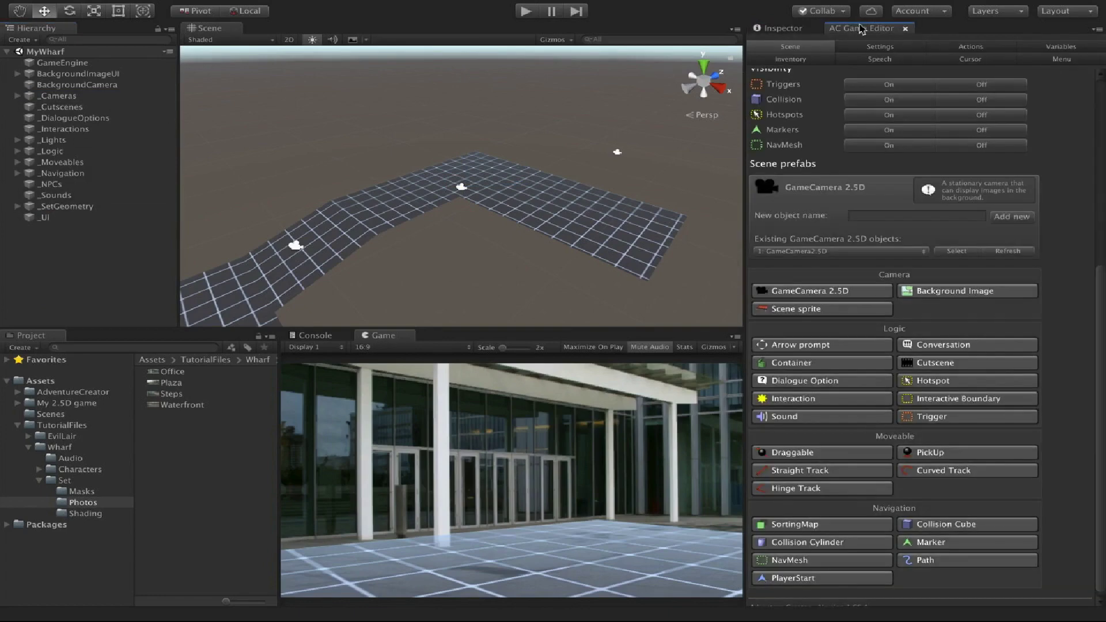
scroll(825, 162, up, 8)
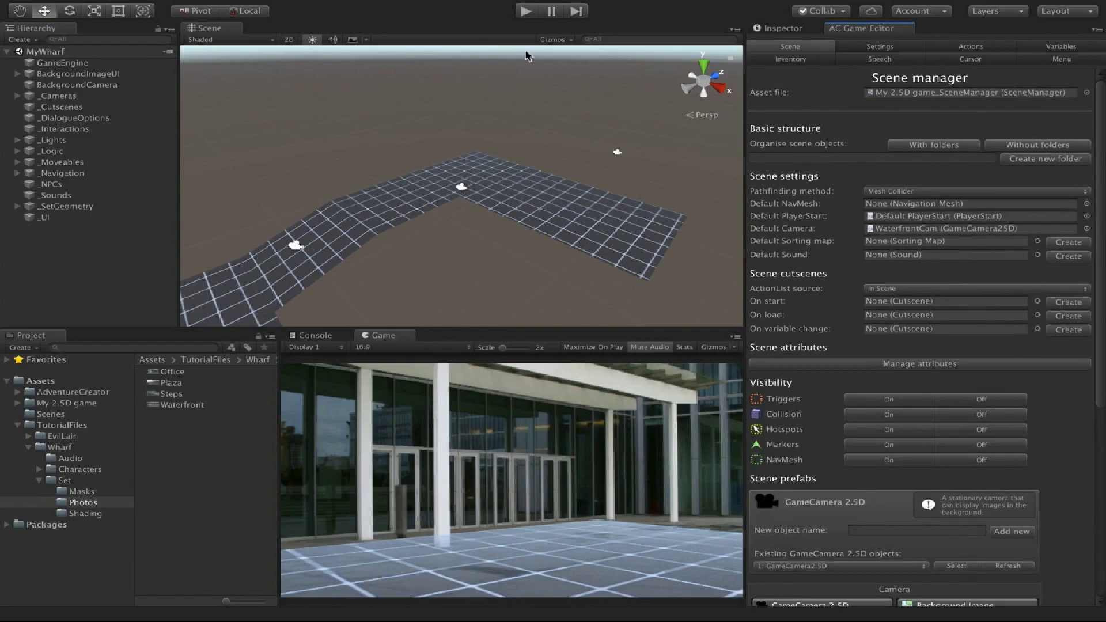
click(529, 14)
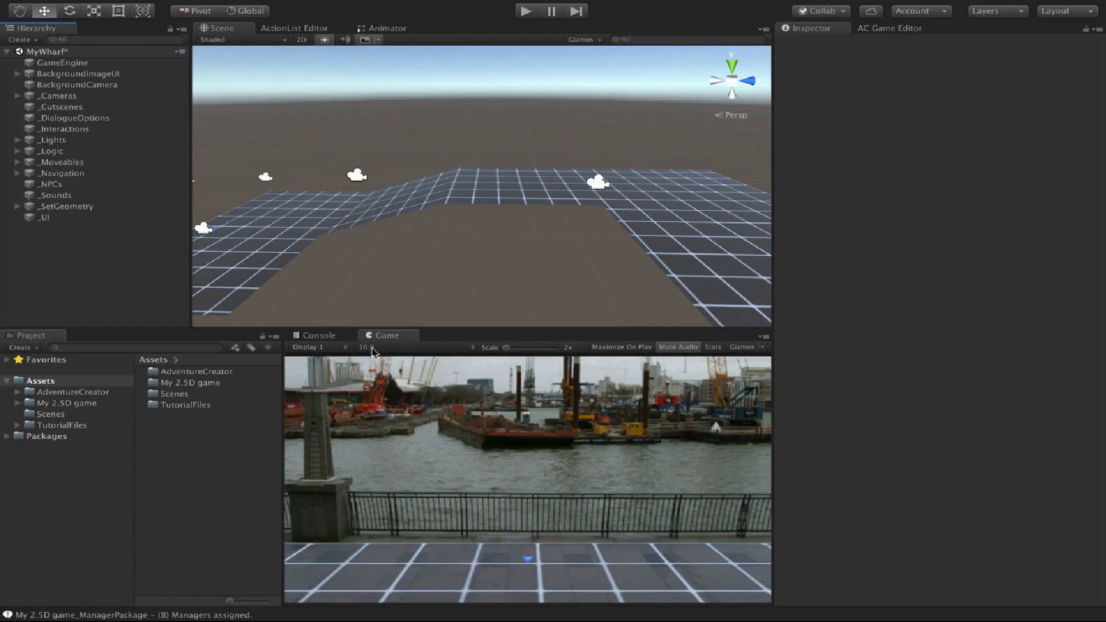
Check the Game view's aspect ratio options, keeping 16:9, and briefly run the game to compare its framing.
click(416, 351)
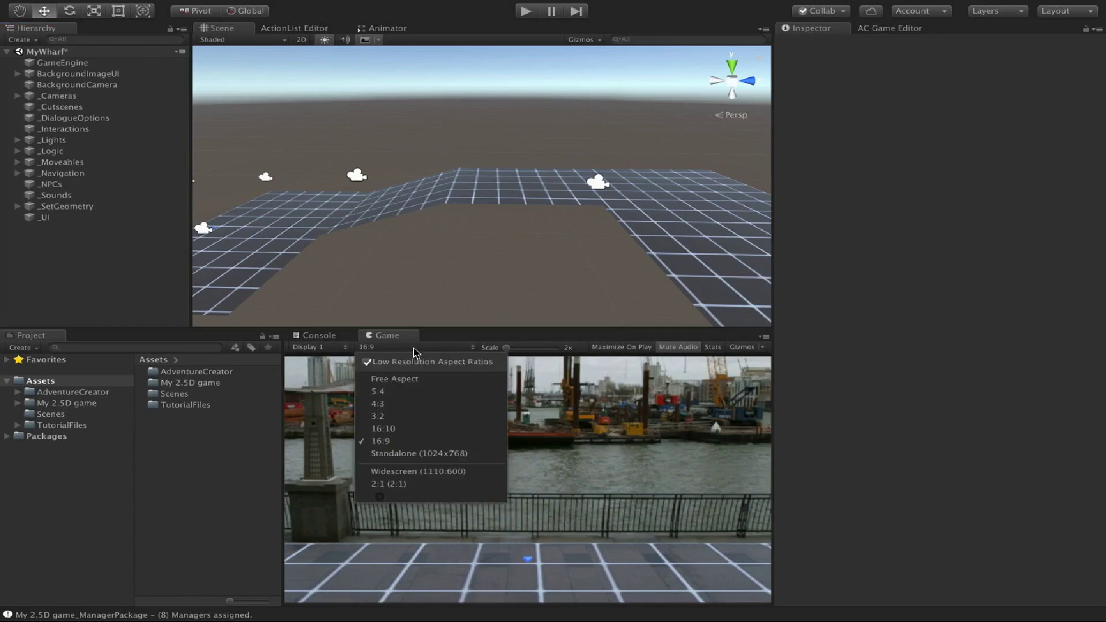
click(420, 353)
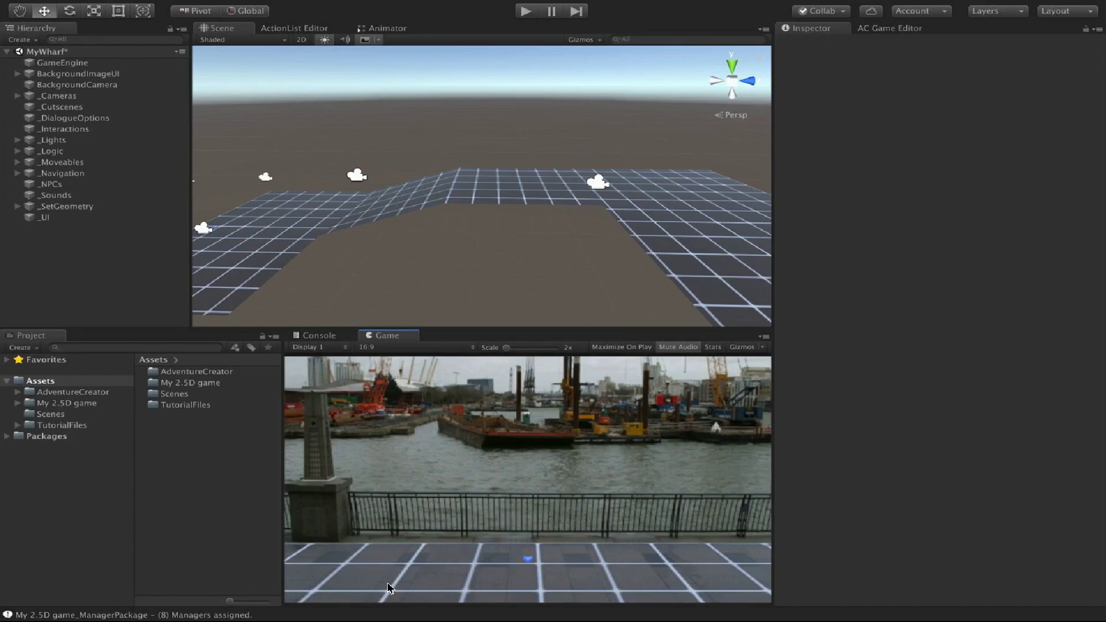
click(397, 347)
click(417, 349)
click(525, 11)
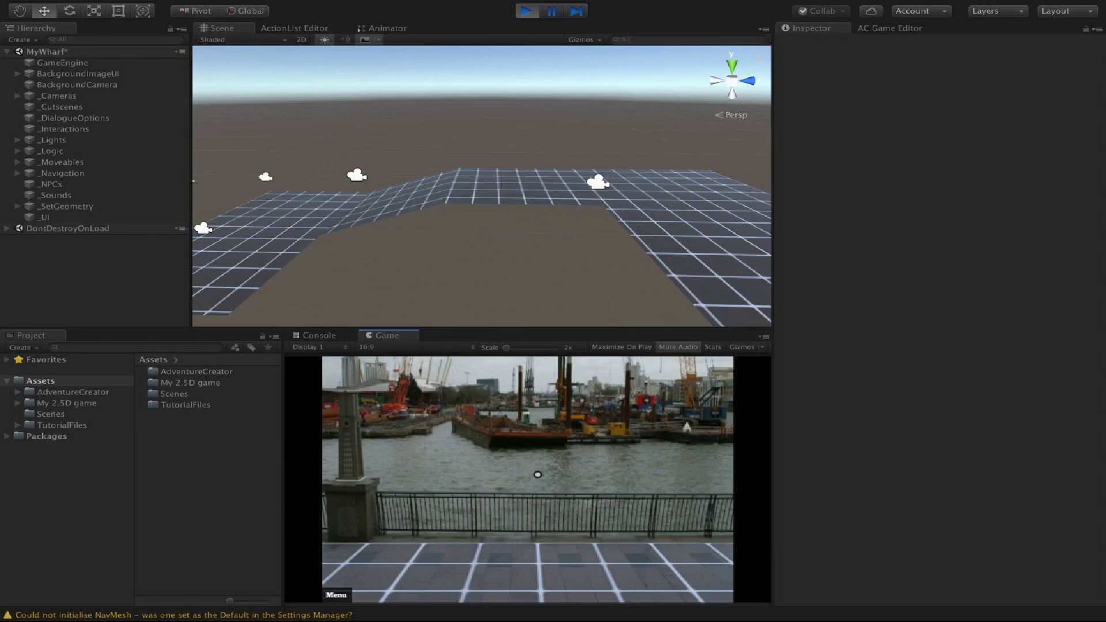
click(525, 11)
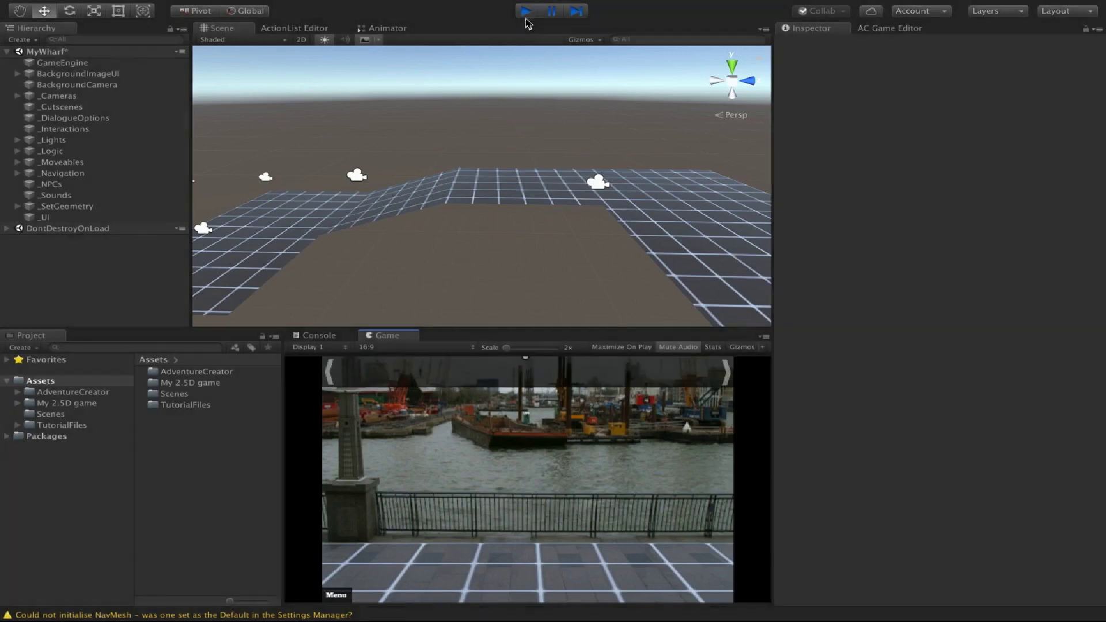
Set the forced camera aspect ratio to 1.778 in Adventure Creator's Settings manager.
click(880, 29)
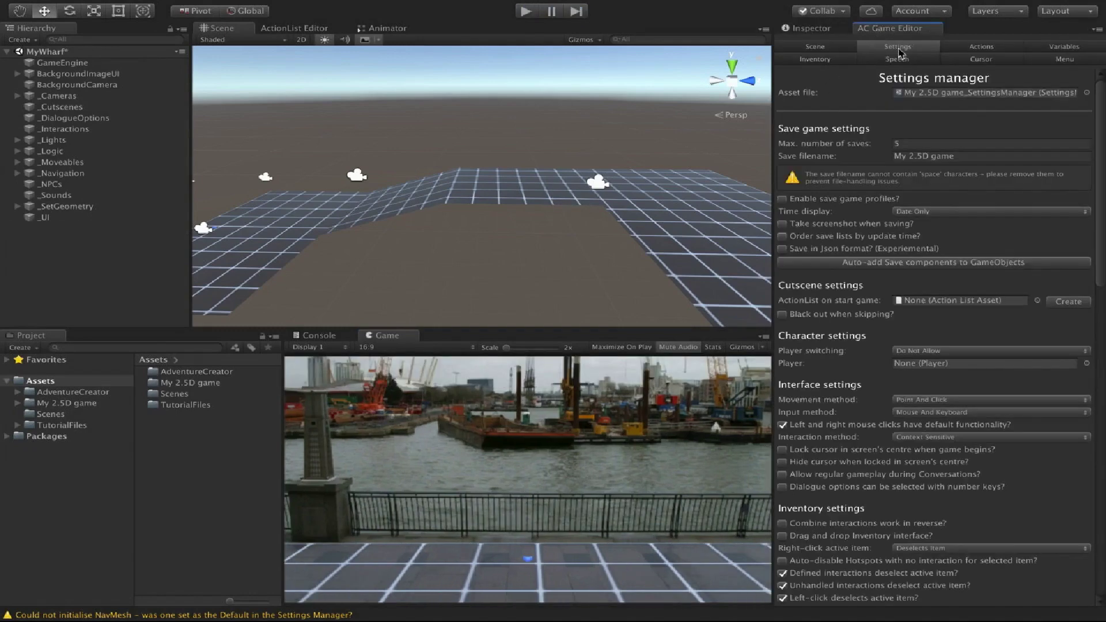
scroll(858, 410, down, 10)
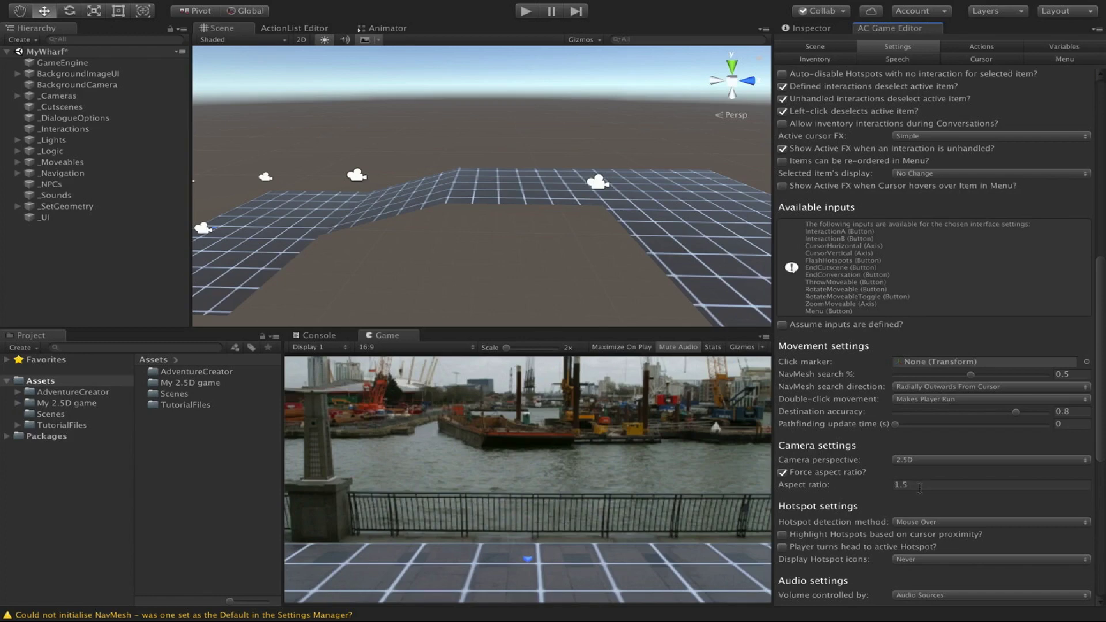
click(957, 488)
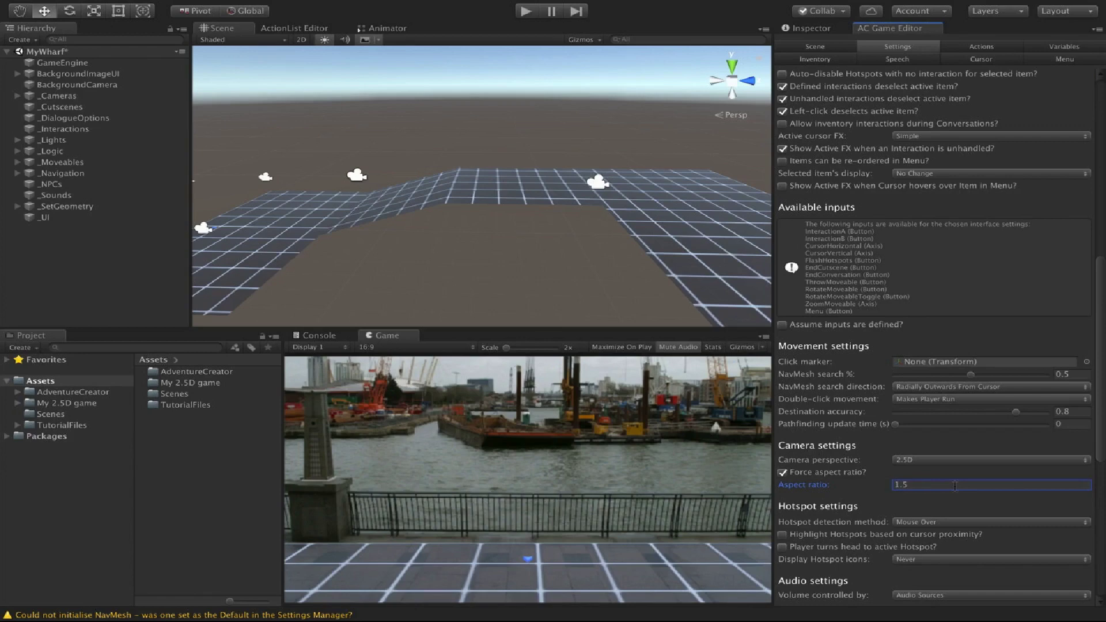
double_click(954, 486)
text(1)
Run the game and switch the Game view to a 5:4 aspect ratio to test the forced ratio.
click(526, 11)
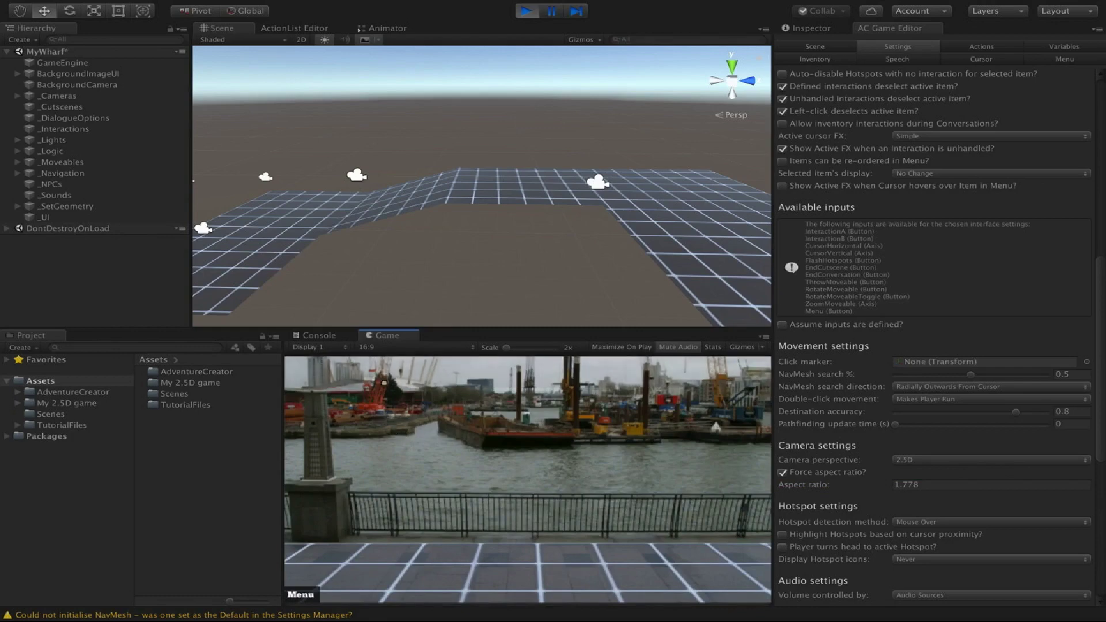
click(385, 347)
click(392, 391)
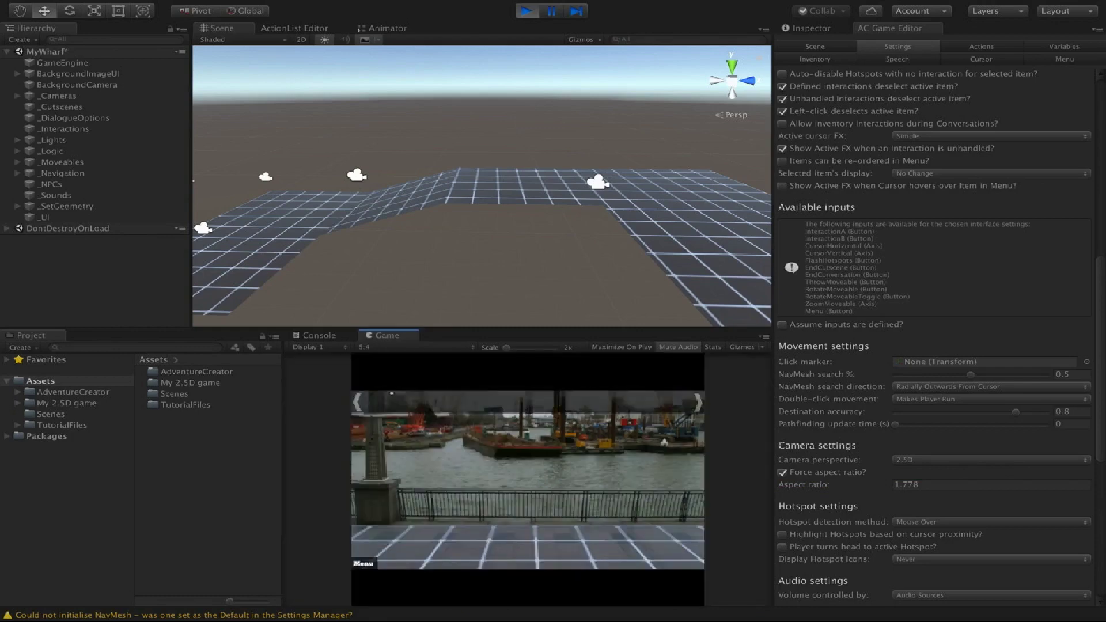
Test the forced aspect ratio in the running game at 3:2 and return the Game view to 16:9.
click(384, 348)
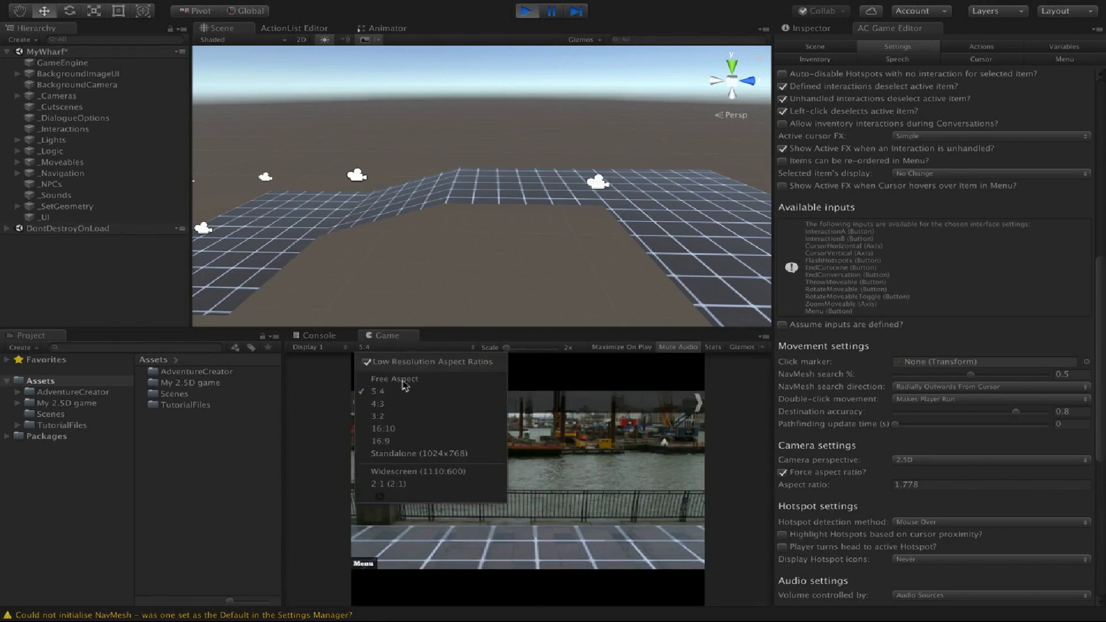
click(406, 413)
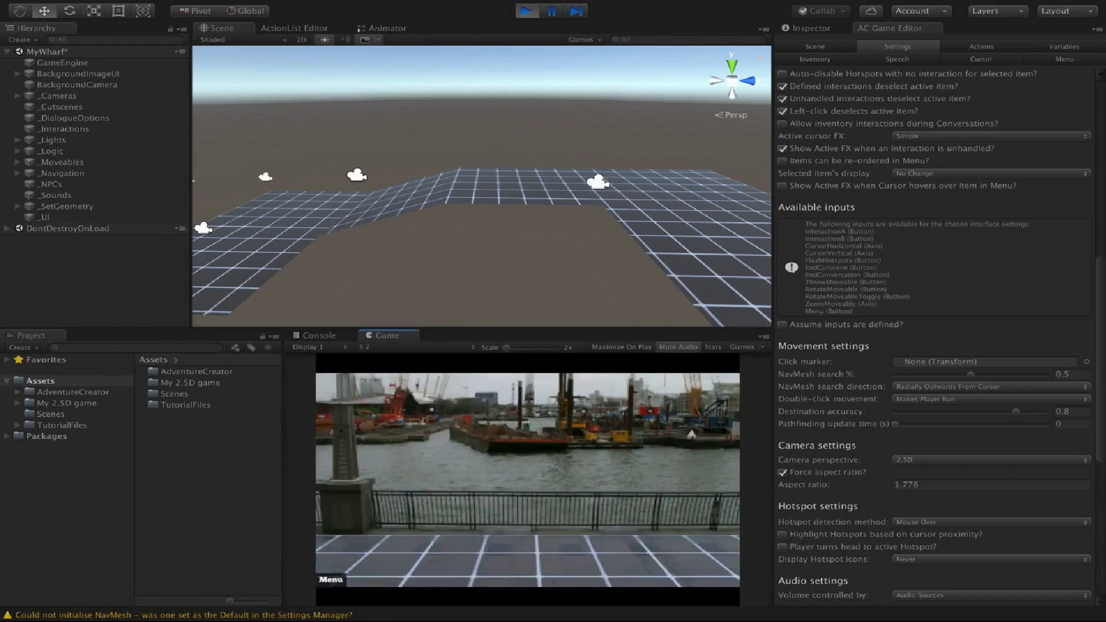
click(385, 347)
click(391, 433)
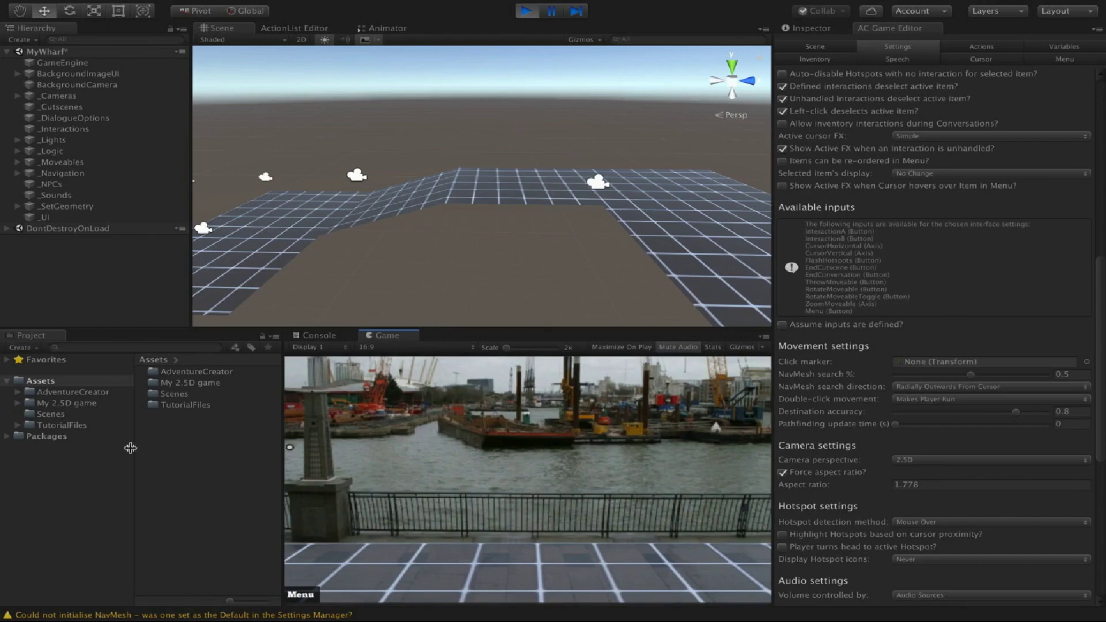
Inspect the import details of the Office photo in the TutorialFiles Wharf set's Photos folder.
click(61, 426)
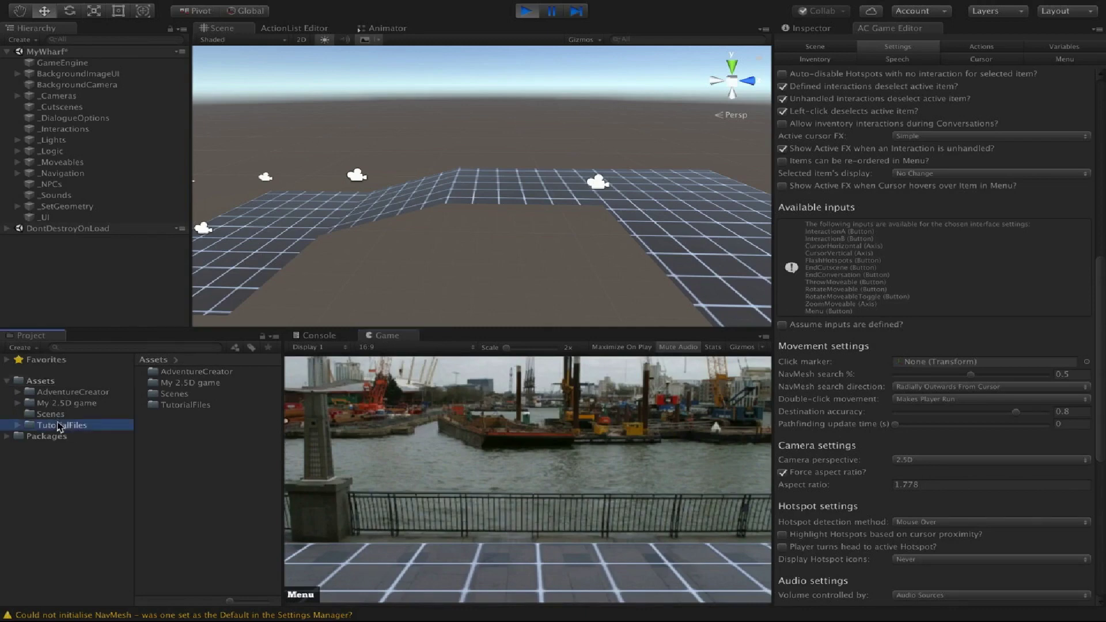
click(18, 425)
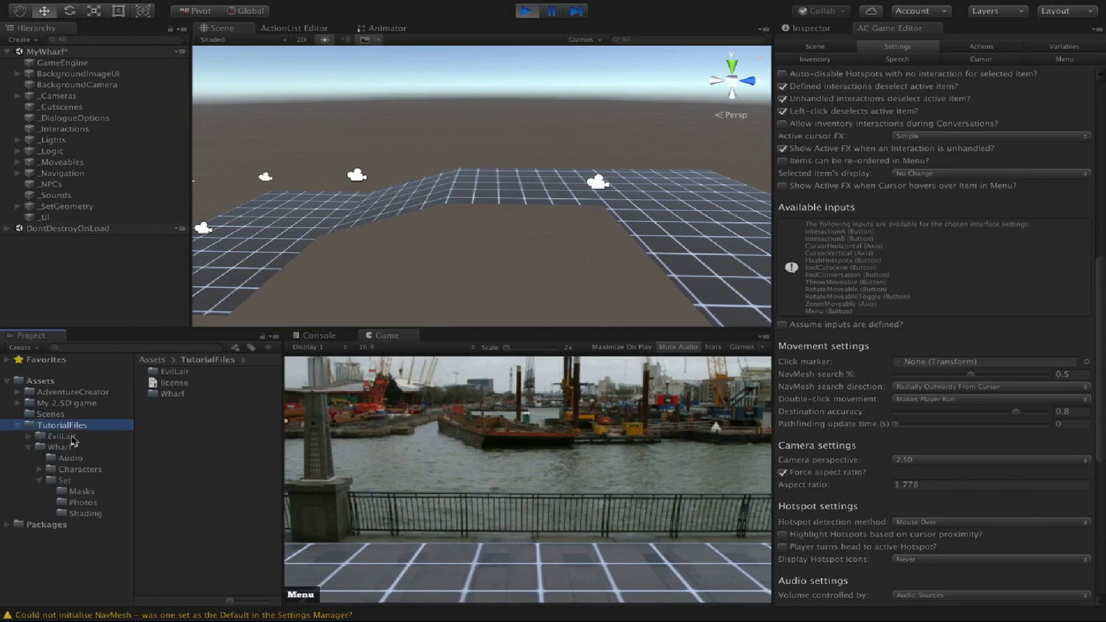
click(65, 480)
click(83, 502)
click(172, 372)
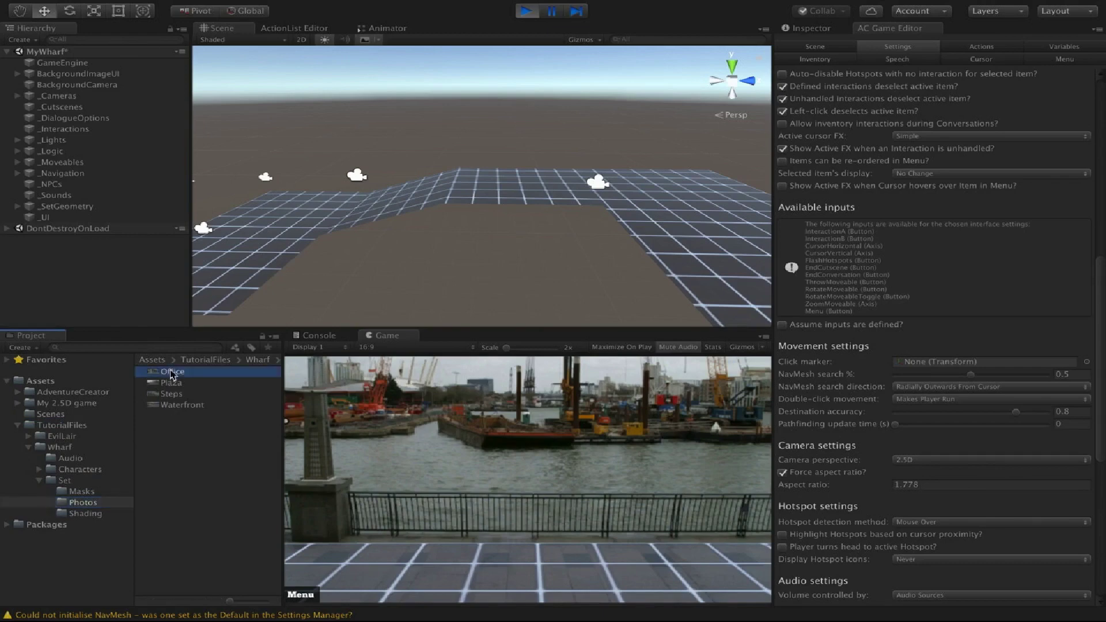
click(809, 29)
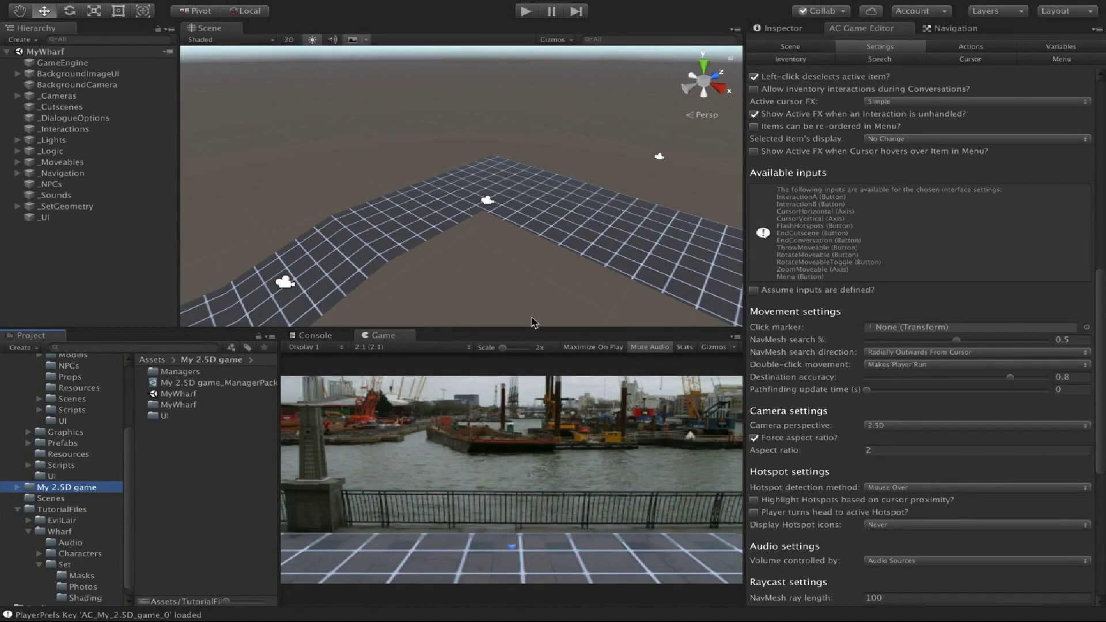
Review the movement method options in the Settings manager, keeping Point And Click, and check the Player assignment.
scroll(990, 369, up, 10)
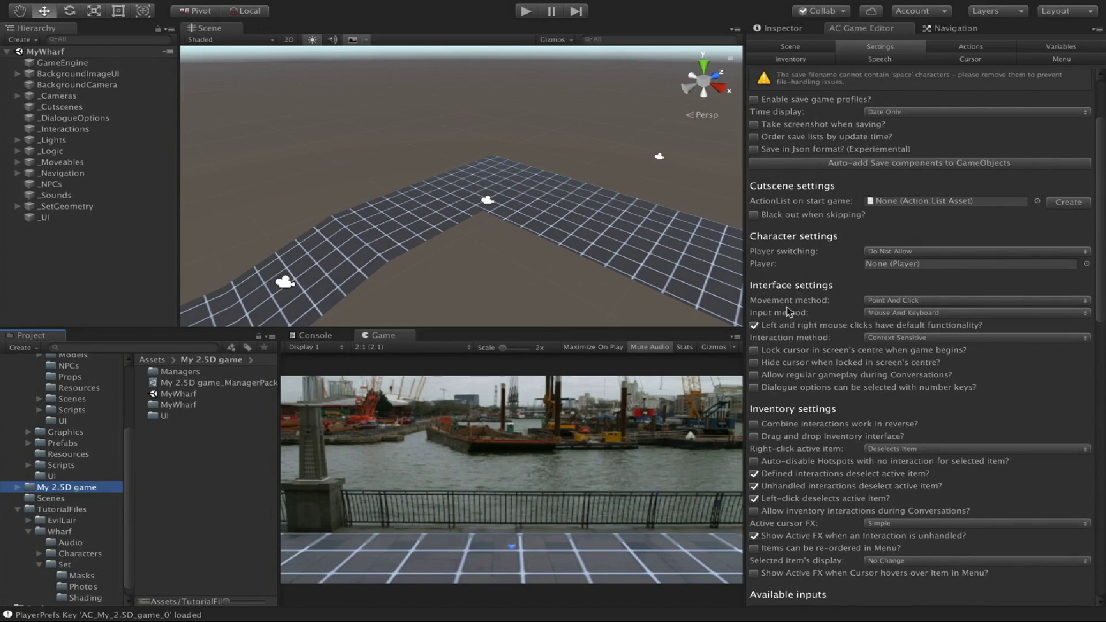
click(942, 301)
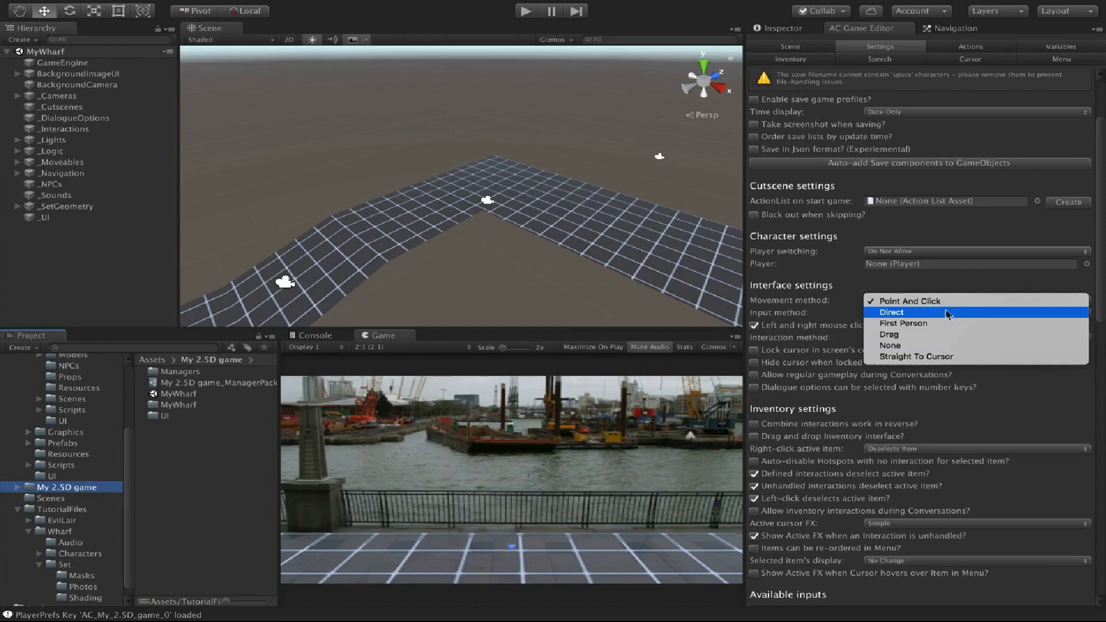
click(953, 302)
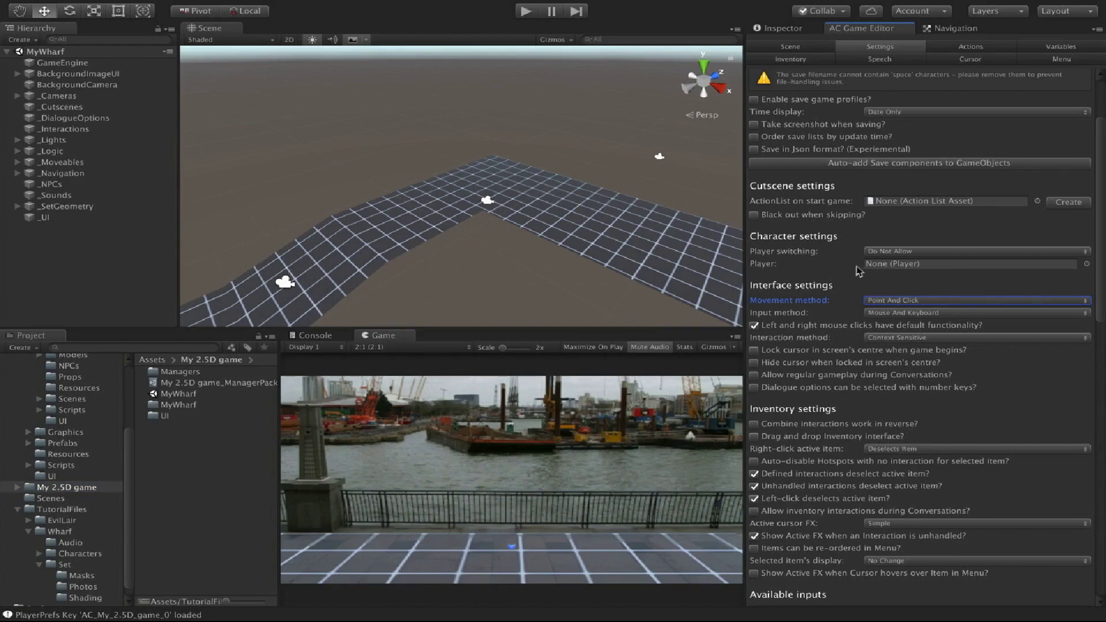
click(933, 269)
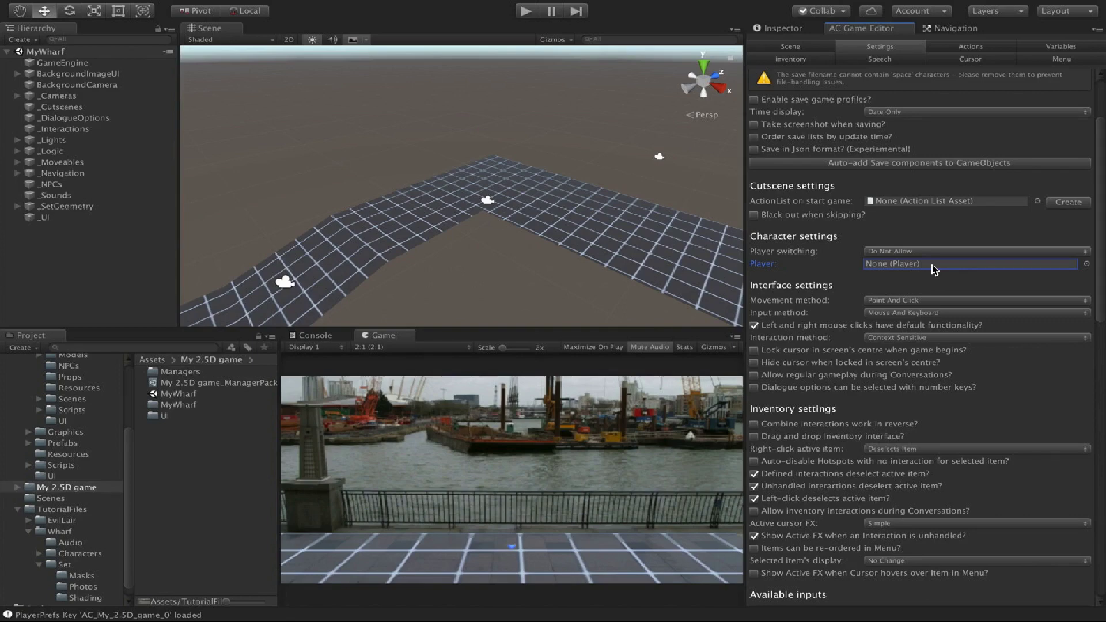
Add the Tin Pot prefab from AdventureCreator's Demo Resources folder to the MyWharf scene, focus on it and briefly run the game.
scroll(52, 440, up, 3)
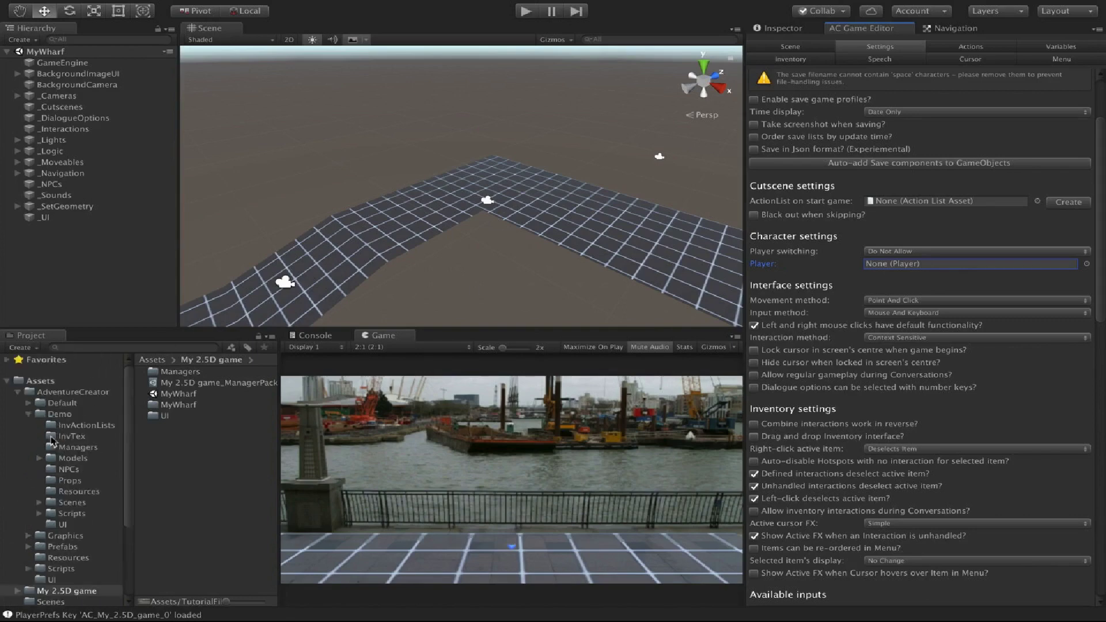
click(41, 392)
click(47, 416)
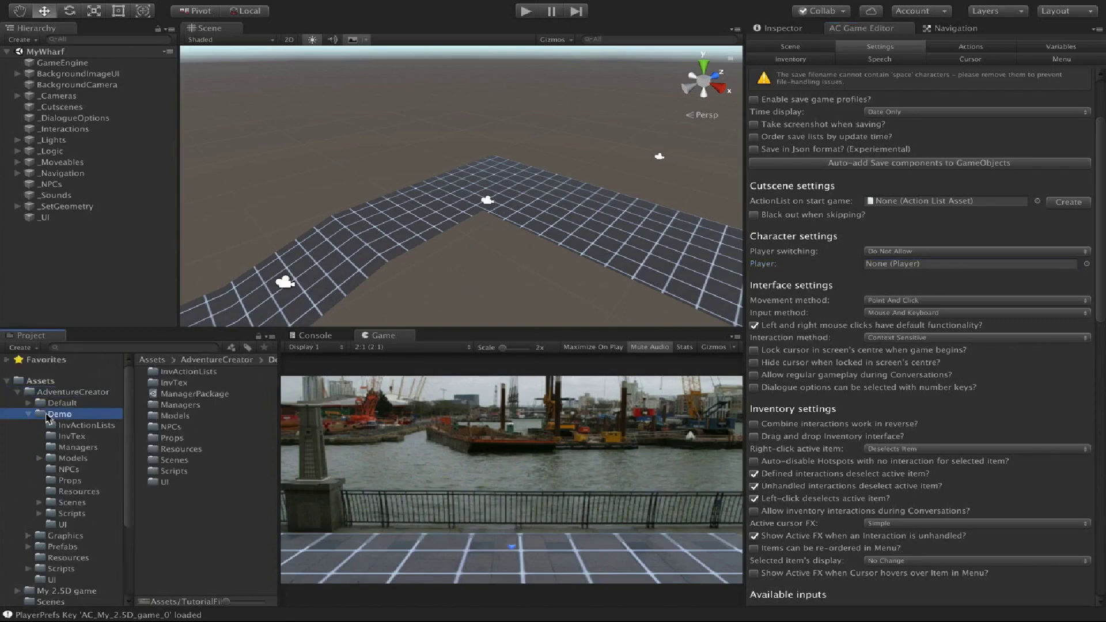
click(67, 492)
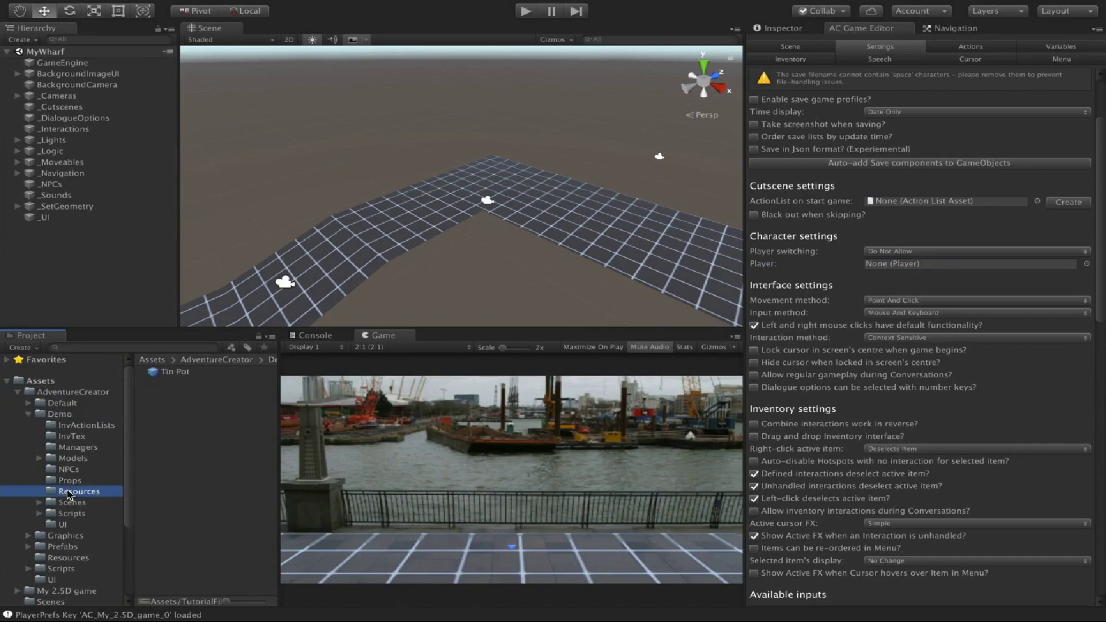
drag(188, 378, 130, 303)
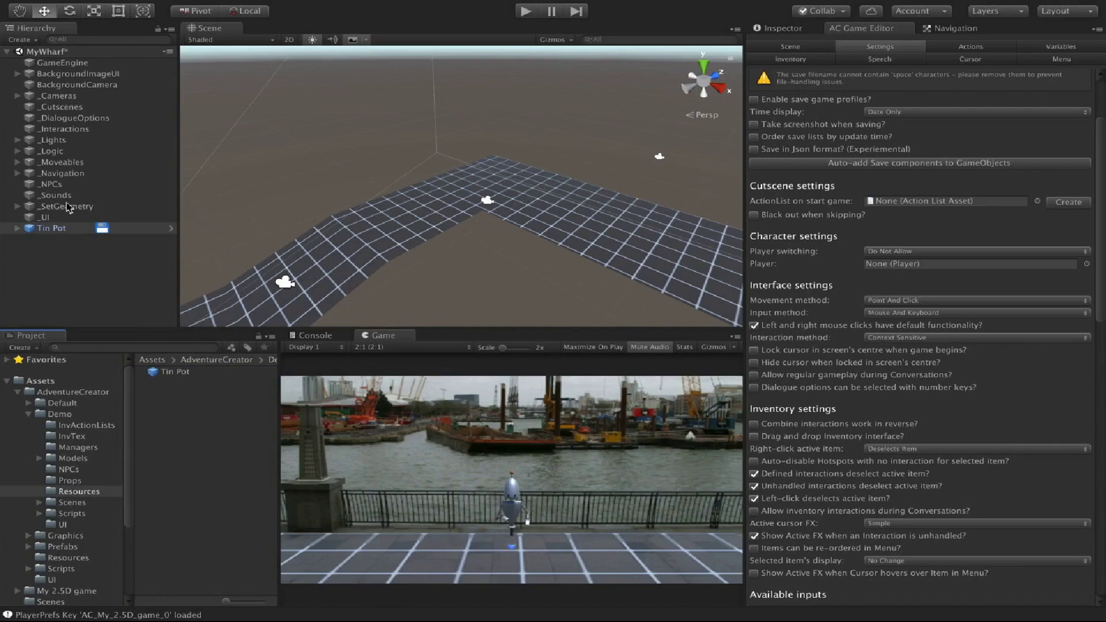
double_click(55, 228)
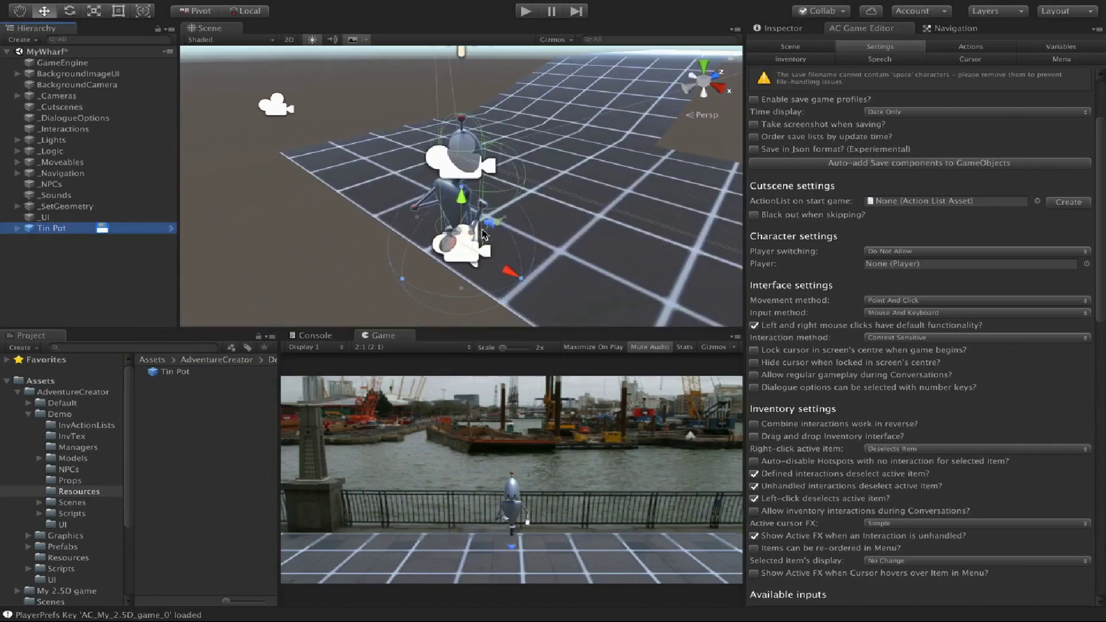
click(525, 12)
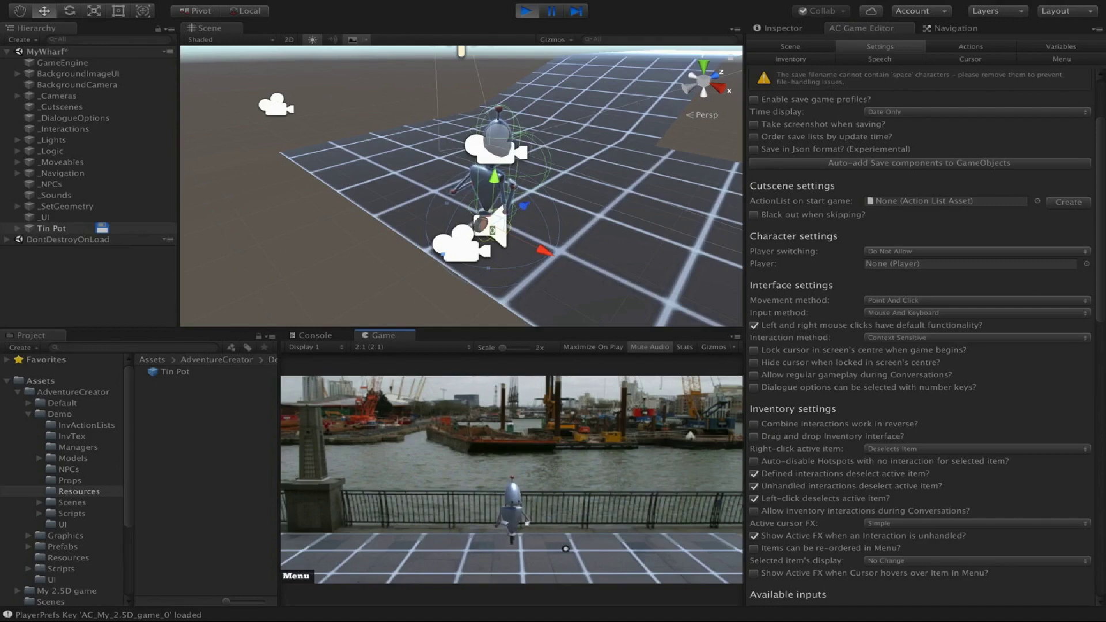
click(530, 15)
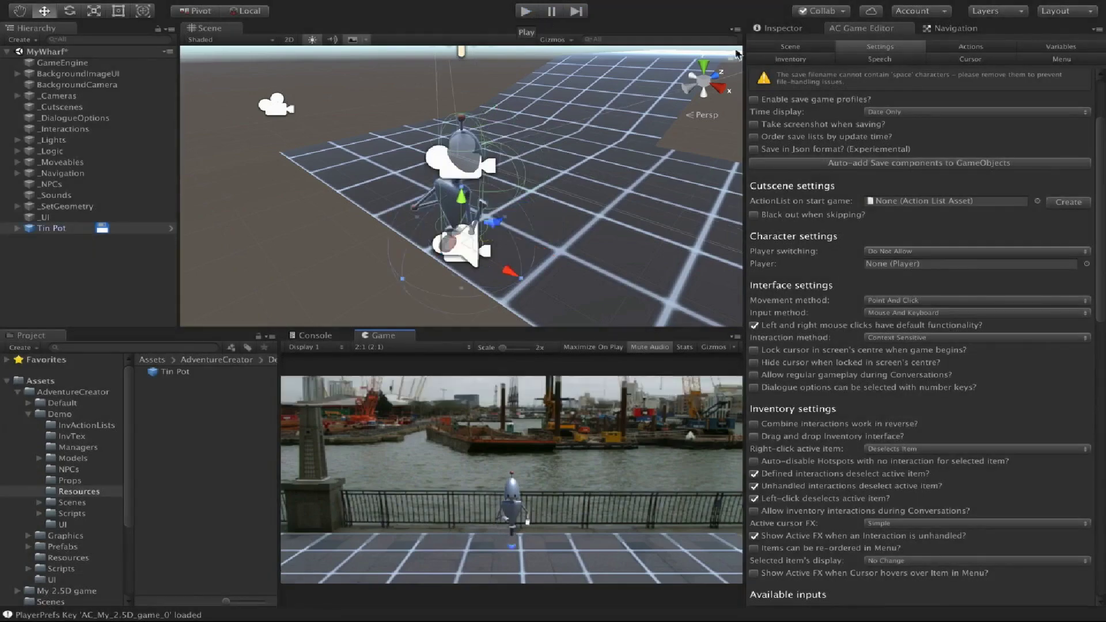
Set the scene's pathfinding method to Unity Navigation in Adventure Creator's Scene manager.
click(806, 49)
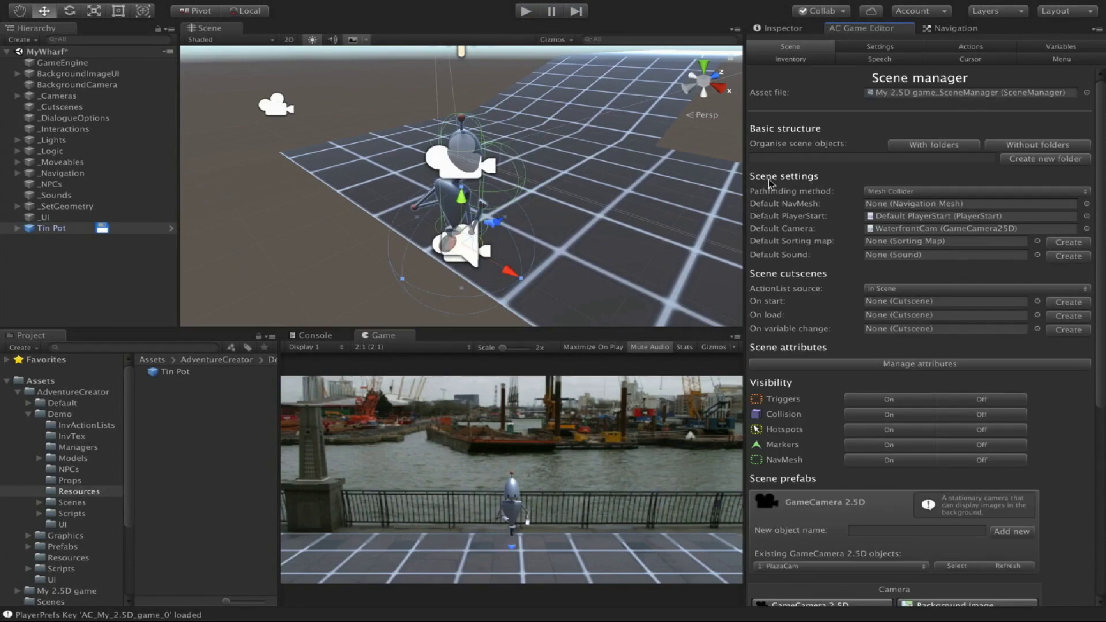
click(927, 192)
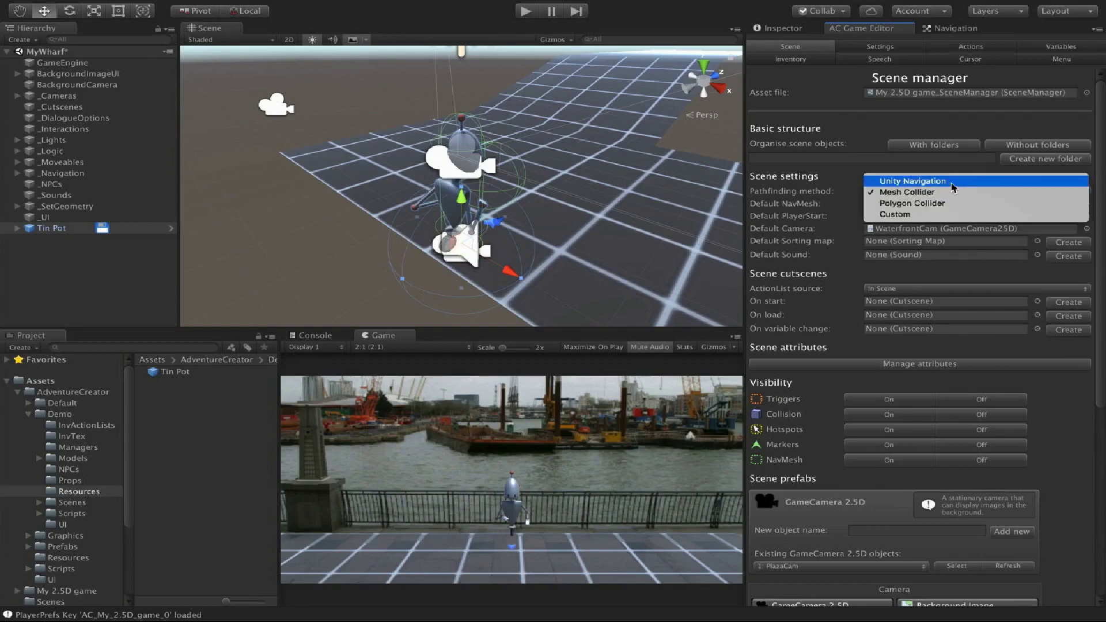
click(952, 181)
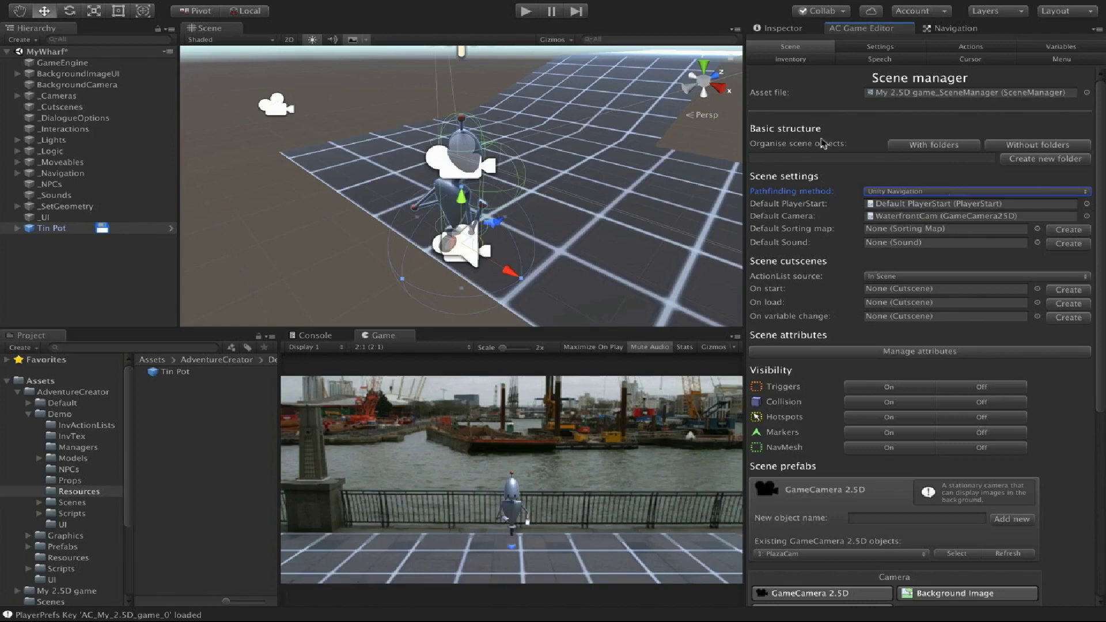
Open Unity's AI Navigation window and show its Bake settings.
click(470, 7)
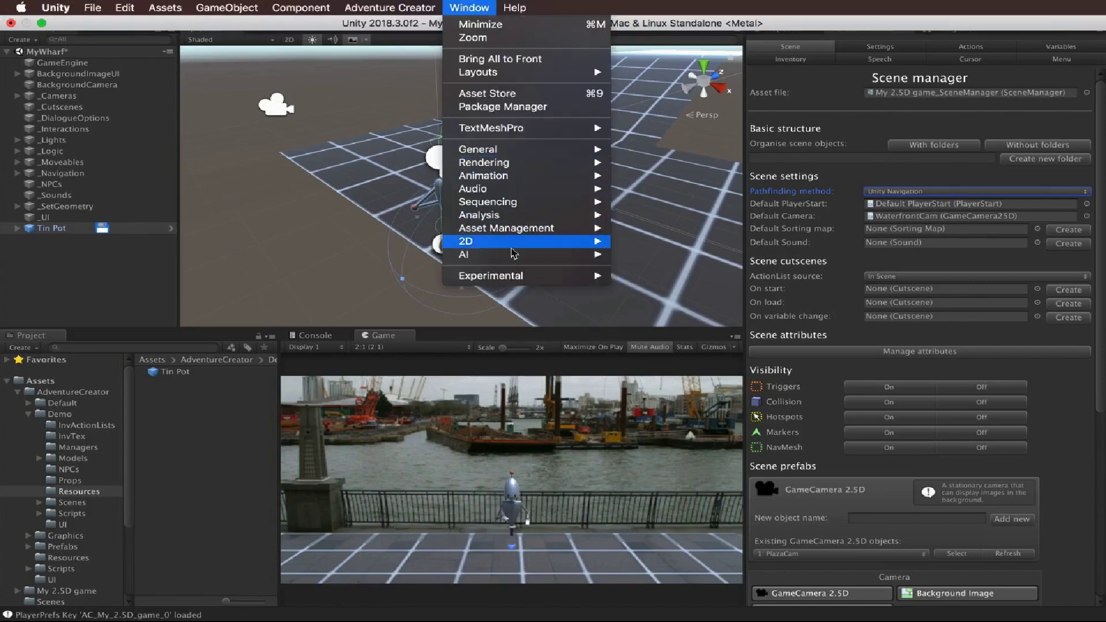
mouse_move(511, 255)
click(653, 254)
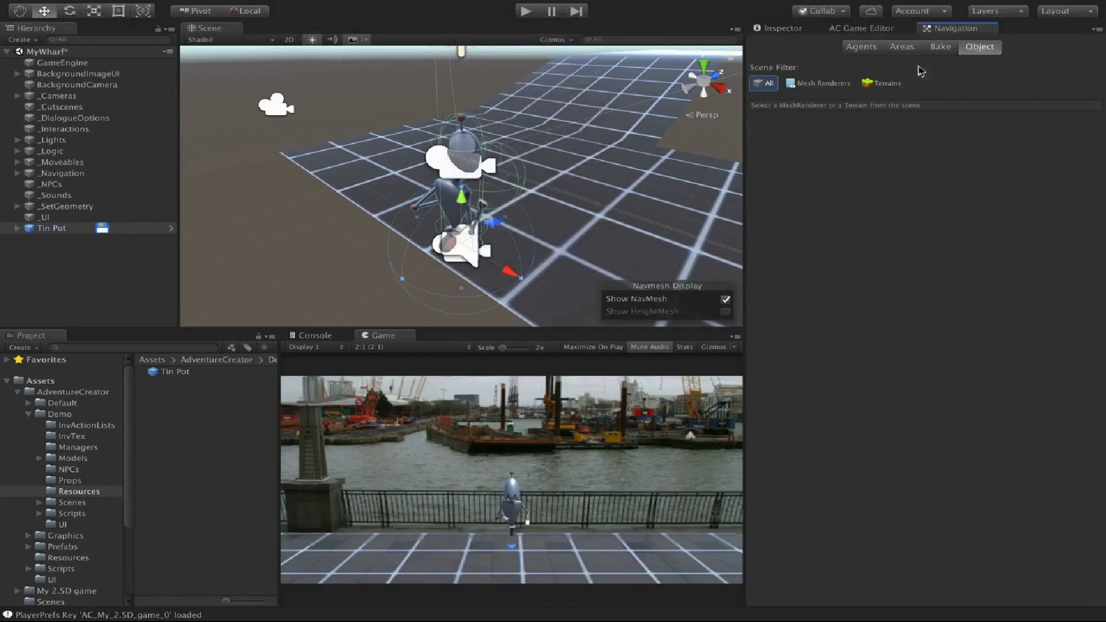
click(937, 49)
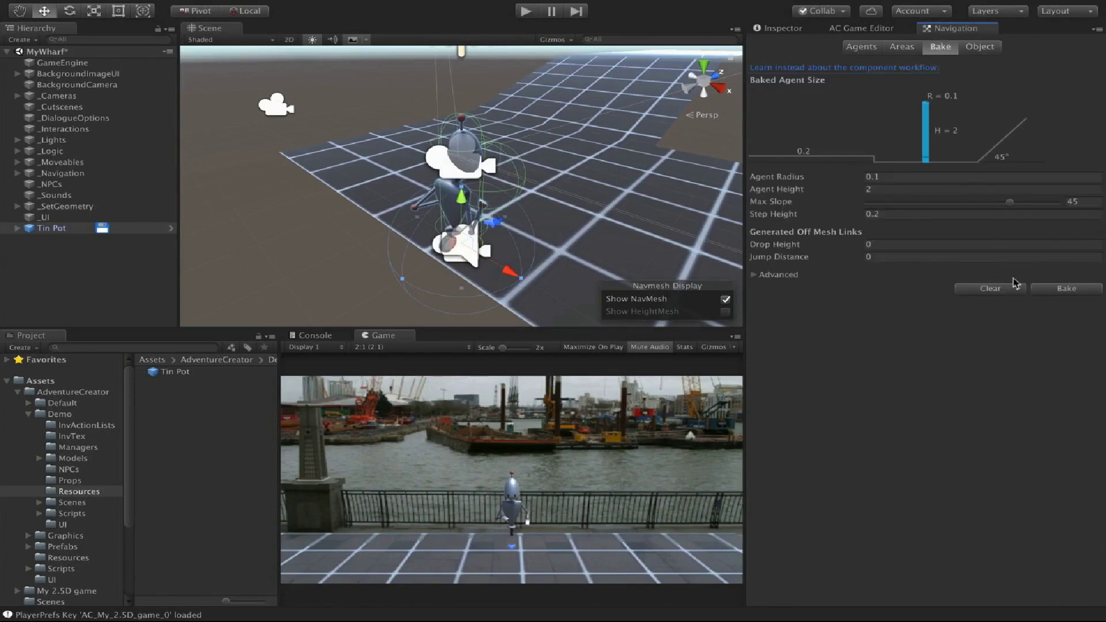
Select the Wharf floor mesh in the scene and mark it as Navigation Static.
scroll(549, 170, down, 6)
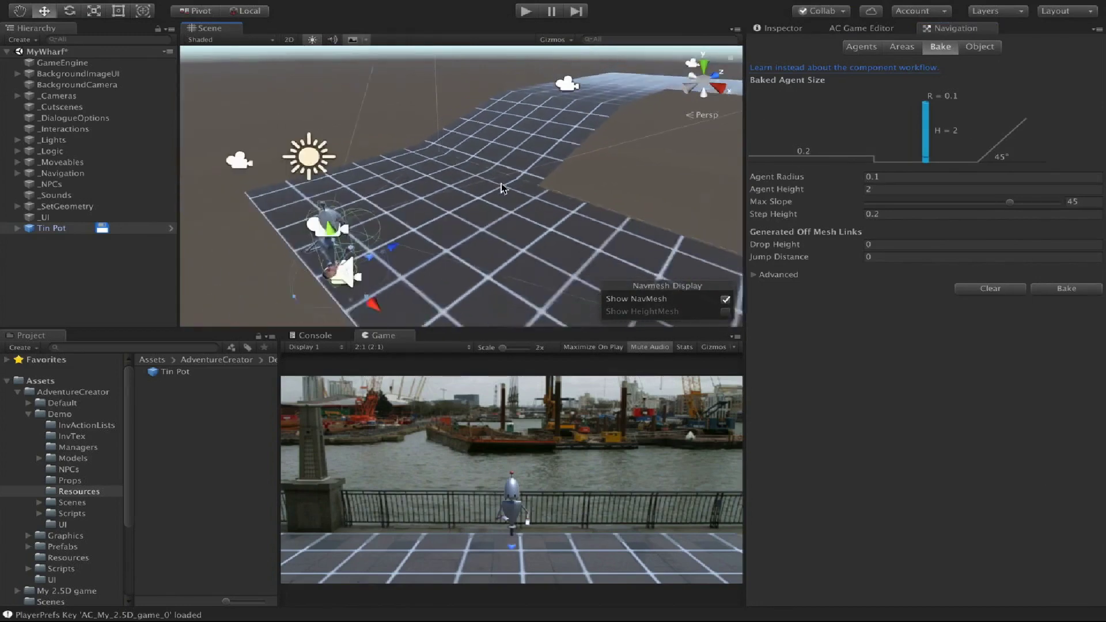
click(563, 236)
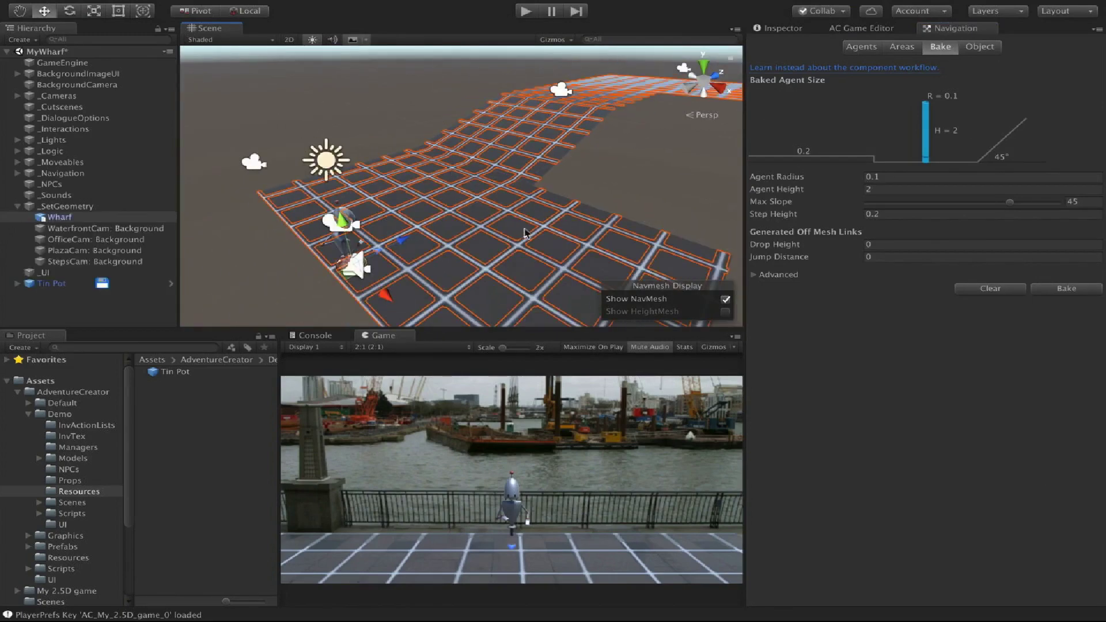
click(770, 30)
click(1096, 45)
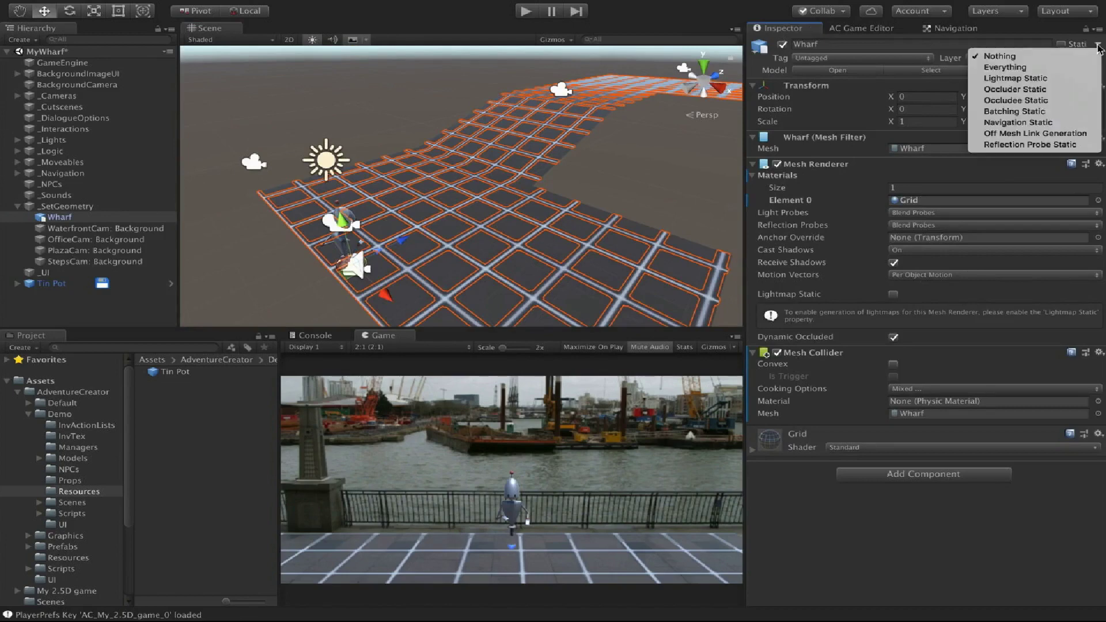
click(1051, 124)
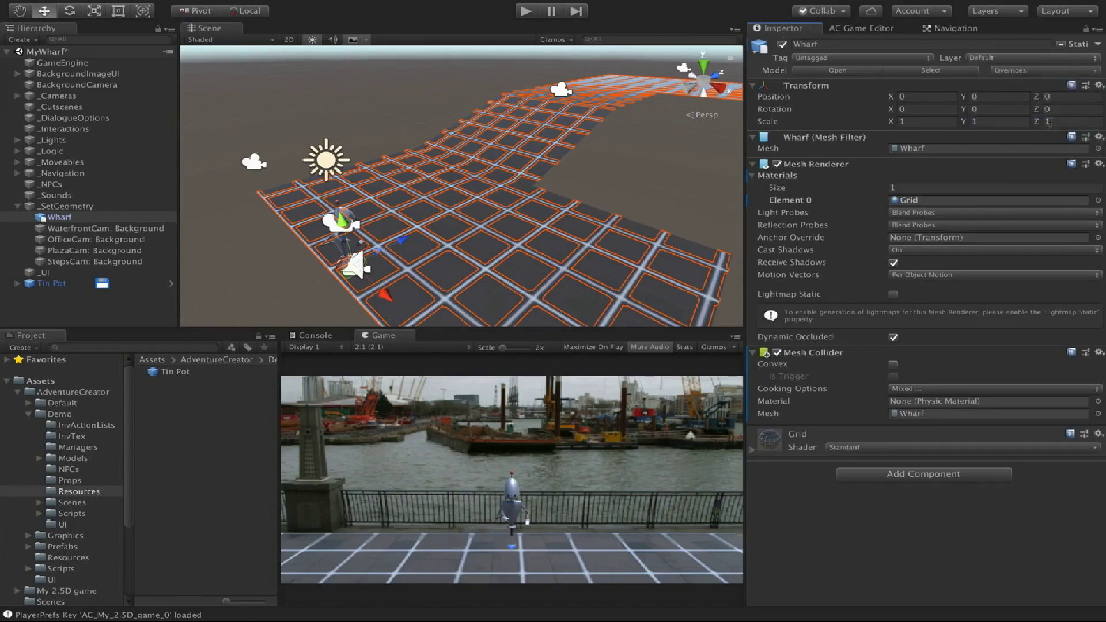
Bake the navigation mesh for the Wharf floor, and rebake it with the agent radius set to 0.35.
click(967, 35)
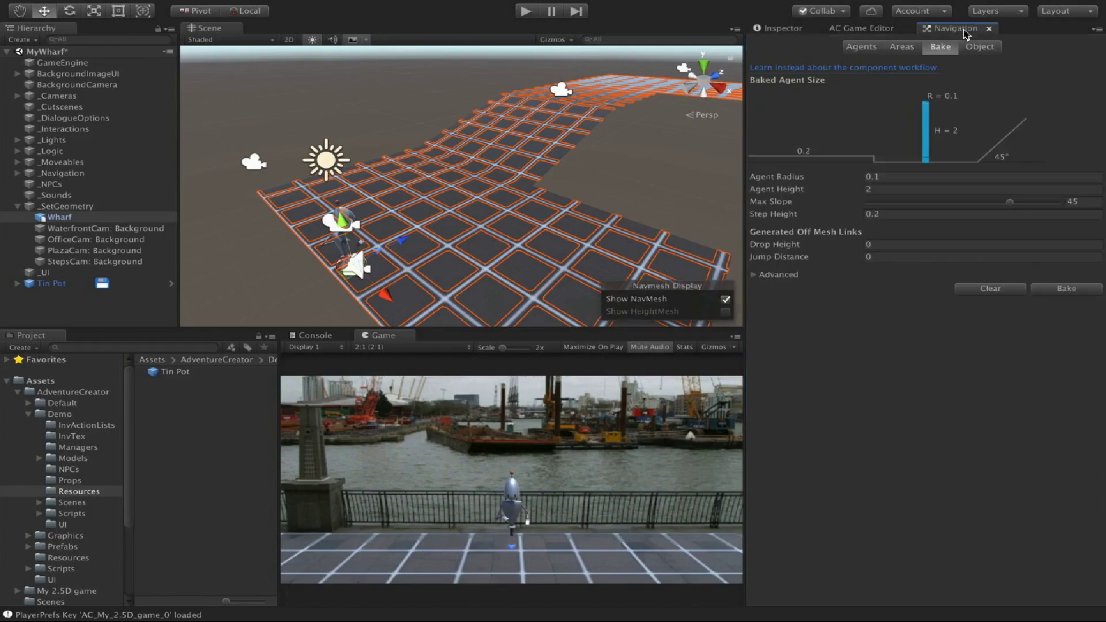
click(1087, 291)
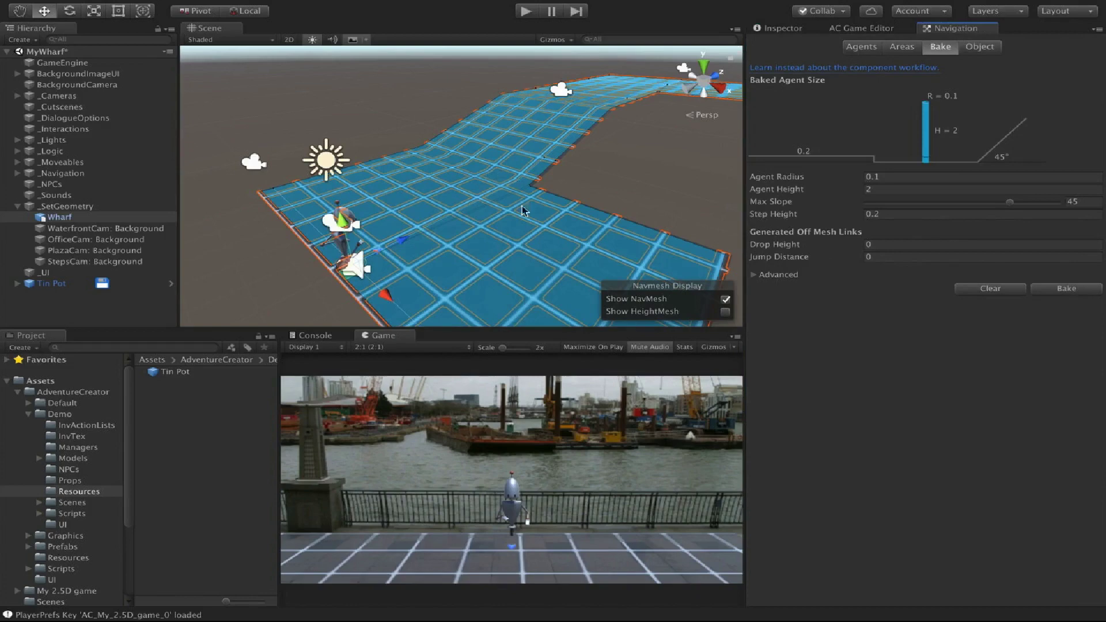
middle_drag(506, 213, 441, 214)
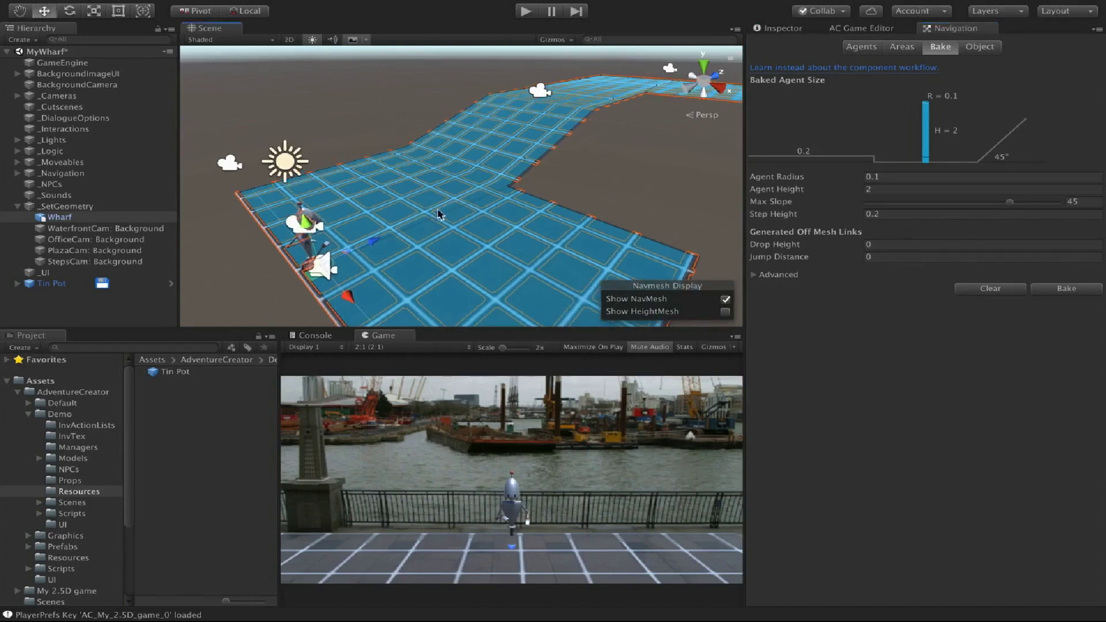
click(908, 176)
text(0.)
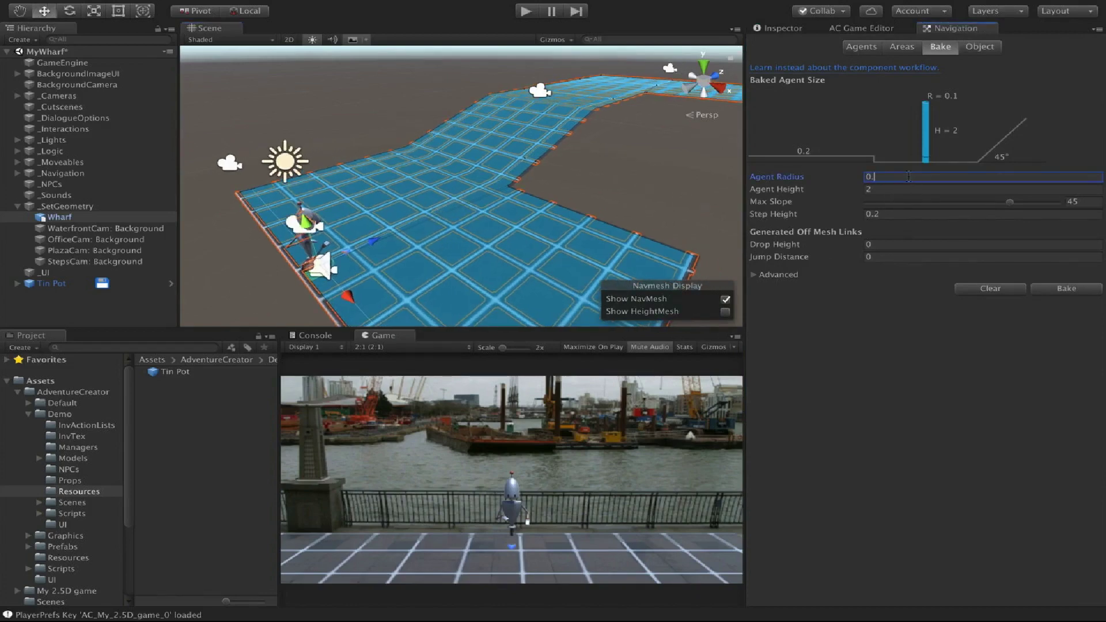
text(35)
click(1086, 292)
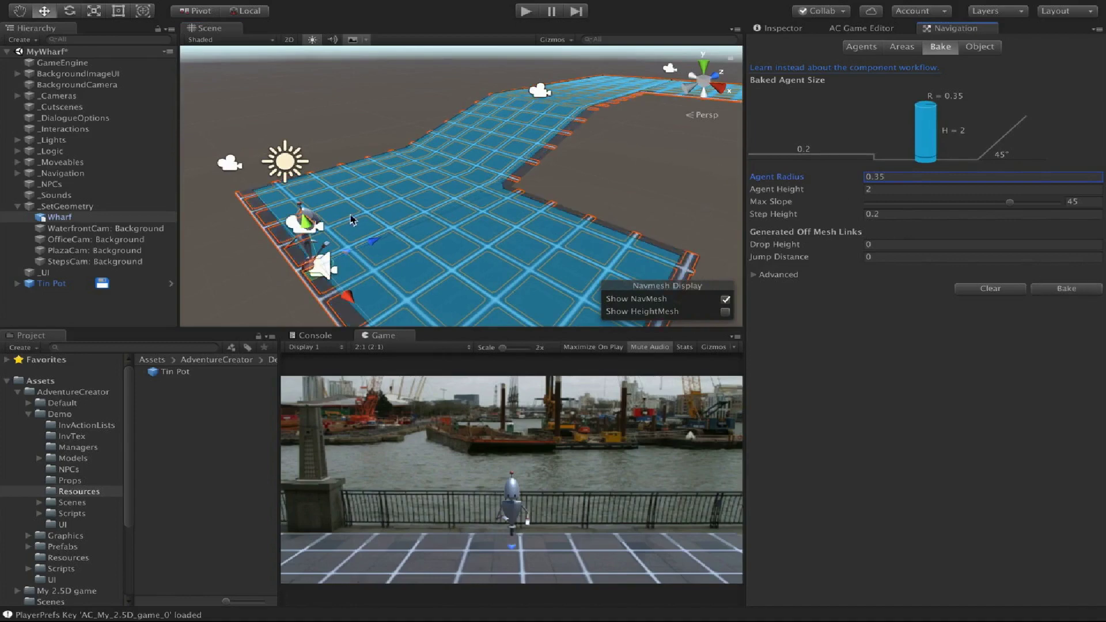
middle_drag(353, 219, 360, 190)
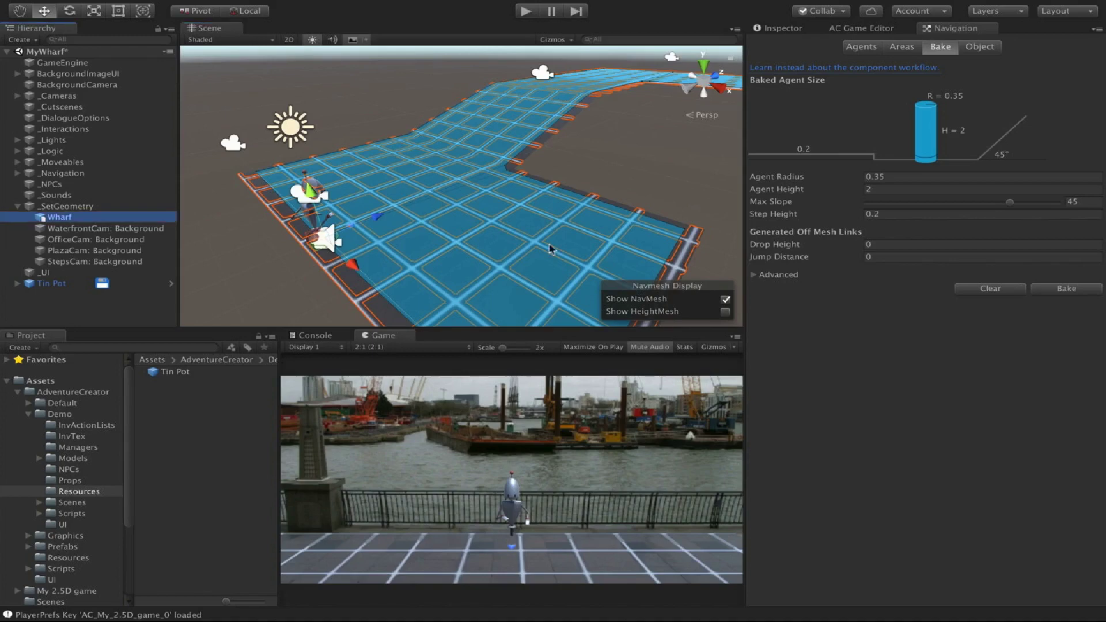
Assign the Wharf floor mesh to the NavMesh layer.
click(776, 28)
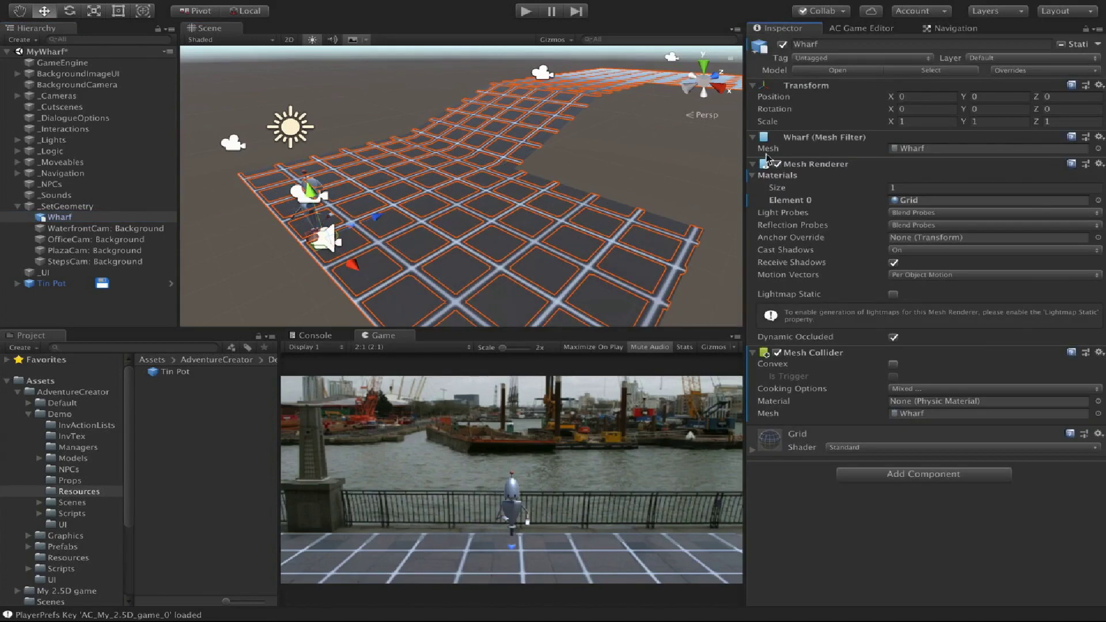
click(1038, 59)
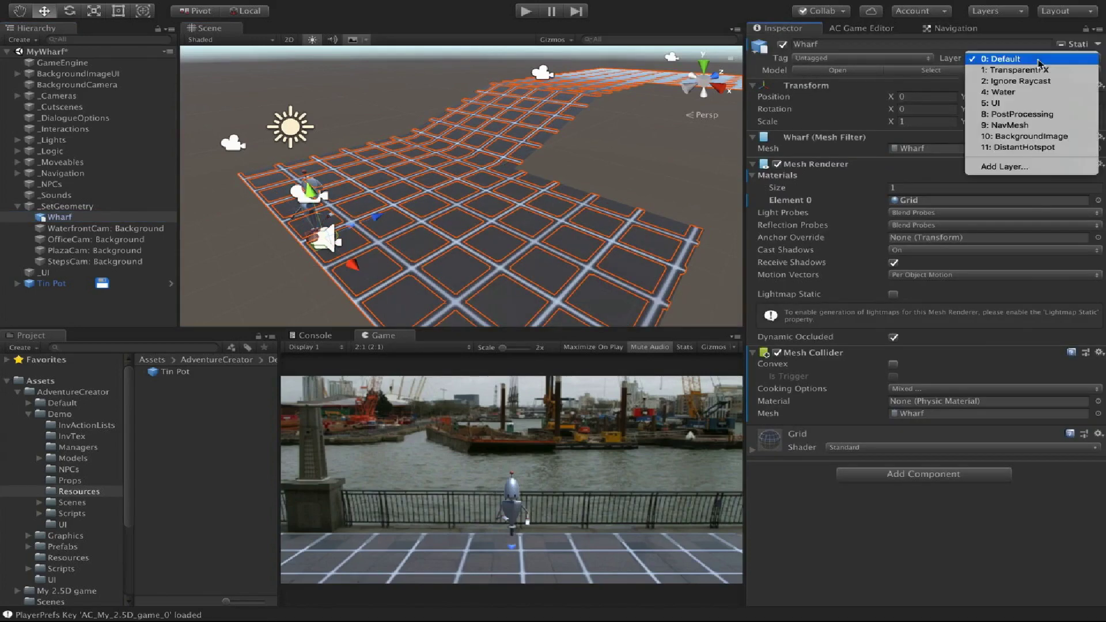
click(1025, 121)
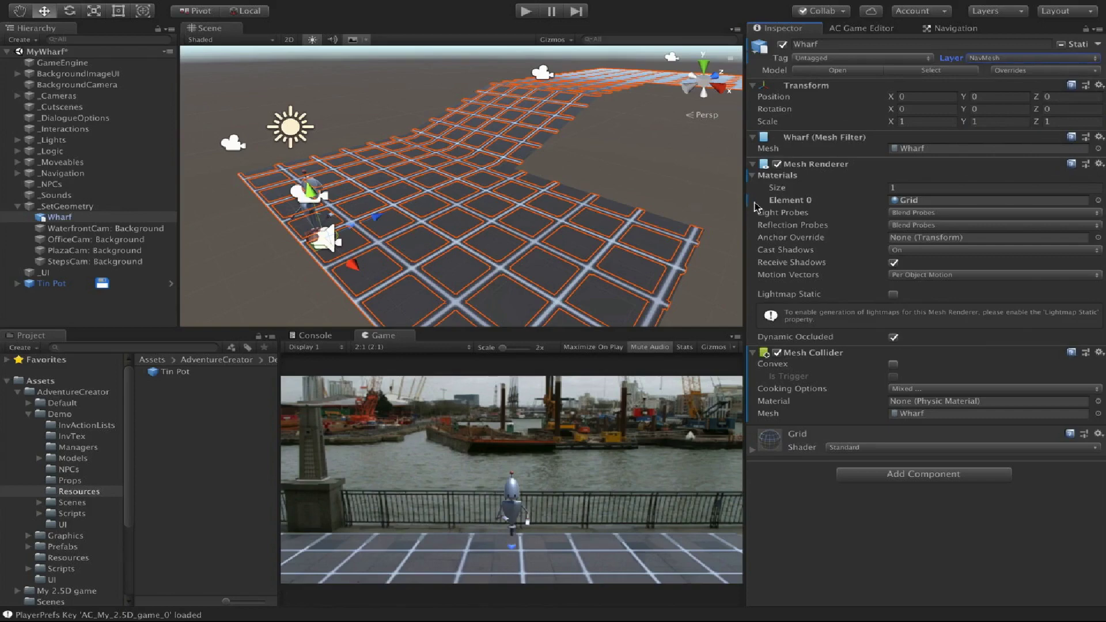
Play the scene and send Tin Pot to several points on the waterfront floor to test the pathfinding.
click(525, 11)
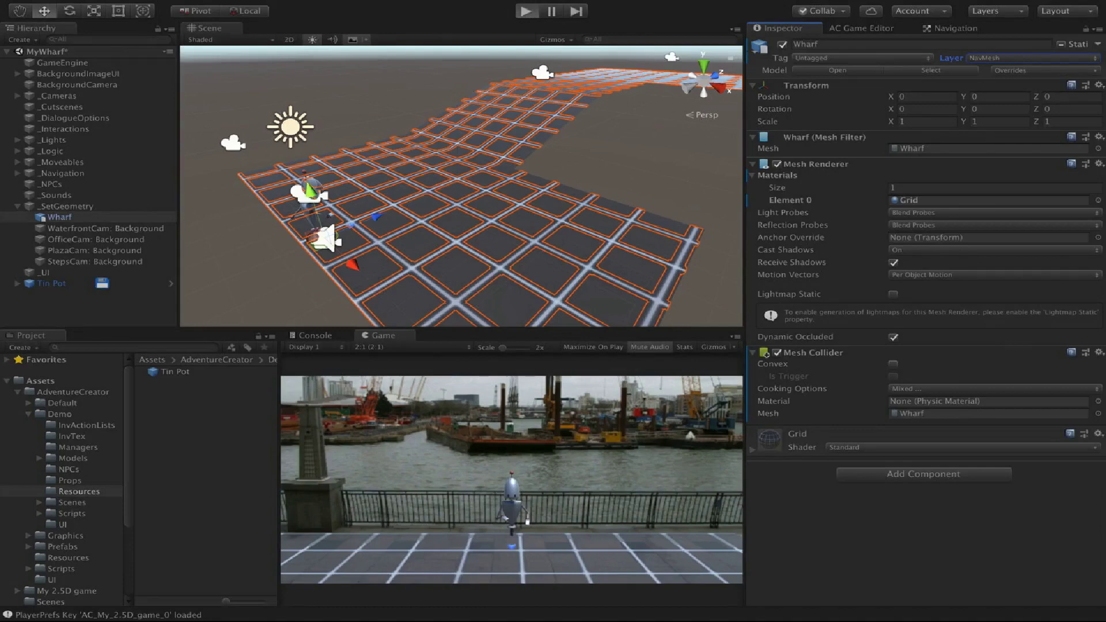
click(618, 527)
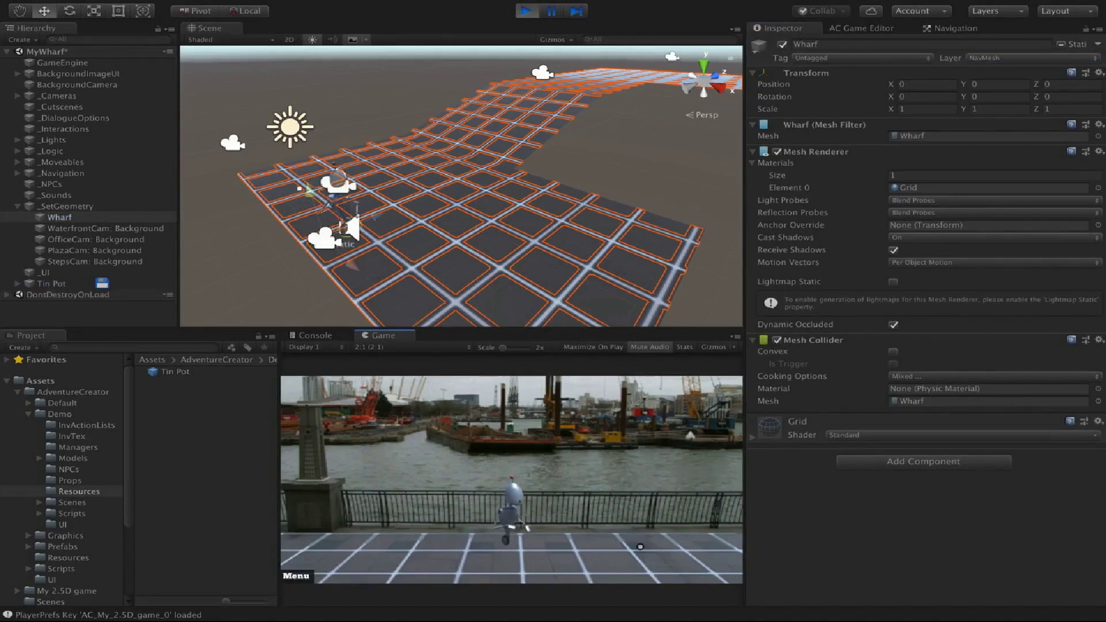
click(432, 564)
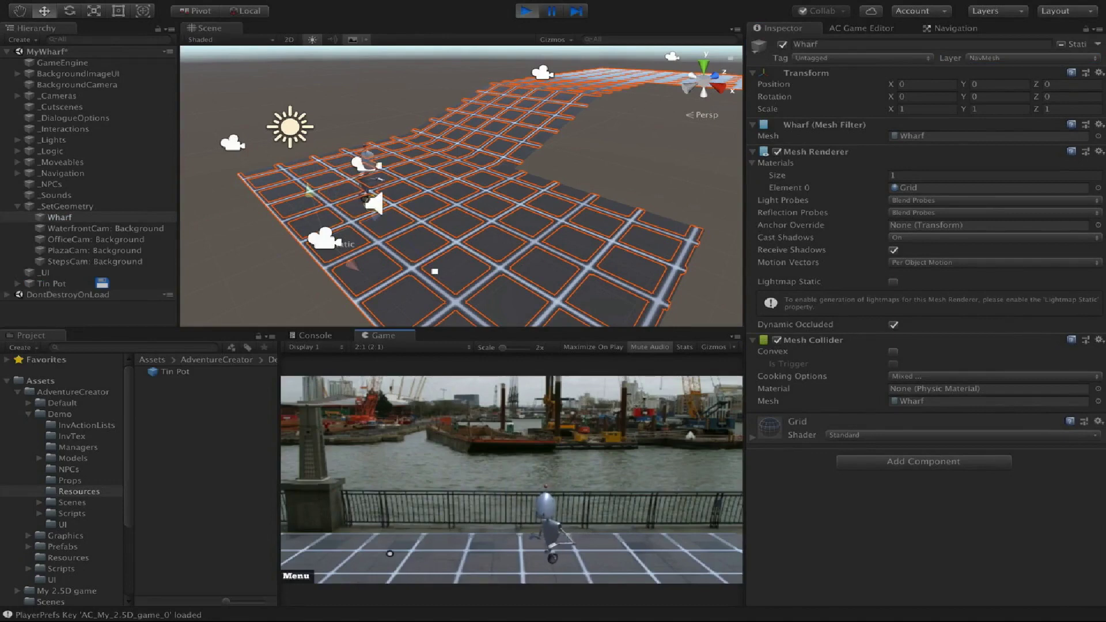
click(482, 574)
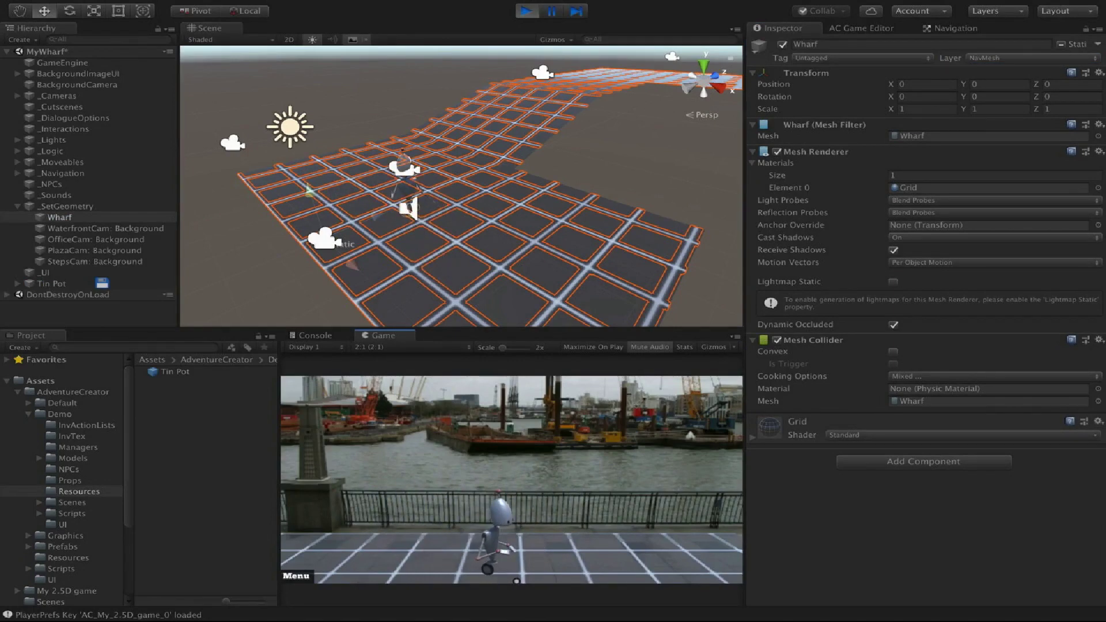
click(516, 580)
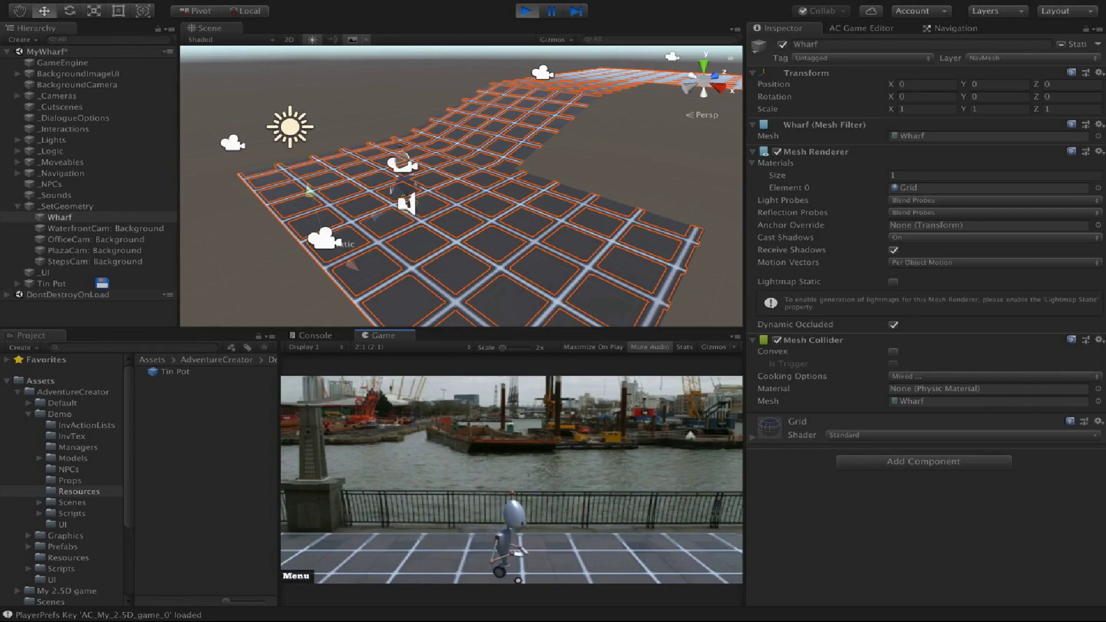
click(530, 578)
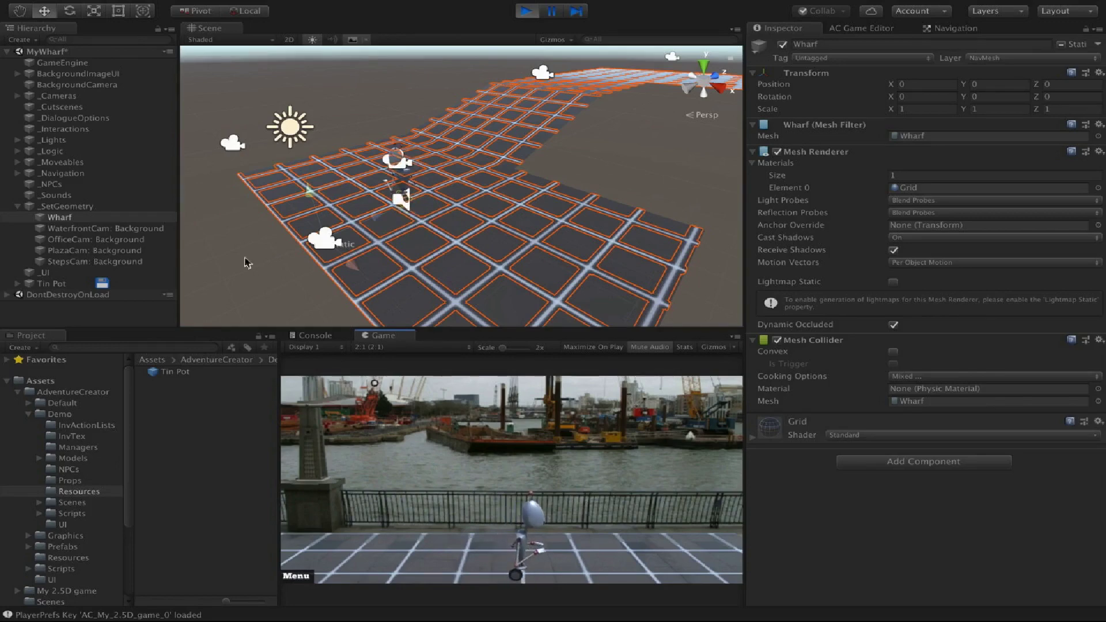
Make StepsCam the active camera during play and walk Tin Pot to the top of the steps.
click(19, 96)
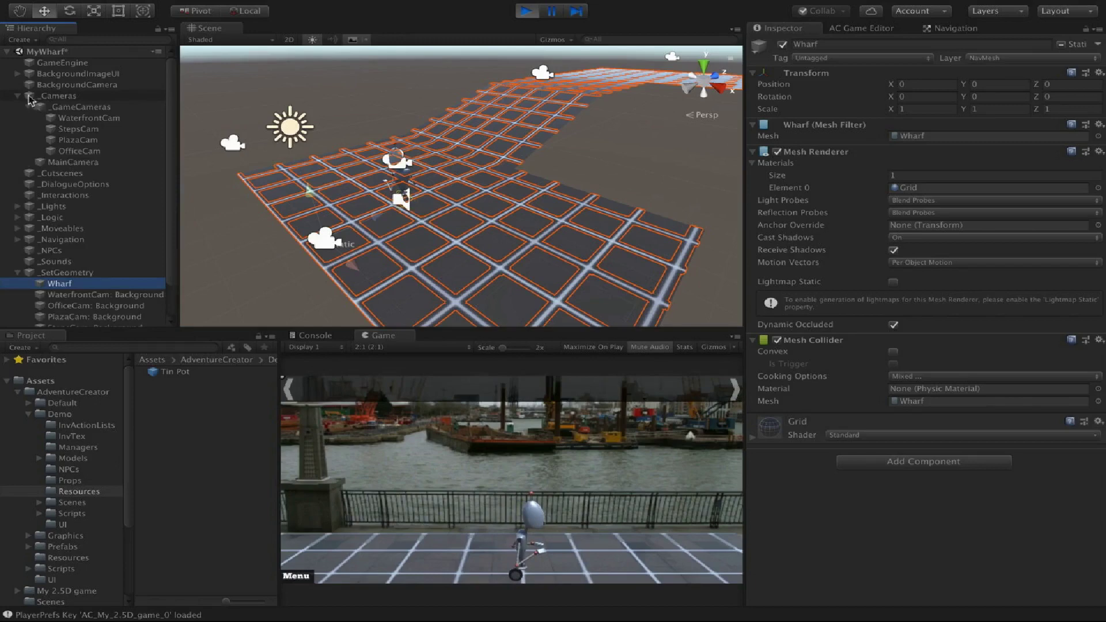
click(95, 110)
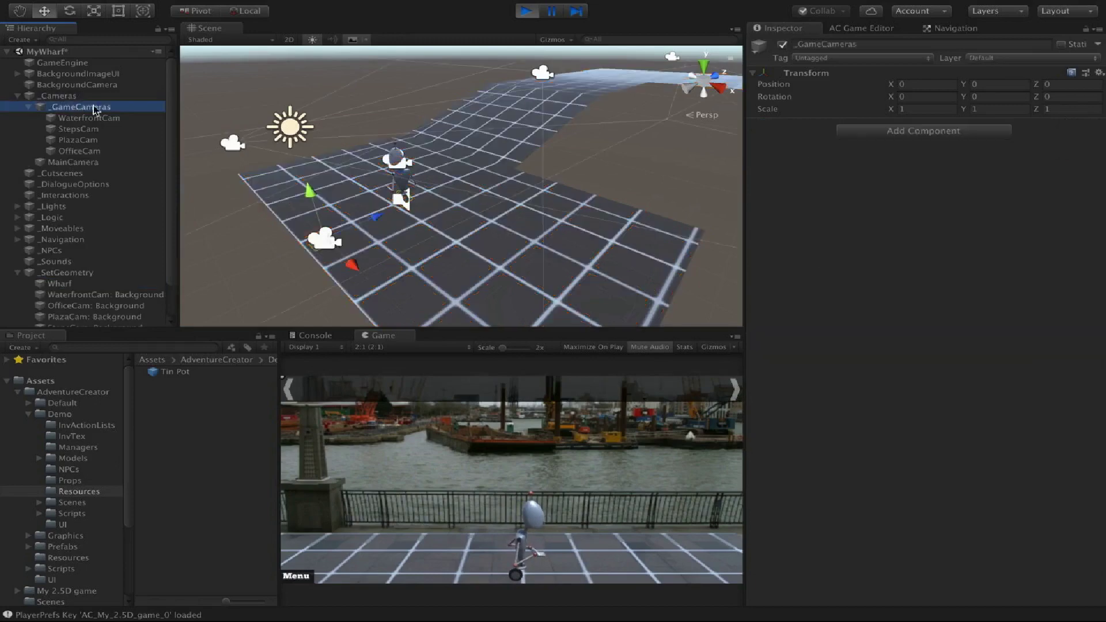
click(87, 130)
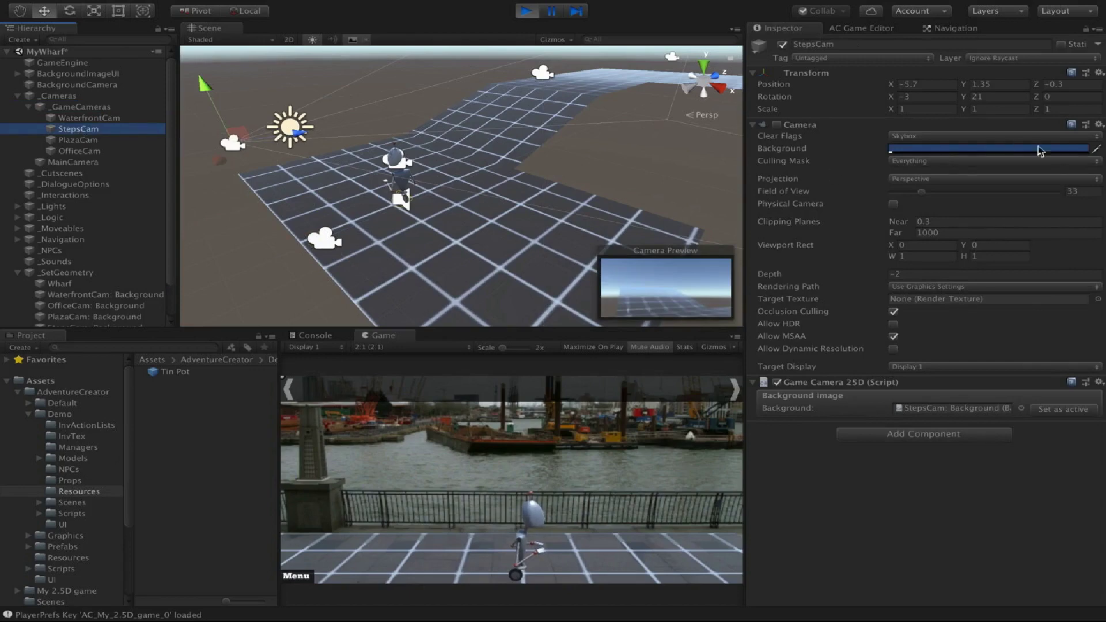
click(1098, 382)
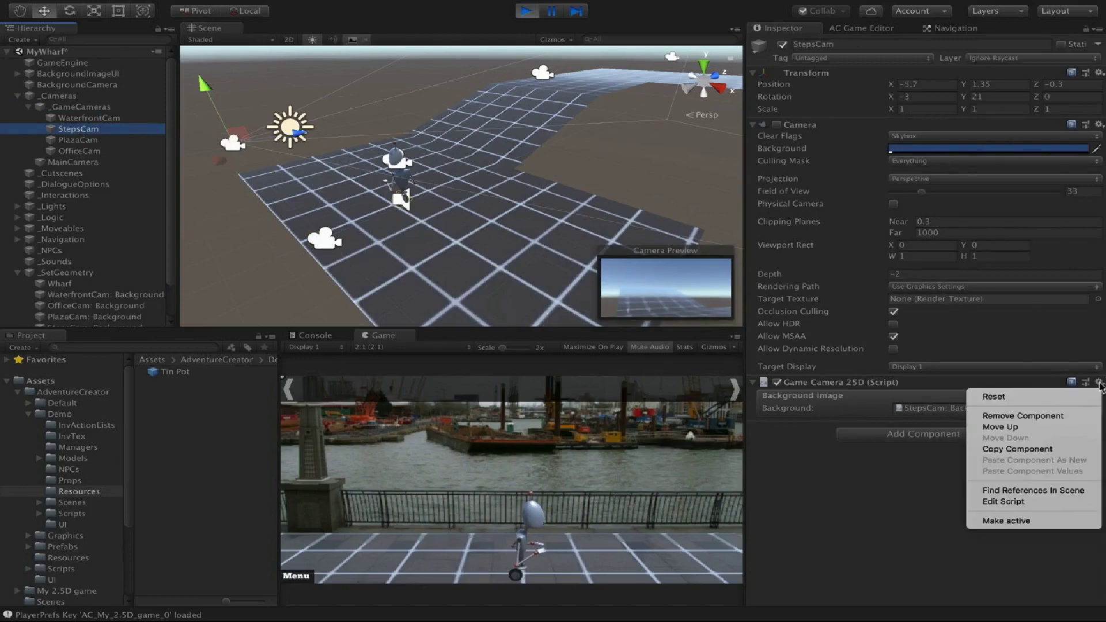
click(1057, 524)
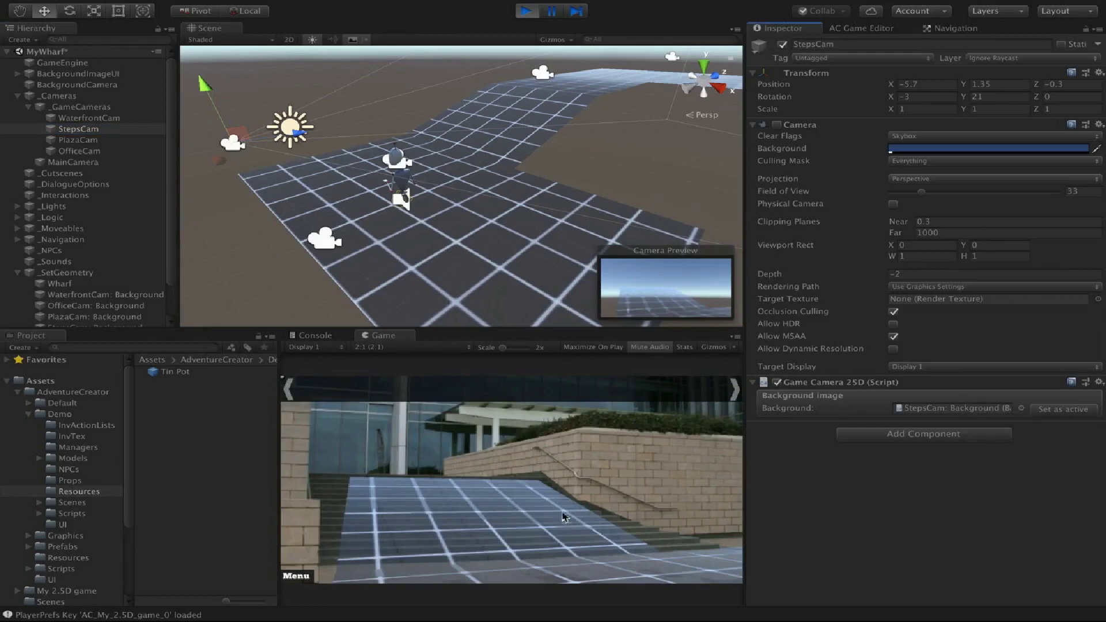
click(582, 578)
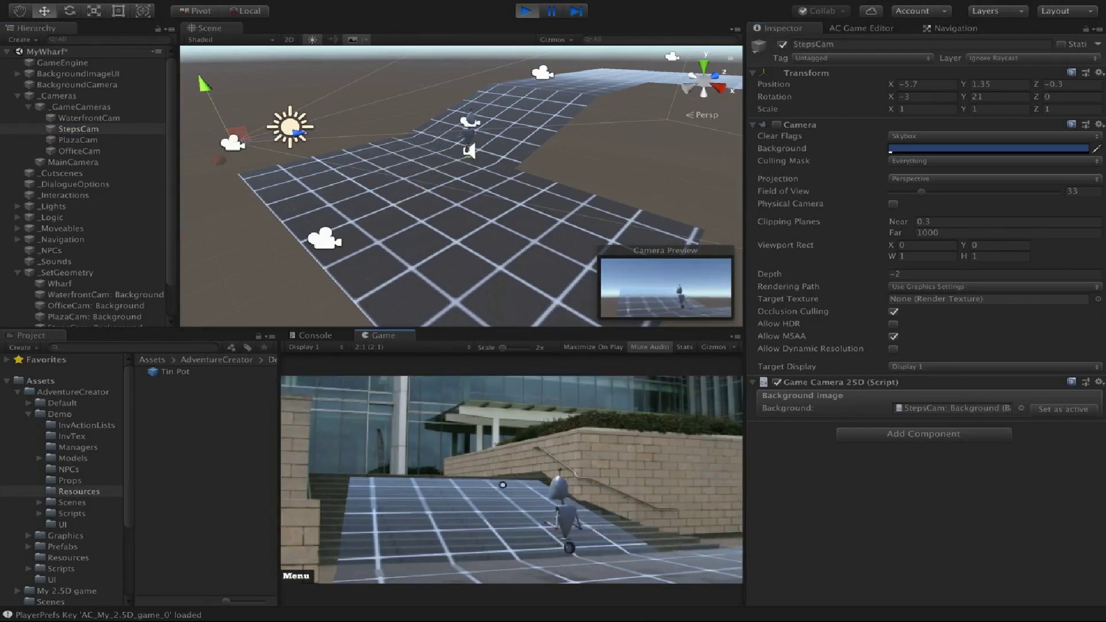
click(474, 465)
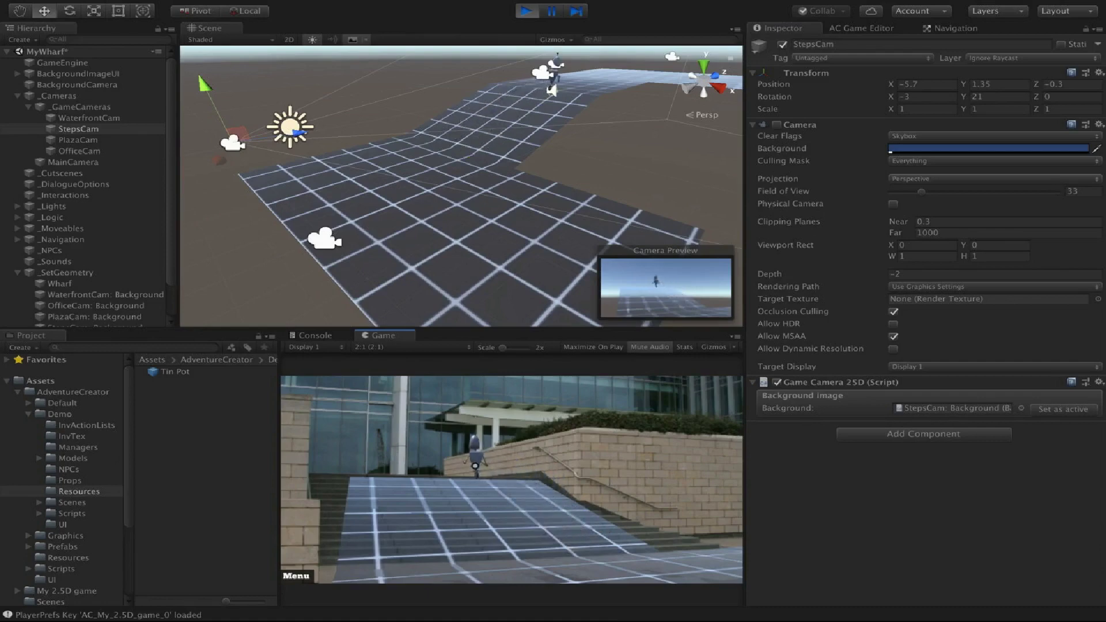
Make PlazaCam the active camera during play and walk Tin Pot across the plaza.
click(130, 140)
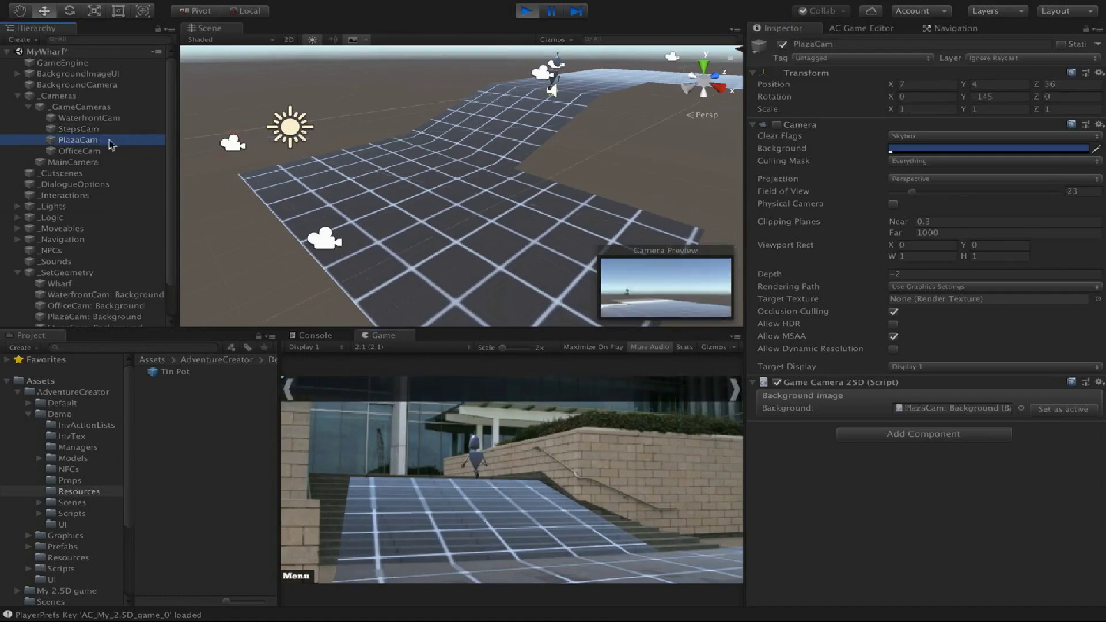
click(1099, 381)
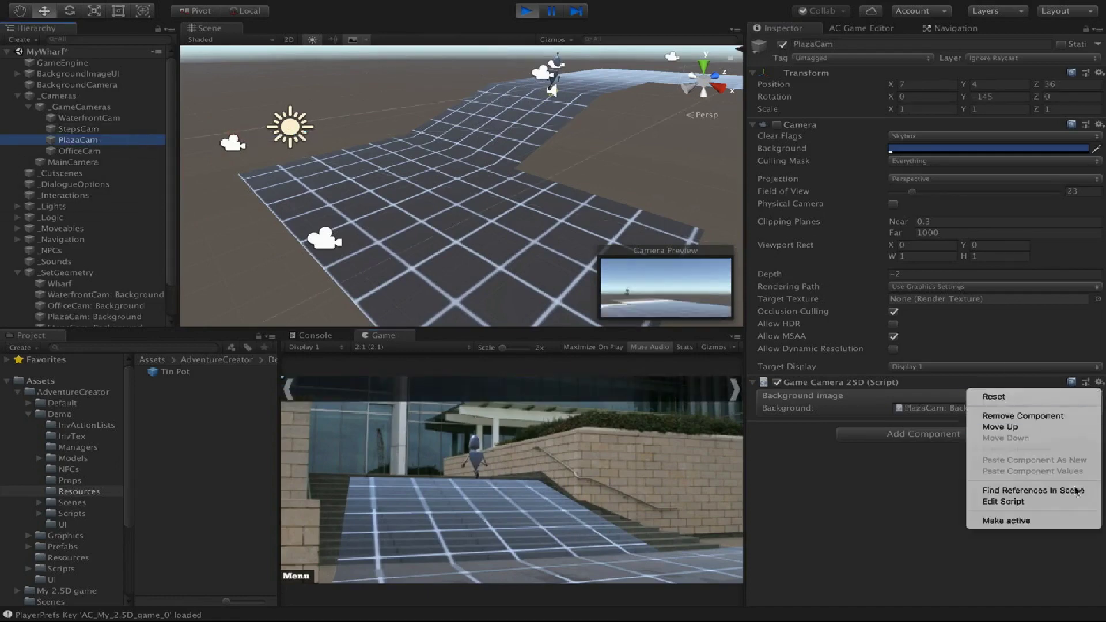
click(1046, 521)
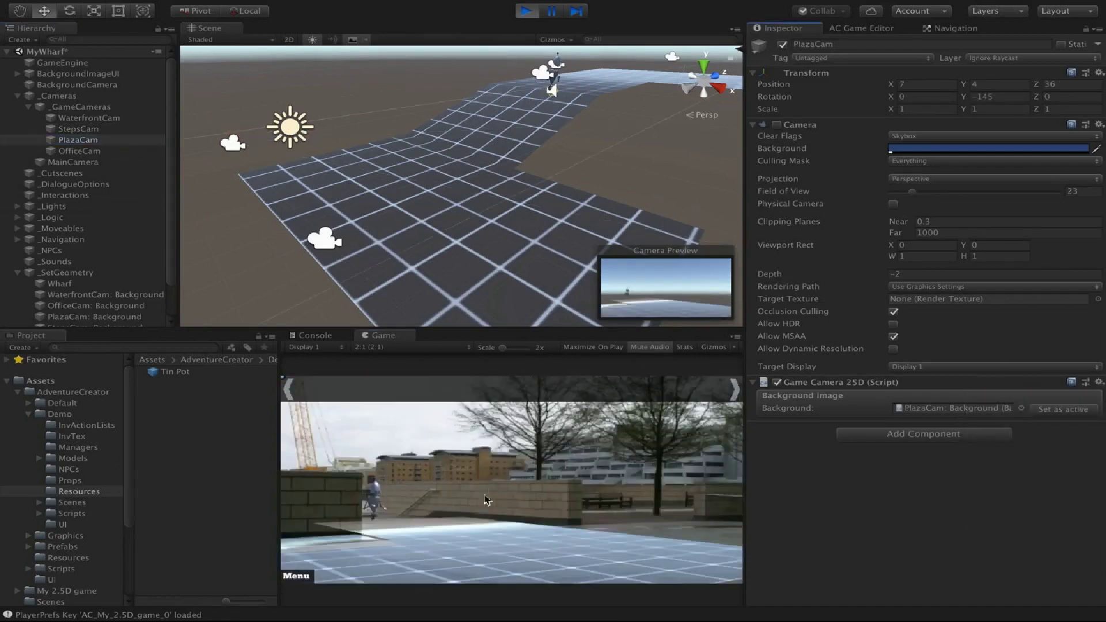
click(501, 523)
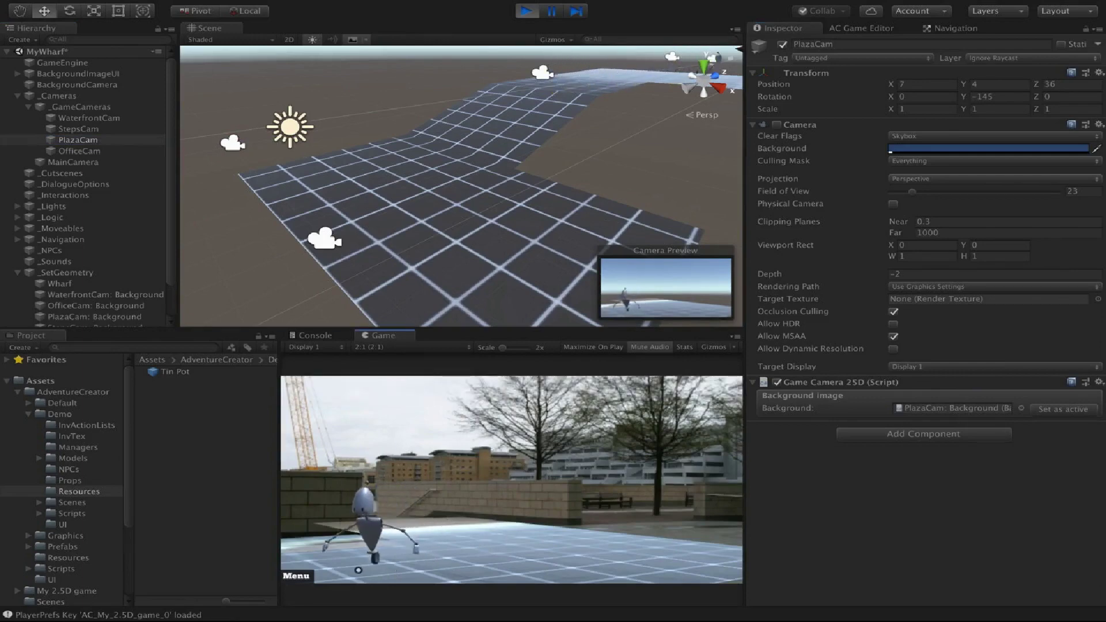
Make OfficeCam the active camera during play, walk Tin Pot around the white pillar, and stop the game.
click(63, 152)
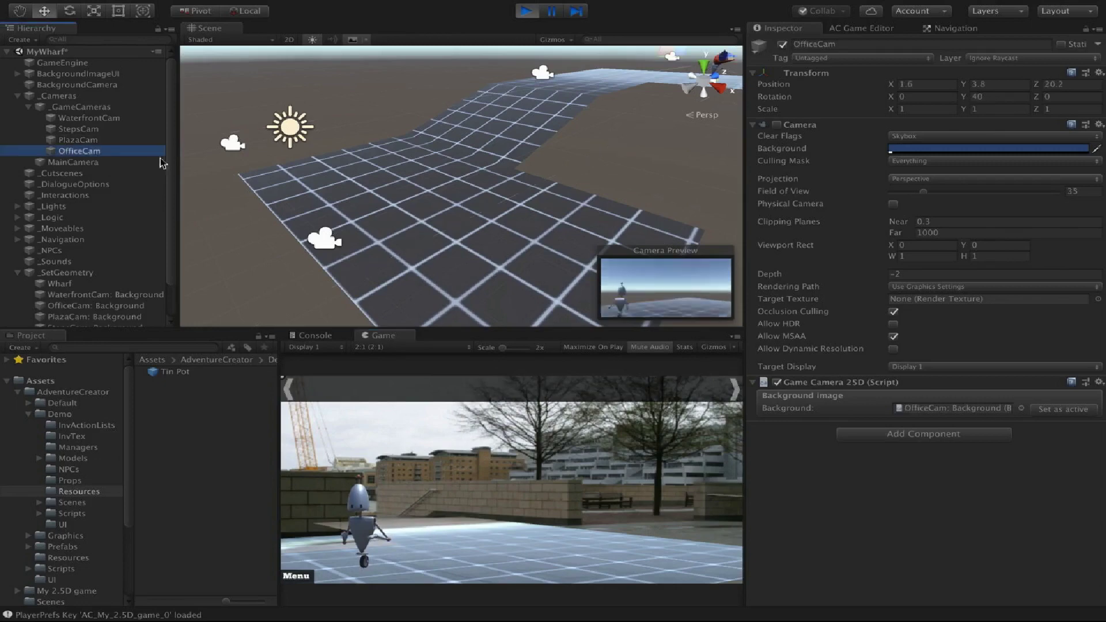
click(1099, 381)
click(1020, 518)
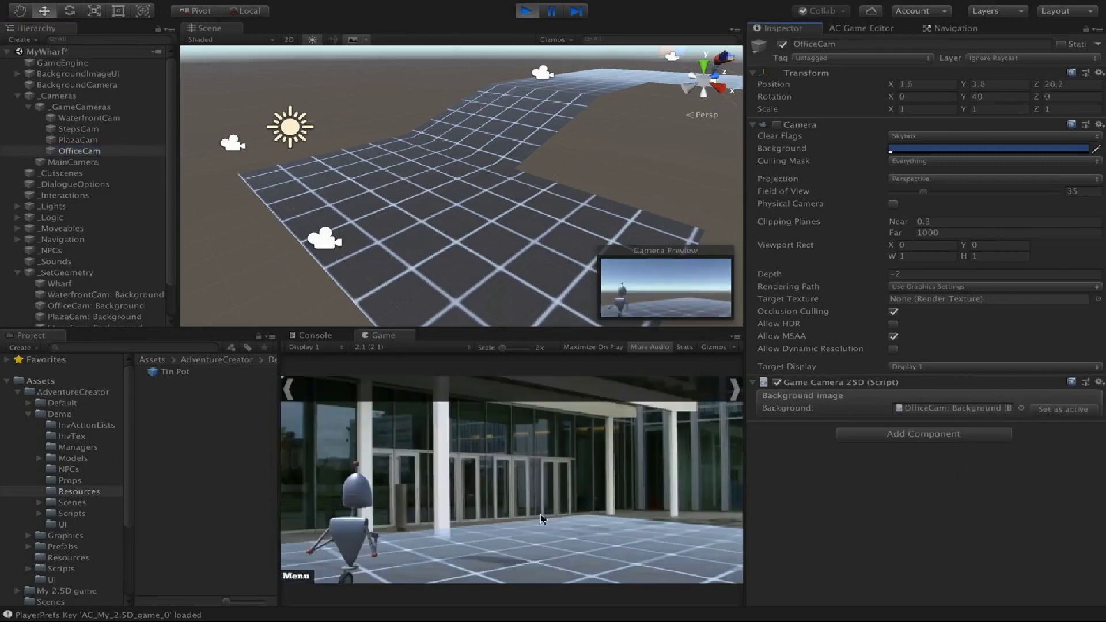
click(469, 540)
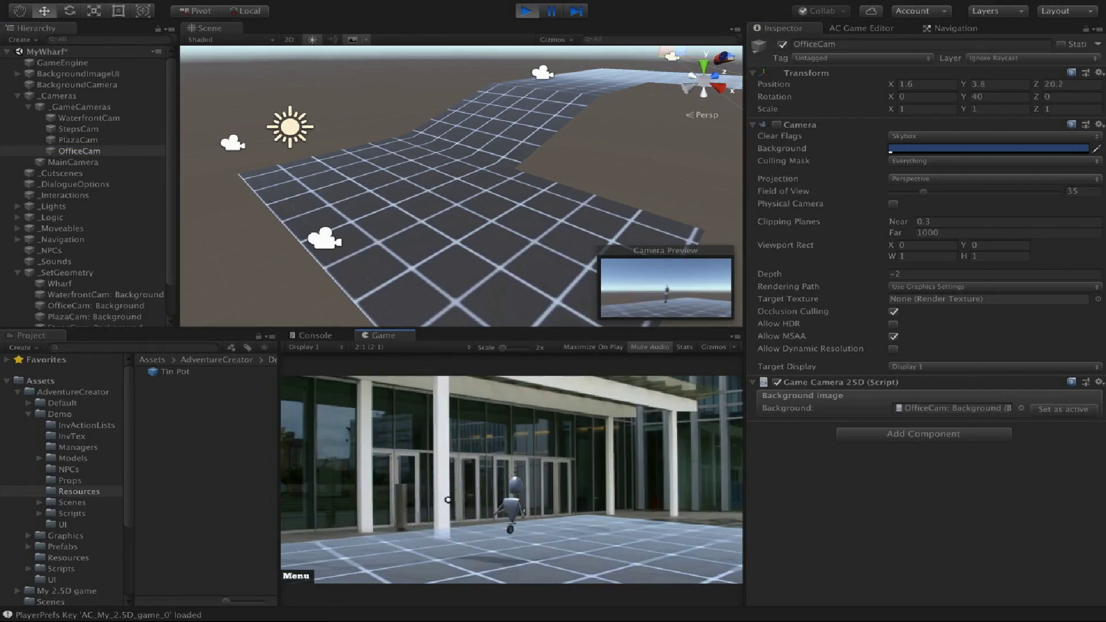
click(434, 527)
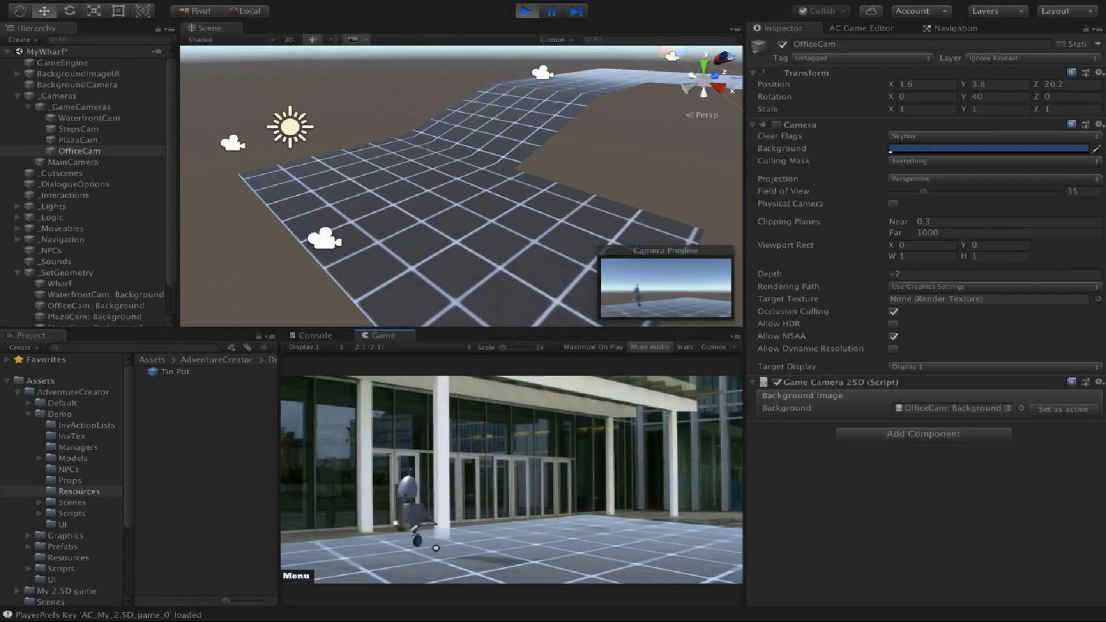
click(471, 530)
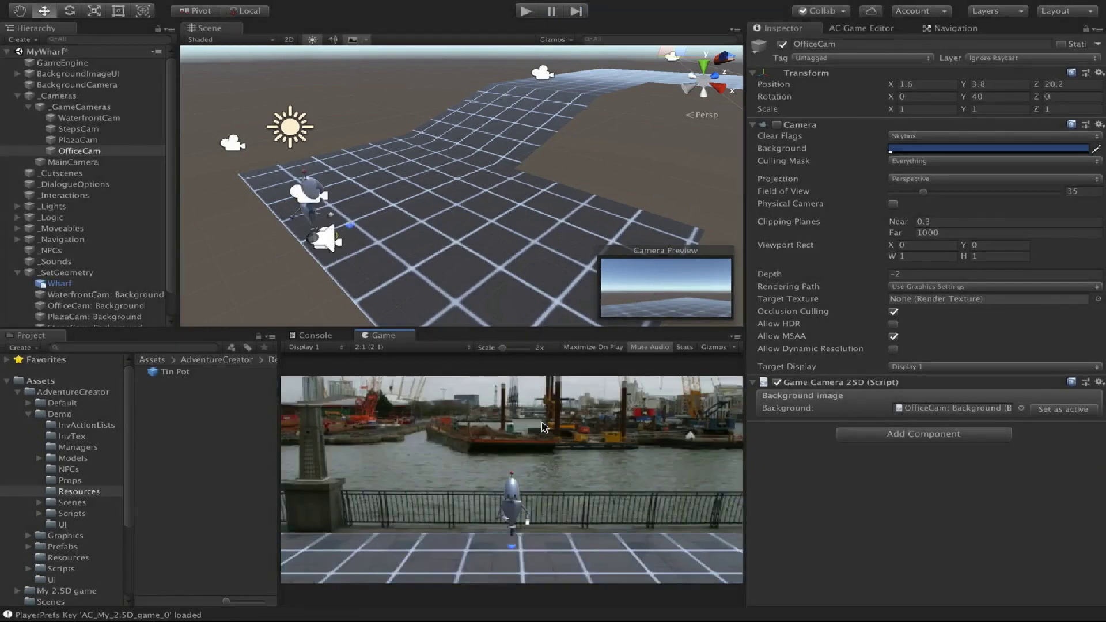
Set OfficeCam's background as active and create a 3D Cube above the office end of the Wharf floor.
click(90, 152)
click(1086, 408)
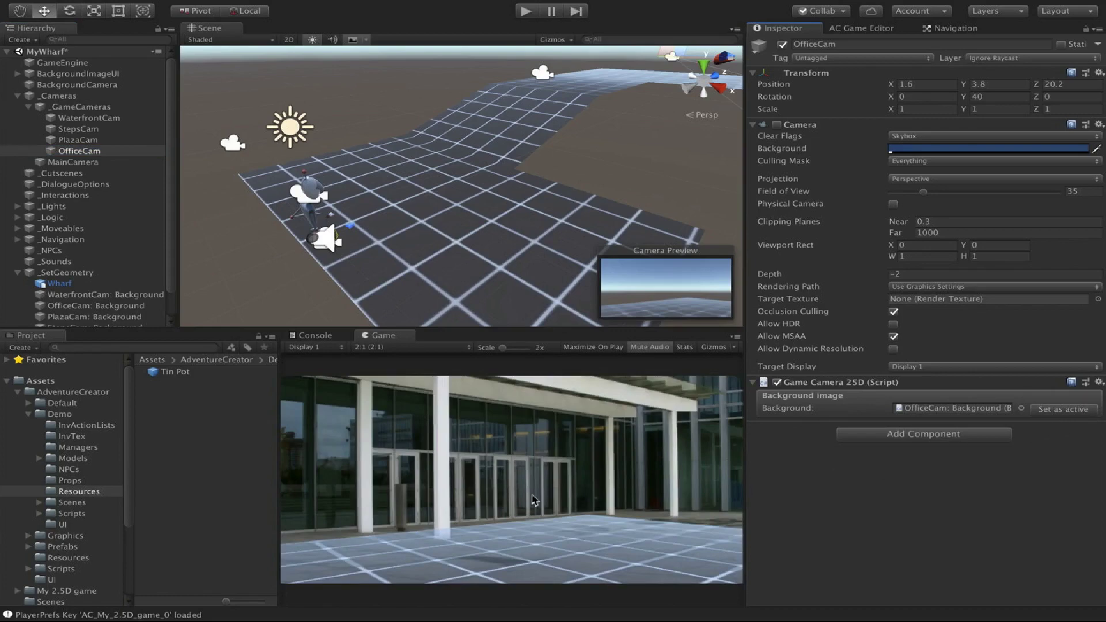
middle_drag(643, 112, 274, 231)
middle_drag(516, 152, 80, 242)
scroll(563, 153, up, 8)
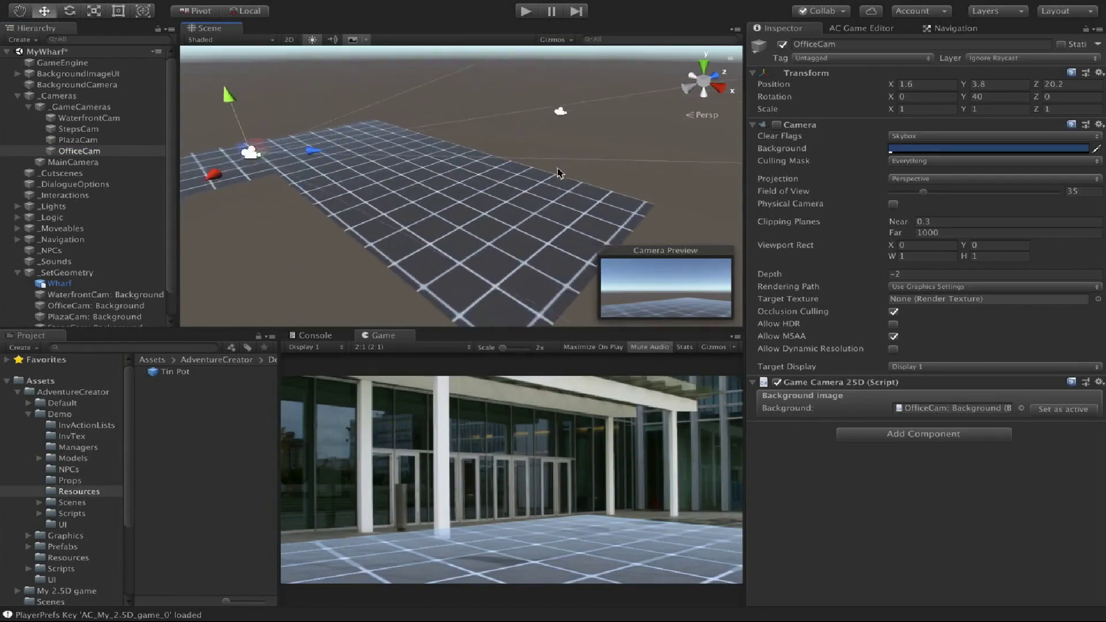
scroll(562, 175, up, 5)
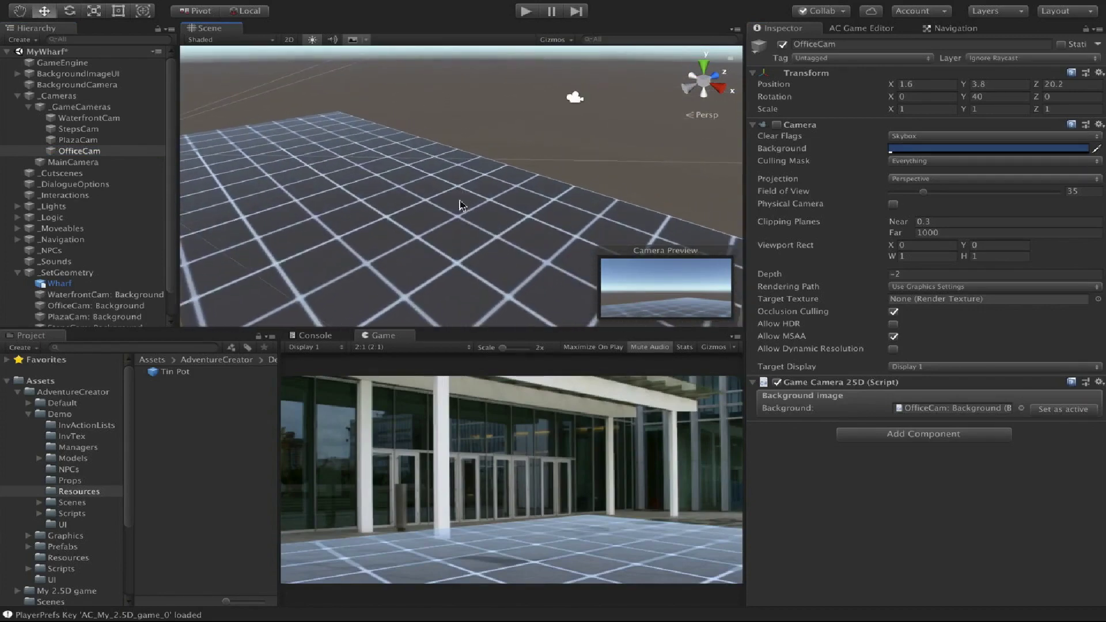
click(36, 40)
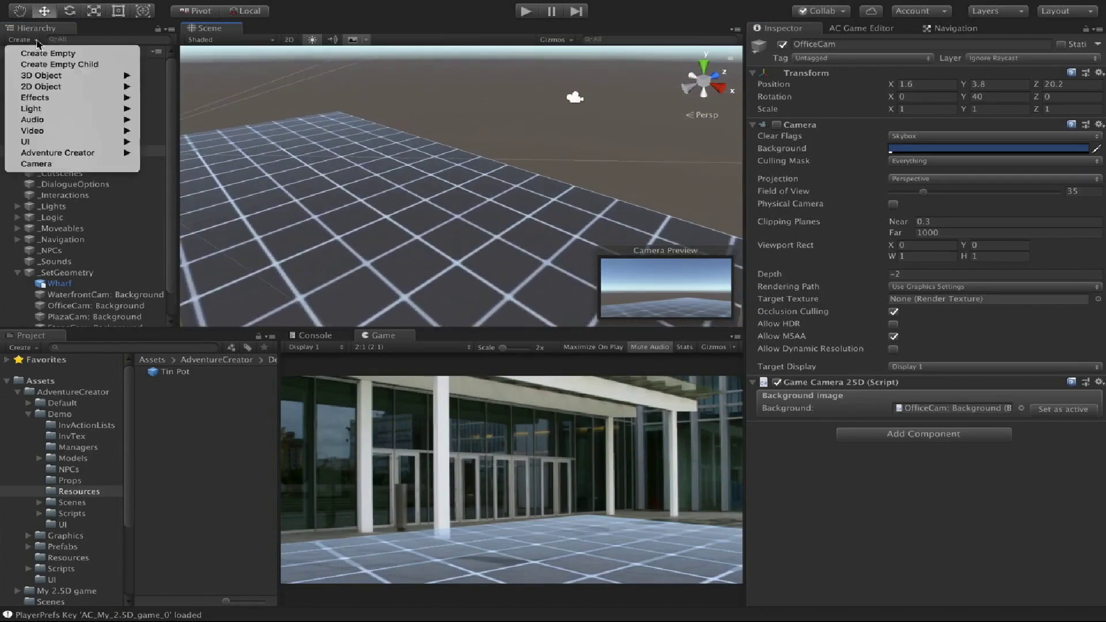
mouse_move(43, 76)
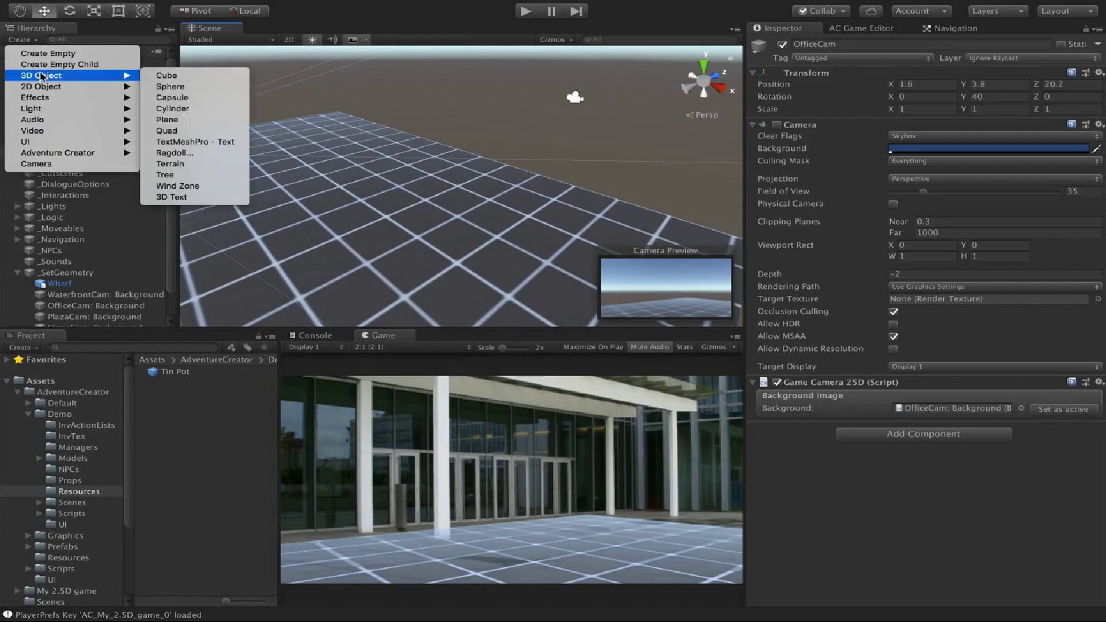
click(167, 75)
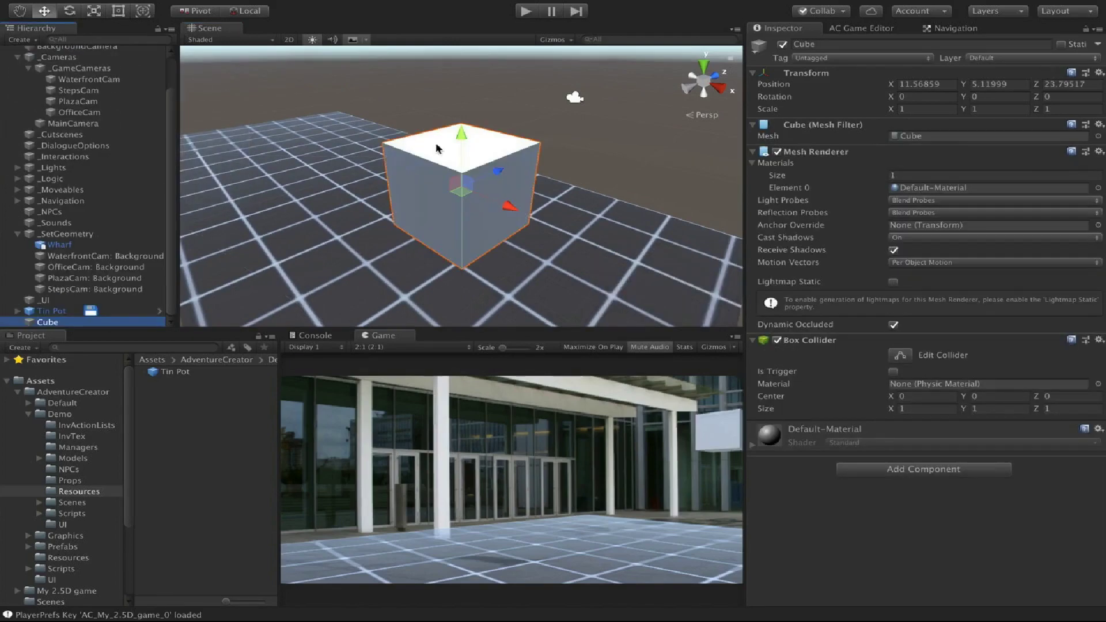
Move the cube down to the base of the front white office pillar, at about X 6.27, Y 2.26, Z 28.73.
drag(461, 134, 465, 281)
middle_drag(472, 319, 465, 286)
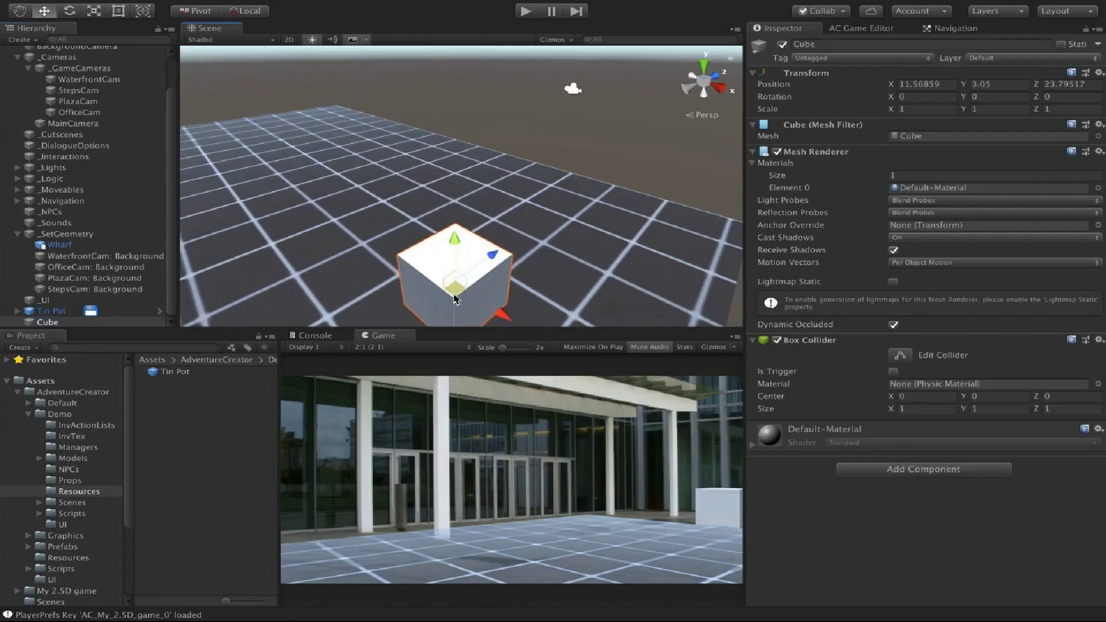
drag(454, 296, 471, 169)
drag(473, 102, 483, 129)
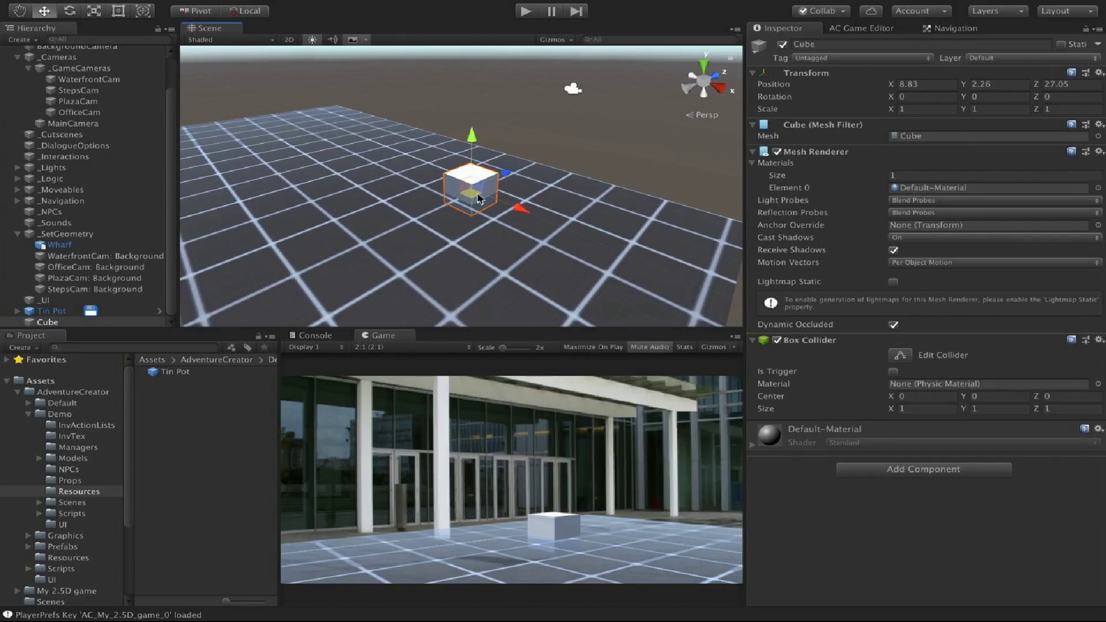
drag(475, 200, 488, 168)
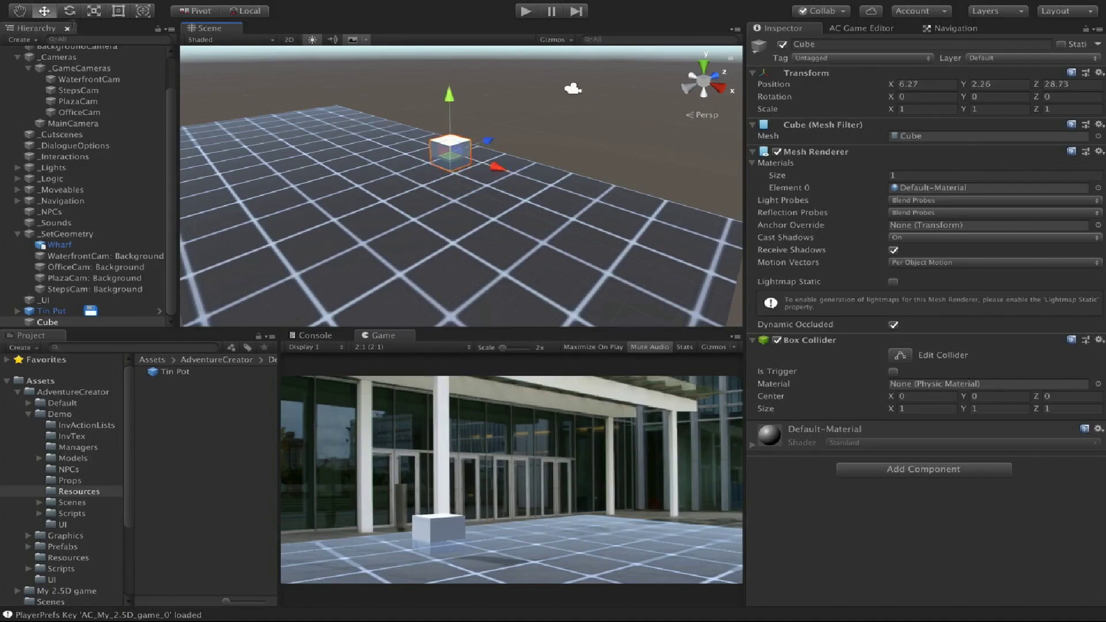
Scale the cube into a pillar of about 0.37 × 6.82 × 0.50 and shift it to X 6.36 to match the white office pillar.
key(r)
drag(449, 94, 450, 13)
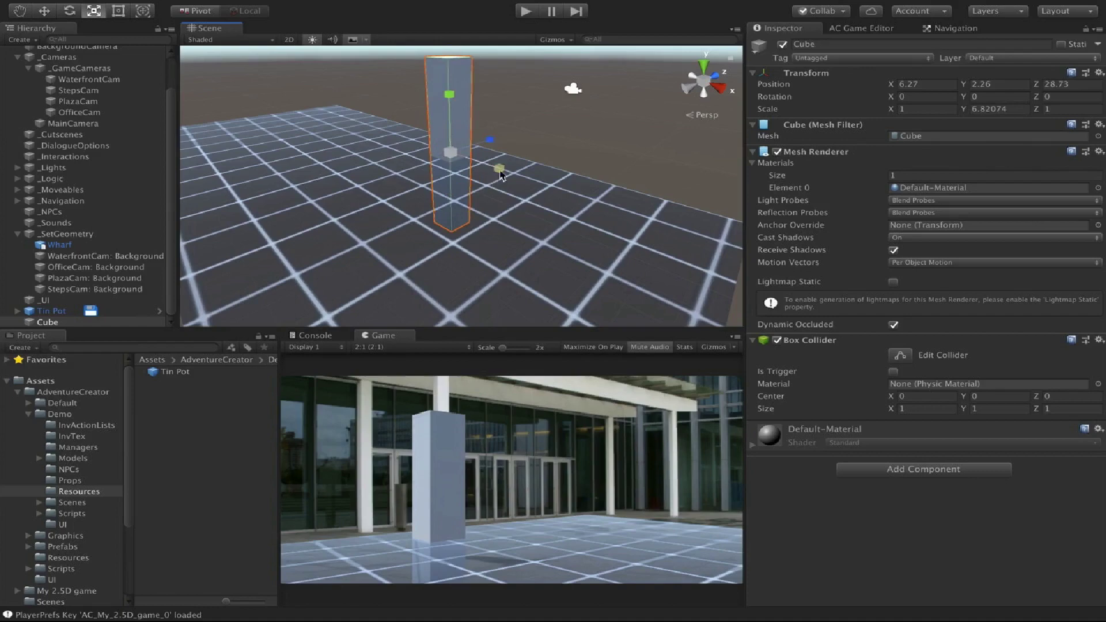
mouse_move(501, 174)
mouse_down()
mouse_move(467, 167)
mouse_move(485, 151)
mouse_move(459, 153)
mouse_move(498, 169)
mouse_up()
key(w)
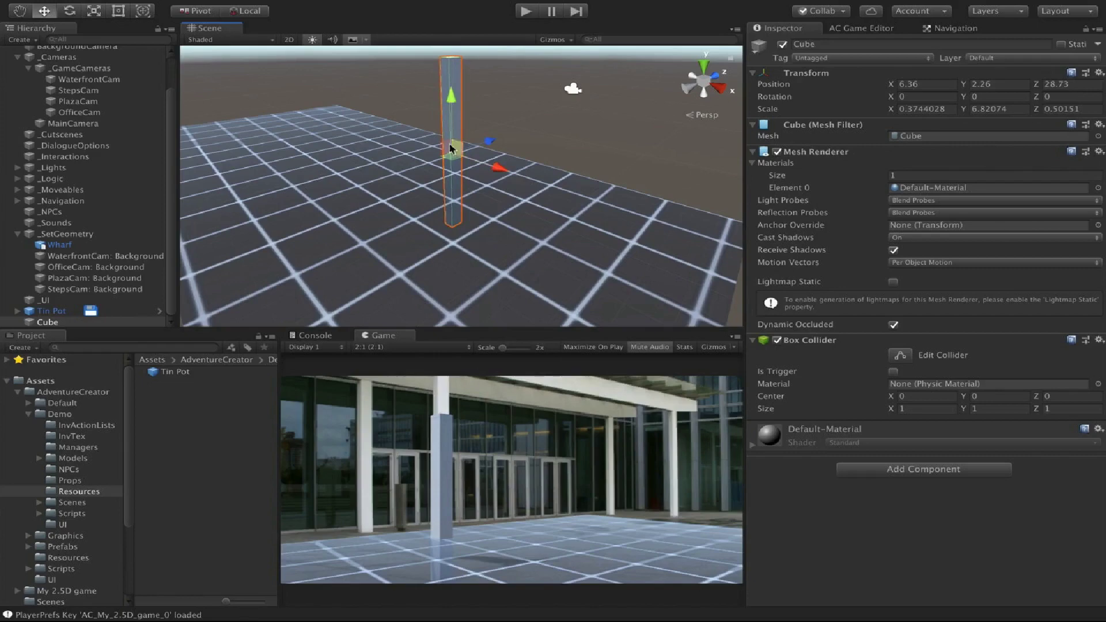
middle_drag(452, 145, 447, 164)
Mark the pillar cube as Navigation Static and bake the scene's NavMesh.
click(1098, 45)
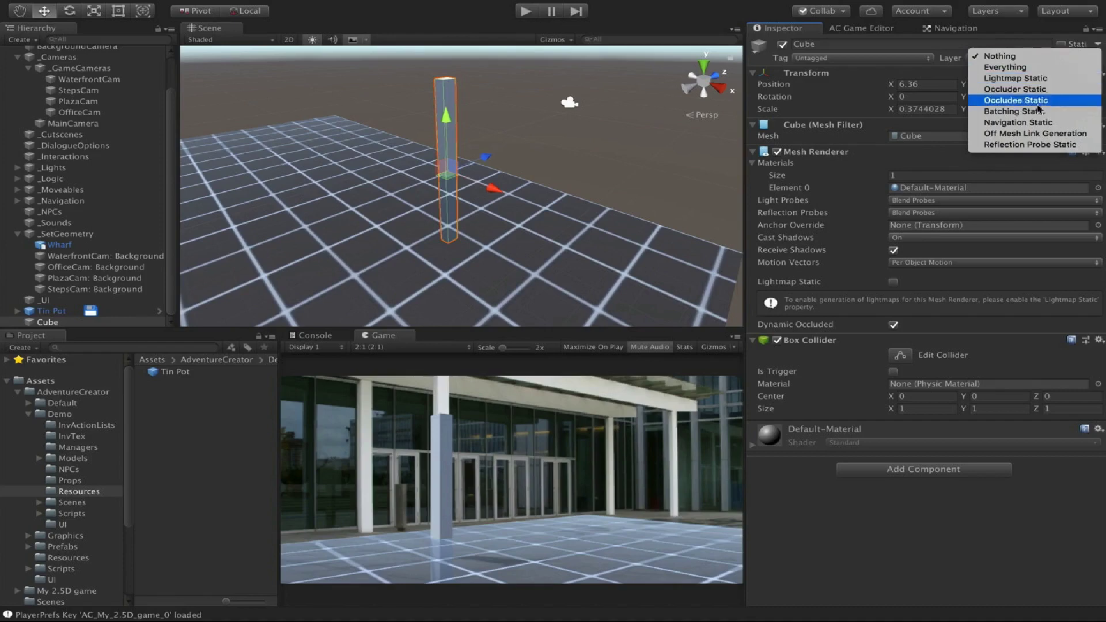
click(1036, 124)
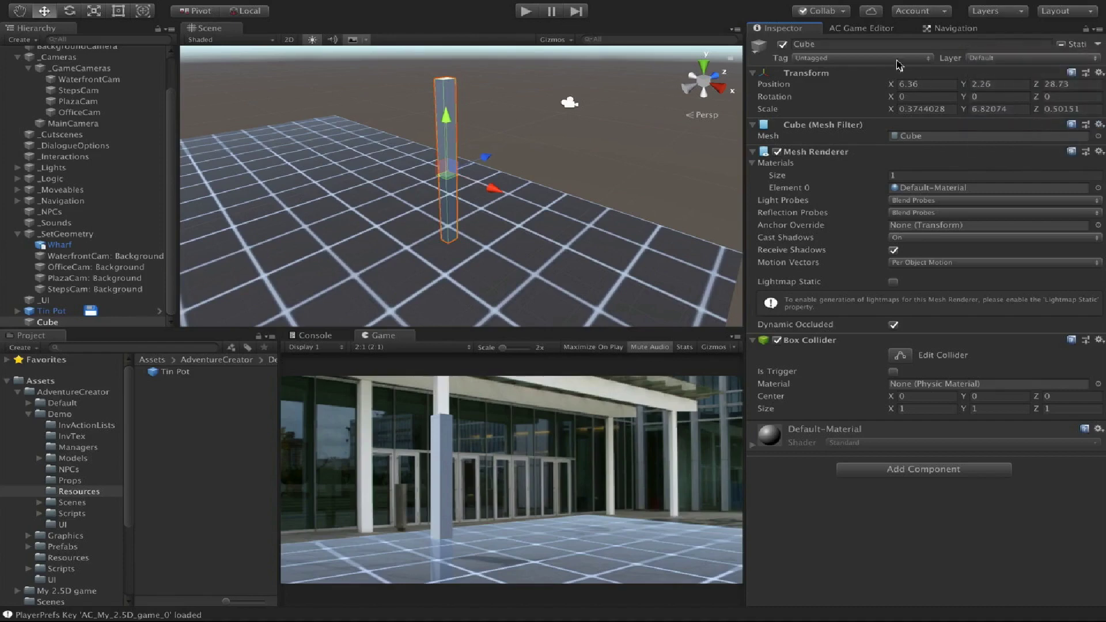
click(947, 28)
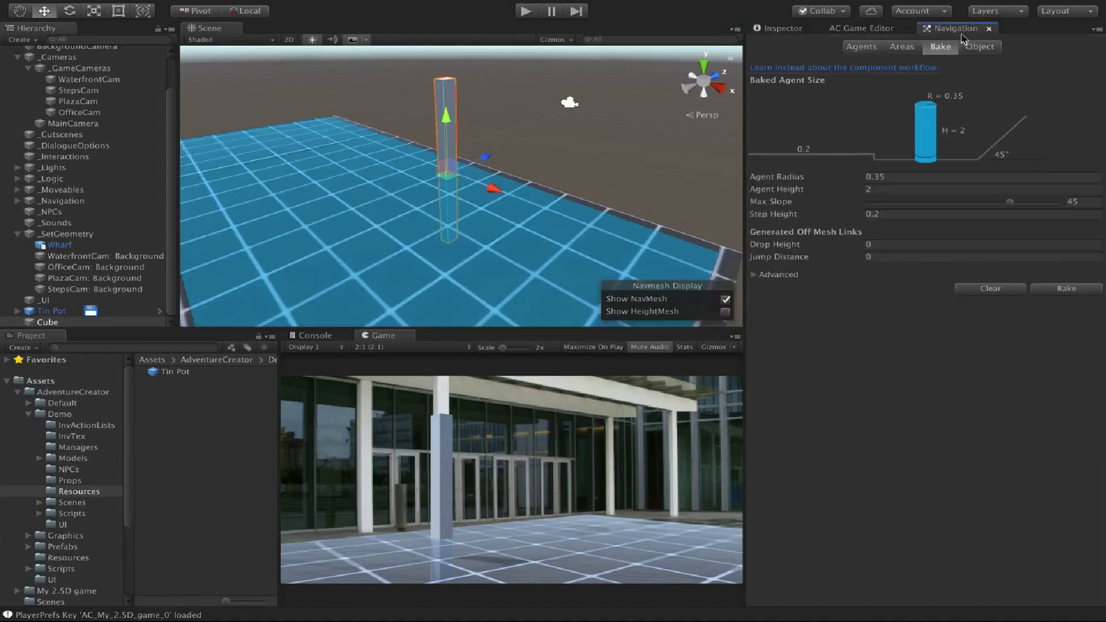
click(1063, 289)
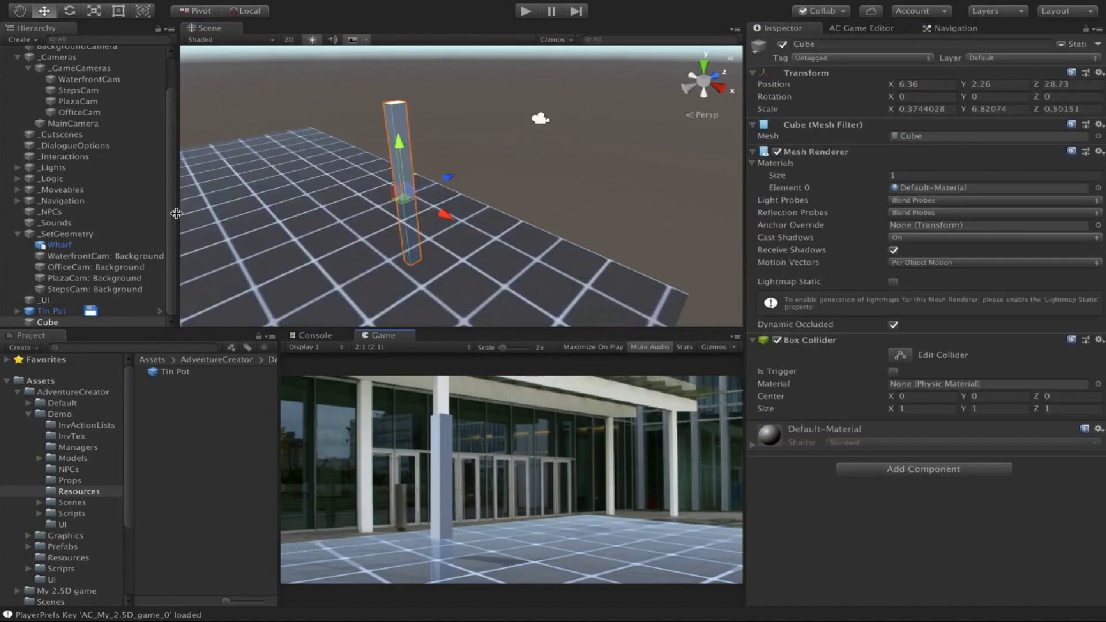
Parent the pillar cube under _SetGeometry and disable its Mesh Renderer.
drag(48, 321, 70, 257)
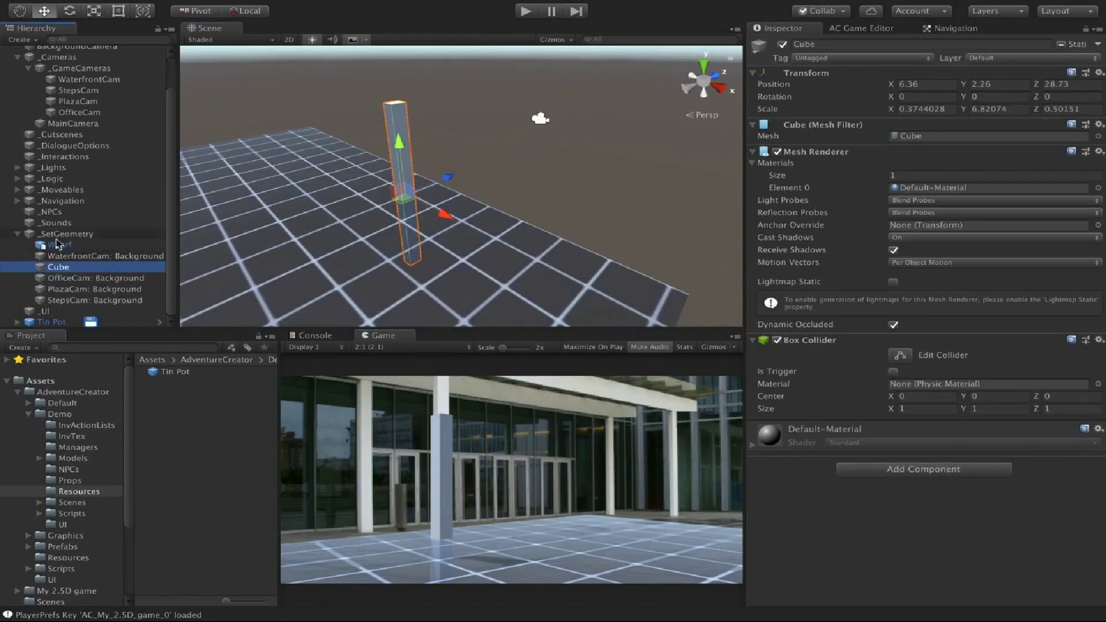
click(777, 152)
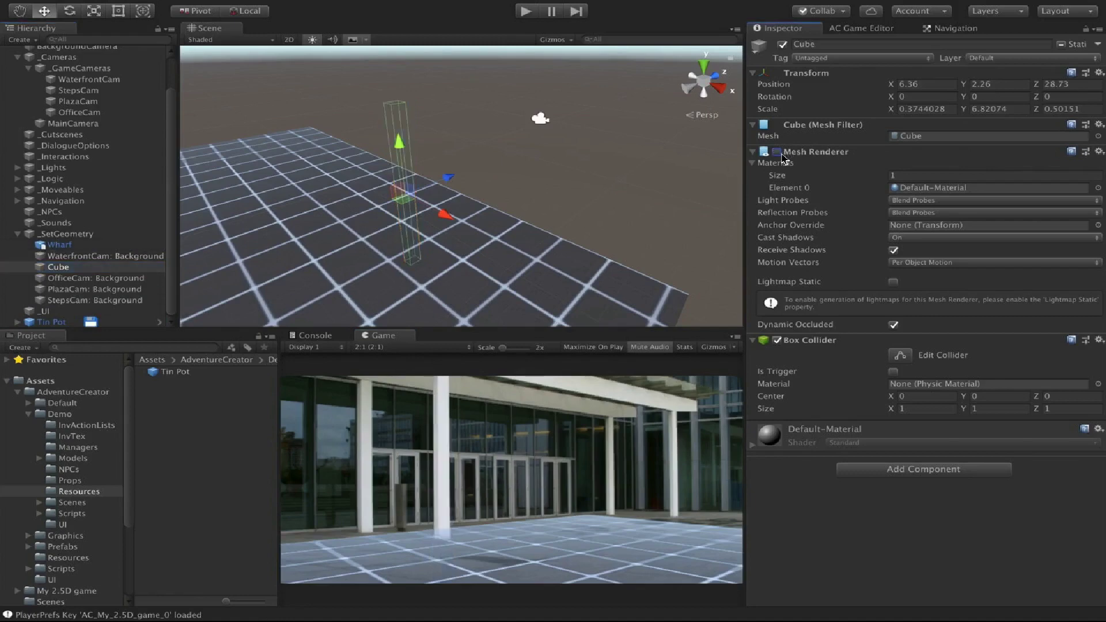
click(563, 83)
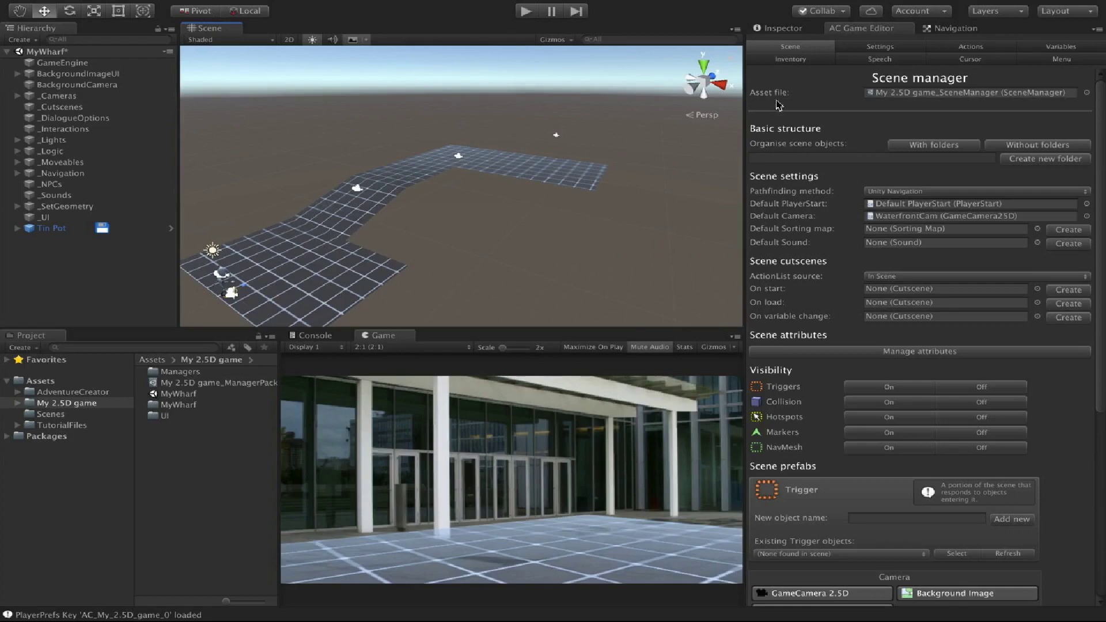
Add a Trigger scene prefab to MyWharf and select it.
scroll(852, 224, down, 5)
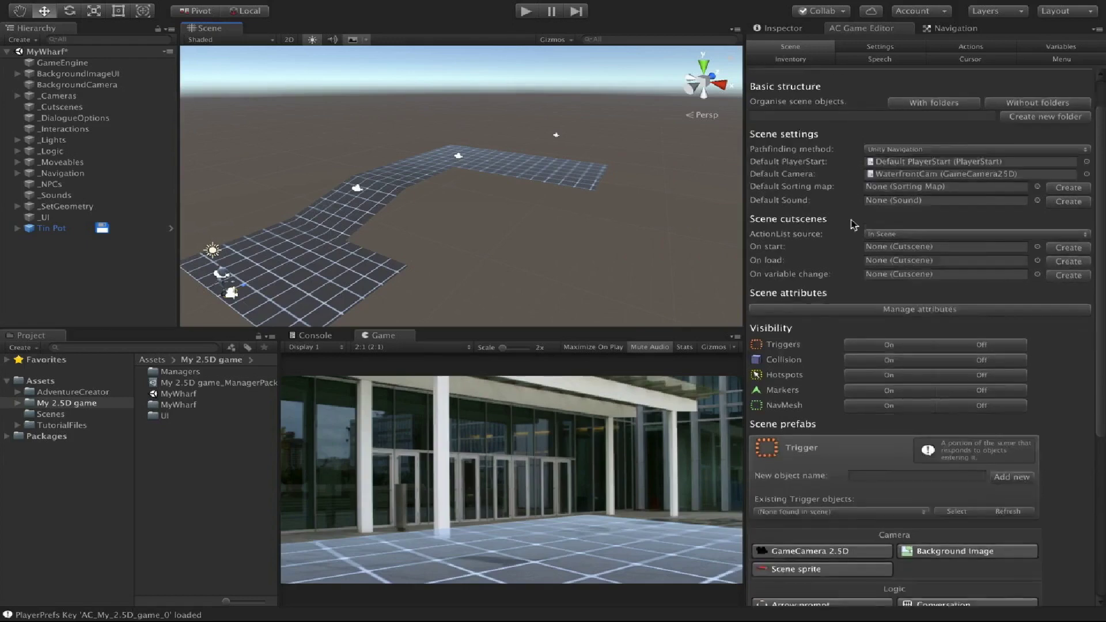
scroll(853, 224, down, 3)
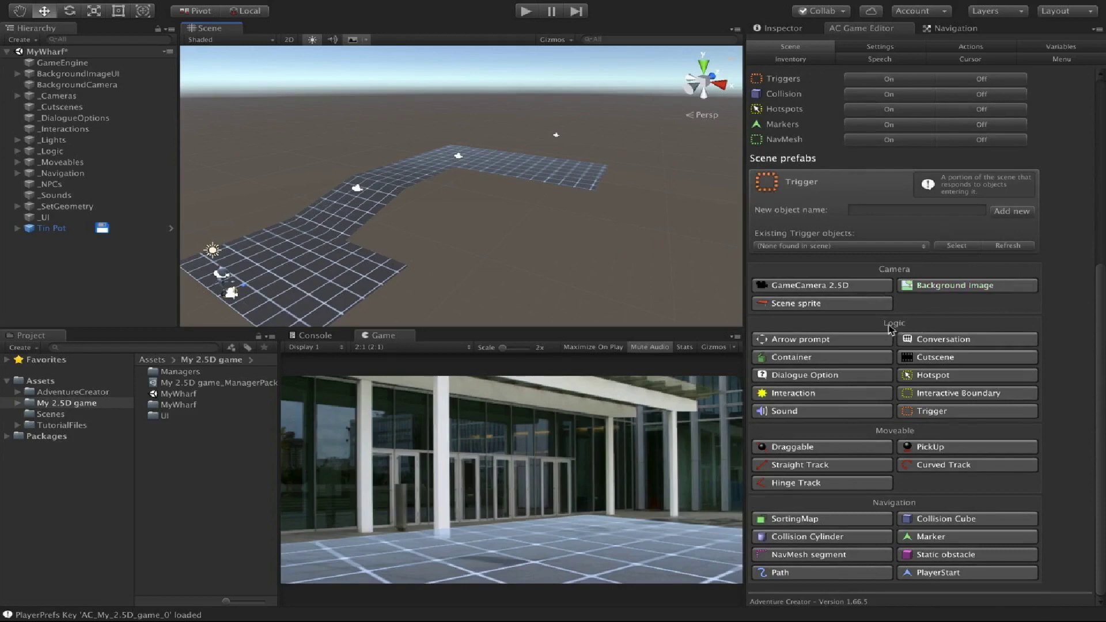
click(940, 414)
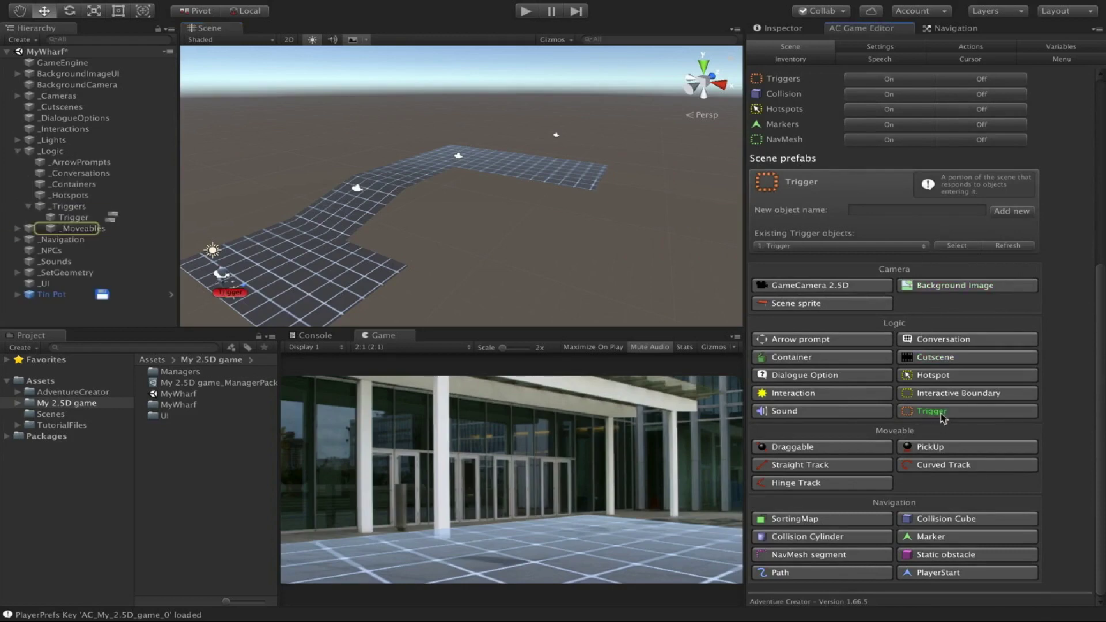
click(64, 218)
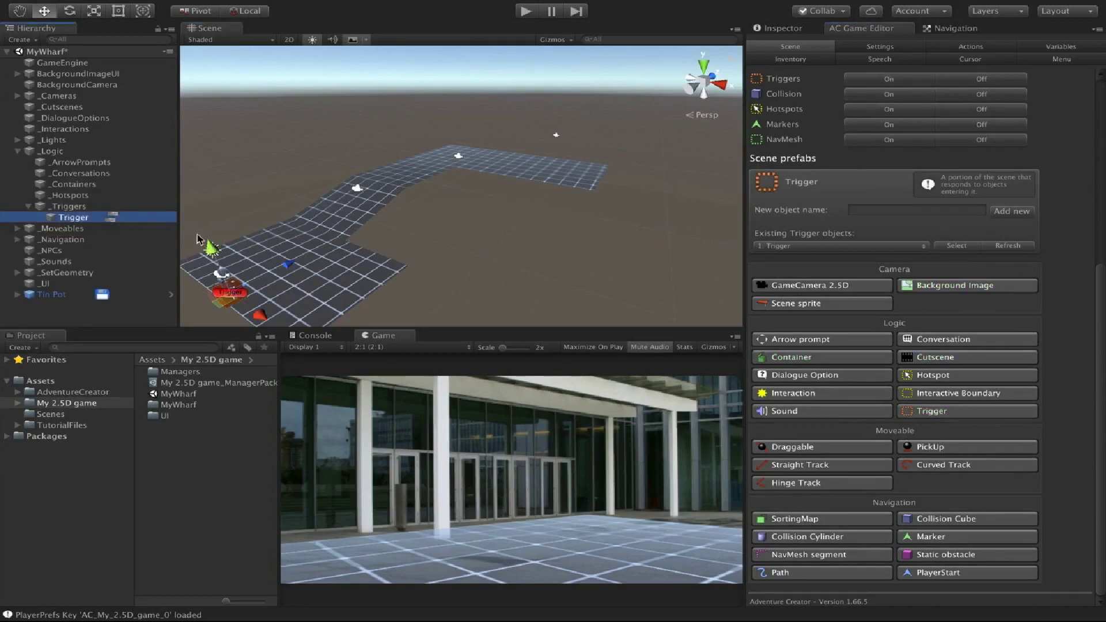
Move the trigger from the waterfront end onto the sloped steps of the Wharf floor, at about X -2.94, Z 9.63.
middle_drag(295, 261, 394, 206)
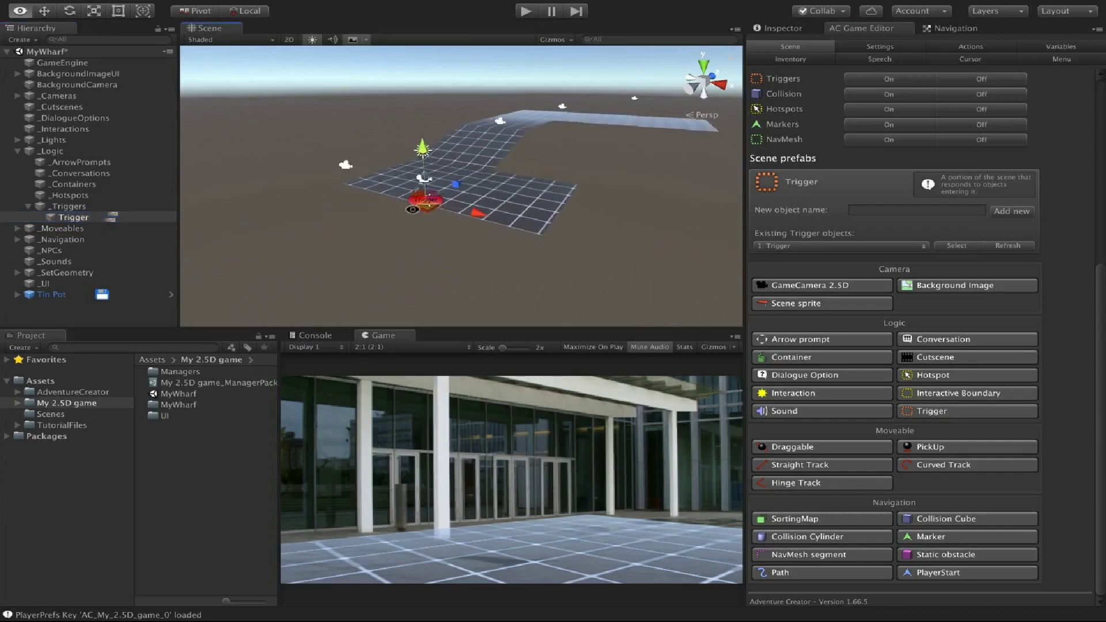
alt+drag(397, 208, 420, 225)
scroll(419, 224, up, 3)
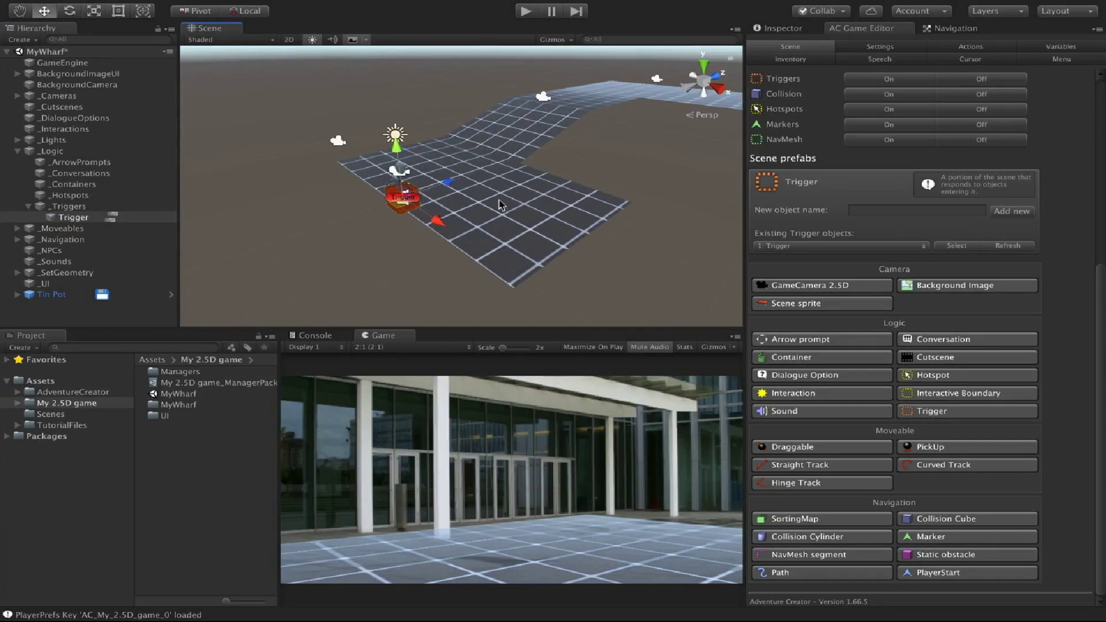
alt+drag(499, 201, 427, 239)
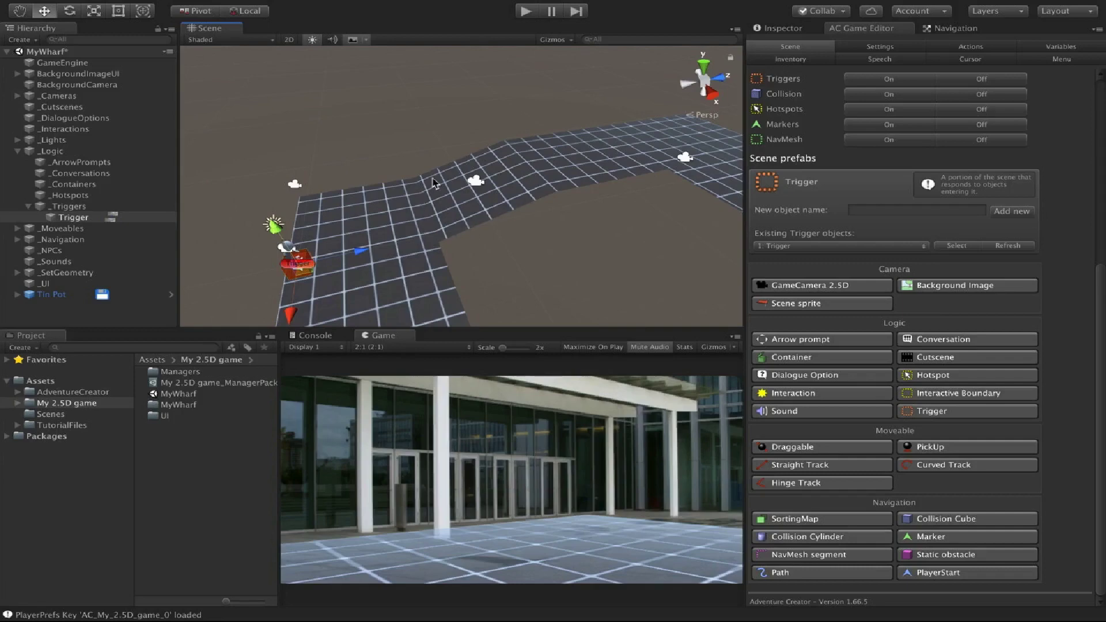
drag(308, 266, 463, 190)
Scale the trigger into a box spanning the steps, about 9.4 × 3.63 × 11.04.
key(r)
drag(520, 164, 1062, 174)
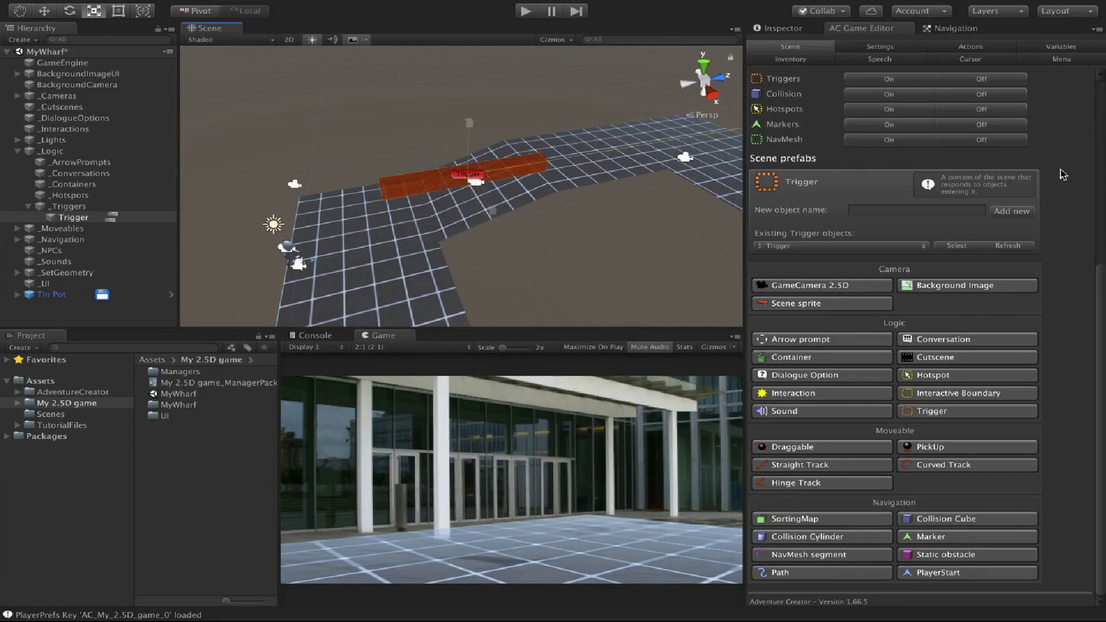
drag(523, 165, 529, 165)
drag(492, 212, 529, 282)
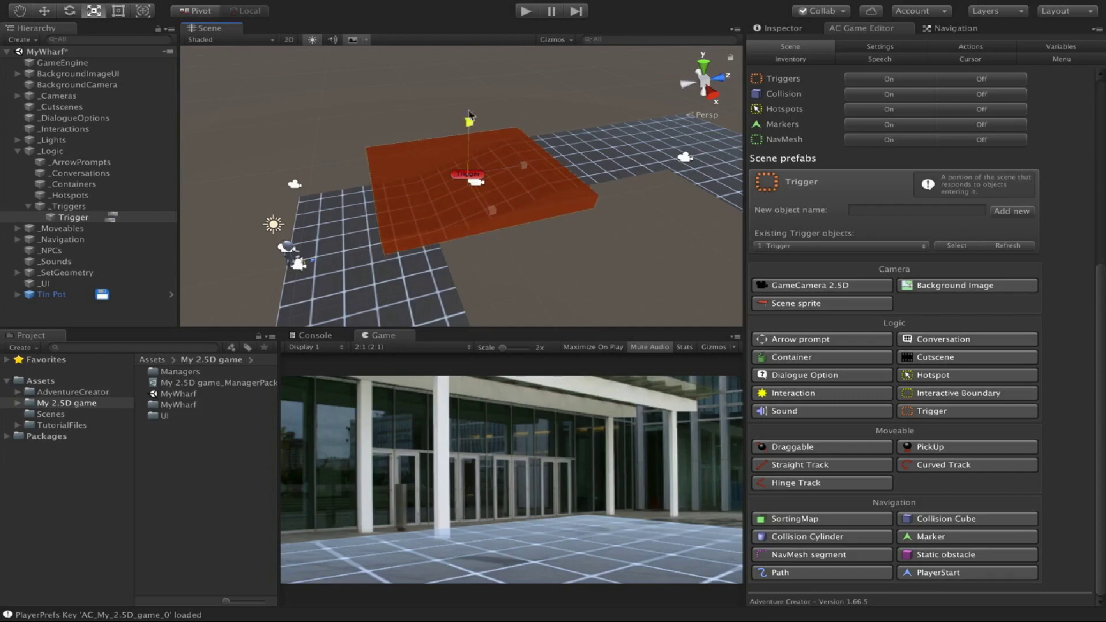
drag(469, 117, 446, 27)
mouse_move(483, 156)
alt+mouse_down()
mouse_move(452, 92)
mouse_move(478, 138)
alt+mouse_up()
click(765, 31)
key(w)
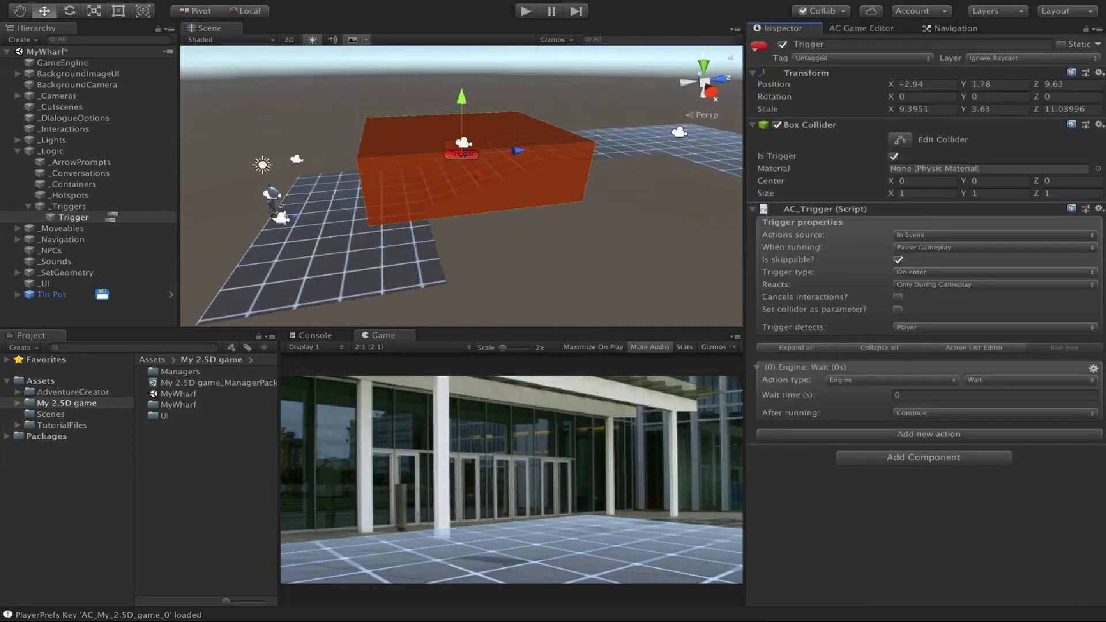
Rename the trigger EnterSteps and set its actions to Run In Background.
click(930, 43)
text(Enter)
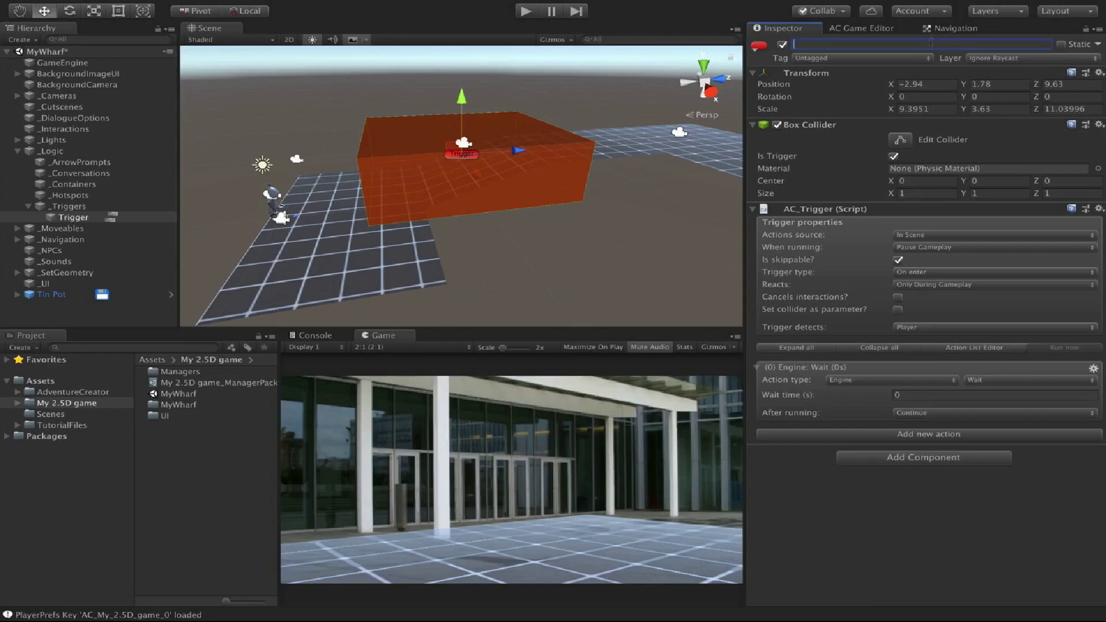
text(Steps)
key(Return)
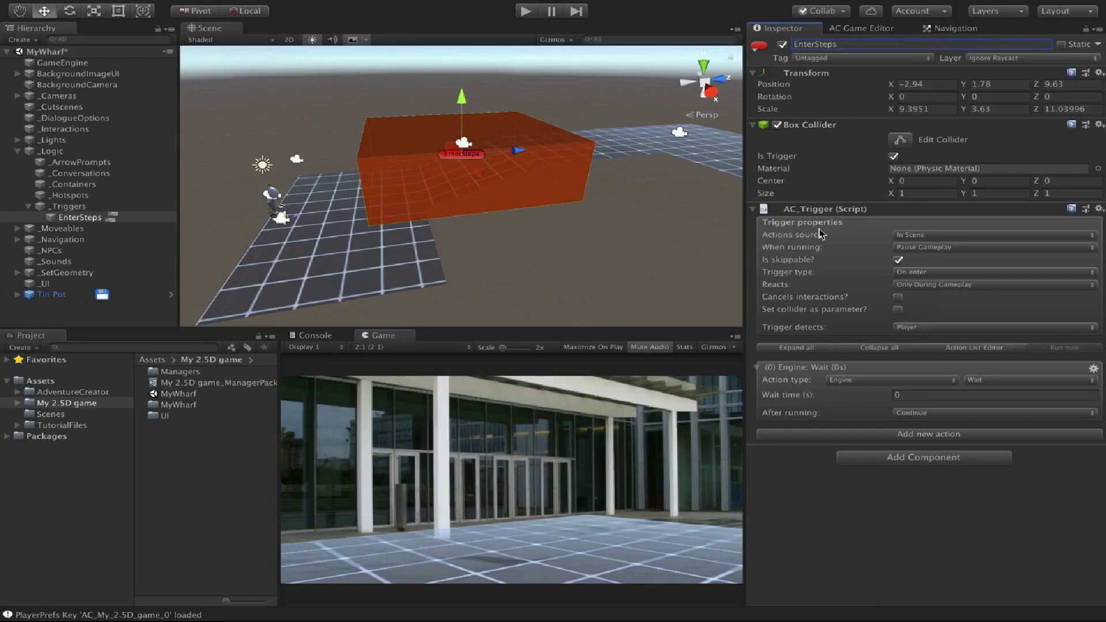
click(937, 249)
click(936, 260)
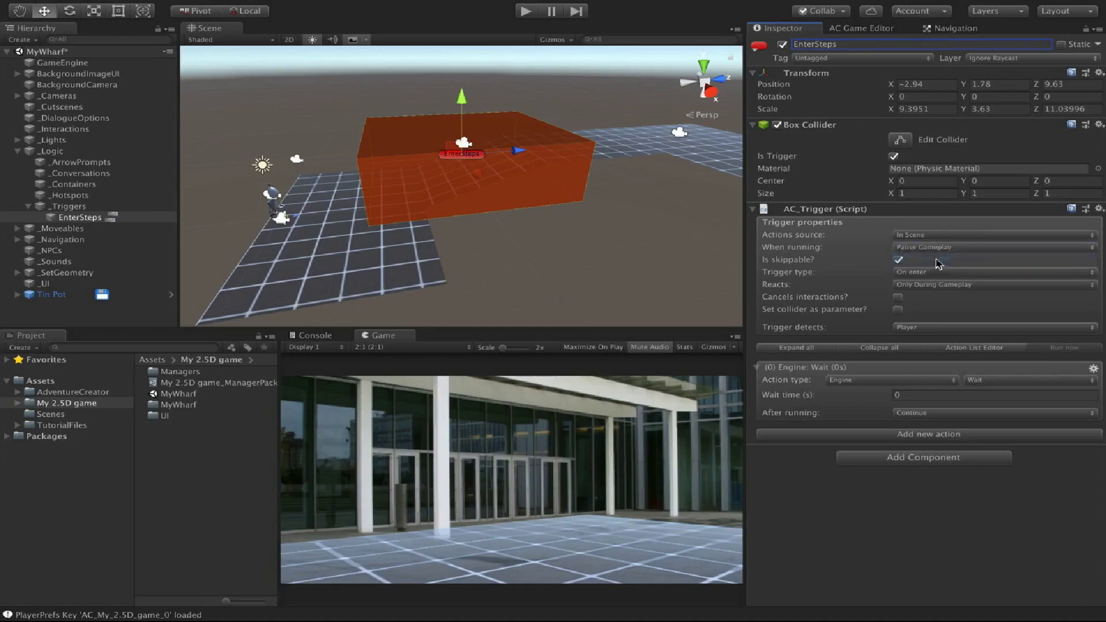
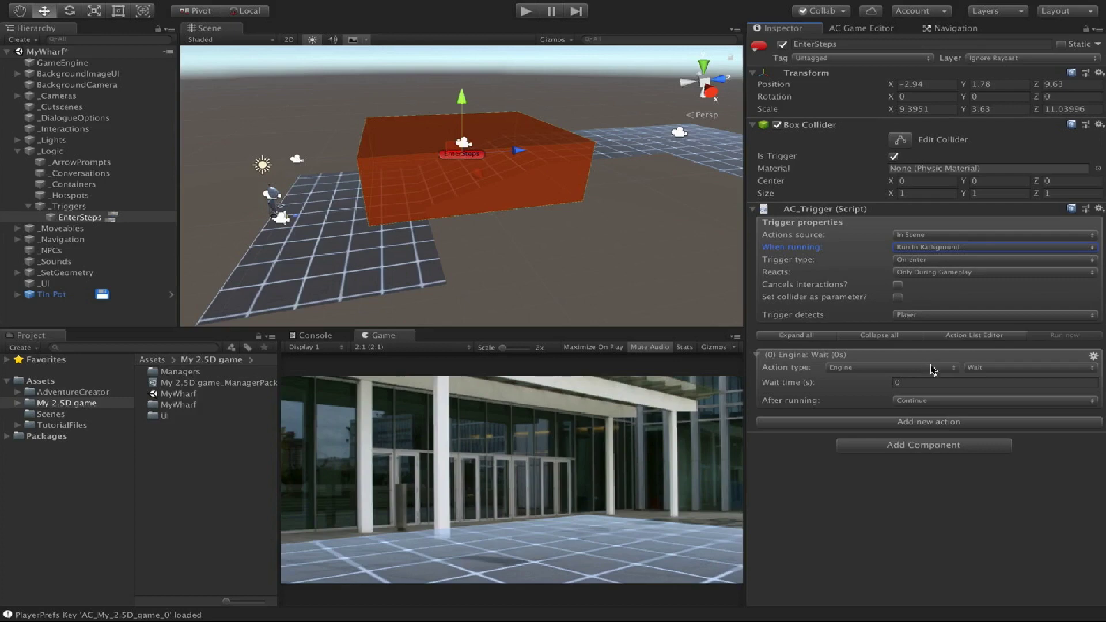
Change the trigger's first action to Camera: Switch with StepsCam as the new camera.
click(933, 370)
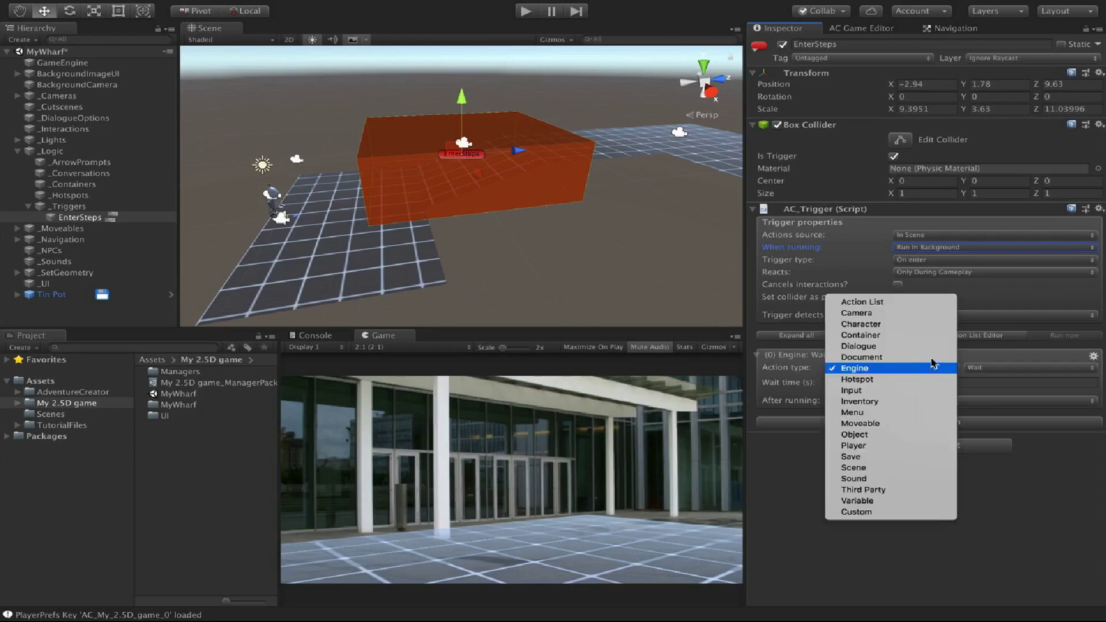
click(928, 316)
click(986, 371)
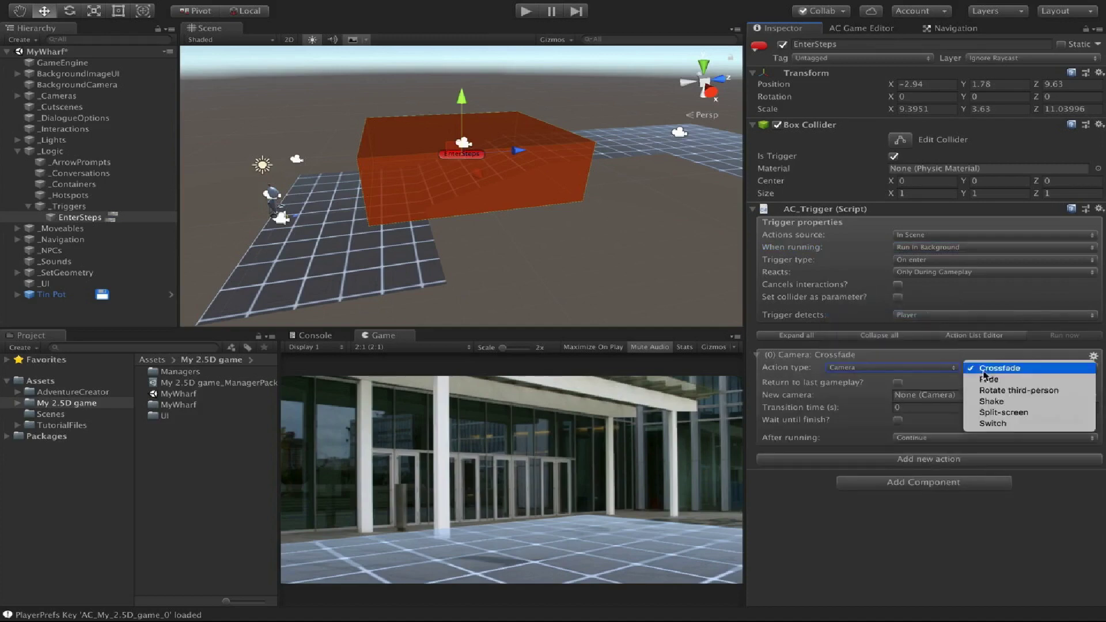
click(992, 424)
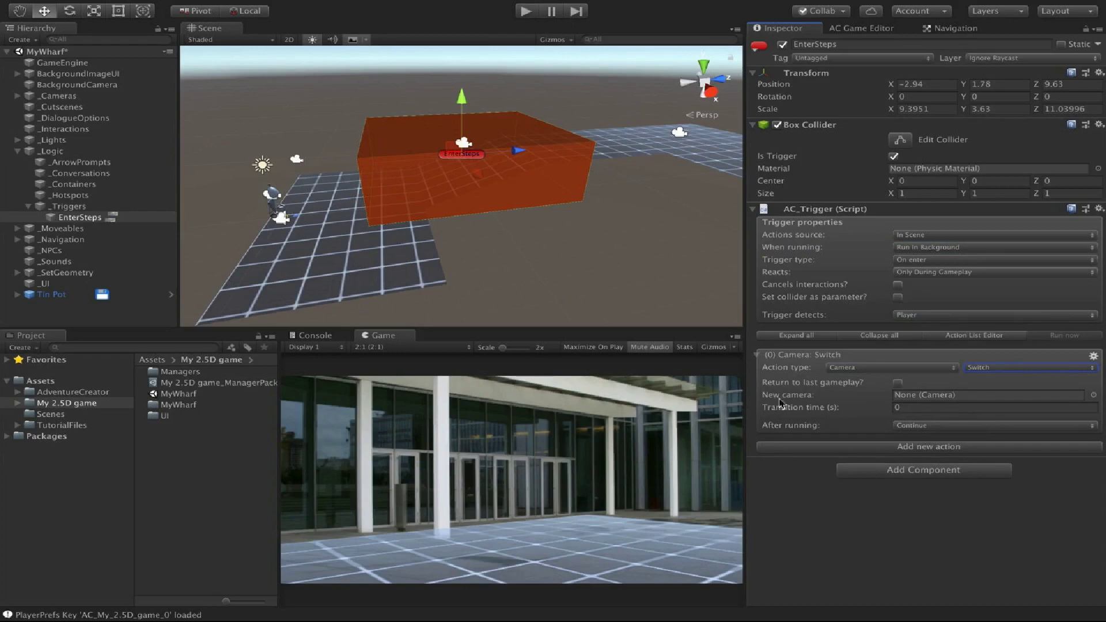
click(1093, 395)
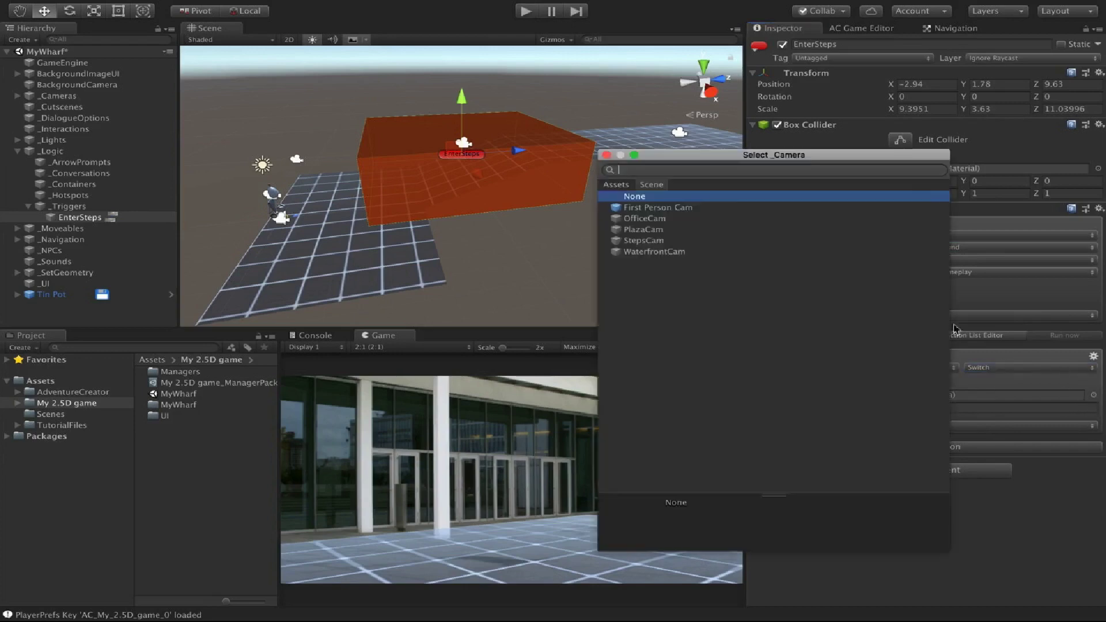
double_click(662, 241)
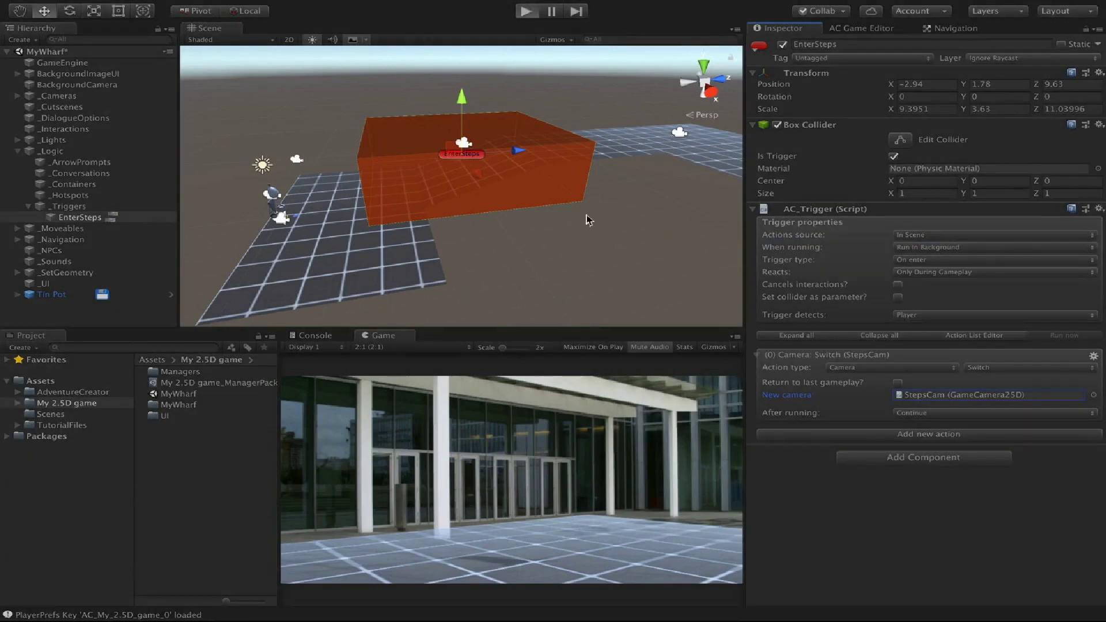
Run the game, walk Tin Pot along the waterfront, and shift the EnterSteps trigger towards him to Z 7.61.
key(ctrl+p)
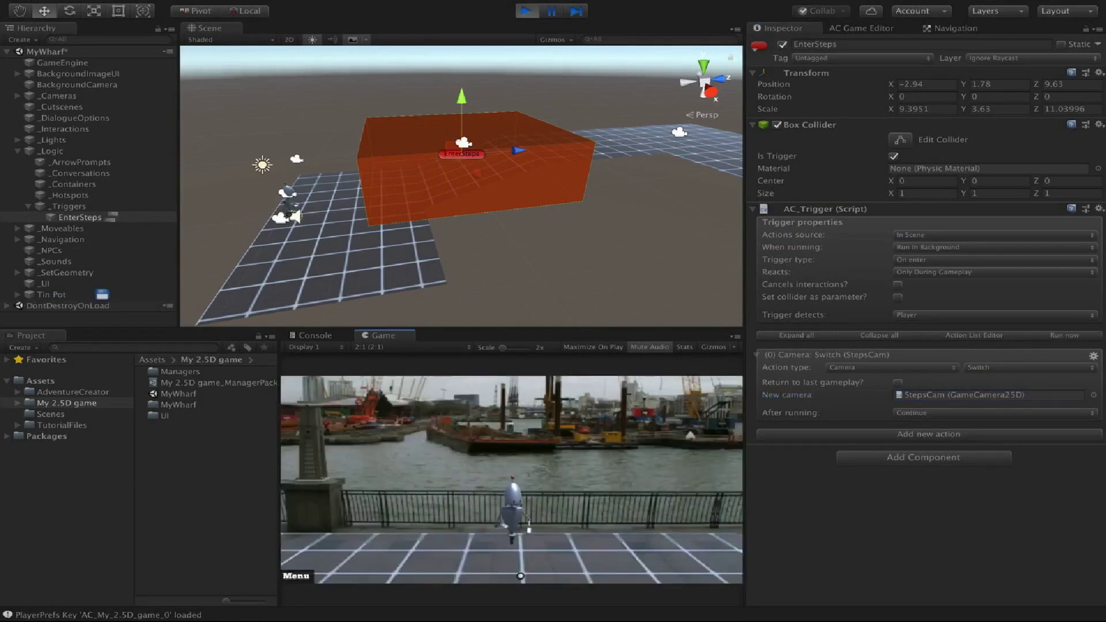
click(520, 576)
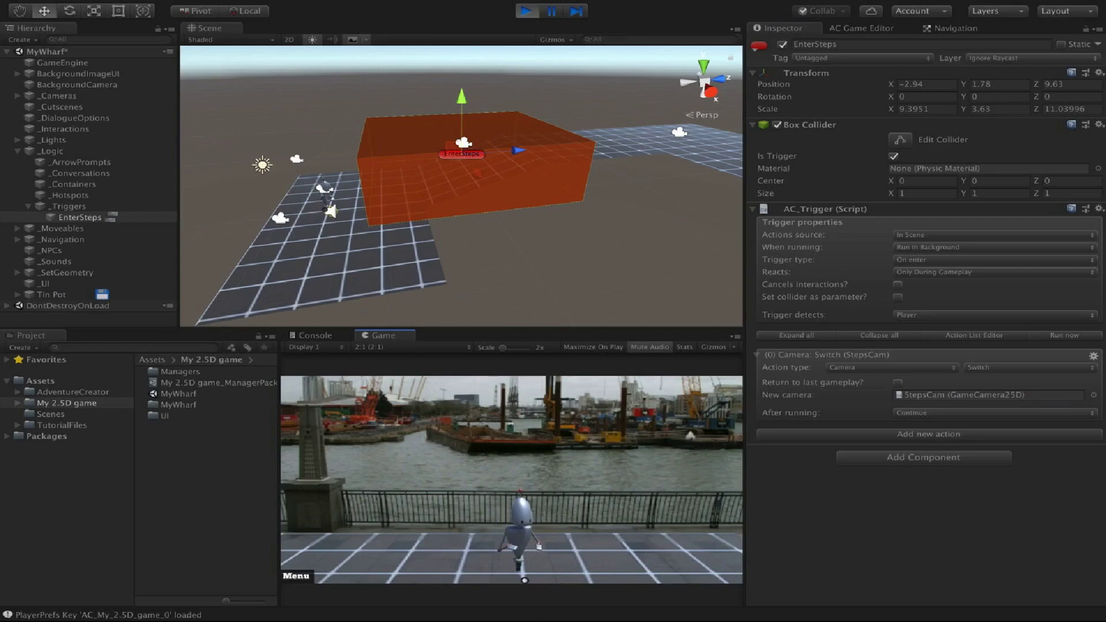
middle_drag(406, 190, 443, 187)
drag(571, 167, 540, 168)
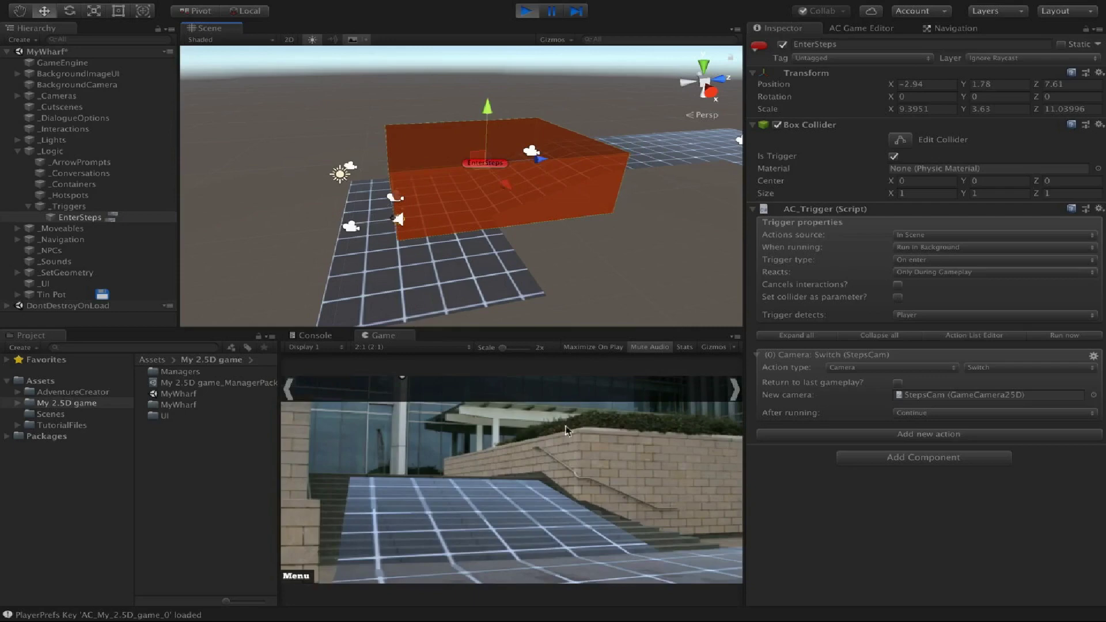
Walk Tin Pot around the foot of the steps inside the EnterSteps trigger to test the StepsCam view.
click(552, 526)
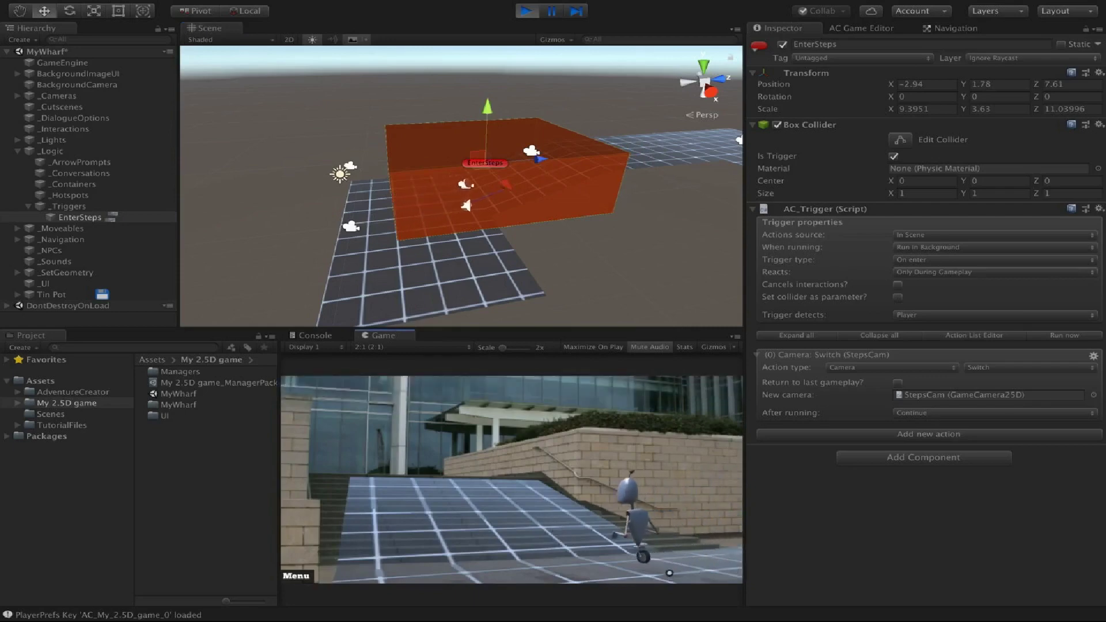
click(614, 557)
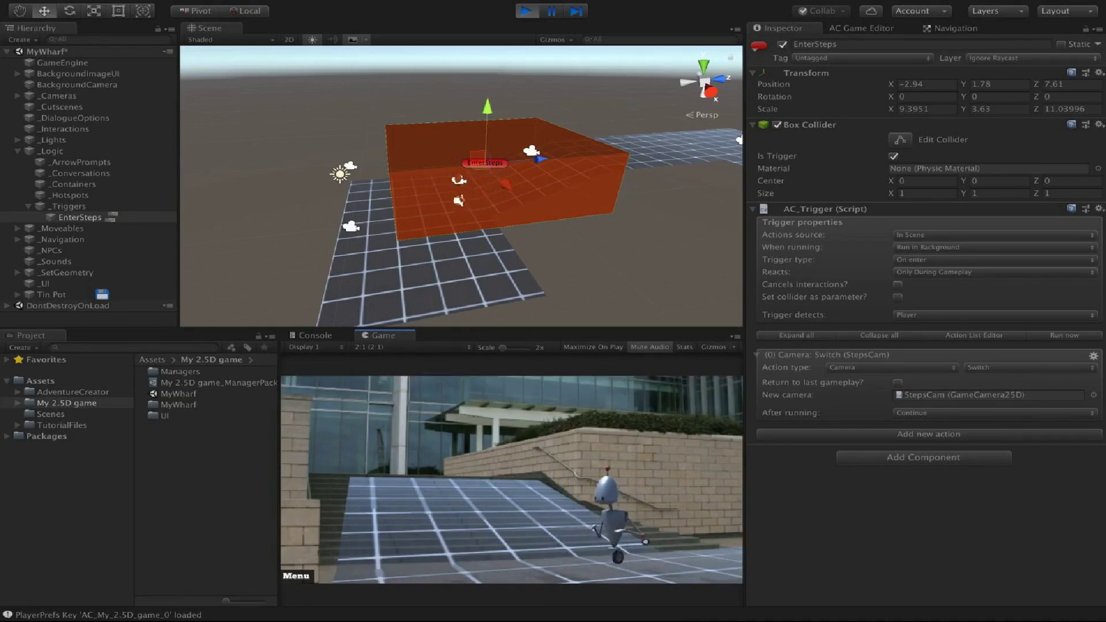
click(677, 566)
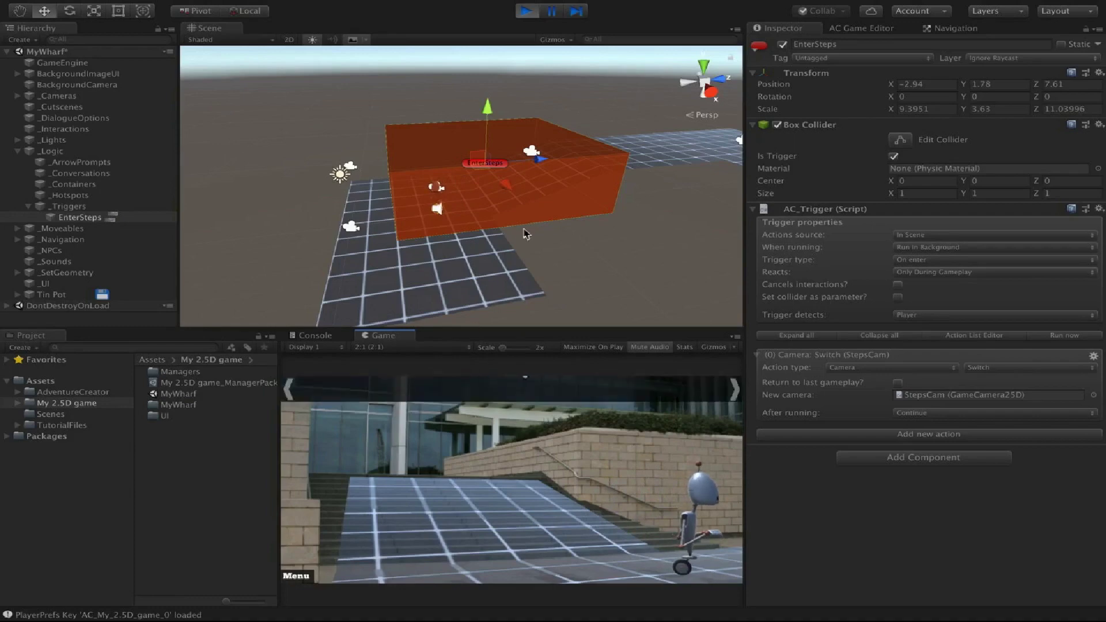
middle_drag(525, 233, 528, 220)
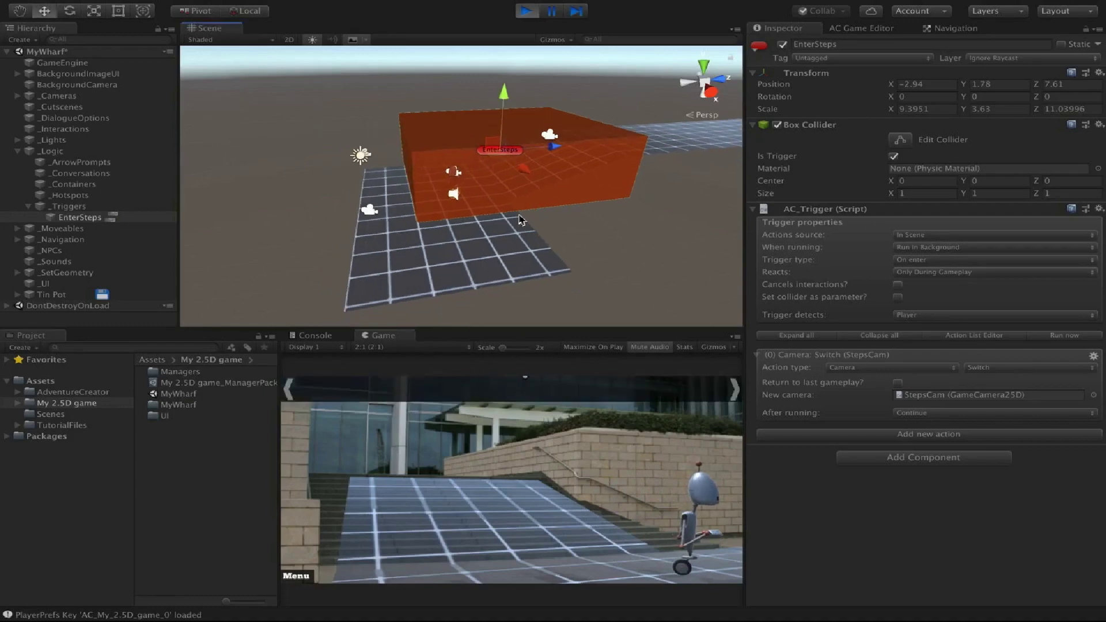
Move the EnterSteps trigger away from Tin Pot and shorten it, leaving it at Z 9.89 with a Z scale of 9.309336.
drag(554, 147, 602, 141)
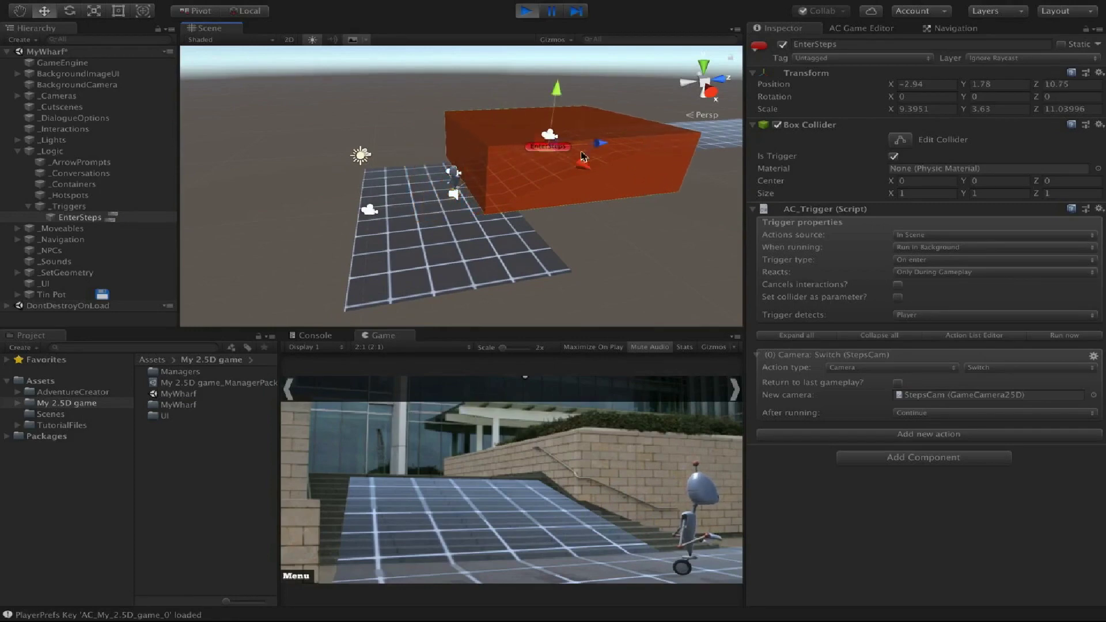
middle_drag(581, 164, 519, 184)
key(r)
drag(532, 163, 517, 166)
key(w)
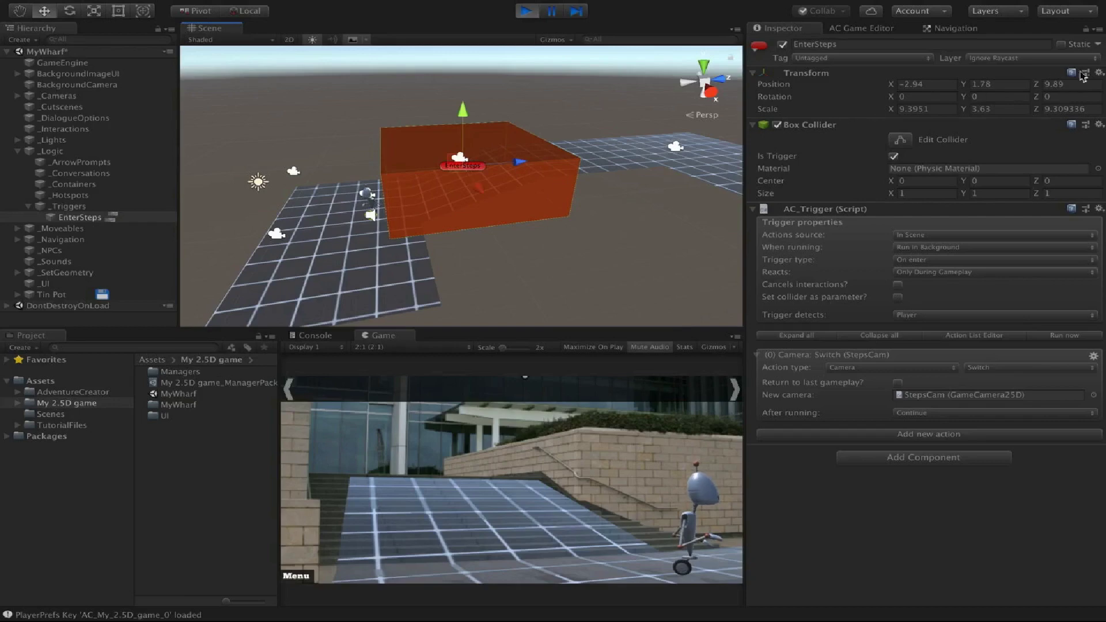
Copy the EnterSteps transform, stop the game, and paste the copied values back onto the trigger's Transform component.
click(1099, 72)
click(1019, 126)
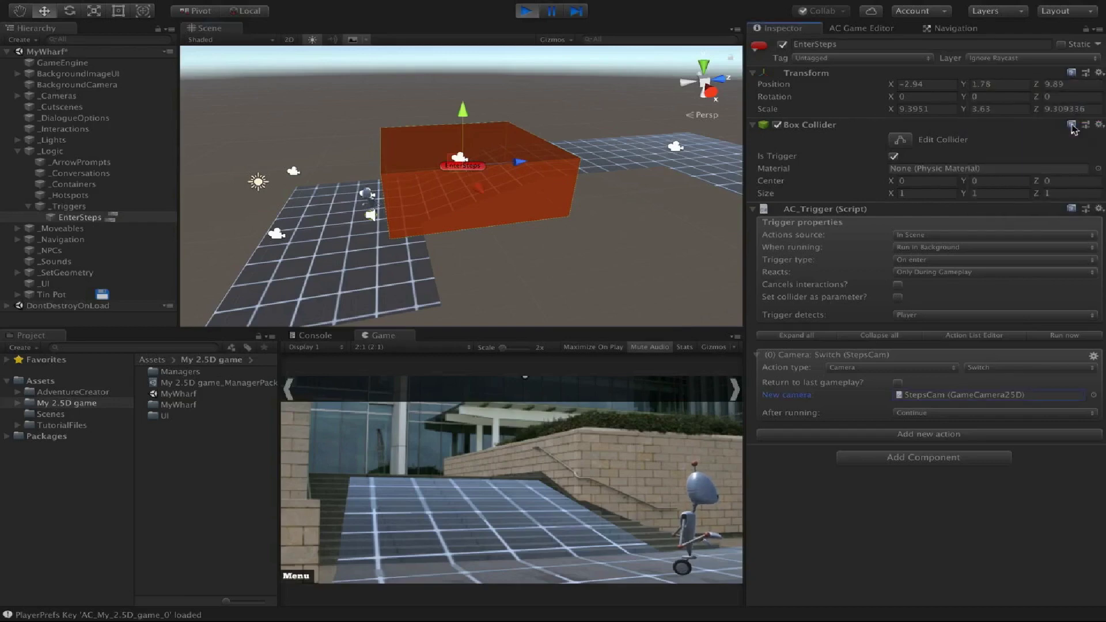
click(525, 11)
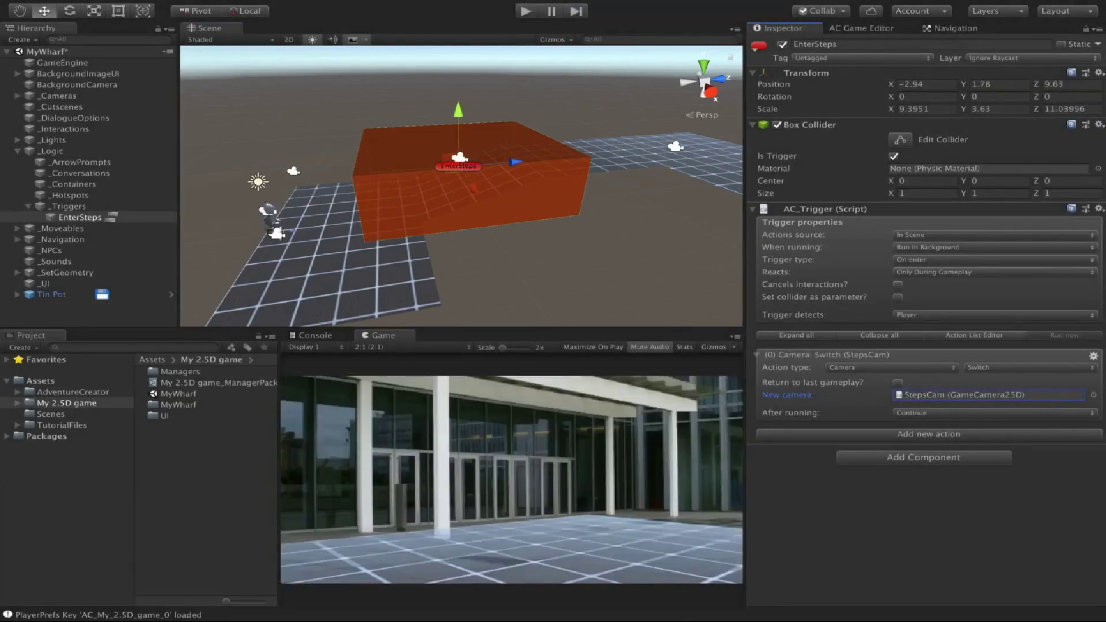
click(1098, 74)
click(1074, 151)
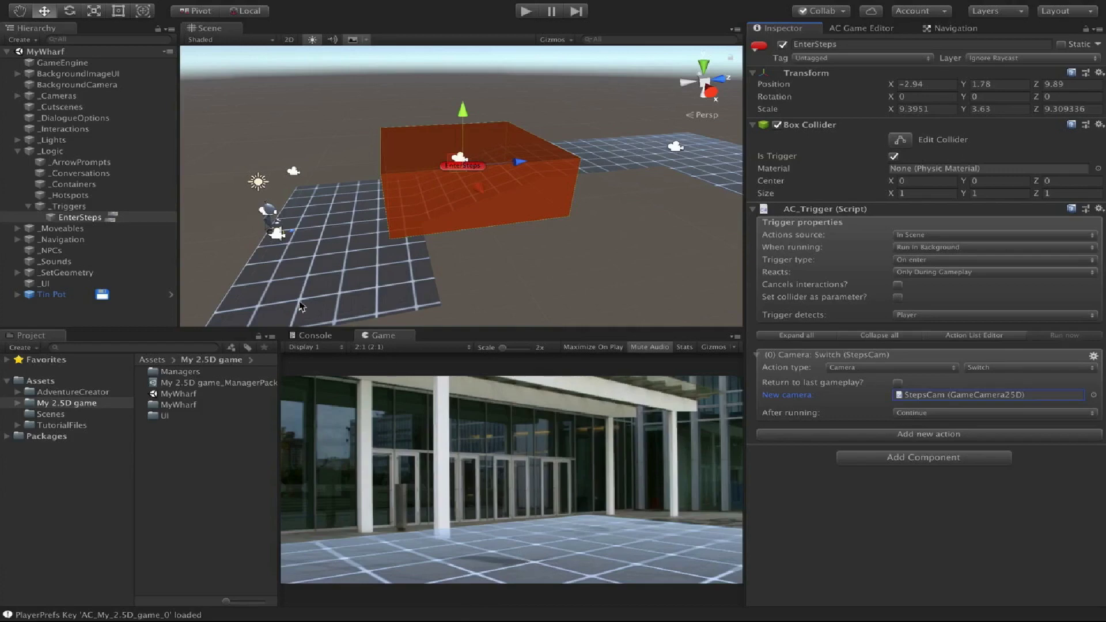
Set WaterfrontCam as the active camera so its background shows in the Game view.
click(17, 95)
click(29, 107)
click(74, 119)
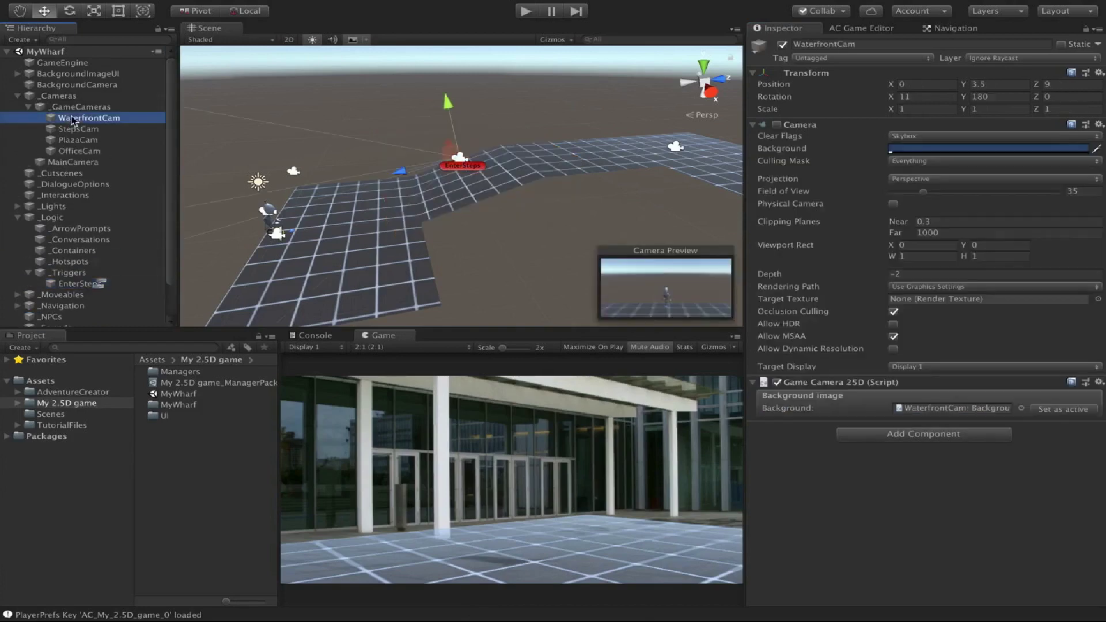
click(1069, 411)
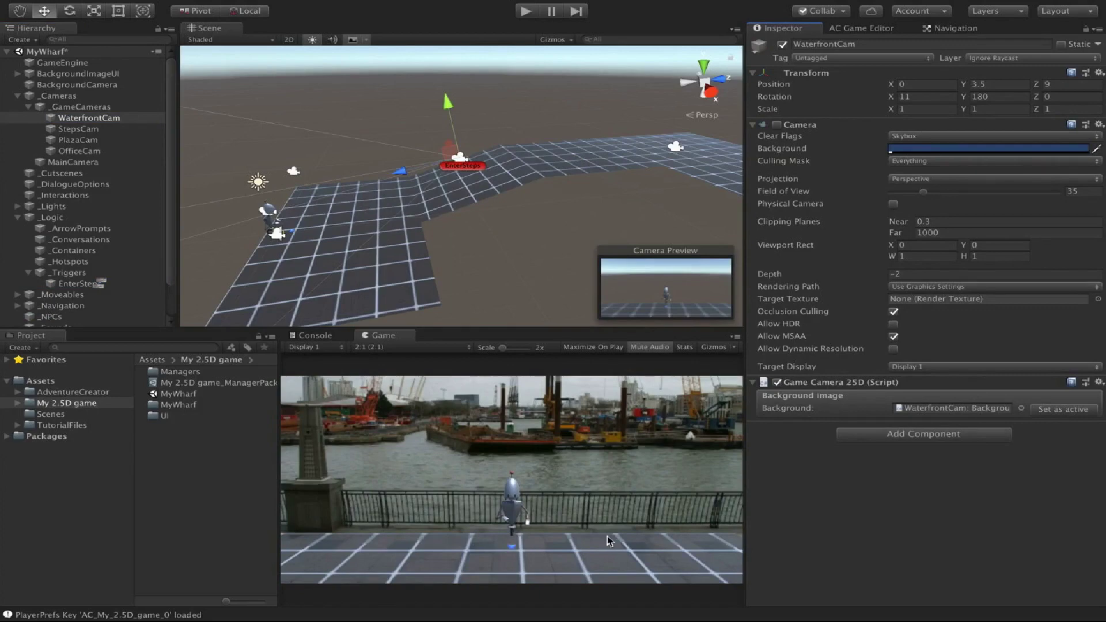
Add a Hotspot prefab to the scene and rename it "Waterfront -> Steps".
click(864, 28)
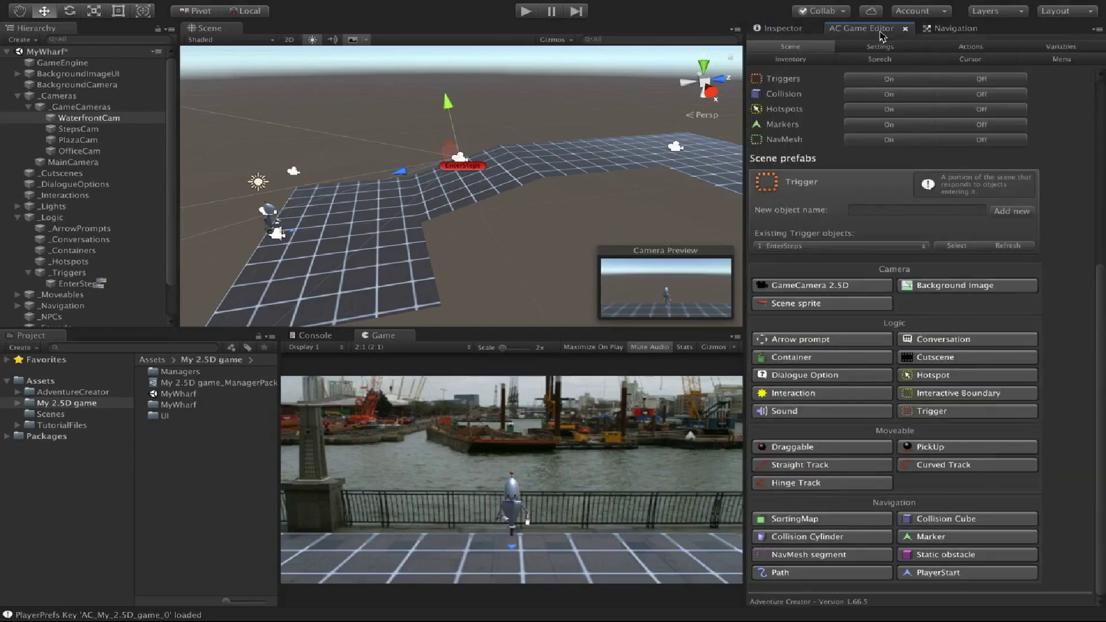
click(954, 380)
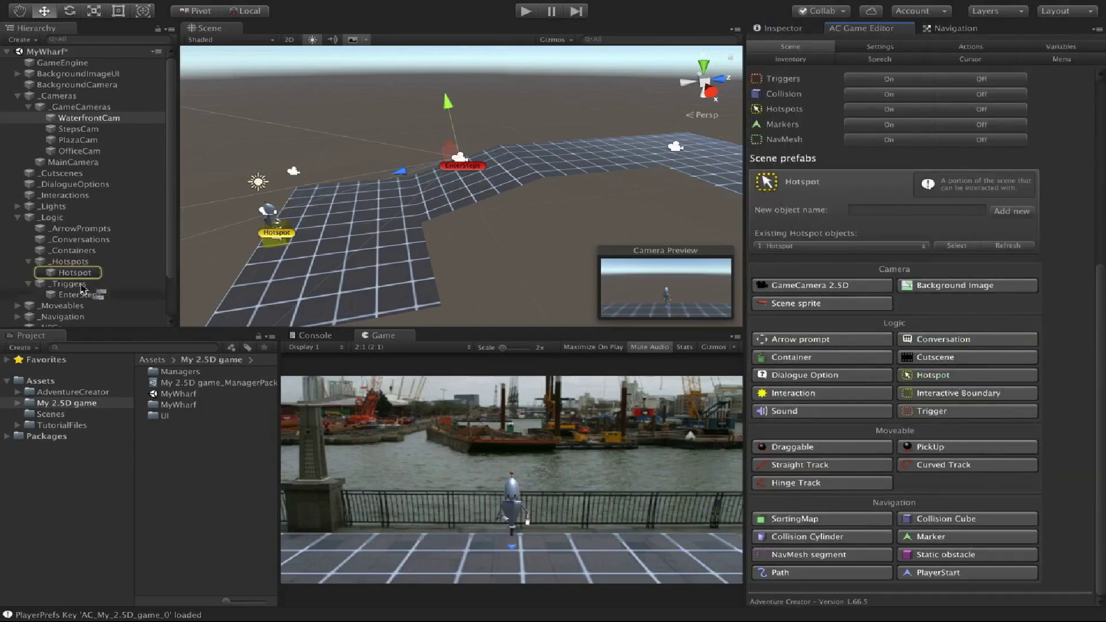
click(86, 274)
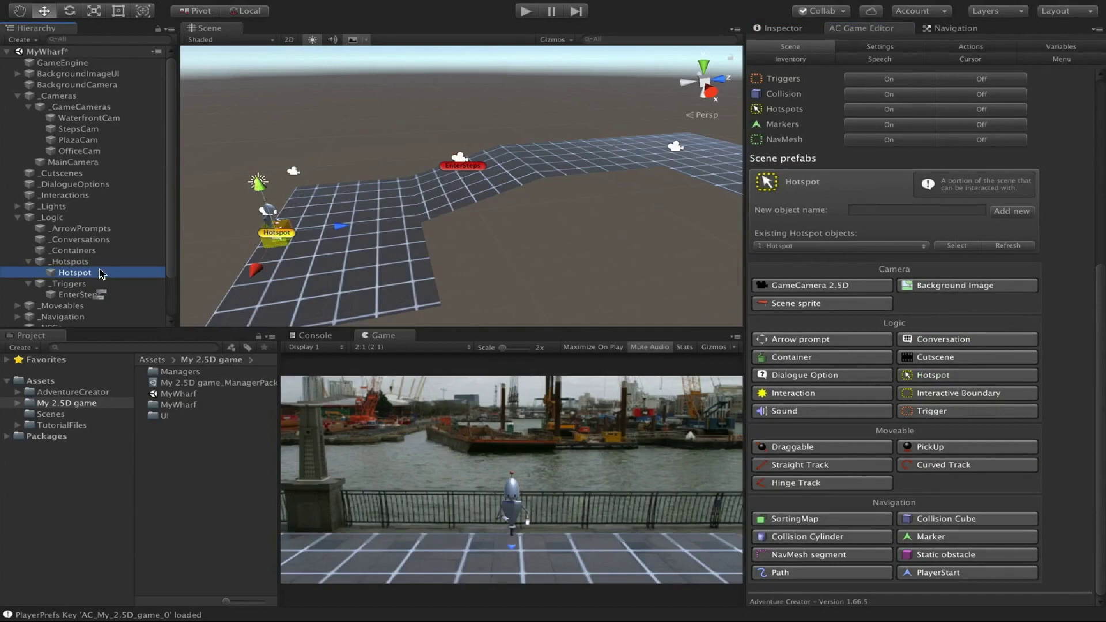
click(99, 273)
text(Wat)
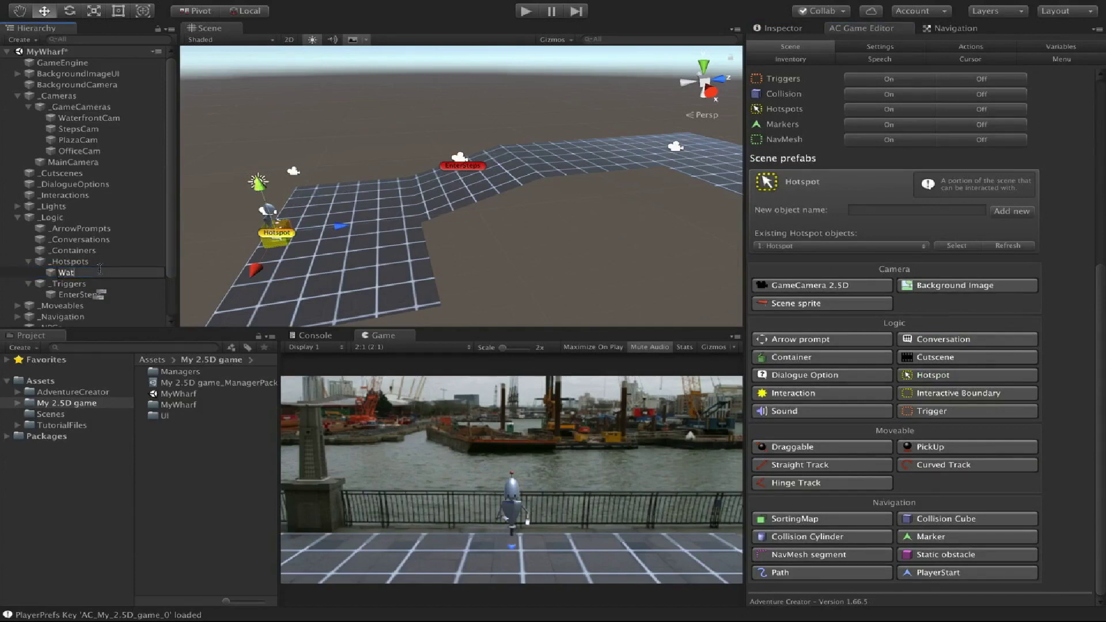
text(erfront -> Steps)
key(Return)
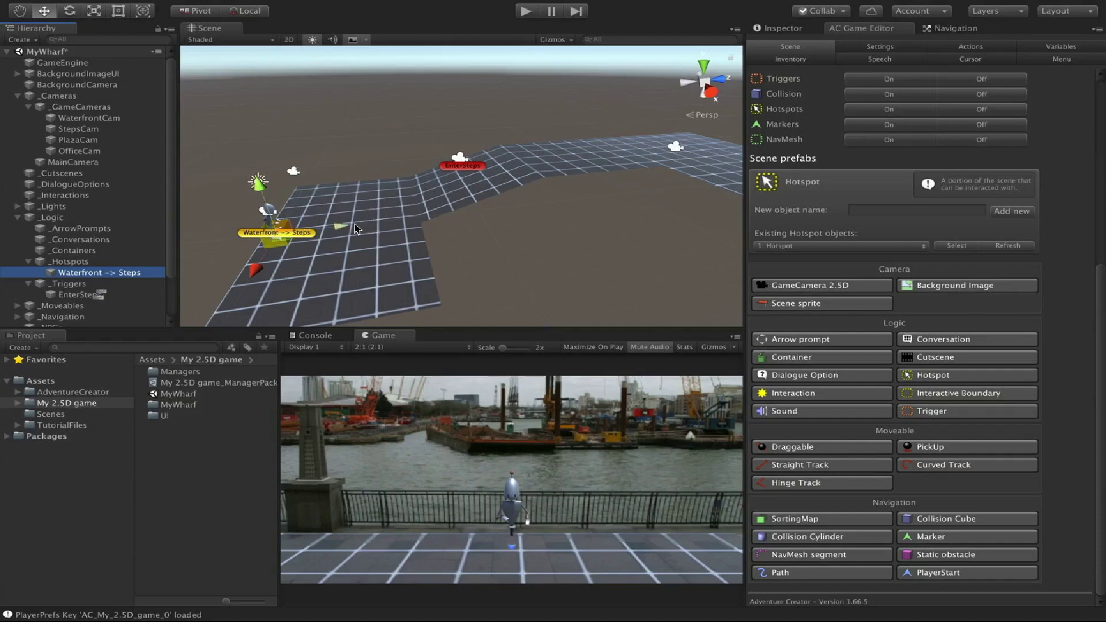
Move the Waterfront -> Steps hotspot along Z towards the steps and show gizmos in the Game view.
drag(341, 230, 434, 219)
mouse_move(474, 214)
middle_down()
mouse_move(517, 210)
mouse_move(488, 225)
middle_up()
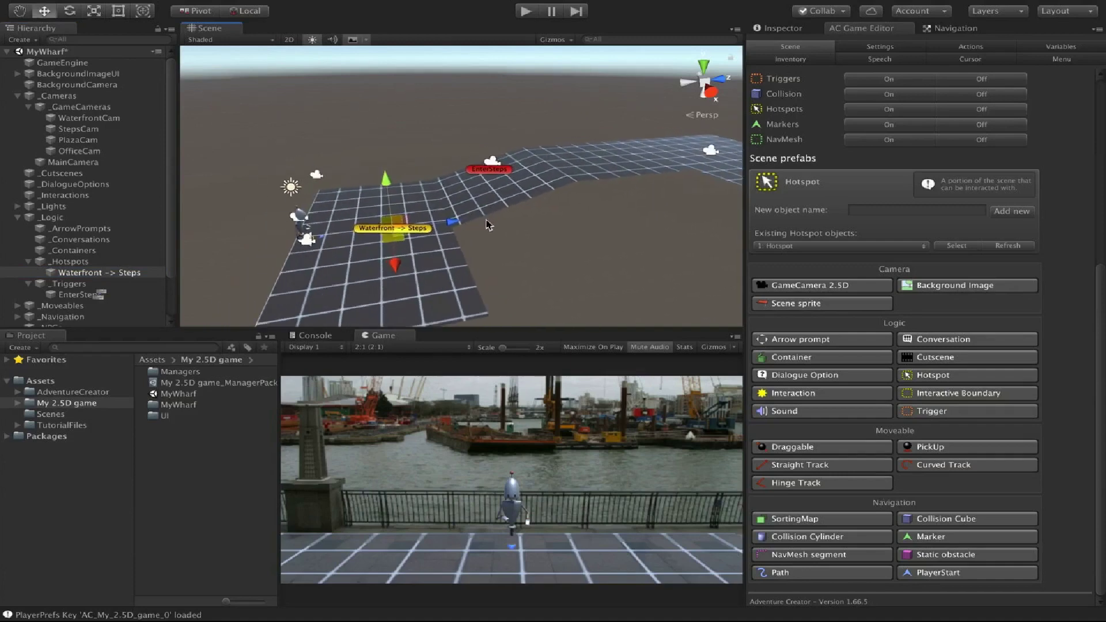
click(712, 348)
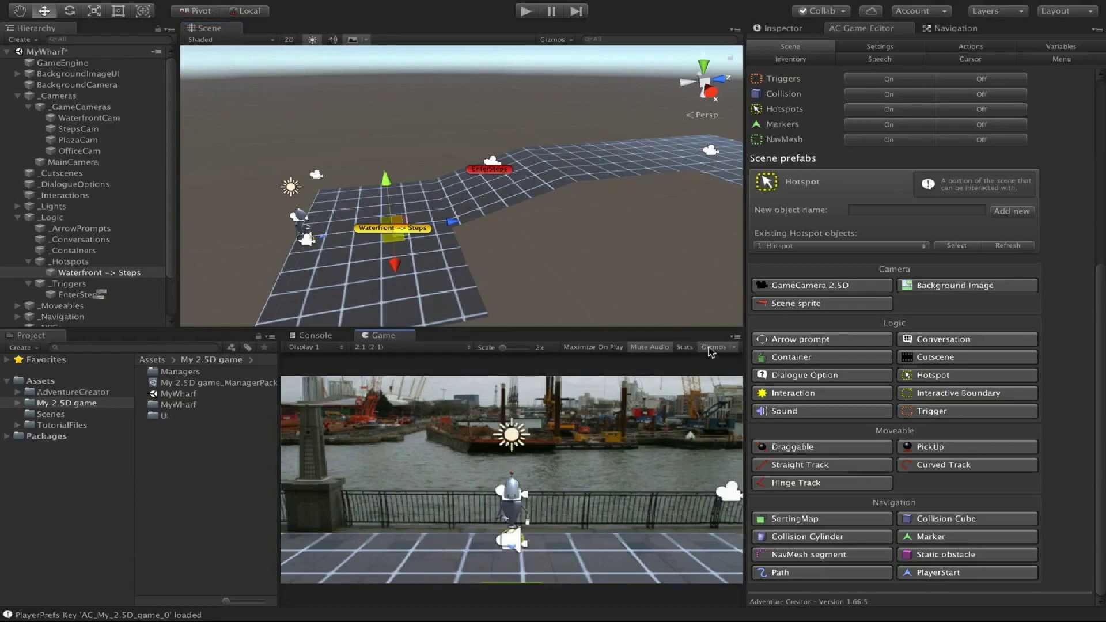
Stretch the hotspot across the waterfront floor to an X scale of about 8.53 and shift it to Z 3.42.
middle_drag(388, 235, 438, 189)
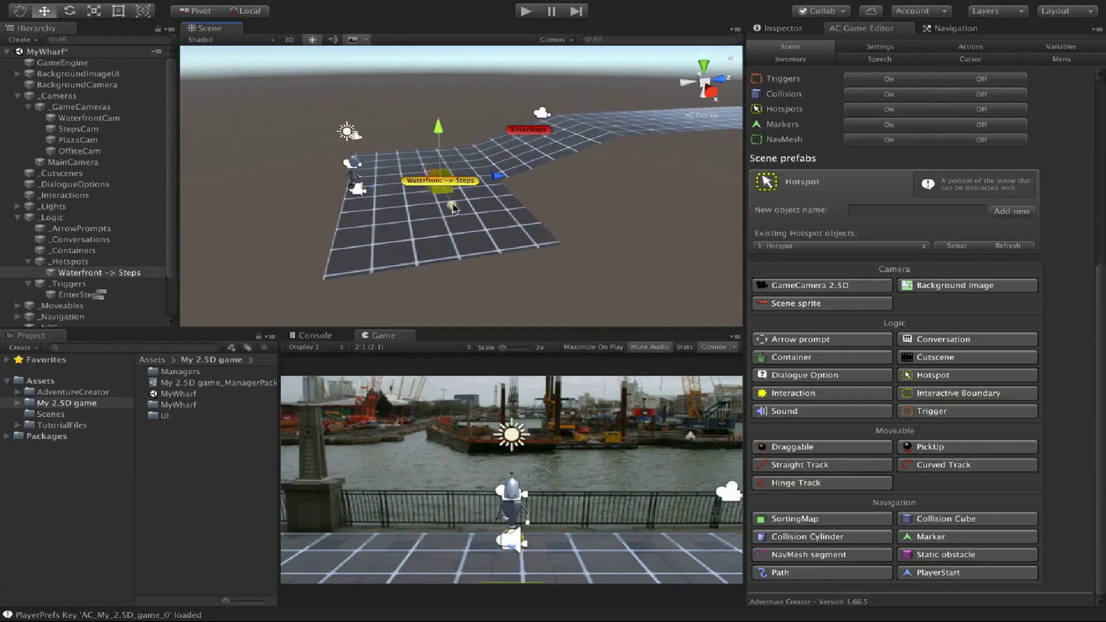
key(r)
drag(499, 176, 542, 360)
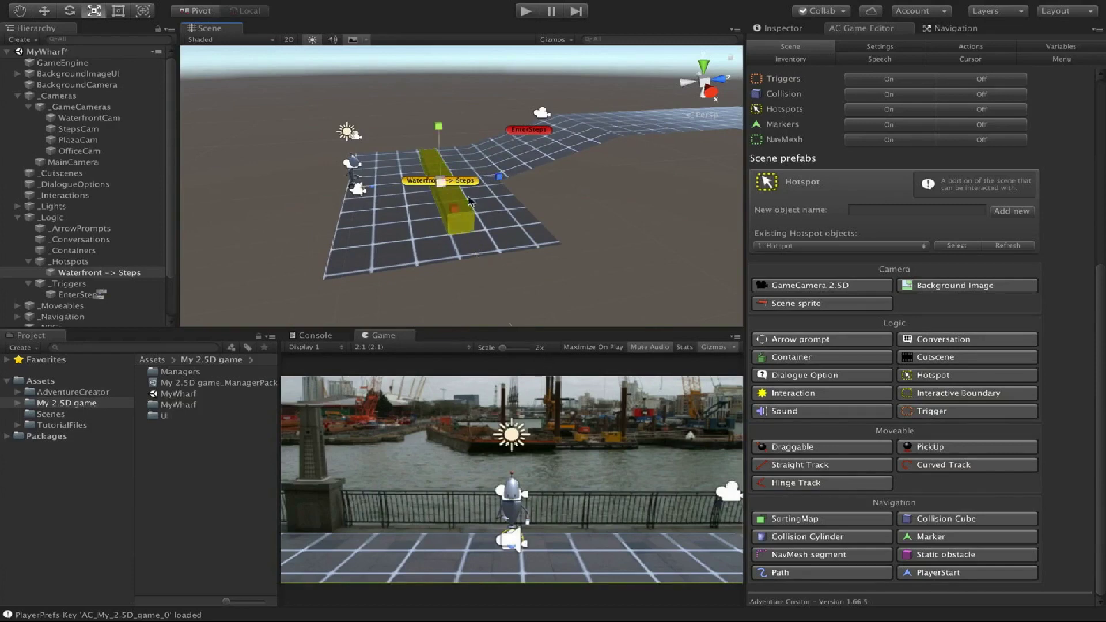
key(w)
mouse_move(501, 179)
mouse_down()
mouse_move(485, 186)
mouse_move(494, 183)
mouse_up()
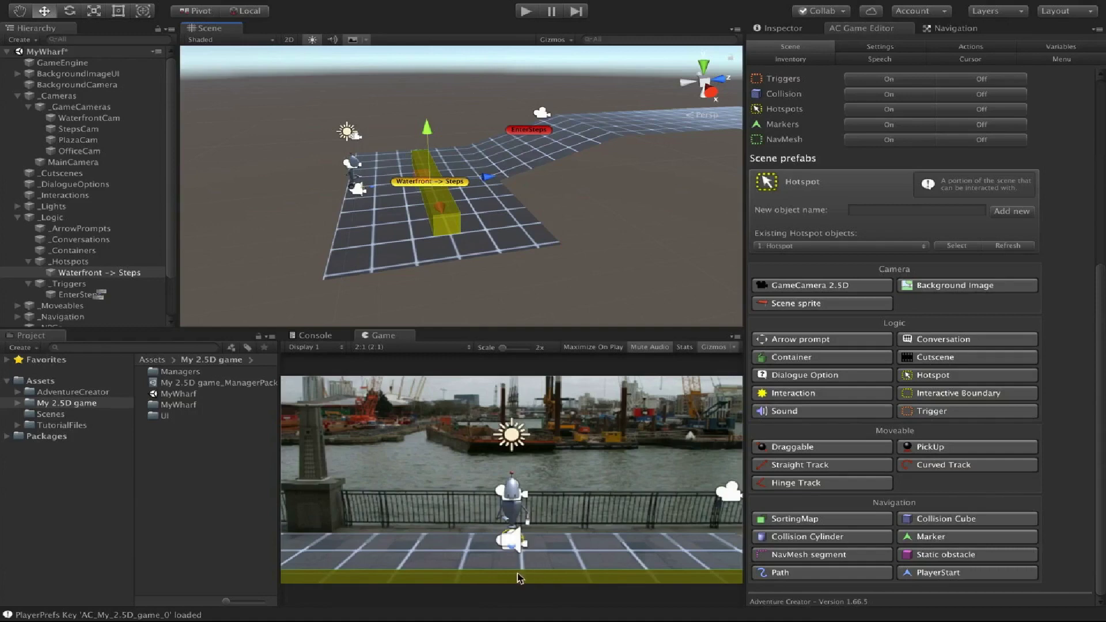
Check the extent of the EnterSteps trigger relative to the Waterfront -> Steps hotspot.
scroll(467, 163, up, 8)
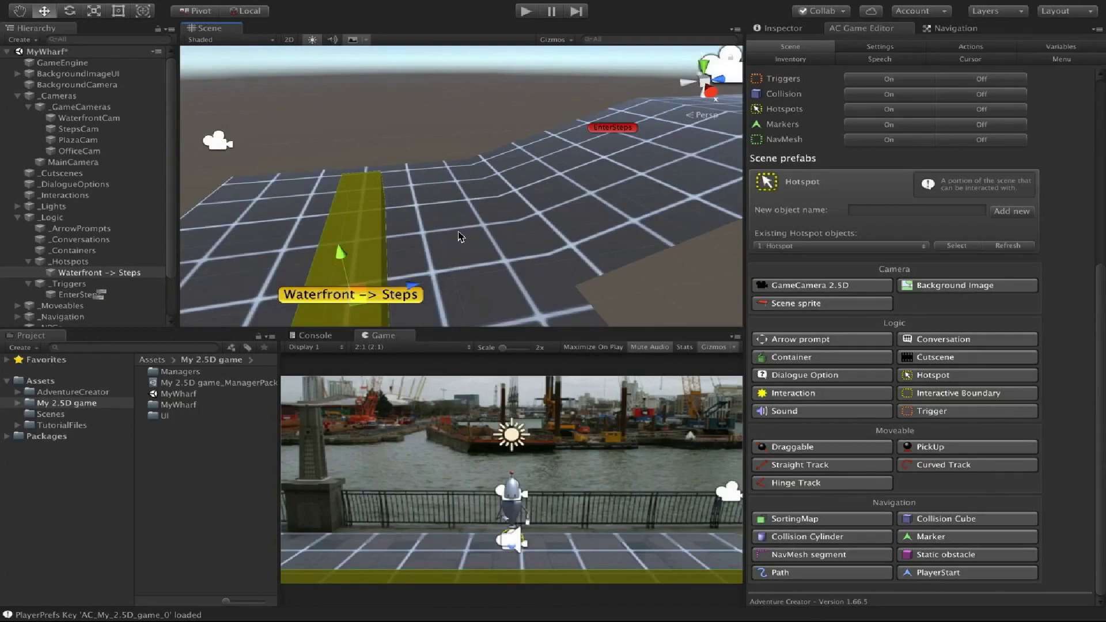
scroll(459, 236, down, 3)
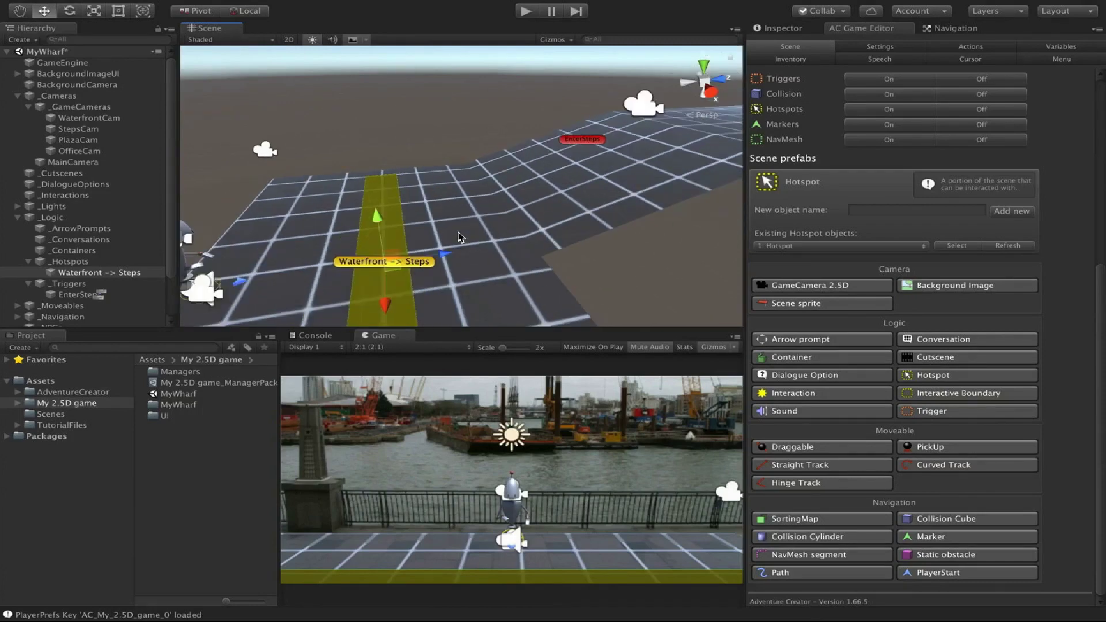
click(581, 140)
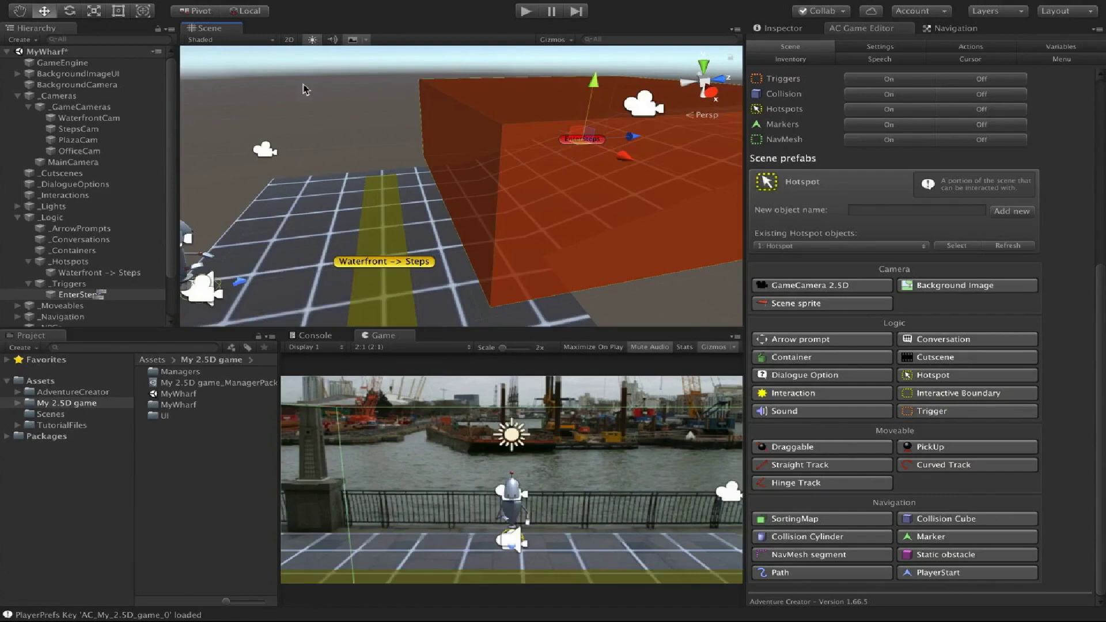
click(317, 106)
Add a Use interaction to the Waterfront -> Steps hotspot and set its player action to Walk To Marker.
click(377, 215)
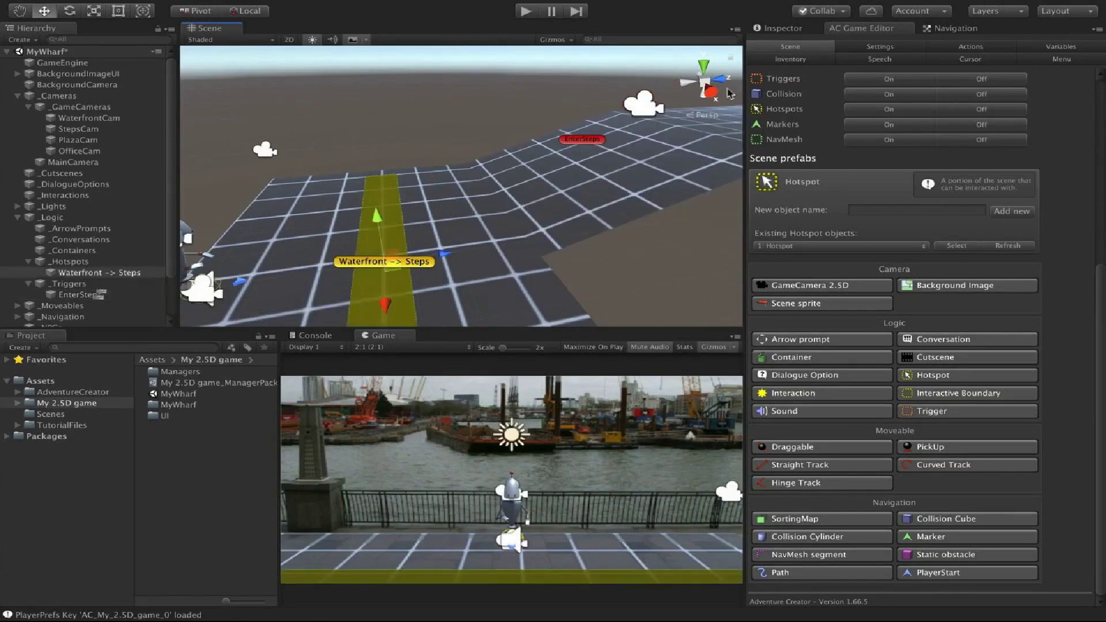
click(772, 28)
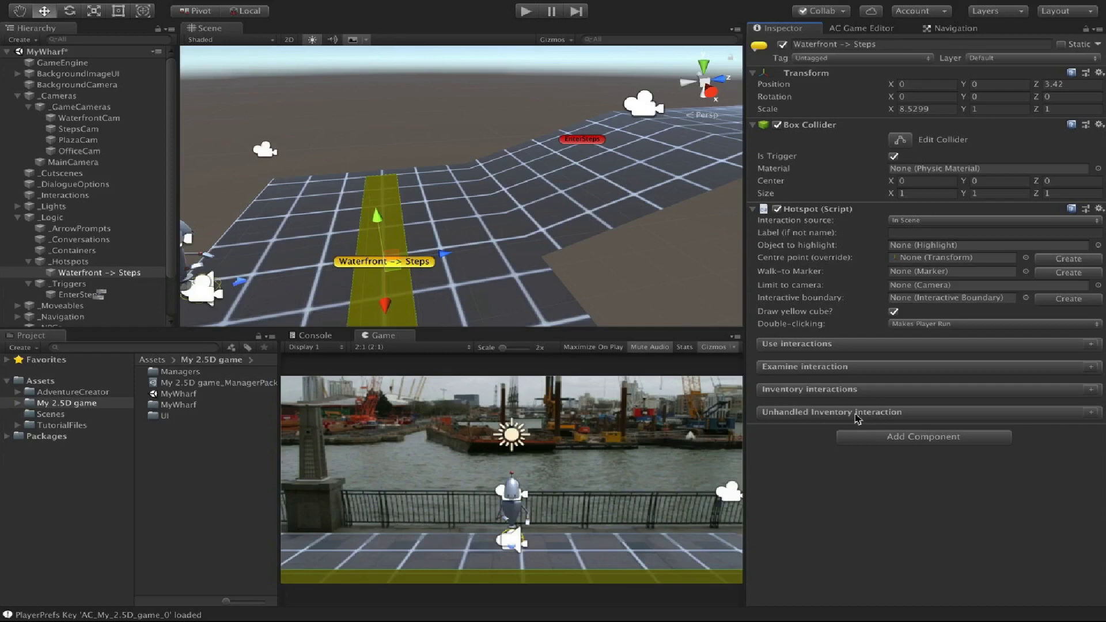
click(1090, 345)
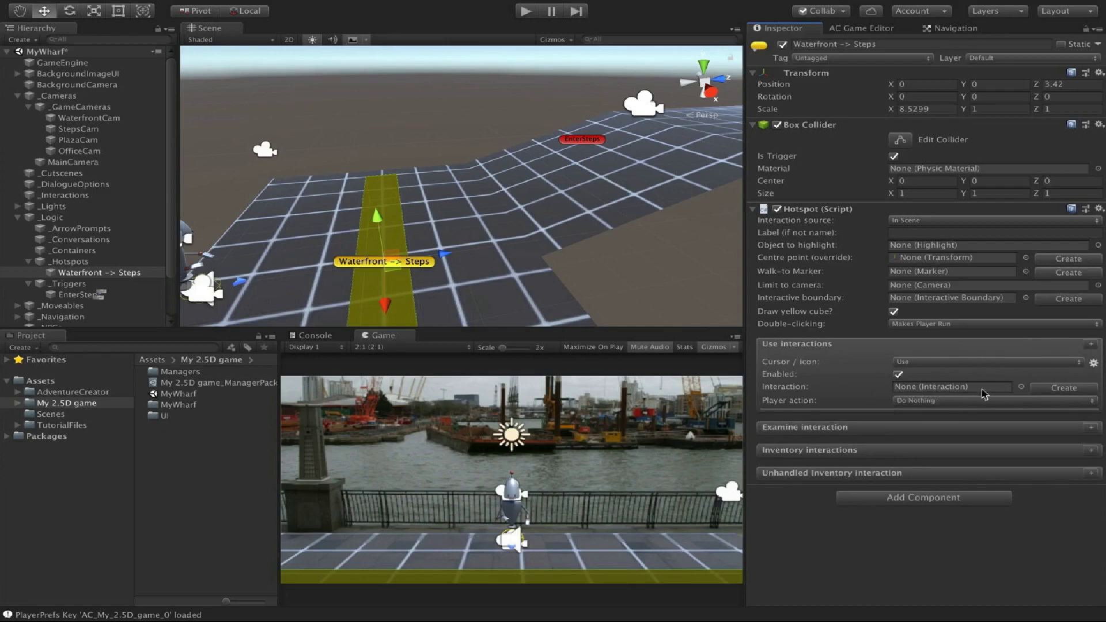
click(928, 402)
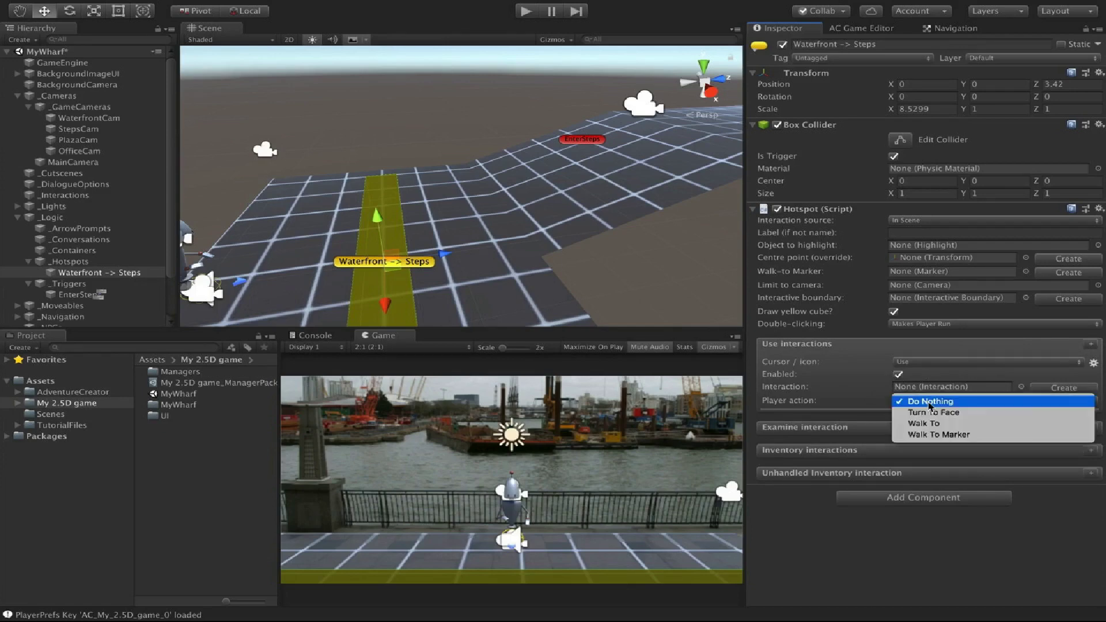
click(957, 434)
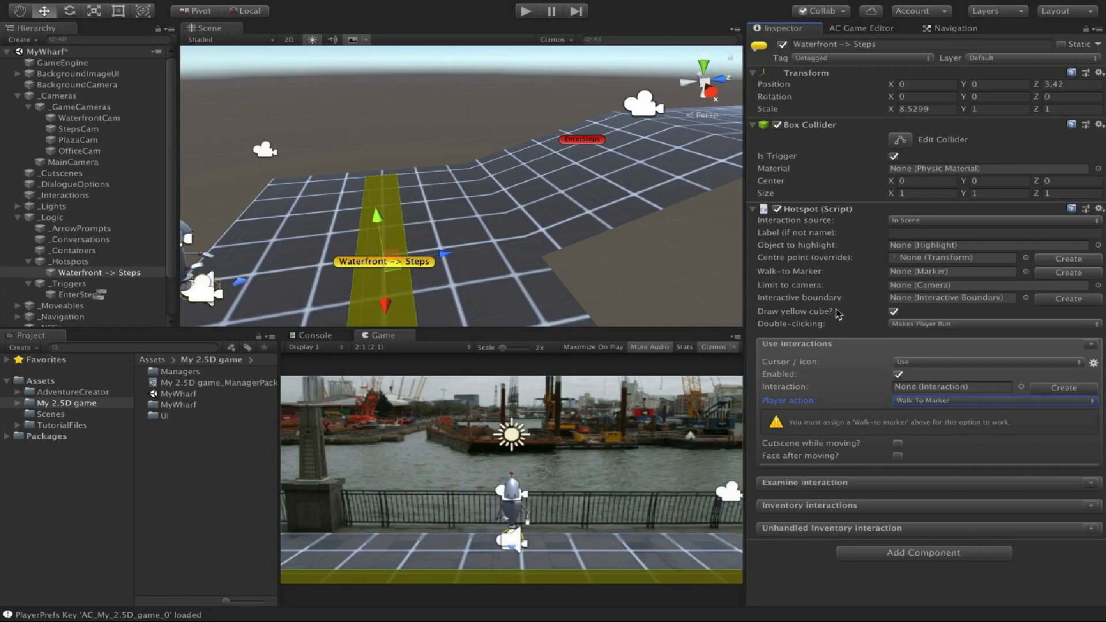
Create a new walk-to marker for the Waterfront -> Steps hotspot and locate it in the scene hierarchy.
click(764, 275)
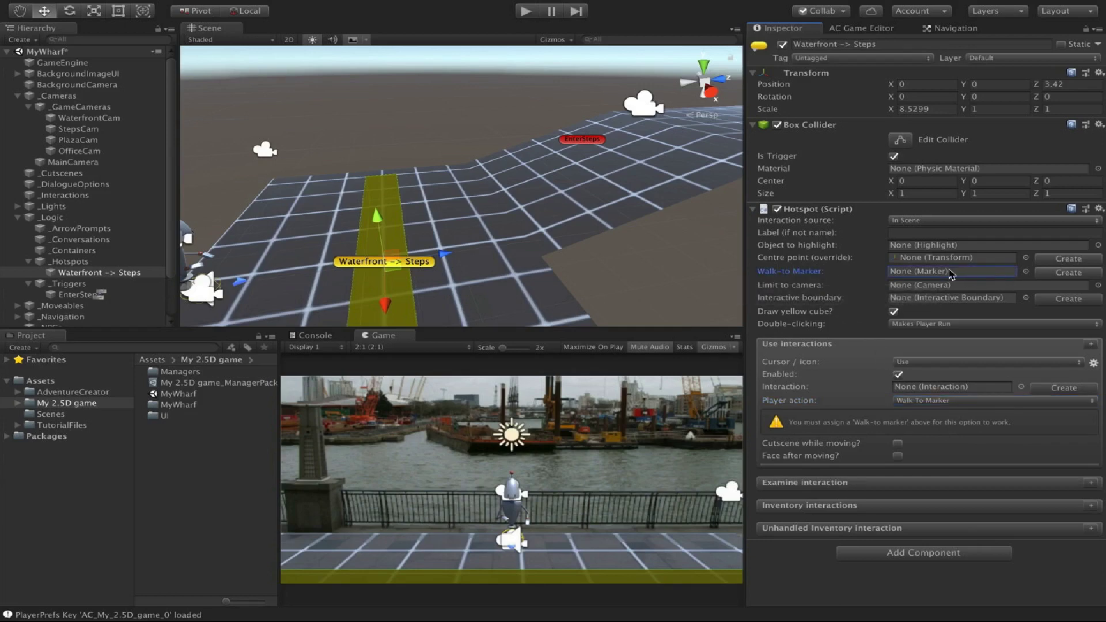
click(1051, 276)
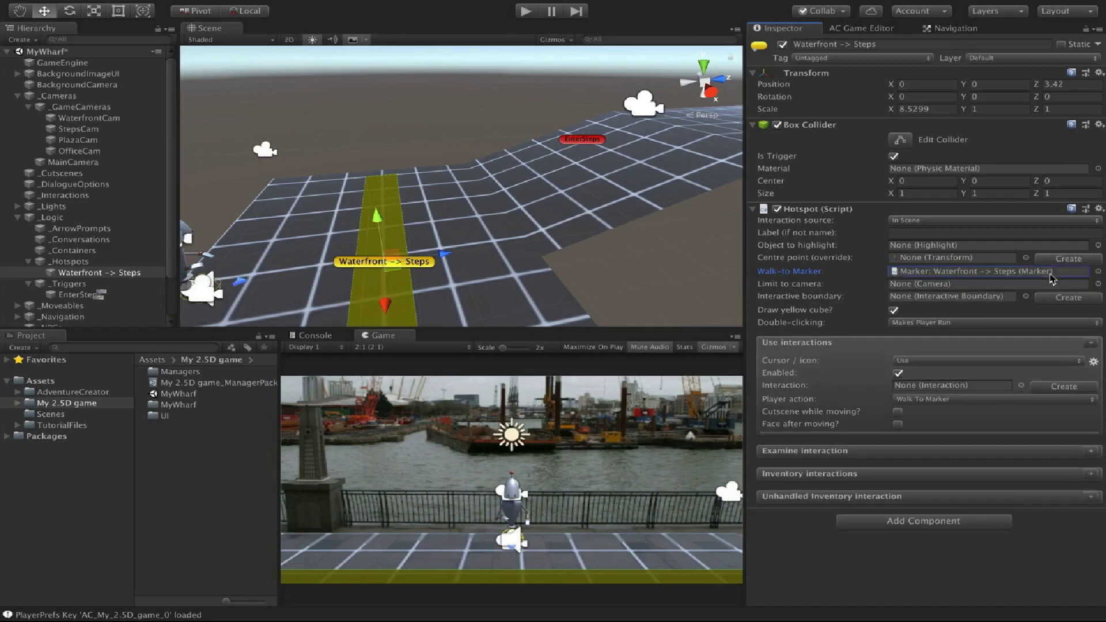
click(1051, 276)
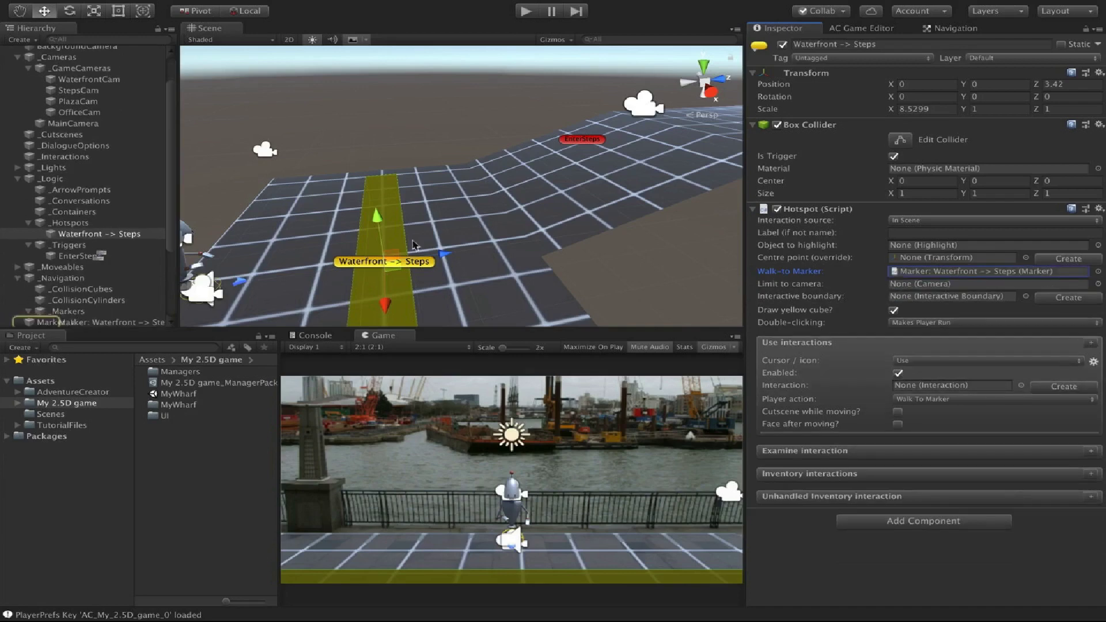
Move the hotspot's marker past the hotspot to the foot of the steps, at X -1.2 and Z 5.89.
click(141, 318)
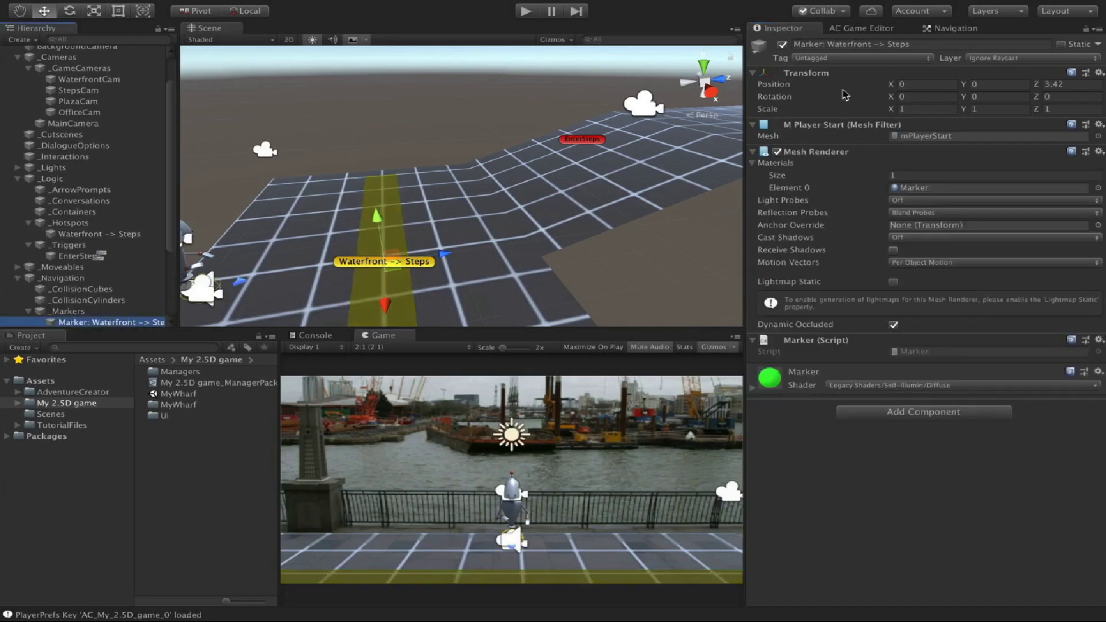
key(f)
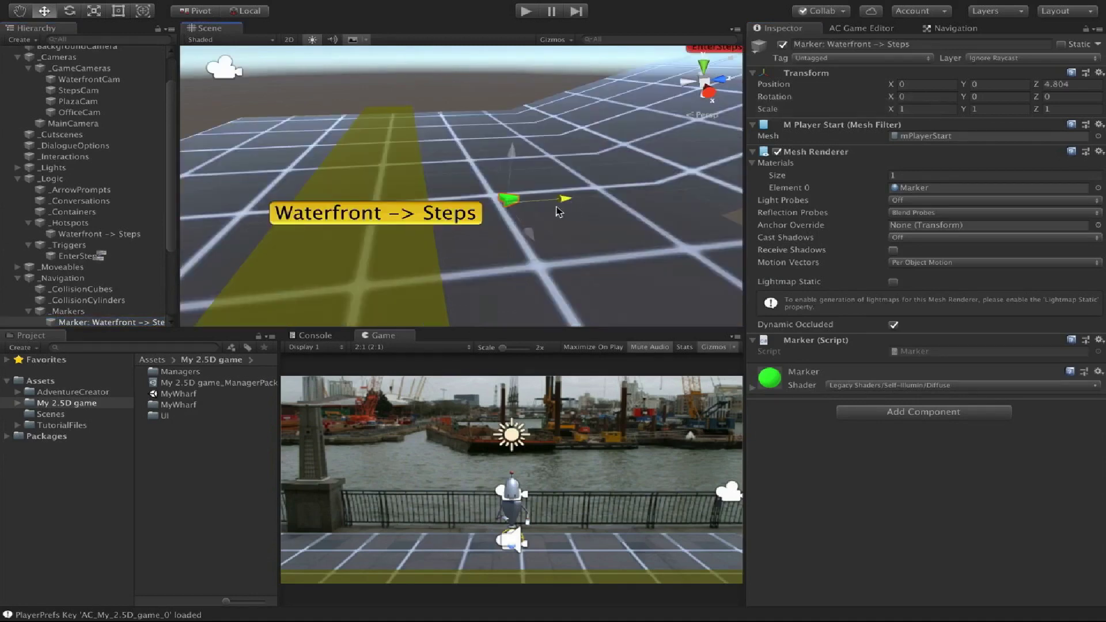
drag(550, 202, 603, 203)
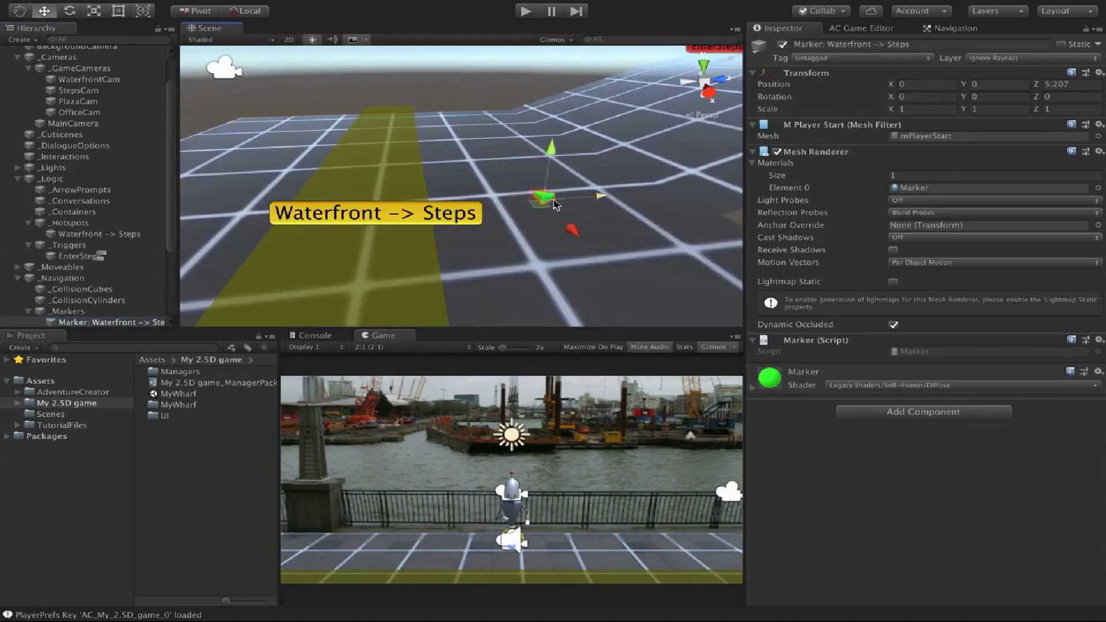
middle_drag(559, 191, 502, 322)
middle_drag(517, 271, 513, 209)
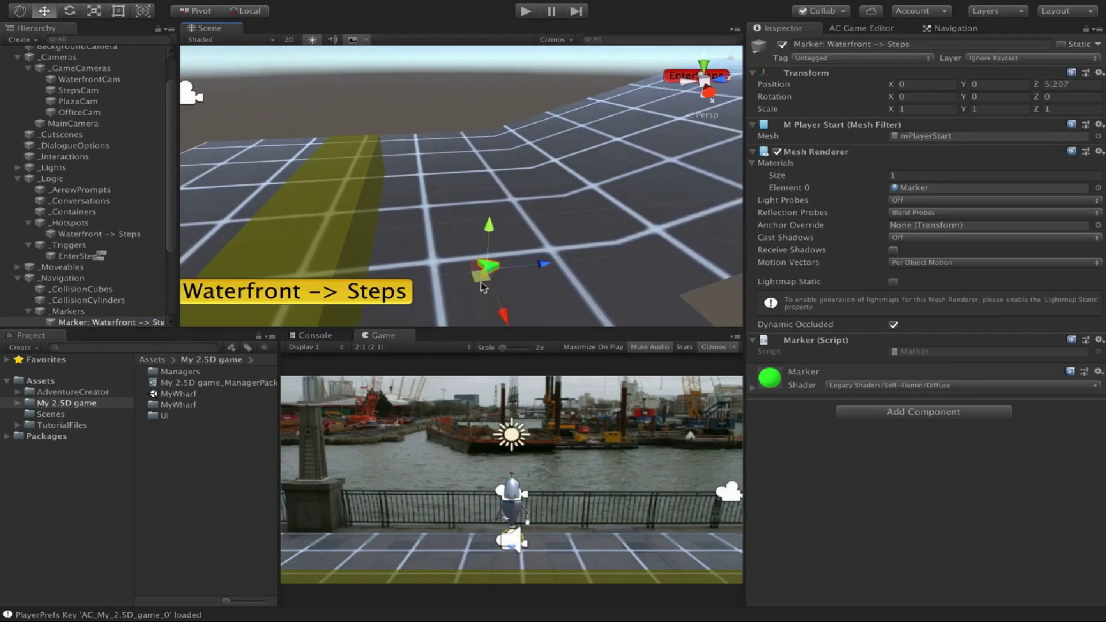
drag(485, 276, 512, 221)
middle_drag(527, 230, 530, 247)
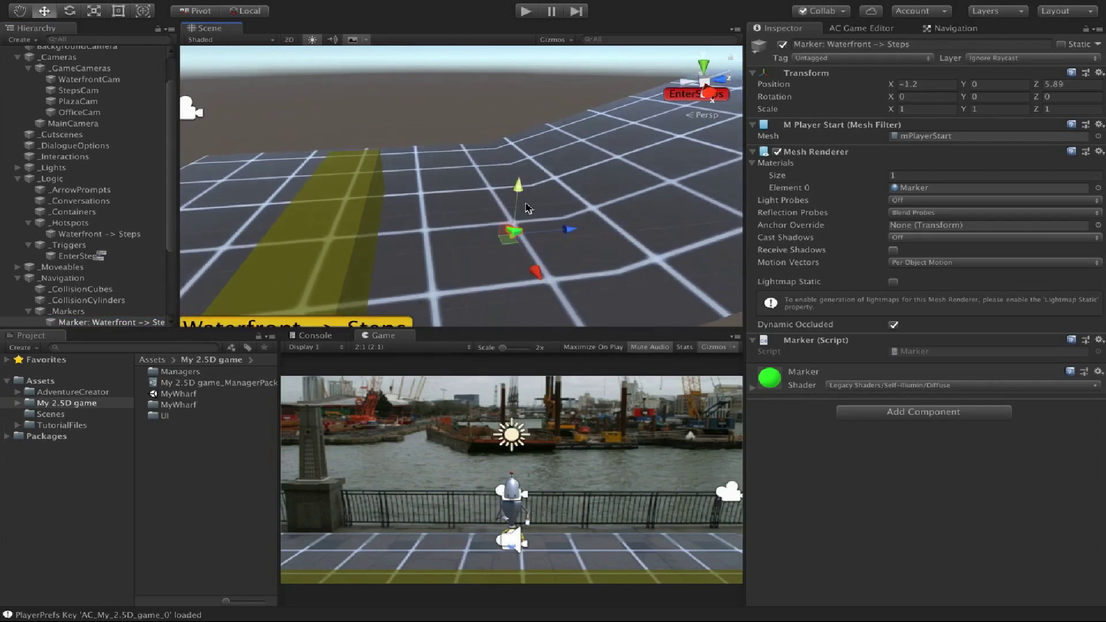
Set StepsCam as the active camera so its background shows in the Game view.
click(78, 90)
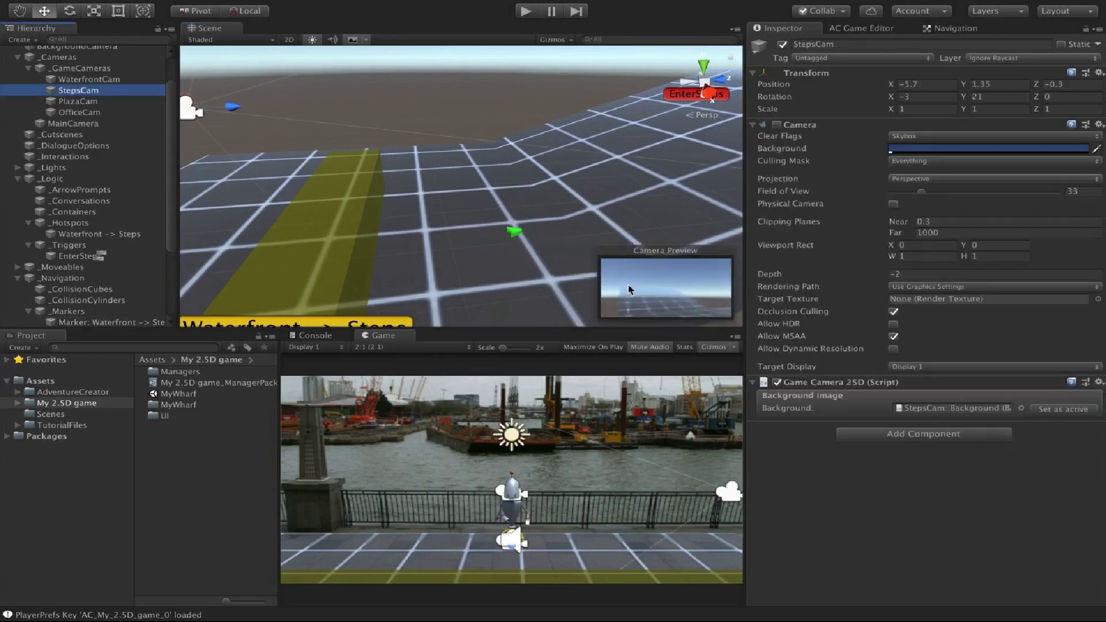
click(1063, 409)
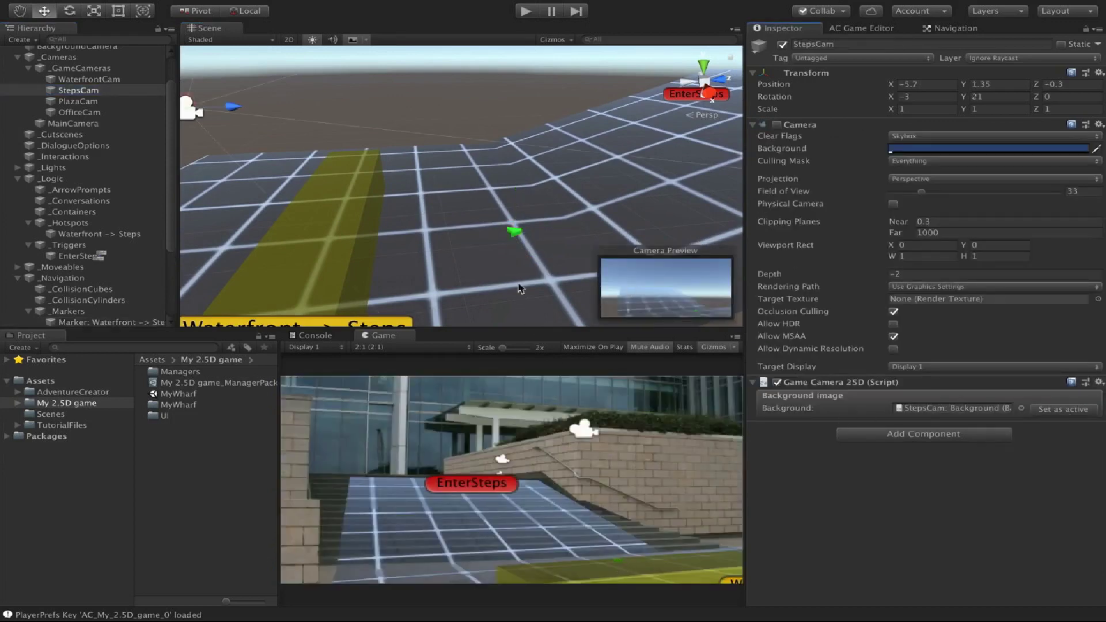
Check the hotspot's walk-to marker against the volume of the EnterSteps trigger in the scene.
click(86, 321)
scroll(538, 265, up, 1)
drag(522, 252, 514, 243)
click(76, 257)
scroll(538, 146, down, 3)
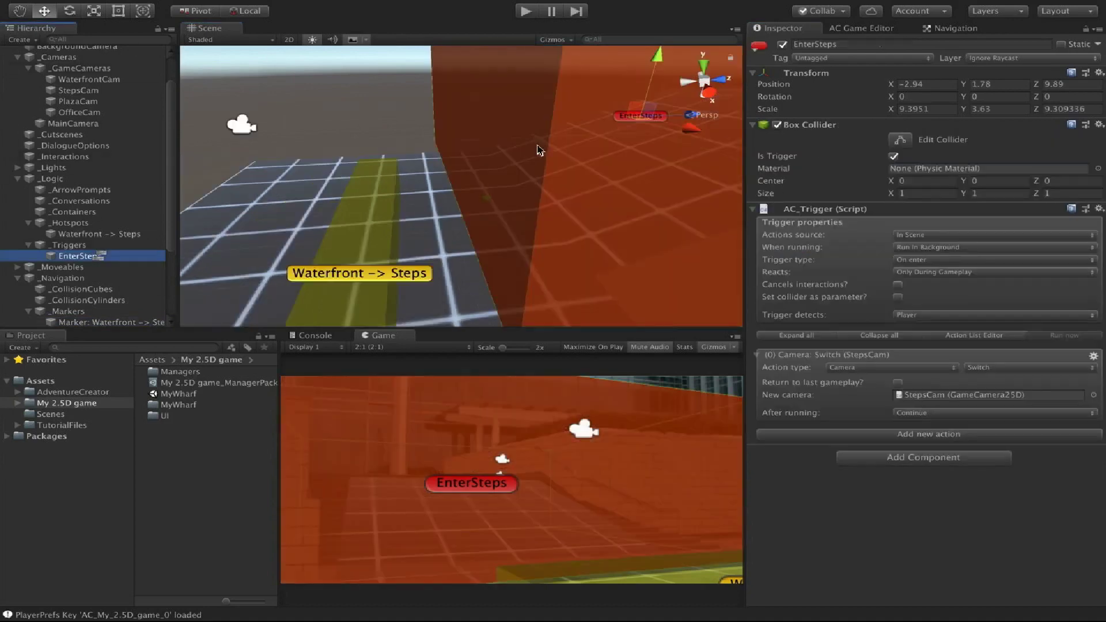
middle_drag(537, 148, 514, 158)
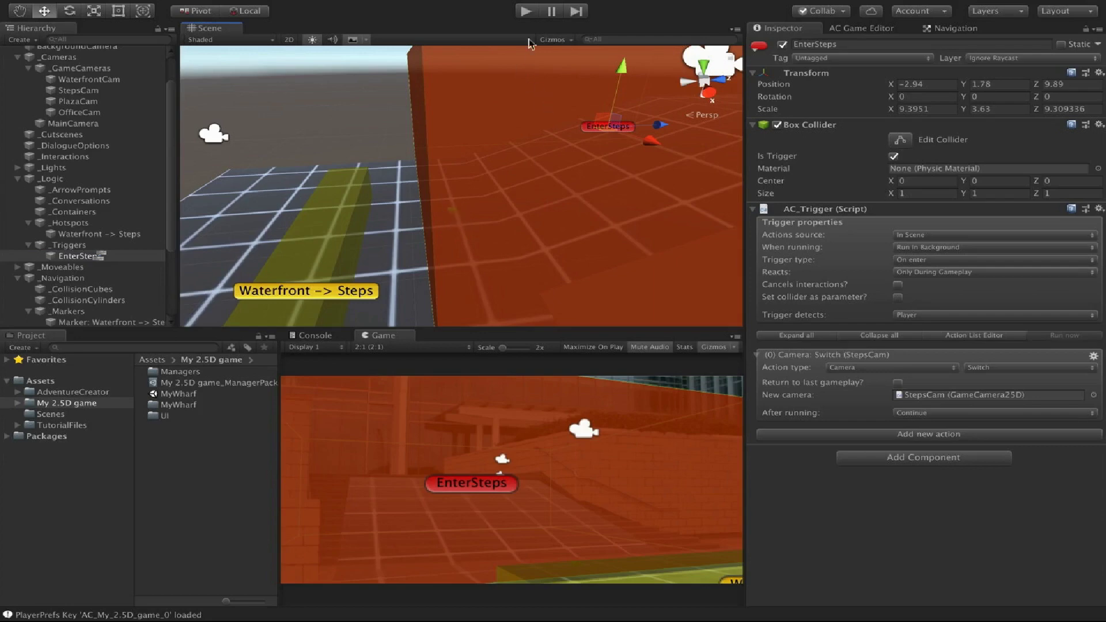
Turn off the Game view's gizmos in play mode and test walking Tin Pot through the Waterfront -> Steps hotspot.
click(526, 11)
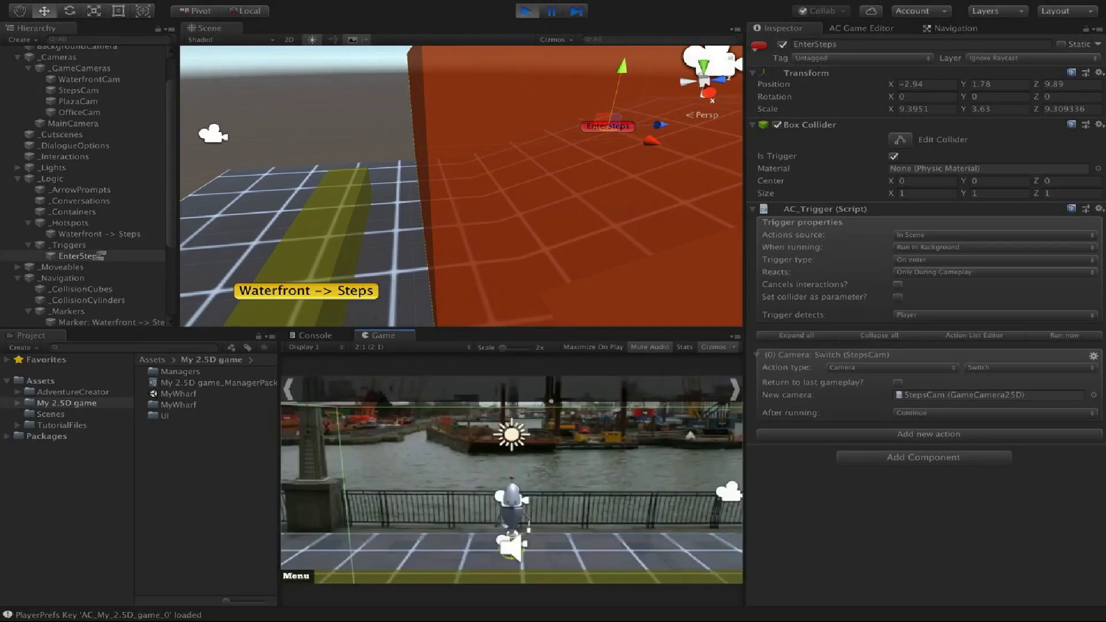
click(713, 346)
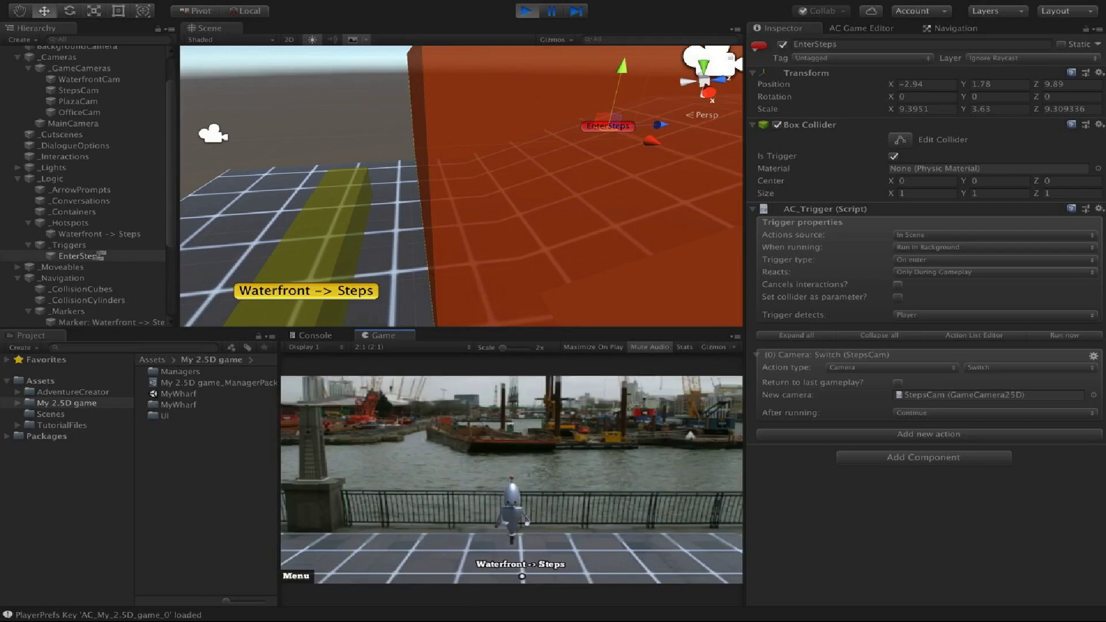
click(522, 576)
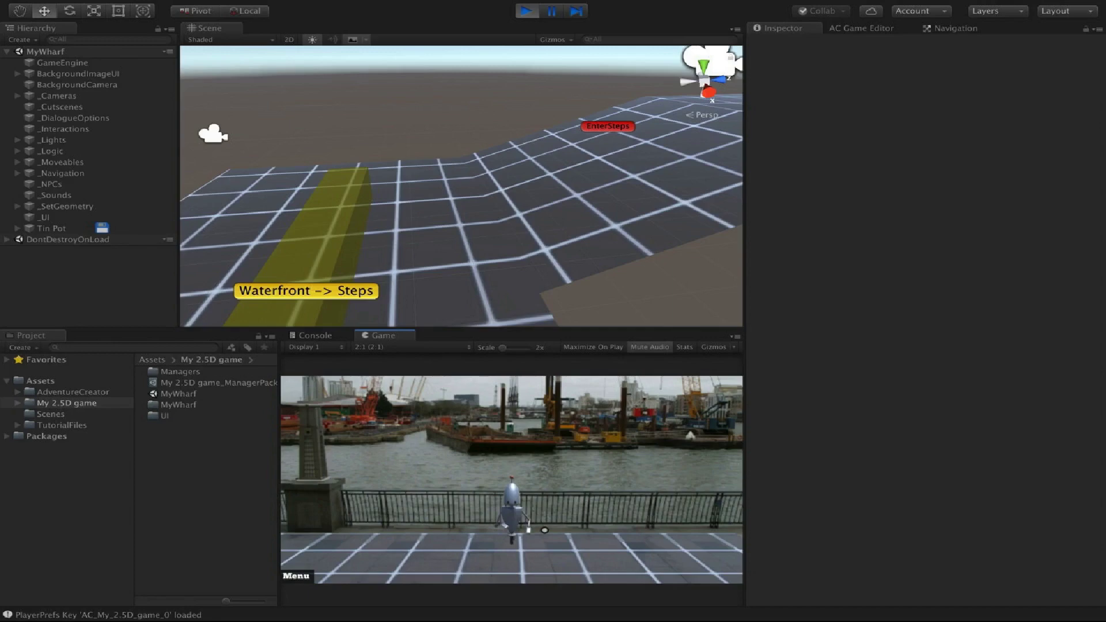
click(525, 11)
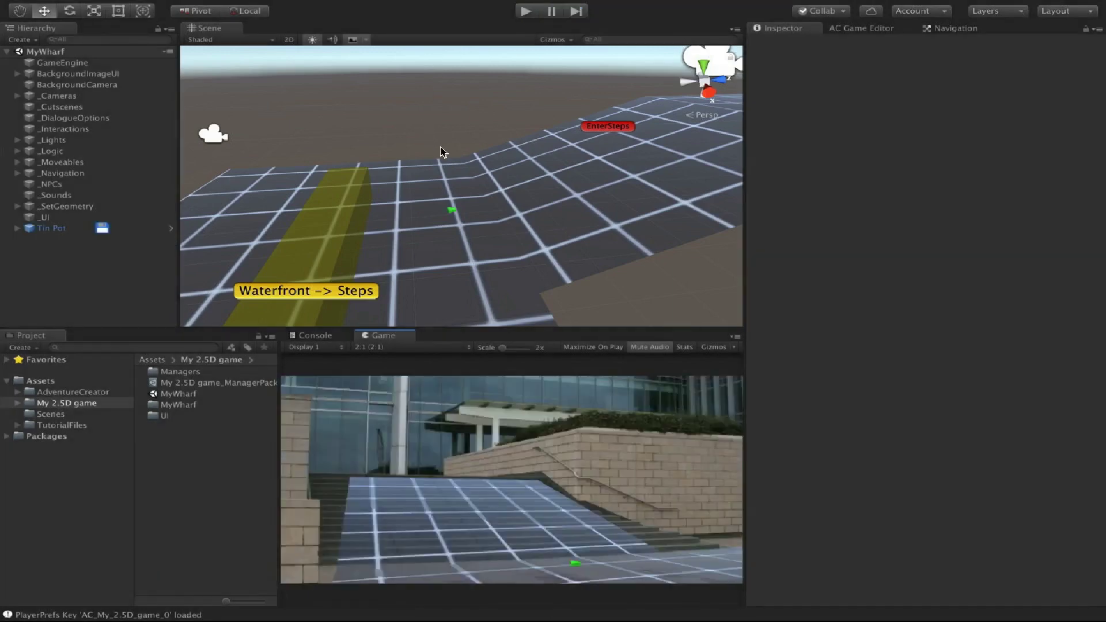
Give the Waterfront -> Steps hotspot the display label "steps".
click(19, 153)
click(29, 195)
click(72, 207)
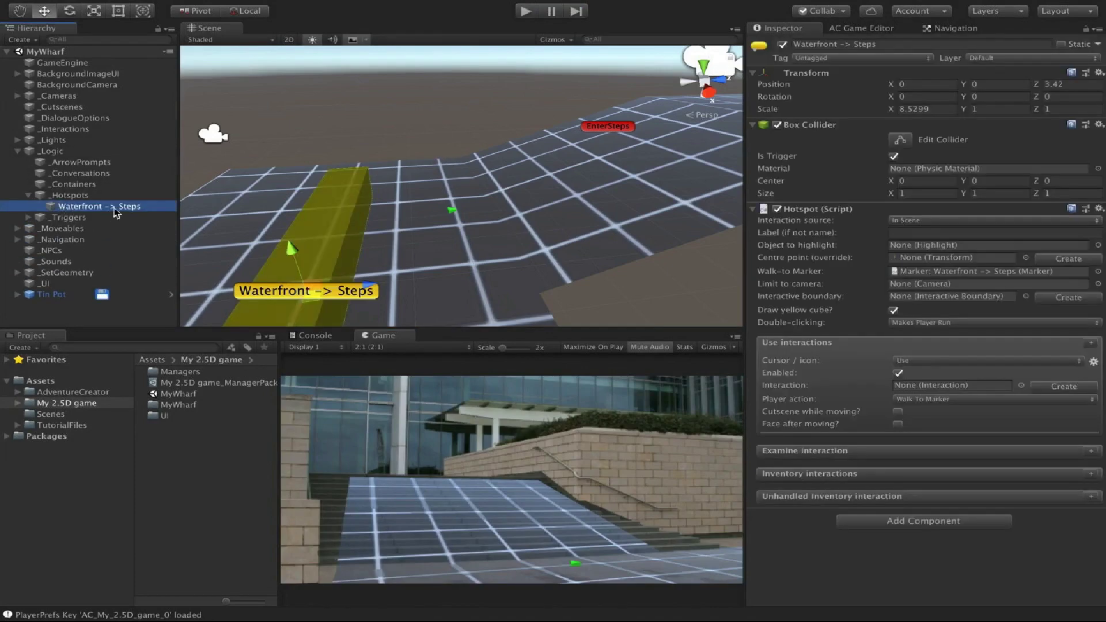
click(909, 232)
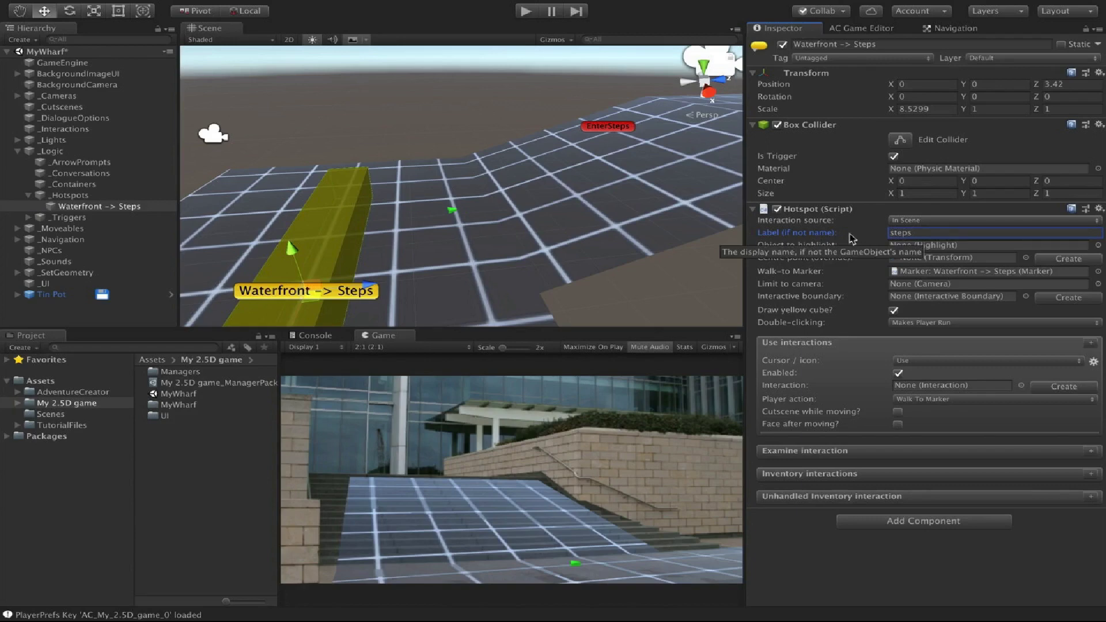
Run the game and enable prefixed cursor labels for the Hotspot cursor in Adventure Creator's Cursor manager.
click(525, 11)
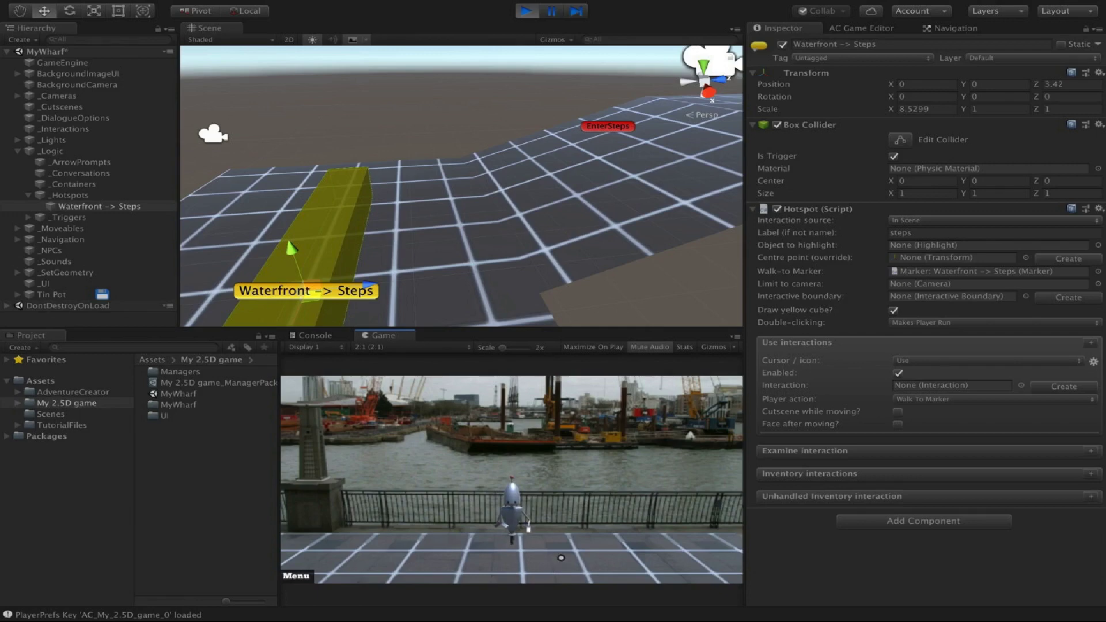
click(874, 30)
click(949, 60)
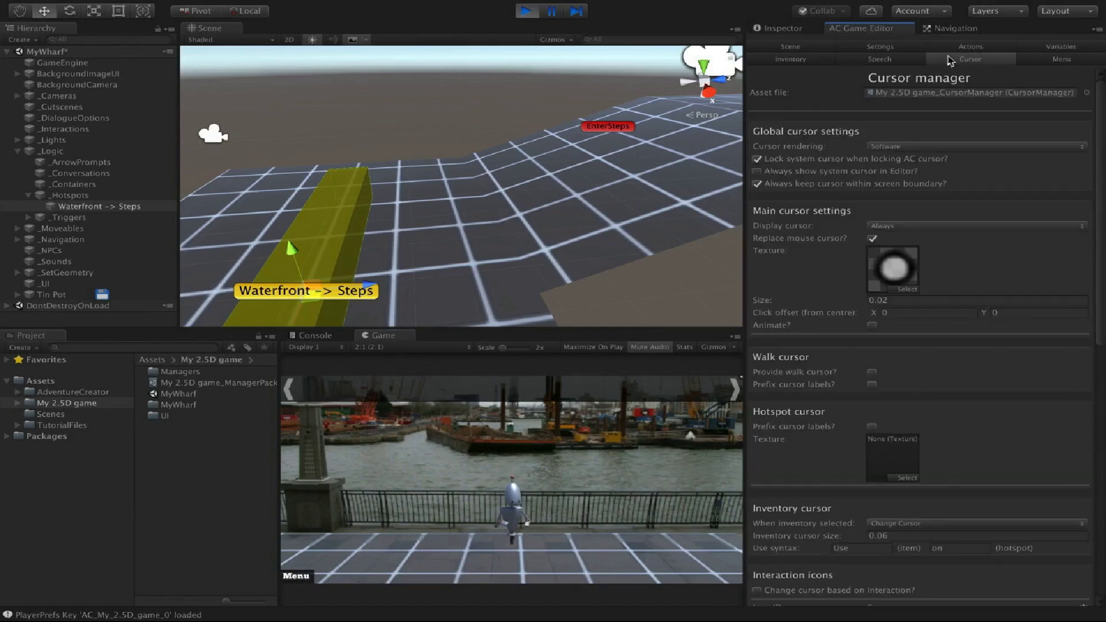
drag(1097, 114, 1102, 253)
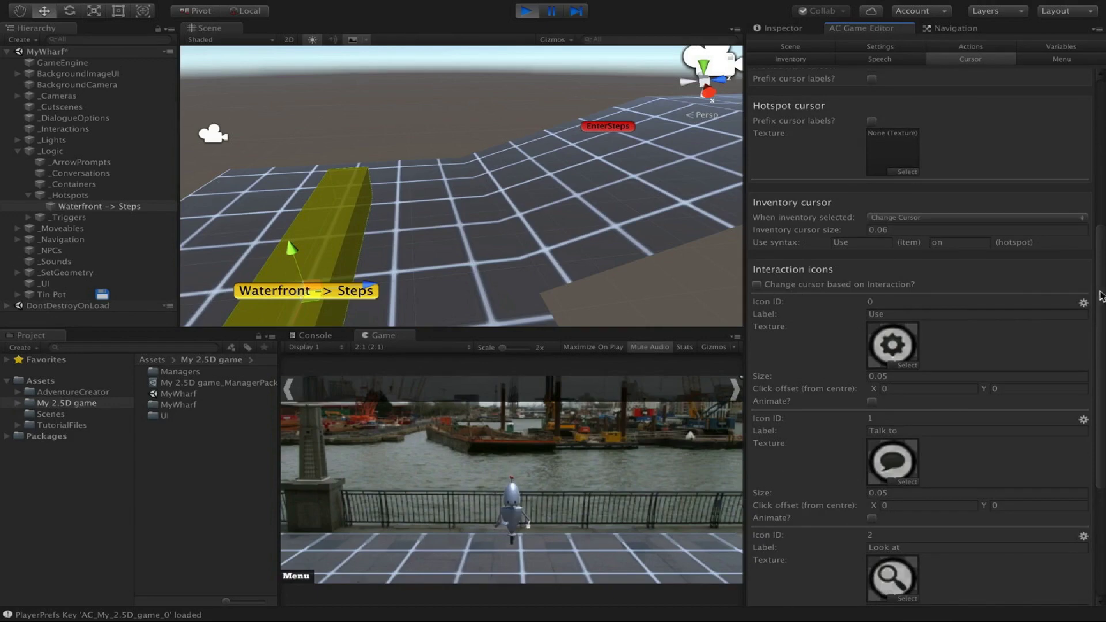
scroll(910, 170, down, 5)
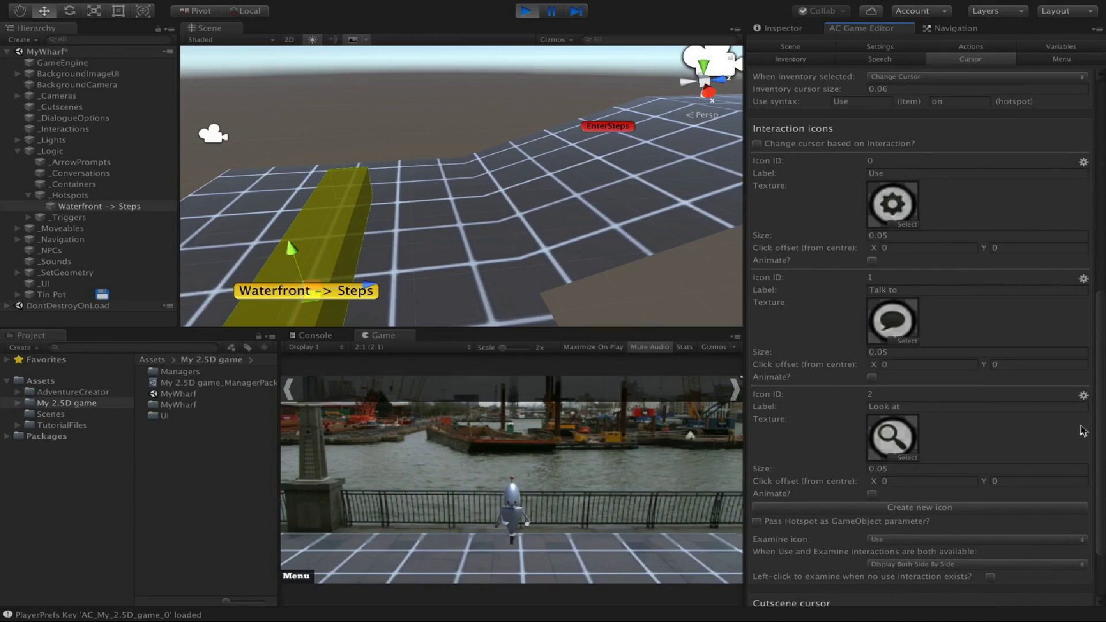
drag(1104, 429, 1101, 329)
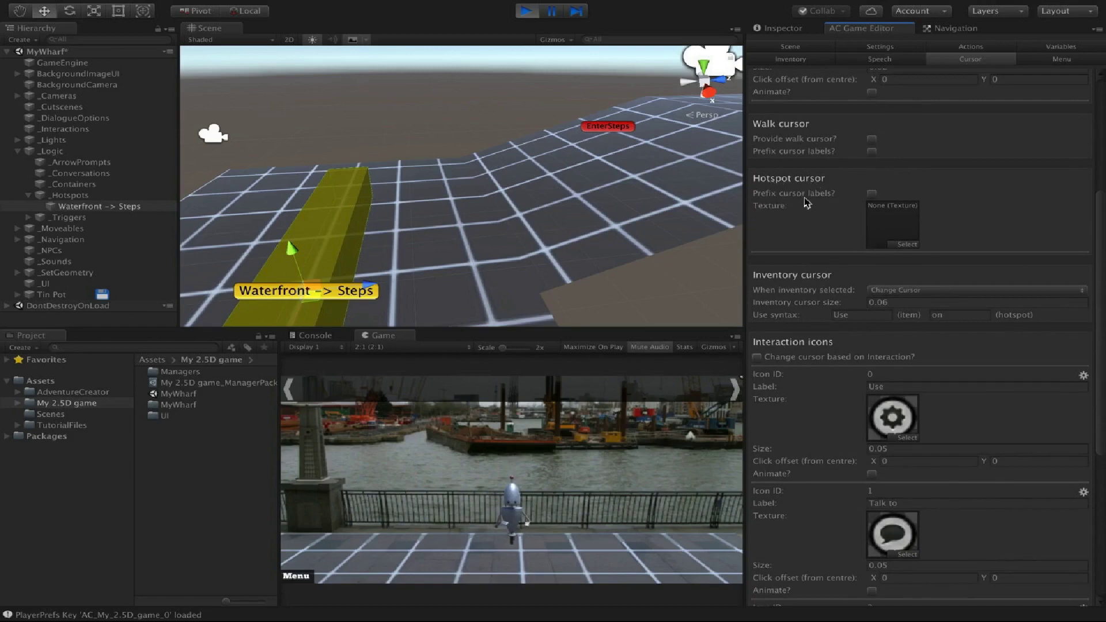
click(872, 194)
mouse_move(554, 569)
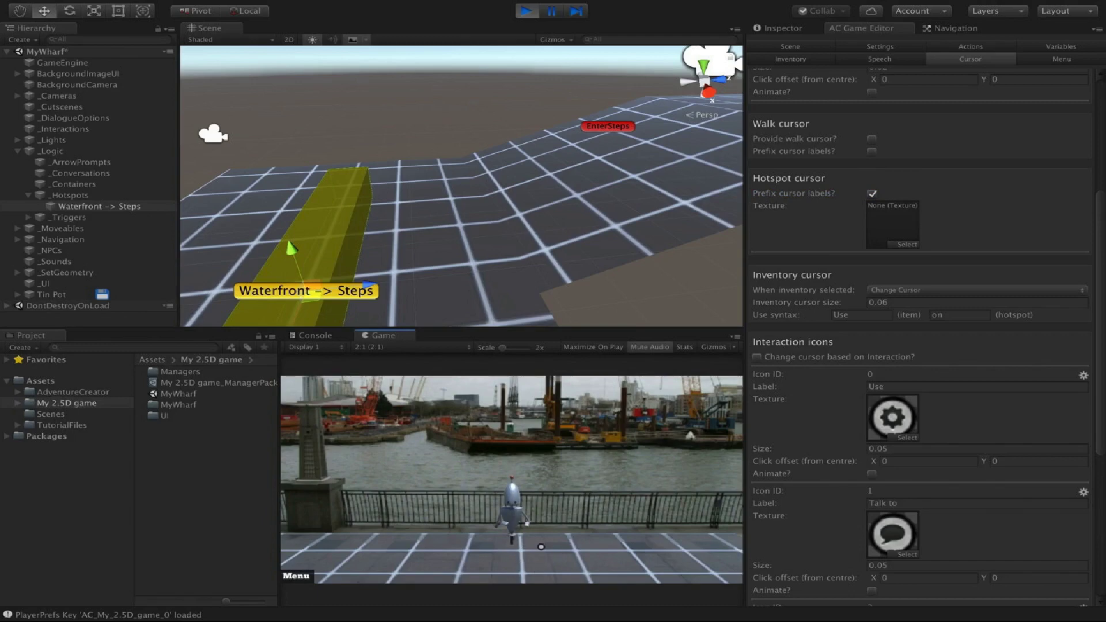
Review the cursor icons available for the hotspot's Use interaction, leave it on Use and stop the game.
click(761, 31)
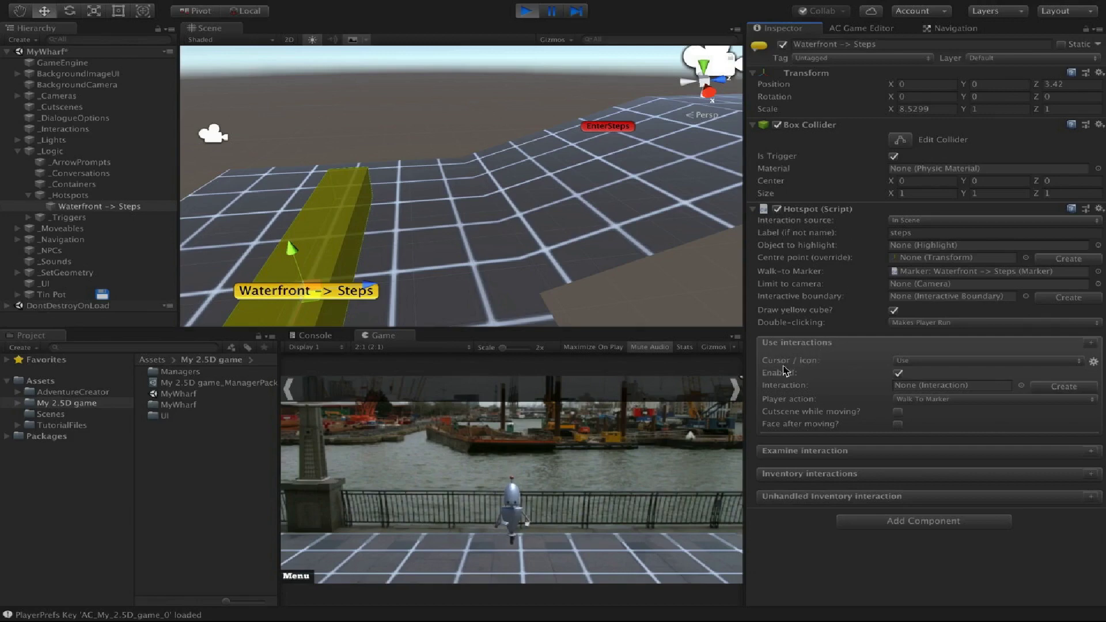
click(907, 361)
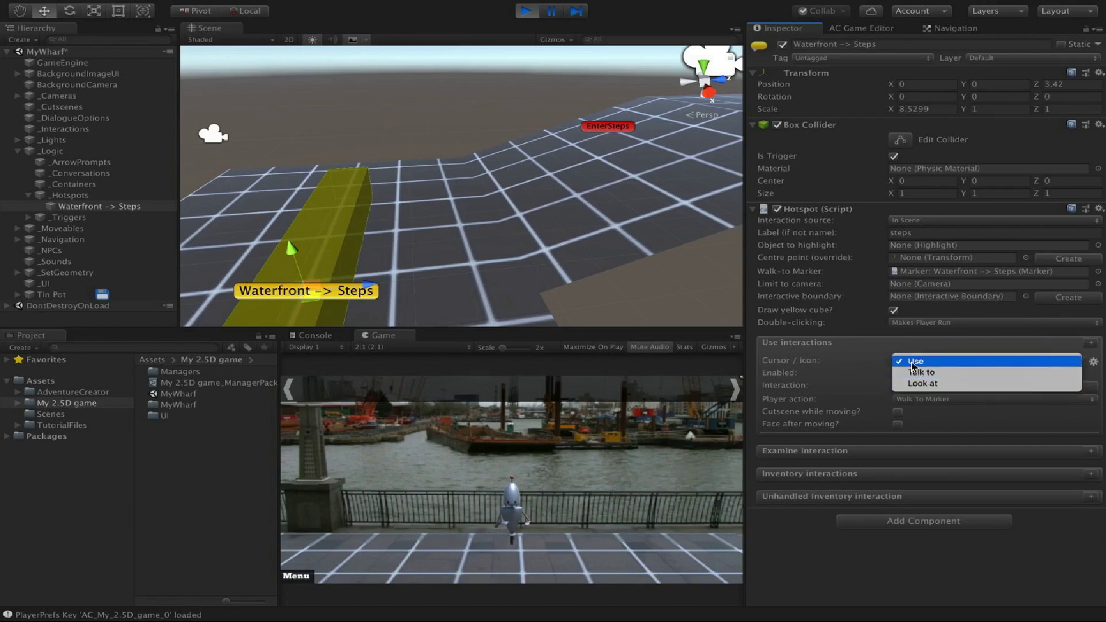
click(863, 361)
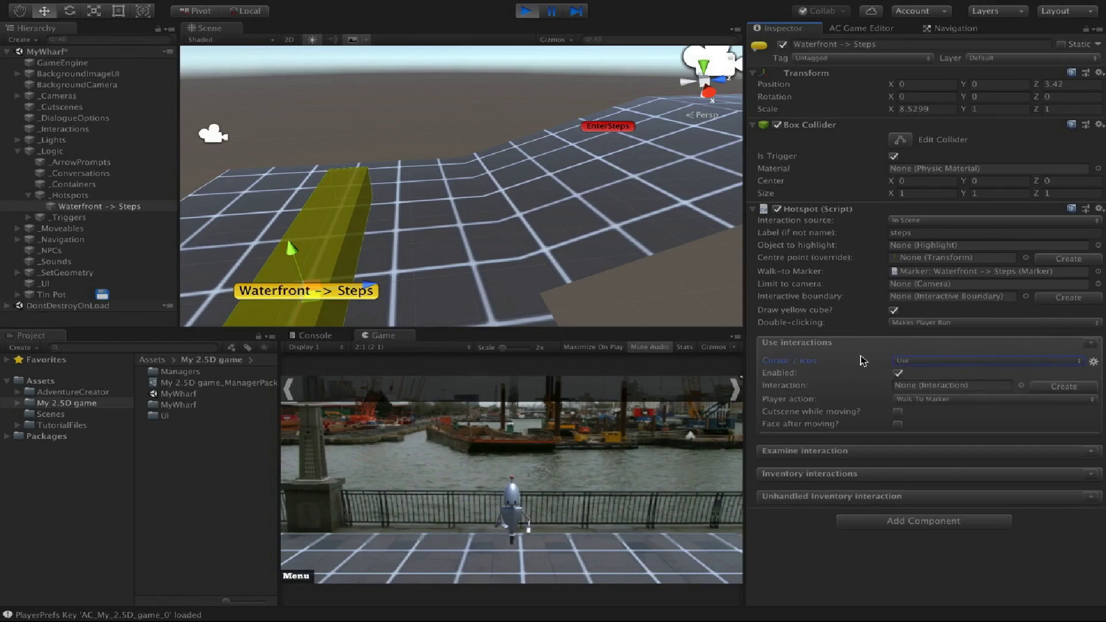
click(524, 12)
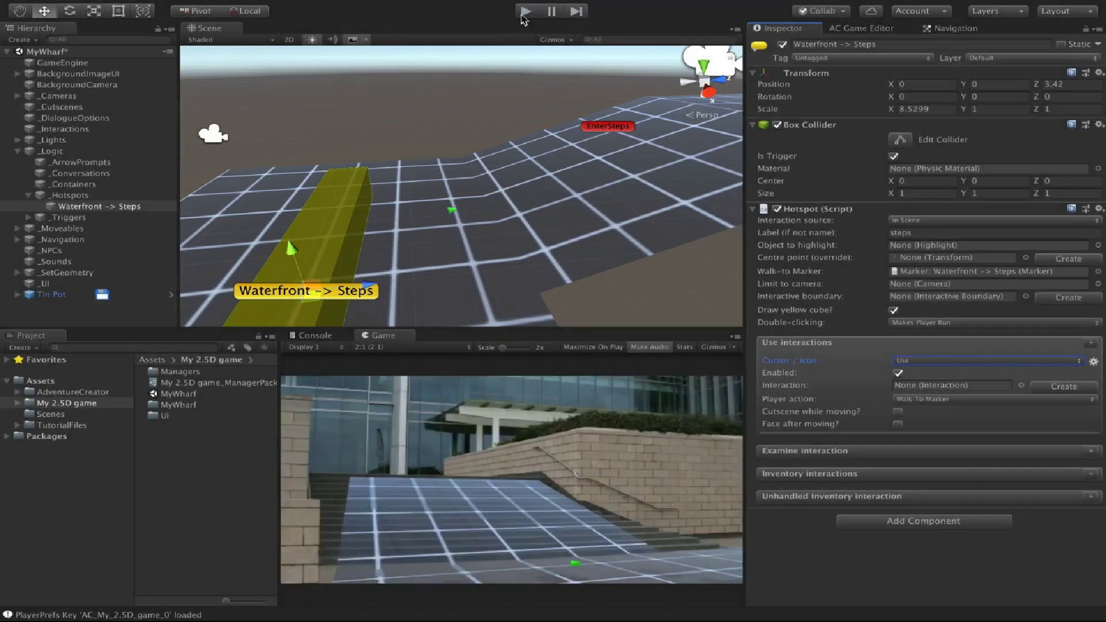
Create a new interaction icon in the Cursor manager and label it "Exit to".
click(861, 28)
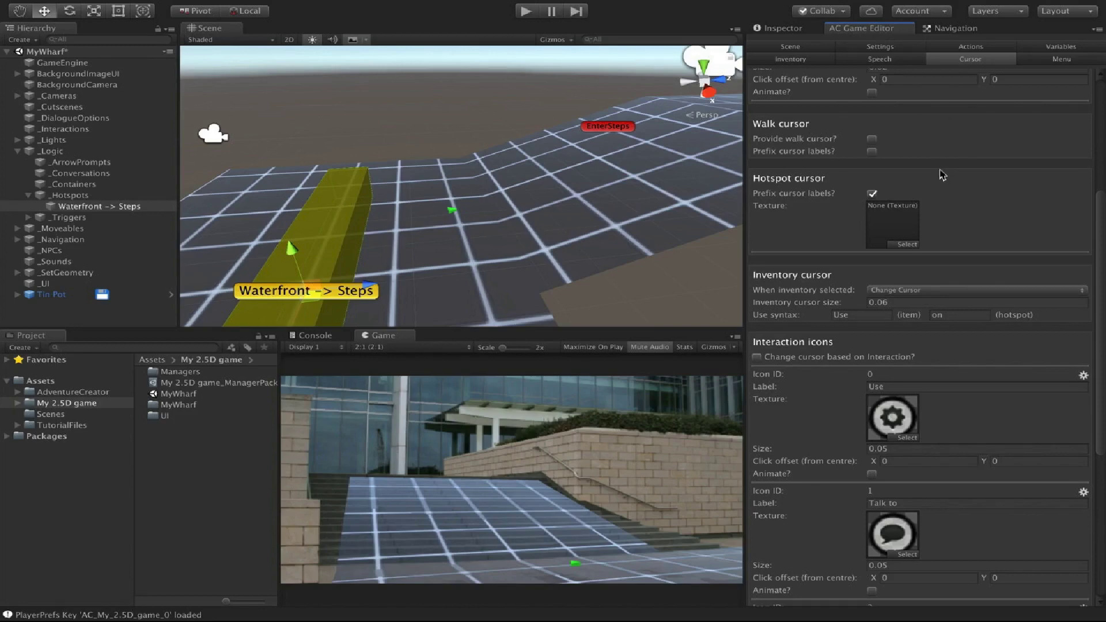
scroll(1102, 256, down, 5)
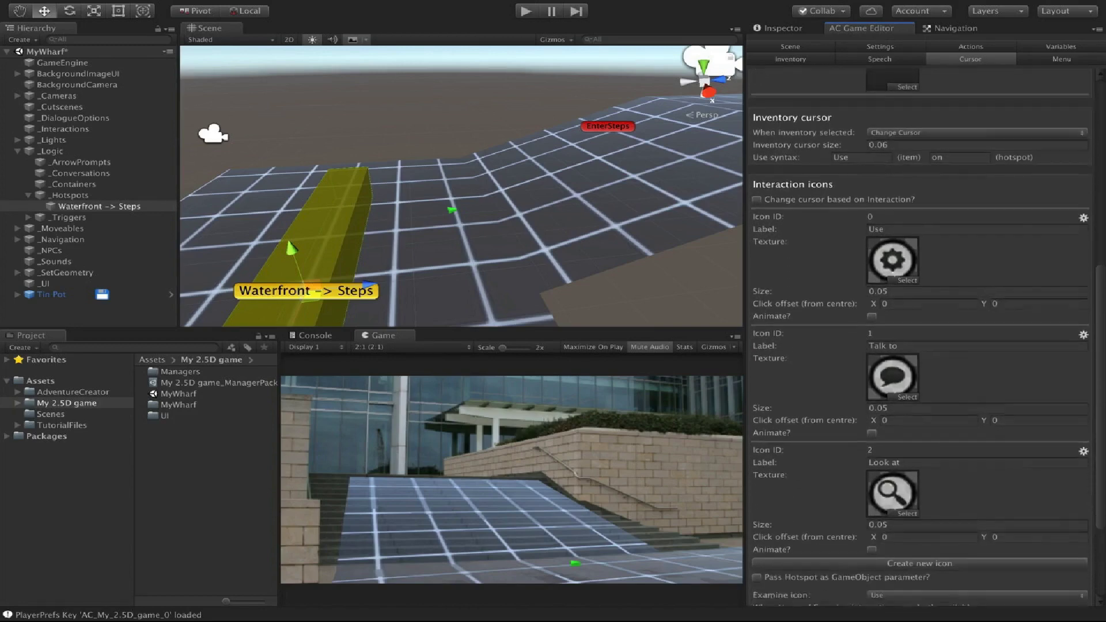
scroll(1102, 366, down, 3)
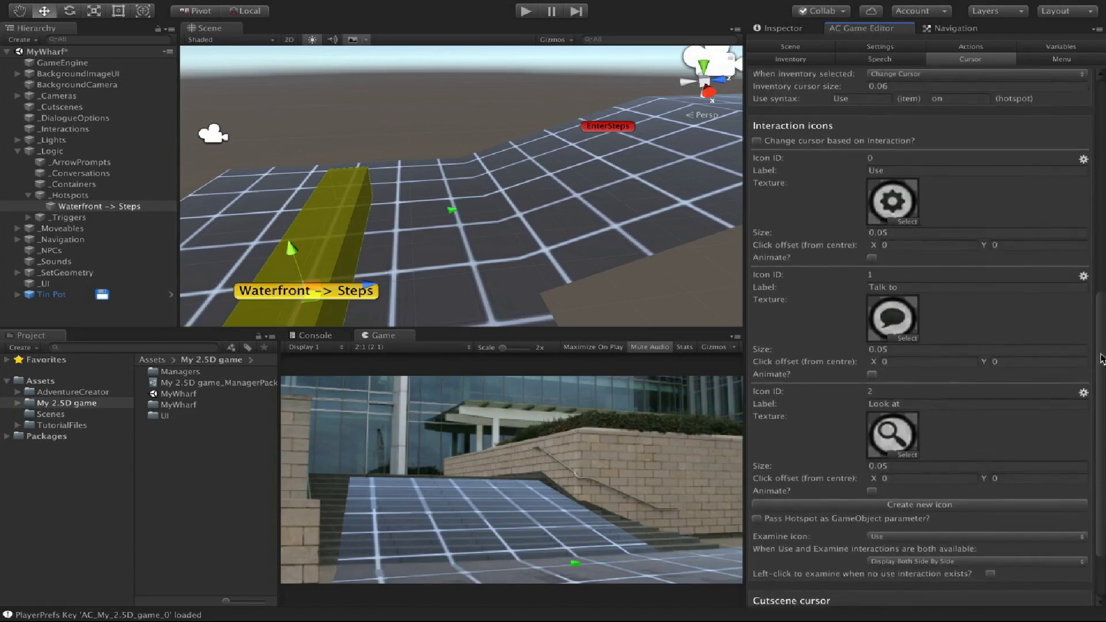
click(814, 484)
click(881, 499)
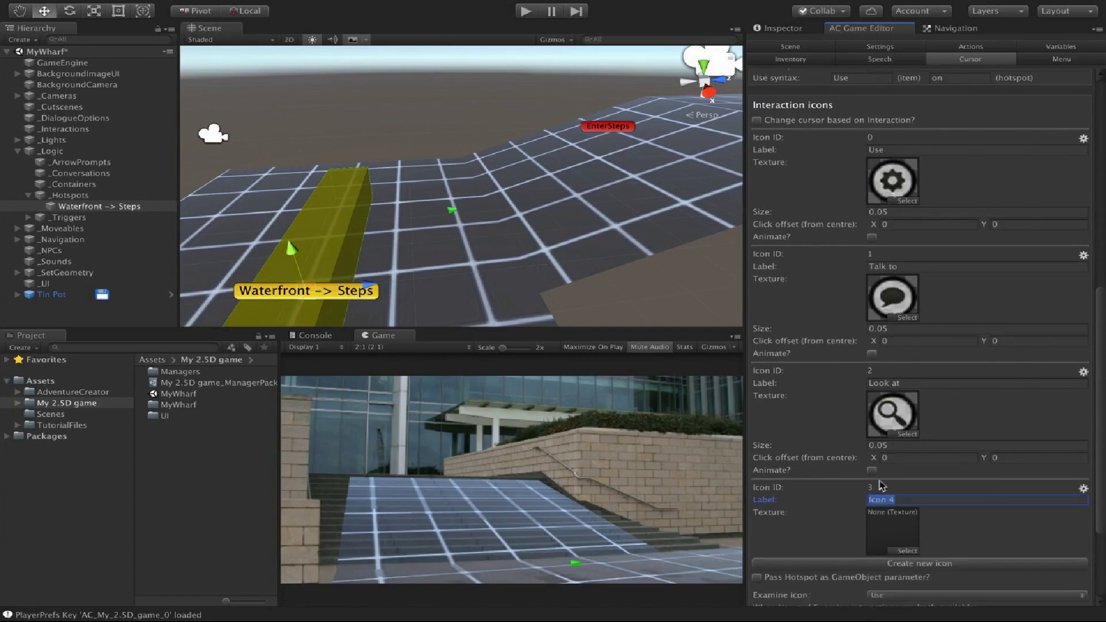
text(Exit to)
Set the cursor icon of the hotspot's Use interaction to Exit to and playtest the walk to the steps.
click(794, 27)
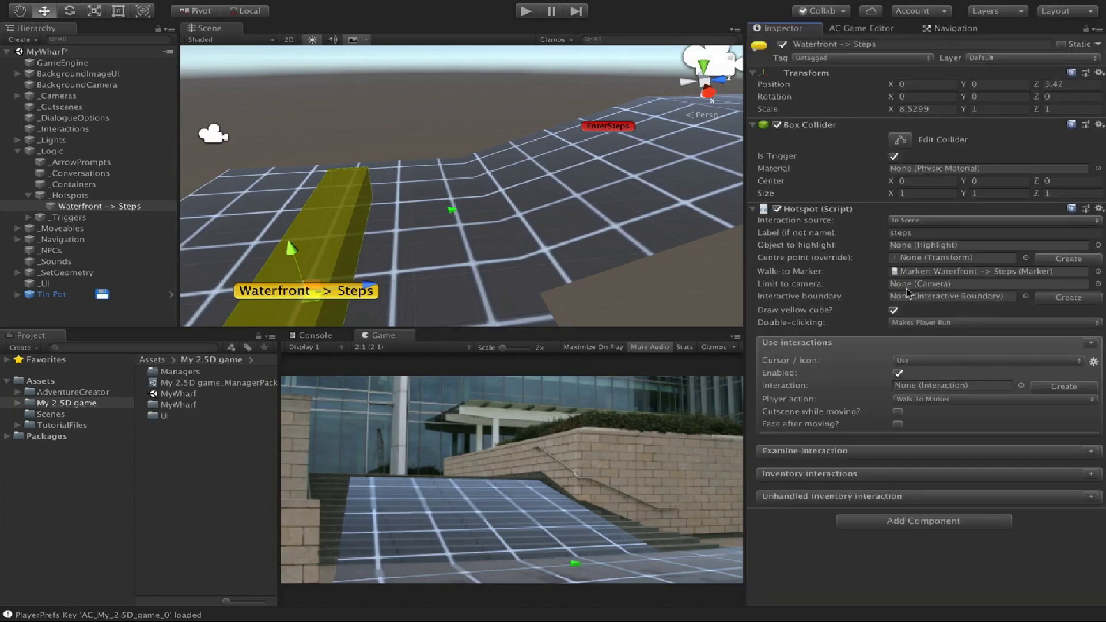
click(909, 363)
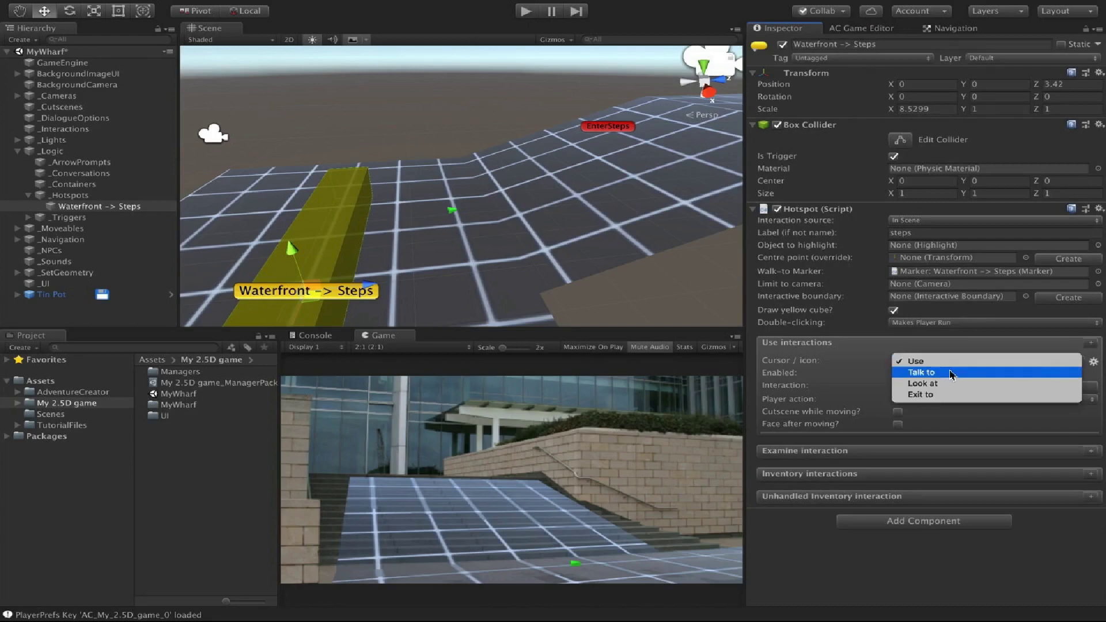
click(953, 395)
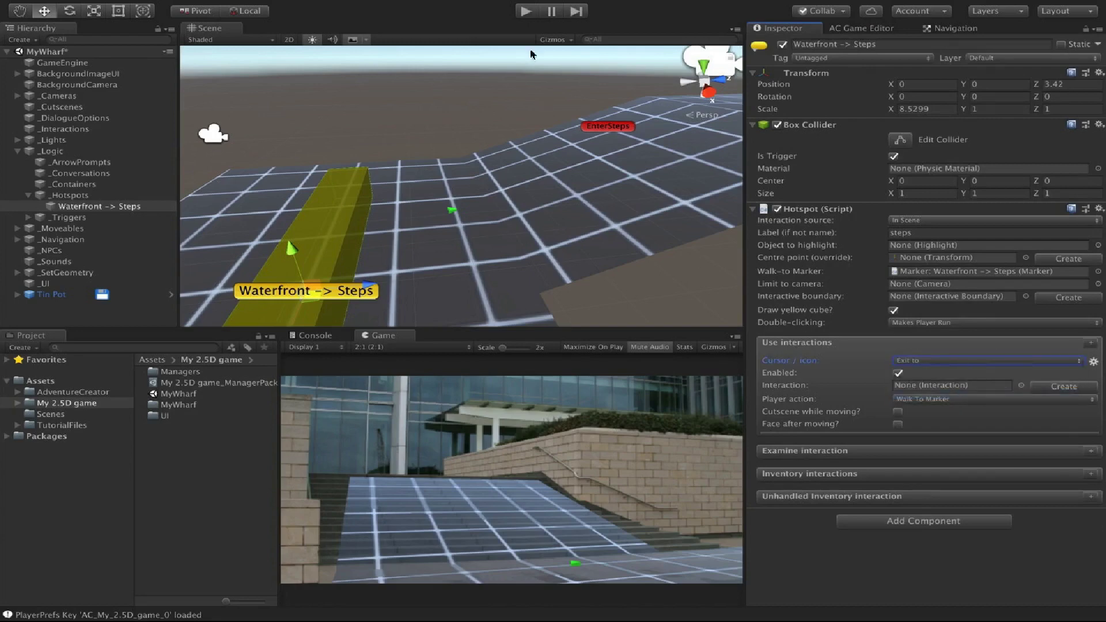
click(525, 11)
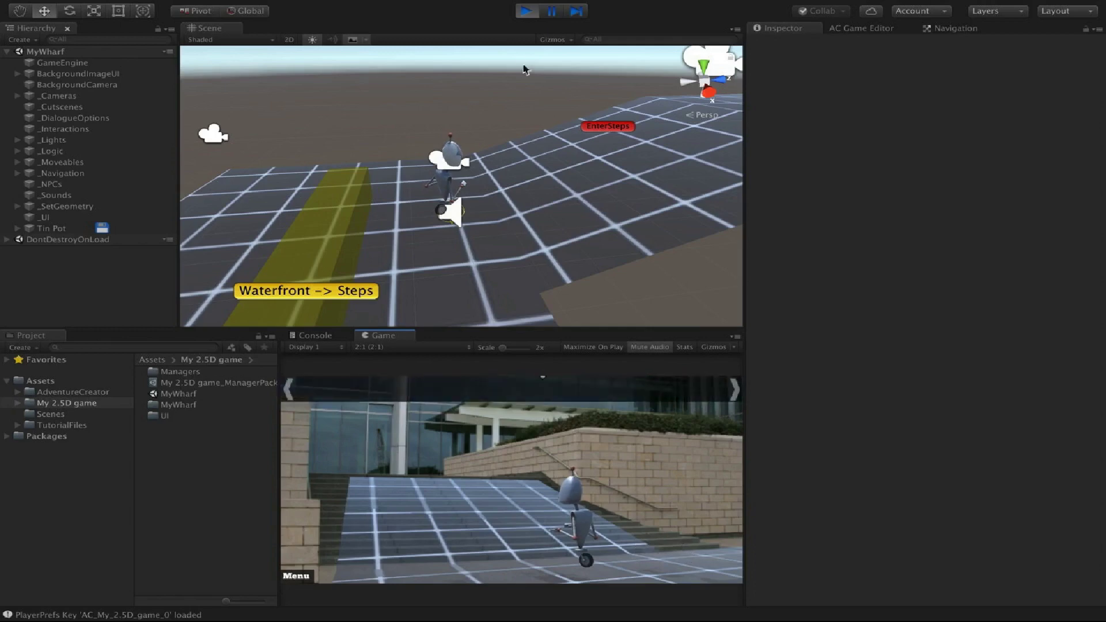
key(ctrl+p)
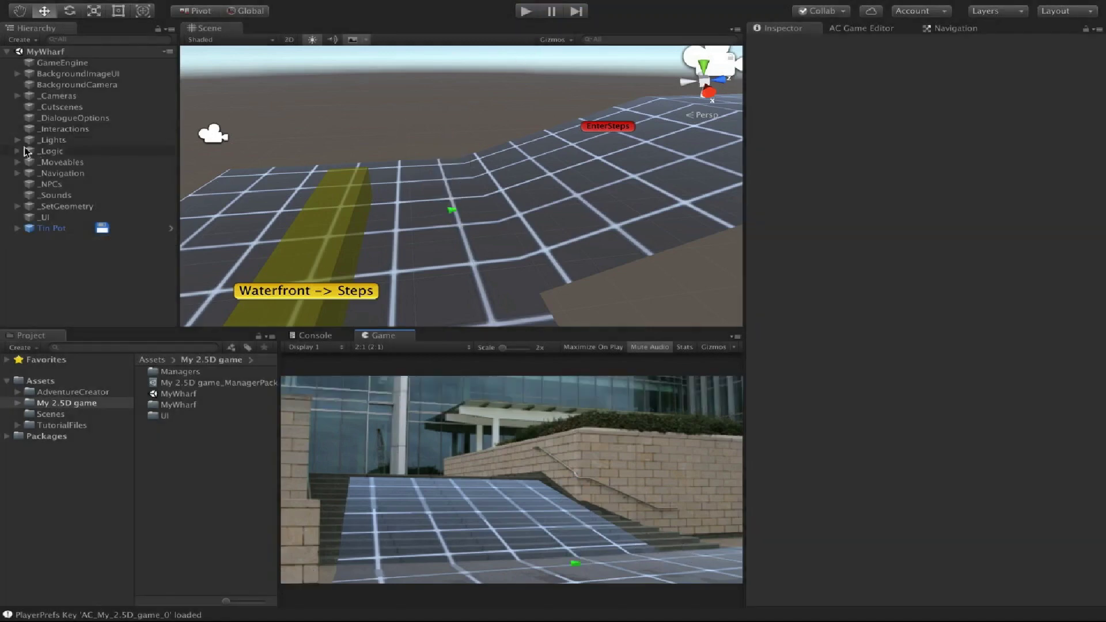
Limit the Waterfront -> Steps hotspot to WaterfrontCam.
click(17, 151)
click(26, 198)
click(80, 206)
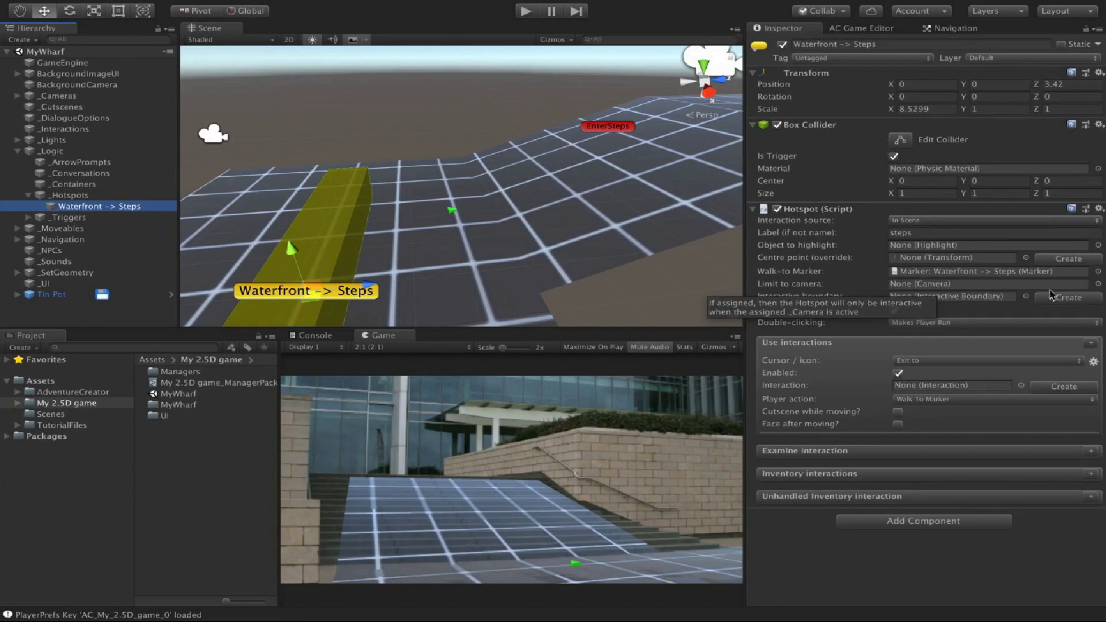
click(1098, 283)
double_click(857, 251)
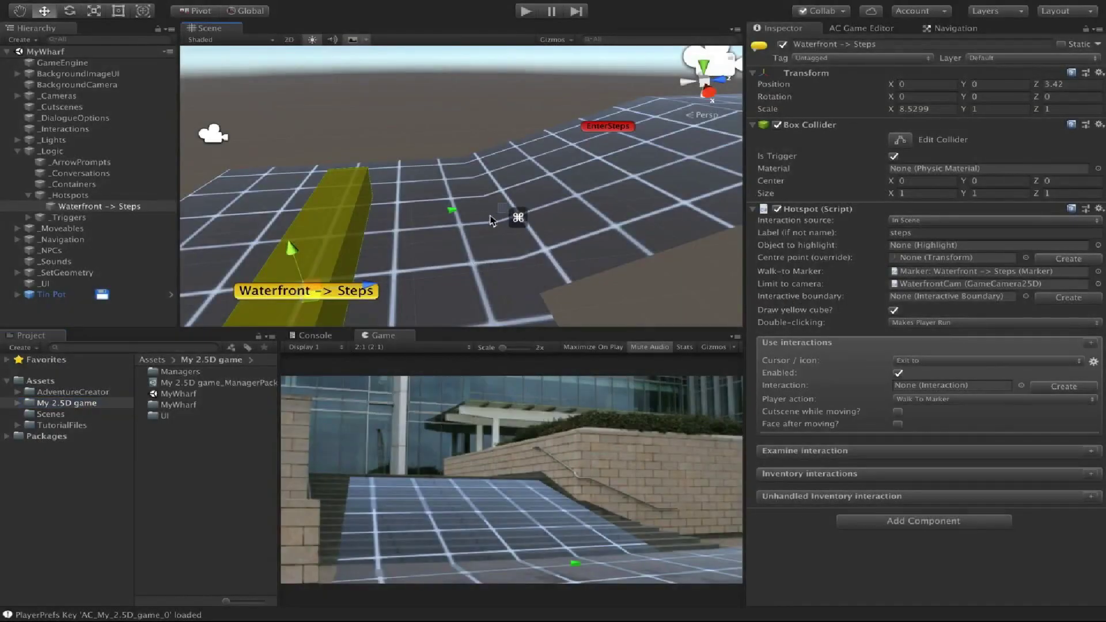
Select the EnterSteps trigger in the scene and examine the area it covers beyond the hotspot.
alt+drag(498, 224, 645, 210)
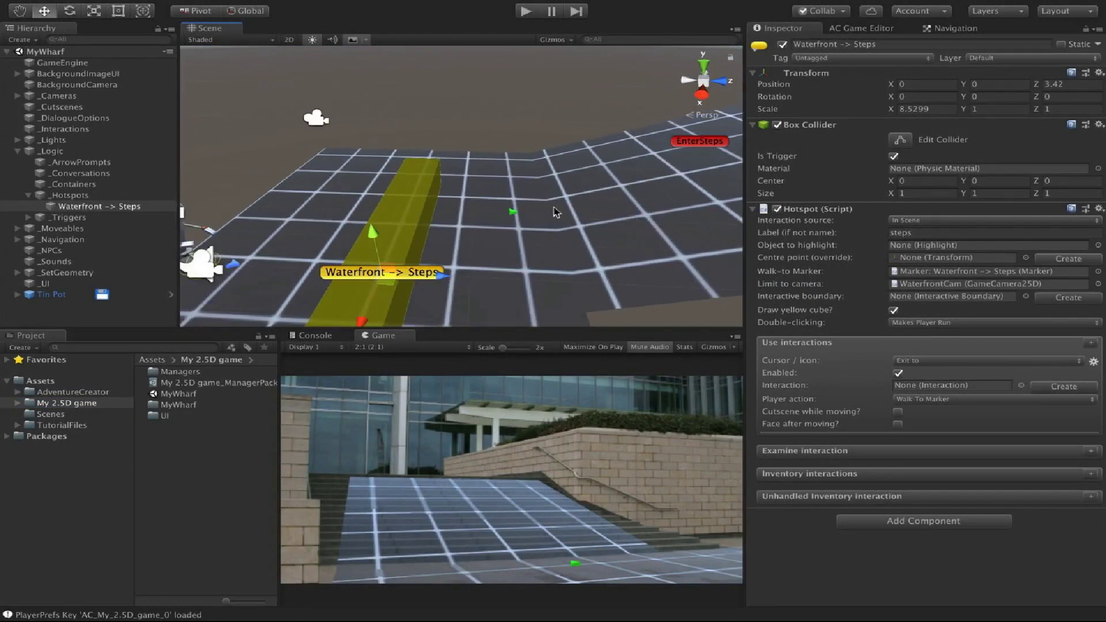
click(572, 158)
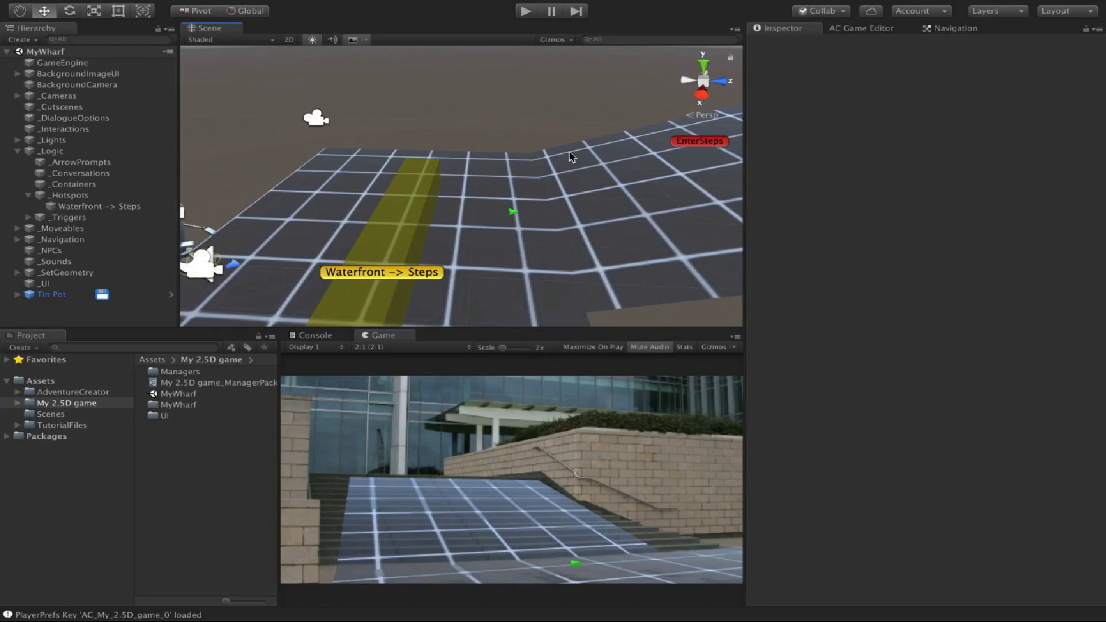
alt+drag(568, 158, 417, 202)
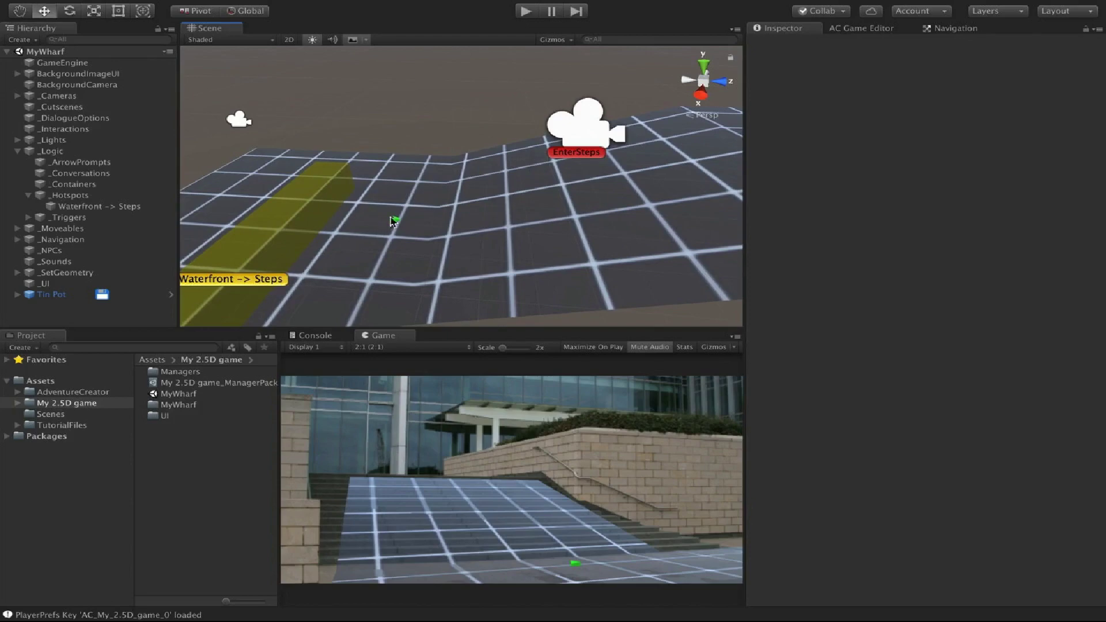
click(563, 157)
scroll(515, 168, down, 3)
alt+drag(480, 174, 526, 163)
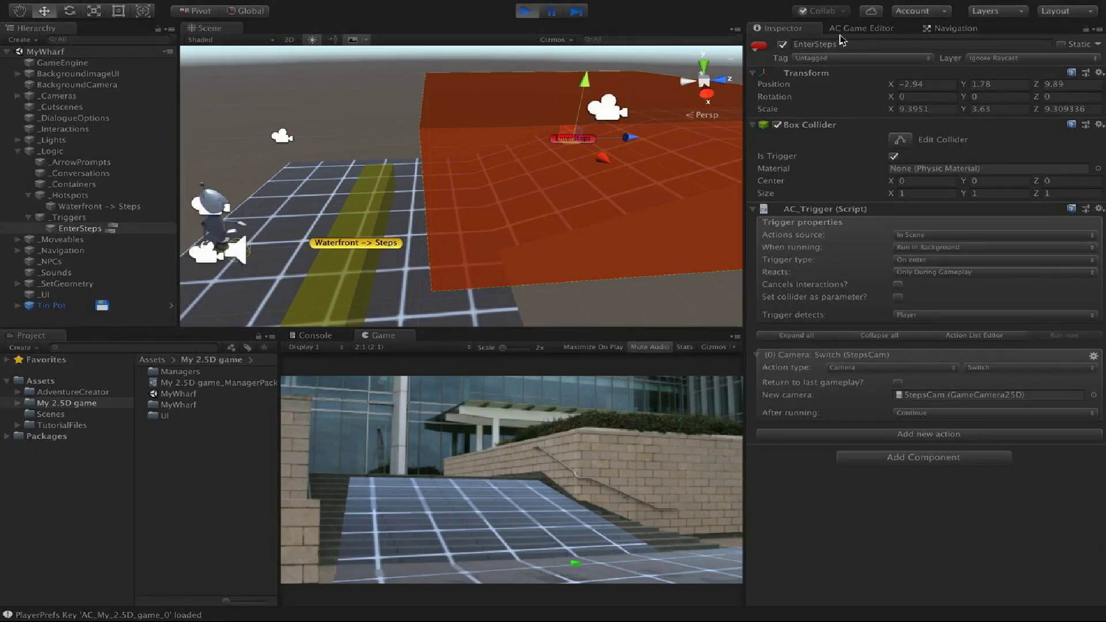
In the Adventure Creator Settings manager, set the interface's movement method to Direct.
click(849, 28)
click(861, 46)
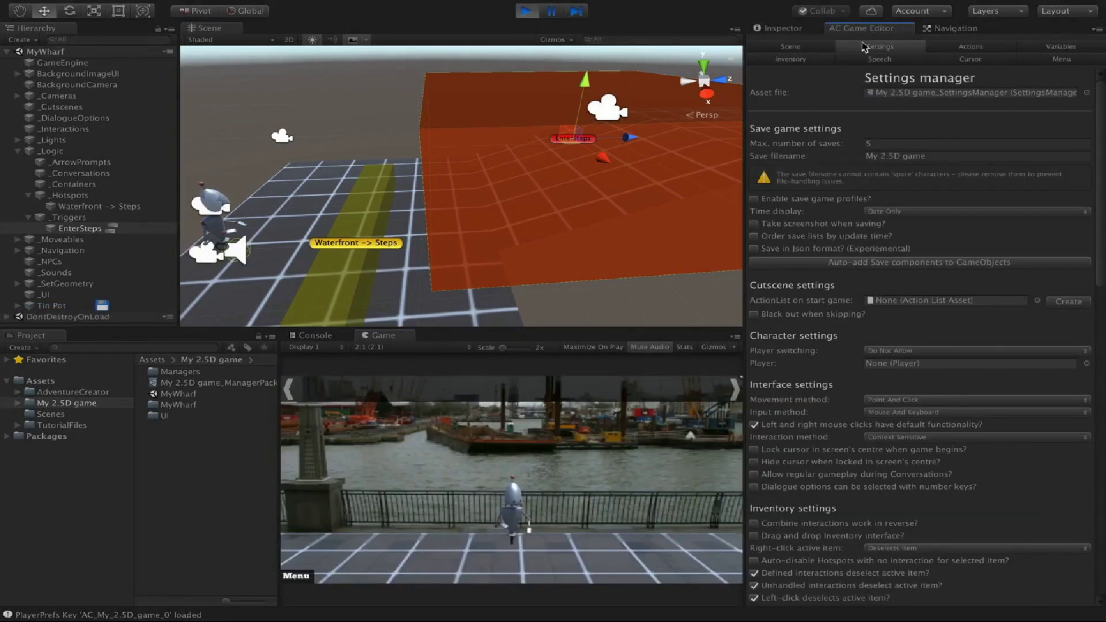
click(887, 398)
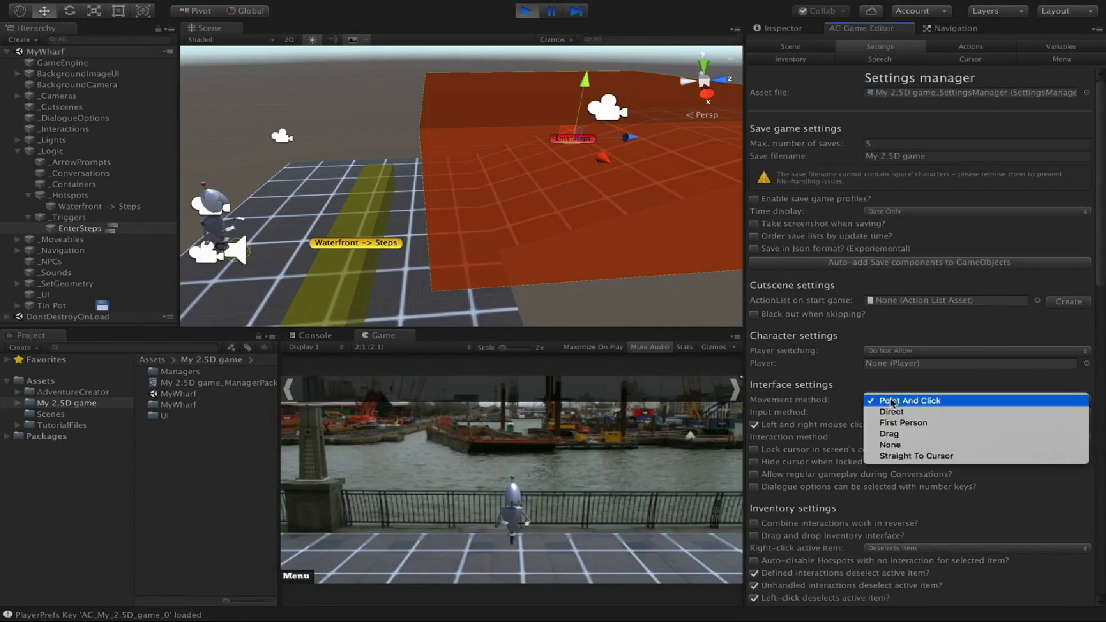
click(911, 414)
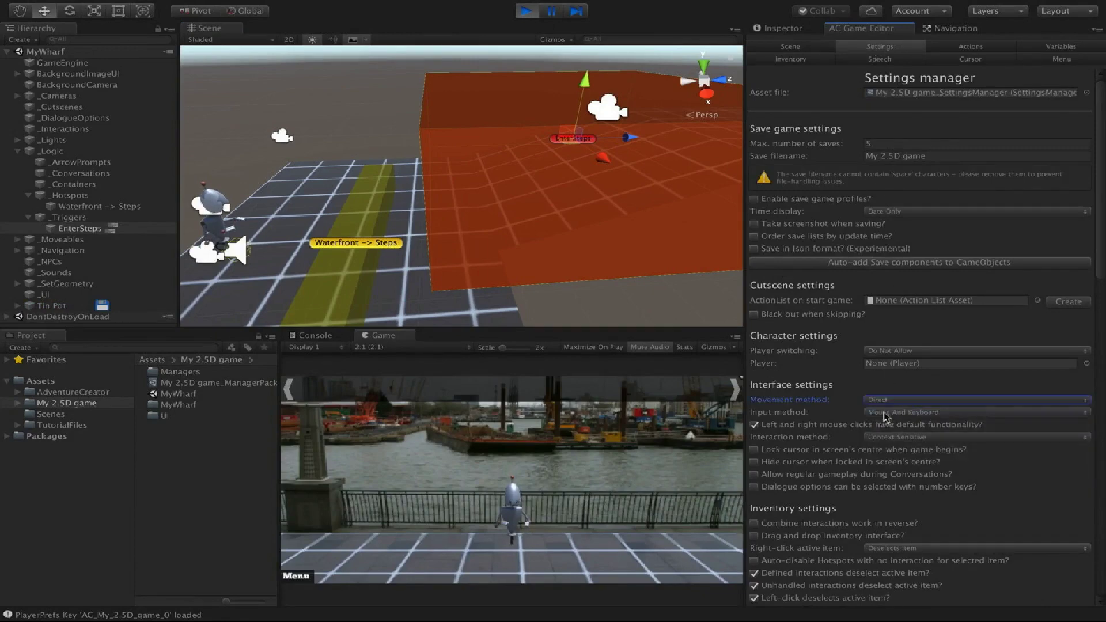
Test direct movement in the running game by walking the player from the waterfront around the steps area, and stop play mode.
key(Down)
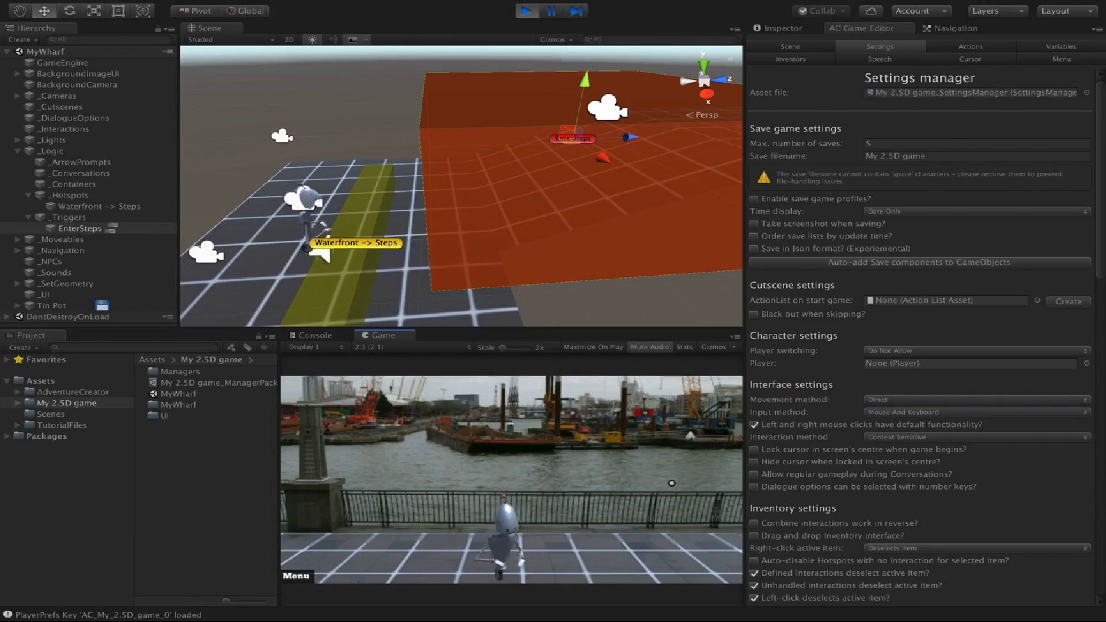
key(Right)
key(Left)
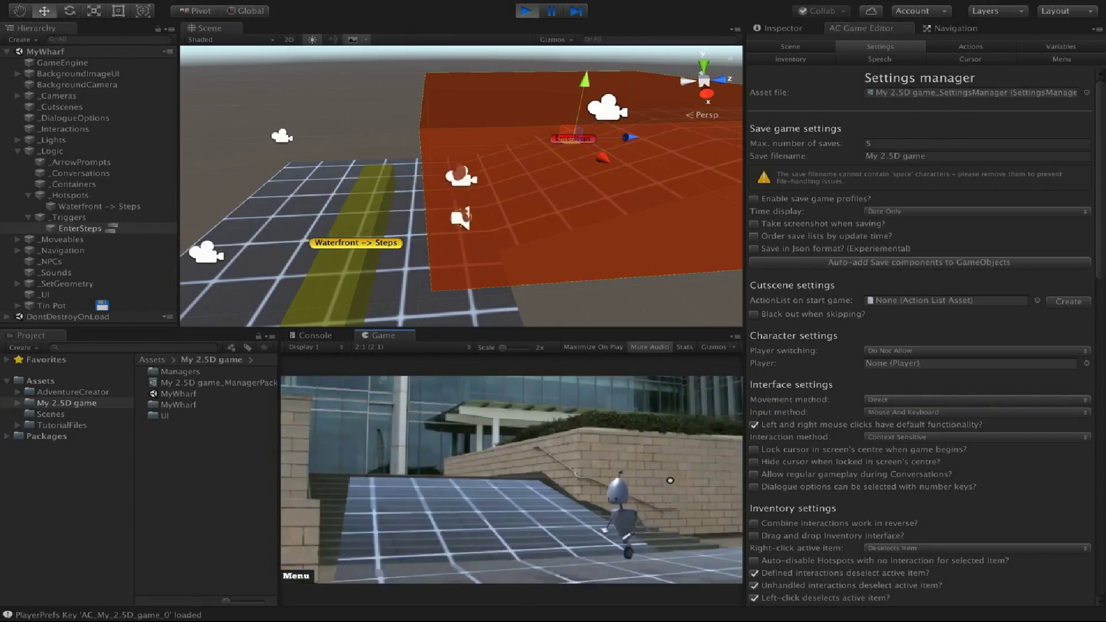
key(Up)
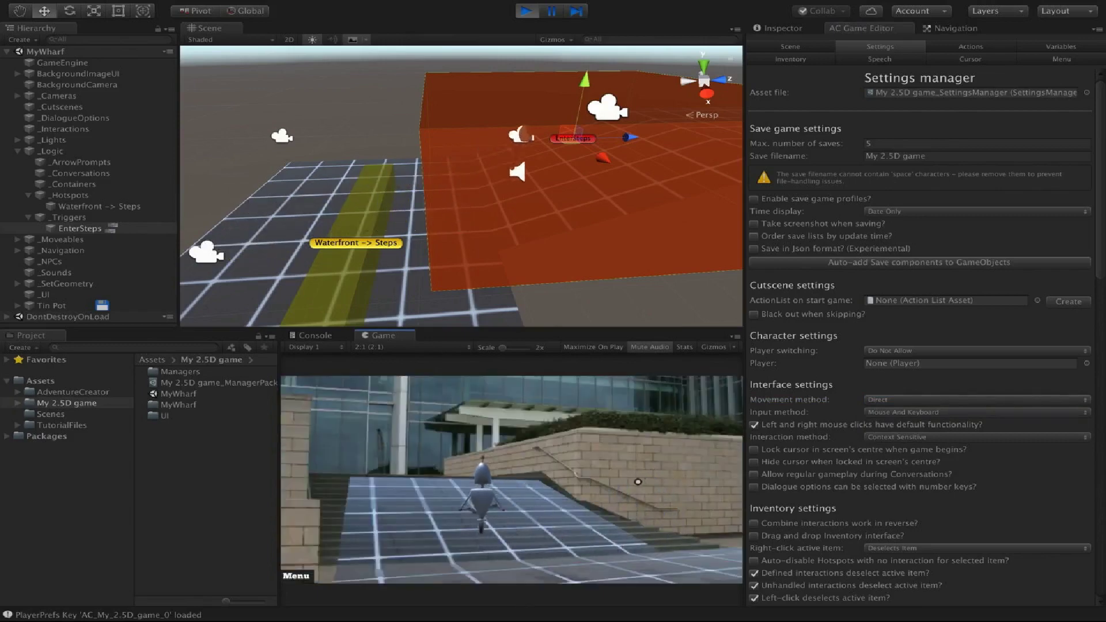
key(Left)
key(Down)
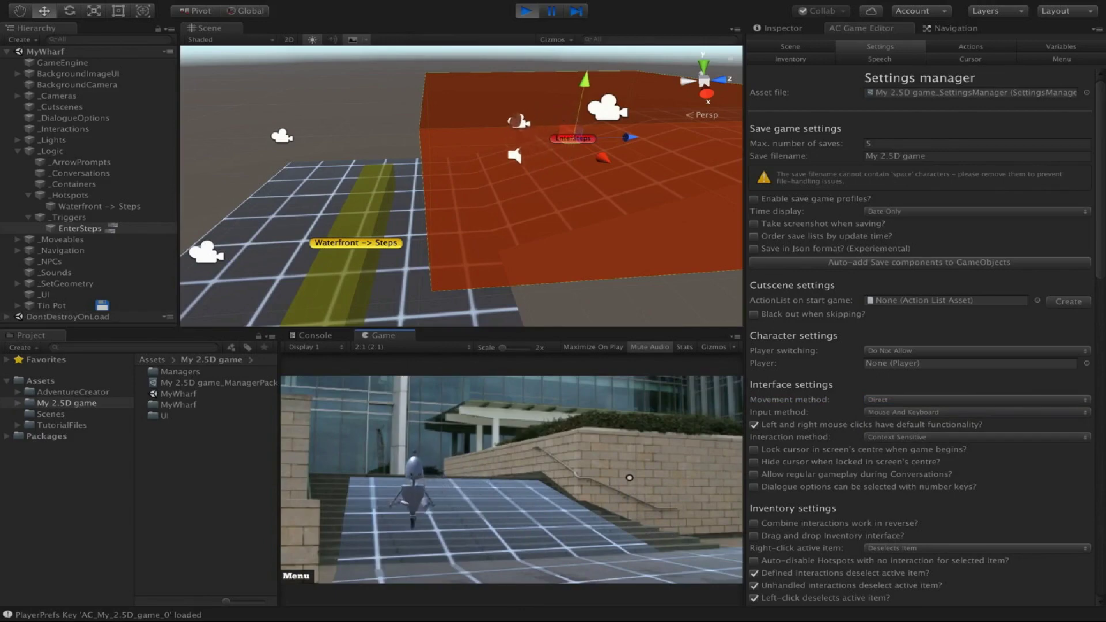
key(Right)
key(Down)
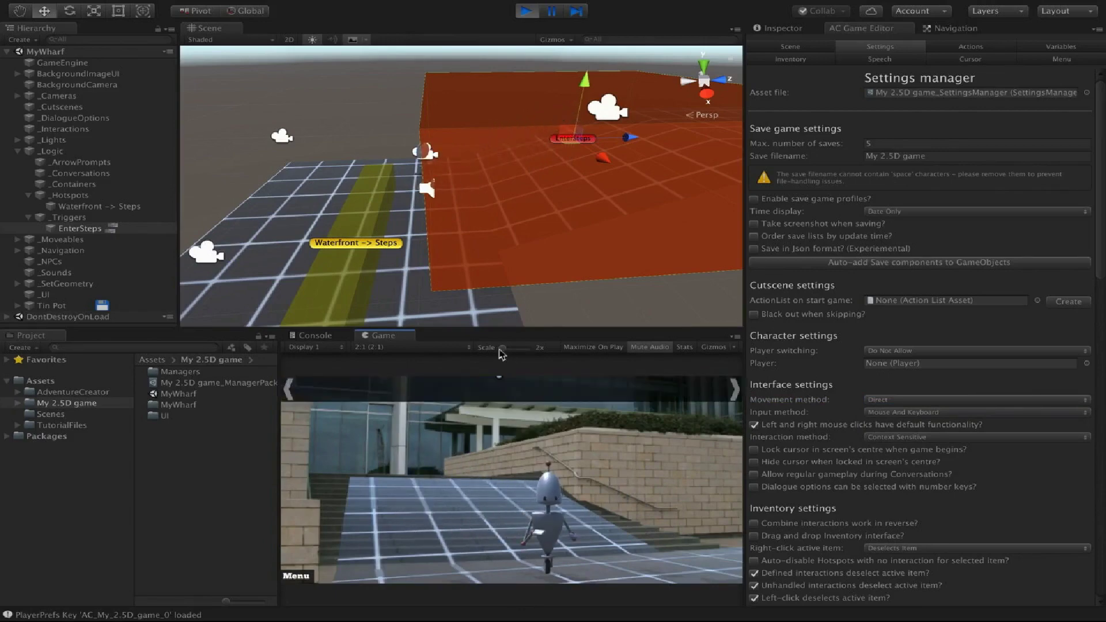
key(Left)
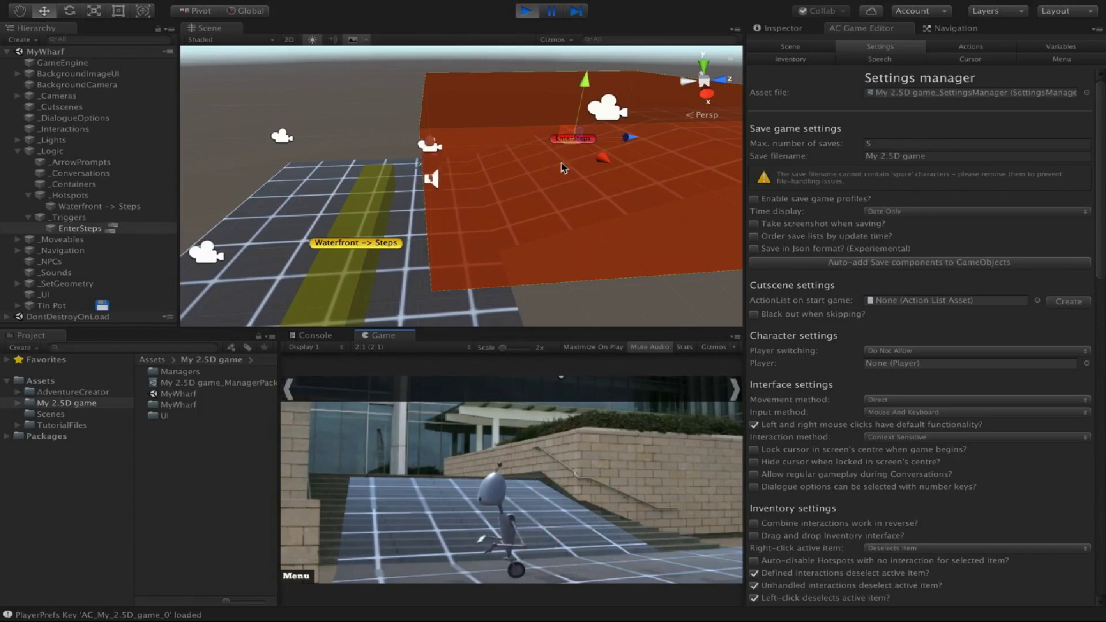
key(Down)
key(ctrl+p)
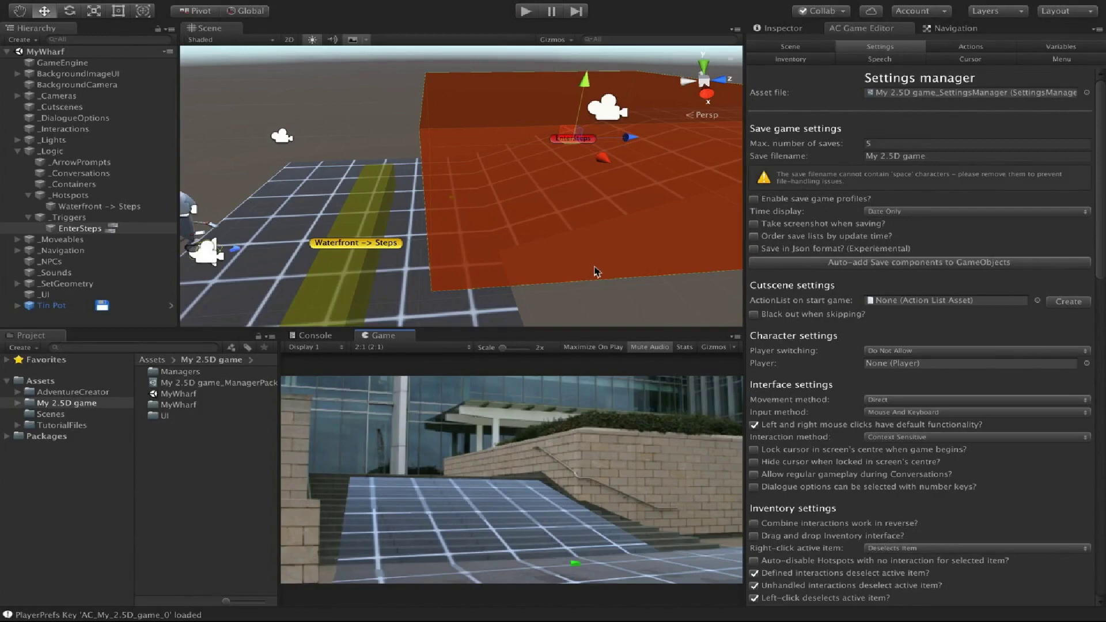
Set the movement method to Point And Click and delete the EnterSteps trigger from the scene.
click(879, 399)
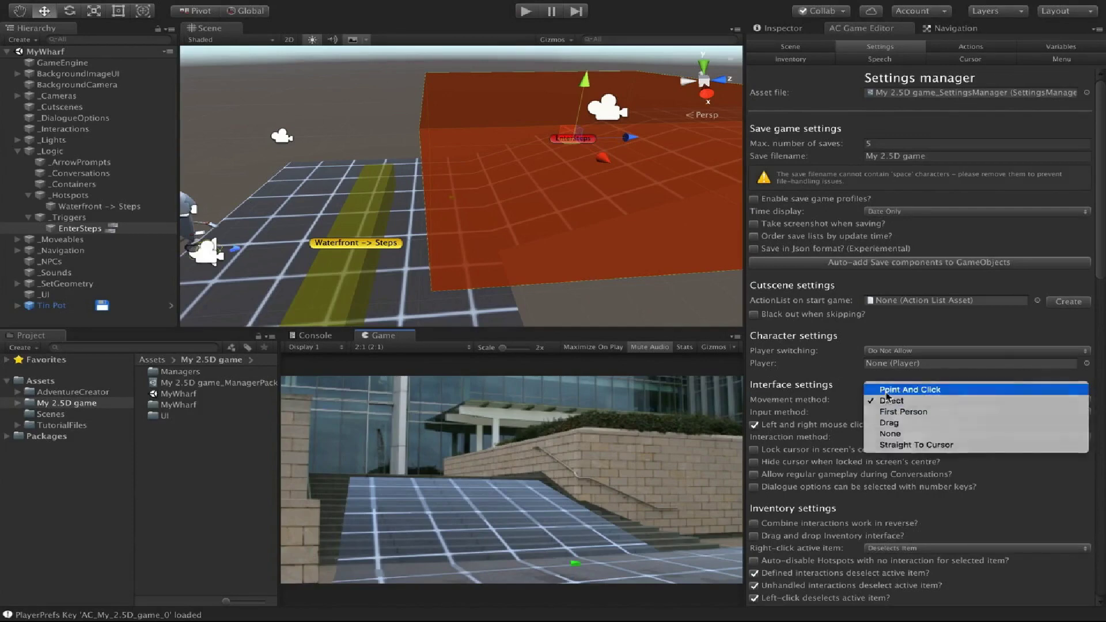
click(886, 393)
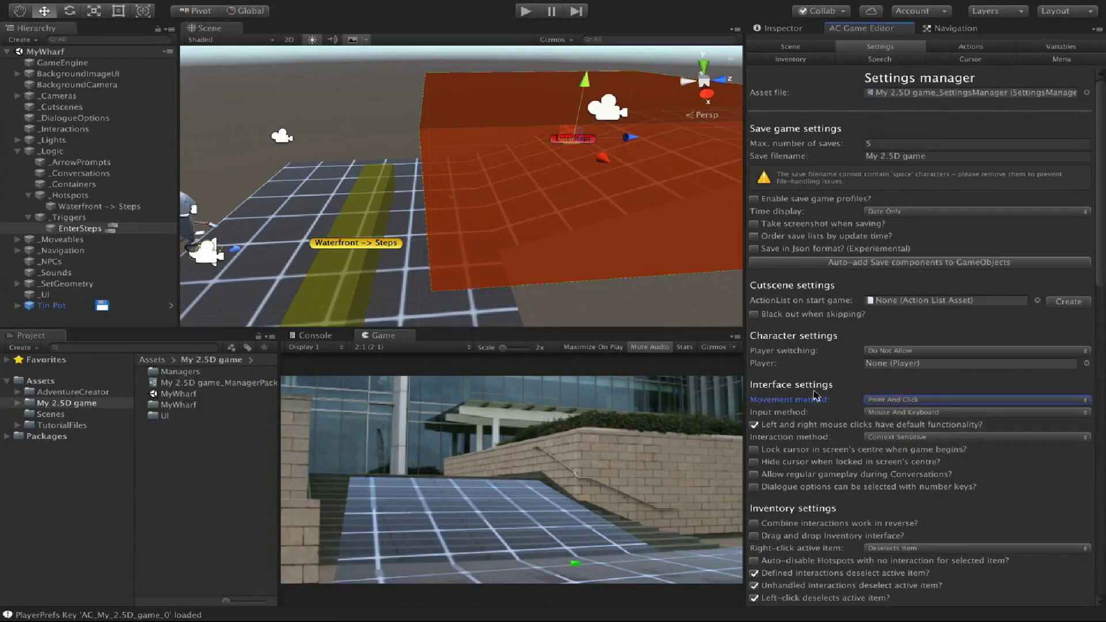
right_click(82, 230)
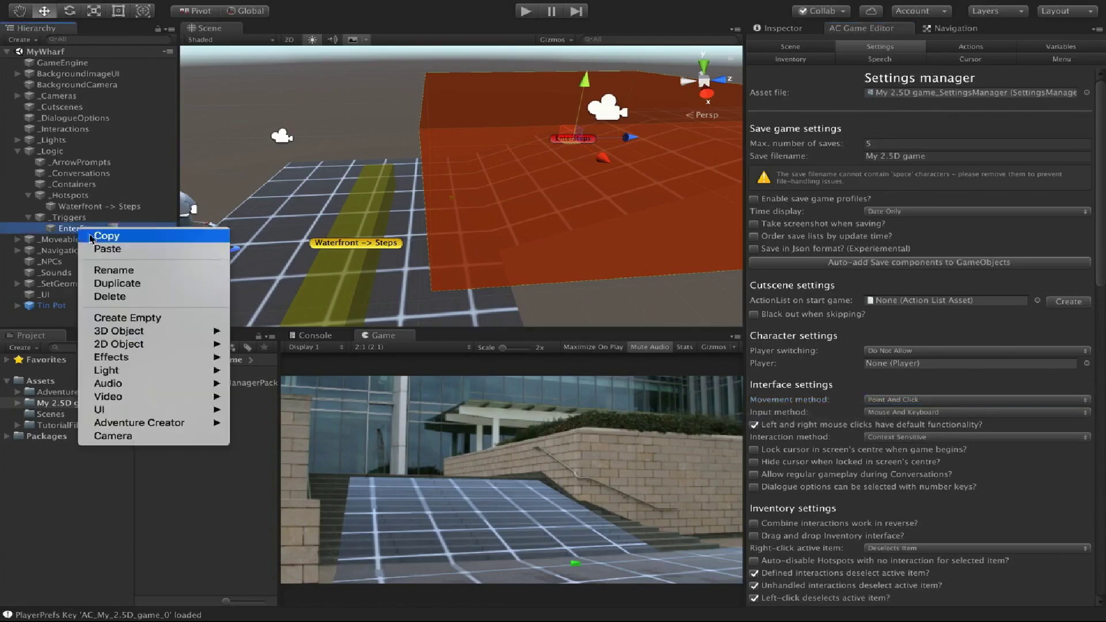
click(118, 296)
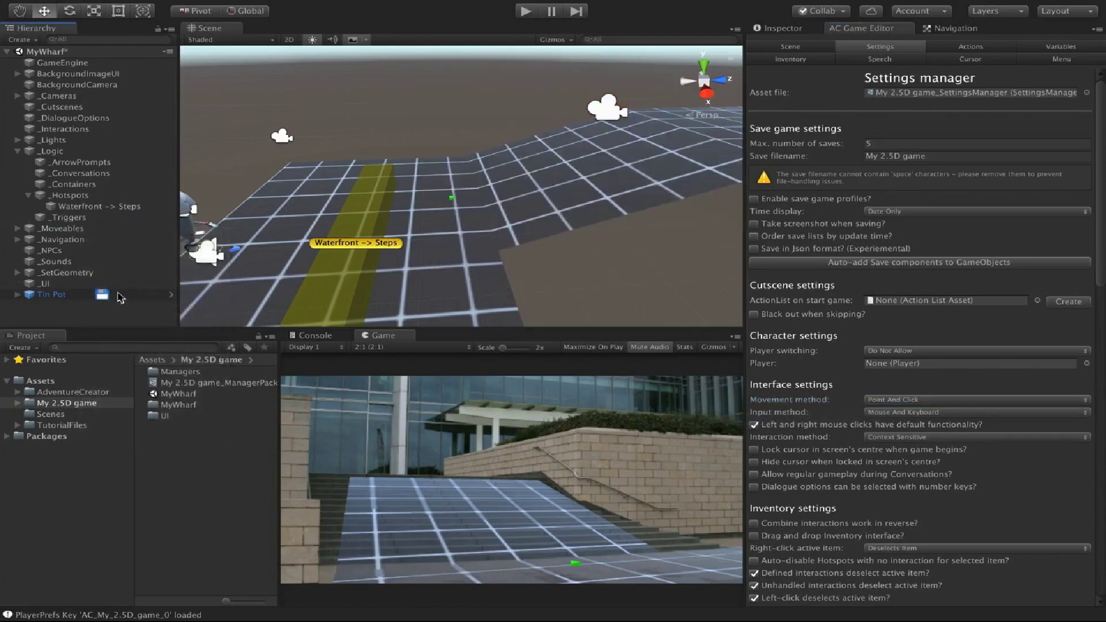
Create a new interaction for the Waterfront -> Steps hotspot's Exit to use interaction and locate it in the scene hierarchy.
click(115, 207)
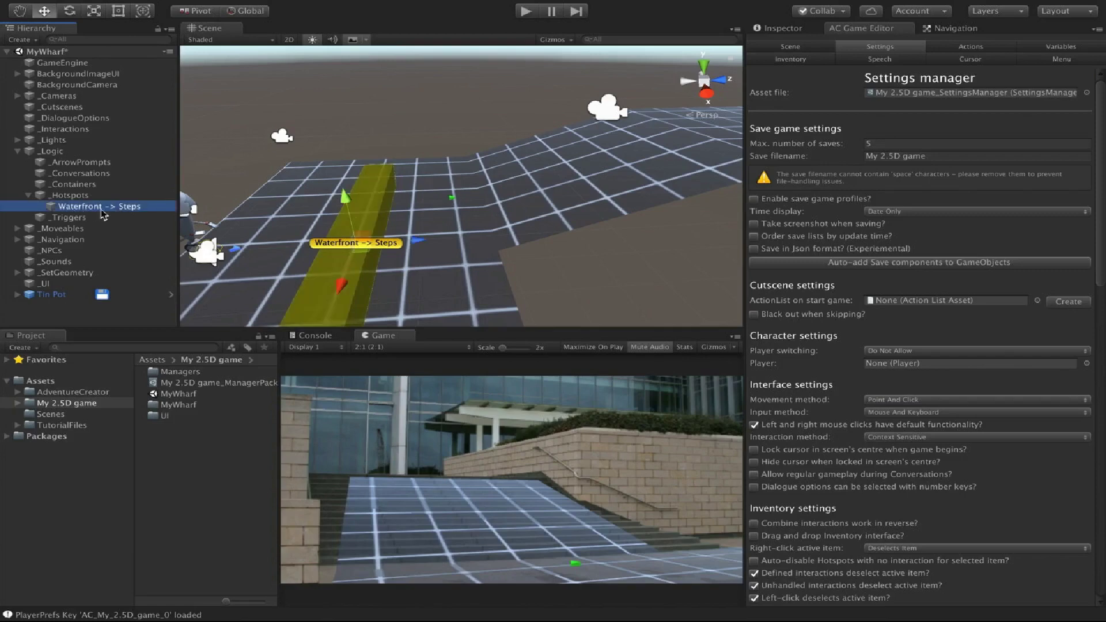
click(761, 32)
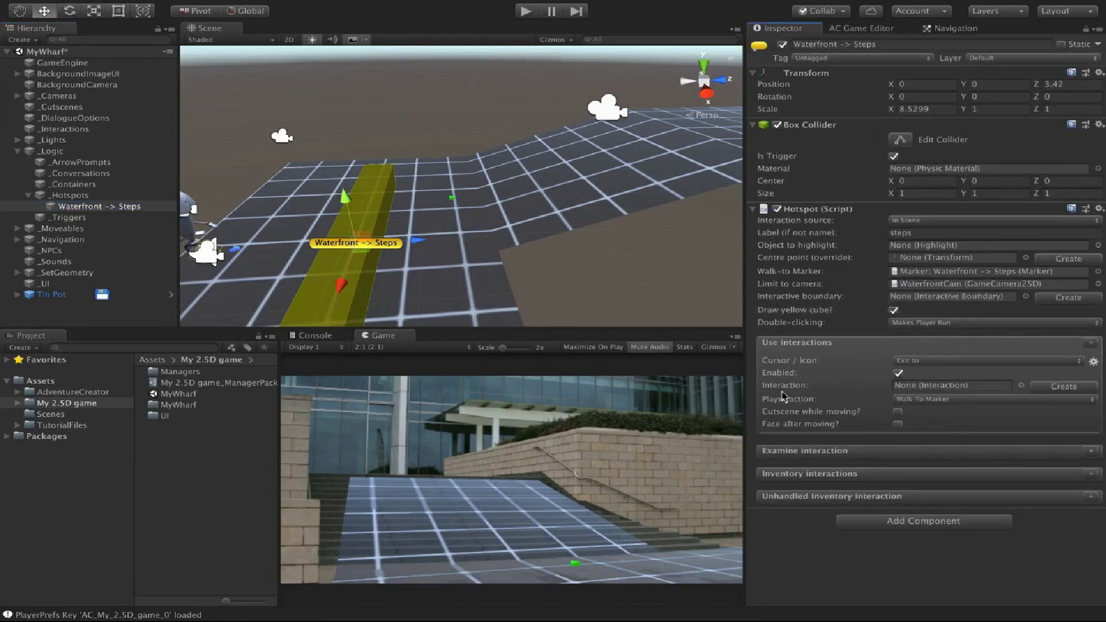
click(1054, 392)
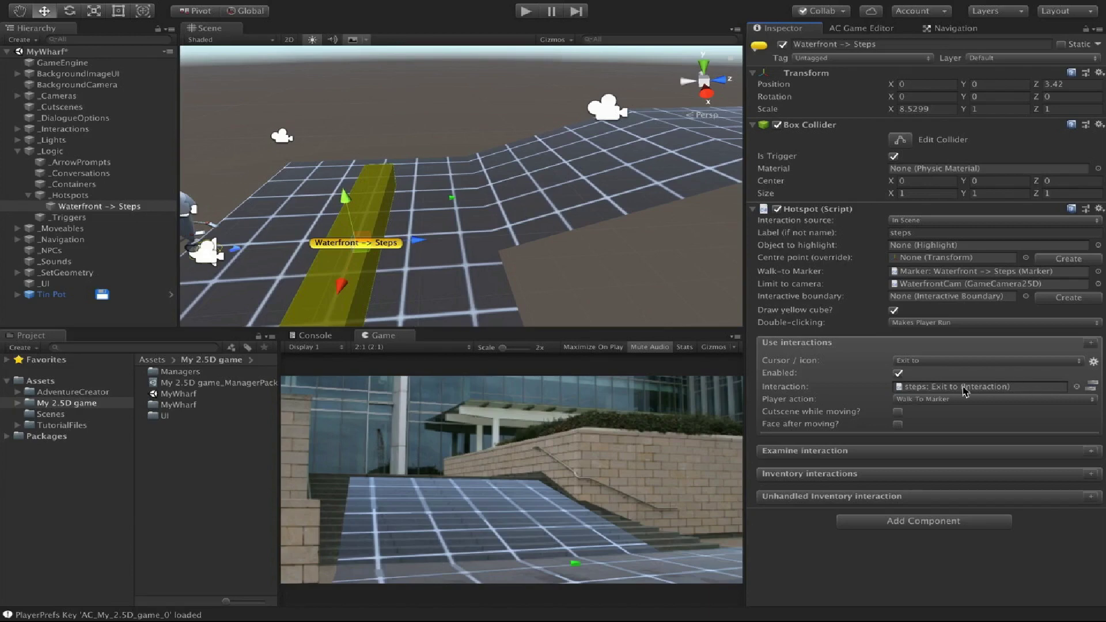
click(965, 392)
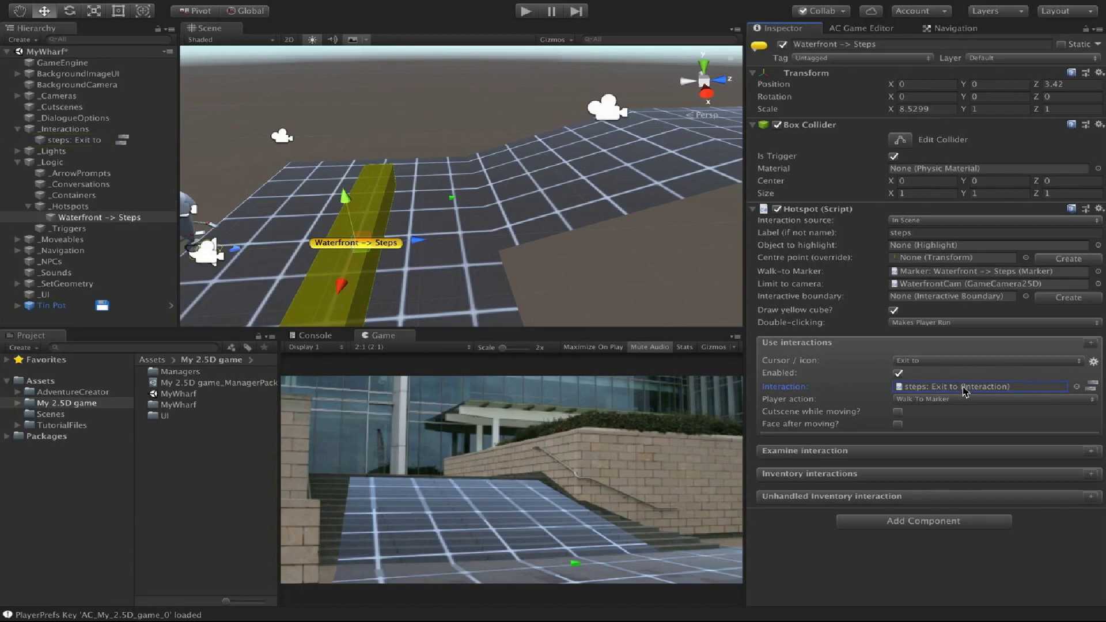
Dock the action list editor for steps: Exit to beside the Scene view and set its action to Camera: Switch with StepsCam.
click(122, 140)
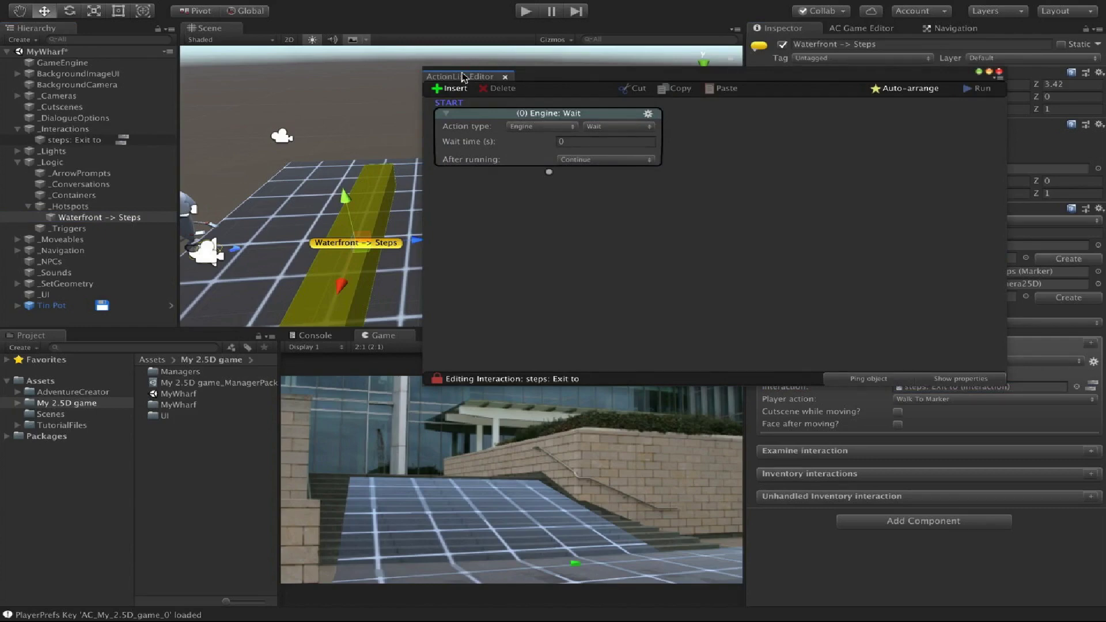
drag(462, 77, 441, 34)
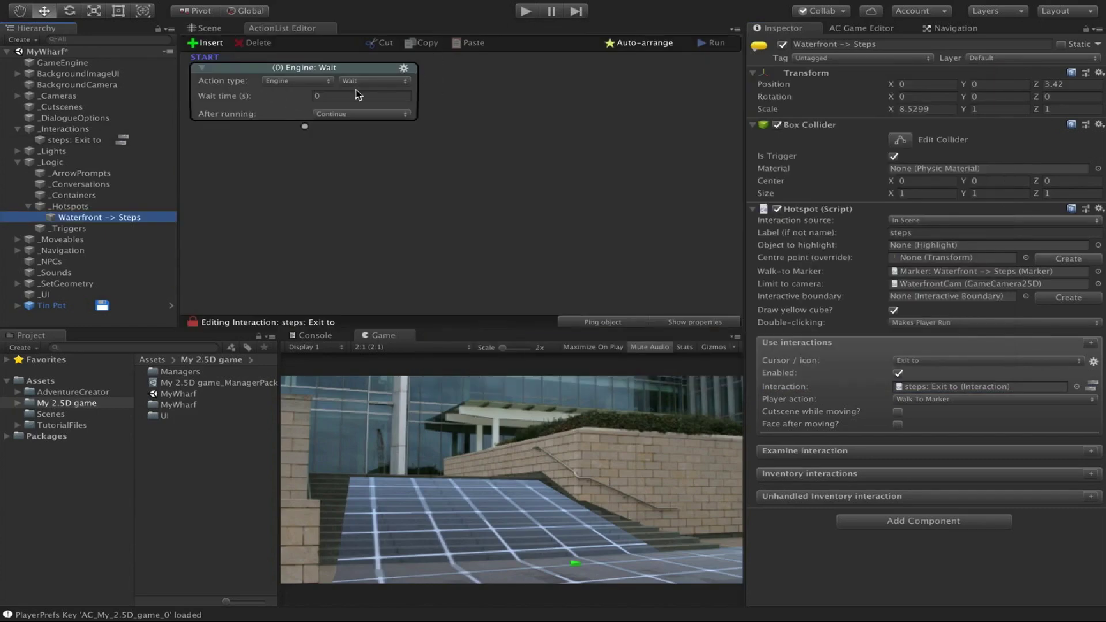
click(296, 80)
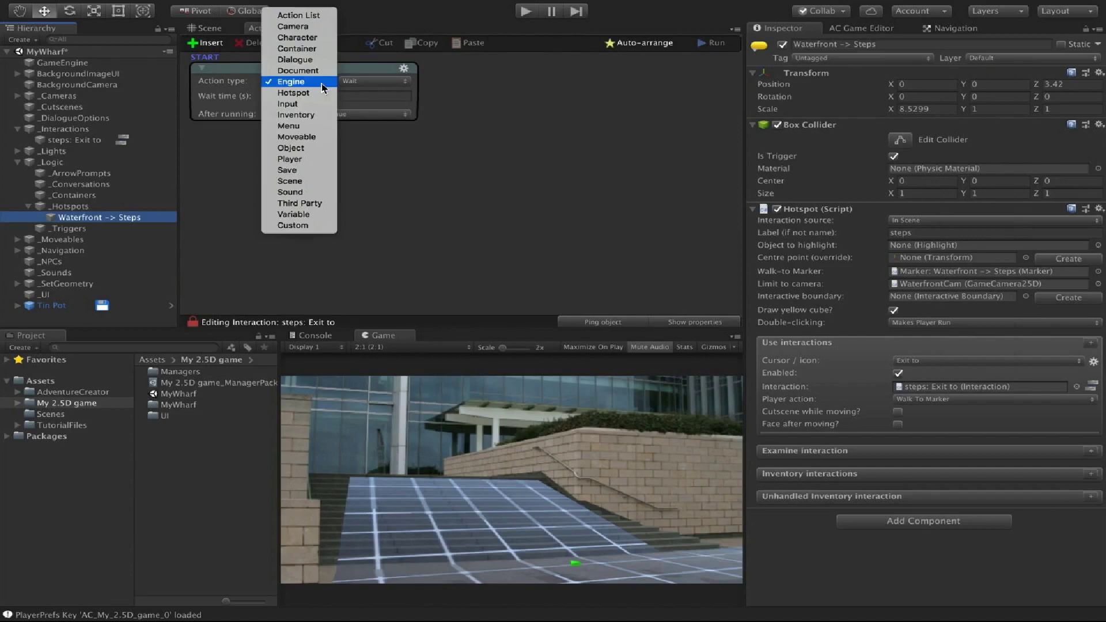
click(293, 27)
click(352, 81)
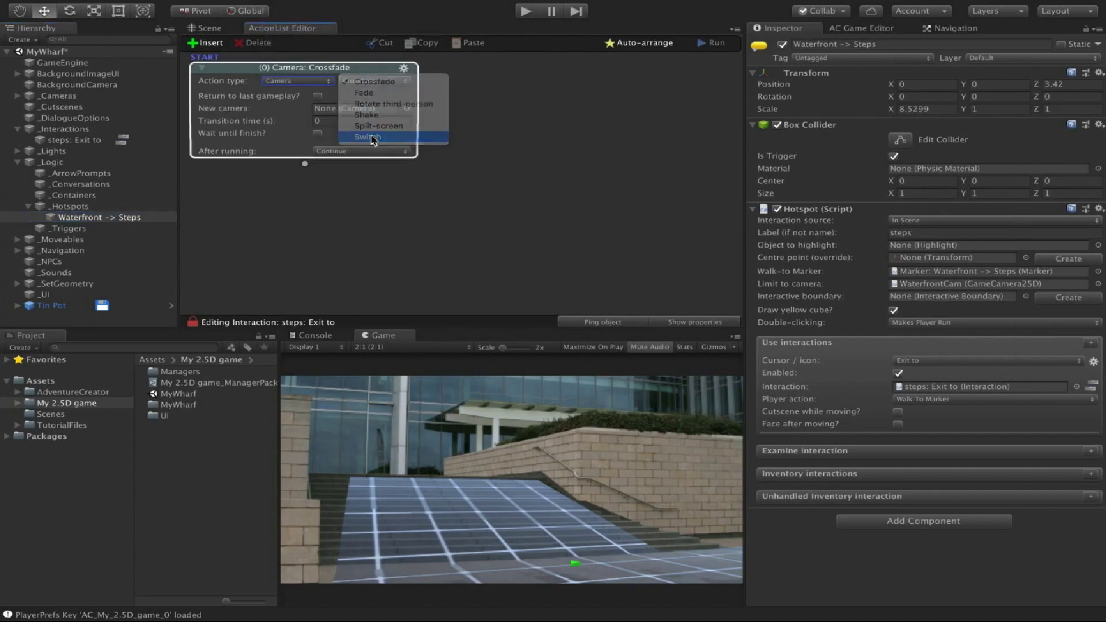
click(374, 137)
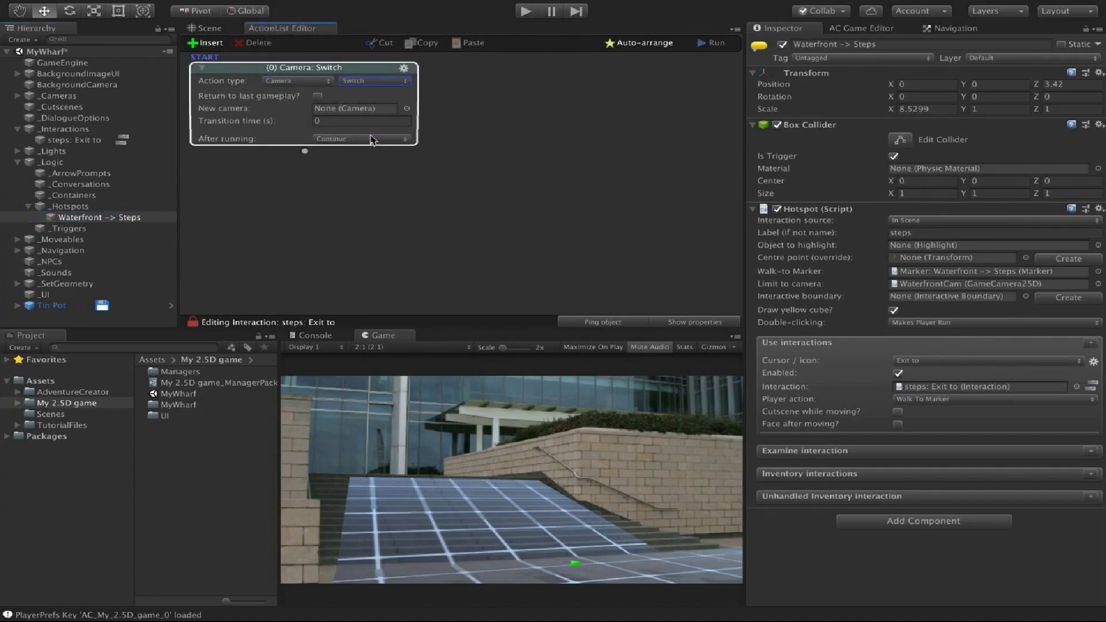
click(406, 109)
double_click(776, 244)
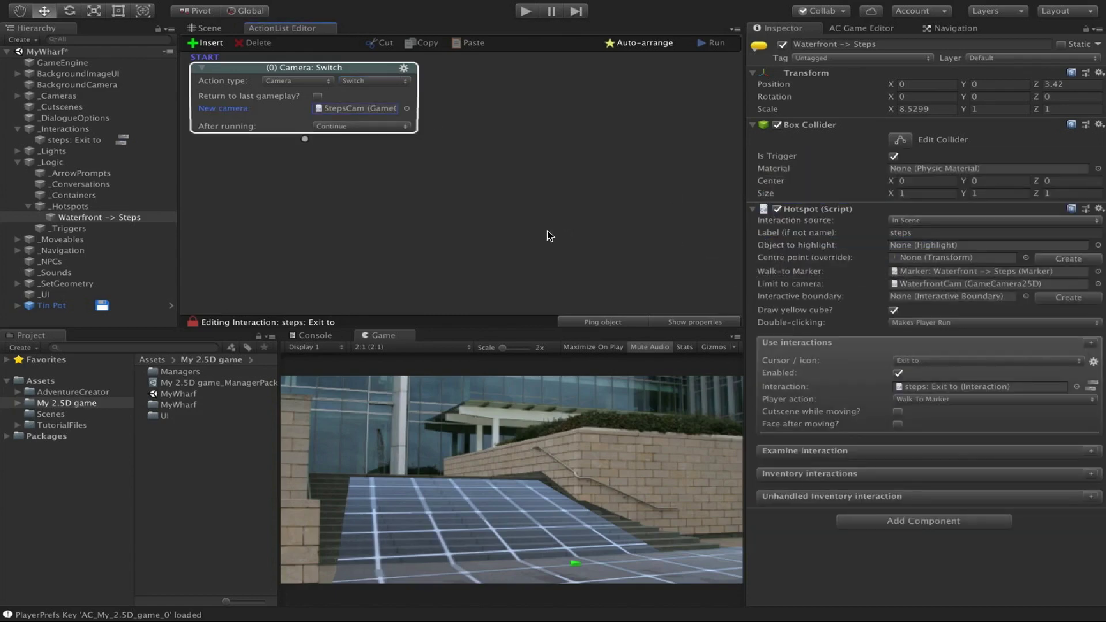
Playtest the scene by using the Exit to steps hotspot at the waterfront, and stop play mode.
click(526, 11)
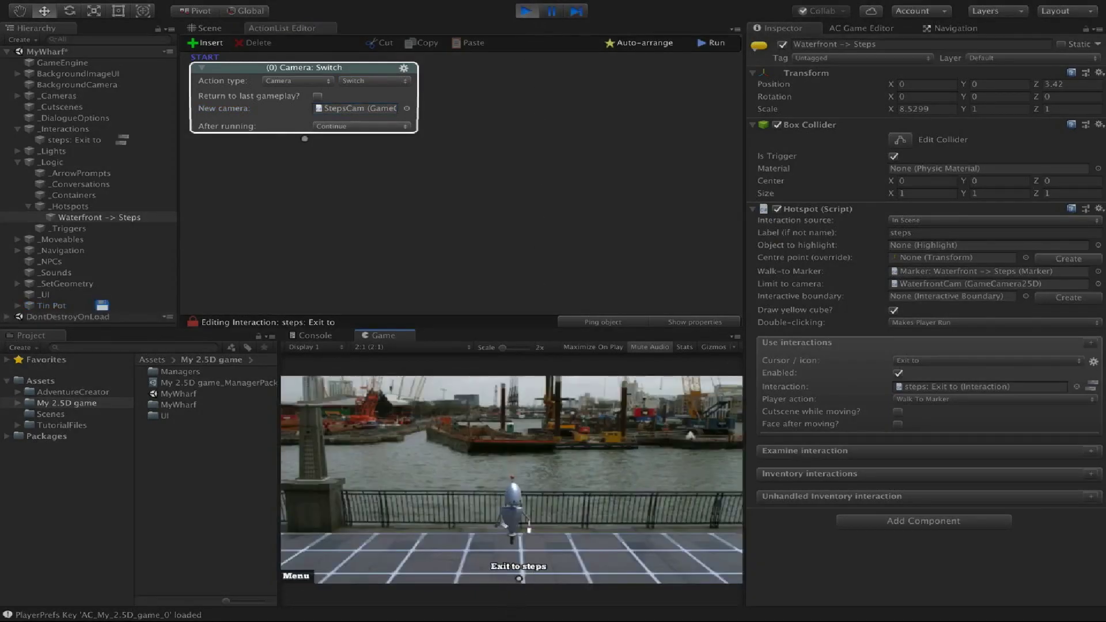
click(518, 578)
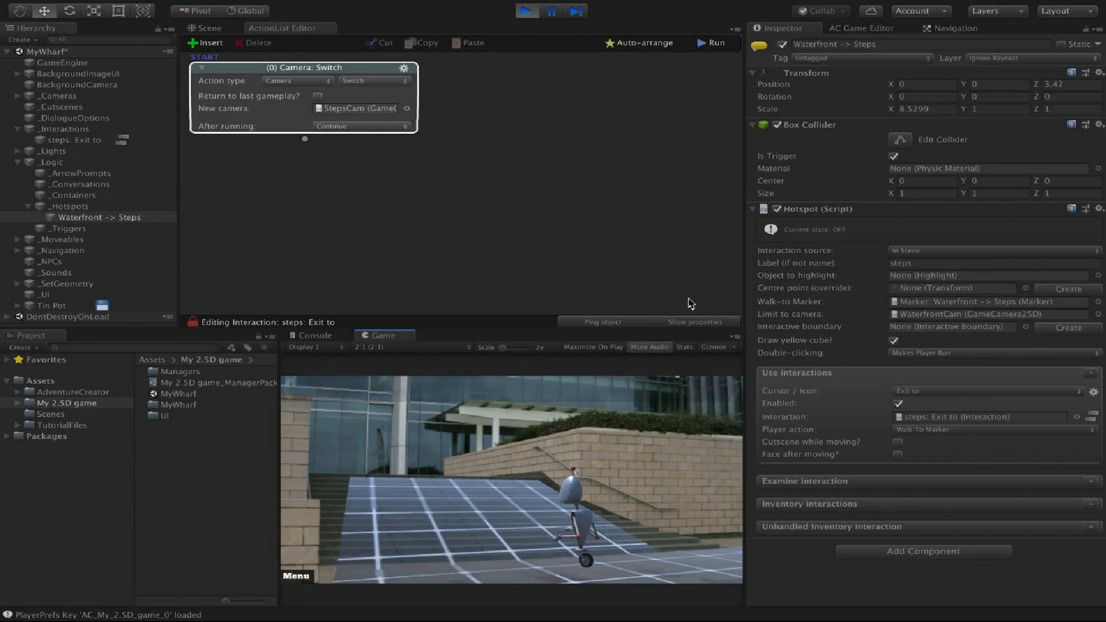
click(533, 15)
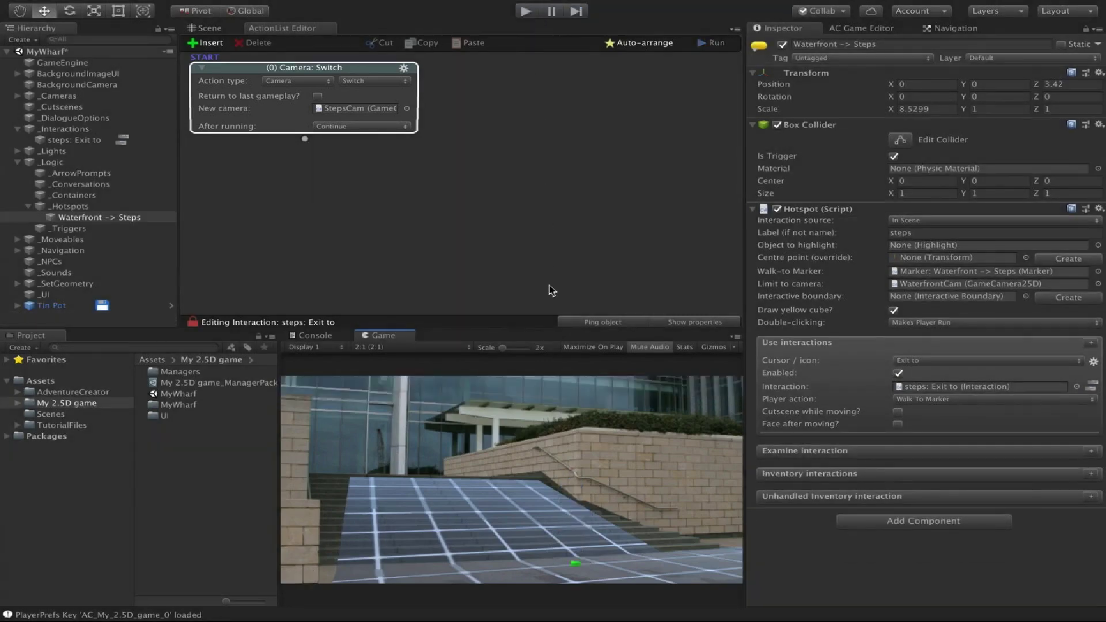
Set the steps: Exit to interaction's When running option to Run In Background.
click(69, 142)
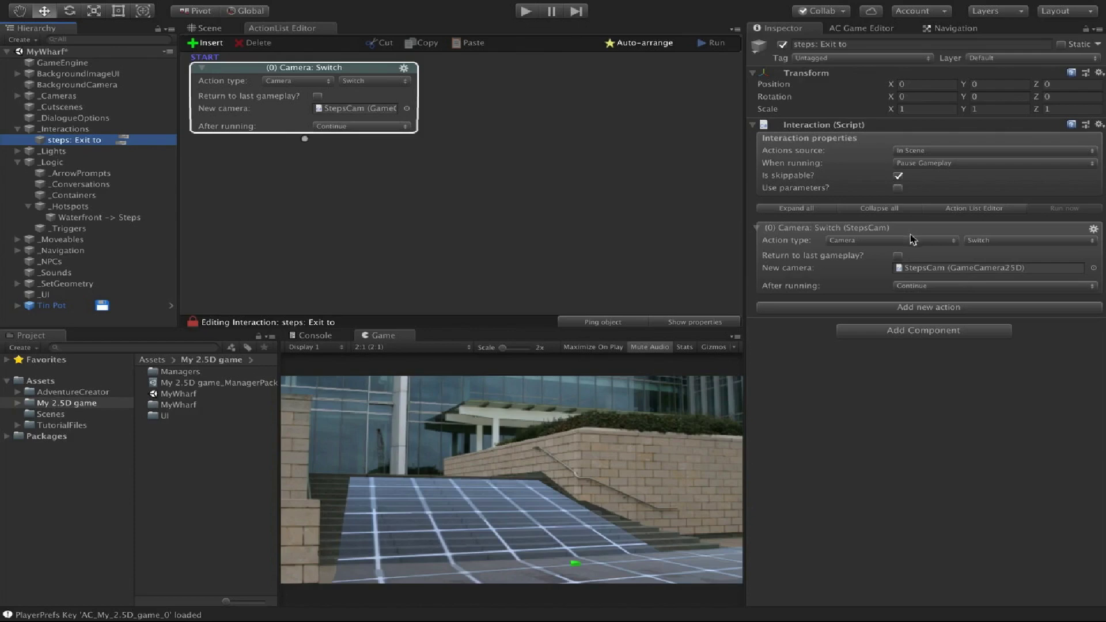
click(931, 164)
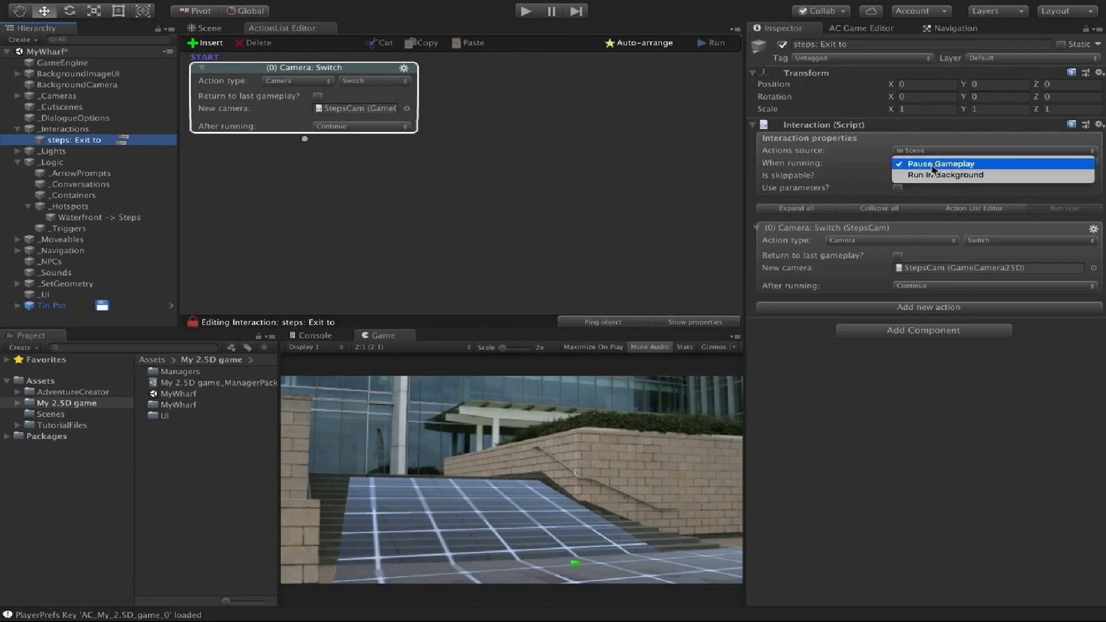
click(969, 176)
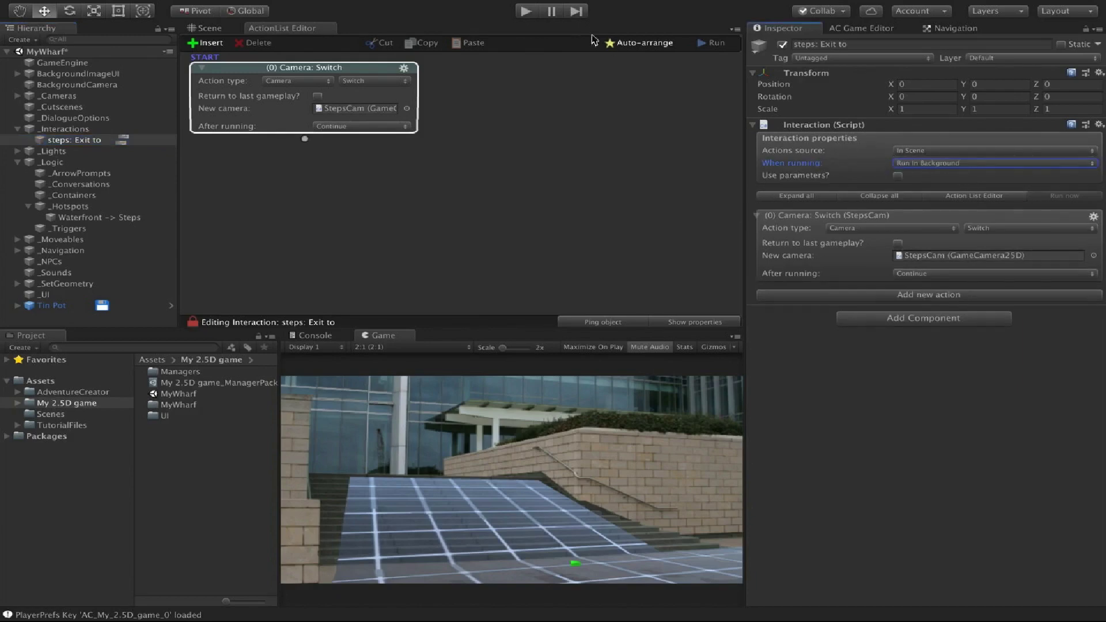
Playtest the steps hotspot again with the interaction running in the background, and stop the game.
click(526, 11)
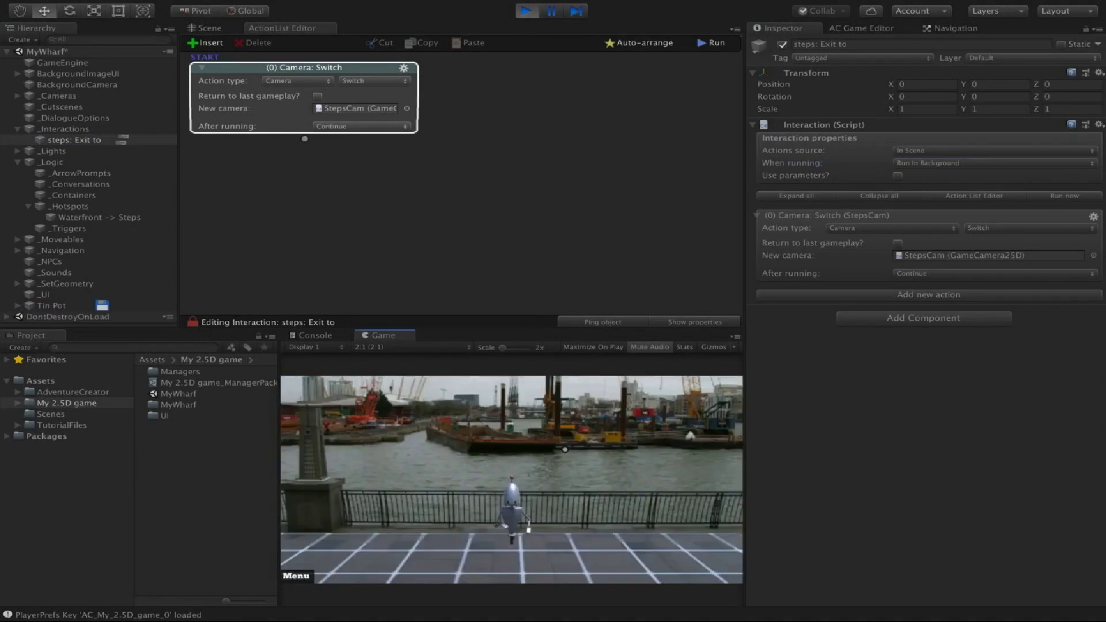
click(539, 571)
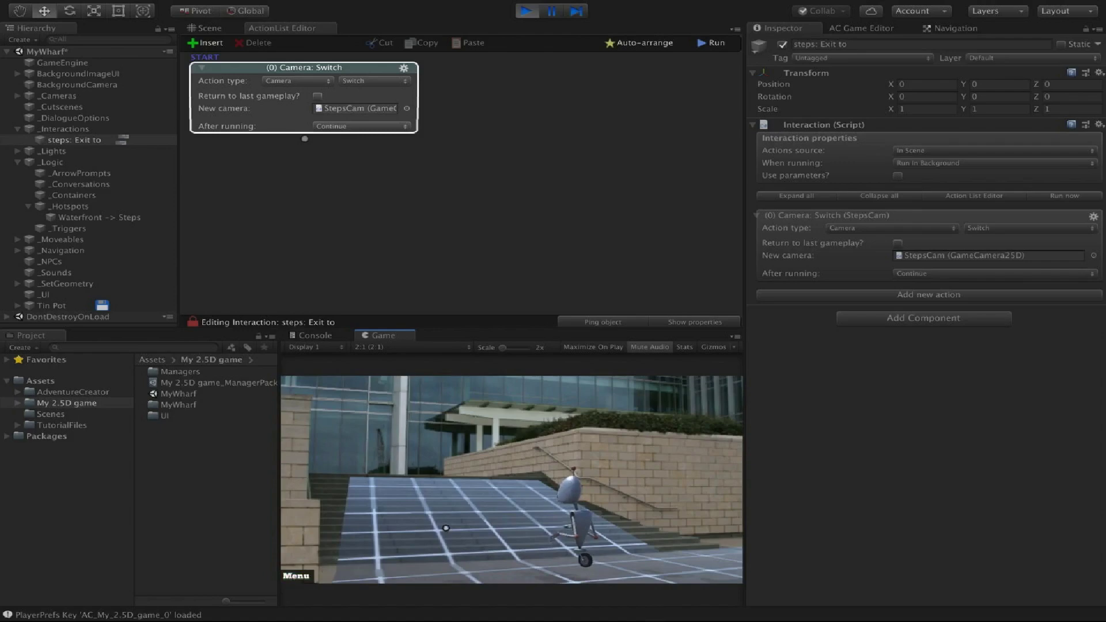
click(526, 11)
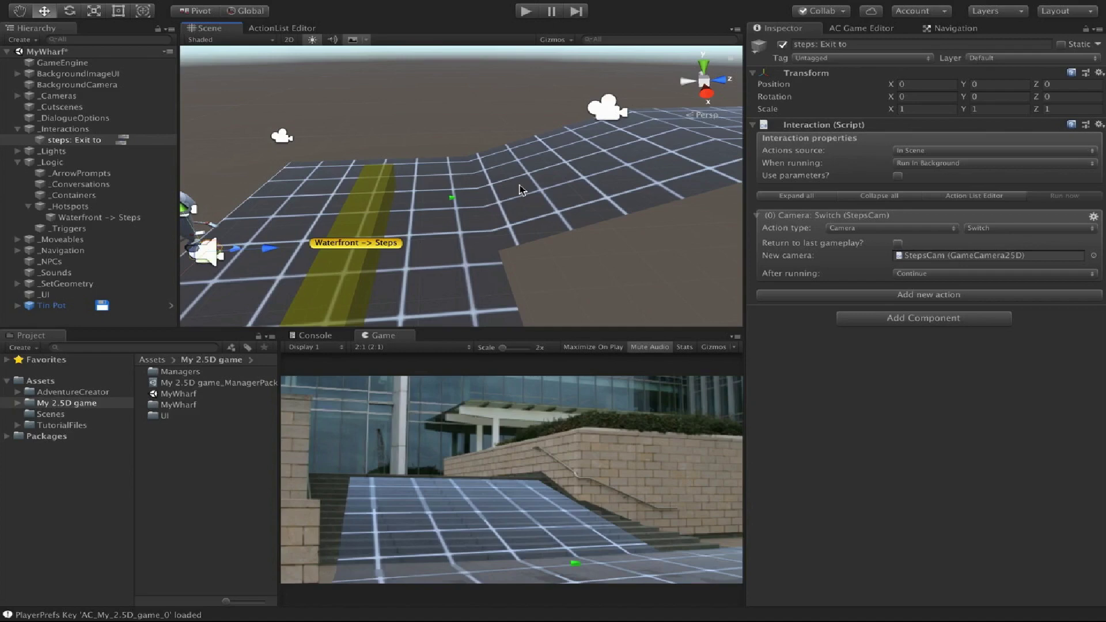
Select StepsCam in the scene and turn on gizmos in the Game view.
click(282, 136)
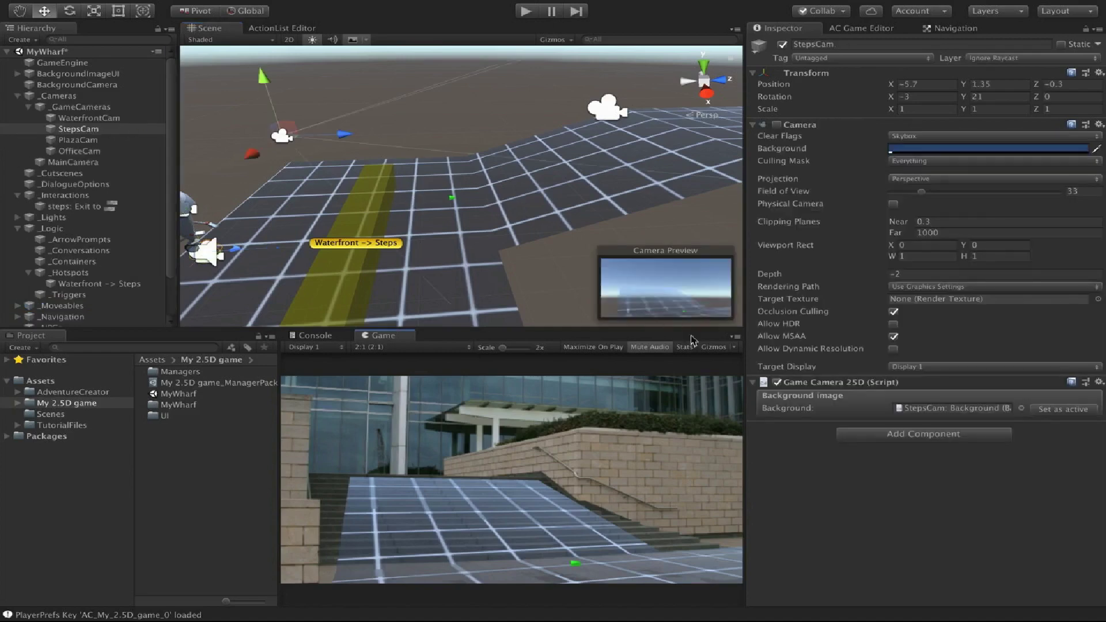
click(706, 349)
click(706, 348)
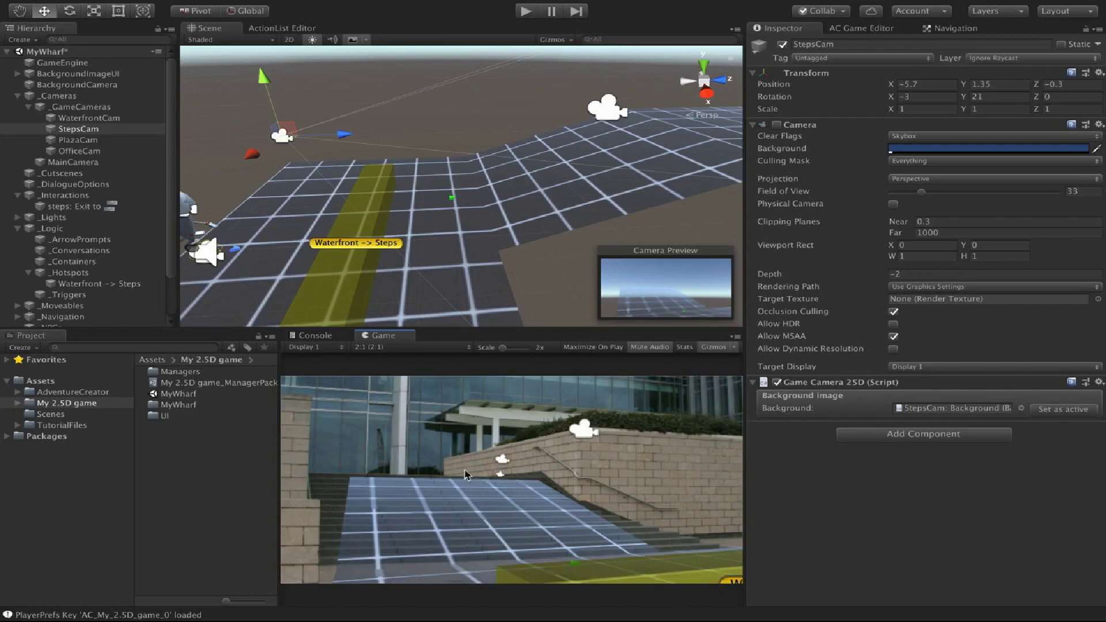
Stretch the Waterfront -> Steps hotspot along its X axis to a scale of about 11.99.
click(347, 242)
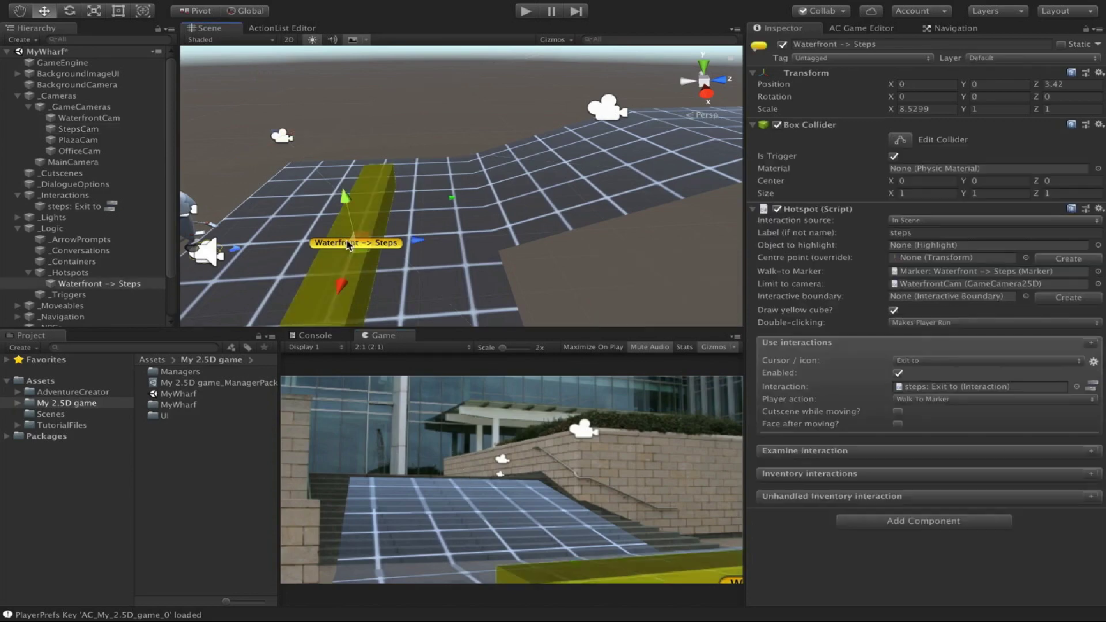
key(r)
drag(341, 284, 336, 295)
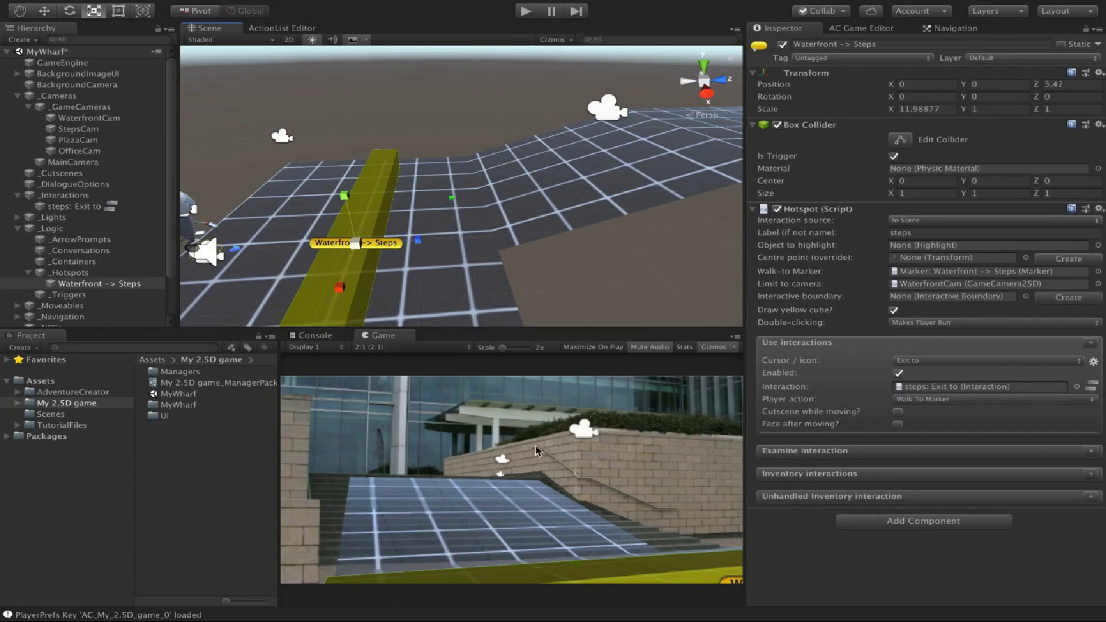
key(w)
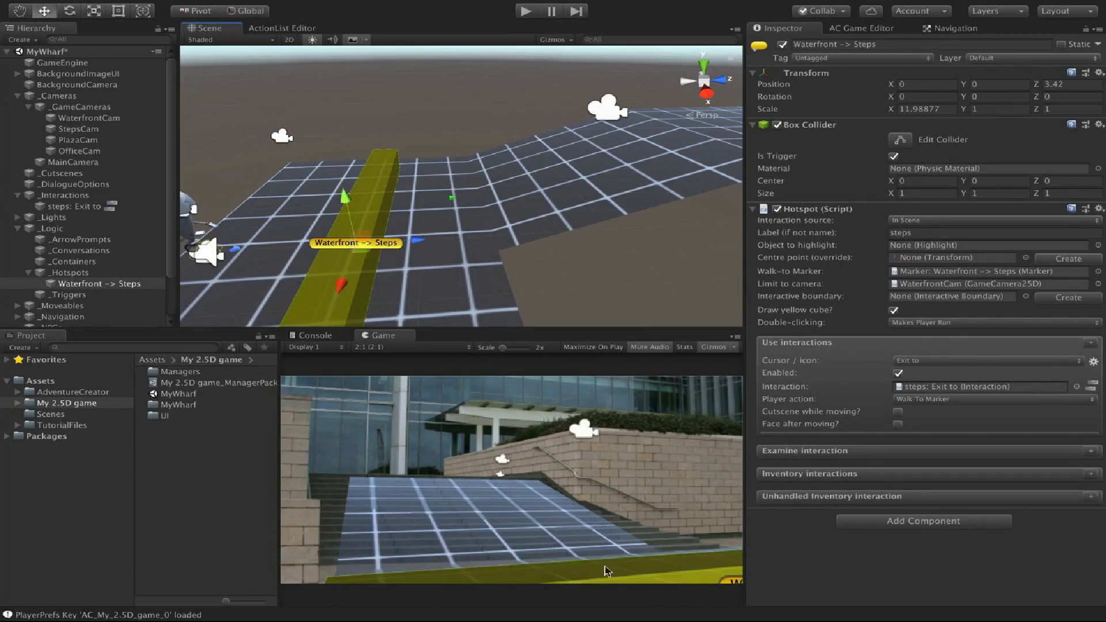
Duplicate the Waterfront -> Steps hotspot and rename the copy Steps -> Waterfront.
right_click(141, 287)
click(173, 337)
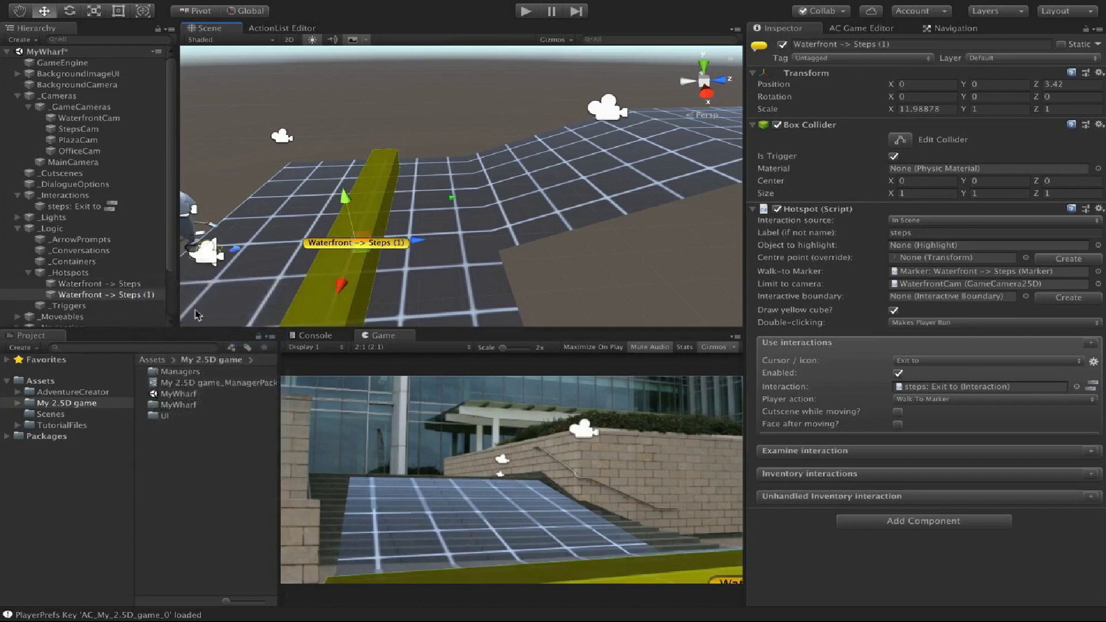
click(123, 295)
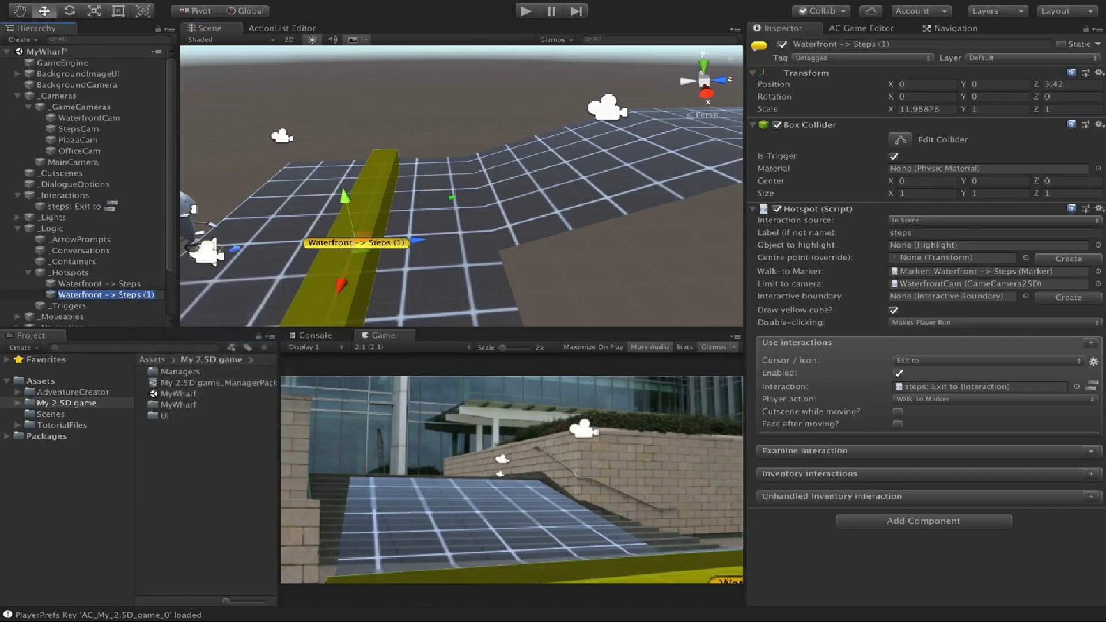
text(Steps ->)
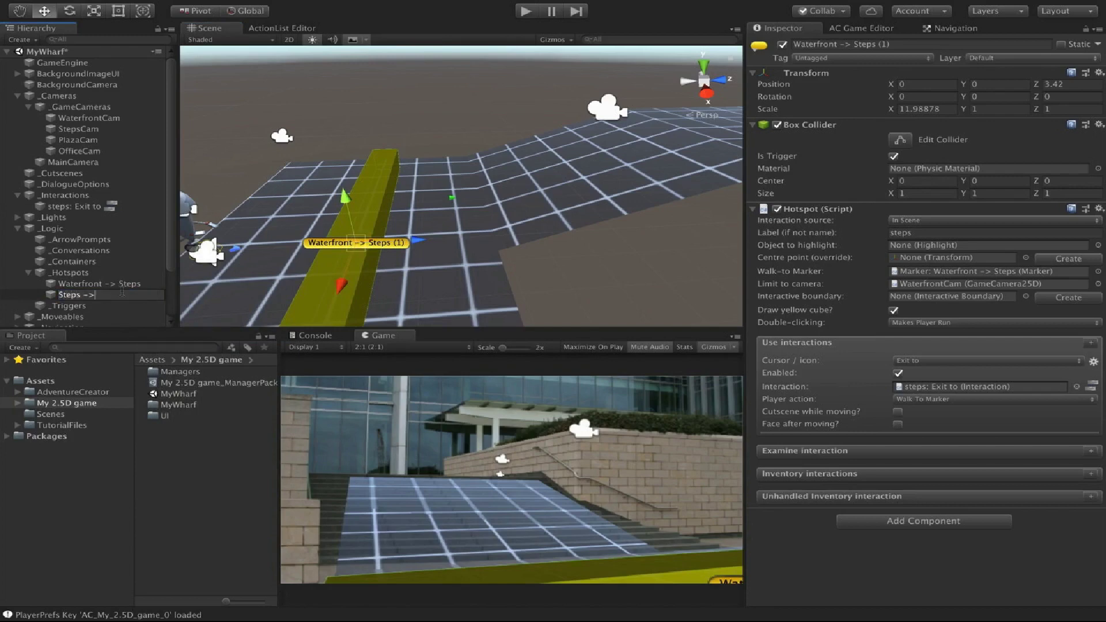
text( Waterfront)
key(Return)
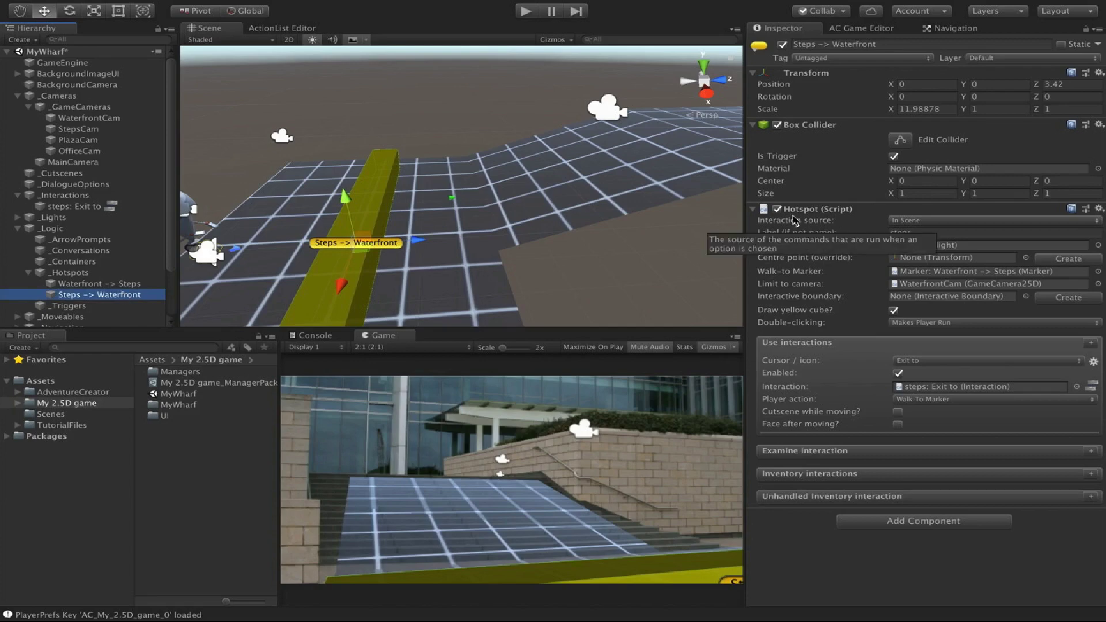
Label the Steps -> Waterfront hotspot "waterfront" and limit it to StepsCam.
click(927, 233)
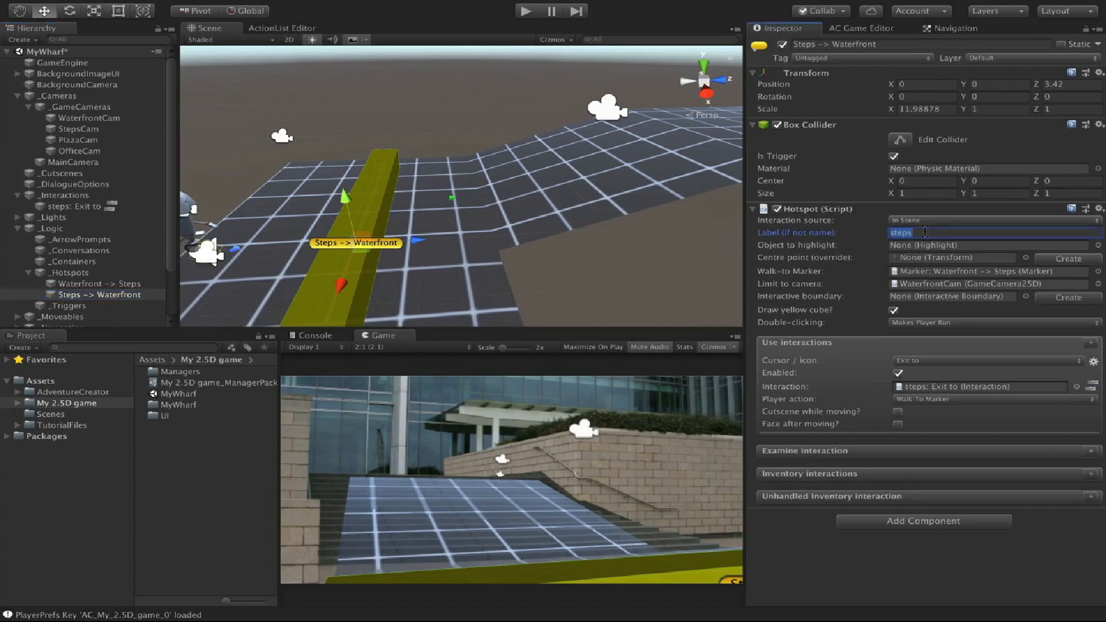
text(waterfront)
click(933, 286)
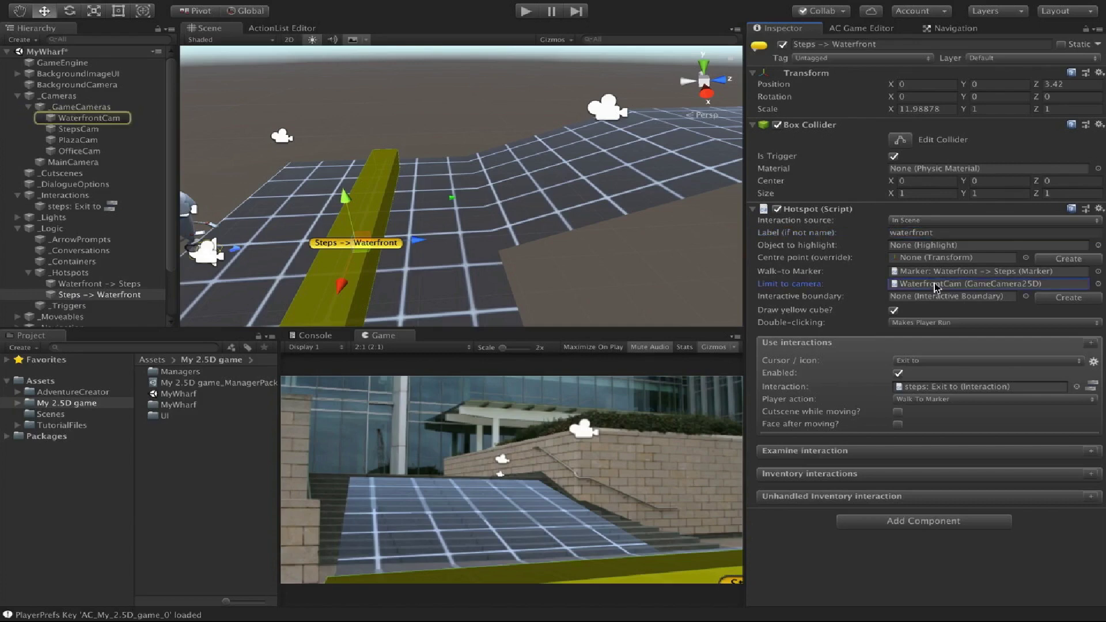
drag(93, 129, 917, 284)
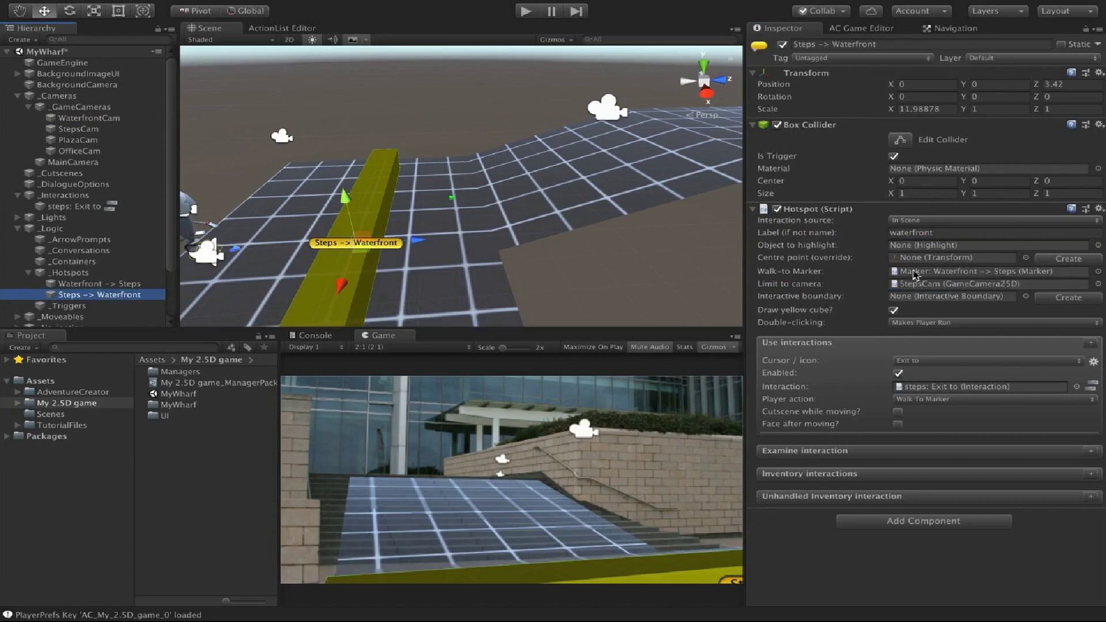
Clear the Steps -> Waterfront hotspot's walk-to marker and create a new one for it.
click(914, 271)
key(Delete)
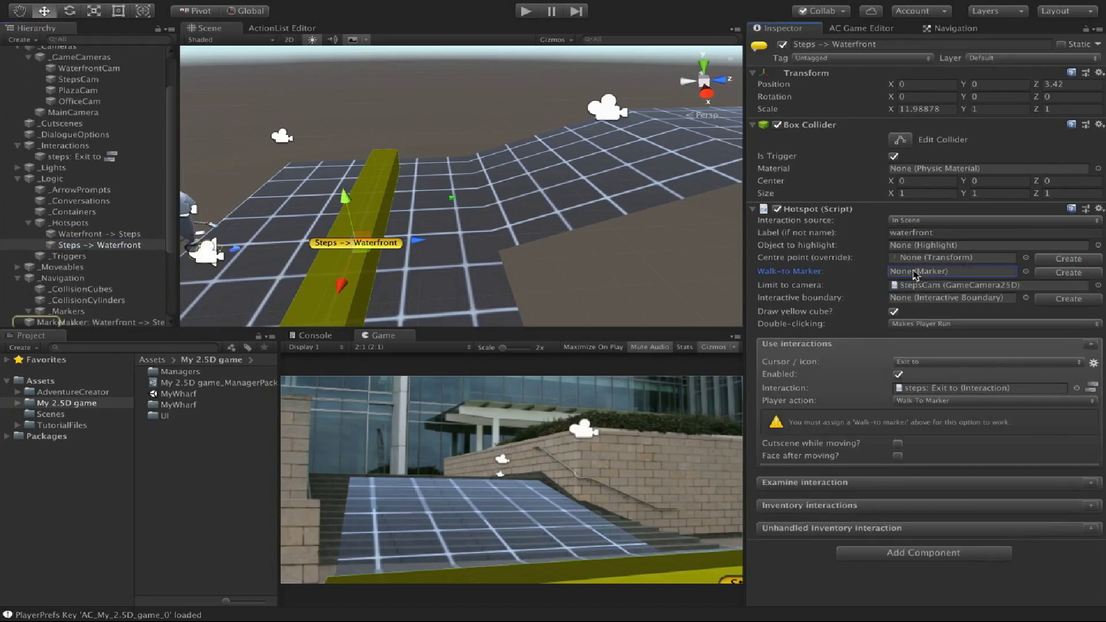
click(1048, 272)
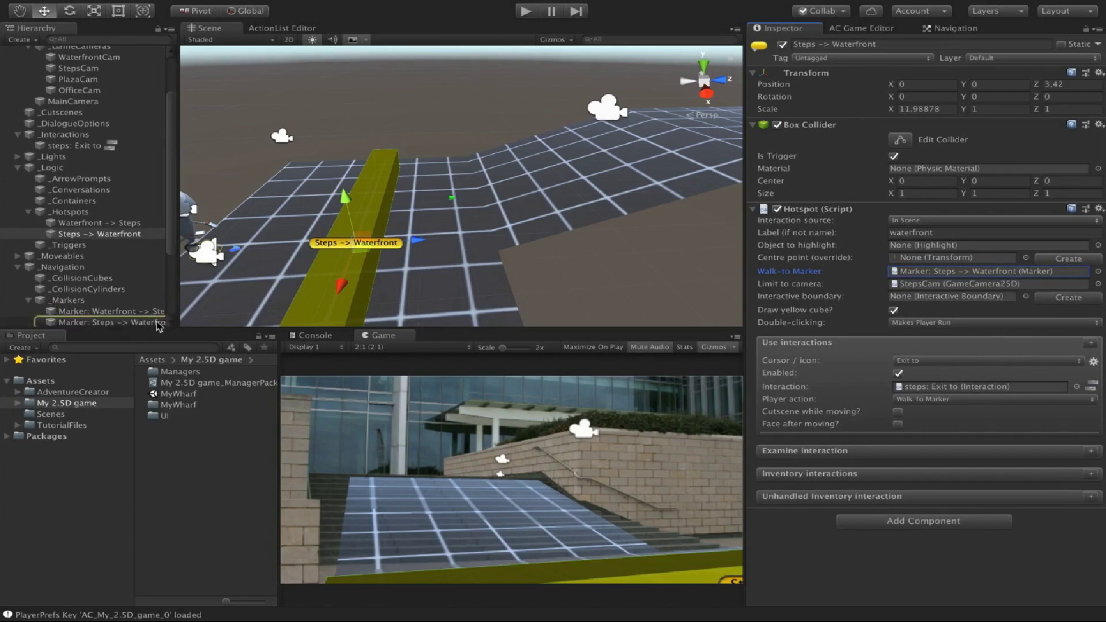
Place the Steps -> Waterfront marker on the waterfront at about X -0.57, Z 1.23, rotated about 160° around Y.
click(161, 323)
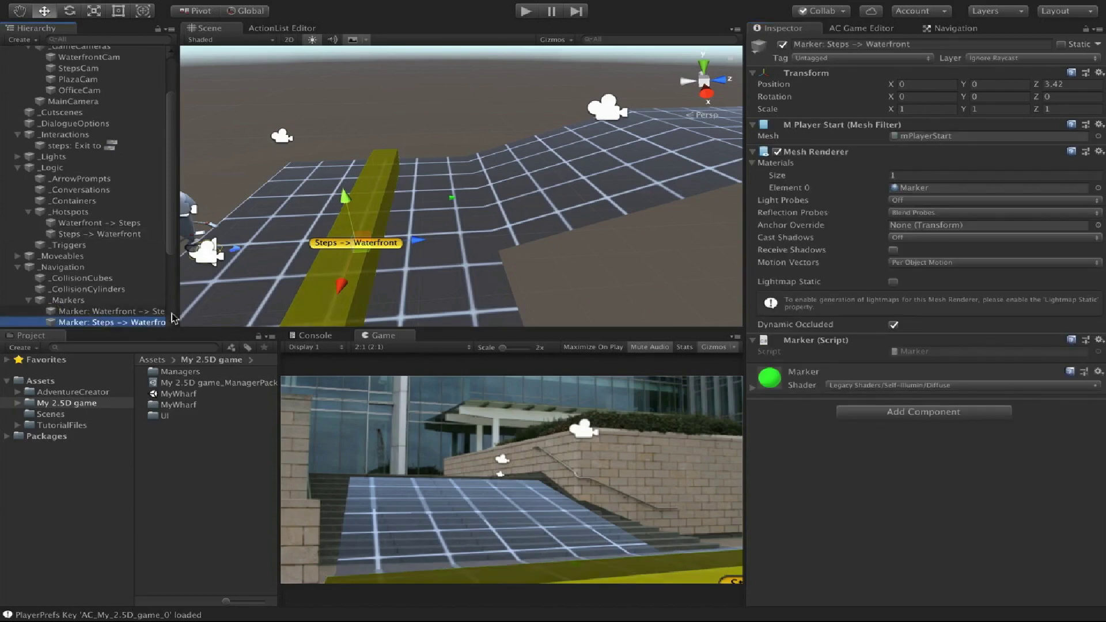
drag(367, 249, 301, 234)
alt+drag(295, 256, 387, 223)
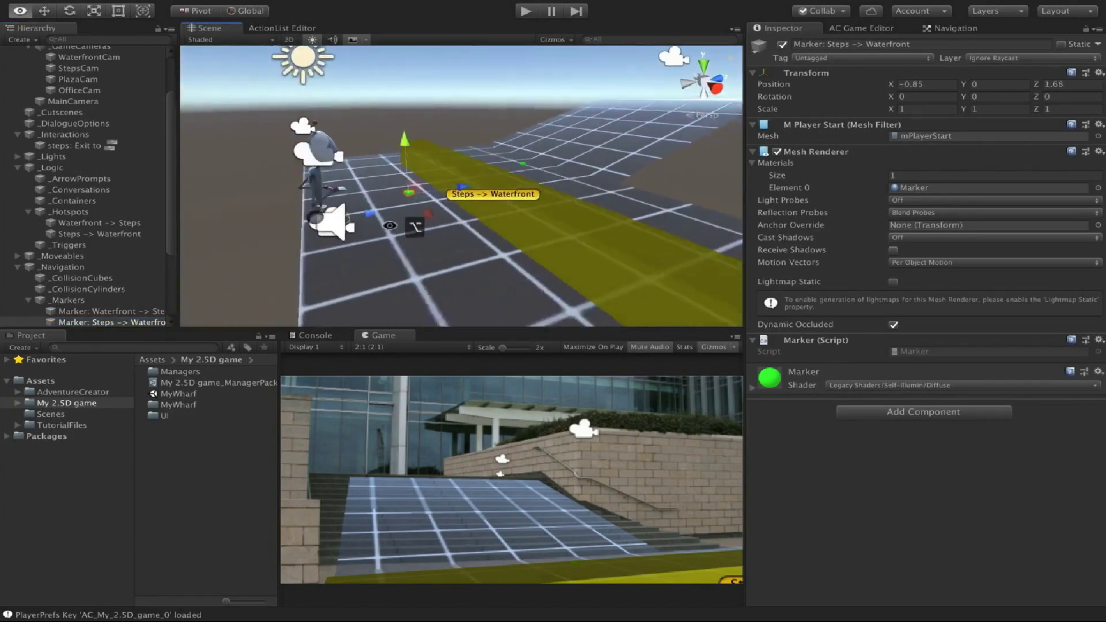
scroll(386, 223, up, 4)
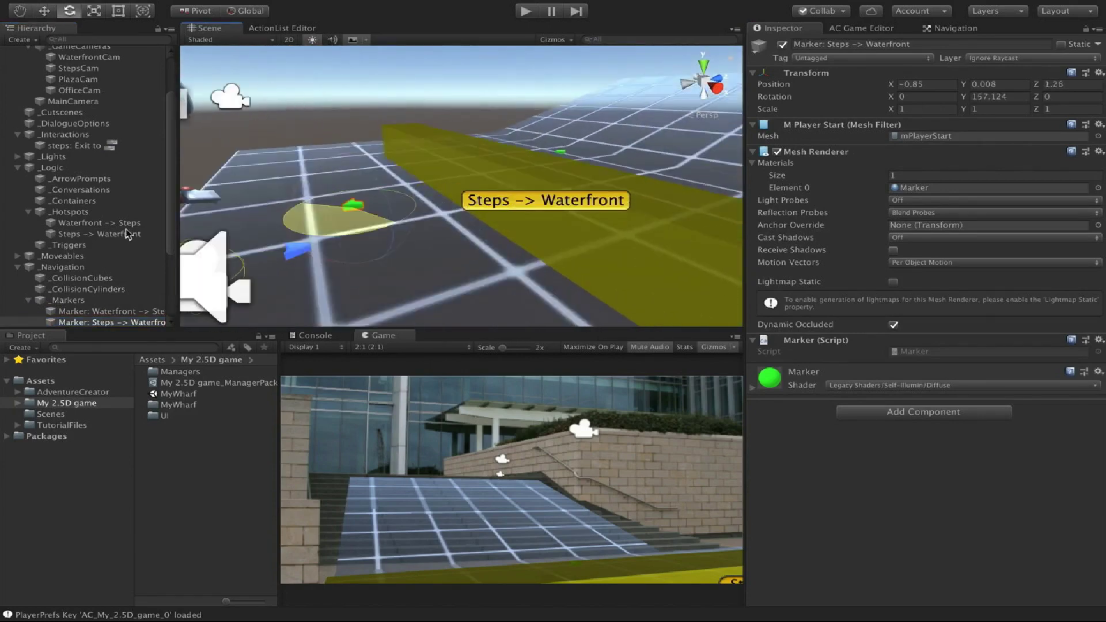
drag(129, 231, 124, 231)
key(w)
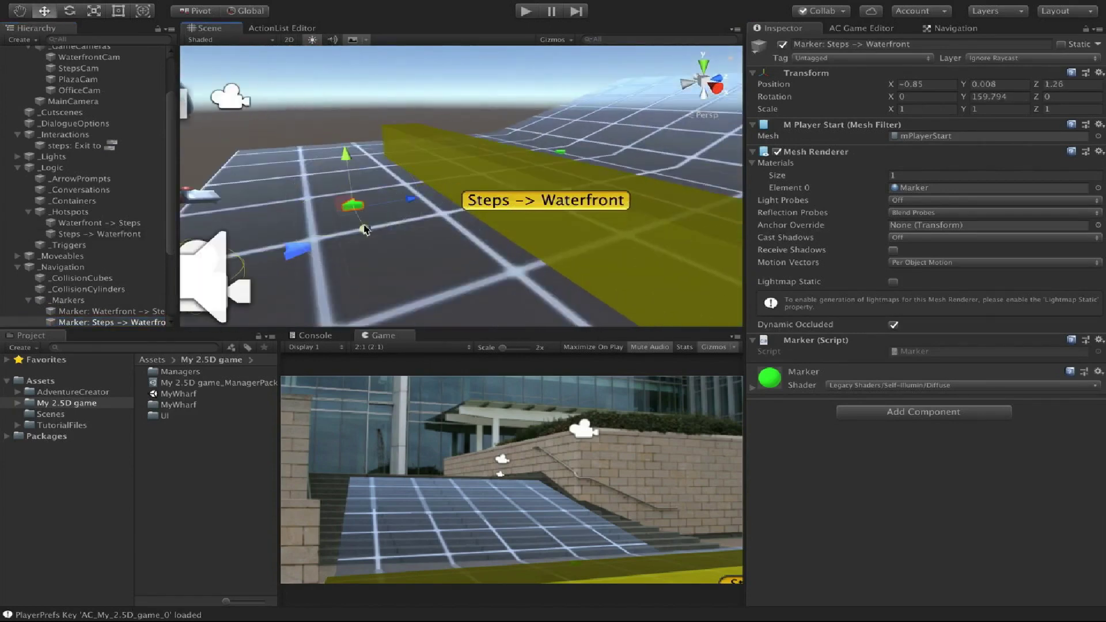
drag(347, 219, 348, 227)
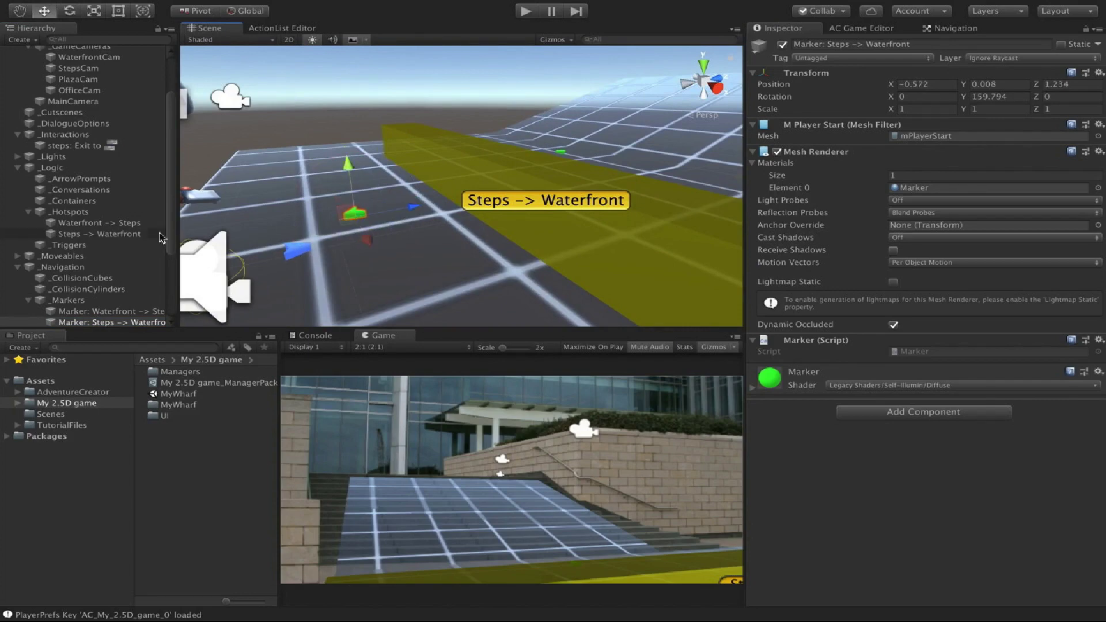
Replace the Steps -> Waterfront hotspot's Exit to interaction with a newly created one and open its action list.
click(105, 234)
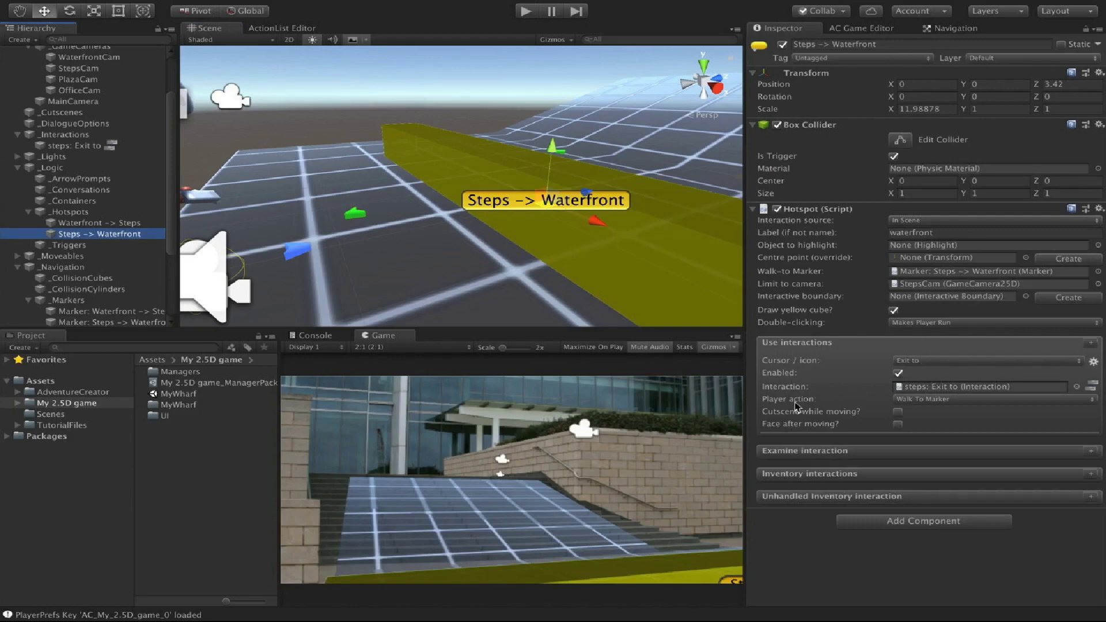
click(962, 387)
key(Delete)
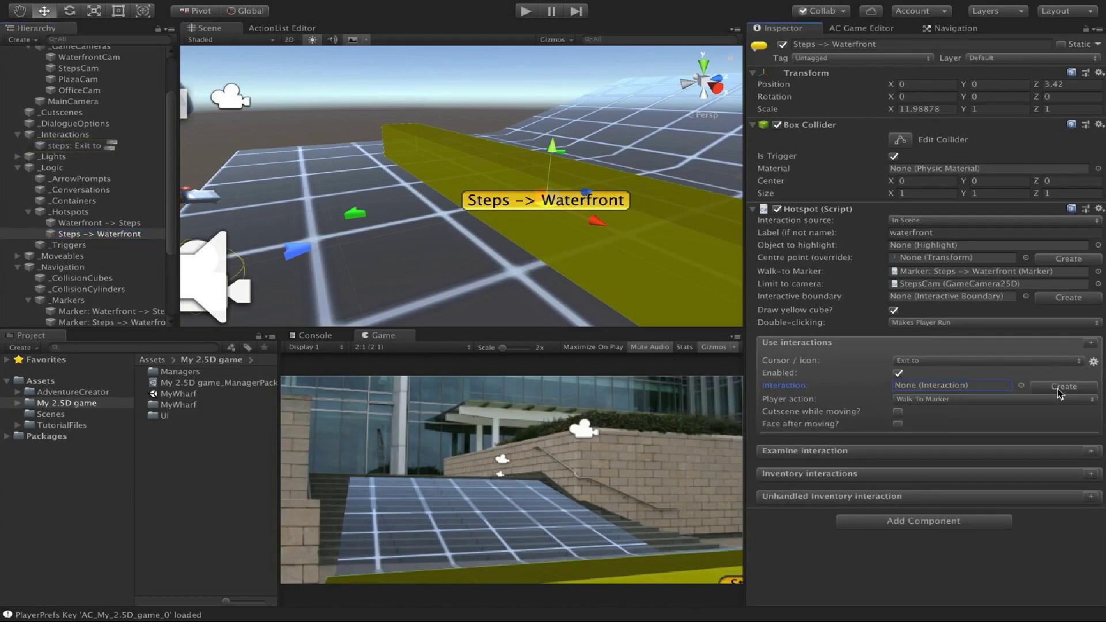
click(1059, 387)
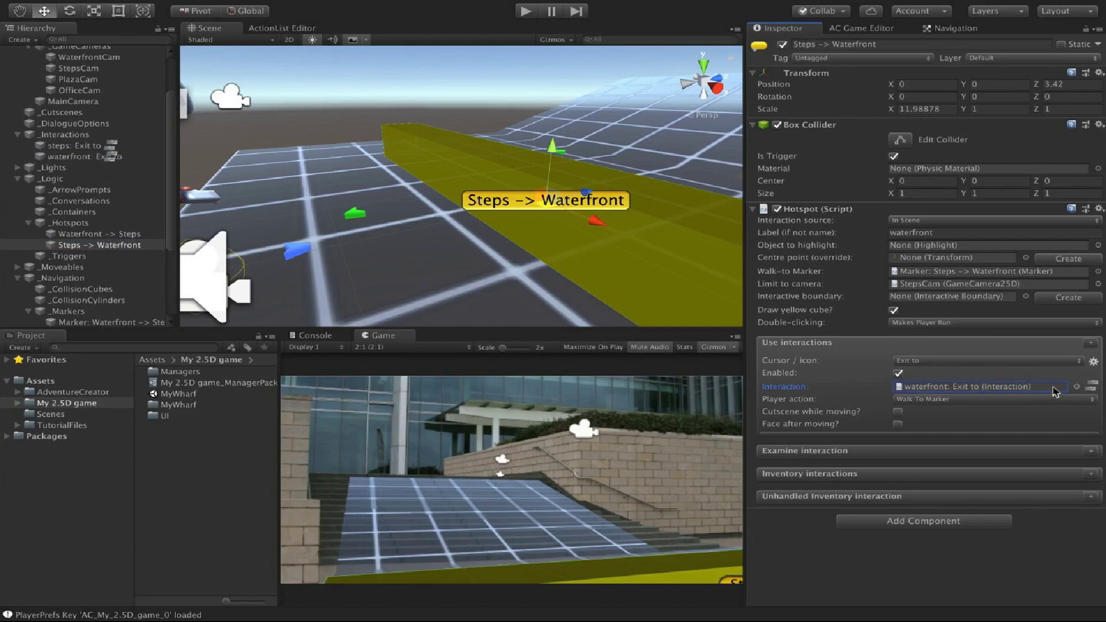
click(1091, 386)
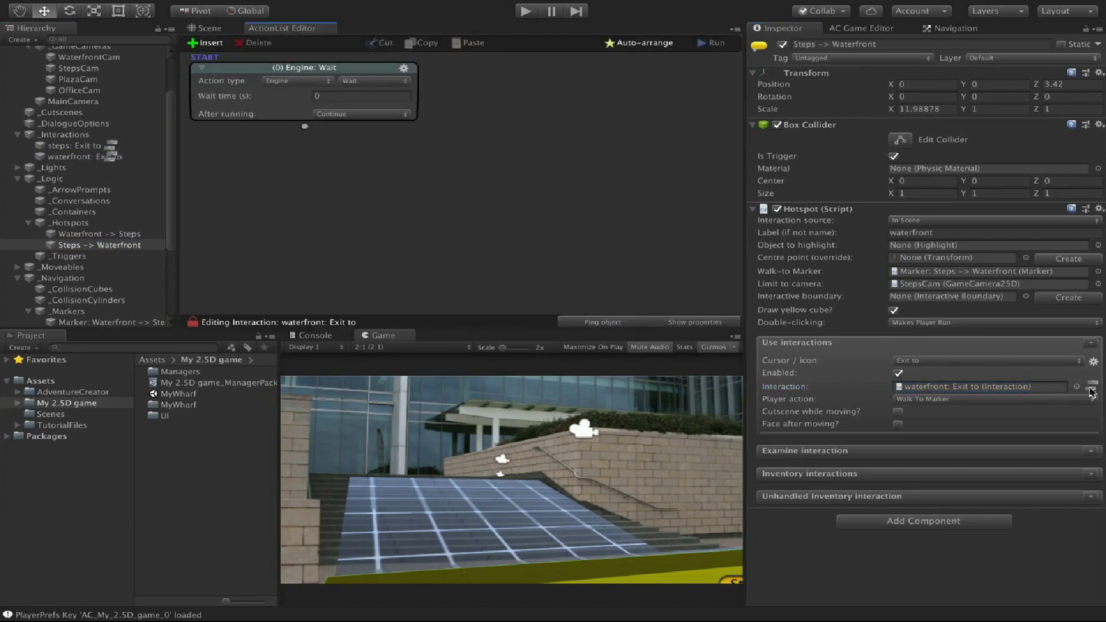
Change the waterfront: Exit to interaction's action to Camera: Switch with WaterfrontCam as the new camera.
click(300, 81)
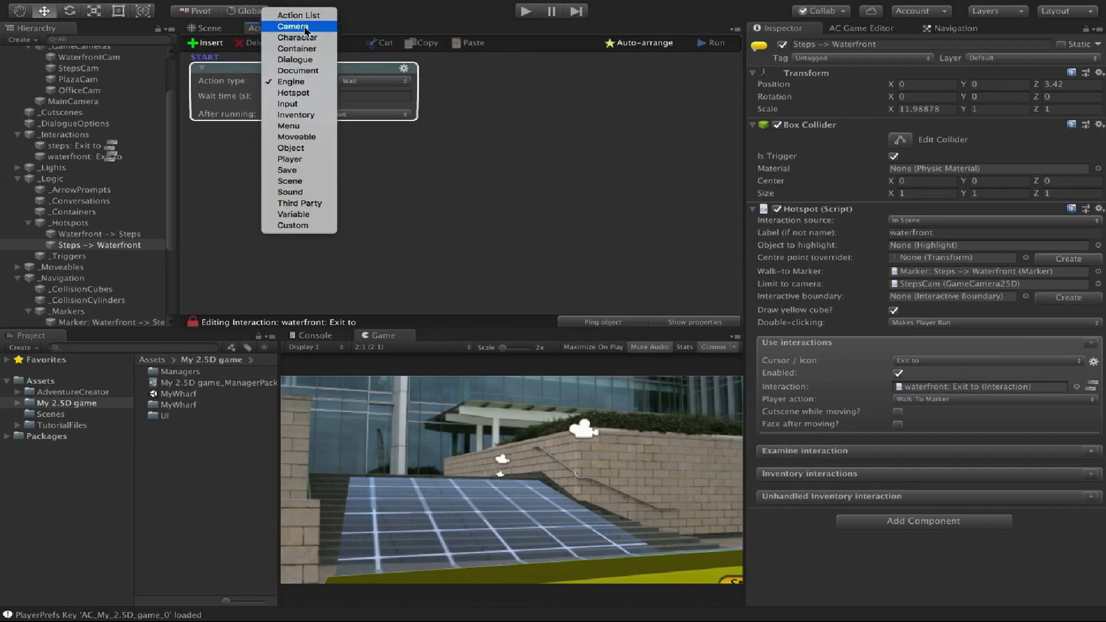
click(292, 26)
click(363, 80)
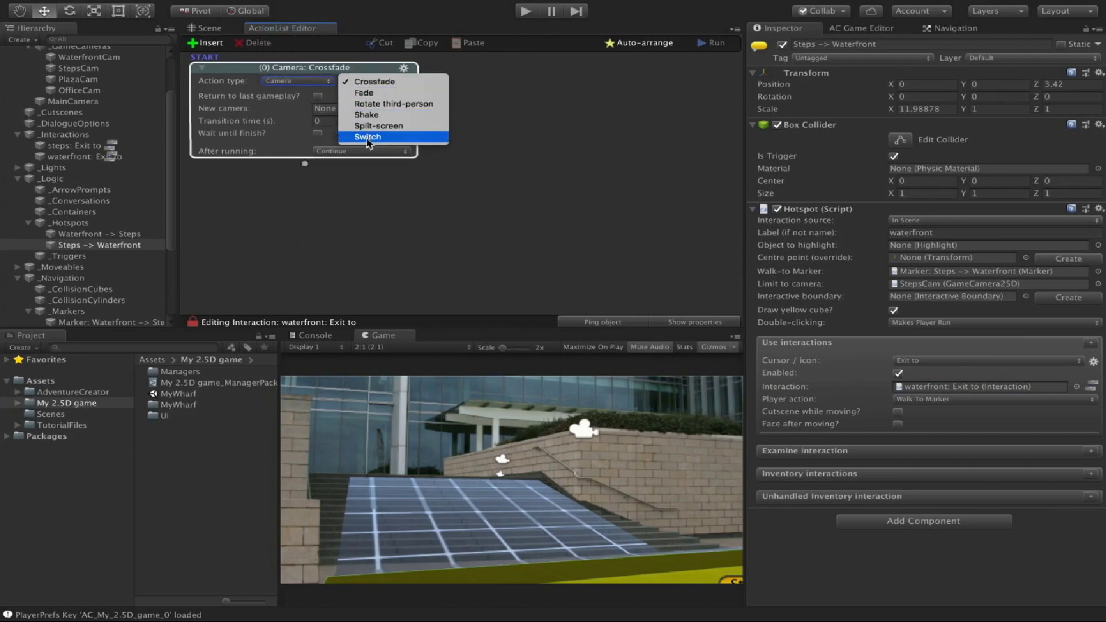
click(368, 137)
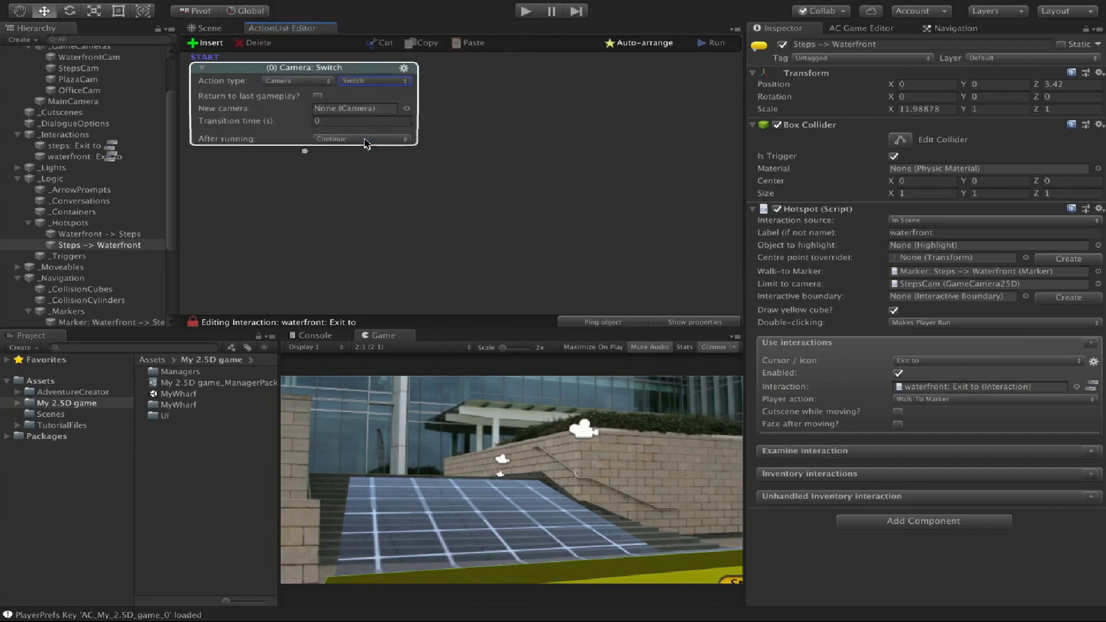
click(407, 109)
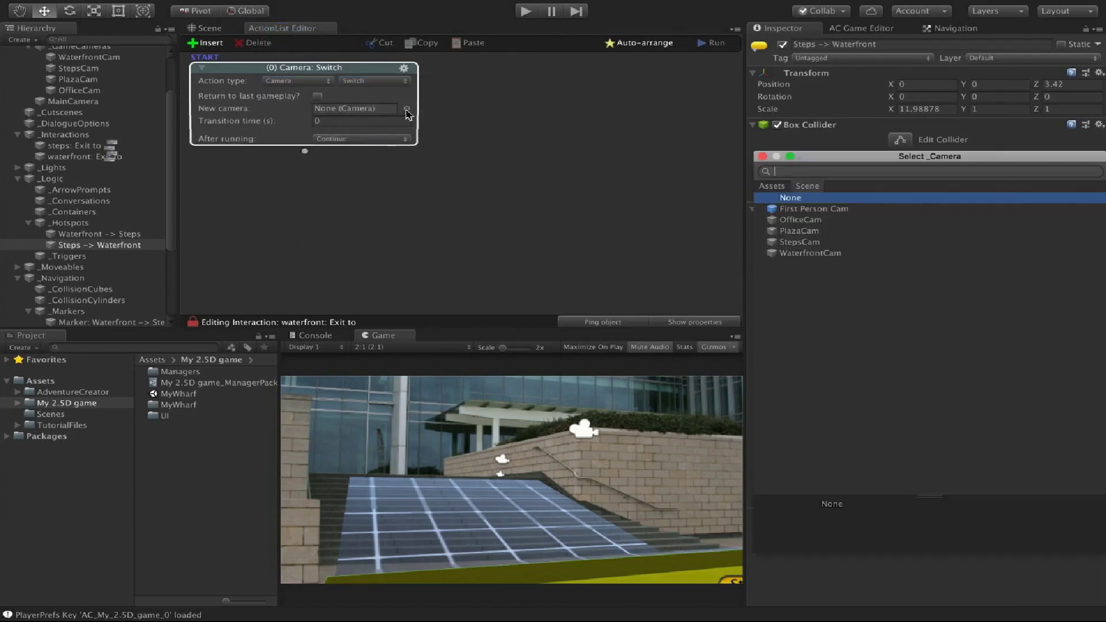
double_click(816, 254)
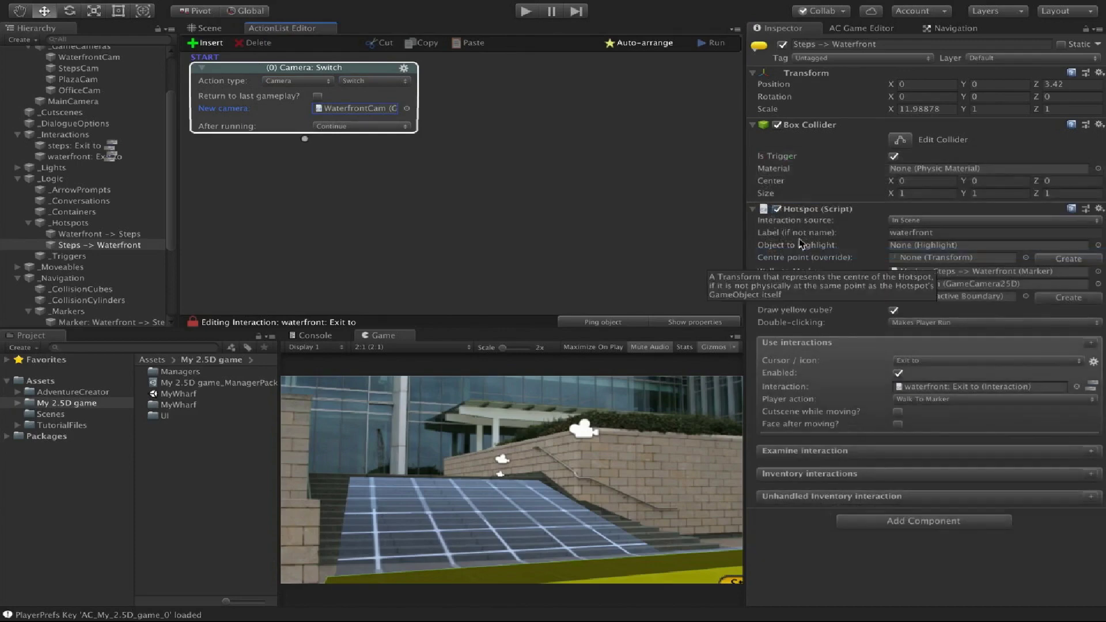
Set the waterfront: Exit to interaction's When running option to Run In Background.
click(82, 157)
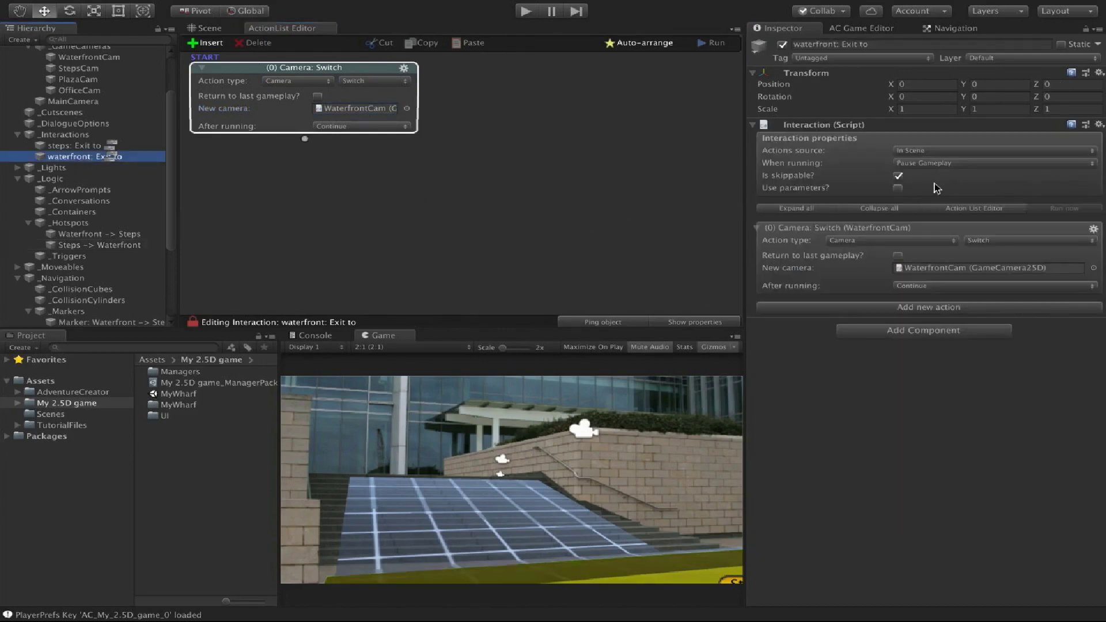
click(934, 164)
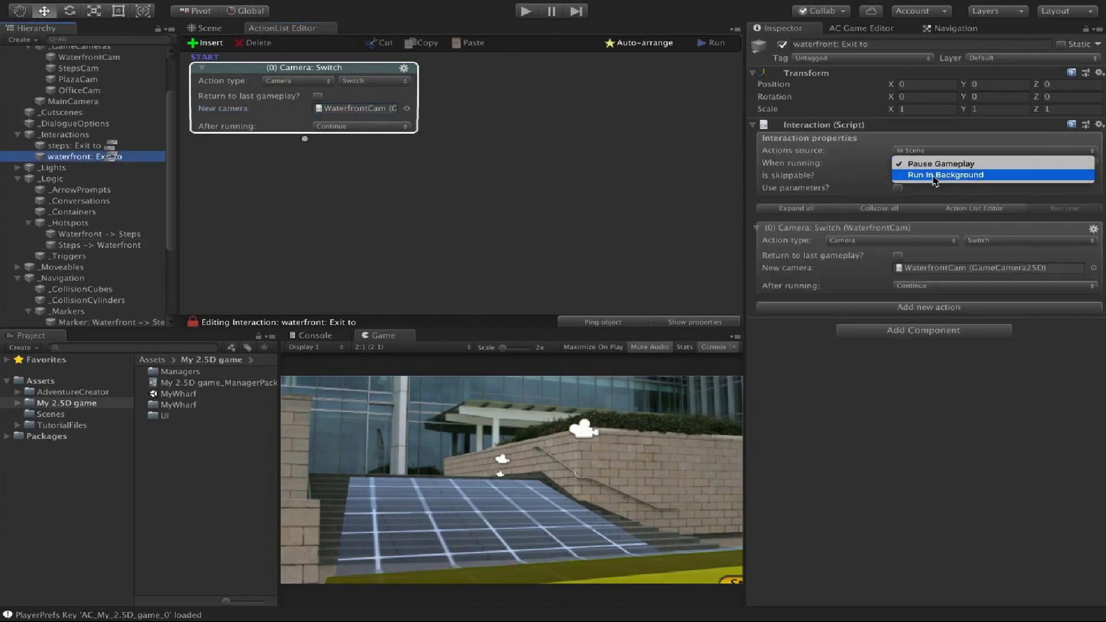
click(934, 175)
click(570, 176)
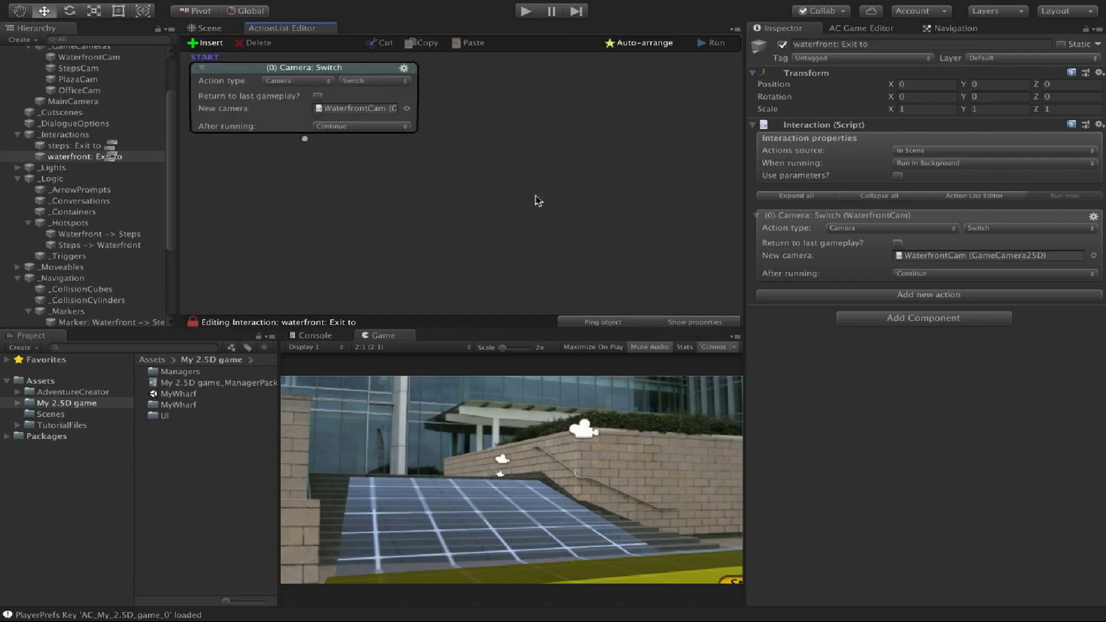
Playtest walking from the waterfront to the steps and back using both hotspots, and stop the game.
click(526, 11)
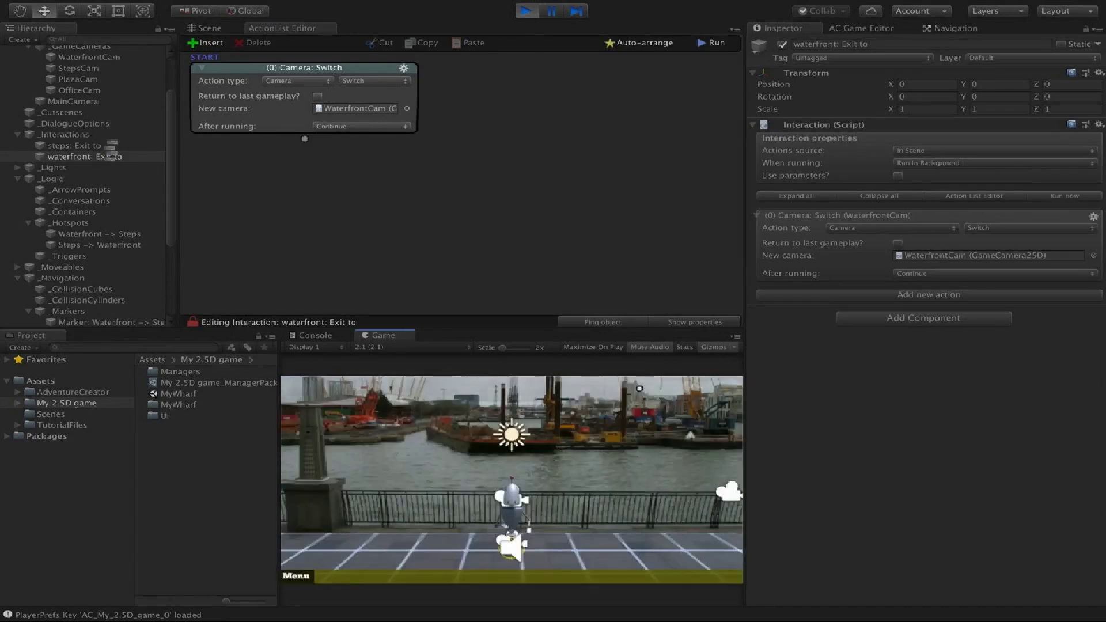
click(520, 573)
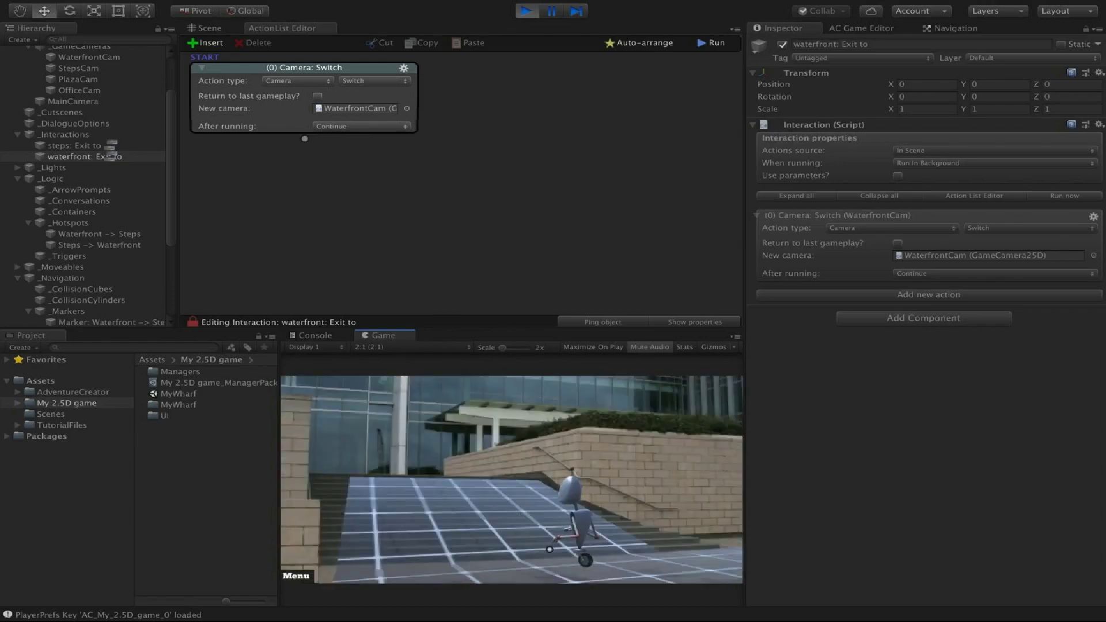
click(668, 559)
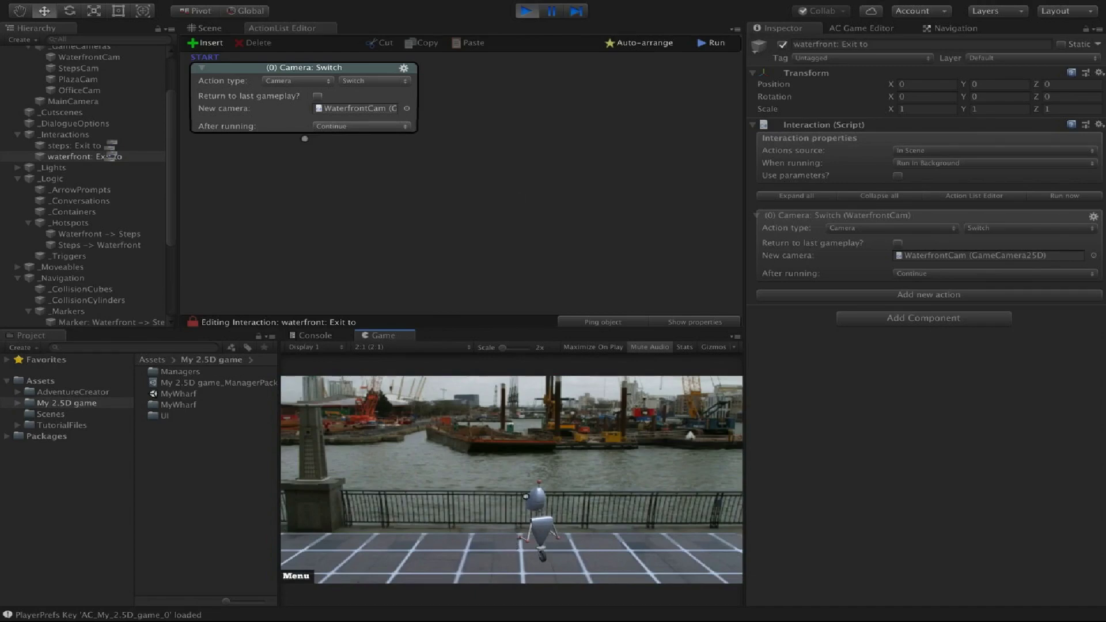
click(525, 11)
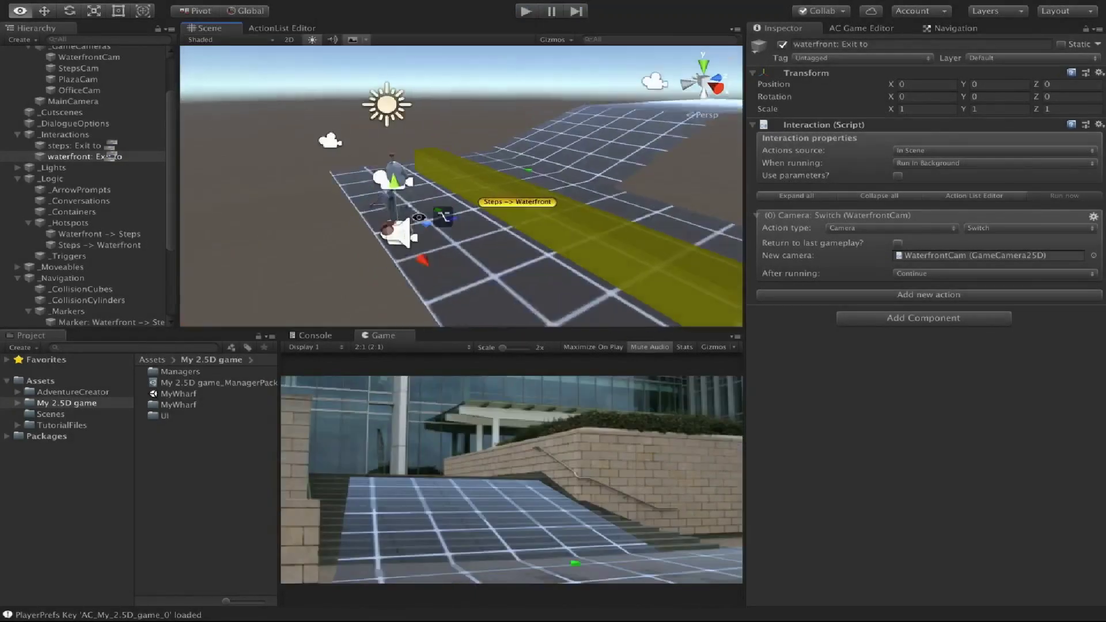
alt+drag(418, 217, 484, 235)
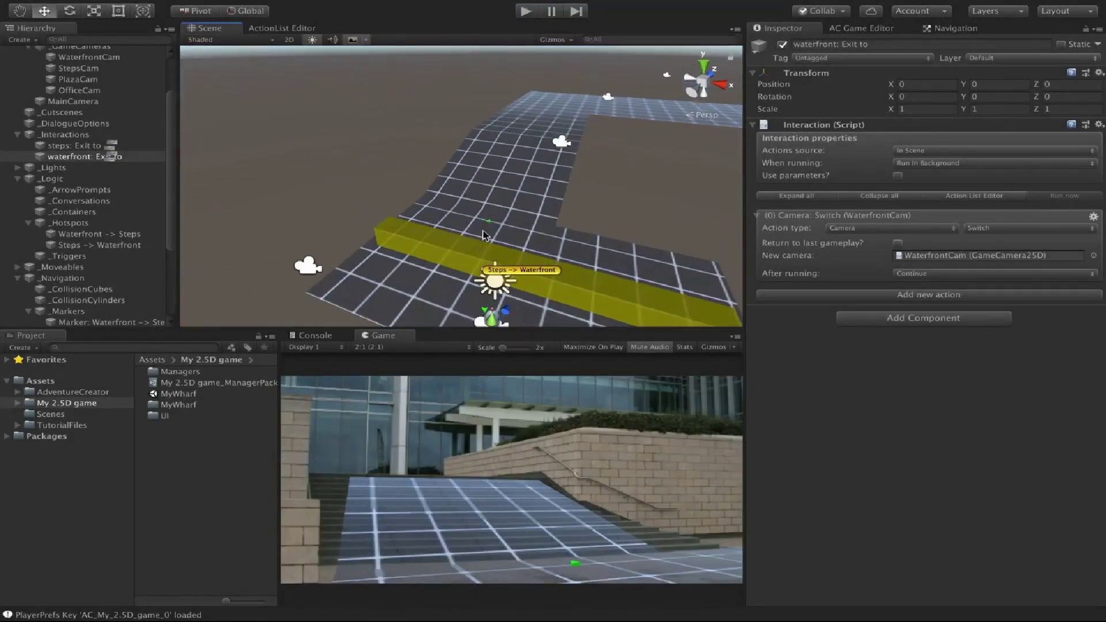
scroll(483, 235, up, 2)
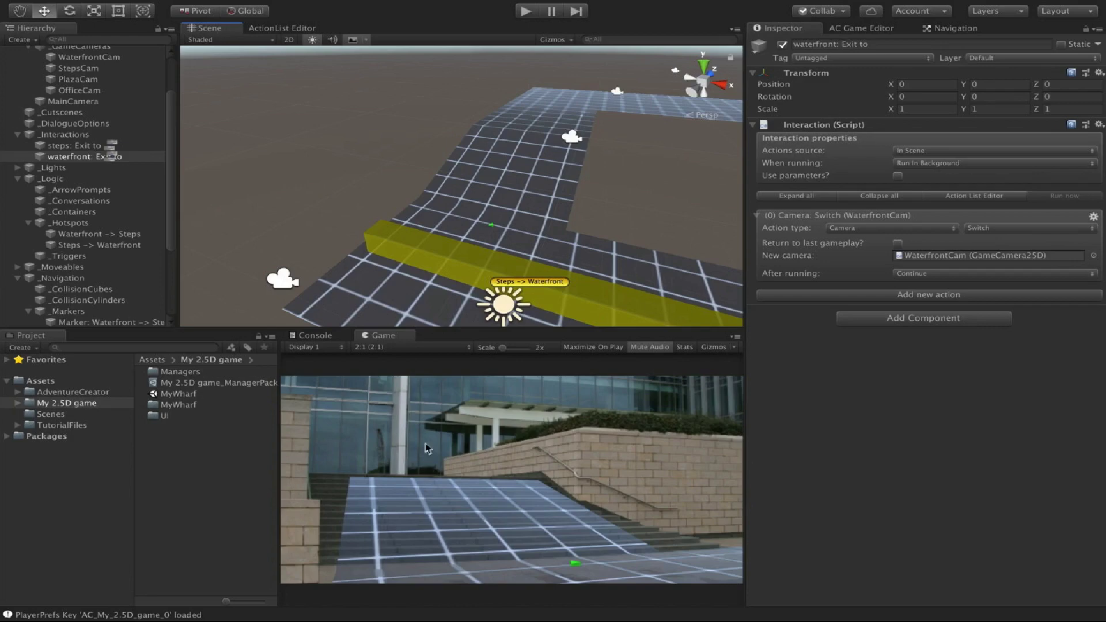
Add a new Hotspot to the scene and name it Steps -> Plaza.
click(878, 33)
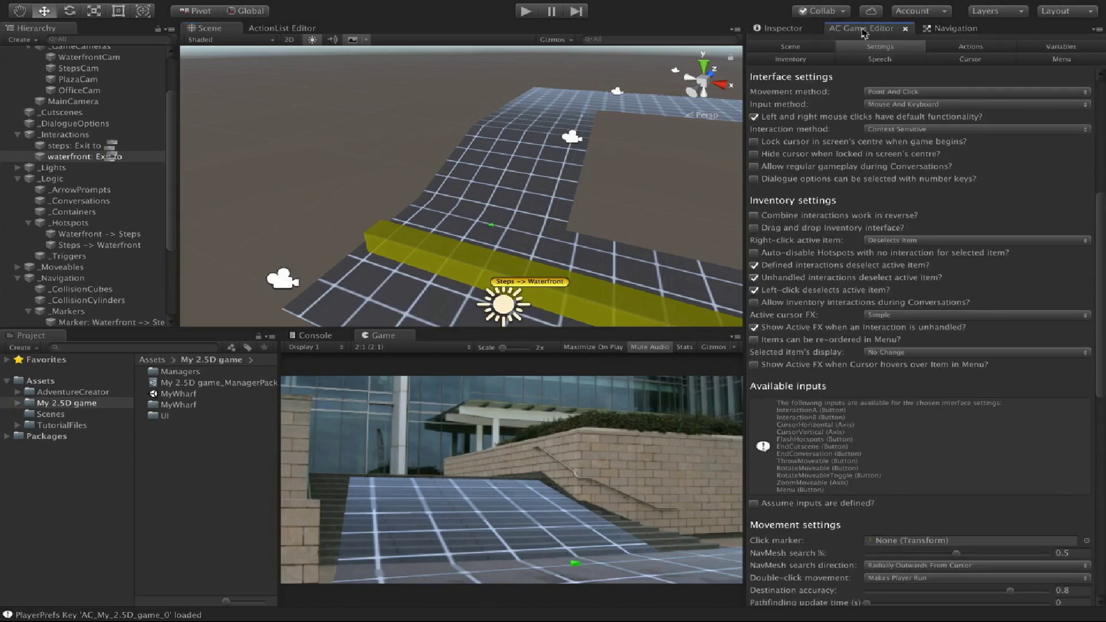
click(809, 47)
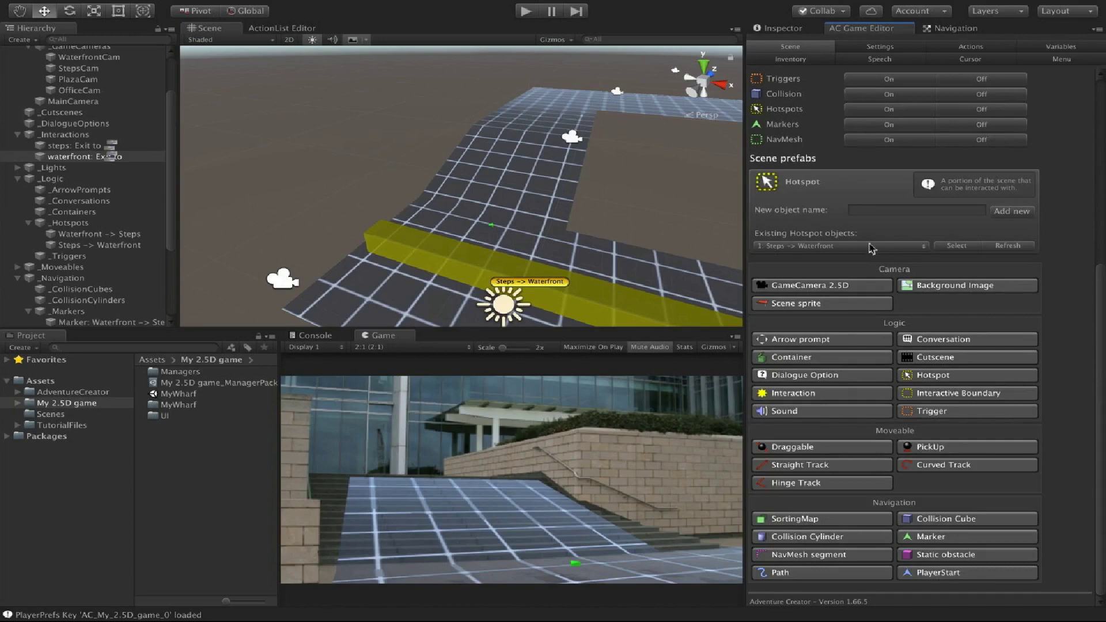
click(921, 377)
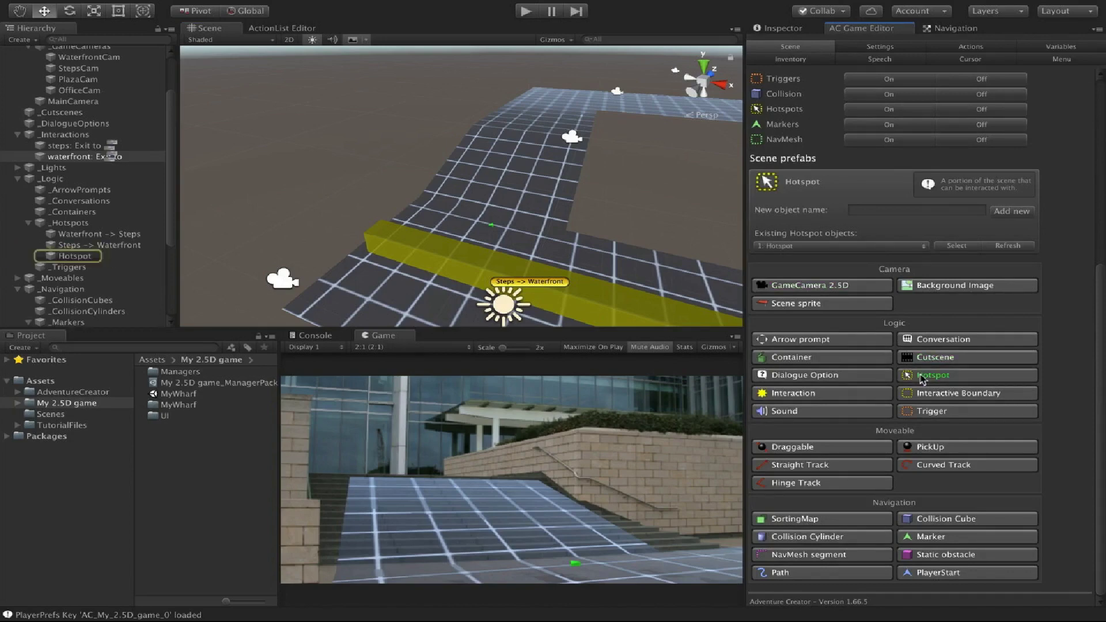
click(72, 257)
text(S)
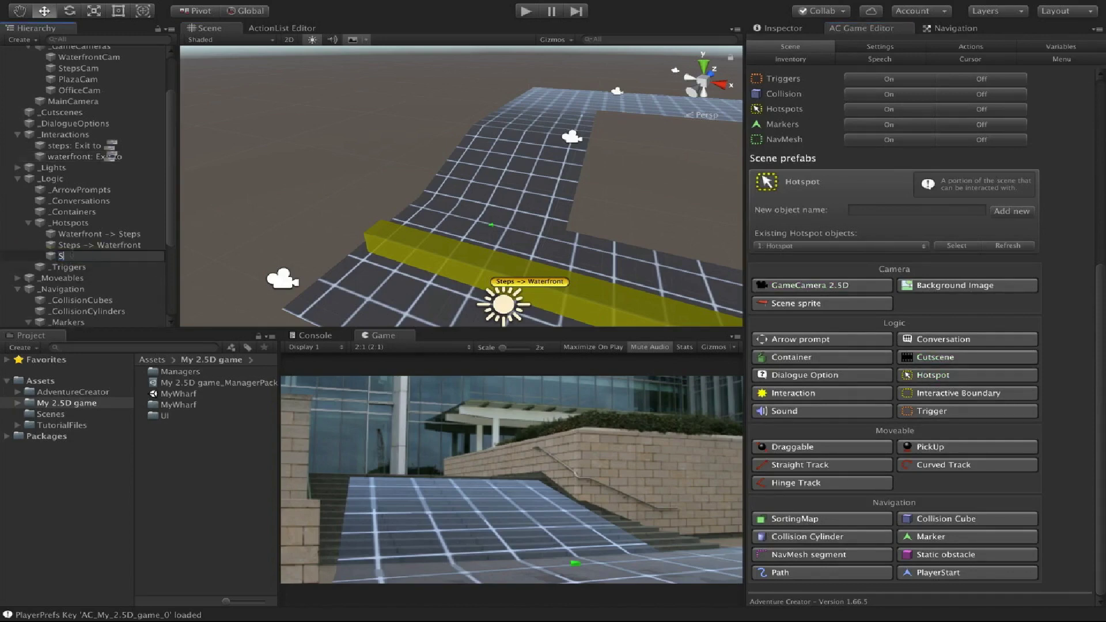
text(teps -> Plaza)
key(Return)
Show gizmos in the game view, move the Steps -> Plaza hotspot to the top of the steps, and stretch it across their width.
click(707, 347)
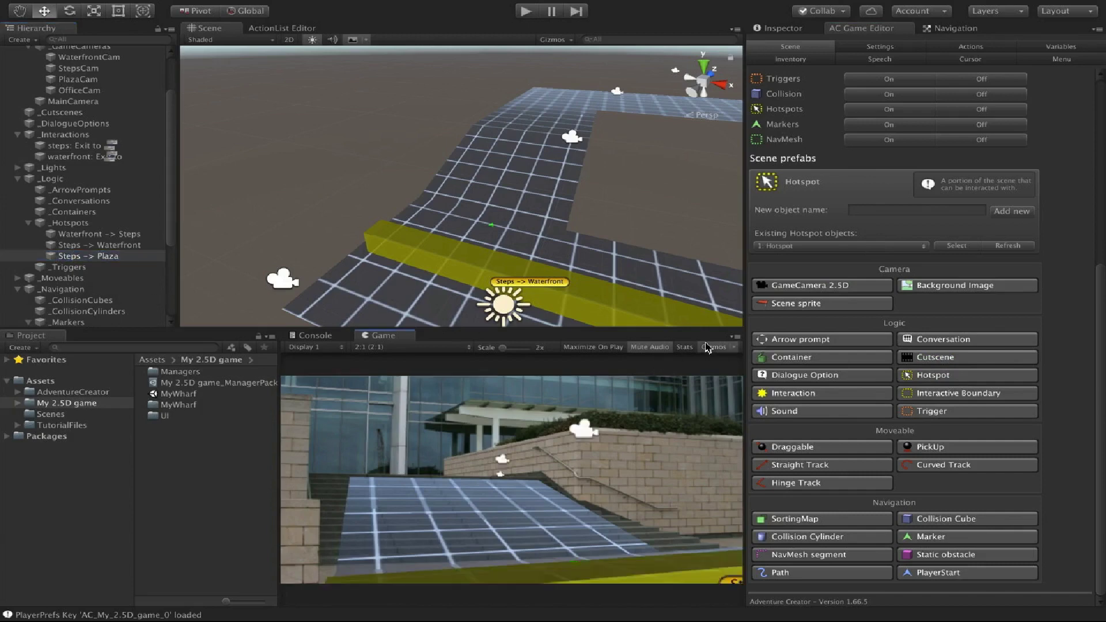
key(f)
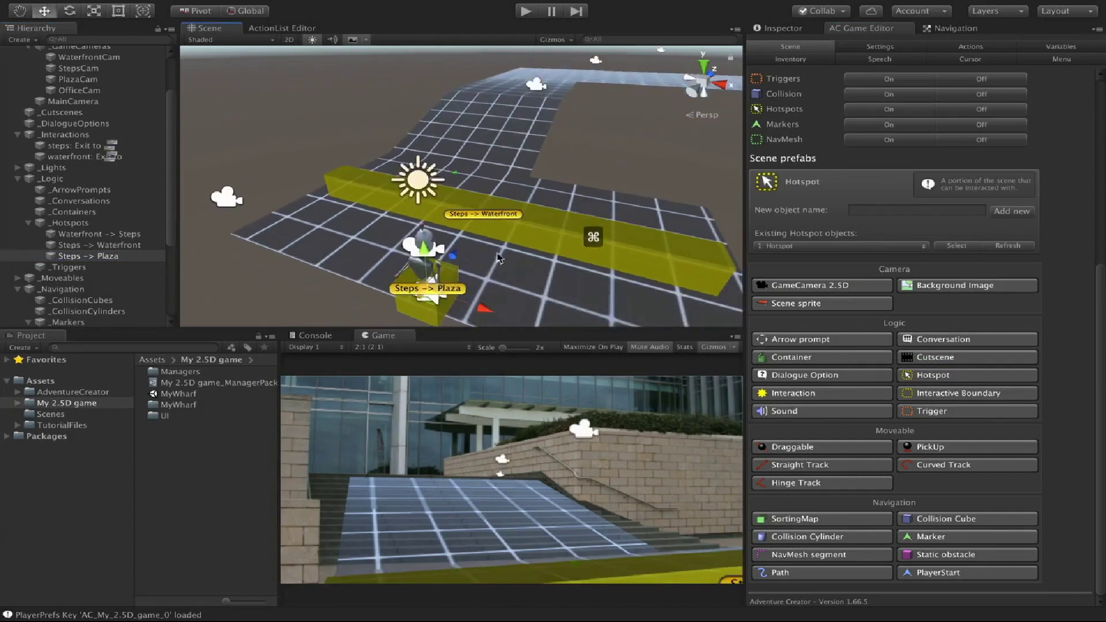
drag(474, 230, 521, 95)
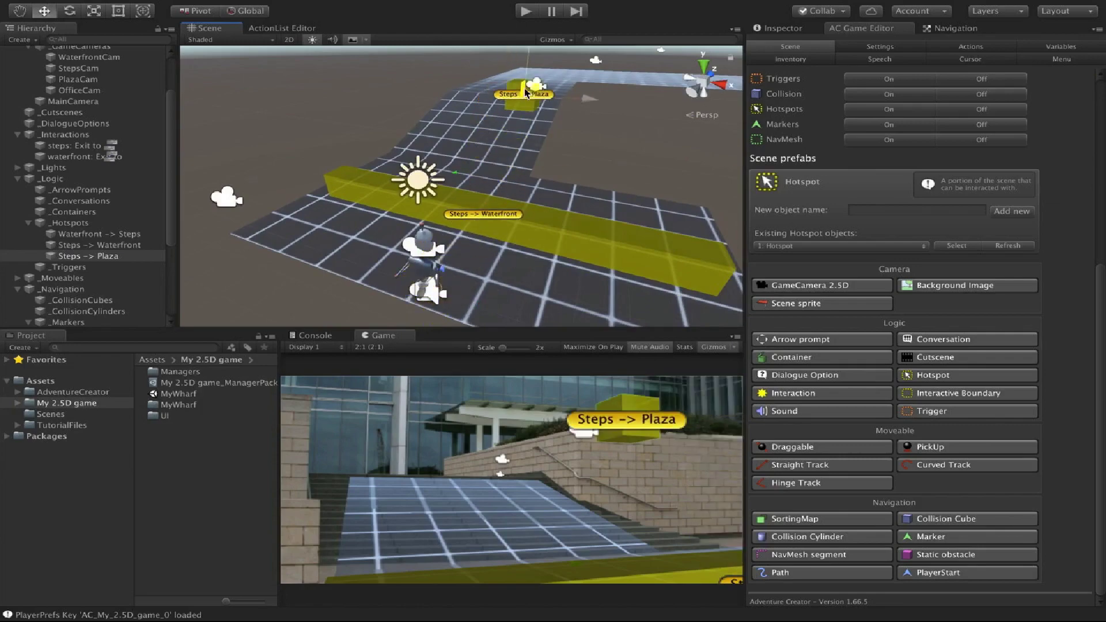
alt+drag(438, 187, 625, 199)
key(r)
key(w)
drag(478, 169, 455, 171)
Label the Steps -> Plaza hotspot plaza, limit it to StepsCam, and create a walk-to marker for it.
click(799, 31)
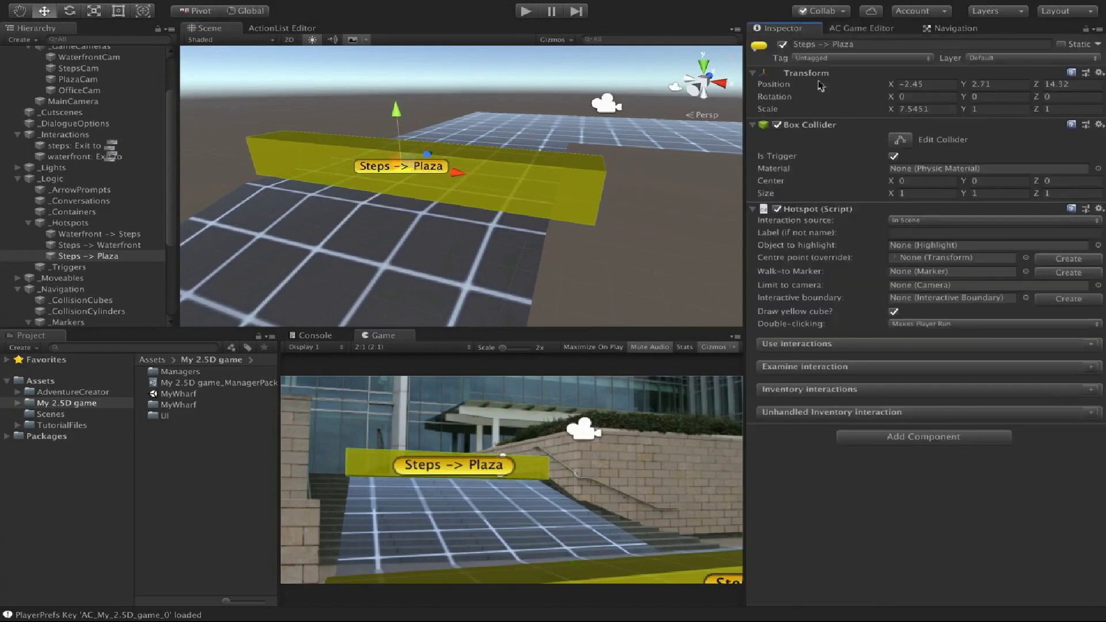
click(909, 234)
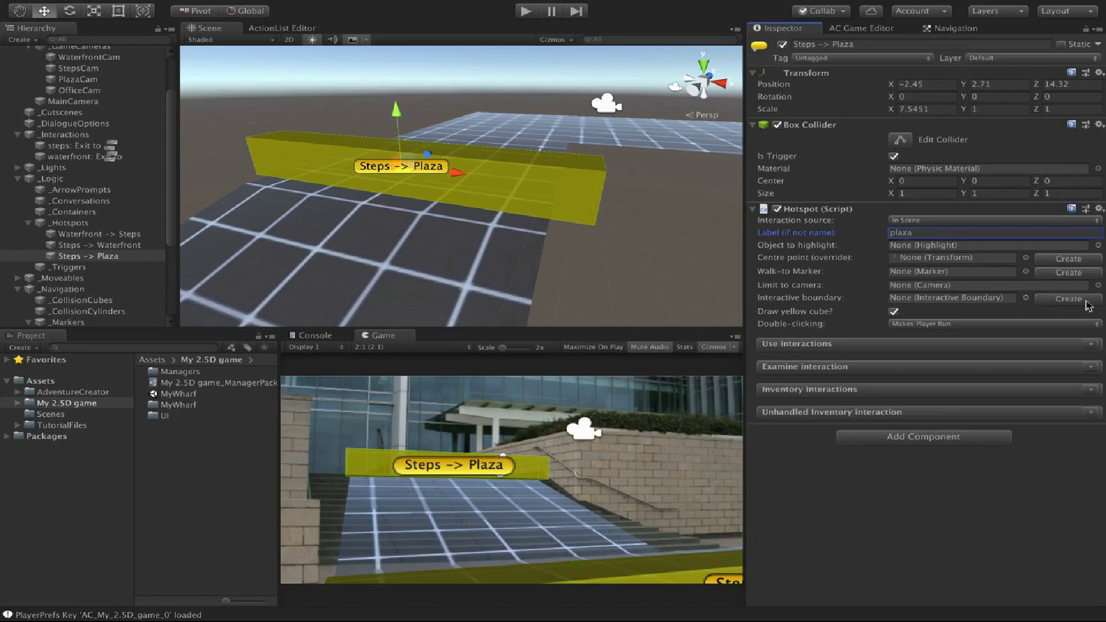
click(1096, 286)
double_click(798, 241)
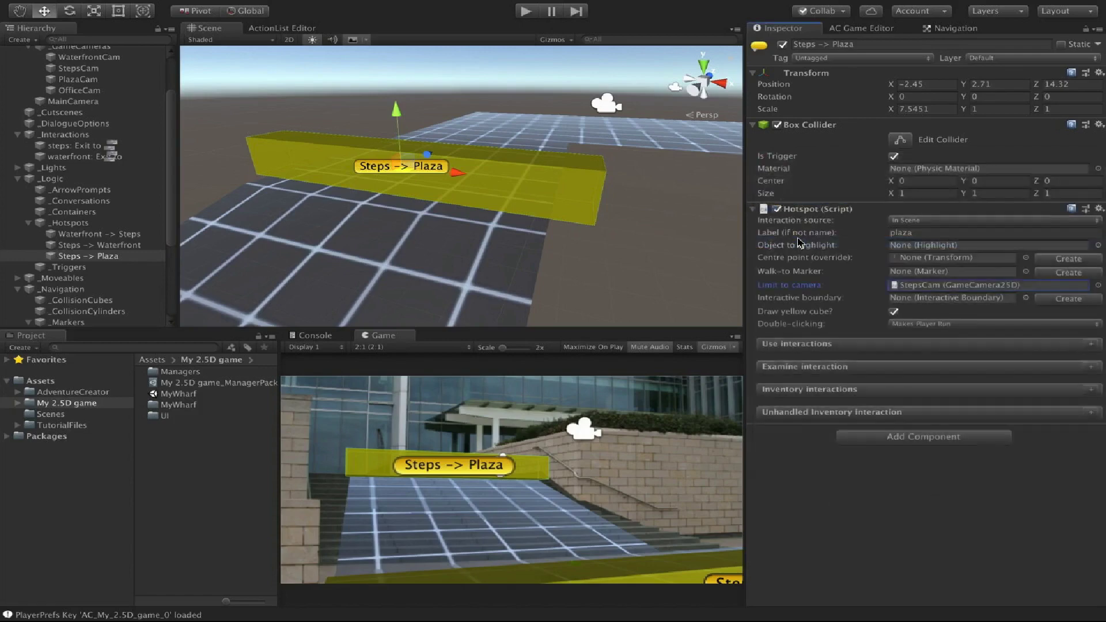
click(1043, 273)
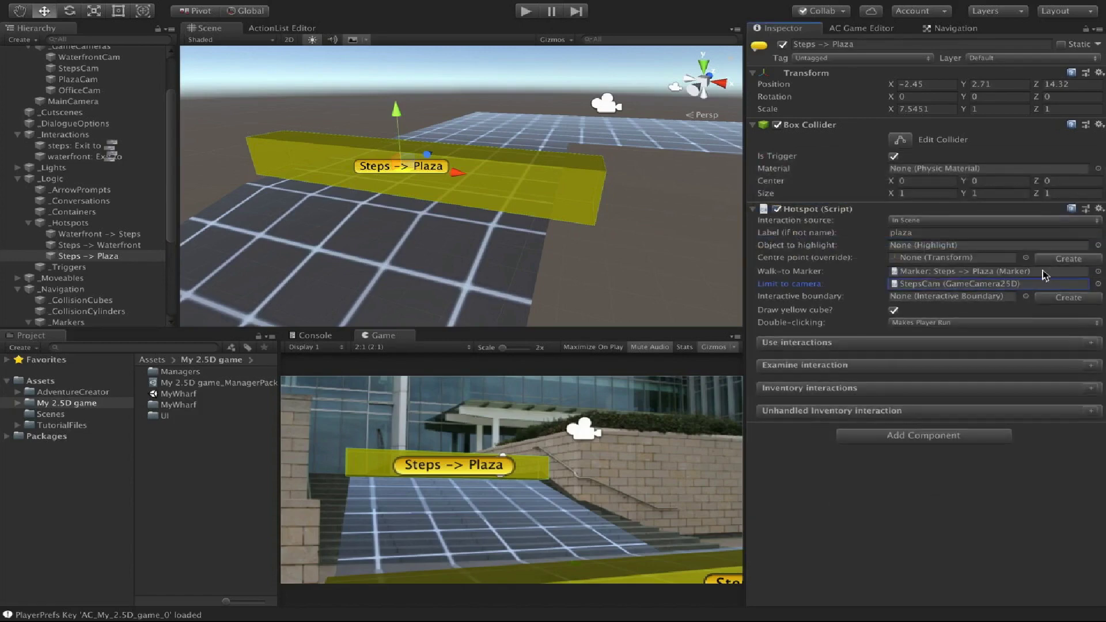
Place the Steps -> Plaza marker on the plaza floor just beyond the hotspot, at about Y 2.118 and Z 16.3.
click(1013, 272)
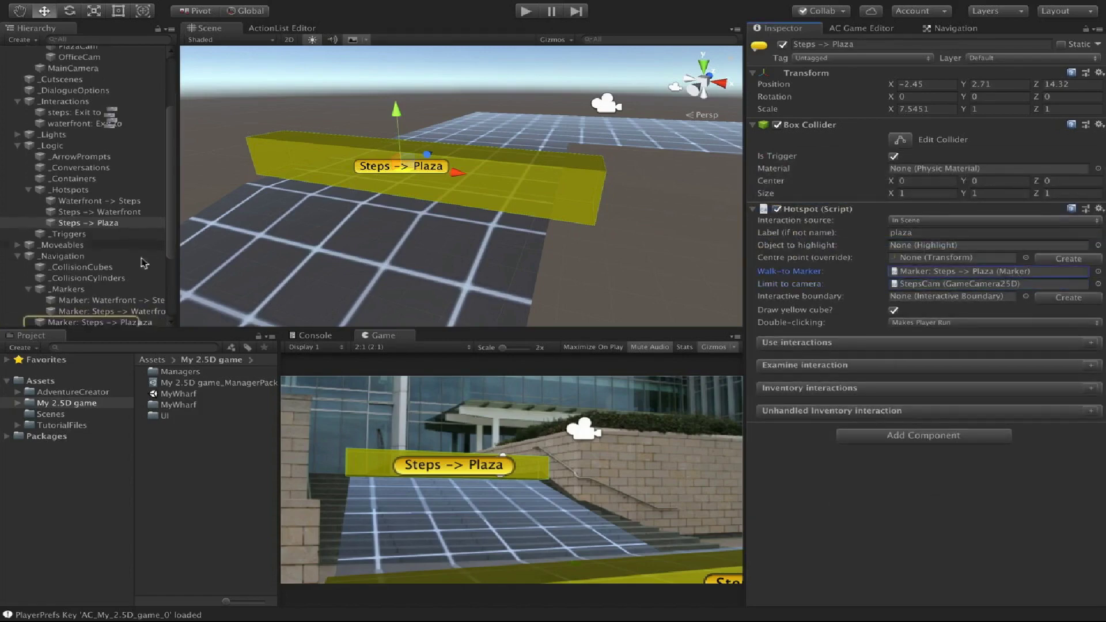
click(101, 322)
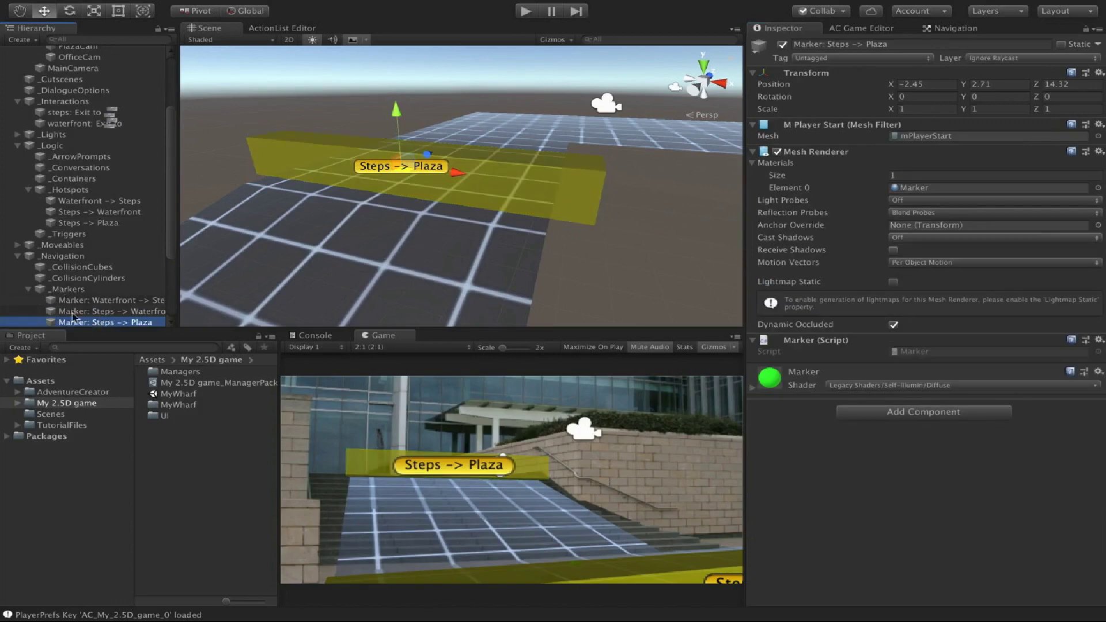
alt+drag(439, 264, 230, 271)
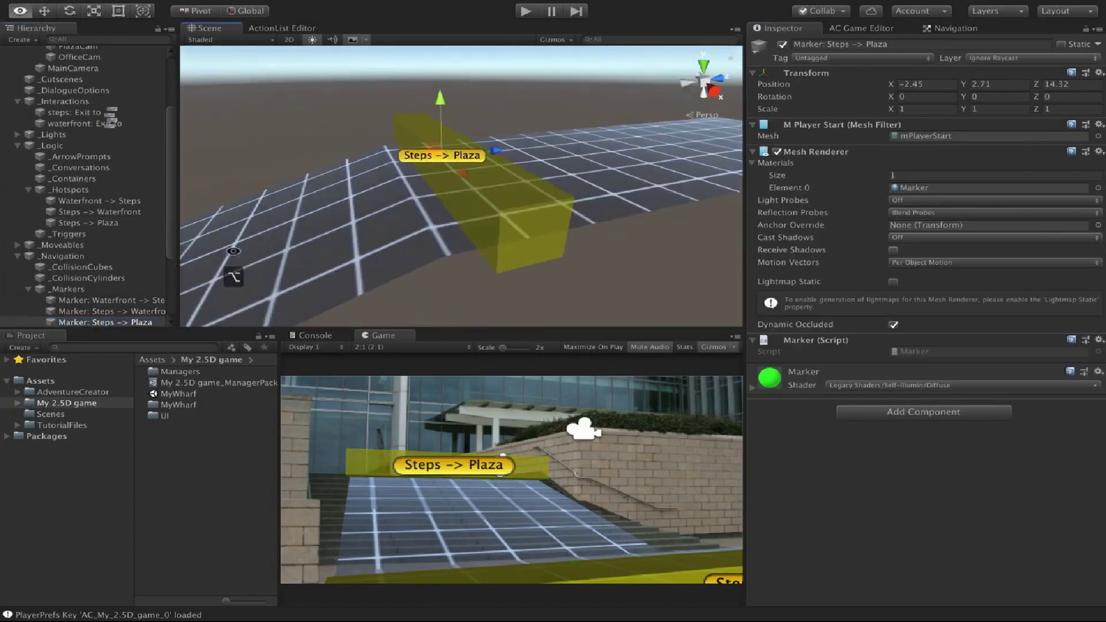
mouse_move(436, 150)
mouse_down()
mouse_move(510, 144)
mouse_move(516, 160)
mouse_up()
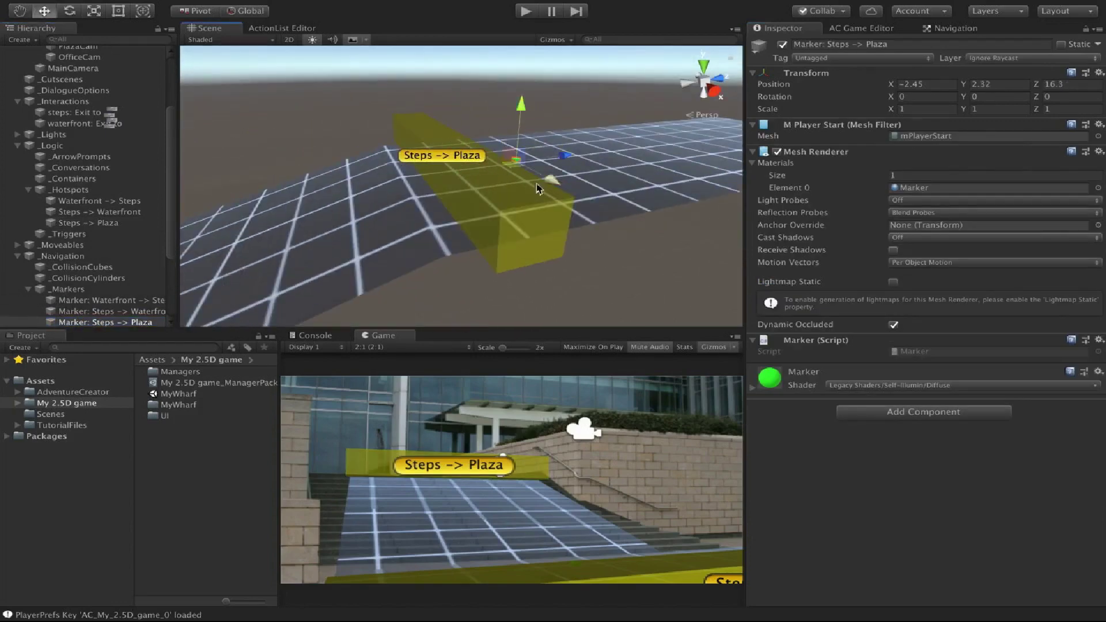
scroll(521, 194, up, 5)
middle_drag(518, 195, 245, 246)
scroll(246, 244, up, 5)
mouse_move(324, 108)
mouse_down()
mouse_move(325, 135)
mouse_move(325, 124)
mouse_up()
scroll(325, 161, down, 3)
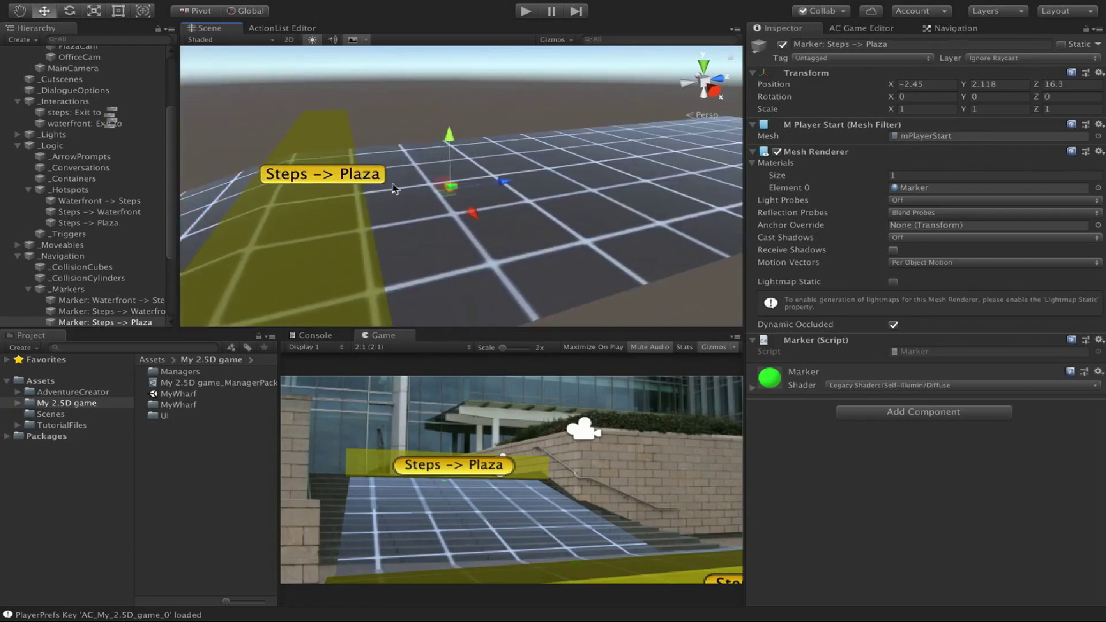
Give the Steps -> Plaza hotspot an Exit to use interaction with a newly created interaction and the Walk To Marker player action.
click(325, 176)
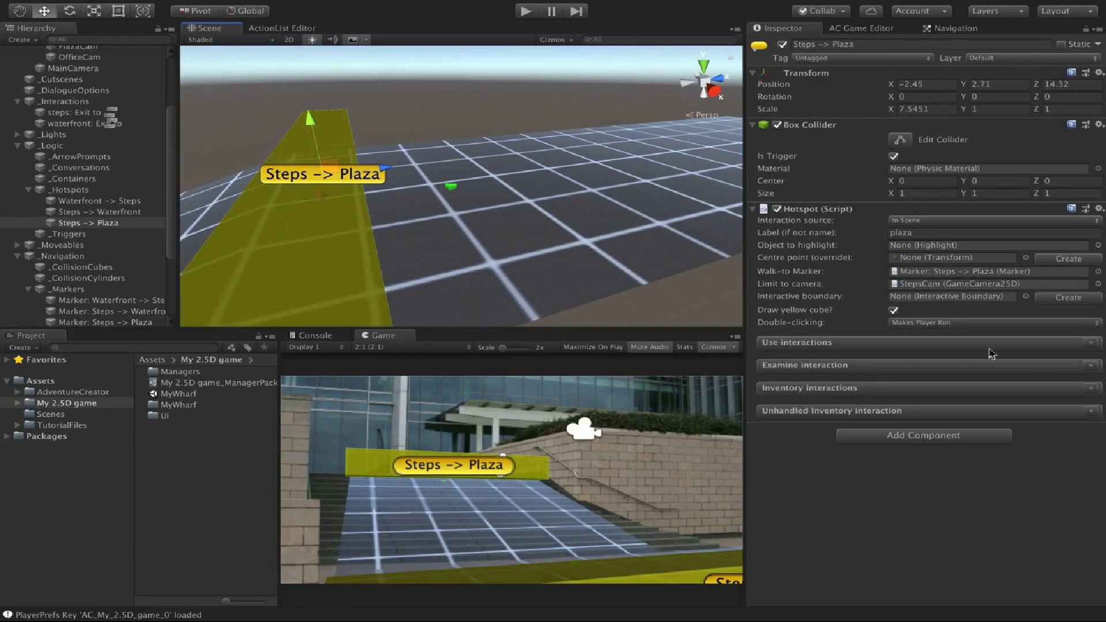
click(1090, 344)
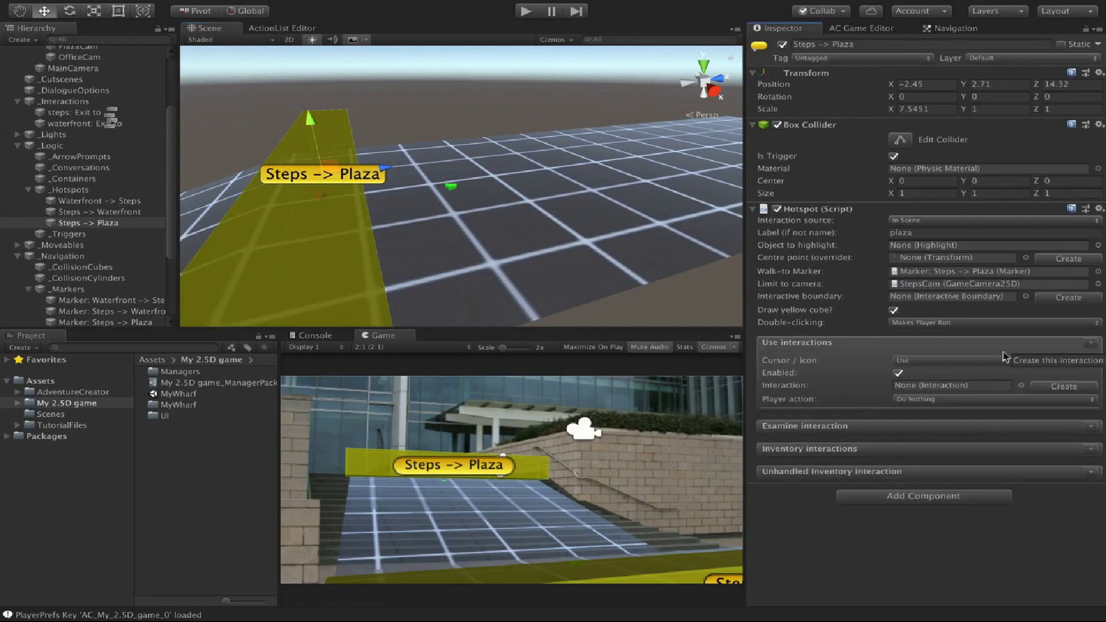
click(967, 360)
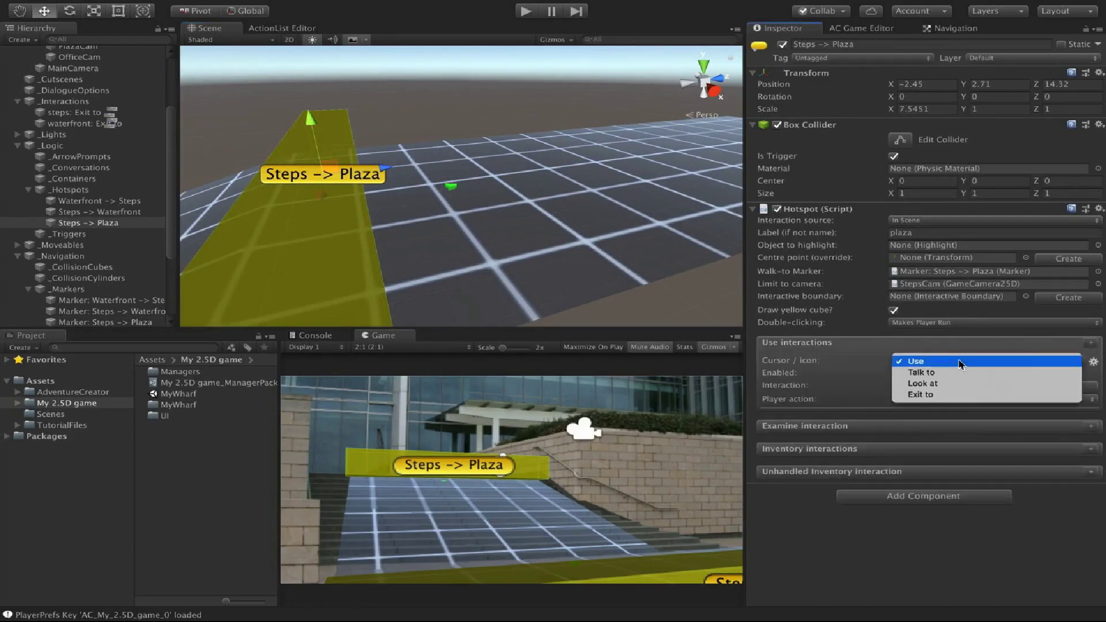
click(954, 398)
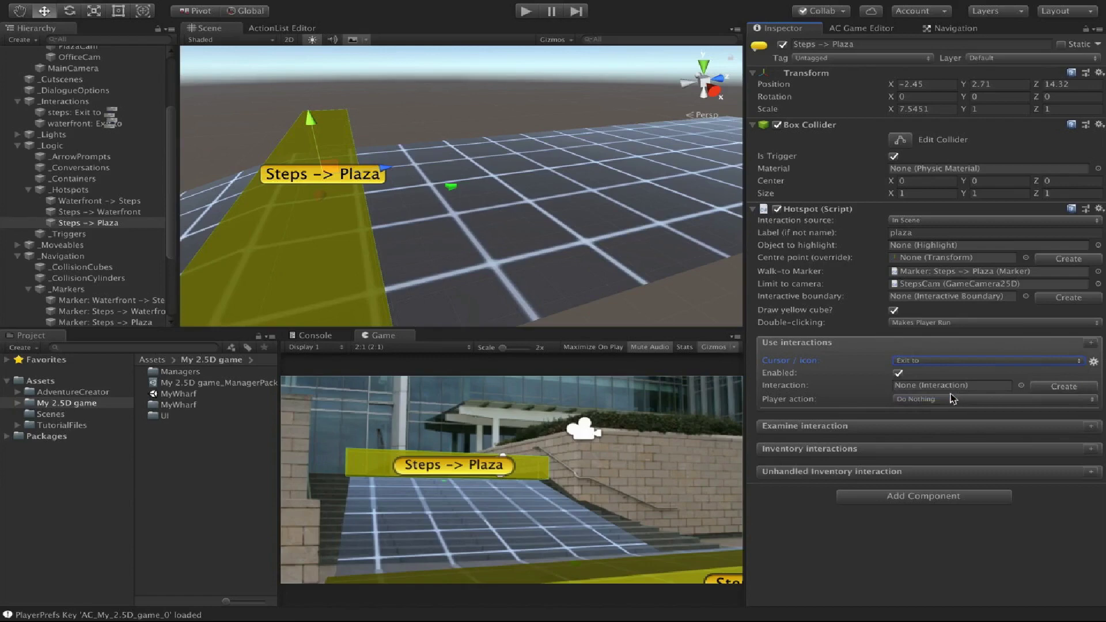
click(1054, 388)
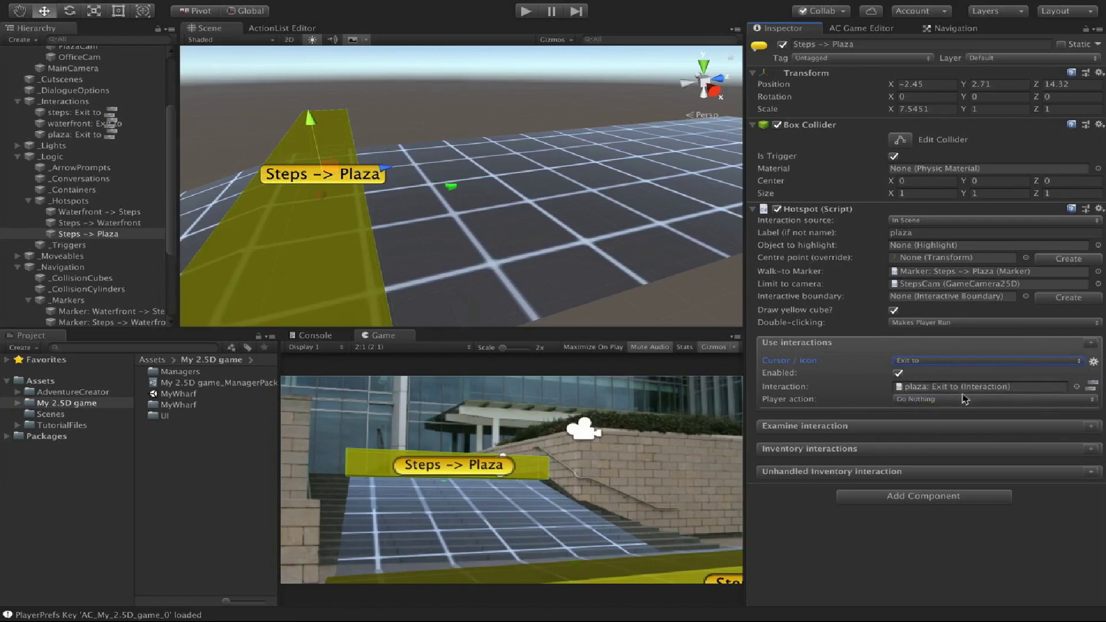
click(931, 399)
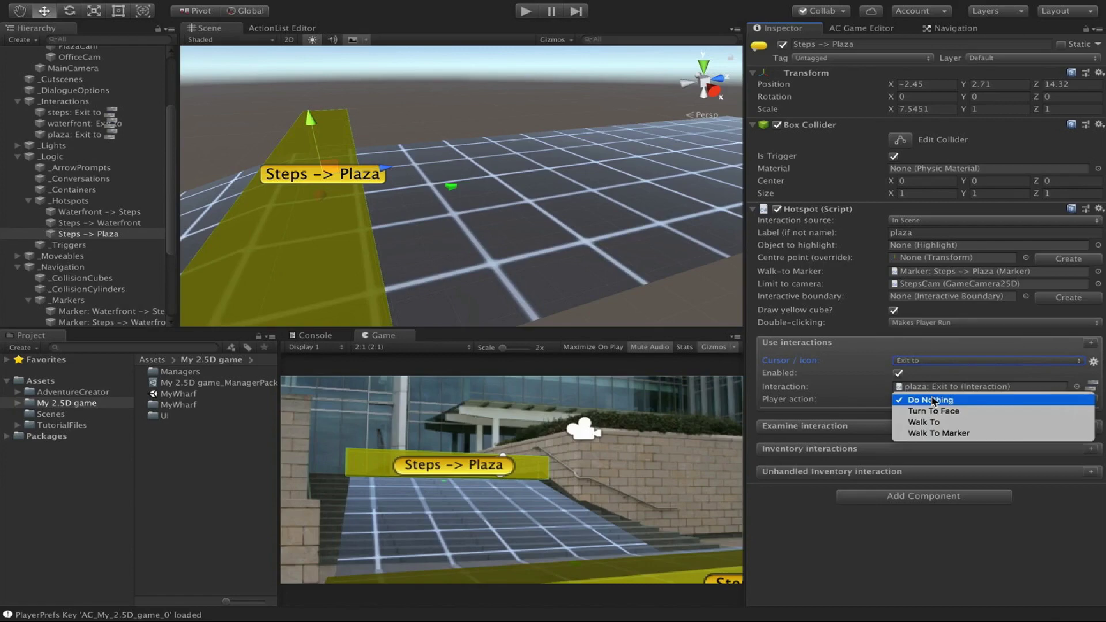
click(947, 433)
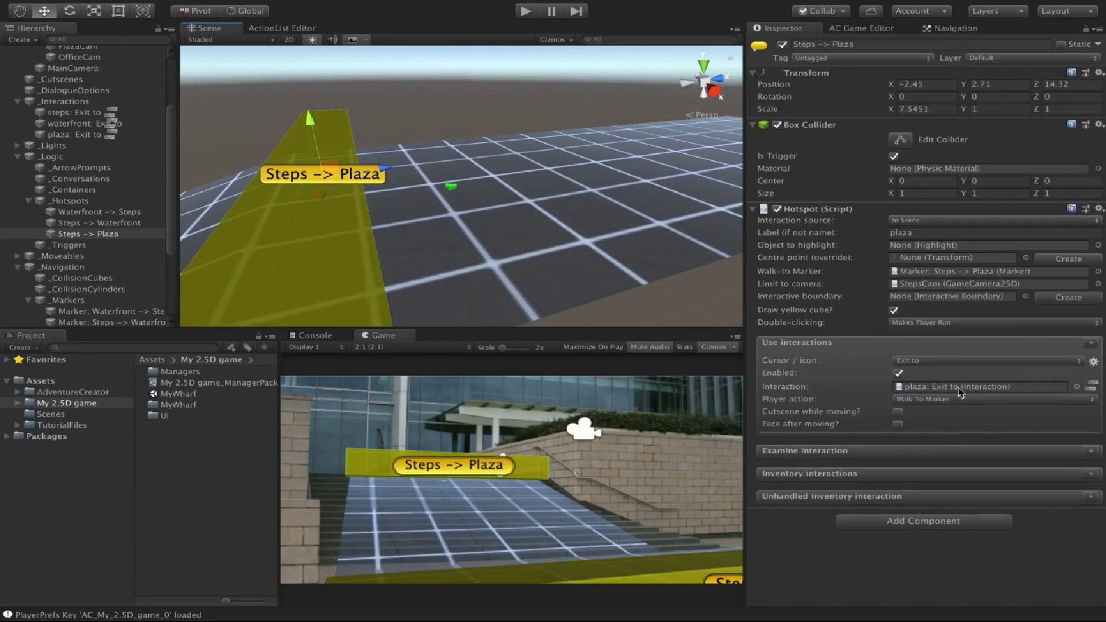
Change the plaza: Exit to interaction's action to Camera: Switch with PlazaCam as the new camera.
click(1092, 388)
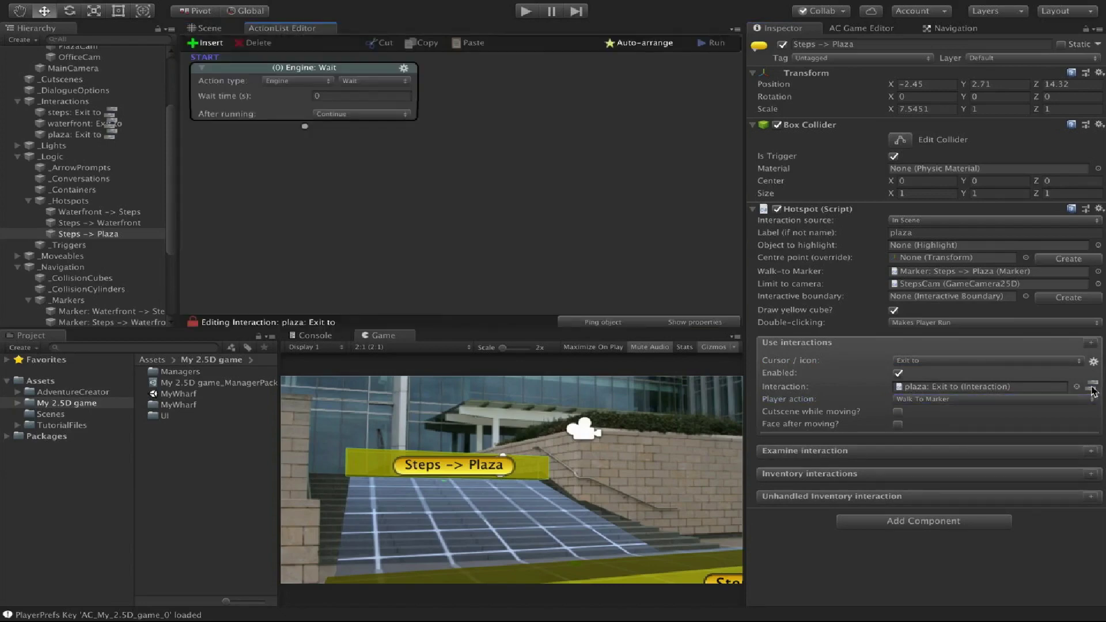
click(296, 81)
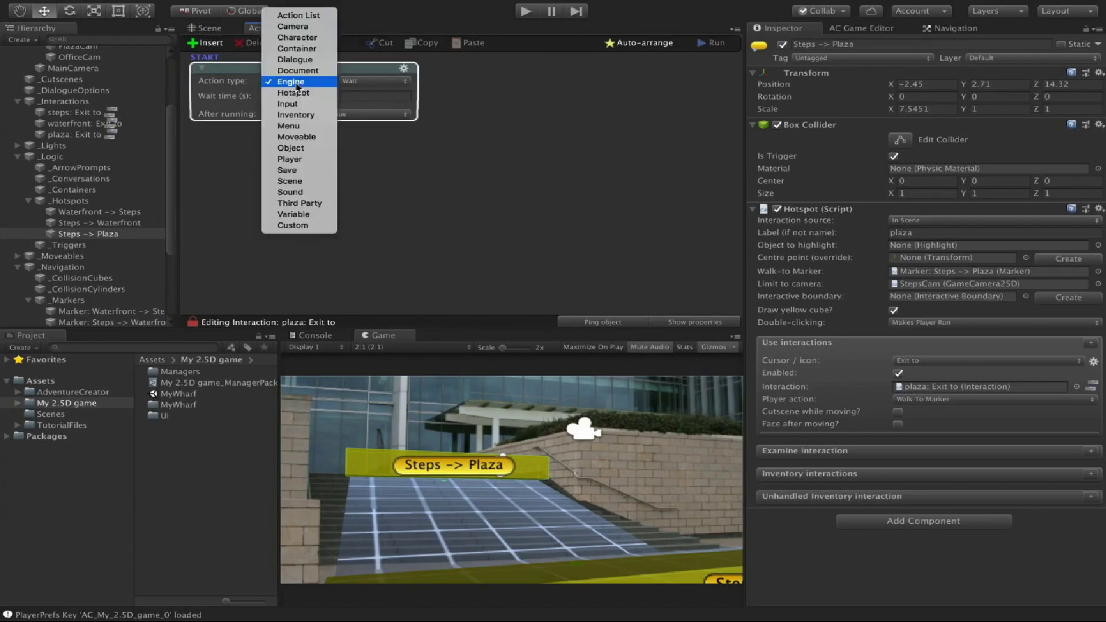
click(294, 27)
click(376, 81)
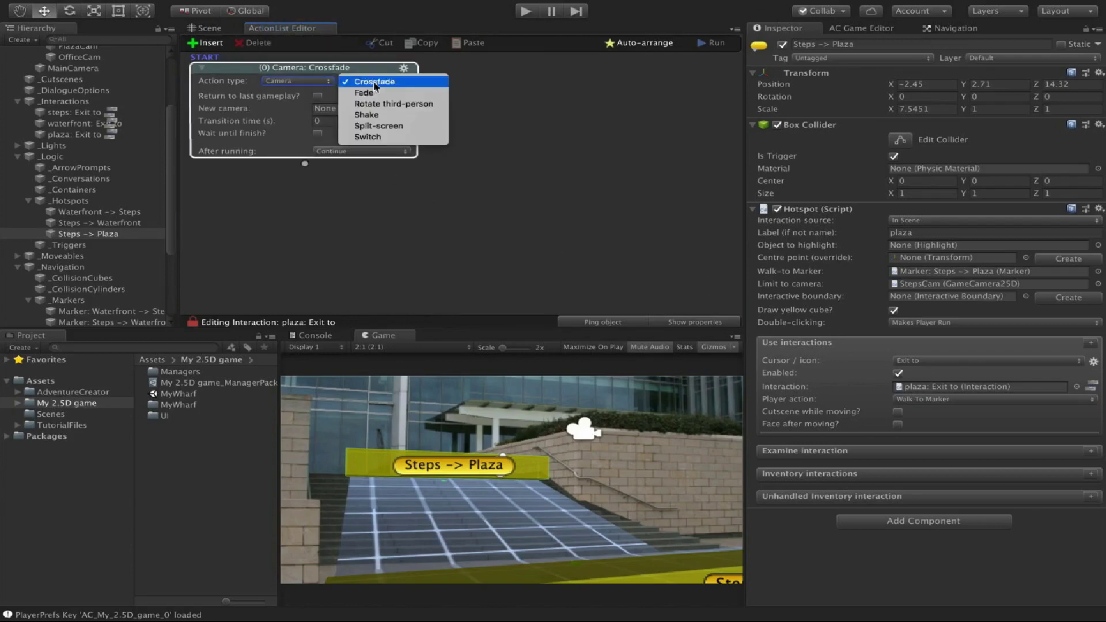
click(371, 138)
click(407, 109)
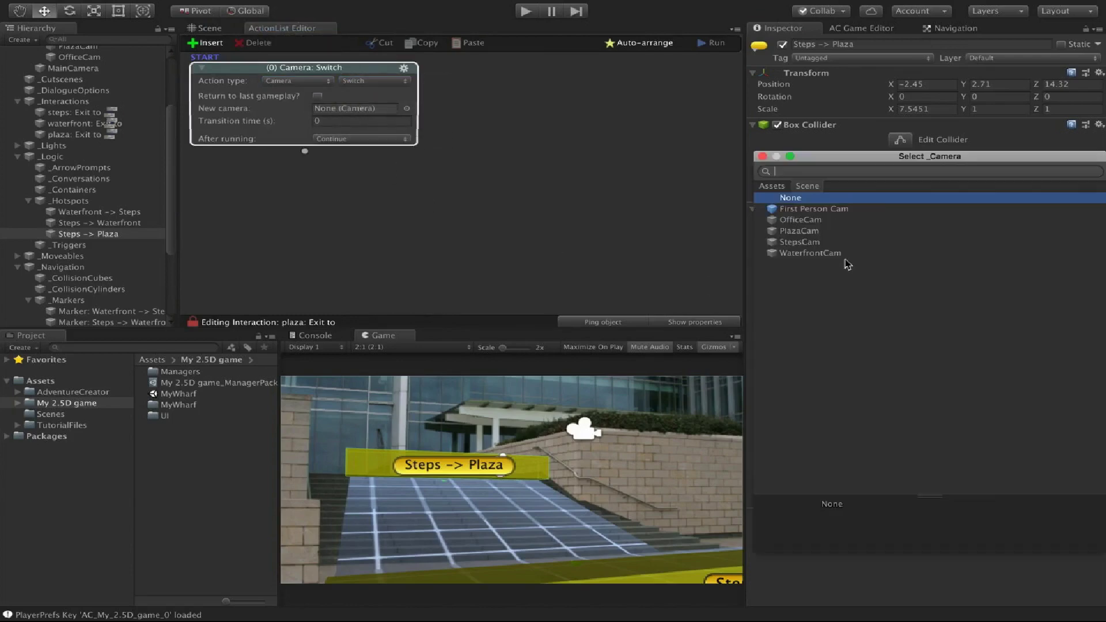
double_click(798, 241)
Set the plaza: Exit to interaction's When running option to Run In Background.
click(696, 322)
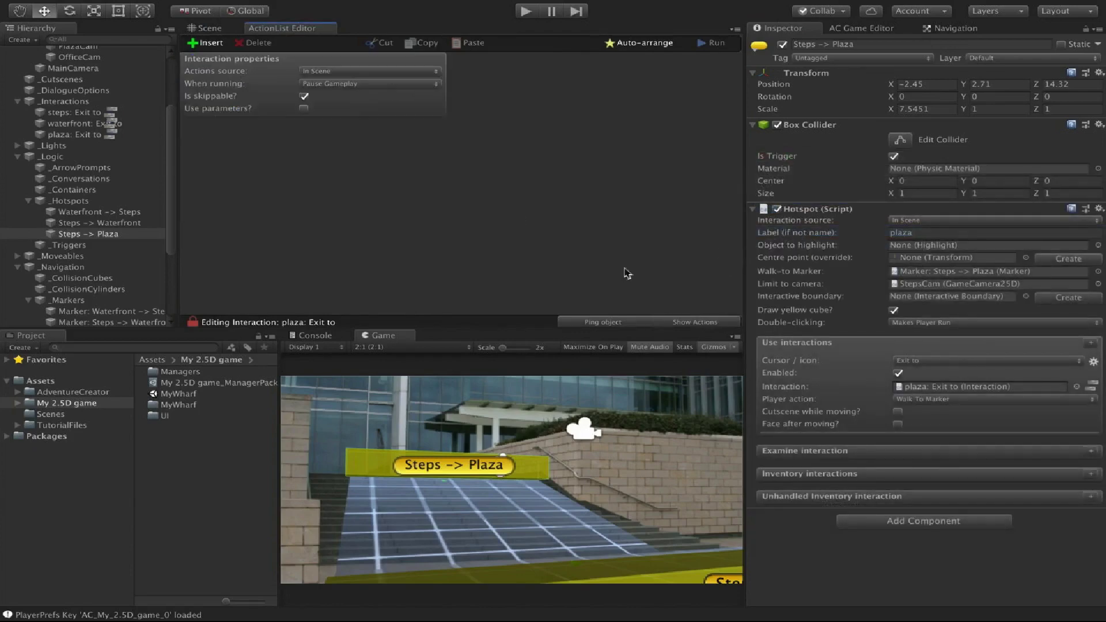
click(332, 87)
click(334, 99)
click(691, 321)
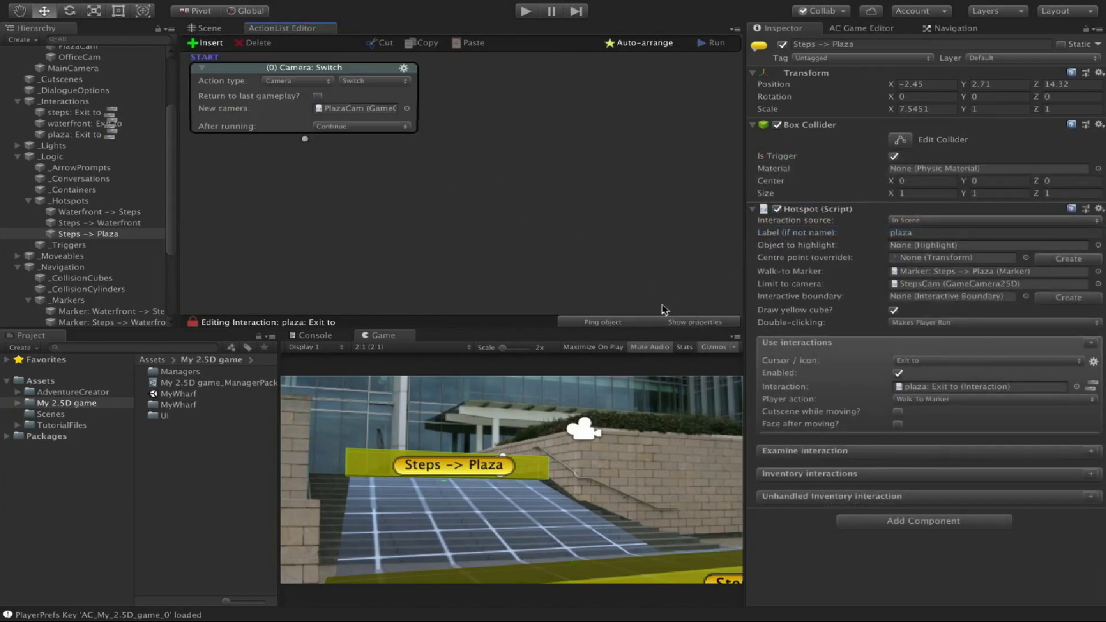
Make PlazaCam the active camera so its background is used in the game view.
click(211, 29)
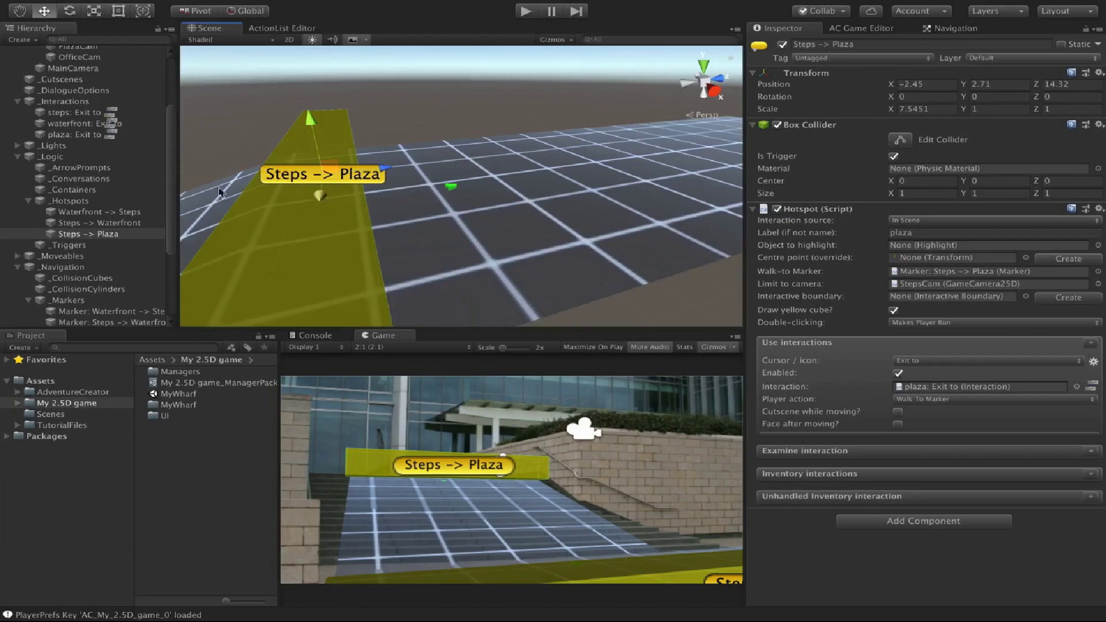
scroll(110, 183, up, 3)
click(75, 141)
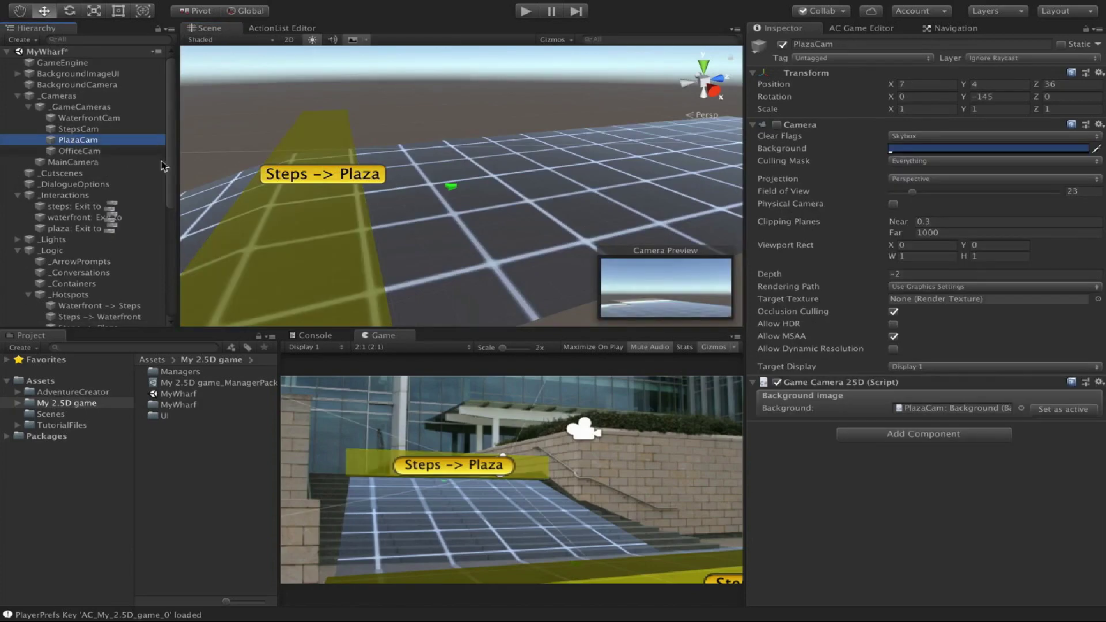
click(1083, 410)
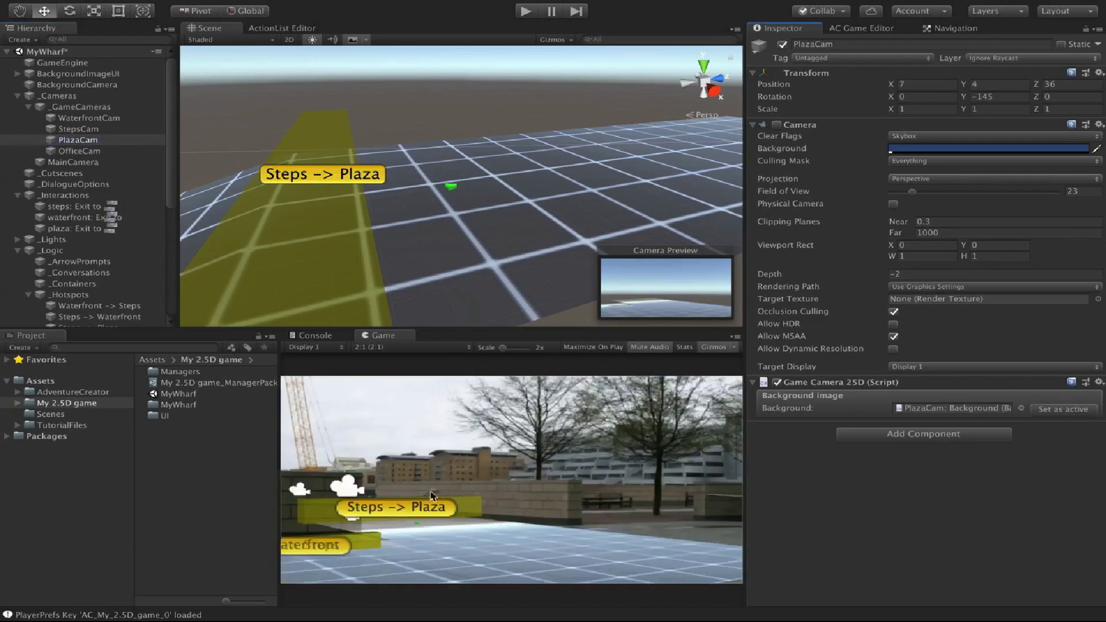
Raise the Steps -> Plaza hotspot to about Y 2.94 and increase its height scale to about 1.67.
click(313, 190)
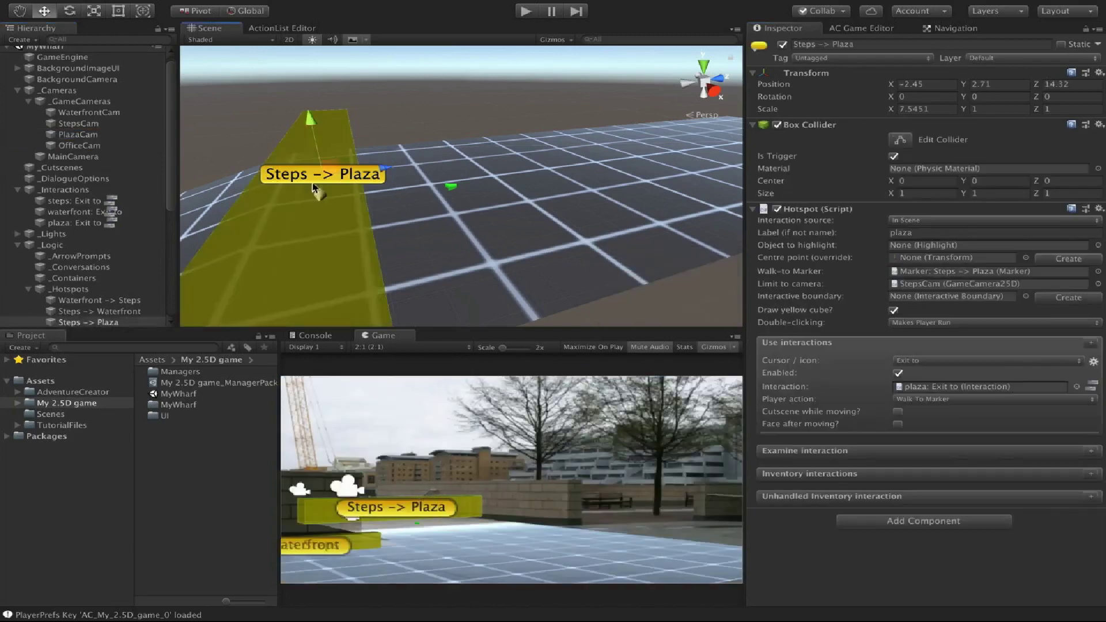
mouse_move(309, 118)
mouse_down()
mouse_move(300, 64)
mouse_move(307, 104)
mouse_up()
key(r)
key(w)
scroll(296, 180, down, 2)
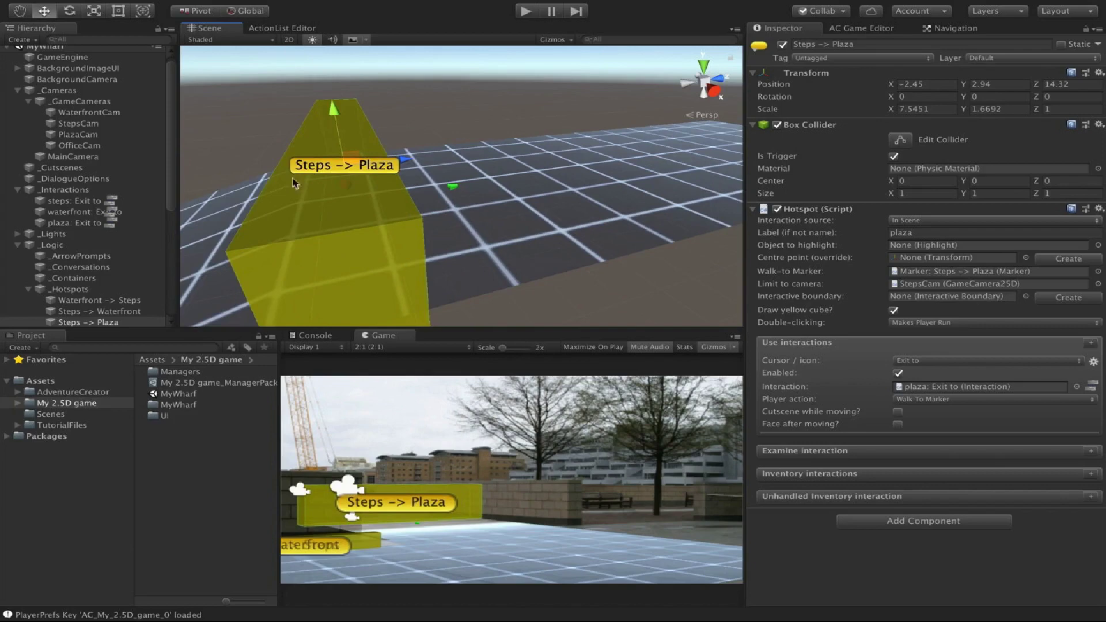
Duplicate the Steps -> Plaza hotspot and rename the copy to Plaza -> Steps.
click(80, 321)
scroll(85, 276, down, 3)
key(alt)
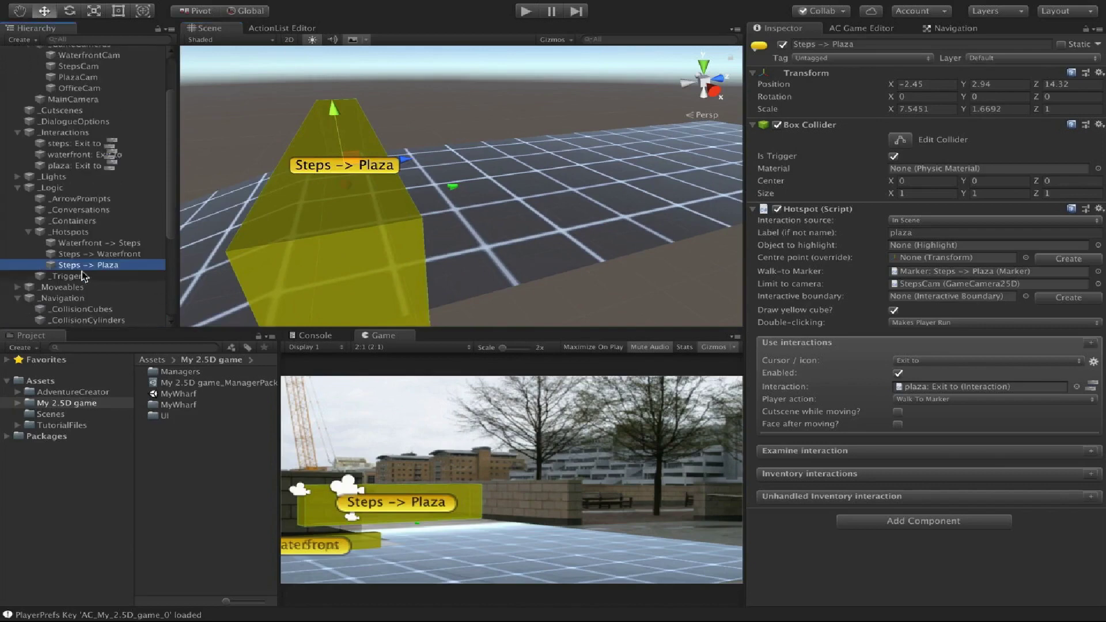
key(super+d)
key(Return)
text(Plaza -> Steps)
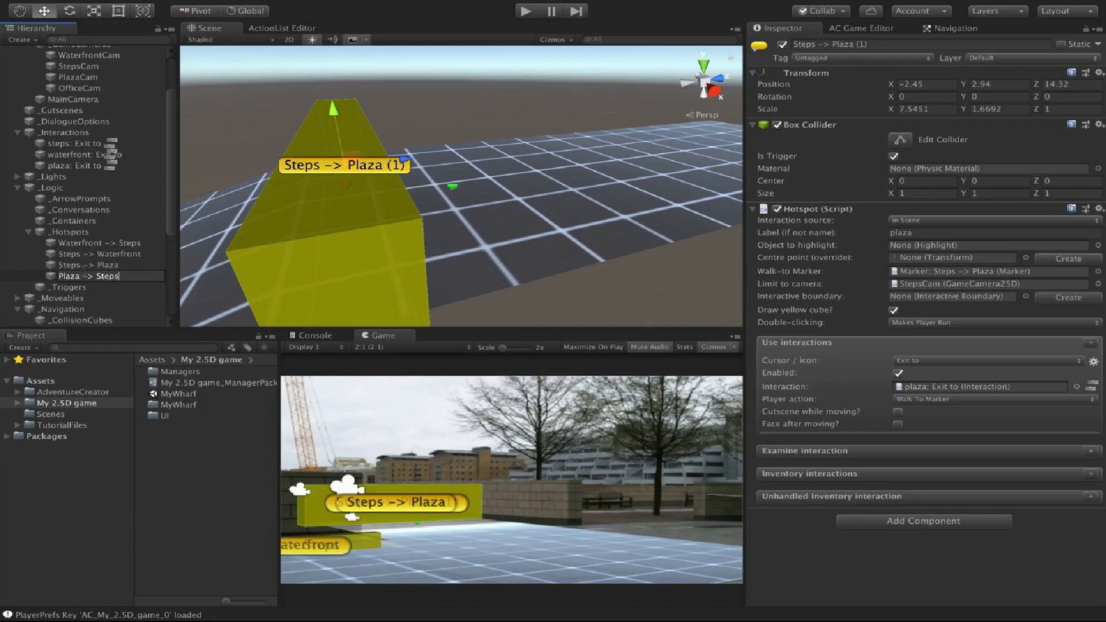
key(Return)
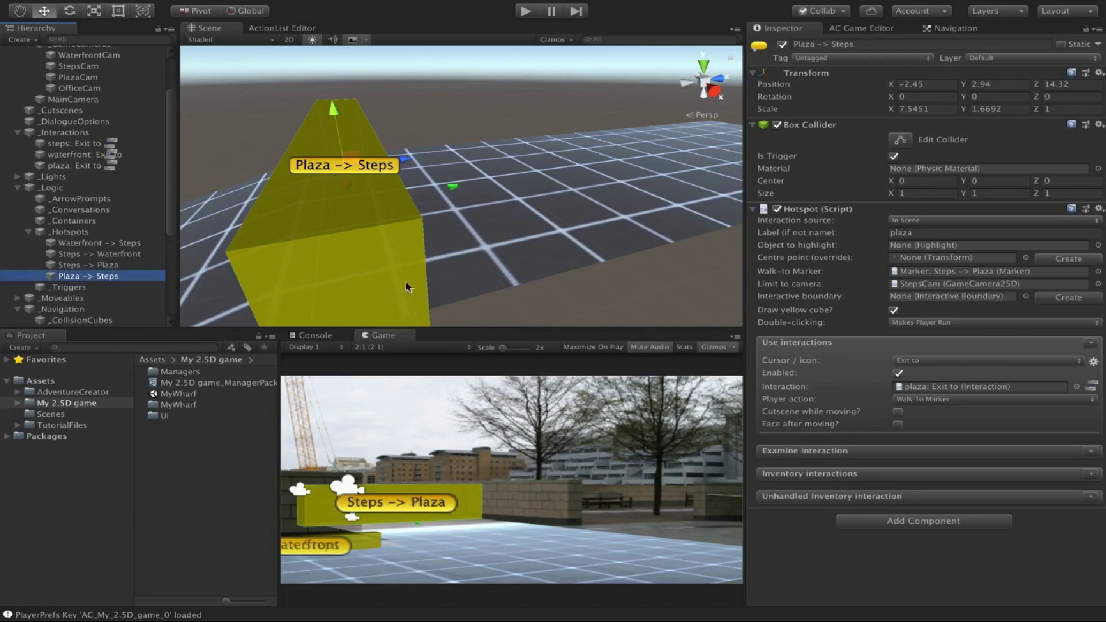
Clear the Plaza -> Steps hotspot's inherited walk-to marker and create a new marker for it.
click(1005, 279)
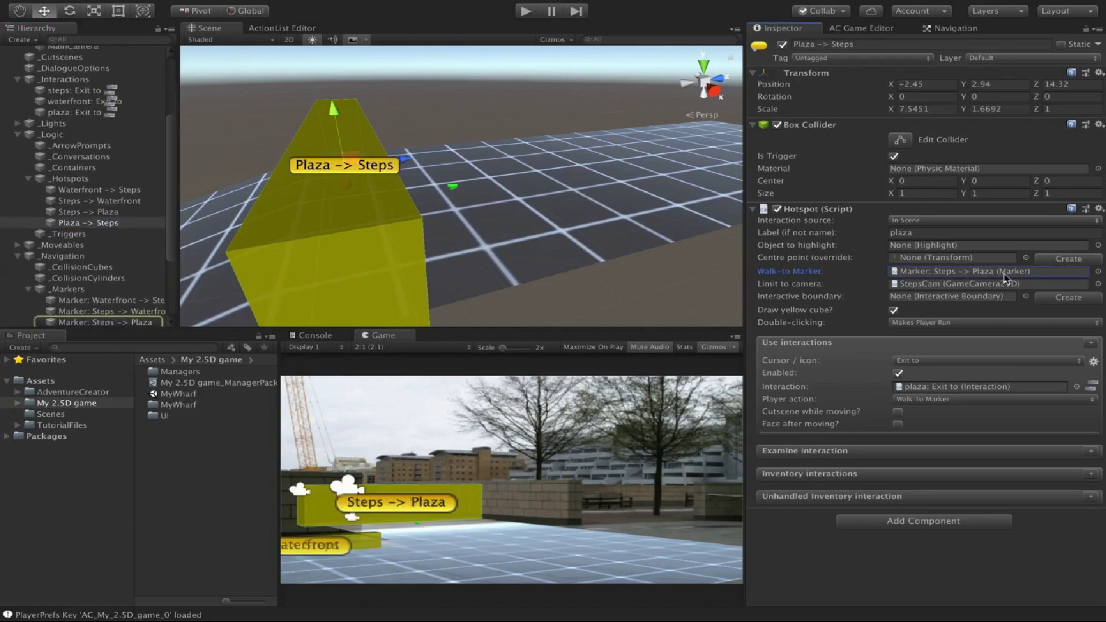
key(BackSpace)
click(1048, 273)
click(916, 275)
Move the Plaza -> Steps marker to about Y 2.01, Z 12.62 and rotate it about its vertical axis.
click(107, 322)
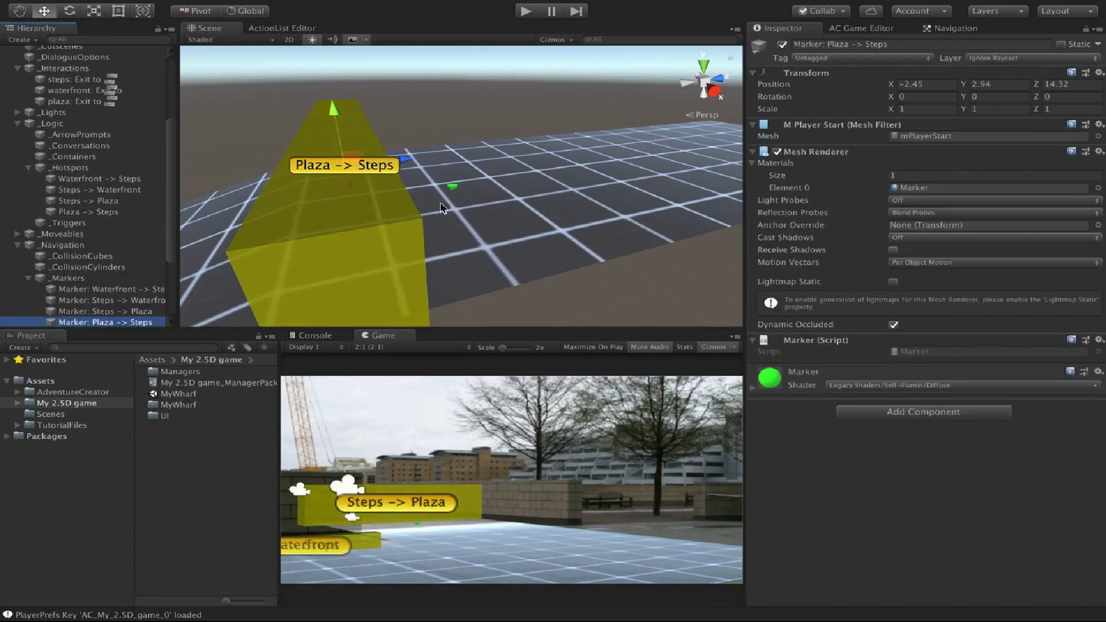
drag(353, 157, 246, 194)
middle_drag(265, 196, 392, 159)
scroll(391, 160, up, 3)
mouse_move(276, 99)
mouse_down()
mouse_move(271, 134)
mouse_move(269, 122)
mouse_up()
key(e)
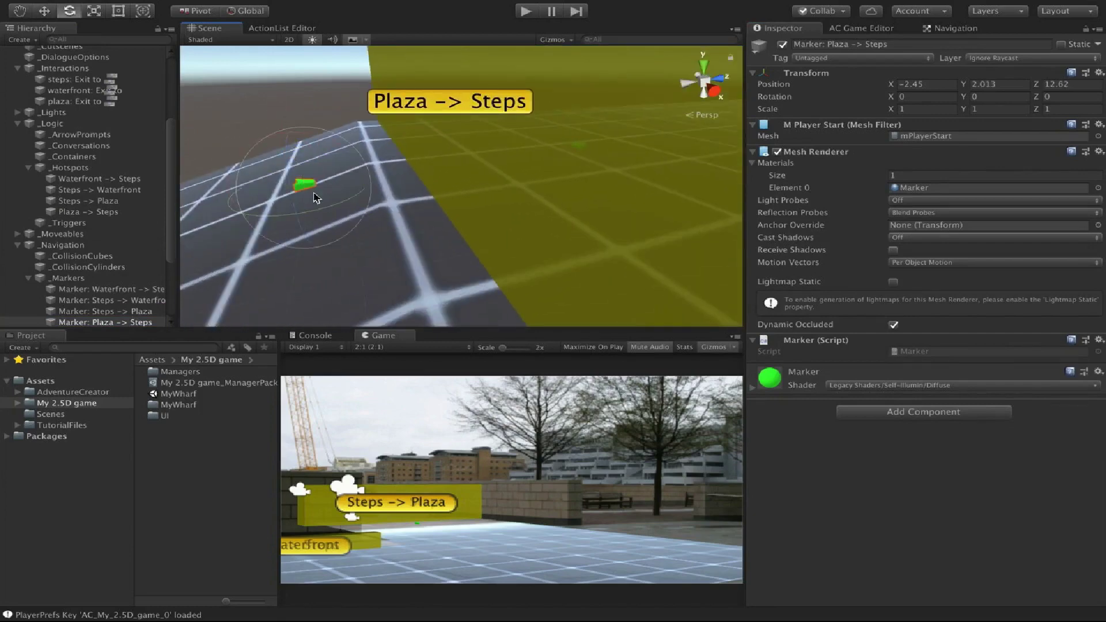
drag(322, 207, 9, 209)
Limit the Plaza -> Steps hotspot to PlazaCam and set its label to "steps".
click(89, 212)
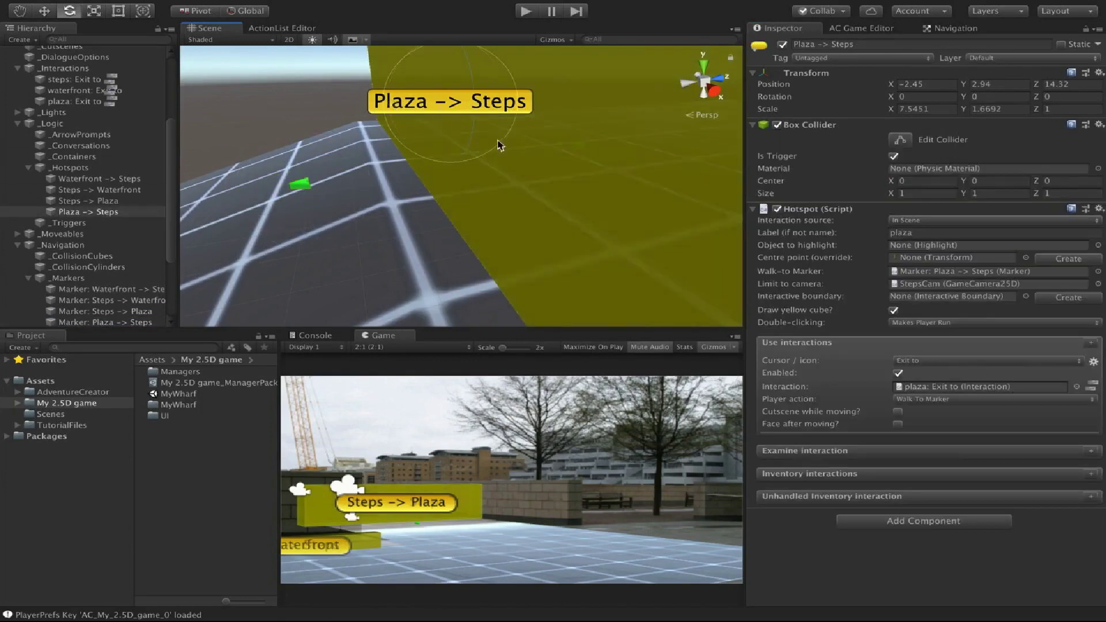
key(f)
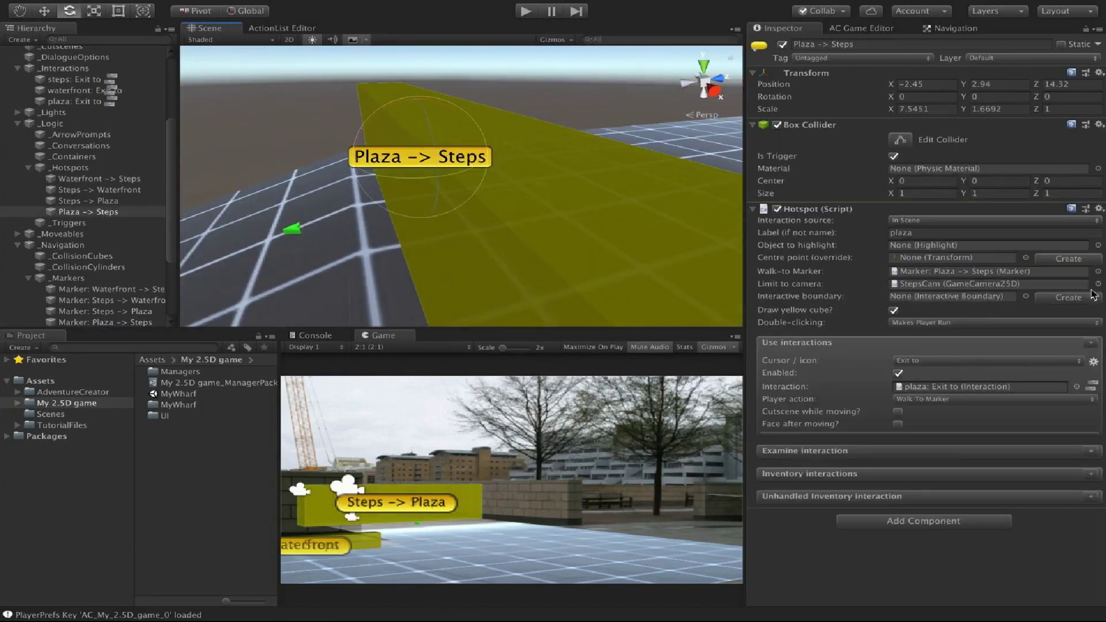
click(1097, 283)
double_click(821, 230)
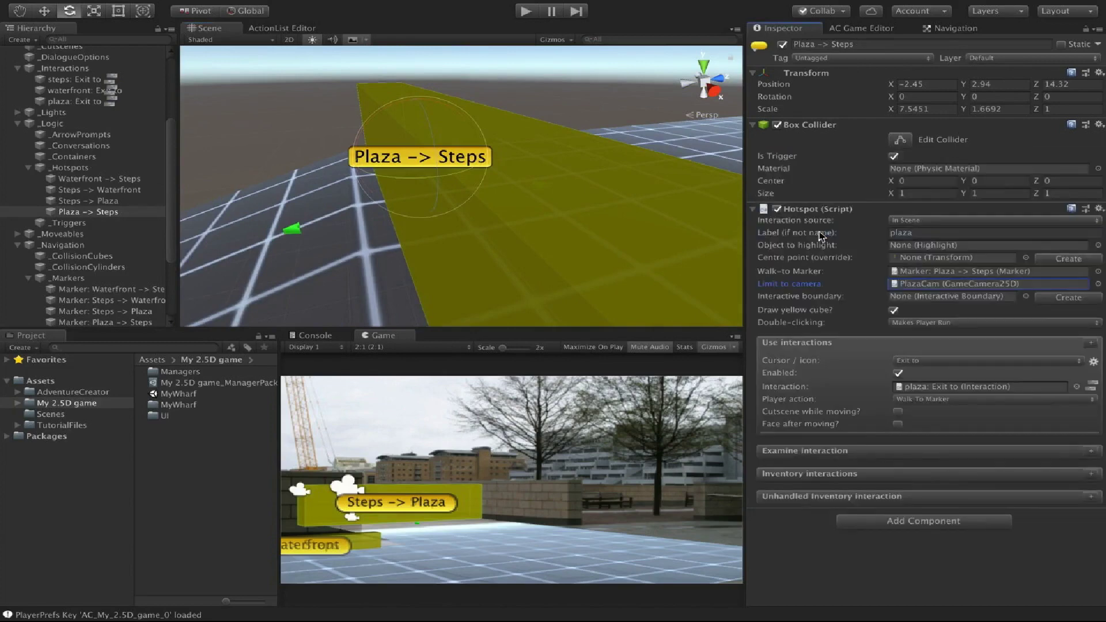
click(958, 234)
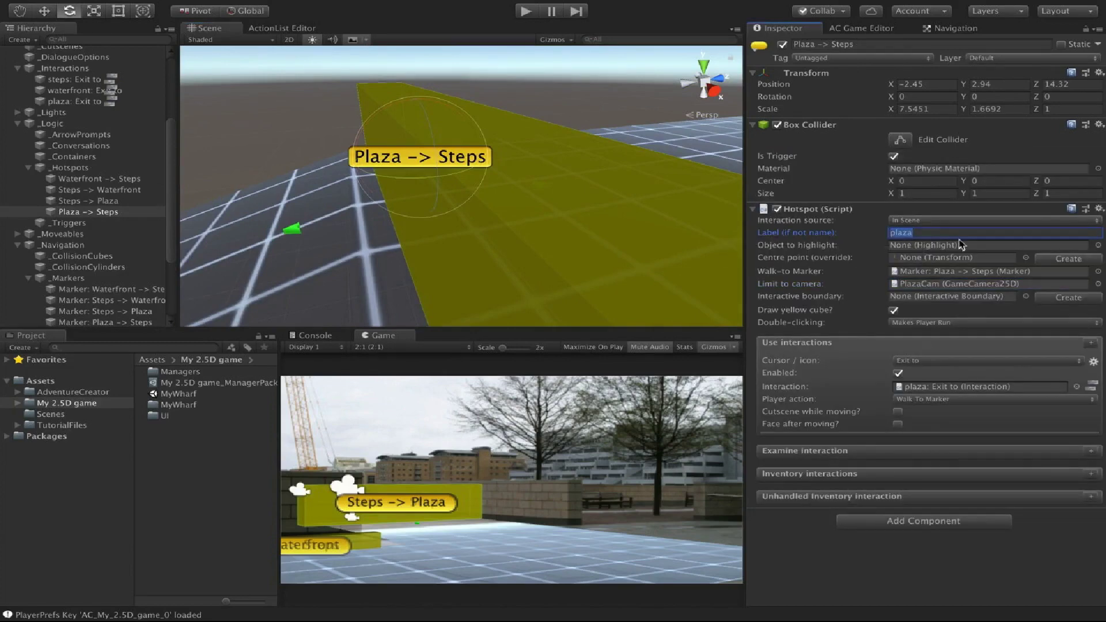
text(steps)
Replace the Plaza -> Steps hotspot's inherited use interaction with a newly created one.
click(1047, 388)
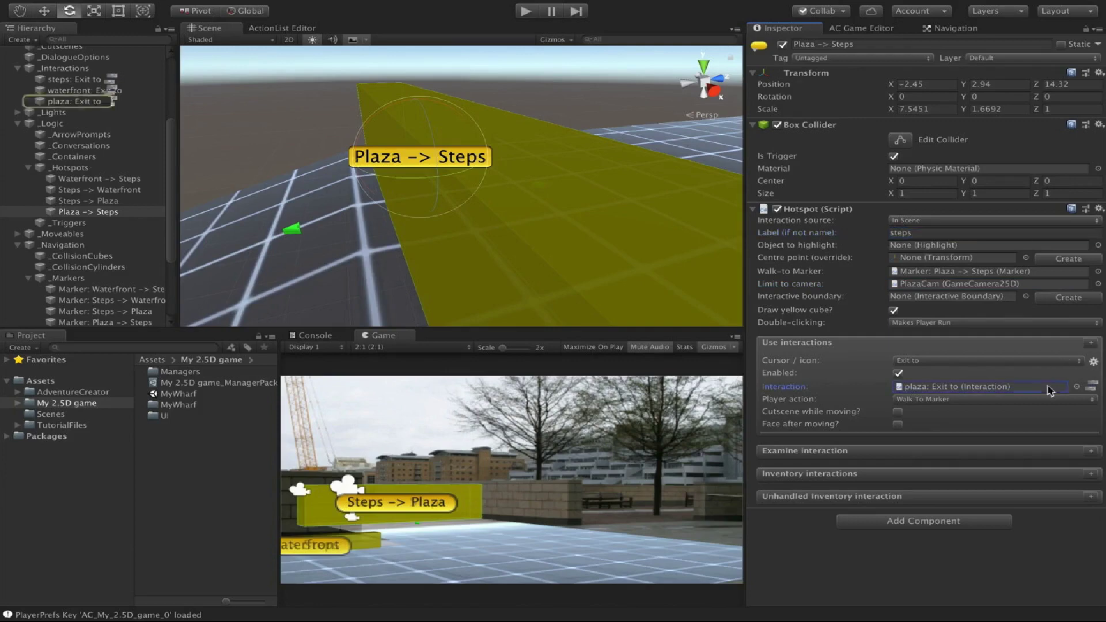
key(Delete)
click(1048, 388)
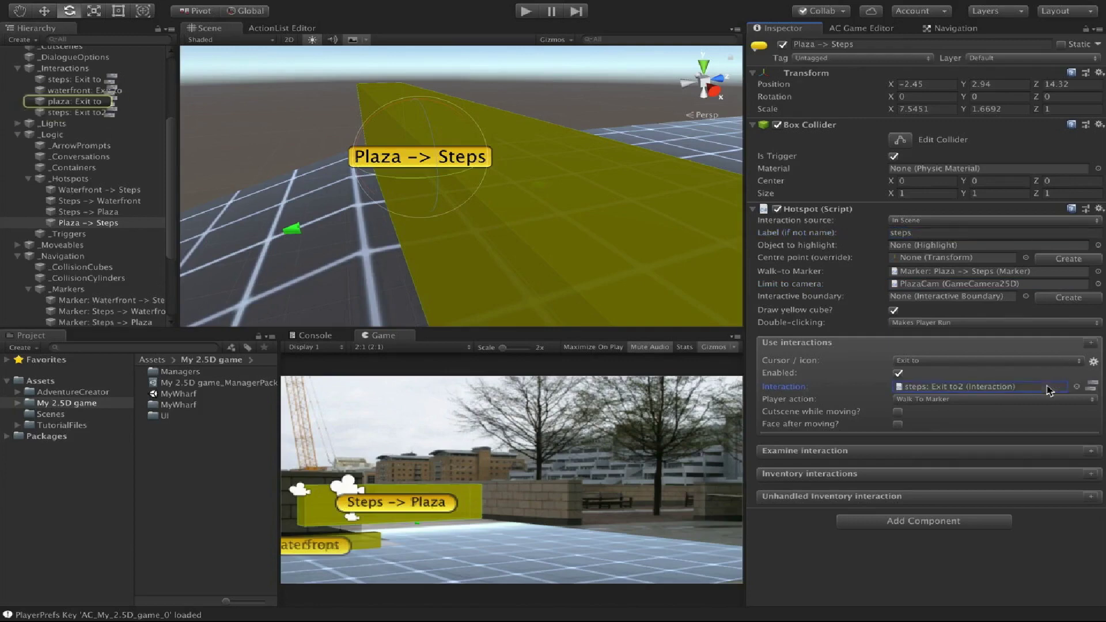
Change the new steps: Exit to2 interaction's action to Camera: Switch with StepsCam as the new camera.
click(1091, 387)
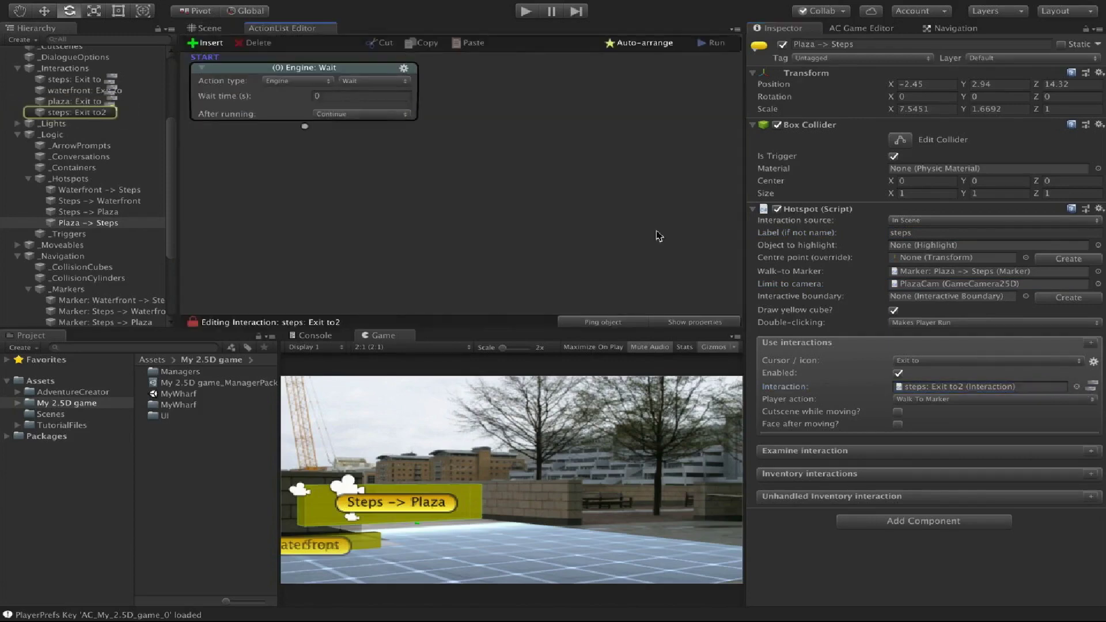
click(317, 84)
click(294, 27)
click(374, 81)
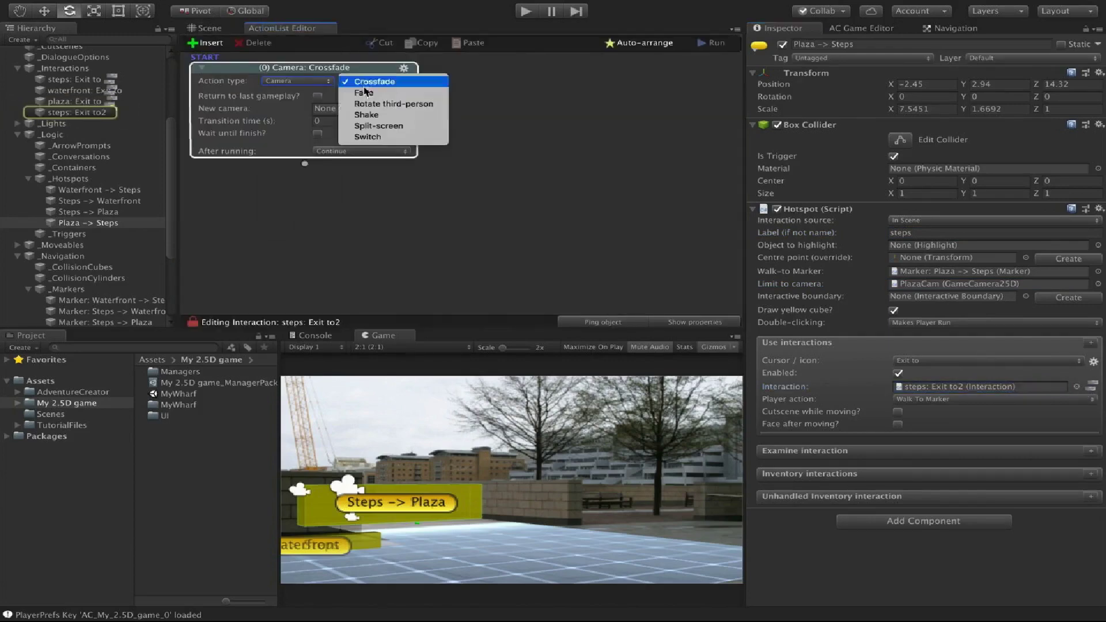
click(377, 133)
click(406, 108)
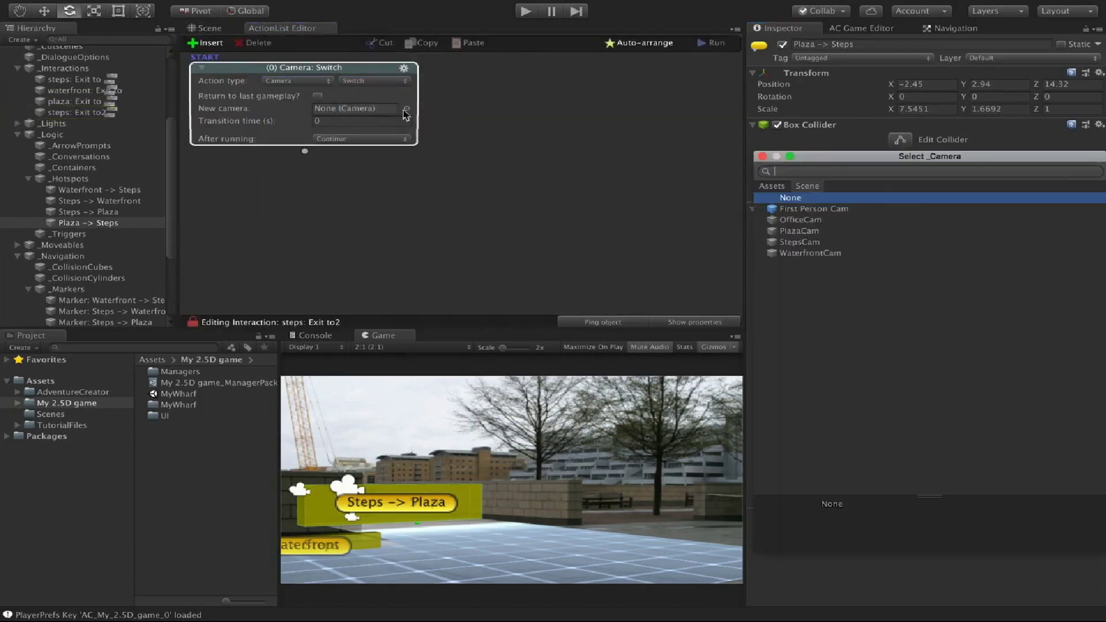
double_click(814, 269)
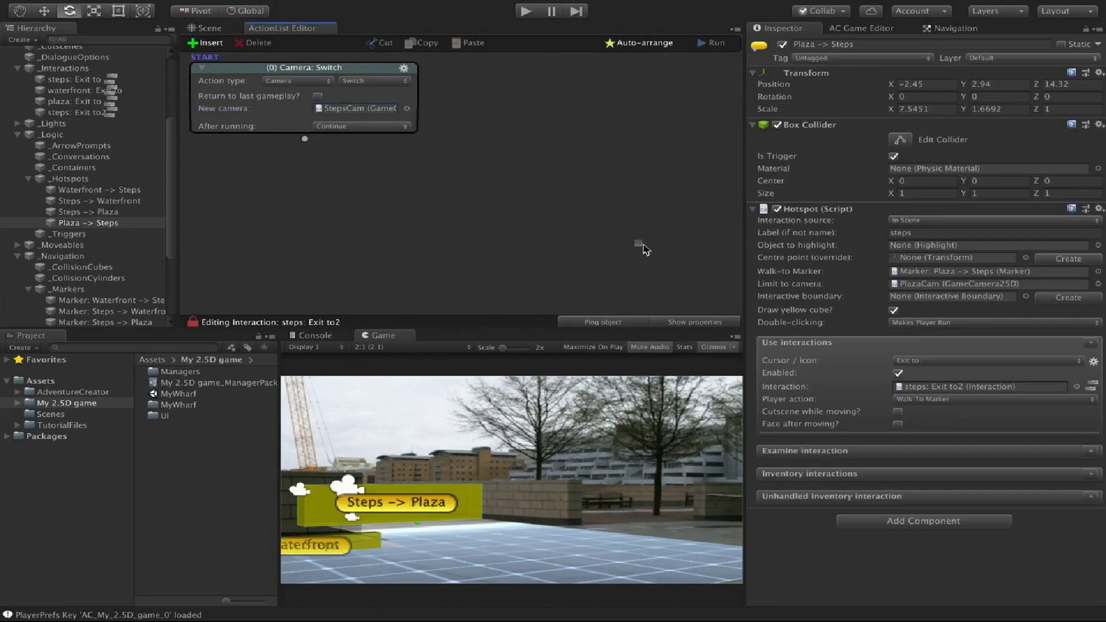
Set the steps: Exit to2 interaction's When running option to Run In Background.
click(707, 321)
click(370, 85)
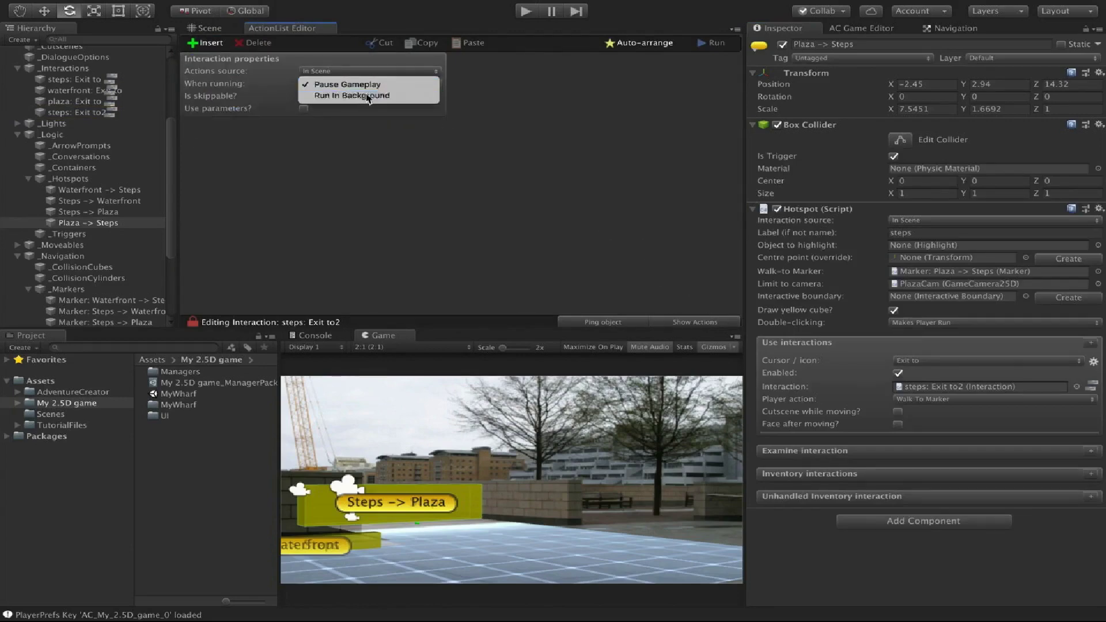
click(367, 97)
click(680, 322)
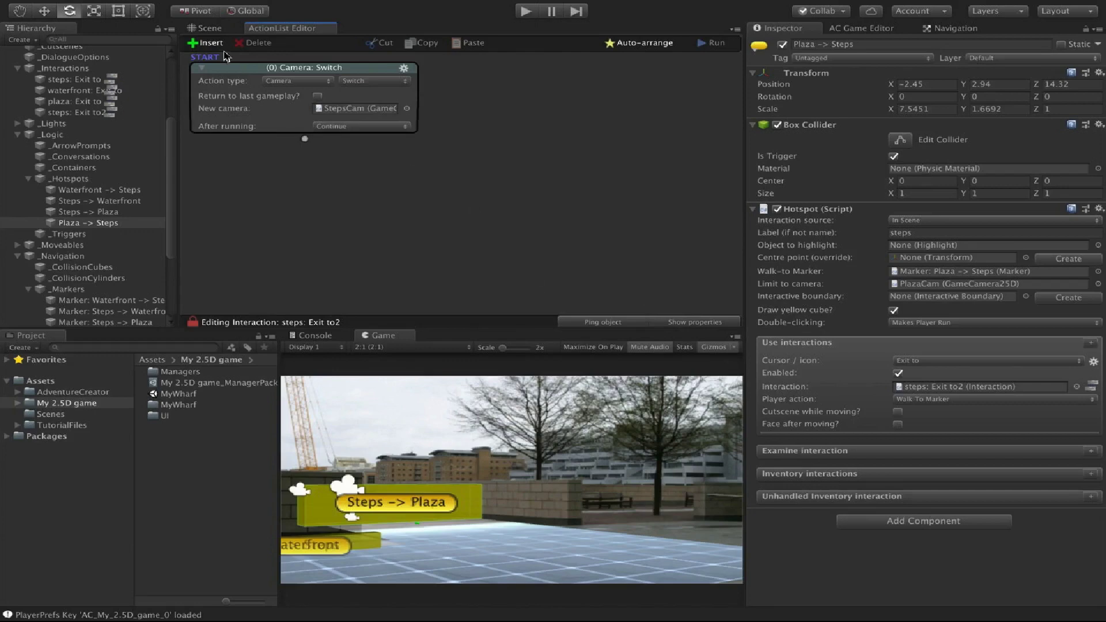
Run the game and send the player from the waterfront to the steps and on to the plaza.
click(207, 28)
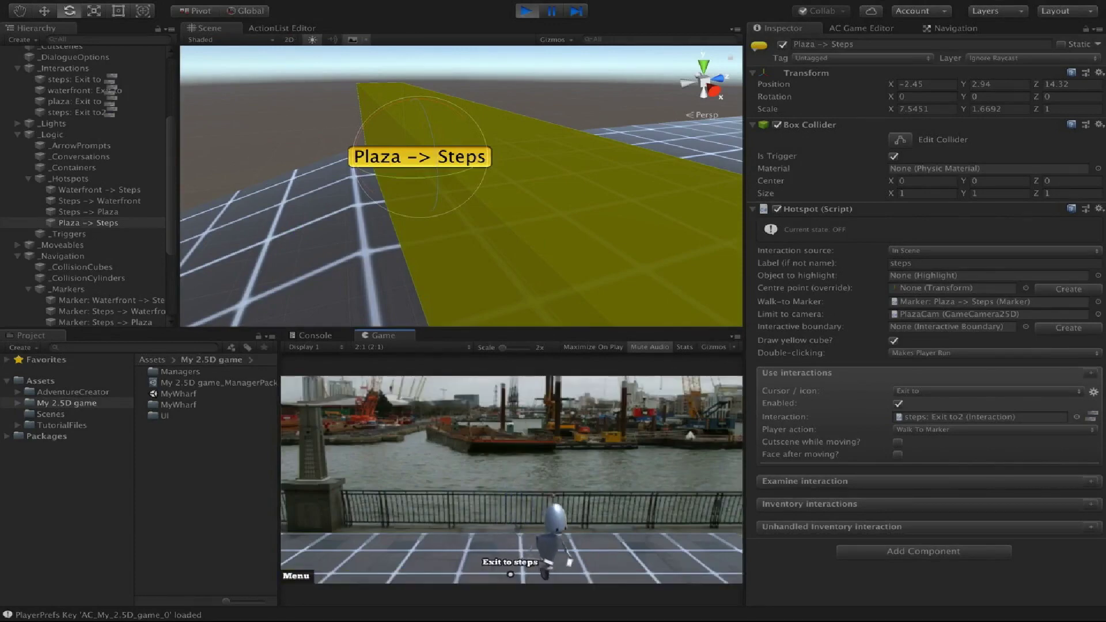
click(510, 574)
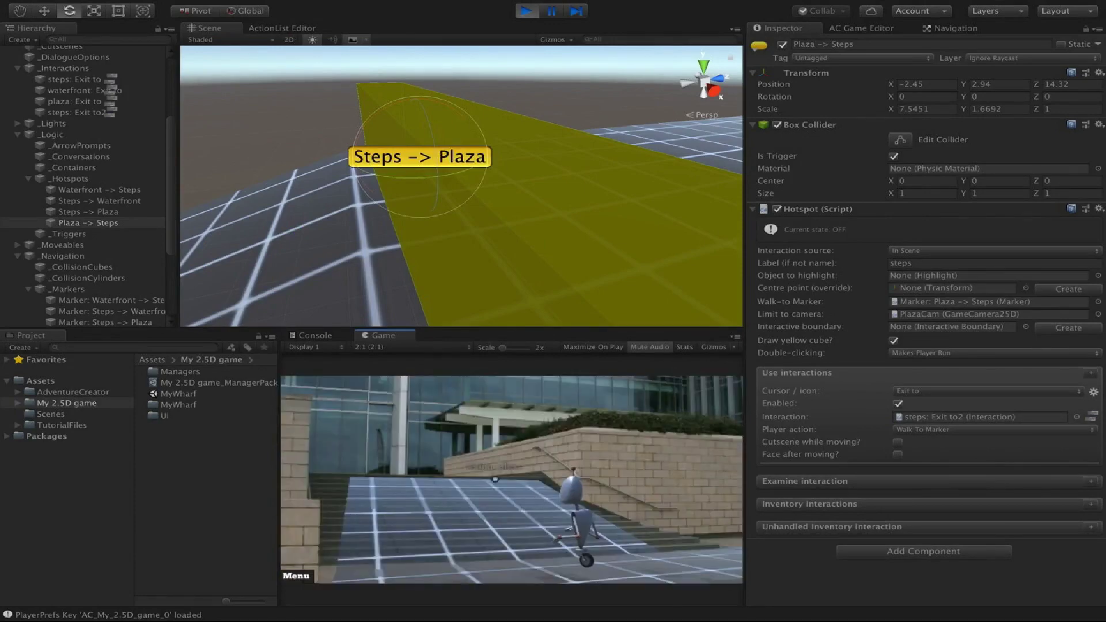
click(451, 455)
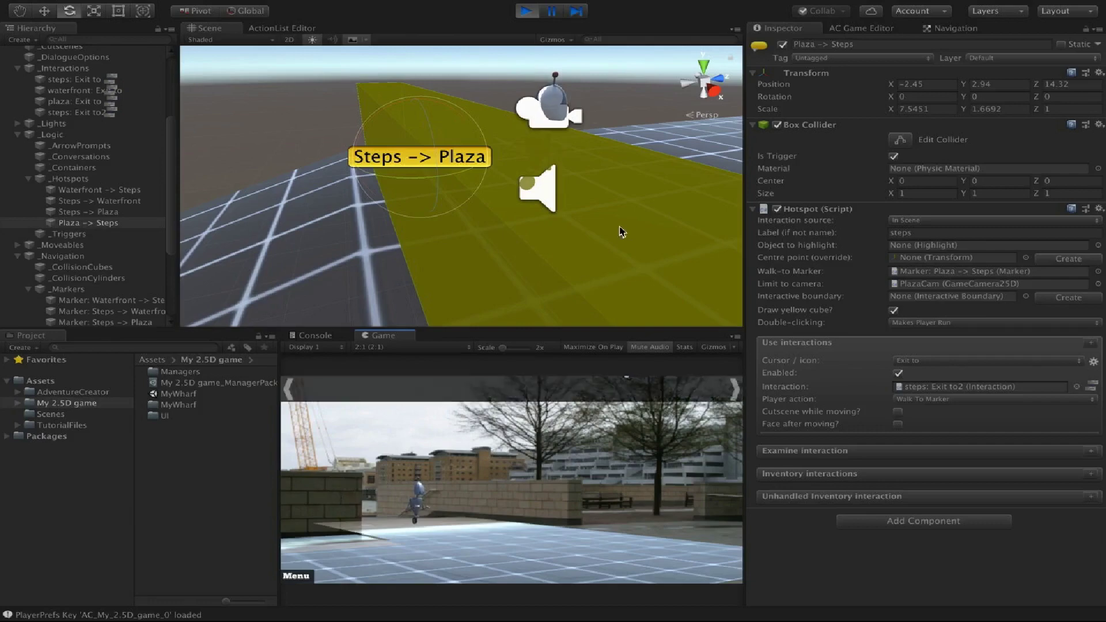
Try reducing the Plaza -> Steps hotspot's X scale to about 4.95 while the game is running.
key(f)
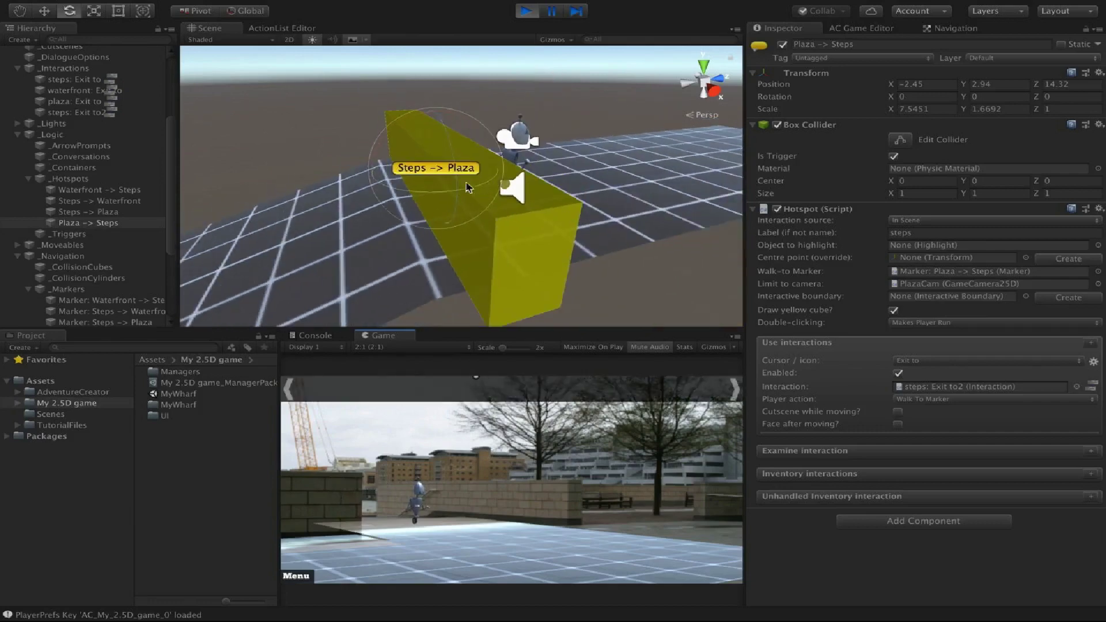
click(94, 10)
drag(464, 197, 457, 190)
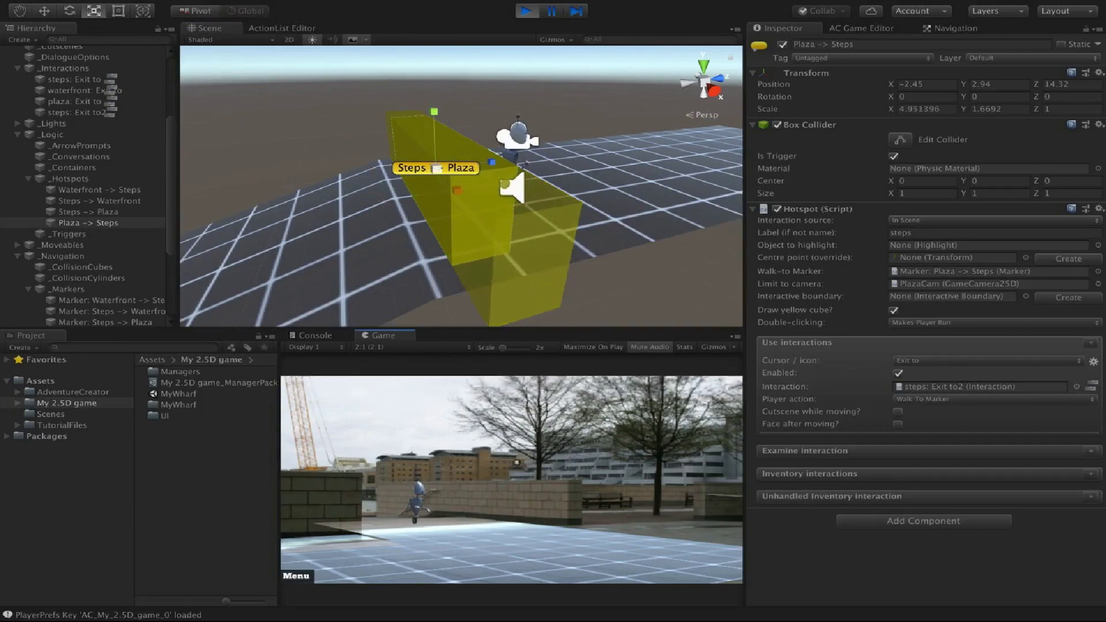
Check the hotspot's placement in the game view using gizmos, hide them again and stop the game.
click(709, 347)
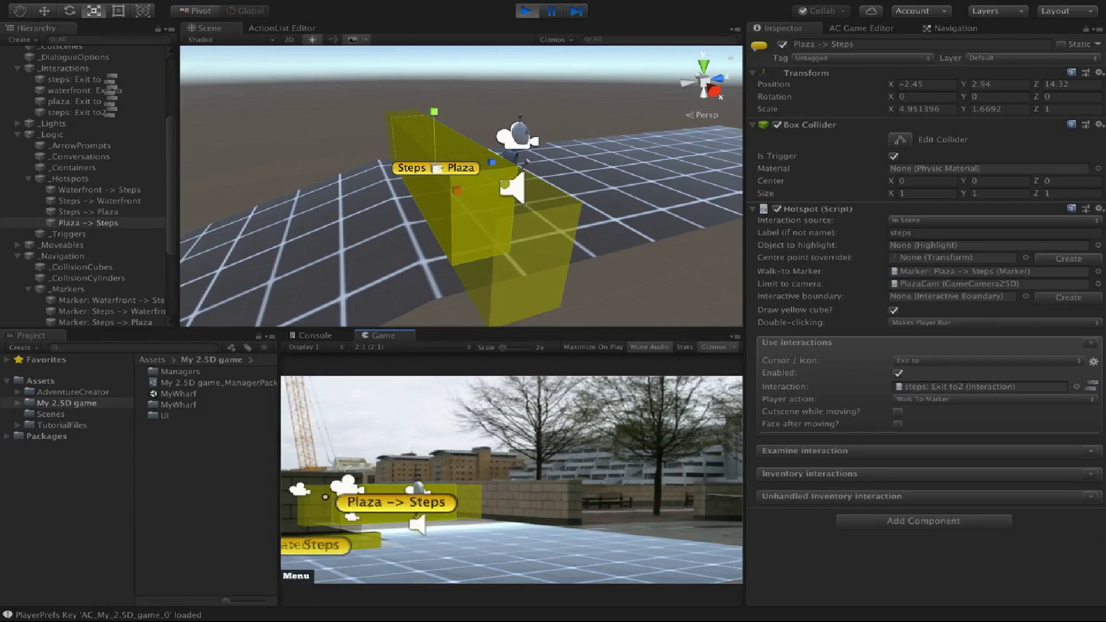
click(714, 347)
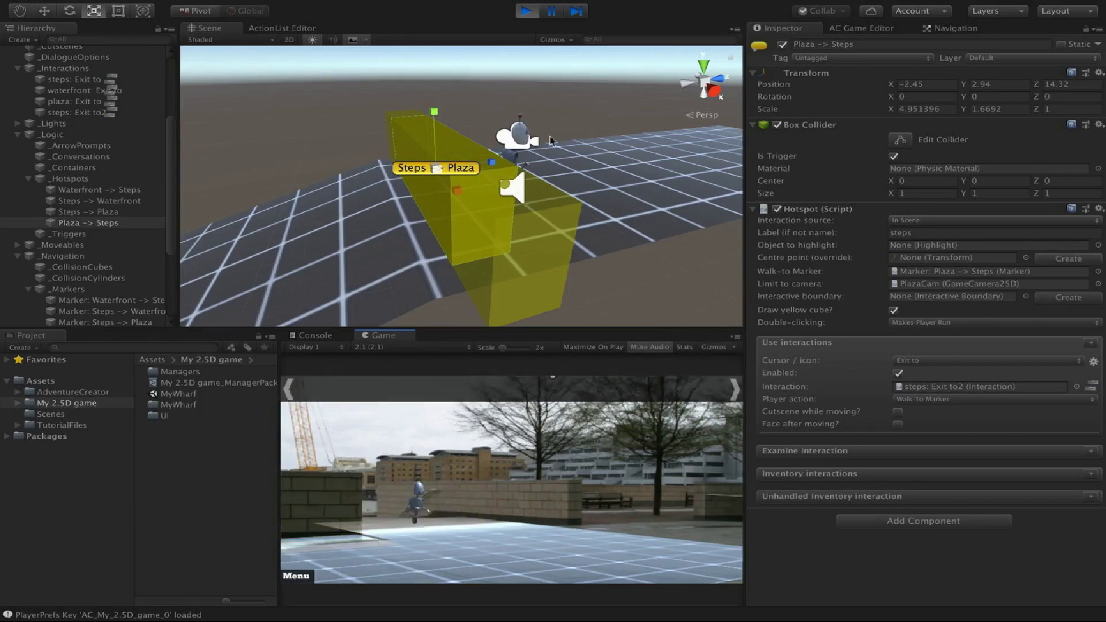
click(526, 11)
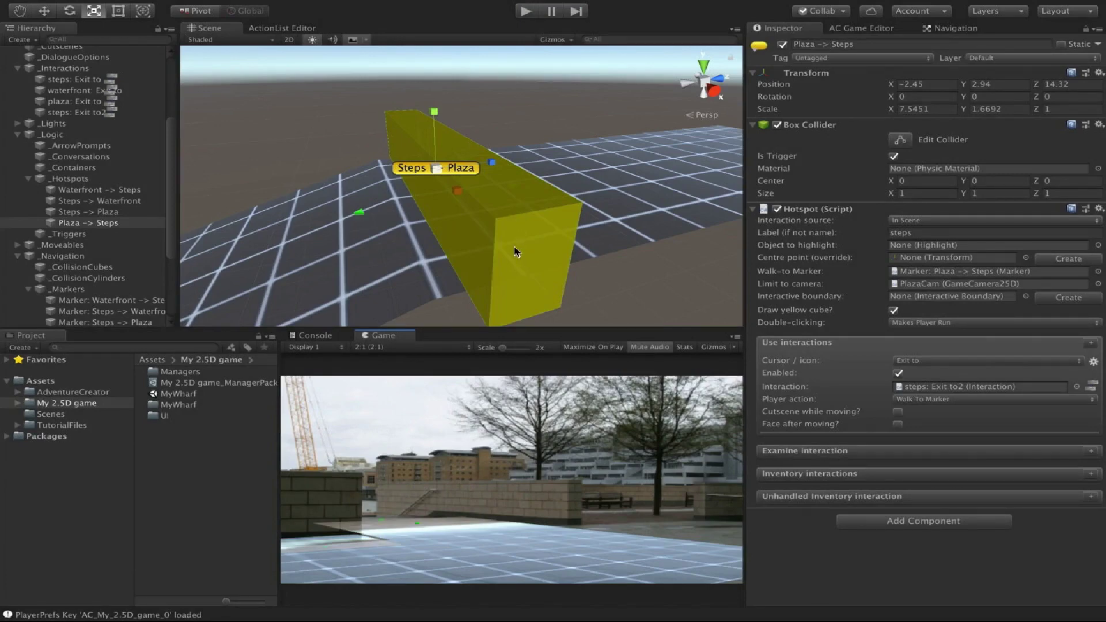
Add a 3D cube and place it beside the plaza camera at about X 2.09, Z 19.91.
key(w)
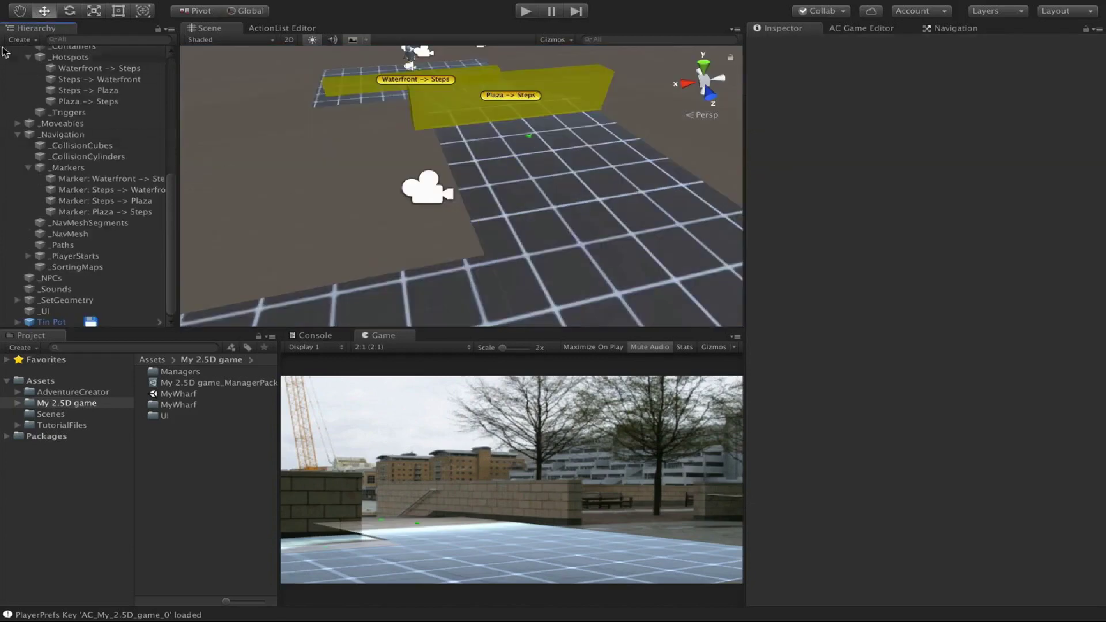
click(22, 40)
mouse_move(58, 75)
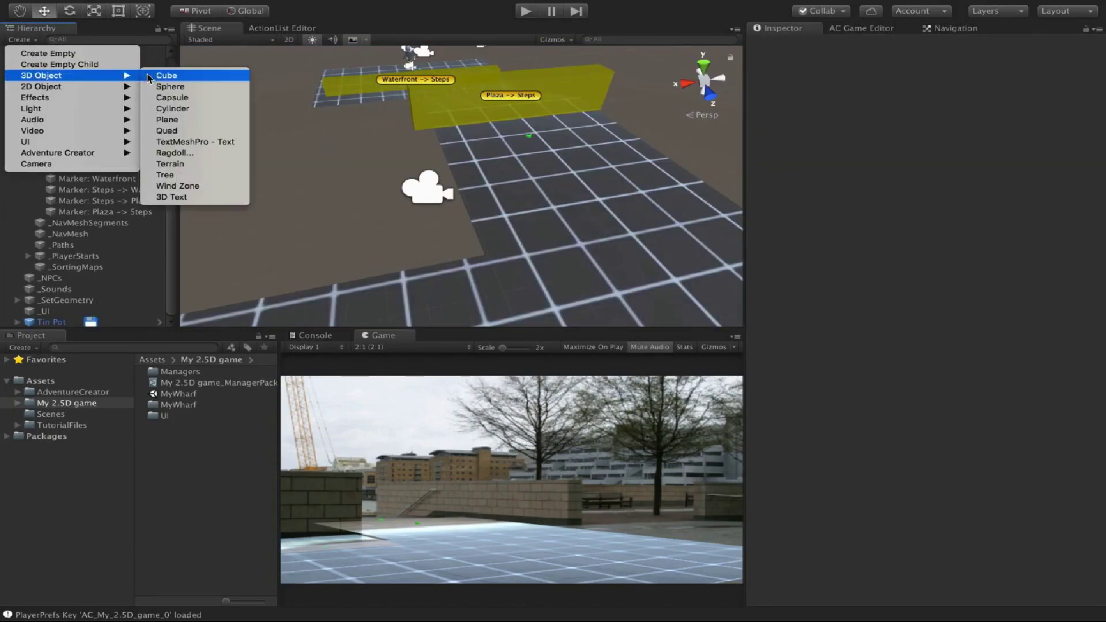
click(150, 76)
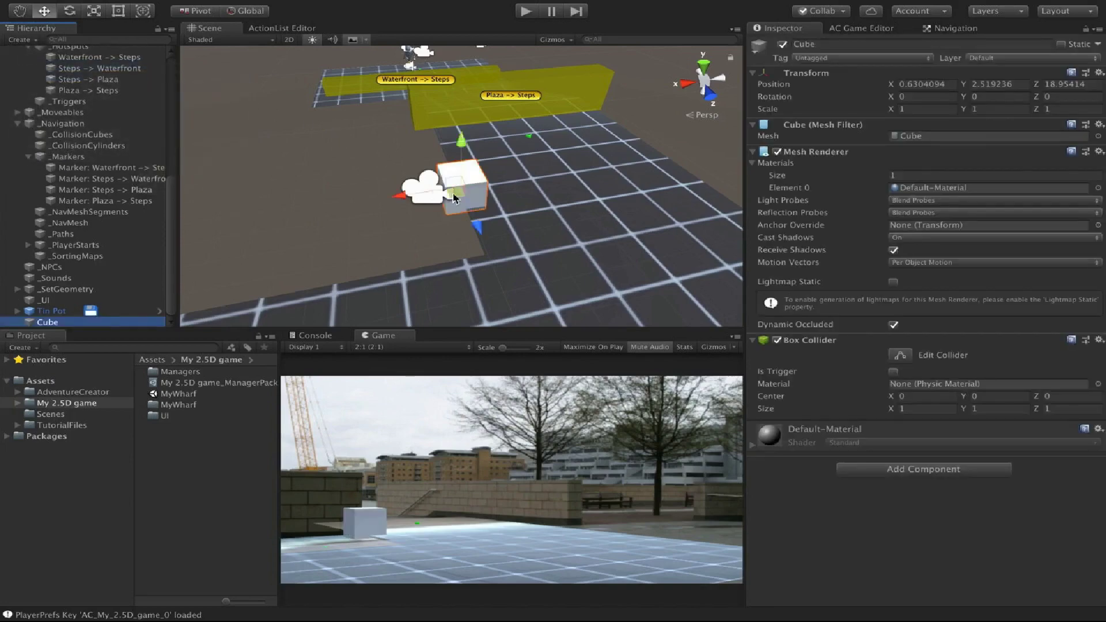
drag(454, 198, 392, 229)
Scale the cube to about 2.63 by 3.28 by 2.61 and move it to about X 2.65, Z 19.42 to cover the plaza's foreground wall.
key(e)
key(r)
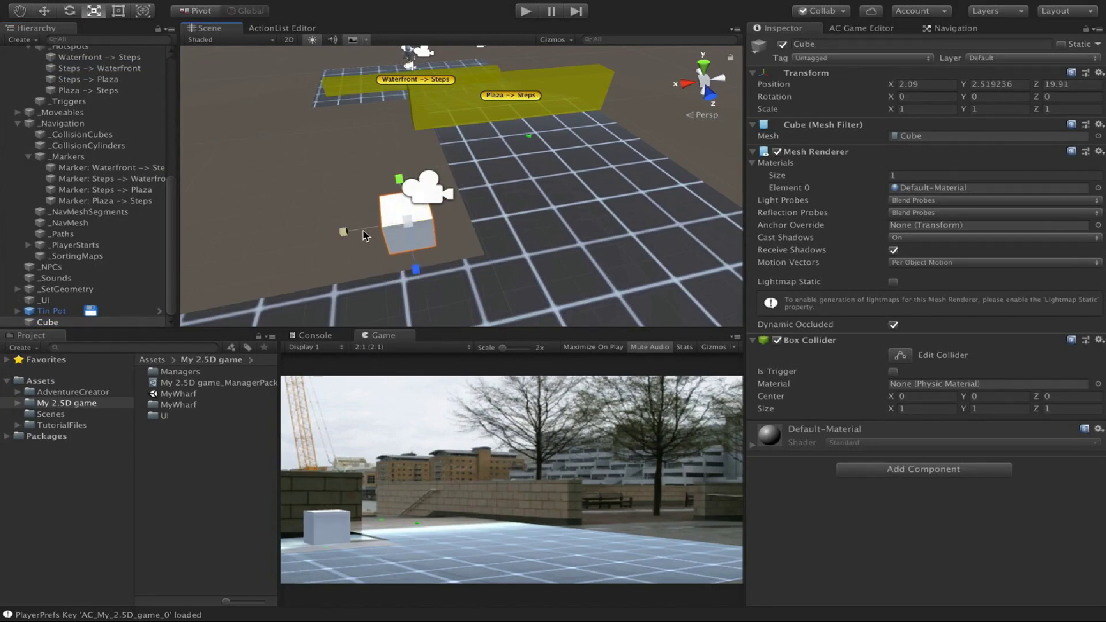
drag(343, 231, 239, 248)
drag(414, 268, 390, 217)
key(w)
key(r)
drag(366, 173, 359, 95)
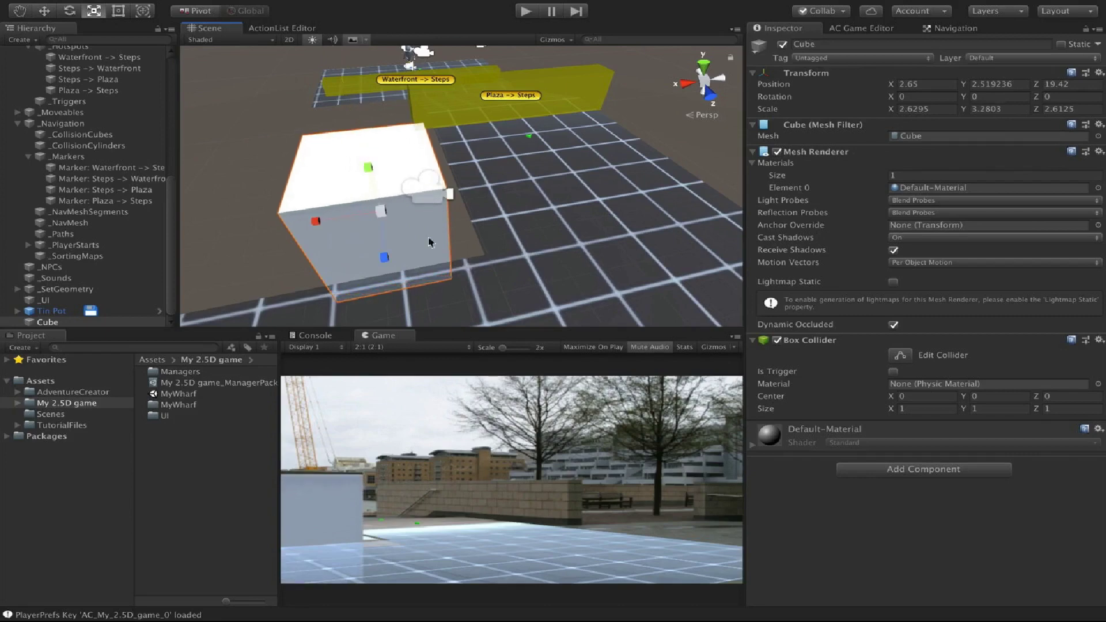
drag(429, 241, 452, 229)
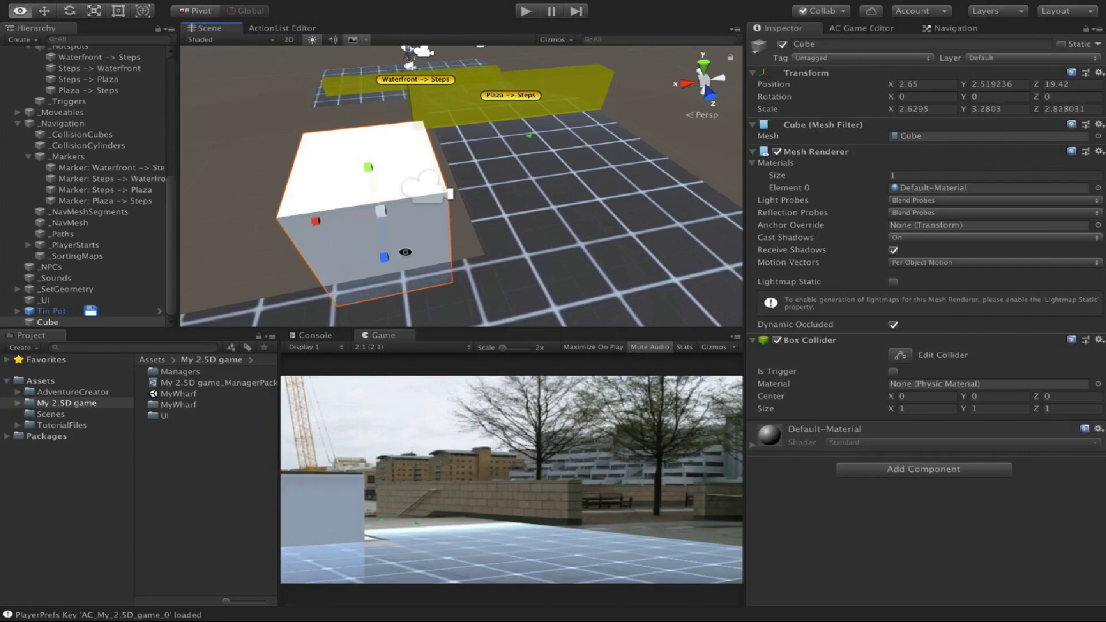
drag(384, 257, 411, 240)
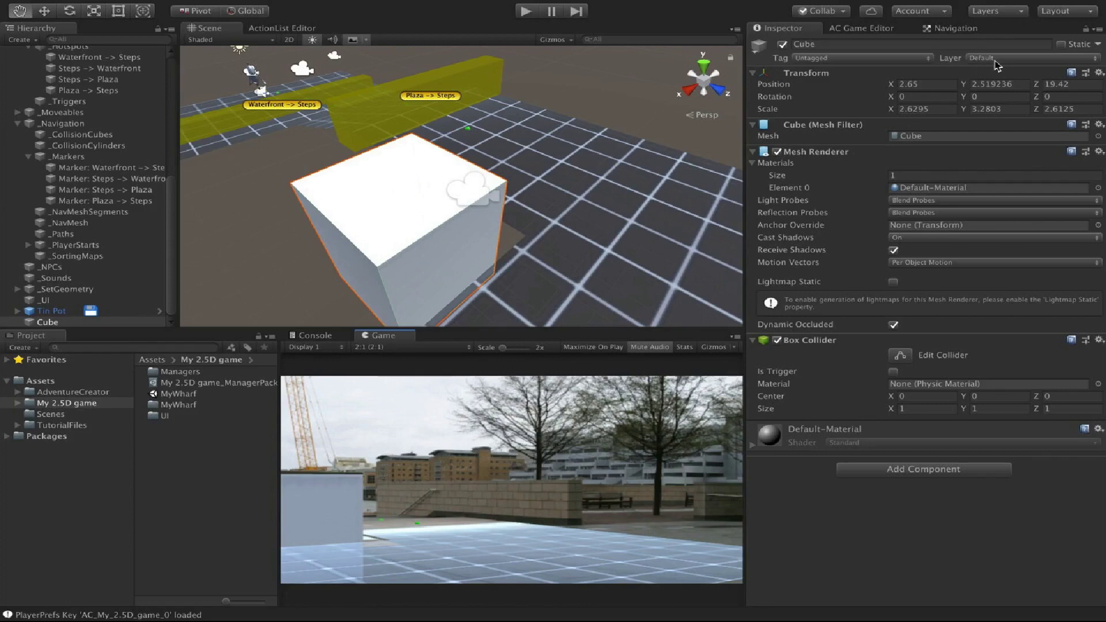
Disable the cube's Mesh Renderer and make its Box Collider a trigger.
click(776, 152)
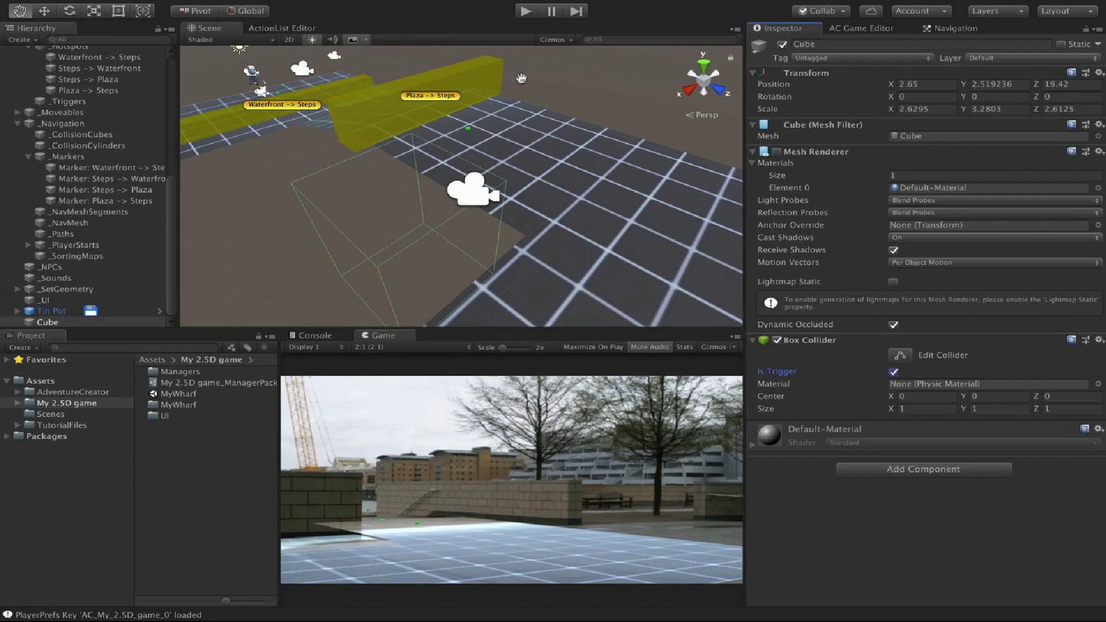
Playtest the scene by exiting from the waterfront to the steps and on to the plaza, and stop the game.
key(ctrl+p)
click(508, 568)
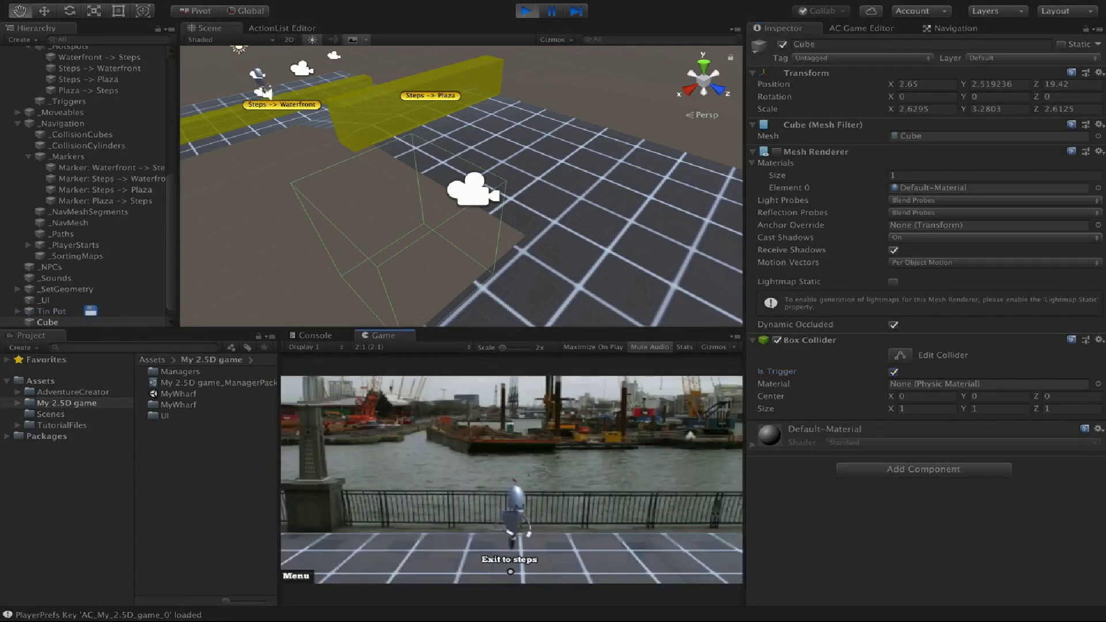
click(457, 461)
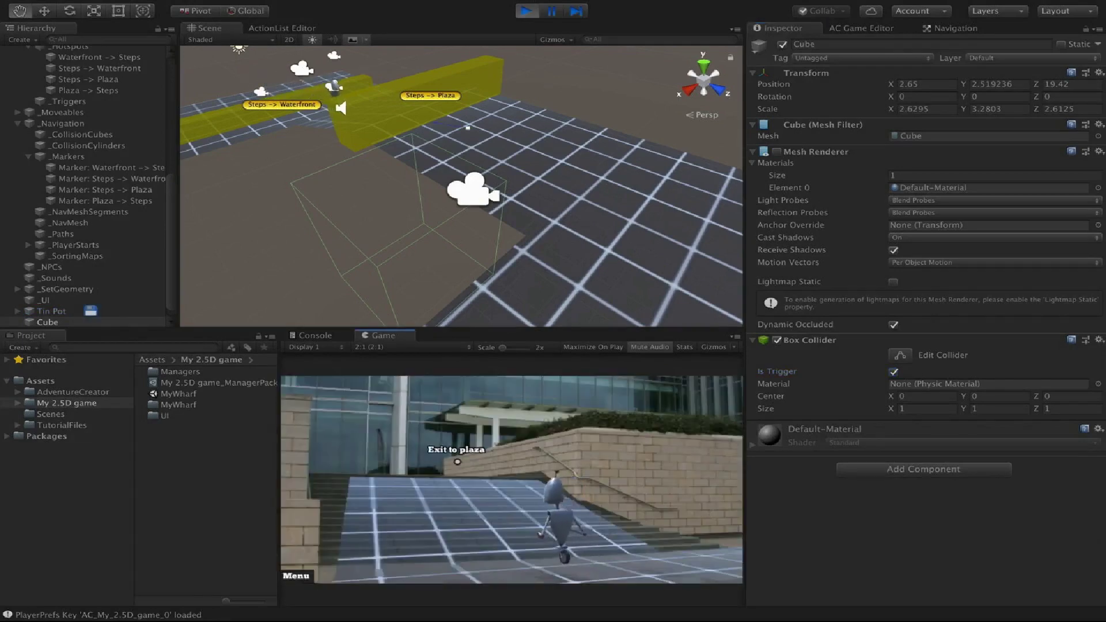
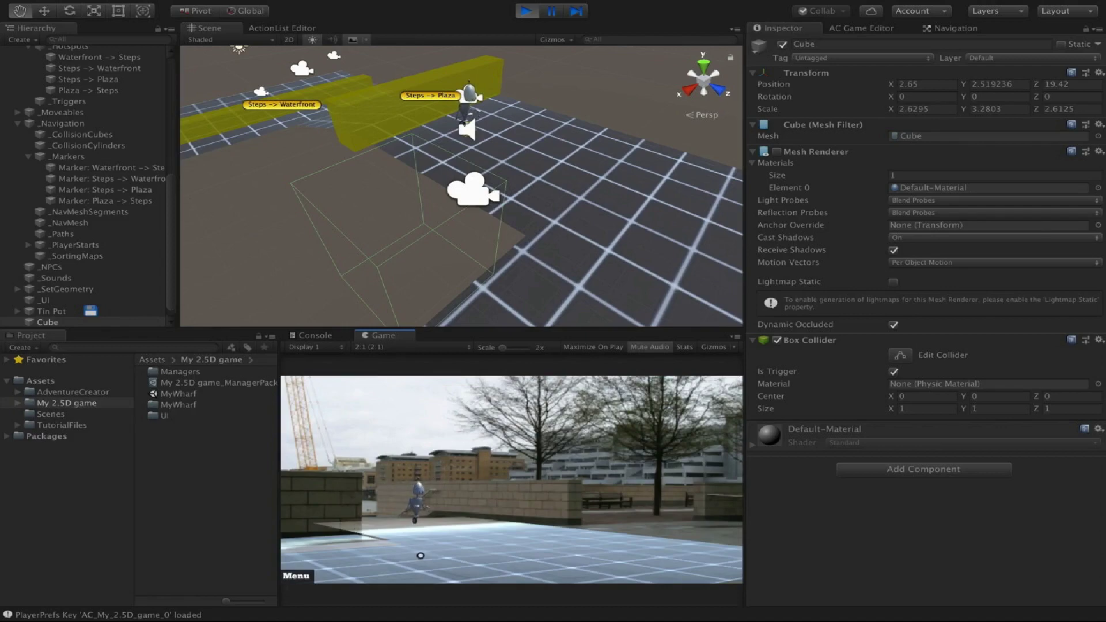
click(526, 11)
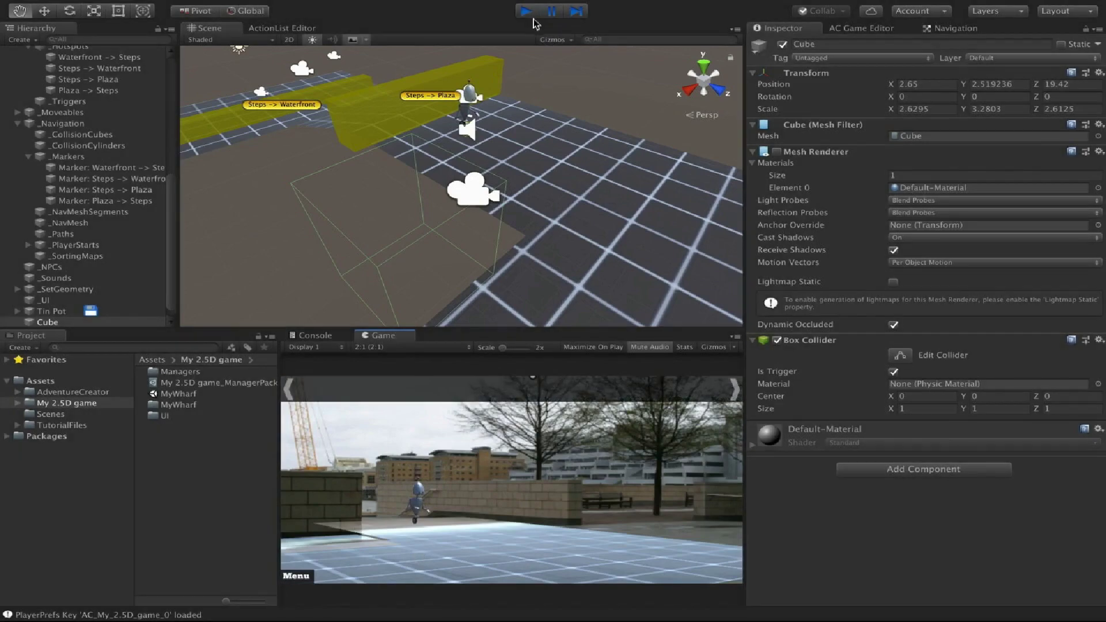
Rename the cube CornerHotspotBlocker and move it under the _SetGeometry group.
click(60, 322)
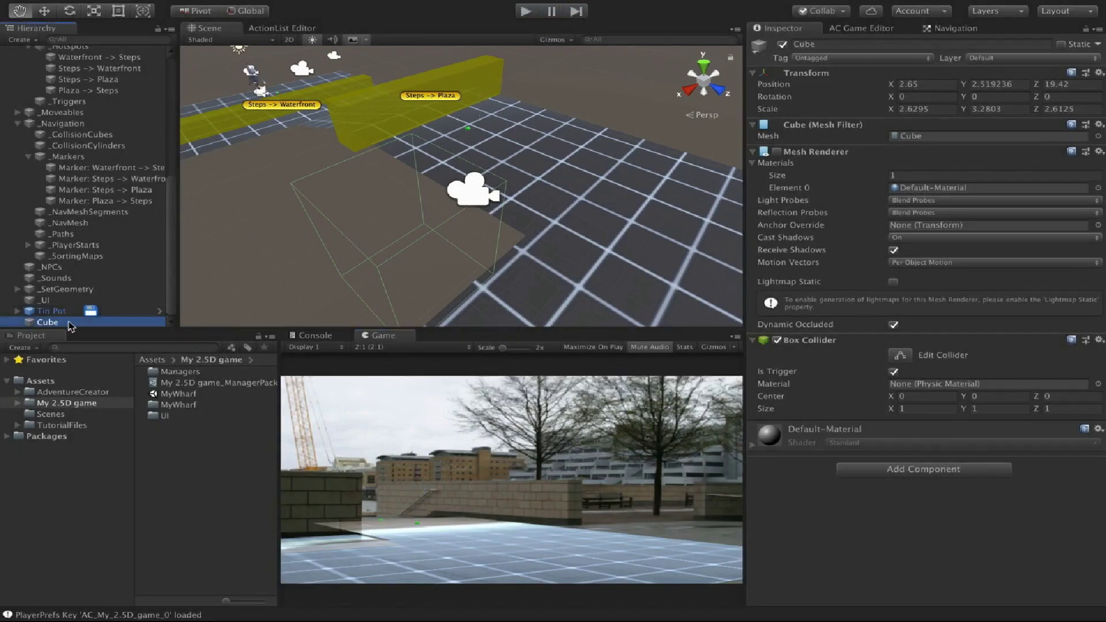
click(70, 322)
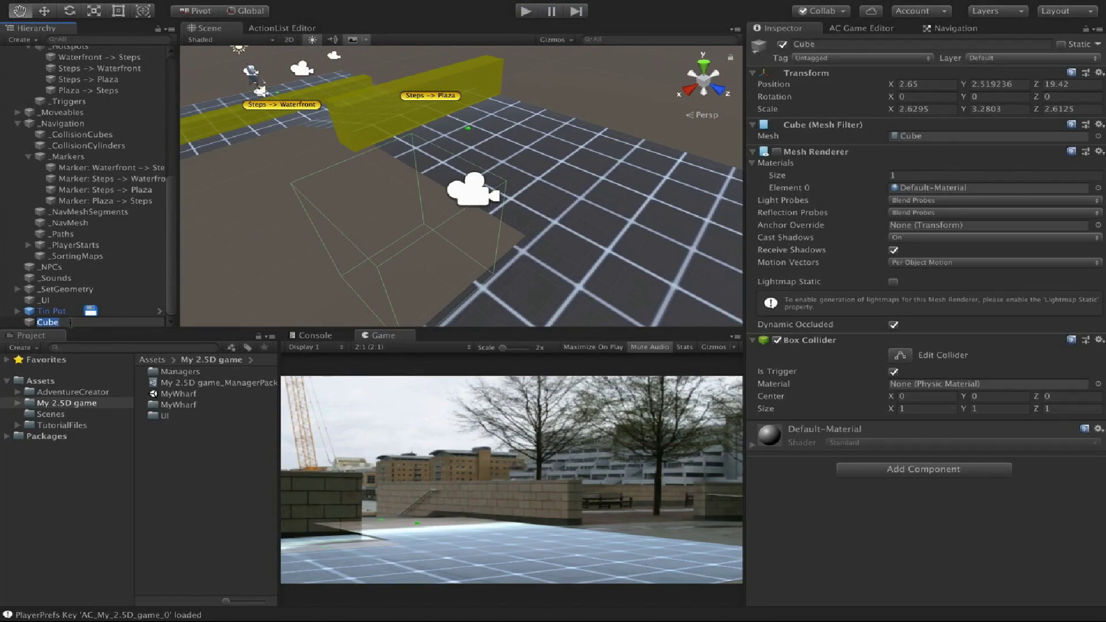
text(CornerHotspotBlocker)
key(Return)
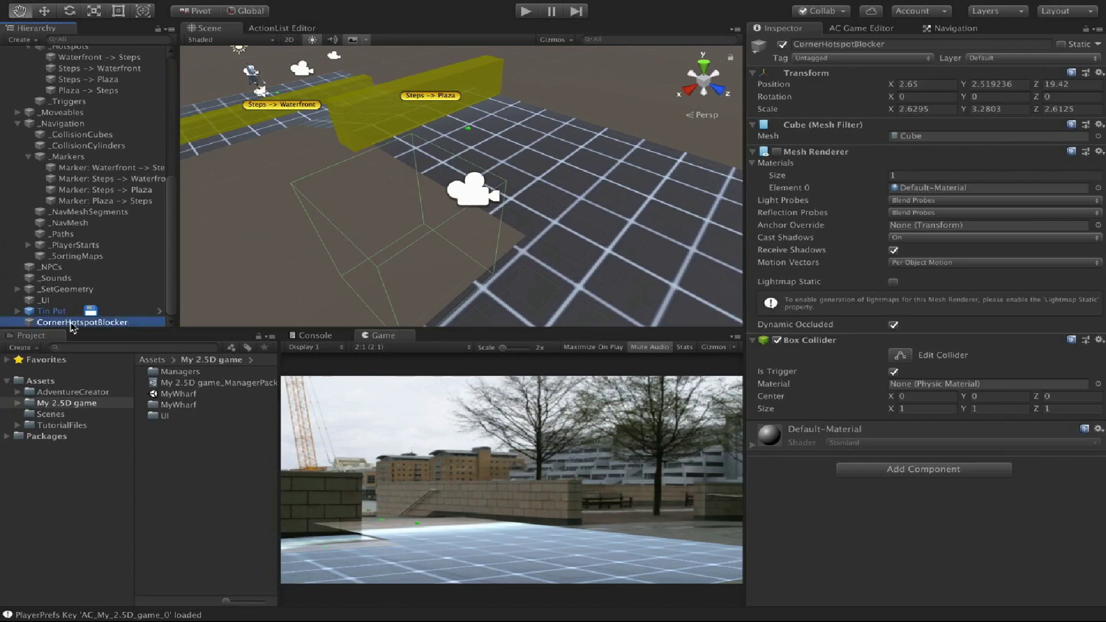
drag(72, 326, 72, 290)
Collapse the cameras, interactions, logic, navigation and set geometry groups in the scene hierarchy.
click(28, 248)
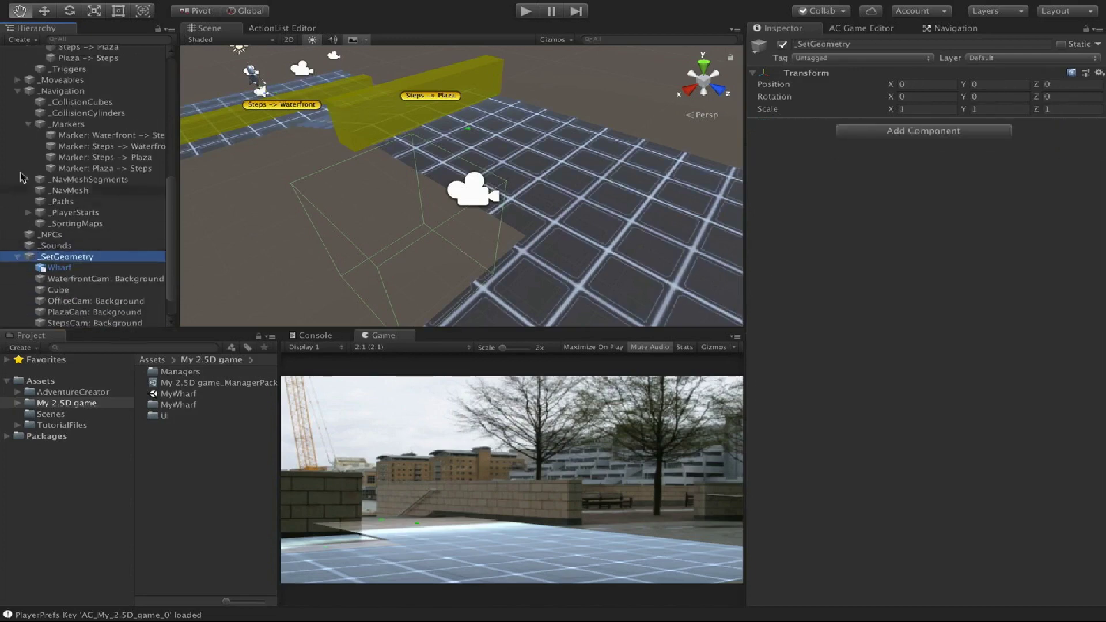
click(28, 123)
click(18, 102)
click(18, 222)
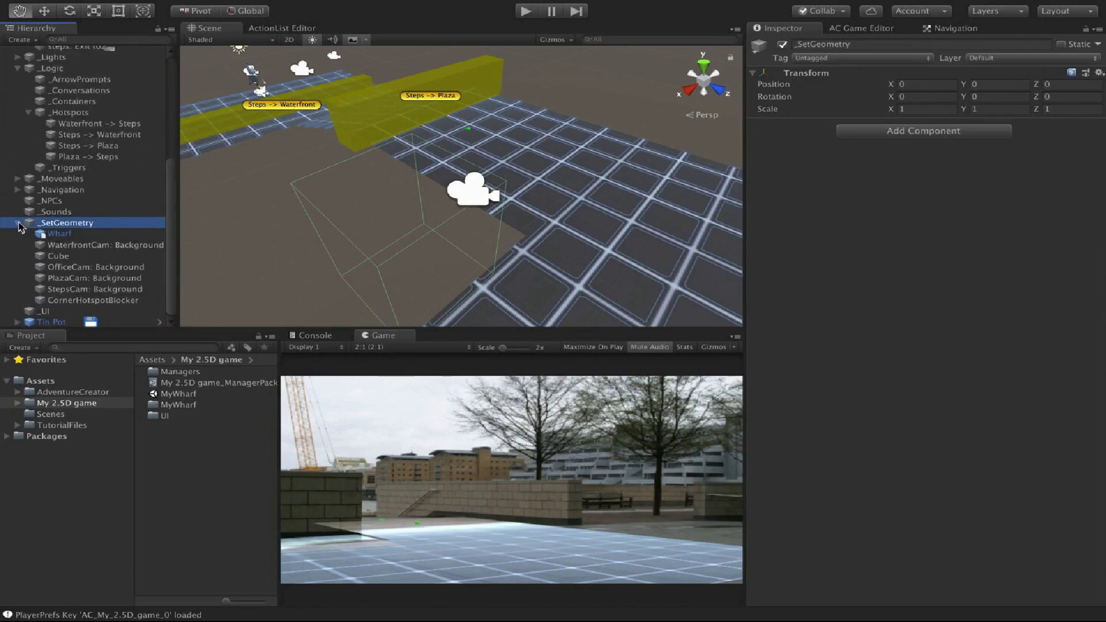
click(28, 190)
click(17, 189)
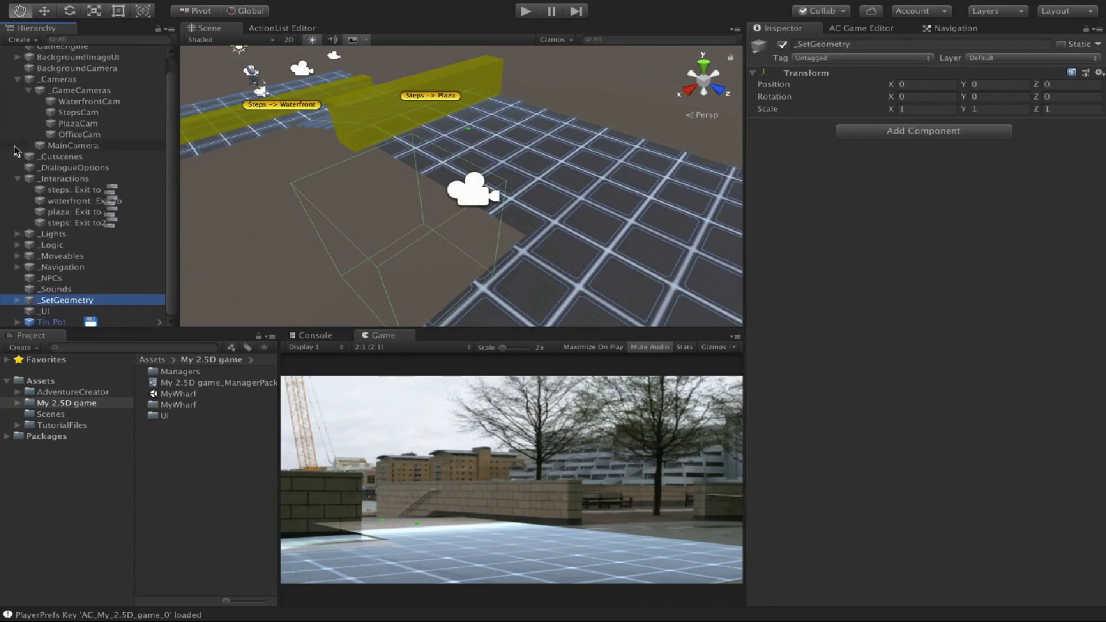
click(17, 179)
click(18, 96)
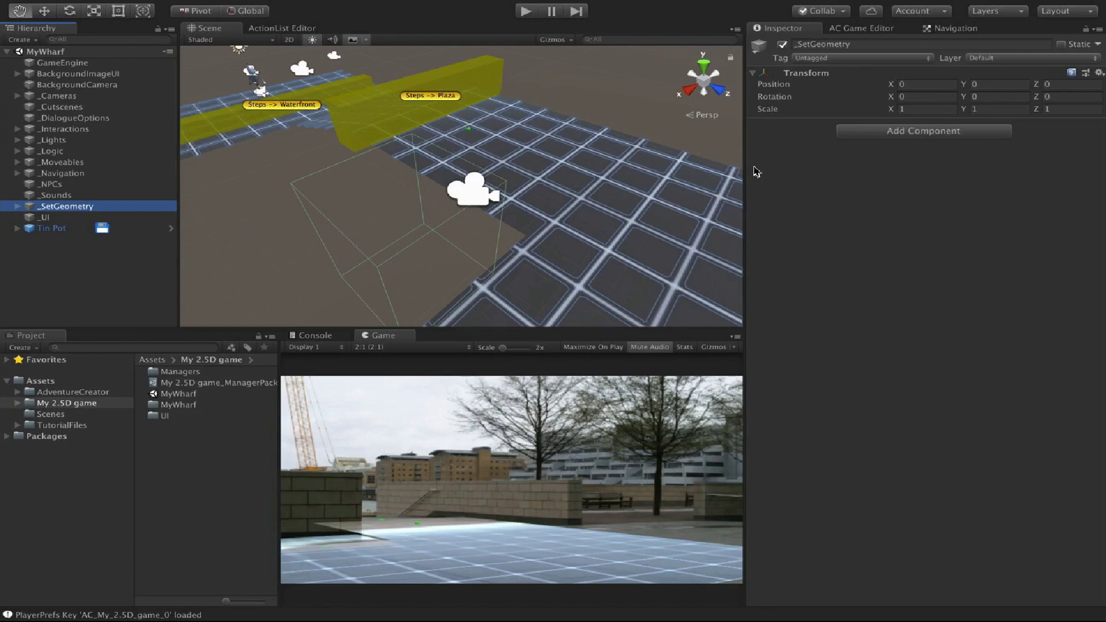
Add a new Hotspot to the scene and rename it Plaza -> Office.
click(841, 29)
click(811, 47)
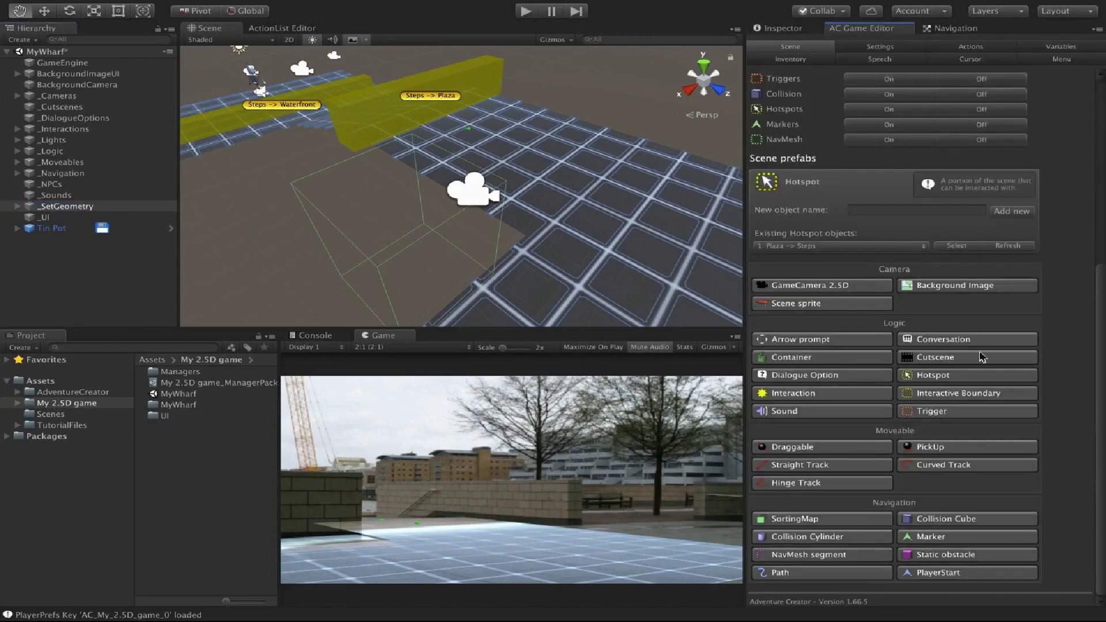
click(925, 377)
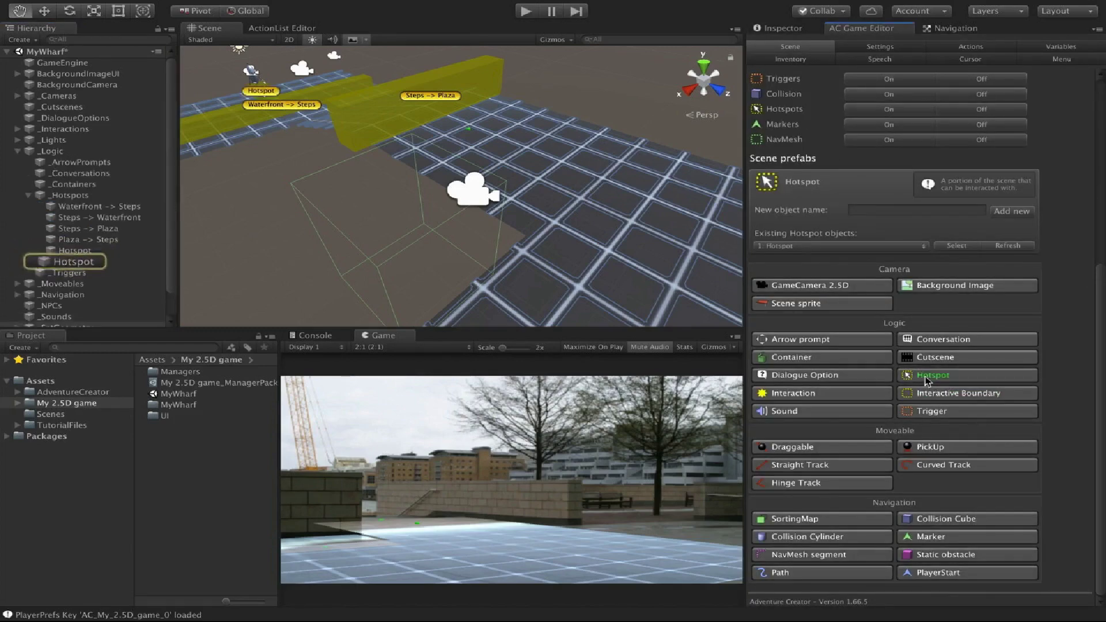
click(89, 250)
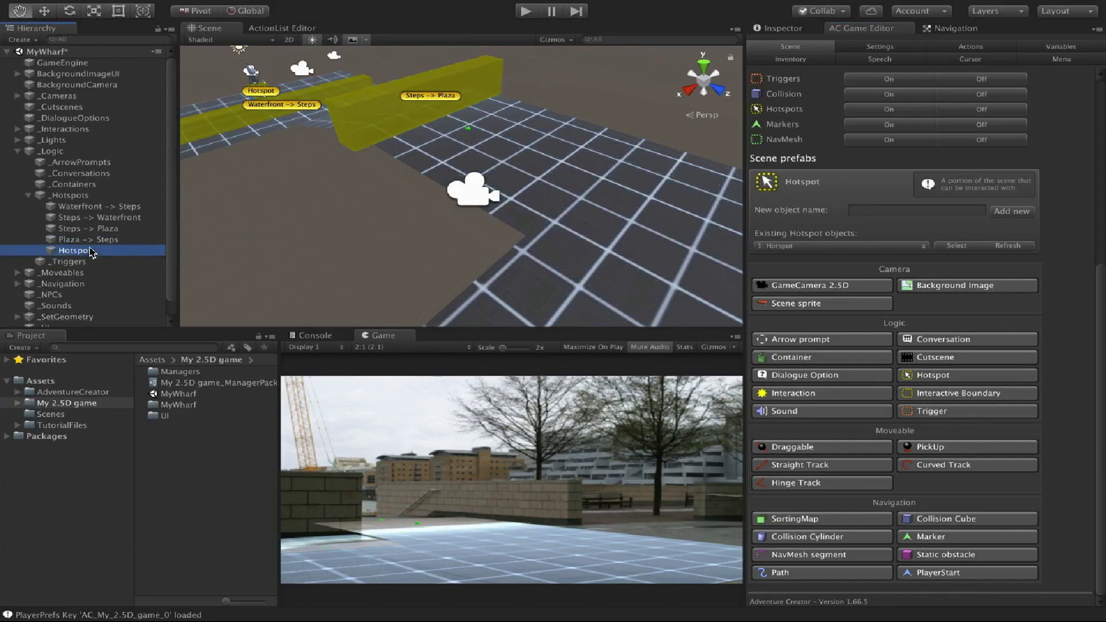
click(116, 250)
text(Plaza ->)
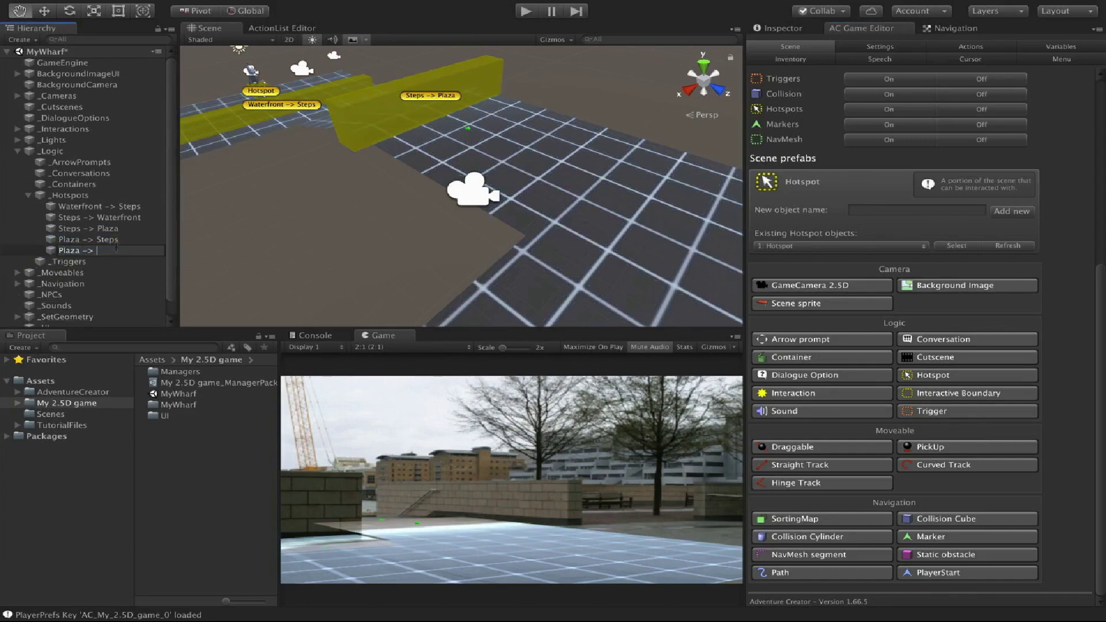
text( Office)
key(Return)
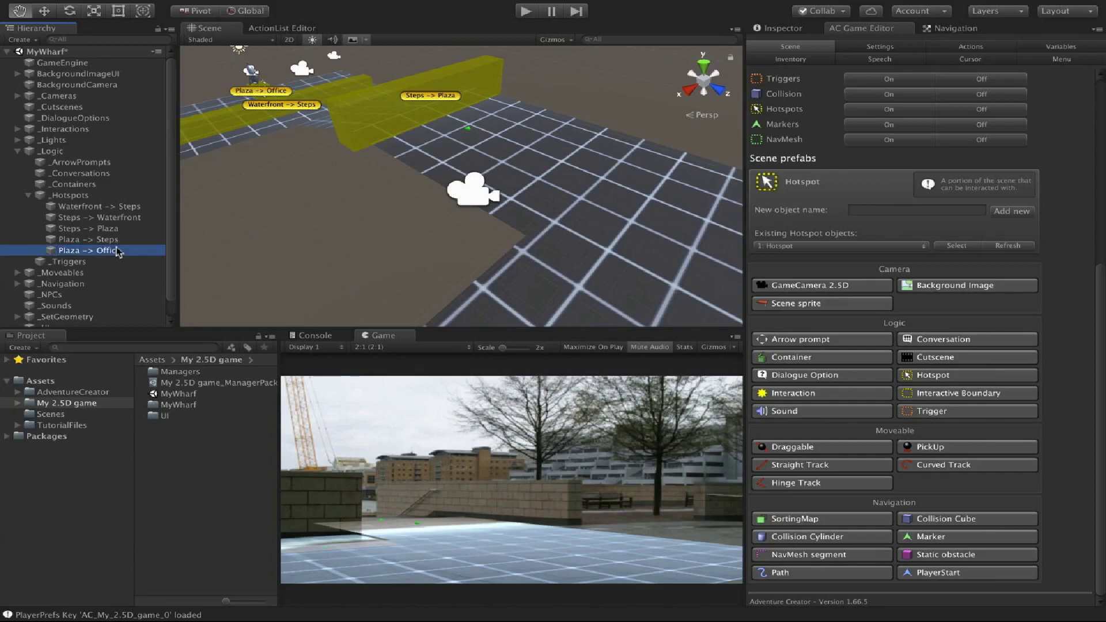
Move the Plaza -> Office hotspot onto the plaza floor at about X 4.13, Z 26.4, with gizmos shown in the game view.
scroll(457, 170, down, 4)
key(w)
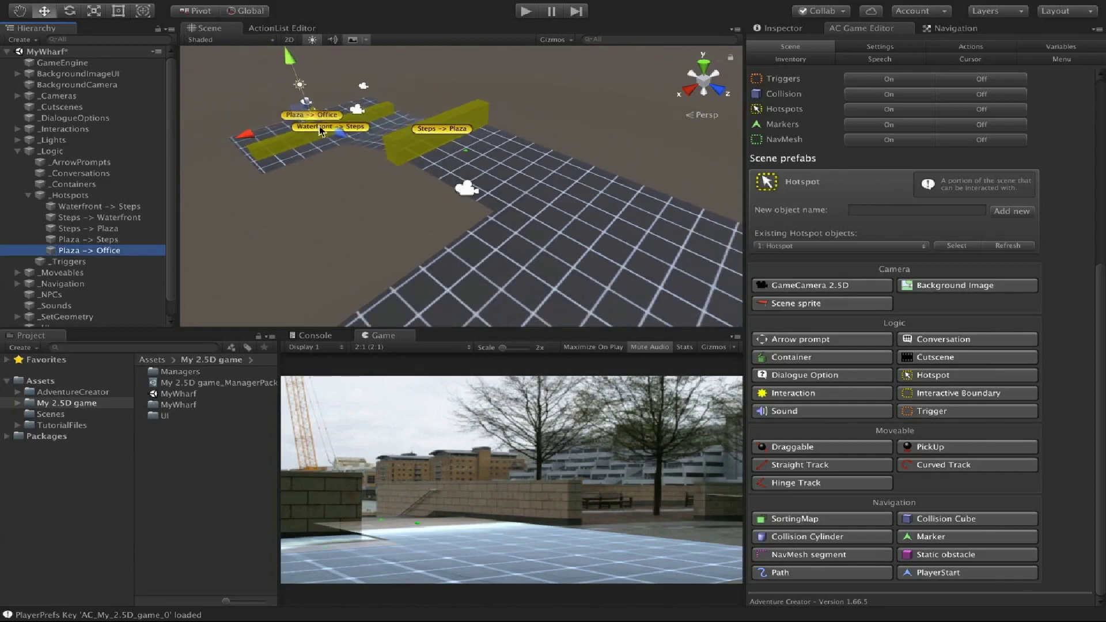
drag(320, 130, 553, 239)
click(713, 347)
key(f)
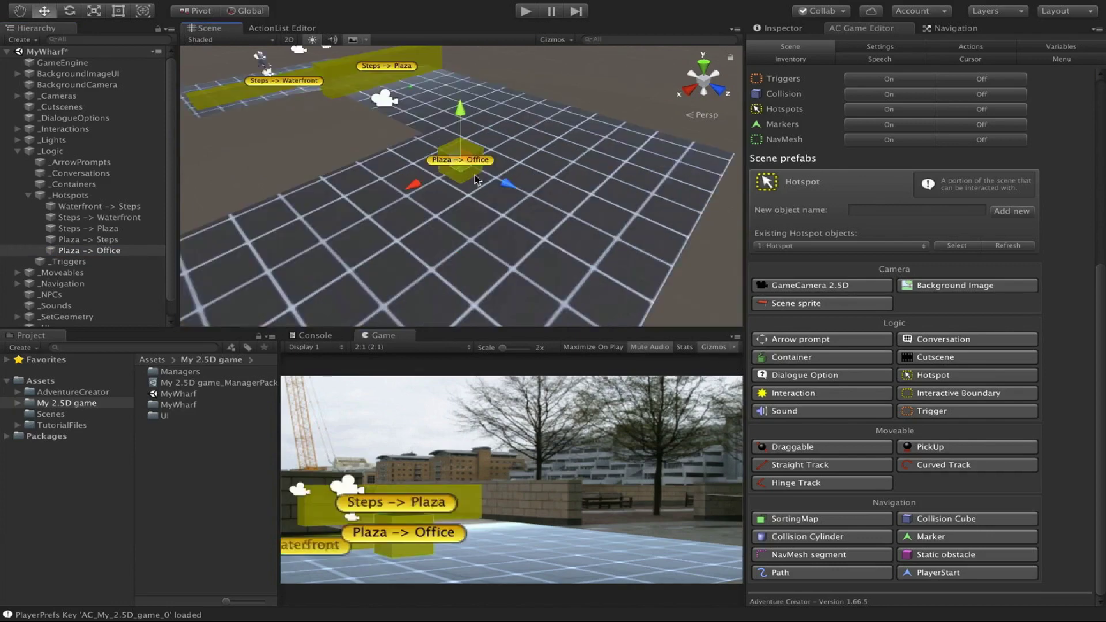
drag(476, 179, 562, 296)
Rotate the Plaza -> Office hotspot about its vertical axis and stretch it to a Z scale of about 12.92.
key(r)
key(e)
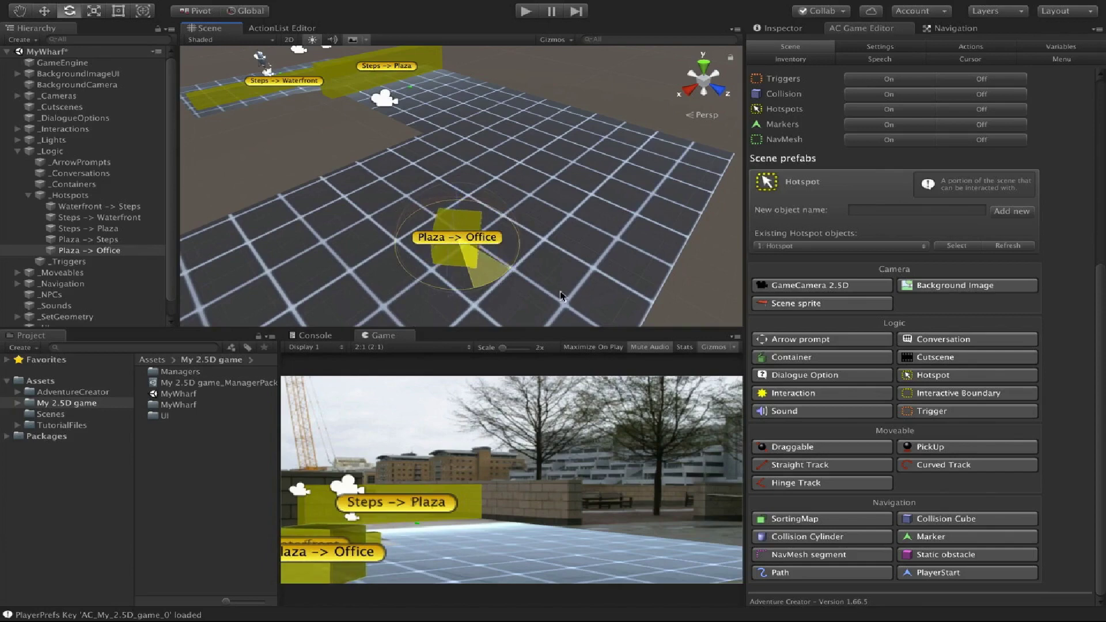
key(r)
drag(510, 244, 1077, 296)
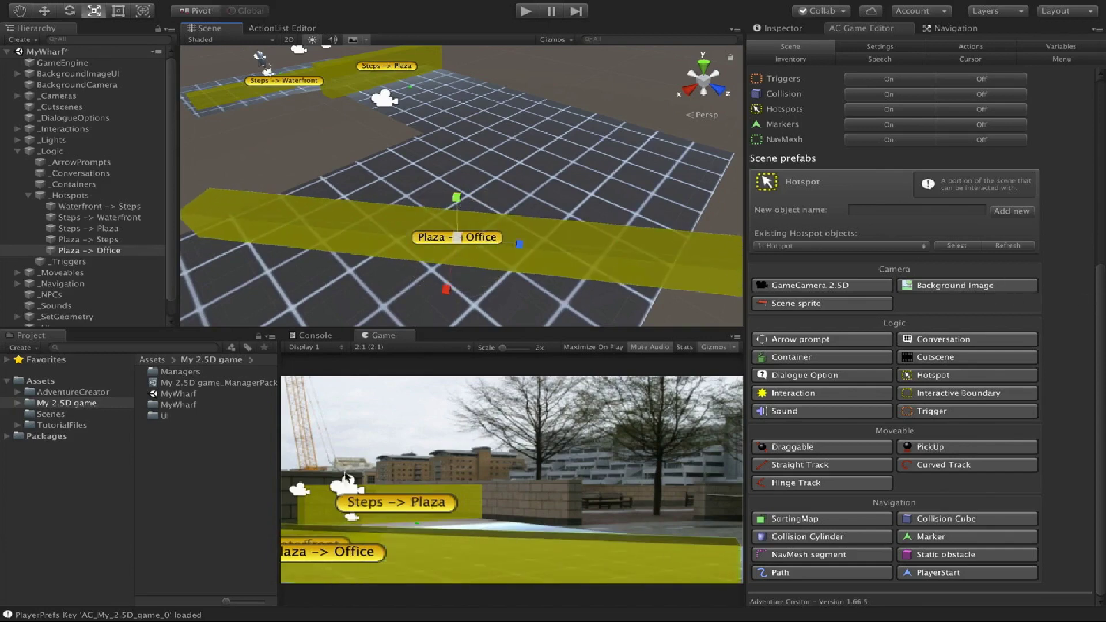
Lower the Plaza -> Office hotspot to about Y 2.05 and fine-tune its Y rotation to about -33.4.
key(w)
drag(458, 203, 459, 217)
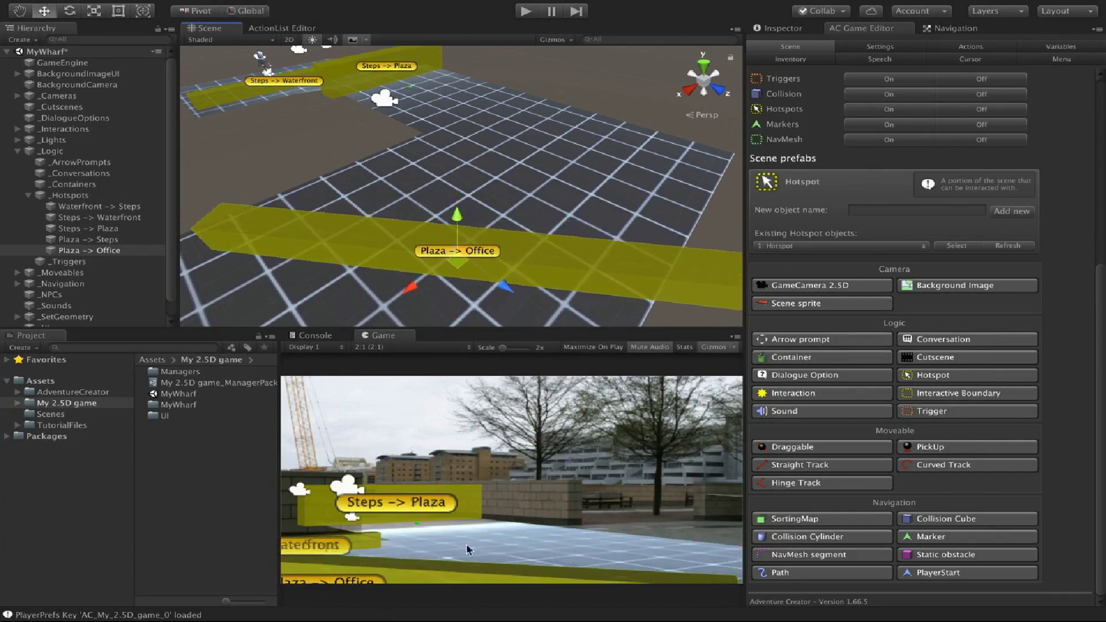
key(e)
key(r)
key(e)
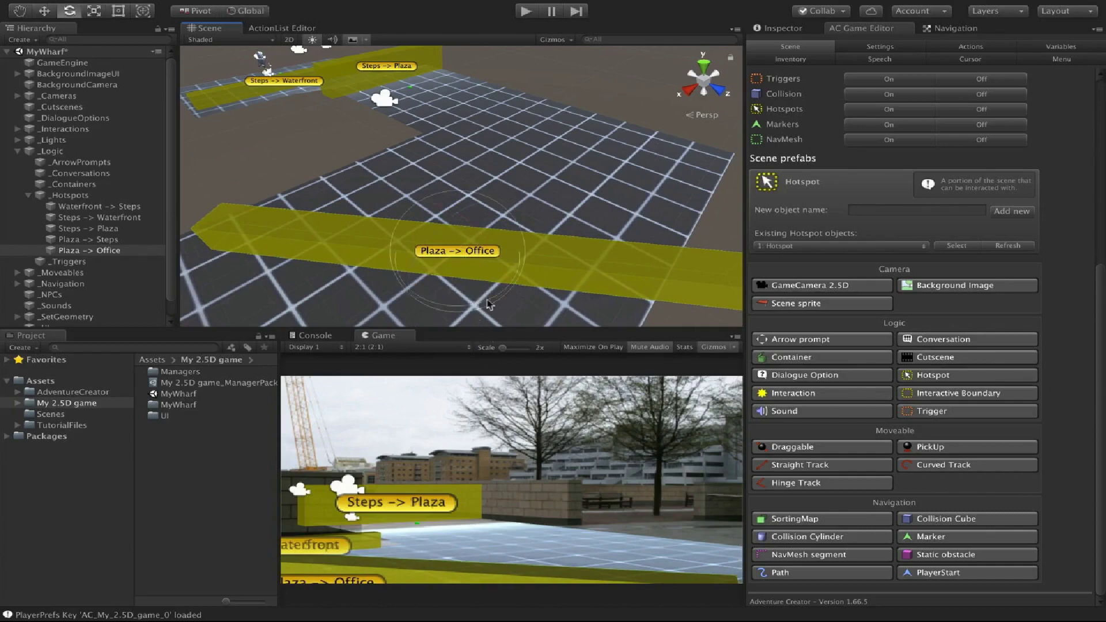
drag(482, 304, 516, 298)
Label the Plaza -> Office hotspot "office" and create a walk-to marker for it.
click(775, 29)
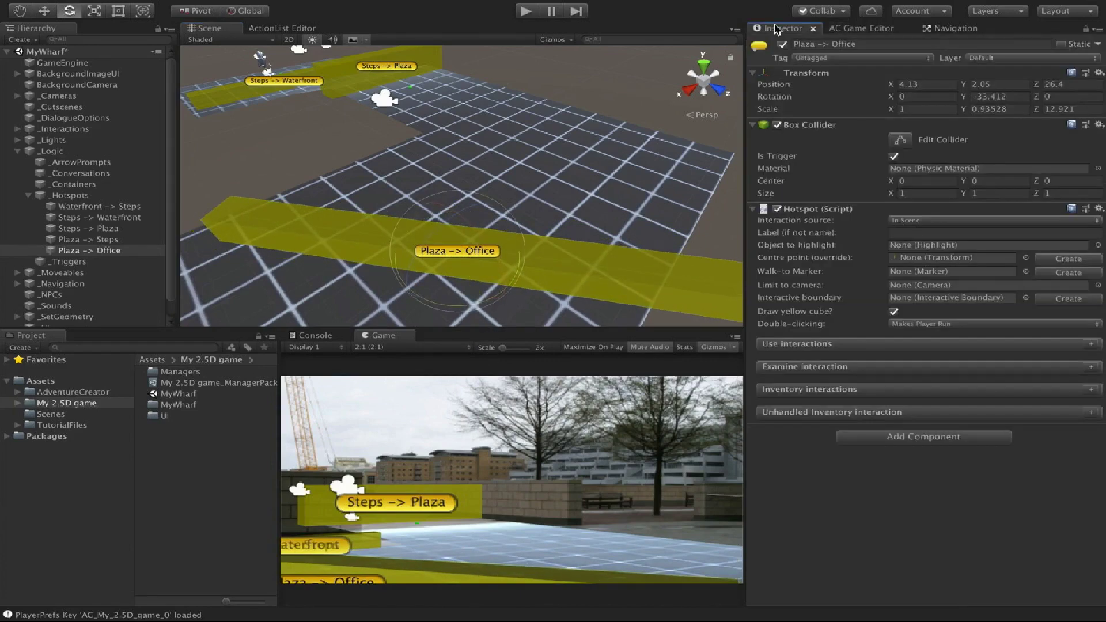
click(902, 232)
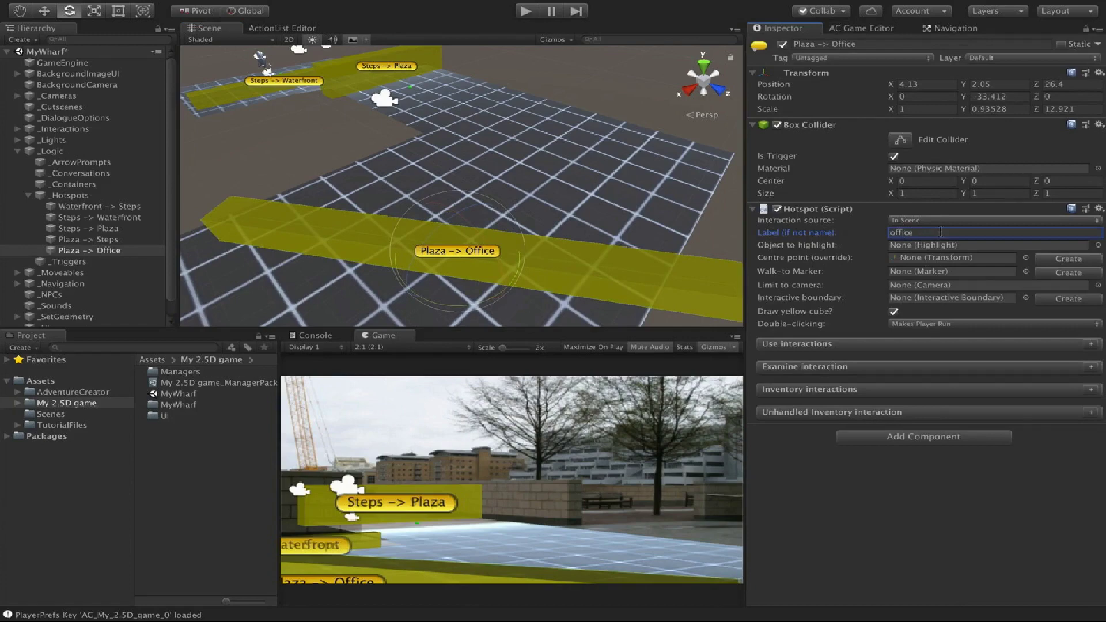
click(1039, 274)
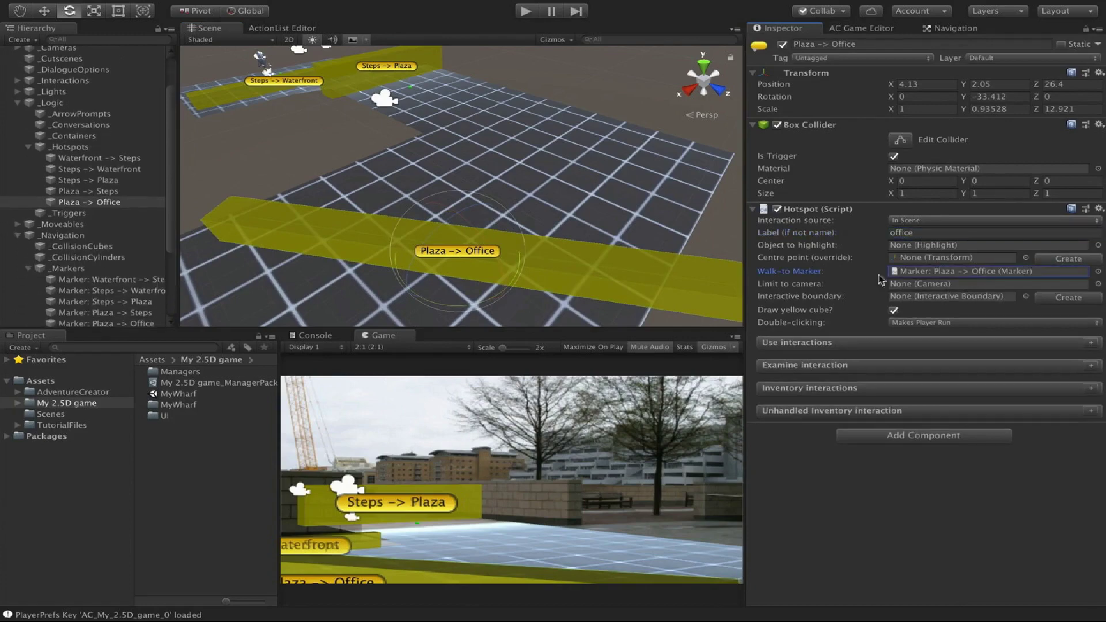
Move the Plaza -> Office marker to about X 5.33, Z 27.33 and rotate it to about 60.67 on Y.
scroll(107, 292, down, 1)
click(108, 299)
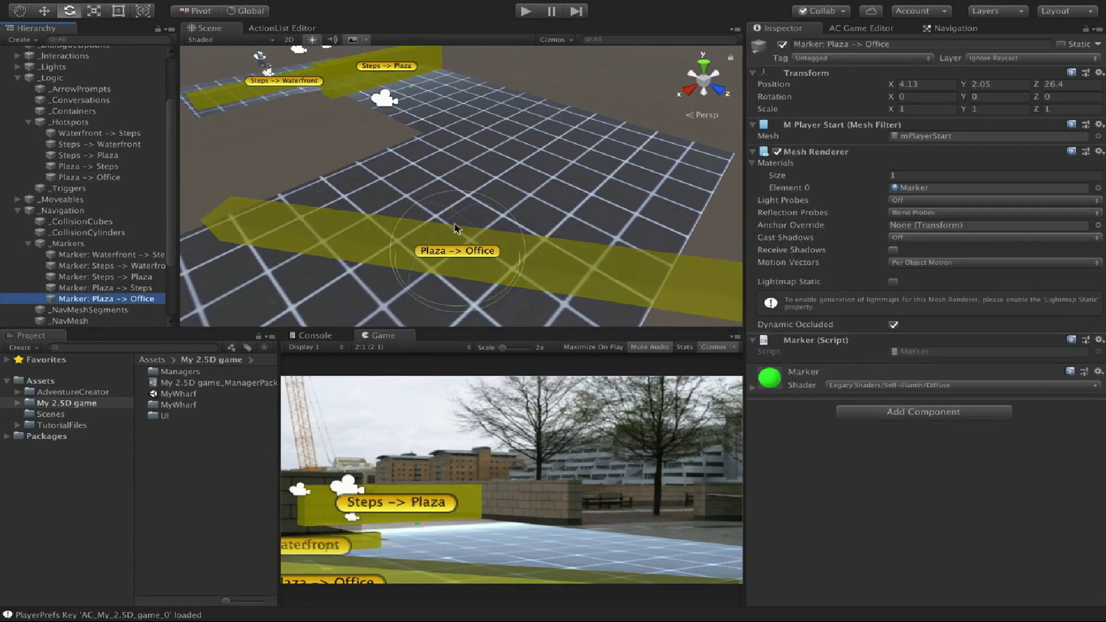
key(w)
mouse_move(456, 228)
alt+mouse_down()
mouse_move(383, 232)
mouse_move(320, 334)
mouse_move(216, 330)
alt+mouse_up()
key(e)
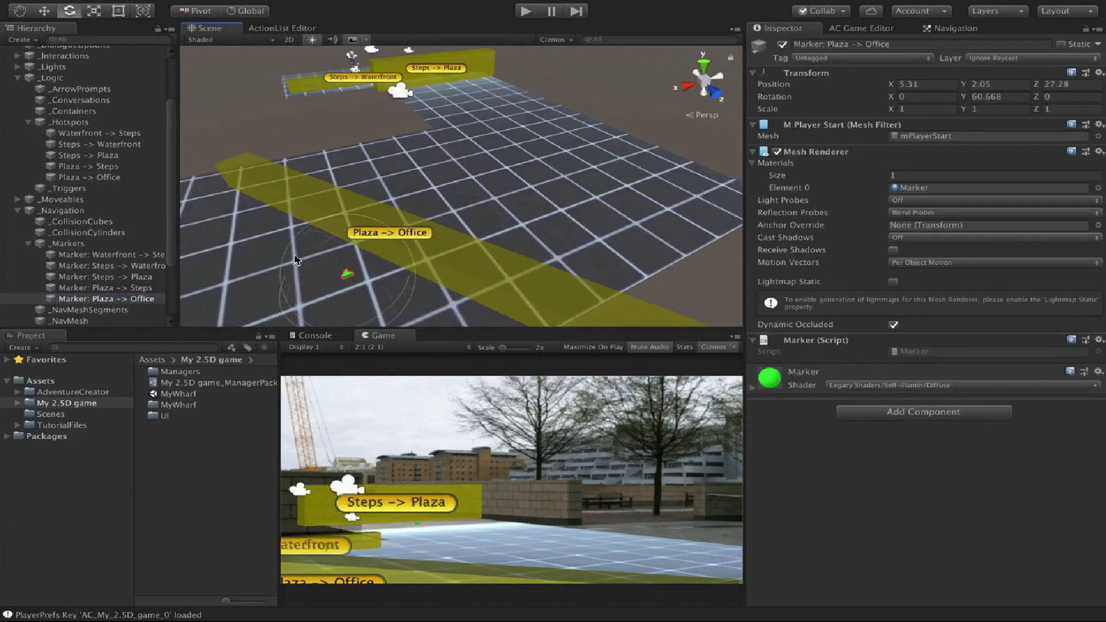
scroll(352, 268, down, 3)
middle_drag(377, 258, 435, 233)
key(w)
drag(439, 230, 440, 233)
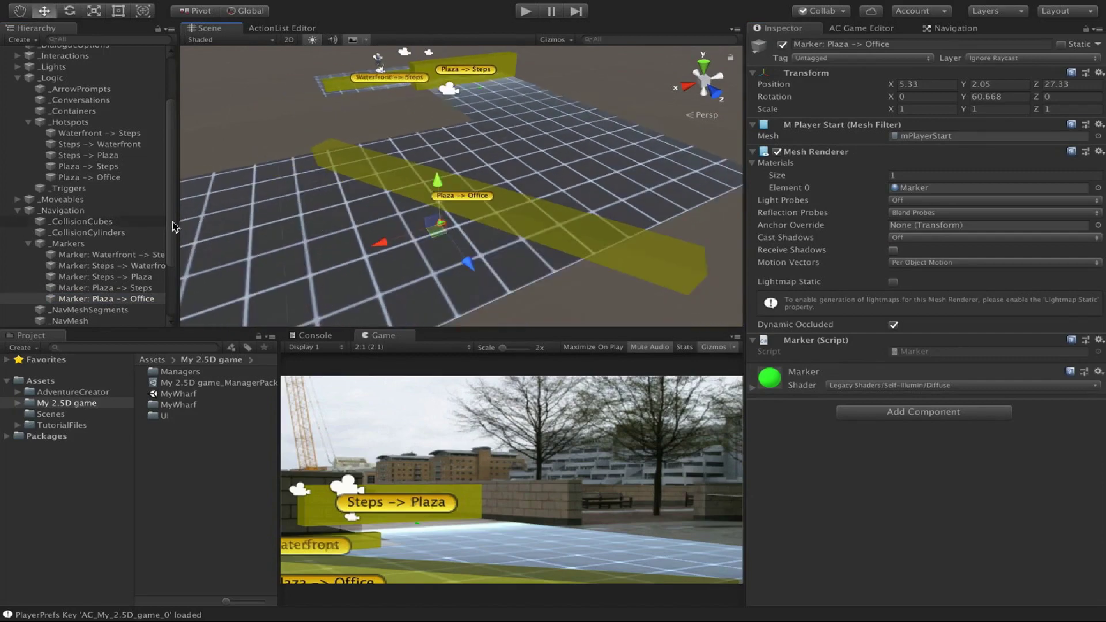
Set OfficeCam's background as active and move the Plaza -> Office marker to about X 6.31, Z 25.87.
scroll(164, 174, up, 4)
click(18, 96)
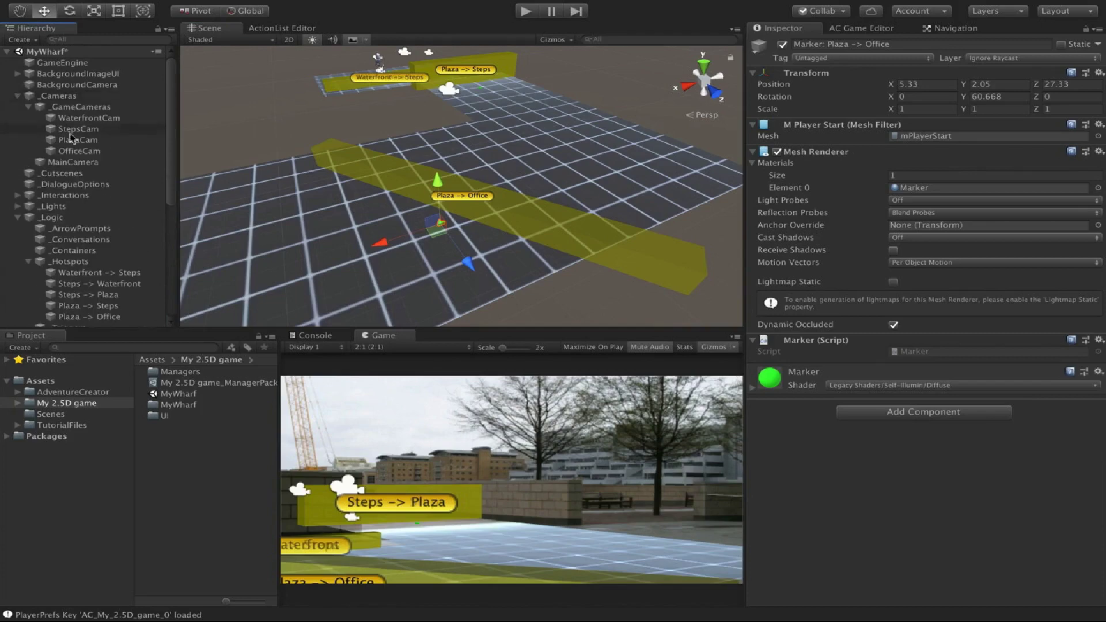
click(75, 150)
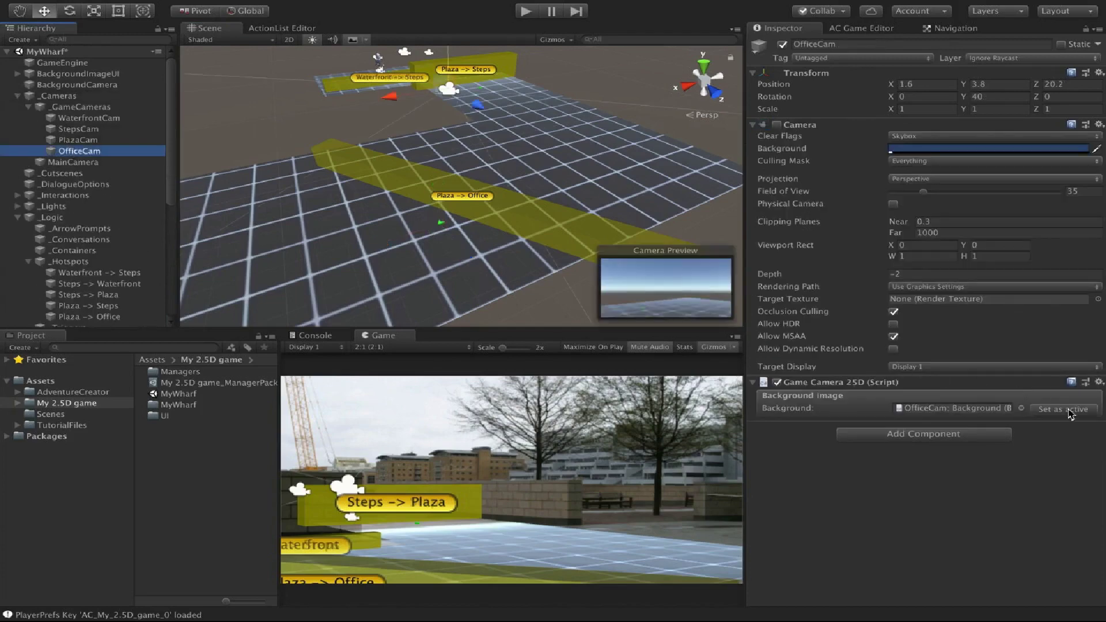
click(1063, 409)
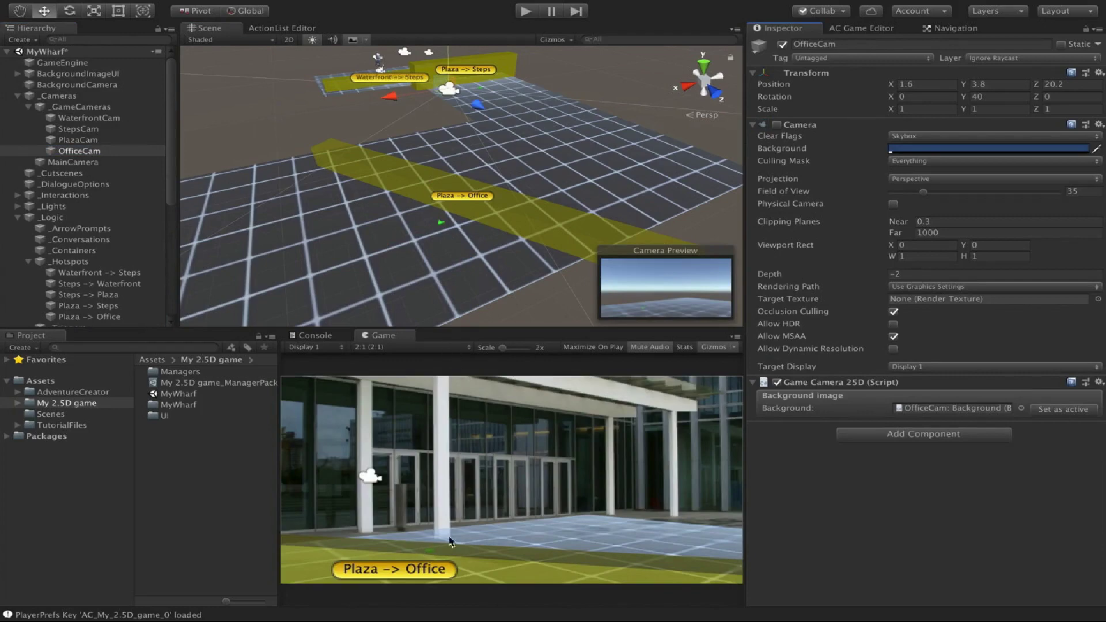
click(440, 223)
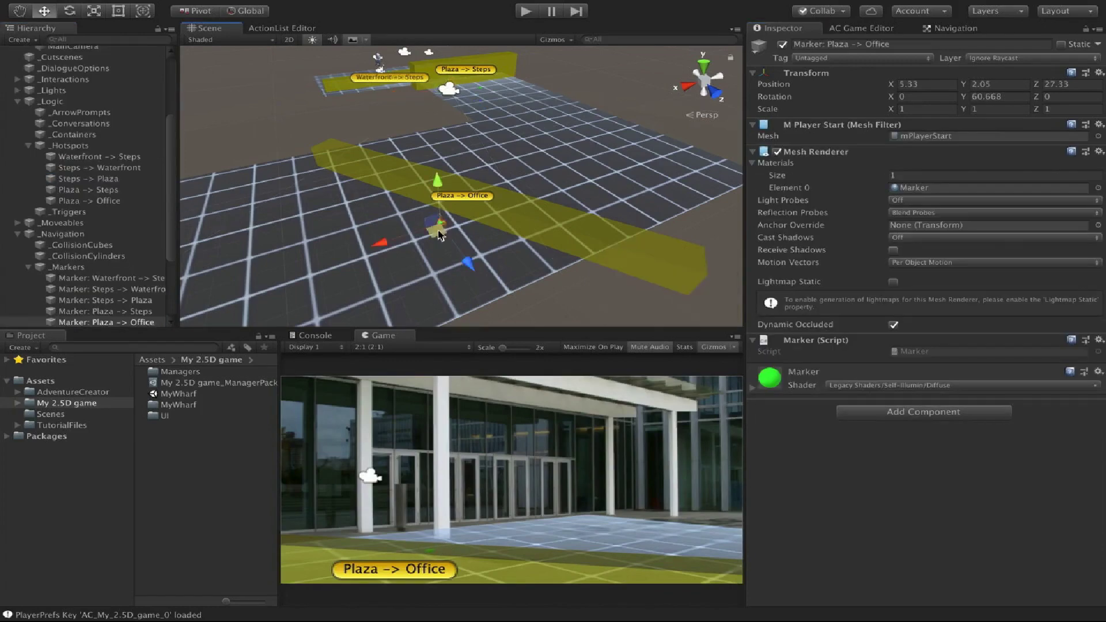
drag(422, 236, 397, 207)
scroll(64, 175, up, 5)
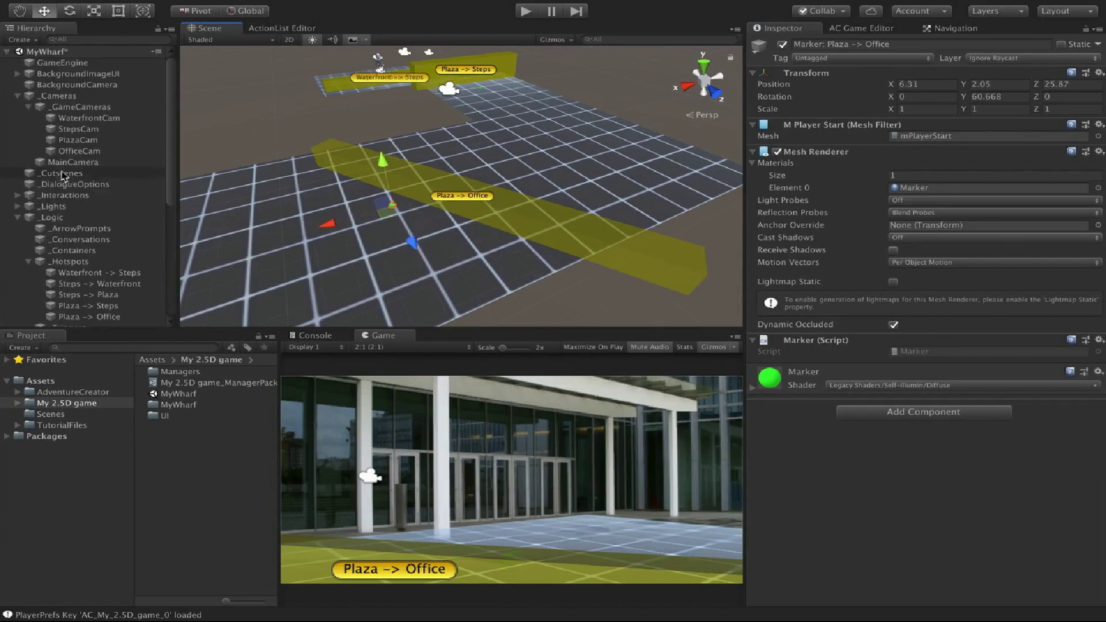
Limit the Plaza -> Office hotspot to PlazaCam.
click(63, 141)
scroll(89, 282, down, 3)
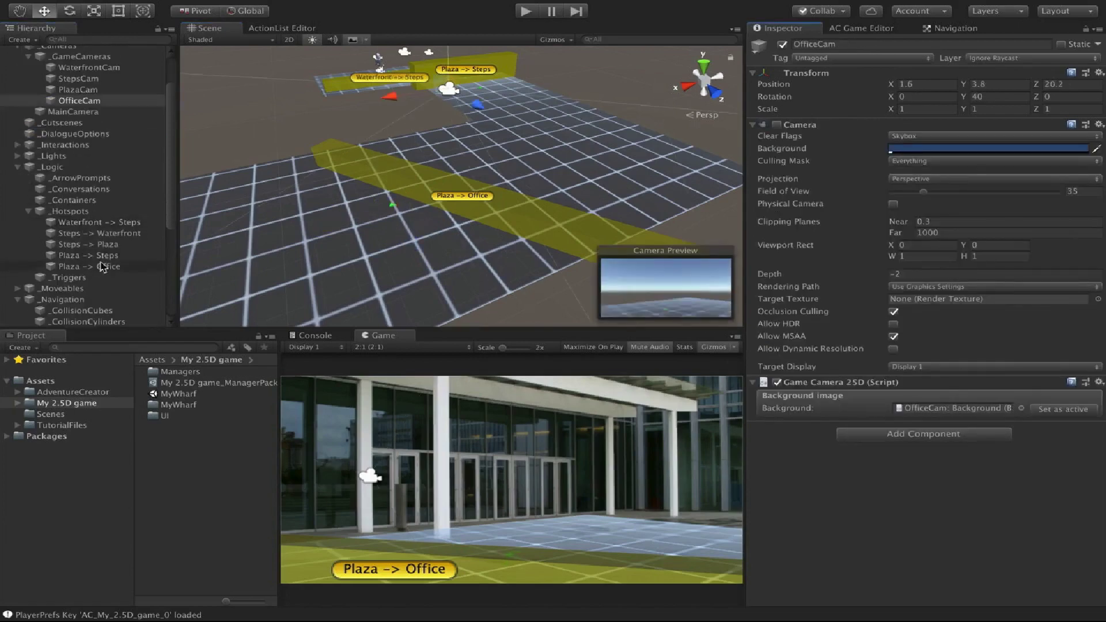
click(75, 268)
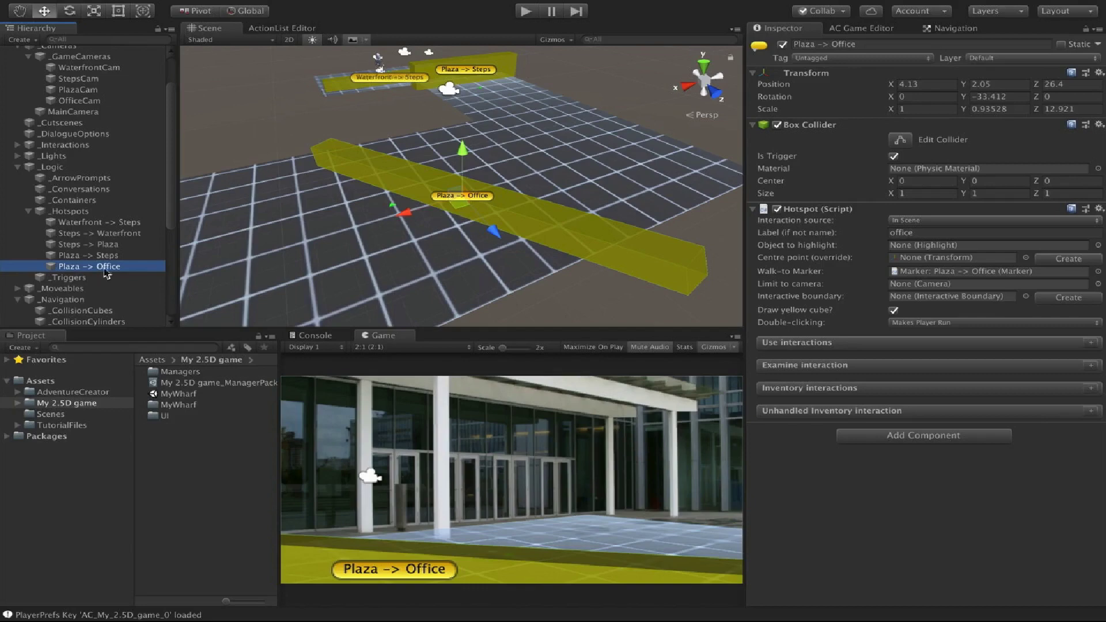
click(1098, 284)
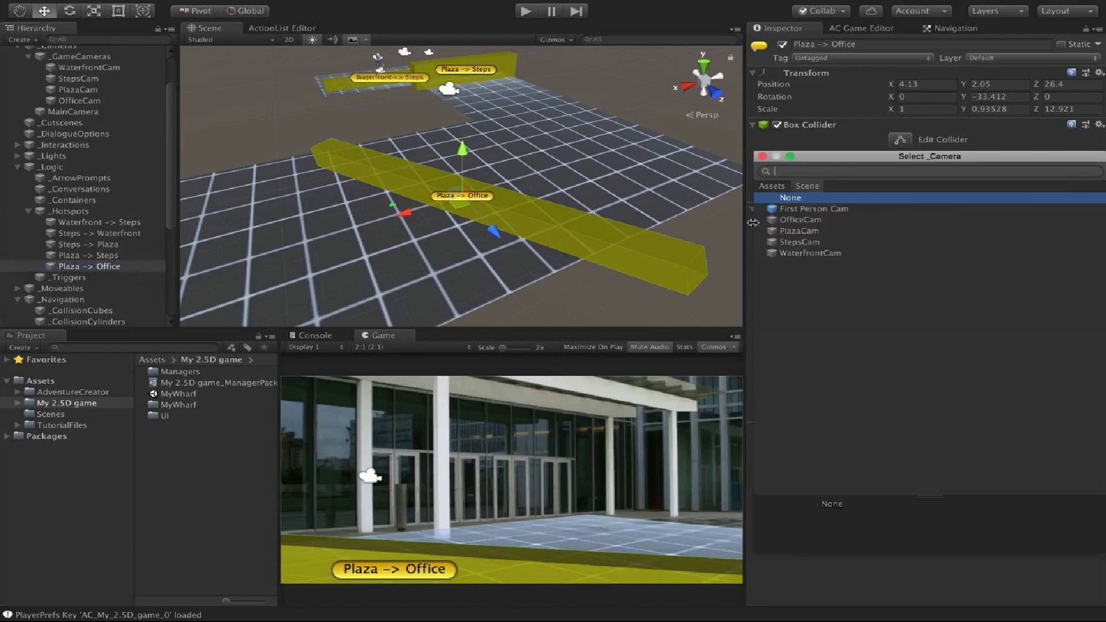
double_click(778, 231)
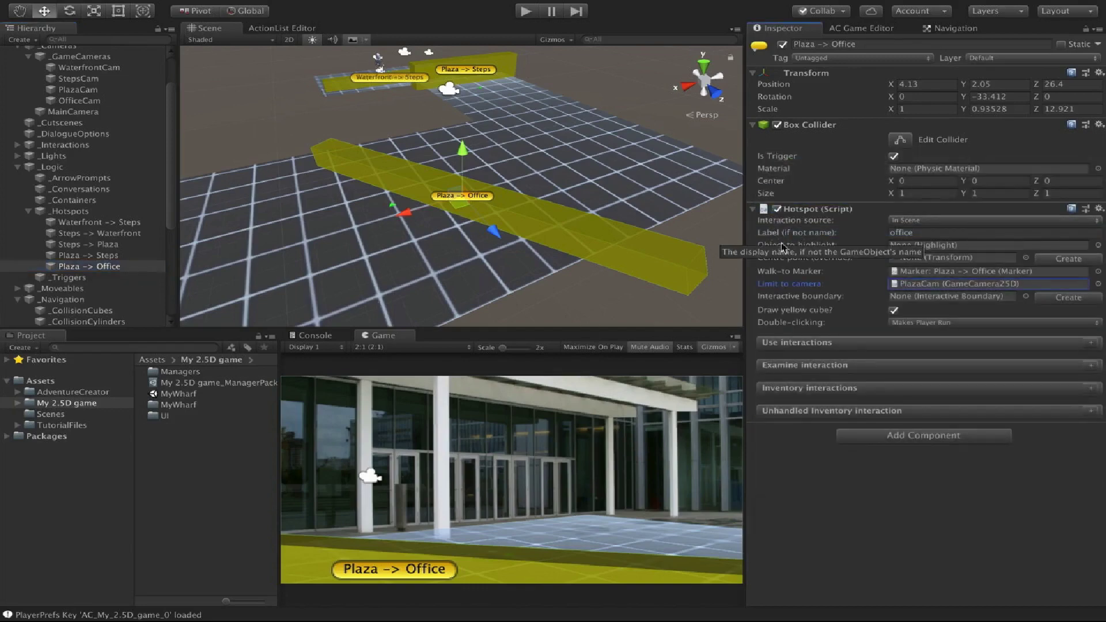
Add a use interaction to the Plaza -> Office hotspot with the Exit to icon, Walk To Marker player action and a new interaction.
click(1091, 344)
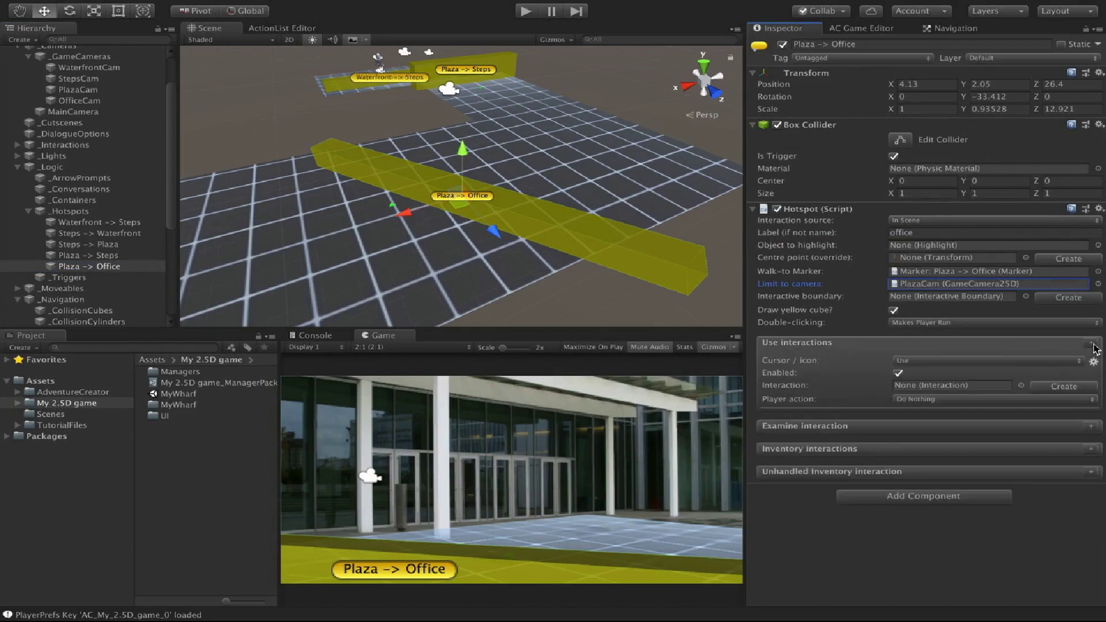
click(998, 357)
click(969, 397)
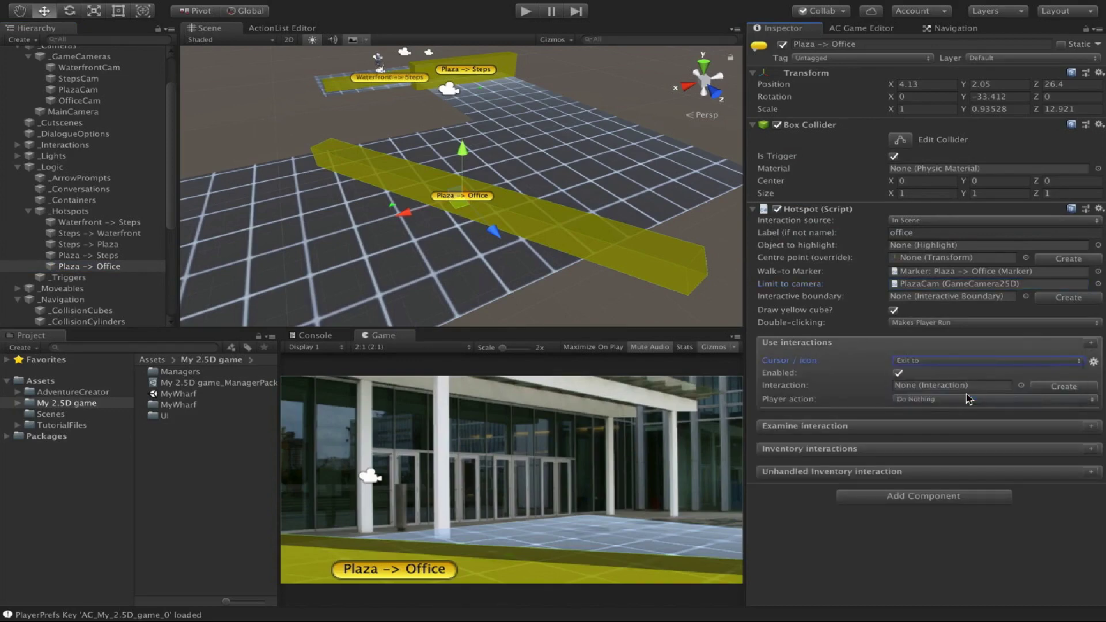
click(977, 401)
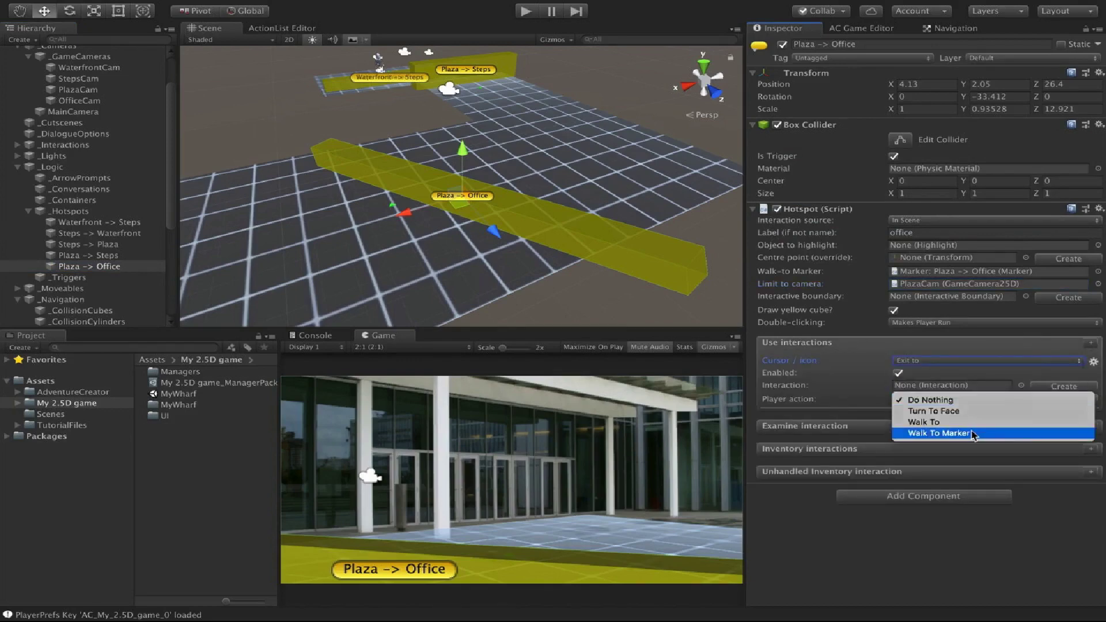
click(973, 434)
click(1054, 387)
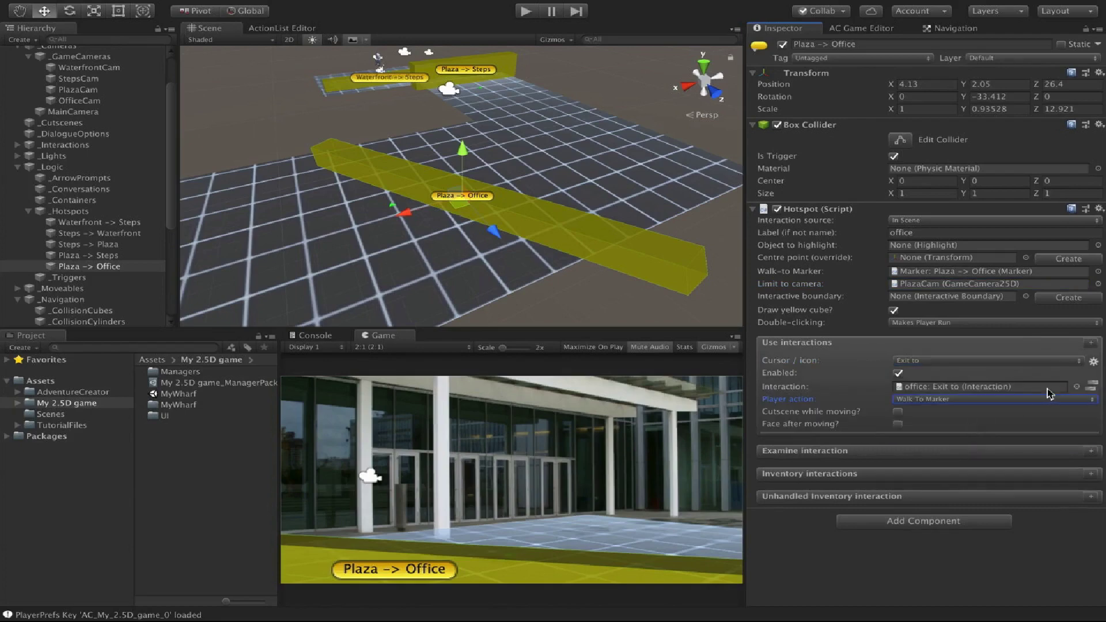
Make the first action of the "office: Exit to" interaction a Camera: Switch to OfficeCam.
click(1091, 387)
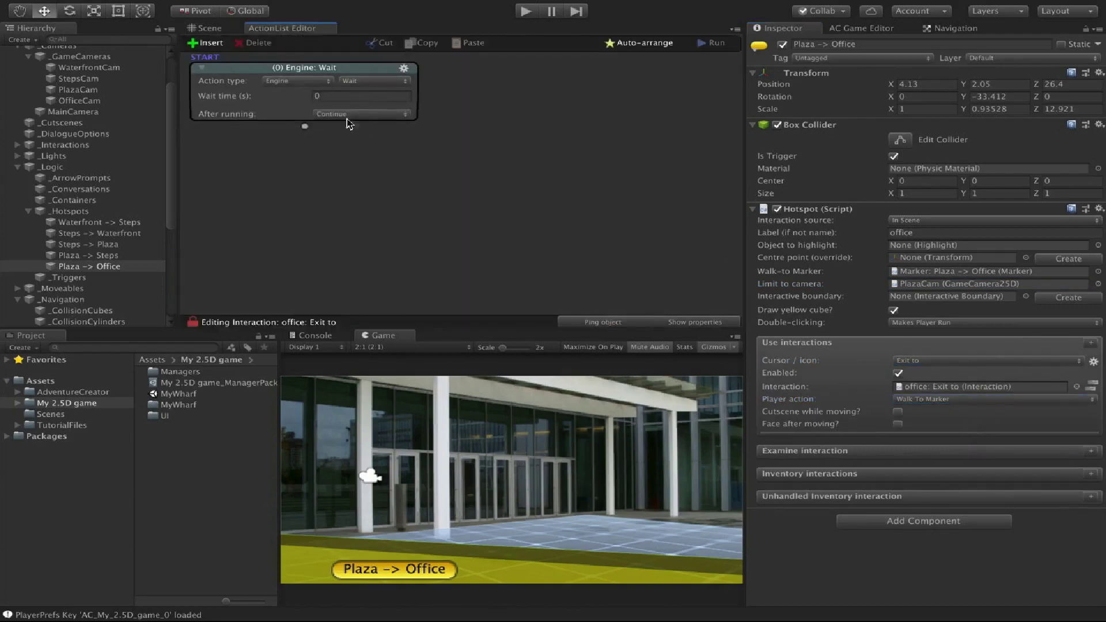
click(301, 81)
click(294, 27)
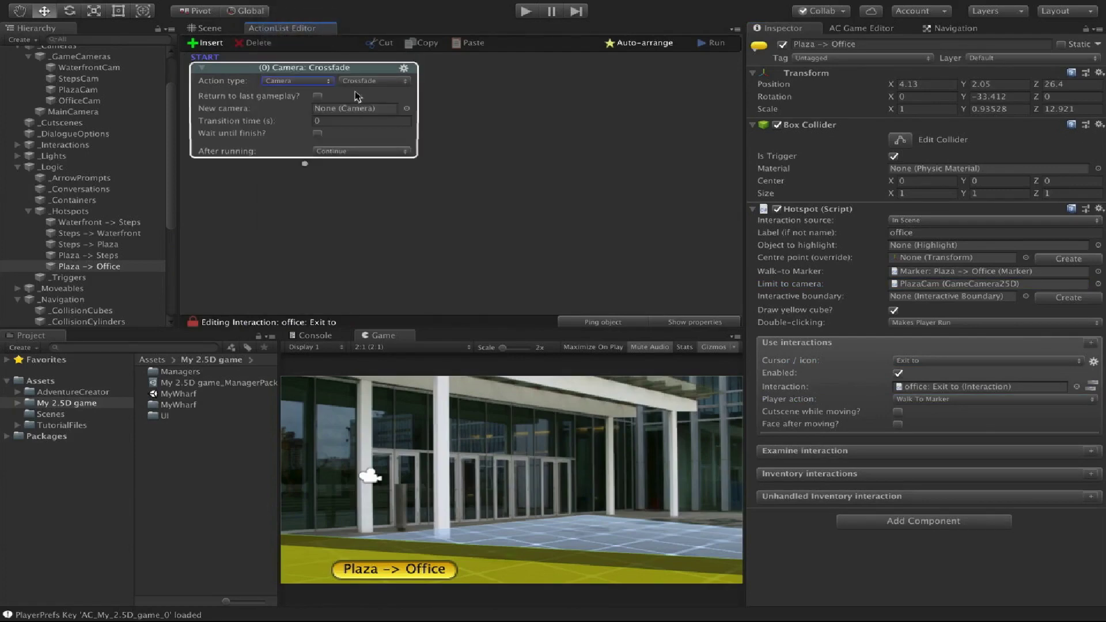
click(371, 81)
click(363, 133)
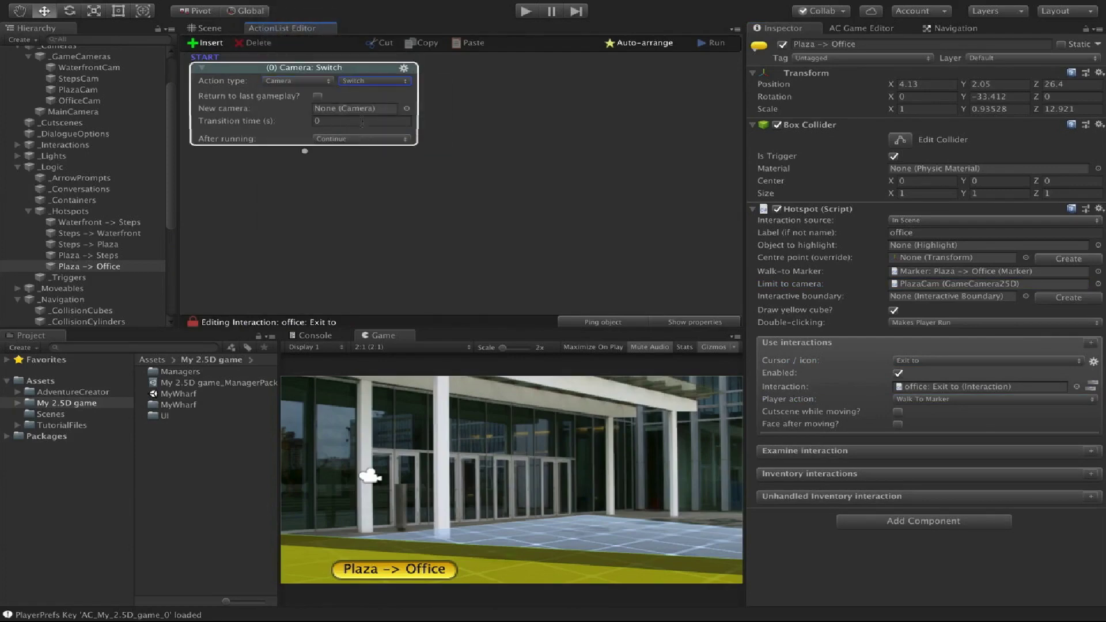
click(408, 109)
double_click(801, 219)
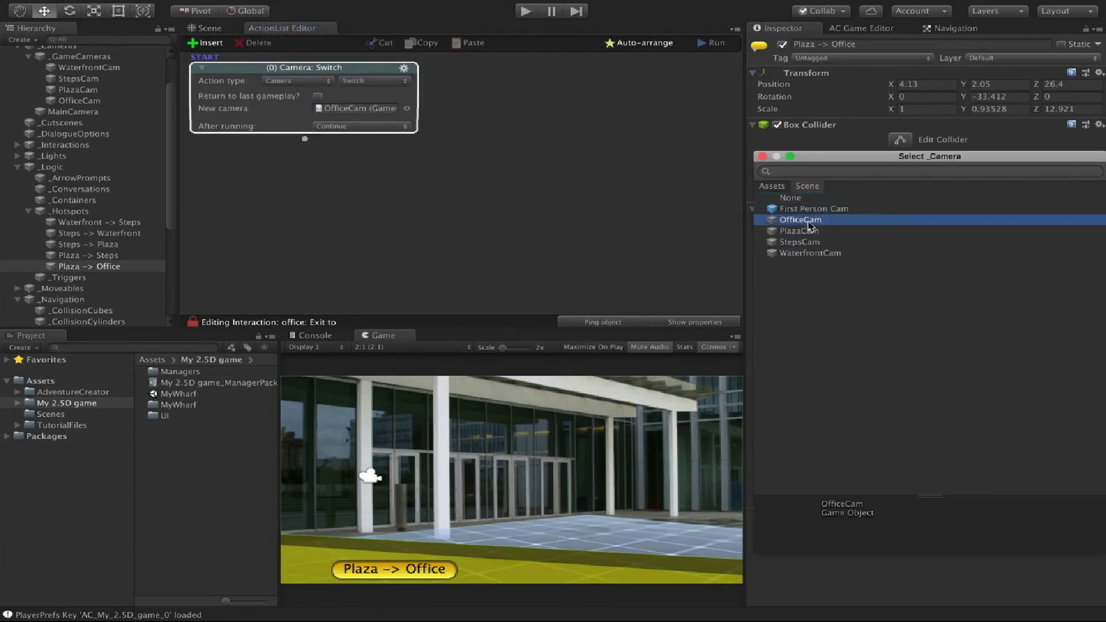
Set the "office: Exit to" interaction to Run In Background and return to its actions.
click(713, 322)
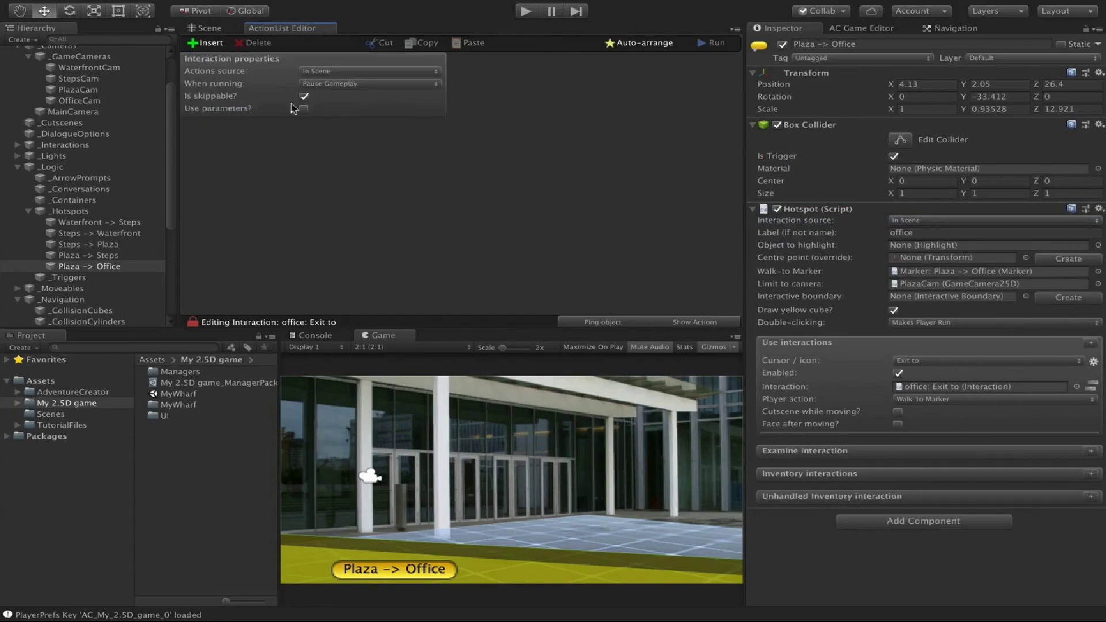
click(317, 84)
click(389, 122)
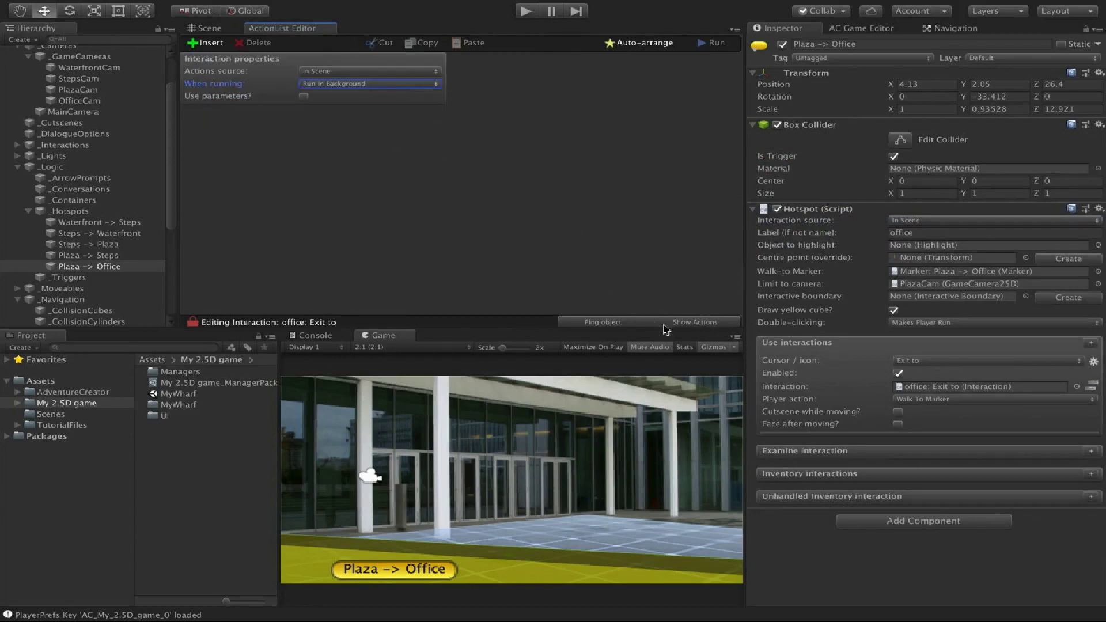
click(688, 323)
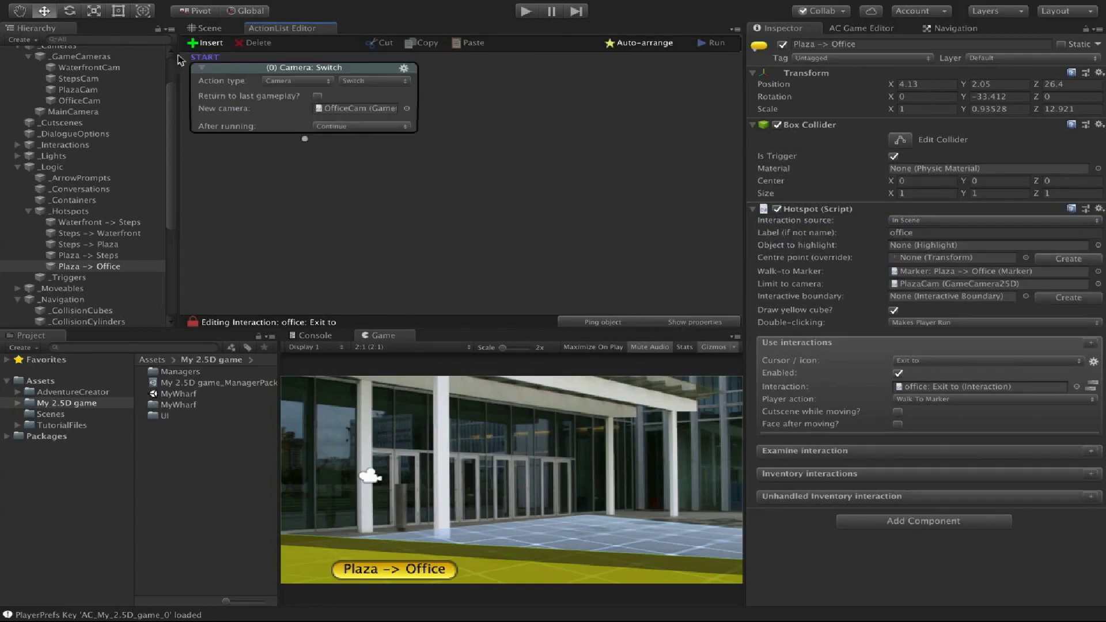
Duplicate the Plaza -> Office hotspot as "Office -> Plaza" and lower the copy to about Y 1.74.
click(202, 28)
click(99, 265)
key(ctrl+d)
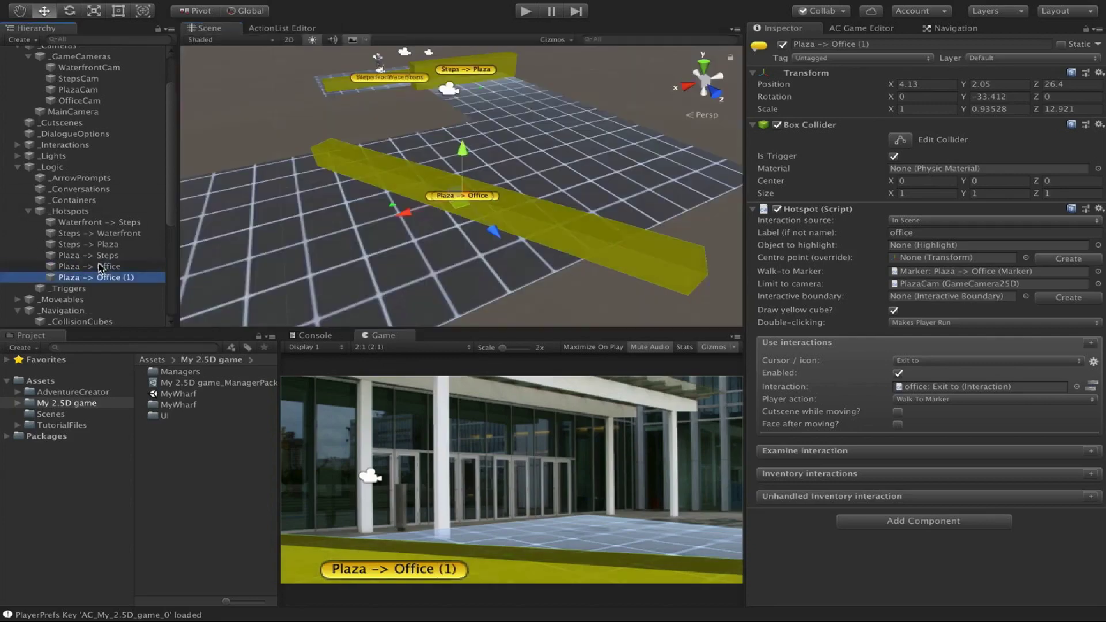
key(Return)
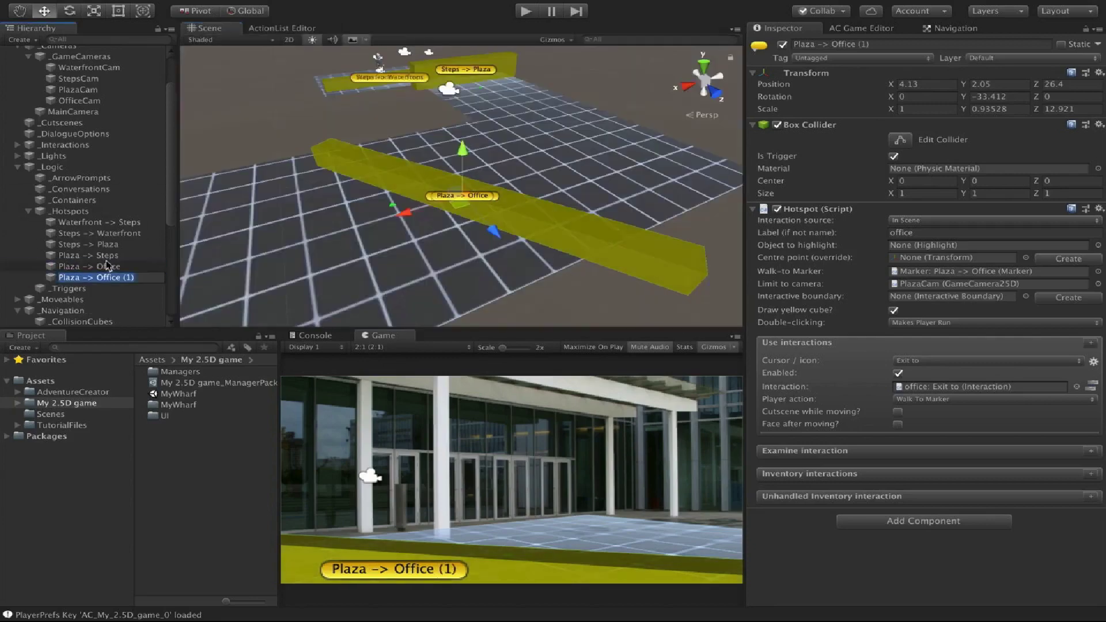
text(Office -> Plaza)
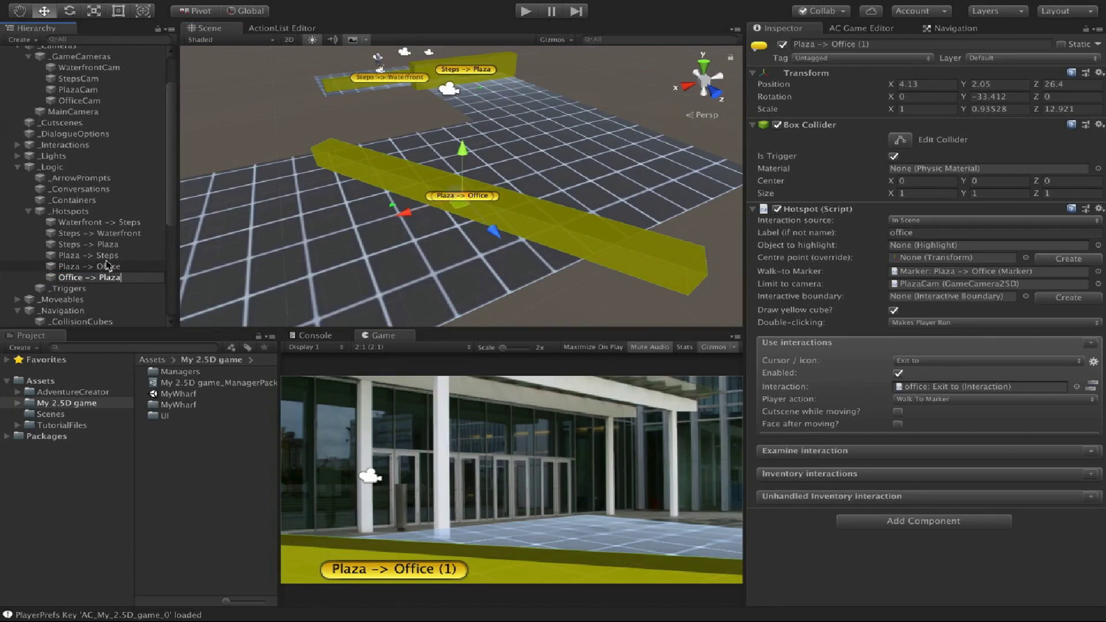
key(Return)
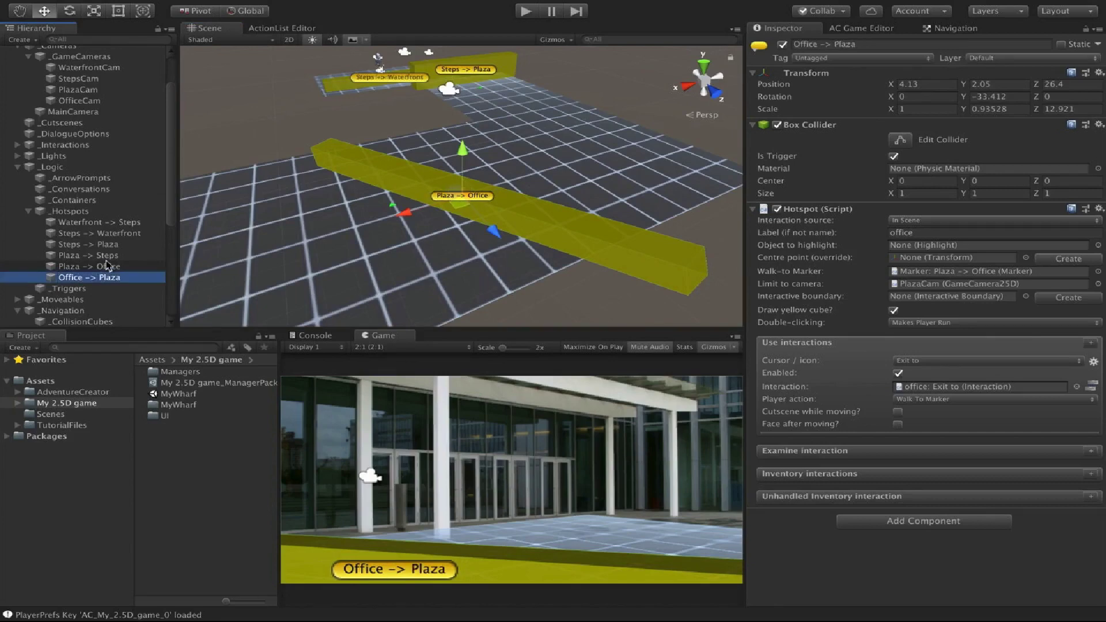
drag(469, 148, 468, 154)
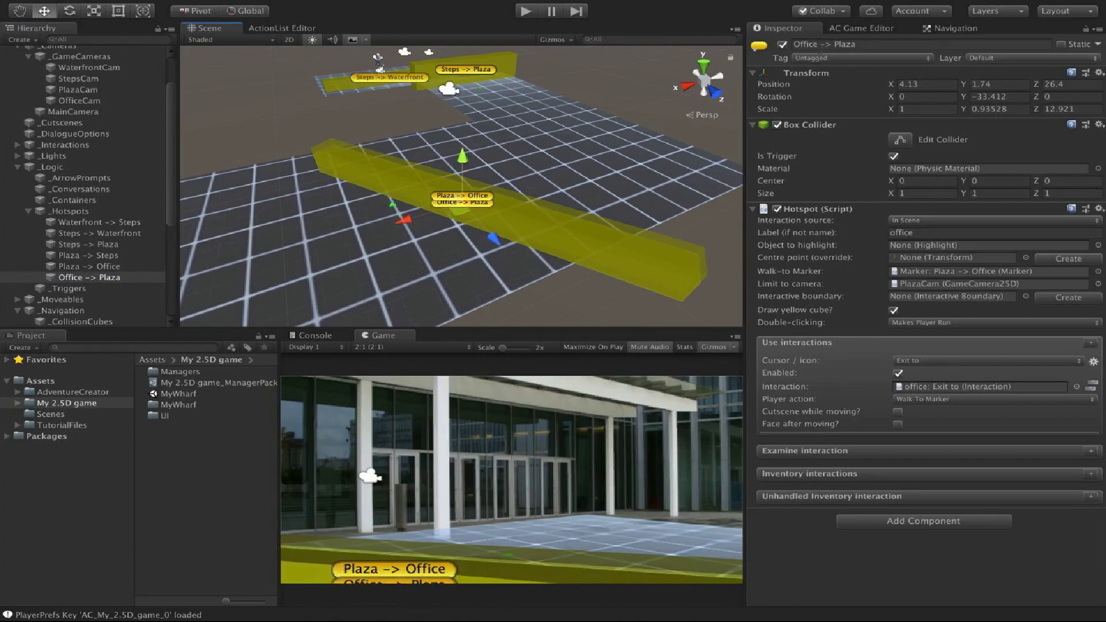
Label the Office -> Plaza hotspot "plaza" and replace its walk-to marker with a newly created one.
click(946, 233)
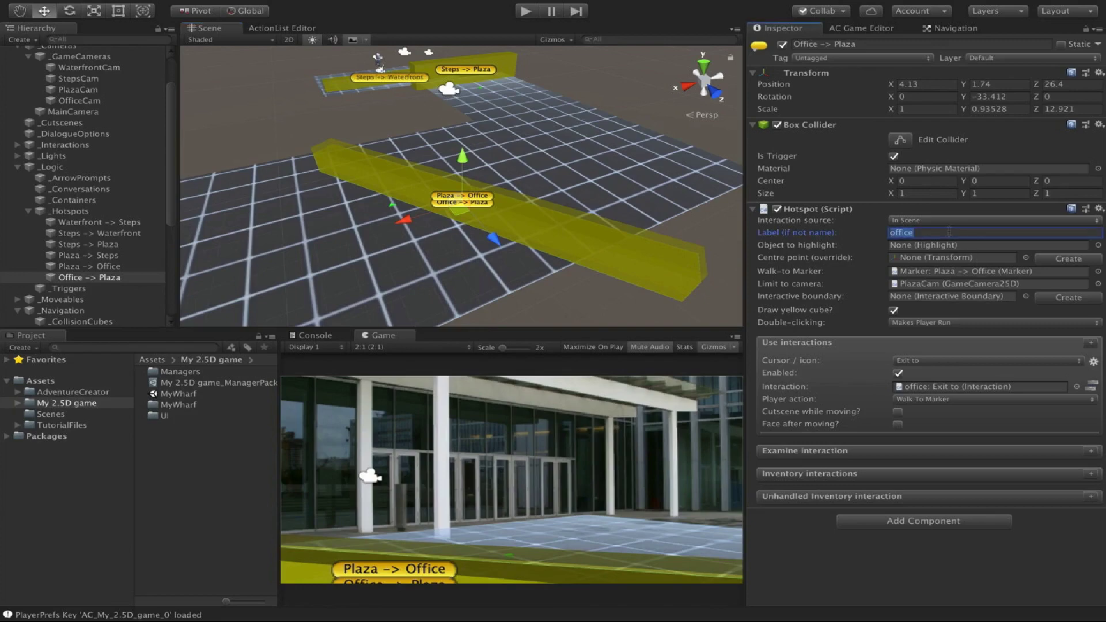
text(plaza)
click(981, 272)
key(Delete)
click(1044, 271)
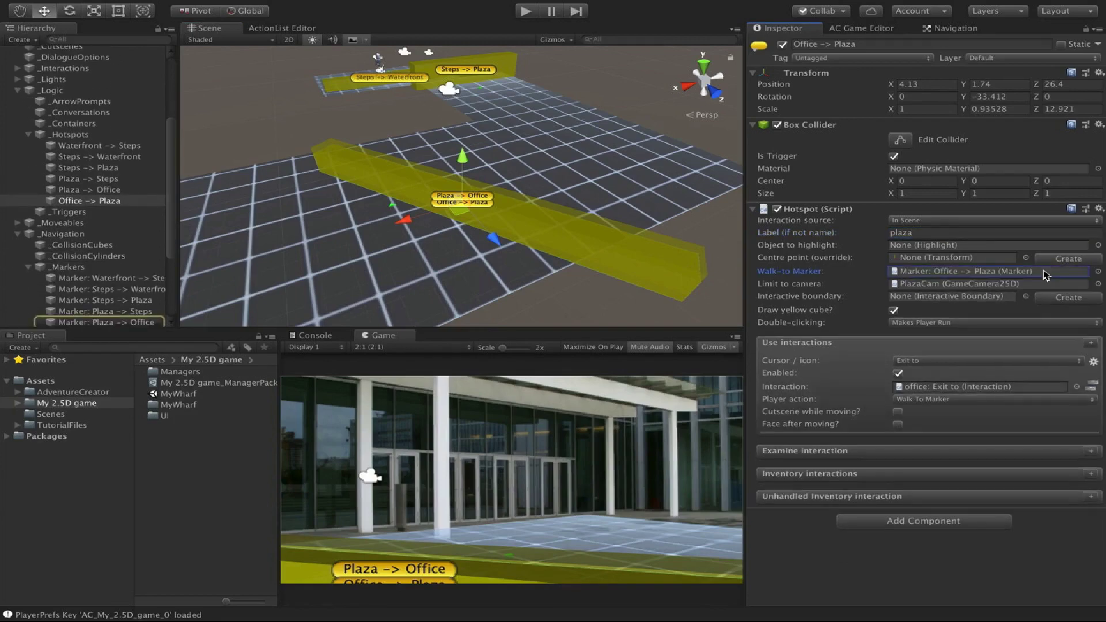
Move the Office -> Plaza marker to the plaza side of the hotspot and rotate it to face away from the hotspot.
click(137, 321)
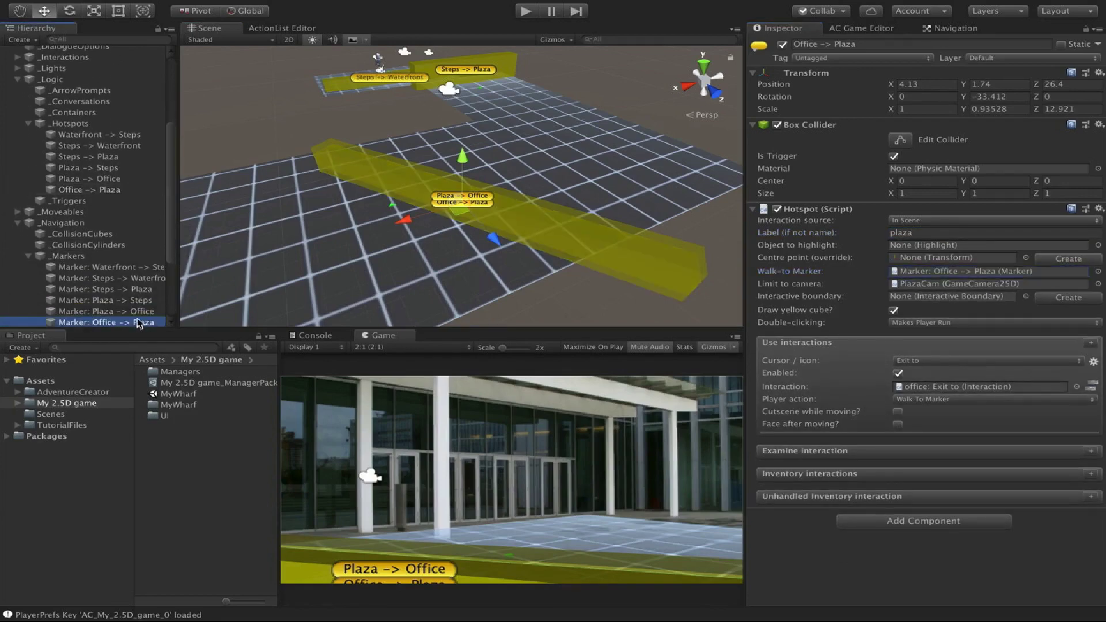
drag(479, 185, 800, 199)
scroll(515, 179, up, 5)
scroll(510, 176, up, 3)
key(e)
Replace the Office -> Plaza hotspot's inherited office interaction with a newly created interaction.
click(96, 190)
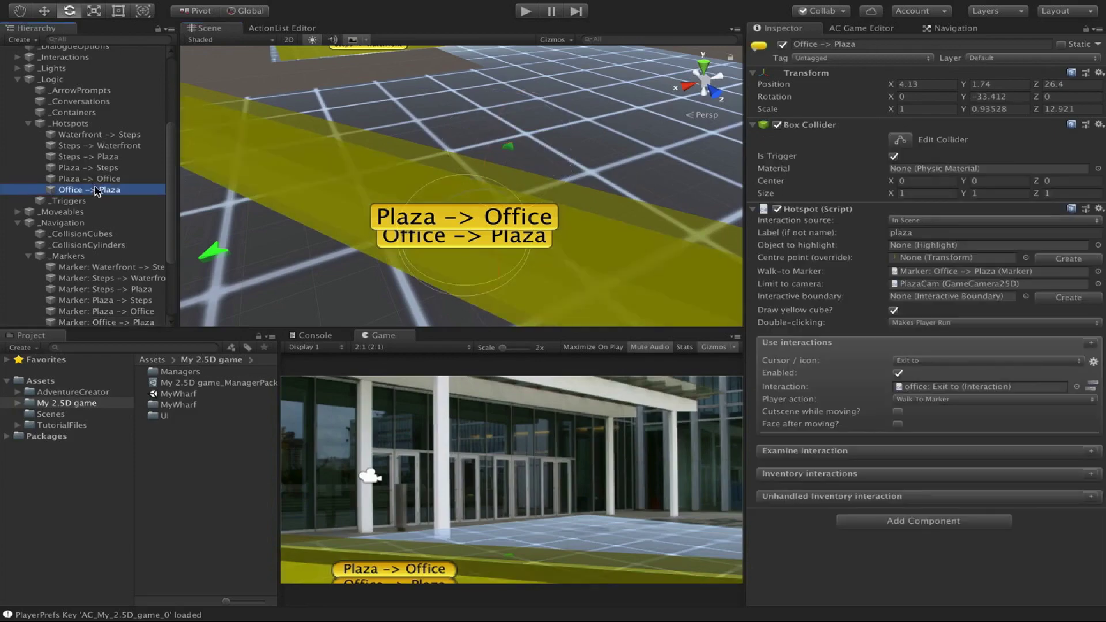
key(f)
click(956, 386)
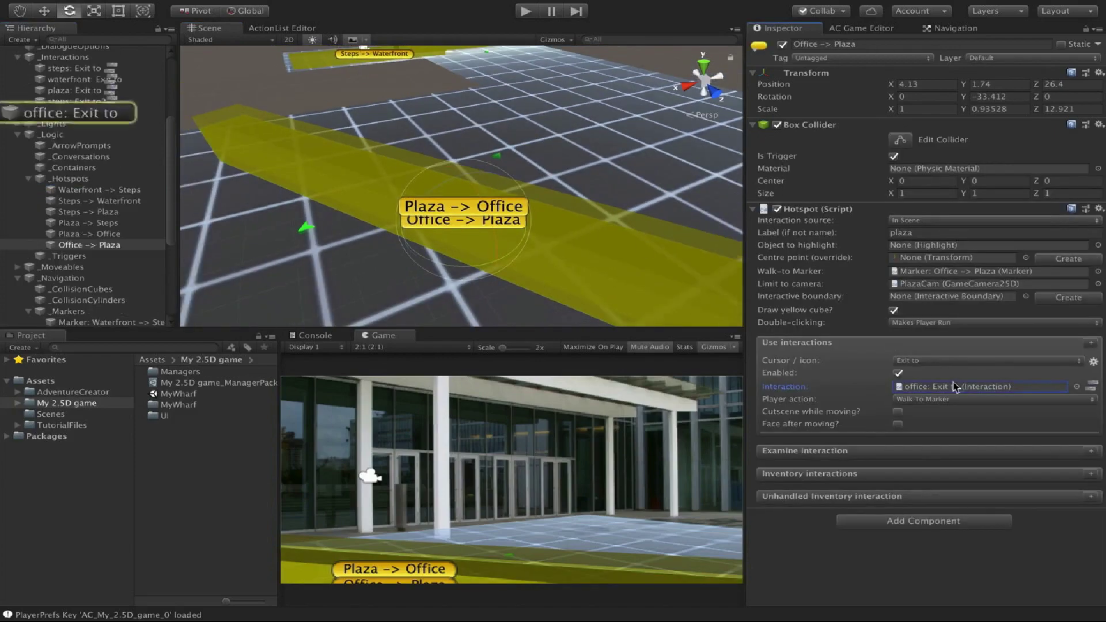
key(Delete)
click(1060, 386)
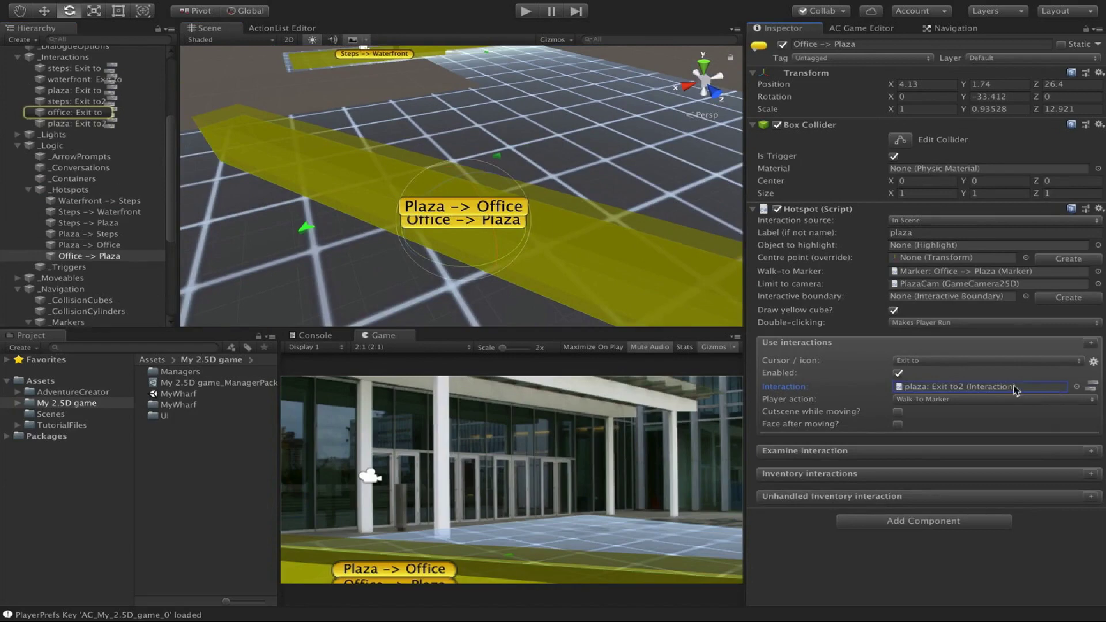
Make the first action of the "plaza: Exit to2" interaction a Camera: Switch to PlazaCam.
click(1092, 389)
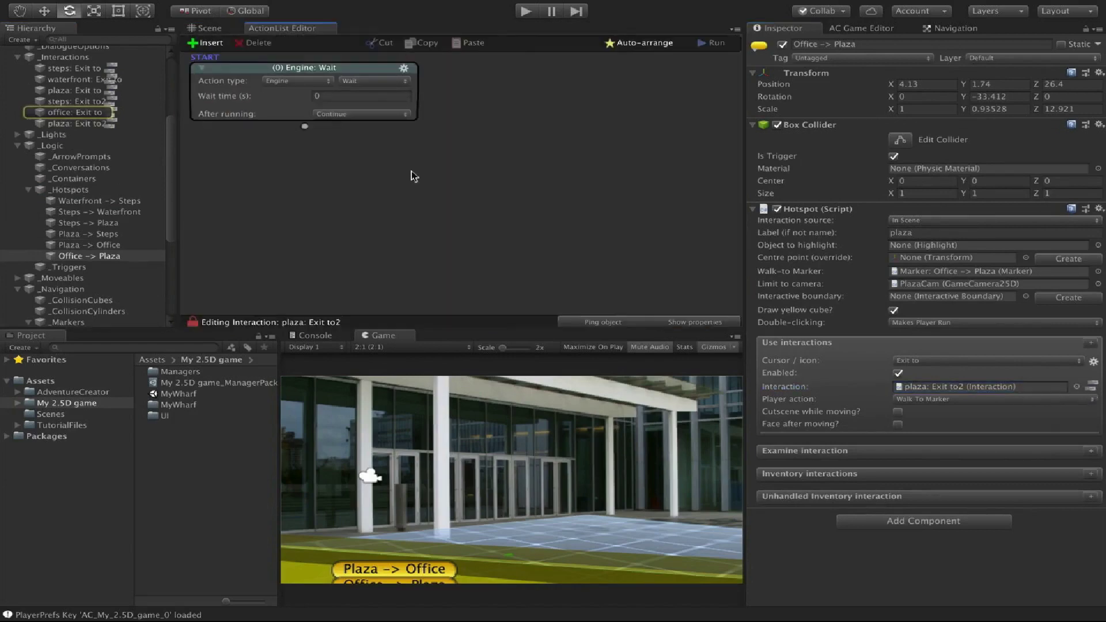
click(309, 81)
click(309, 28)
click(369, 81)
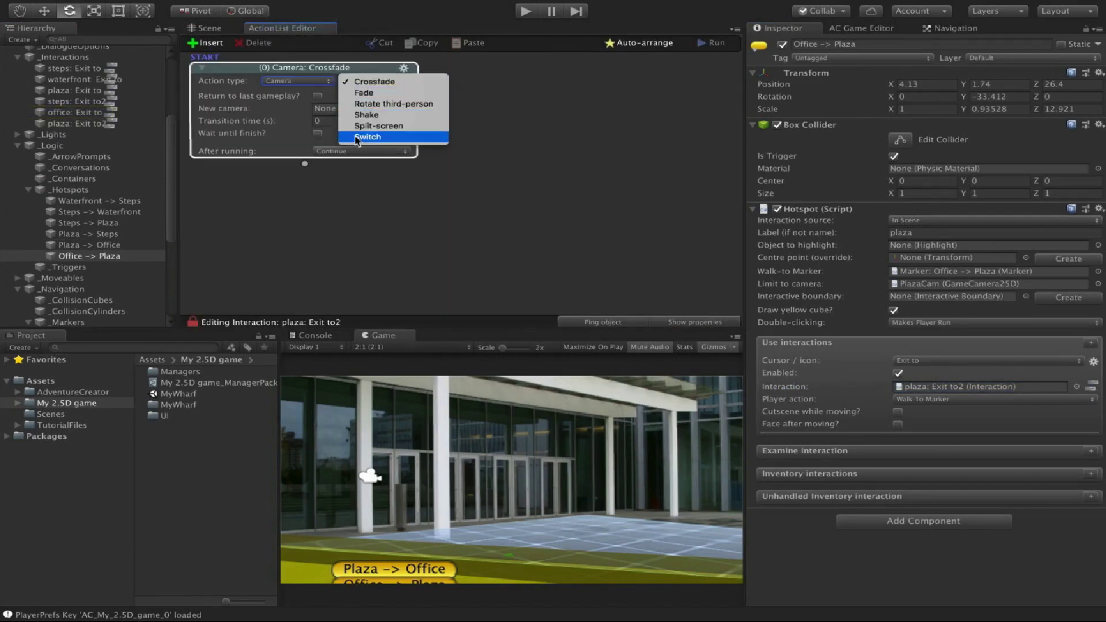
click(366, 137)
click(407, 109)
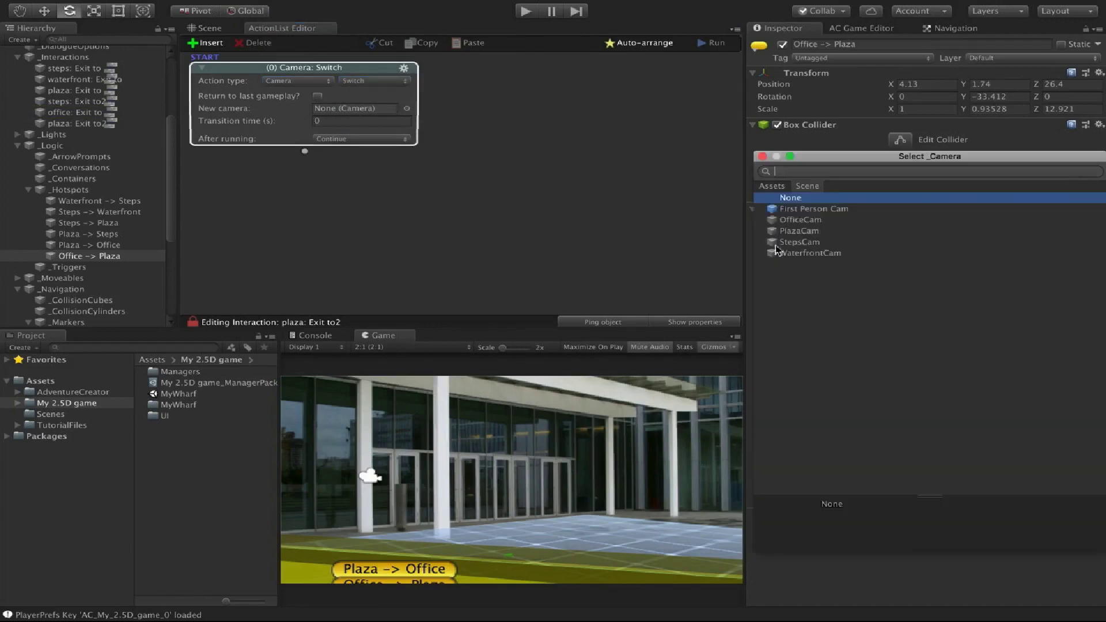
double_click(800, 232)
Set the "plaza: Exit to2" interaction to Run In Background and return to its actions.
click(718, 320)
click(368, 84)
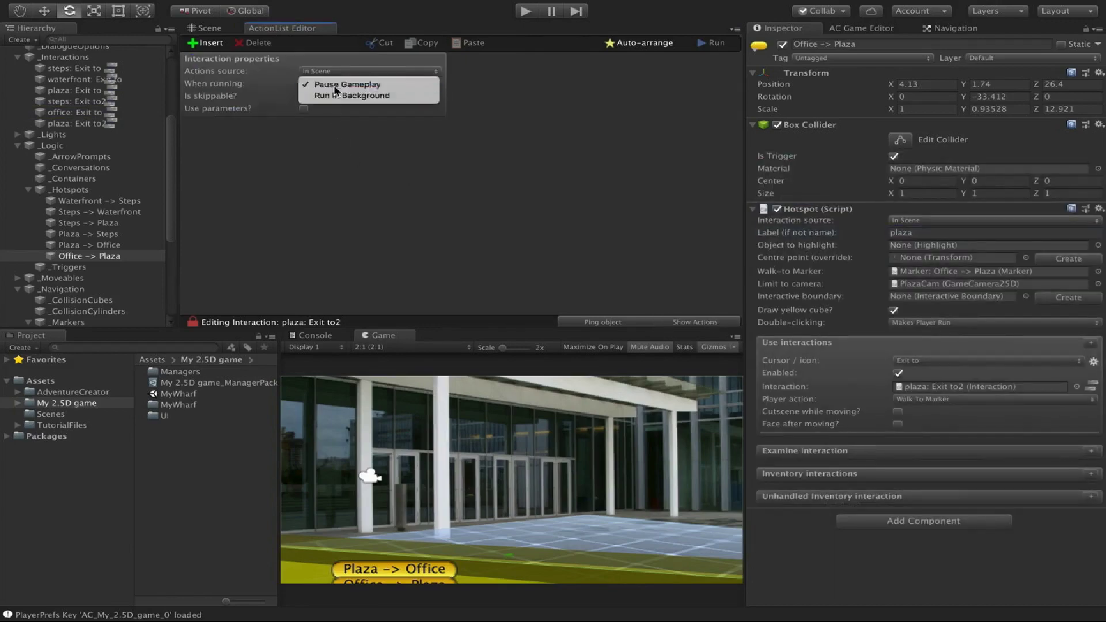
click(368, 93)
click(714, 321)
Limit the Office -> Plaza hotspot to OfficeCam.
click(962, 271)
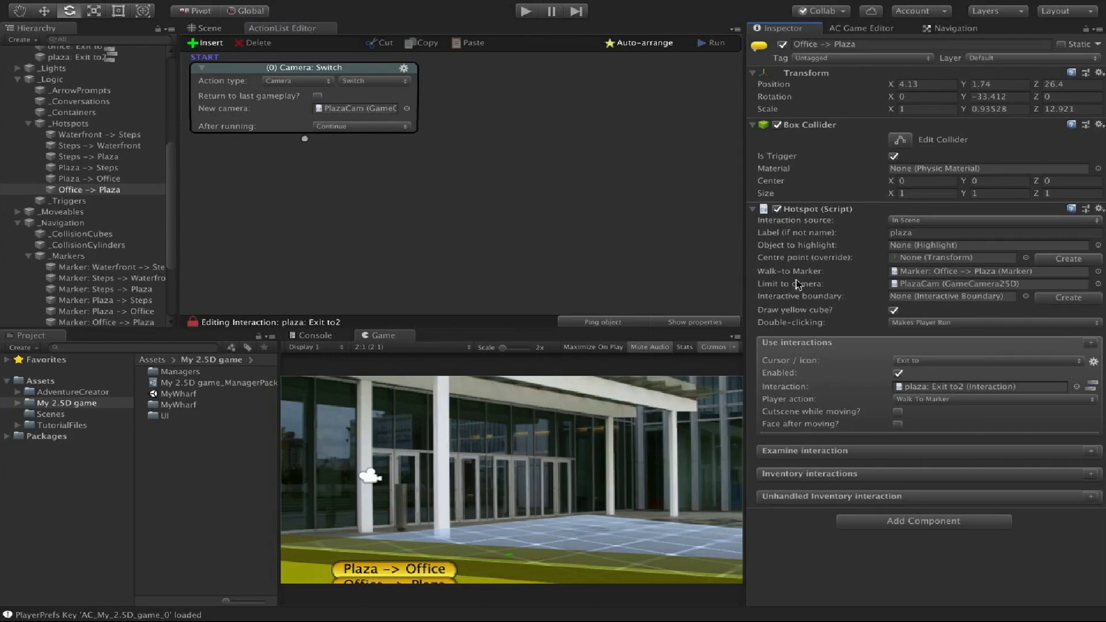
click(1096, 284)
click(785, 222)
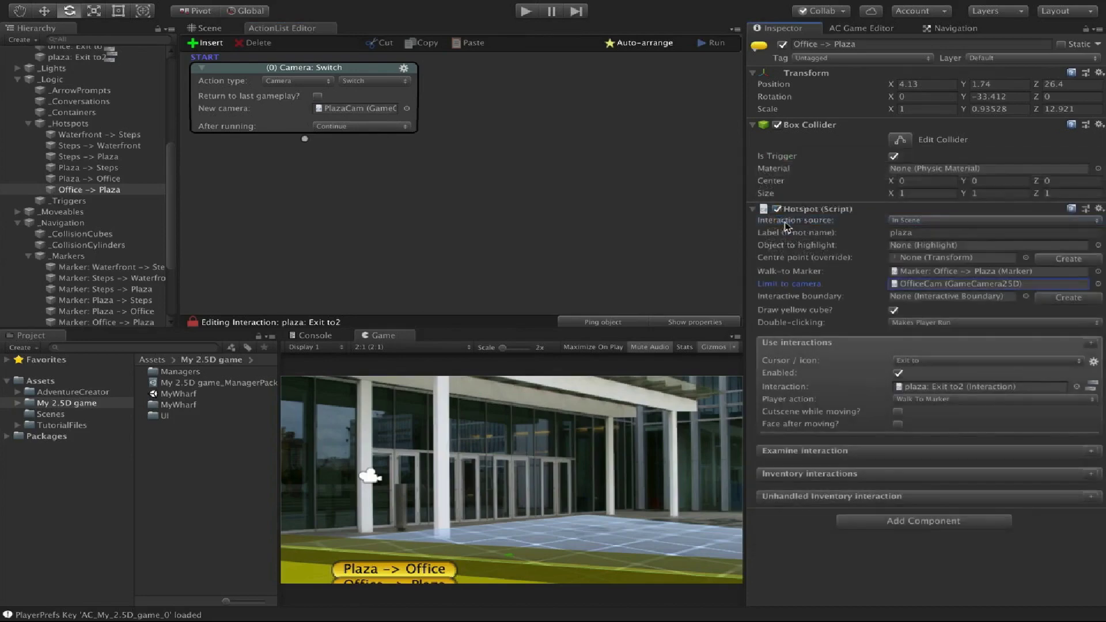
Turn off the Game view gizmos and play-test the exits from waterfront via steps and plaza to office, and back to the steps.
click(713, 347)
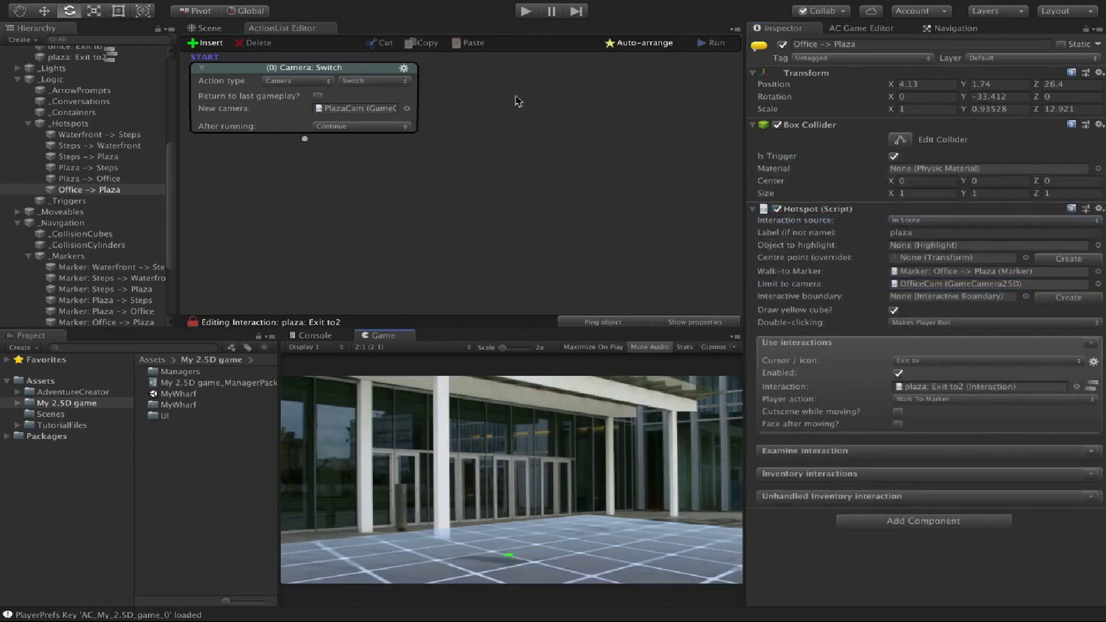
click(525, 12)
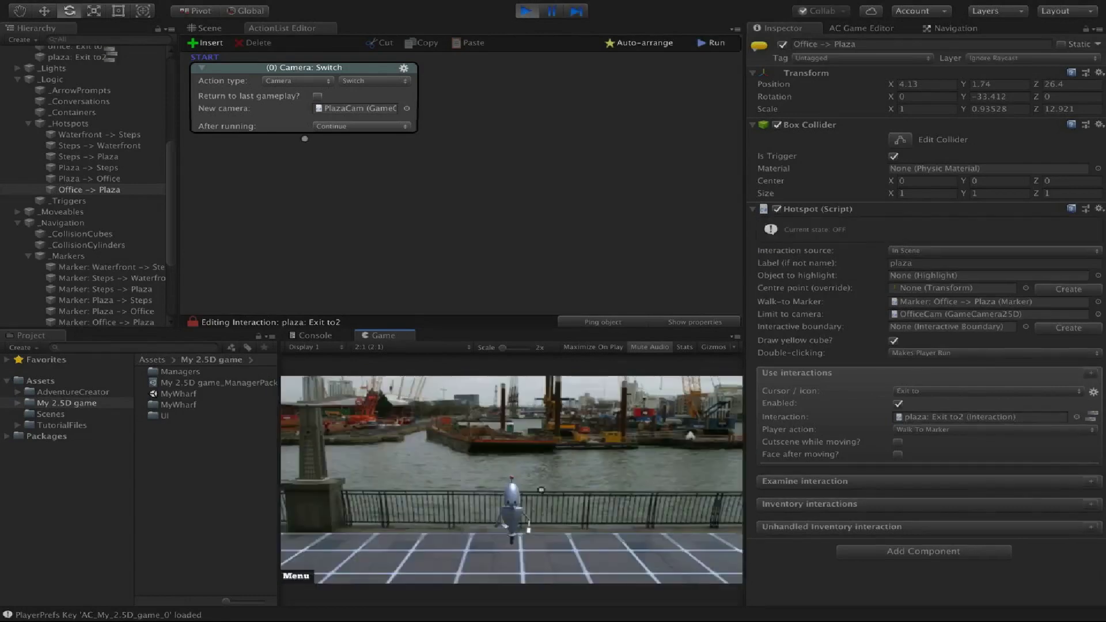
click(519, 578)
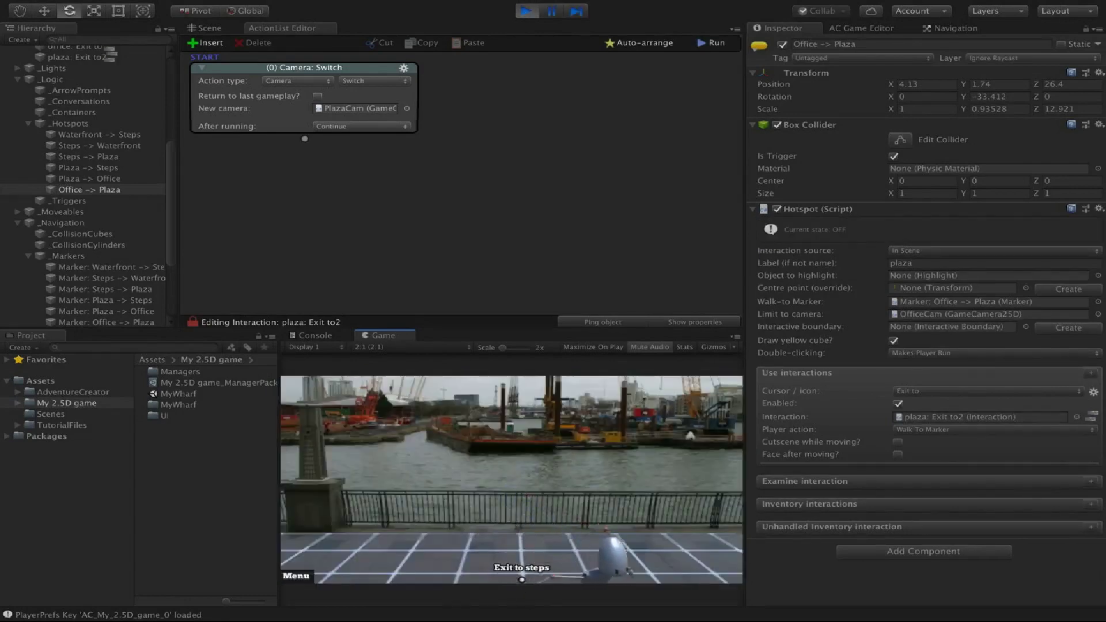
click(504, 444)
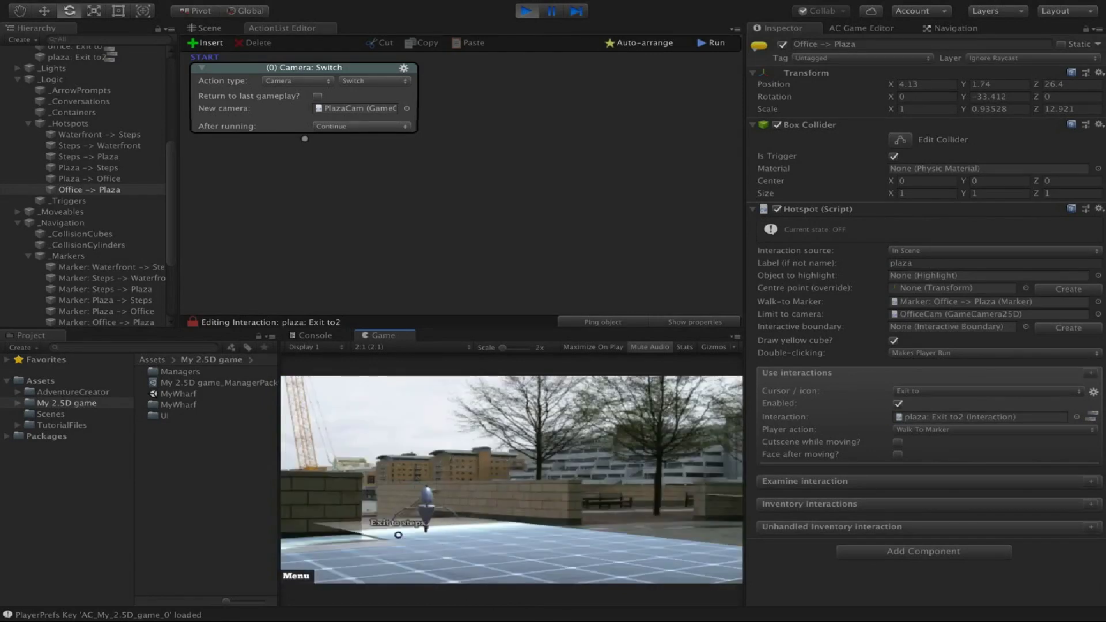
click(349, 560)
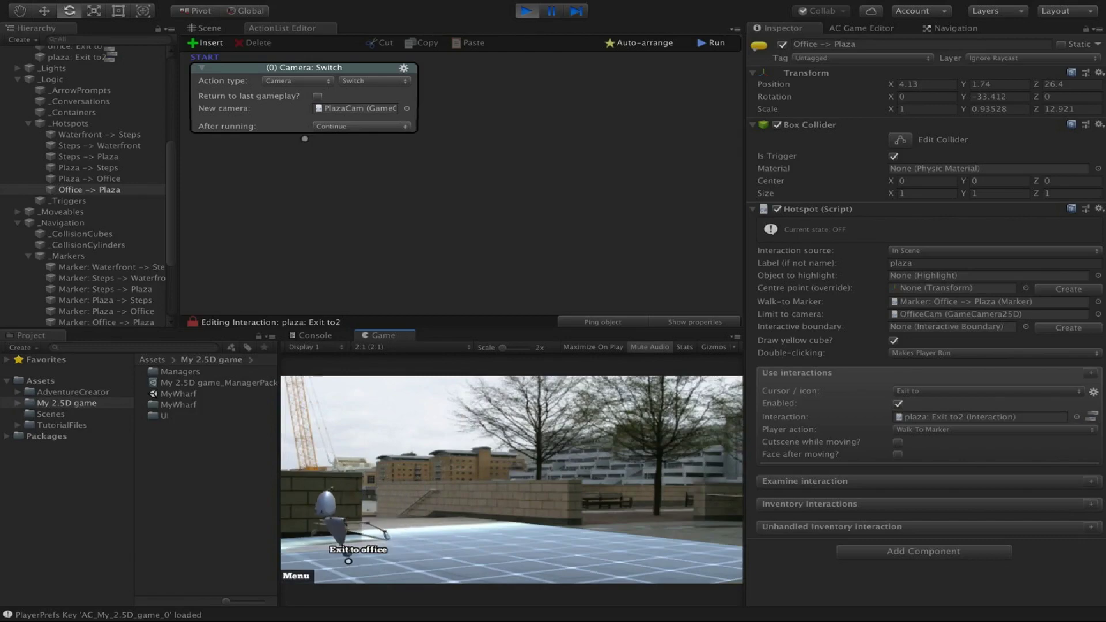
click(556, 521)
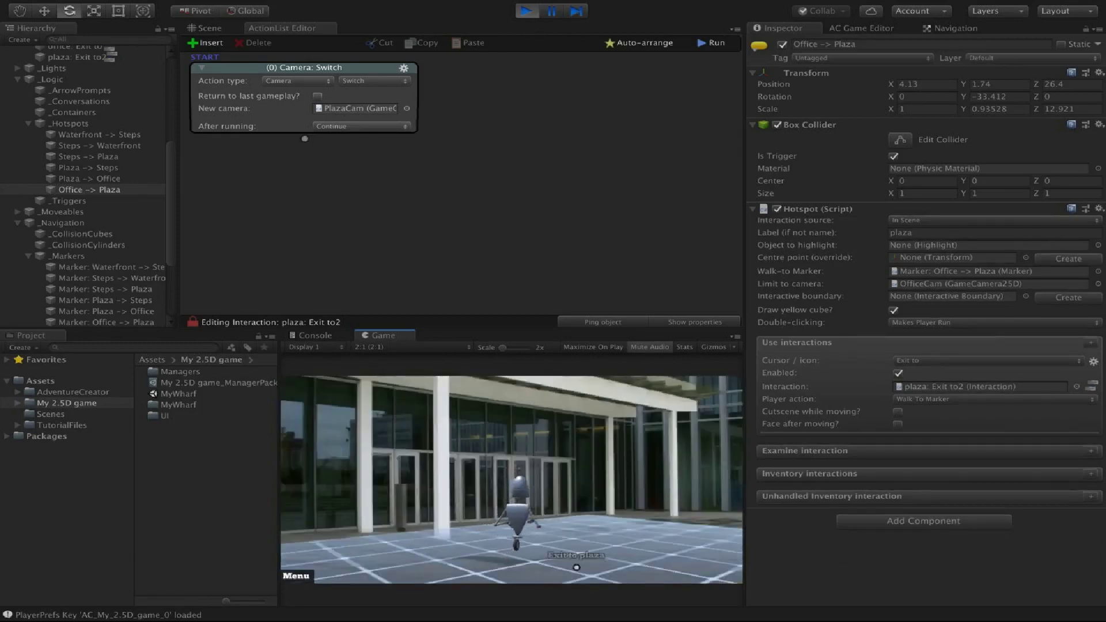
click(519, 577)
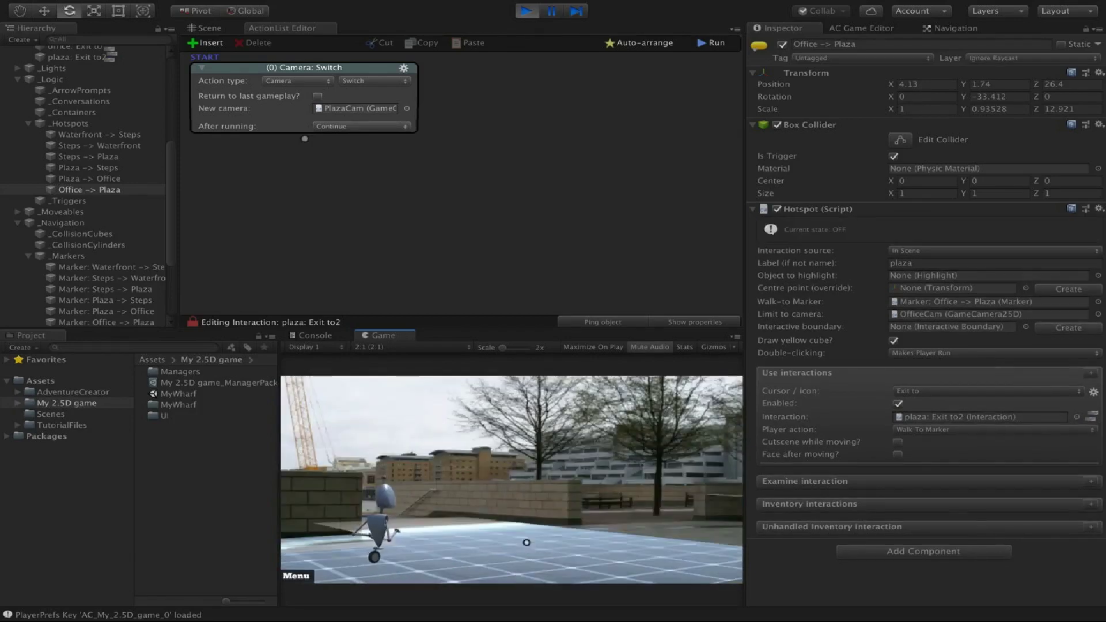
click(401, 505)
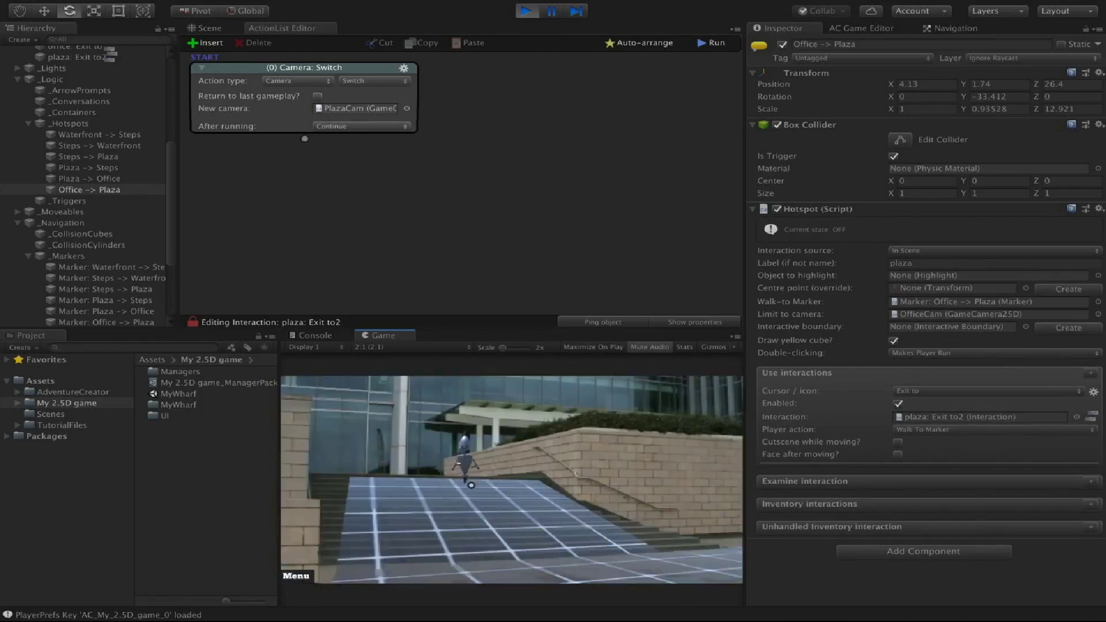
click(624, 554)
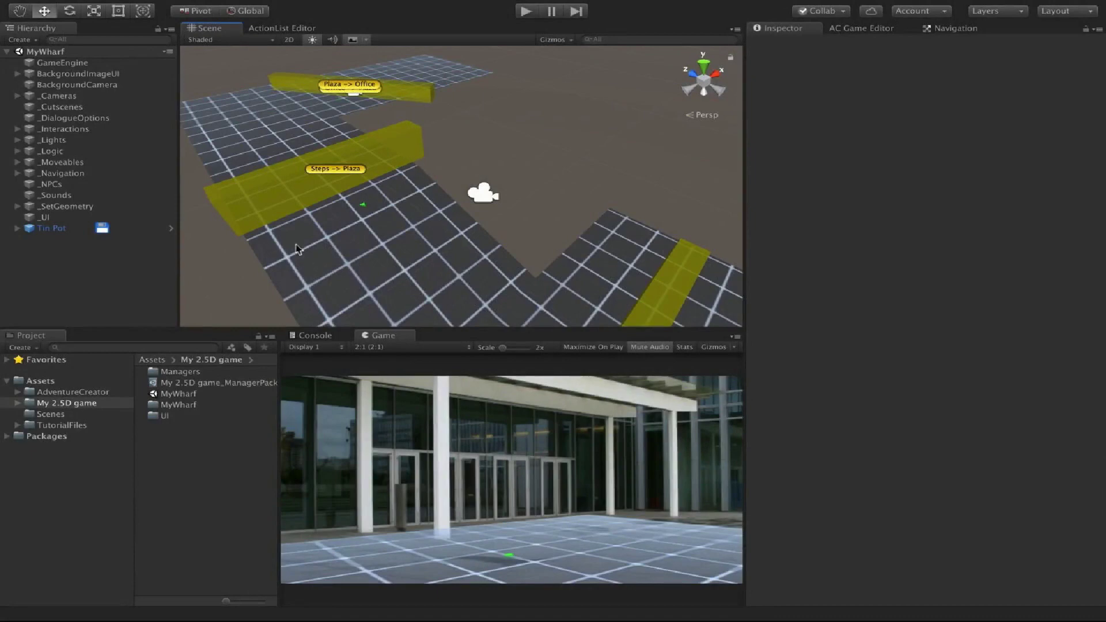
Run the game again and walk the player around the waterfront to check the visible grid floor.
middle_drag(441, 236, 424, 190)
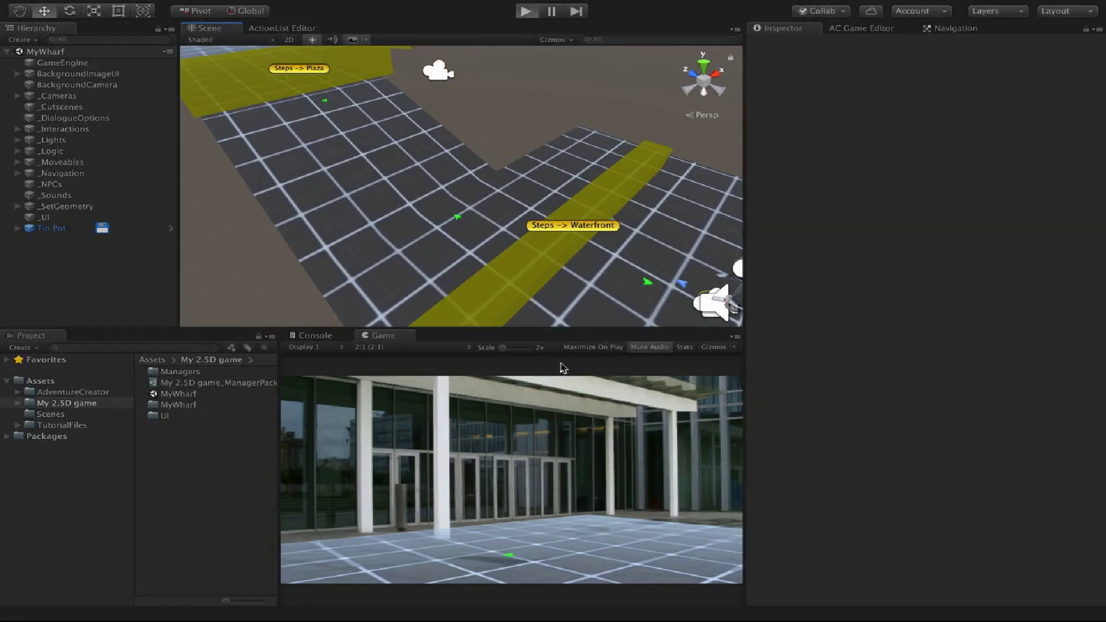
key(ctrl+p)
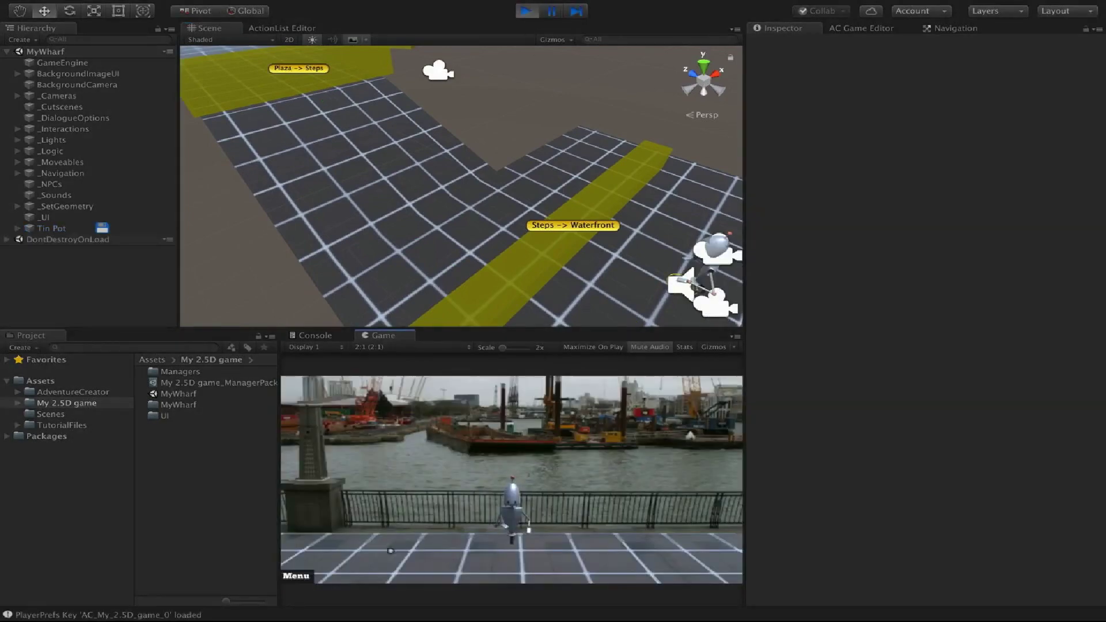
click(546, 565)
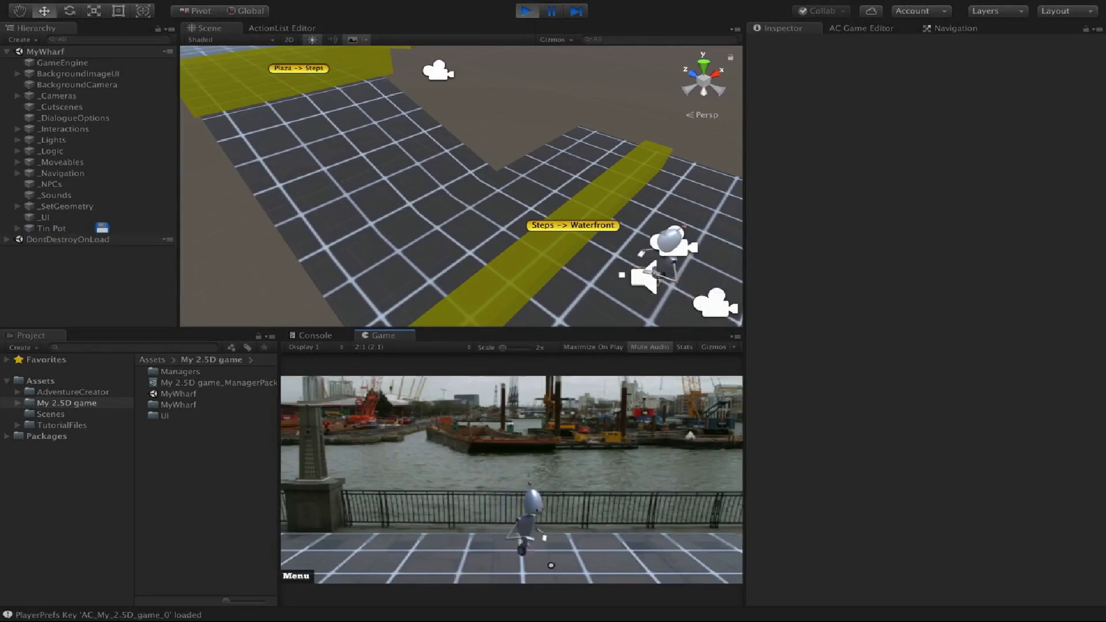
click(556, 543)
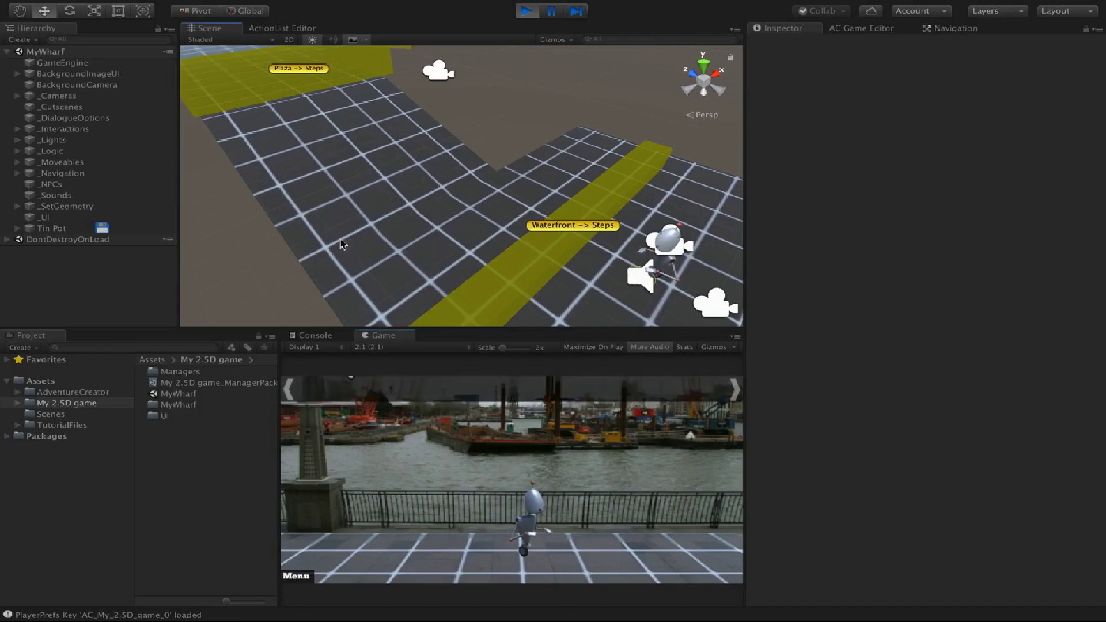
While the game is running, assign the MatteShadow material to the Wharf set geometry's mesh renderer.
click(18, 206)
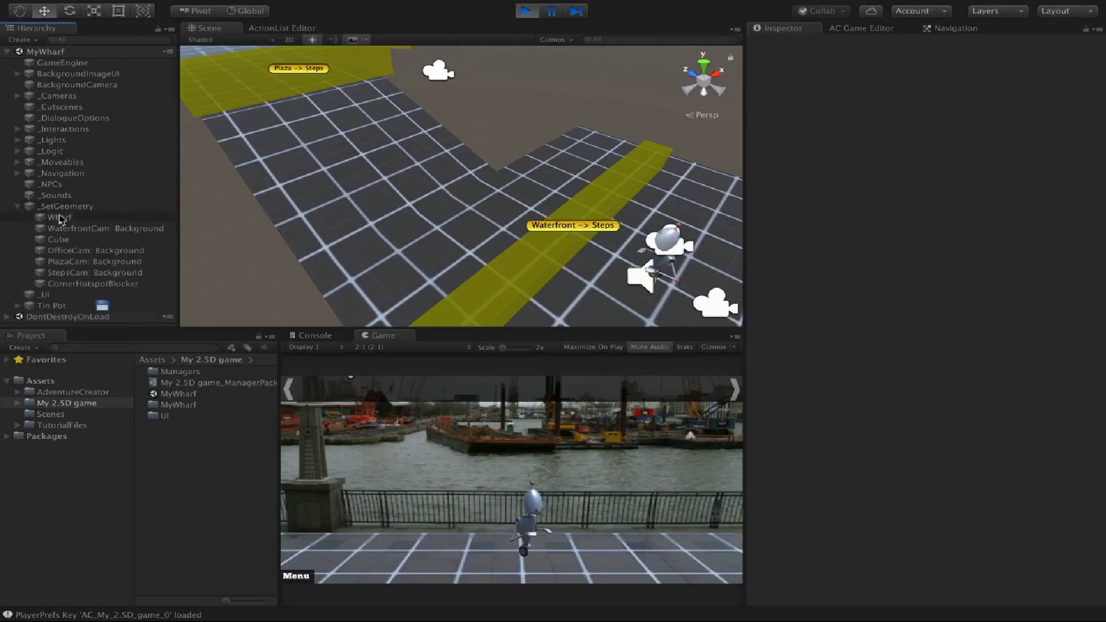
click(84, 218)
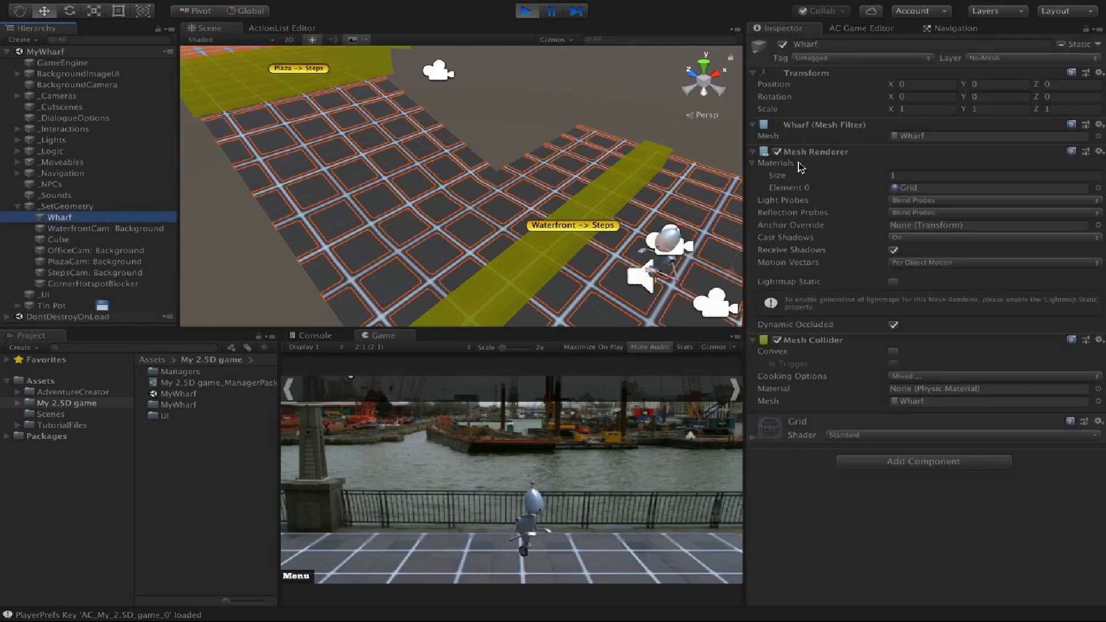
click(915, 189)
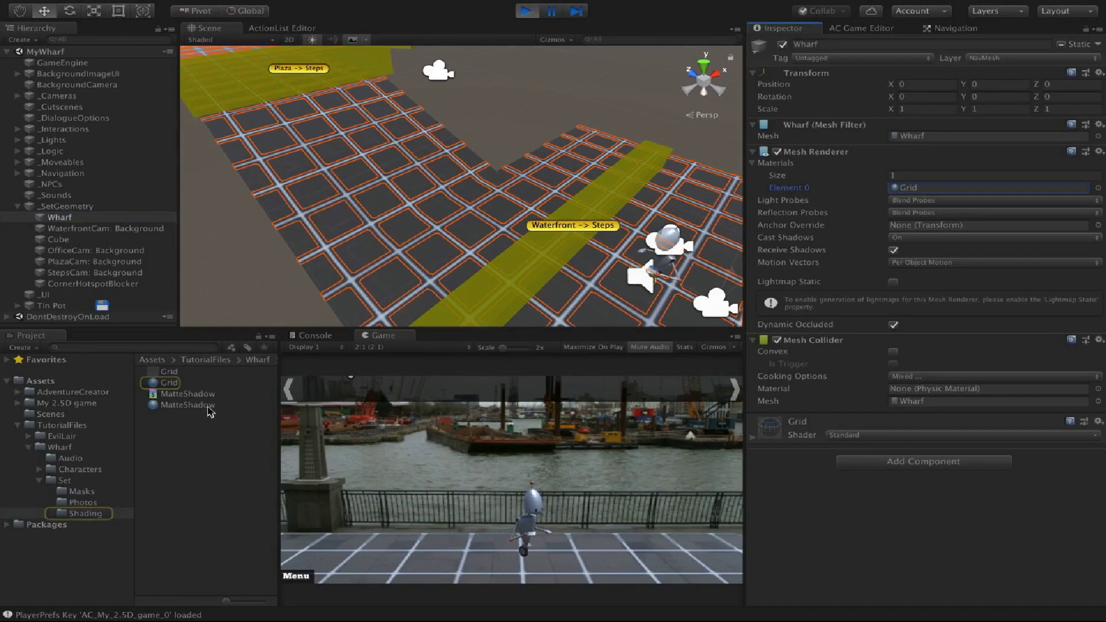
drag(209, 408, 933, 189)
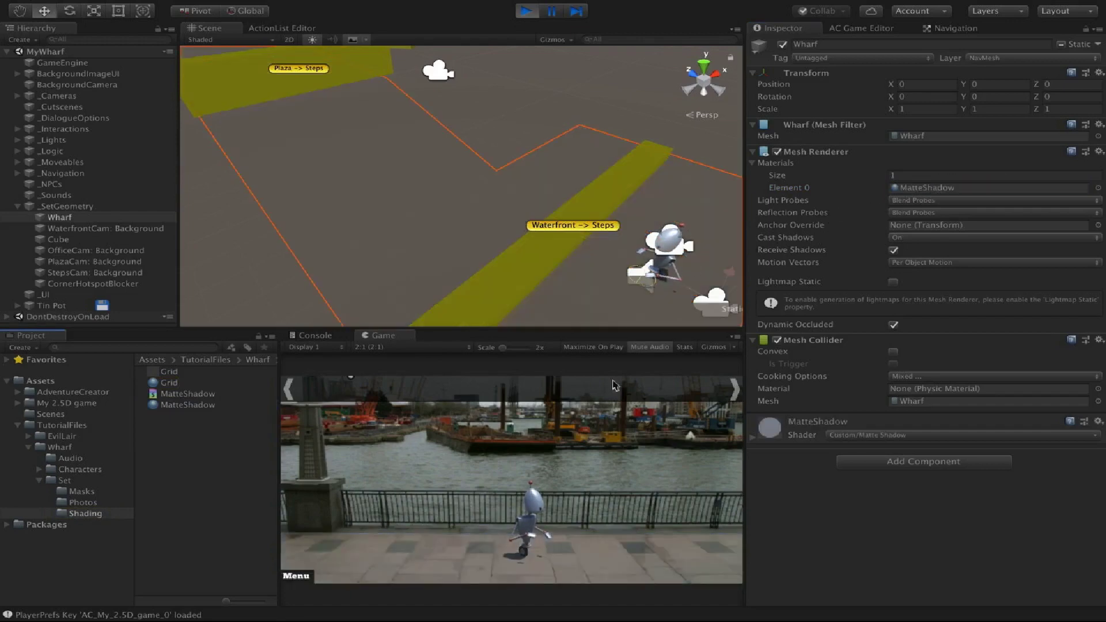
Walk the player along the waterfront and over to the steps to check the shadows, and stop the game.
click(587, 545)
click(544, 547)
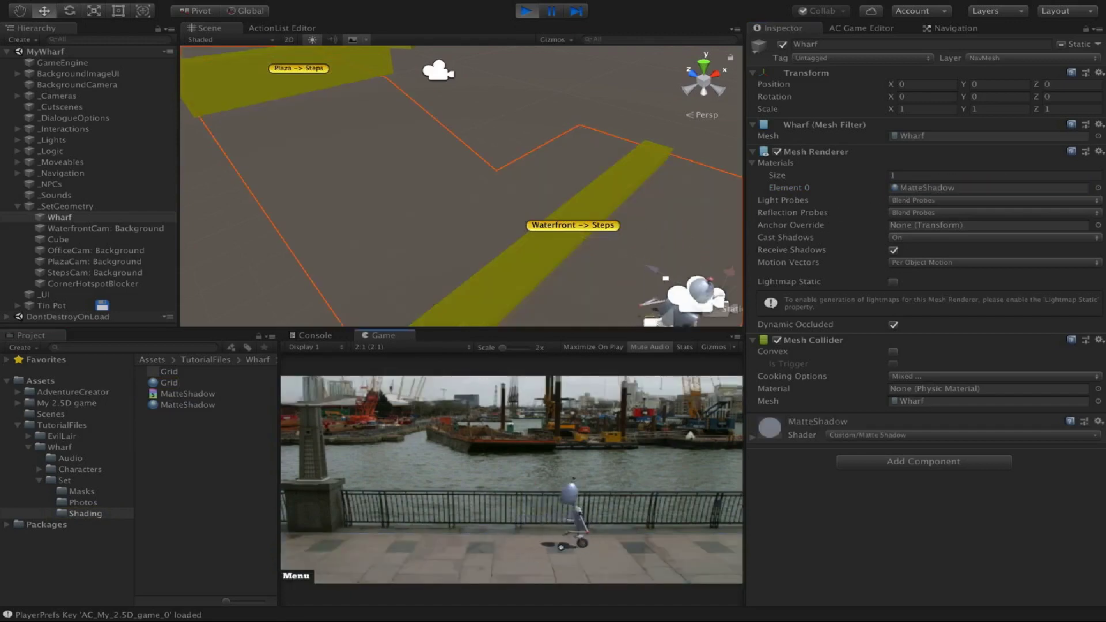
click(535, 559)
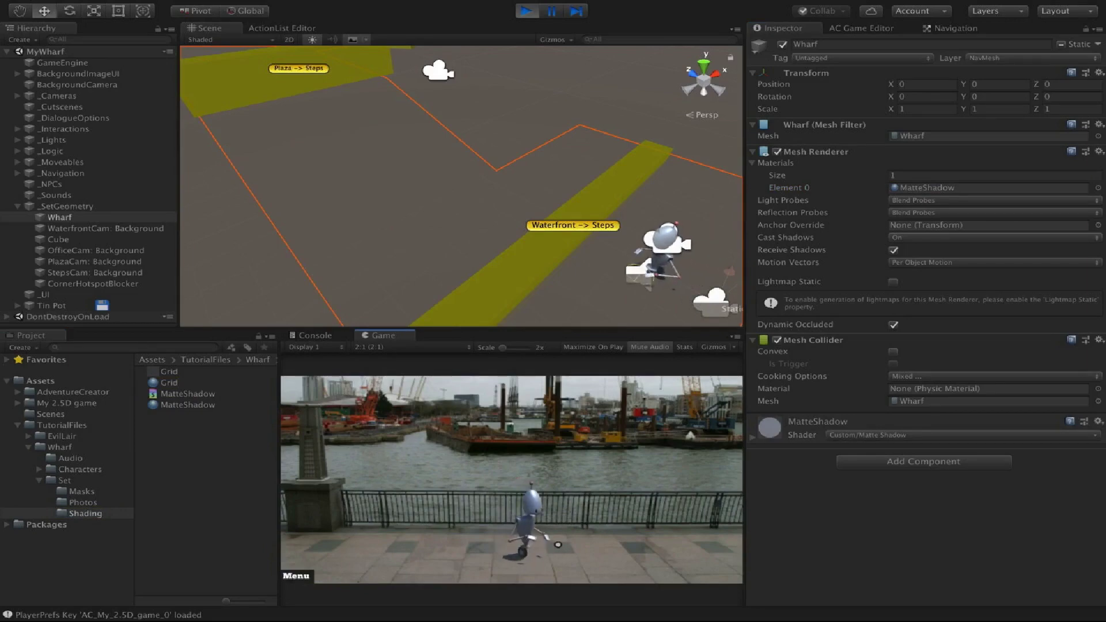
click(541, 561)
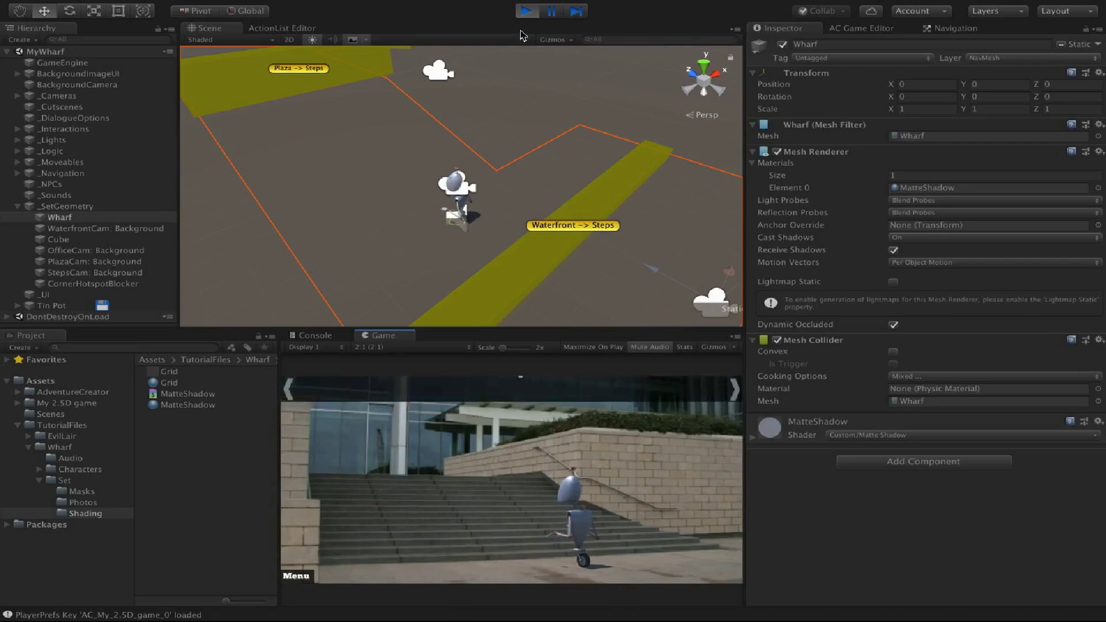
click(525, 12)
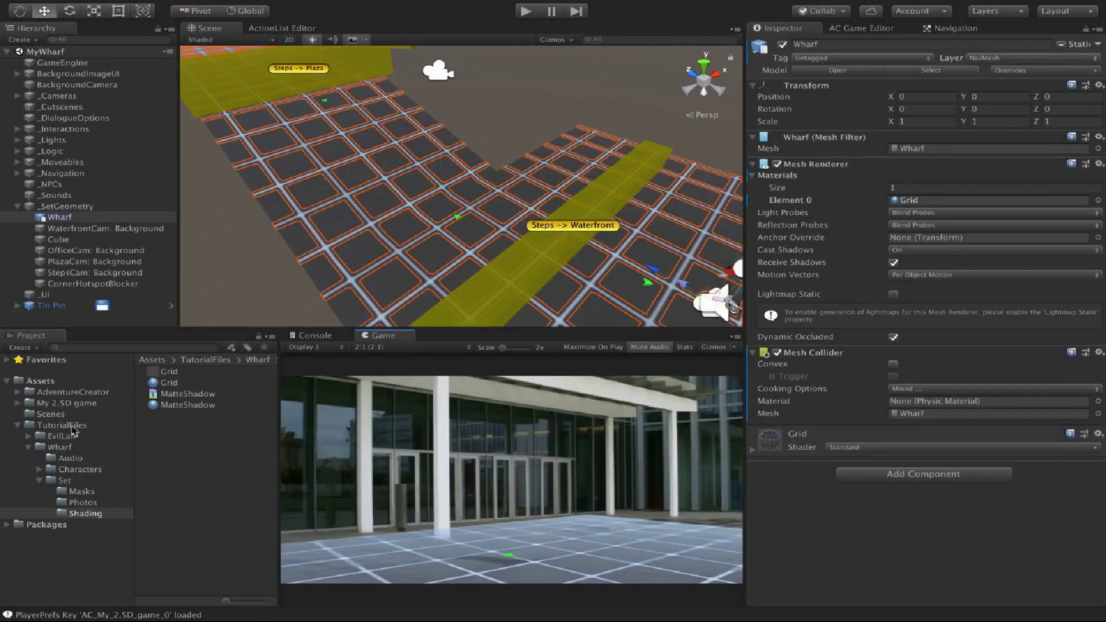
In edit mode, assign the MatteShadow material from the Wharf tutorial files' Shading folder to the Wharf mesh.
click(63, 425)
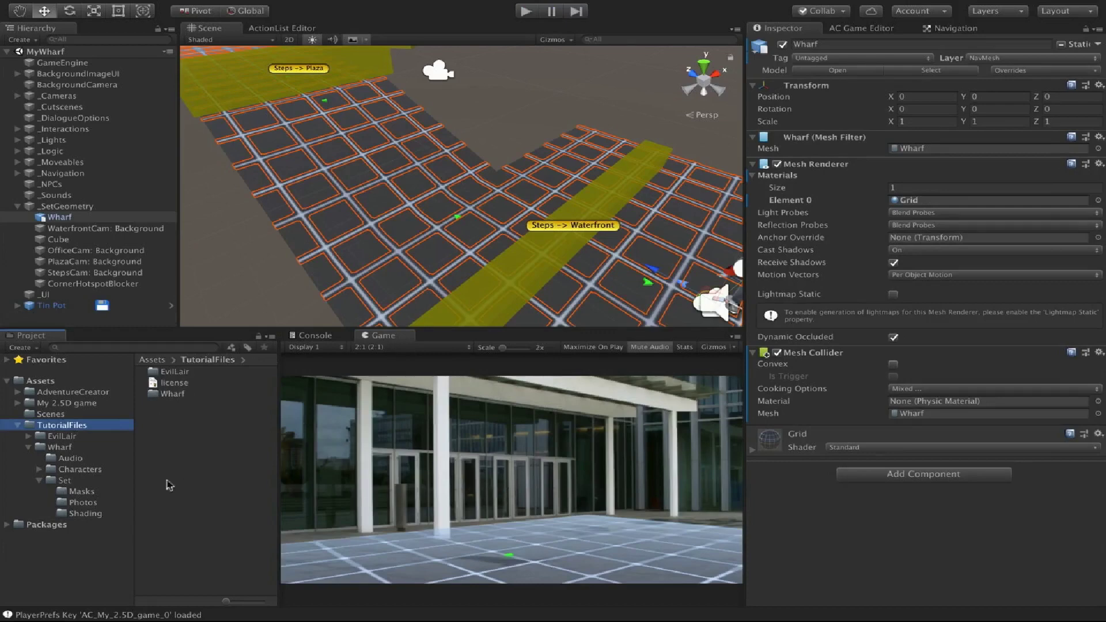
click(76, 492)
click(81, 503)
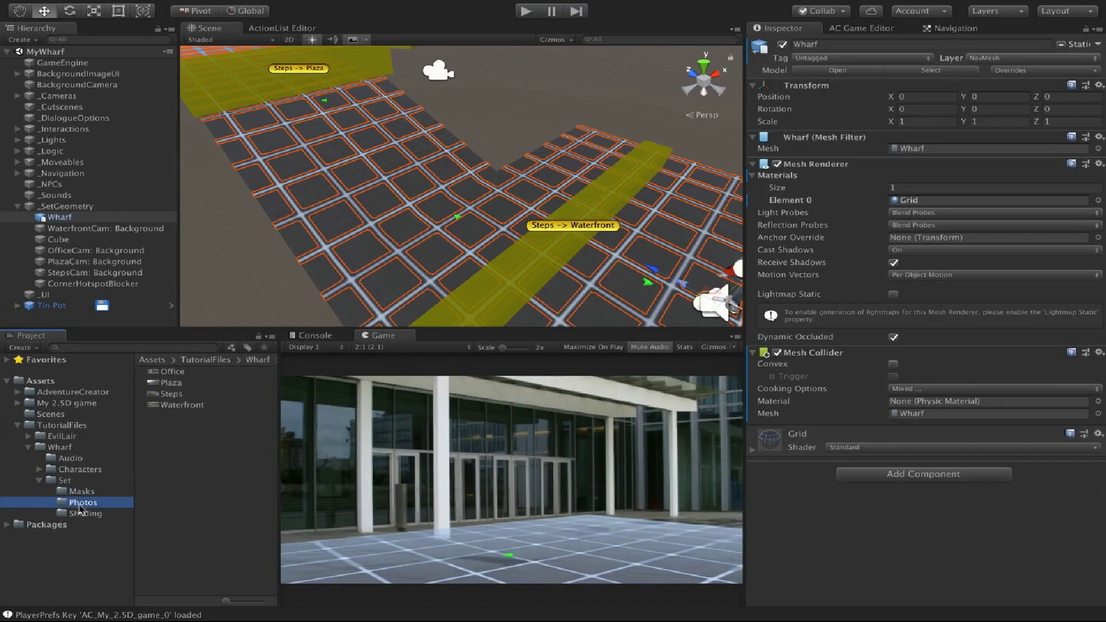
click(84, 513)
mouse_move(173, 404)
mouse_down()
mouse_move(948, 305)
mouse_move(953, 202)
mouse_up()
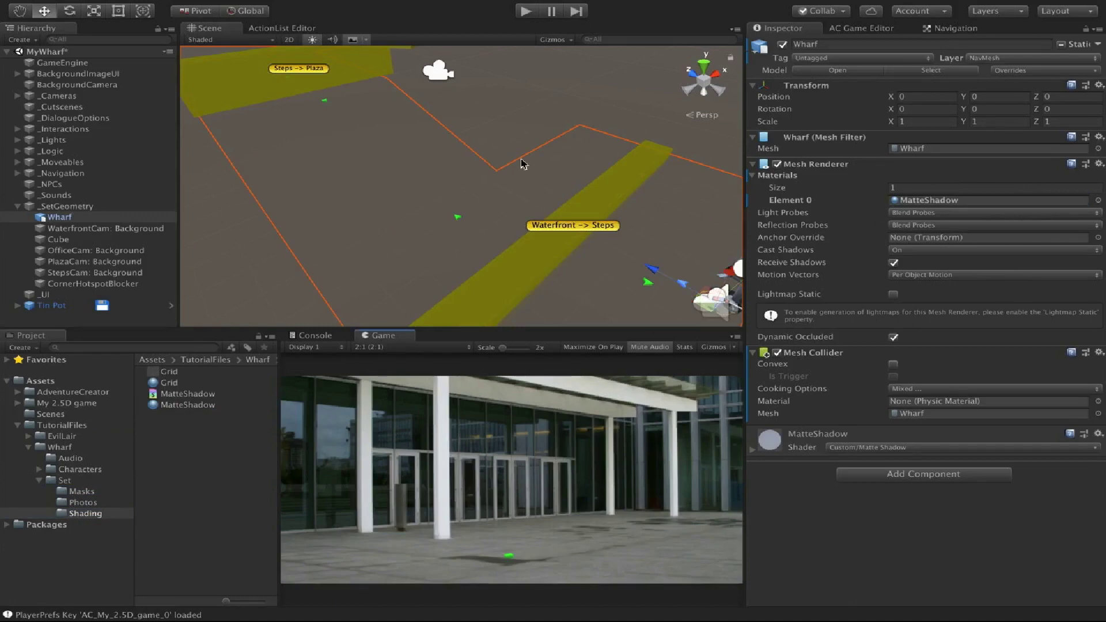
Put the Grid material back on the Wharf mesh and collapse the _SetGeometry group.
scroll(521, 164, down, 2)
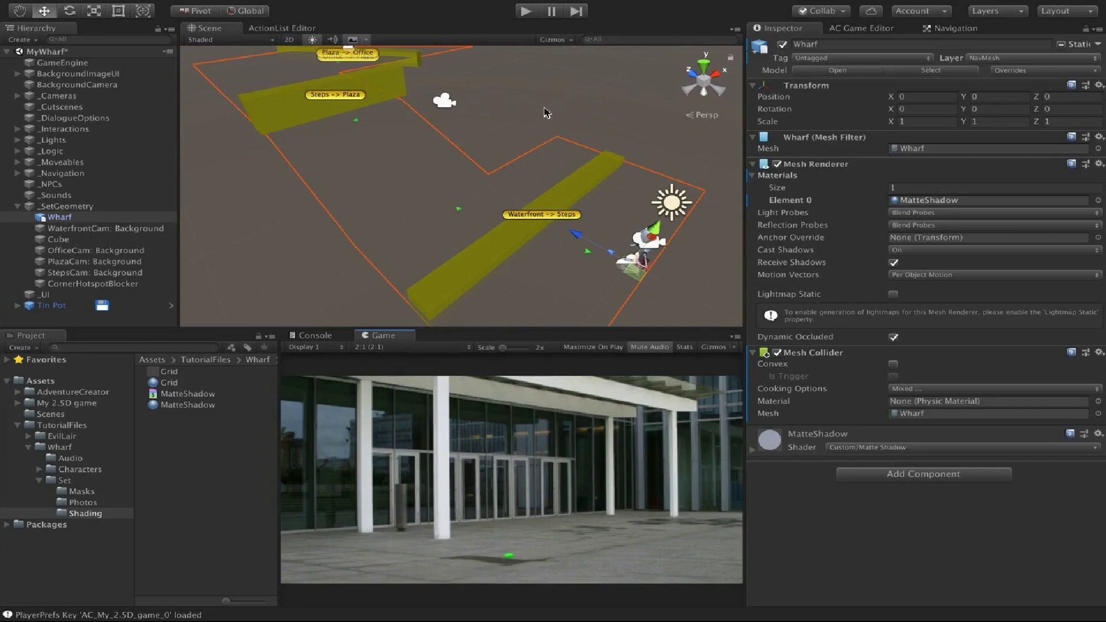
click(555, 115)
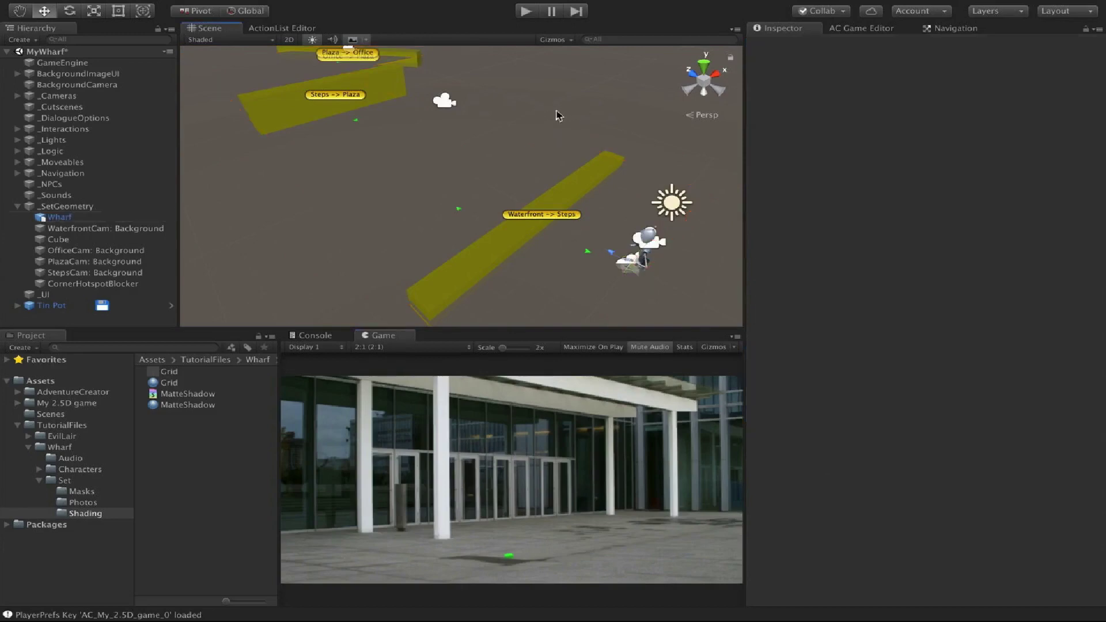
mouse_move(544, 122)
alt+mouse_down()
mouse_move(527, 163)
mouse_move(632, 125)
mouse_move(507, 123)
mouse_move(492, 138)
mouse_move(593, 111)
mouse_move(543, 143)
alt+mouse_up()
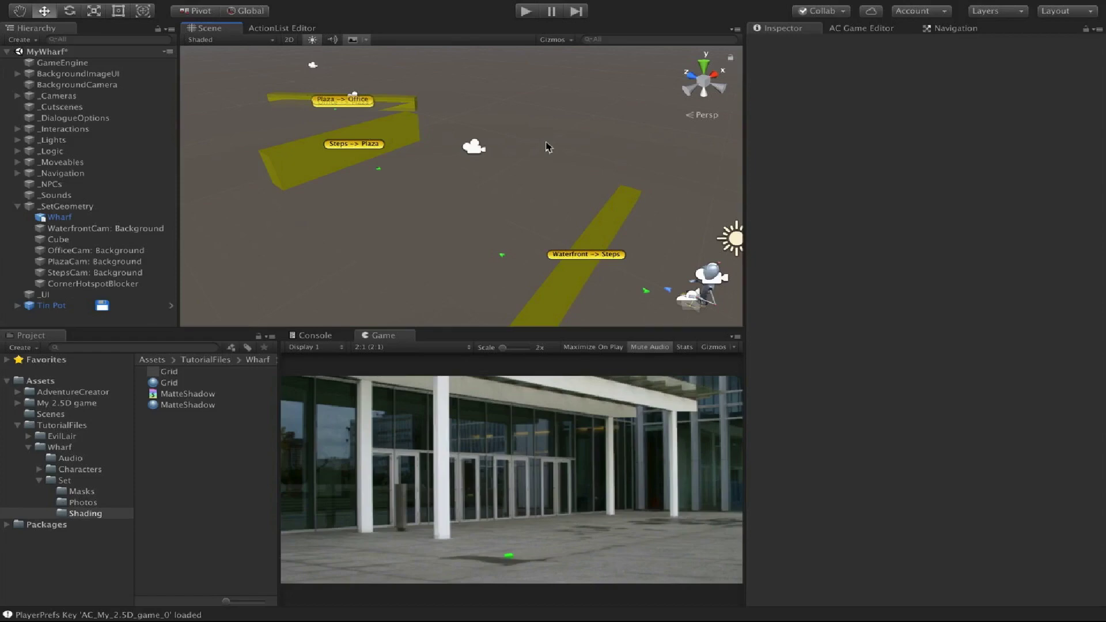
click(45, 216)
drag(172, 383, 904, 202)
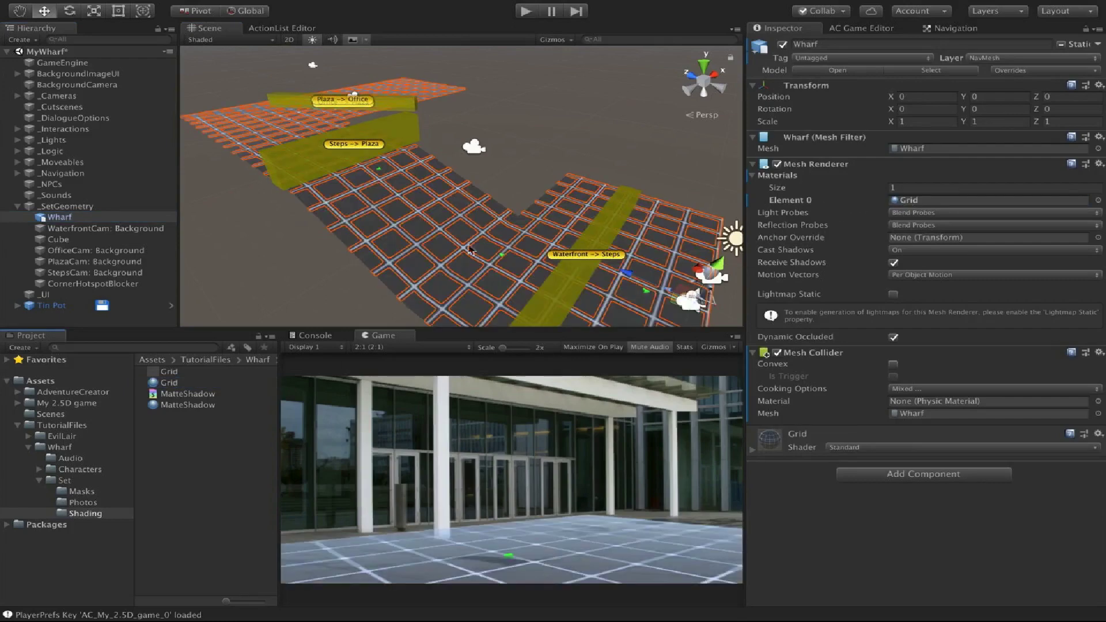
click(314, 277)
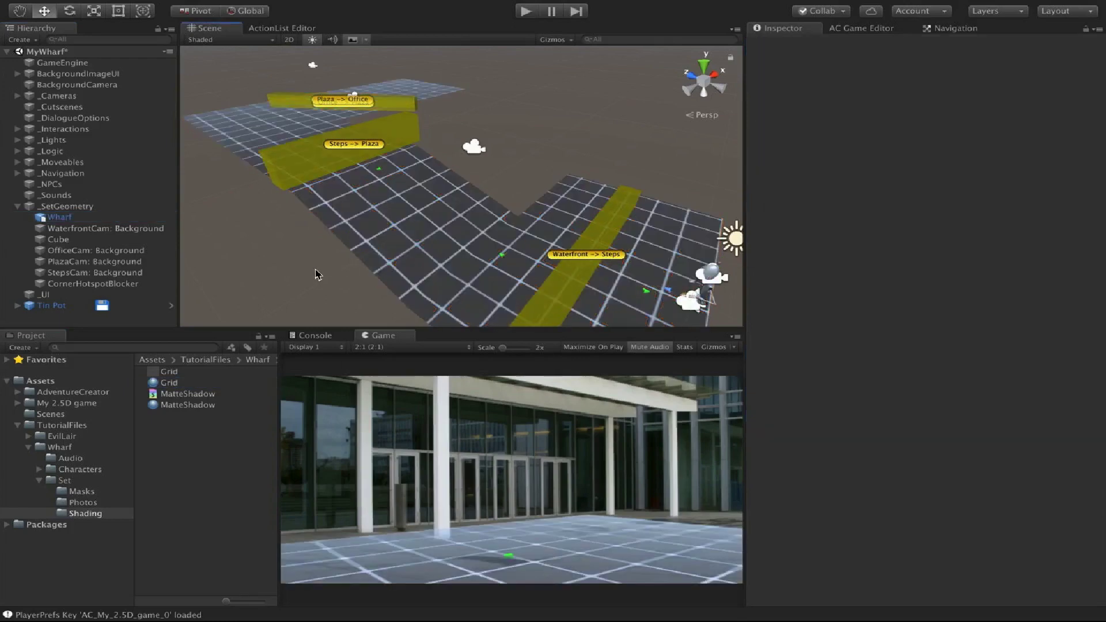
click(16, 207)
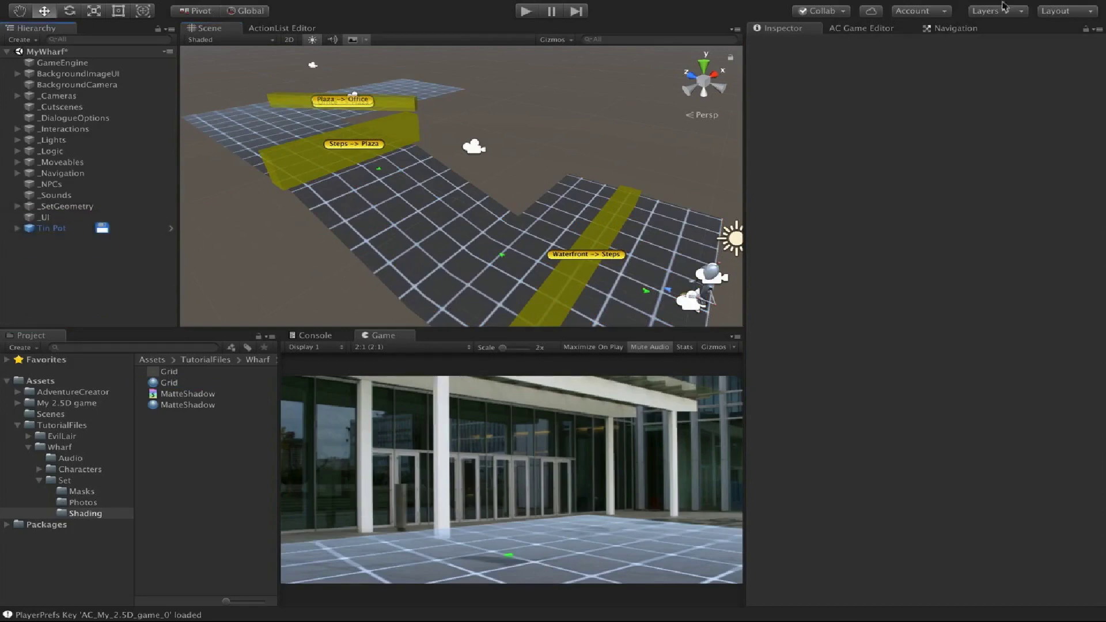
Create an On start cutscene for the scene and open its actions for editing.
click(878, 28)
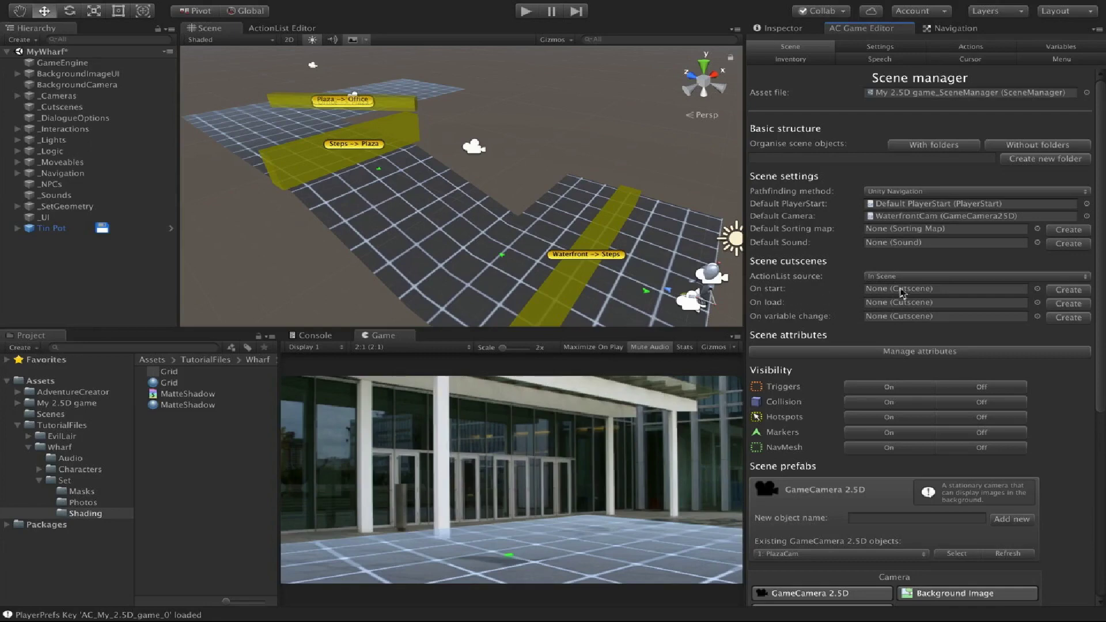
click(1069, 290)
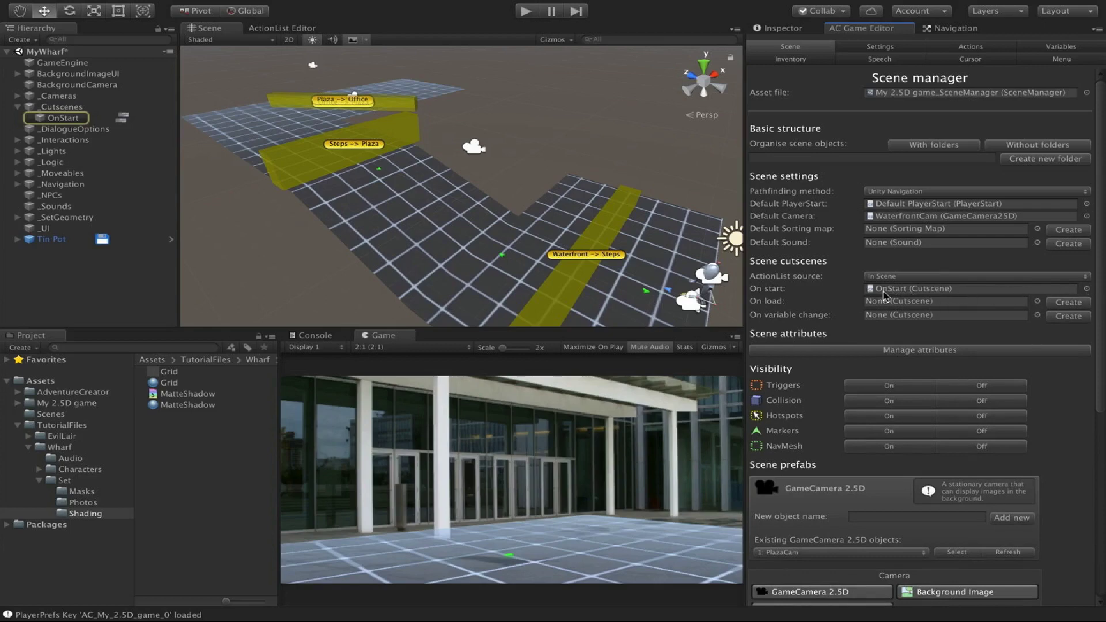
click(885, 294)
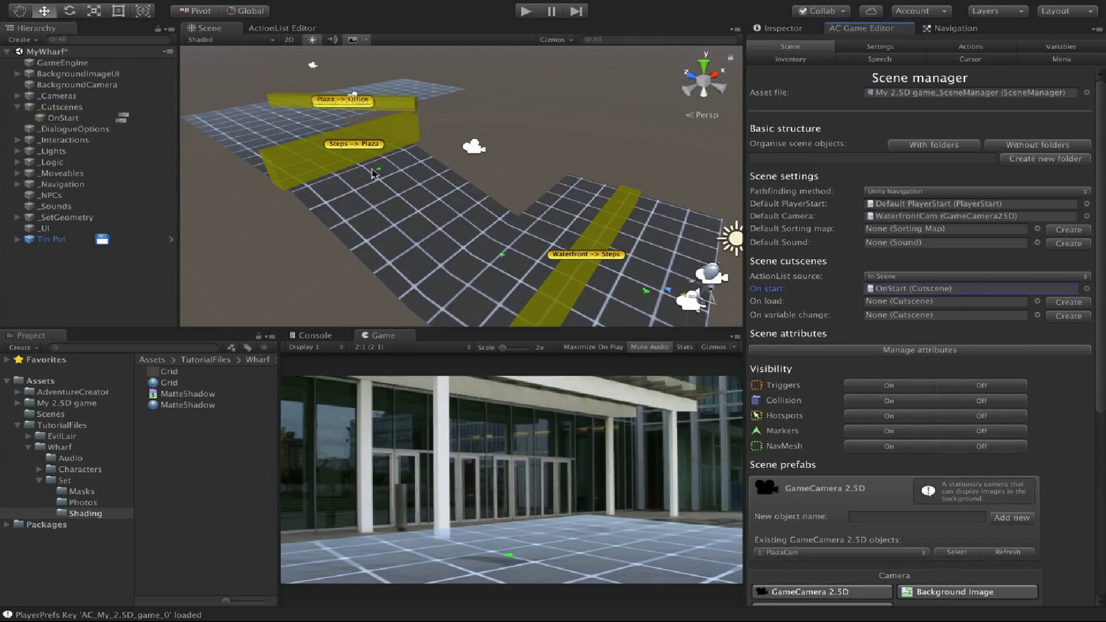
click(122, 118)
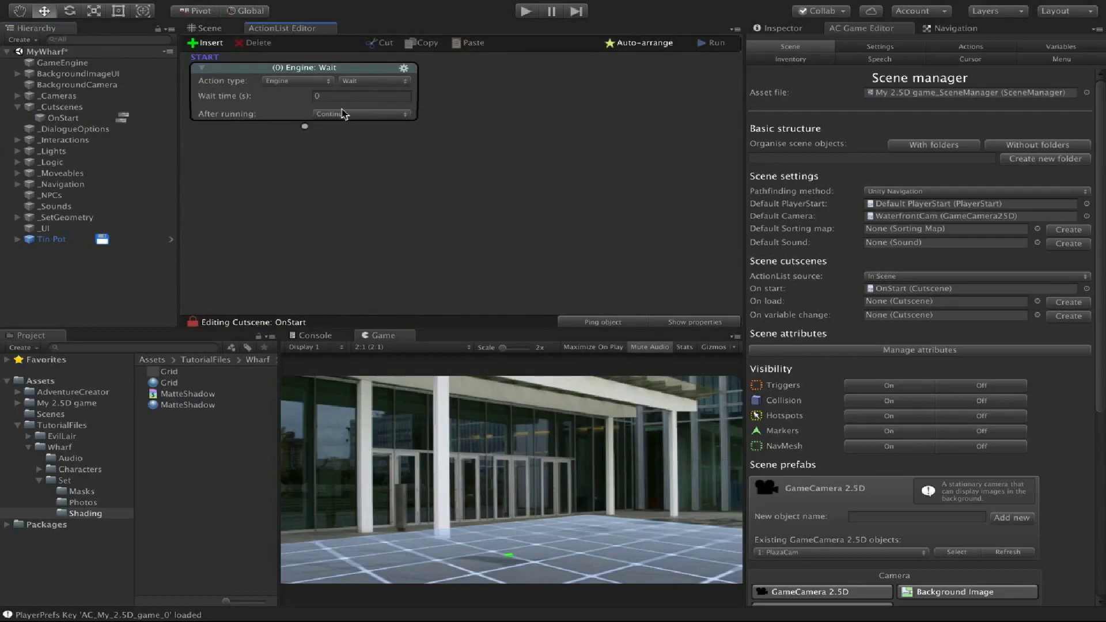
Change the OnStart cutscene's Engine: Wait action to the Object: Change material type.
click(316, 81)
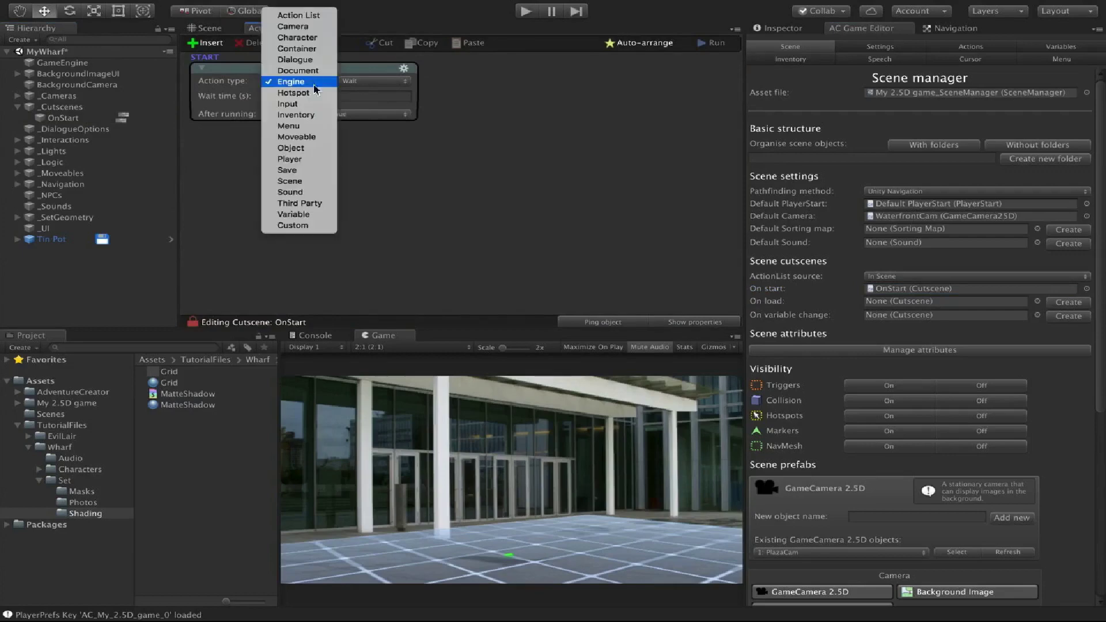
click(316, 149)
click(364, 81)
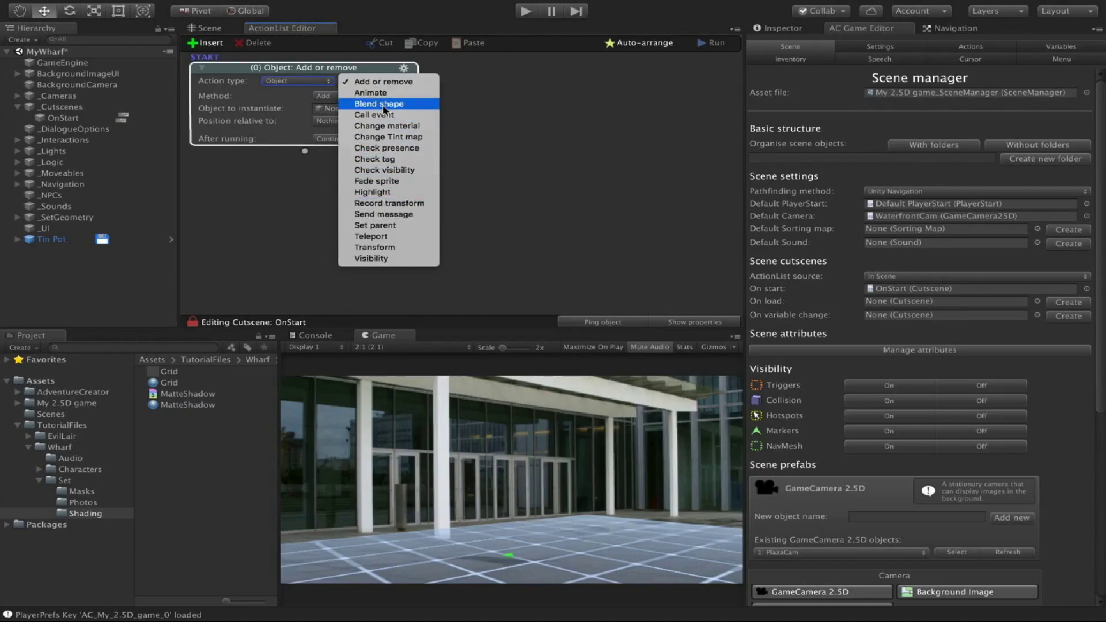
click(387, 125)
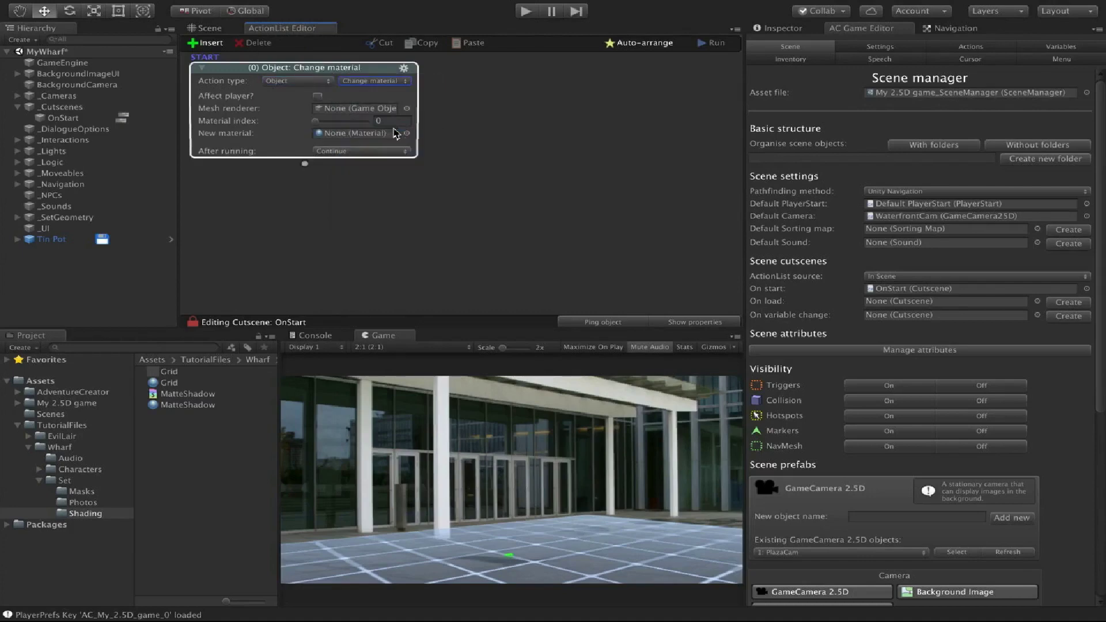
Set the action's mesh renderer to the Wharf mesh from _SetGeometry and its new material to MatteShadow.
click(339, 111)
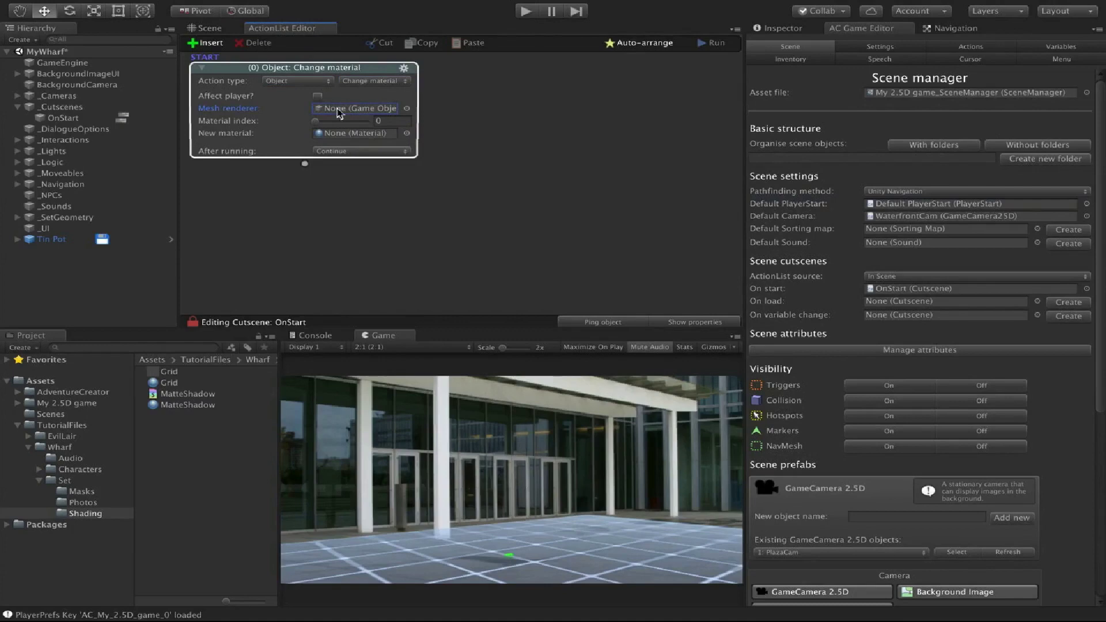
click(17, 217)
drag(58, 228, 350, 115)
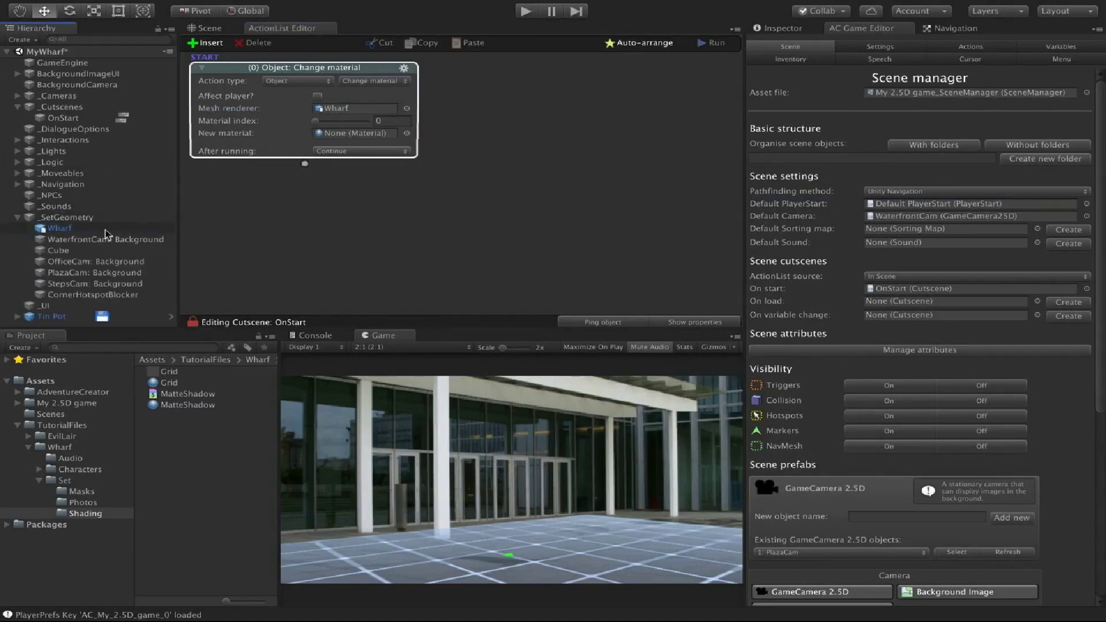
click(17, 217)
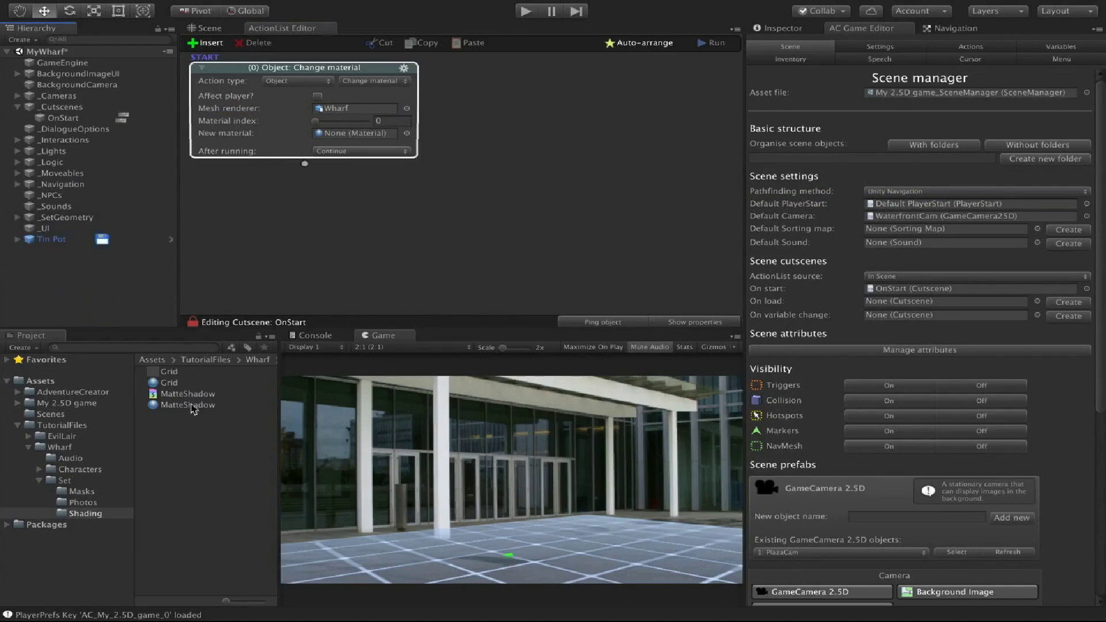
drag(193, 408, 354, 133)
Run the game to check the floor shadows, walk the player around the plaza's corner wall, and stop the game.
click(526, 10)
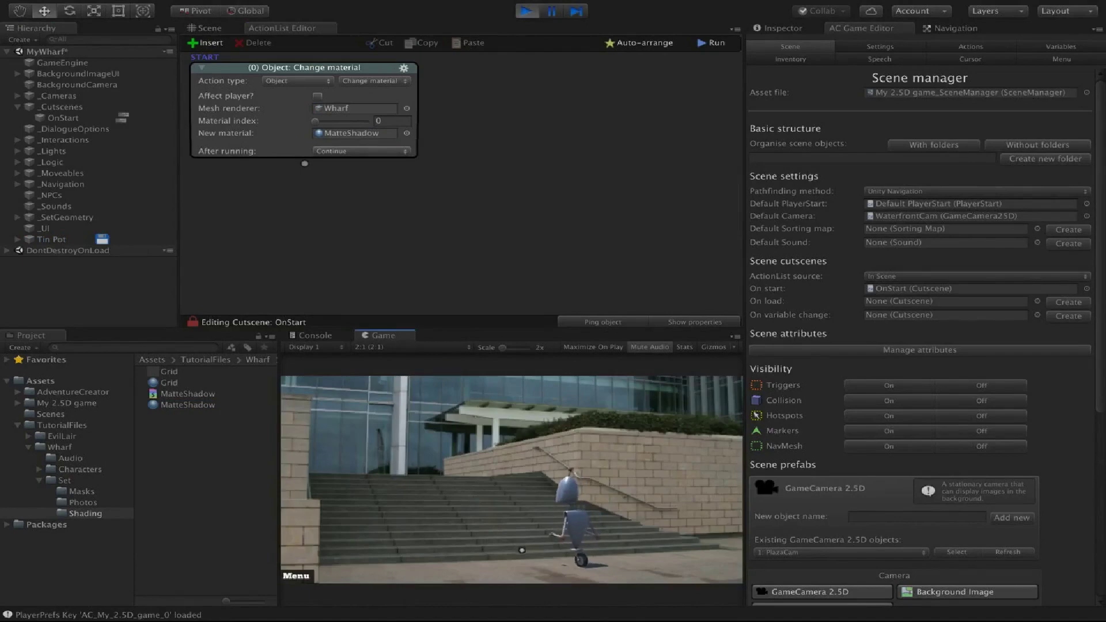
click(526, 11)
click(207, 28)
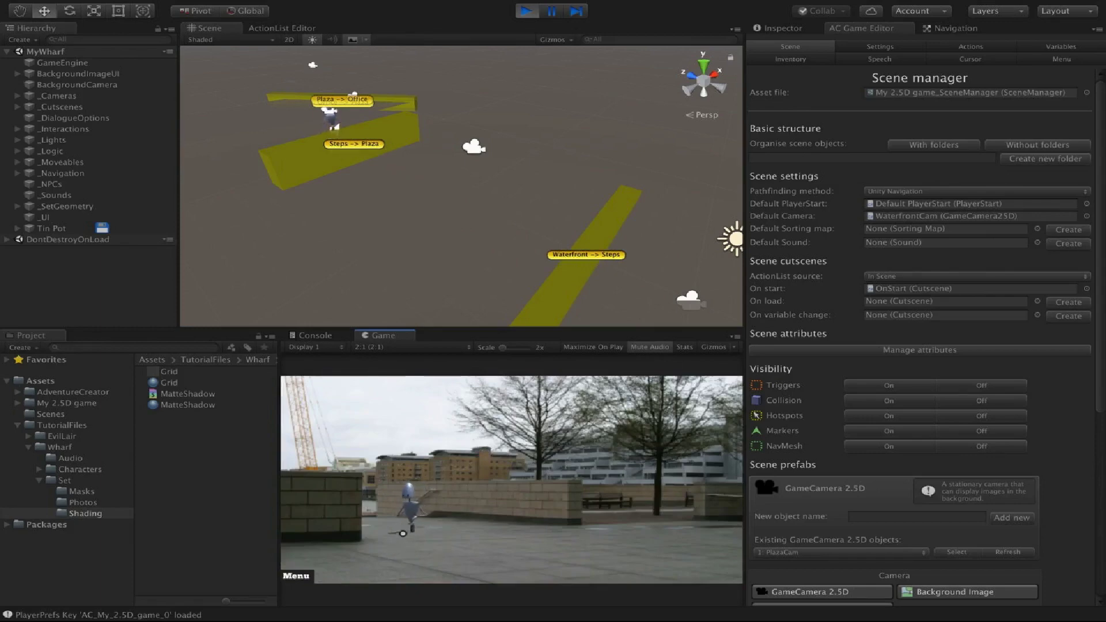
click(364, 528)
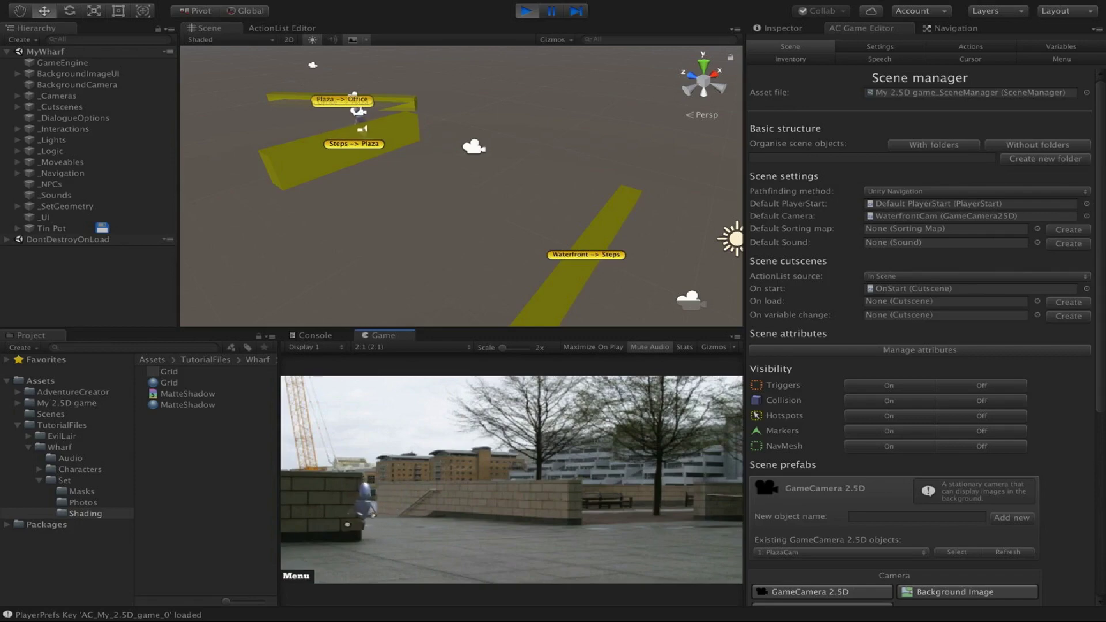
click(369, 540)
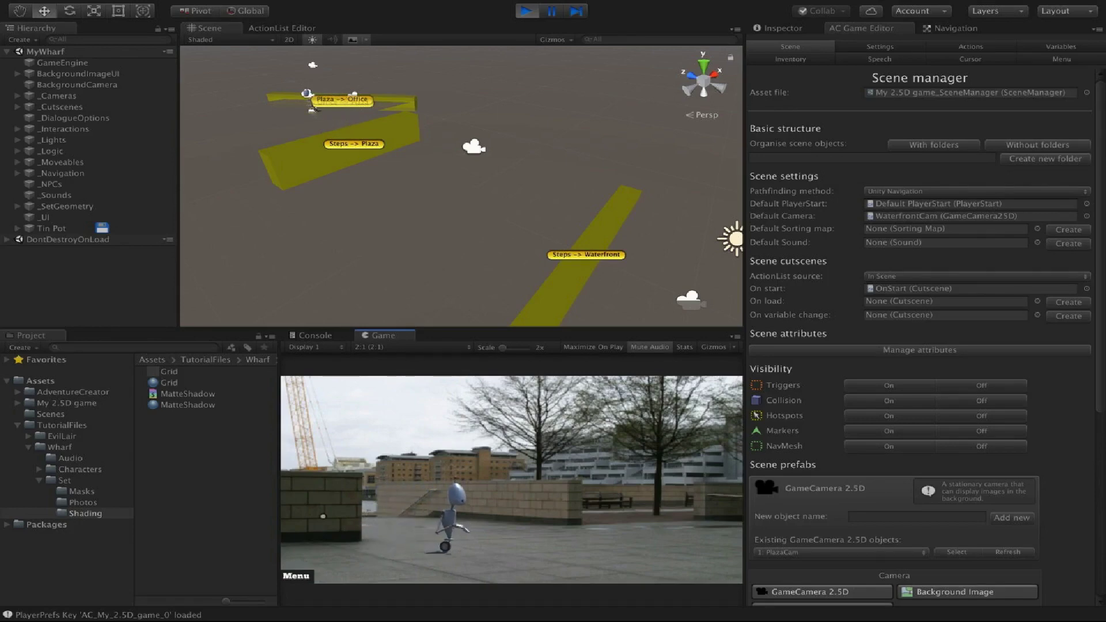
click(485, 547)
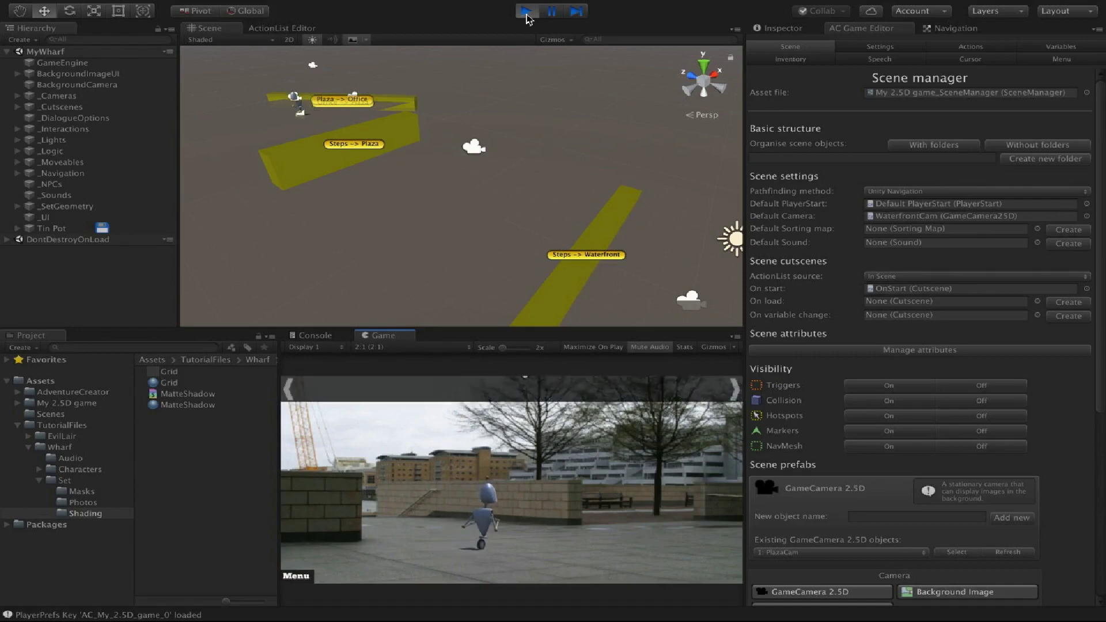
click(525, 11)
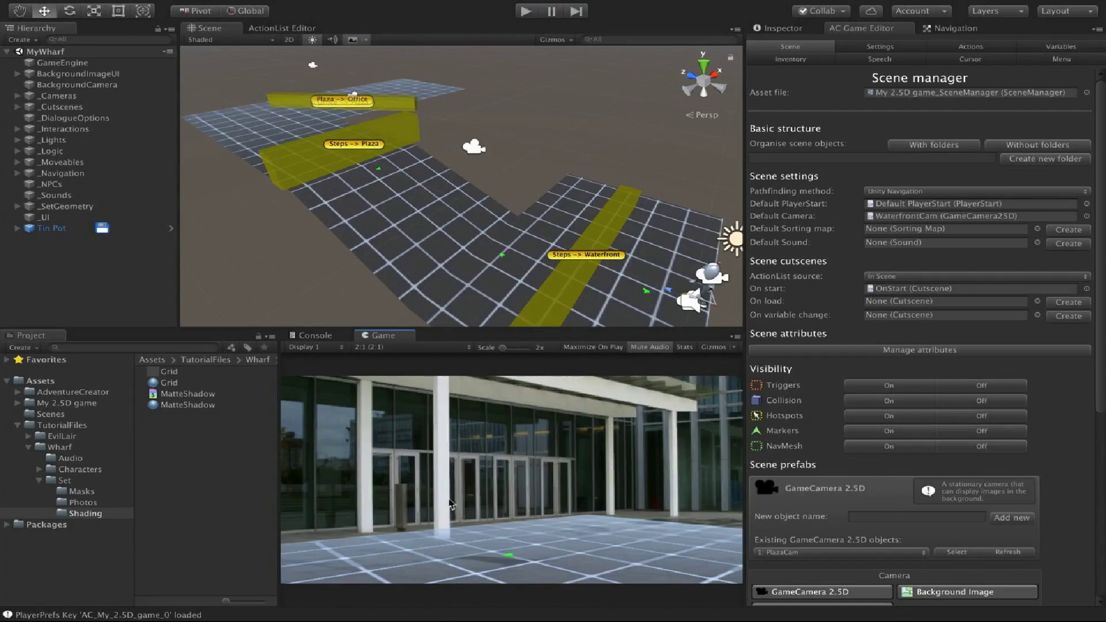
Select PlazaCam under _GameCameras and set its background as the active one.
click(17, 95)
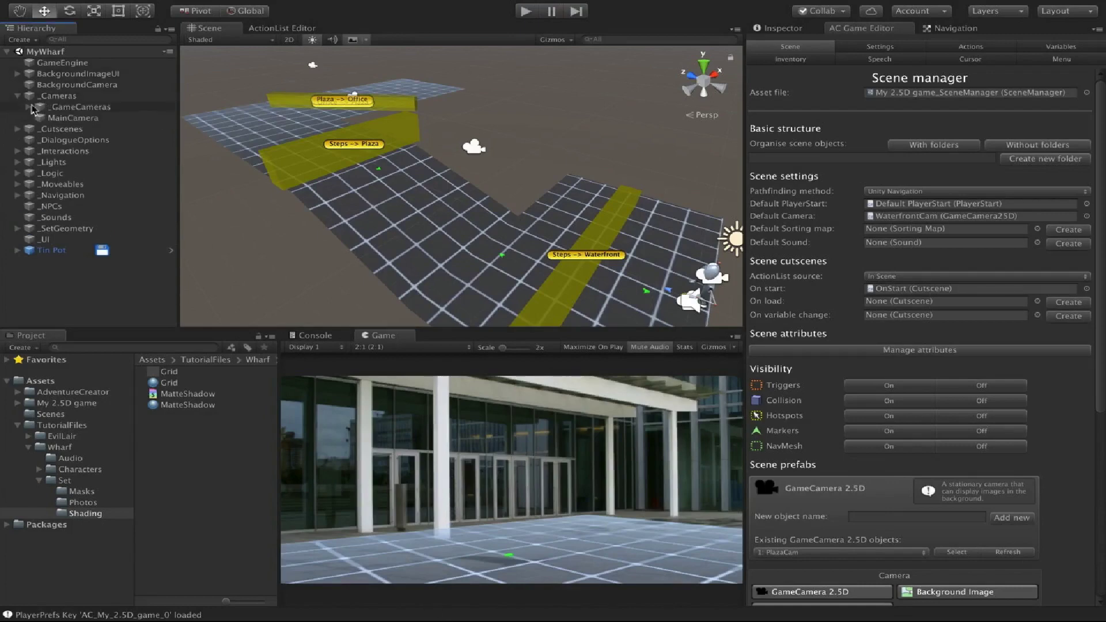
click(32, 107)
click(29, 108)
click(78, 140)
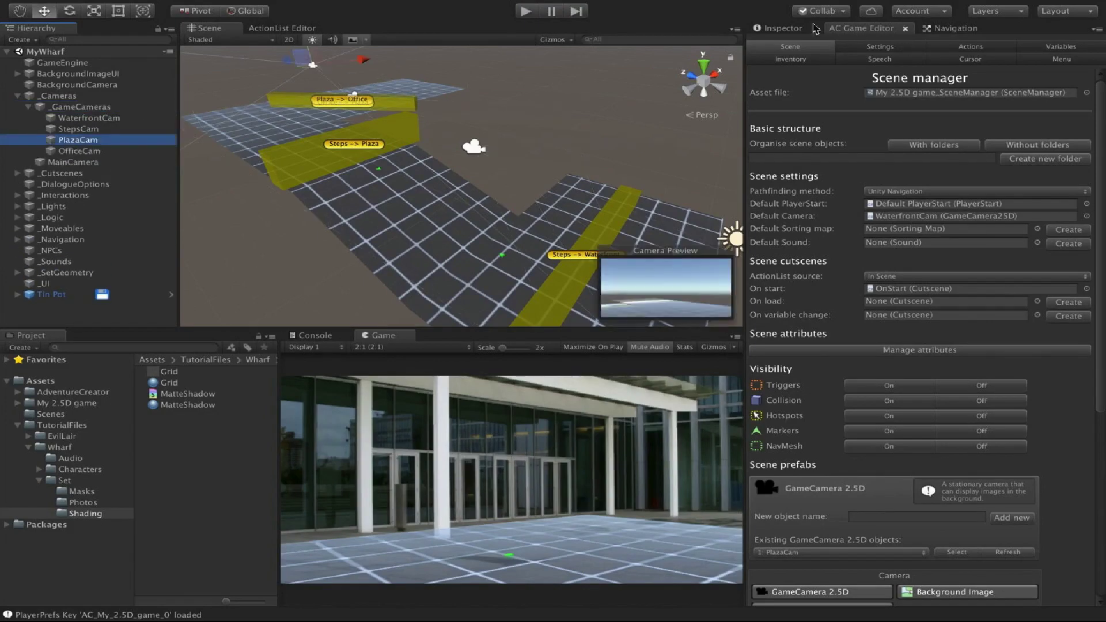
click(784, 29)
click(1082, 409)
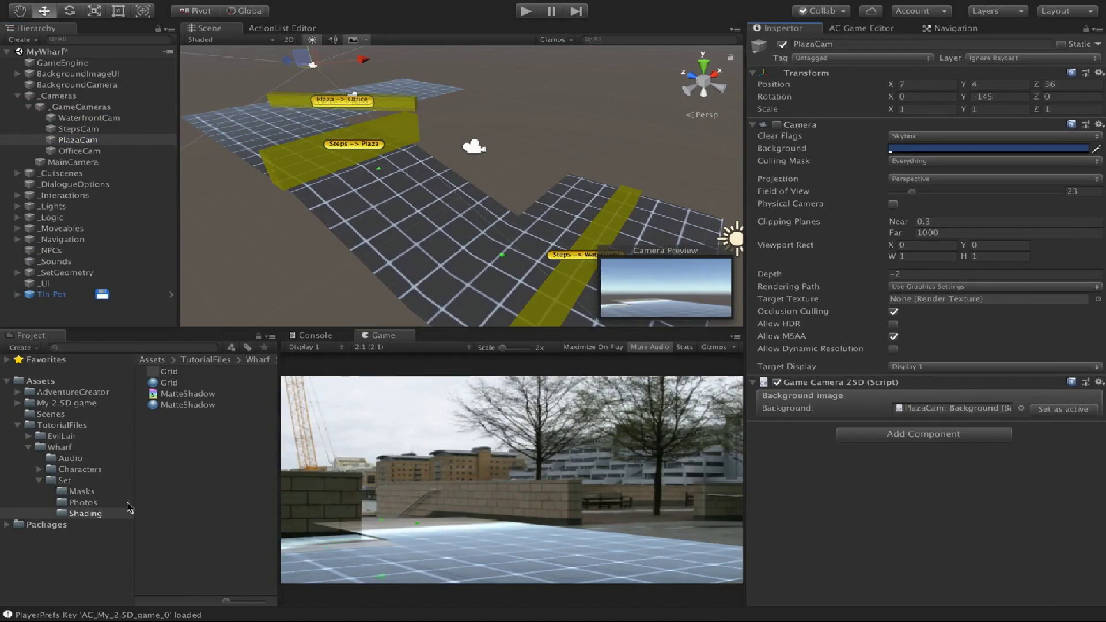
Examine the corner, pillar and steps mask sprites in the Wharf tutorial files' Masks folder.
click(98, 495)
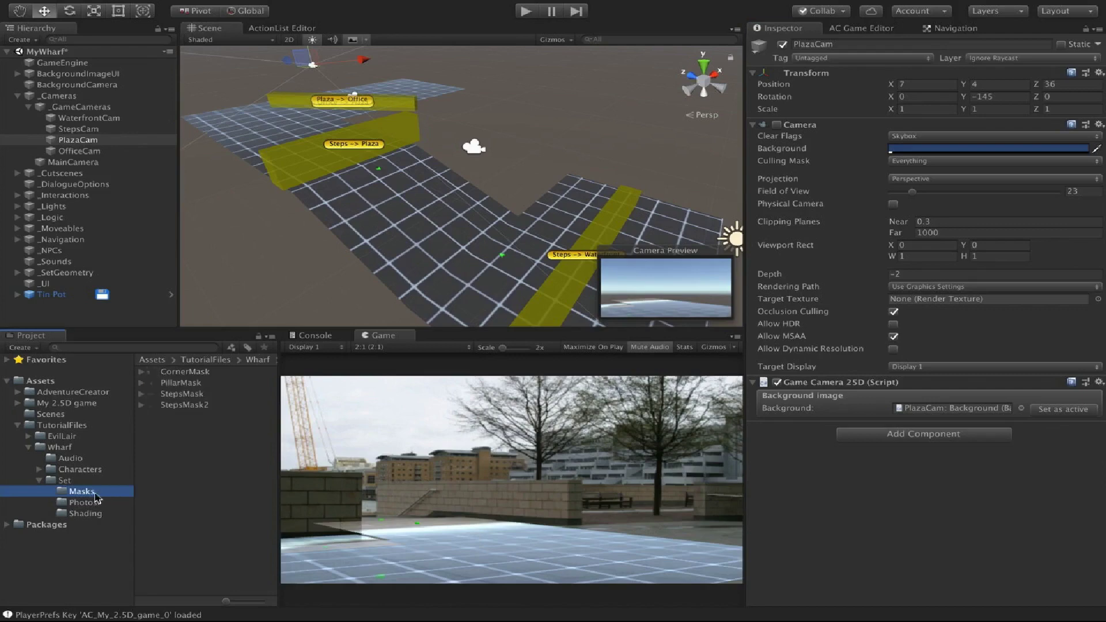
click(69, 426)
click(78, 448)
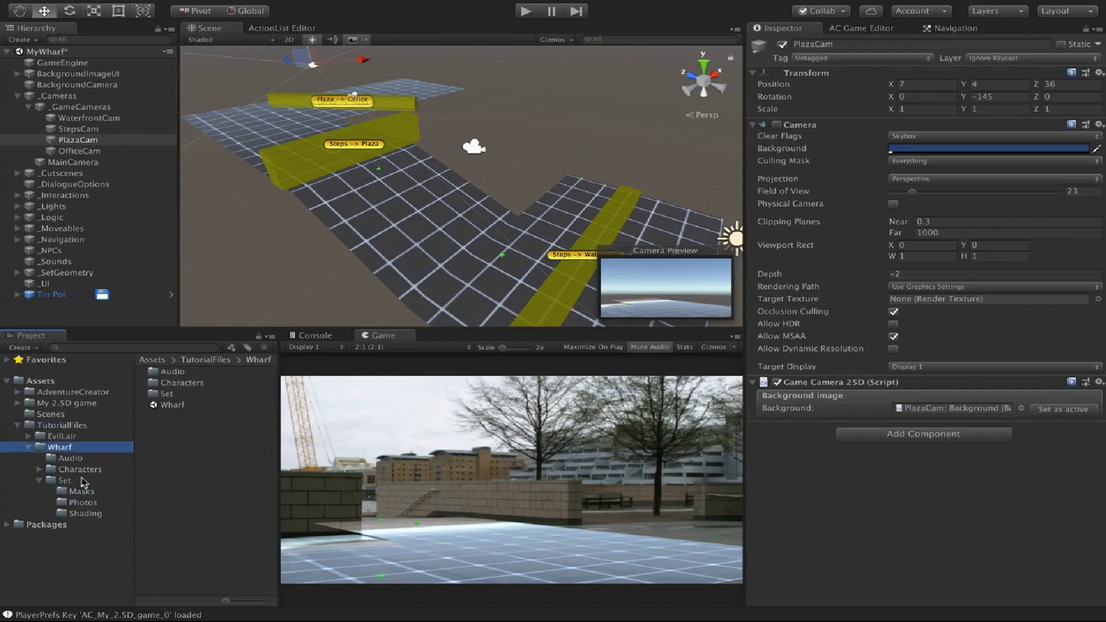
click(95, 492)
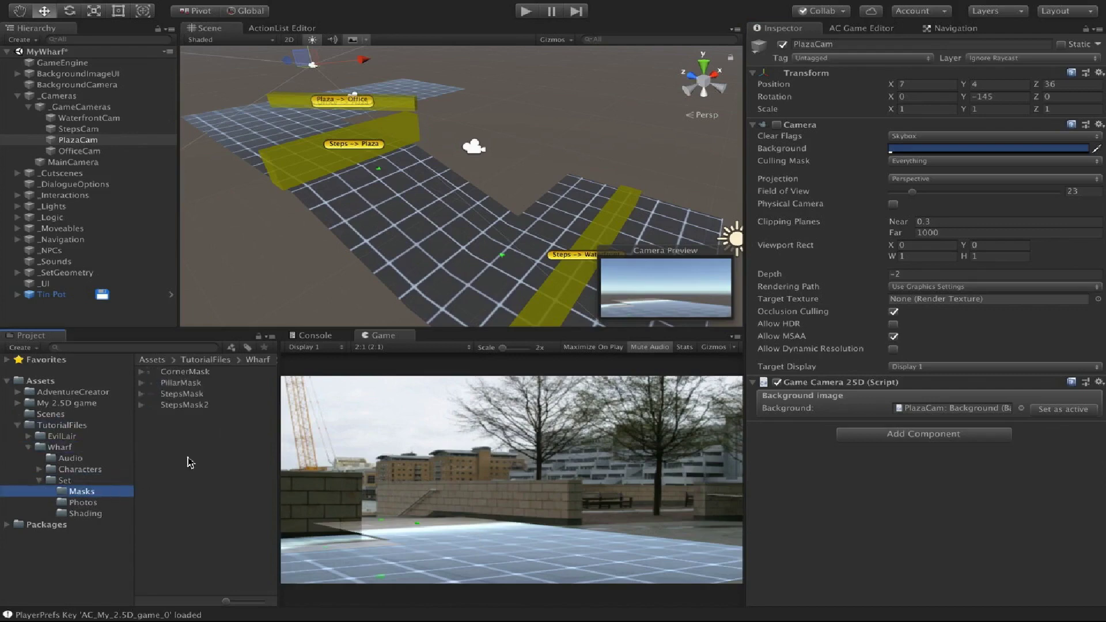
click(208, 373)
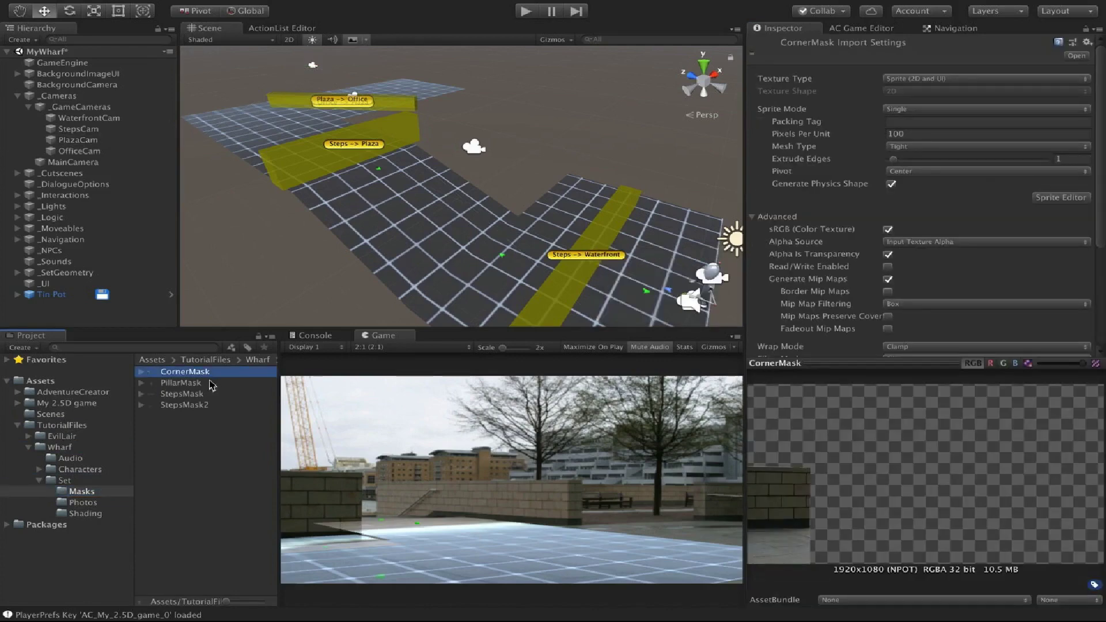
click(209, 382)
click(183, 397)
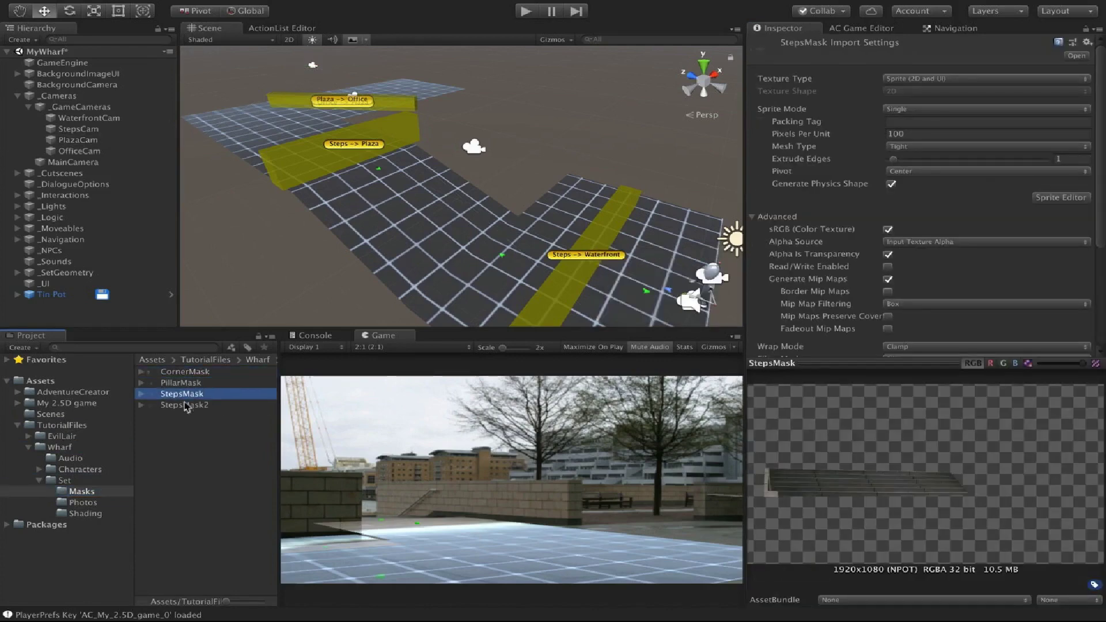
click(187, 408)
click(195, 374)
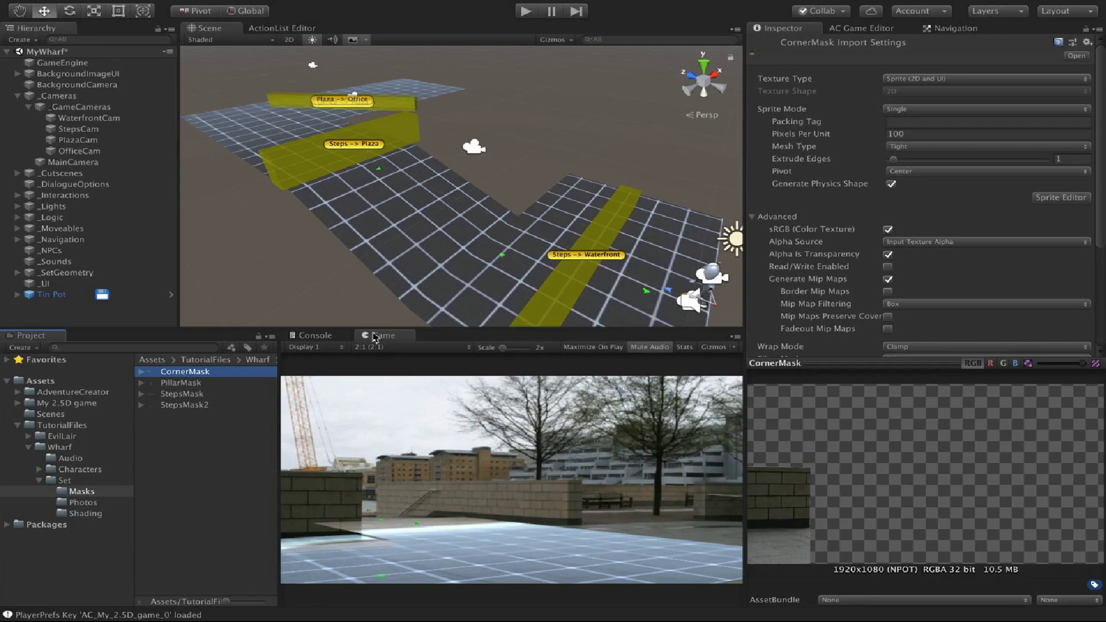
Add a Scene sprite prefab to the scene and rename it CornerMask.
click(18, 96)
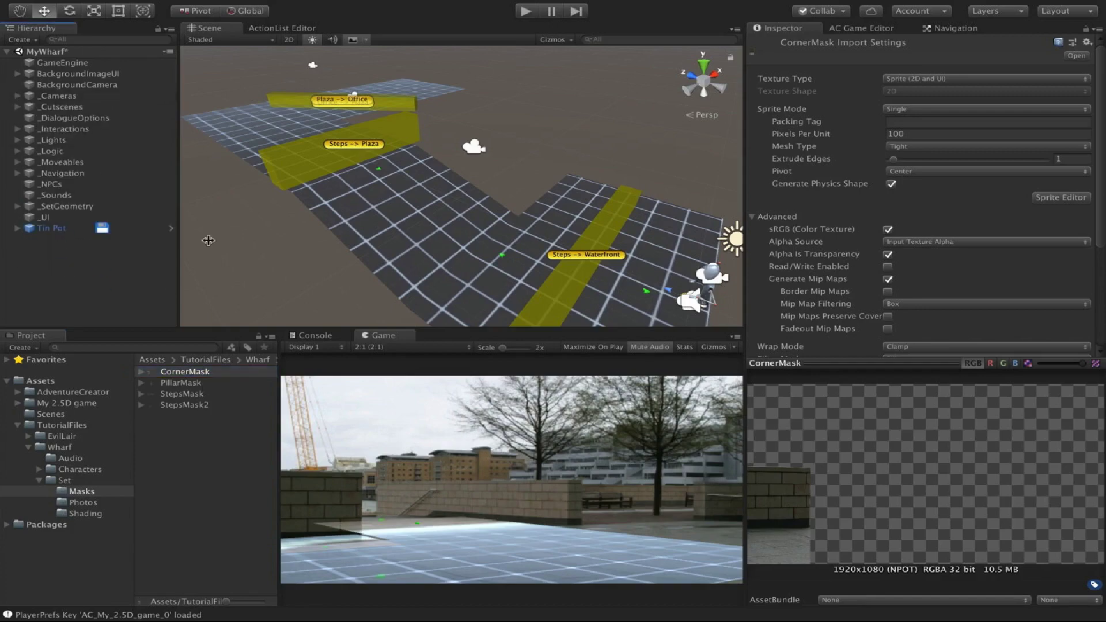
click(850, 29)
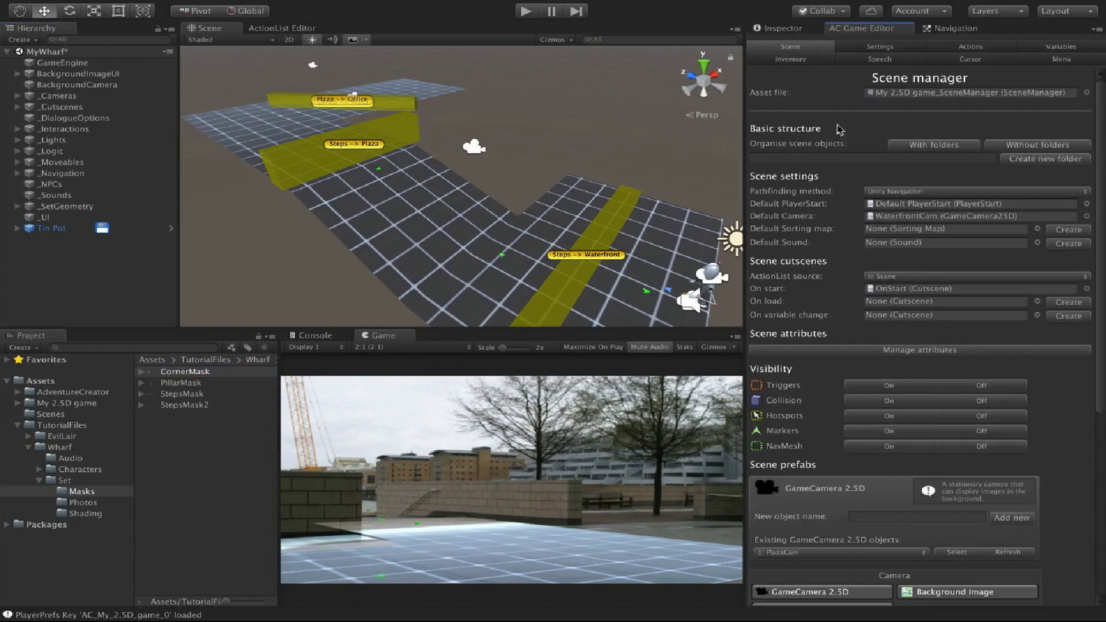
scroll(841, 129, down, 5)
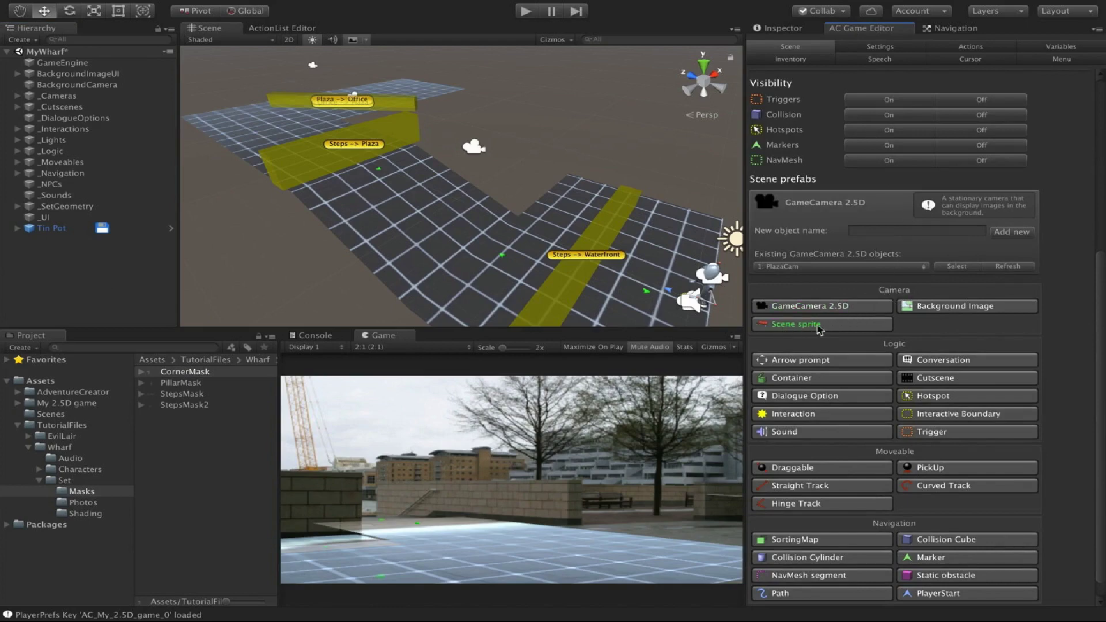
click(829, 324)
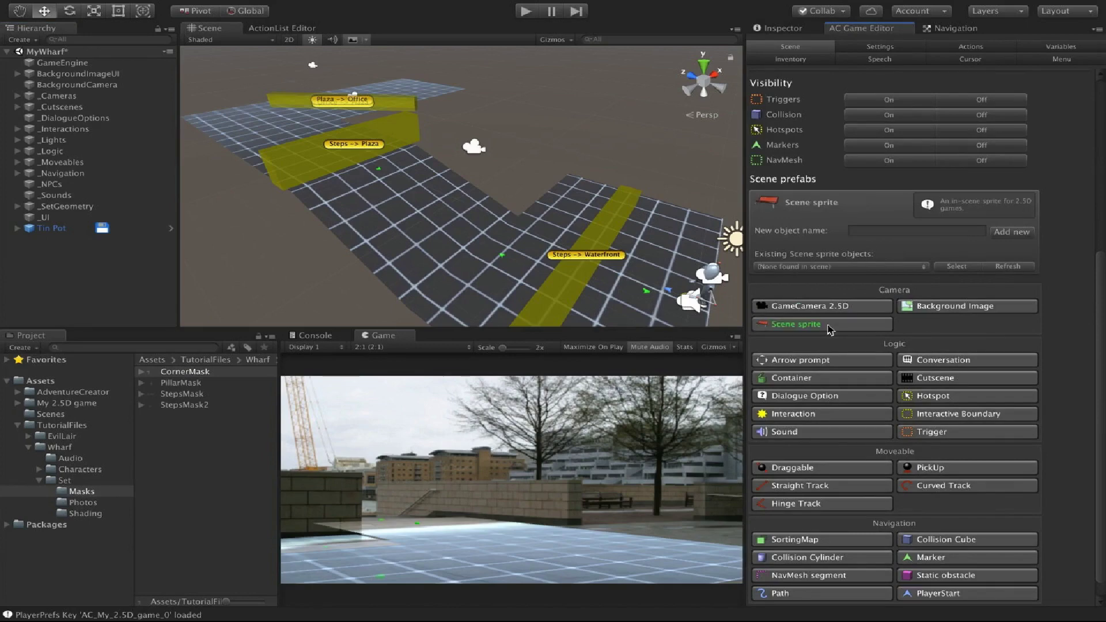
click(829, 326)
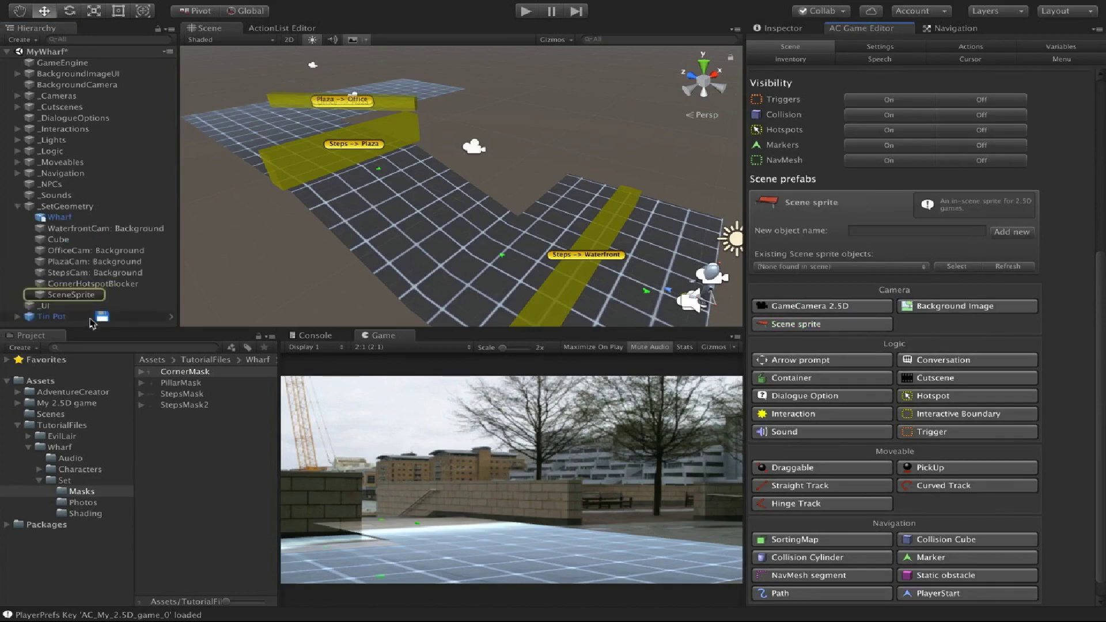
click(90, 295)
click(127, 295)
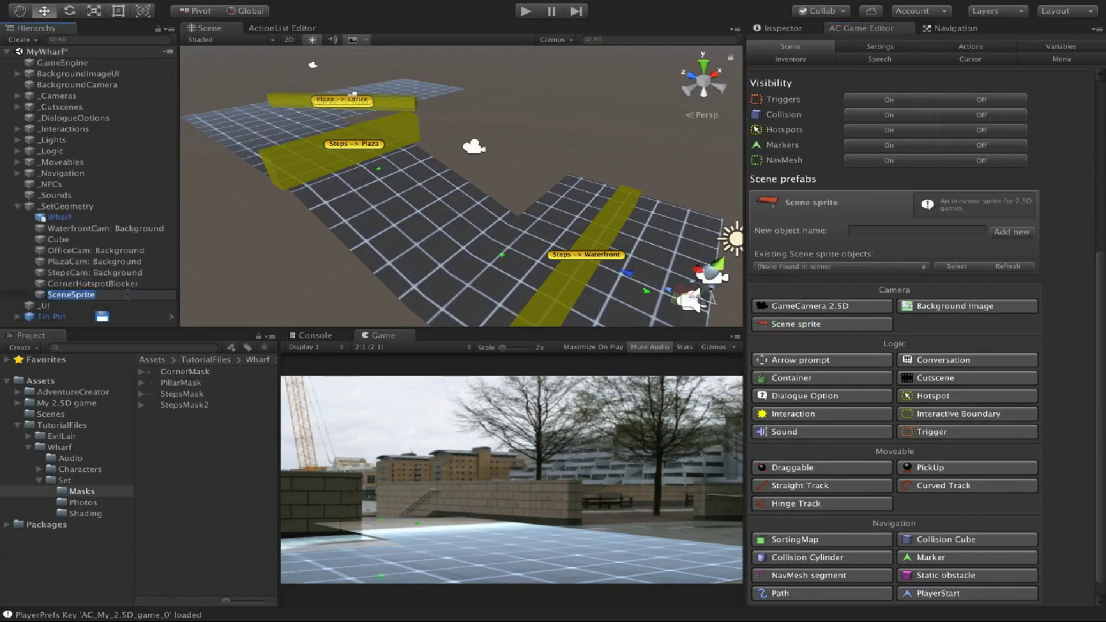
text(CornerMask)
key(Return)
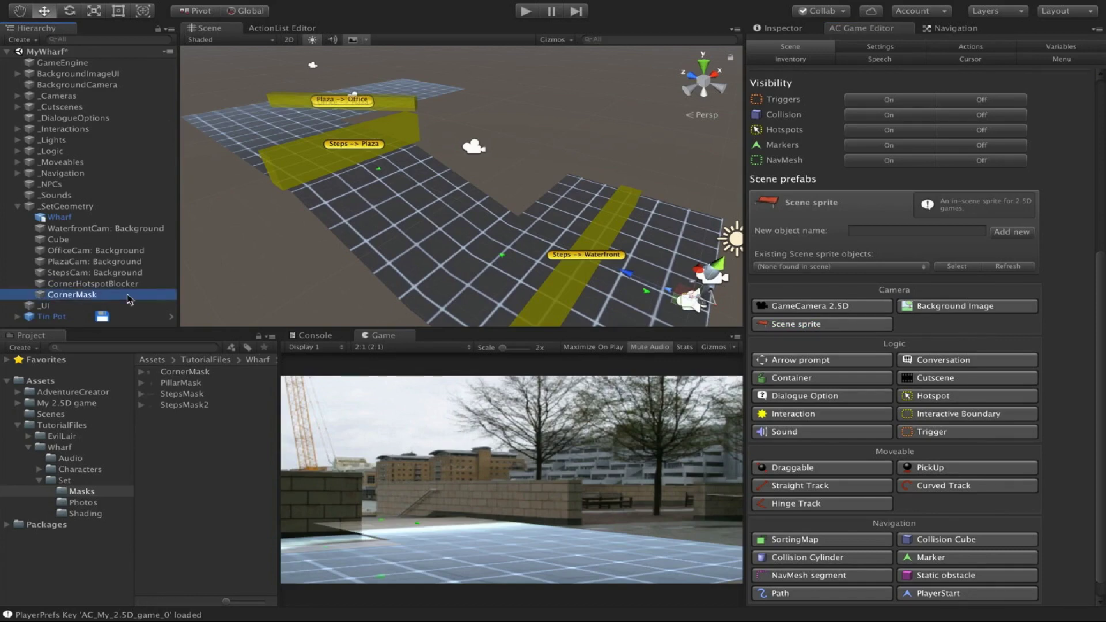
Assign the CornerMask sprite to the new object, with PlazaCam as both its alignment camera and its limited-visibility camera #0.
click(787, 28)
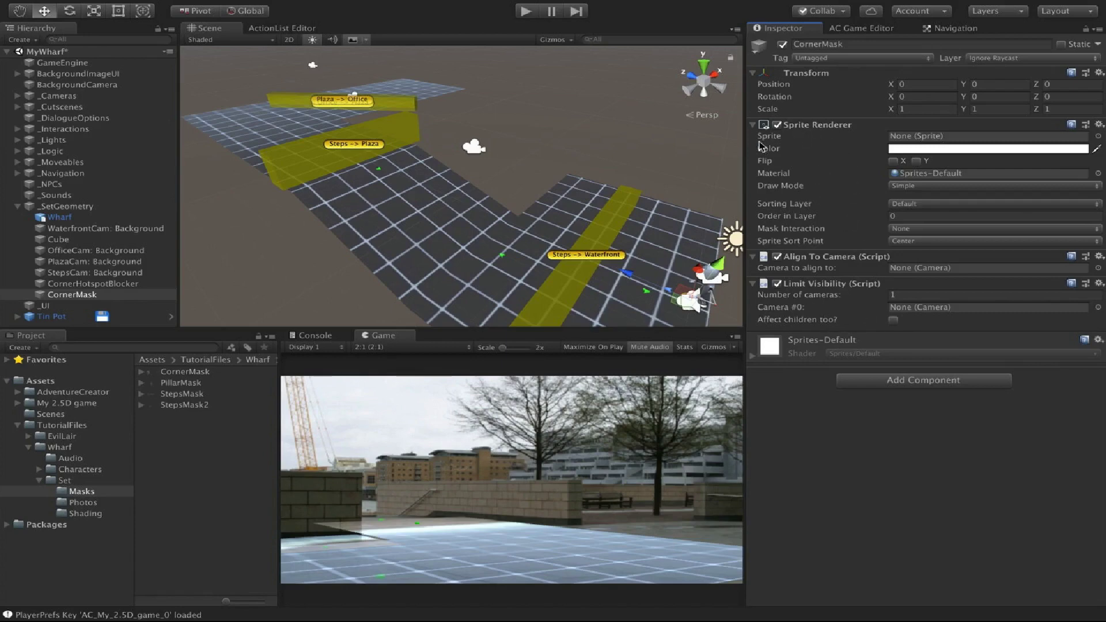
drag(184, 371, 935, 137)
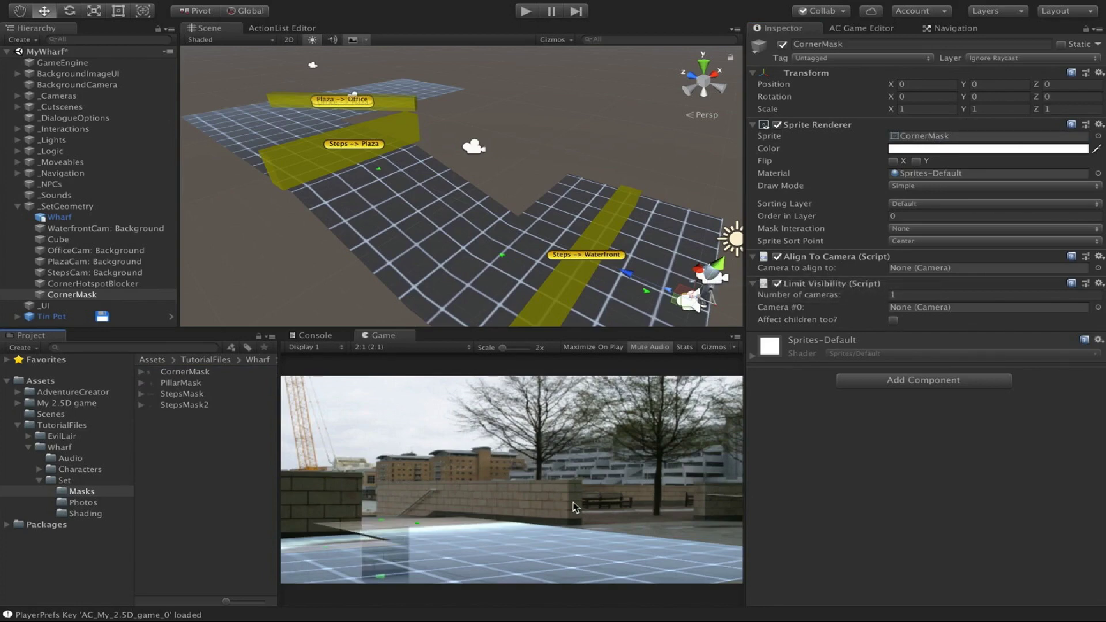
click(18, 95)
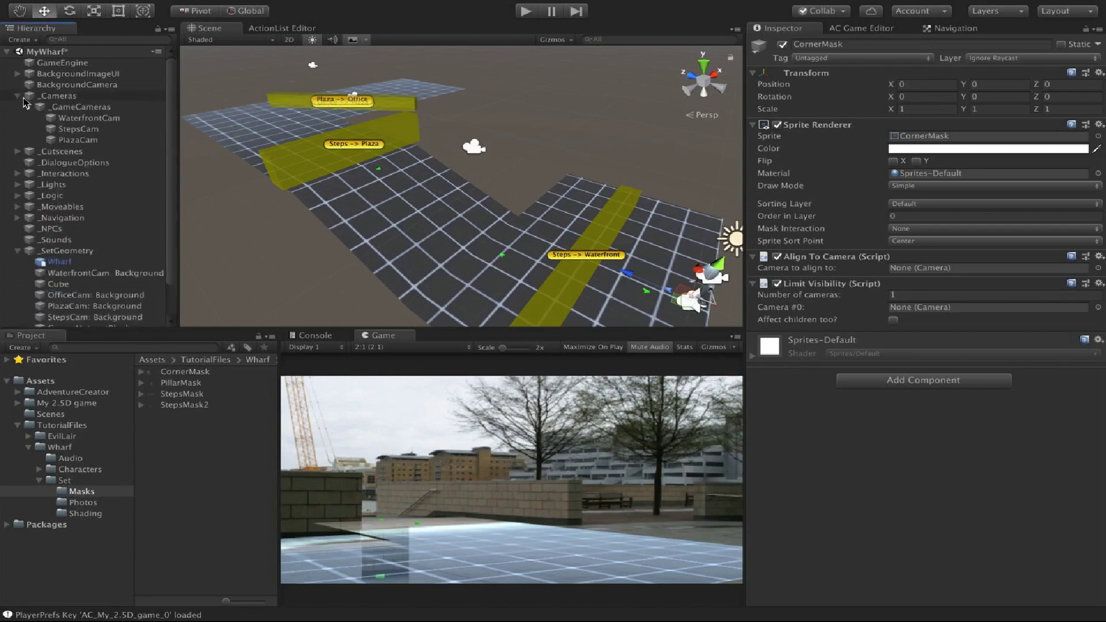
drag(58, 140, 938, 276)
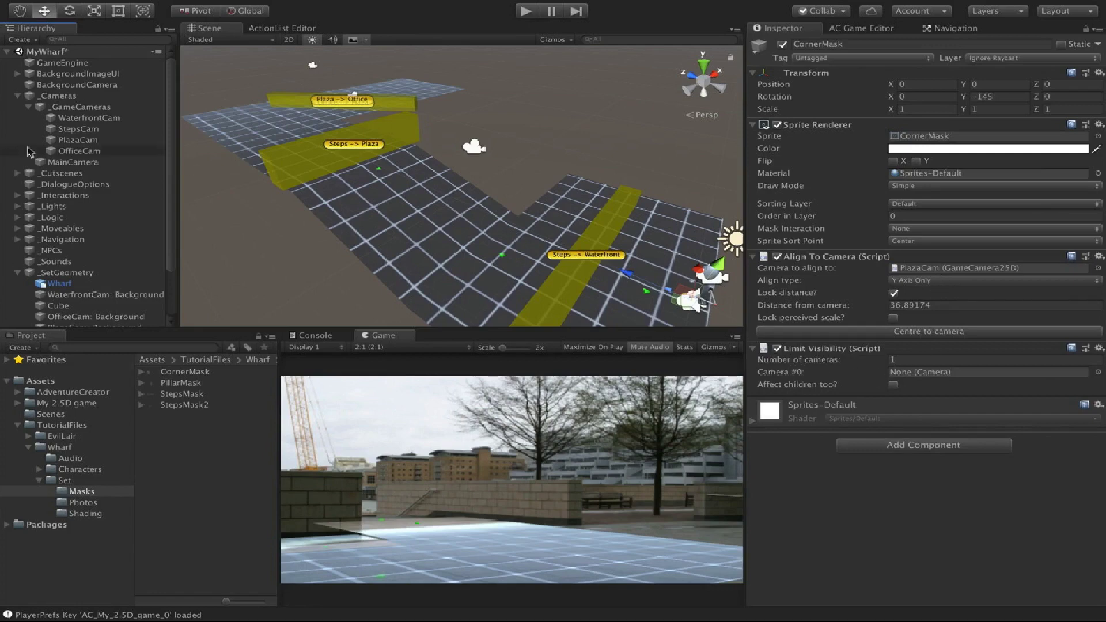
drag(72, 140, 922, 371)
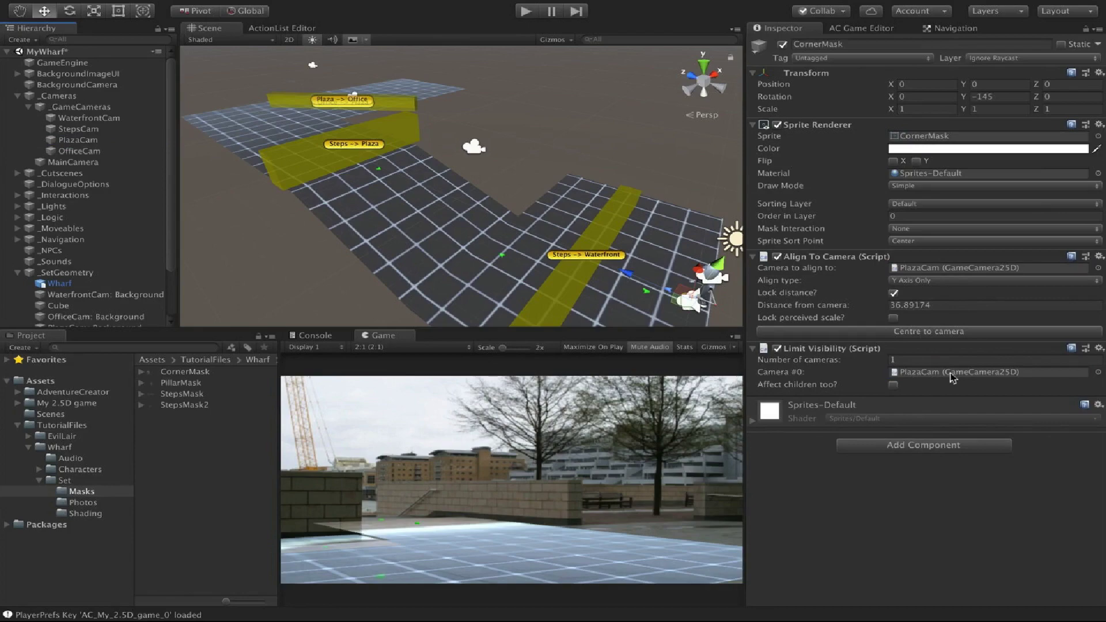
Frame the CornerMask object in the scene and centre it to PlazaCam.
scroll(72, 296, down, 3)
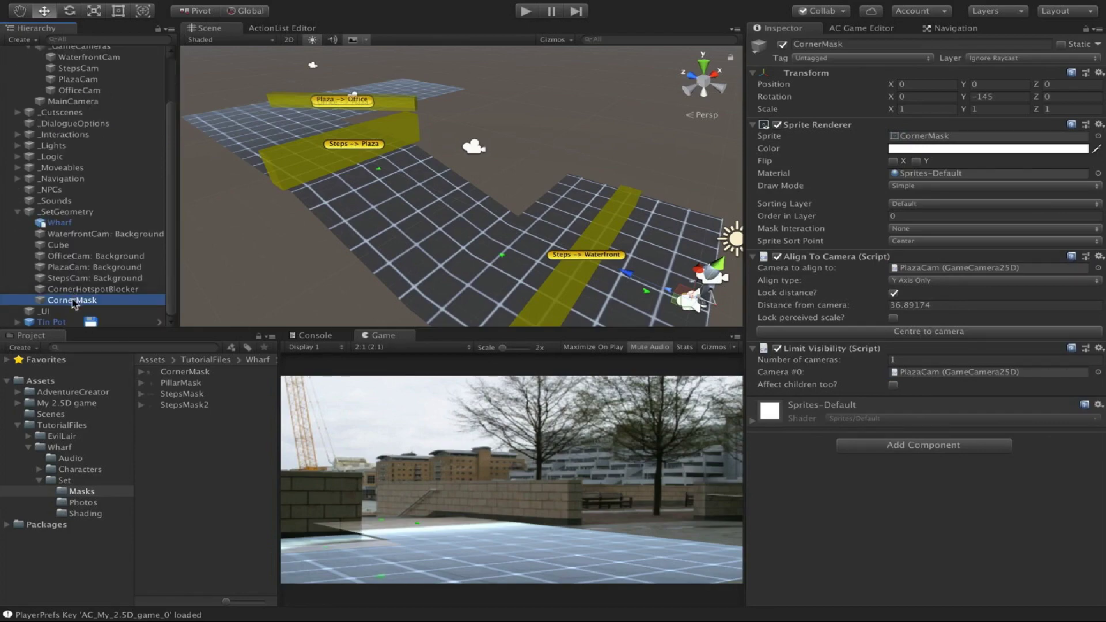
double_click(74, 302)
alt+drag(380, 225, 413, 222)
scroll(464, 231, up, 4)
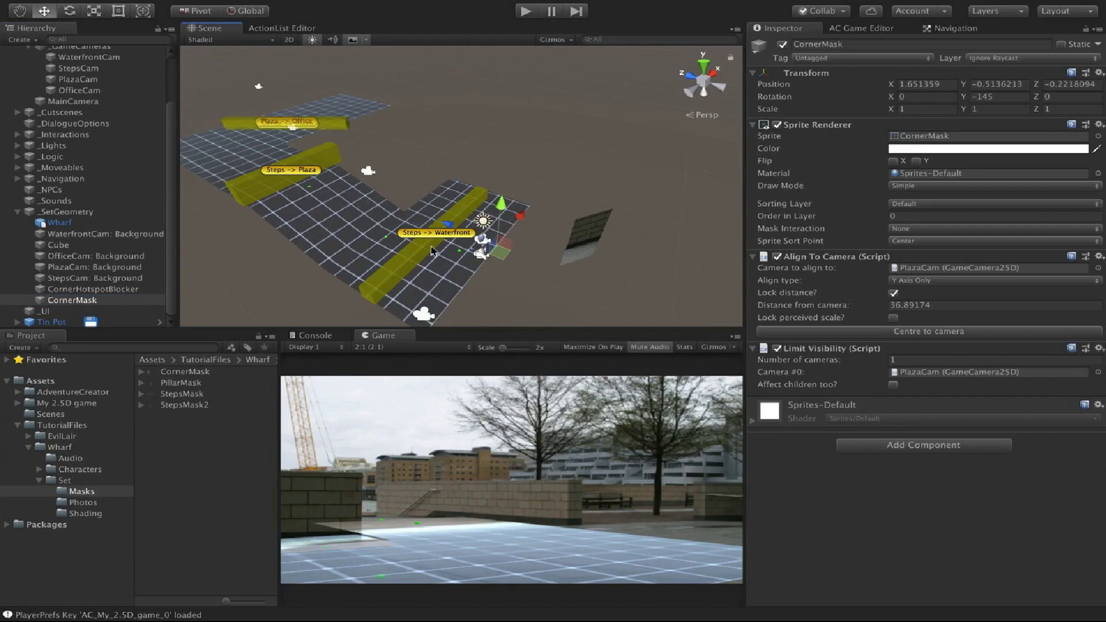
click(960, 338)
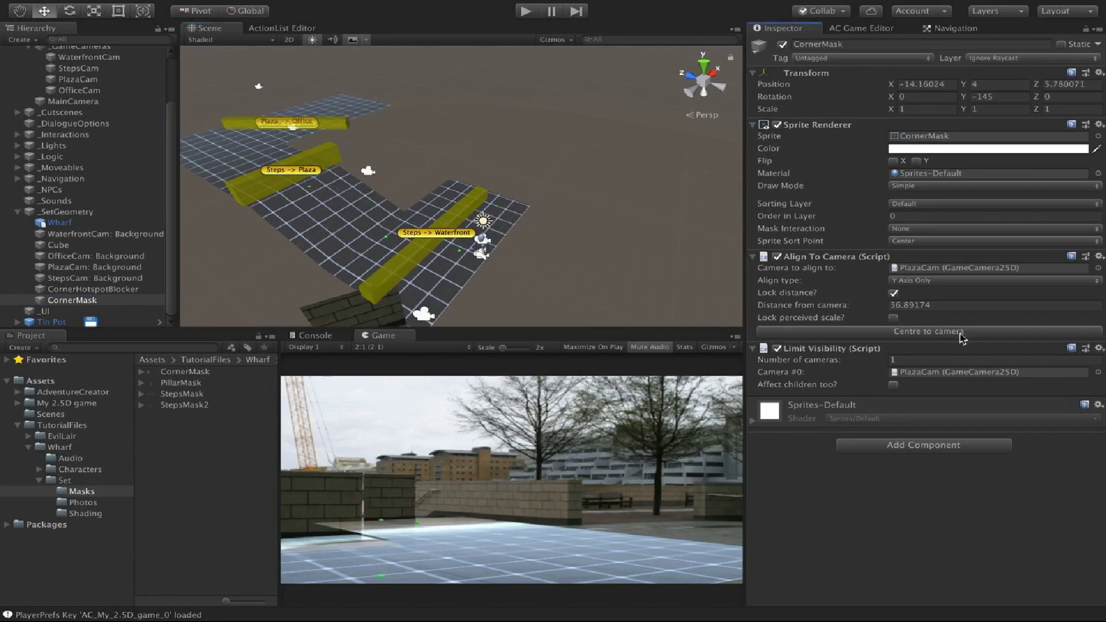
alt+drag(424, 232, 477, 211)
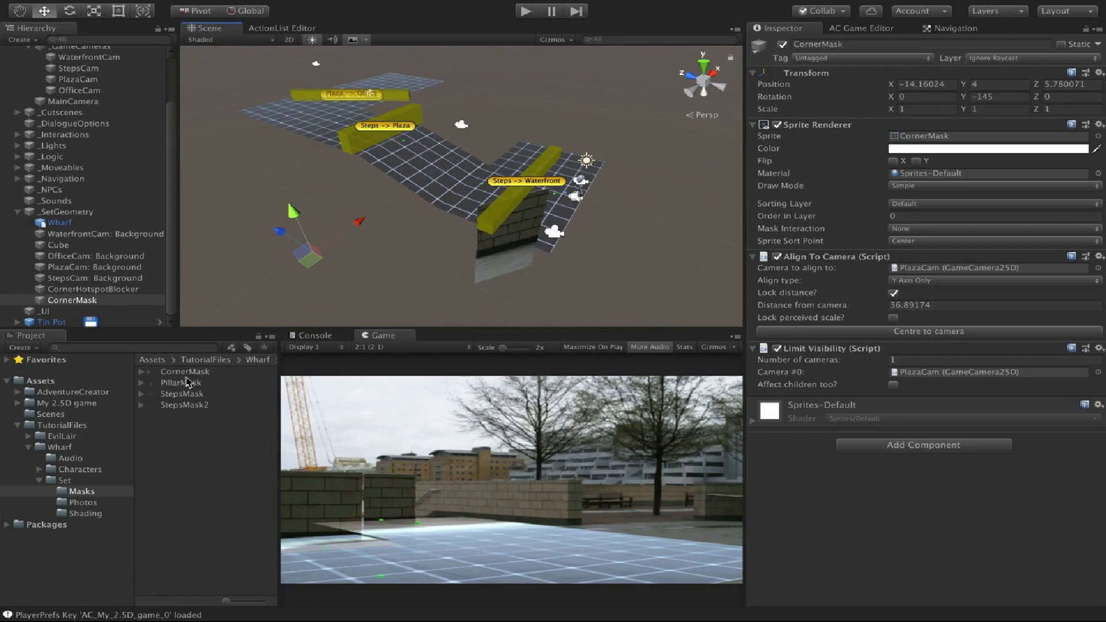
Scale CornerMask uniformly to about 1.56 so its wall lines up with the corner wall in the plaza background.
click(184, 371)
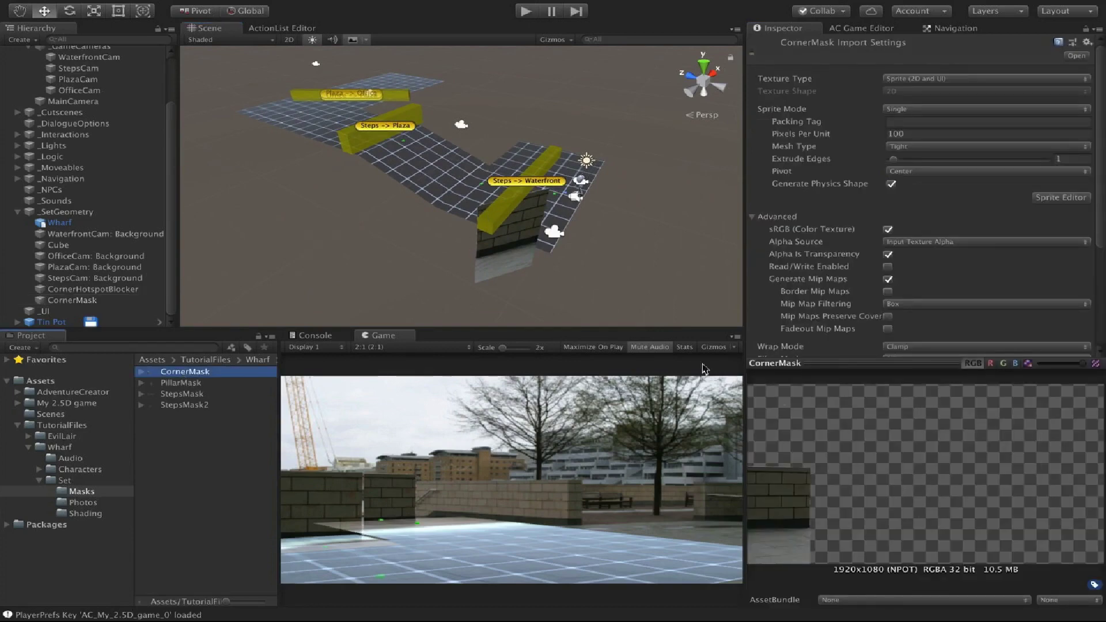
click(512, 275)
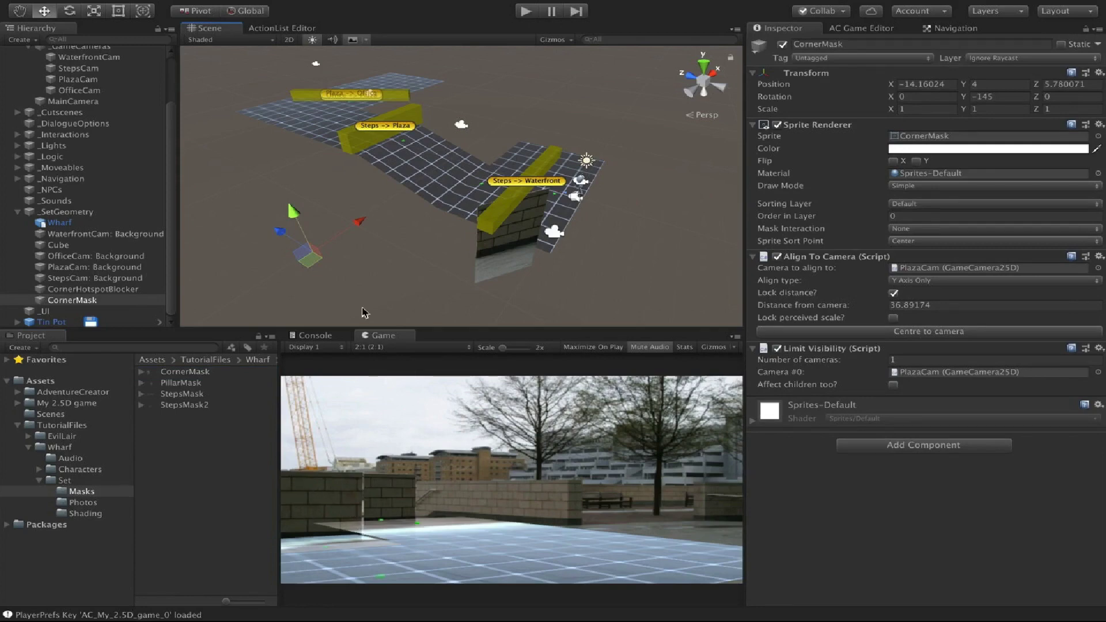
key(r)
drag(313, 252, 347, 243)
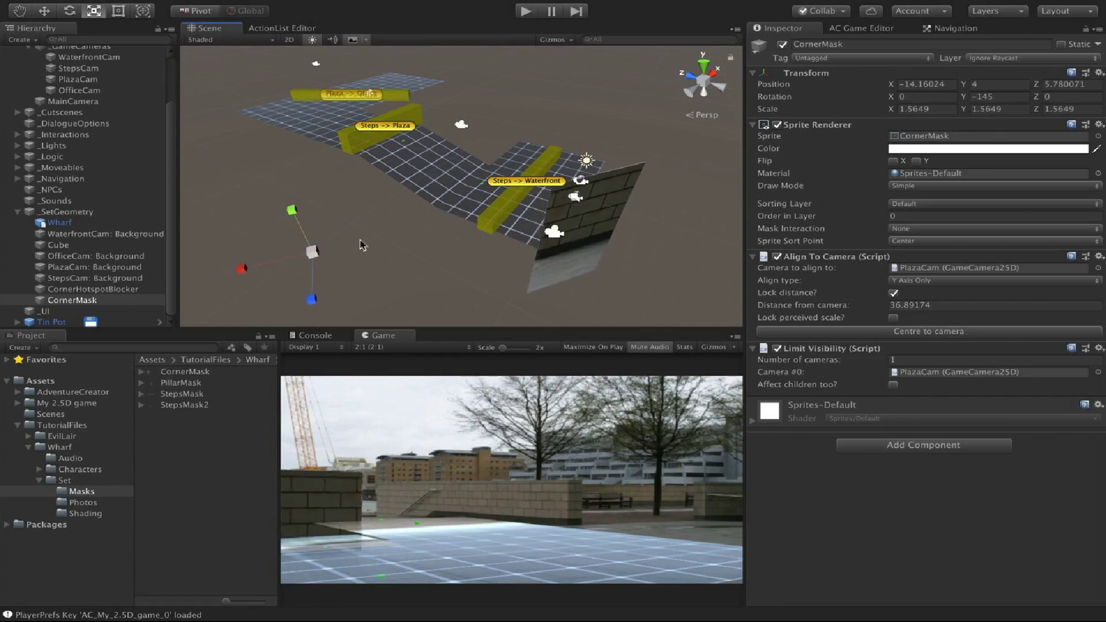
Lock CornerMask's perceived scale and set its distance from PlazaCam to 15.93 so it stands at the inner corner of the plaza floor.
middle_drag(403, 223, 435, 263)
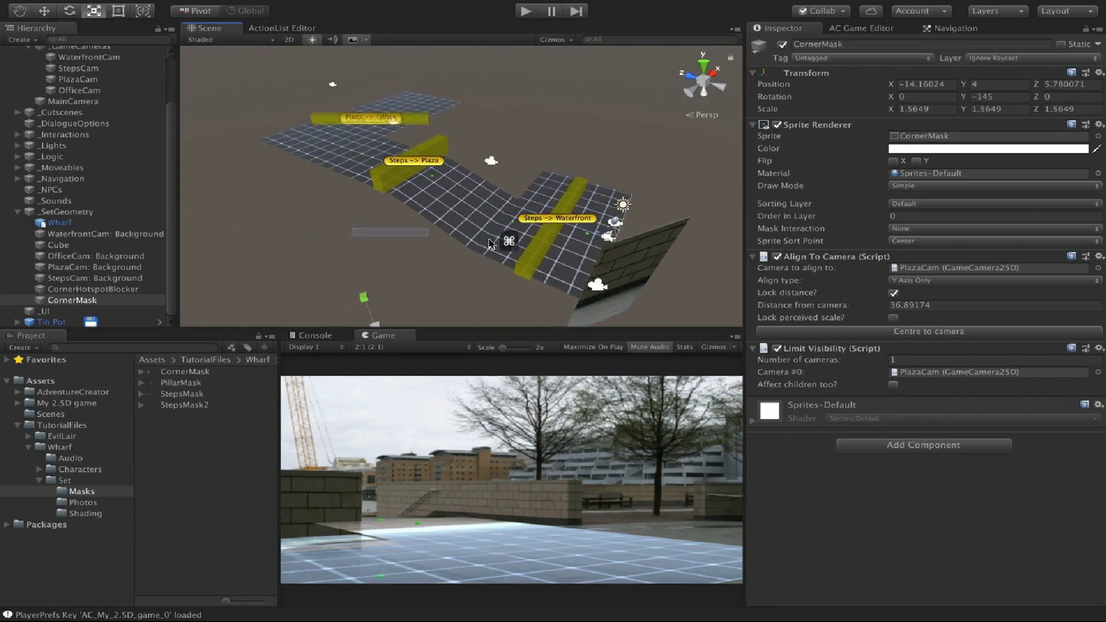
middle_drag(365, 245, 406, 239)
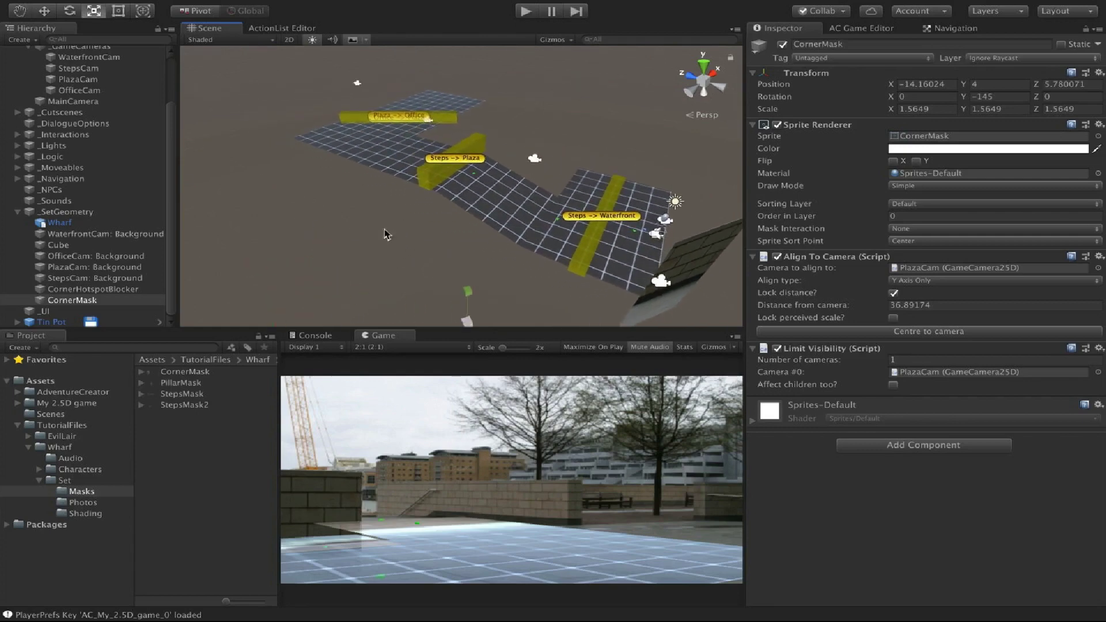
alt+drag(385, 233, 562, 222)
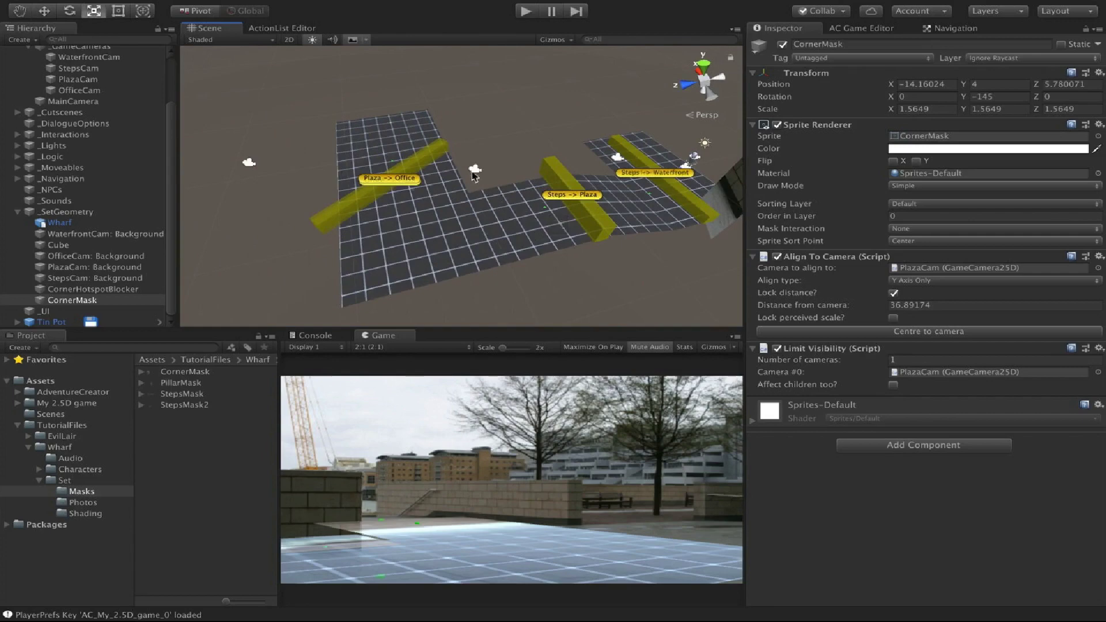
scroll(481, 183, up, 3)
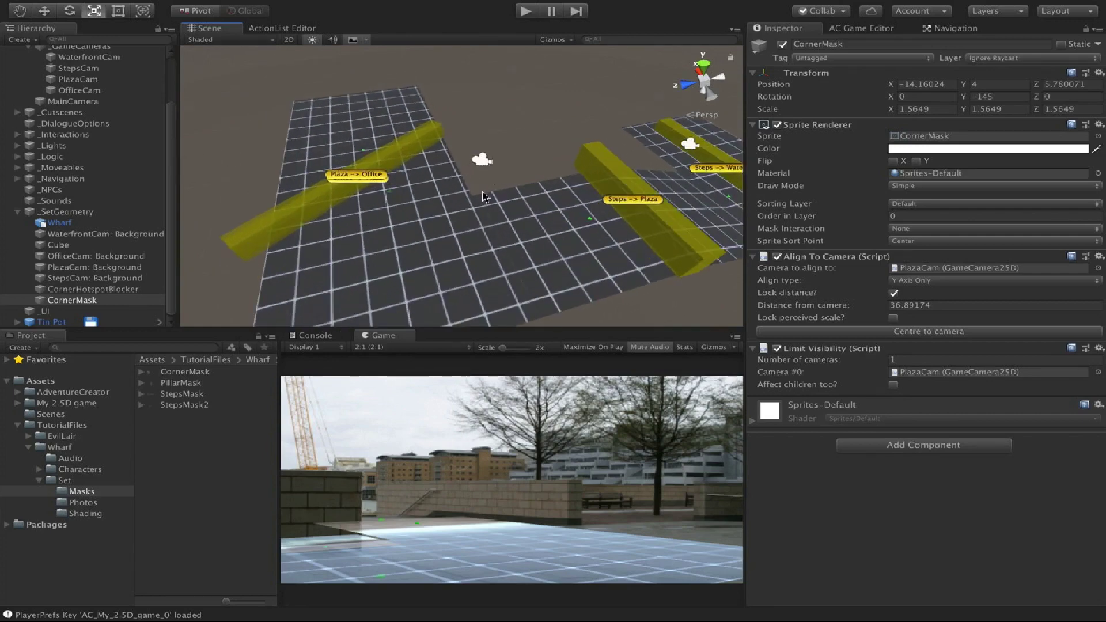
scroll(484, 192, down, 4)
middle_drag(565, 193, 471, 197)
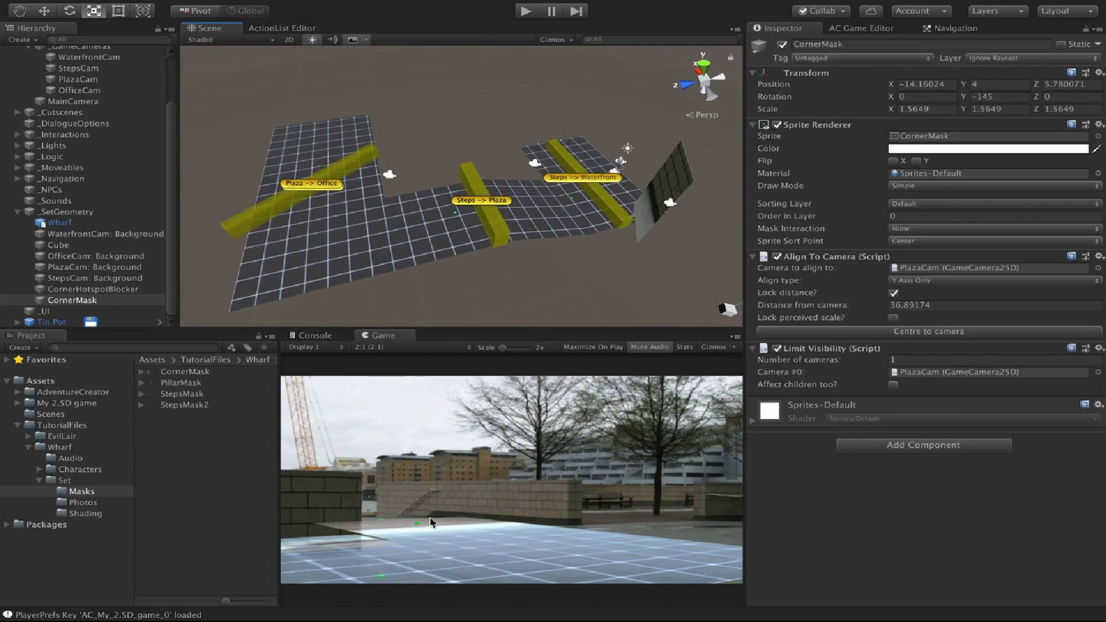
click(894, 318)
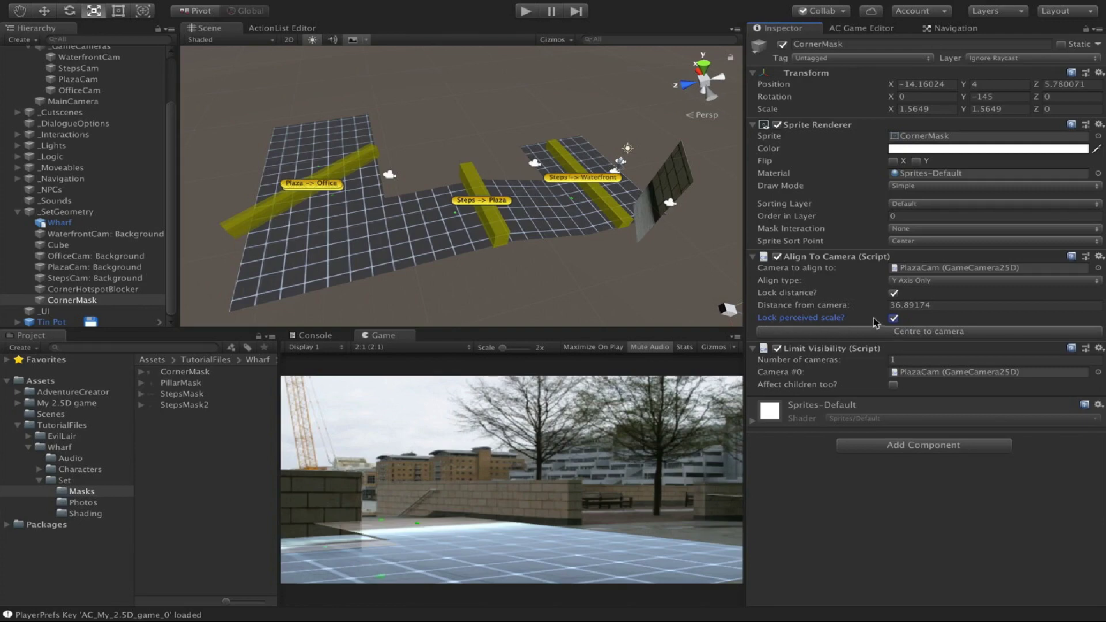
drag(864, 307, 343, 297)
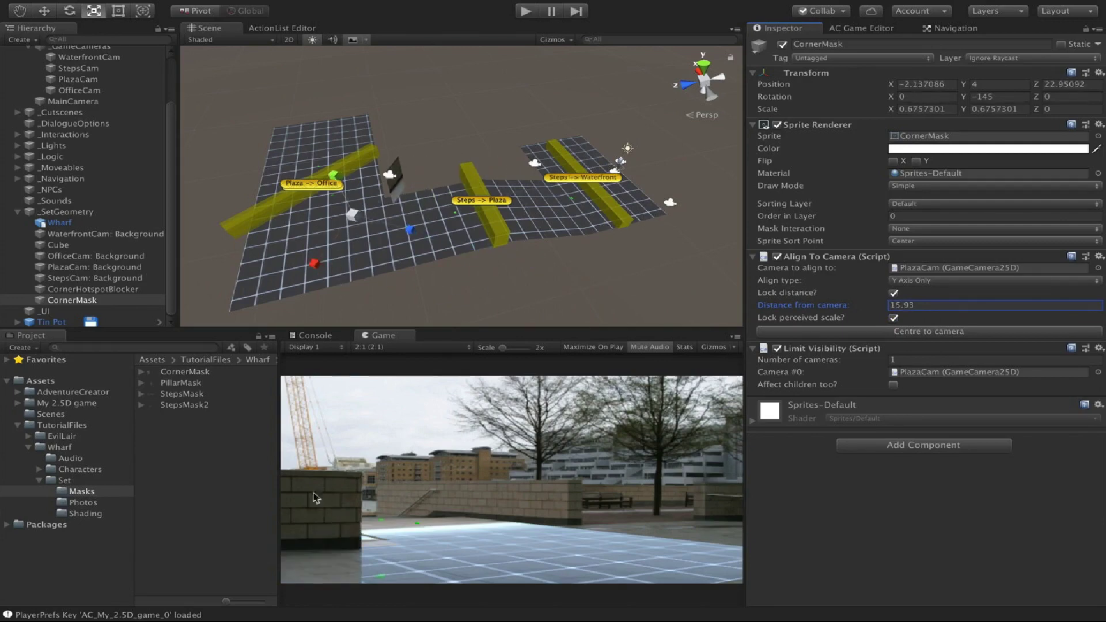
key(f)
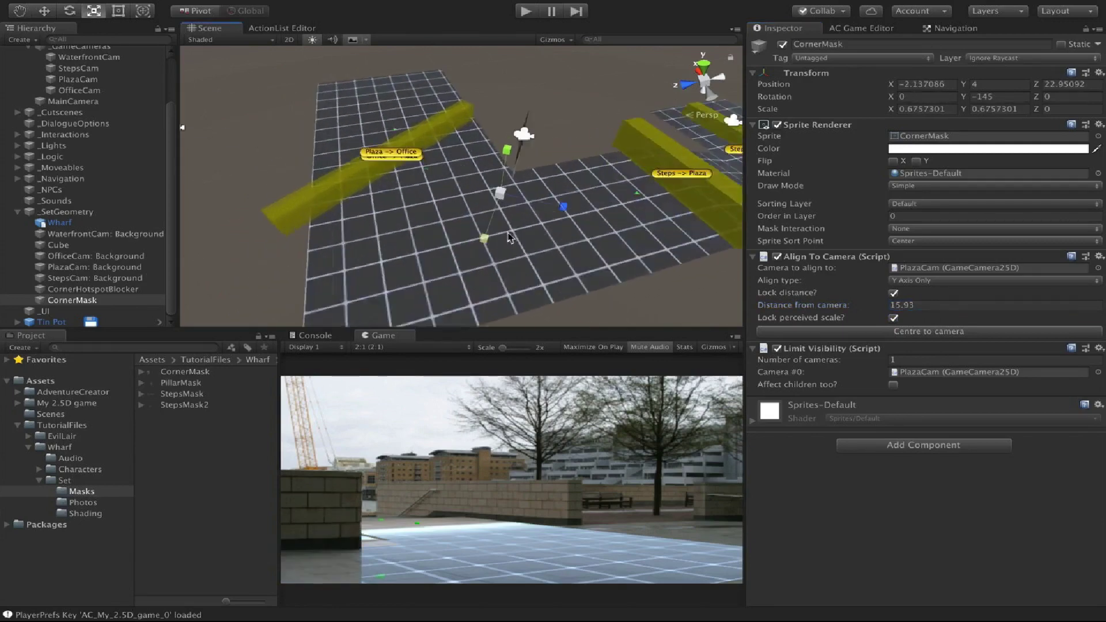
alt+drag(627, 202, 397, 189)
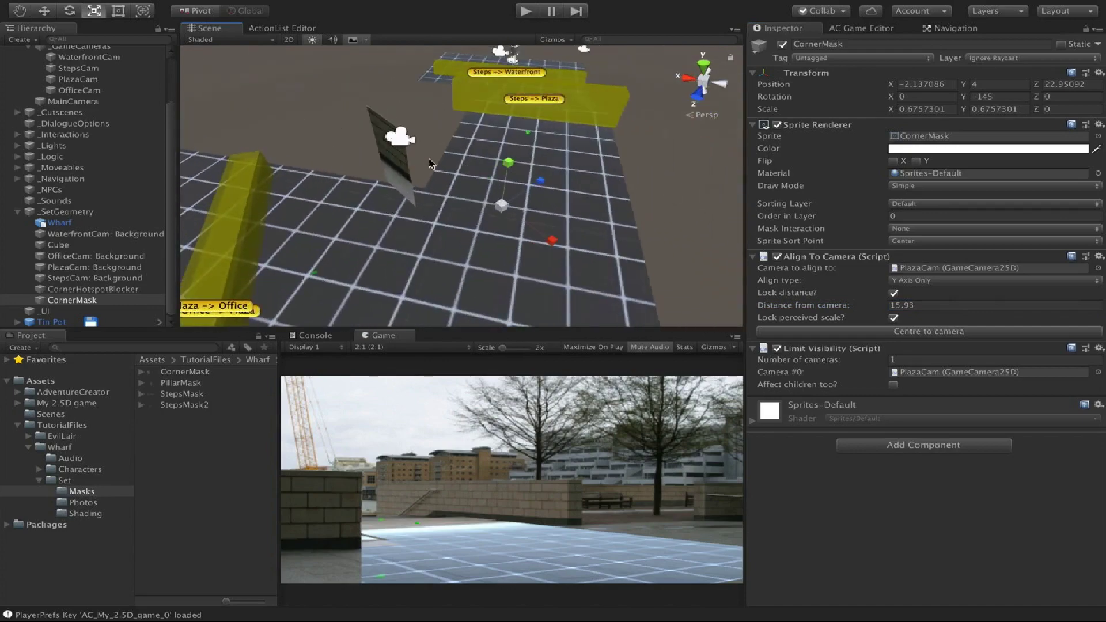
Play-test the scene by walking the player up the steps to the plaza and around the corner wall, and stop the game.
click(525, 12)
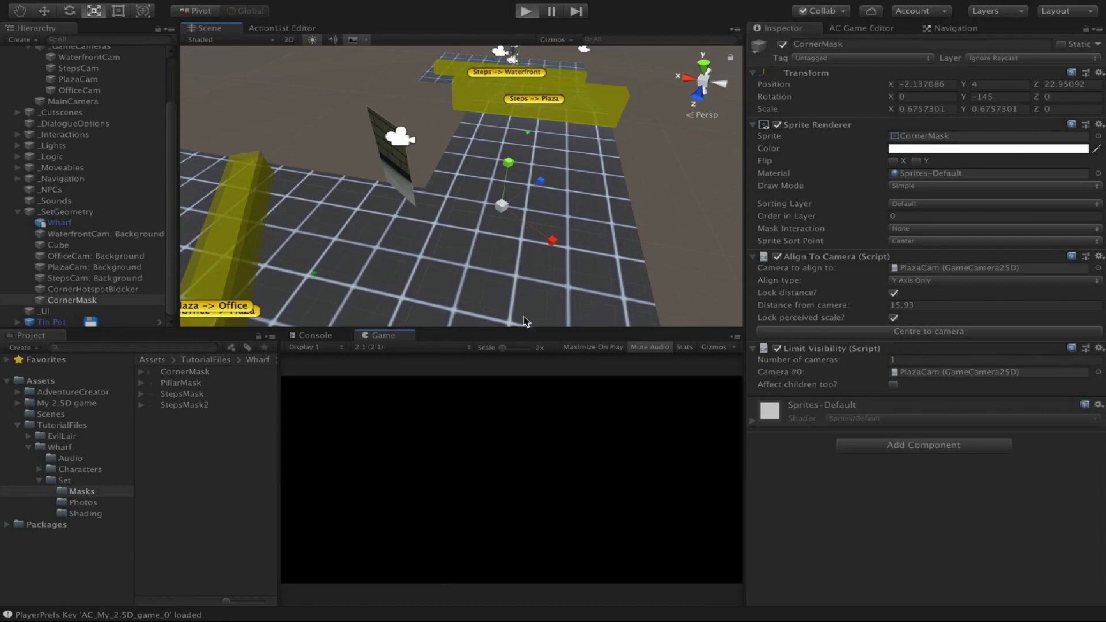
click(509, 566)
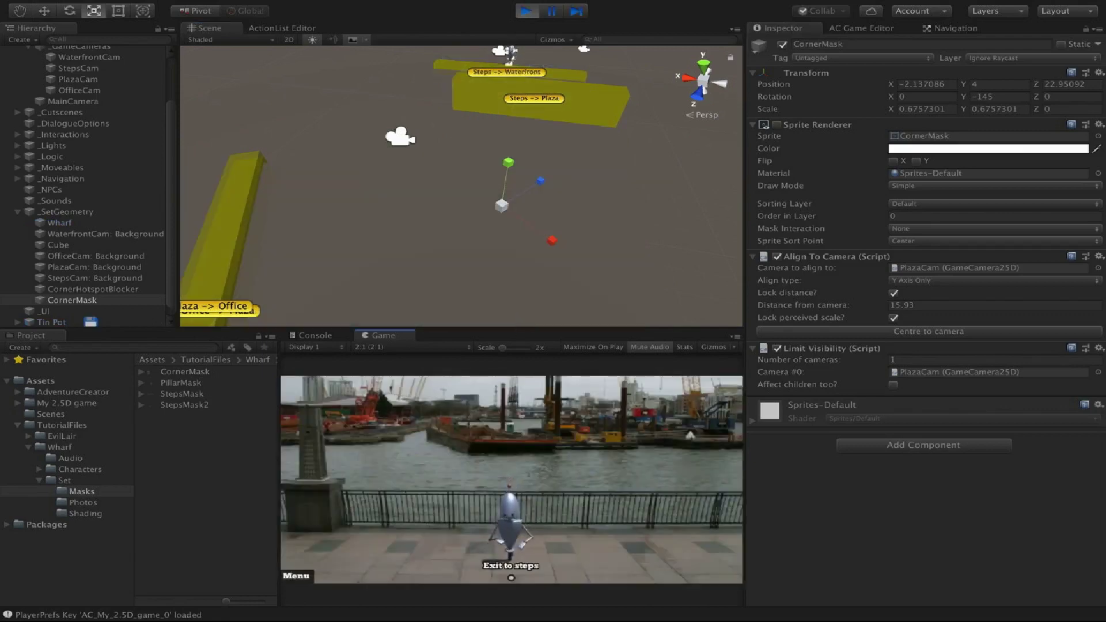
click(454, 471)
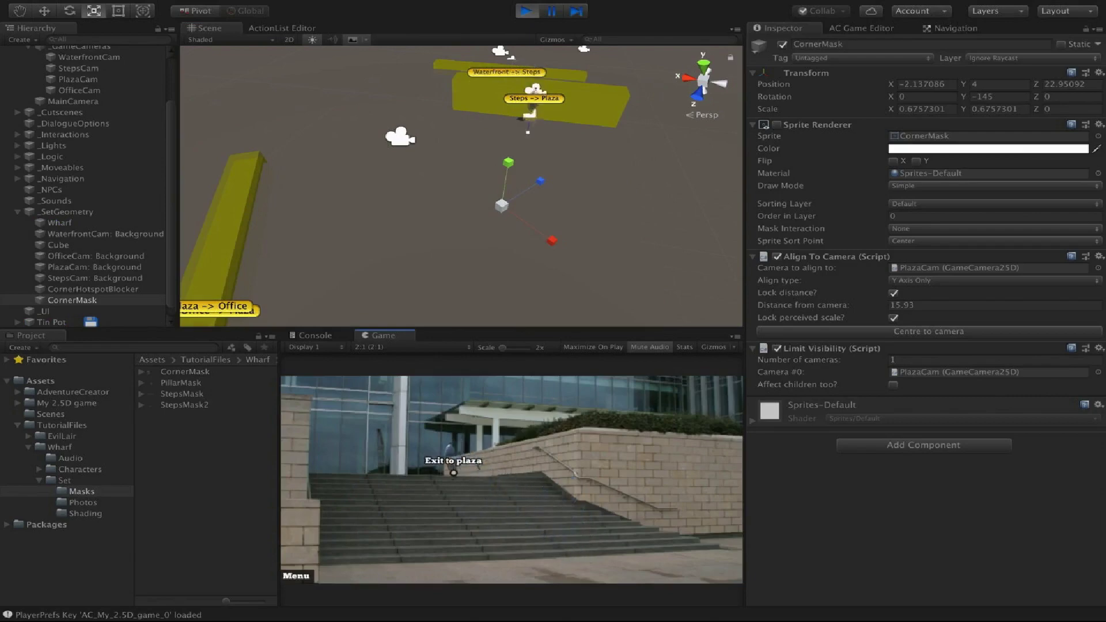
click(358, 532)
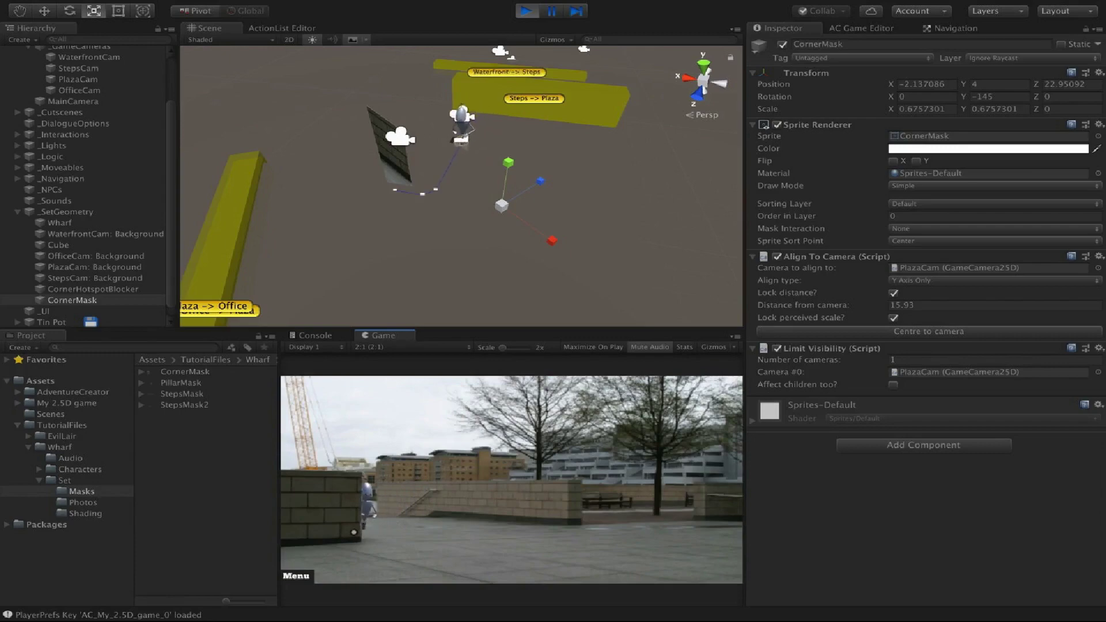
click(367, 558)
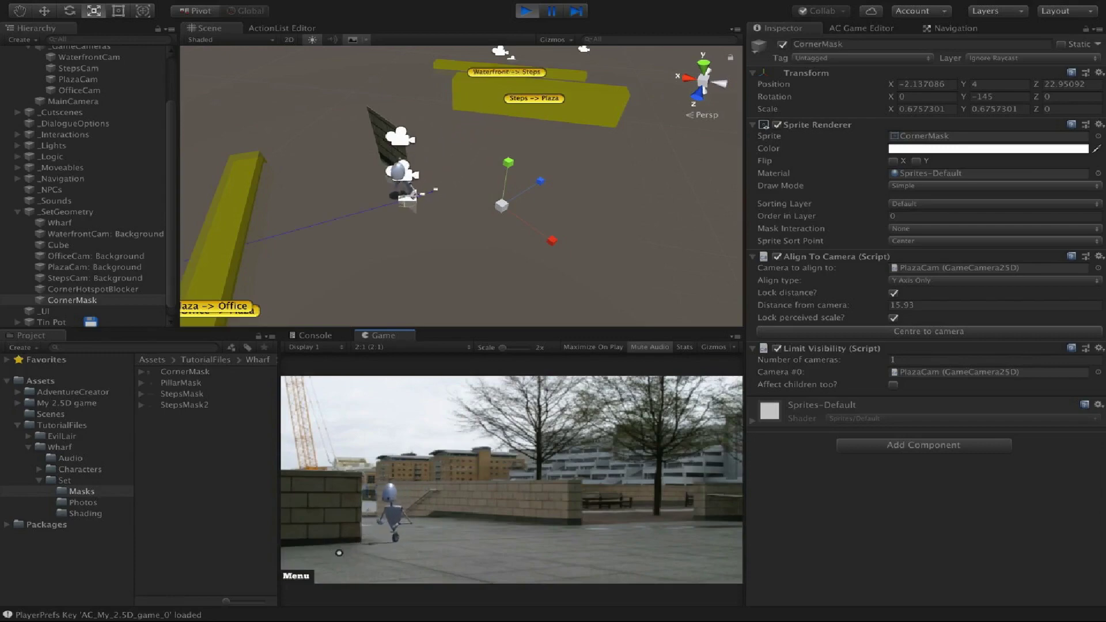
click(412, 541)
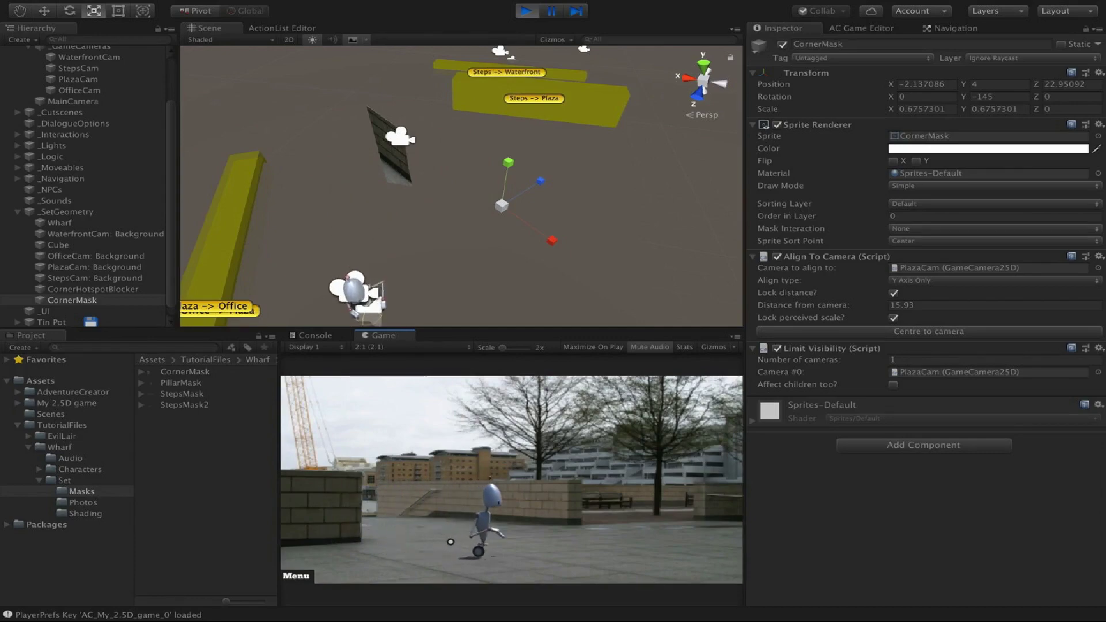
key(ctrl+p)
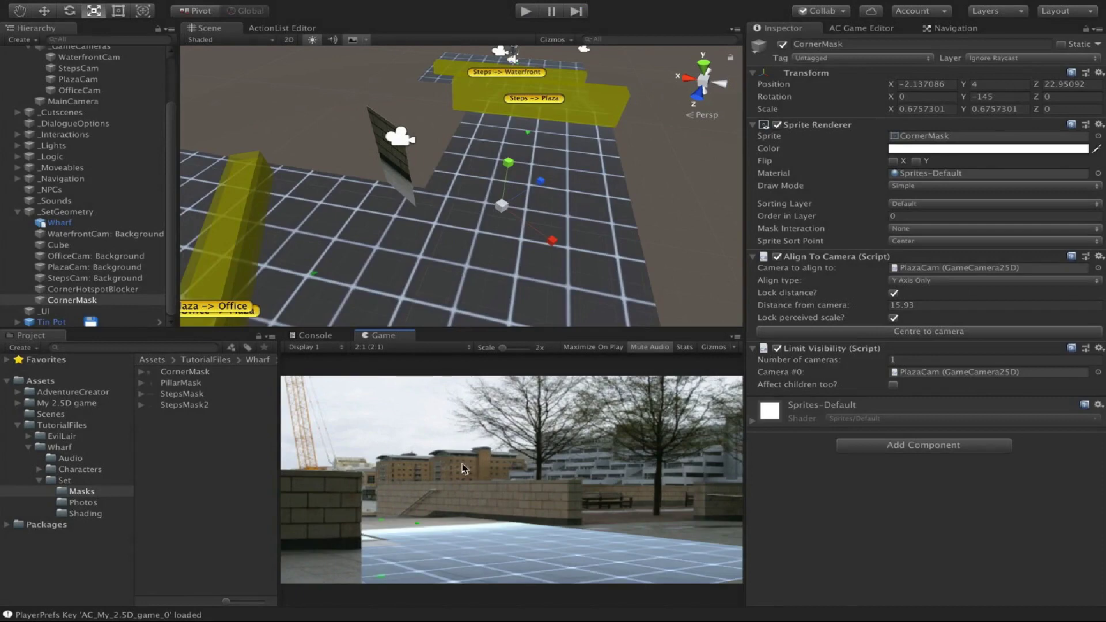
Add a Scene sprite prefab named StepsMask to the scene.
click(202, 406)
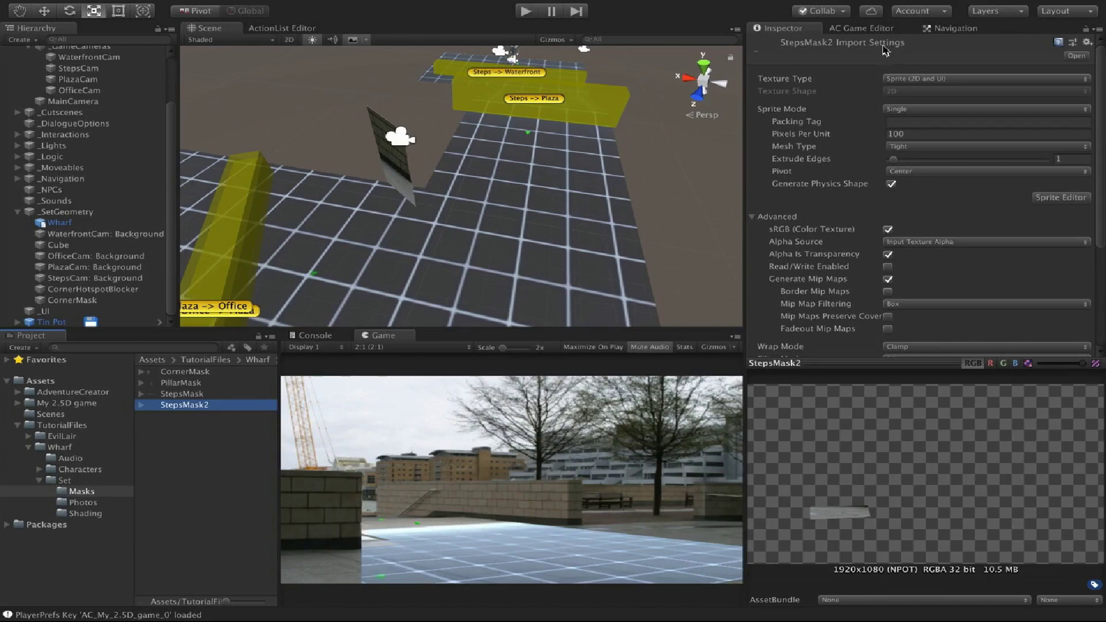
click(878, 29)
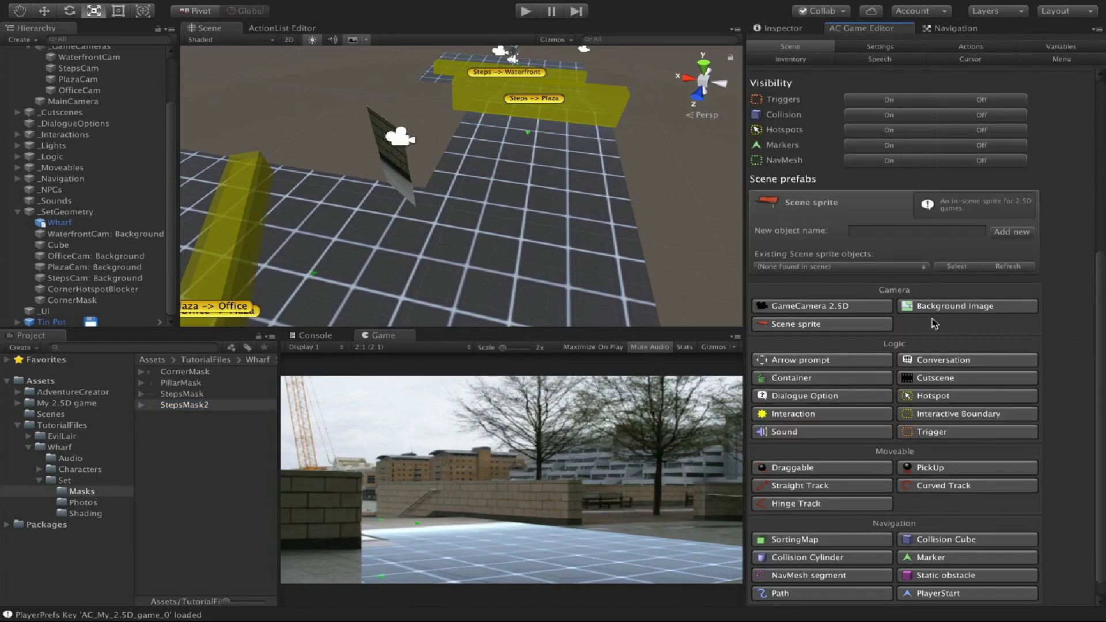
click(912, 229)
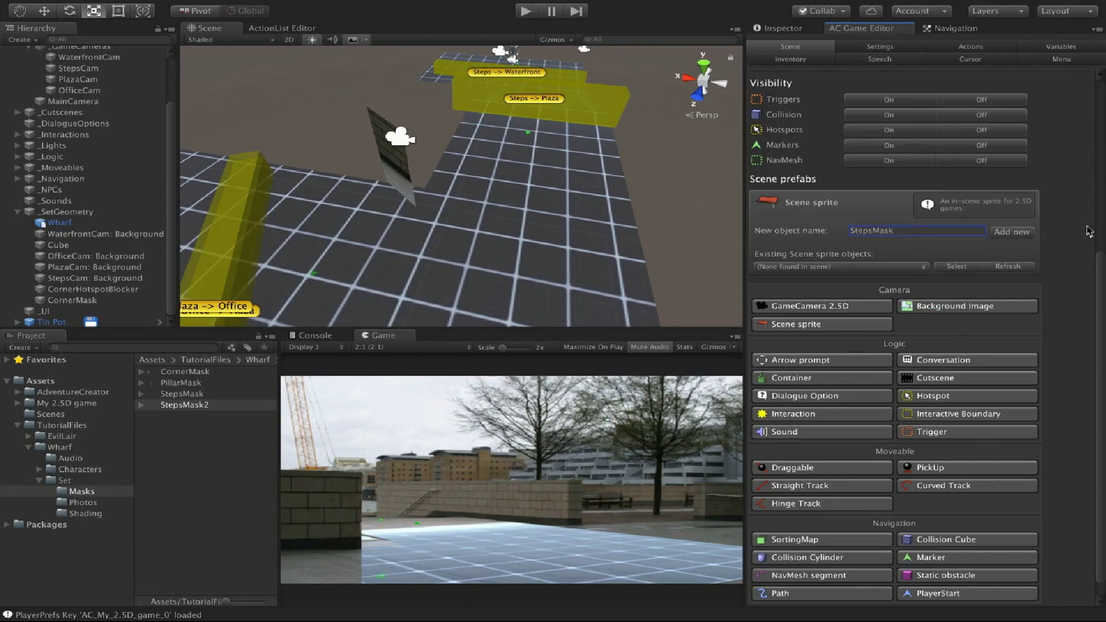
click(1028, 232)
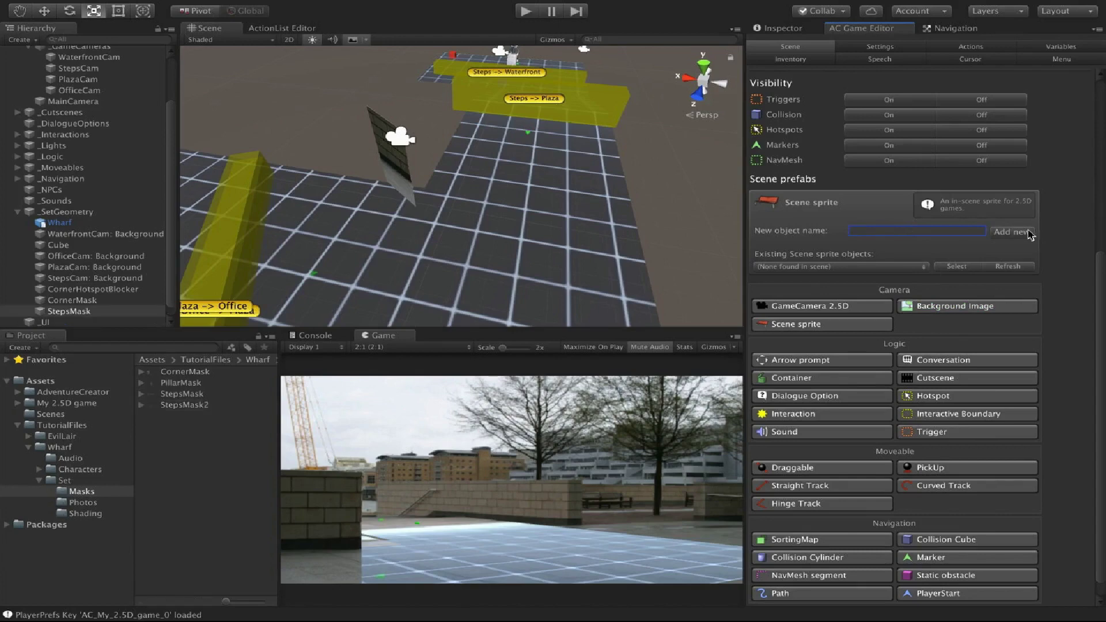
Assign the StepsMask2 sprite to StepsMask, with PlazaCam as both its alignment camera and its limited-visibility camera #0.
click(774, 29)
drag(190, 405, 879, 141)
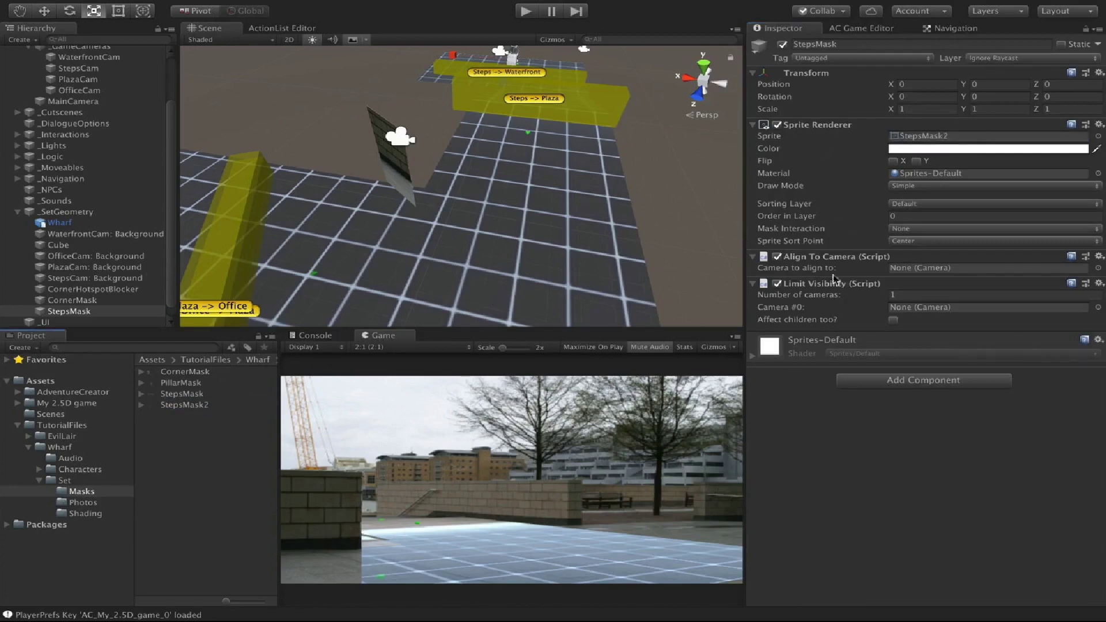
drag(49, 81, 920, 267)
drag(85, 80, 922, 371)
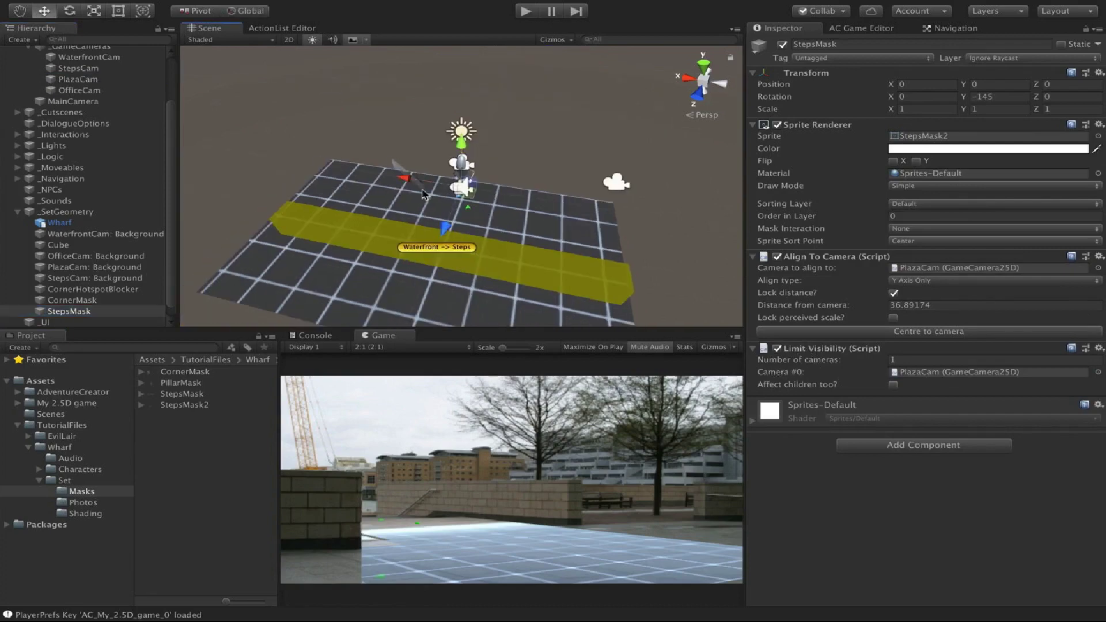
Centre StepsMask to PlazaCam and scale it uniformly to about 1.4 so it matches the steps in the background.
scroll(423, 194, down, 3)
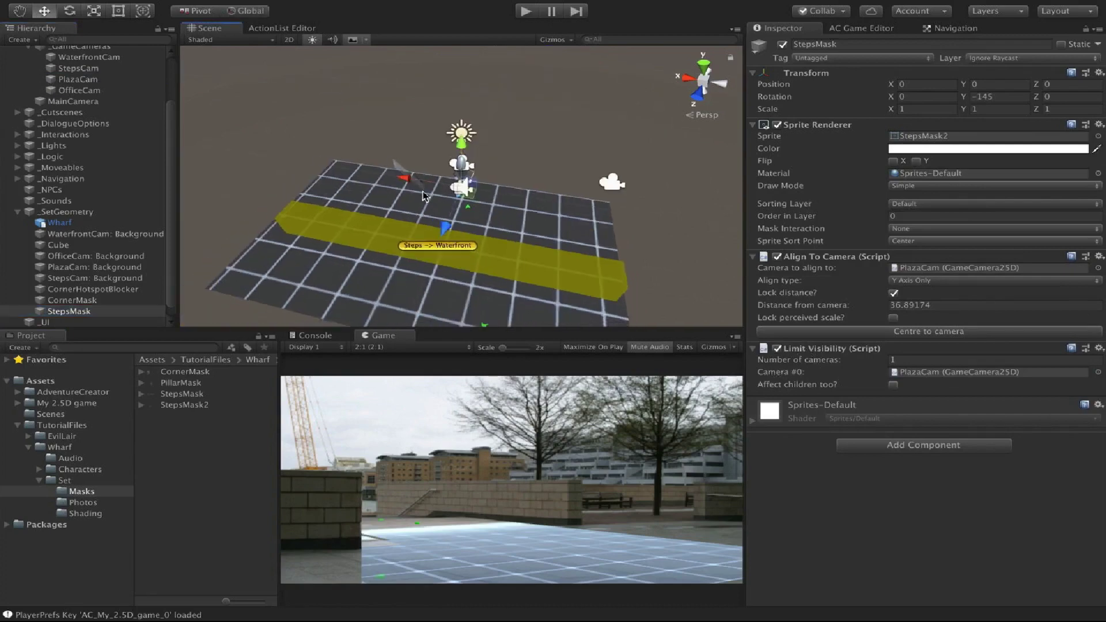
click(912, 332)
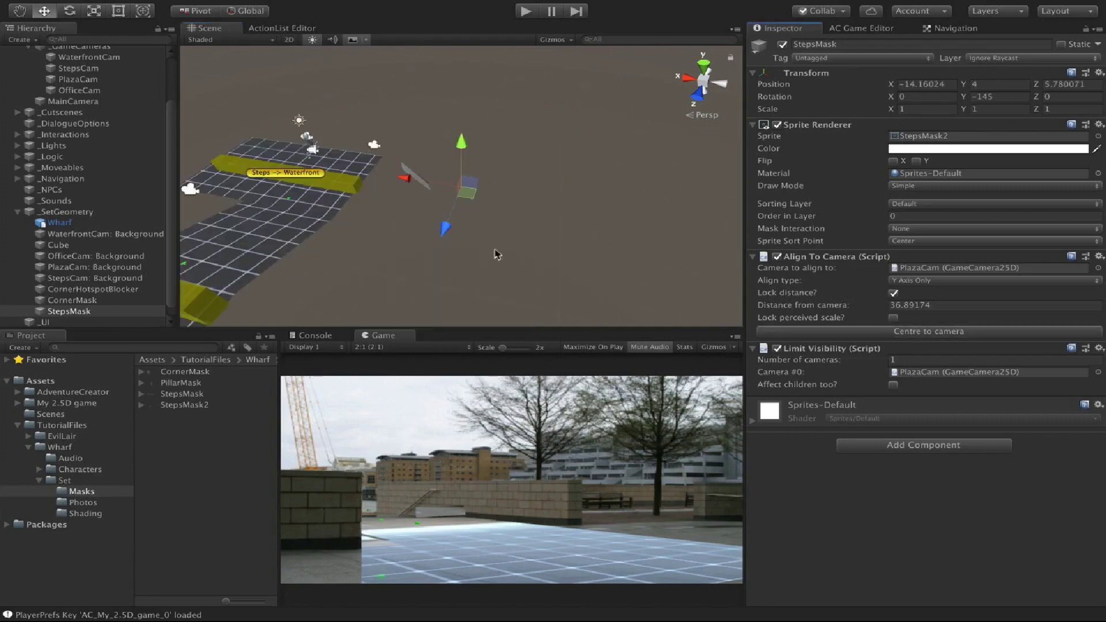
key(r)
drag(462, 187, 492, 187)
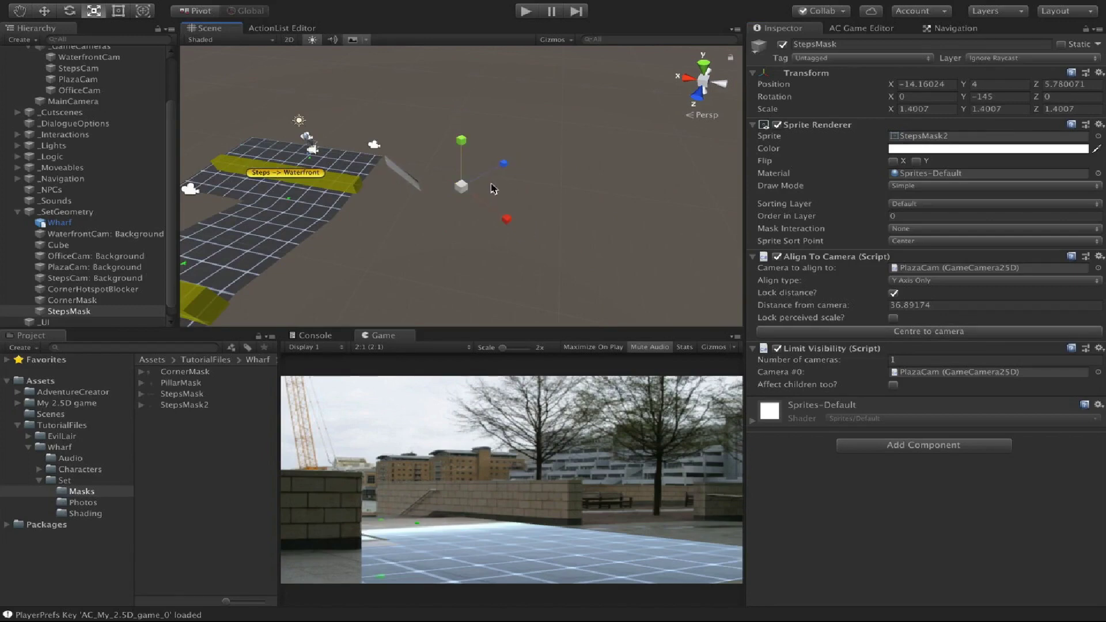
key(w)
Set StepsMask's distance from PlazaCam to 25.12 with perceived scale locked, and release the scale lock.
click(893, 318)
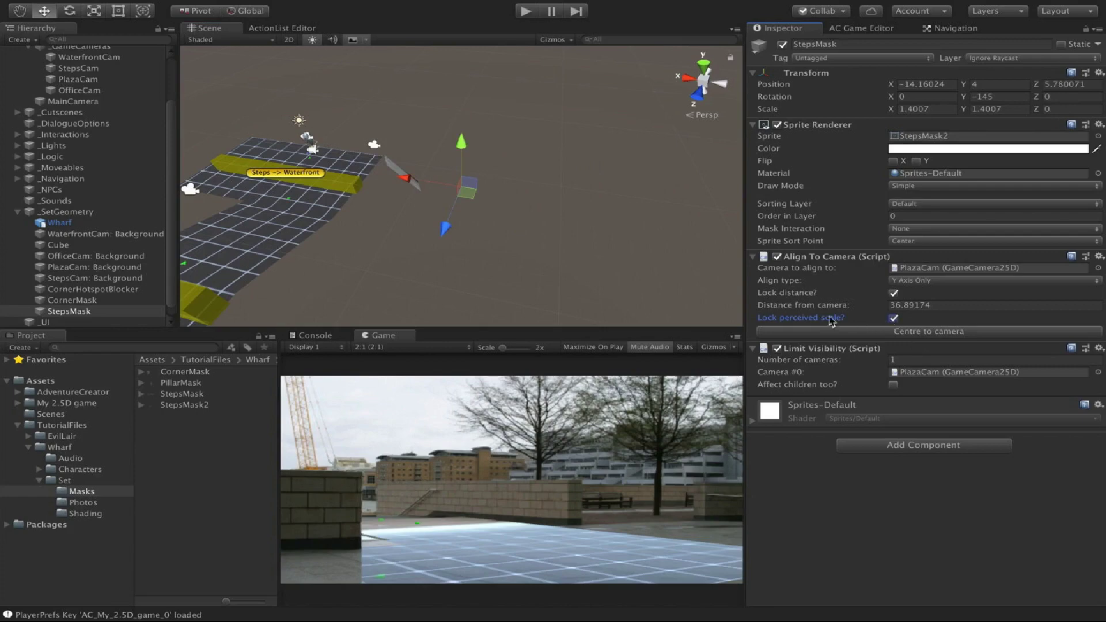
drag(862, 308, 499, 188)
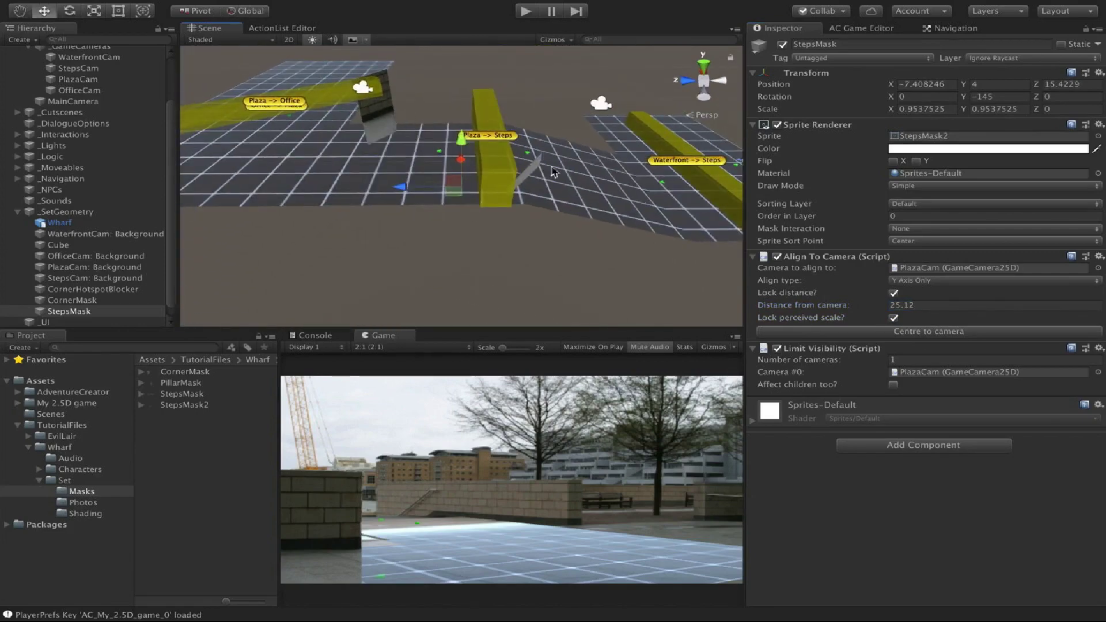
click(893, 319)
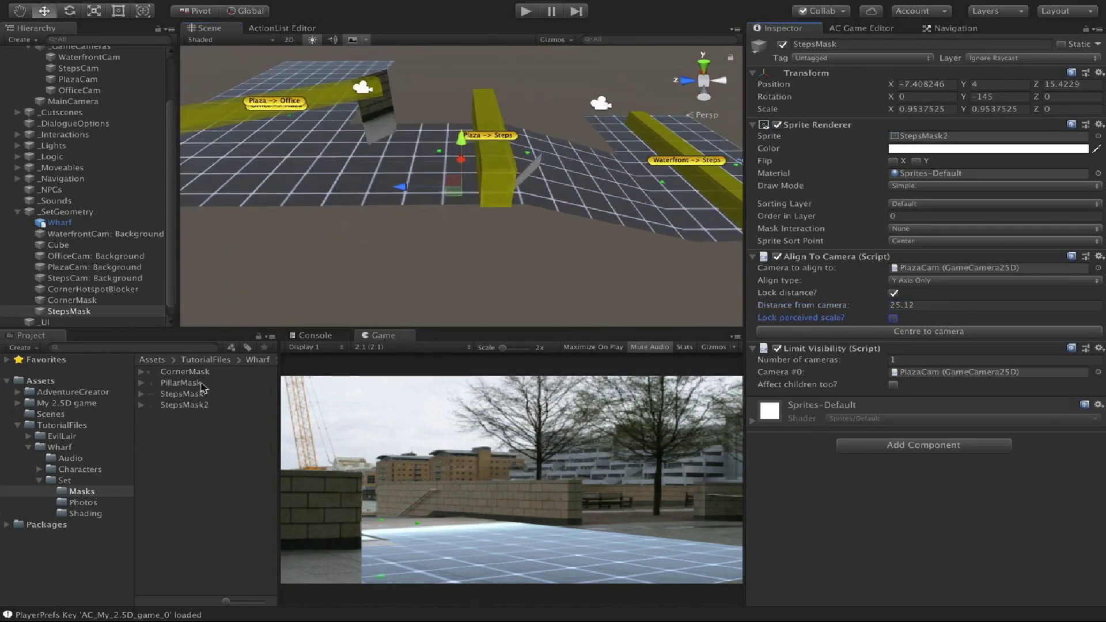
Make OfficeCam's background image the active one for placing the pillar mask.
click(198, 394)
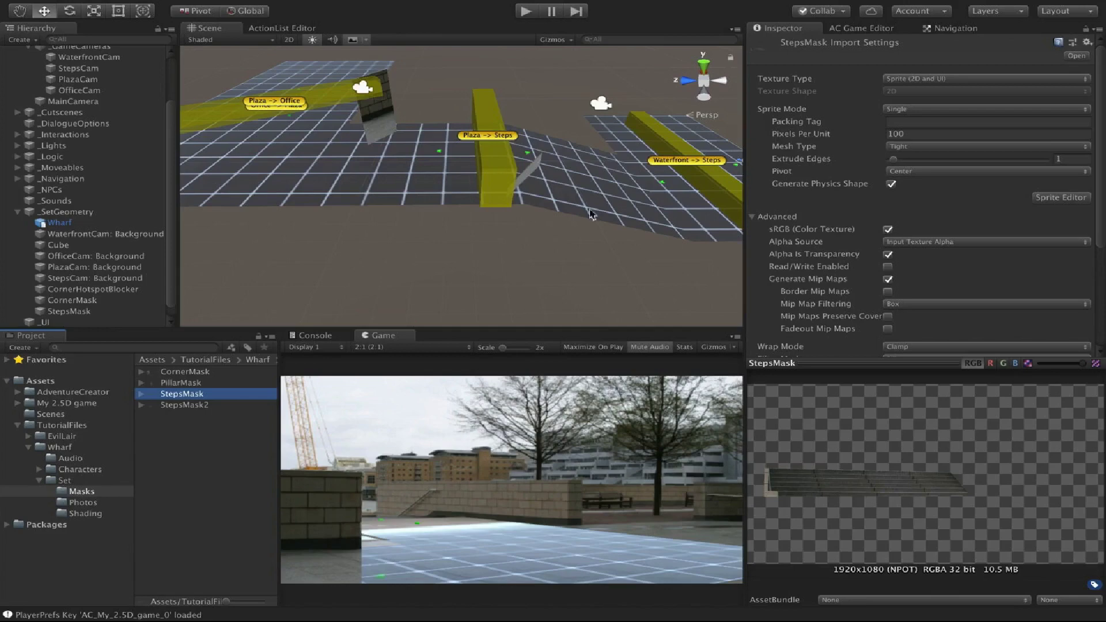
middle_drag(539, 195, 524, 202)
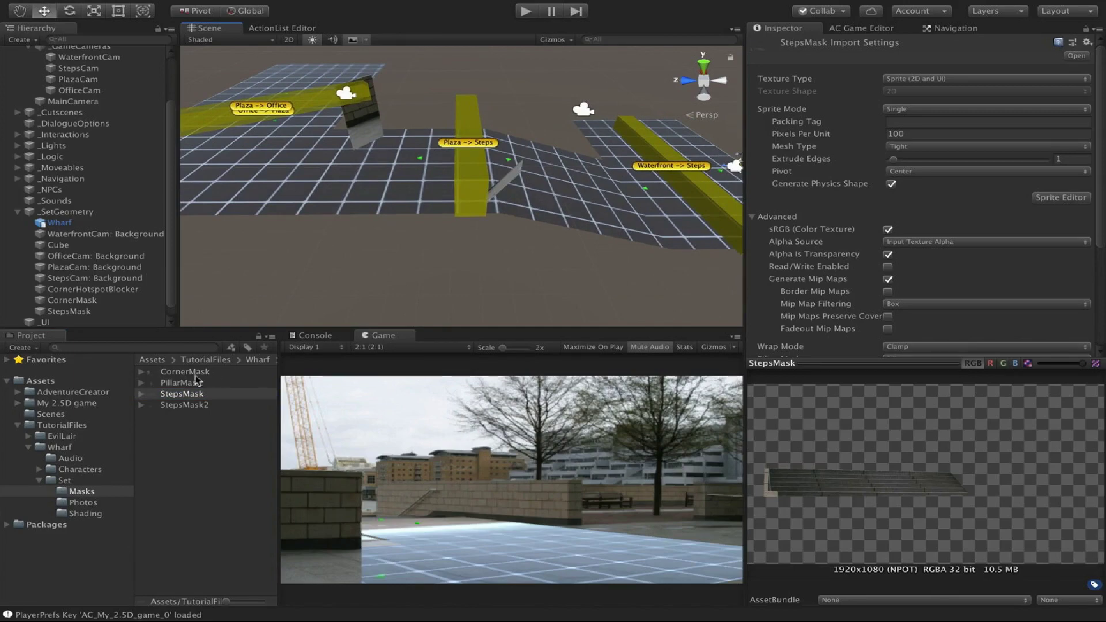
click(187, 384)
click(861, 28)
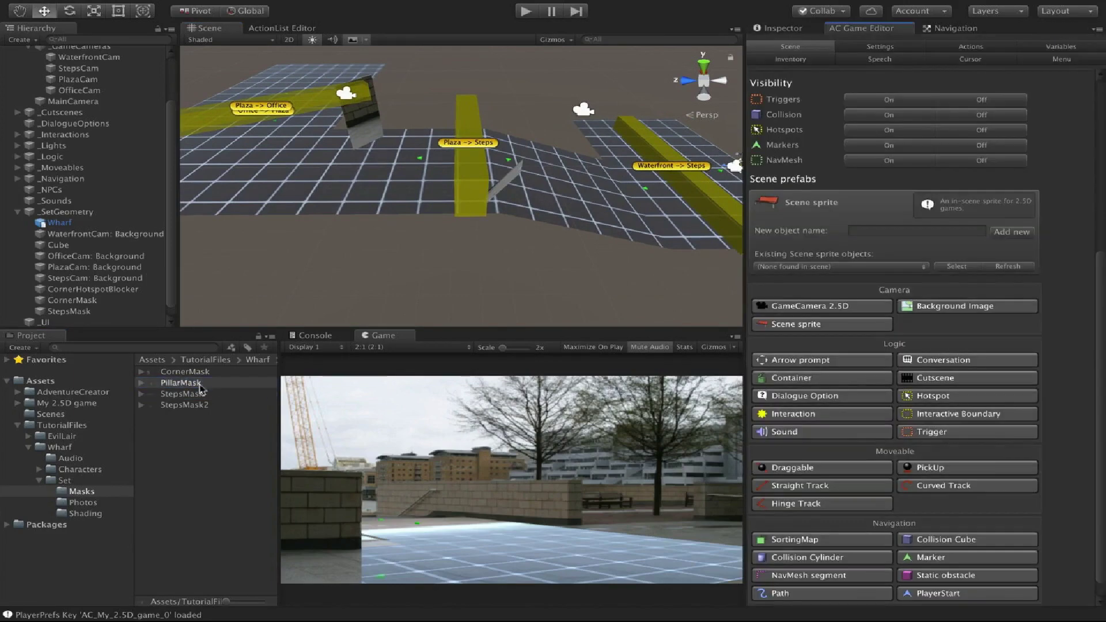
click(87, 80)
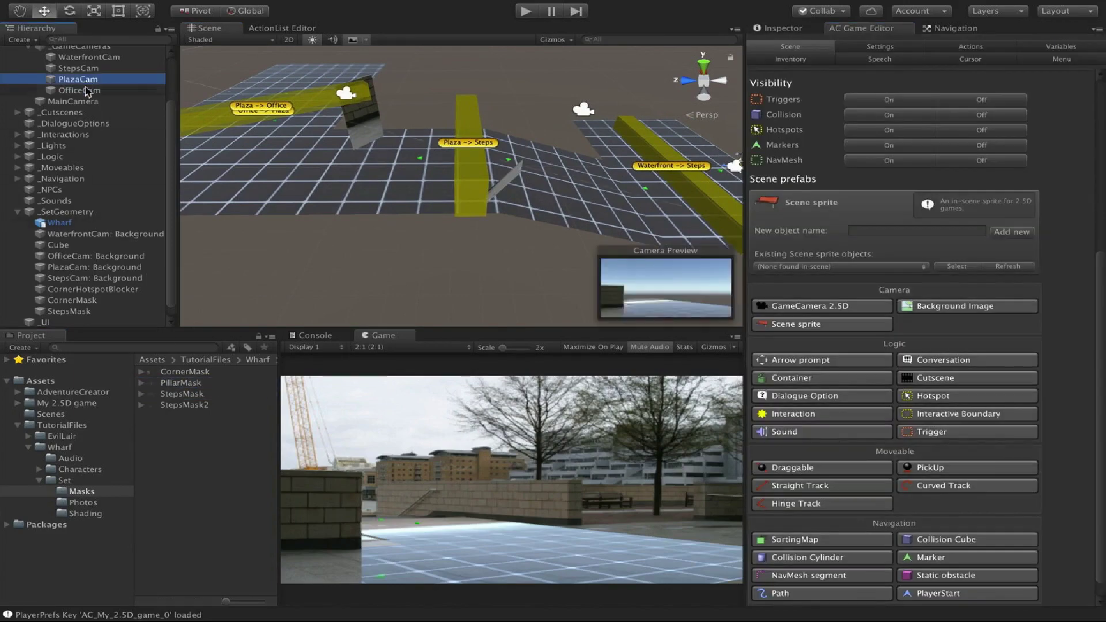
click(87, 91)
click(768, 29)
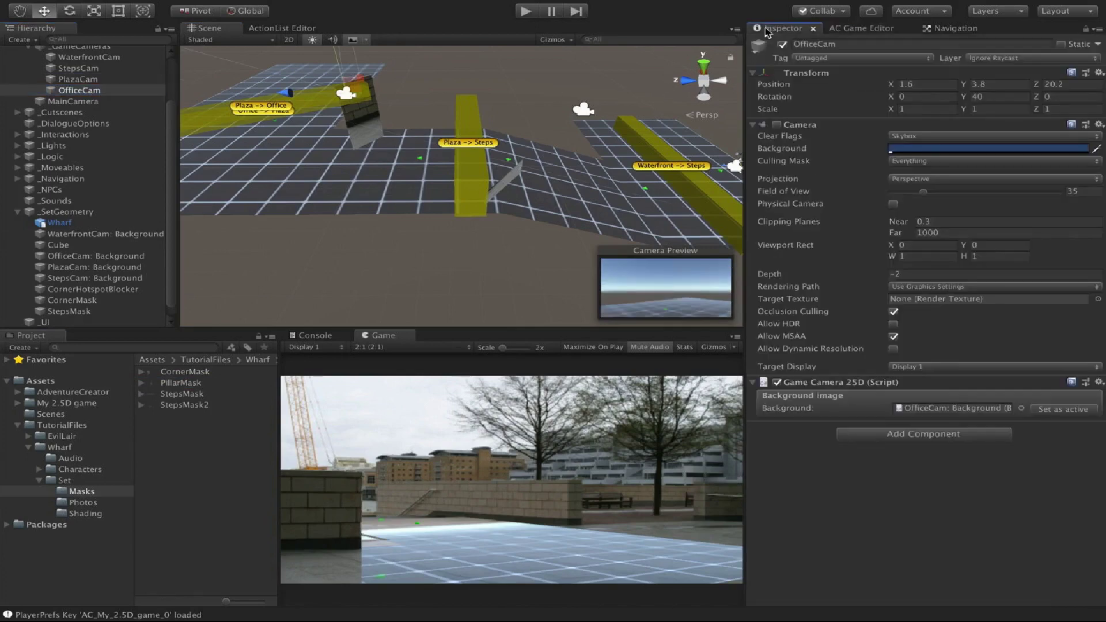
click(1057, 413)
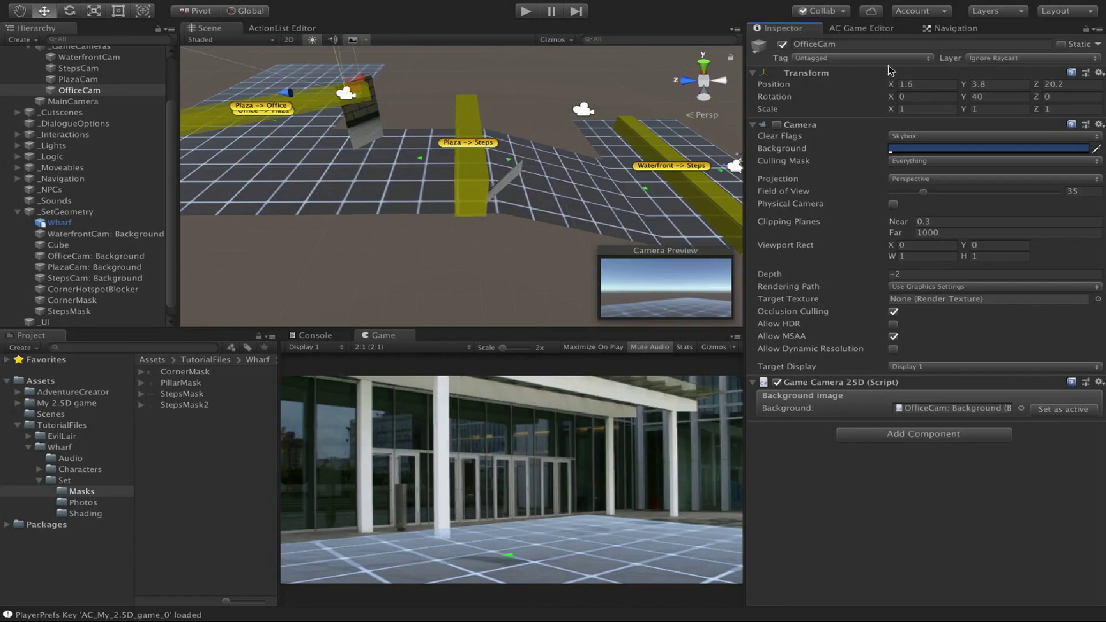
Add a Scene sprite prefab to the scene and name it PillarMask.
click(858, 29)
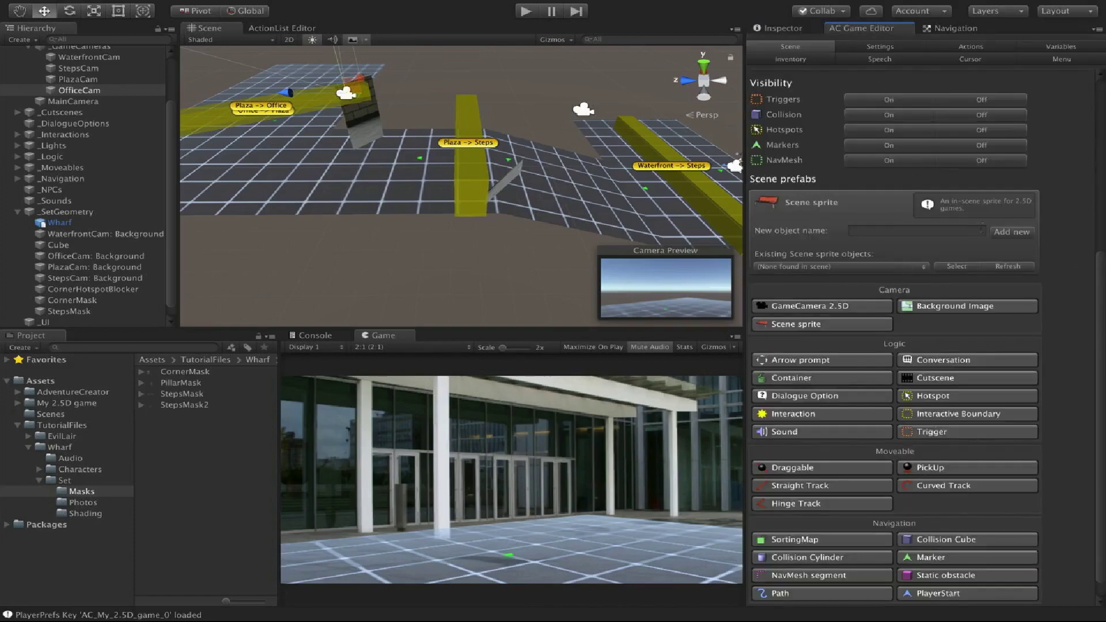
click(1011, 233)
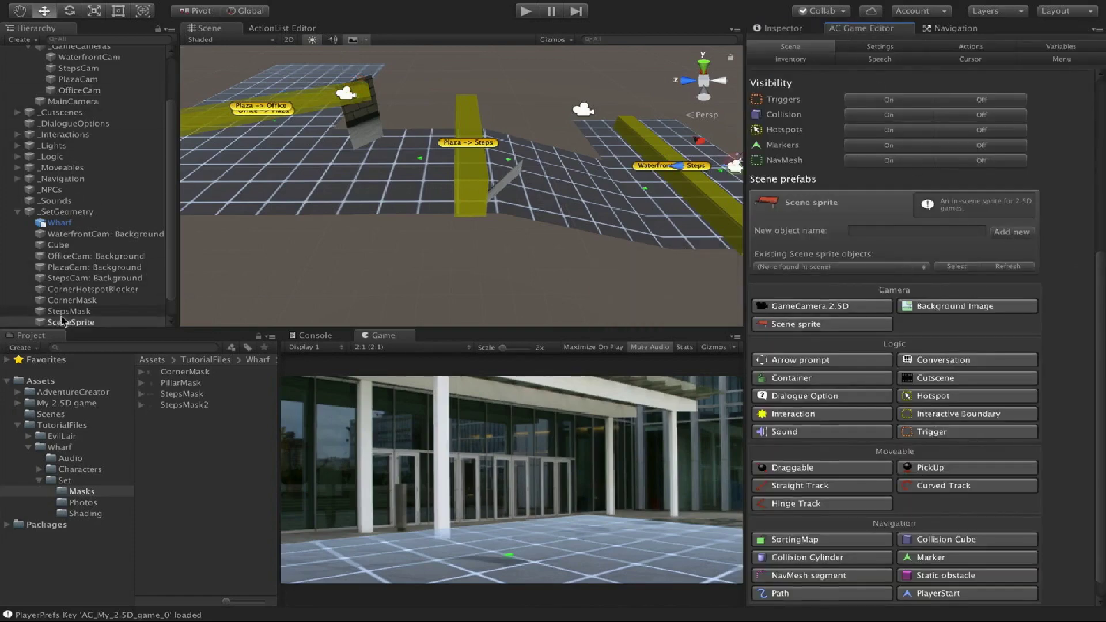
double_click(64, 321)
text(Pilla)
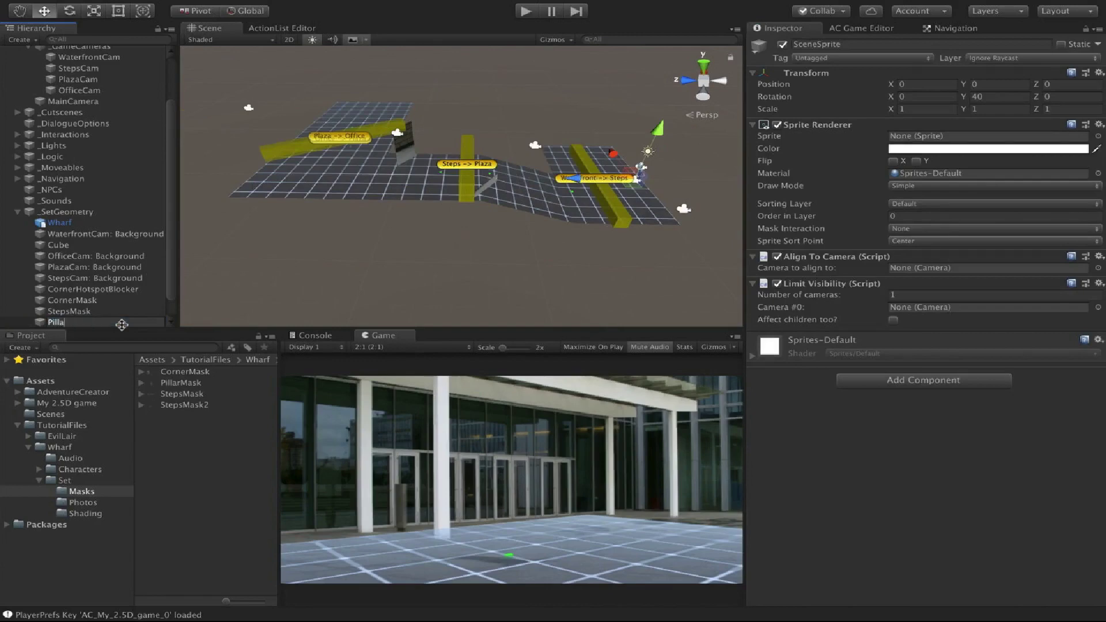
text(rMask)
key(Return)
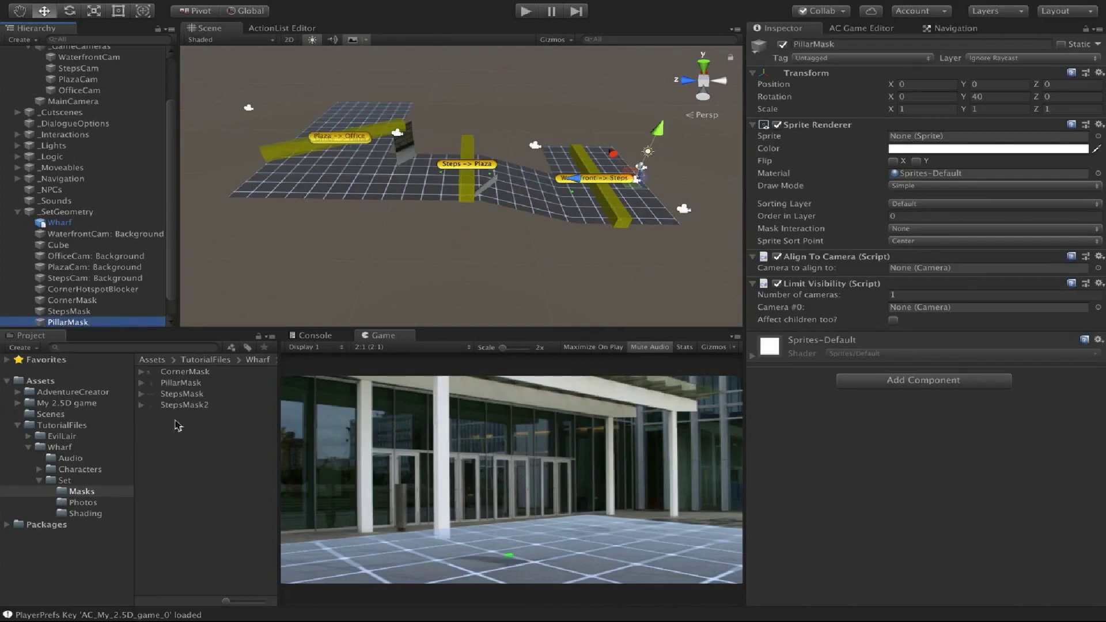
Assign the PillarMask sprite to PillarMask, with OfficeCam as both its alignment camera and its limited-visibility camera #0.
drag(178, 382, 926, 135)
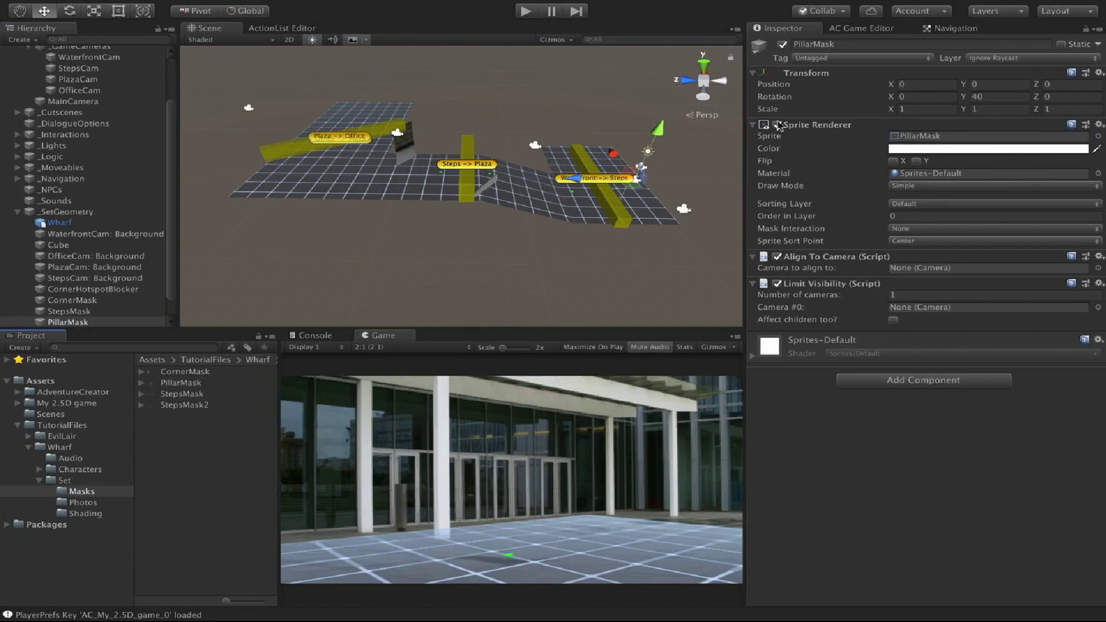
drag(60, 91, 921, 307)
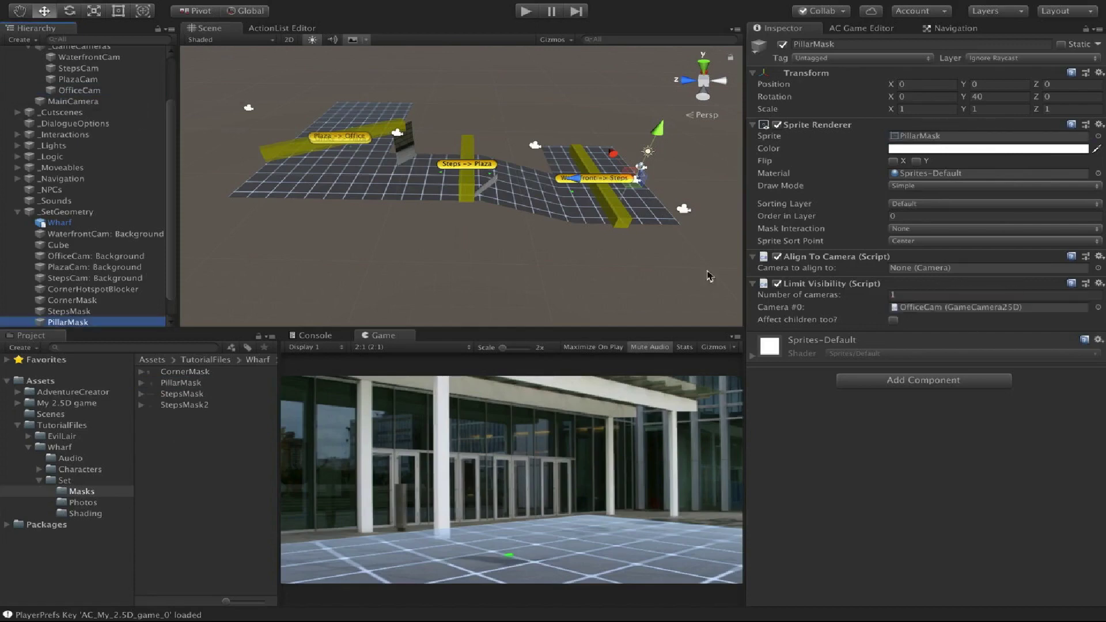
drag(81, 90, 940, 271)
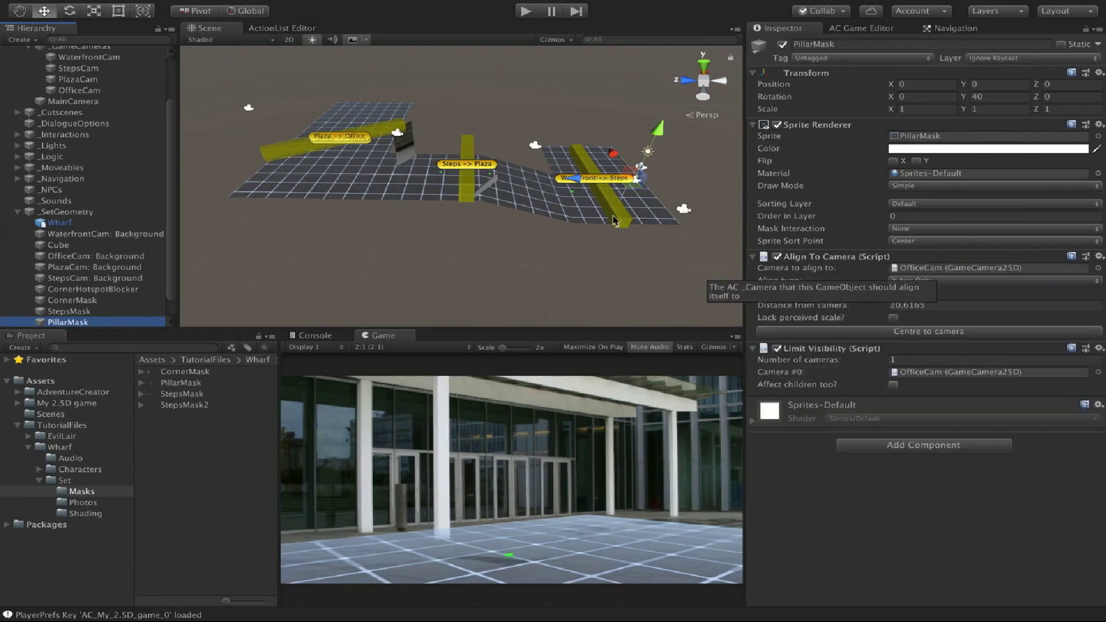
Move PillarMask in front of OfficeCam with Align To Camera temporarily disabled, and centre it to the camera with alignment re-enabled.
alt+drag(615, 221, 331, 217)
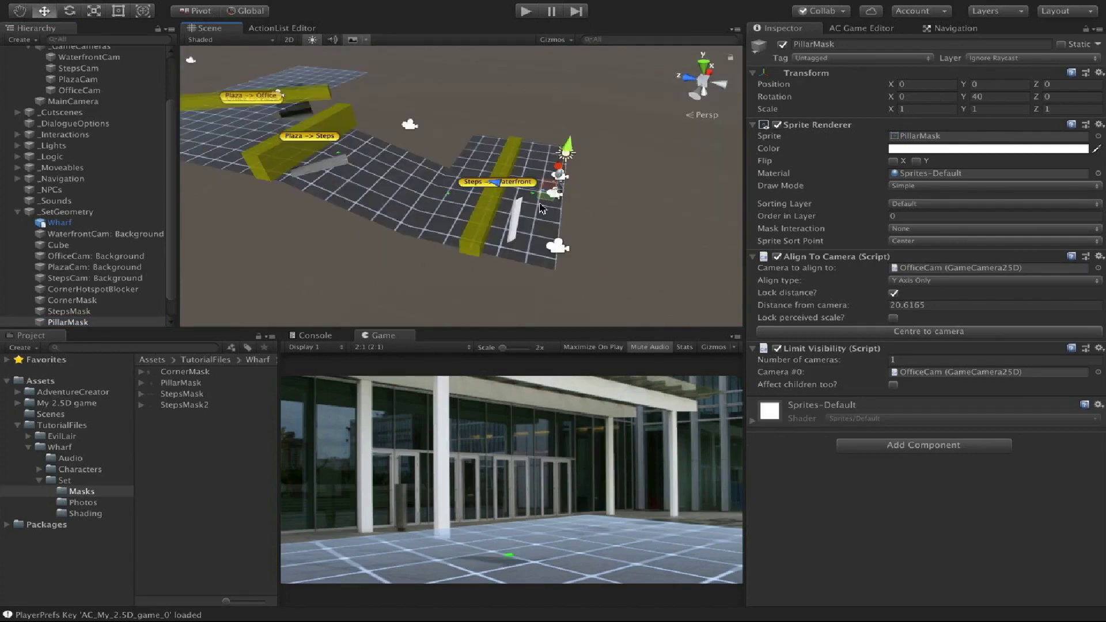
drag(541, 207, 532, 195)
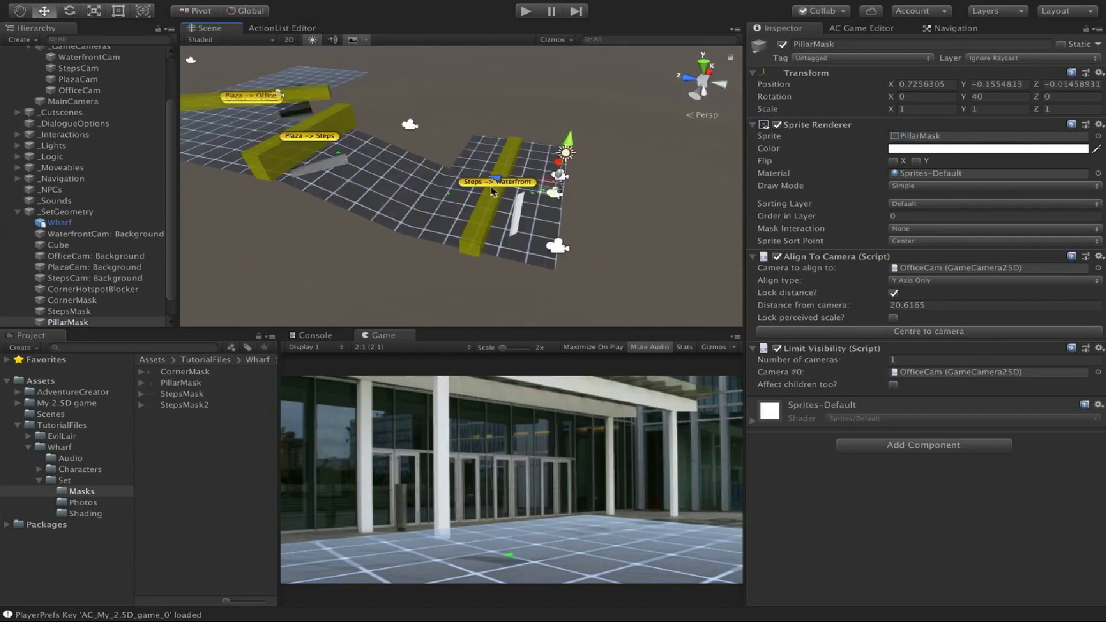
click(777, 256)
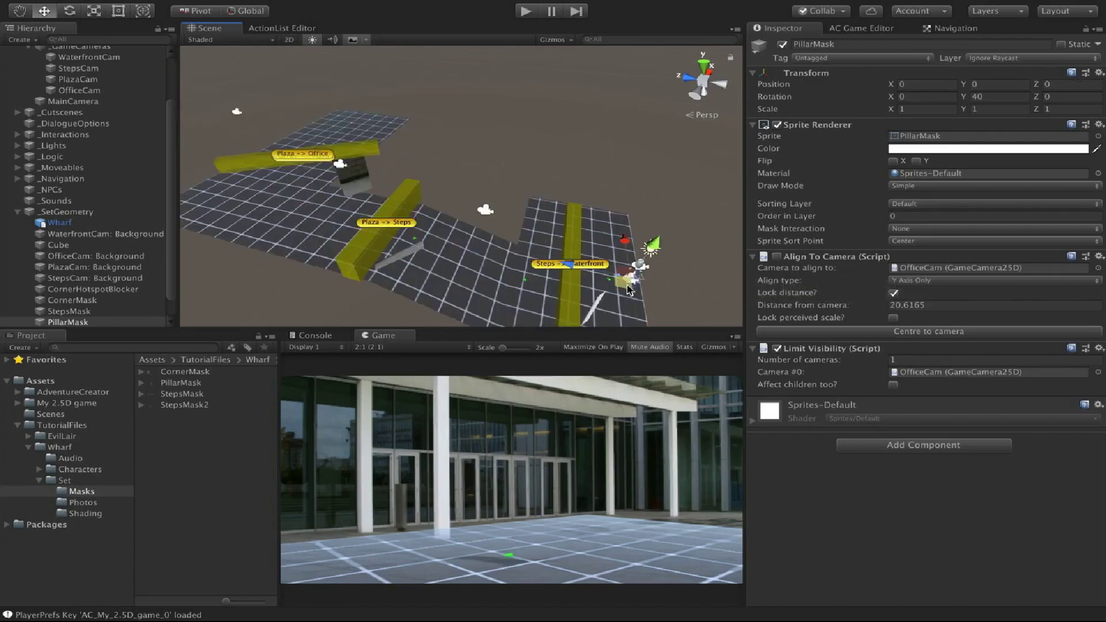
drag(630, 289, 281, 120)
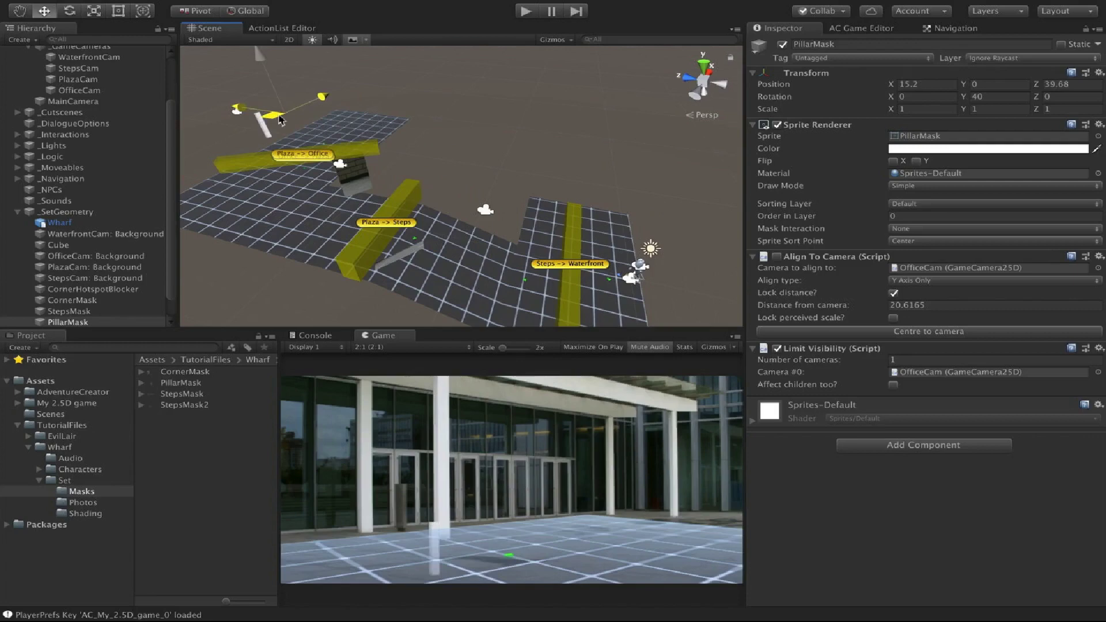
click(777, 257)
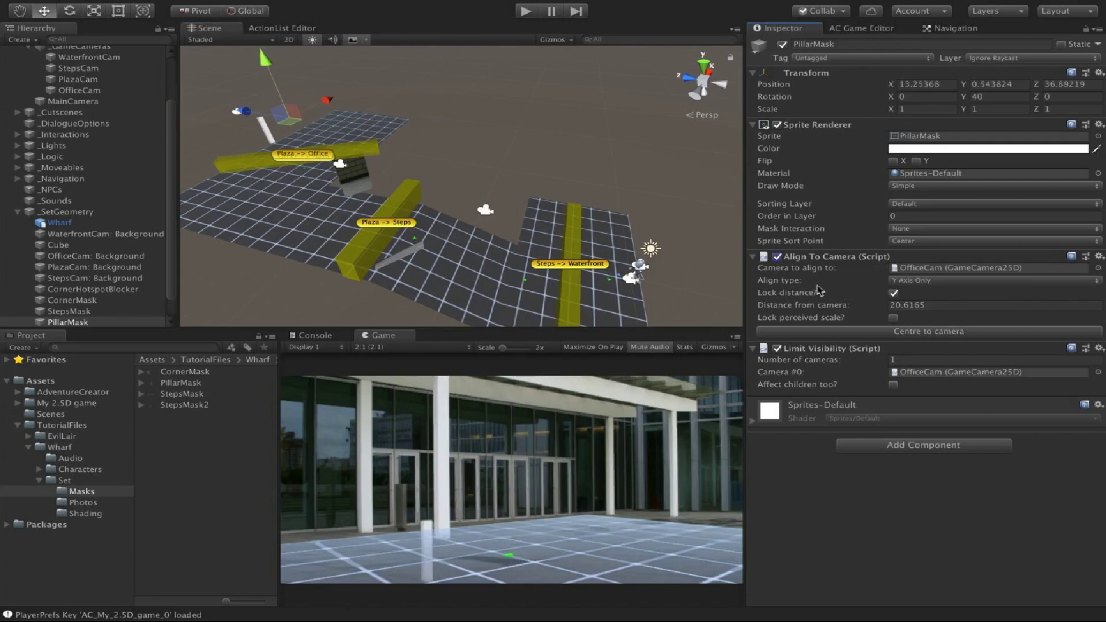
click(885, 333)
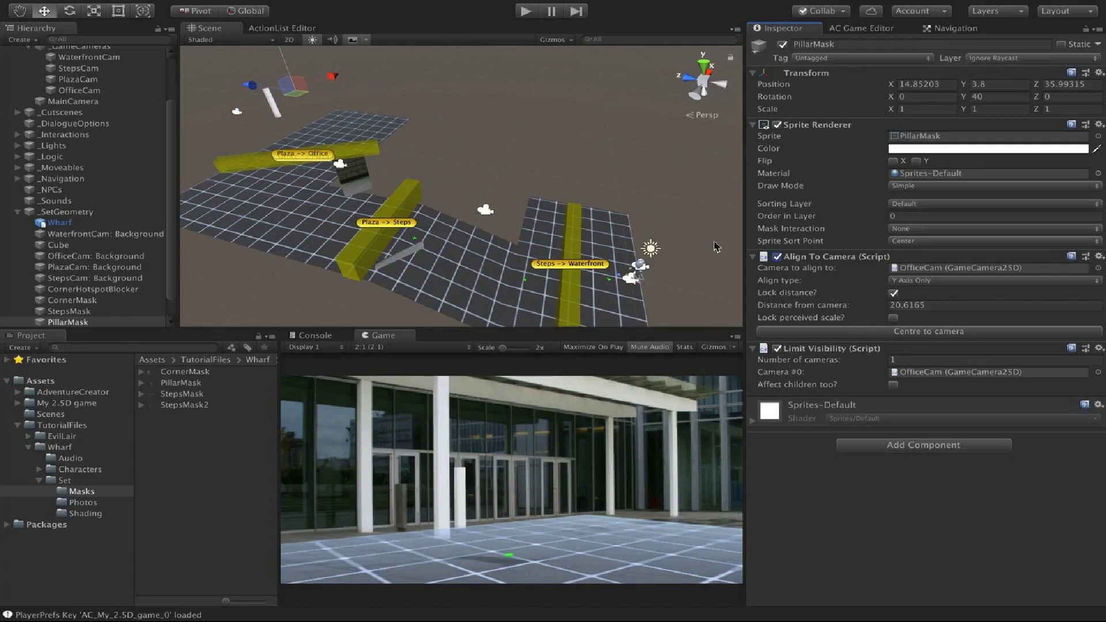
Scale PillarMask uniformly to about 1.36 to match the front pillar in the background, and lock its perceived scale.
key(r)
drag(300, 99, 327, 100)
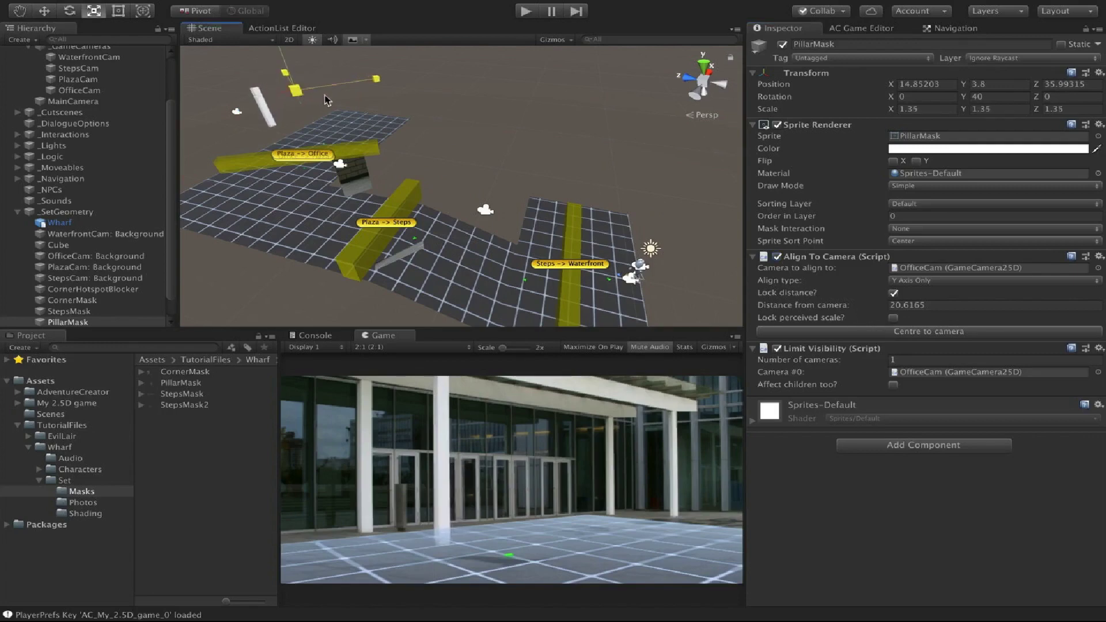
click(893, 318)
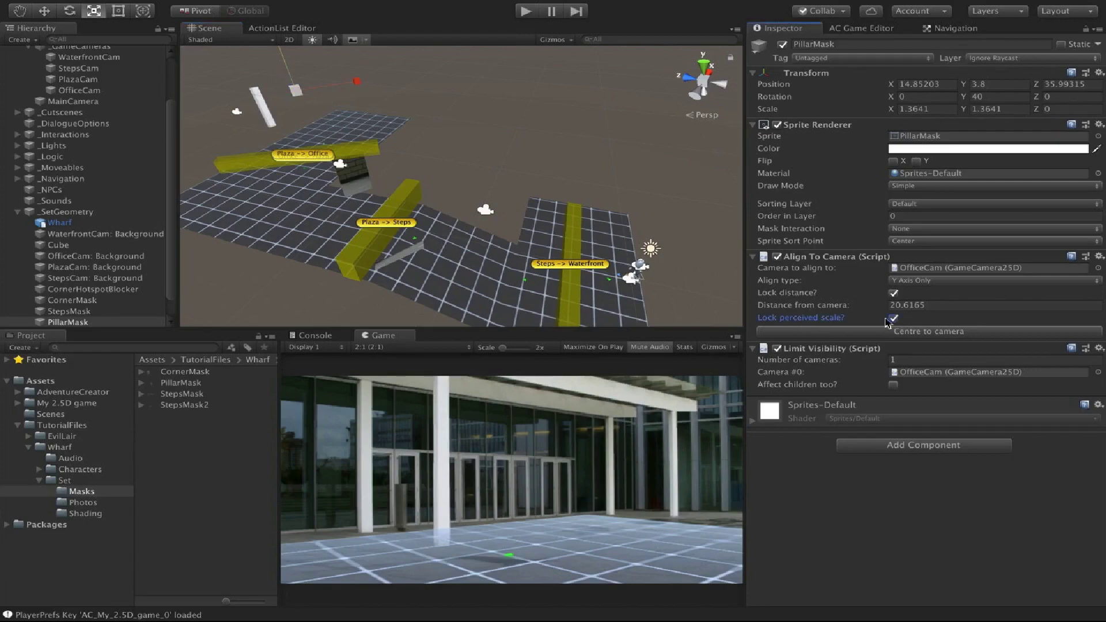
Dock the Navigation window below the Inspector to display the NavMesh while editing PillarMask.
key(f)
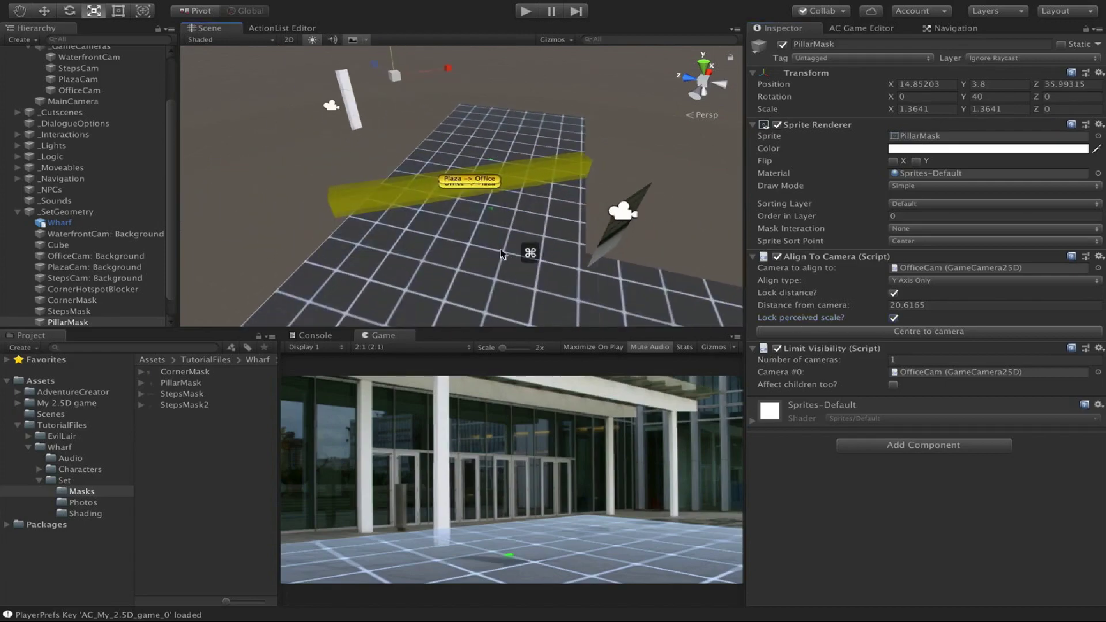
alt+drag(501, 254, 579, 252)
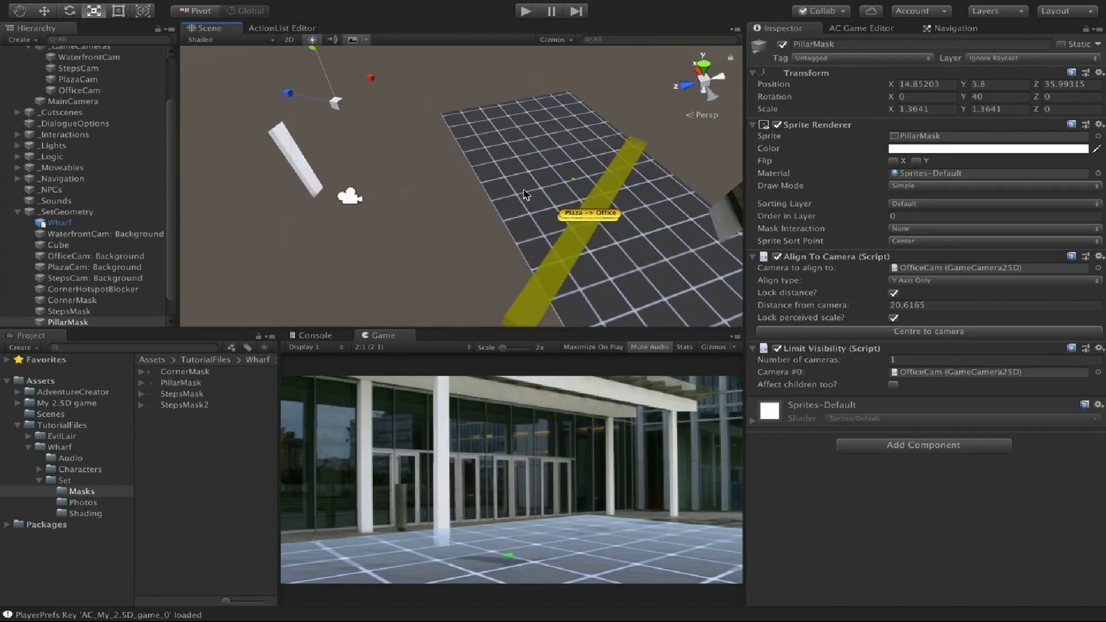
click(948, 29)
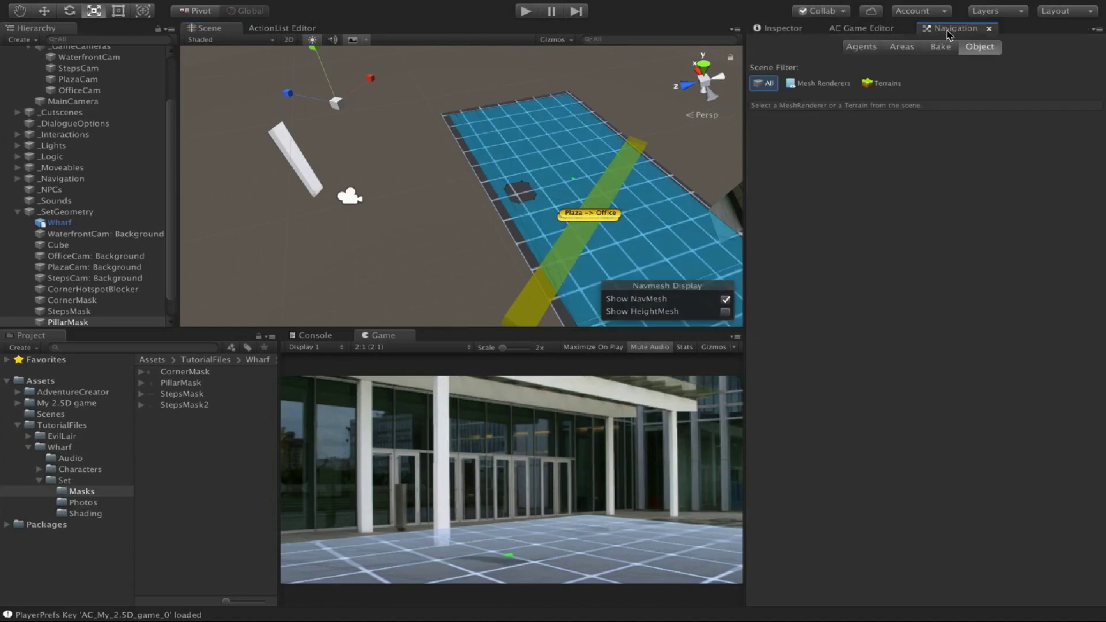
drag(948, 30, 951, 480)
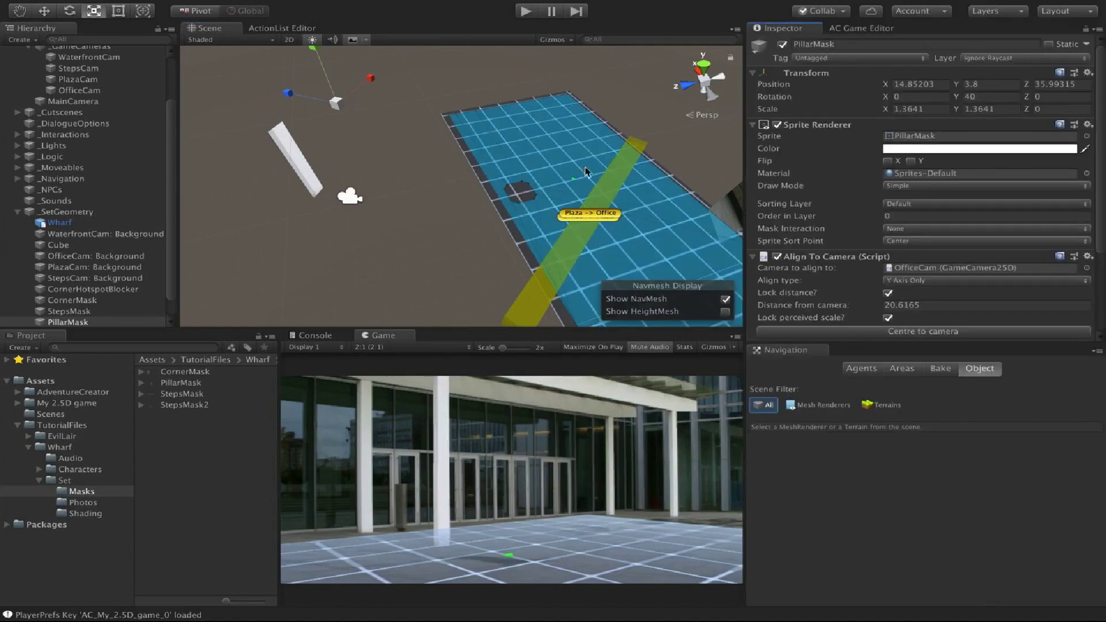
Set PillarMask's distance from OfficeCam to 9.5 to line it up with the NavMesh hole, and close the Navigation window.
middle_drag(530, 172, 447, 153)
key(w)
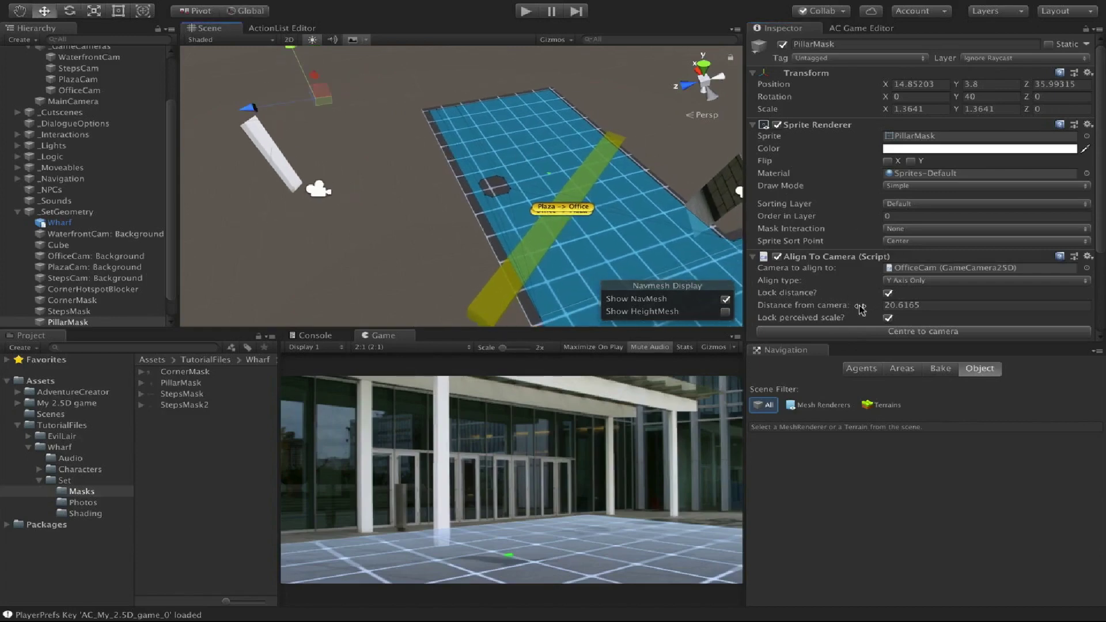
drag(859, 309, 819, 314)
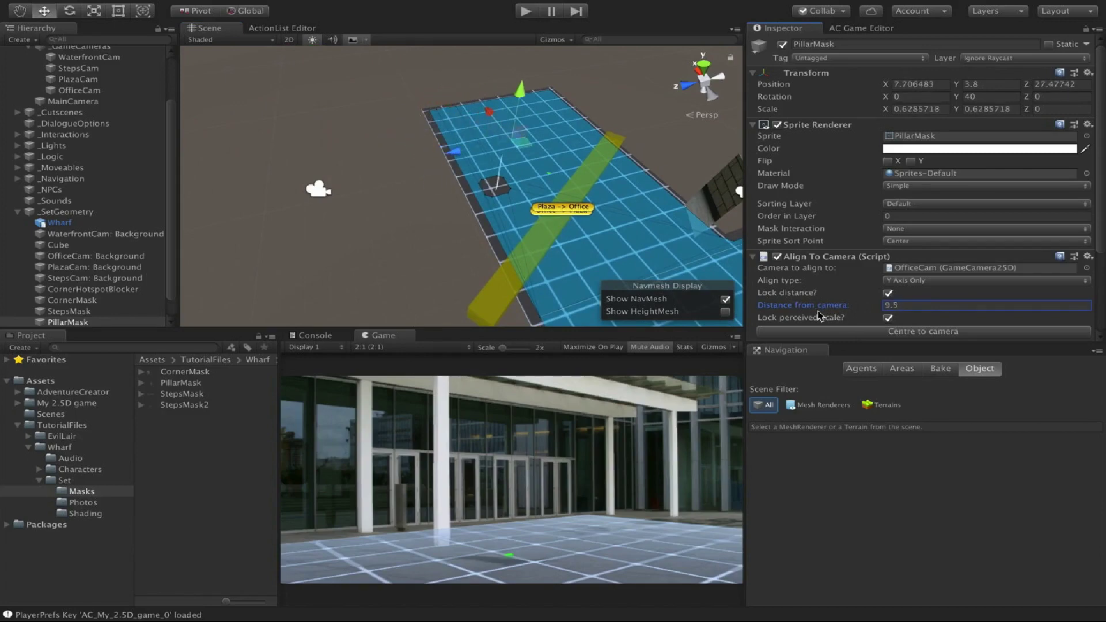
right_drag(507, 190, 452, 187)
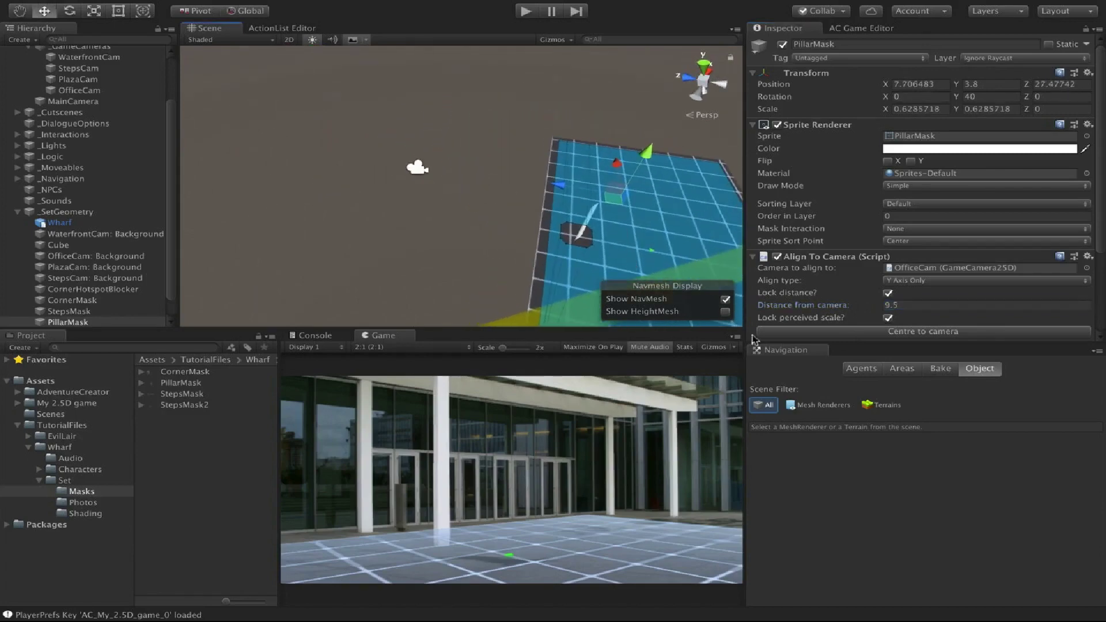
middle_click(815, 353)
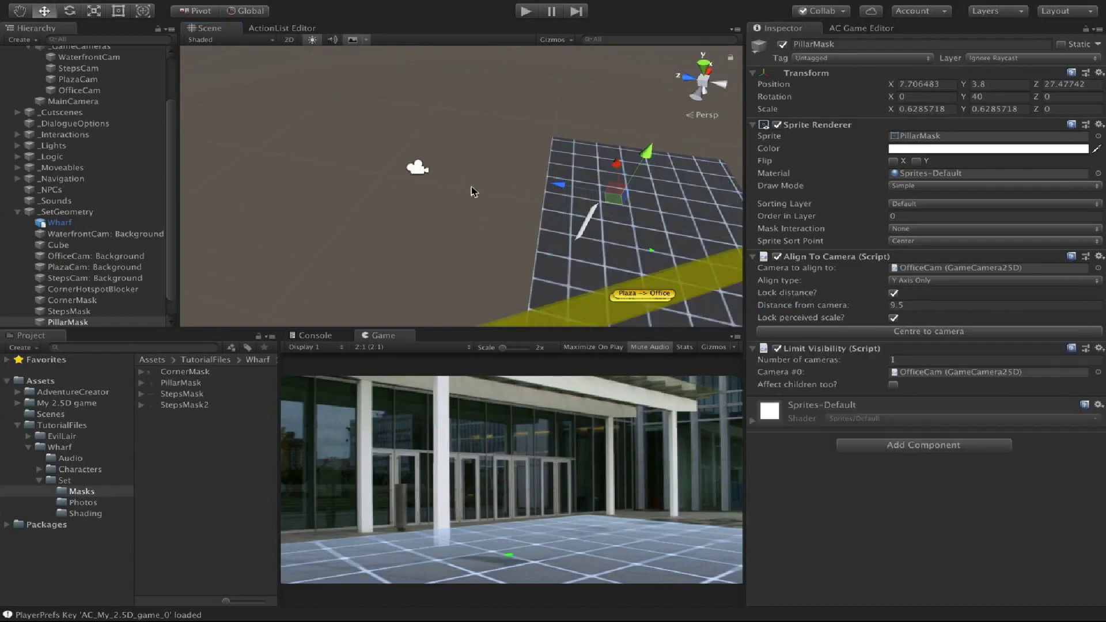
Set CornerMask's distance from PlazaCam to 15.3, keeping its perceived scale locked.
middle_drag(471, 191, 370, 150)
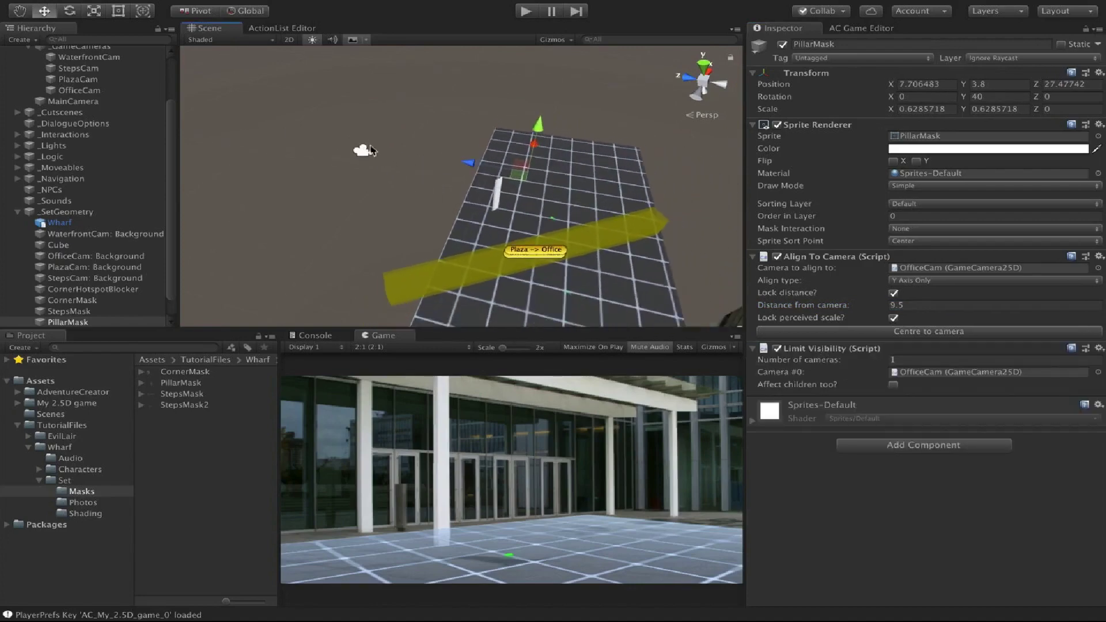
scroll(373, 151, down, 2)
middle_drag(691, 267, 569, 199)
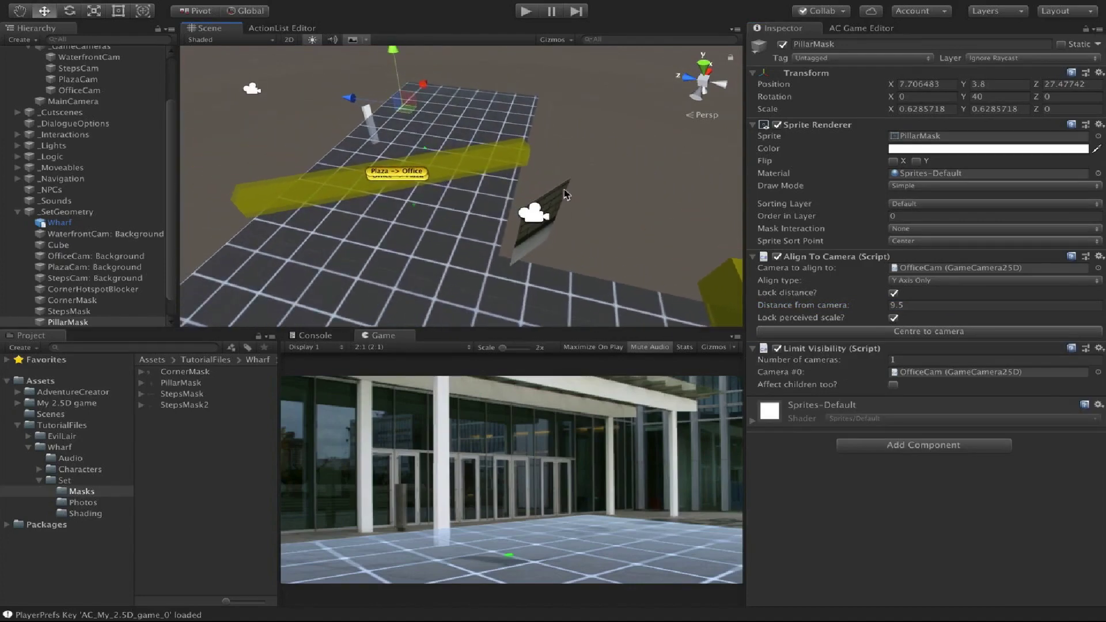
click(558, 200)
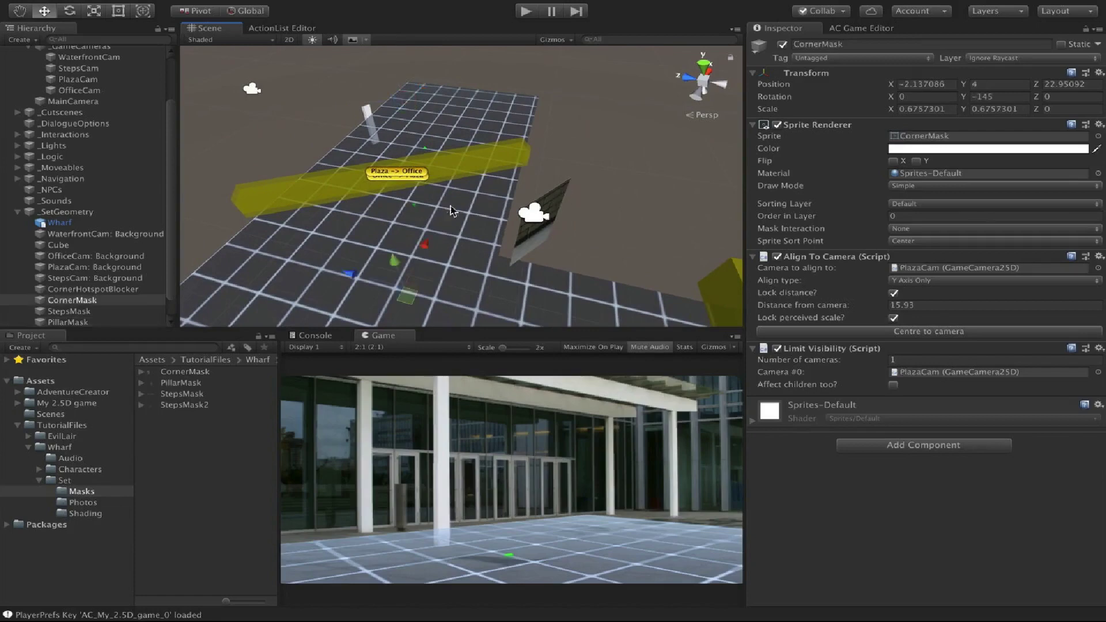
alt+drag(558, 218, 662, 167)
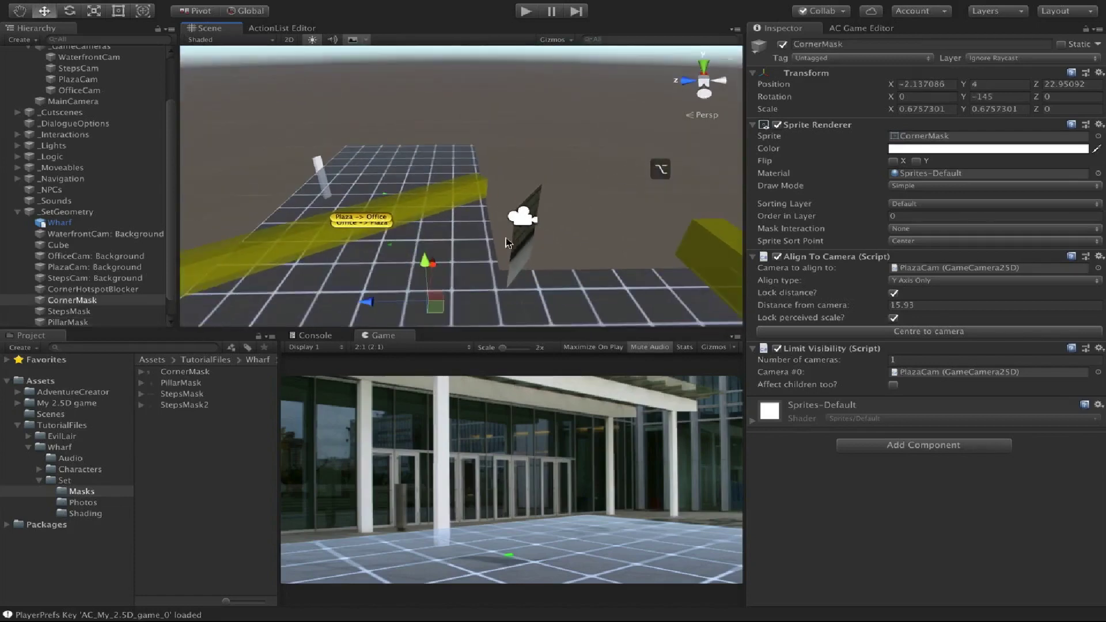
drag(441, 313, 403, 299)
key(ctrl+z)
drag(856, 306, 853, 311)
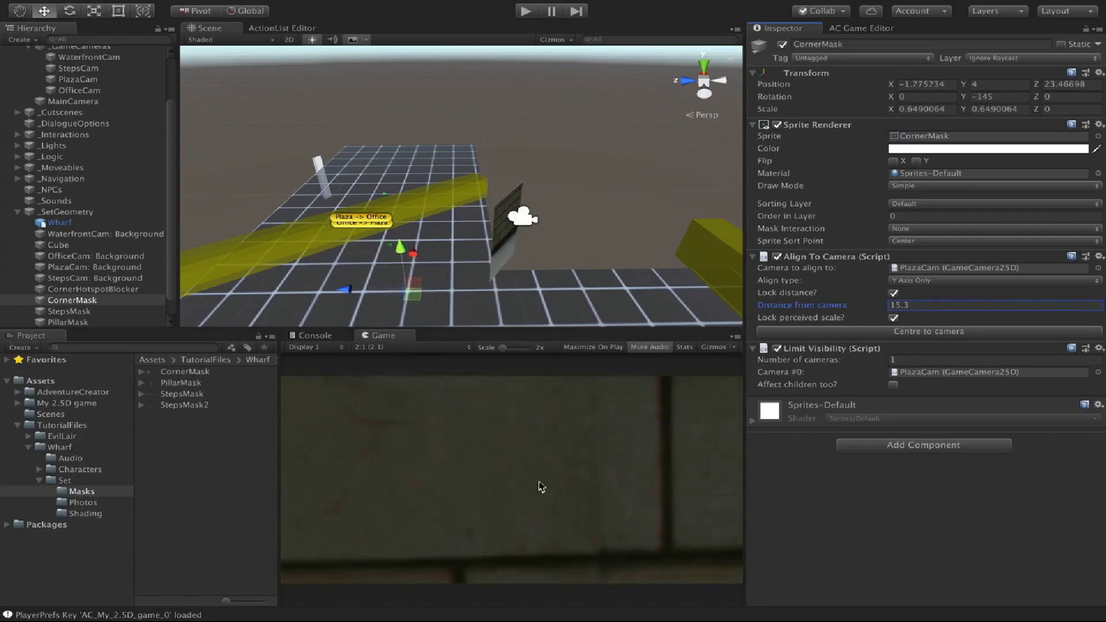
Hide CornerMask by disabling its Sprite Renderer.
click(452, 196)
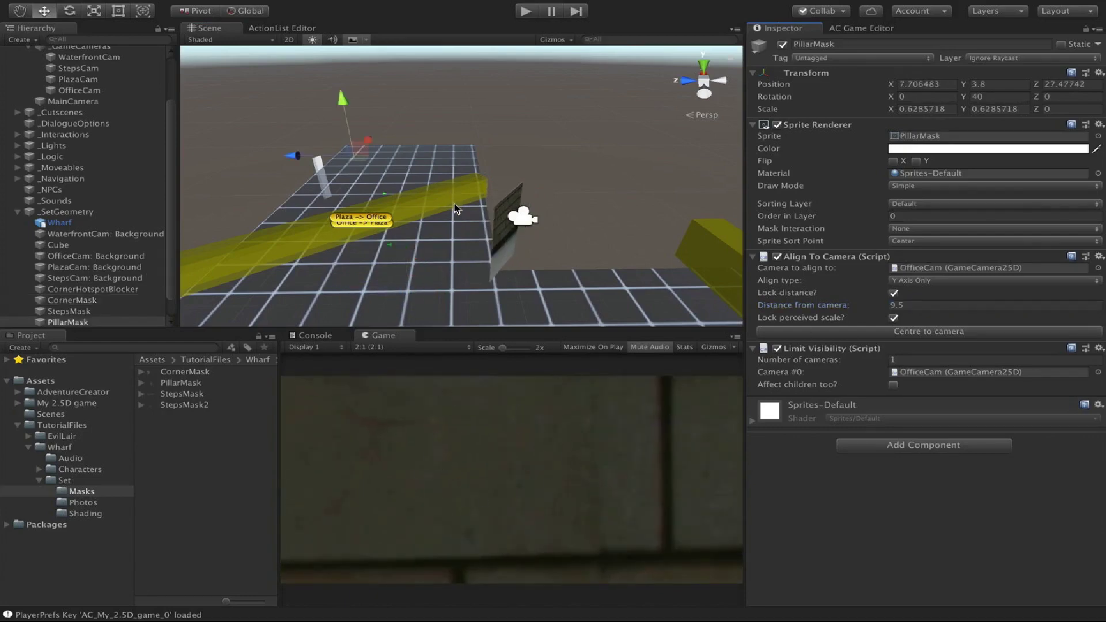
click(507, 241)
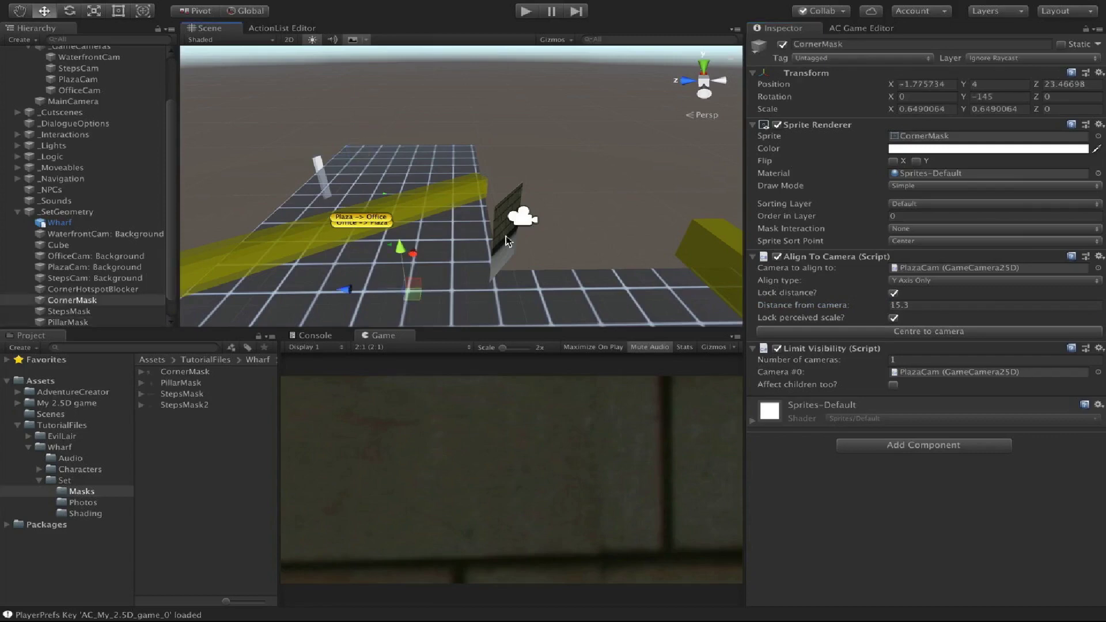
click(778, 125)
scroll(31, 219, down, 2)
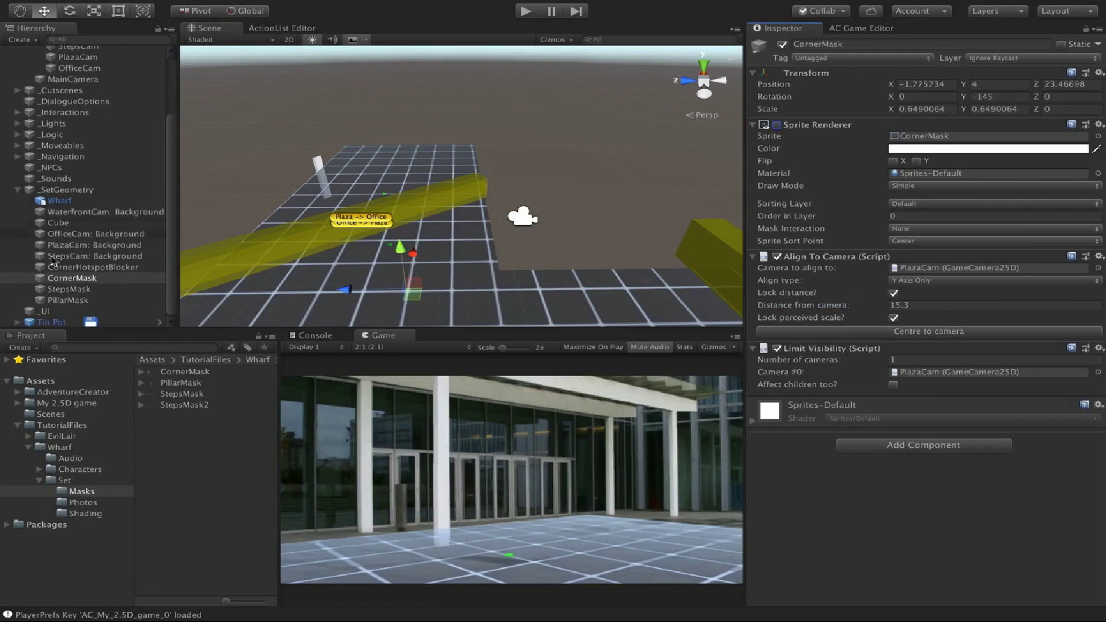
Disable the Sprite Renderer on the CornerMask, StepsMask and PillarMask objects.
shift+click(64, 300)
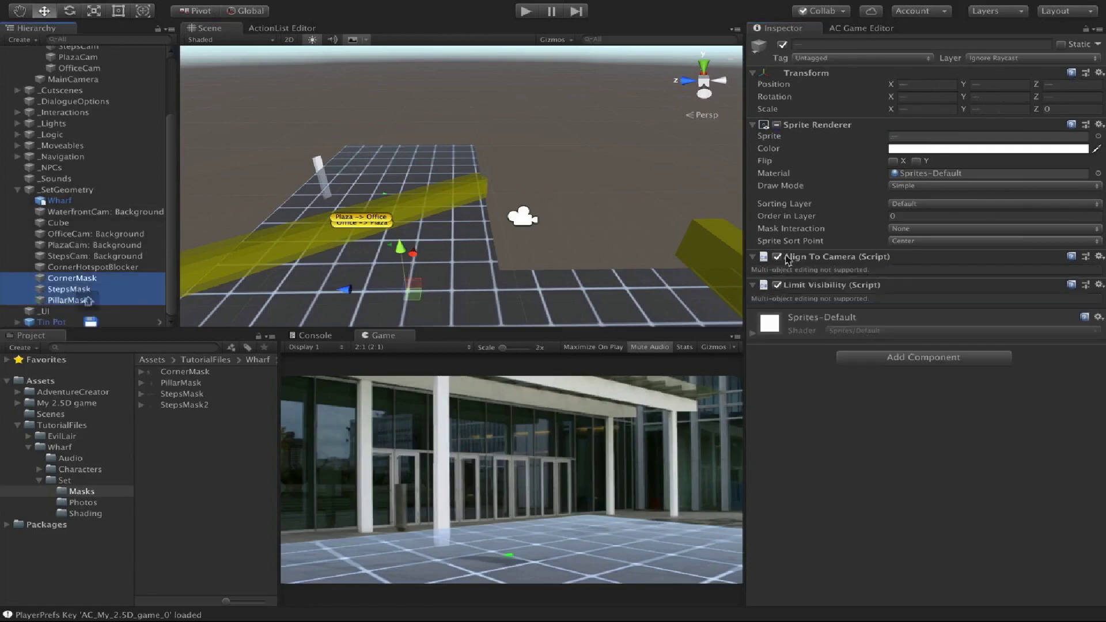
click(778, 126)
click(778, 127)
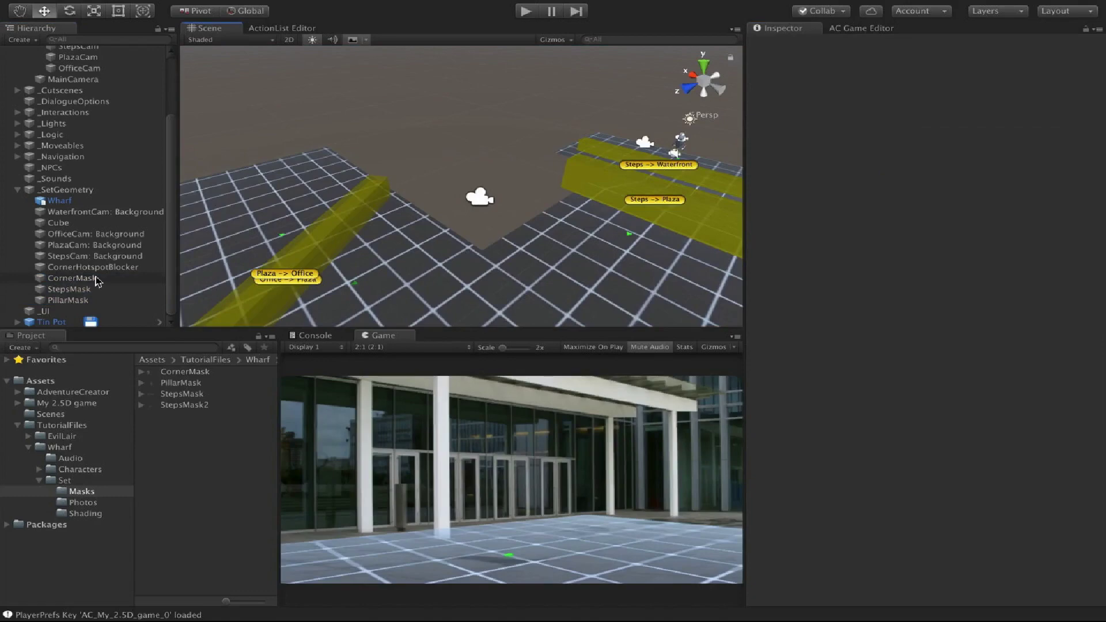
click(92, 278)
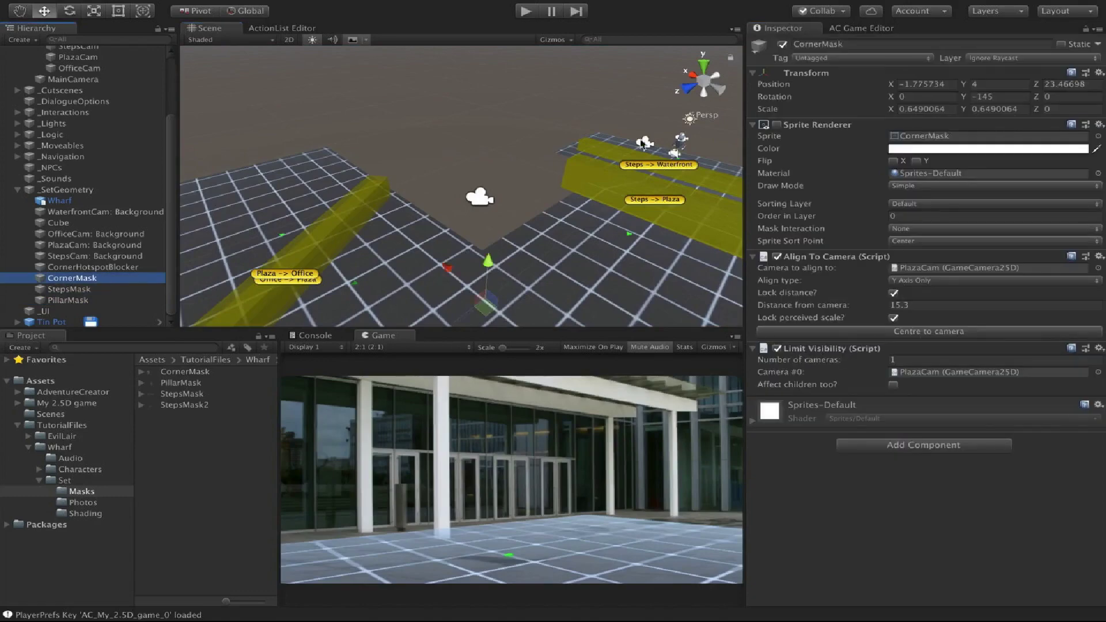
Play-test the scene by walking the robot up the steps and through the plaza areas, and stop the game.
click(527, 12)
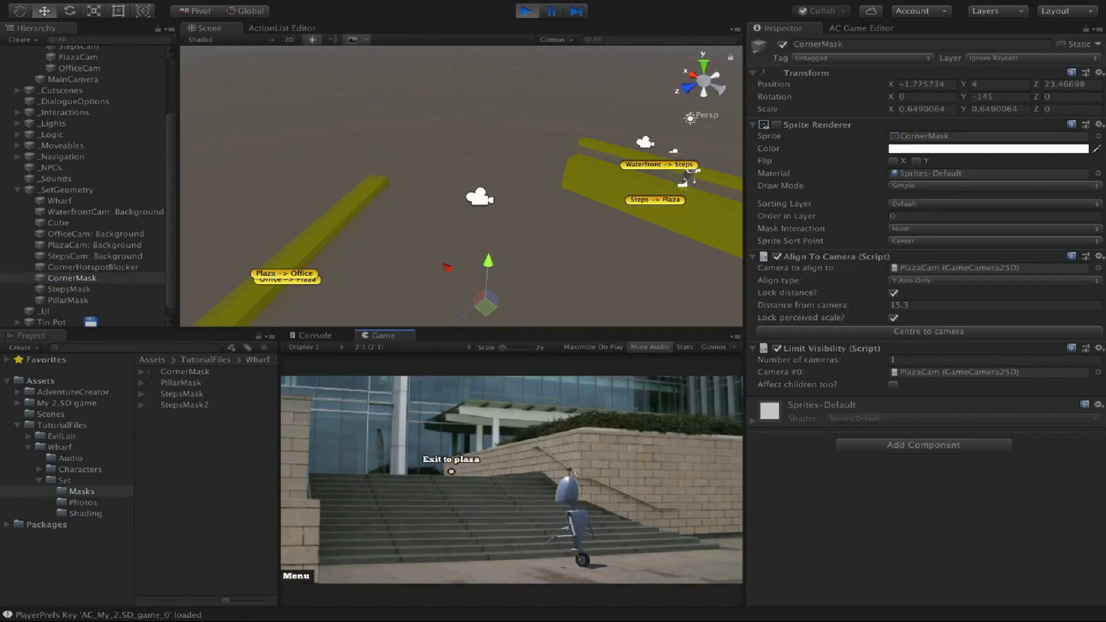
alt+drag(512, 254, 593, 207)
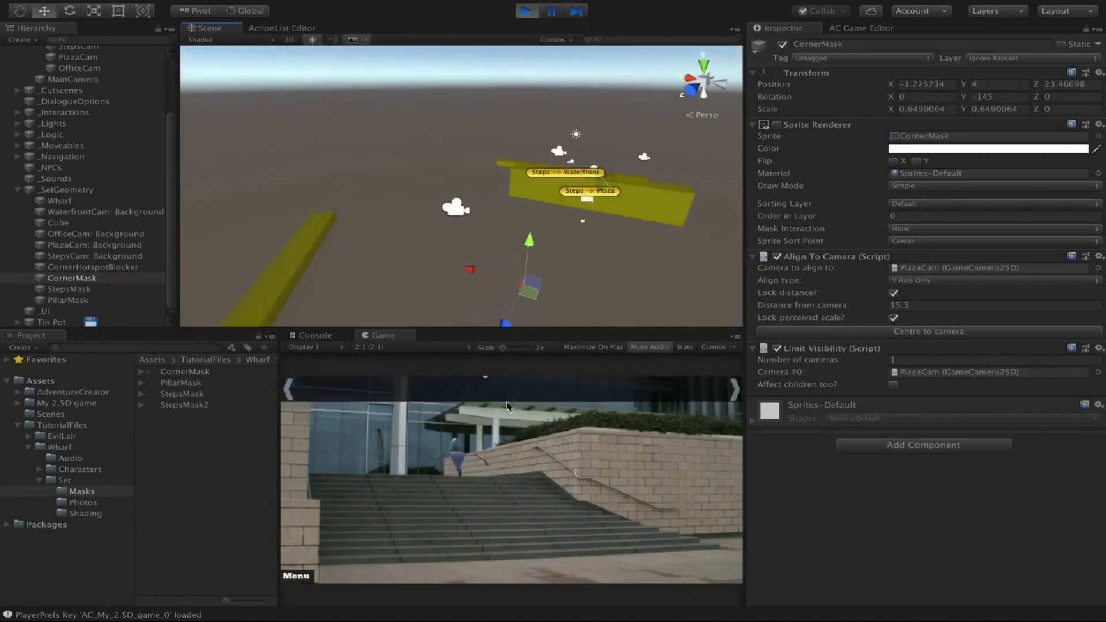
click(454, 521)
click(421, 549)
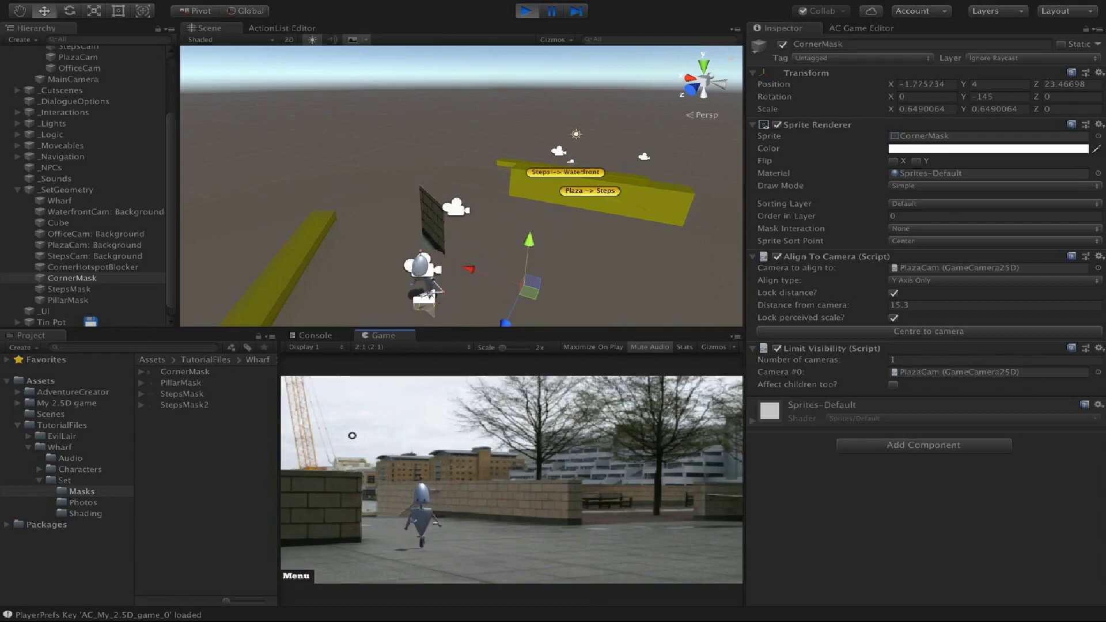
click(358, 550)
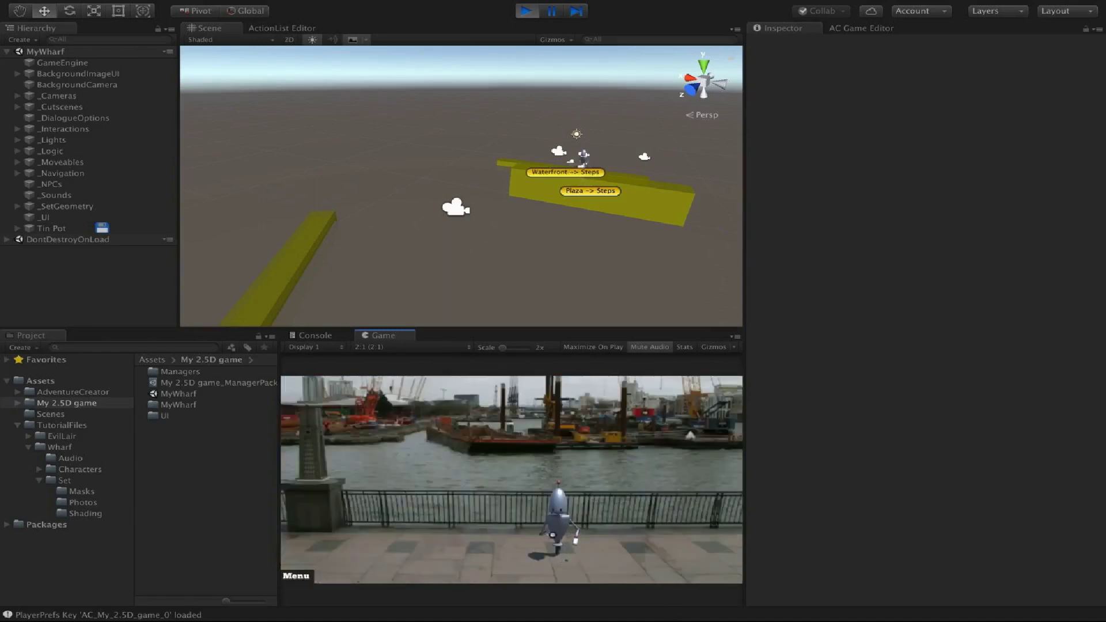
click(529, 14)
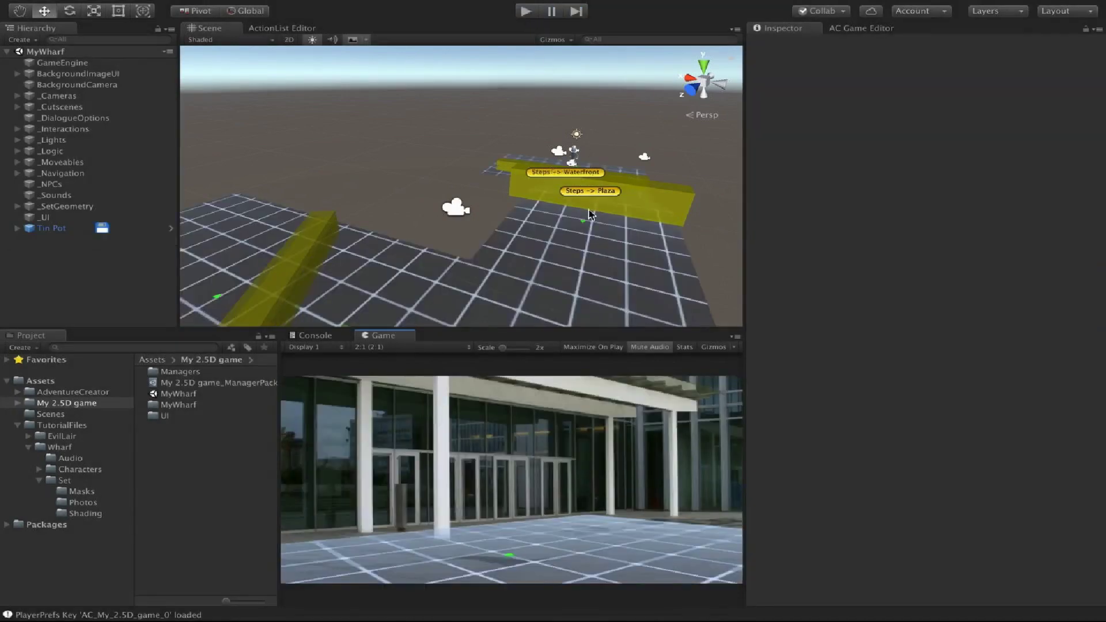
Add the Girl model from the Wharf Characters folder to the scene and position it beside Tin Pot at X -1.84.
click(73, 426)
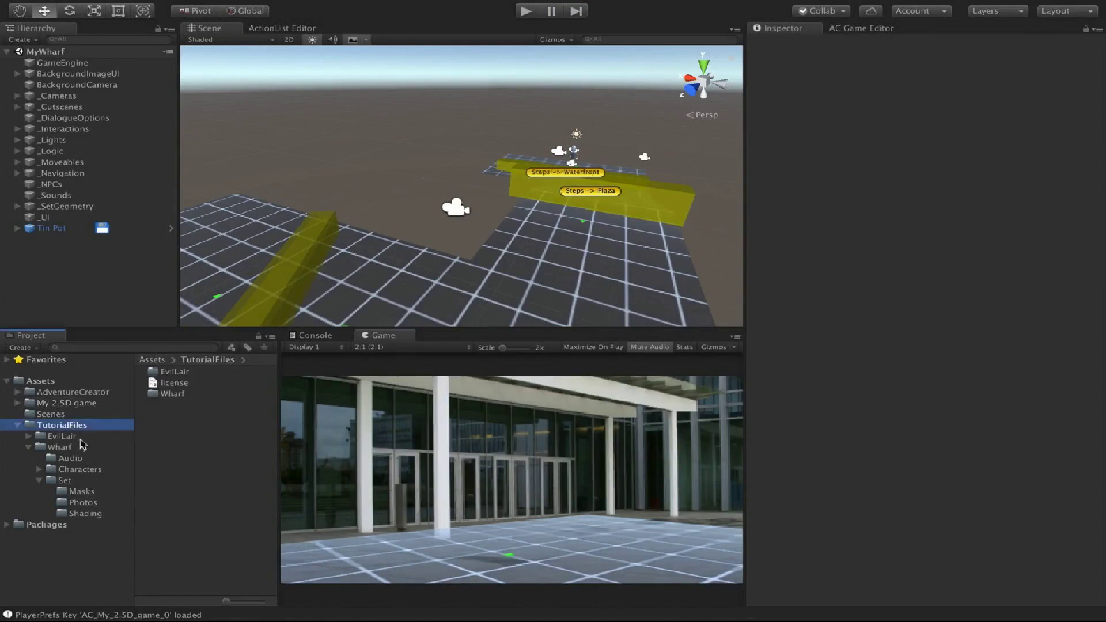
click(76, 448)
click(75, 471)
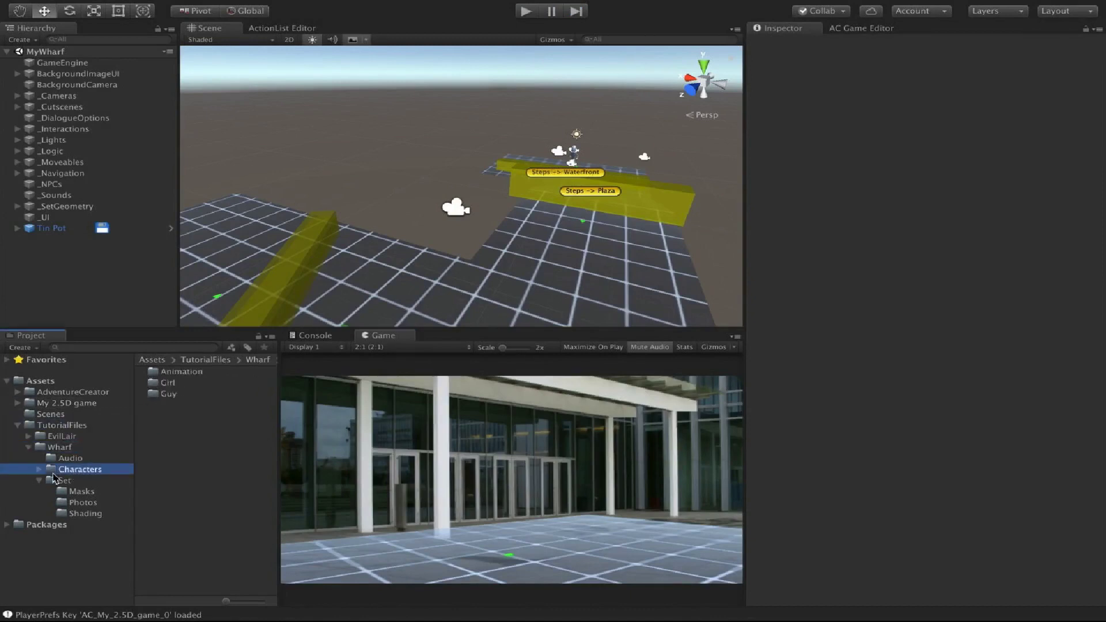
click(45, 481)
click(39, 469)
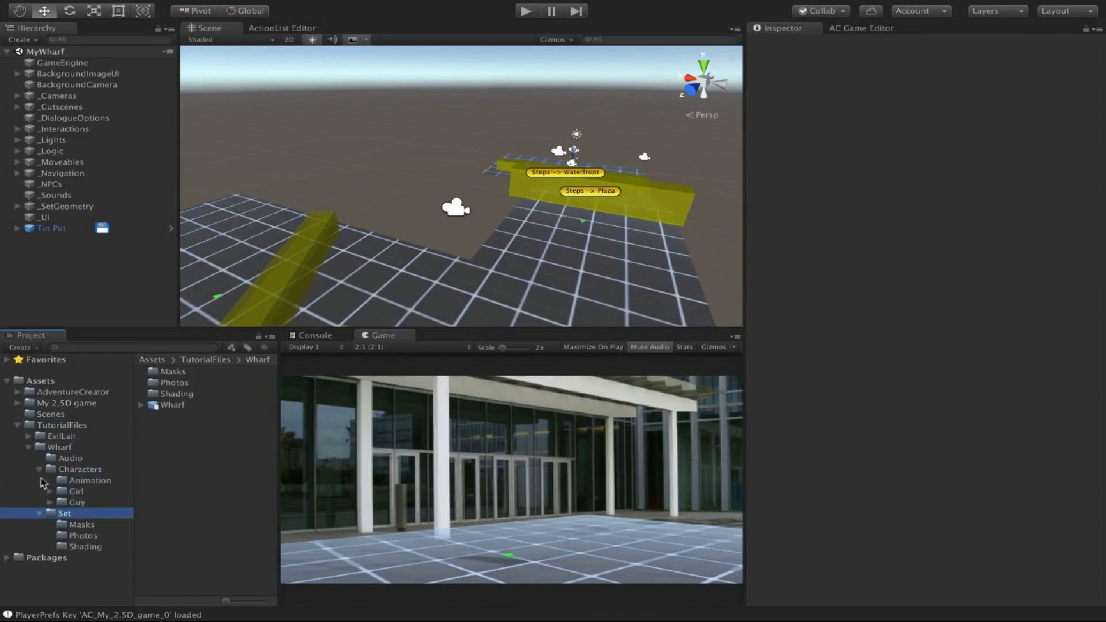
click(78, 491)
click(167, 372)
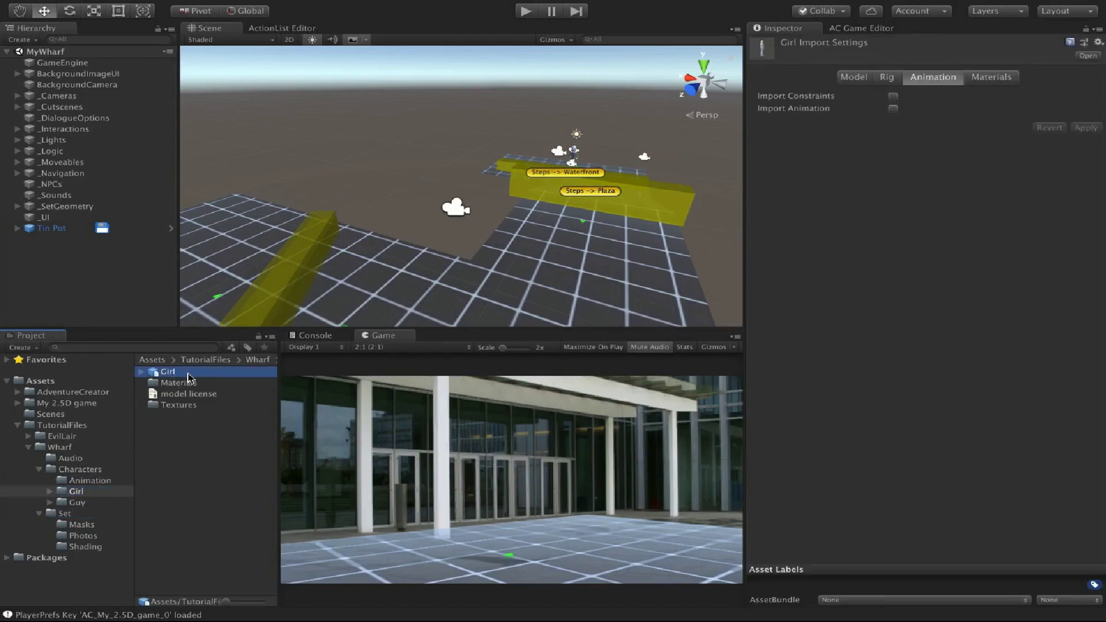
drag(189, 377, 89, 284)
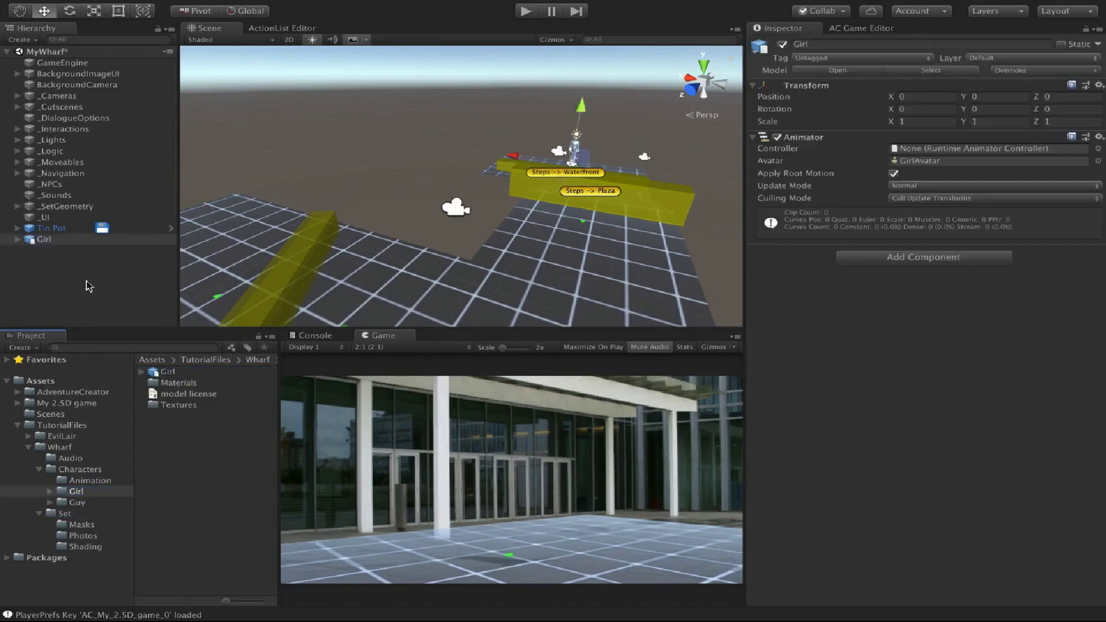
key(f)
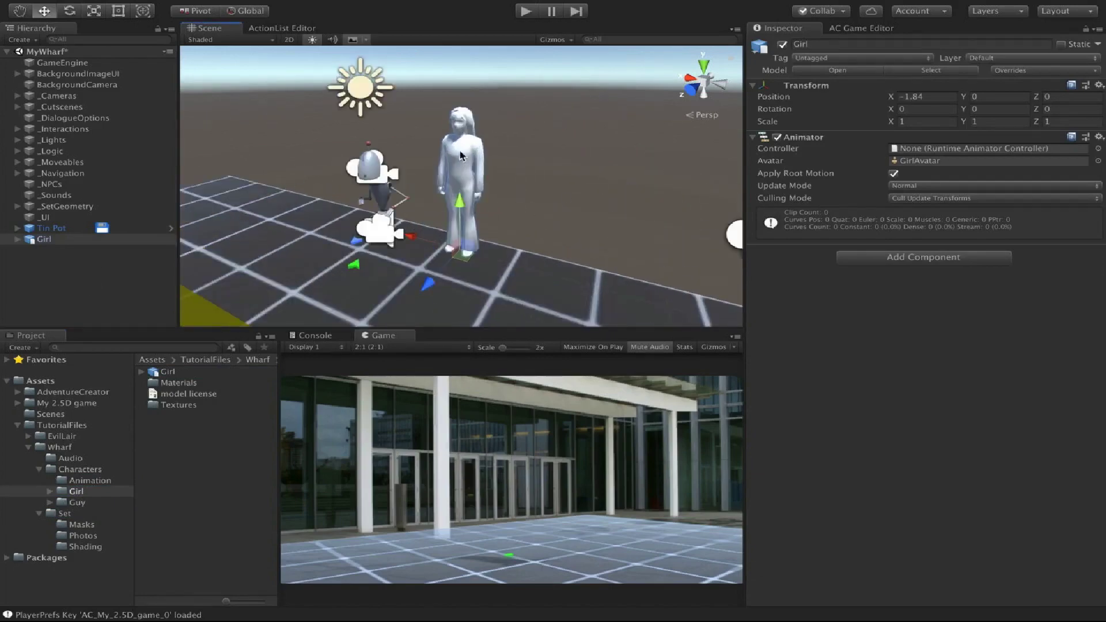
Apply the Girl material from the character's Materials folder to the Girl model in the scene.
click(50, 491)
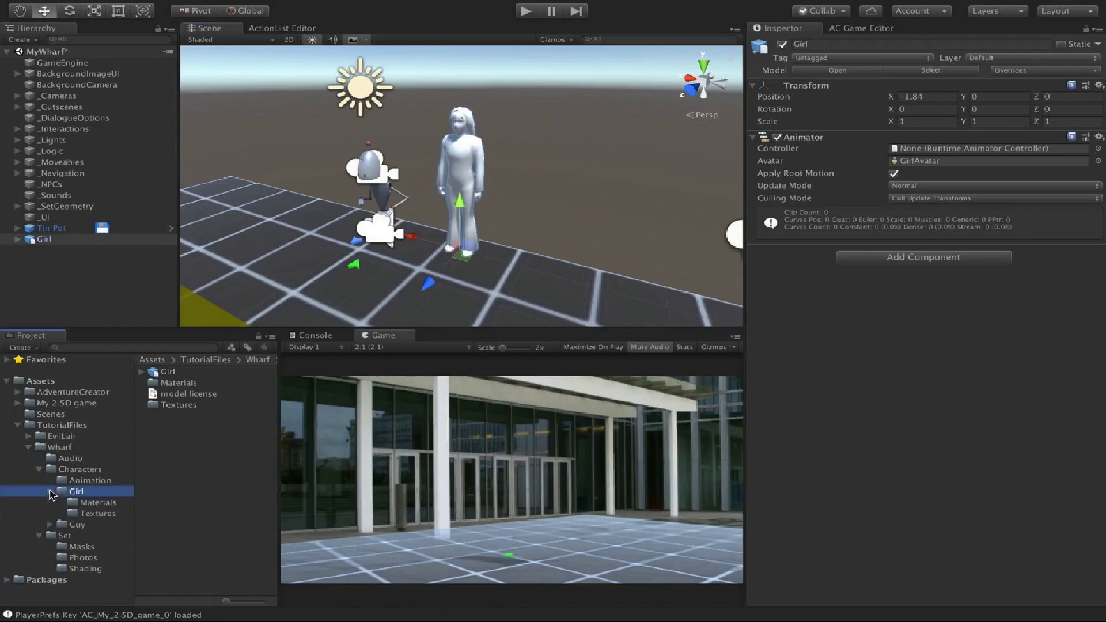
click(93, 502)
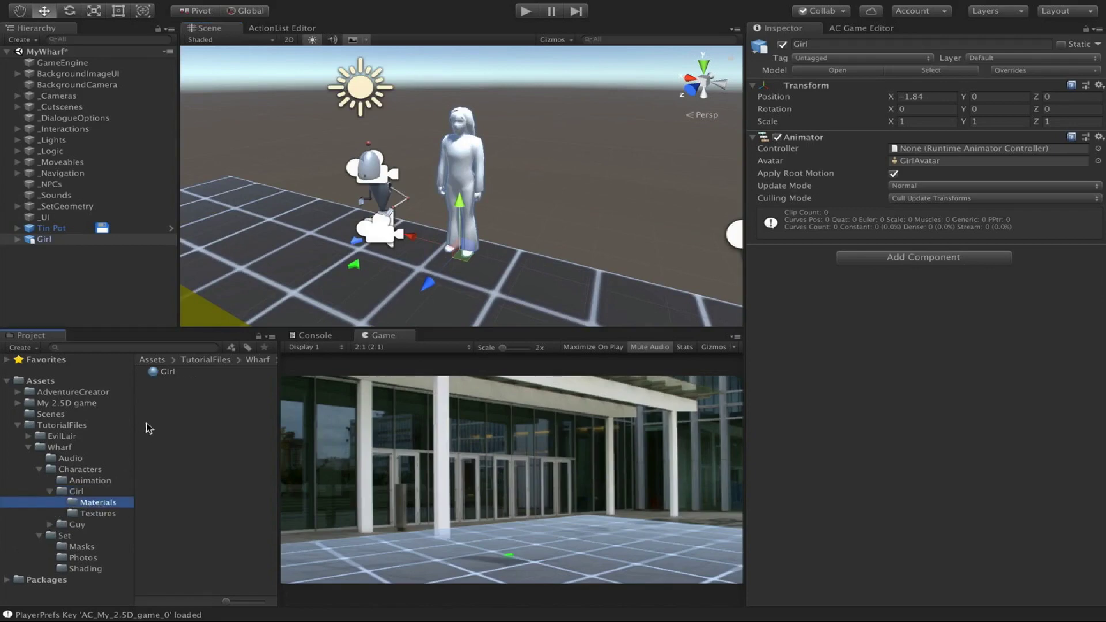
click(166, 373)
drag(167, 373, 460, 172)
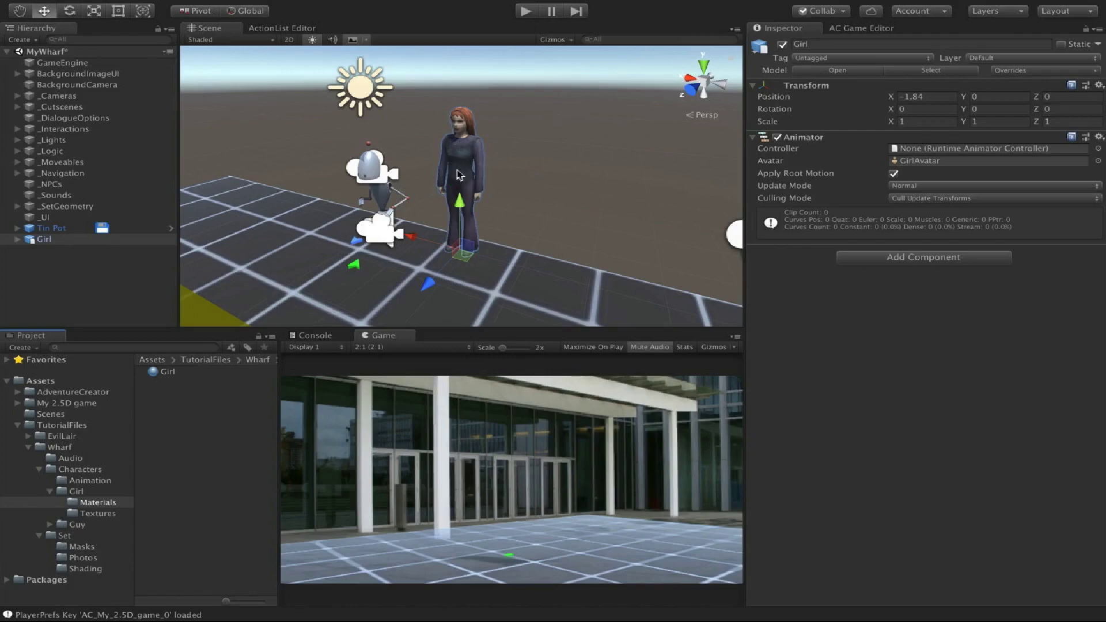
Delete the Tin Pot player character from the scene.
click(75, 229)
right_click(73, 231)
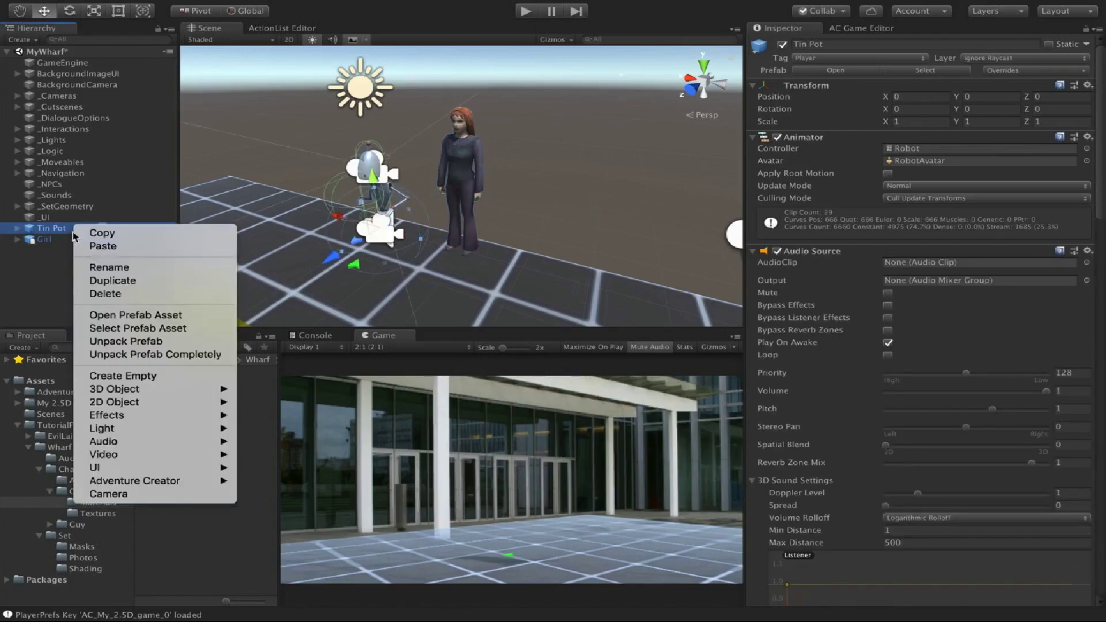
click(98, 294)
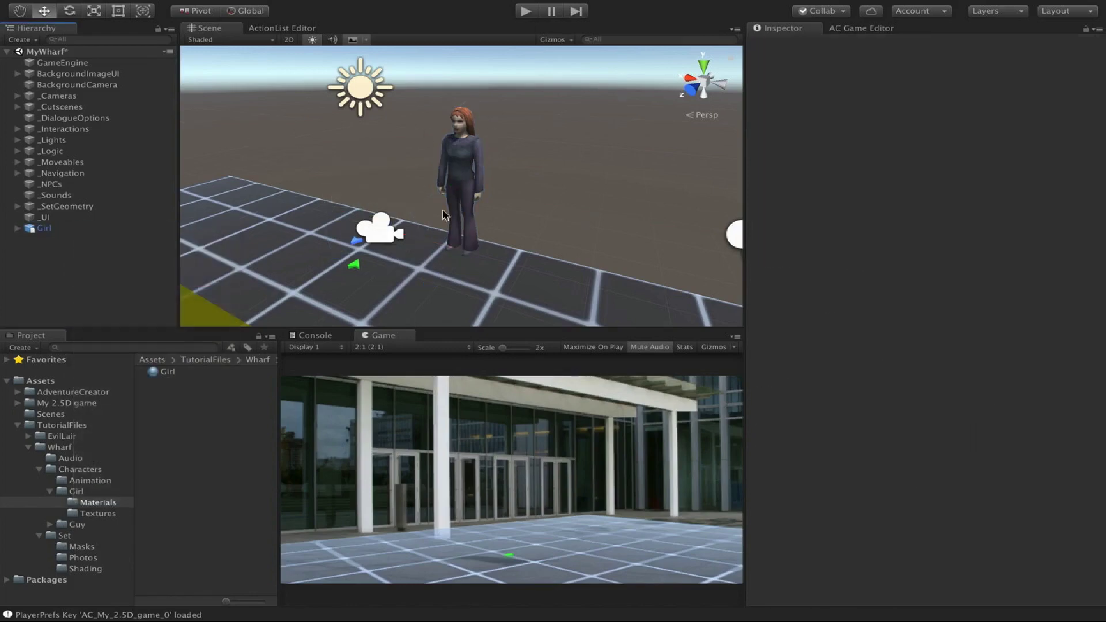
Start the Adventure Creator Character Wizard and assign the Girl object as the base of a Player character.
click(60, 228)
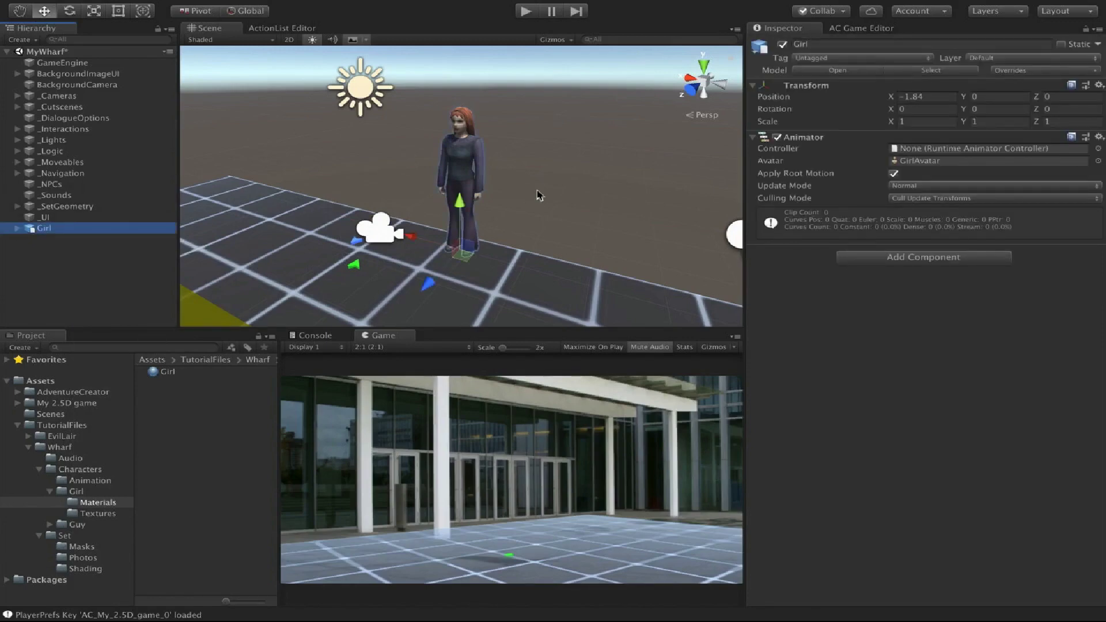
click(389, 7)
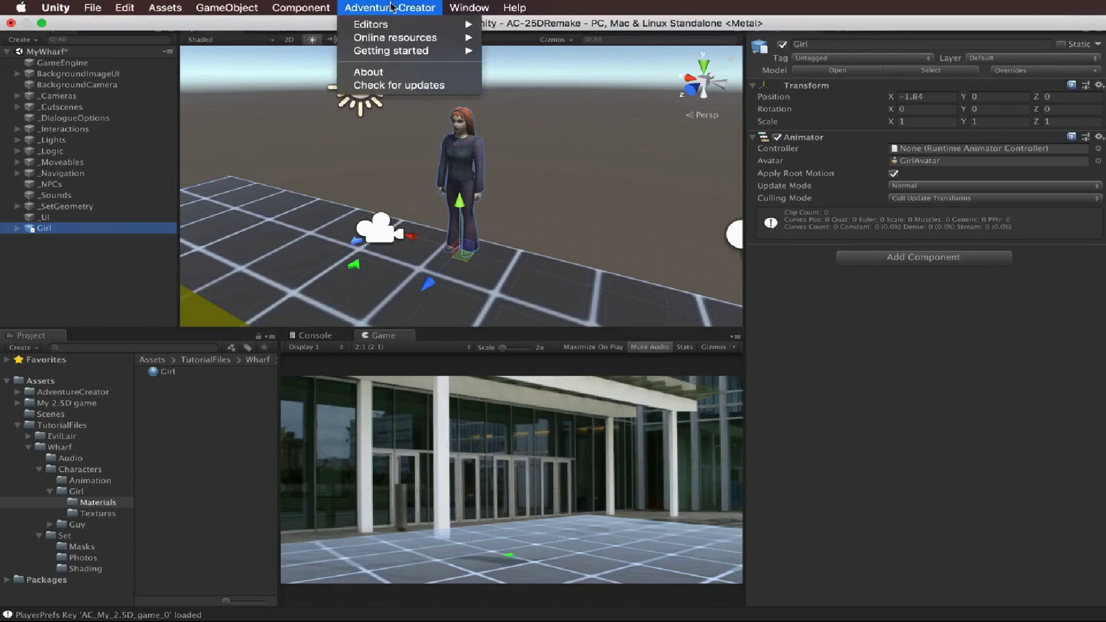
mouse_move(396, 27)
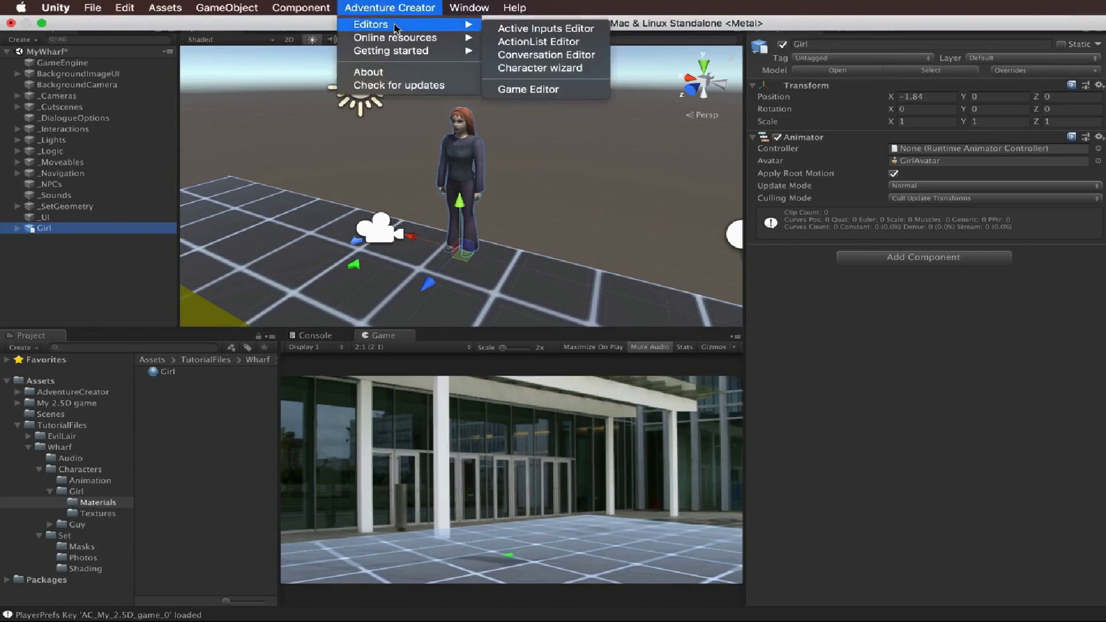
click(526, 68)
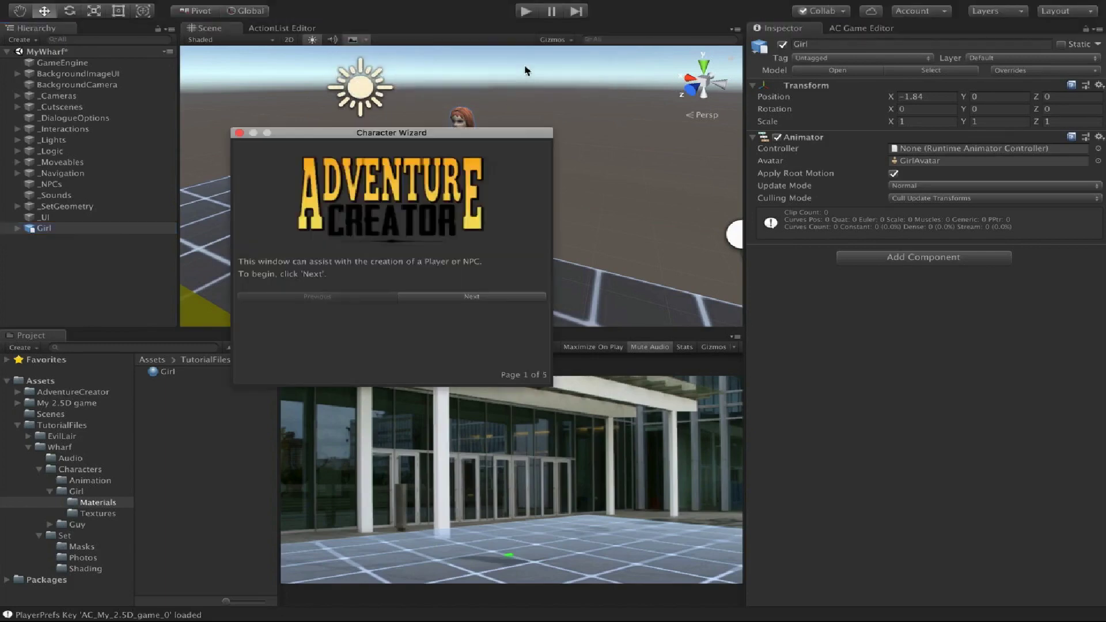
drag(437, 140, 684, 120)
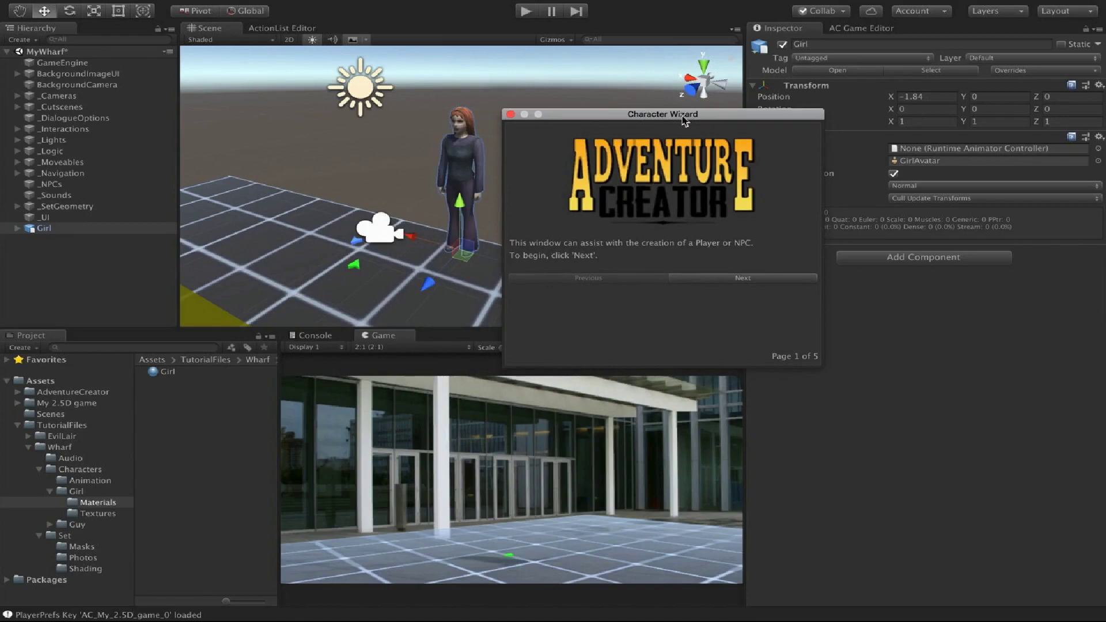
drag(683, 120, 680, 115)
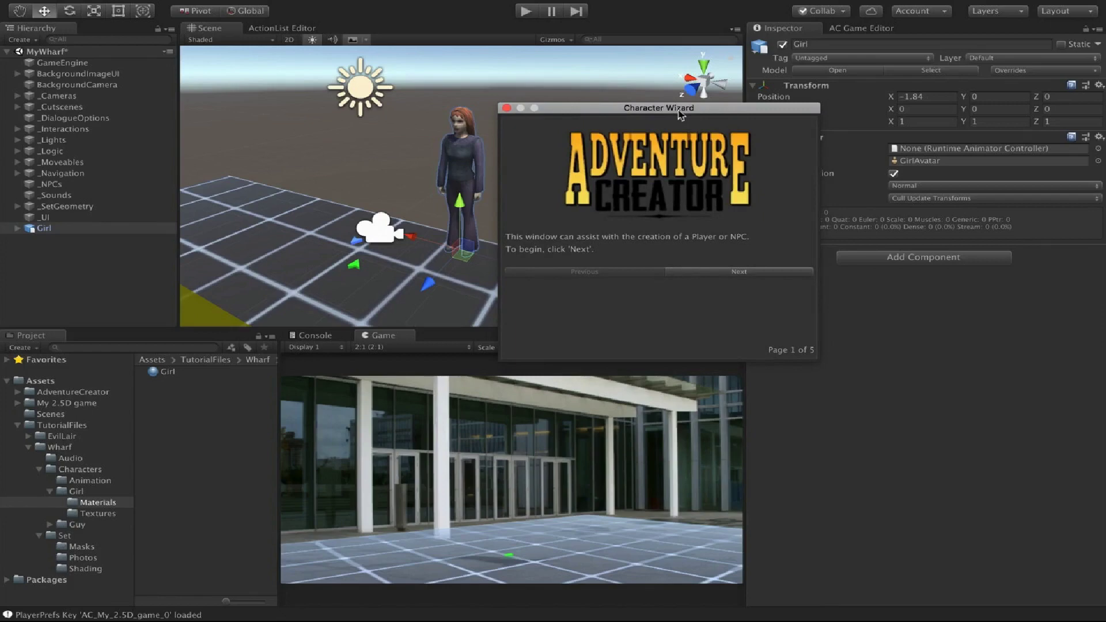
click(754, 272)
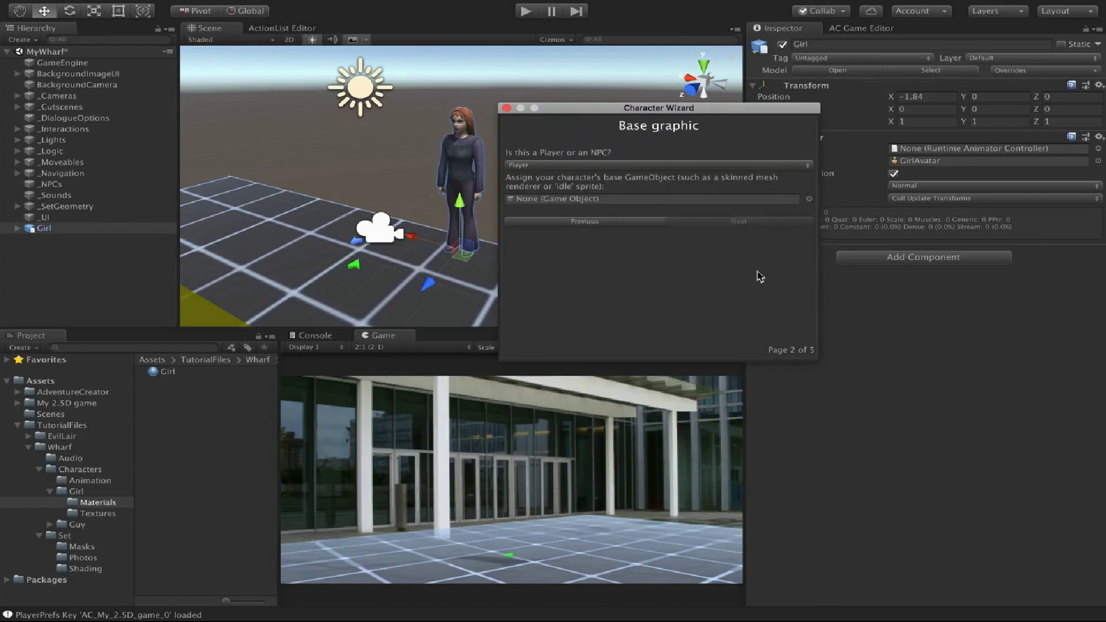
click(579, 167)
click(578, 161)
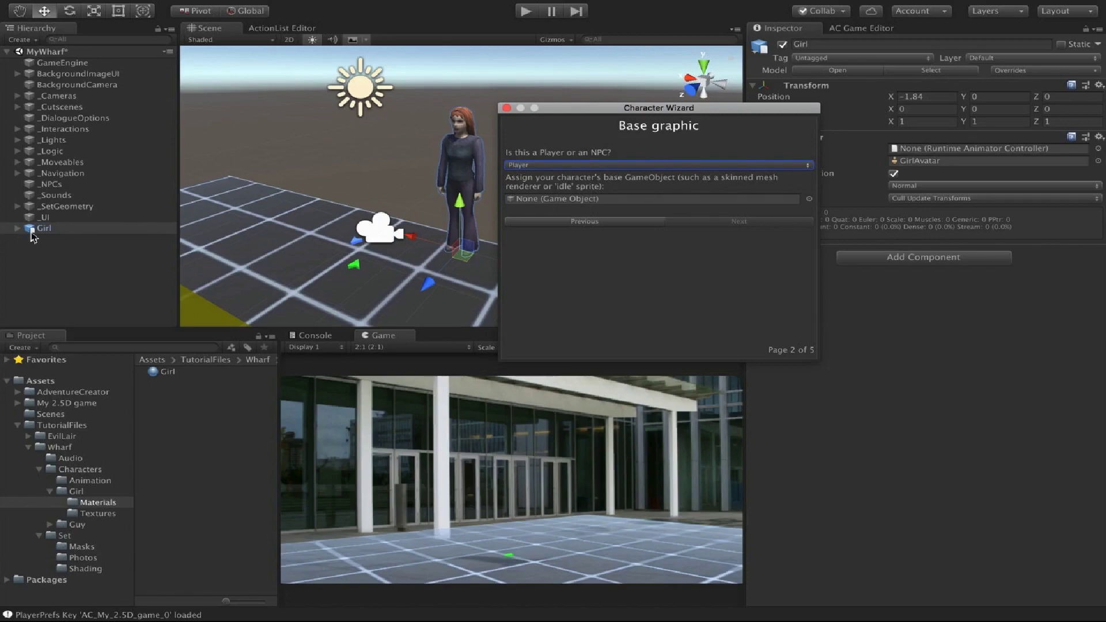
drag(36, 228, 566, 201)
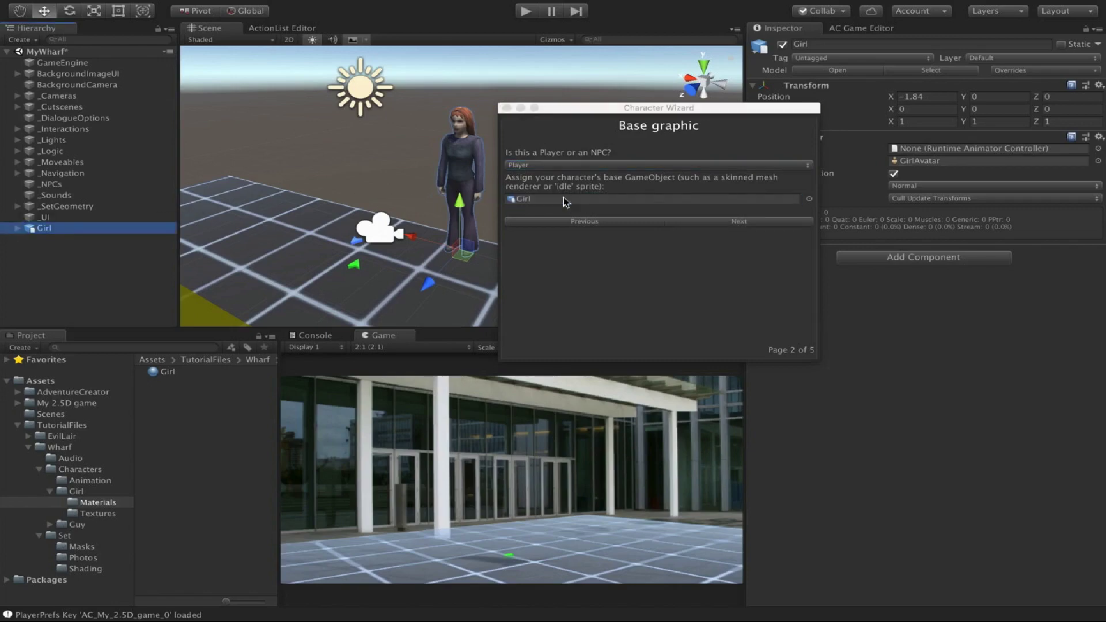
click(750, 222)
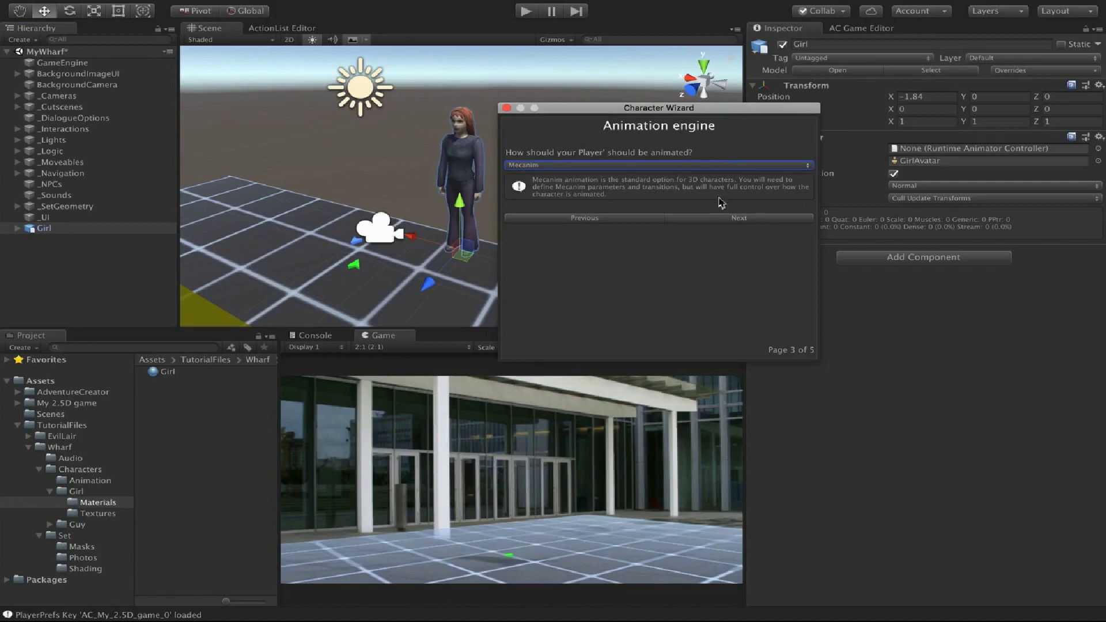
Keep Mecanim as the animation engine, finish creating the Player, and close the Character Wizard.
click(548, 167)
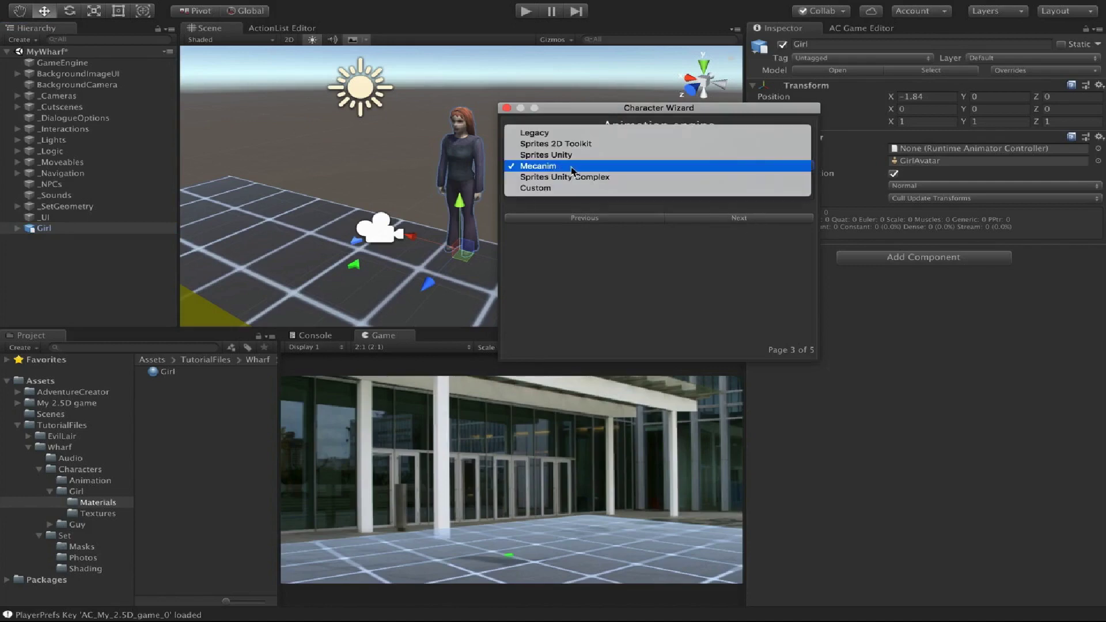
click(573, 171)
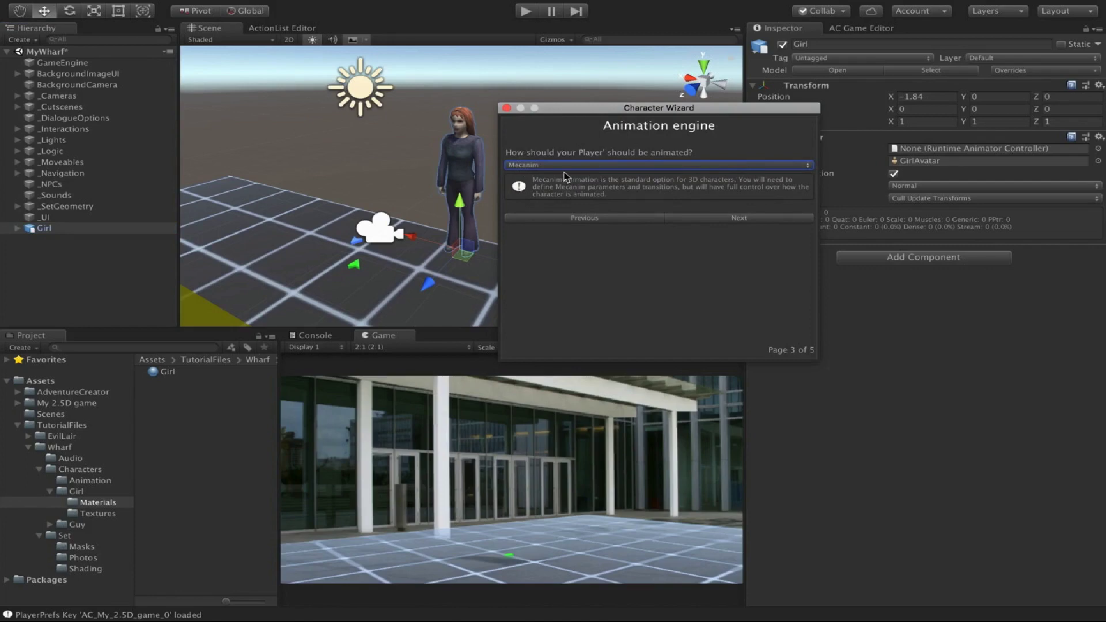
click(739, 218)
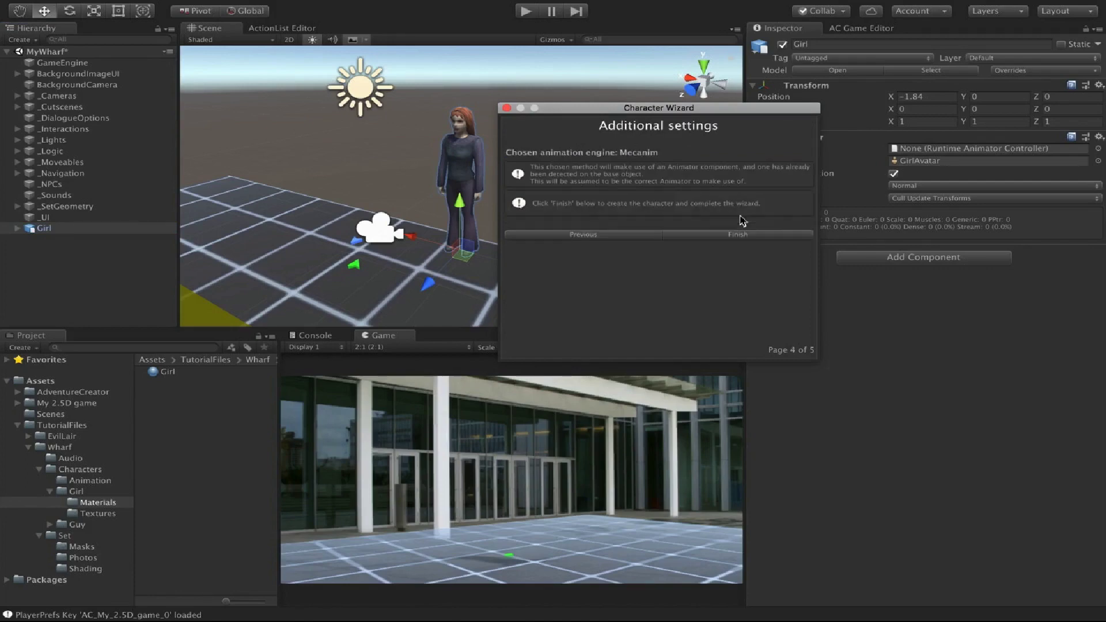
click(745, 235)
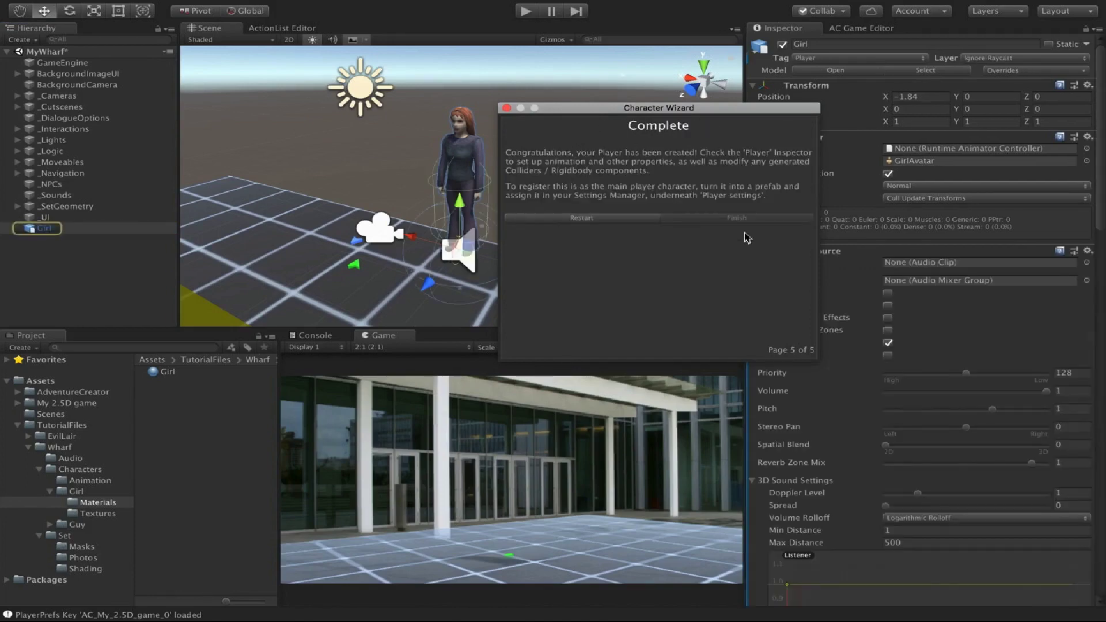
click(506, 108)
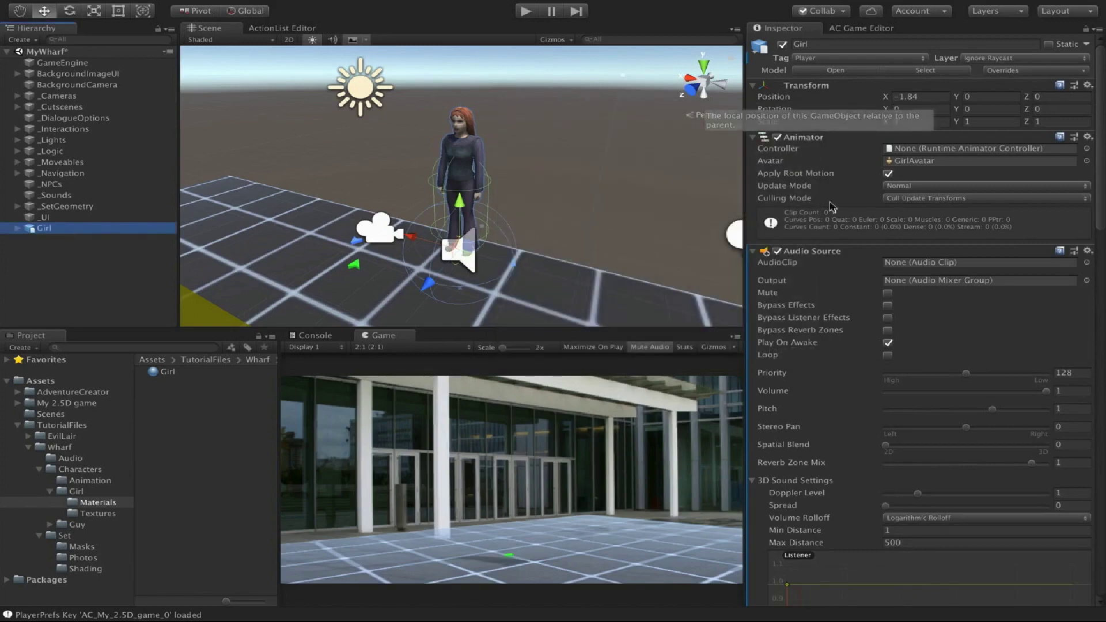
Fit the Girl's Capsule Collider to the model by resizing it to about 2.71 high with a radius of about 0.41.
click(752, 251)
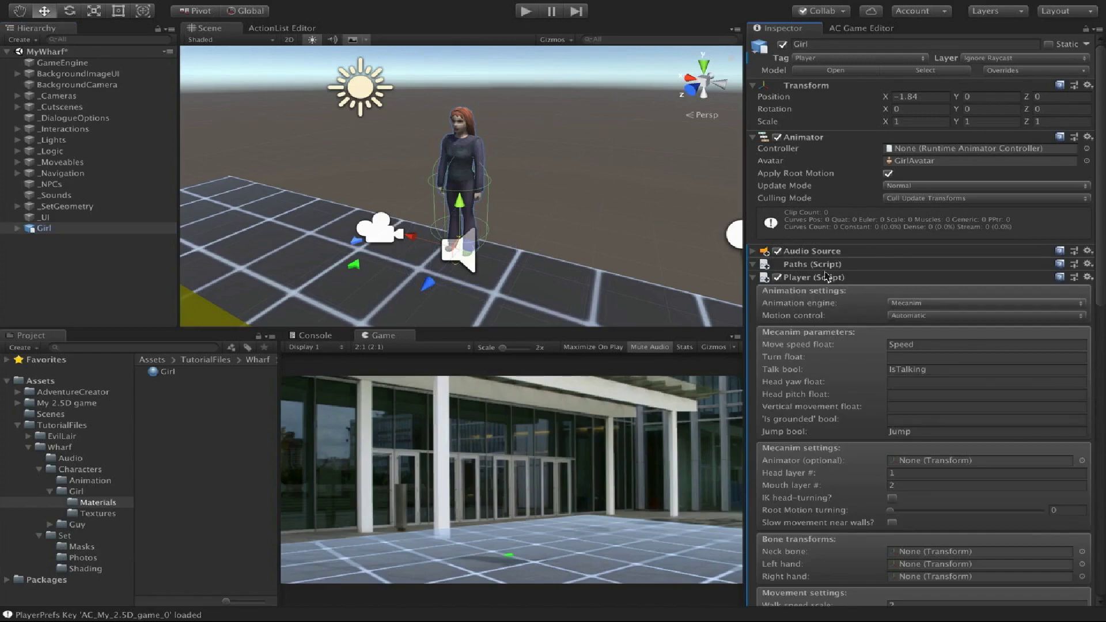
scroll(821, 297, down, 15)
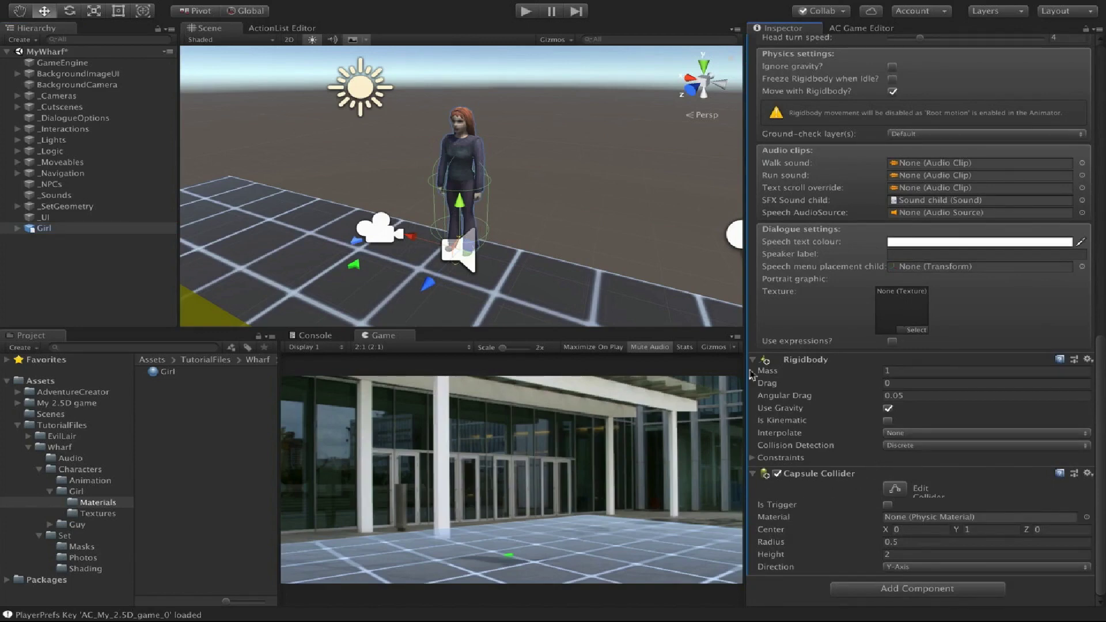
alt+drag(452, 218, 541, 171)
scroll(541, 173, up, 5)
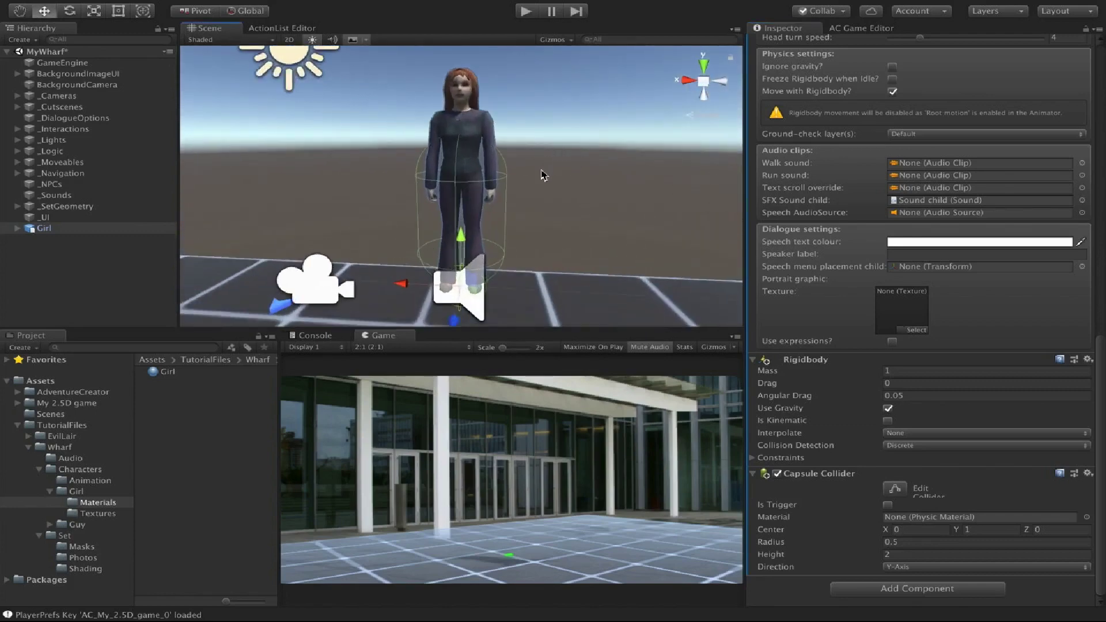
click(895, 488)
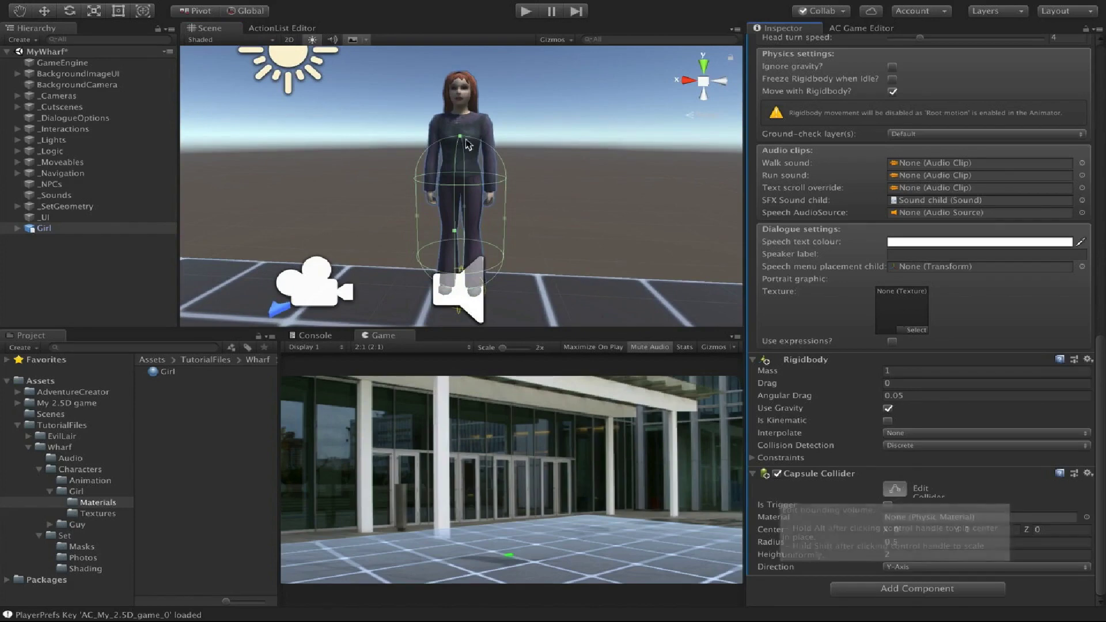
drag(460, 136, 464, 74)
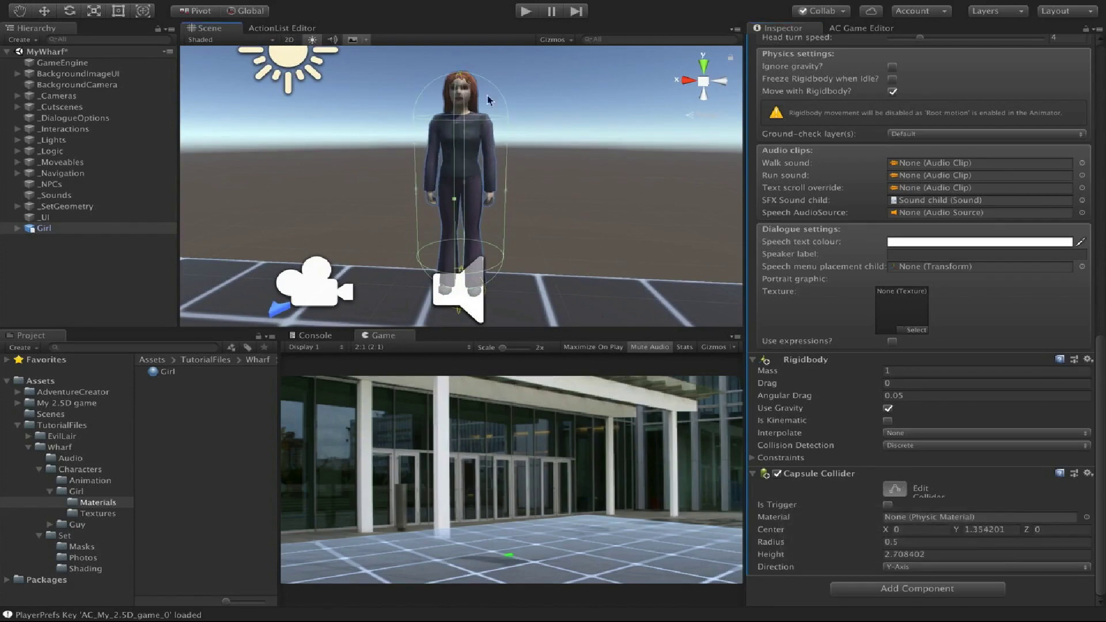
drag(508, 195, 501, 196)
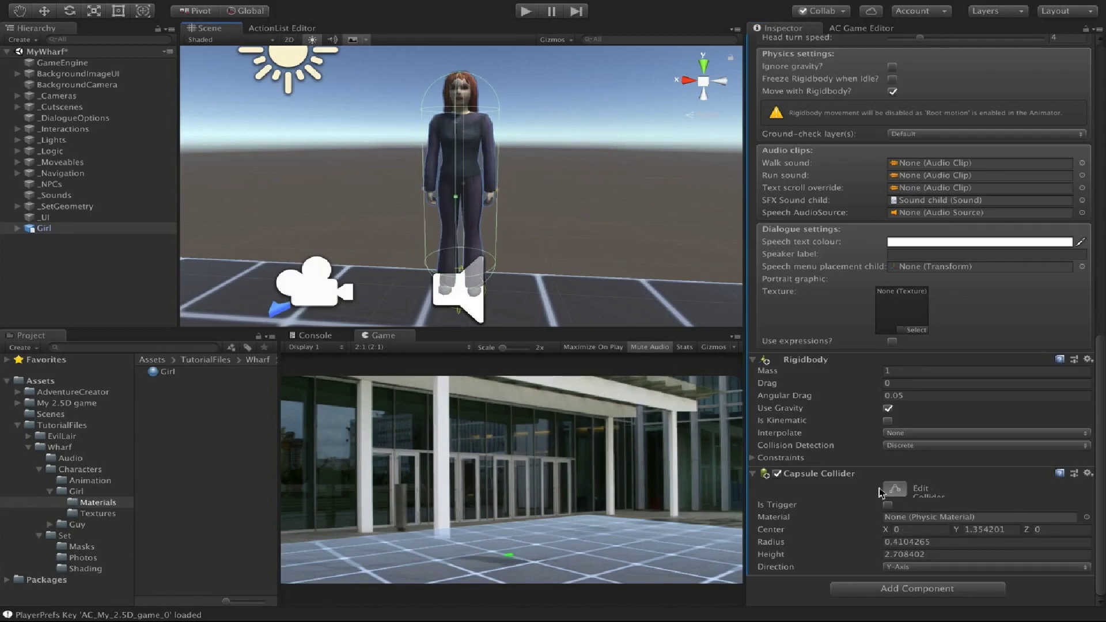
click(894, 489)
Preview the HumanoidWalk animation from the Characters' Animation folder in an enlarged preview, then stop the playback.
scroll(812, 410, up, 15)
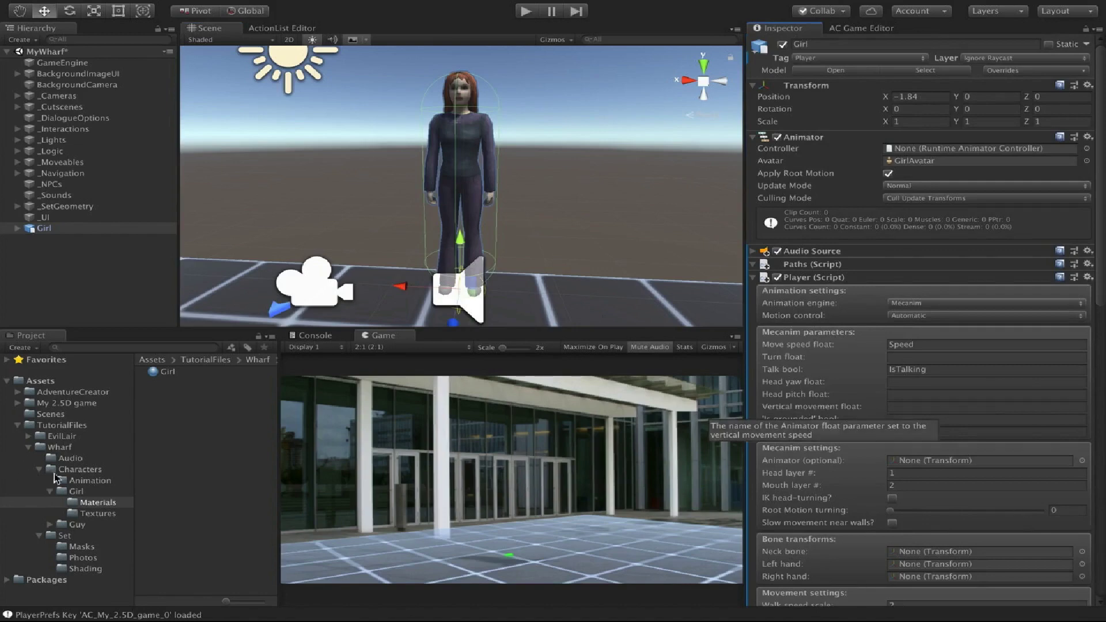
click(70, 483)
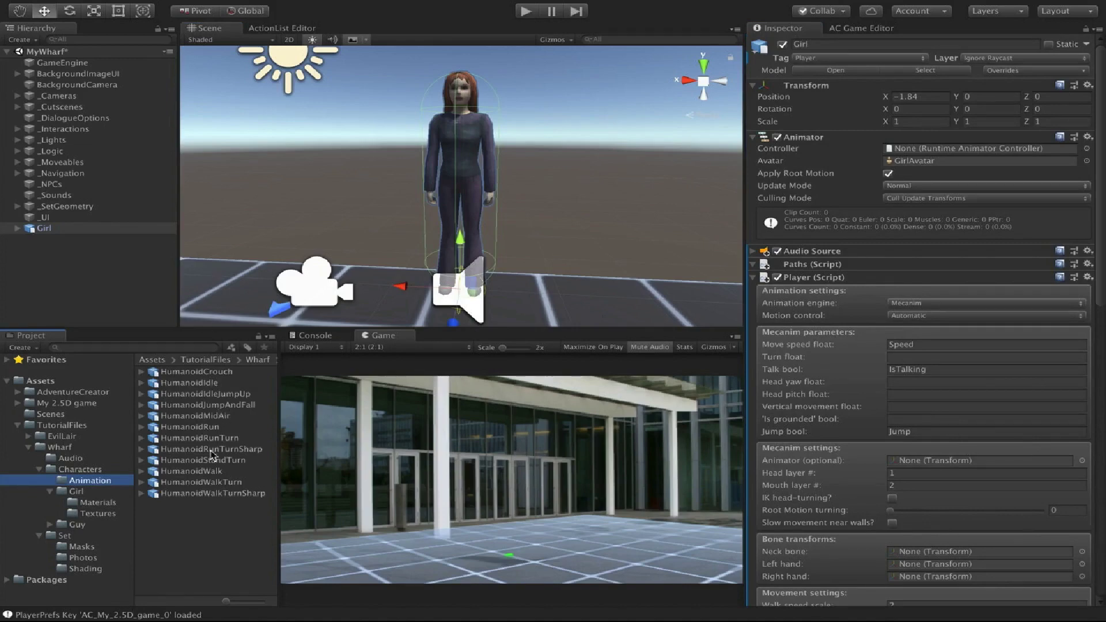
click(218, 471)
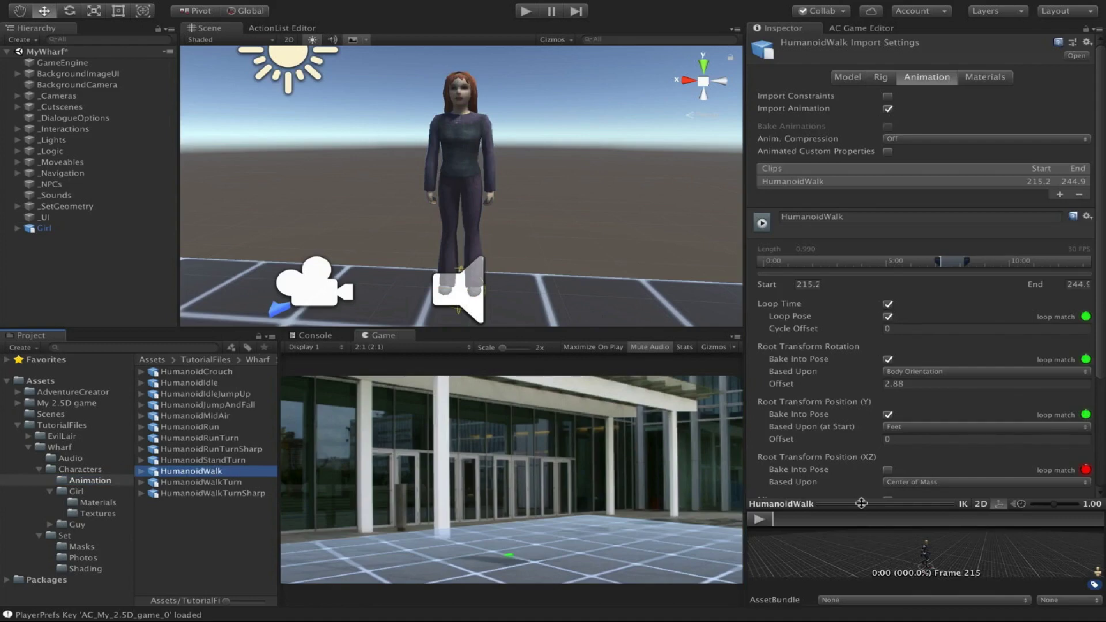
drag(862, 502, 862, 349)
click(760, 365)
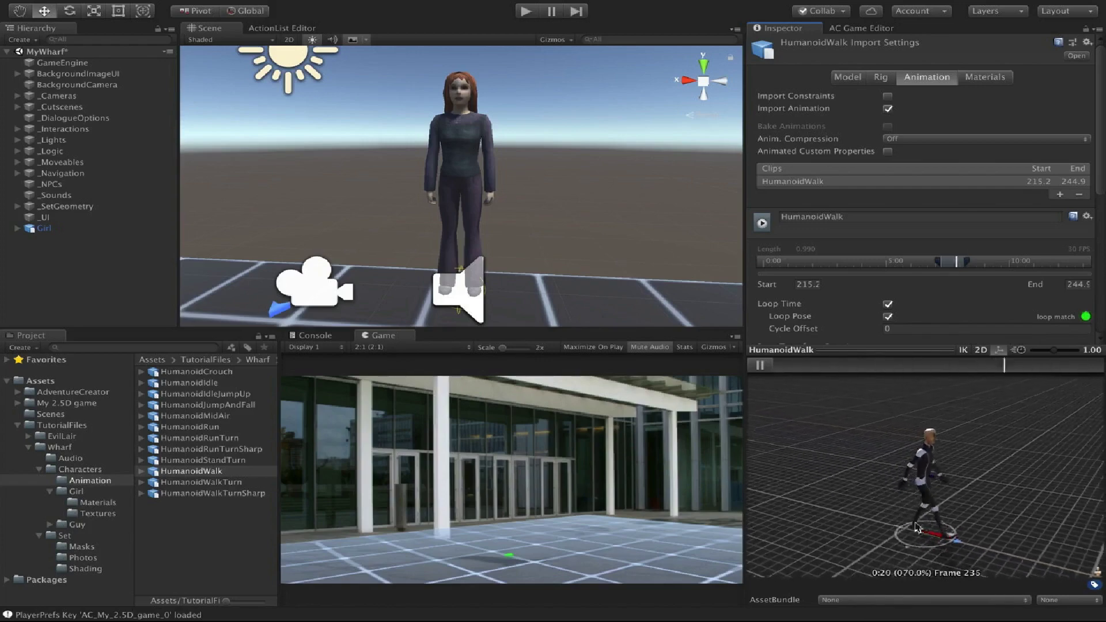
click(761, 367)
Create an Animator Controller named Human in the My 2.5D game folder.
click(53, 233)
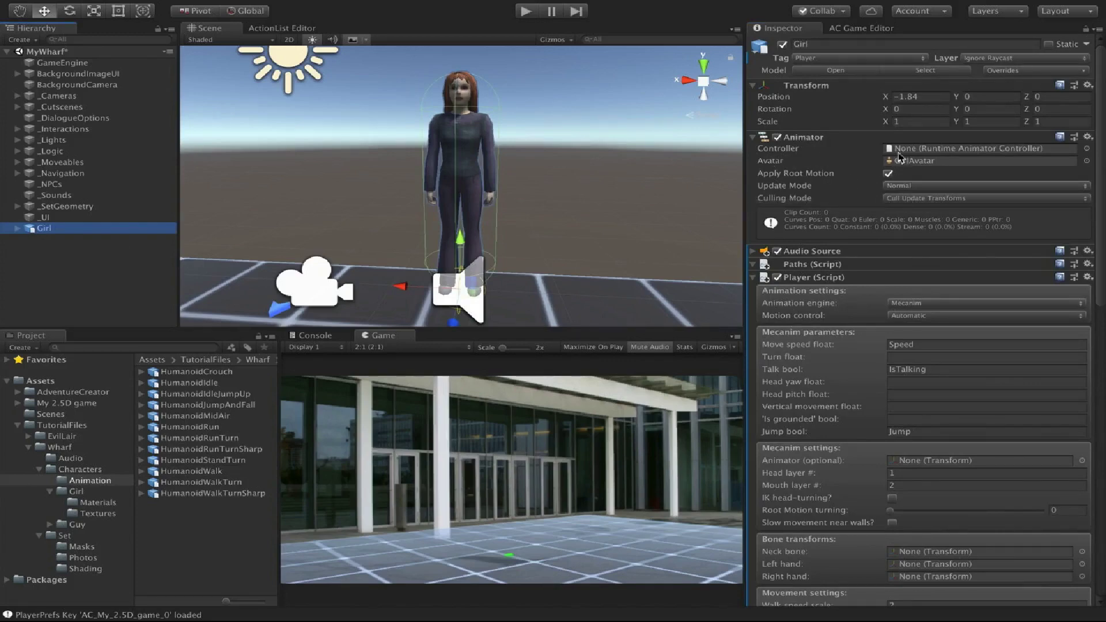
click(47, 425)
click(45, 405)
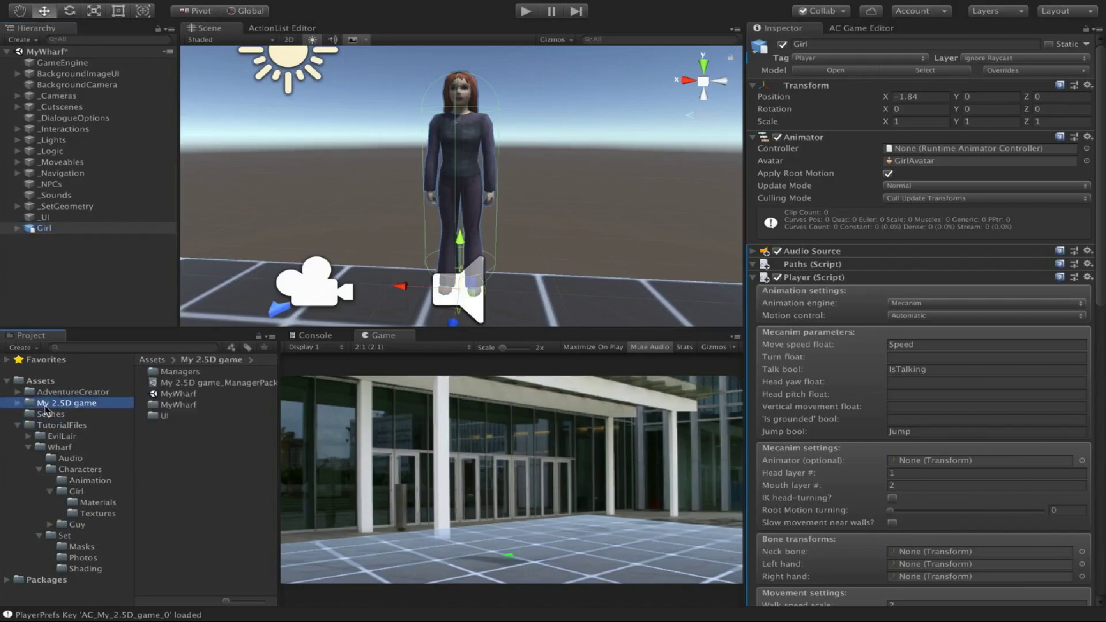
right_click(181, 439)
mouse_move(245, 306)
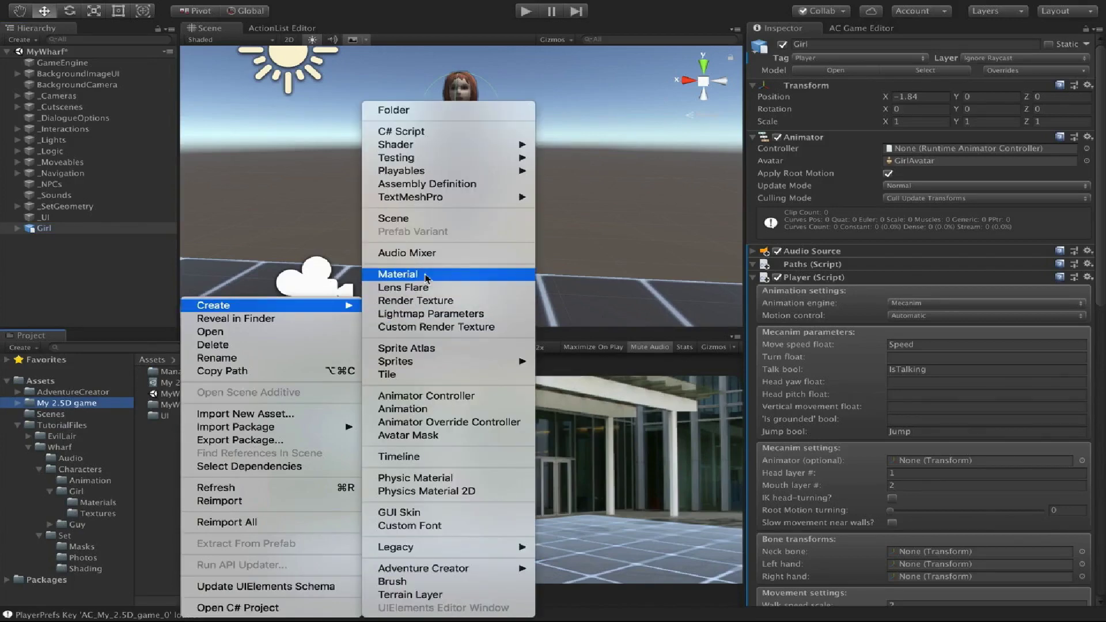
click(439, 395)
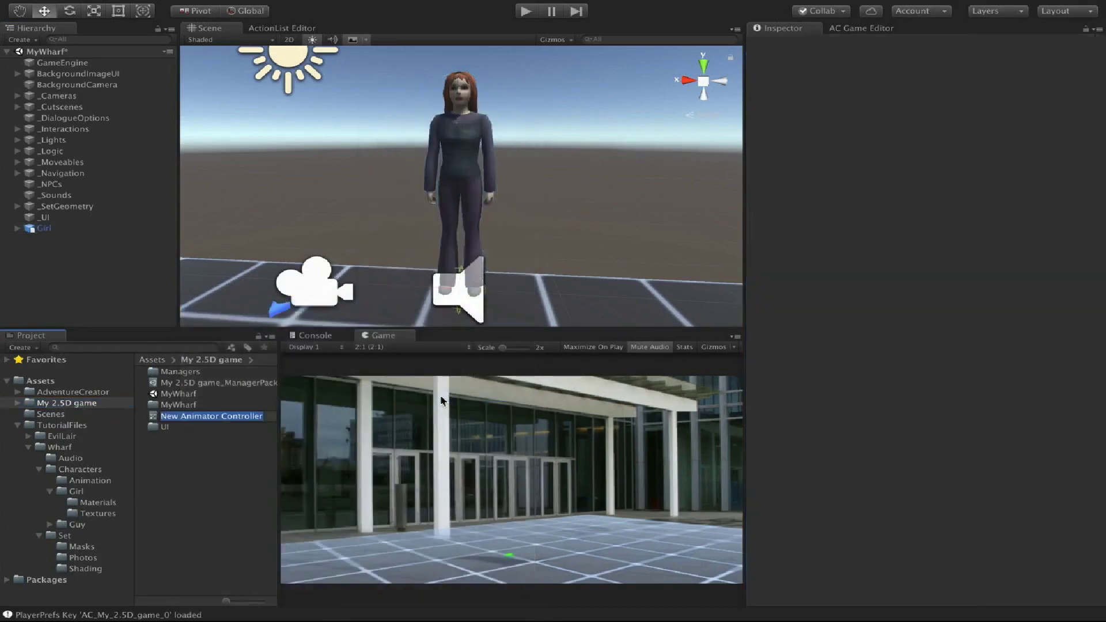
text(H)
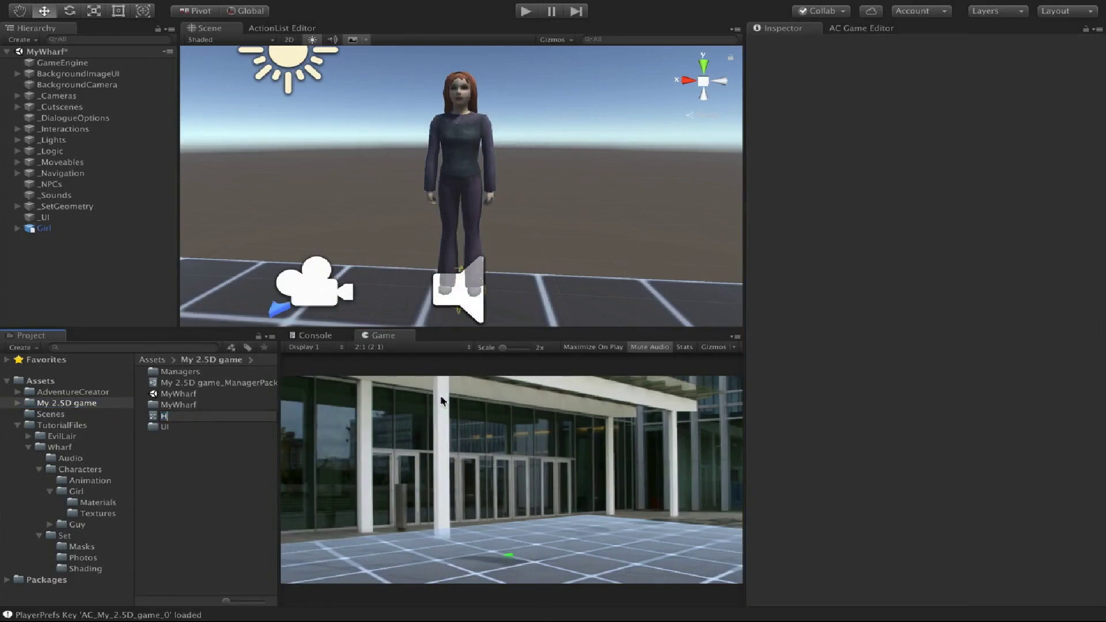
text(uman)
key(Return)
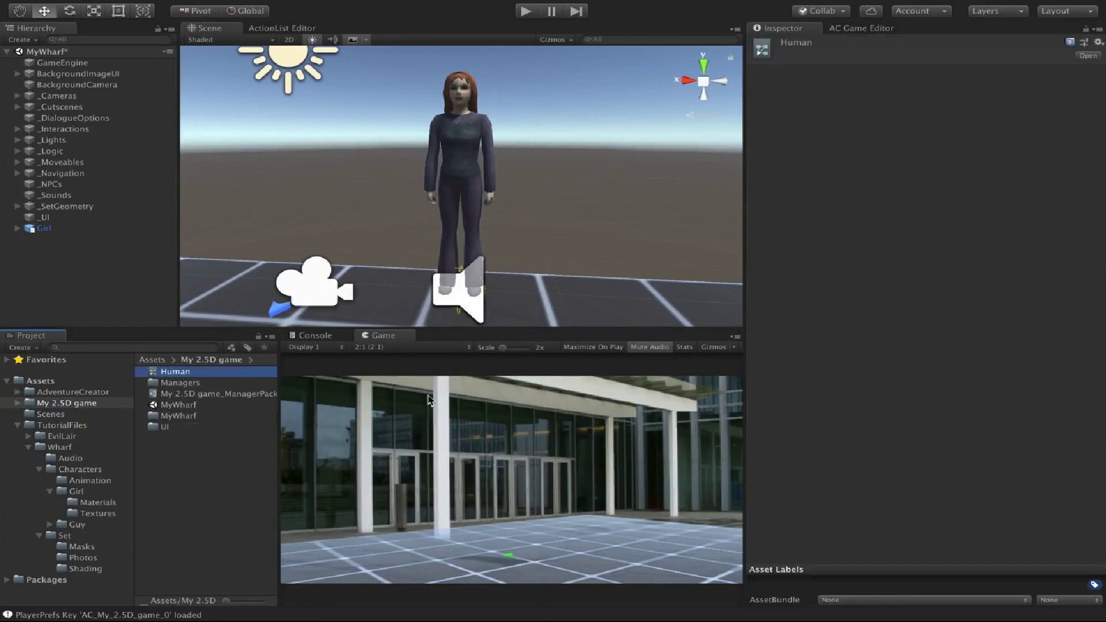
Assign the Human controller to the Girl's Animator component and open it for editing.
click(44, 227)
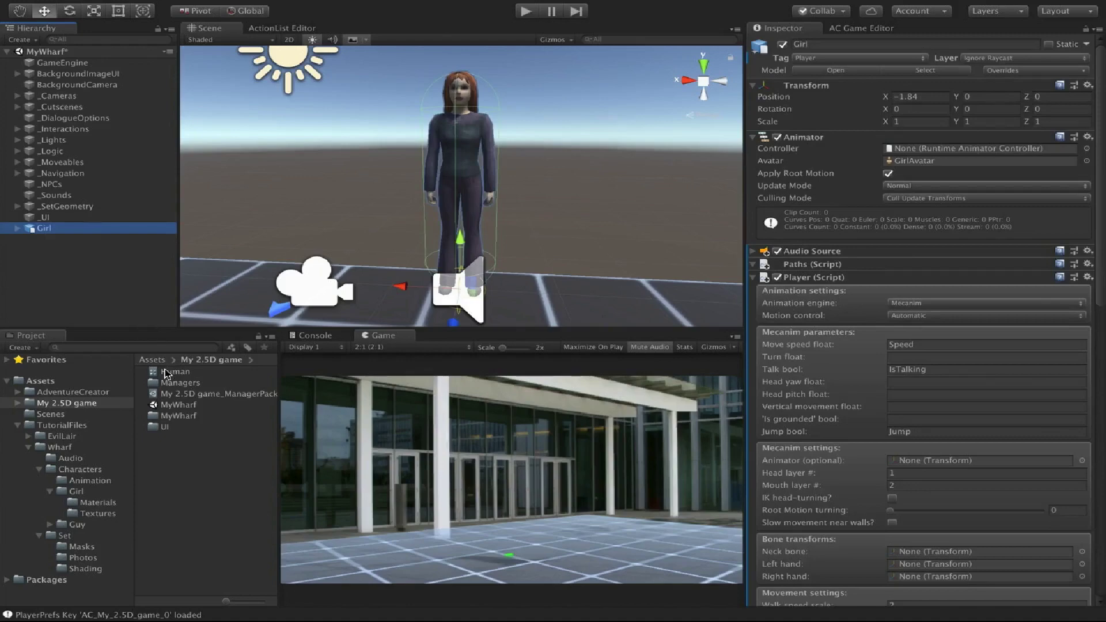
drag(166, 373, 920, 152)
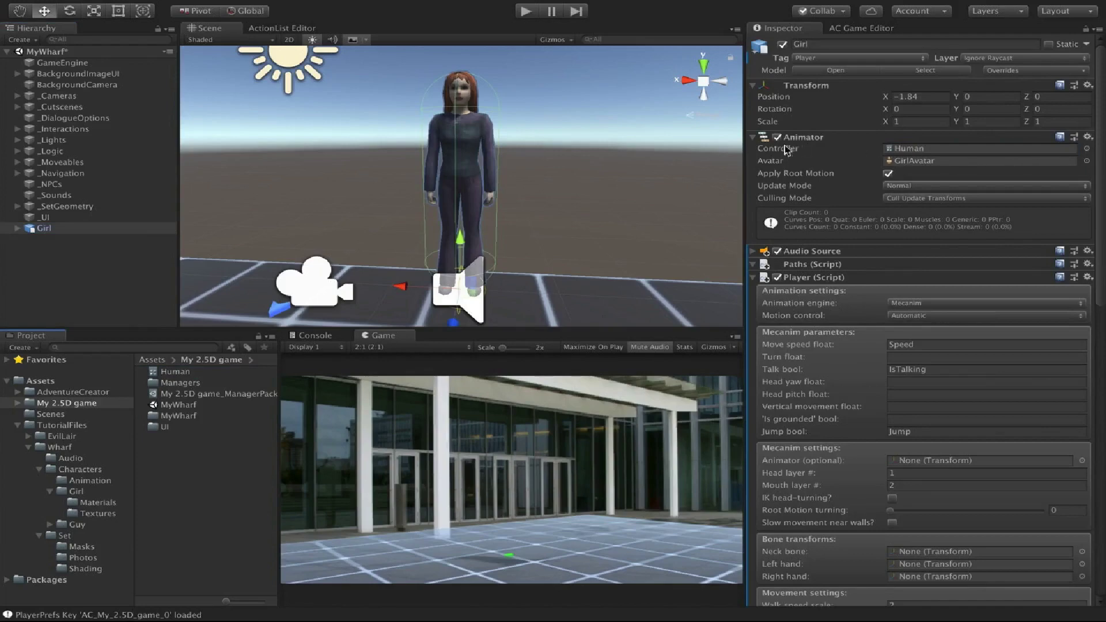
double_click(913, 151)
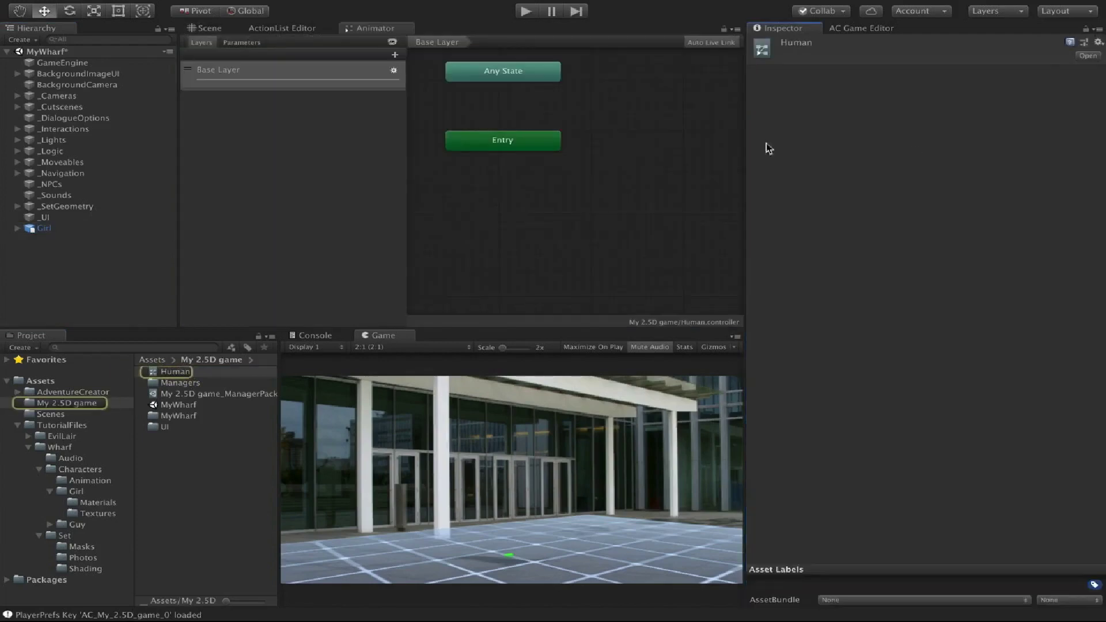
drag(404, 155, 325, 159)
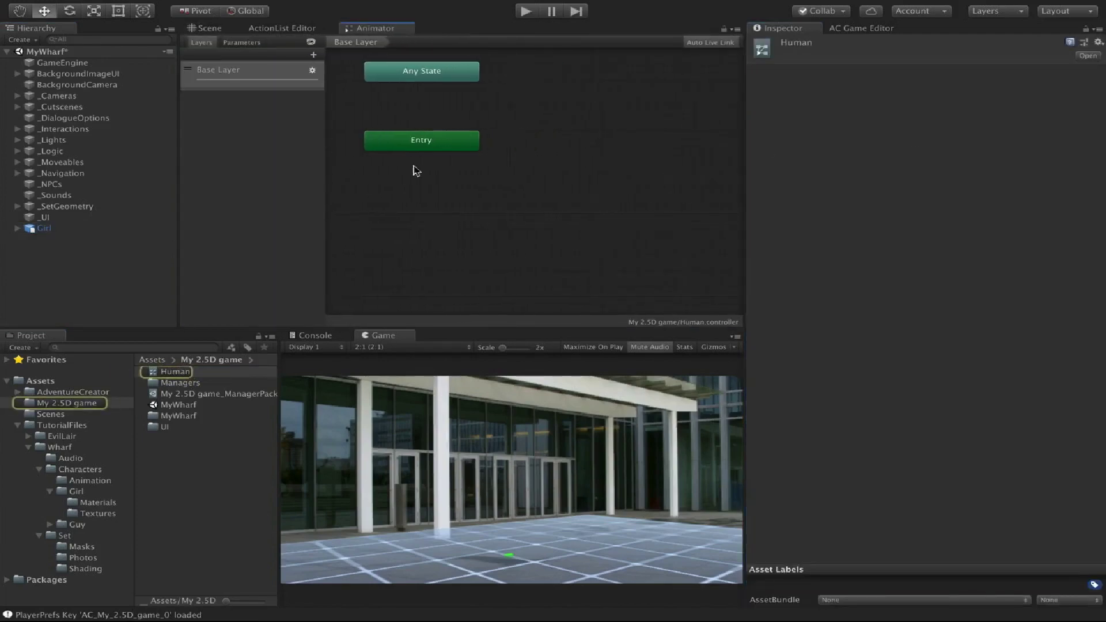
middle_drag(445, 175, 455, 234)
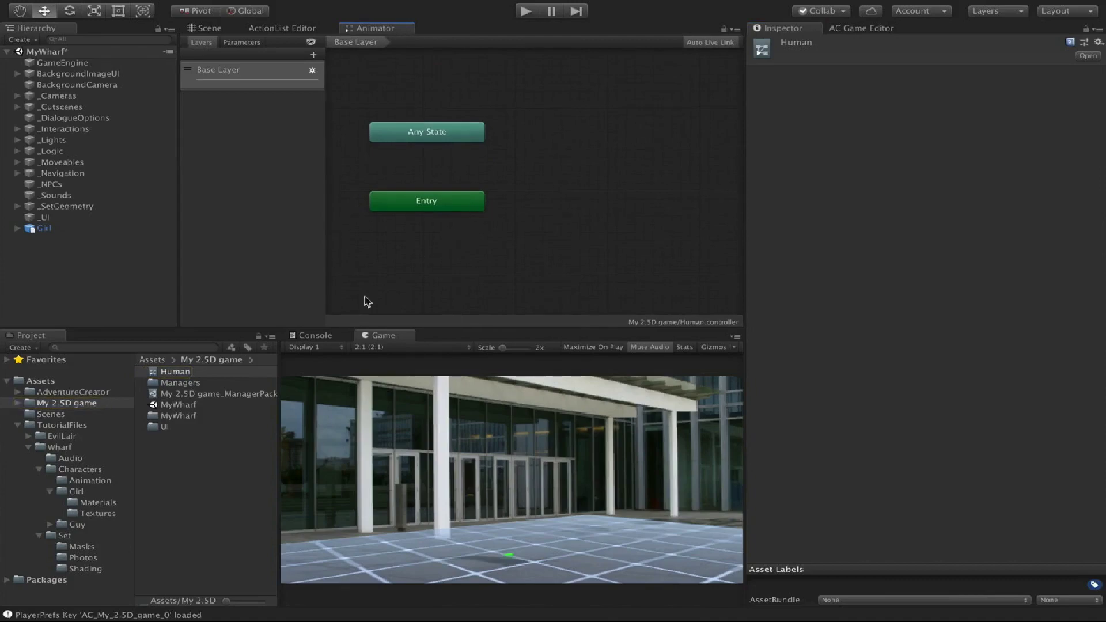
Inspect the HumanoidIdle, HumanoidWalk and HumanoidRun animations in the Characters' Animation folder.
click(62, 481)
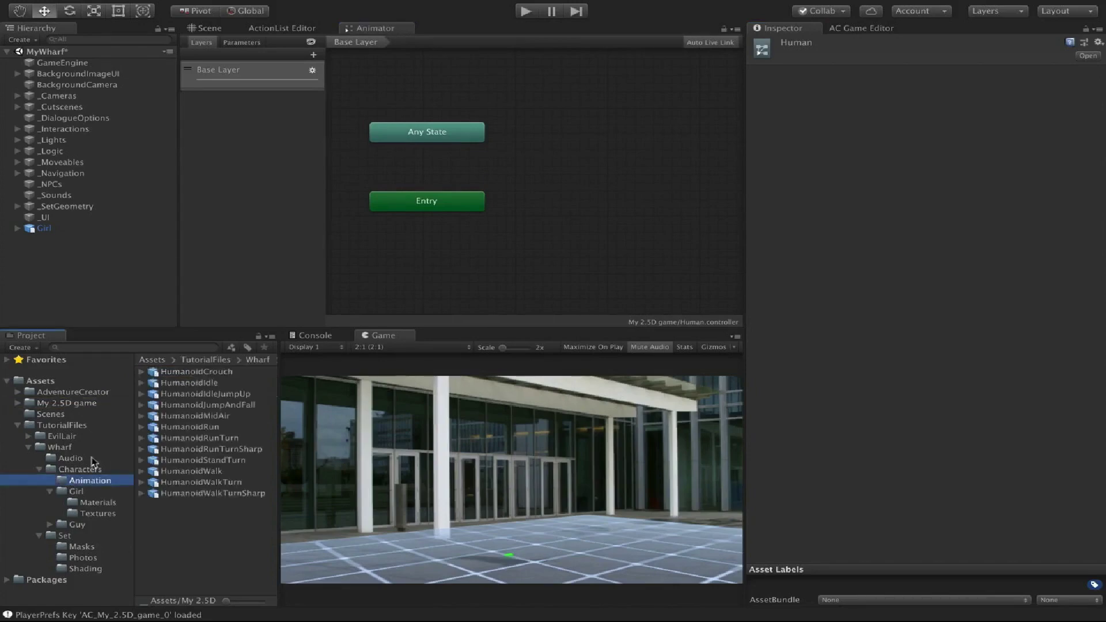
click(198, 383)
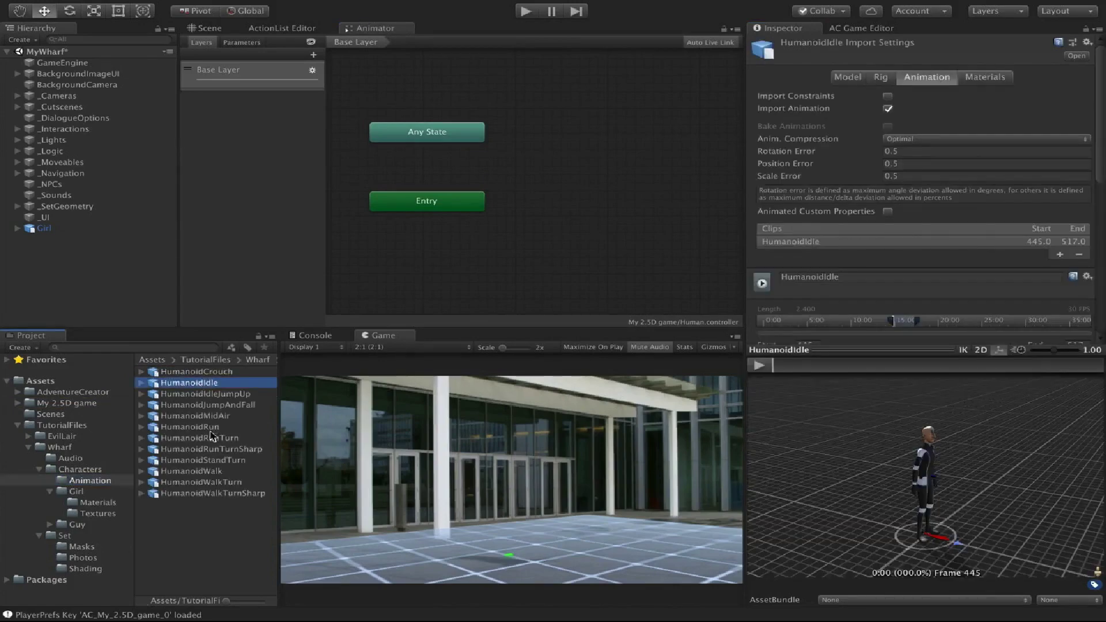
click(216, 471)
click(220, 428)
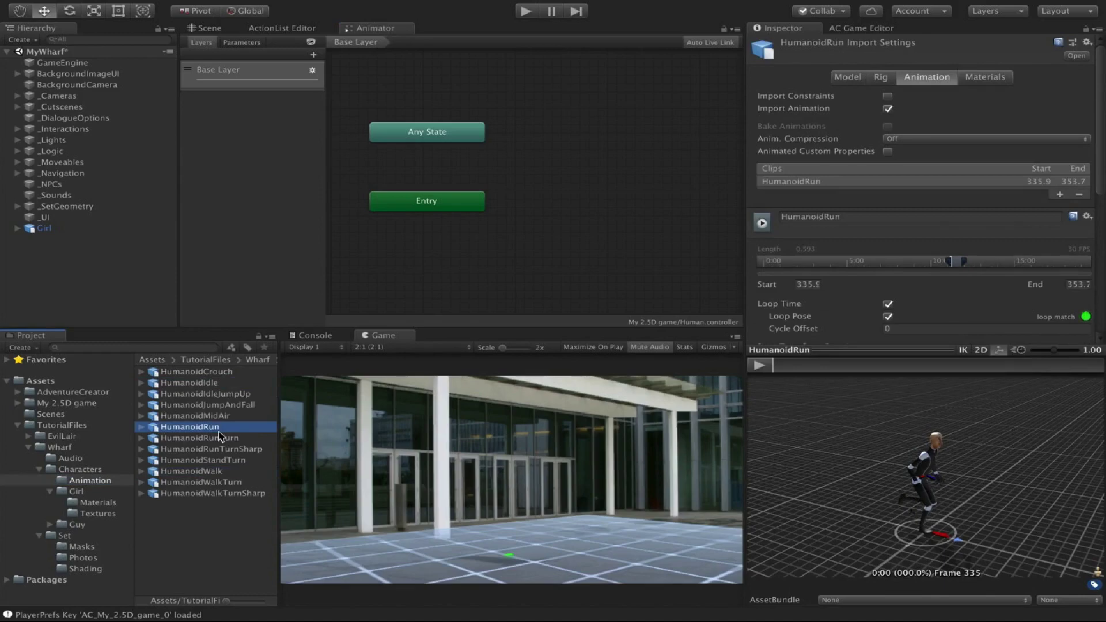
Create a new blend tree state in the Human controller's Base Layer and name it Locomotion.
right_click(527, 154)
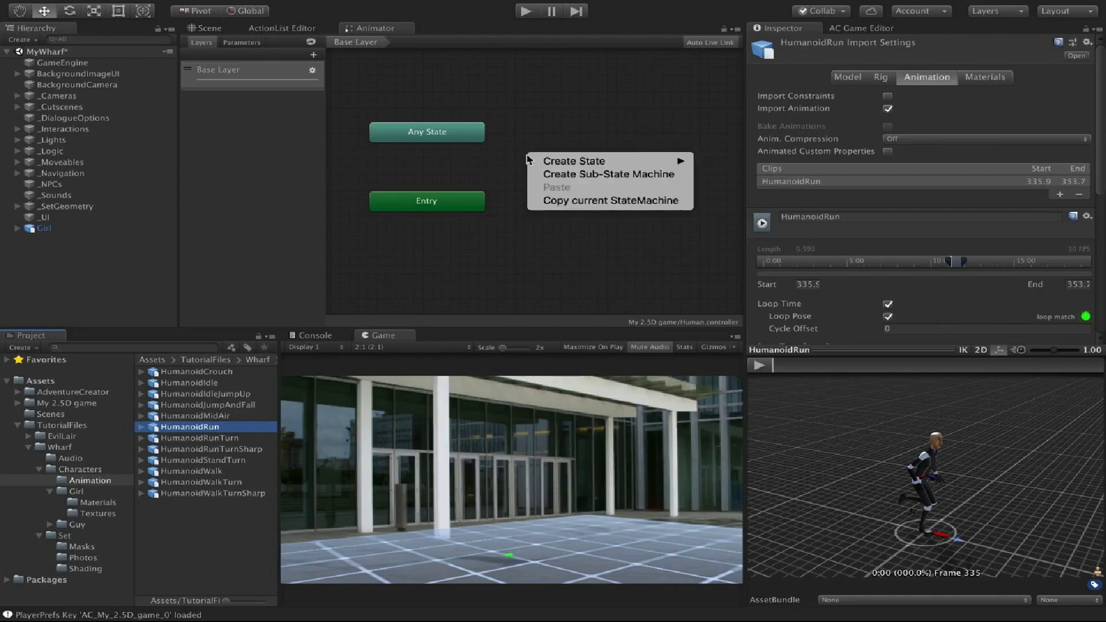
mouse_move(547, 162)
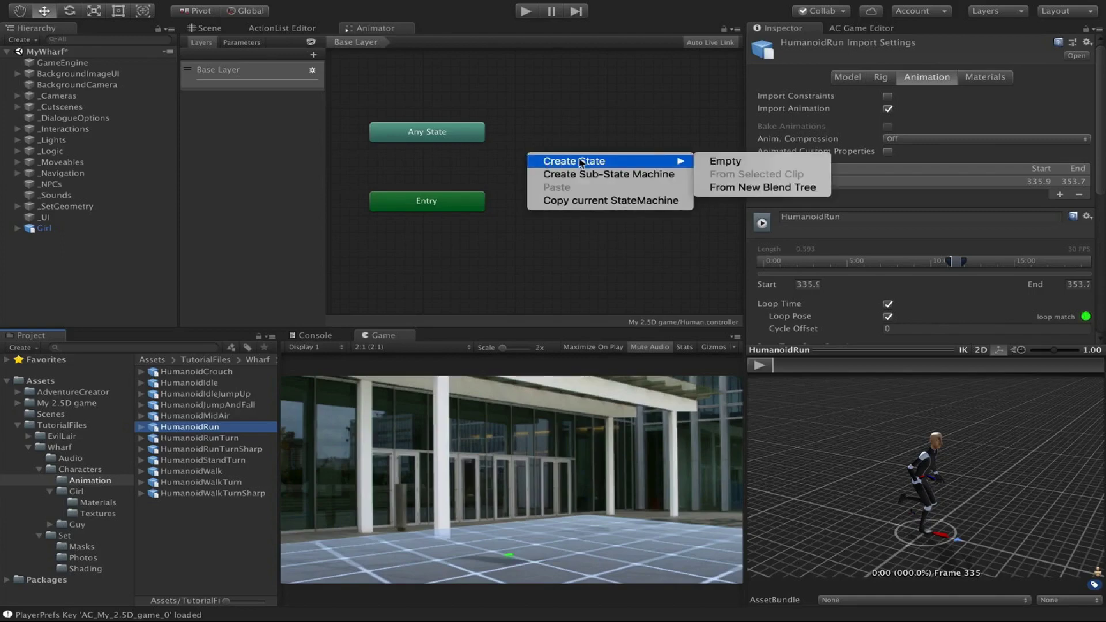
click(768, 187)
click(598, 180)
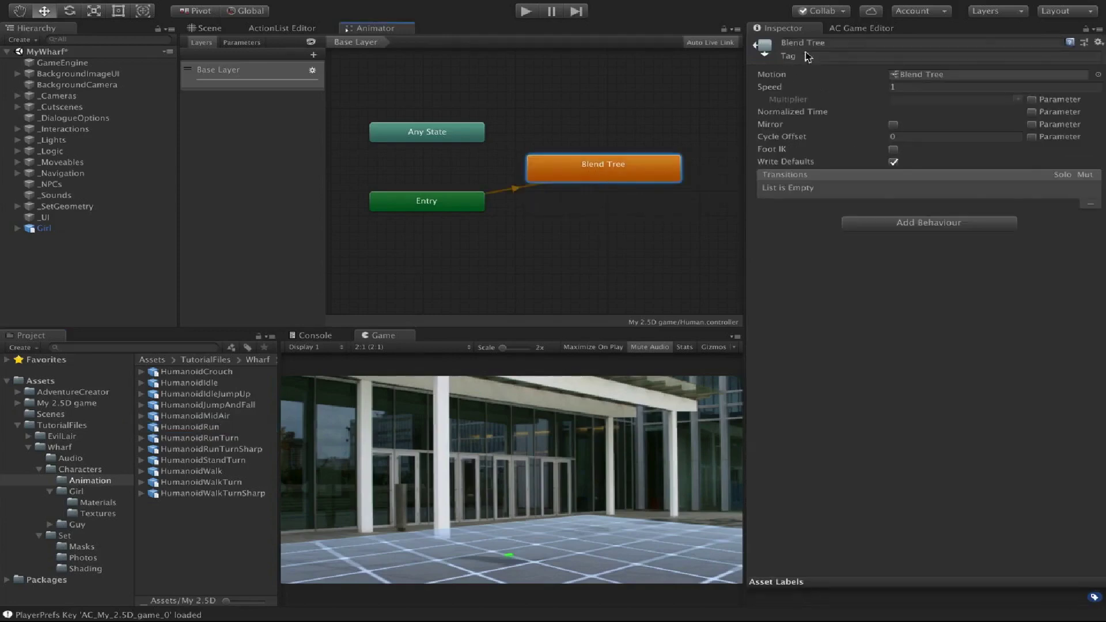
click(828, 43)
text(Loco)
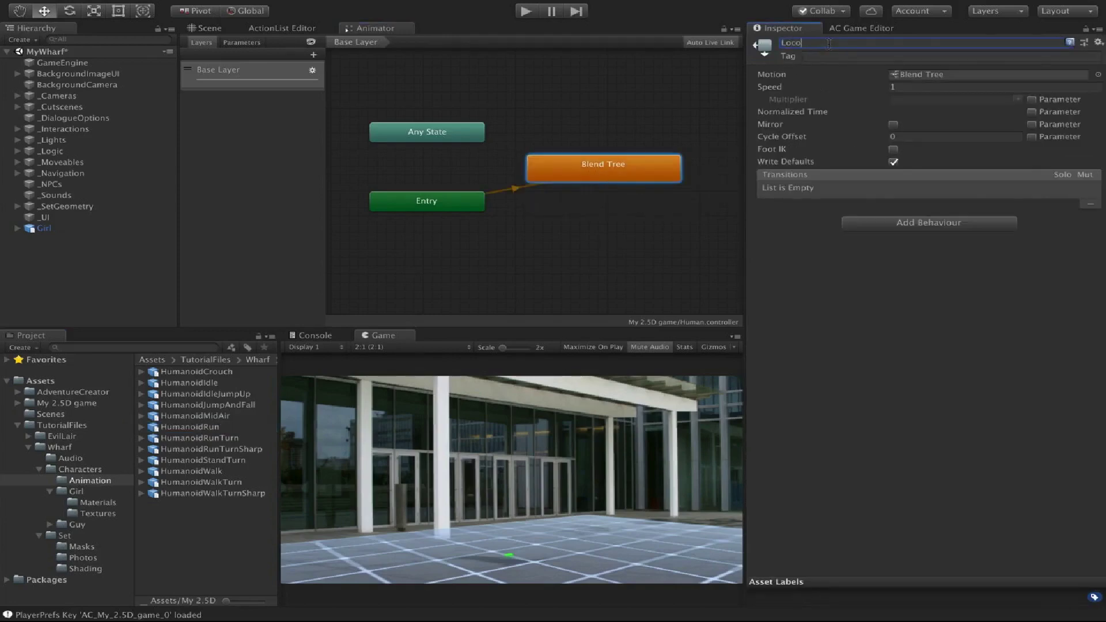
text(motion)
key(Return)
Open the Locomotion blend tree and add three motion fields to it.
double_click(589, 180)
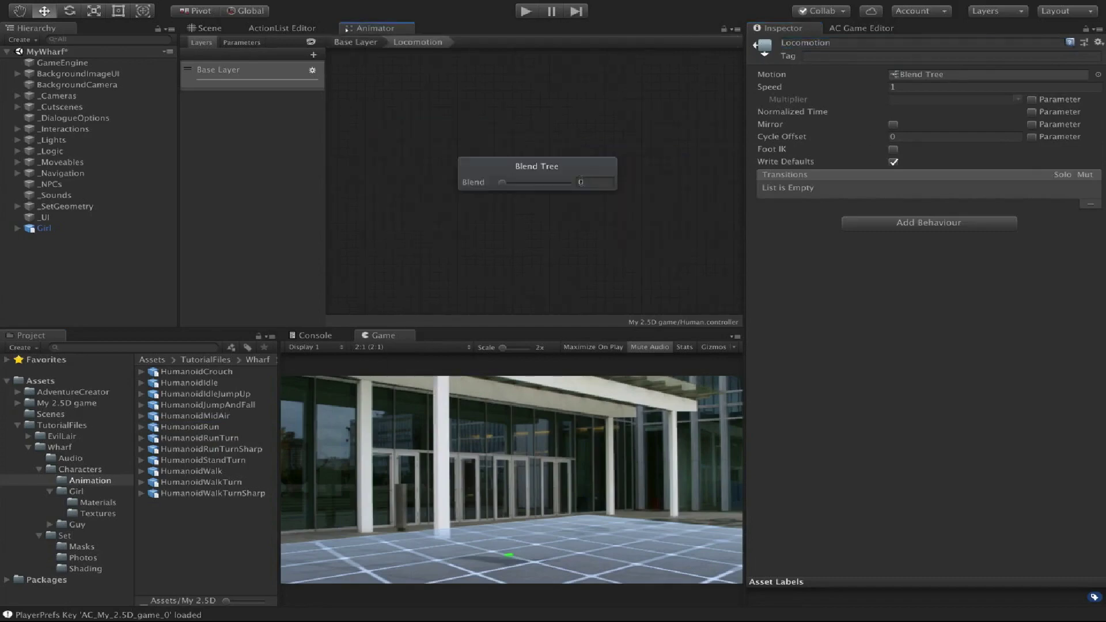
click(574, 169)
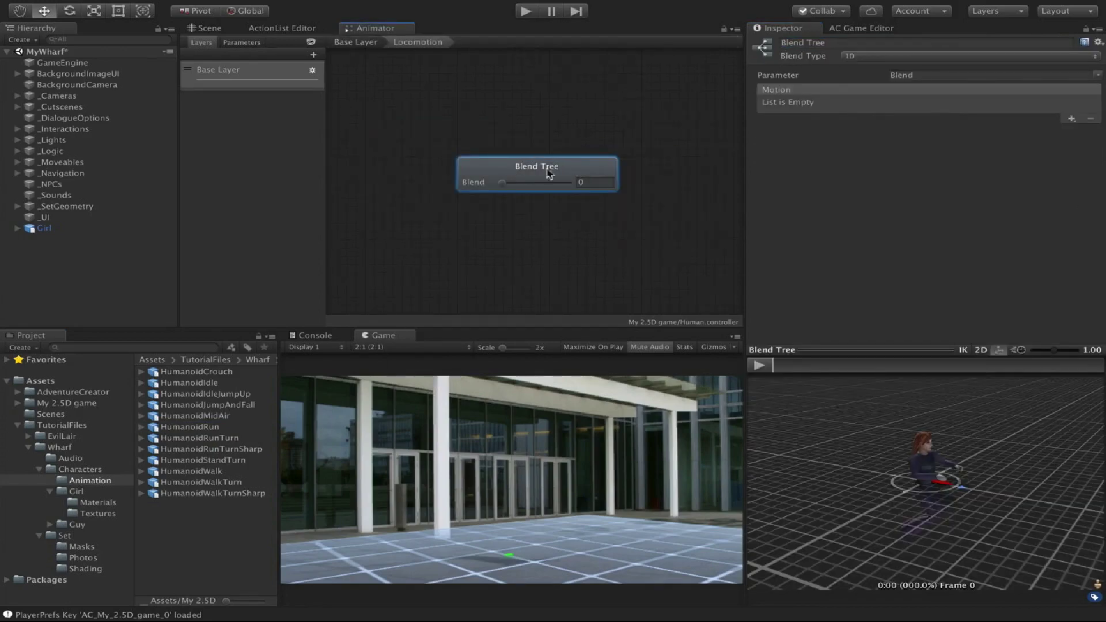
click(1071, 121)
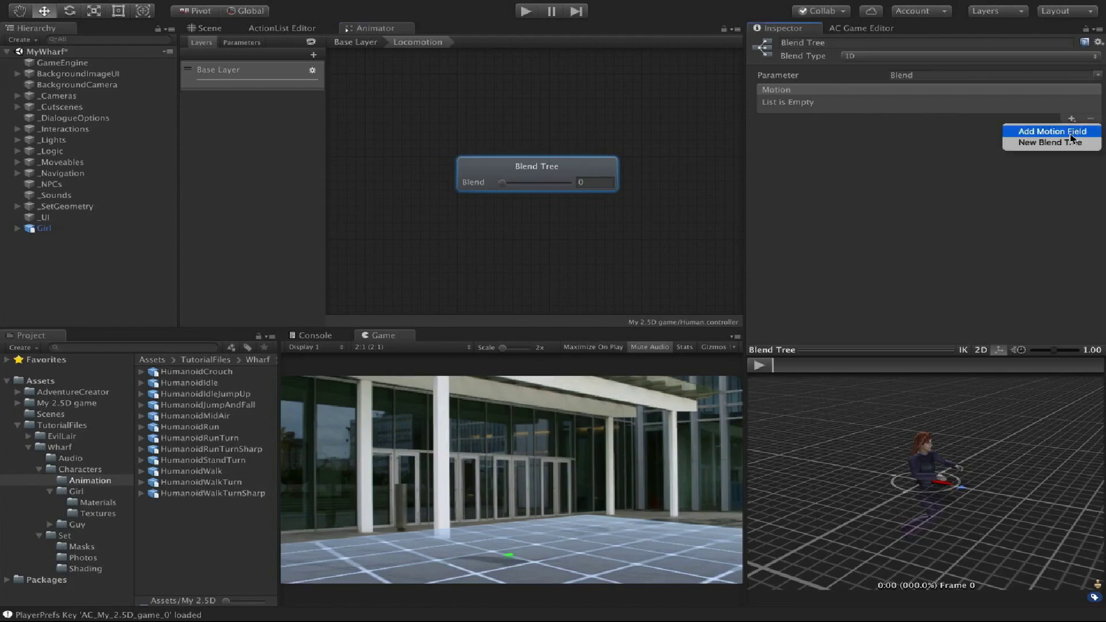
click(1072, 128)
click(1071, 119)
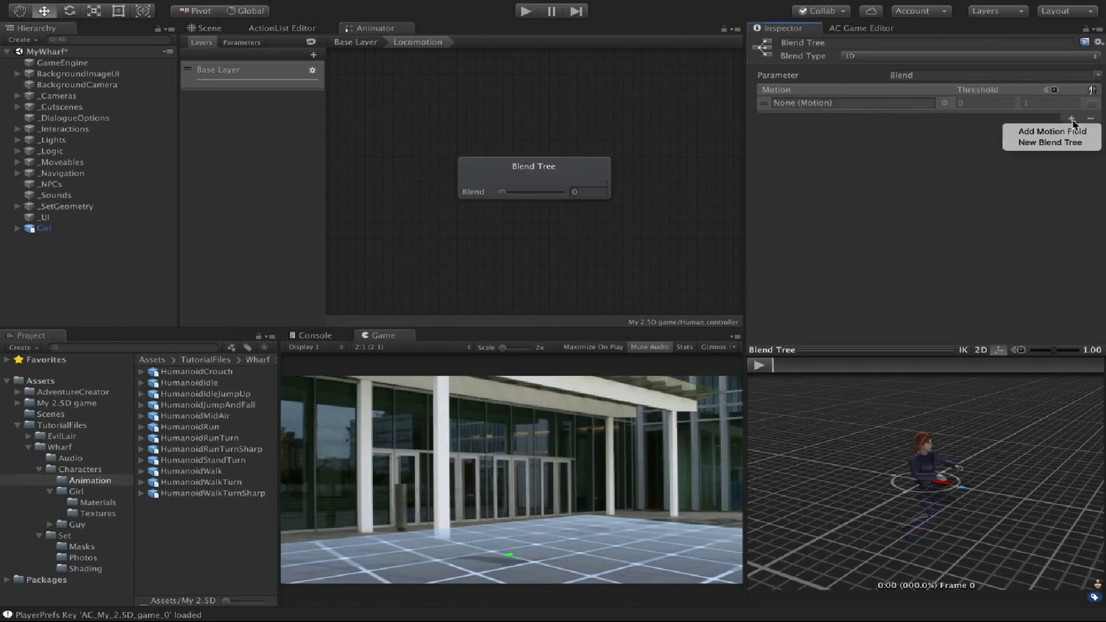
click(1073, 128)
click(1073, 177)
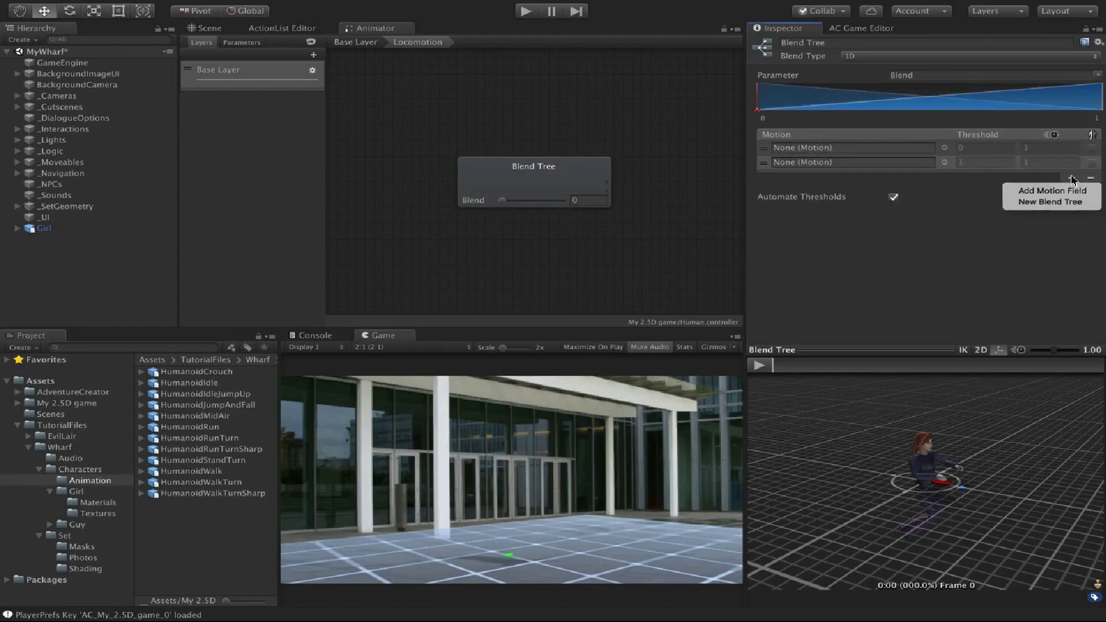
click(1072, 185)
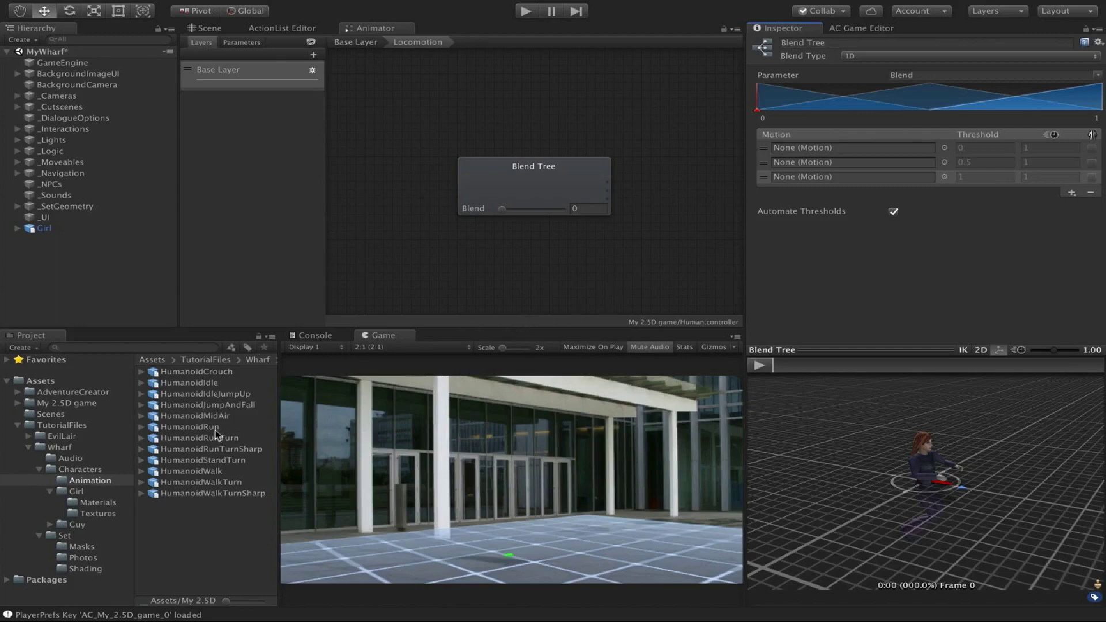
Assign the HumanoidIdle, HumanoidWalk and HumanoidRun clips to the blend tree's first, second and third motion fields.
click(141, 383)
drag(200, 405, 836, 152)
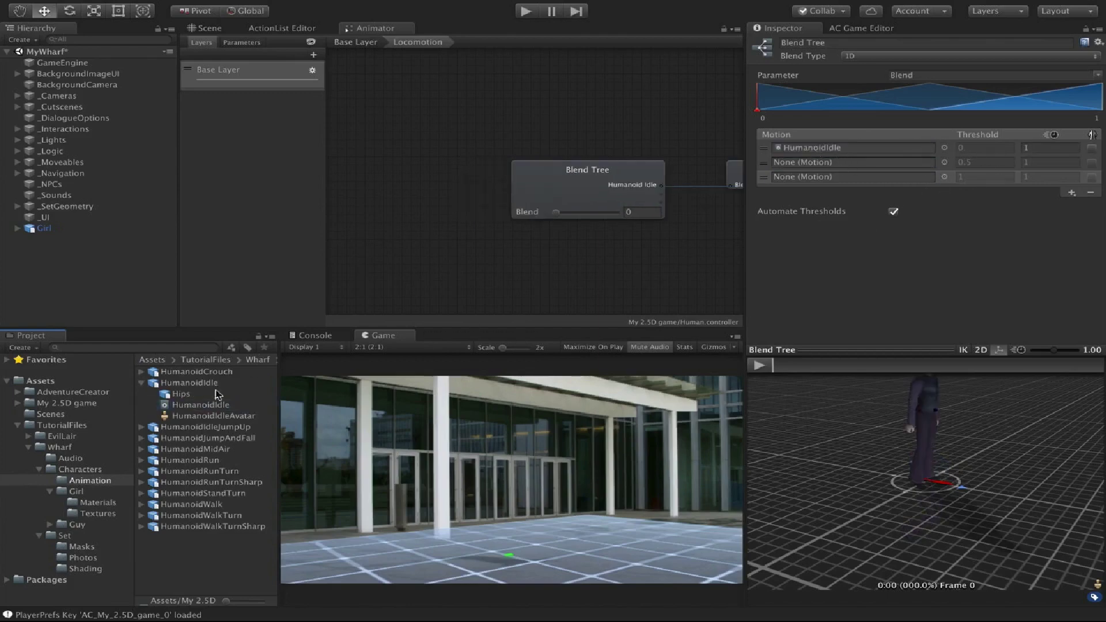
click(142, 383)
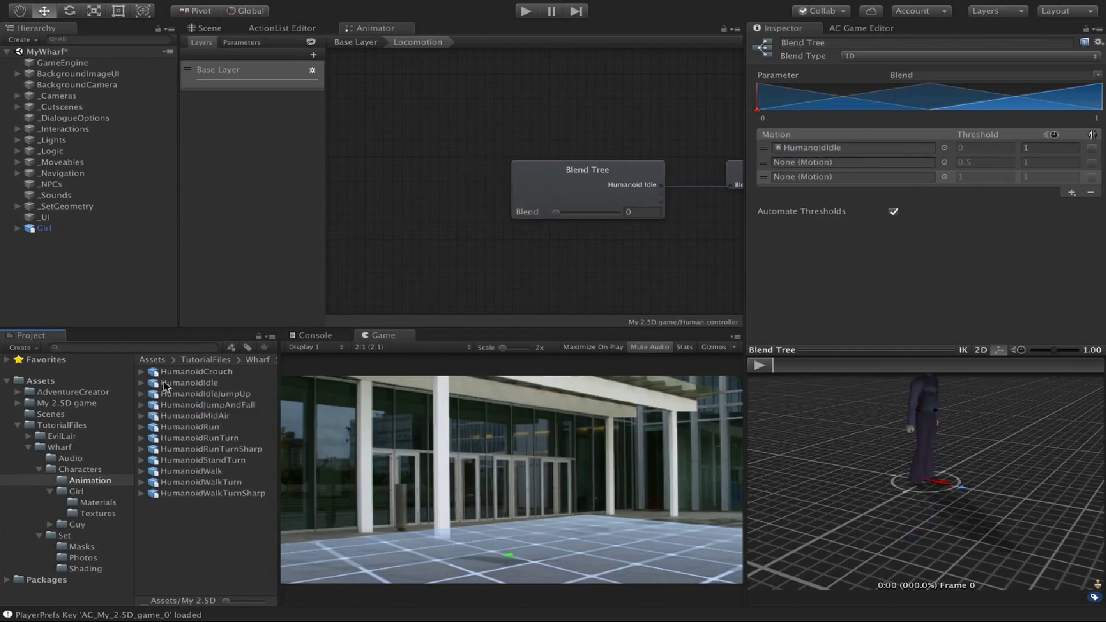
click(142, 472)
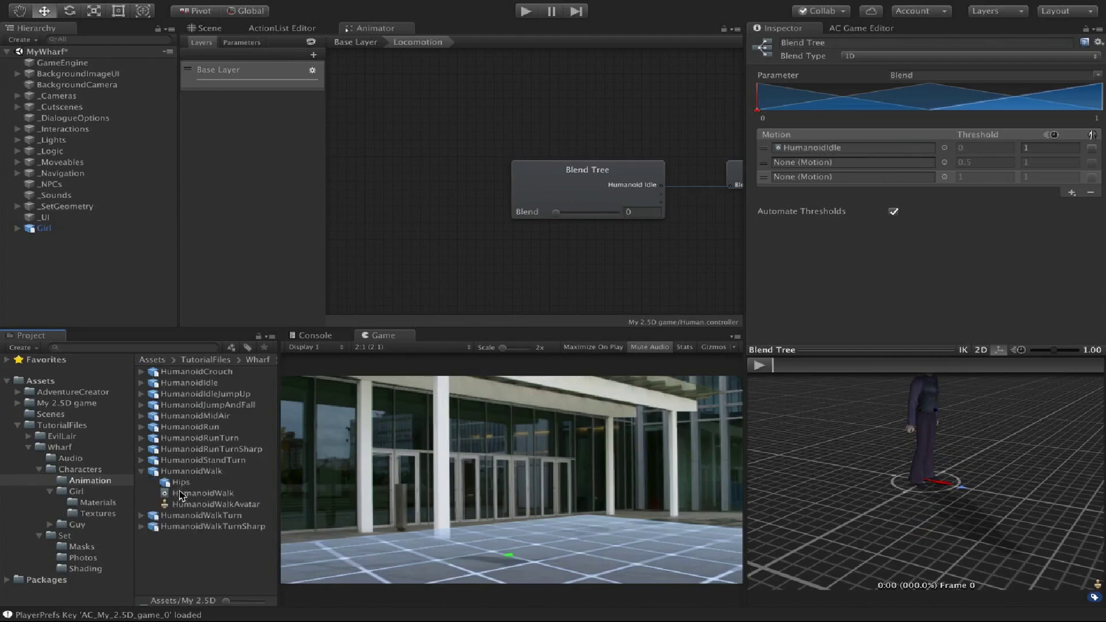
drag(181, 496, 793, 164)
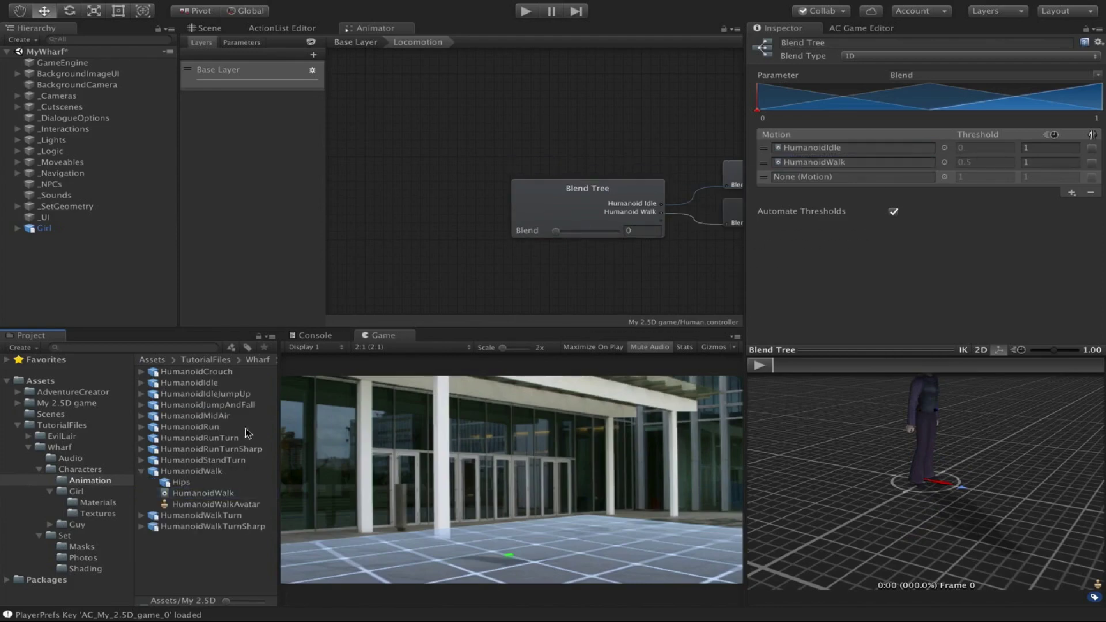
click(142, 471)
click(142, 428)
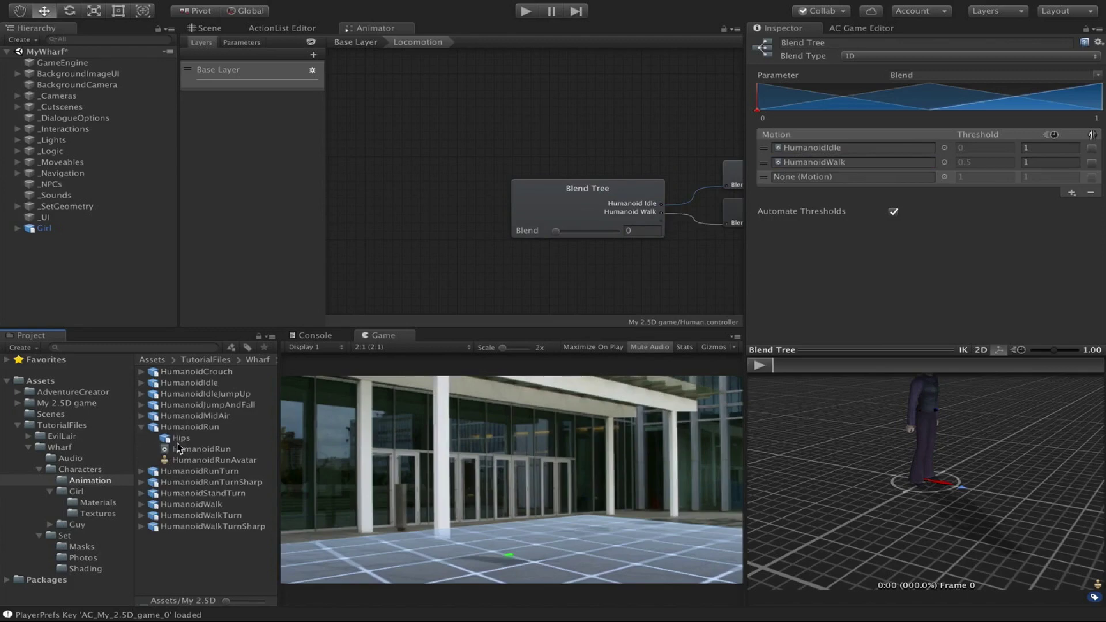
drag(180, 449, 844, 176)
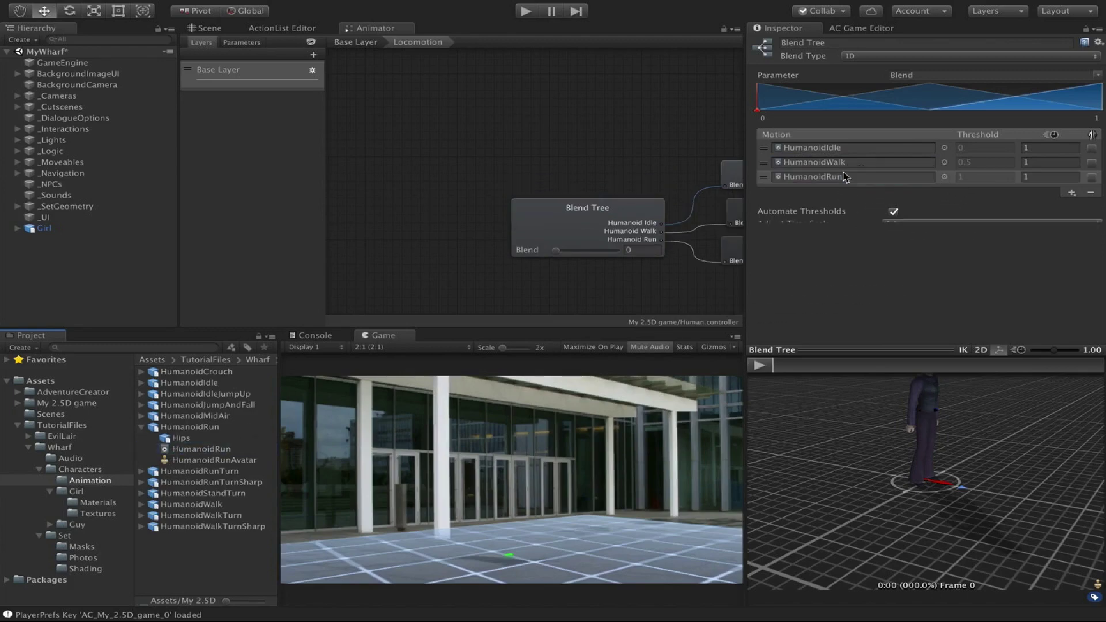
Play the blend tree preview and sweep the Blend value from idle towards run.
click(760, 365)
middle_drag(835, 421, 829, 543)
drag(757, 107, 1087, 106)
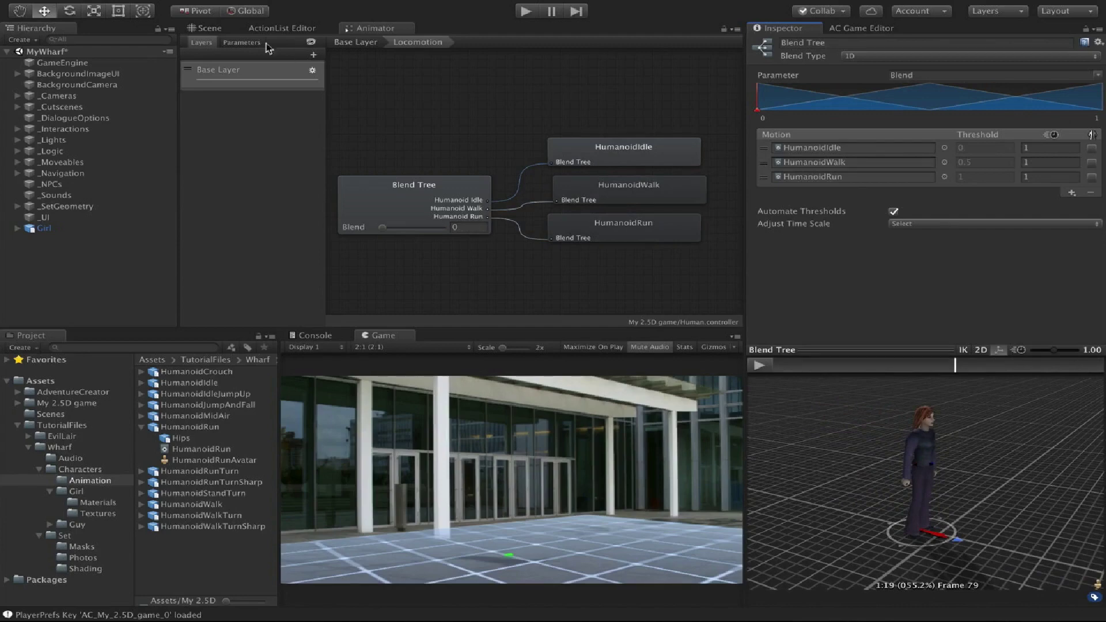
Rename the controller's Blend parameter to MoveSpeed.
click(235, 43)
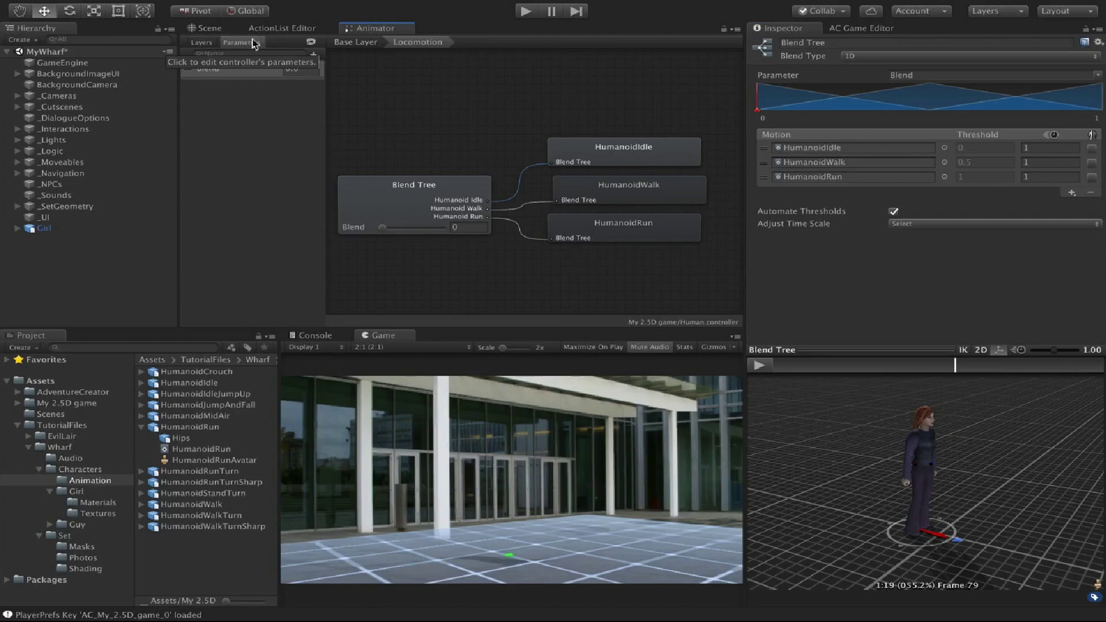
click(206, 69)
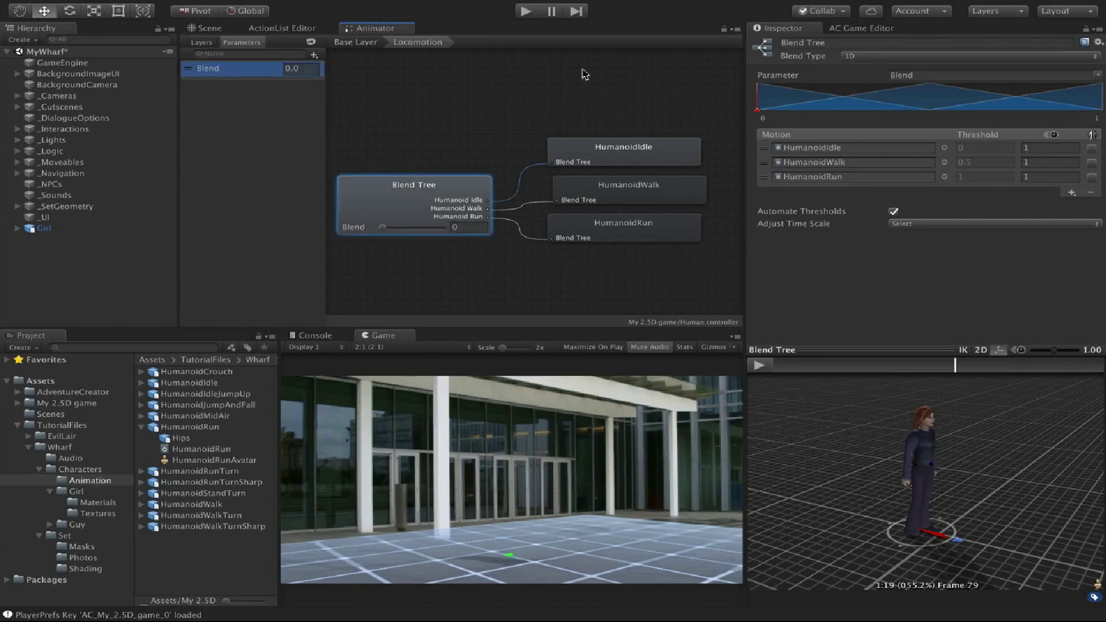
double_click(212, 70)
text(MoveSpeed)
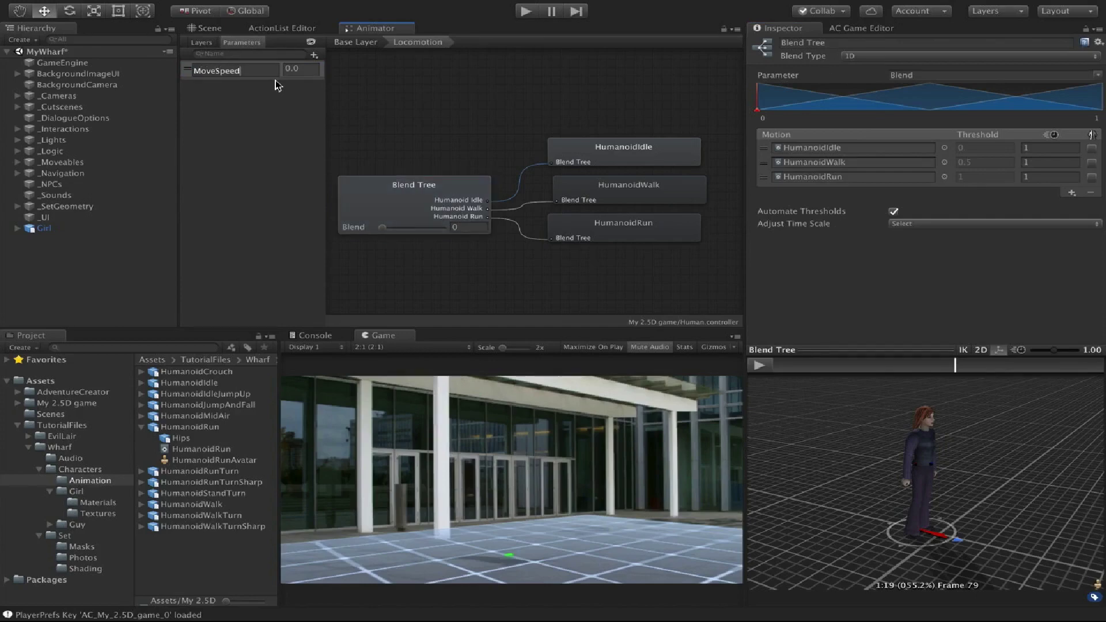
key(Return)
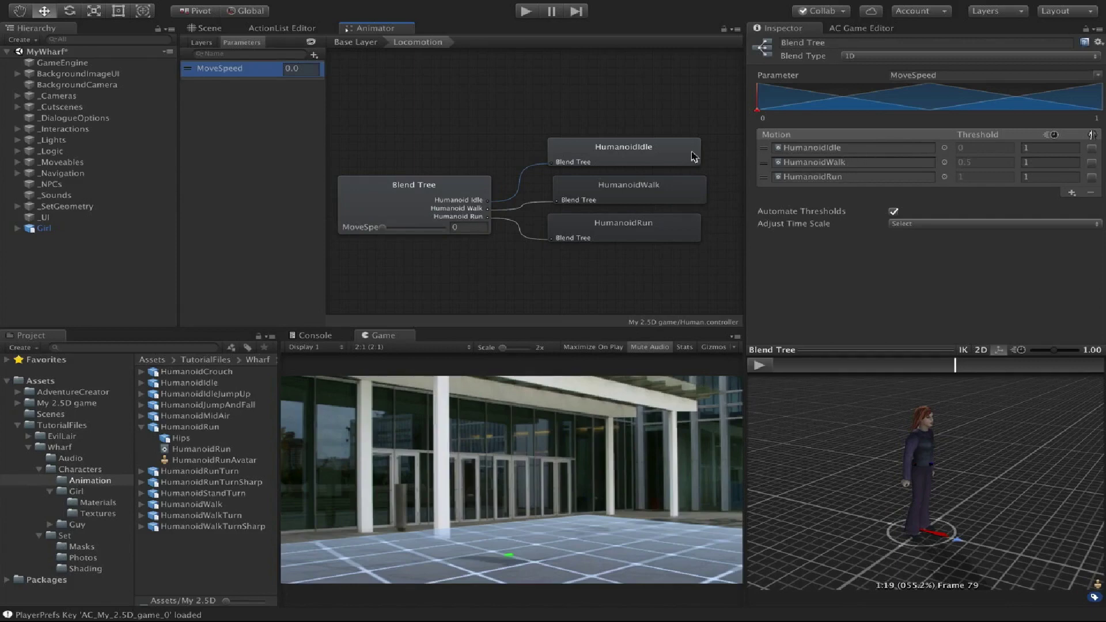
Preview the blended animation with MoveSpeed at about 0.52, at 1 and back at 0.
drag(757, 108, 938, 104)
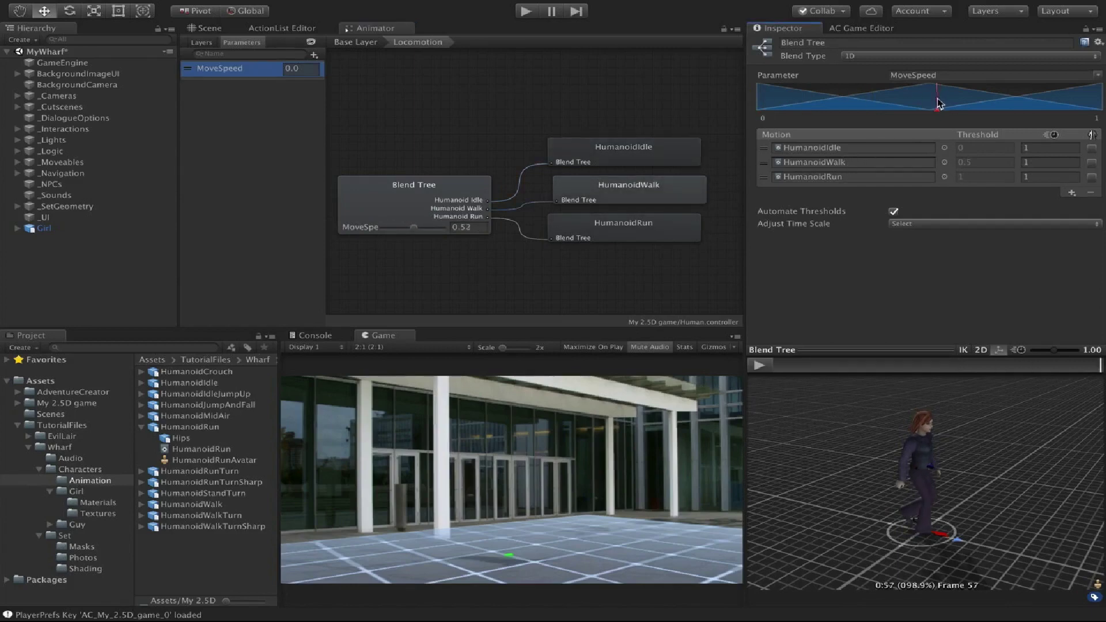
click(759, 366)
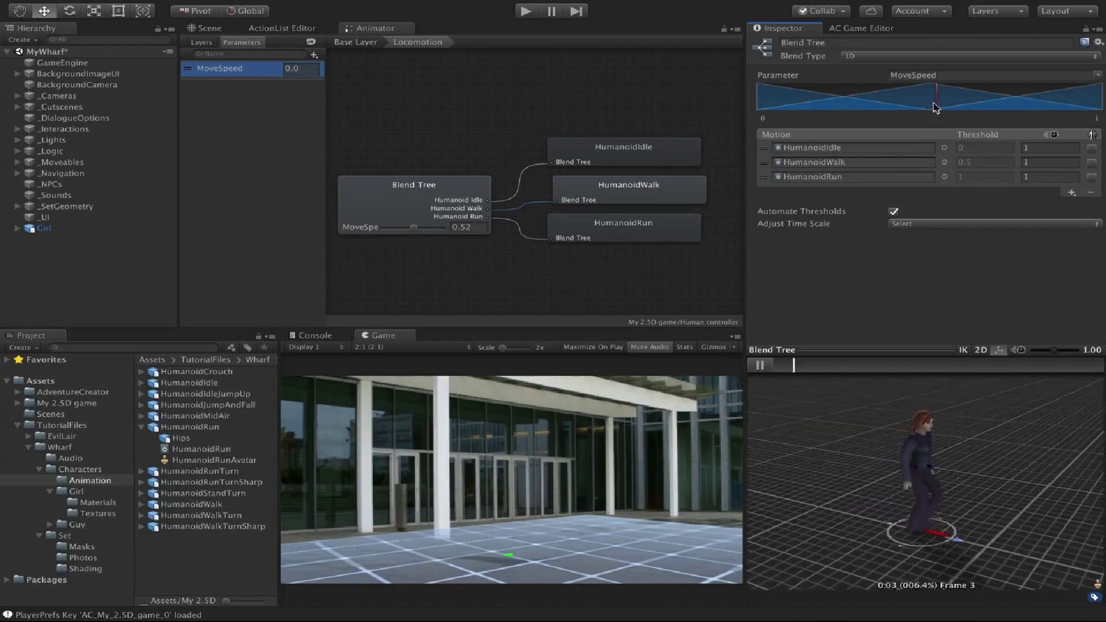
drag(937, 107, 1102, 106)
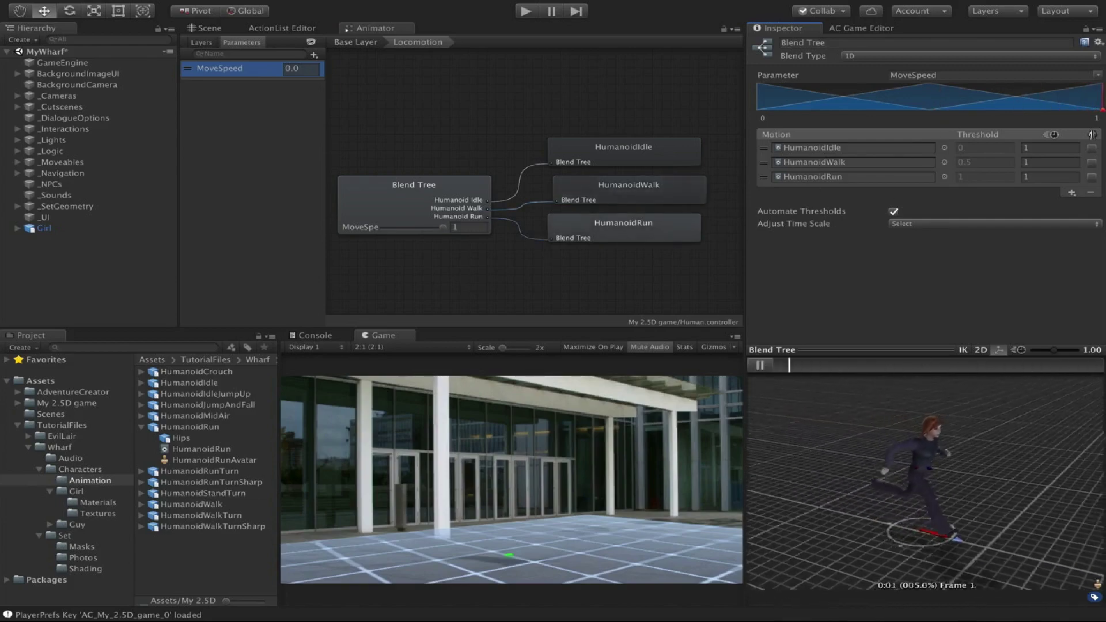
drag(443, 231, 370, 237)
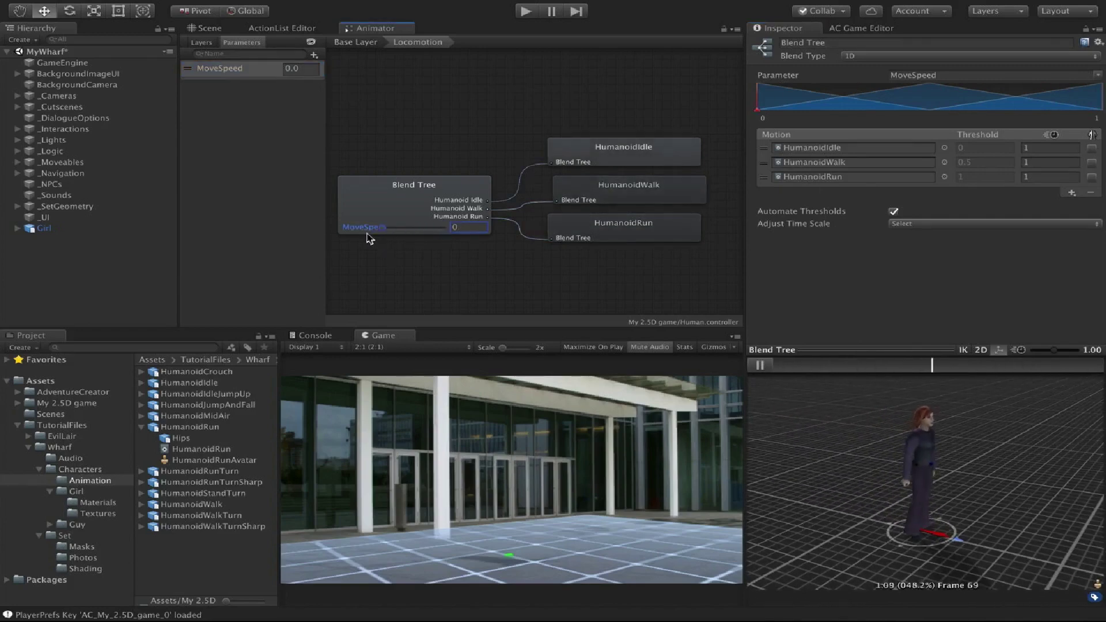
click(759, 365)
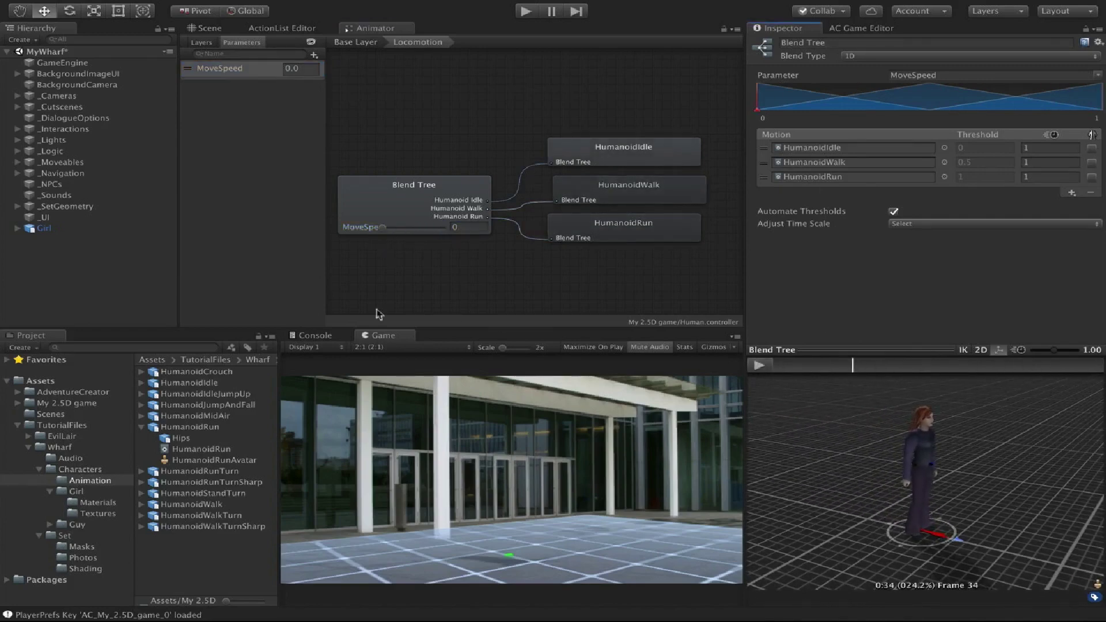
Set the Move speed float in the Girl's Player component to MoveSpeed.
click(100, 229)
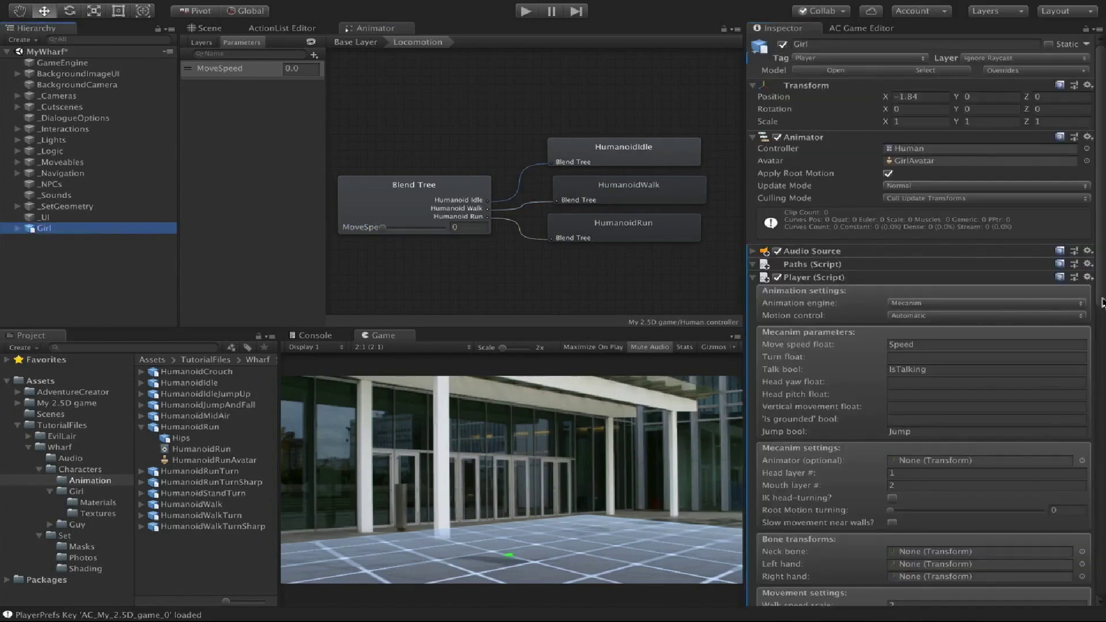
drag(1101, 303, 1097, 352)
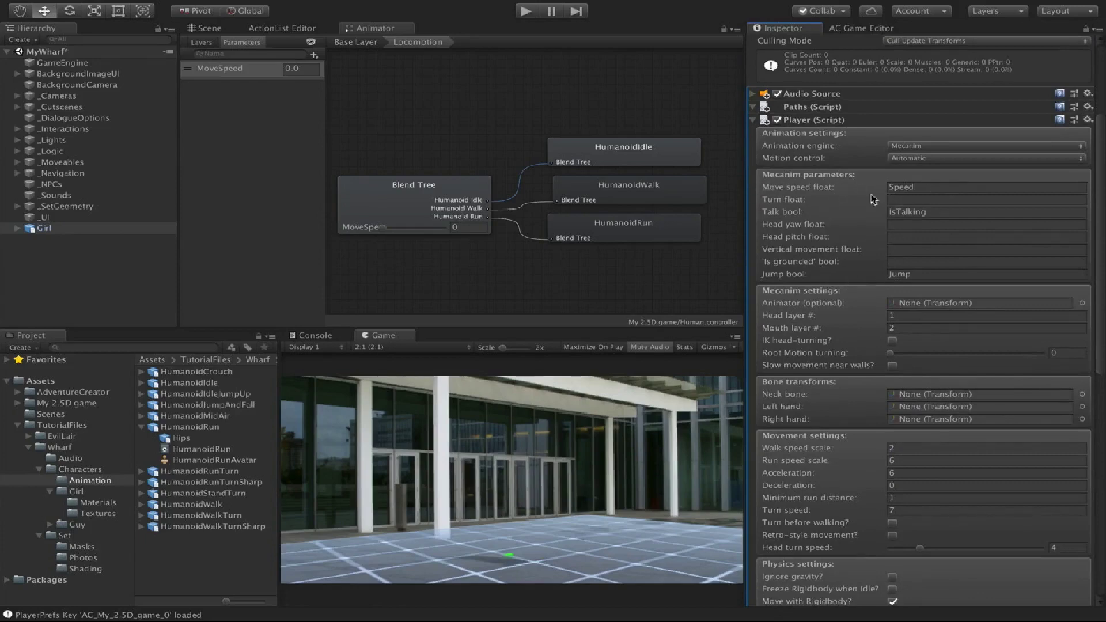
mouse_move(852, 278)
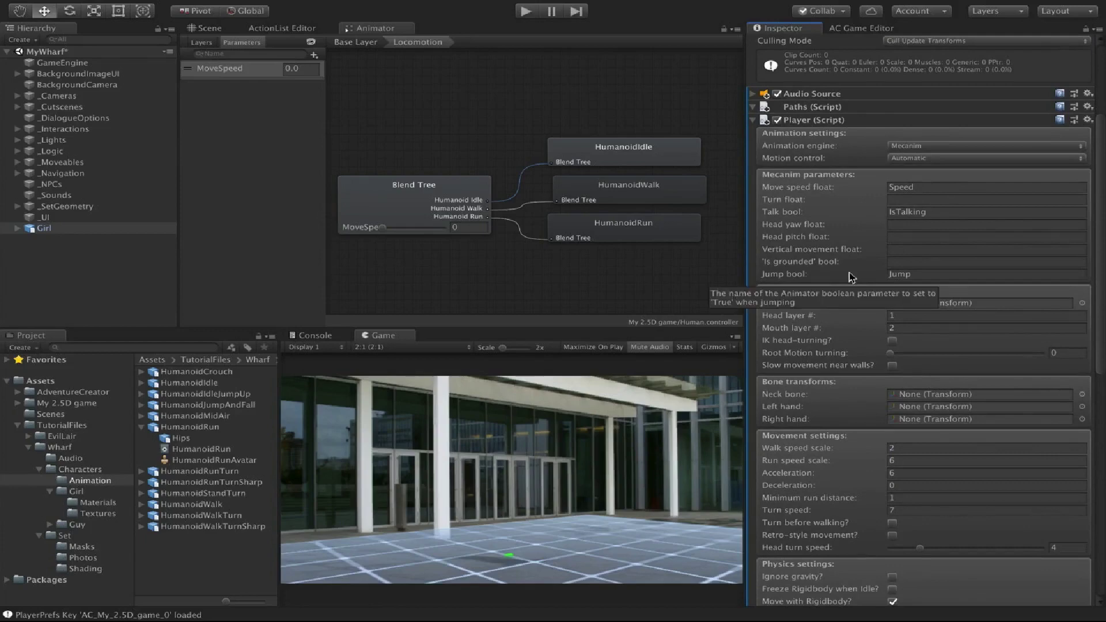
mouse_move(824, 195)
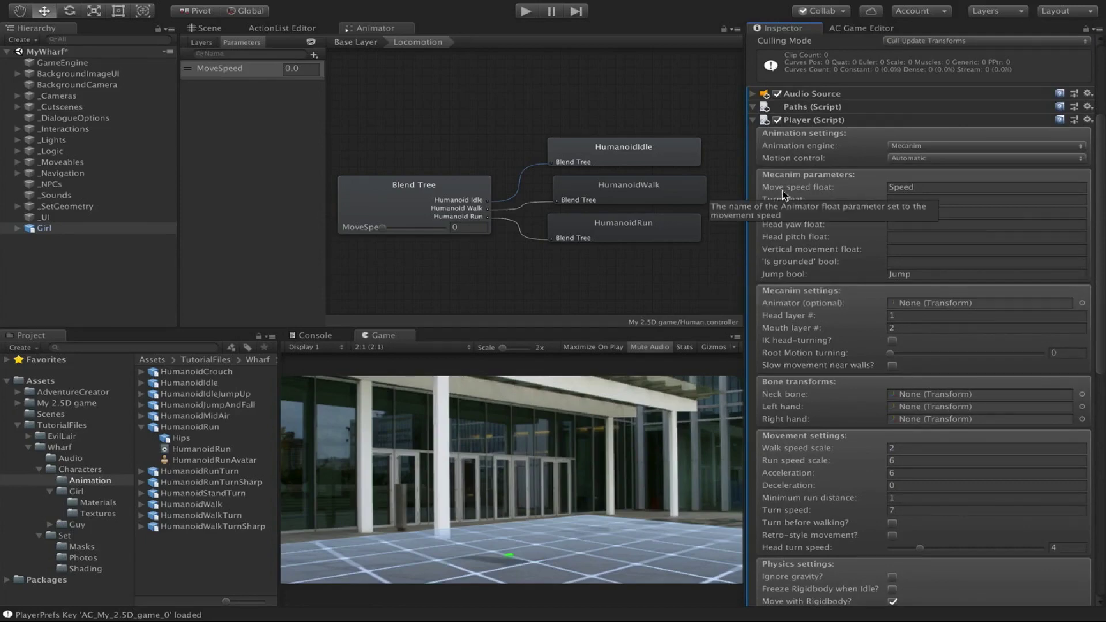
click(943, 189)
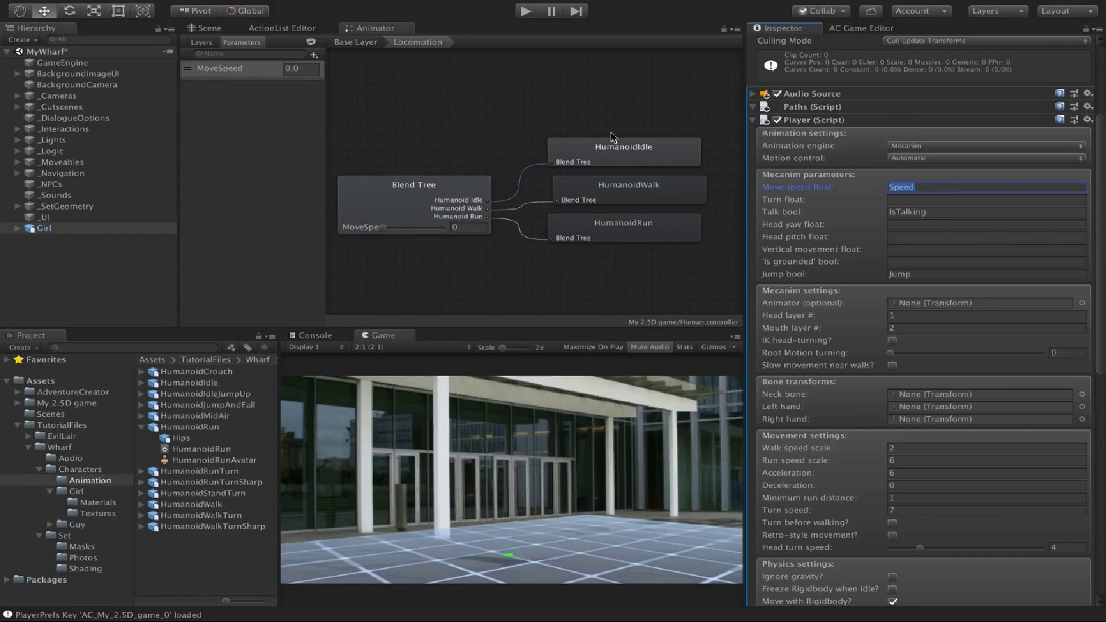
key(Left)
text(ove)
Clear the Talk bool and Jump bool parameter names in the Girl's Player component.
click(955, 211)
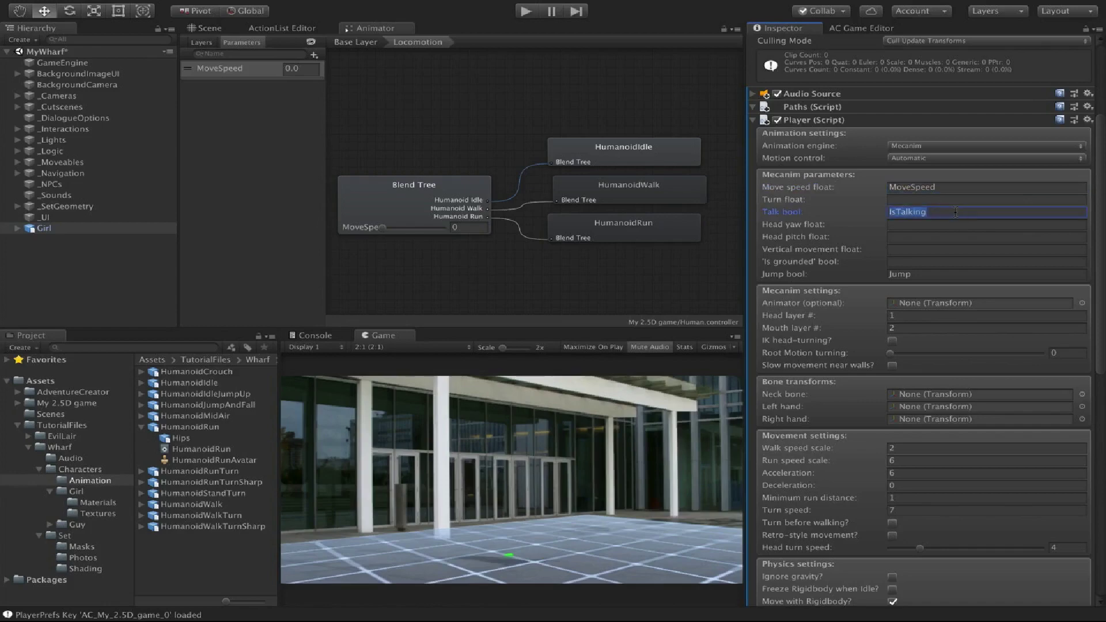
key(BackSpace)
click(944, 273)
key(BackSpace)
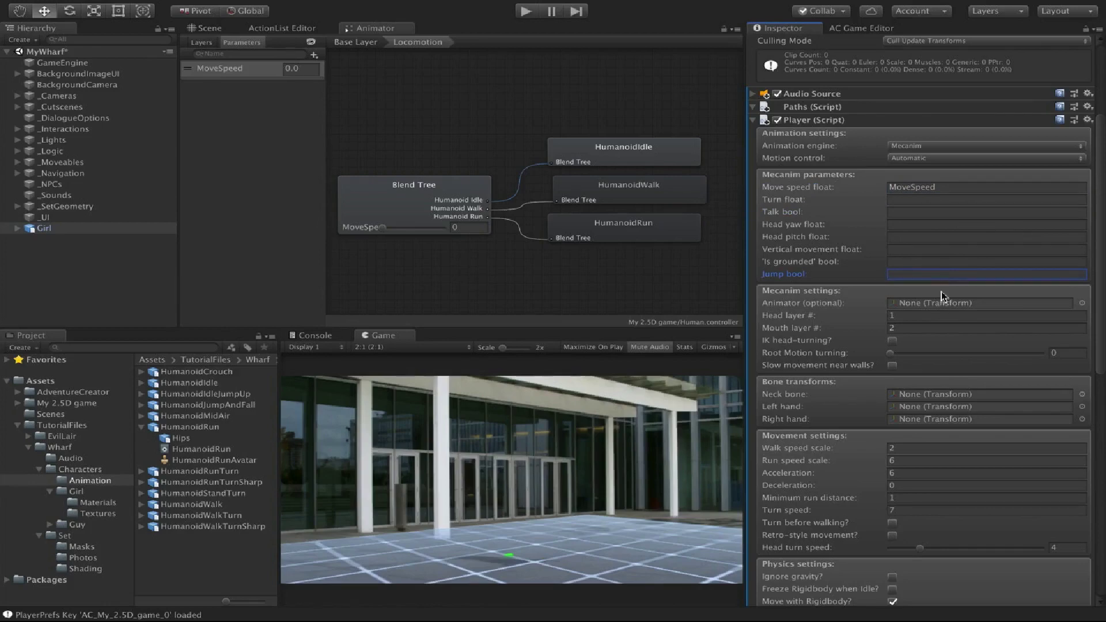
Set the Girl's Walk speed scale to 0.5 and Run speed scale to 1 in the Player's movement settings.
drag(1099, 287, 1100, 339)
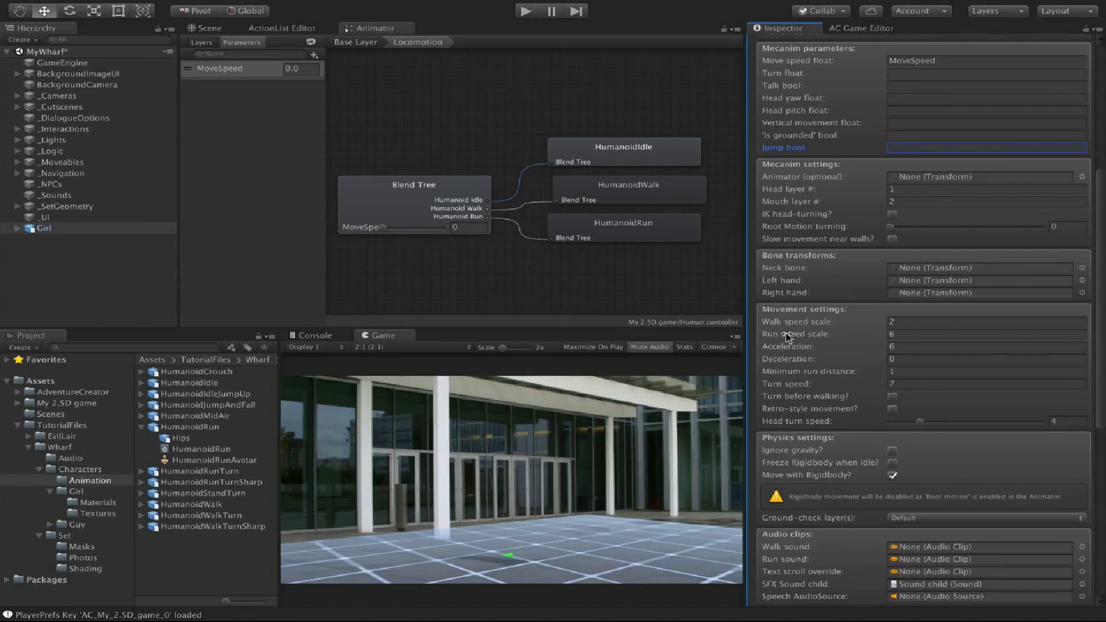
click(907, 323)
click(908, 334)
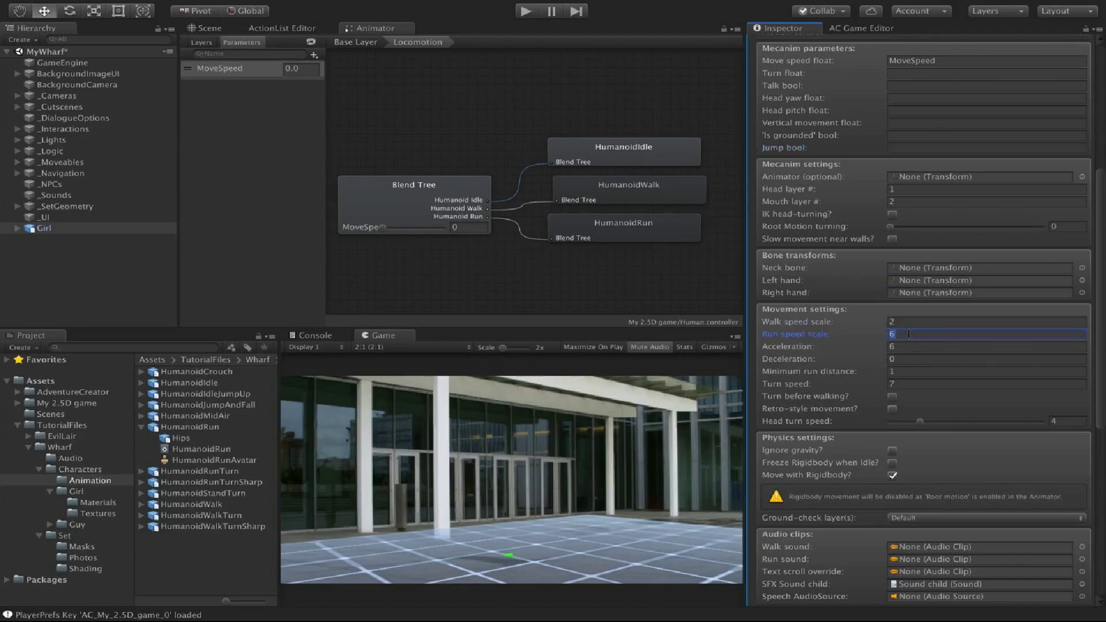
click(909, 323)
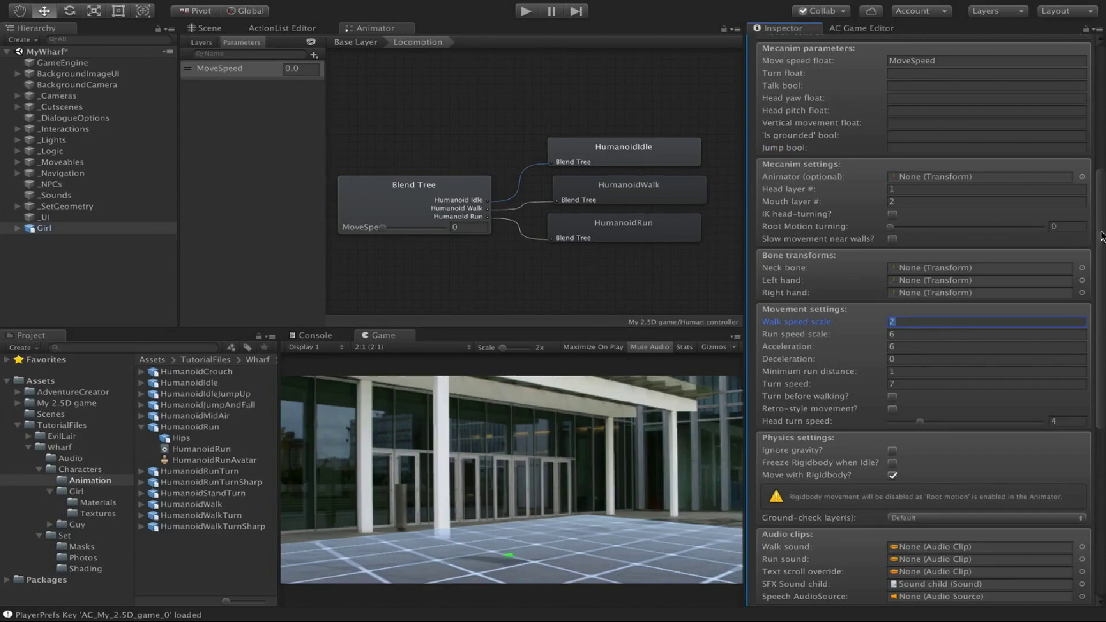
drag(1101, 236, 1098, 90)
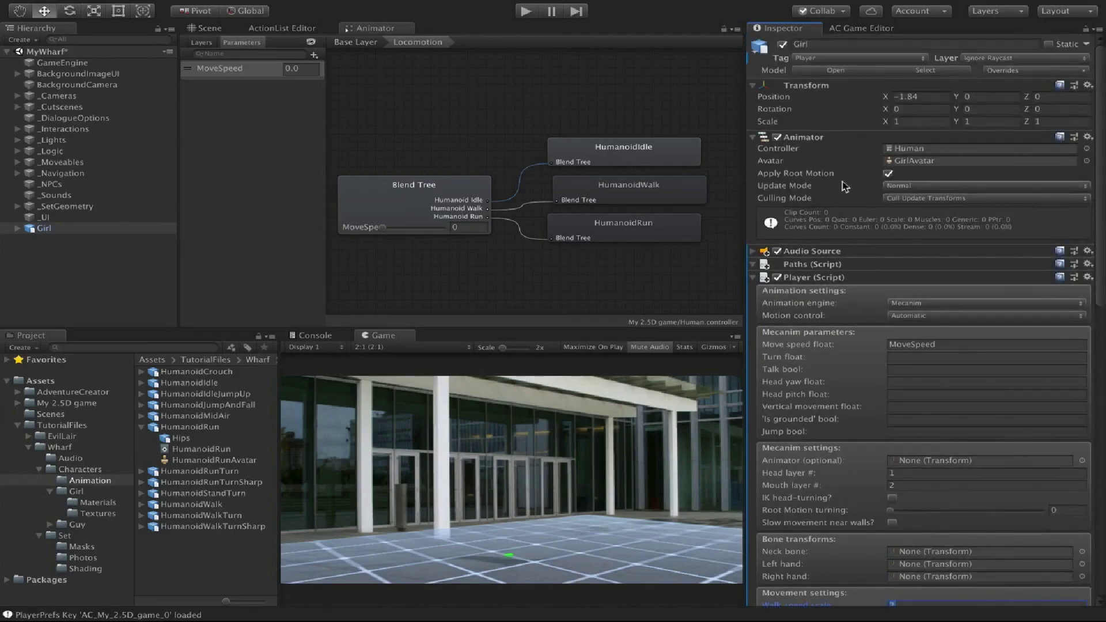
drag(1098, 199, 1098, 216)
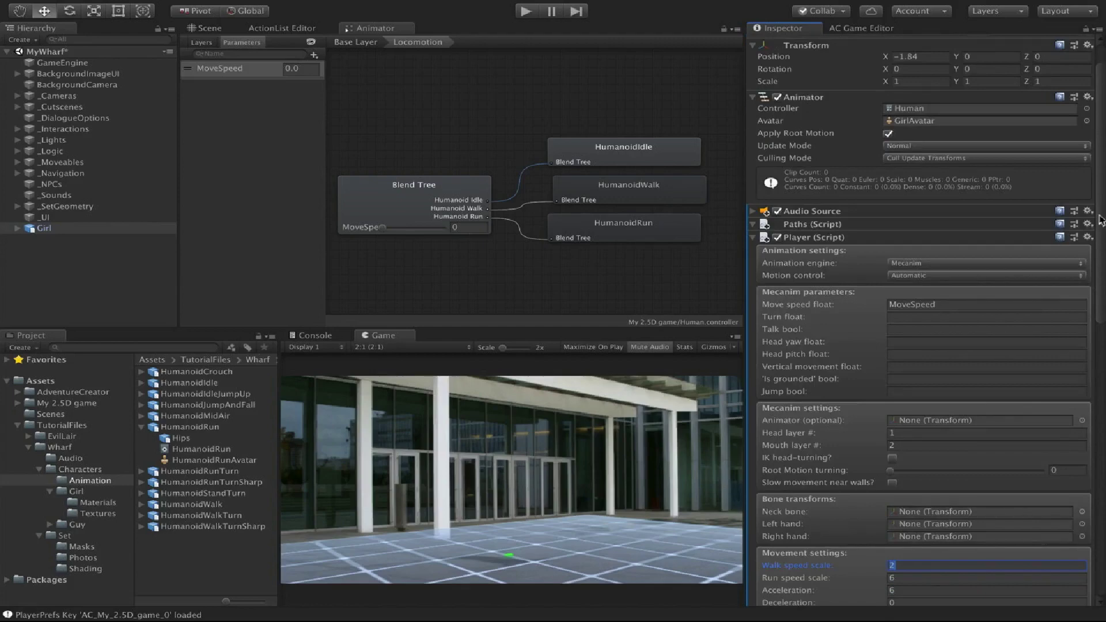
drag(1101, 220, 1095, 339)
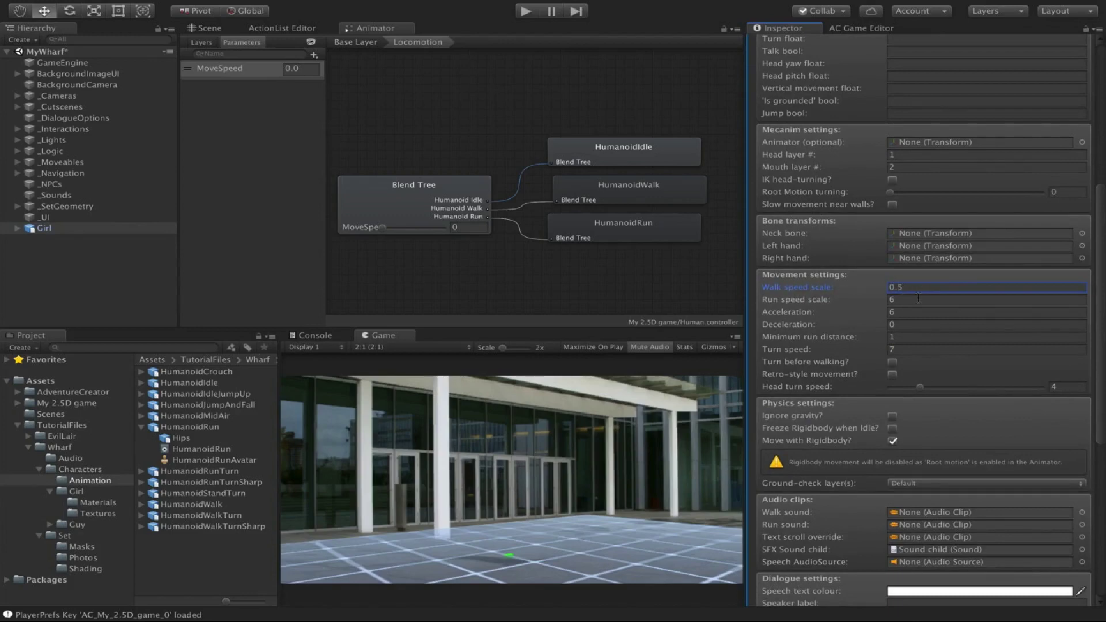
click(918, 298)
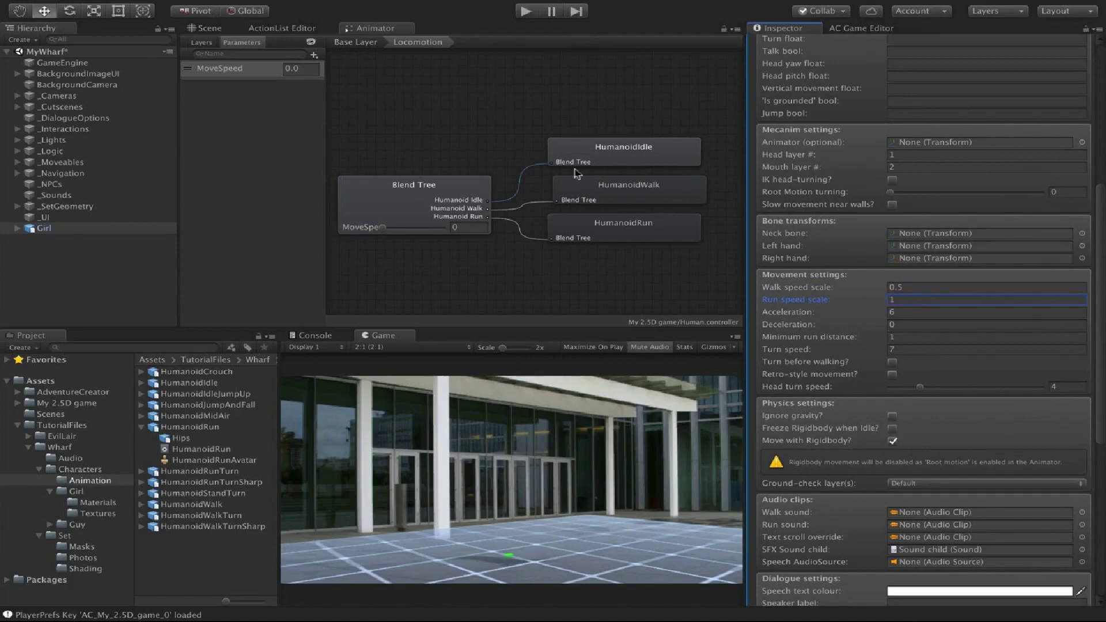
Check the blend tree's MoveSpeed range and run the game, walking the Girl along the wharf and through the exit to the steps.
click(489, 179)
mouse_move(765, 107)
mouse_down()
mouse_move(1024, 109)
mouse_move(761, 110)
mouse_up()
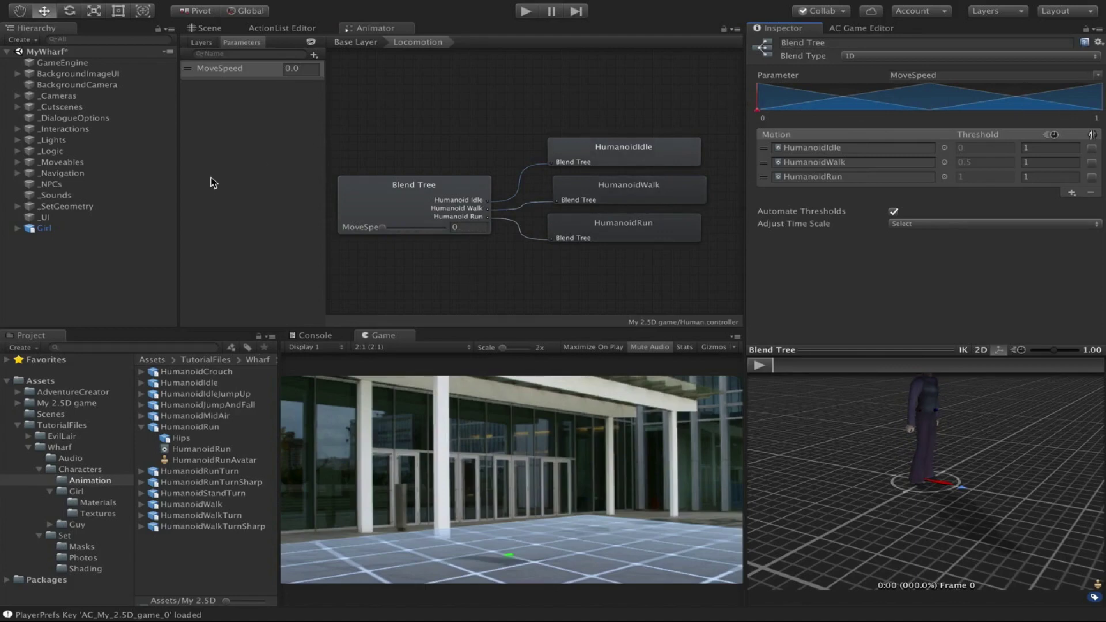
key(ctrl+p)
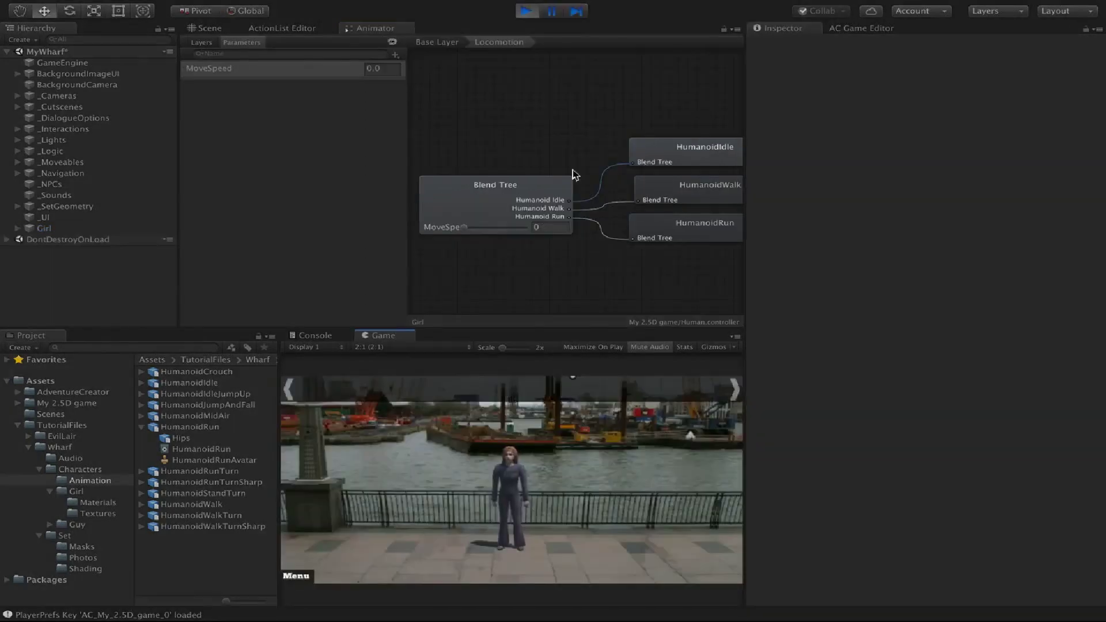
click(392, 546)
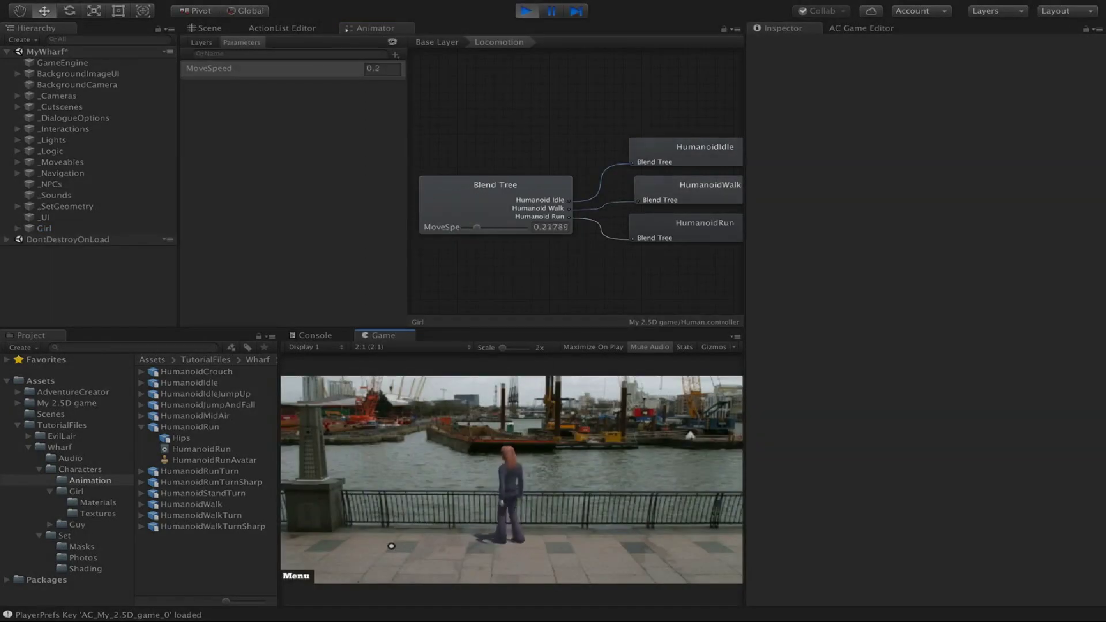
click(456, 555)
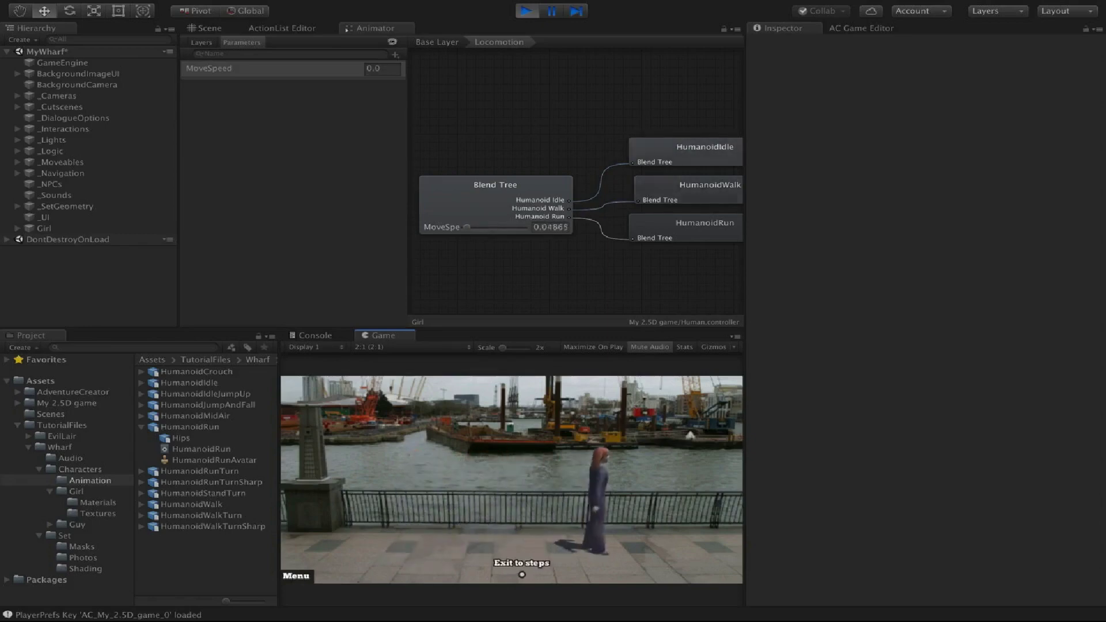
click(522, 574)
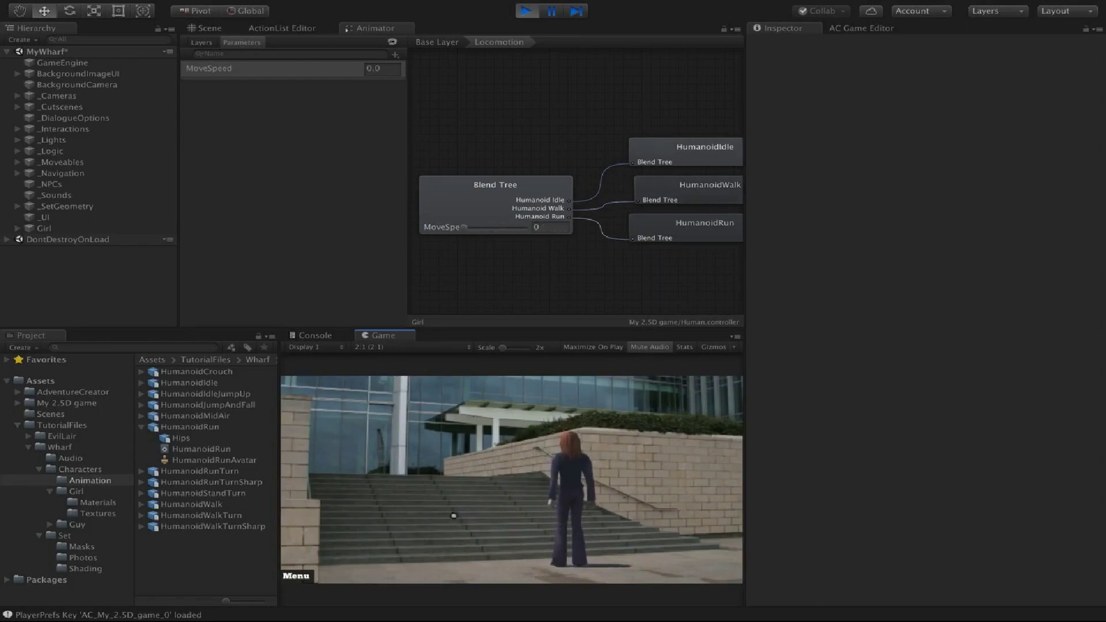
Test the Girl's movement on the steps, taking her through the exit to the plaza and back towards the steps.
click(453, 515)
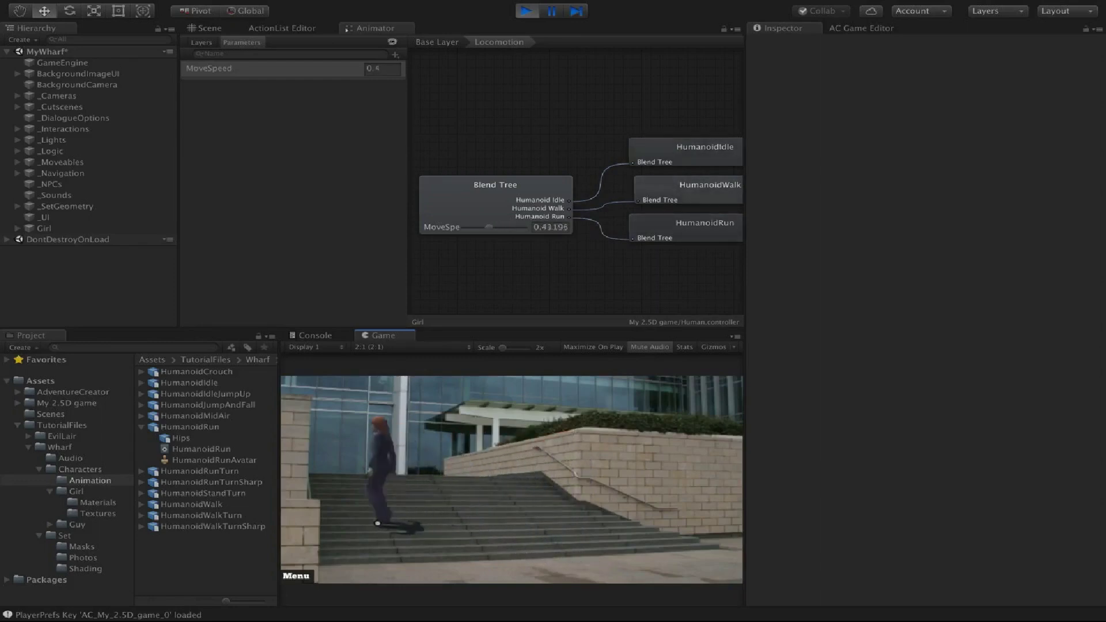
click(567, 550)
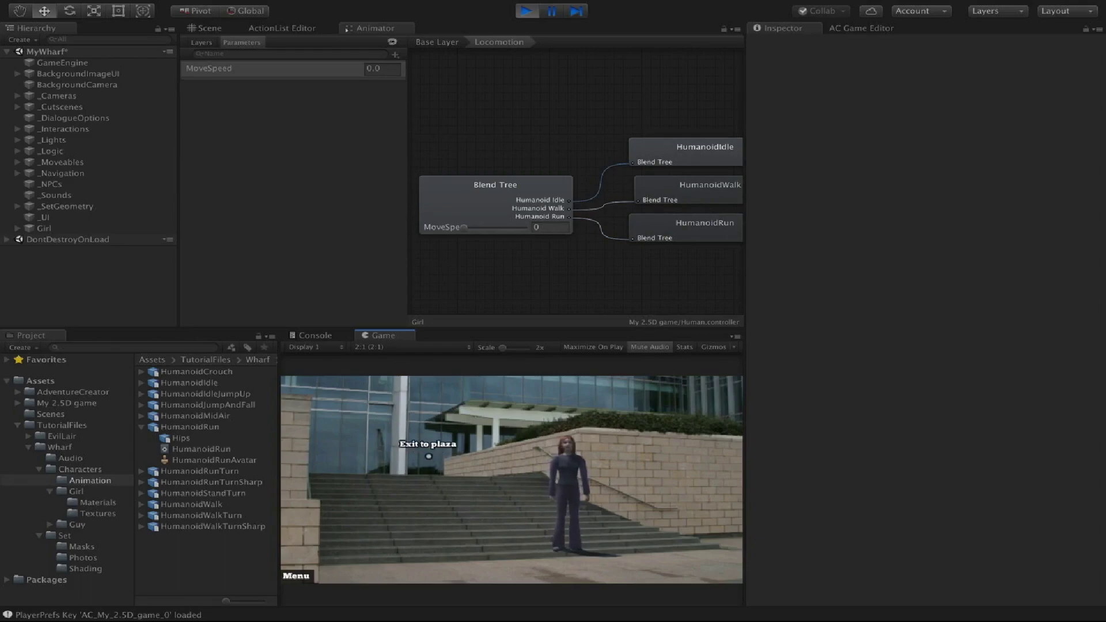
click(429, 457)
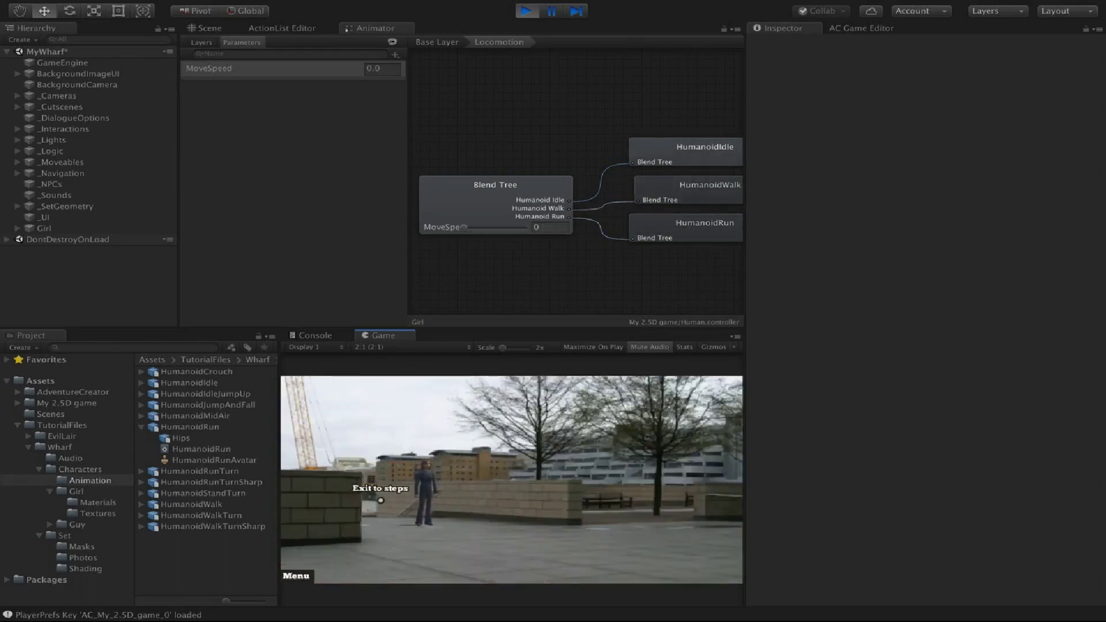
click(380, 500)
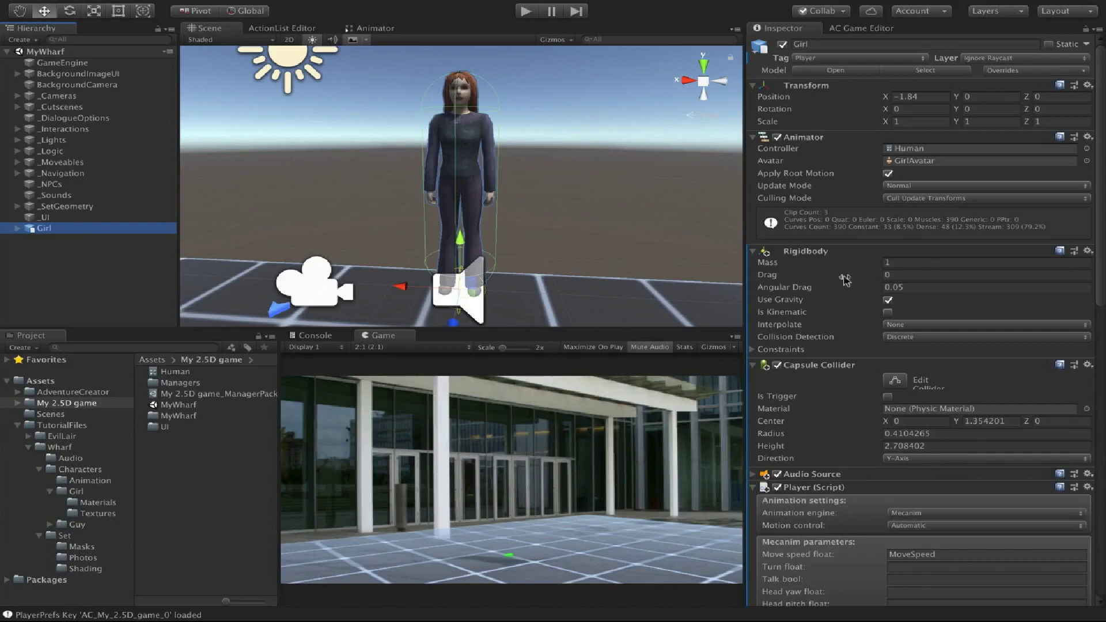
Remove the Rigidbody and Capsule Collider components from the Girl.
click(1088, 250)
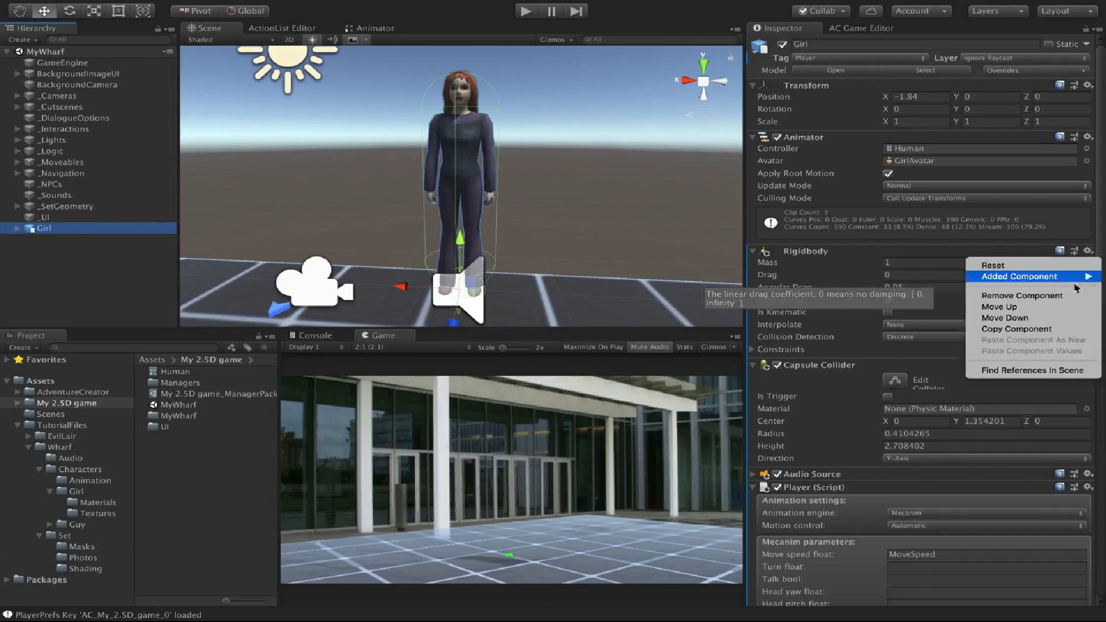
click(1021, 295)
click(1088, 251)
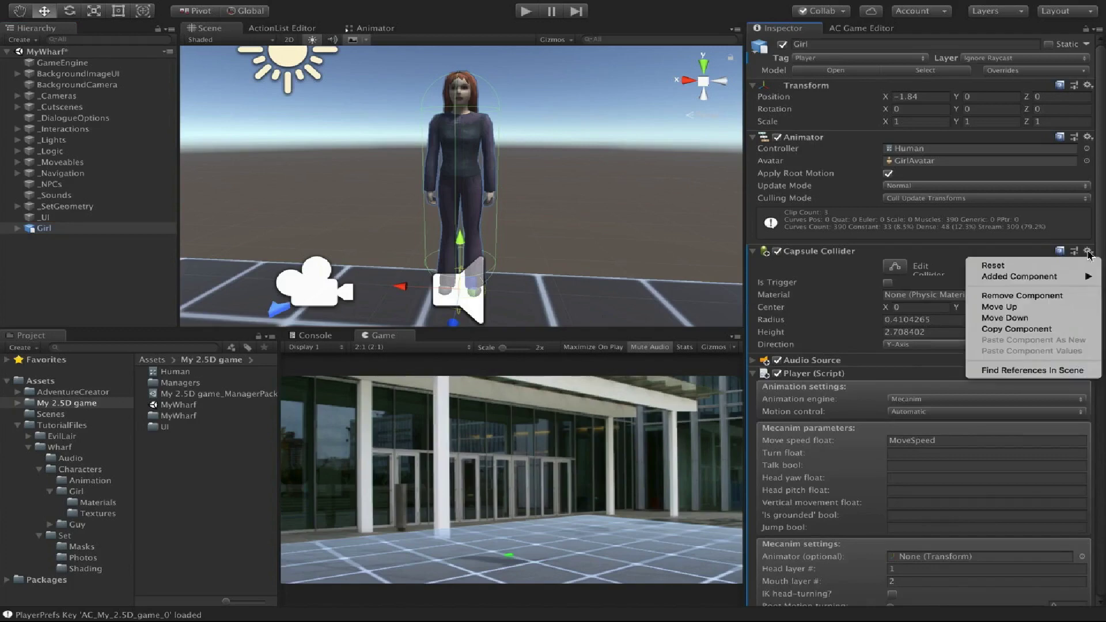
click(1071, 296)
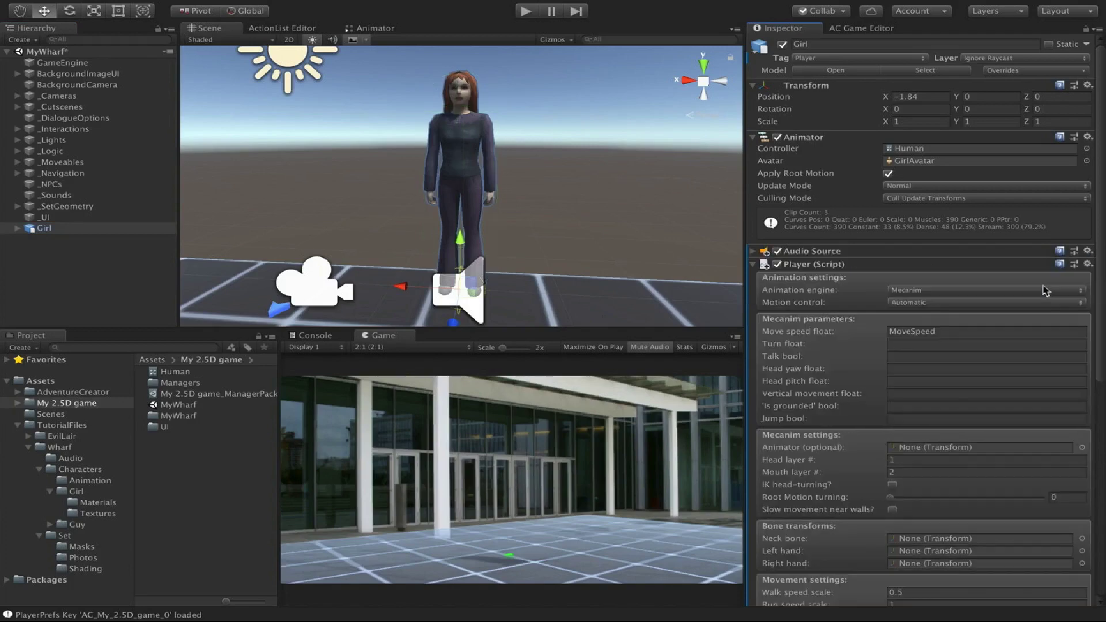
Add a Character Controller component to the Girl.
scroll(979, 291, down, 10)
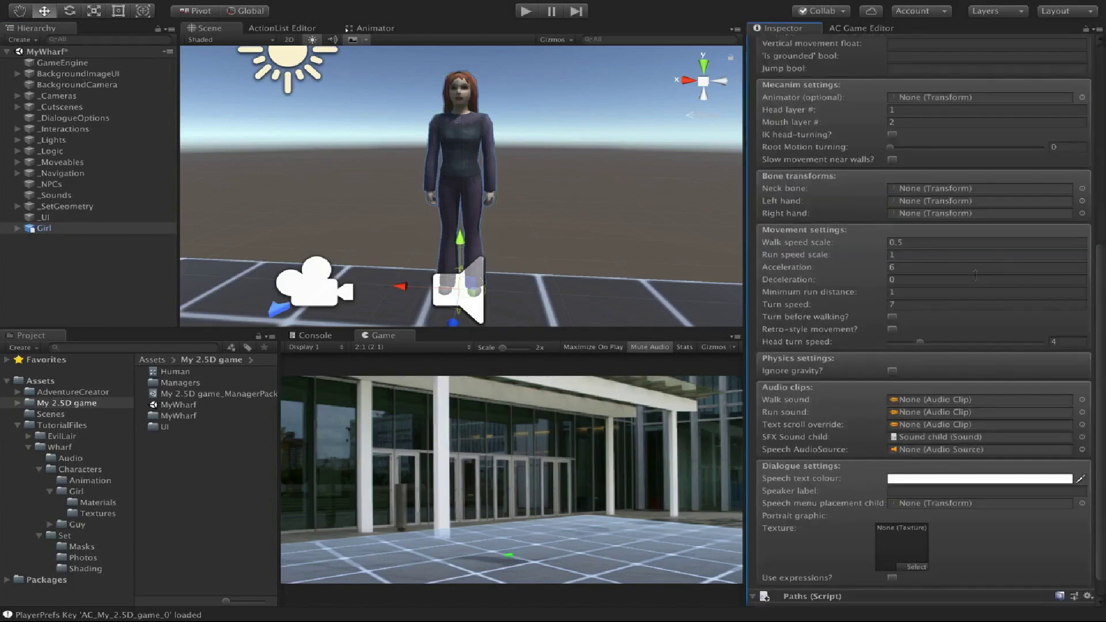
click(950, 595)
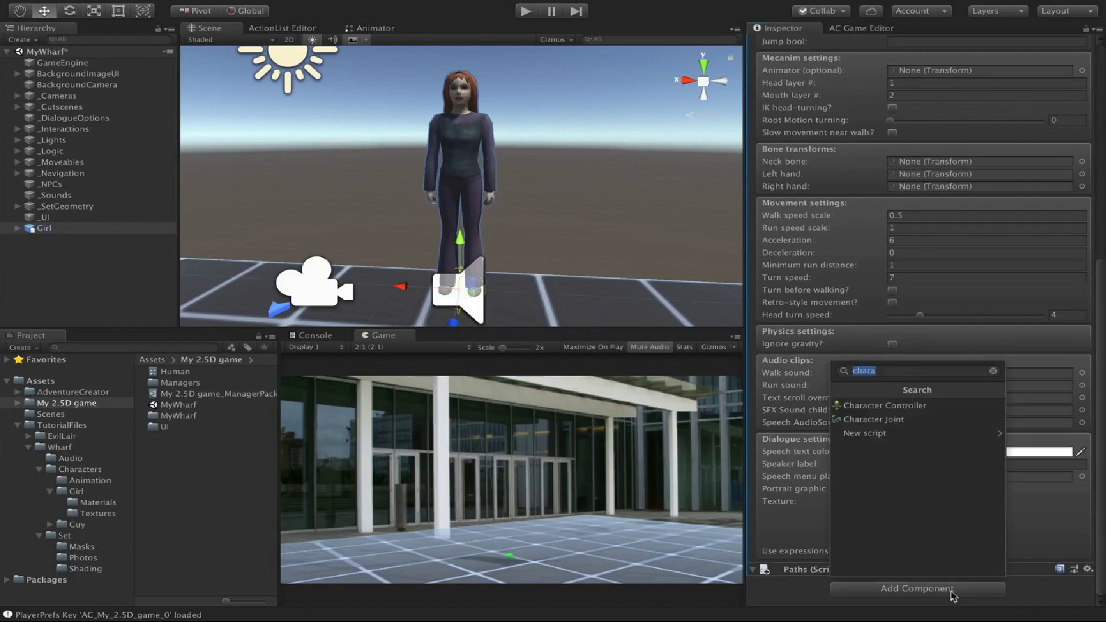
key(Down)
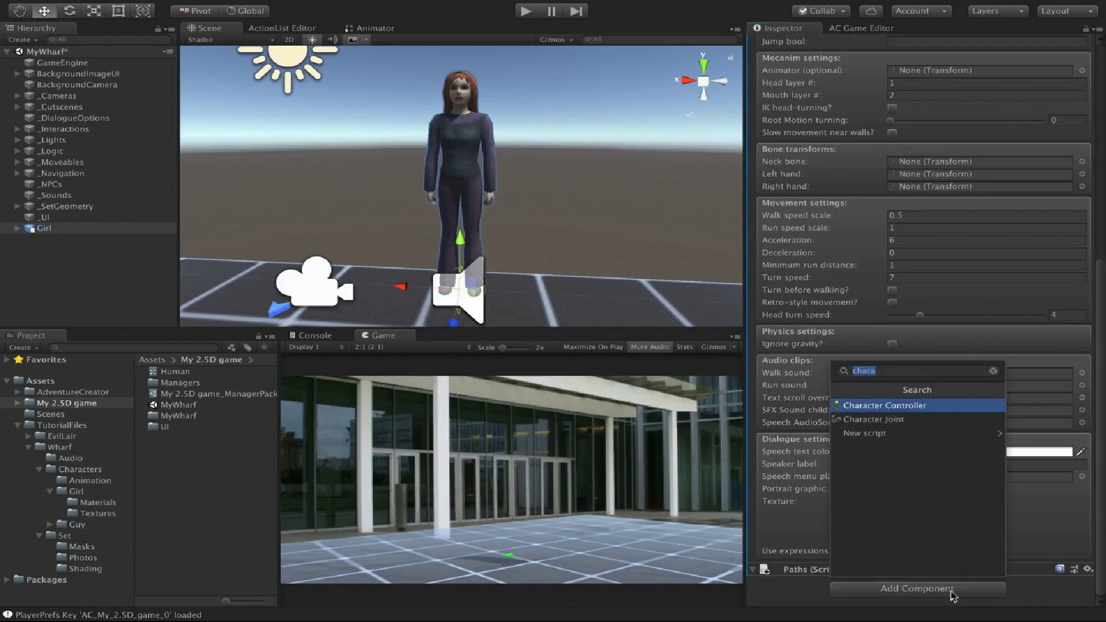
key(Return)
scroll(964, 453, down, 5)
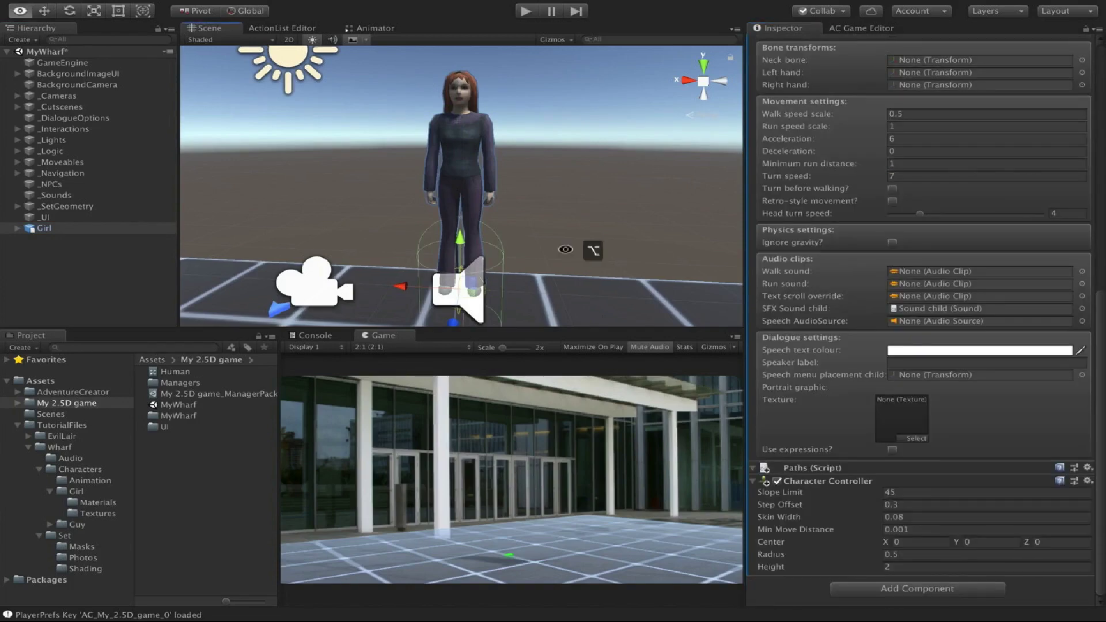
Set the Girl's Character Controller Height to 2.8 and its Center Y to 1.4.
alt+drag(595, 247, 468, 234)
alt+middle_drag(512, 231, 514, 228)
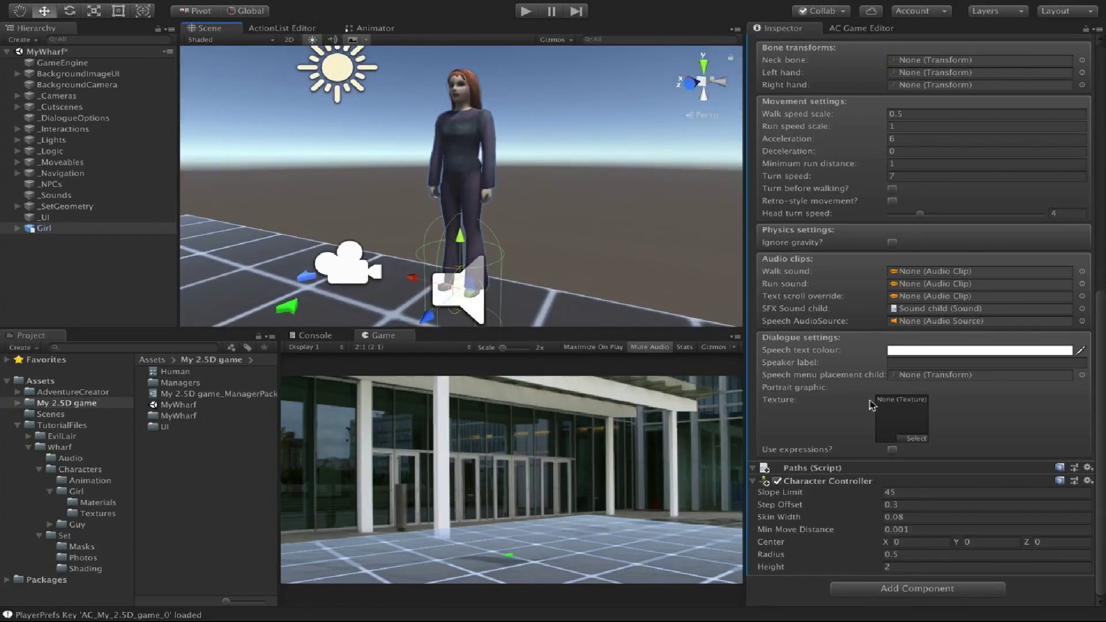
click(936, 566)
text(2.8)
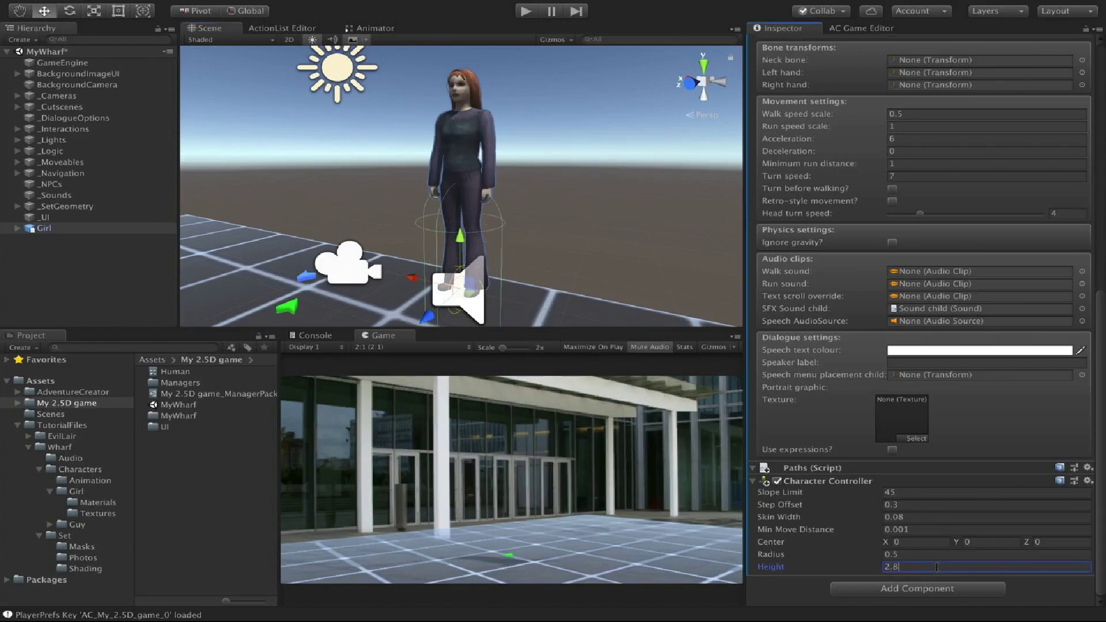
click(987, 543)
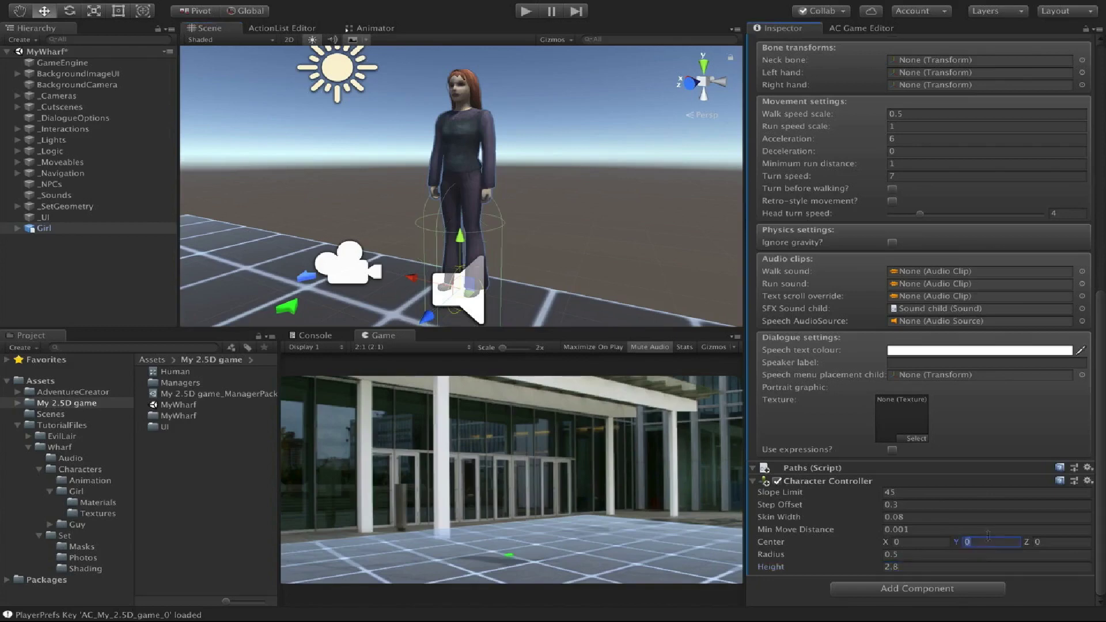
text(1.4)
Run the game and walk the Girl from the waterfront via the steps across the plaza, then stop it.
click(525, 11)
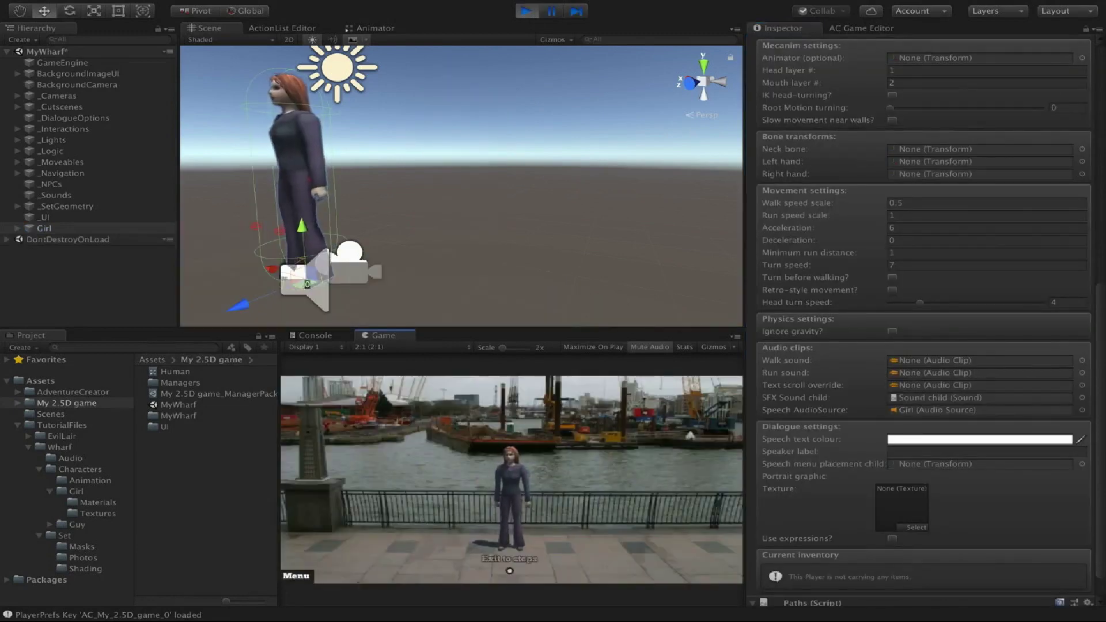
click(509, 571)
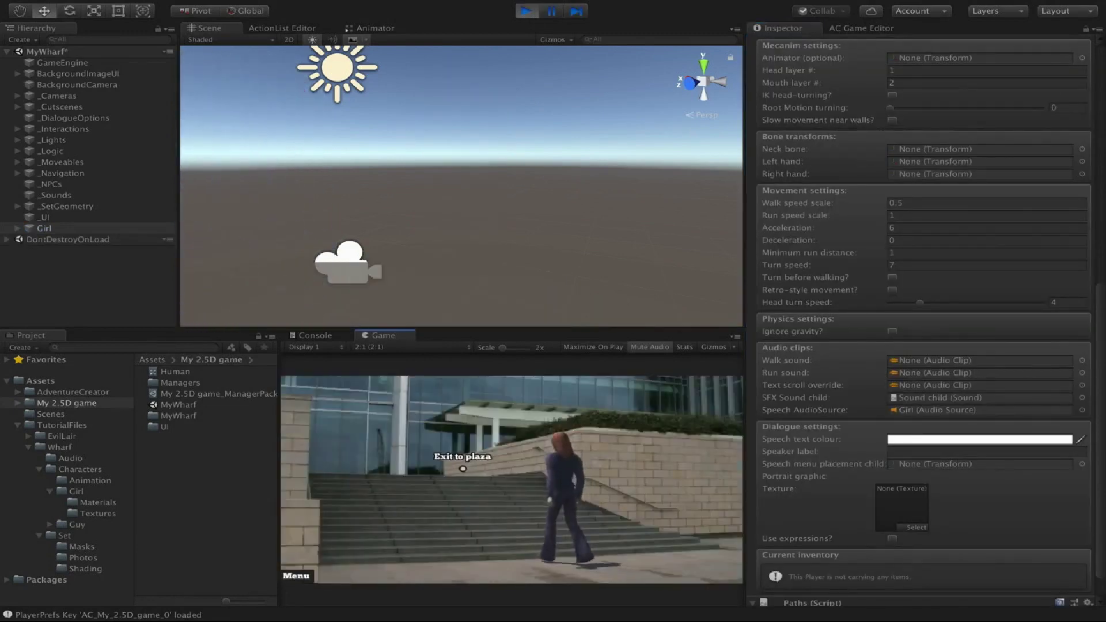
click(463, 469)
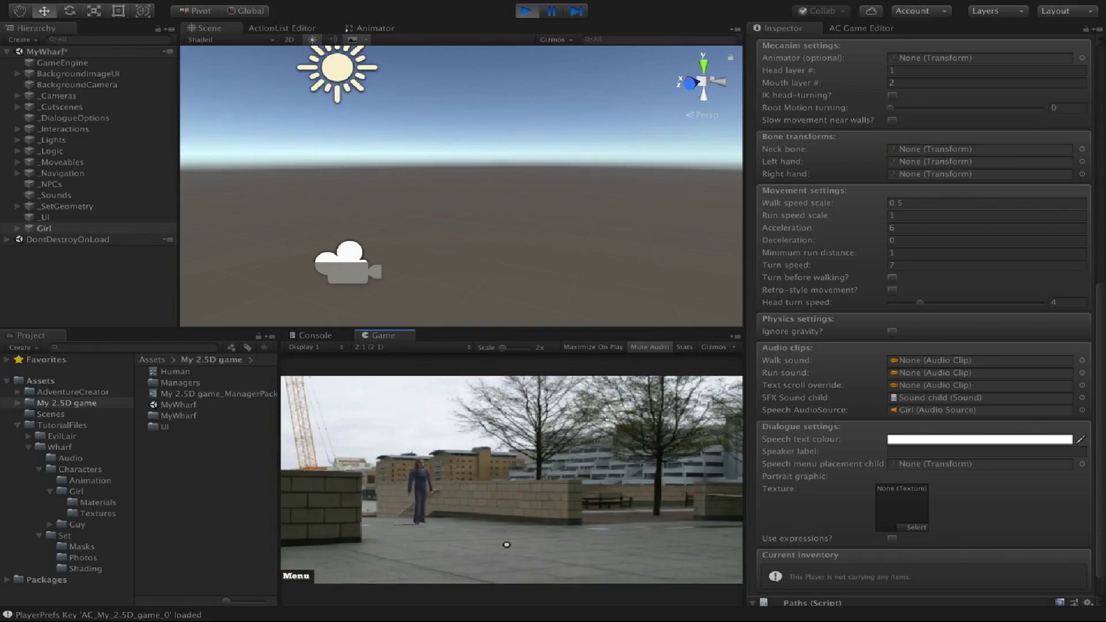
click(534, 547)
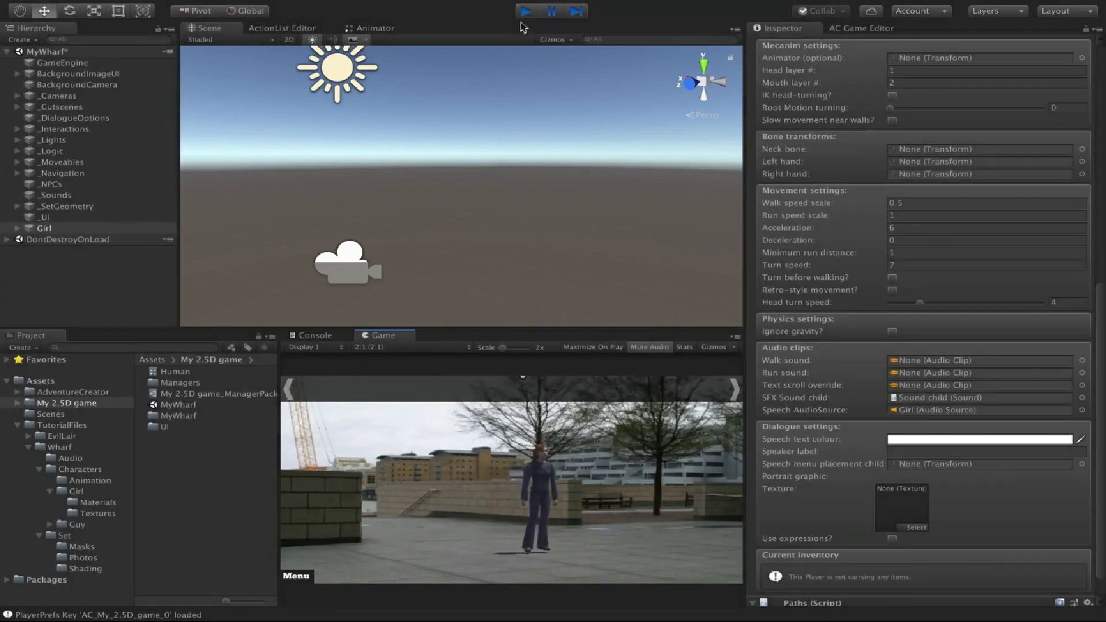
click(524, 13)
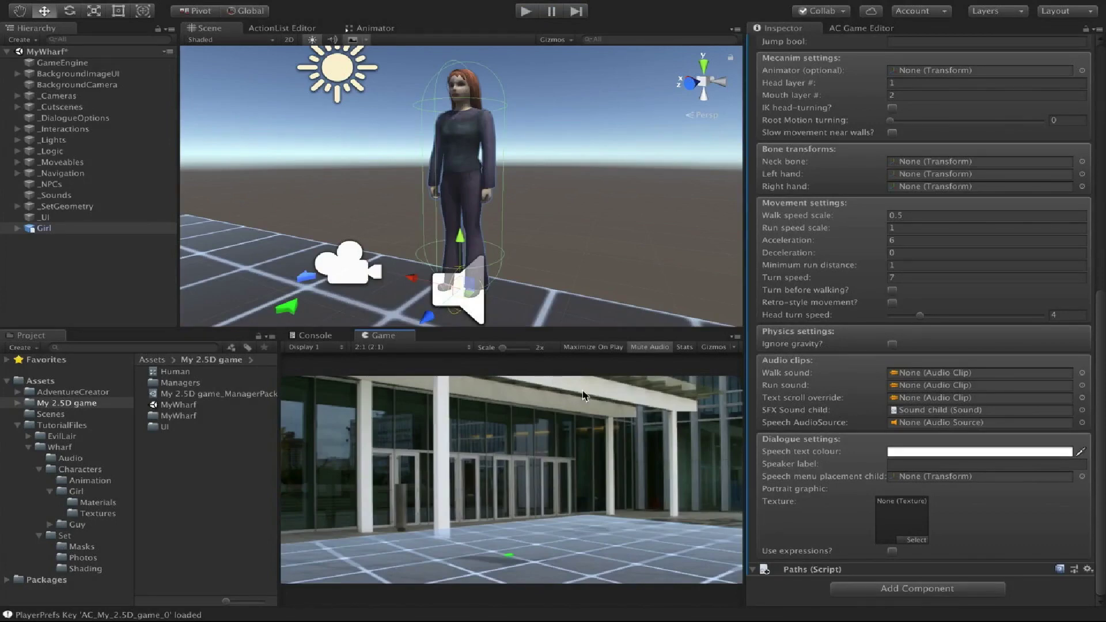
Save the Girl as an original prefab in the My 2.5D game folder and assign it as the Player in the Settings manager.
click(855, 29)
click(859, 48)
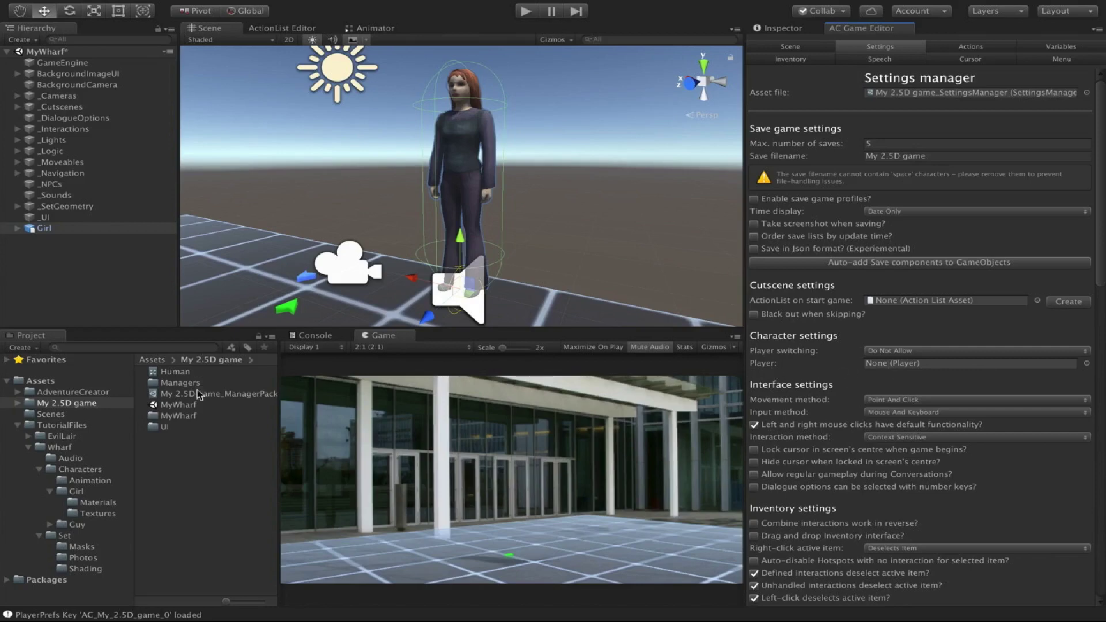
drag(56, 229, 185, 464)
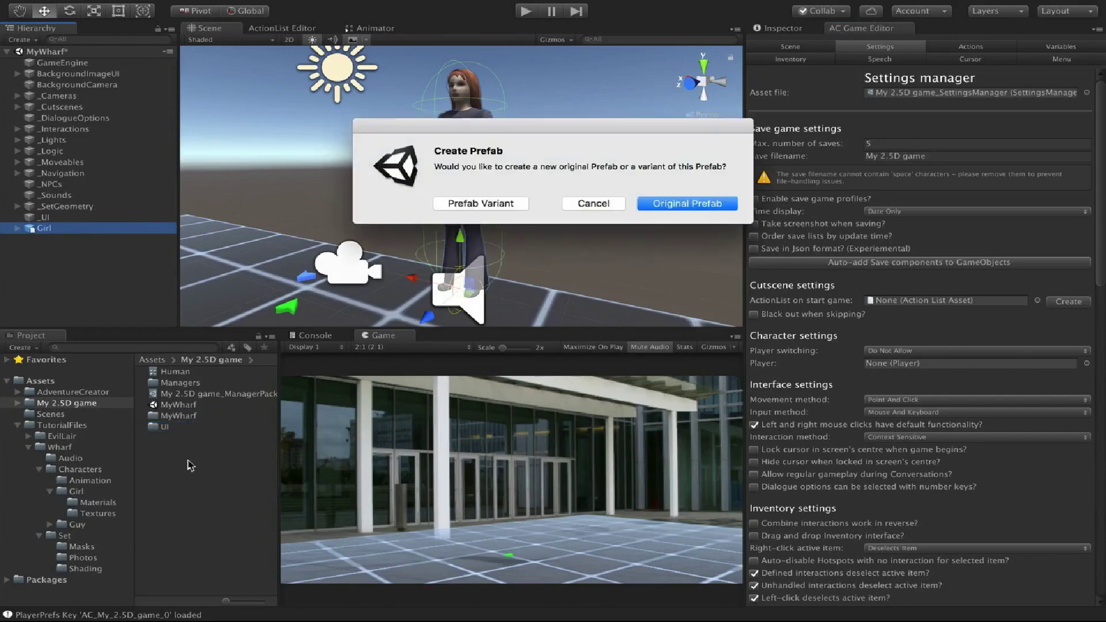
click(708, 204)
drag(168, 371, 920, 366)
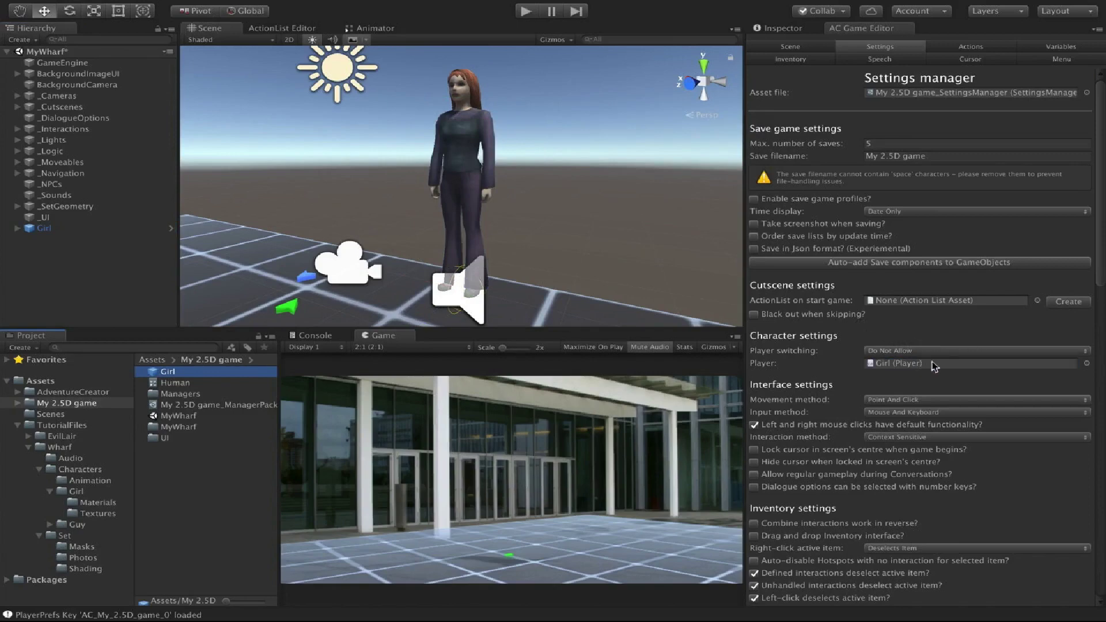
Delete the Girl object from the MyWharf scene.
click(42, 228)
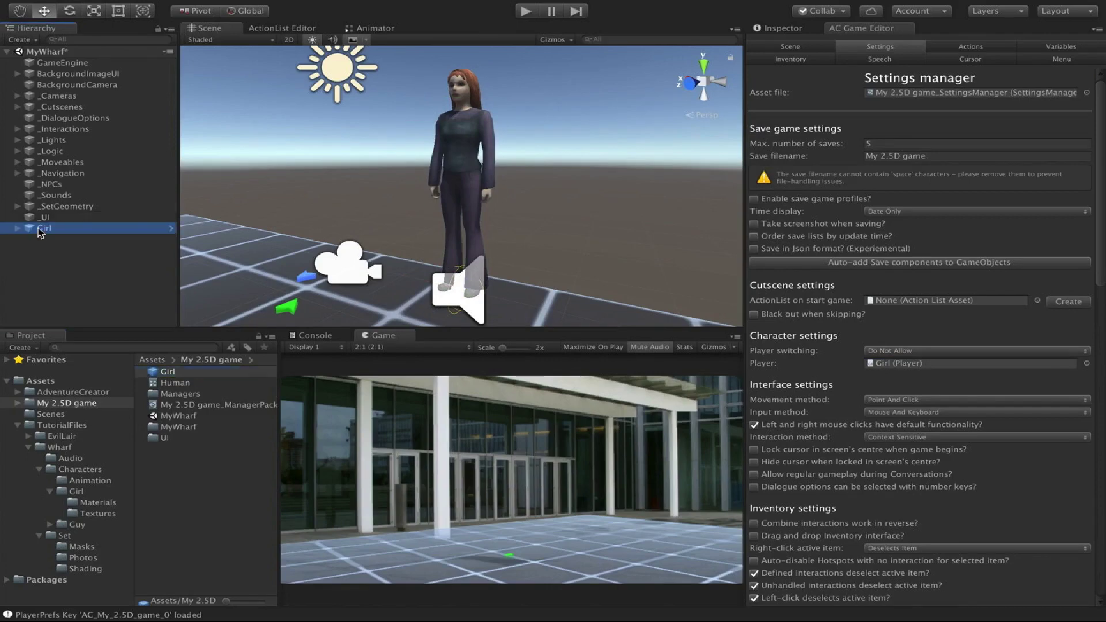
right_click(38, 228)
click(68, 294)
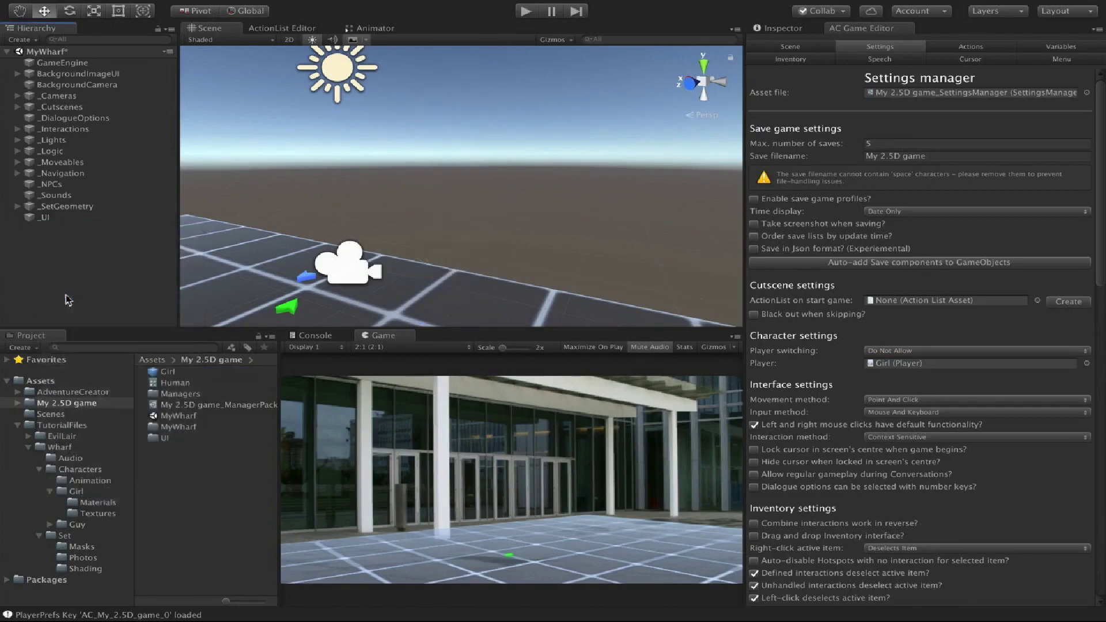
Run the game and send the Girl through the waterfront's exit to the steps.
click(524, 13)
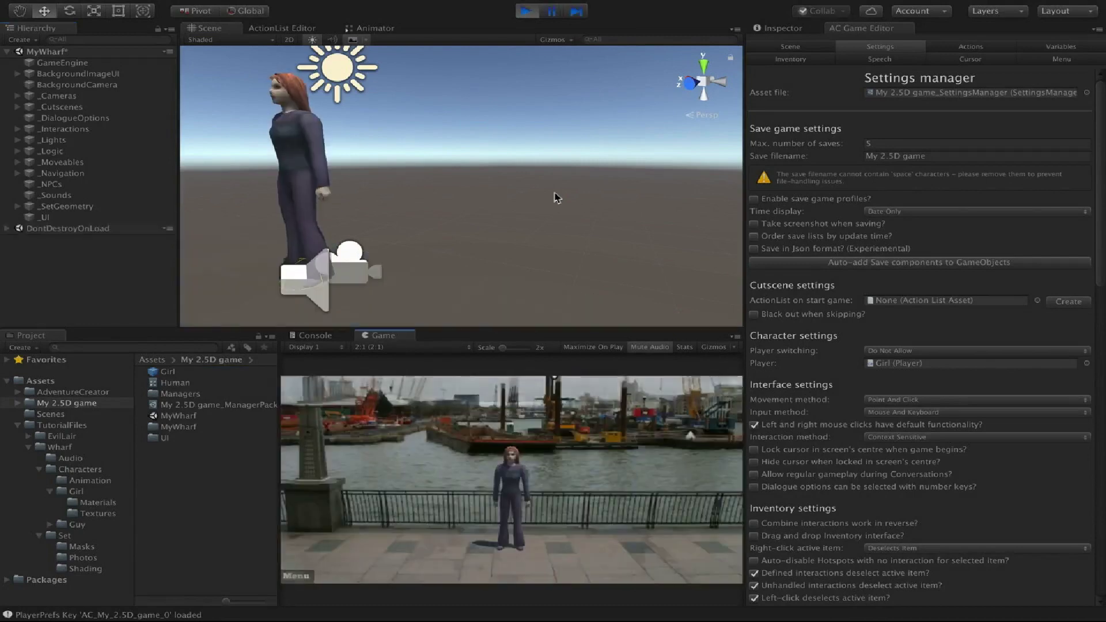
click(526, 571)
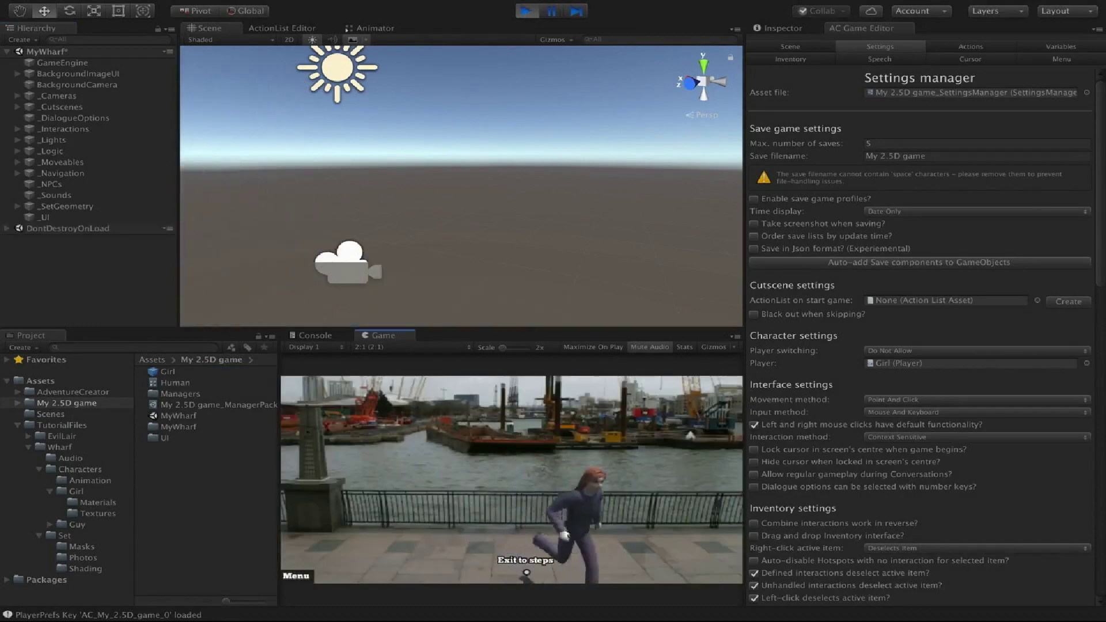
click(526, 568)
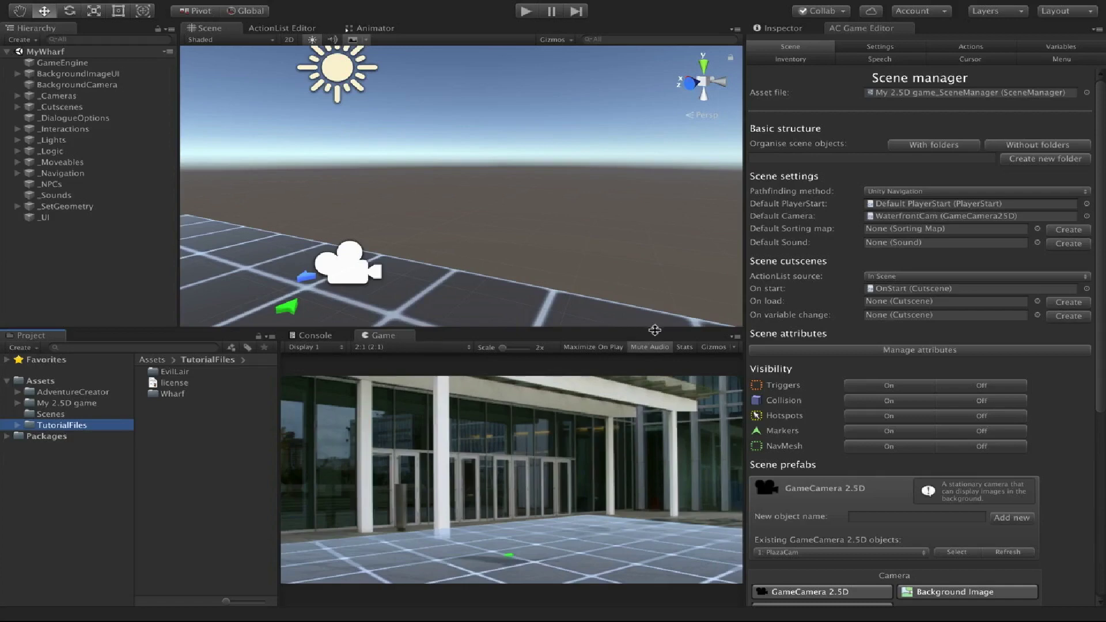
click(646, 349)
click(657, 349)
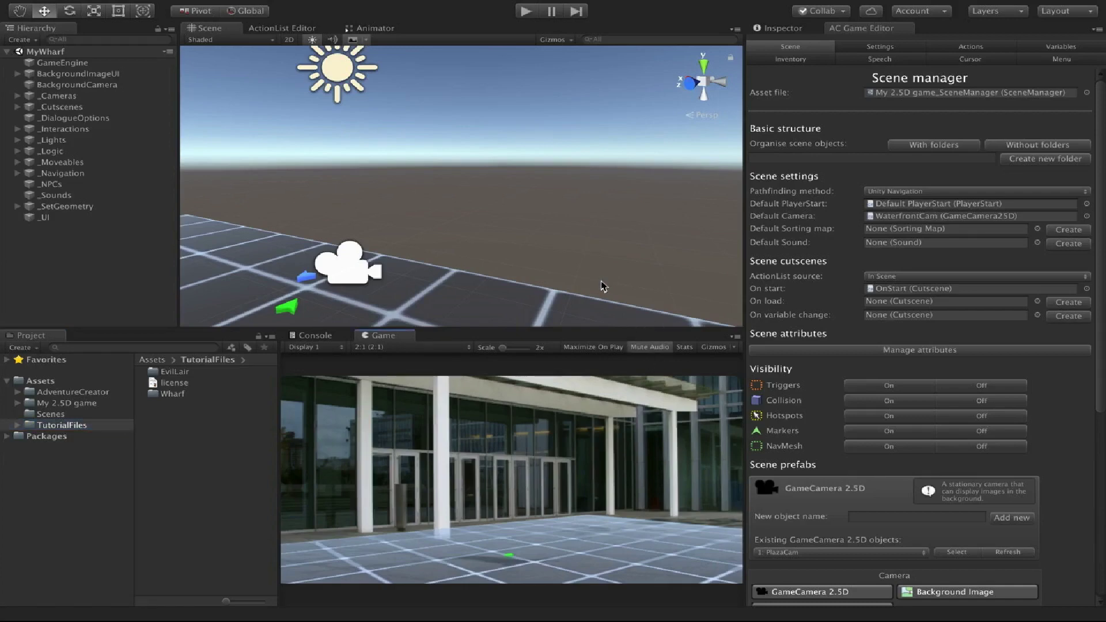
Look through the footstep and ambient clips in the Wharf tutorial files' Audio folder.
double_click(55, 425)
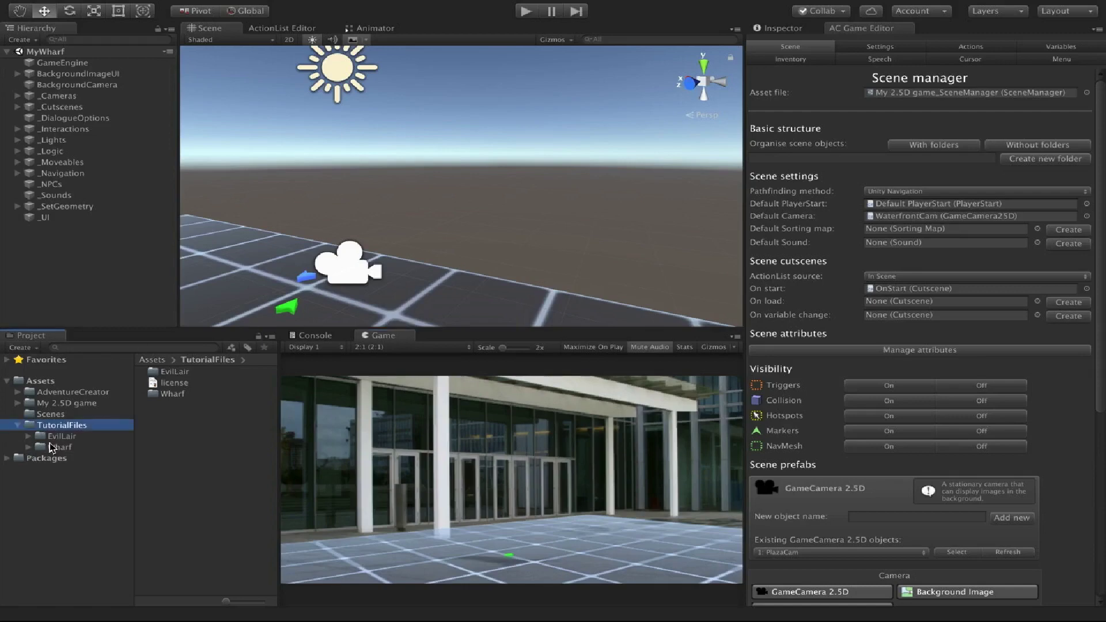
click(44, 447)
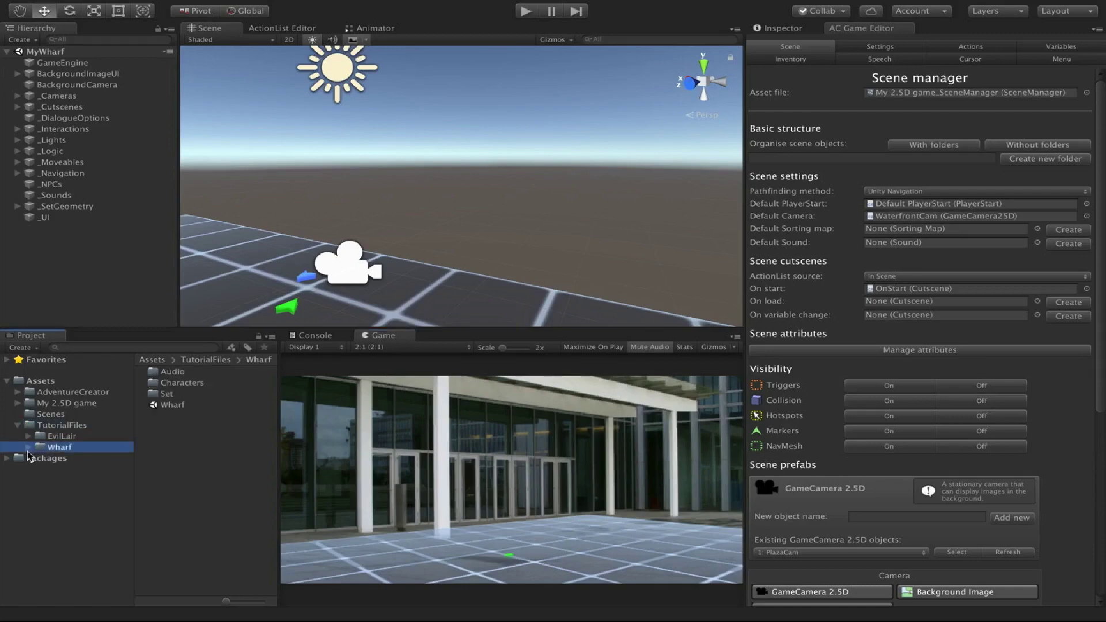
click(28, 447)
click(50, 459)
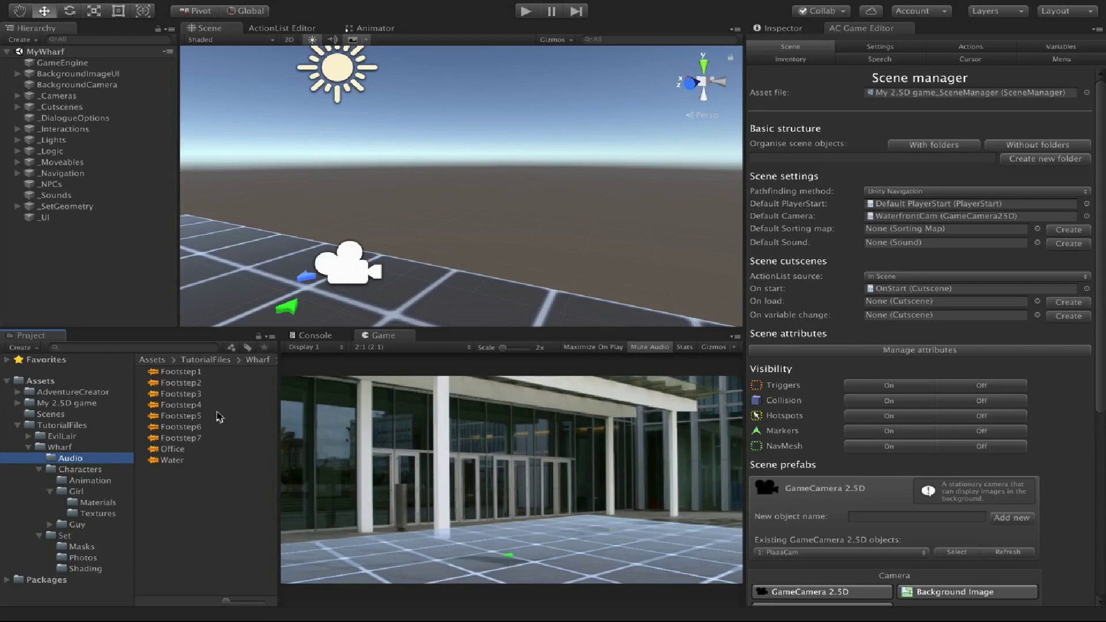
Open the Girl prefab from the My 2.5D game folder for editing and select its root Girl object.
click(79, 404)
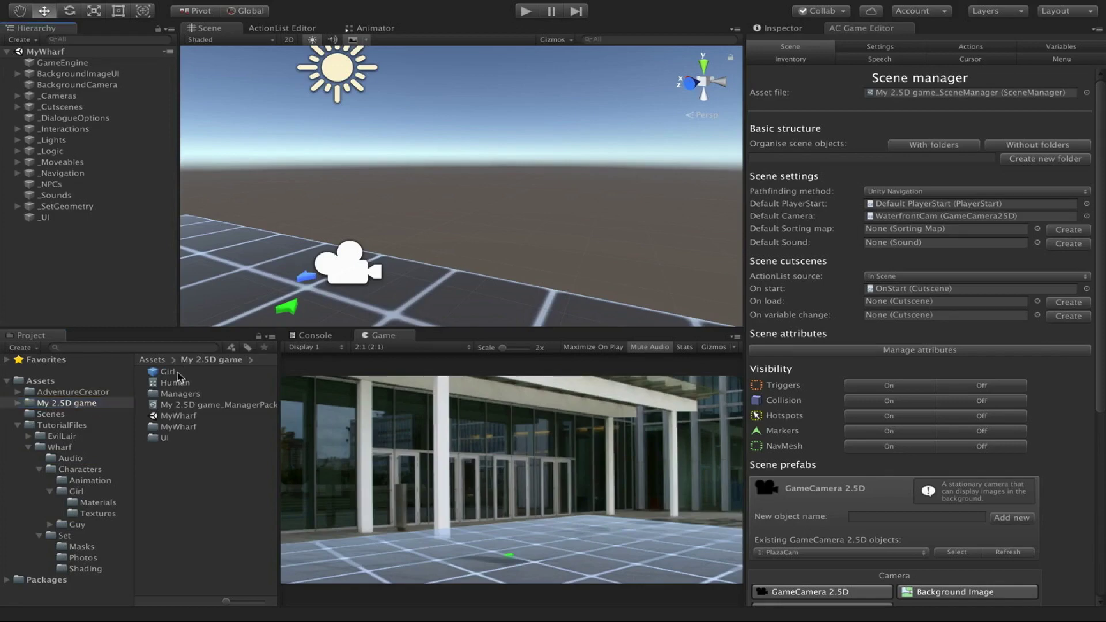
double_click(168, 372)
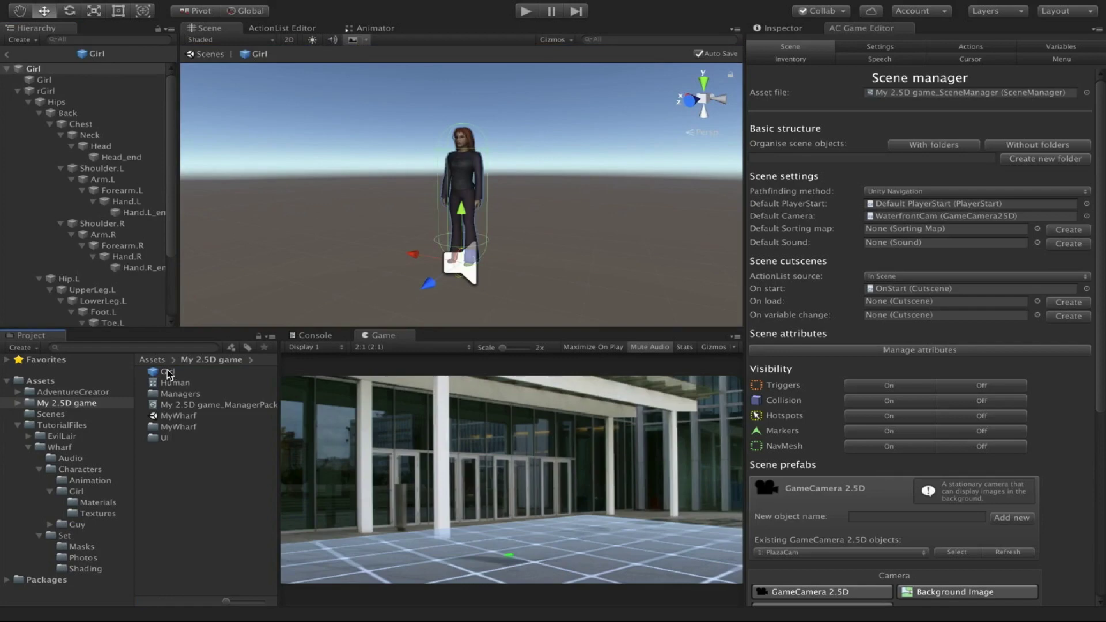
click(172, 372)
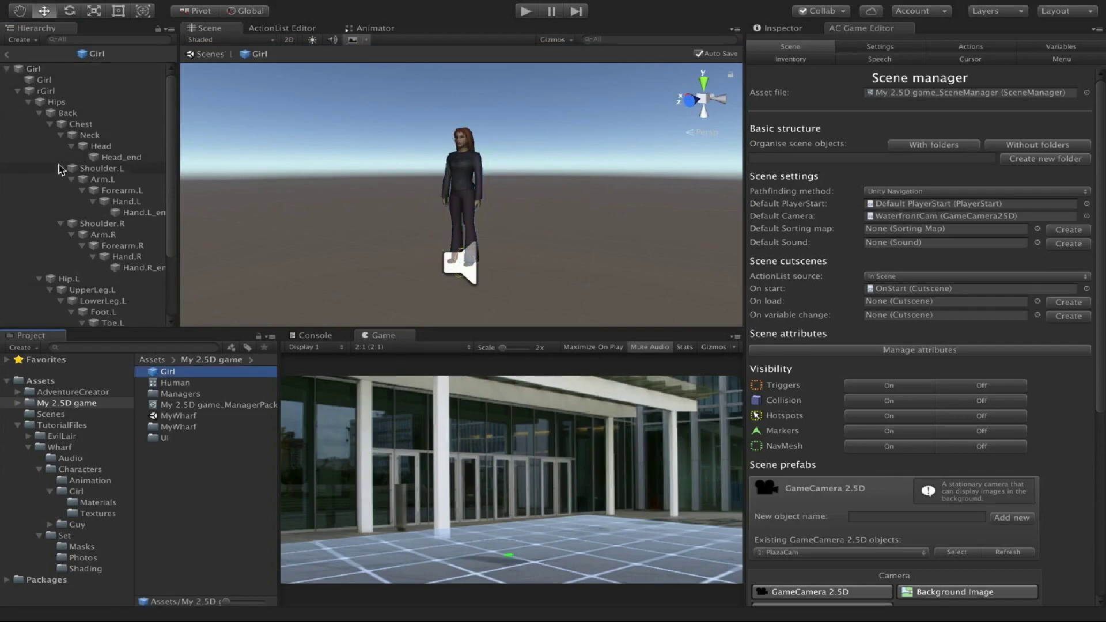
click(30, 69)
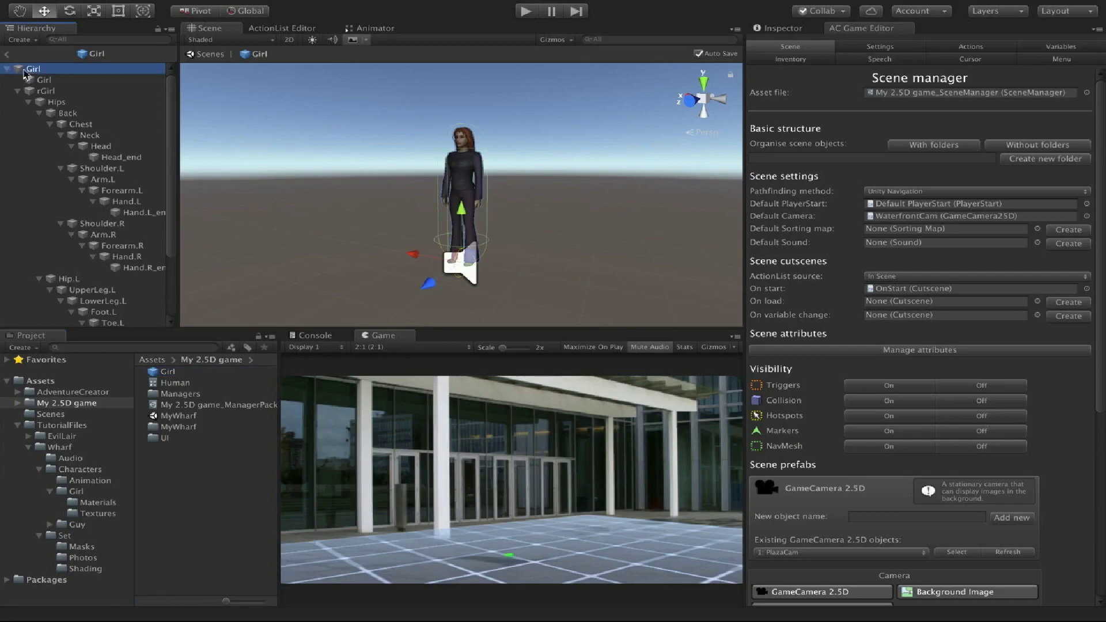
Examine the Girl player's audio clip settings and the Sound child object assigned for its sound effects.
click(780, 28)
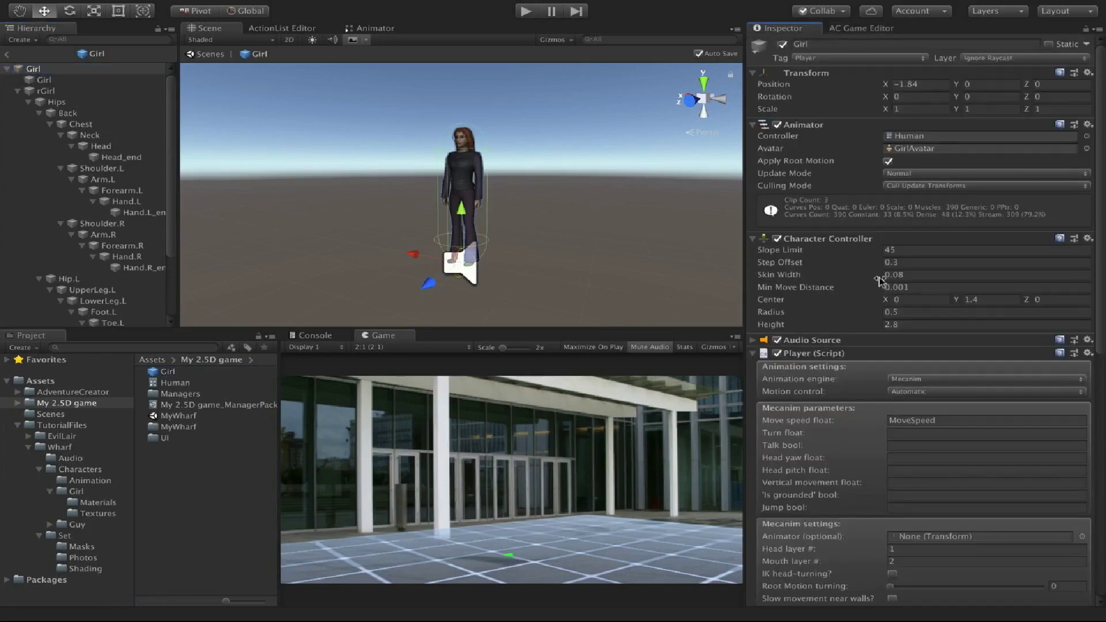
scroll(812, 359, down, 5)
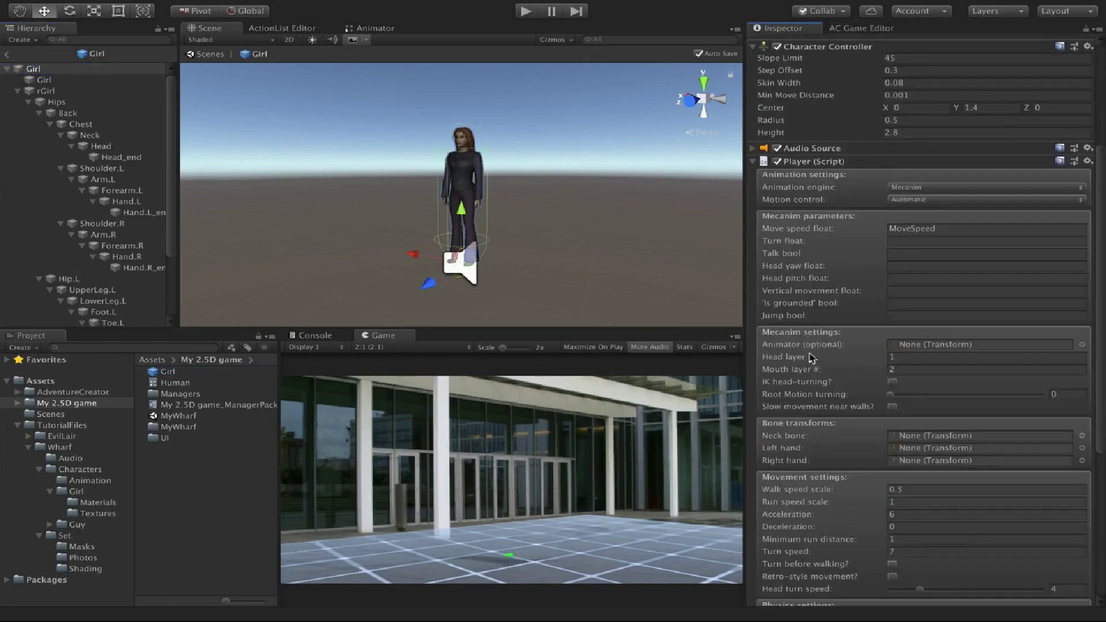
scroll(812, 358, down, 7)
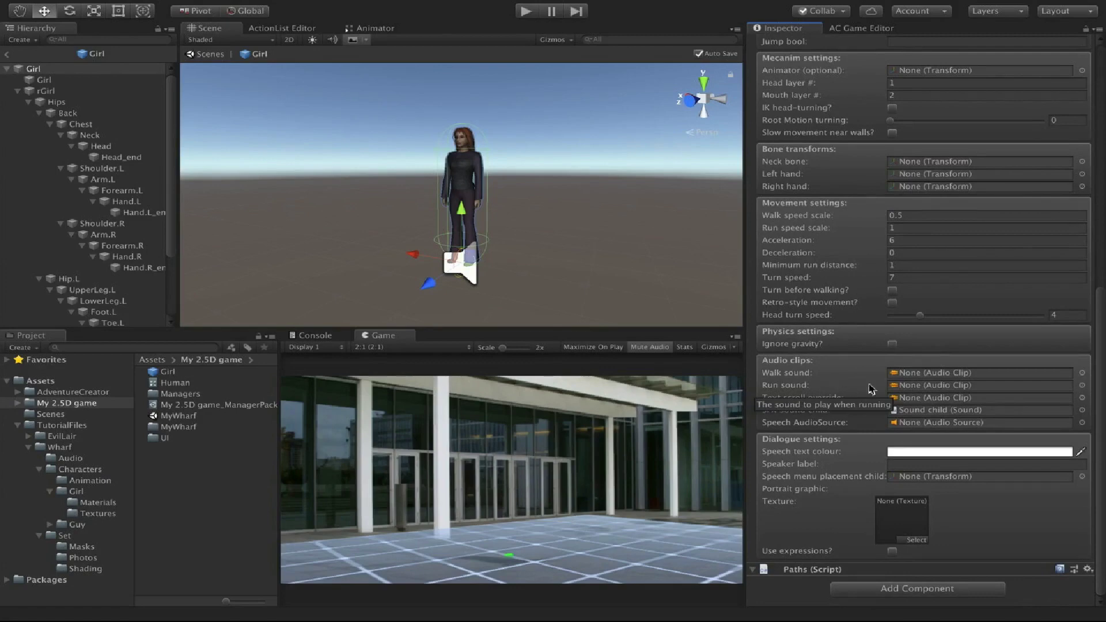
click(896, 410)
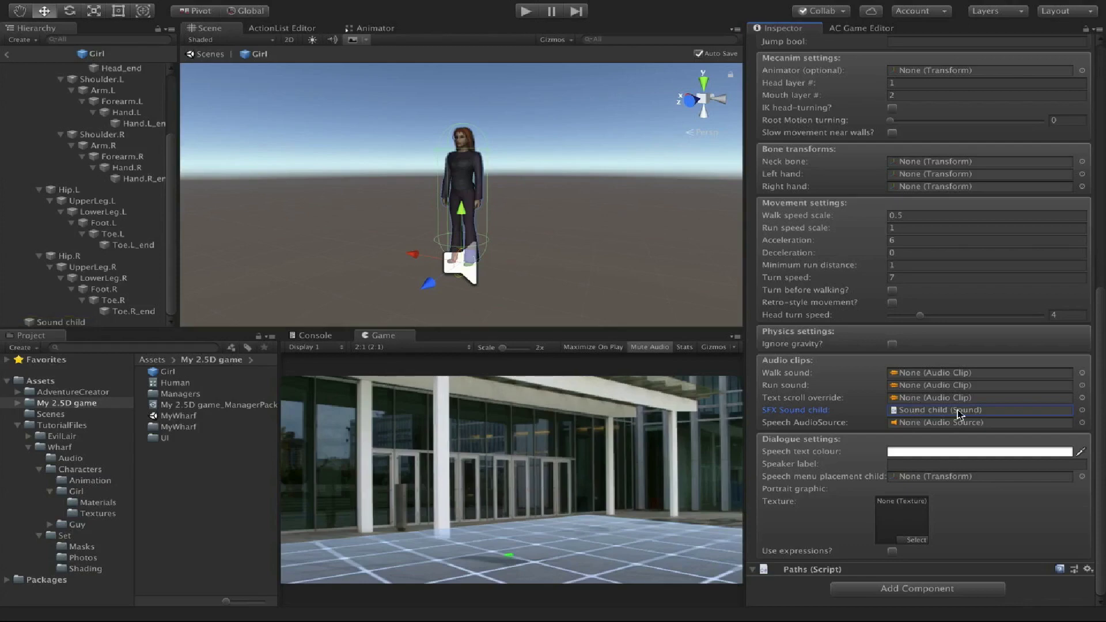
click(60, 320)
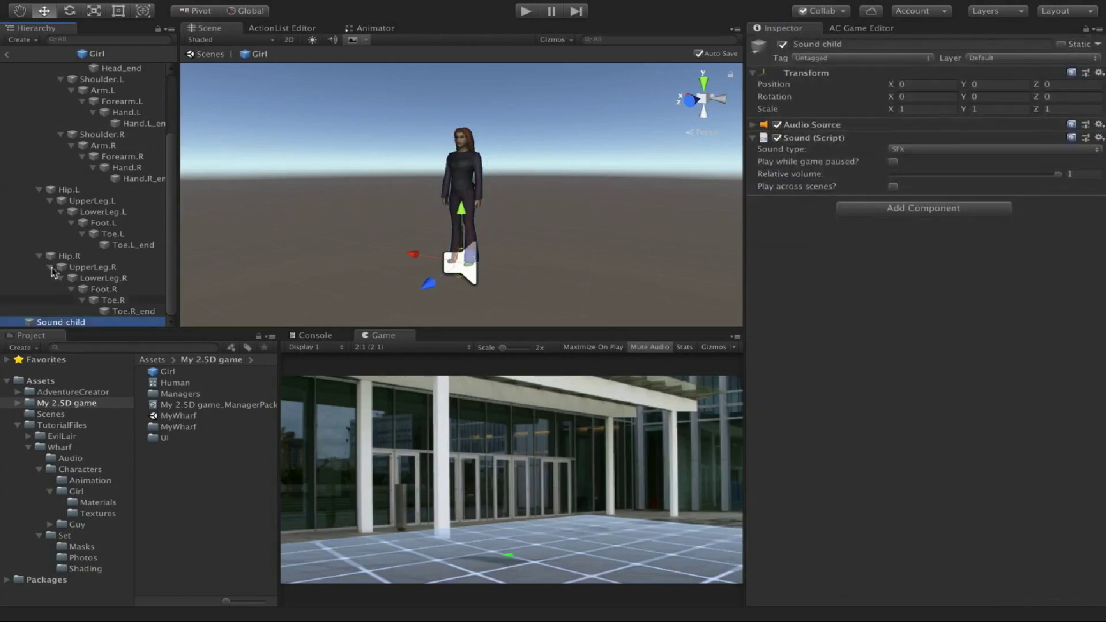
scroll(62, 238, up, 4)
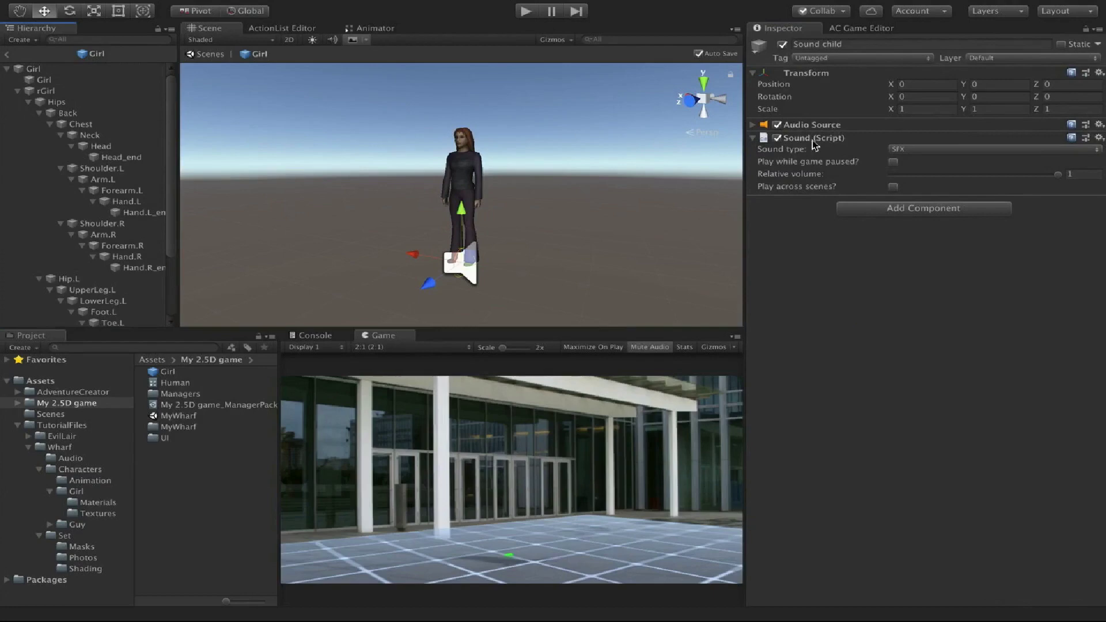
Try the Footstep1 clip as the Girl player's walk sound, and clear the assignment again.
click(46, 70)
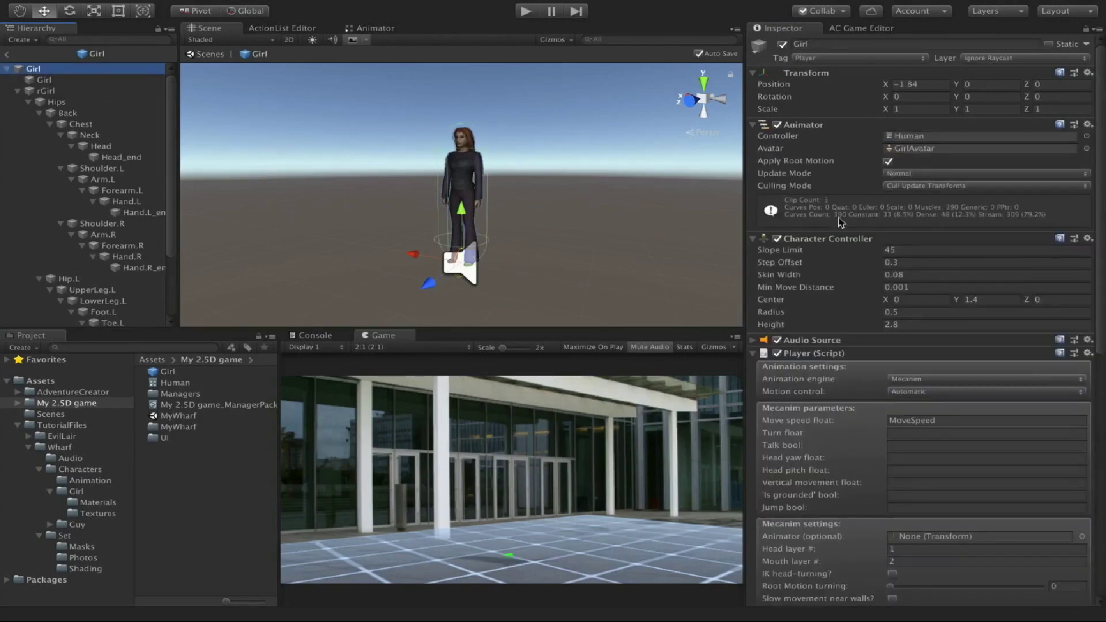
scroll(841, 223, down, 10)
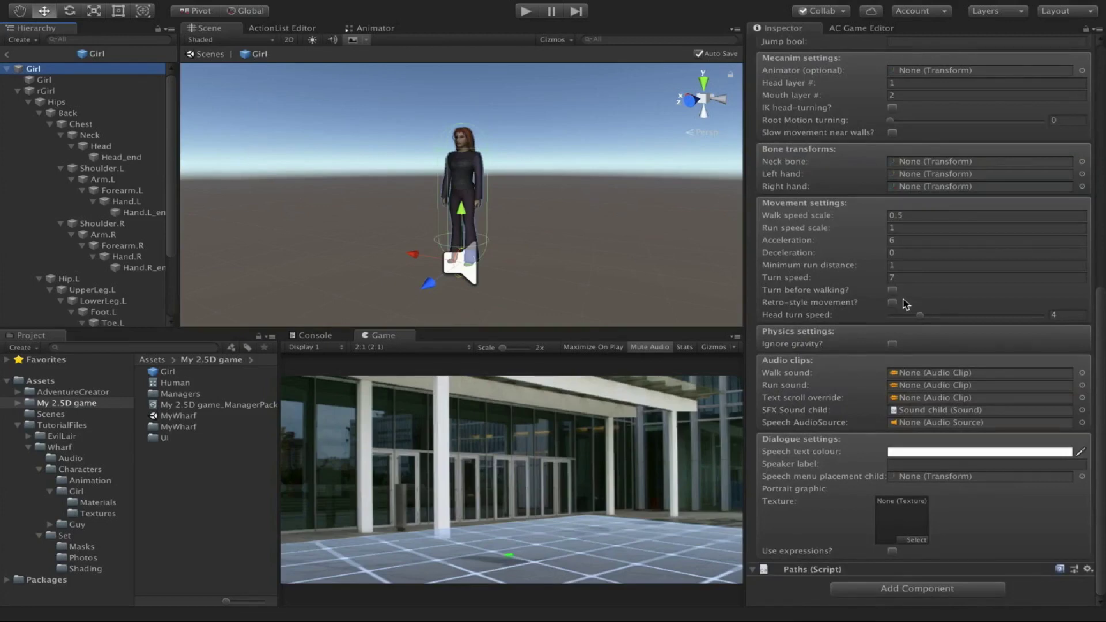
click(78, 458)
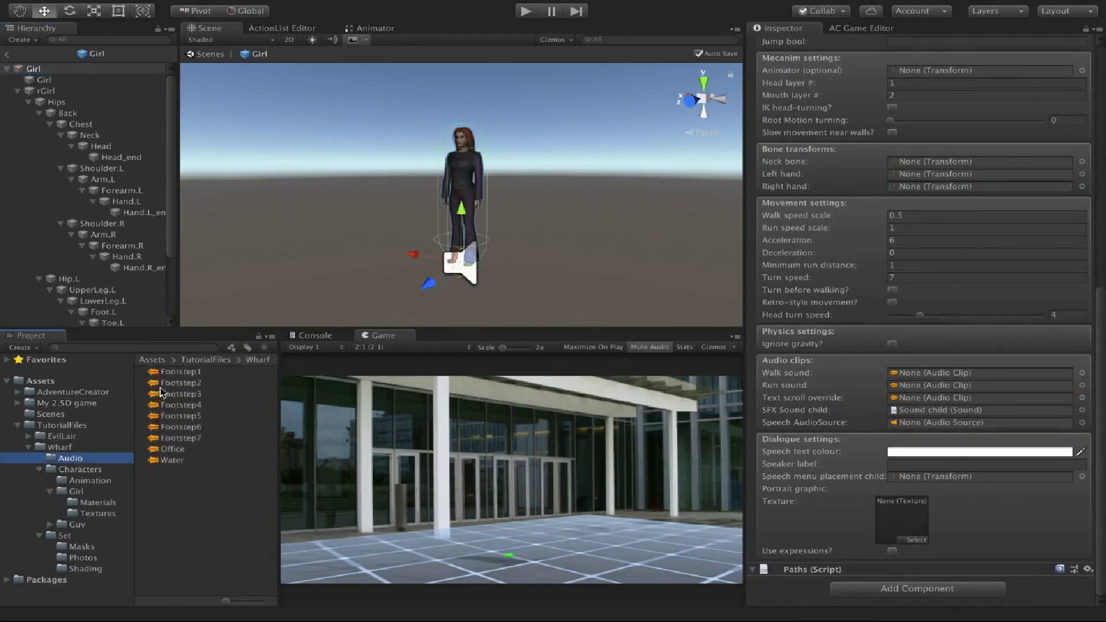
drag(172, 374, 932, 380)
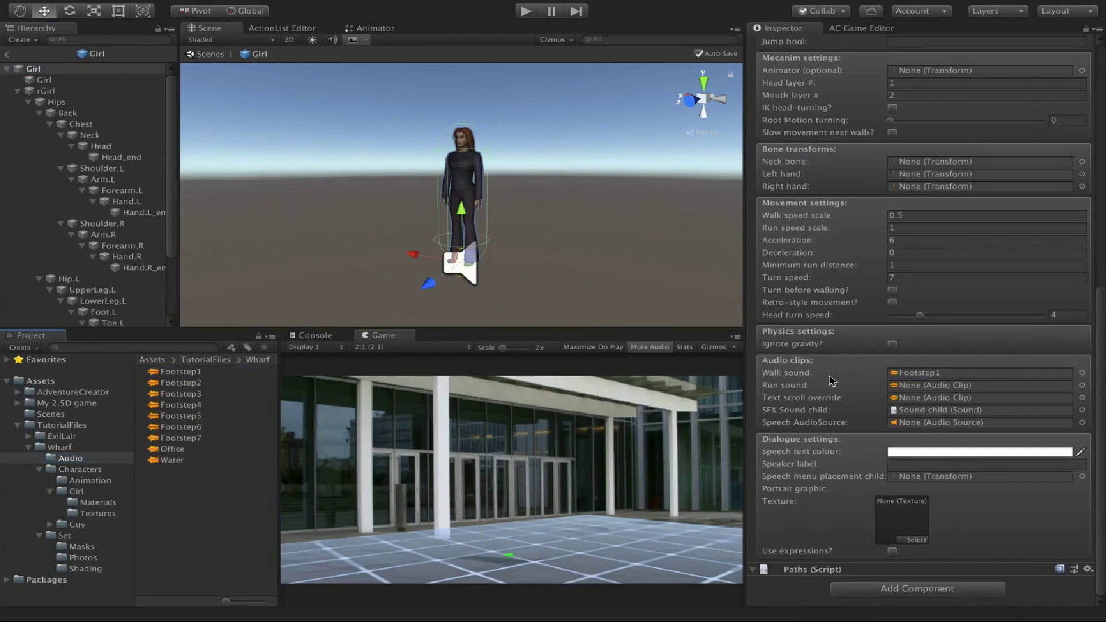
click(946, 378)
key(Delete)
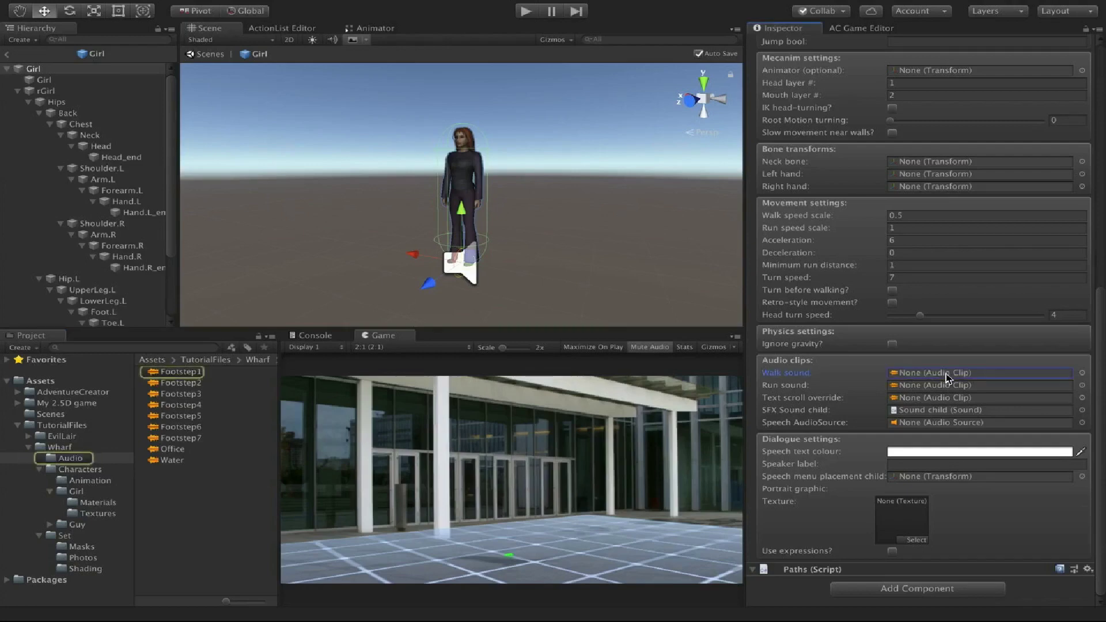
Return to the MyWharf scene and assign the Girl prefab as the Player in the Settings manager.
click(7, 55)
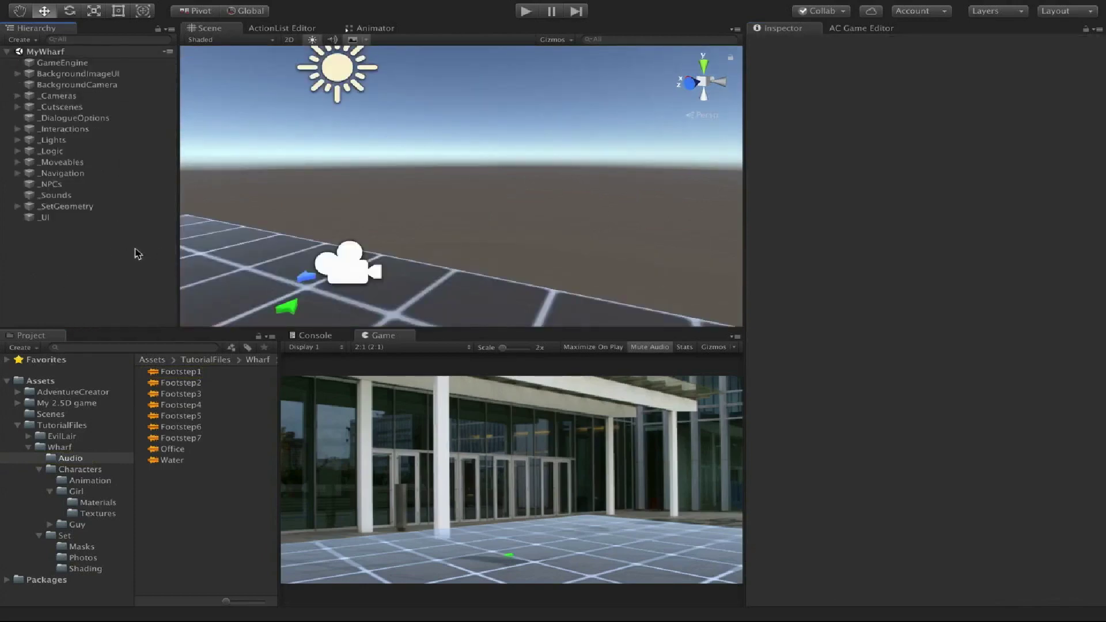
click(842, 29)
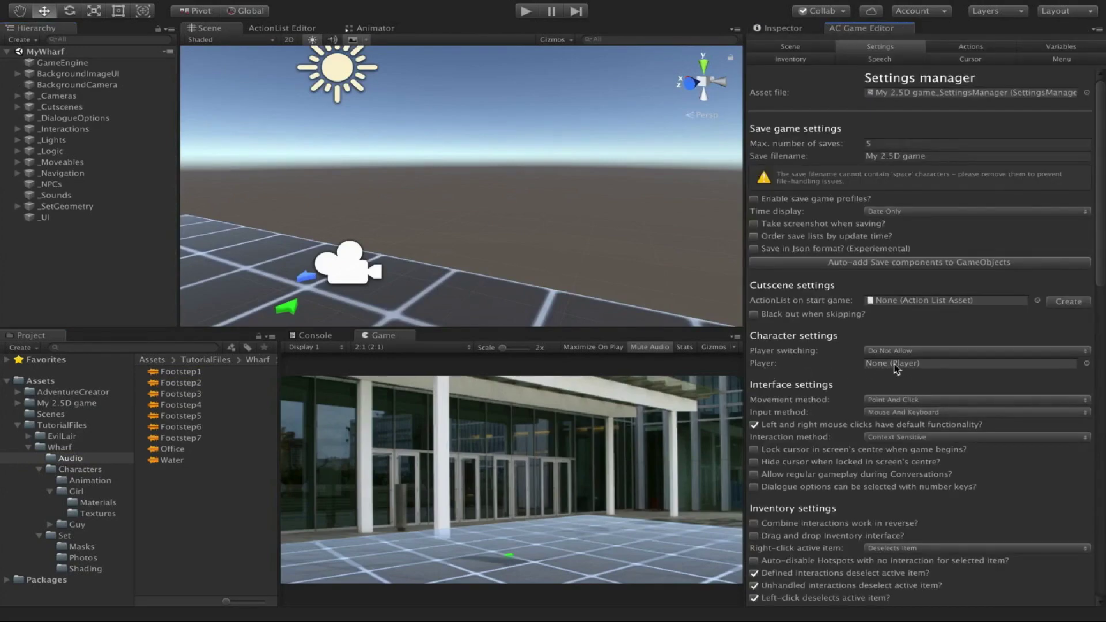
click(67, 403)
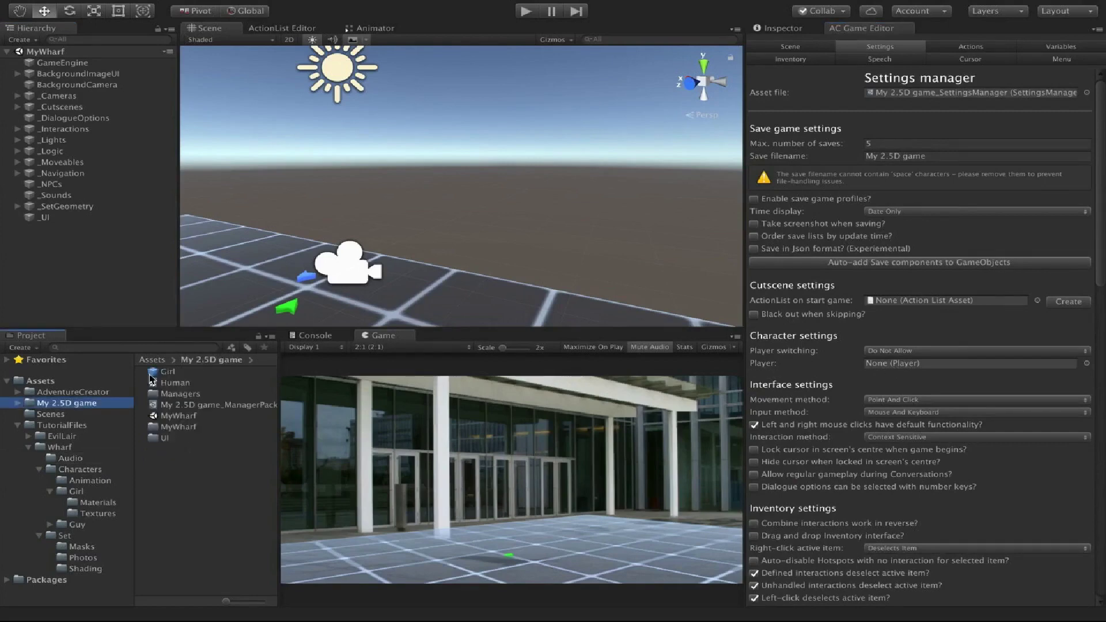
drag(152, 373, 883, 370)
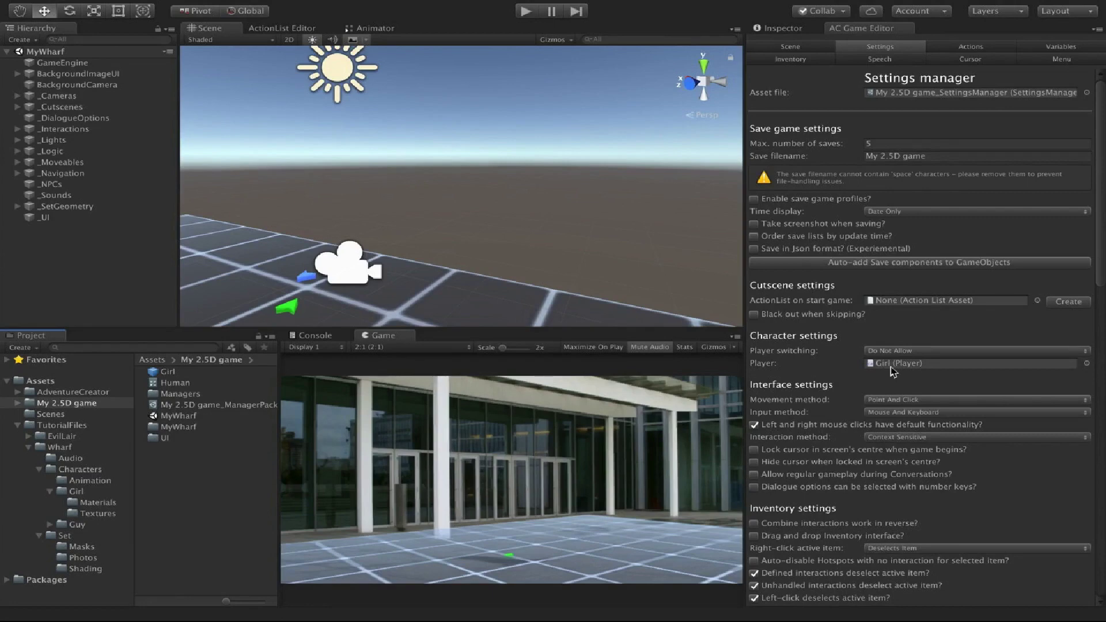
Open the Girl prefab for editing and add a Footstep Sounds component to its root object.
double_click(161, 372)
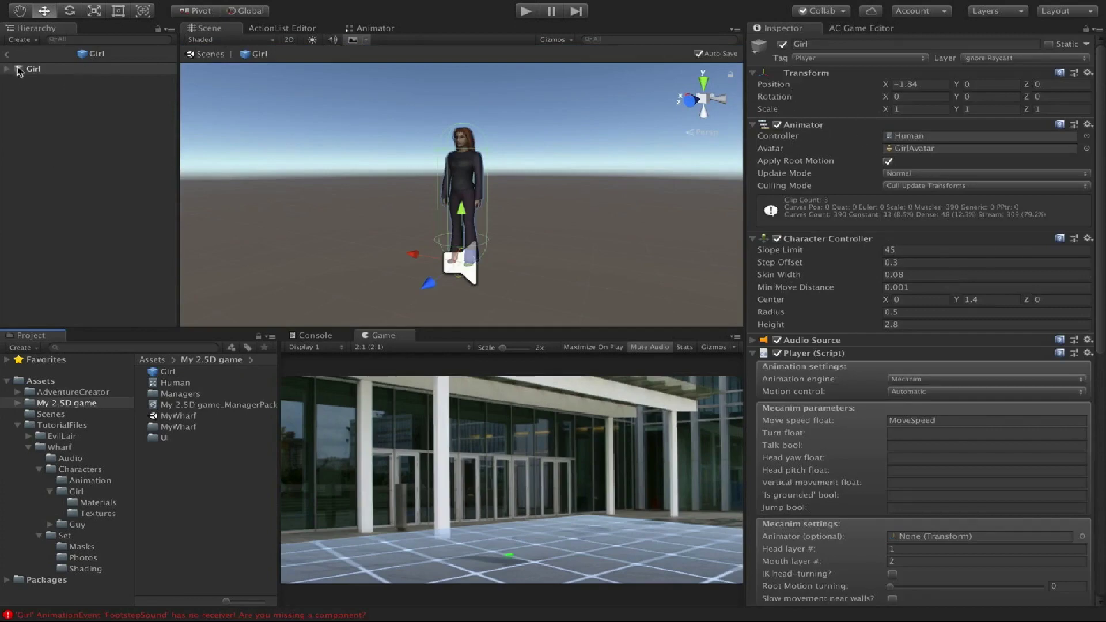
scroll(897, 259, down, 10)
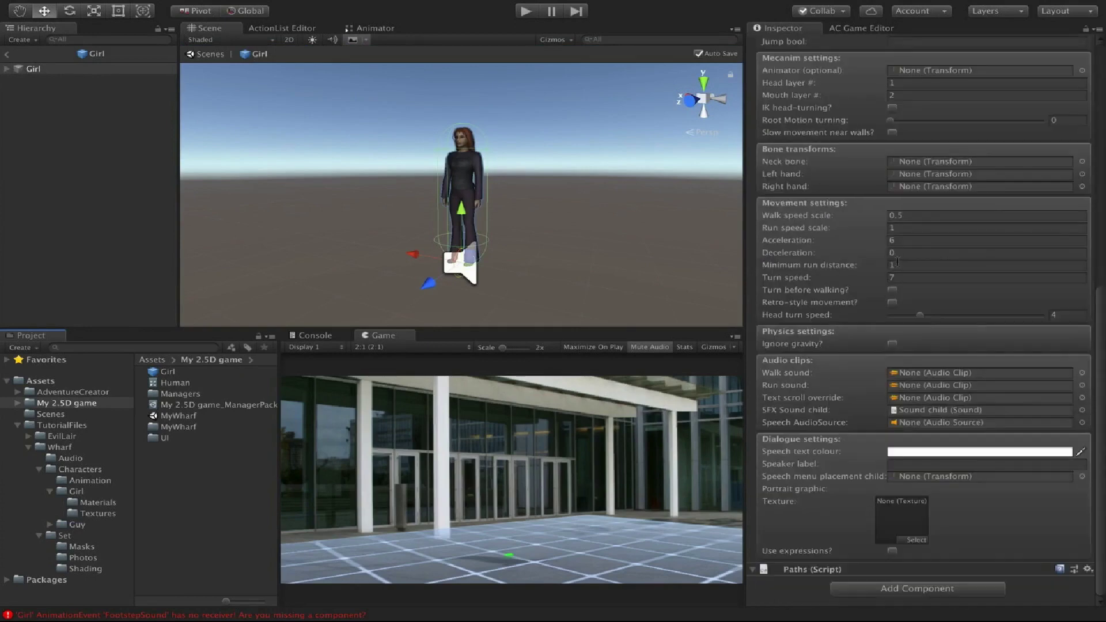
click(938, 588)
text(foot)
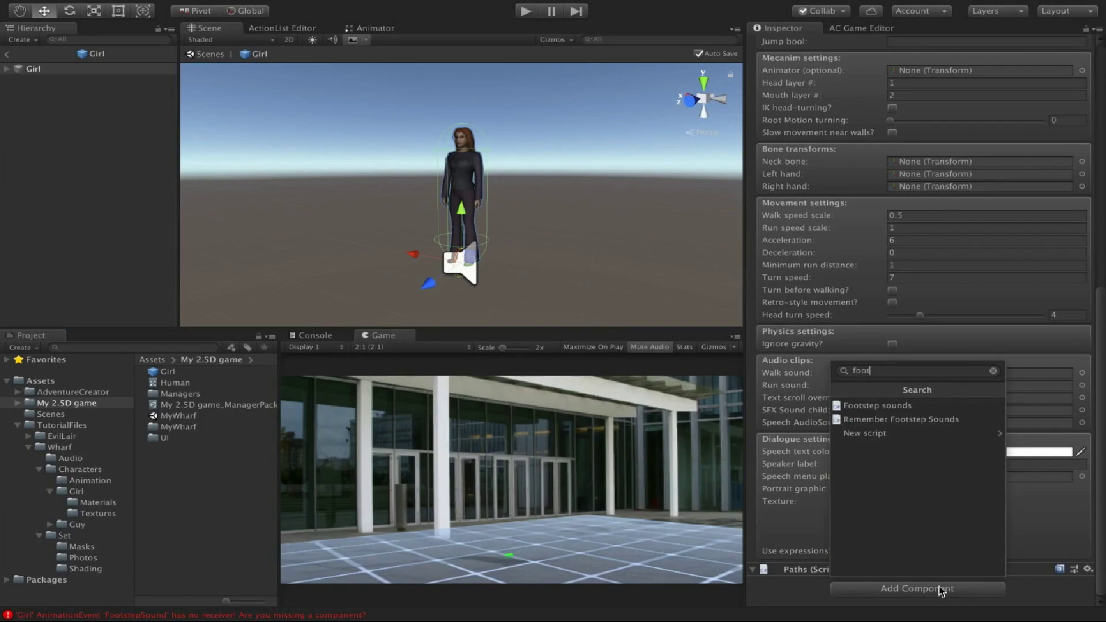
click(913, 405)
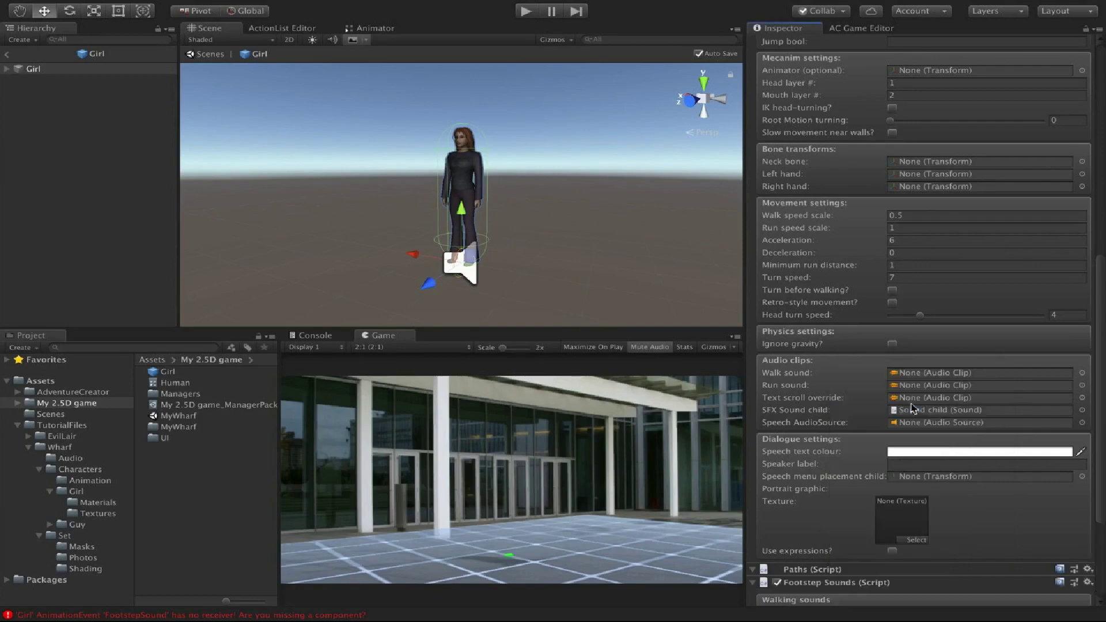
Set the number of walking footstep sounds to 7 in the Footstep Sounds component.
scroll(901, 408, down, 5)
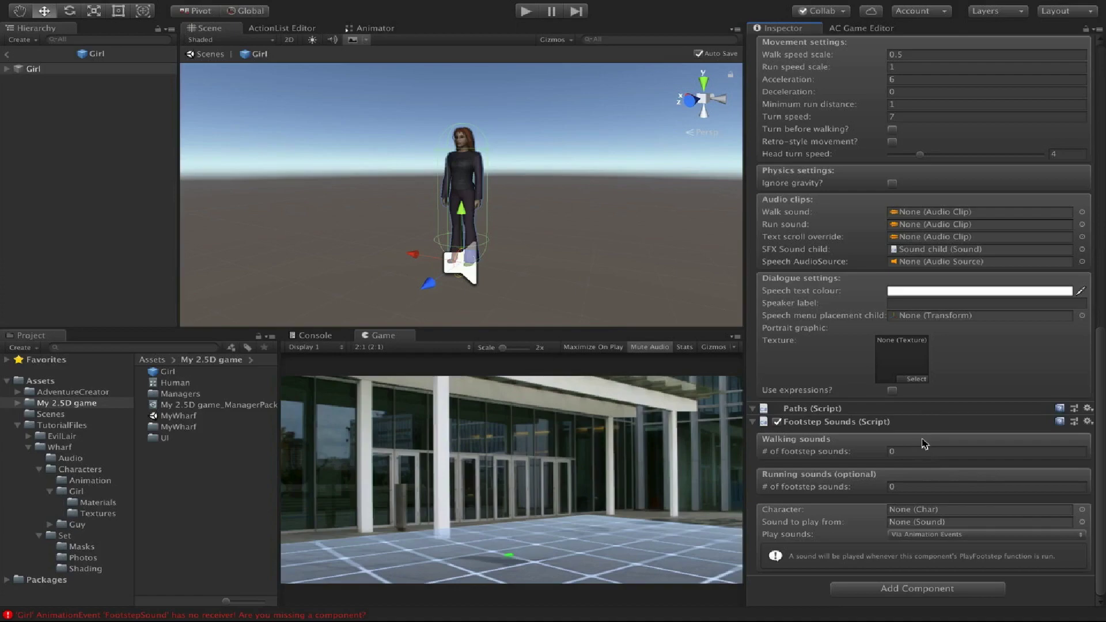
scroll(927, 426, up, 15)
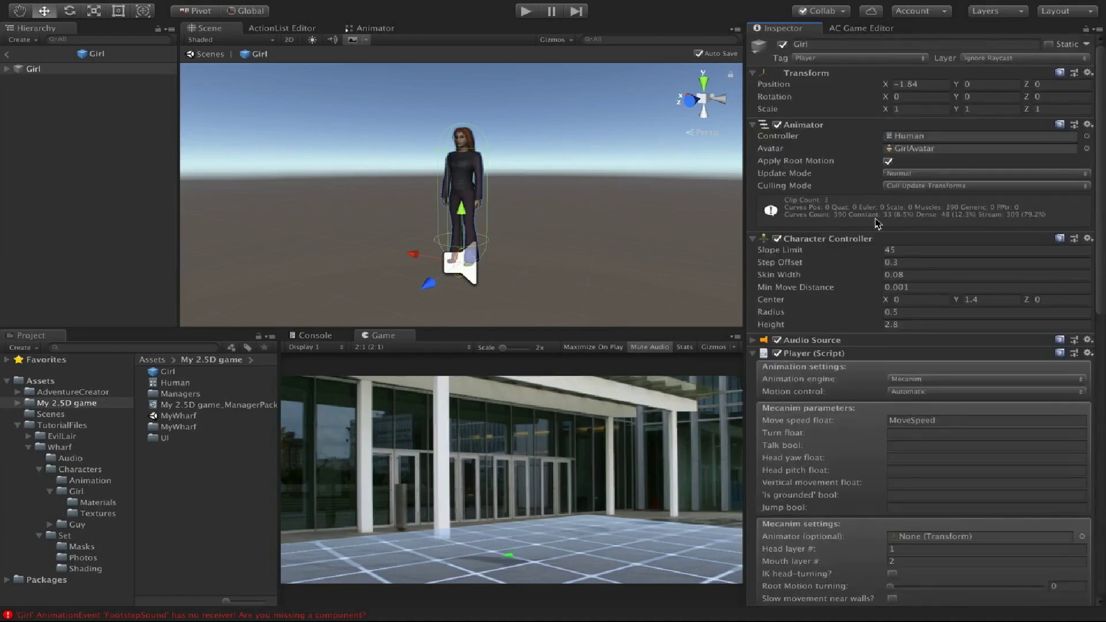
scroll(877, 224, down, 15)
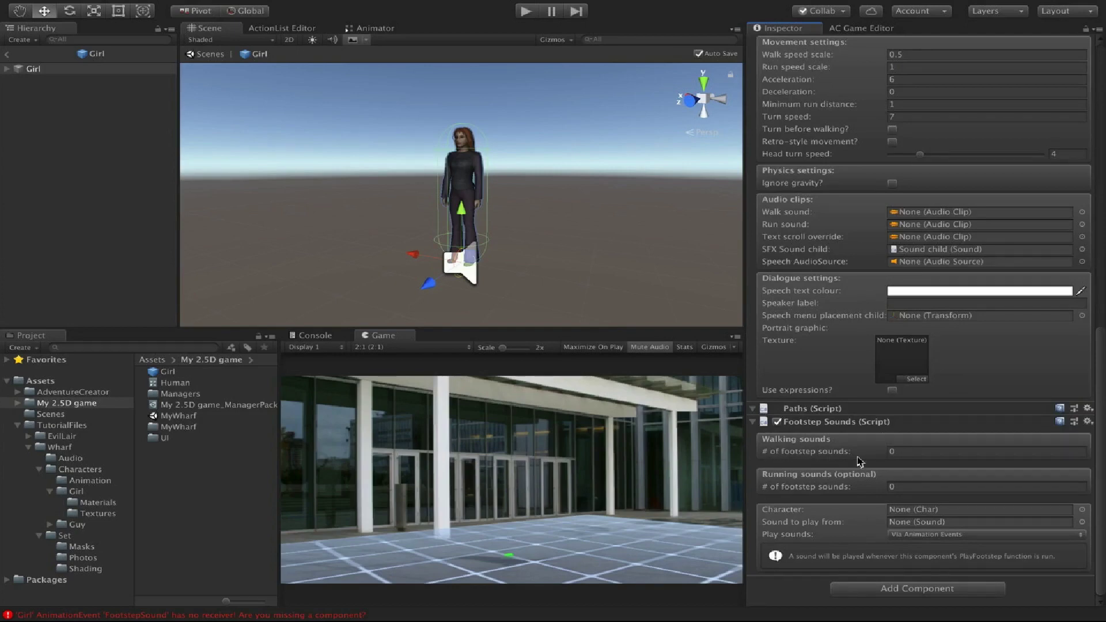
click(890, 452)
click(91, 461)
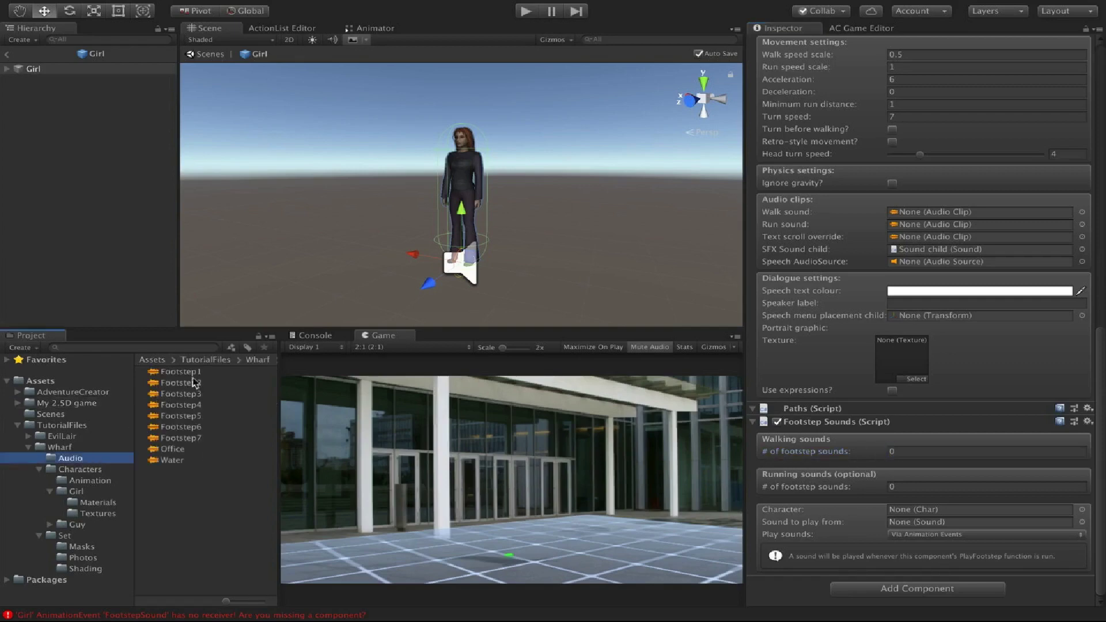
click(887, 452)
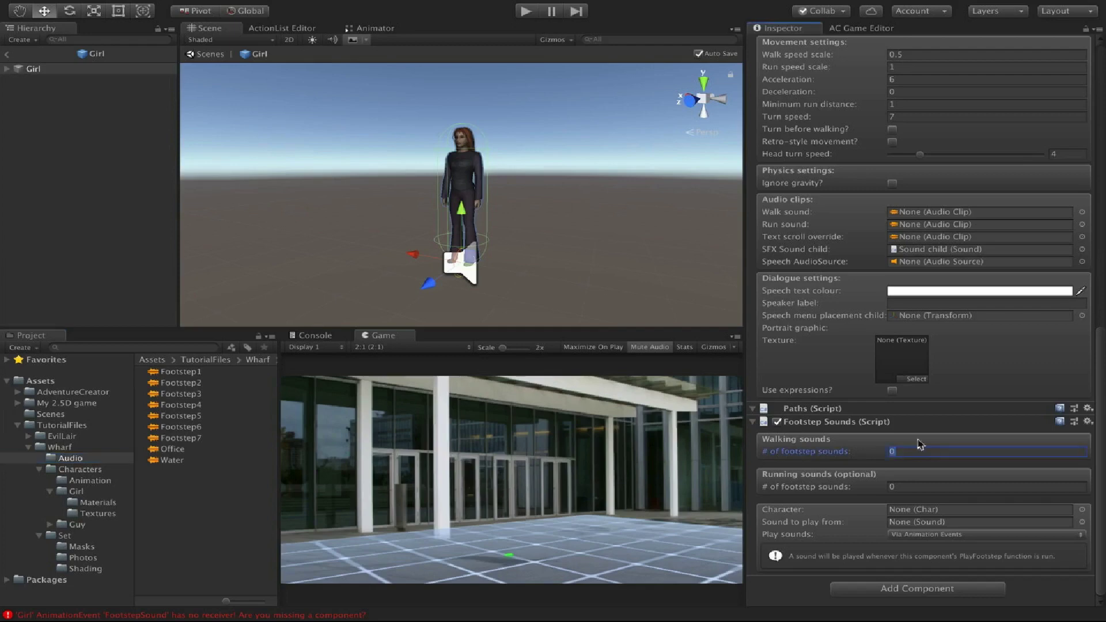
text(7)
key(Return)
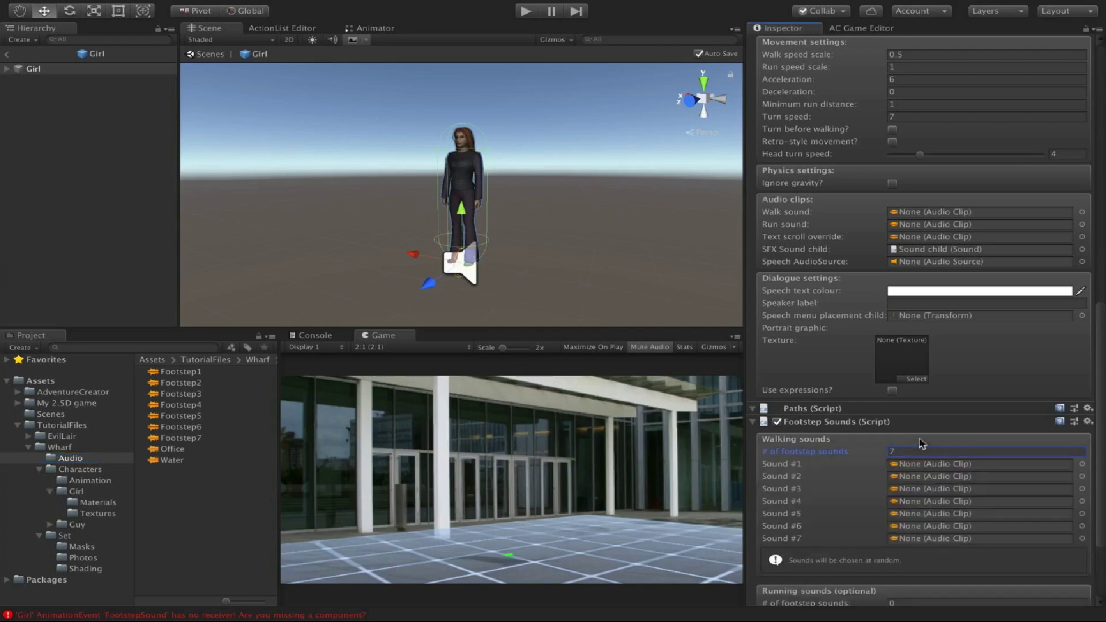
Assign the clips Footstep1 to Footstep7 from the Wharf Audio folder to walking sounds #1 to #7 in order.
scroll(881, 418, down, 5)
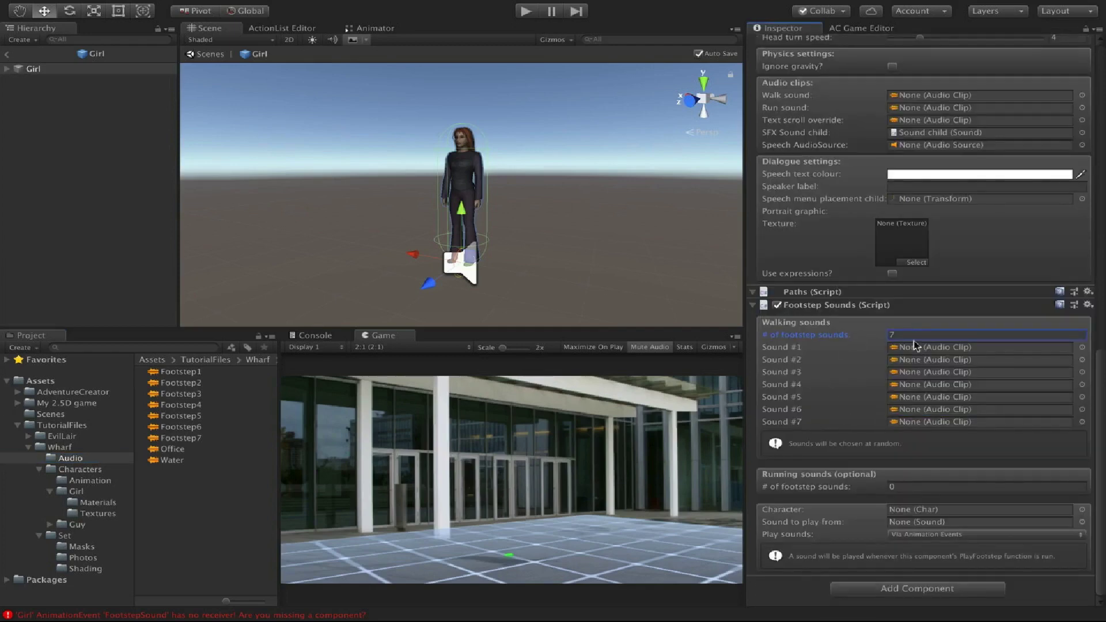
drag(180, 372, 909, 346)
drag(191, 384, 906, 359)
drag(180, 394, 961, 375)
drag(193, 406, 907, 393)
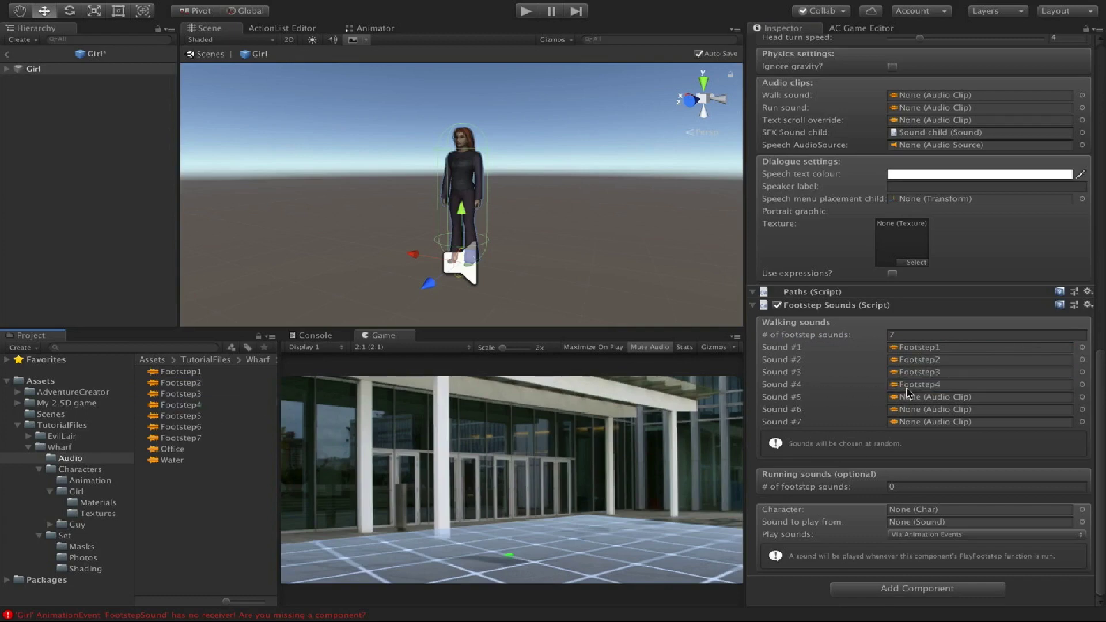
drag(199, 416, 924, 410)
drag(183, 438, 925, 426)
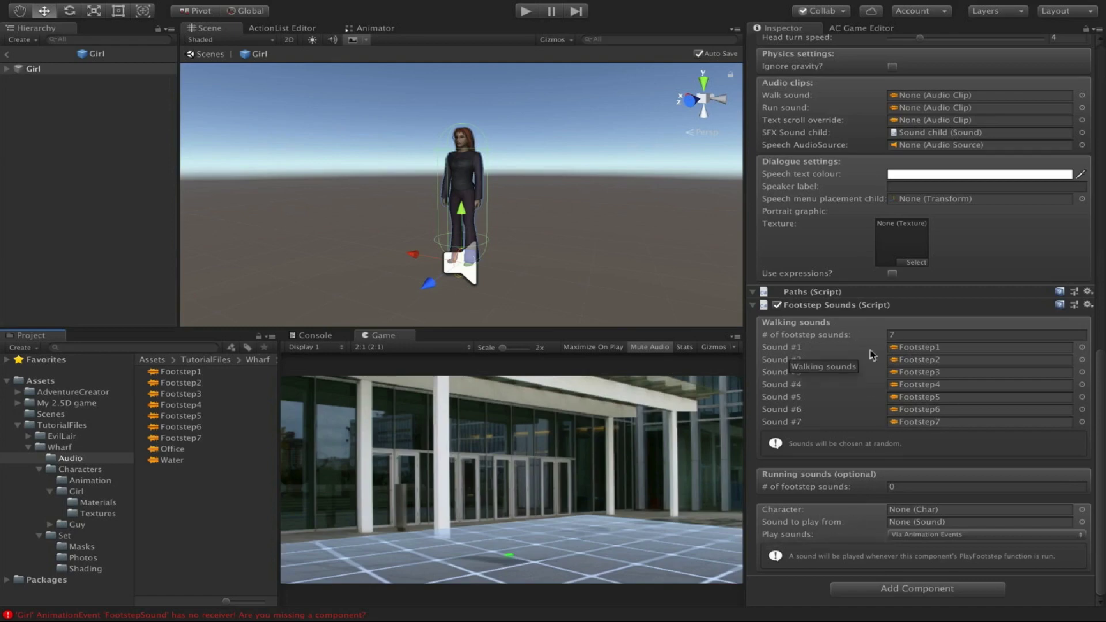
Assign the root Girl as the footstep component's character and Sound child as the sound to play from.
drag(26, 77, 913, 512)
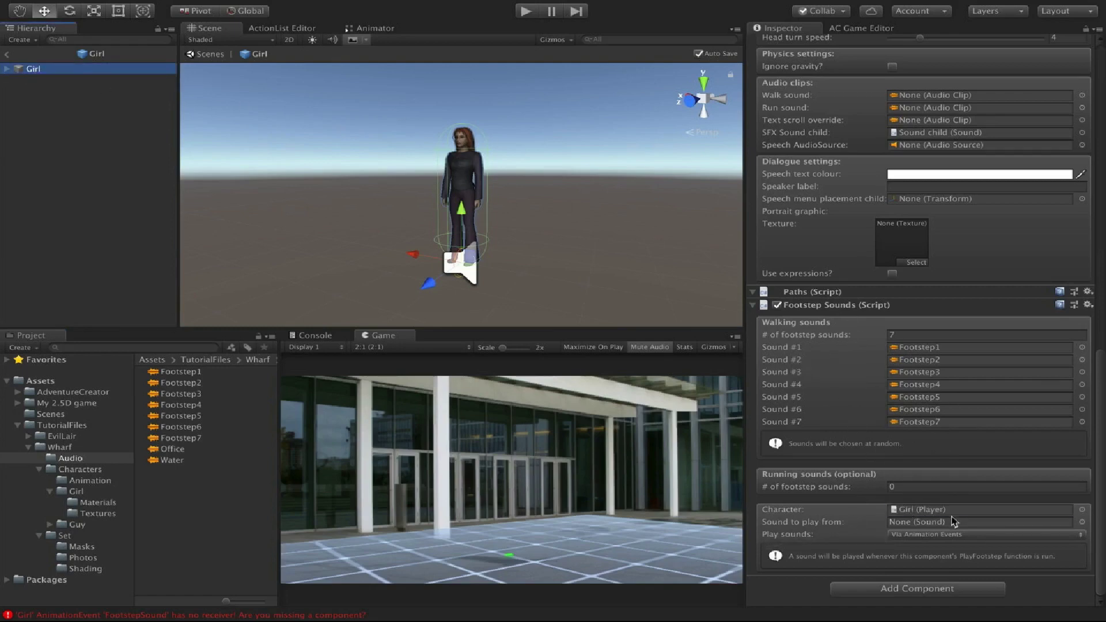
click(7, 69)
drag(44, 103, 928, 524)
click(403, 354)
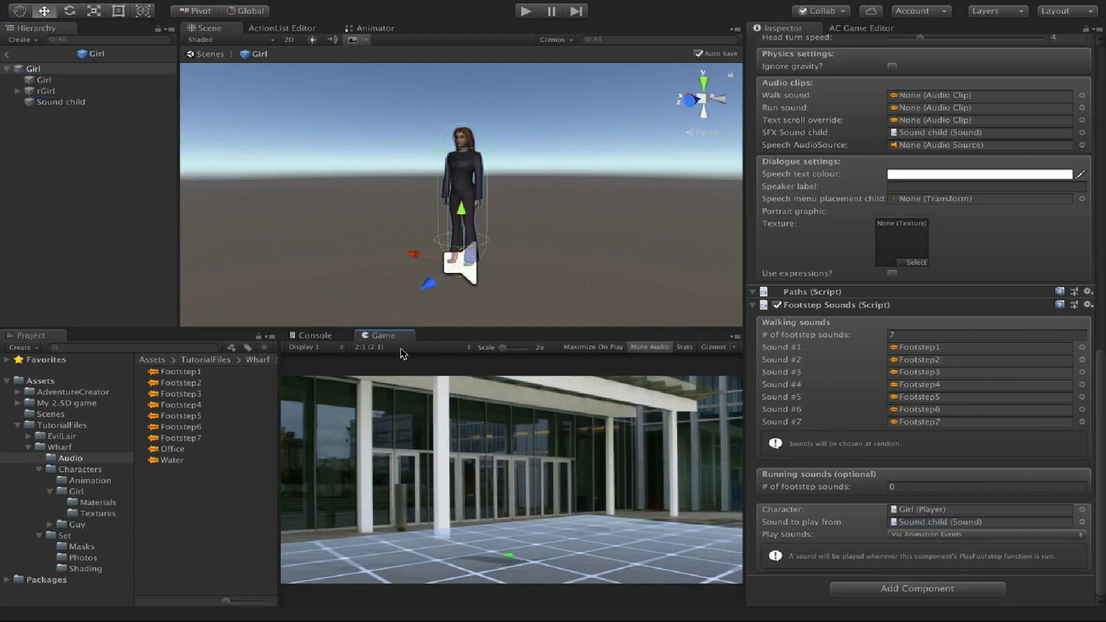
Check the Sound child's Sound component, and set the Girl's footstep sounds to play automatically.
click(34, 104)
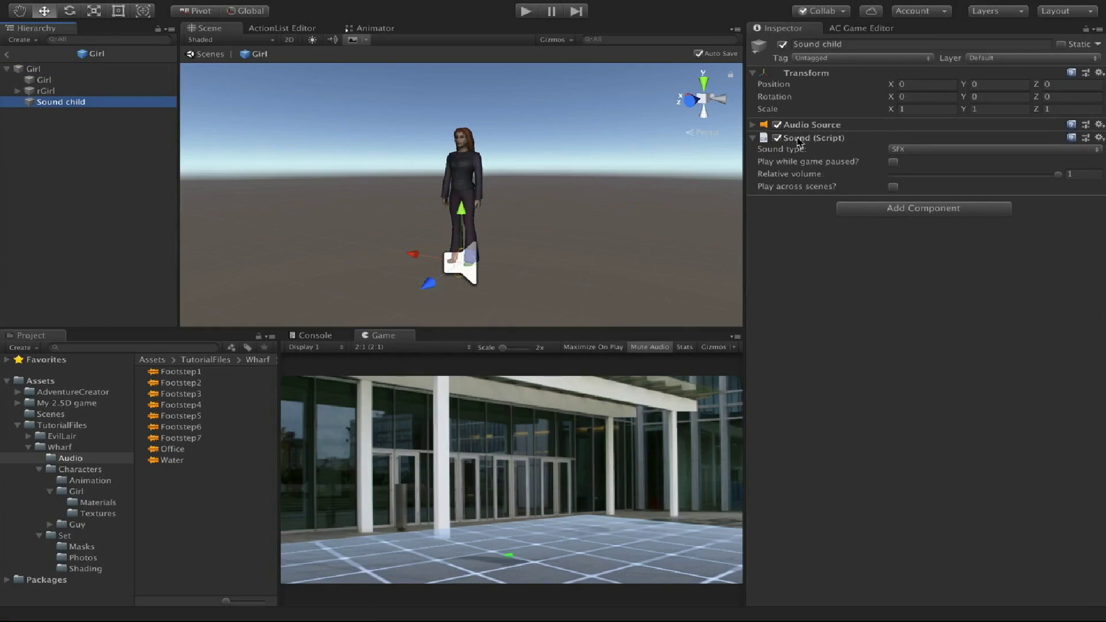
click(25, 70)
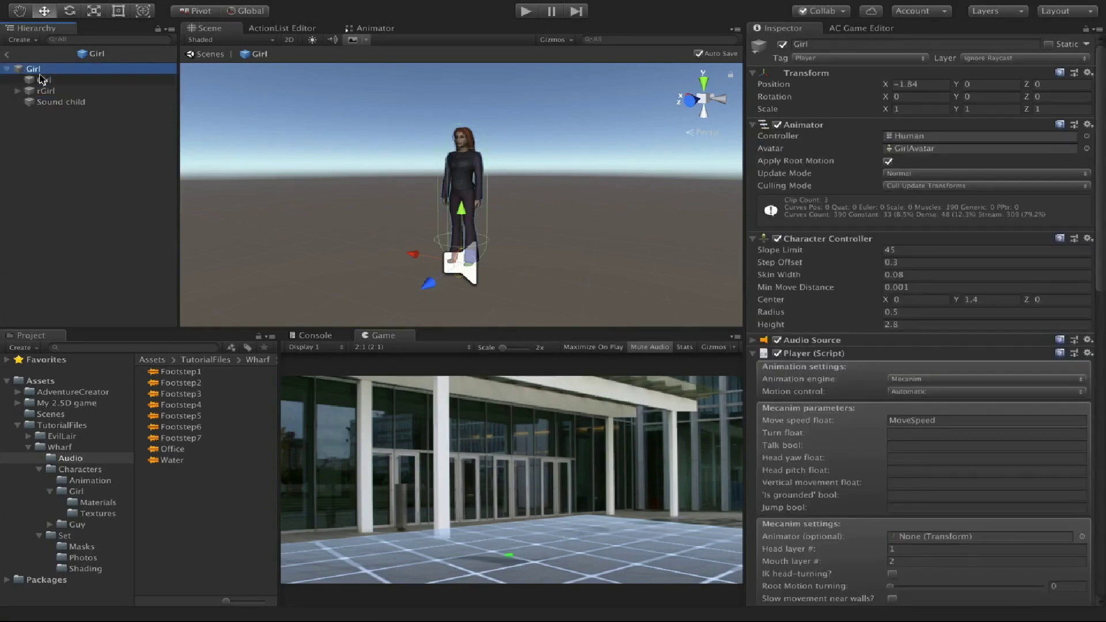
scroll(981, 378, down, 15)
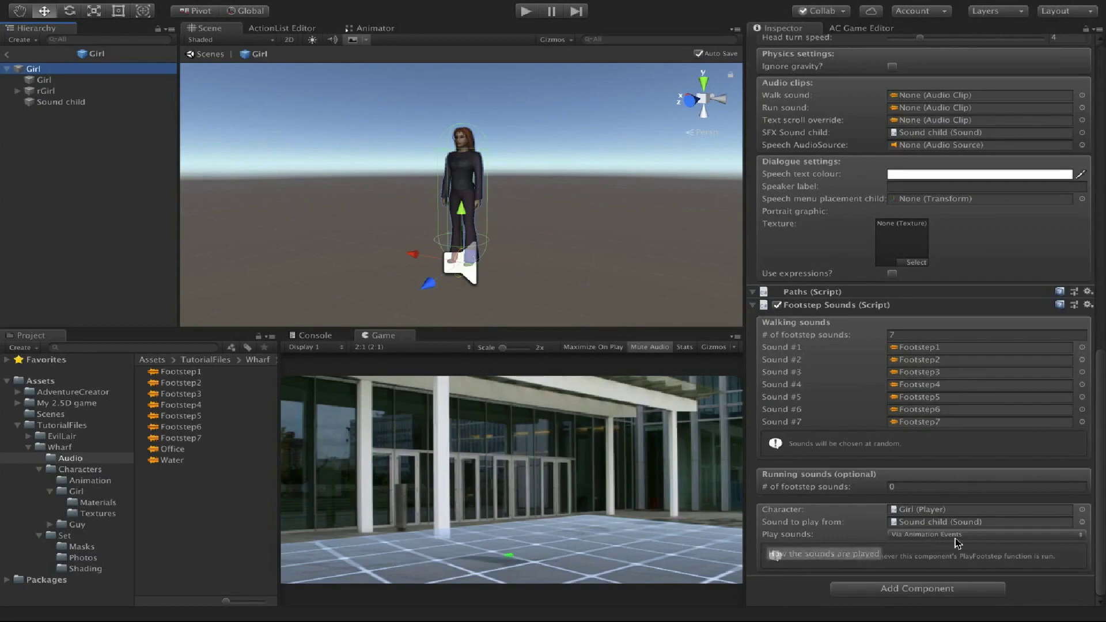
click(977, 540)
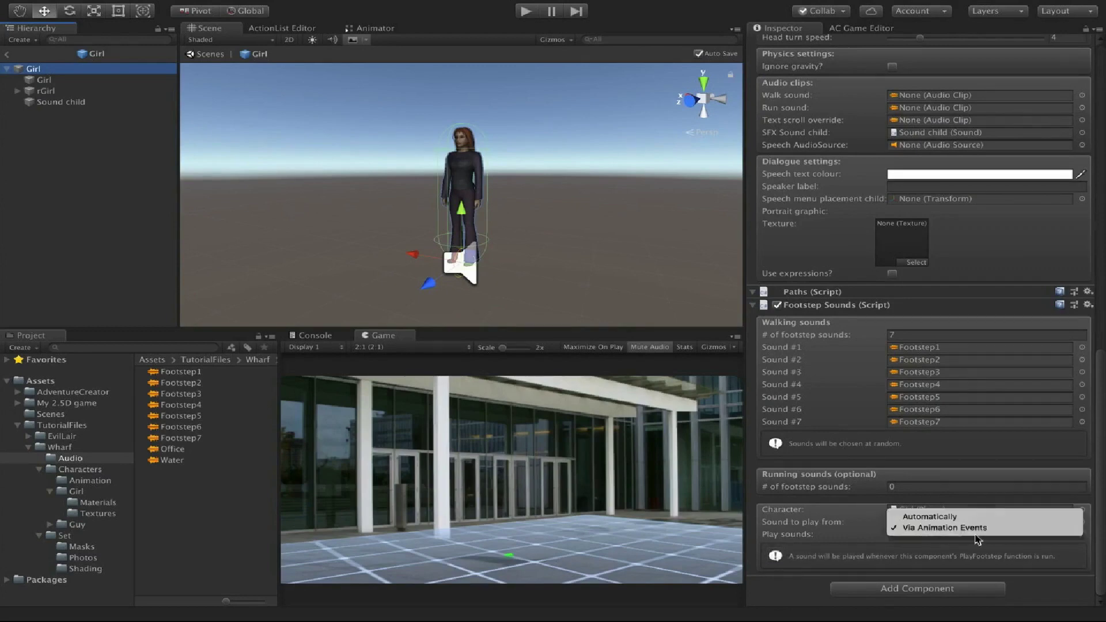
click(979, 520)
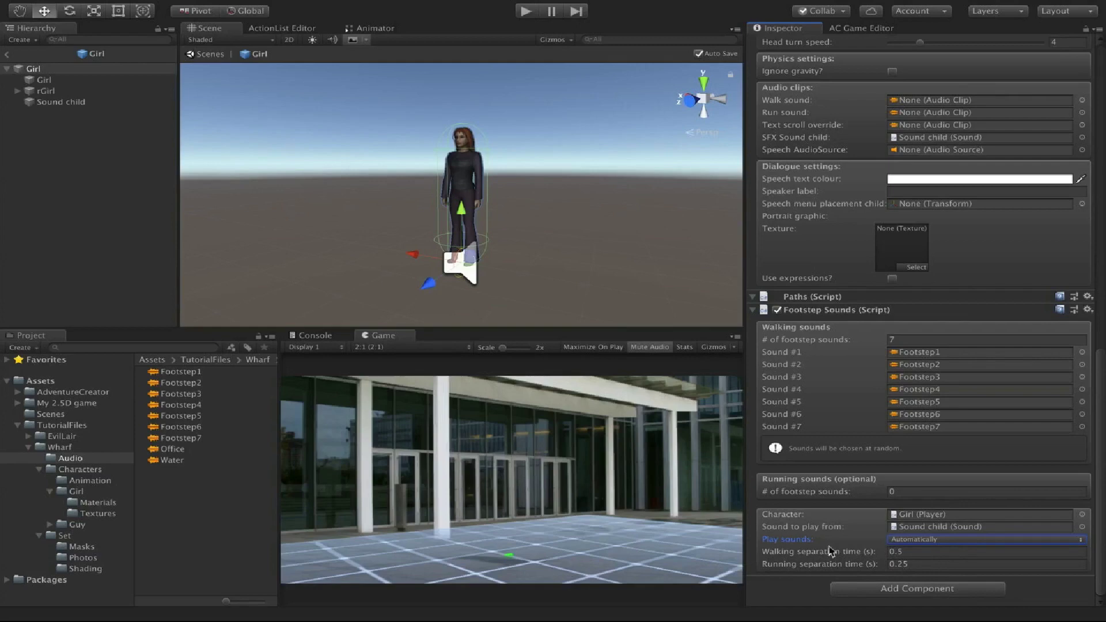
Set the Girl's Footstep Sounds component to play its sounds Via Animation Events.
click(914, 542)
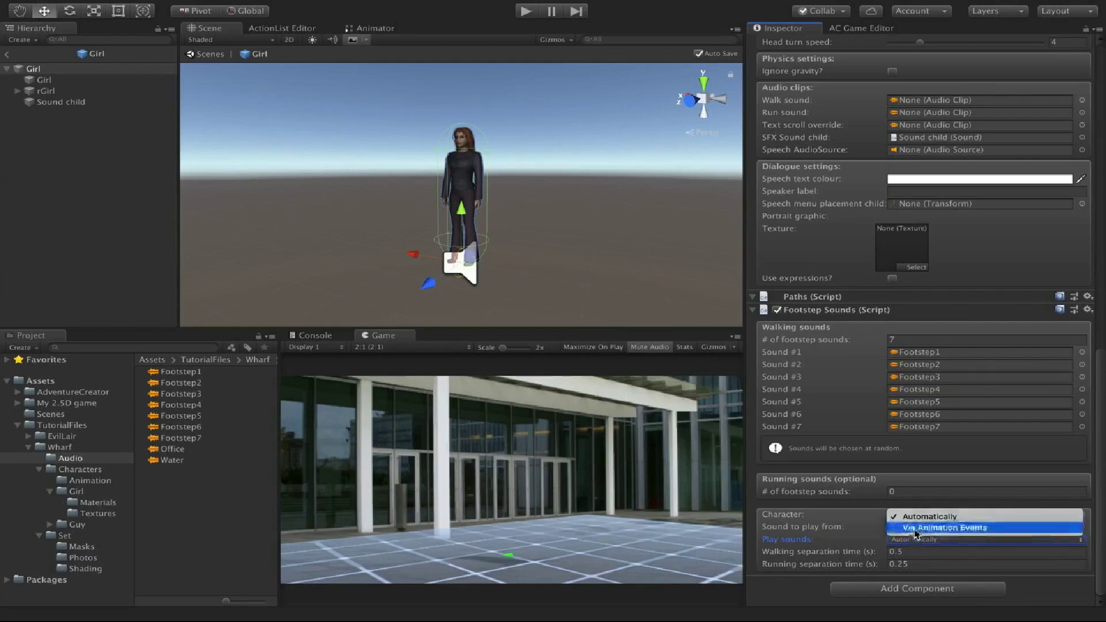
click(916, 529)
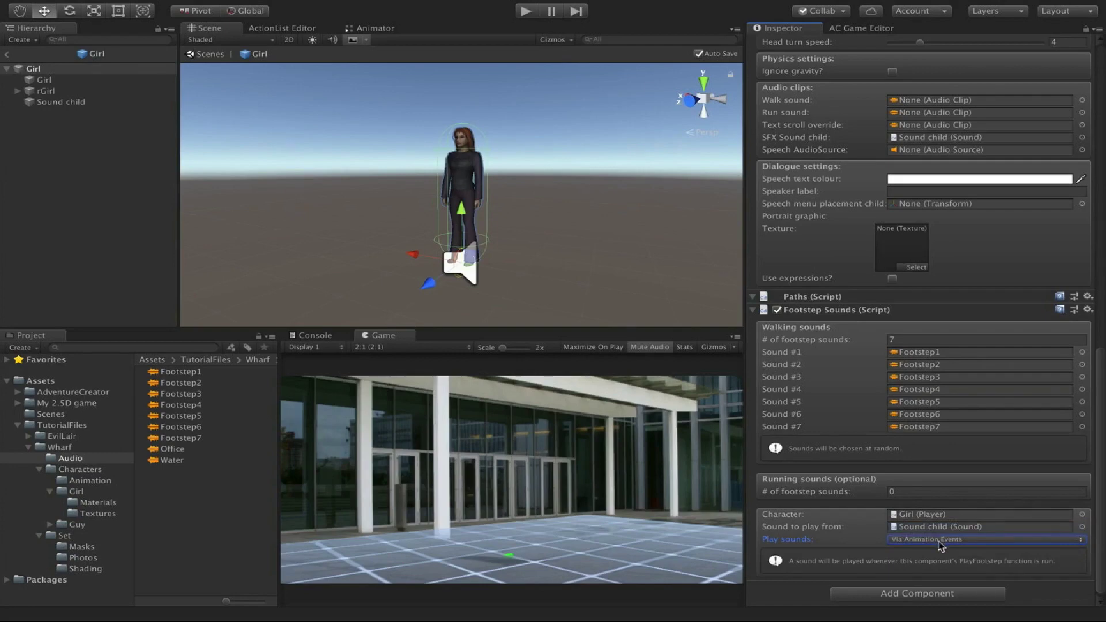
scroll(921, 547, down, 1)
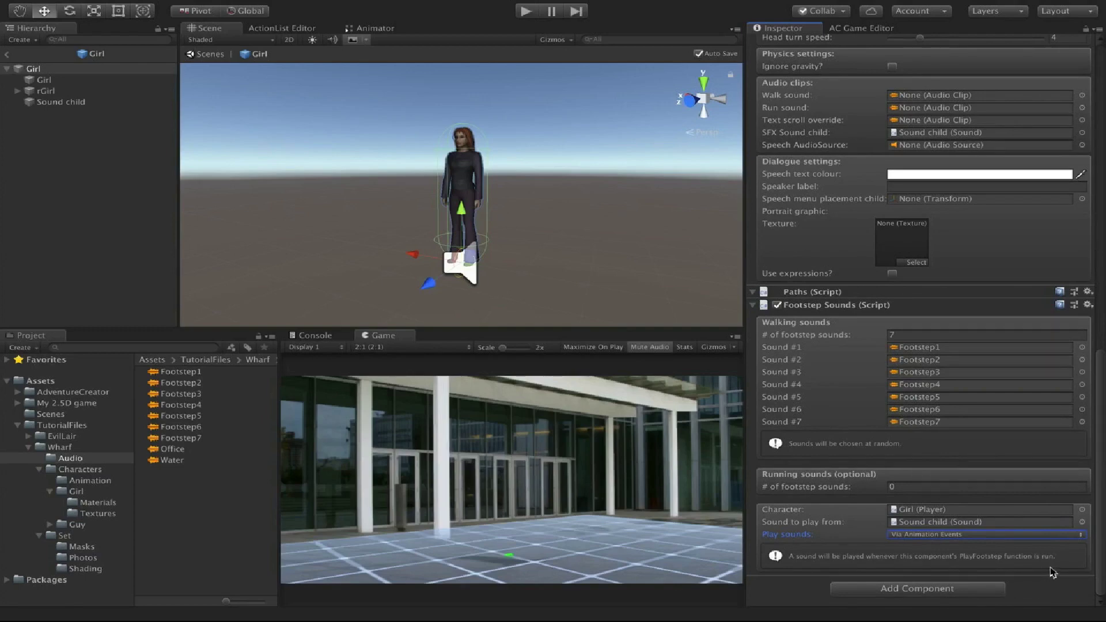
Open the HumanoidWalk clip's animation import settings, preview the walk cycle and expand its Events section.
click(89, 481)
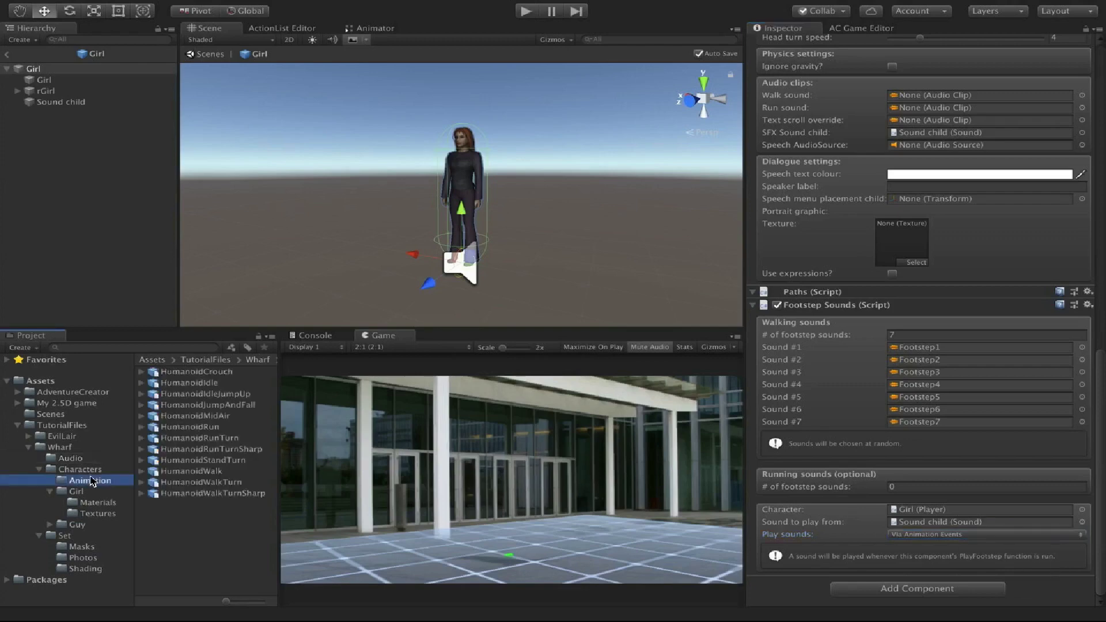
click(192, 471)
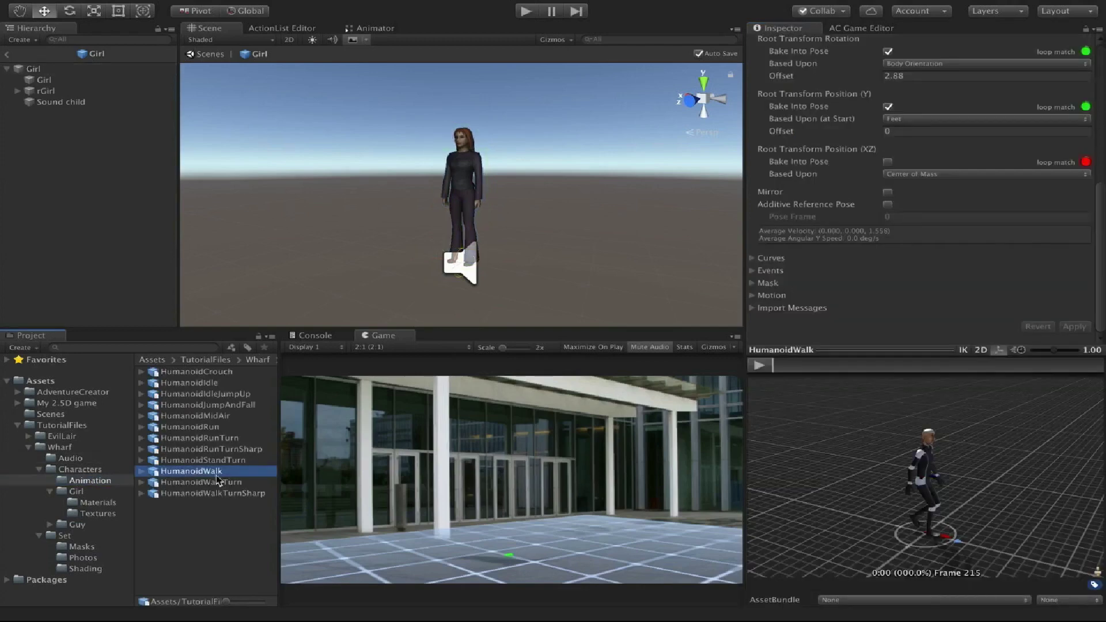
scroll(837, 313, up, 10)
click(938, 79)
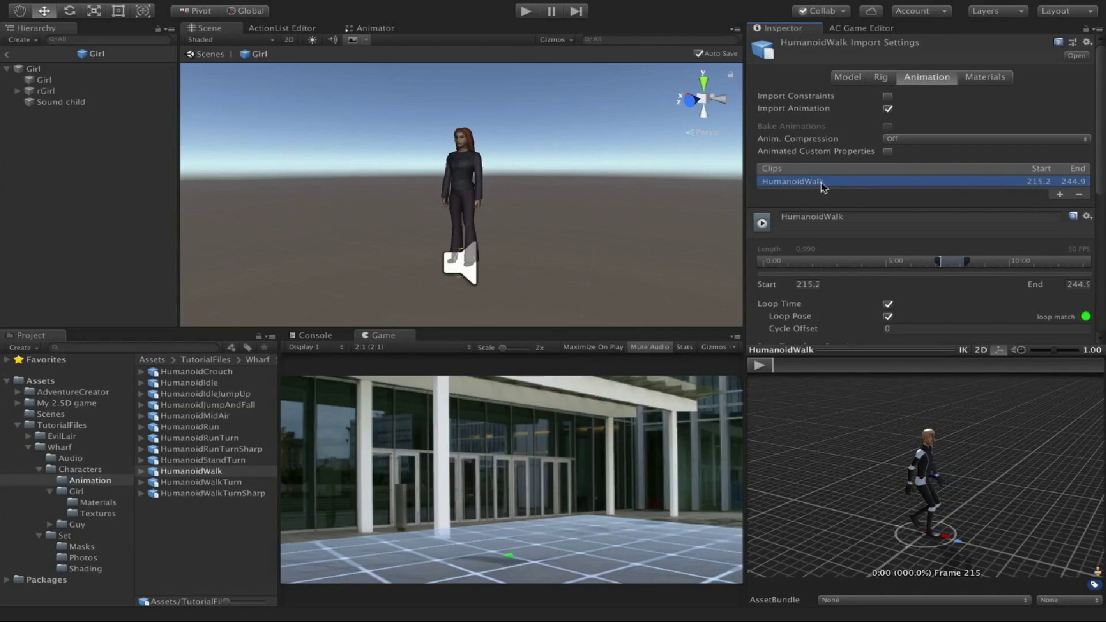
click(759, 365)
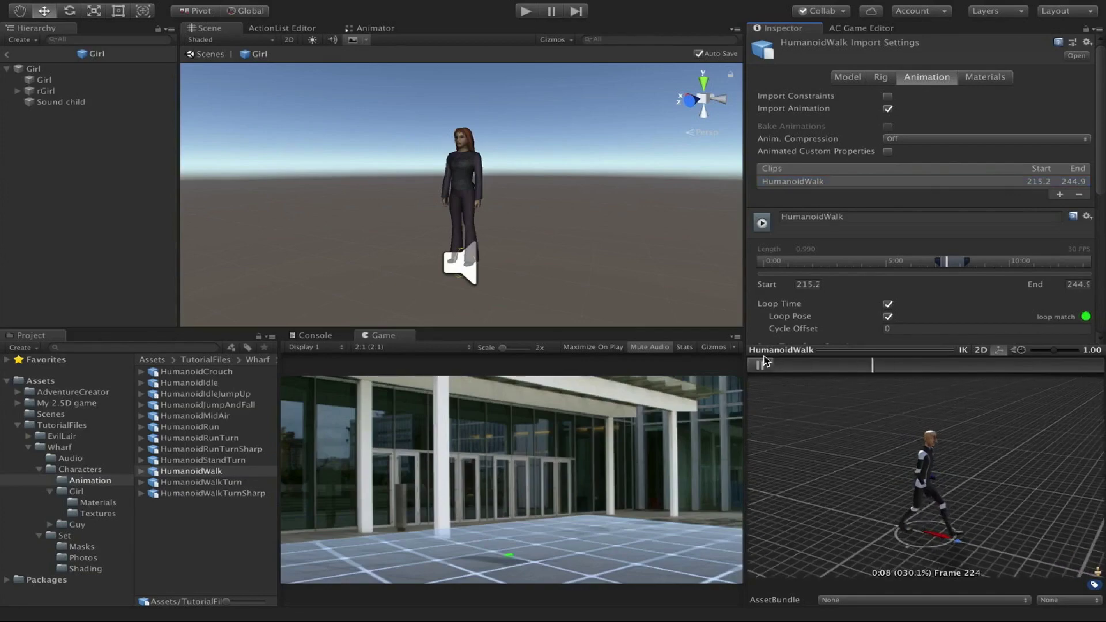
scroll(846, 255, down, 10)
scroll(845, 250, down, 3)
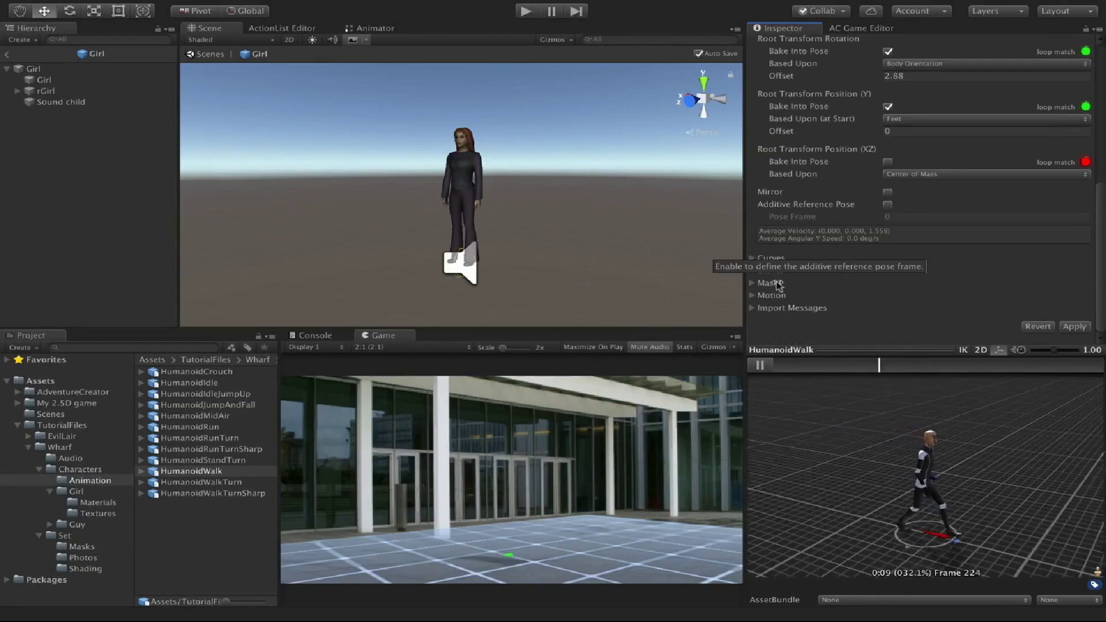
click(752, 270)
scroll(760, 277, down, 6)
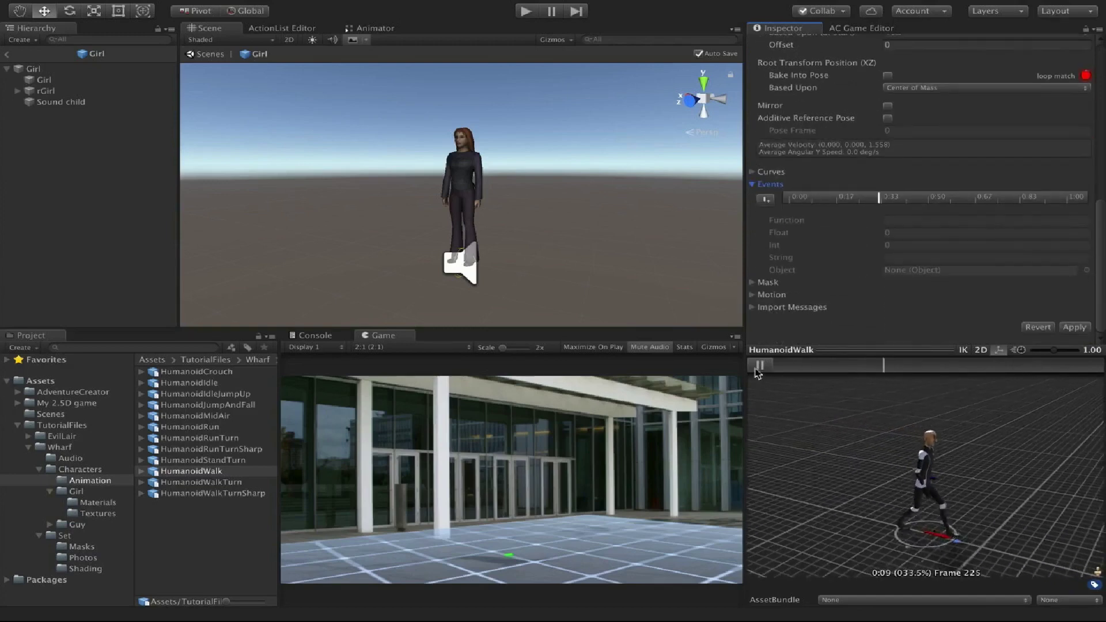
Add an animation event calling PlayFootstep at about 33% of the HumanoidWalk clip, where a foot lands.
click(1014, 365)
mouse_move(1015, 366)
mouse_down()
mouse_move(800, 366)
mouse_move(883, 368)
mouse_up()
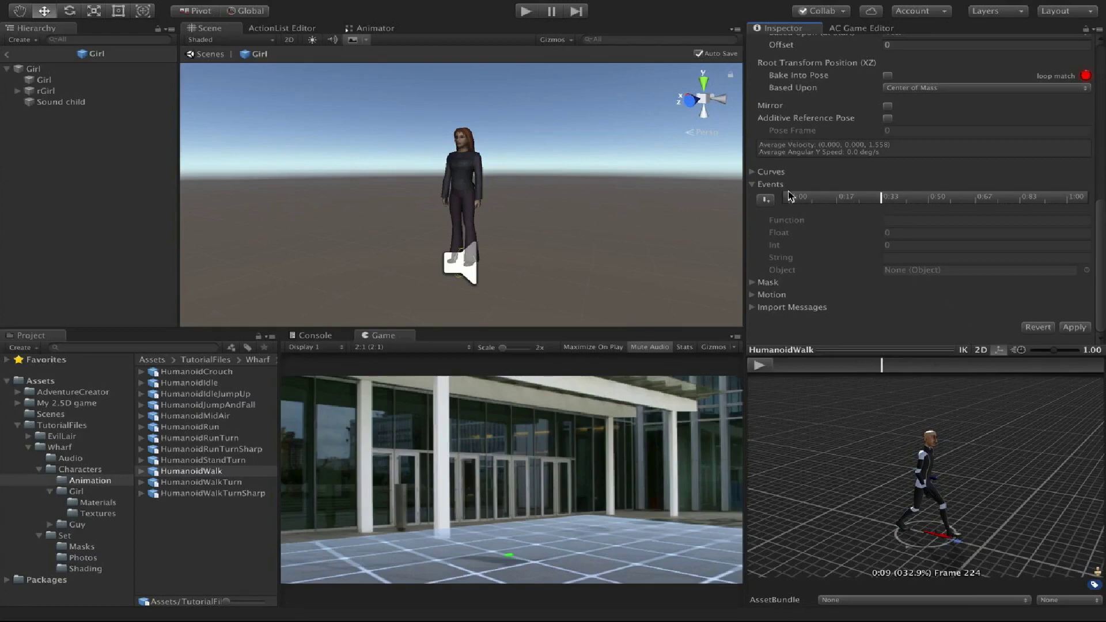
click(772, 200)
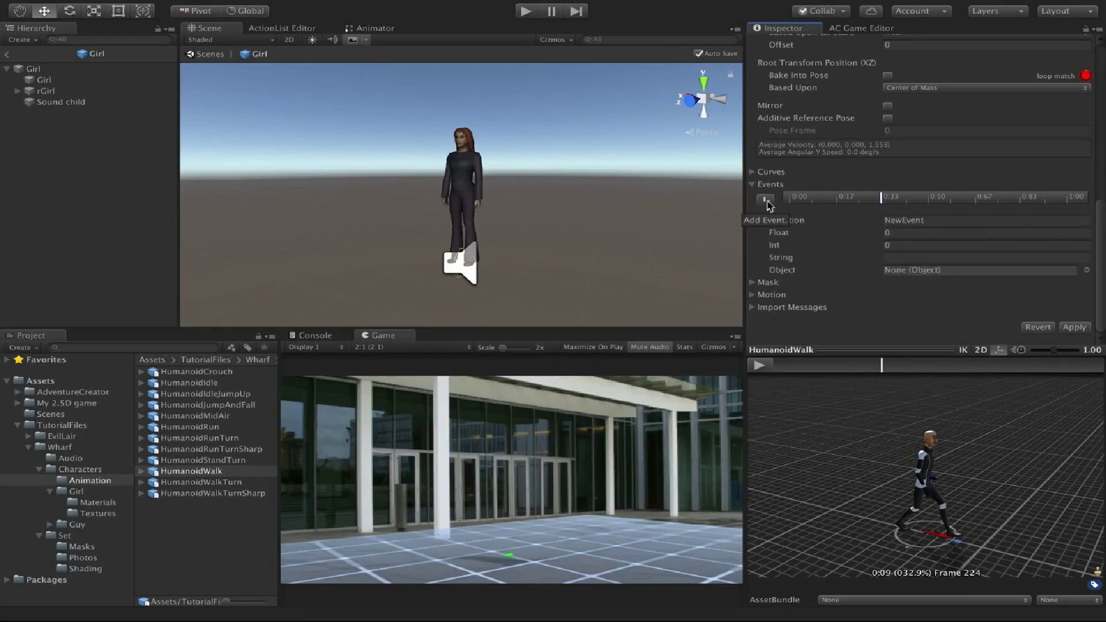
click(932, 220)
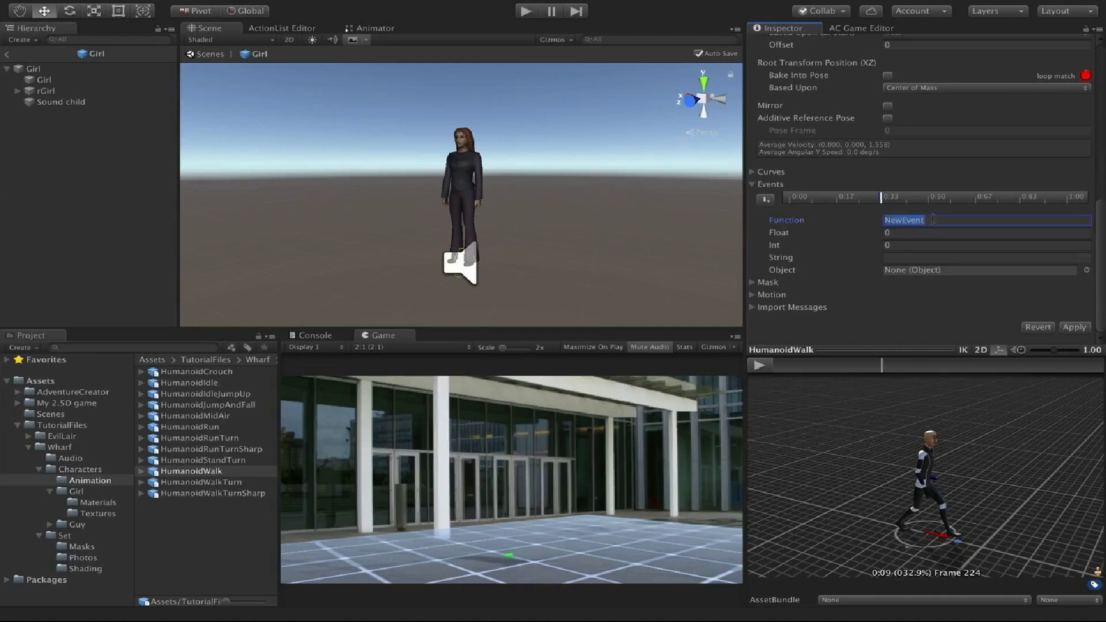
key(BackSpace)
text(PlayFootstep)
Add a second PlayFootstep event at about 80% of the HumanoidWalk clip and apply the import settings.
drag(882, 365, 1037, 375)
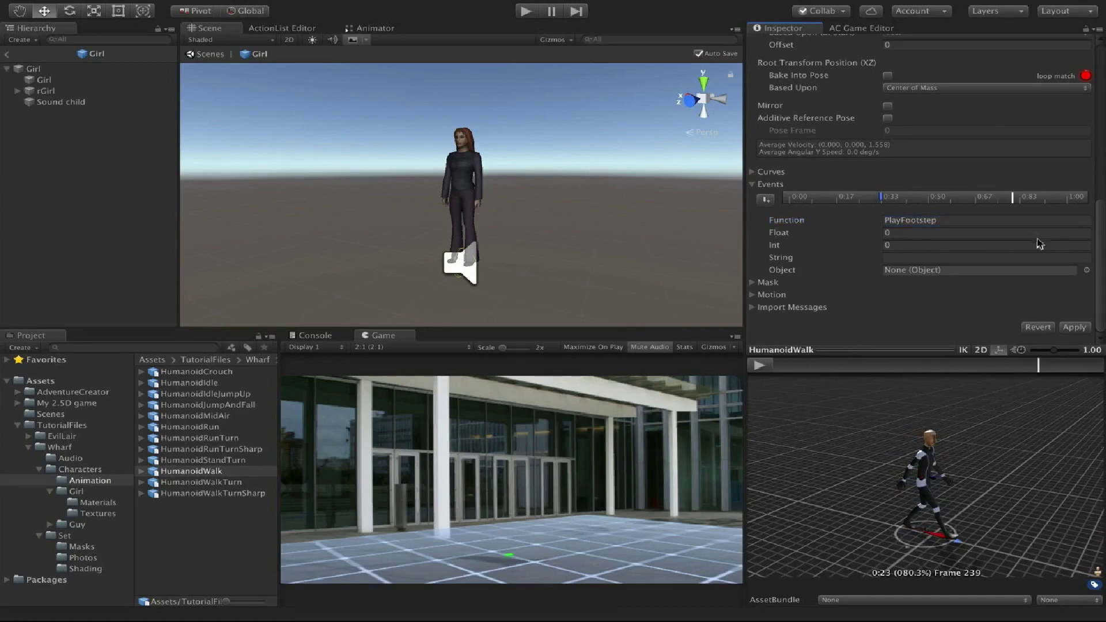
right_click(1013, 201)
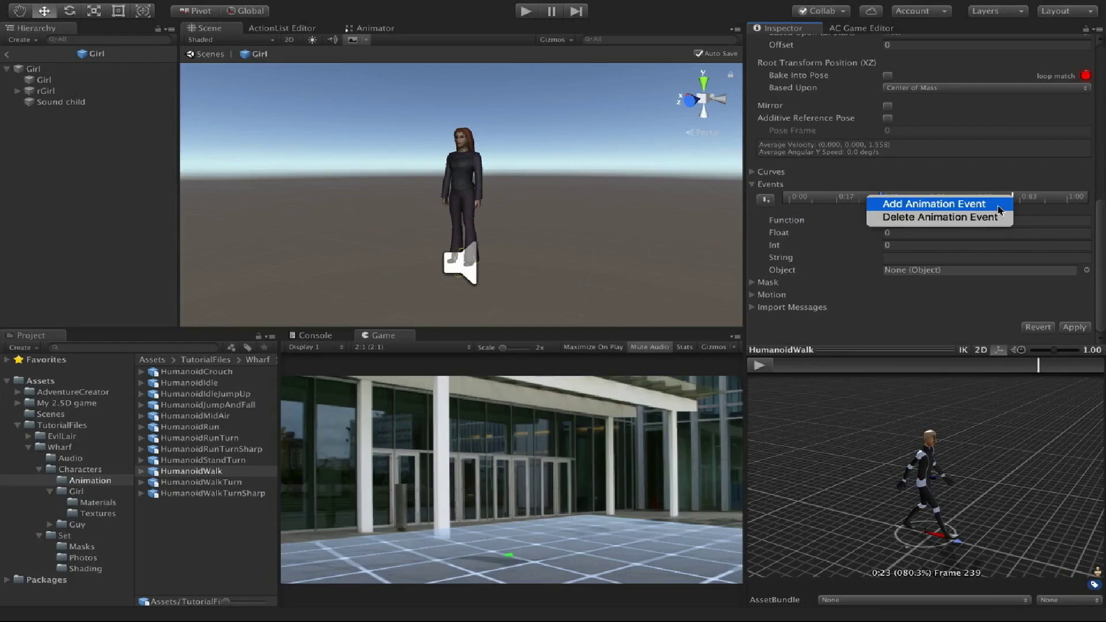
click(997, 205)
click(931, 221)
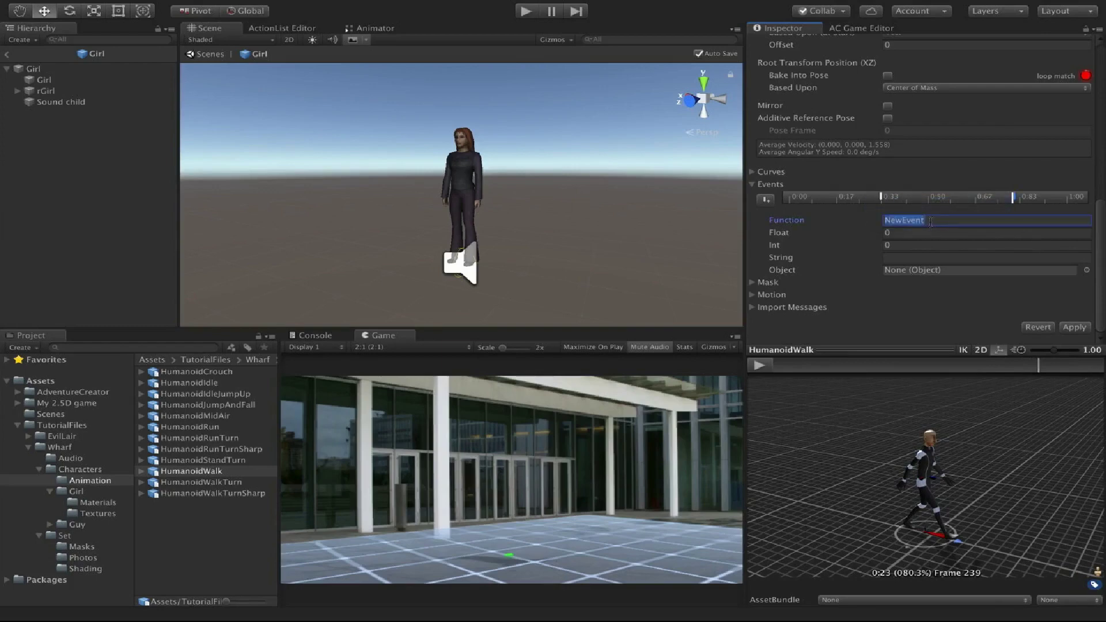
text(PlayFootstep)
click(1073, 327)
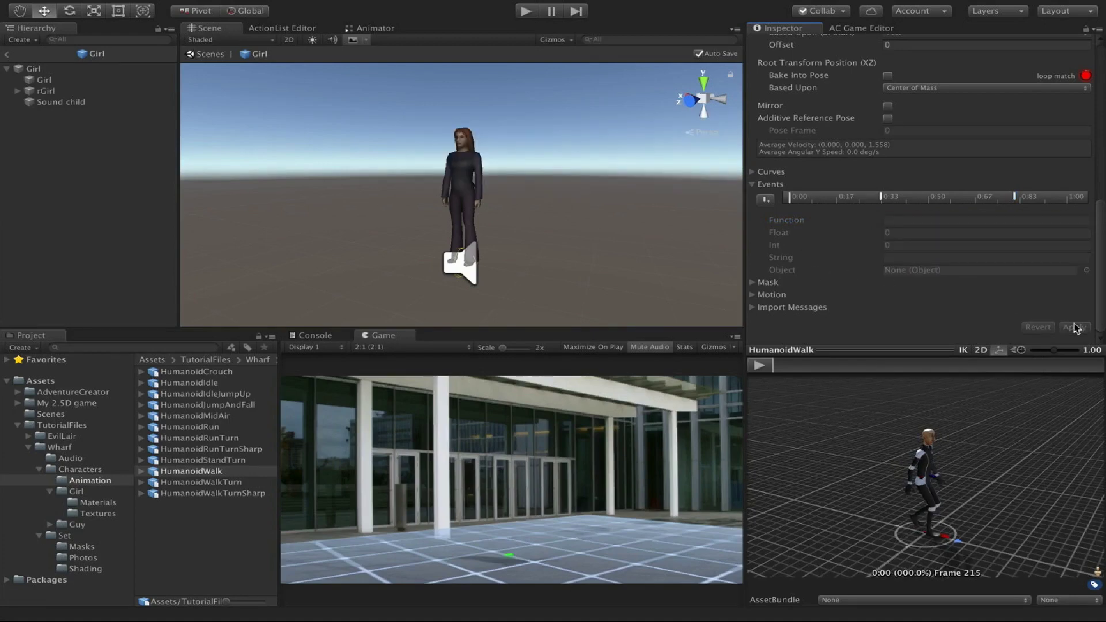
Leave the prefab and assign the Girl prefab from the My 2.5D game folder as the Player in the Settings manager.
click(7, 55)
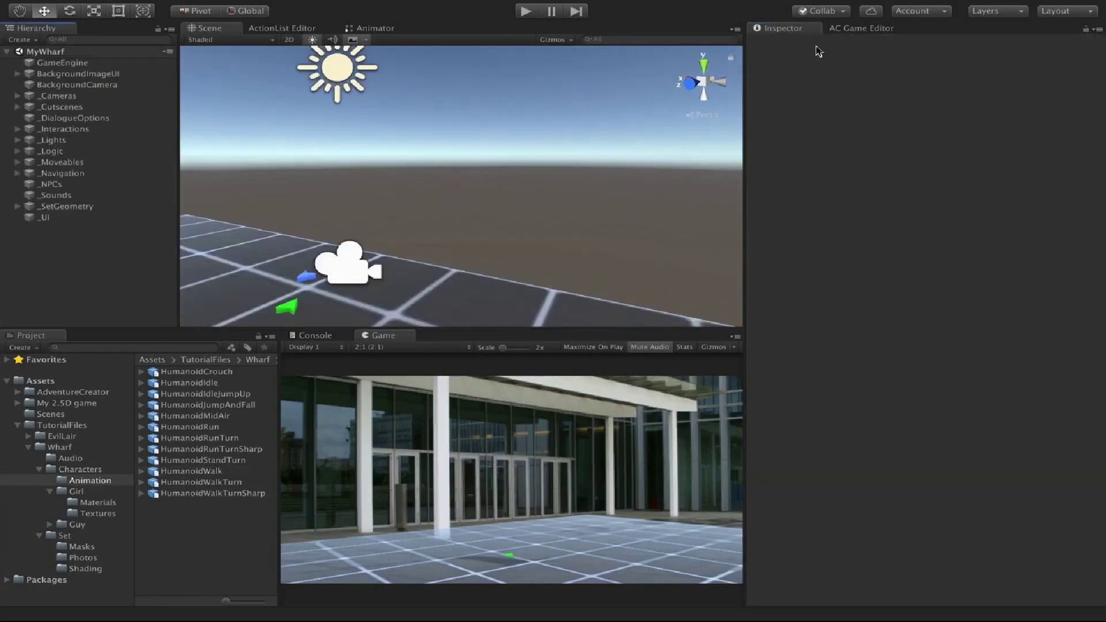
click(853, 29)
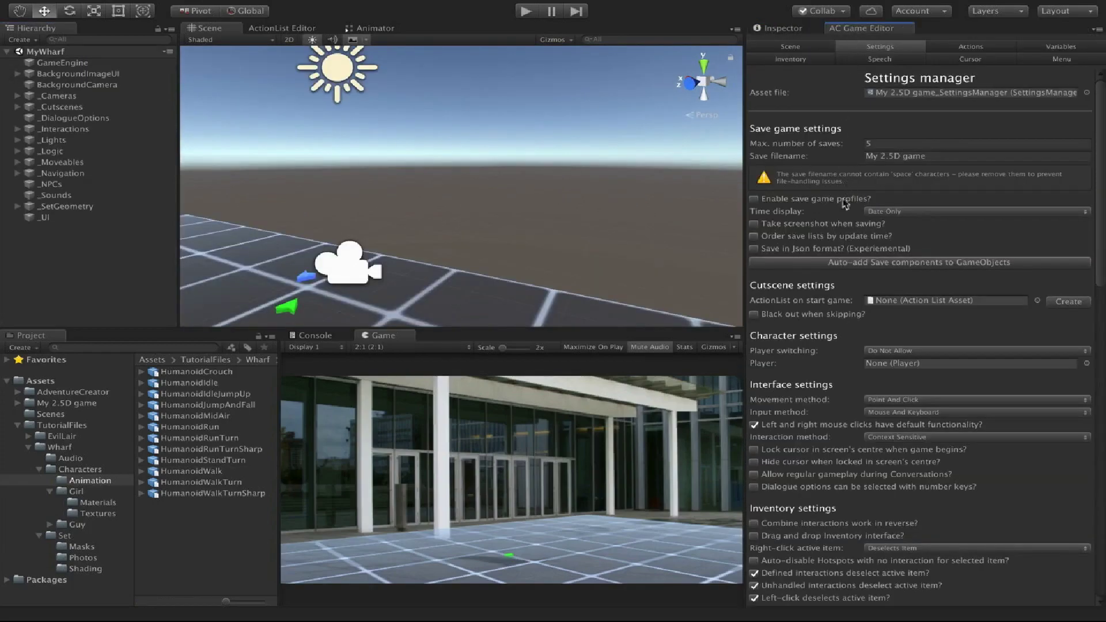
click(68, 404)
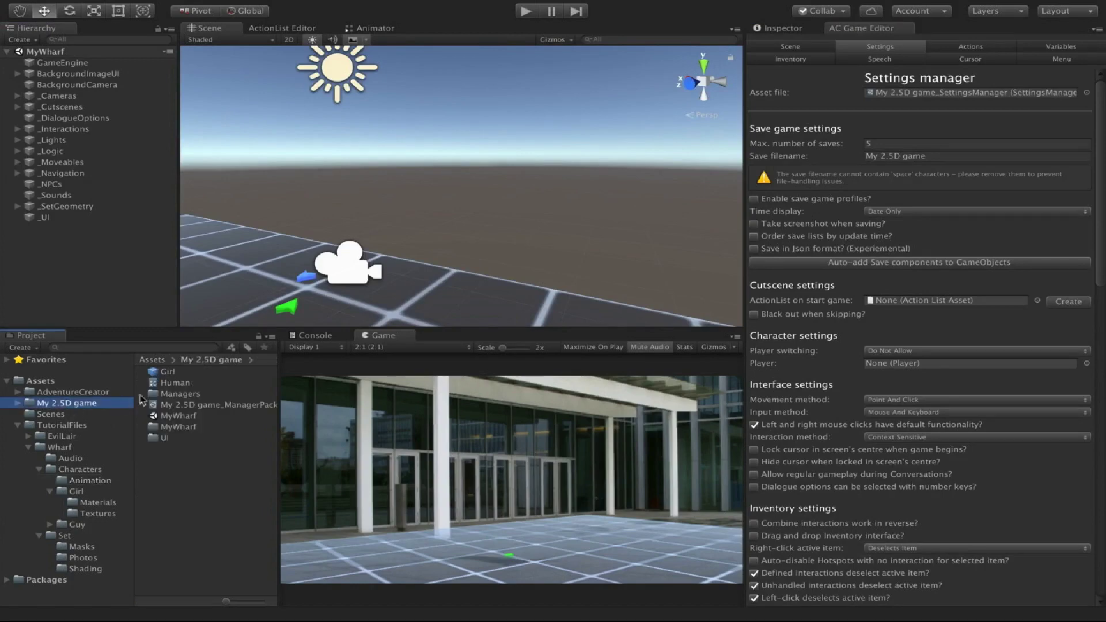
drag(738, 368, 909, 365)
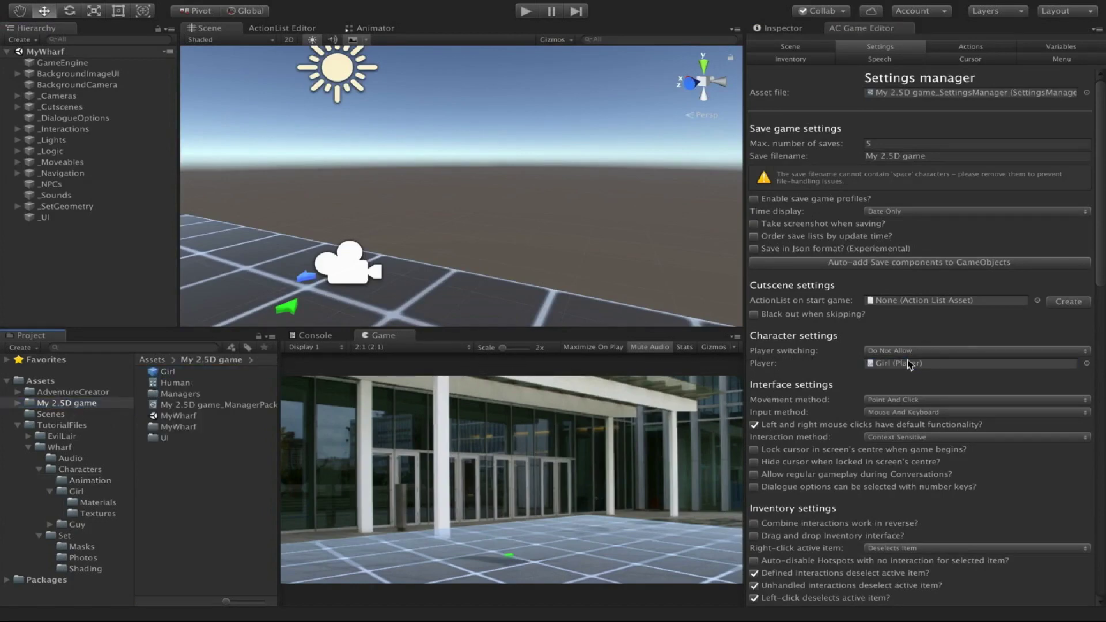
Play-test the scene with game audio unmuted, walking the Girl back and forth along the waterfront to check her animation and footsteps.
click(521, 13)
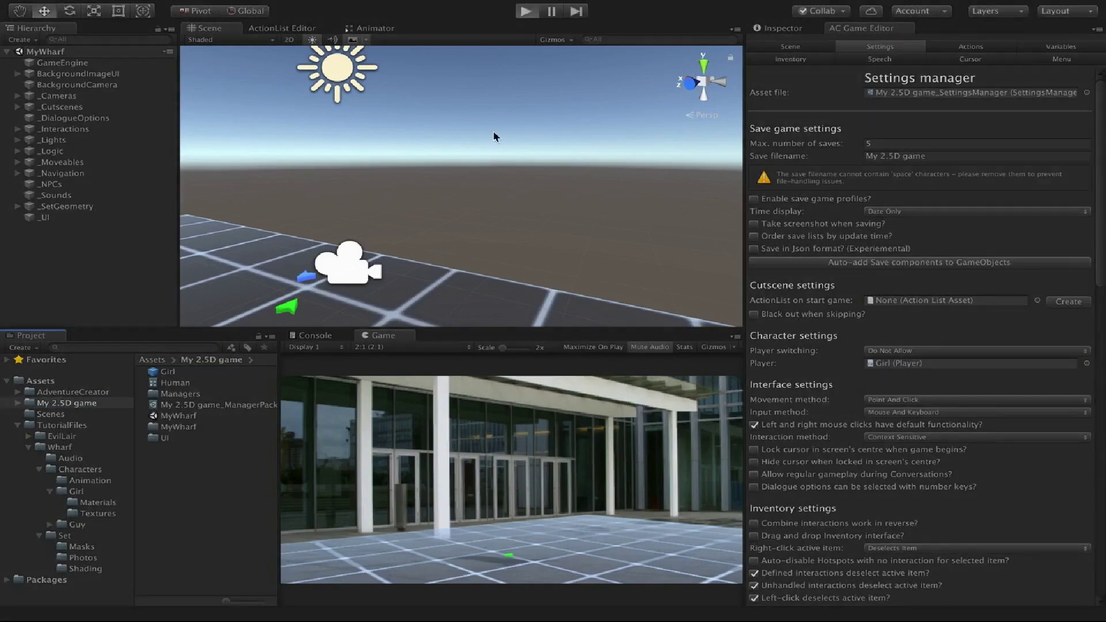
click(449, 543)
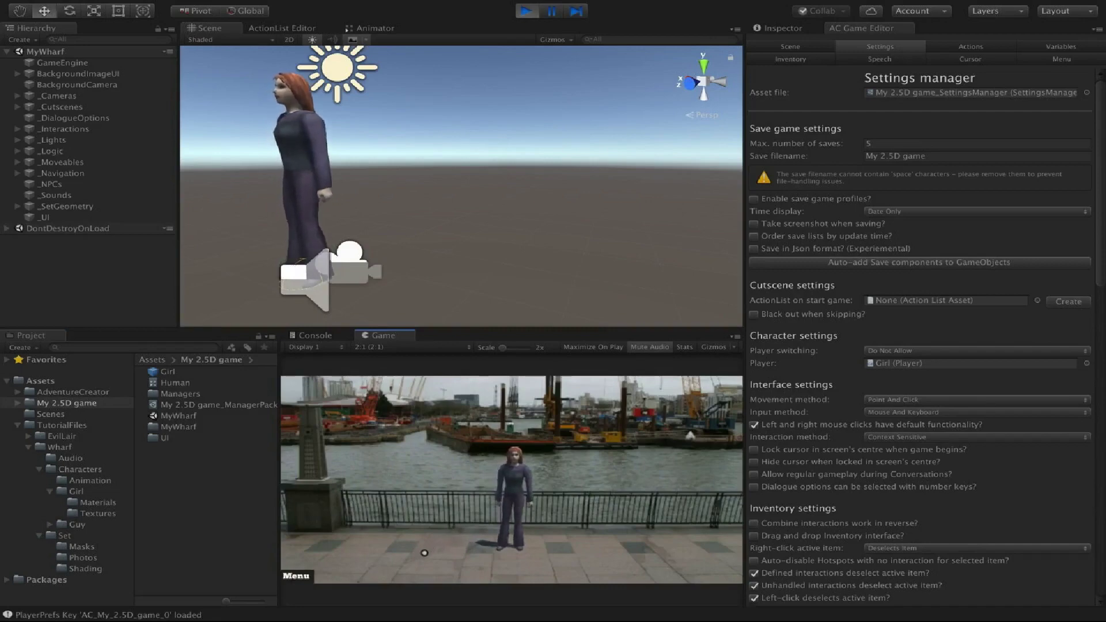
click(589, 563)
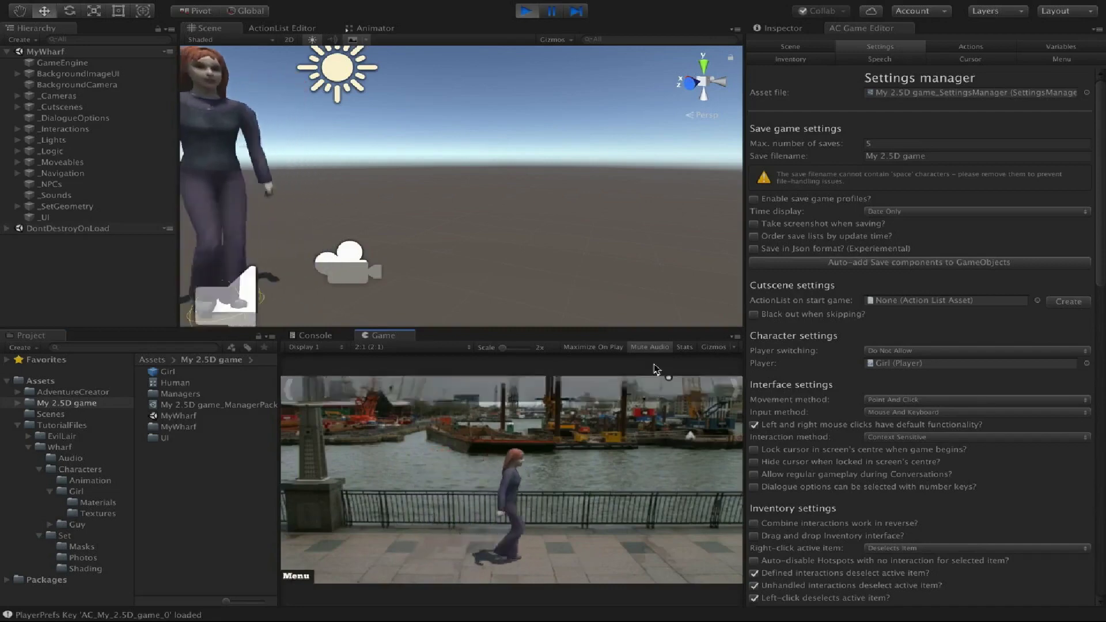
click(347, 554)
click(588, 548)
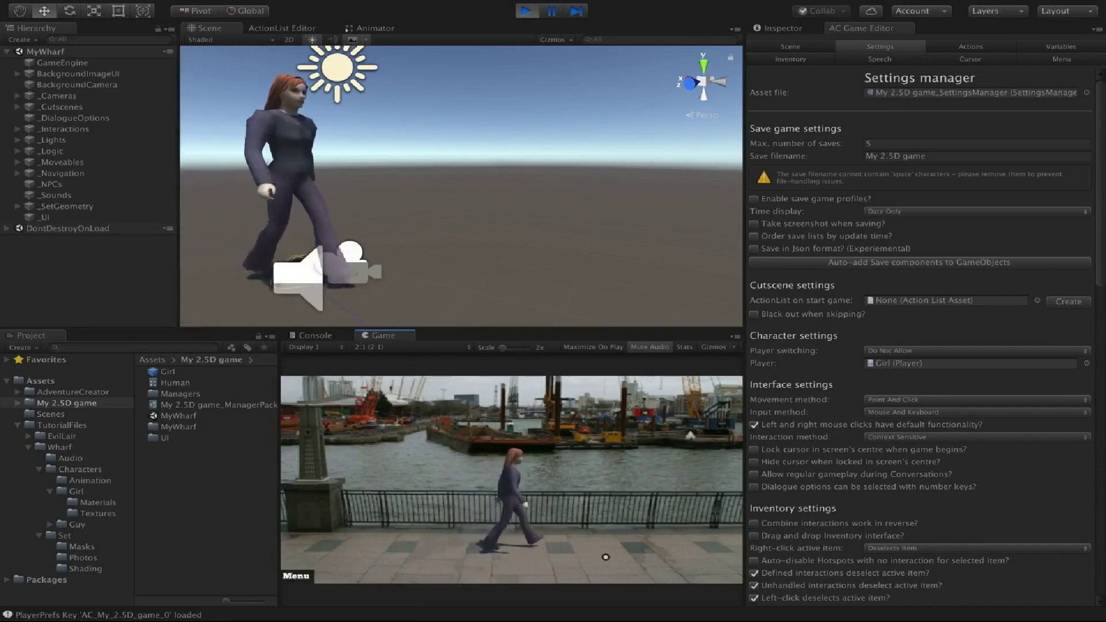
click(510, 567)
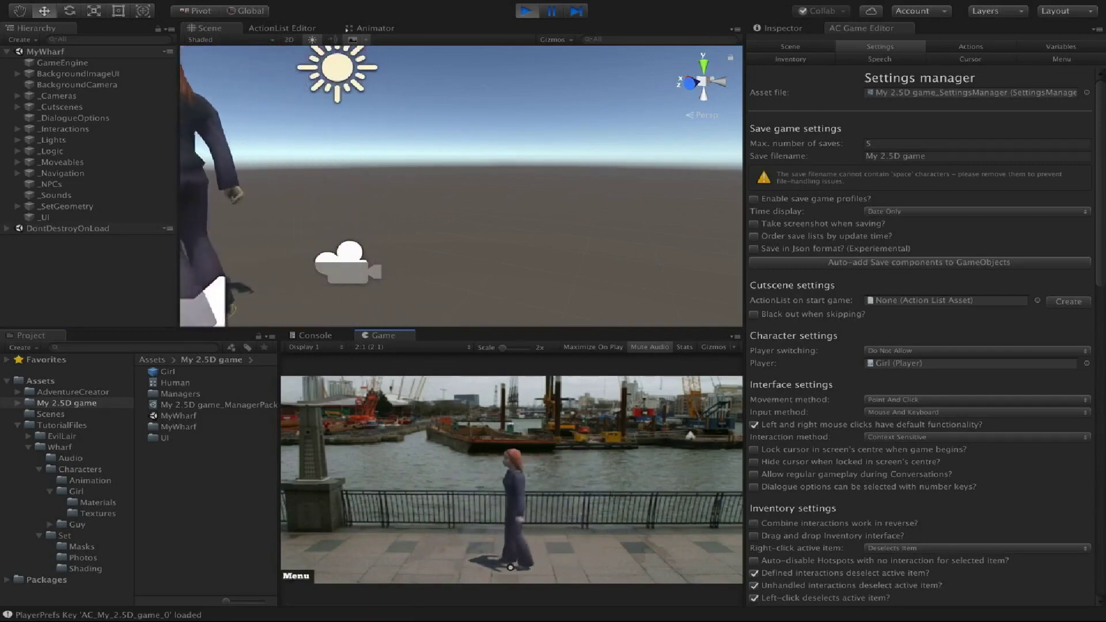
click(649, 347)
click(349, 551)
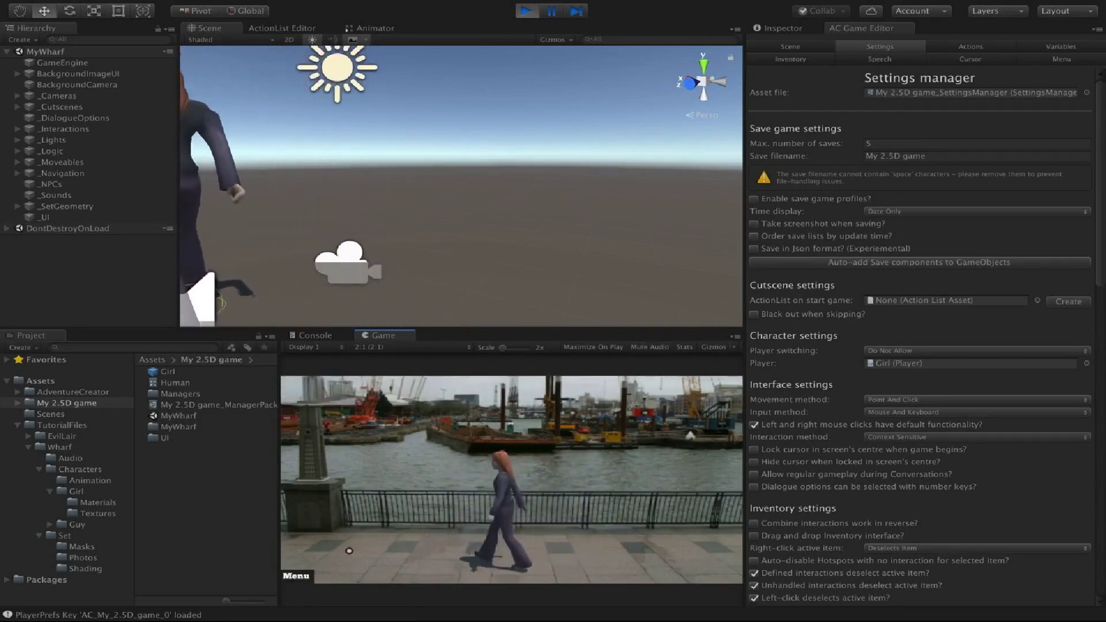
click(683, 551)
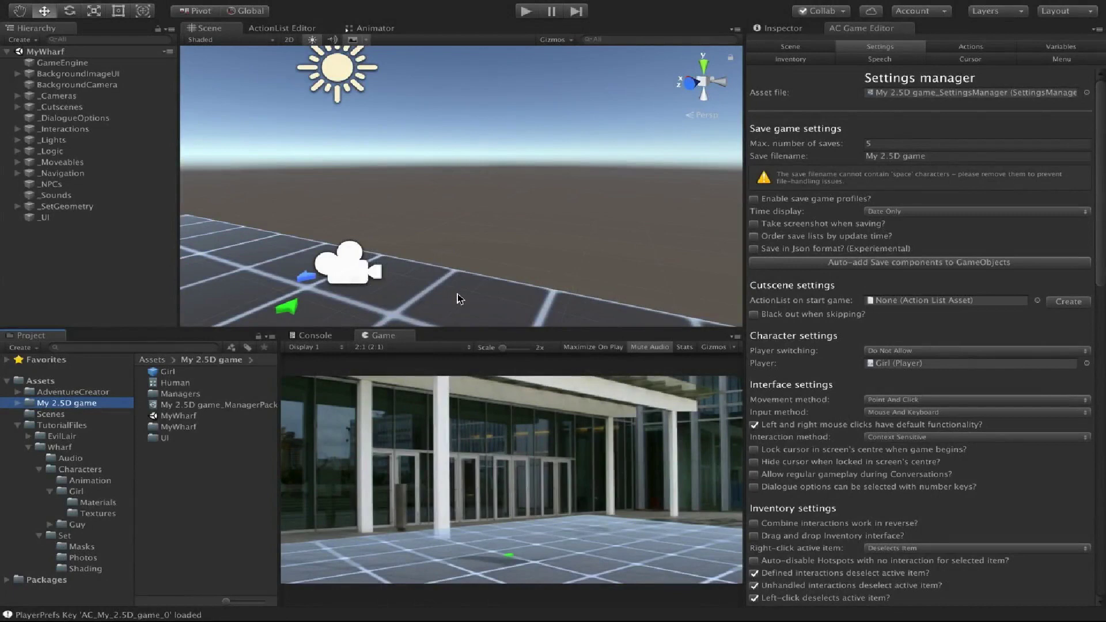
Look up the Office and Water ambience clips in the Wharf Audio folder.
click(92, 458)
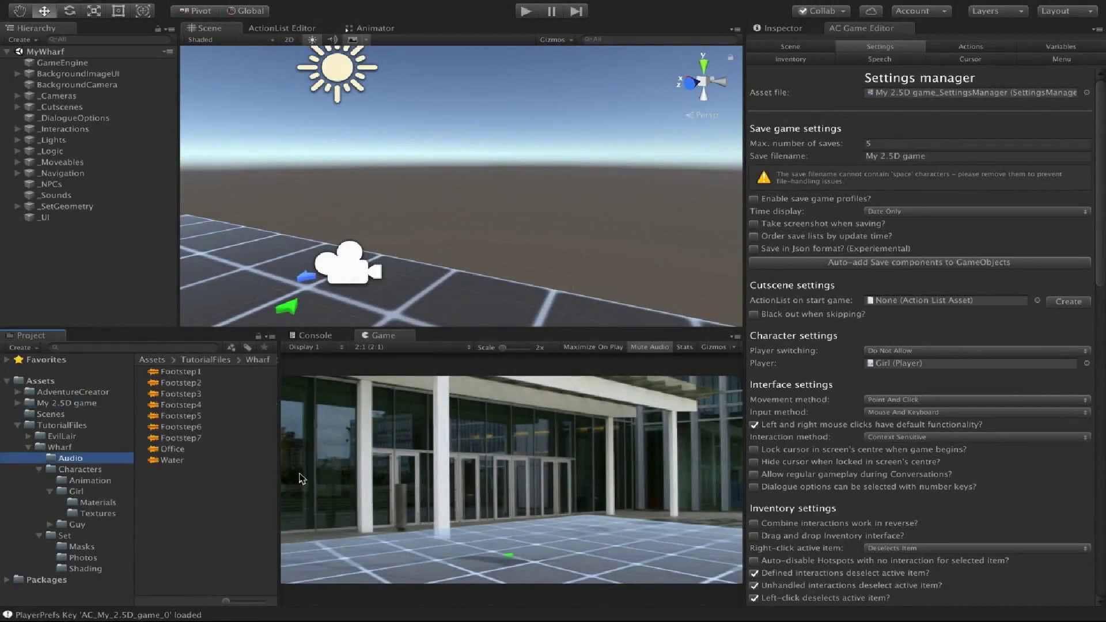
click(205, 449)
click(208, 462)
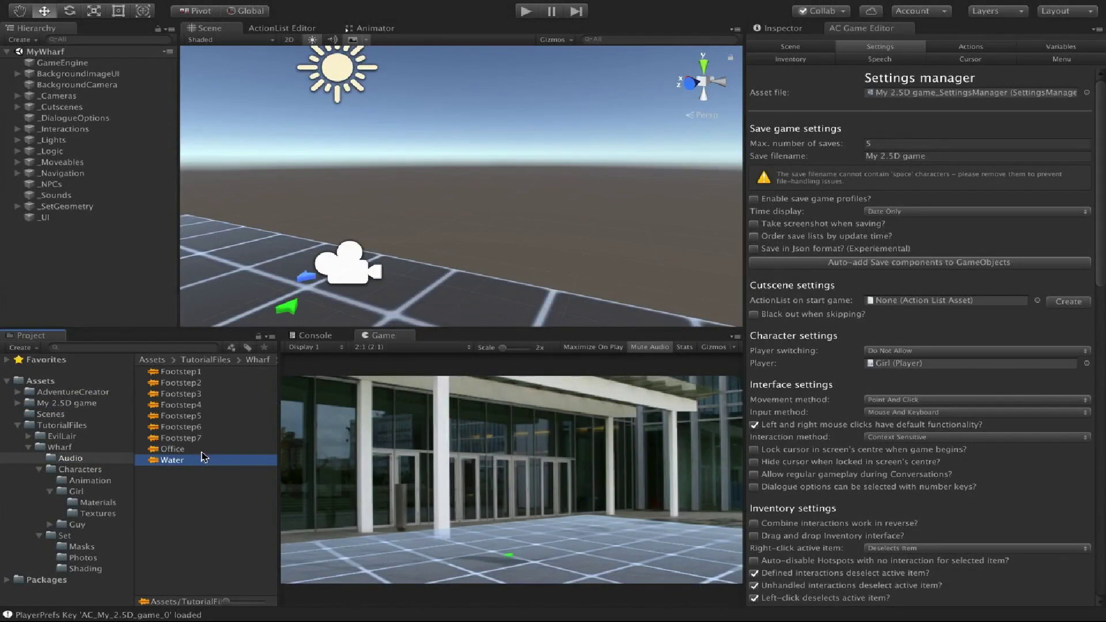
scroll(373, 279, down, 3)
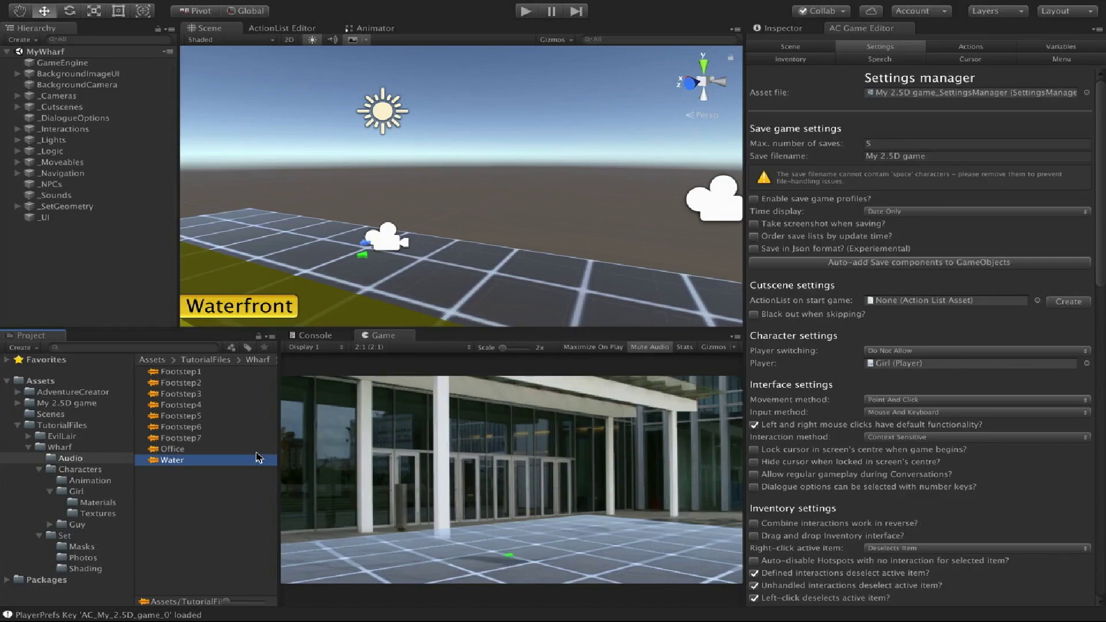
Add two Sound objects to the scene with the Scene manager's Logic prefabs, and select the first one.
click(827, 48)
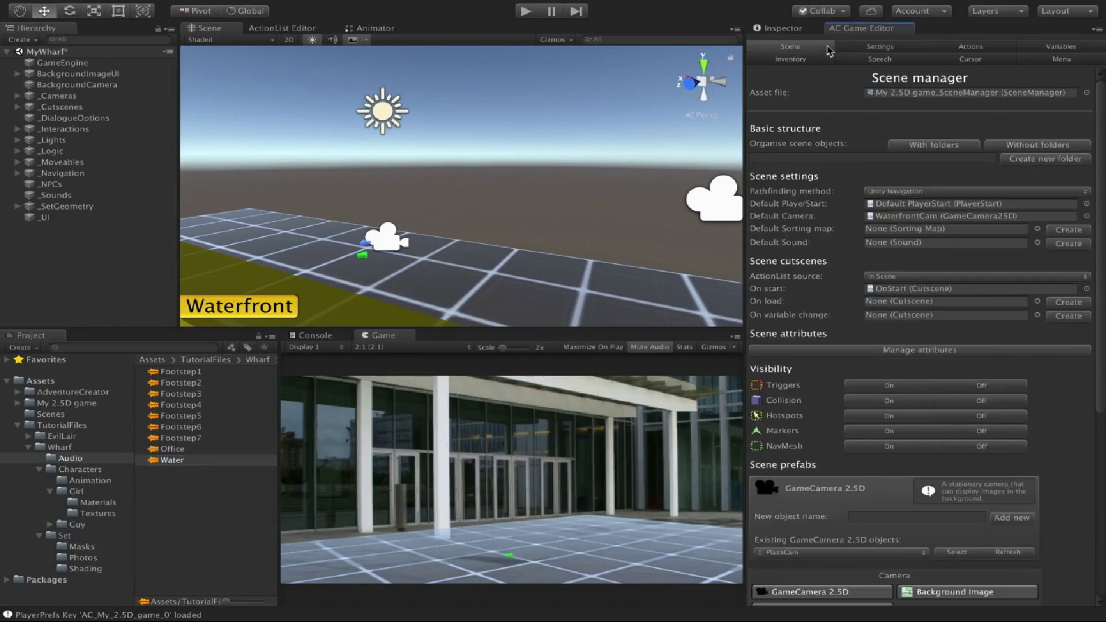
scroll(843, 166, down, 10)
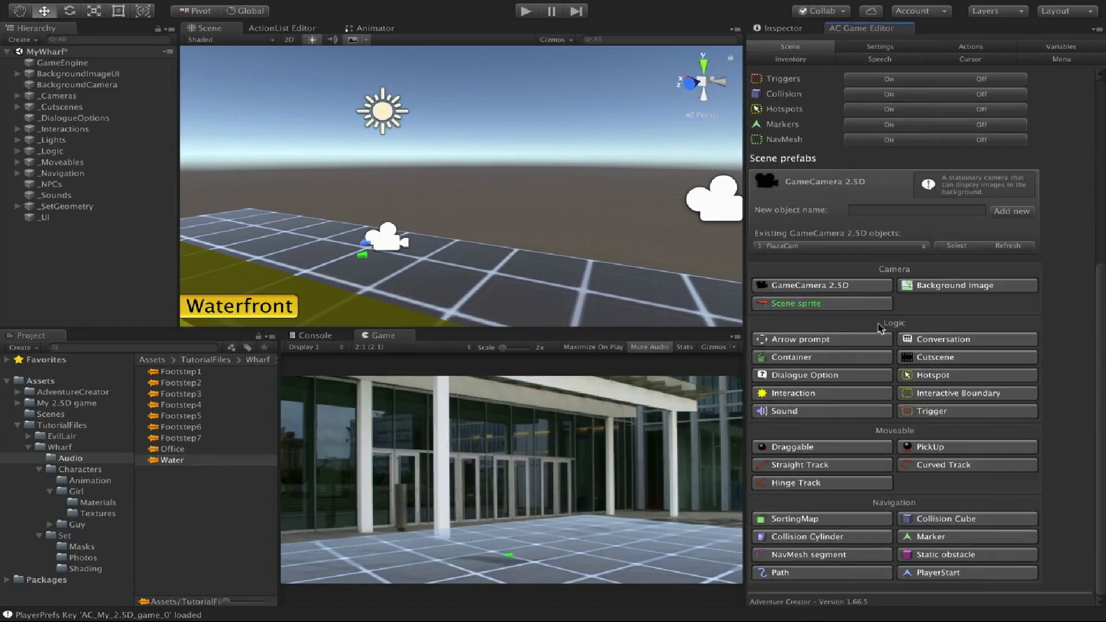
click(800, 414)
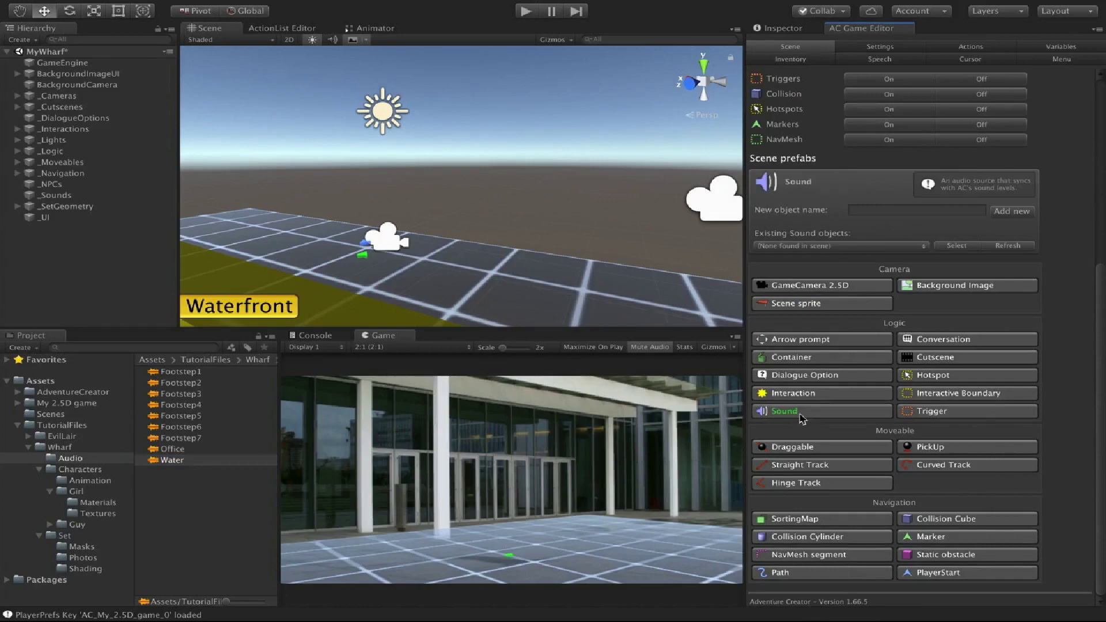
click(800, 414)
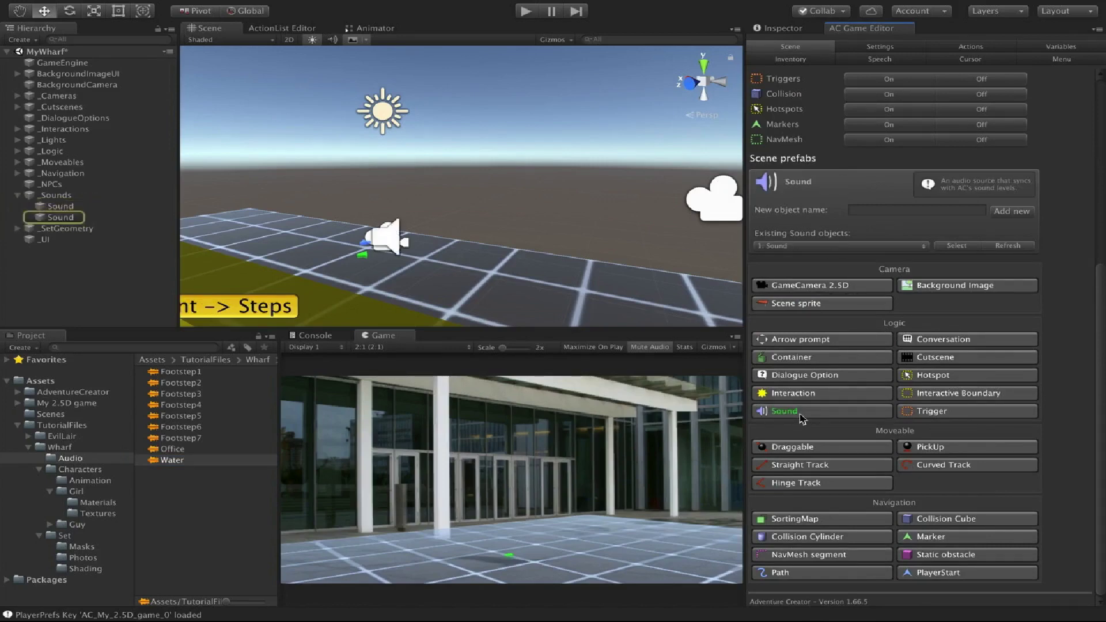
click(73, 208)
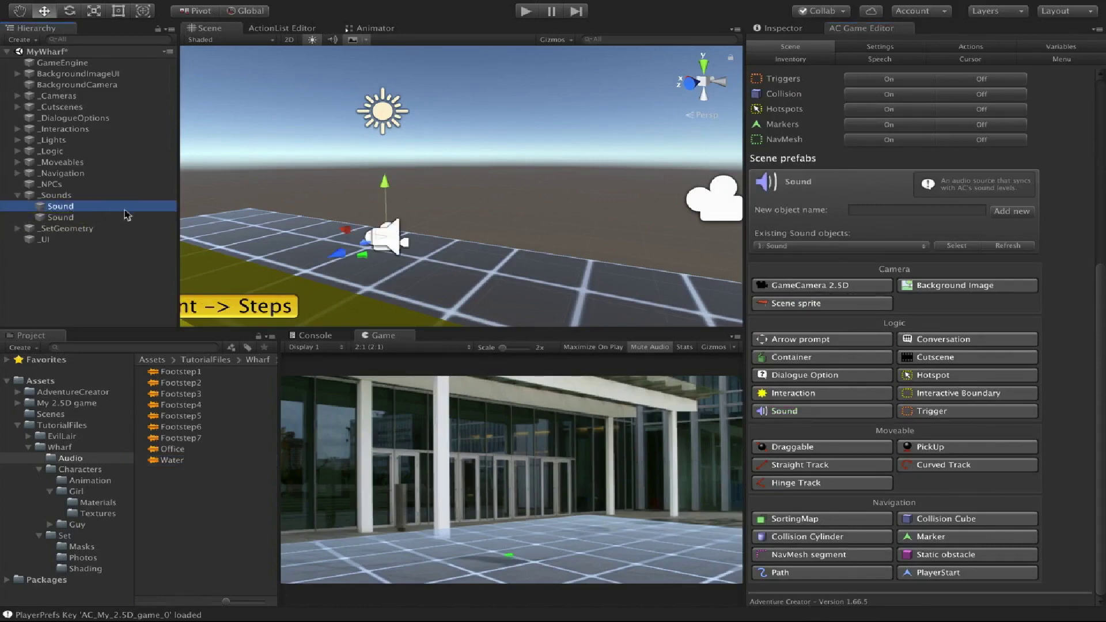
Rename the two new Sound objects as Office and Water.
key(Return)
text(Office)
key(Return)
key(Down)
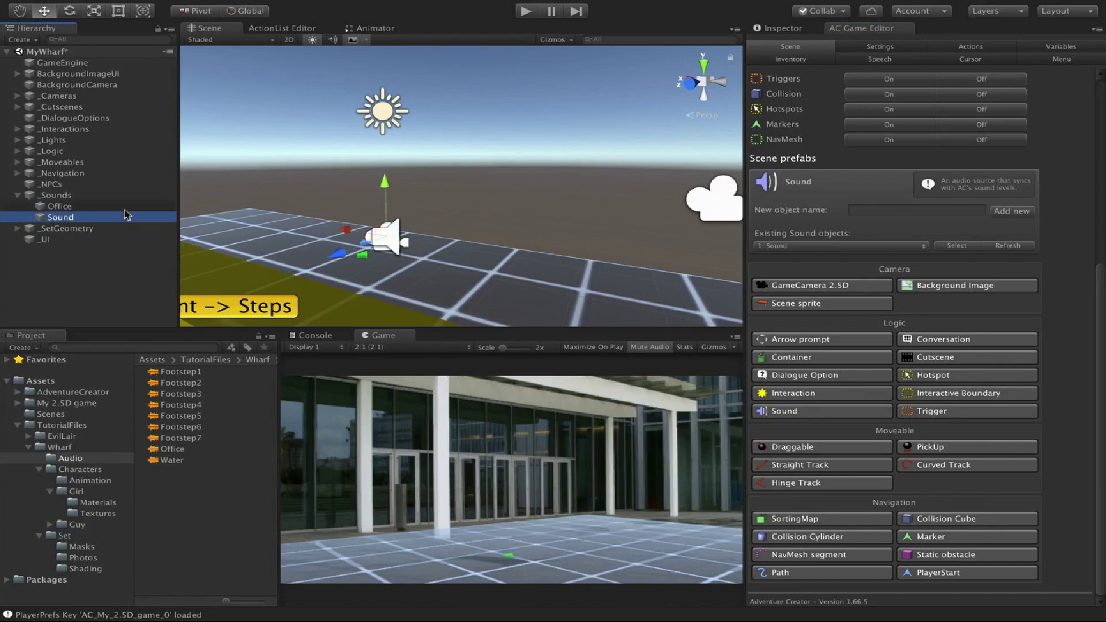
key(Return)
text(Water)
key(Return)
Set the Audio Source's Spatial Blend to 1 (fully 3D) for both the Office and Water sounds.
click(782, 29)
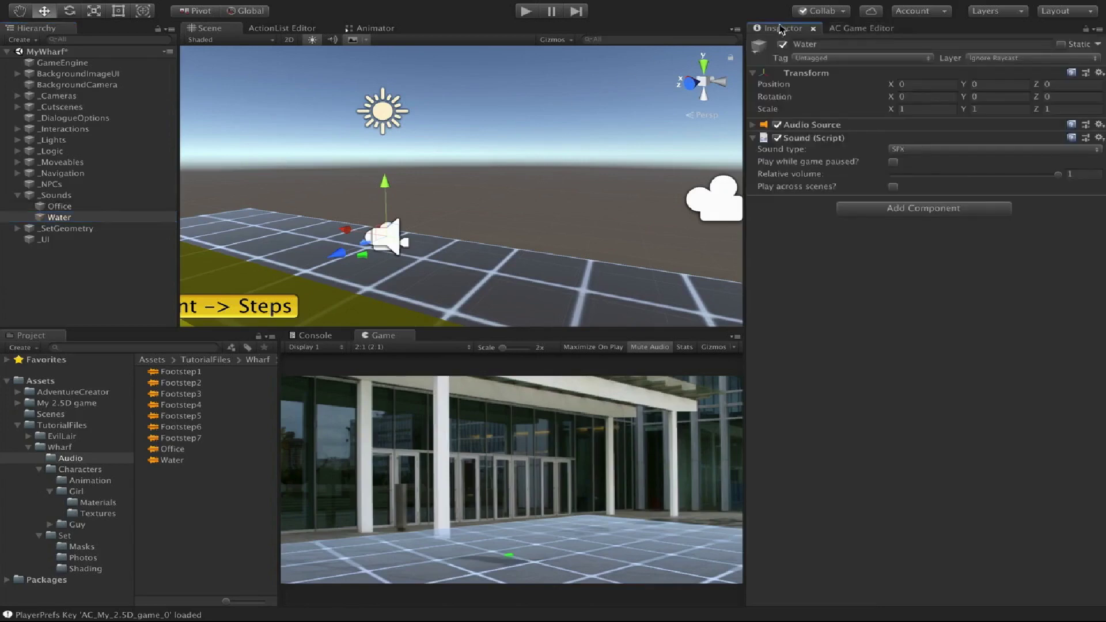
shift+click(102, 209)
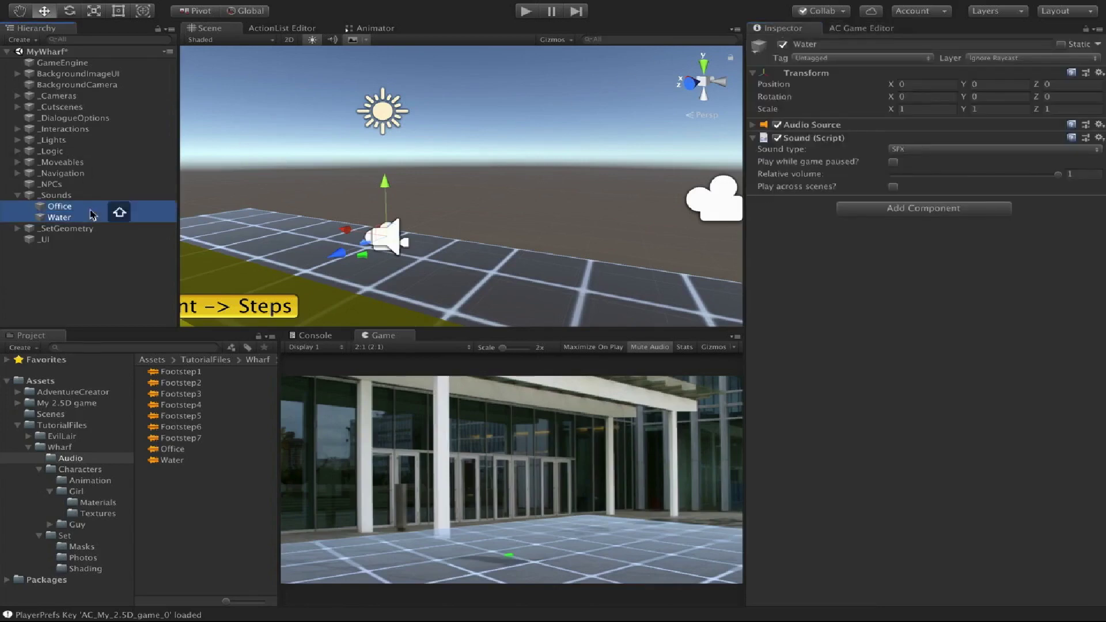
click(753, 125)
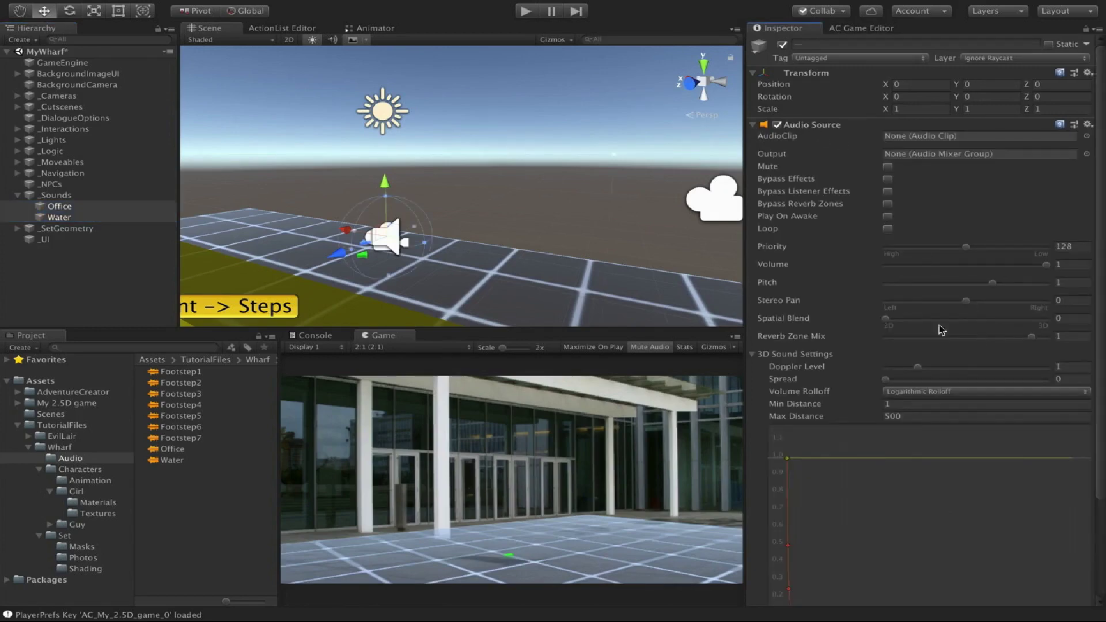
drag(885, 319, 1049, 327)
click(105, 261)
Move the Water sound out past the waterfront edge, to about X 0, Y 0.5, Z -3.57.
click(55, 218)
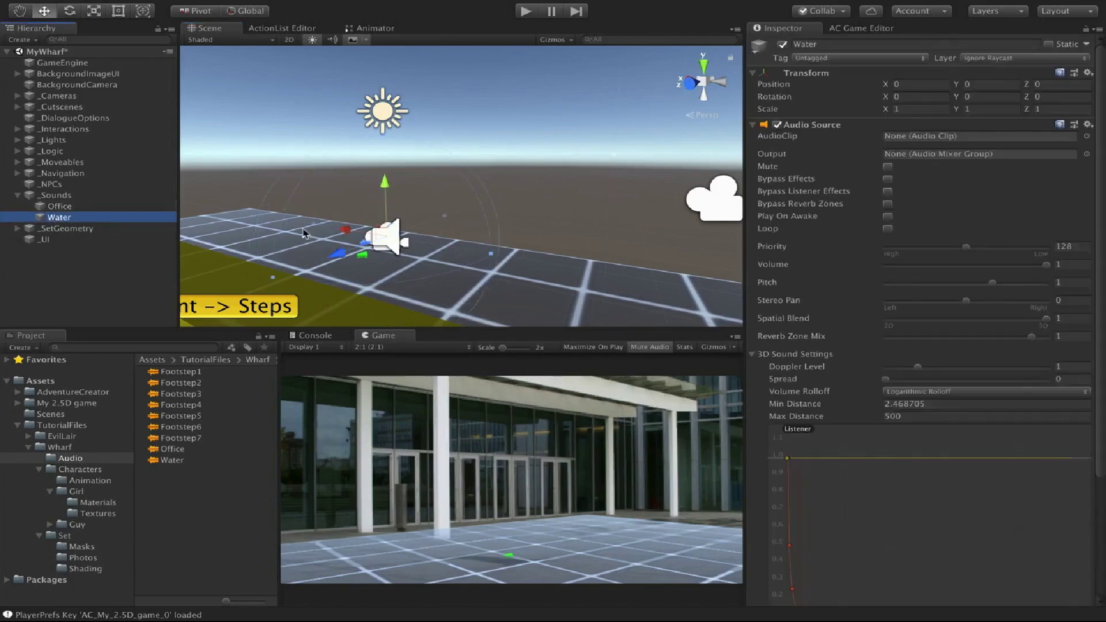
middle_drag(424, 244, 389, 241)
alt+drag(461, 223, 496, 181)
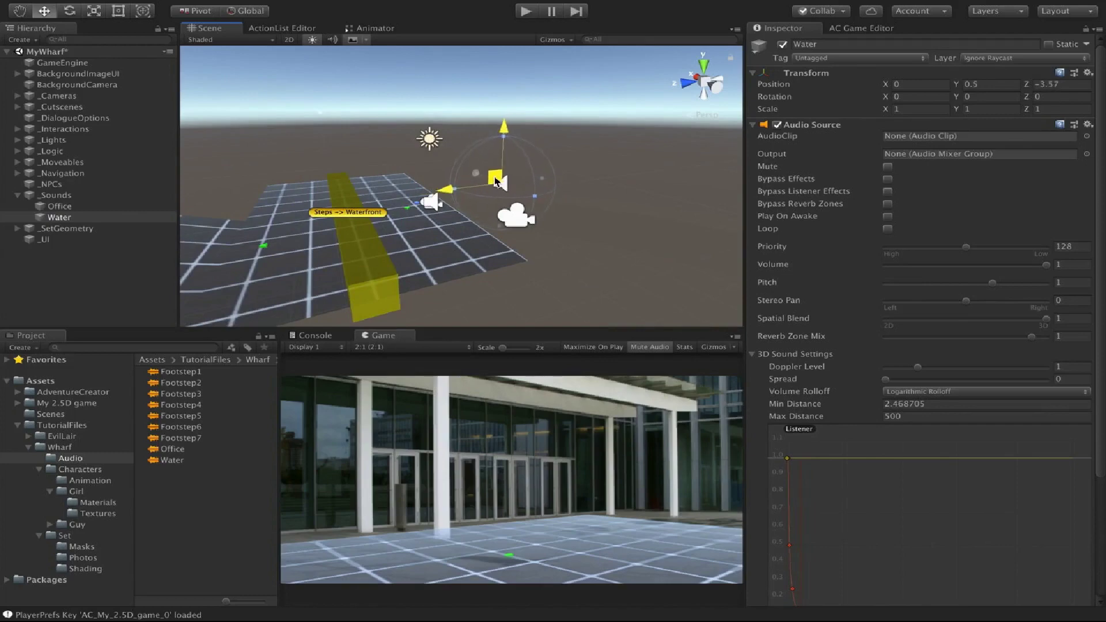
Move the Office sound to the office end of the scene, at about X 7.16, Y 3.94, Z 32.07.
click(60, 206)
alt+drag(311, 190, 334, 185)
middle_drag(335, 185, 440, 210)
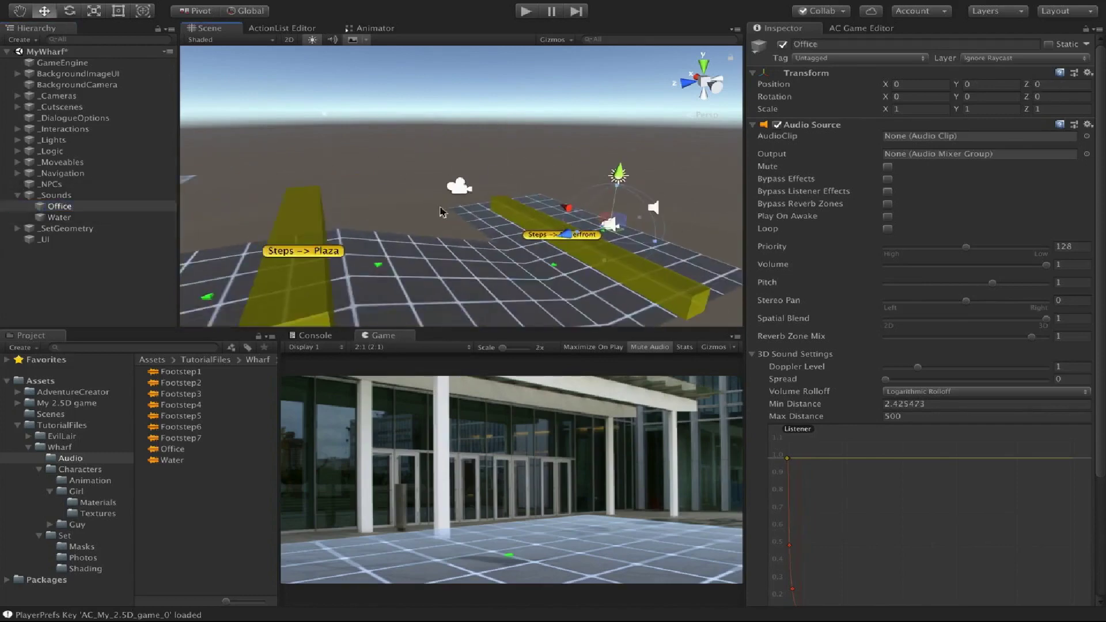
scroll(440, 210, down, 5)
middle_drag(330, 210, 485, 238)
key(ctrl+alt+f)
key(f)
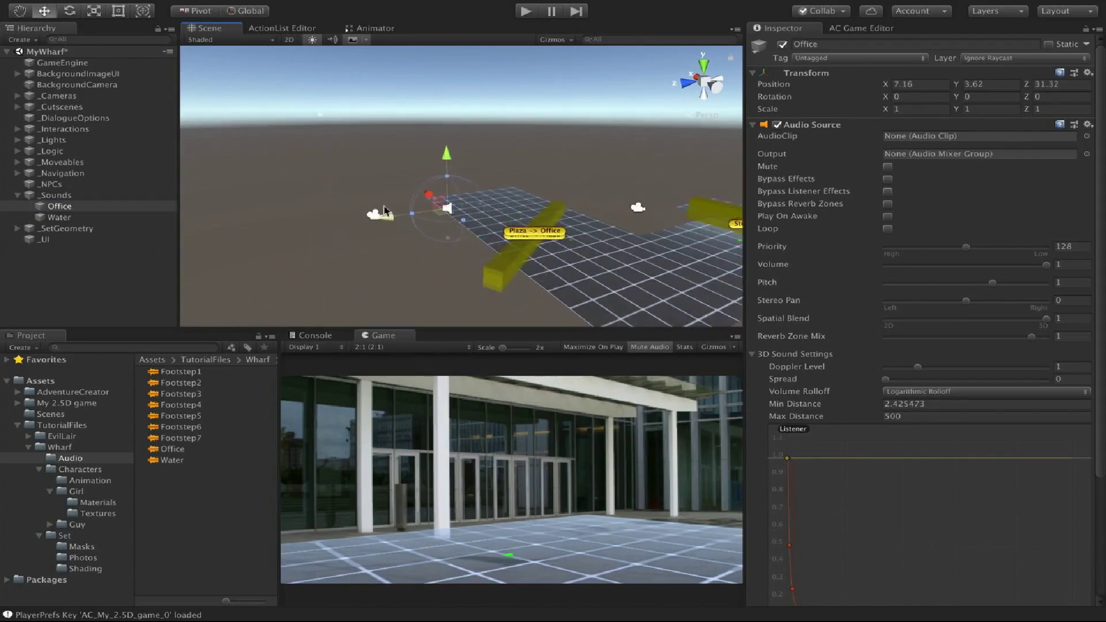
mouse_move(452, 213)
mouse_down()
mouse_move(374, 214)
mouse_move(436, 211)
mouse_up()
drag(436, 161, 436, 157)
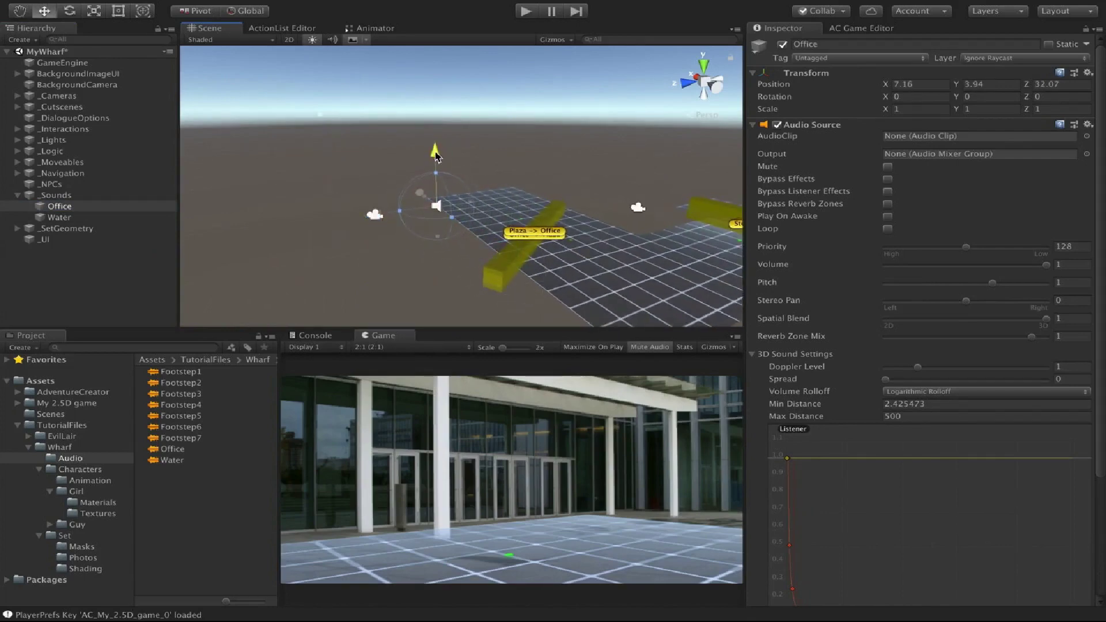
middle_drag(495, 199, 416, 178)
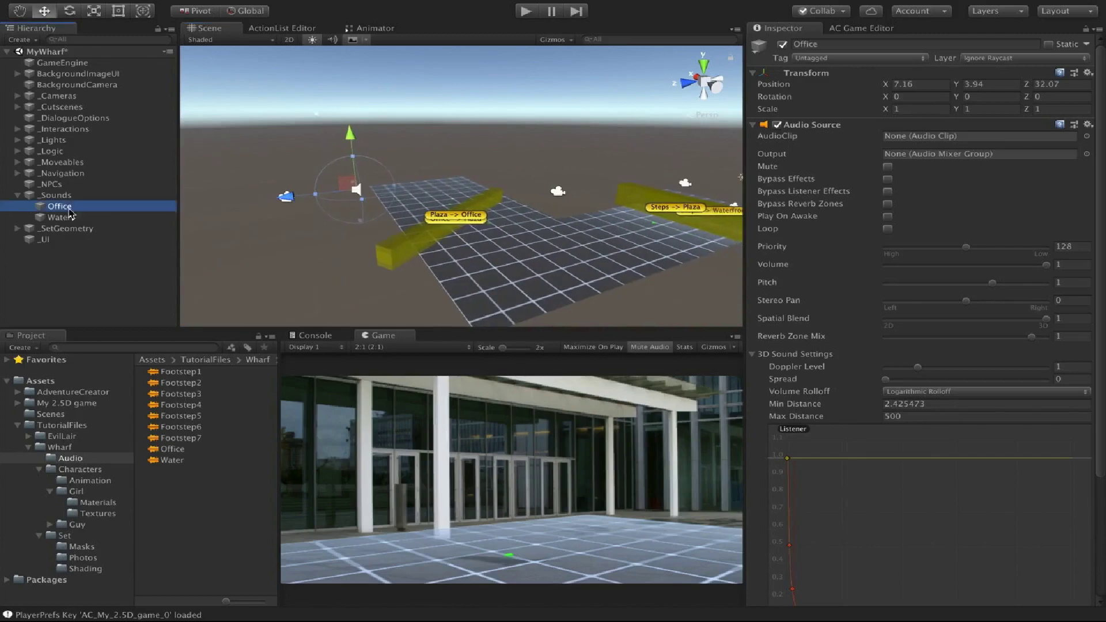
Assign the Office and Water audio clips to the Audio Sources of their matching Sound objects.
drag(172, 449, 933, 135)
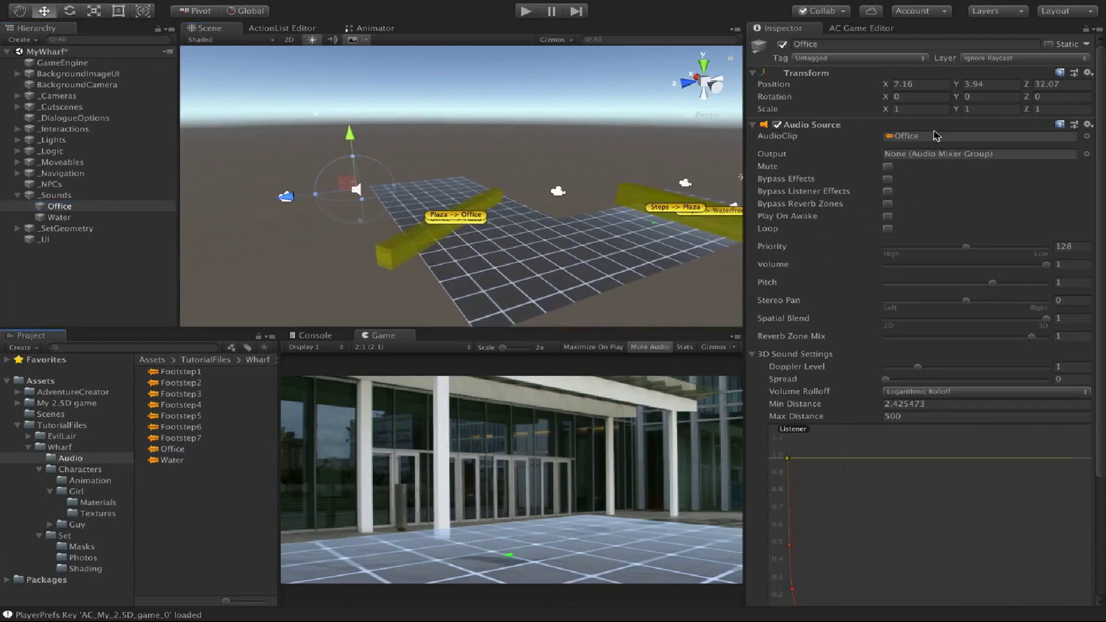
click(59, 217)
drag(173, 459, 910, 138)
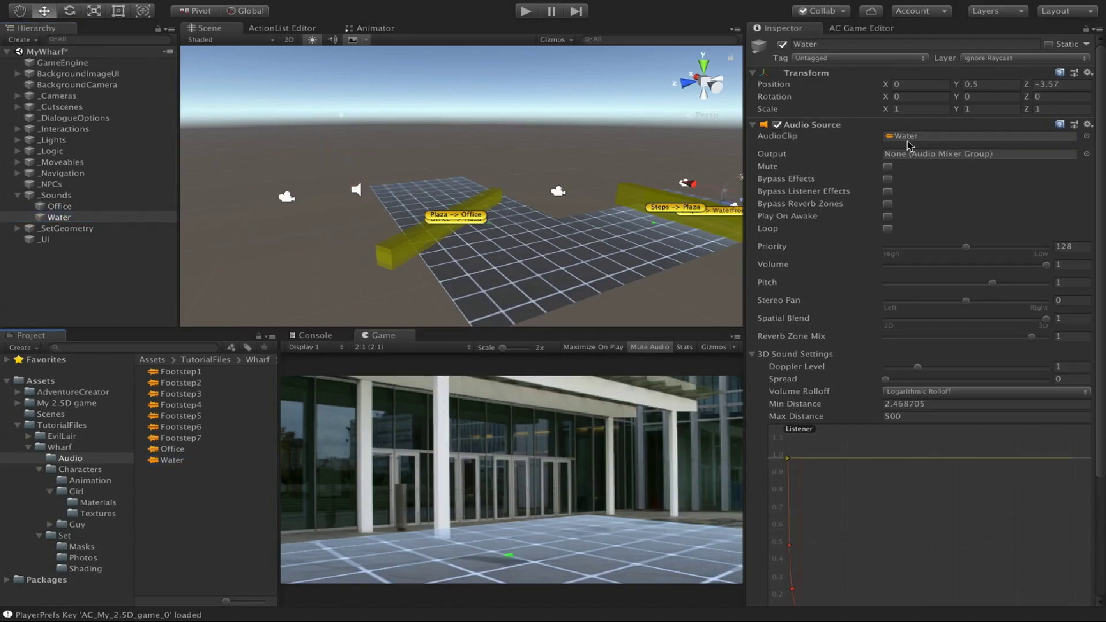
Enable Play On Awake and Loop on the Audio Sources of both the Office and Water sounds.
ctrl+click(81, 206)
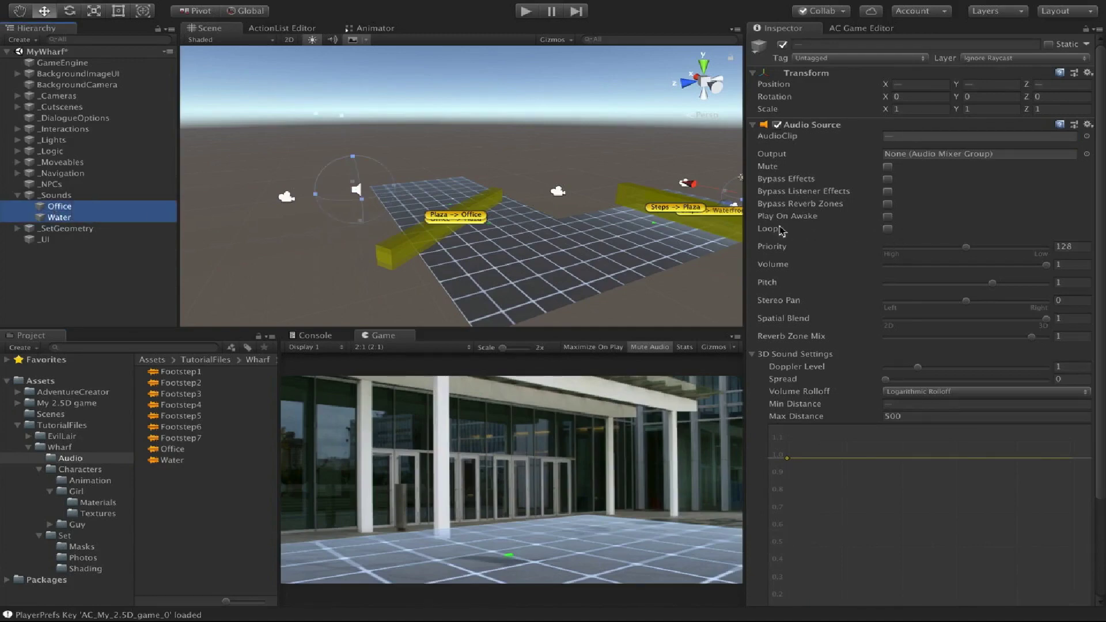
click(887, 217)
click(888, 229)
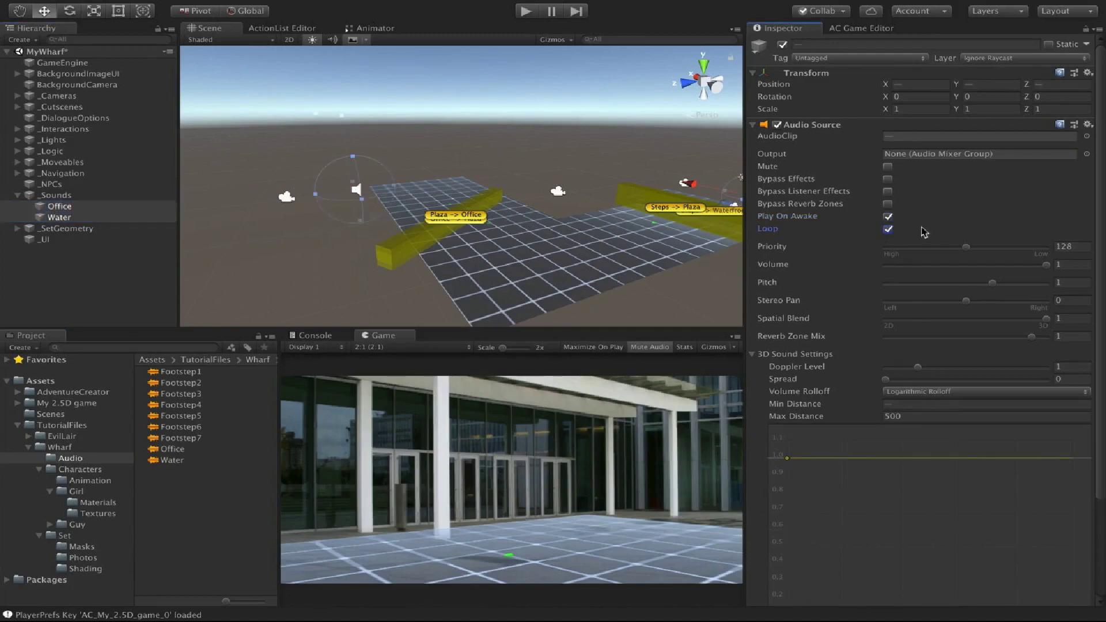
click(761, 354)
click(113, 313)
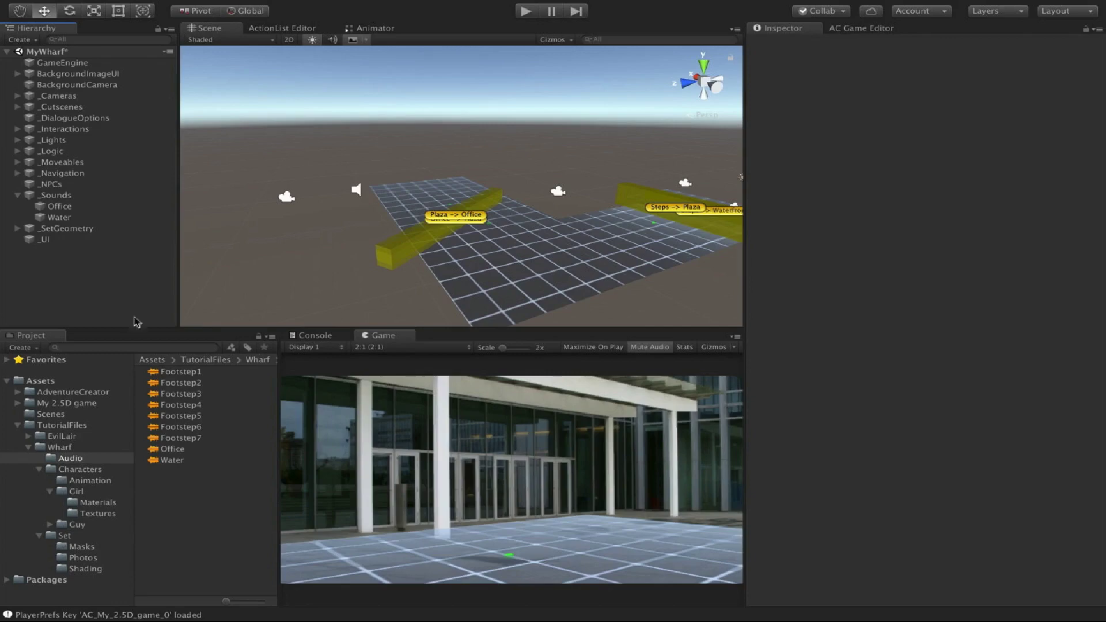
Compare the Water and Office clip waveforms, and lower the Office sound's Relative volume to about 0.237, keeping its Sound type as SFX.
click(181, 459)
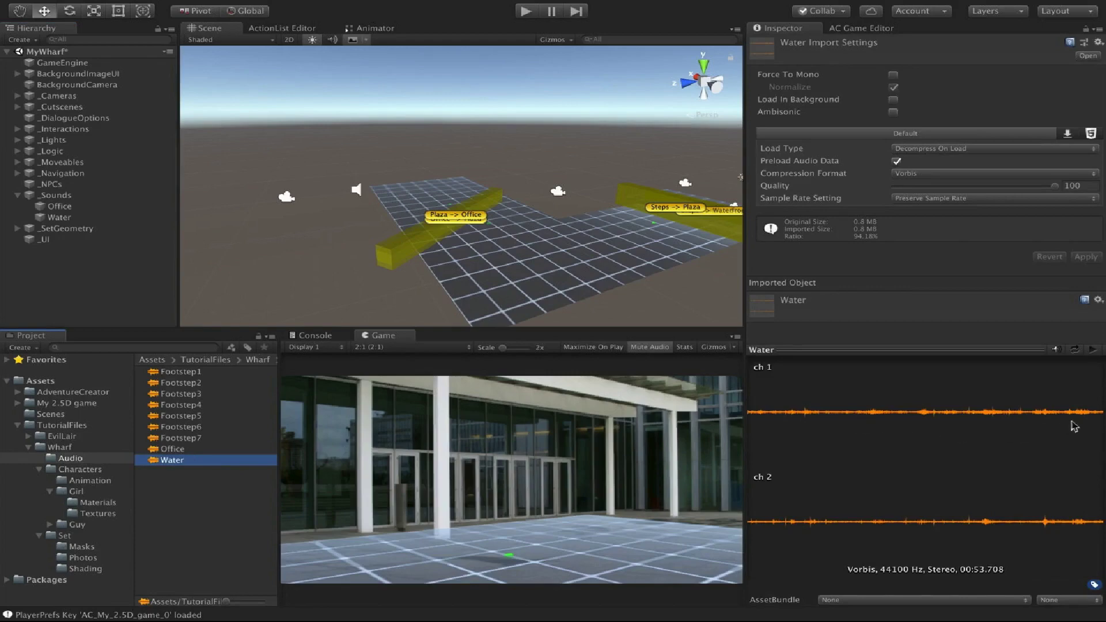
click(205, 449)
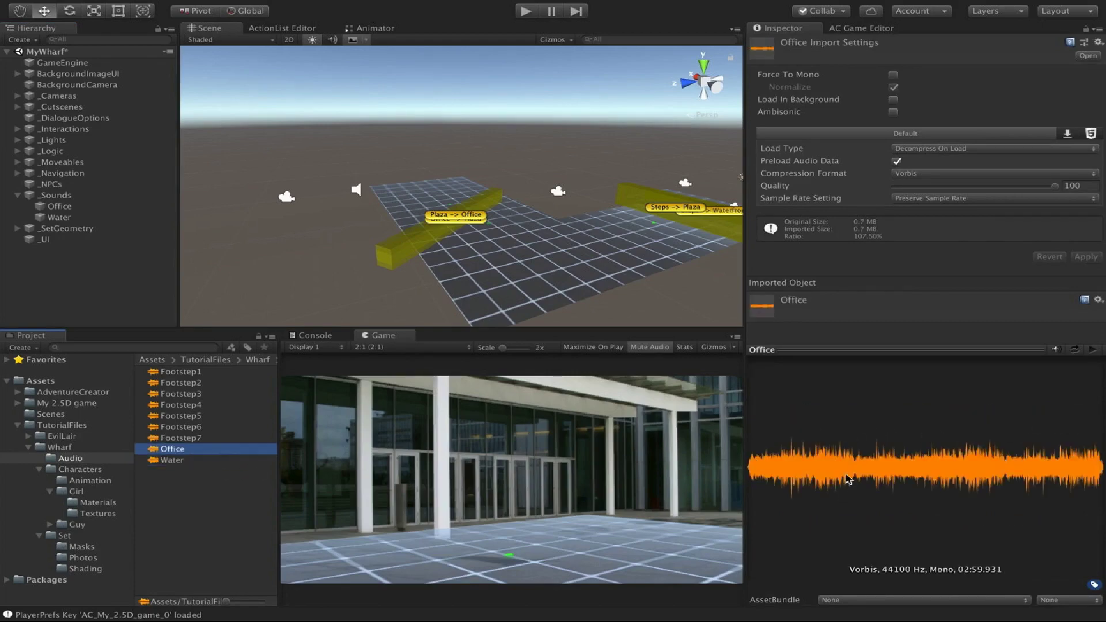
click(63, 207)
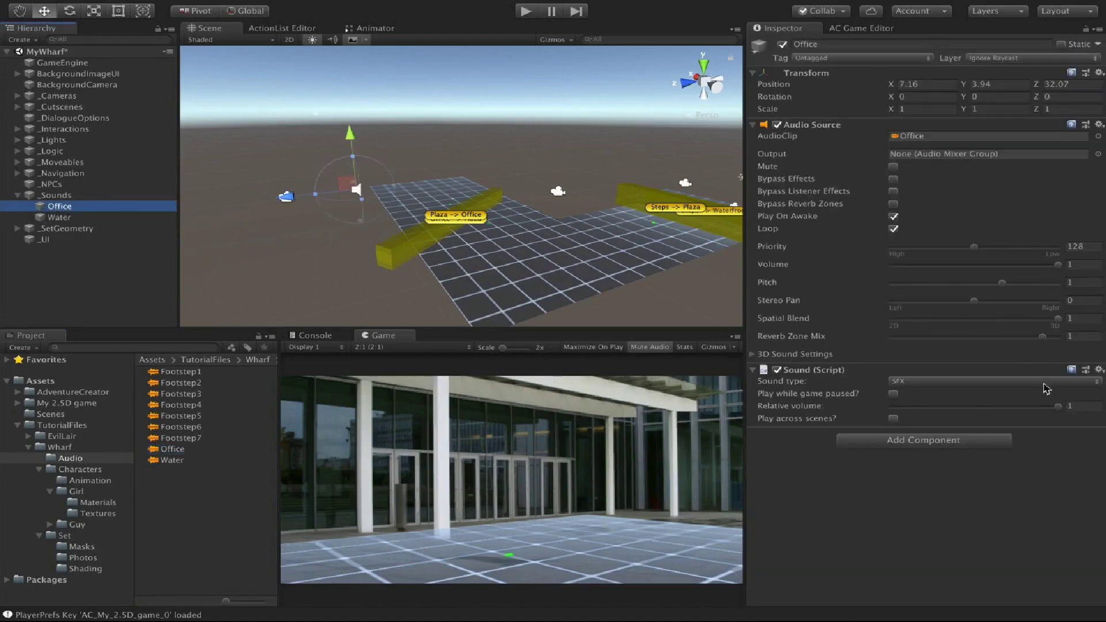
drag(1055, 407, 928, 410)
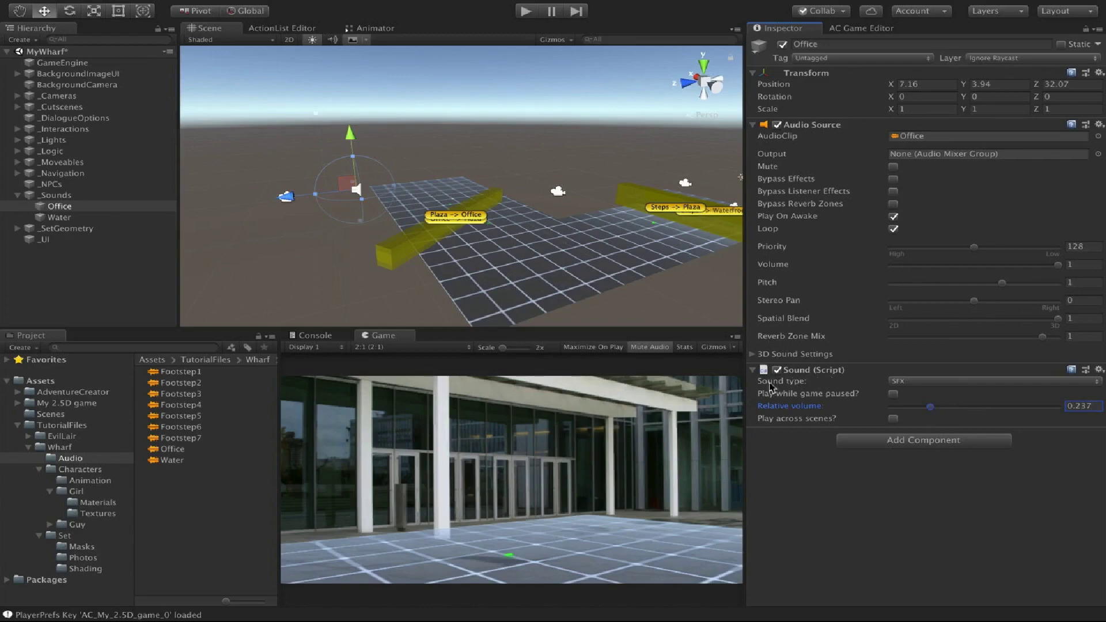
click(926, 383)
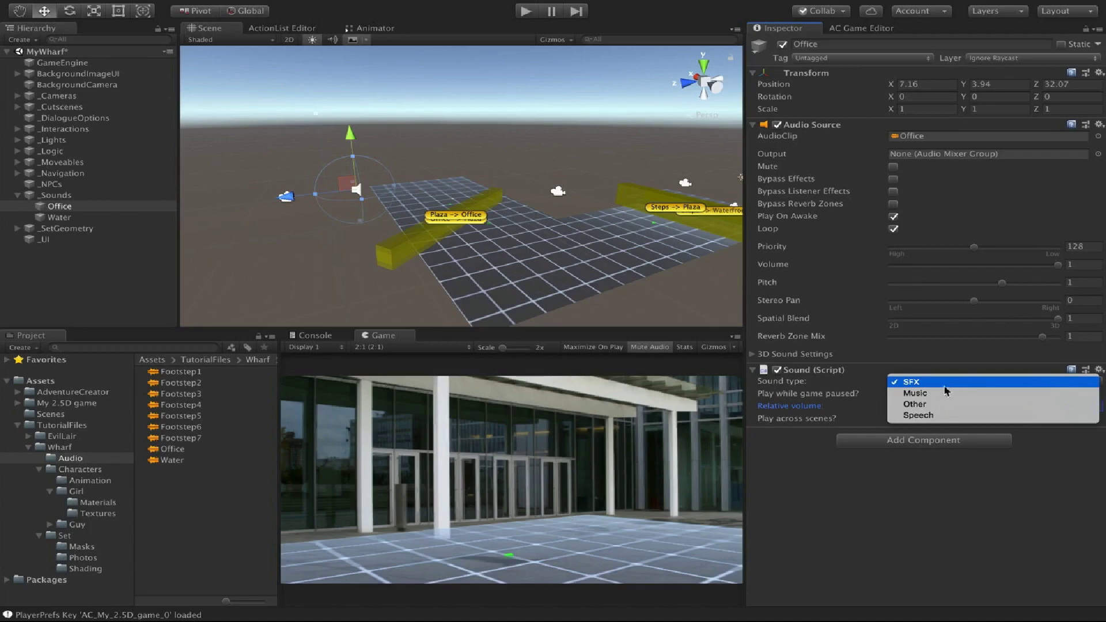
click(931, 386)
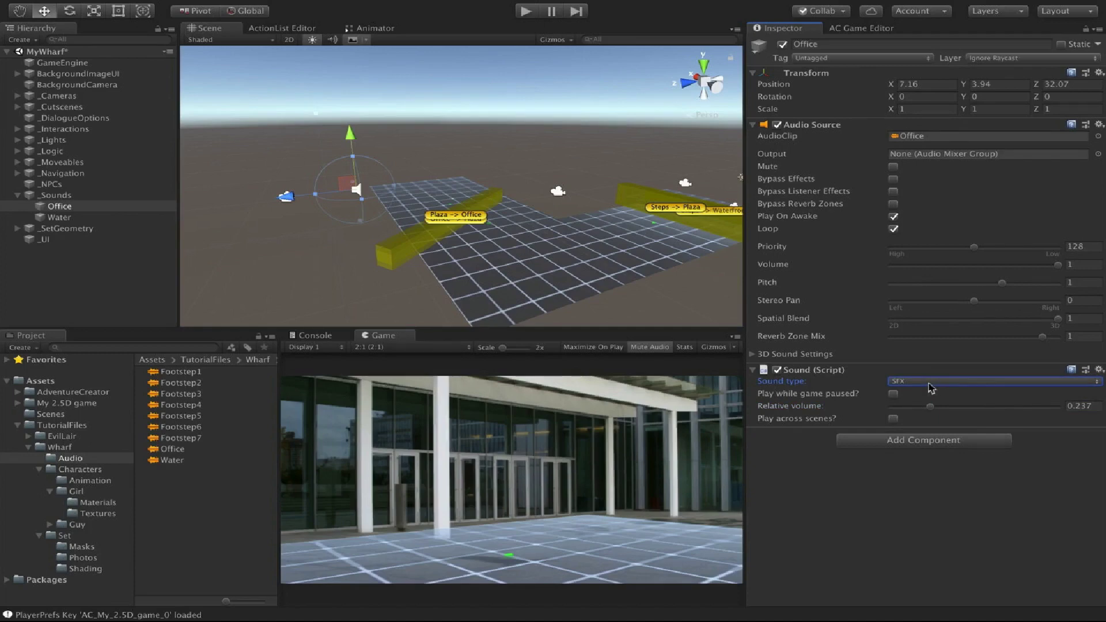
Play-test the scene and examine the speech, music and SFX volume sliders in the in-game Options menu, and stop the game.
click(526, 11)
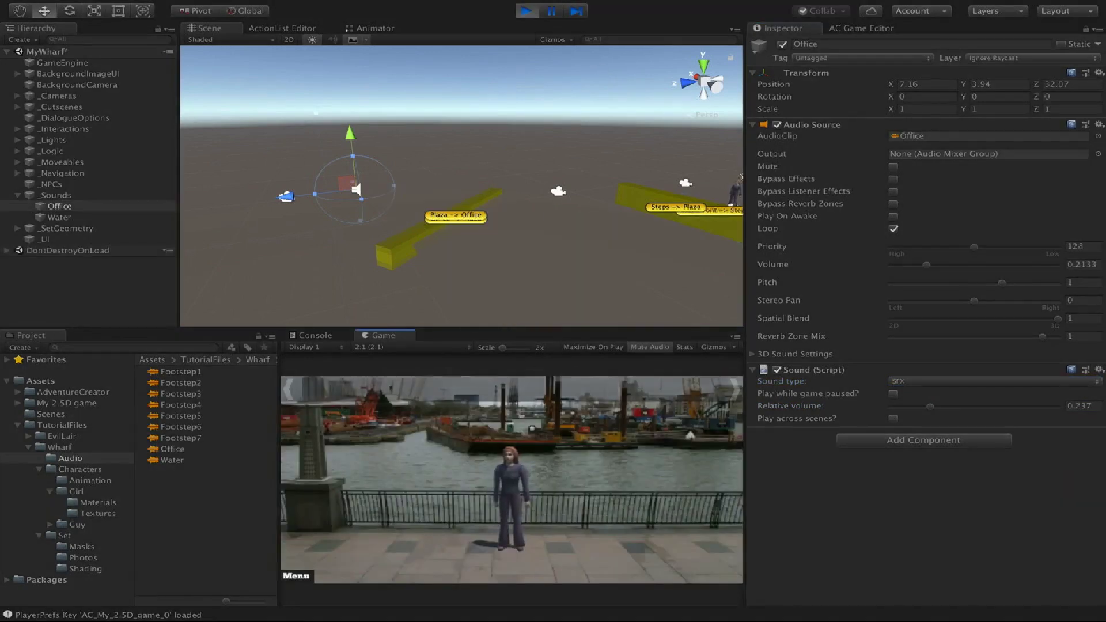
key(Escape)
click(507, 457)
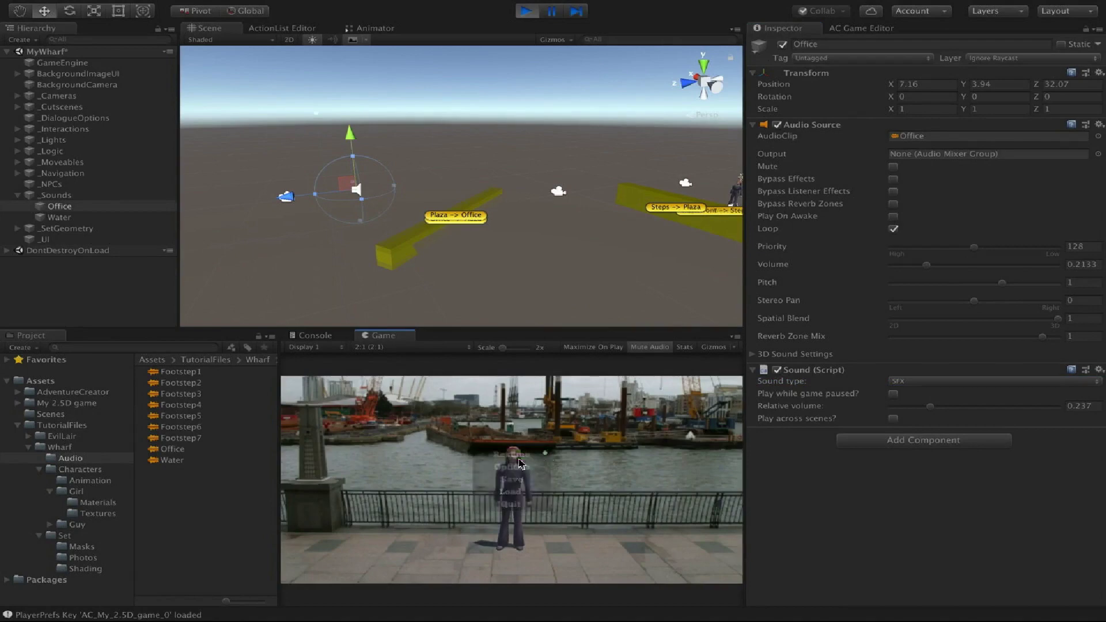
click(300, 575)
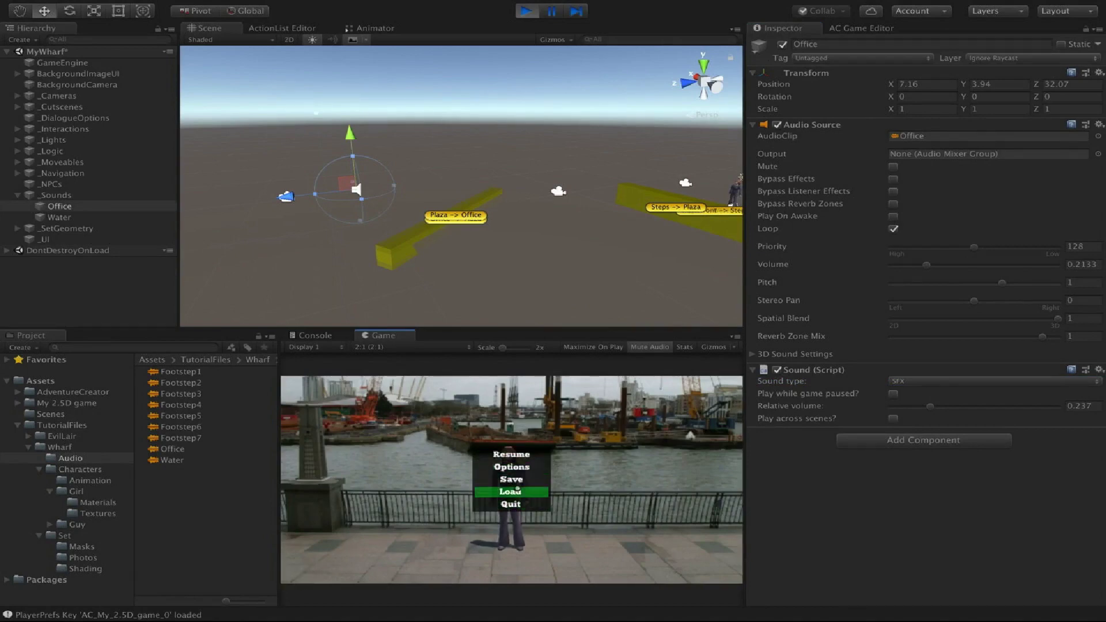
click(521, 469)
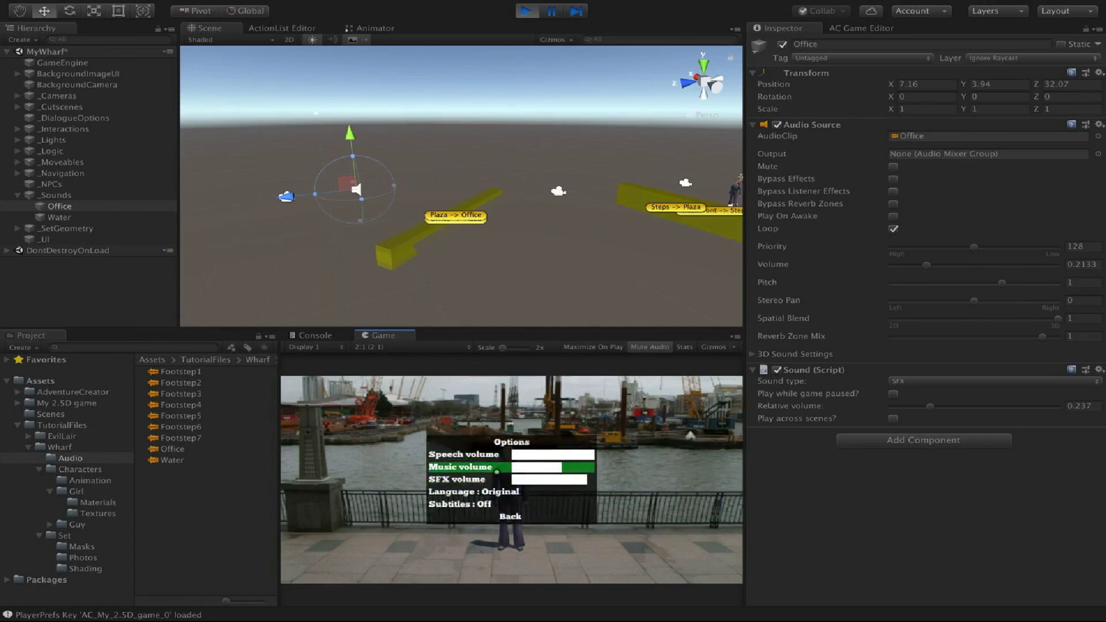
key(ctrl+p)
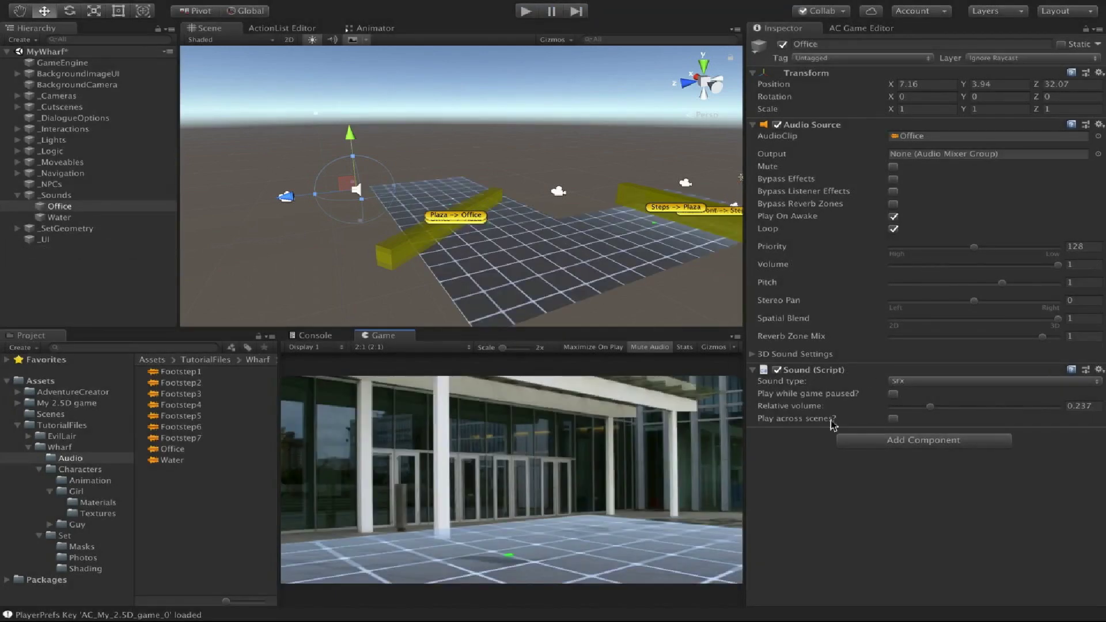
Set the Settings manager's audio volume to be controlled by Audio Mixer Groups.
mouse_move(884, 425)
click(874, 30)
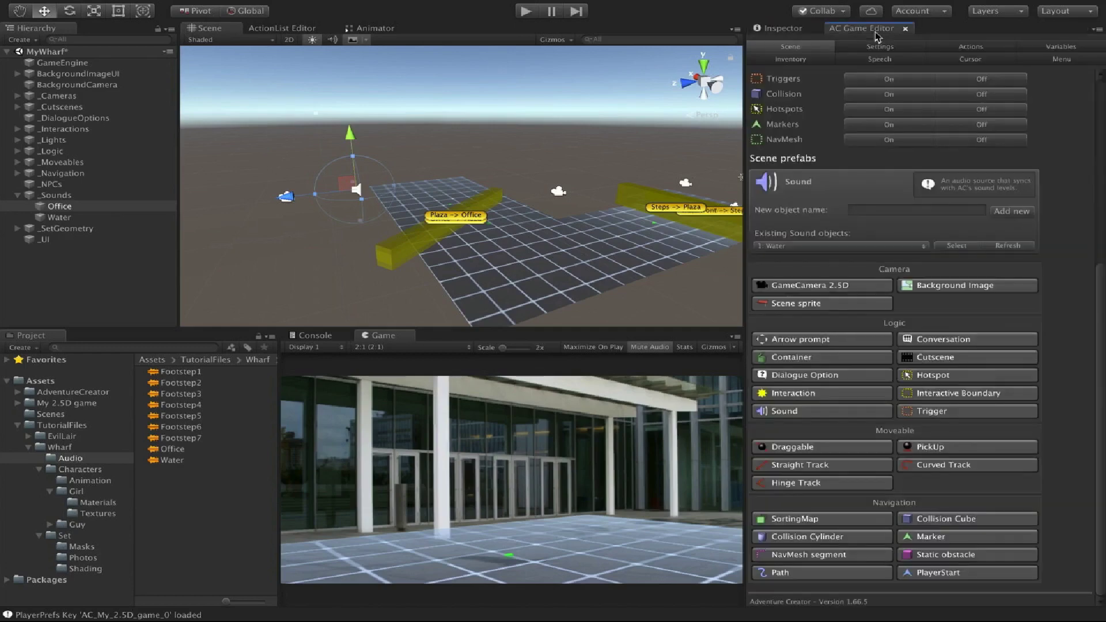
click(902, 47)
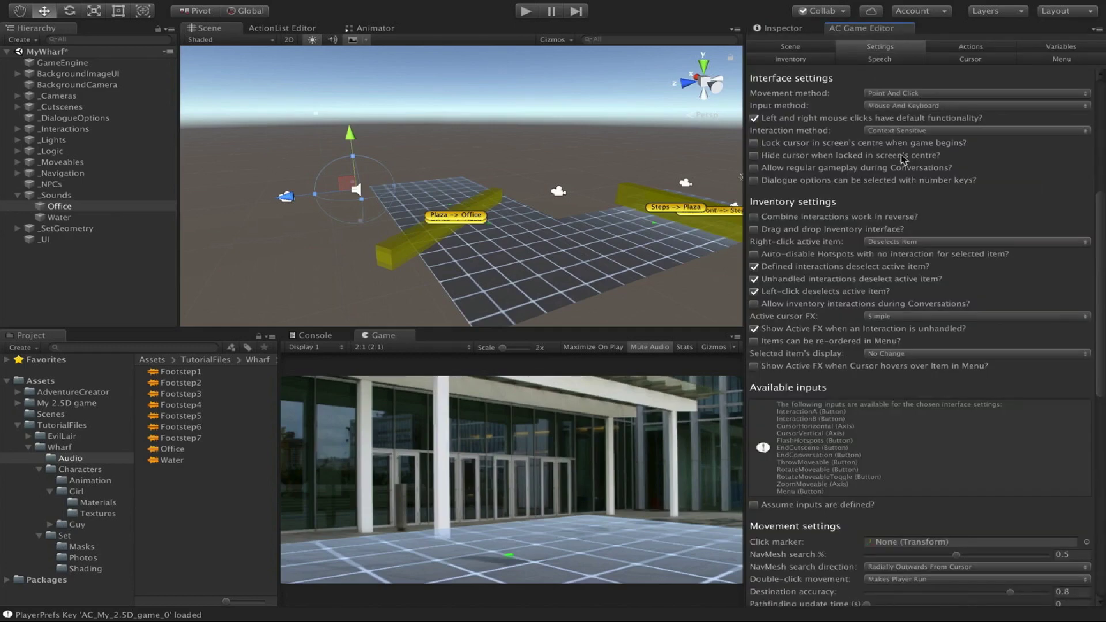
scroll(905, 180, down, 8)
scroll(906, 180, down, 2)
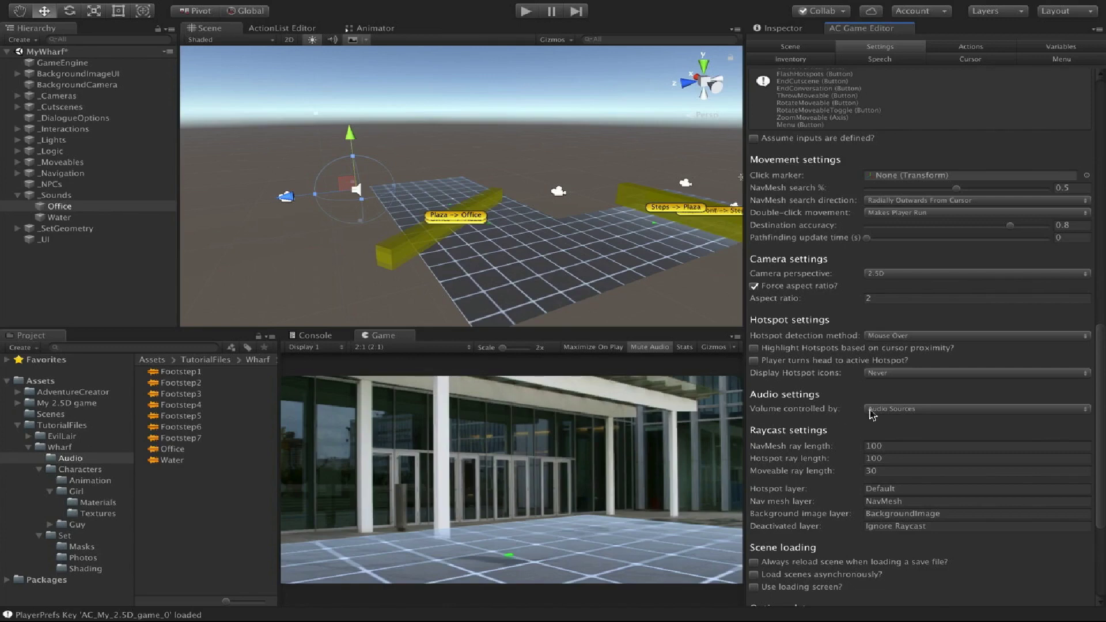
click(907, 410)
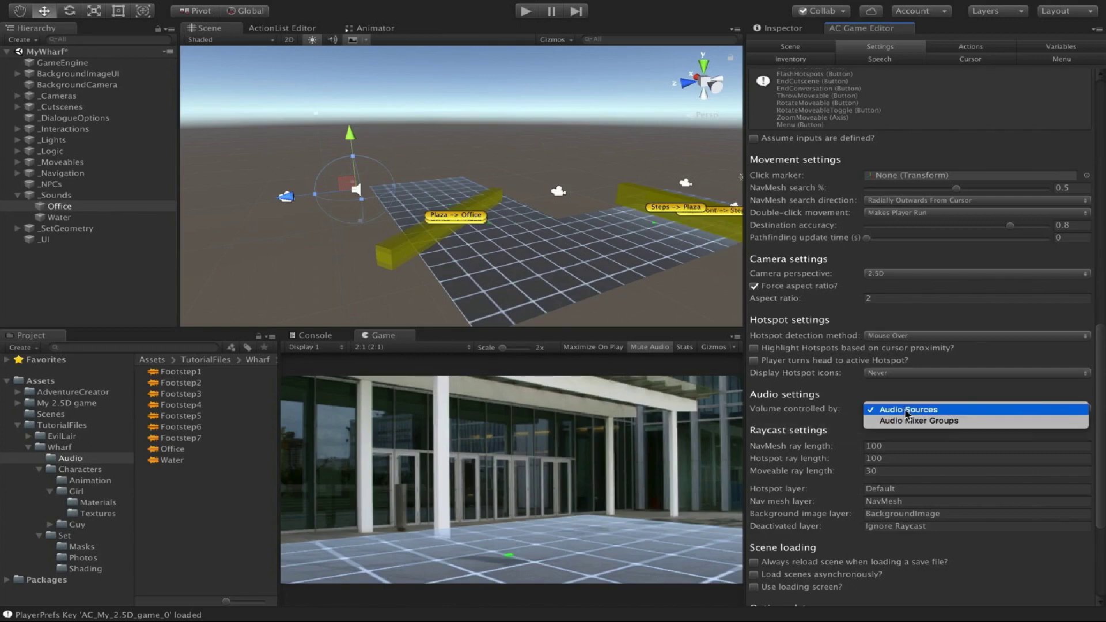
click(960, 422)
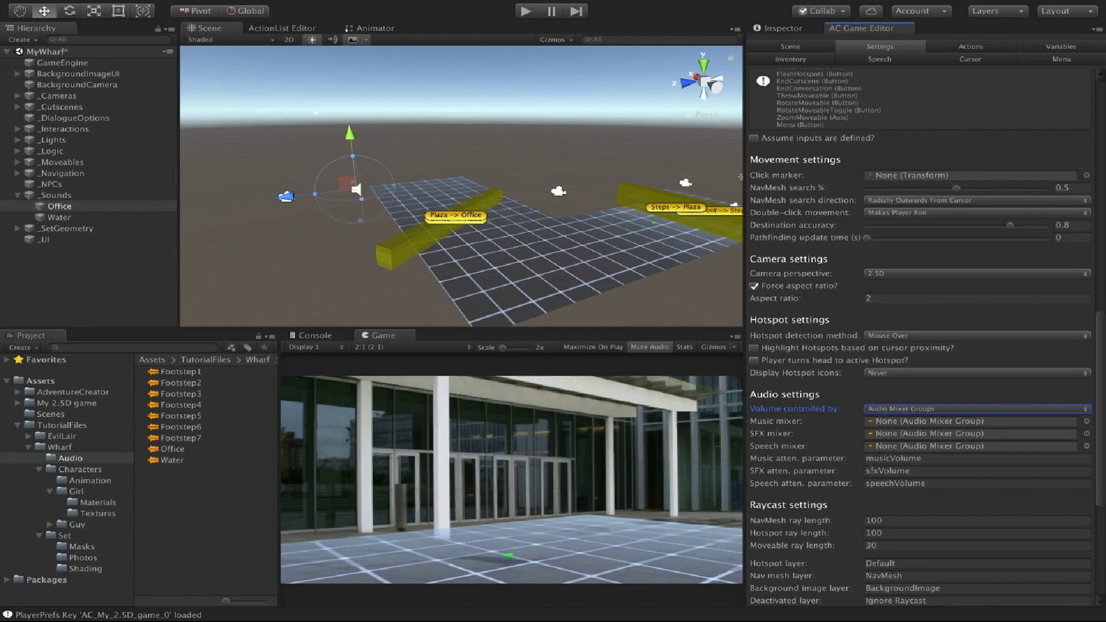
scroll(856, 423, down, 2)
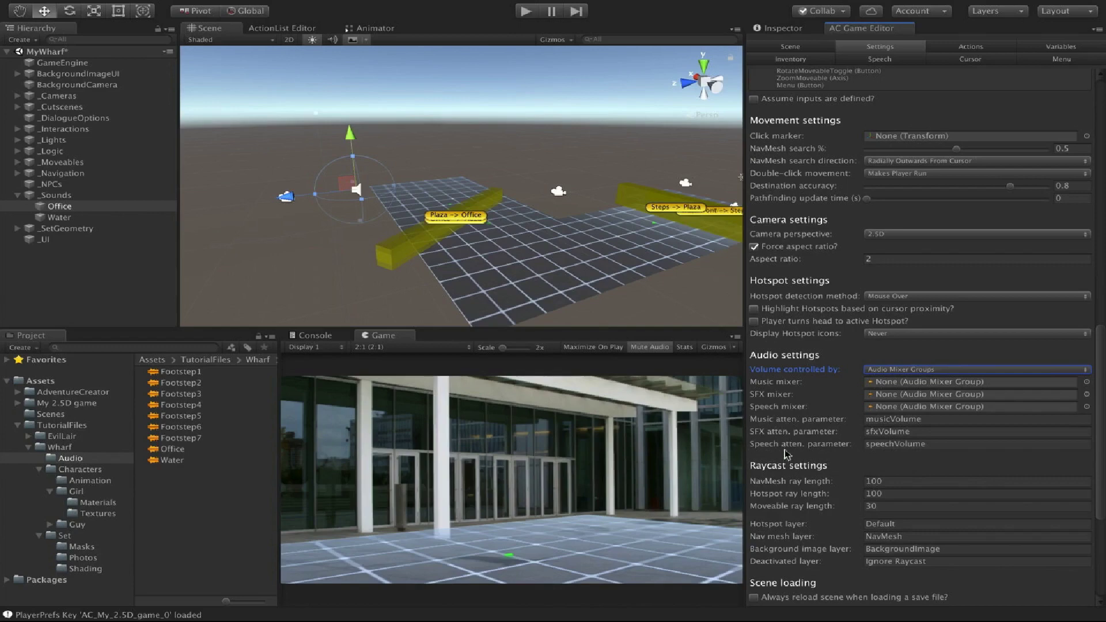
Create an Audio Mixer named Master in the My 2.5D game folder, and open it docked alongside the Game view.
click(95, 406)
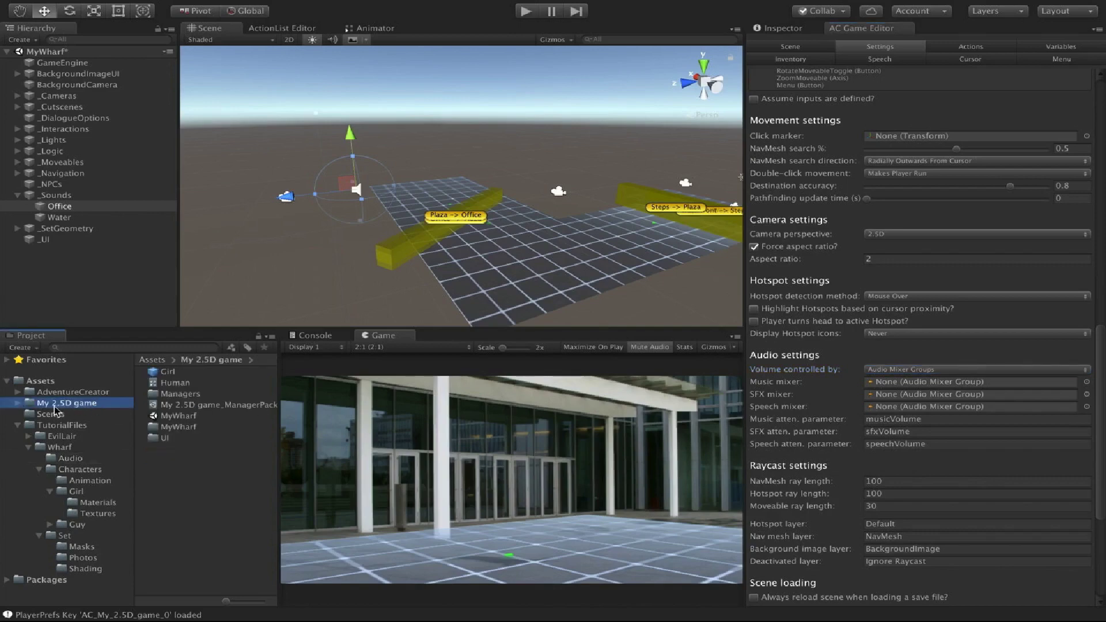
right_click(203, 465)
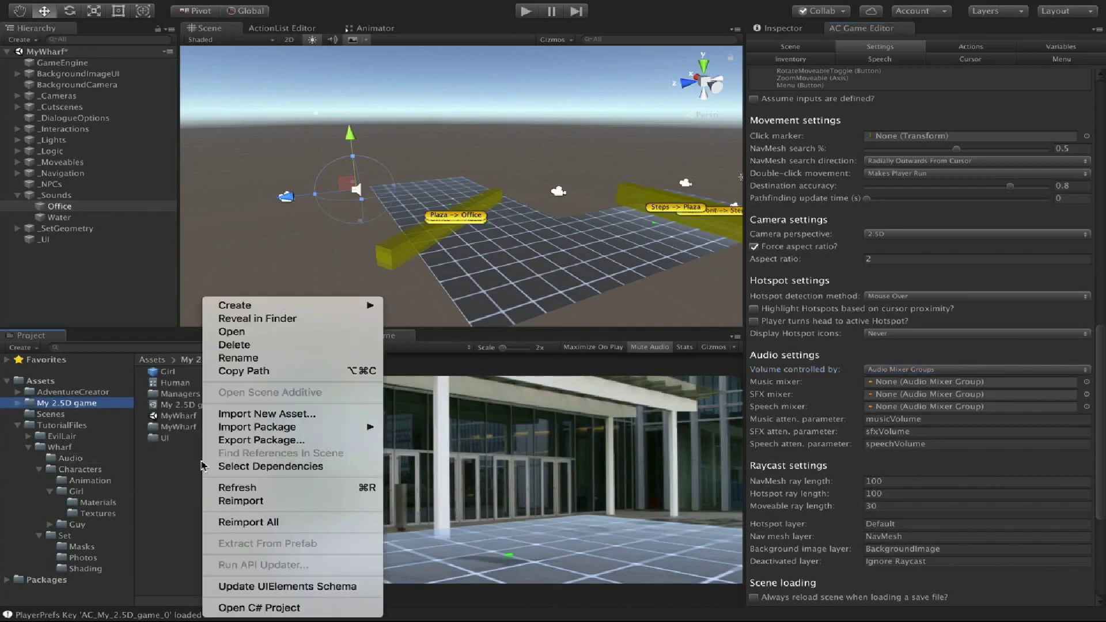
mouse_move(279, 307)
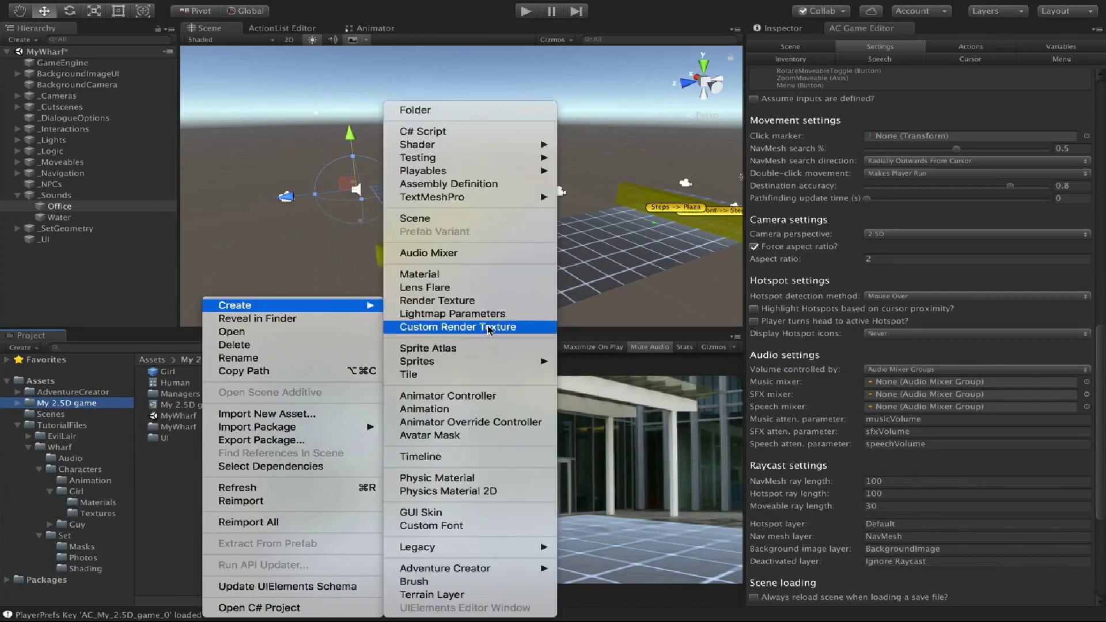
click(468, 254)
text(Master)
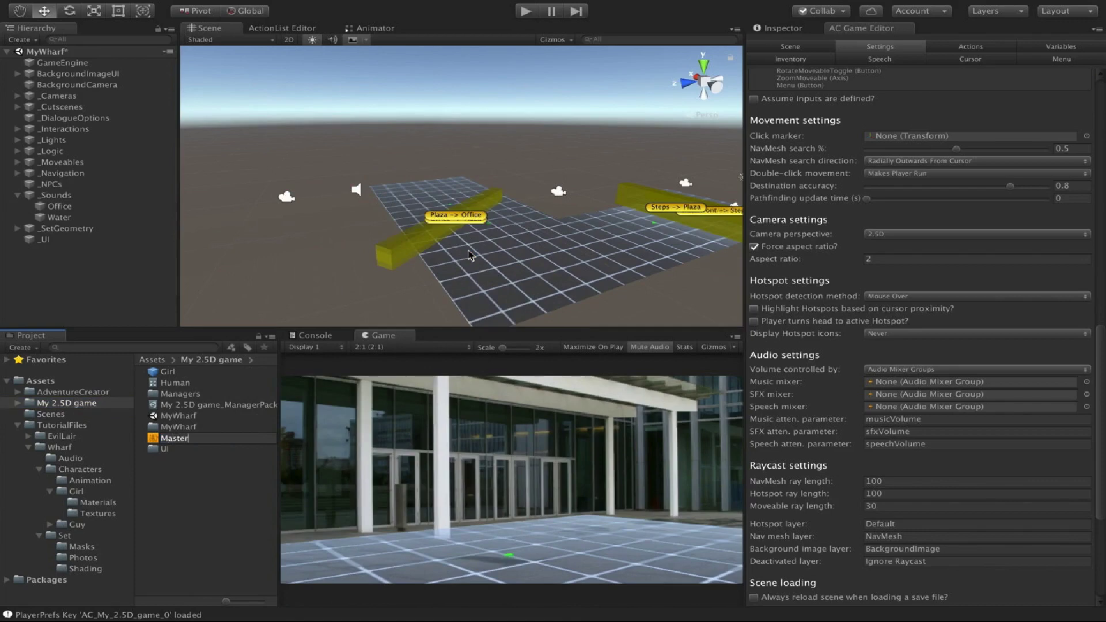
key(Return)
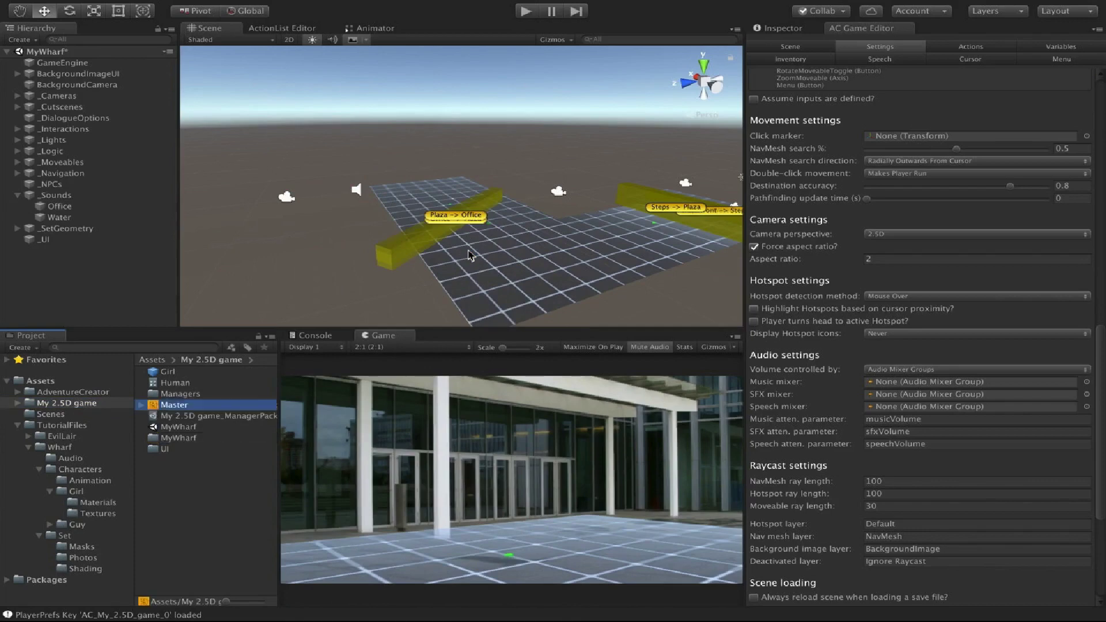
double_click(180, 406)
drag(114, 339, 447, 345)
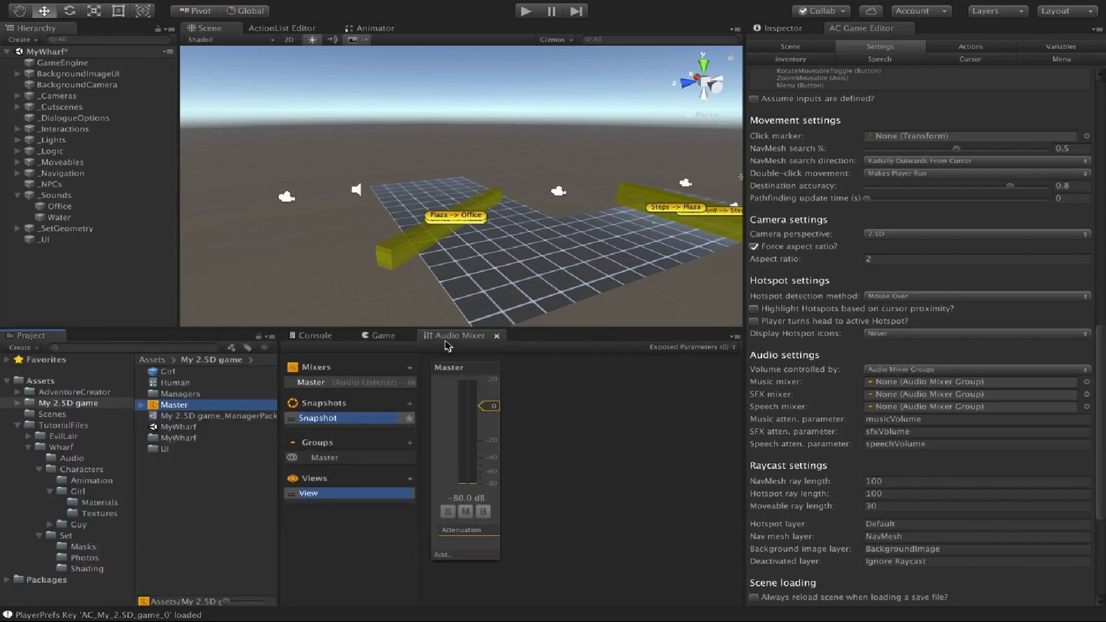
Add three new groups to the Master audio mixer.
click(410, 442)
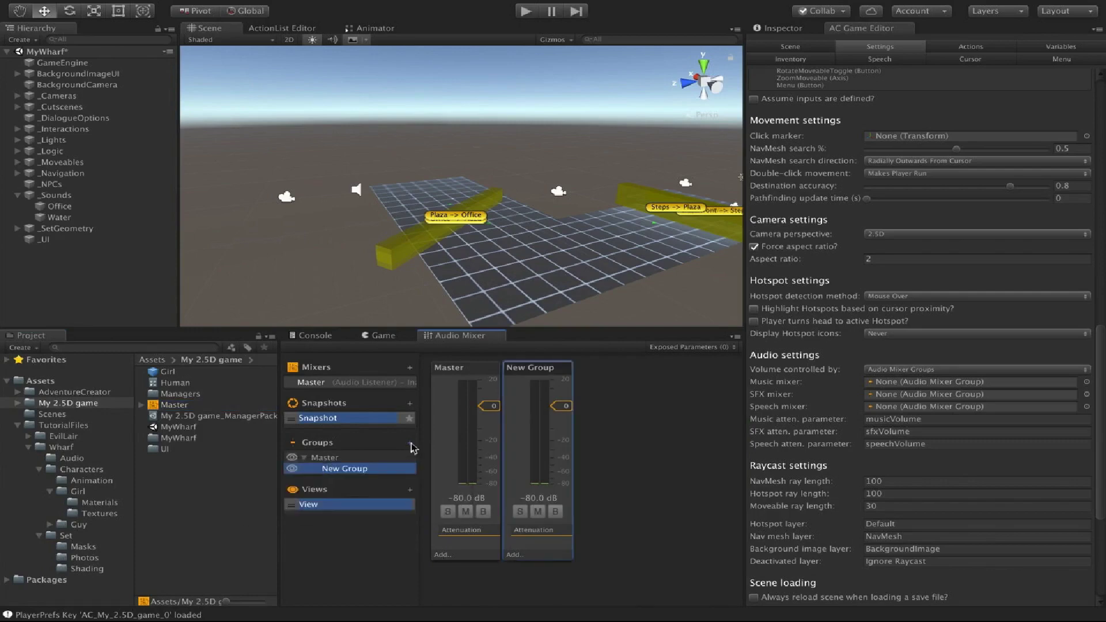
click(410, 443)
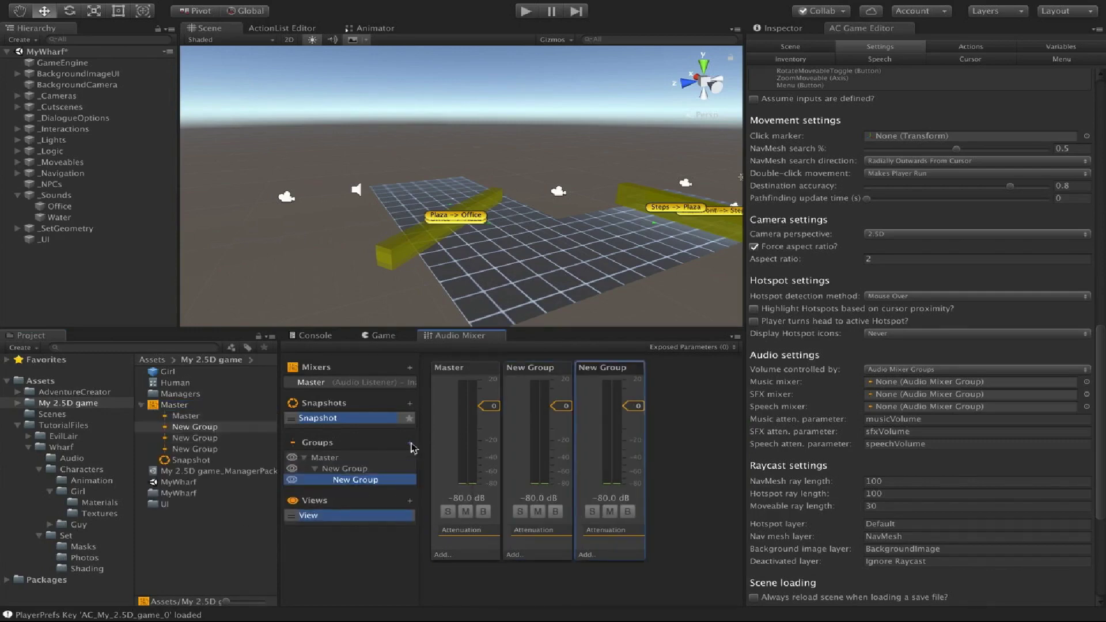
click(410, 442)
key(Return)
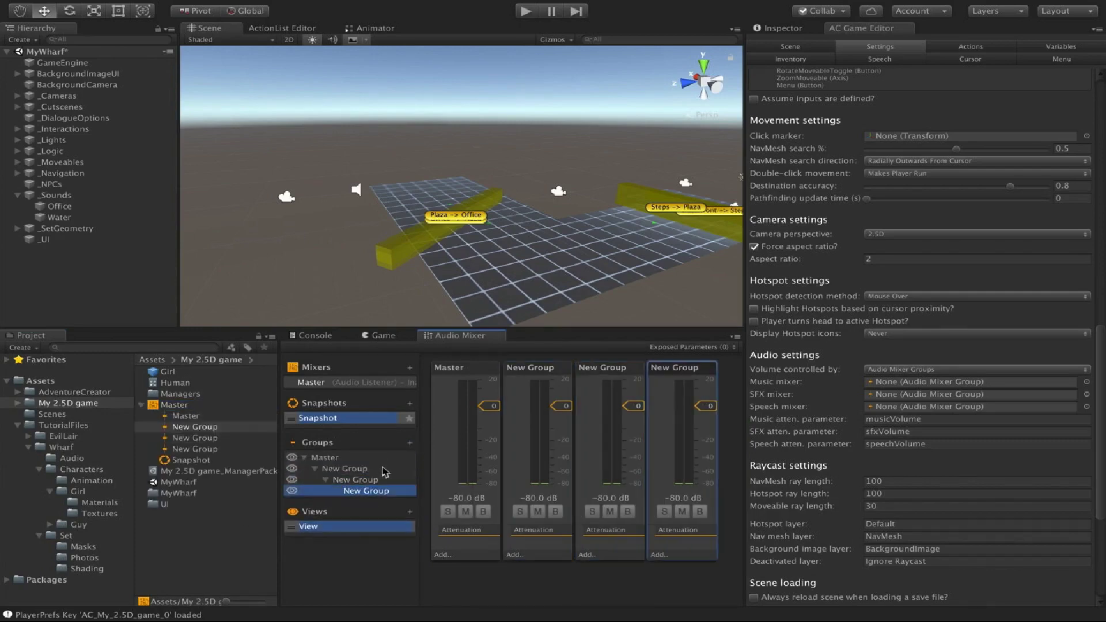
Rename the first new mixer group as Music and the second as Speech.
double_click(344, 468)
text(Musi)
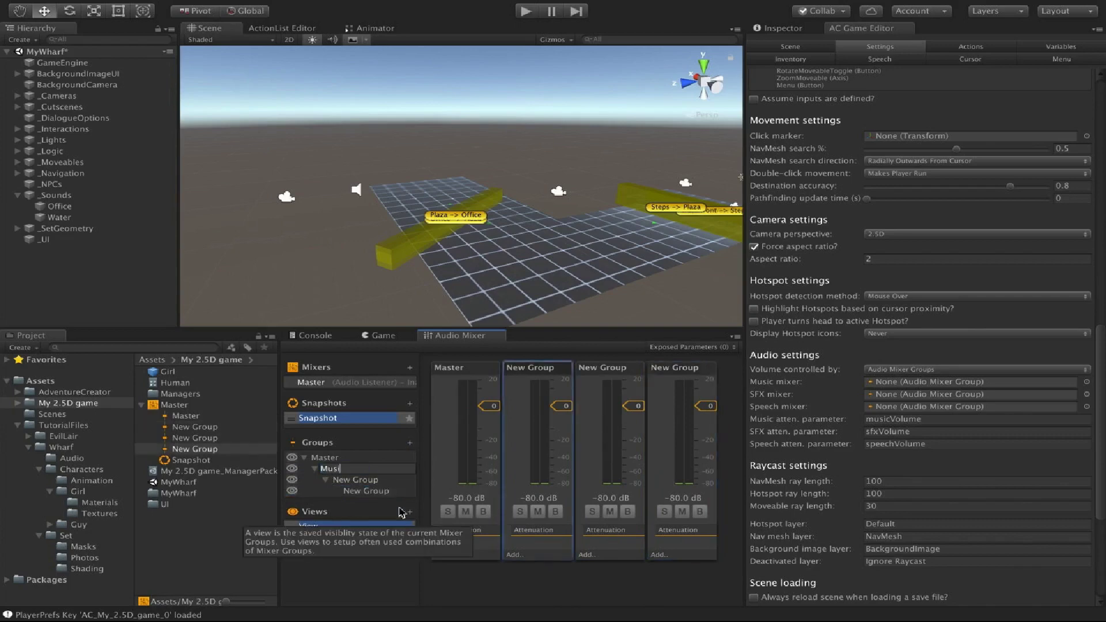
text(c)
key(Return)
right_click(364, 483)
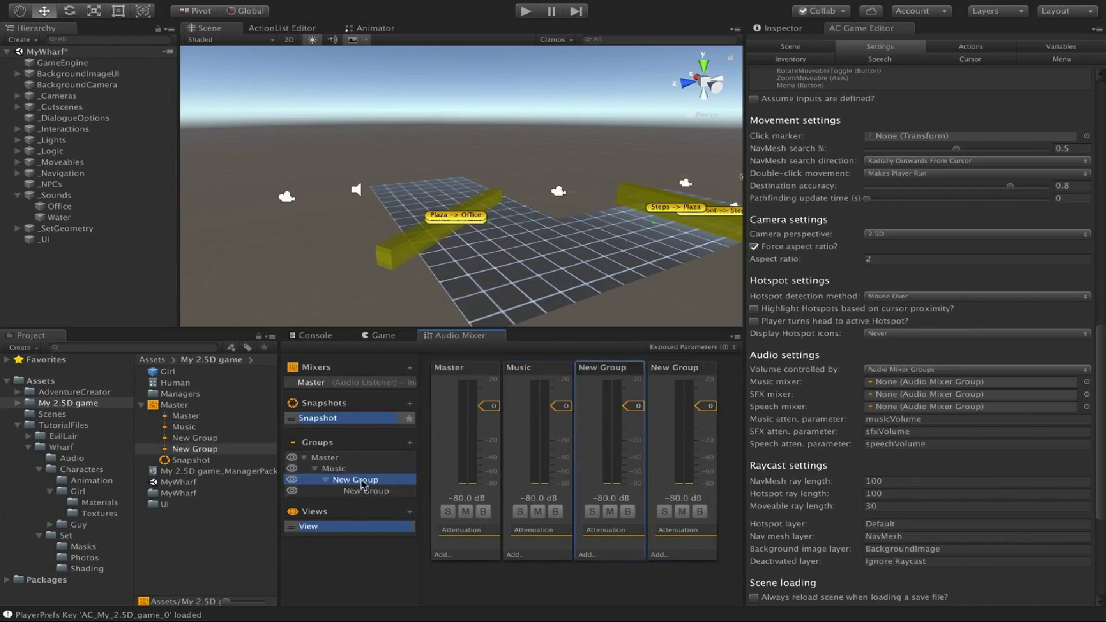
click(397, 519)
text(Speec)
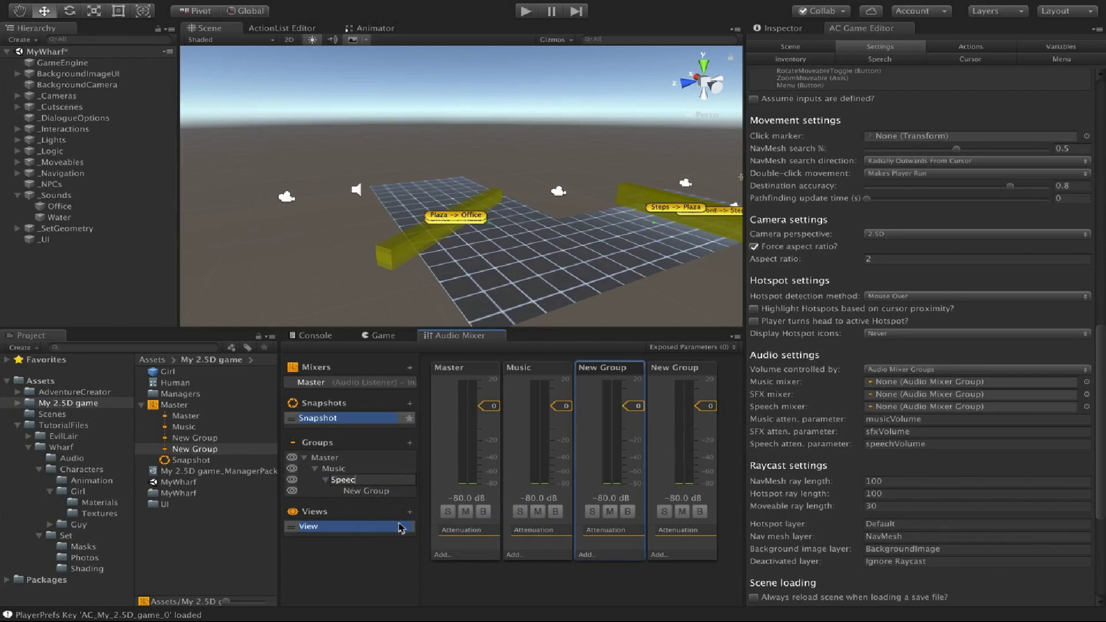
text(h)
key(Return)
Rename the last new mixer group as SFX, and arrange SFX, Speech and Music as direct children of the Master group.
right_click(383, 491)
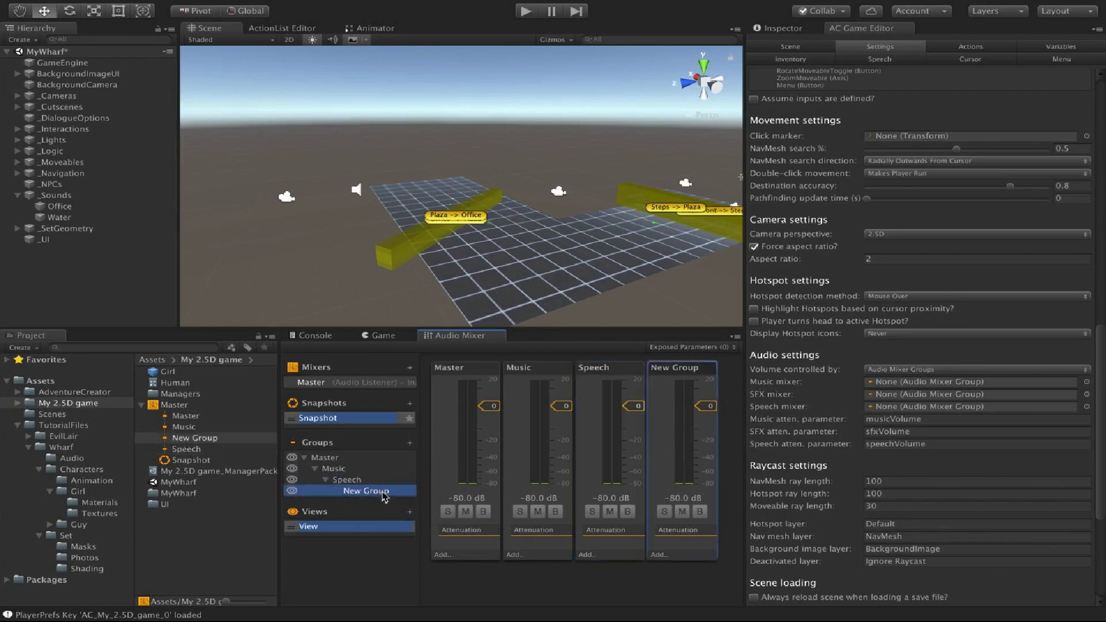
click(403, 530)
text(S)
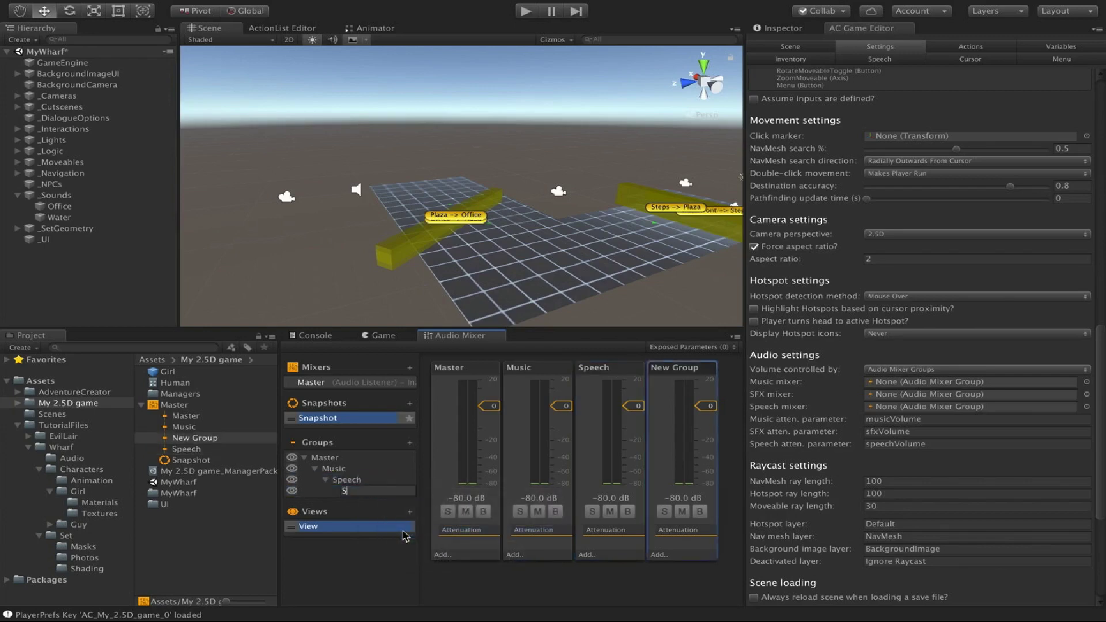
text(FX)
key(Return)
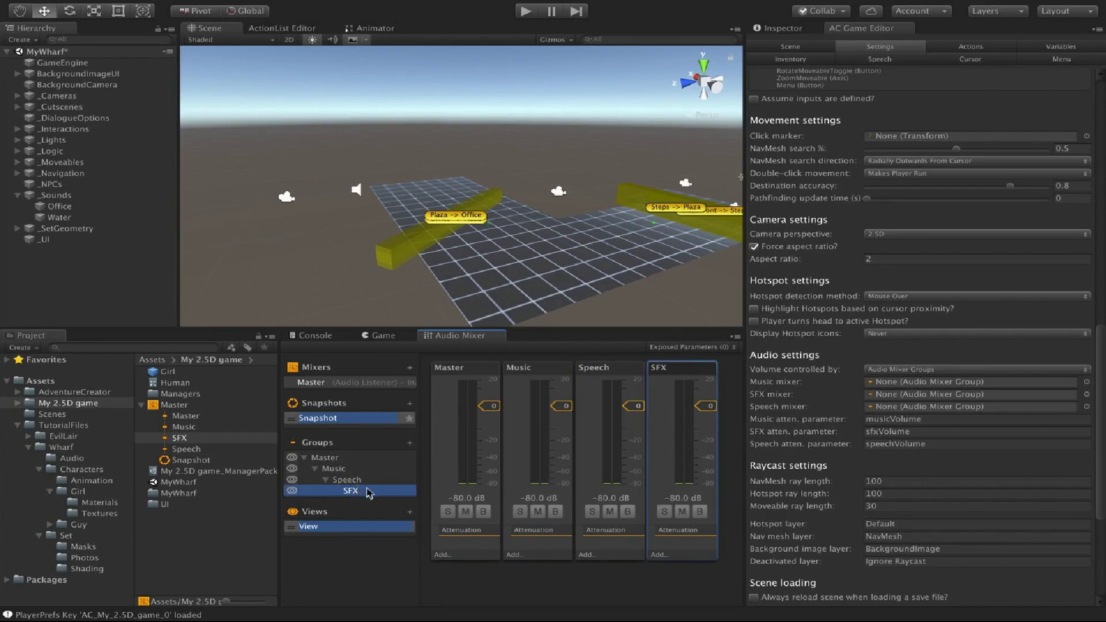
drag(369, 493, 350, 470)
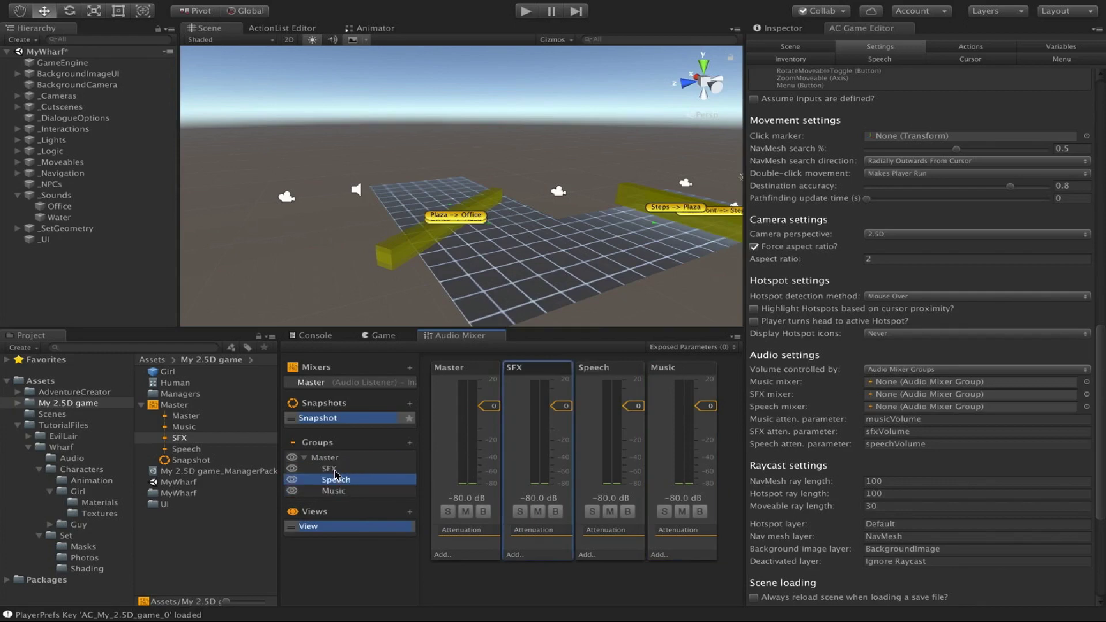
Assign the Music, Speech and SFX groups to the matching mixer fields in the Settings manager's Audio settings.
drag(337, 492, 929, 382)
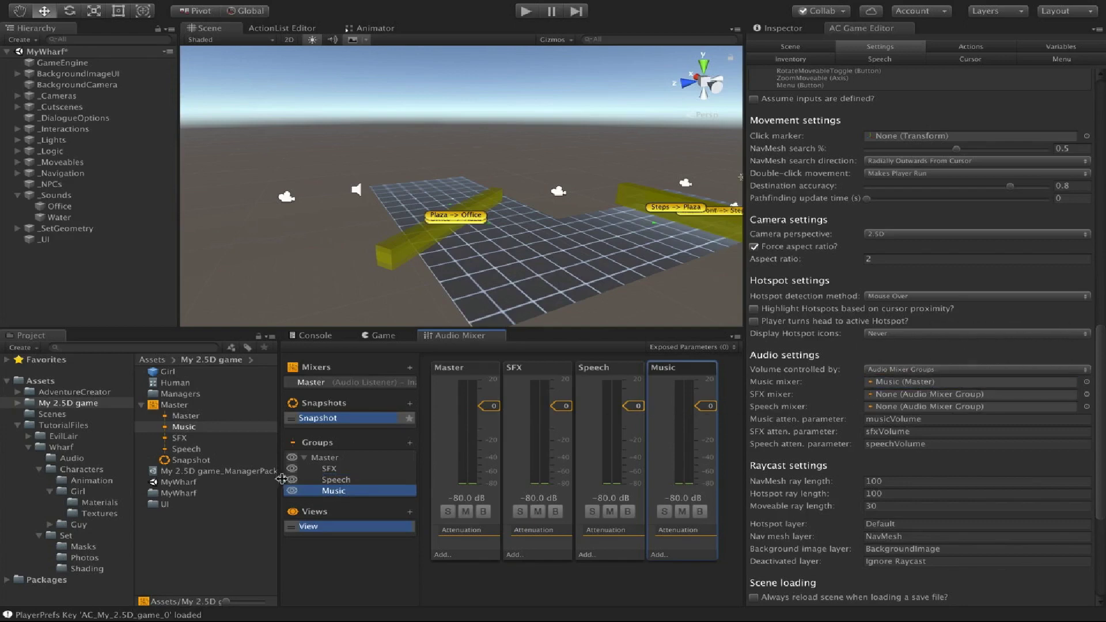
drag(340, 481, 886, 407)
drag(326, 470, 882, 396)
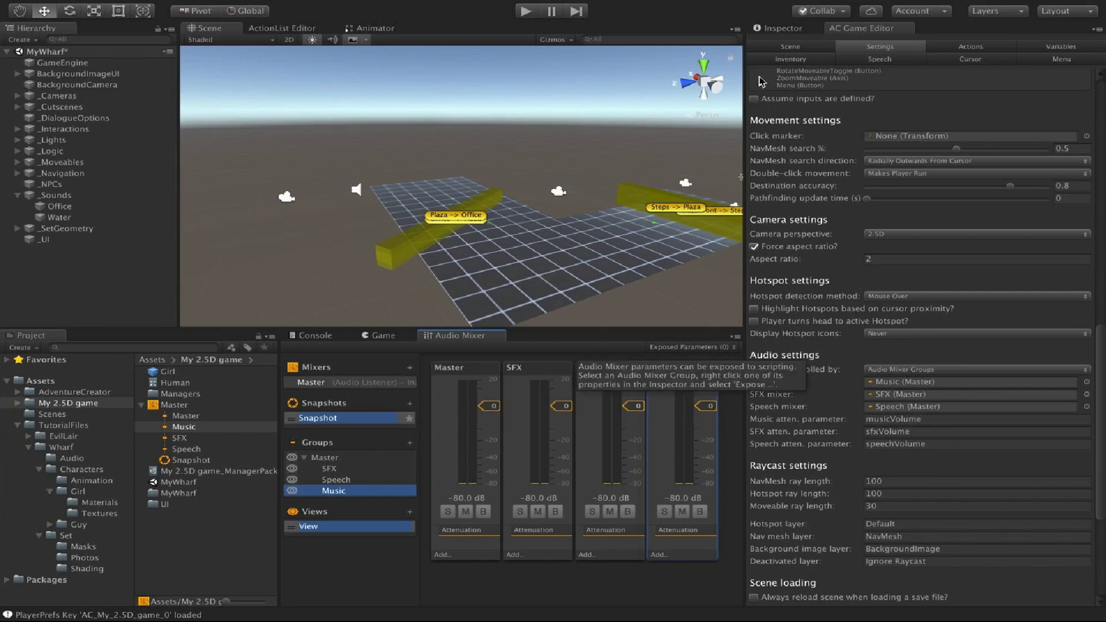
Expose the attenuation Volume of the Music, Speech and SFX groups to script.
click(779, 29)
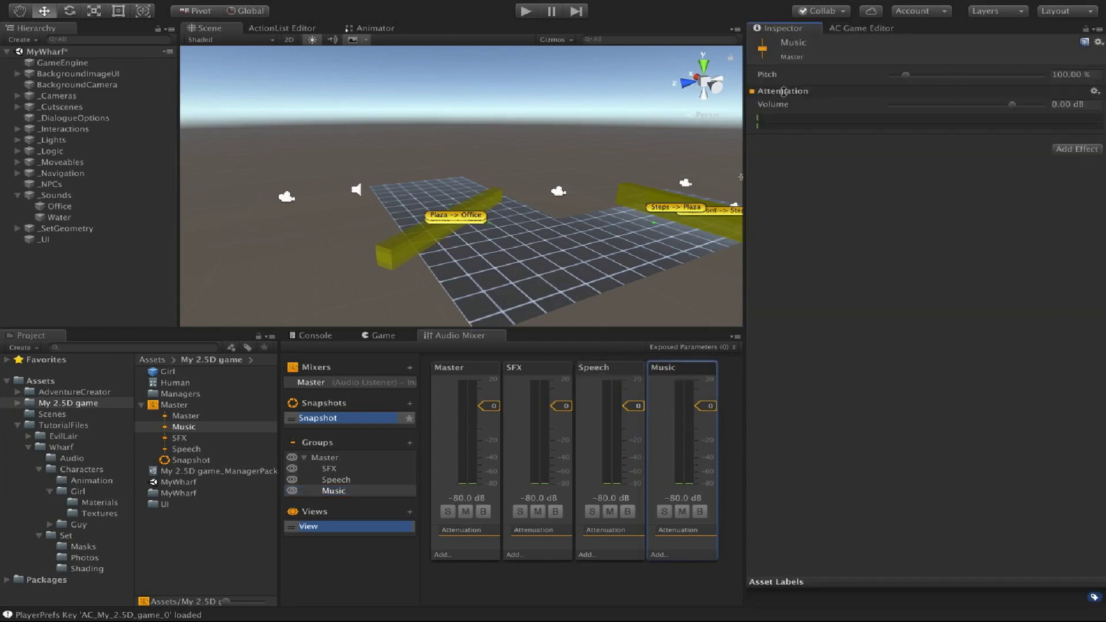
right_click(787, 109)
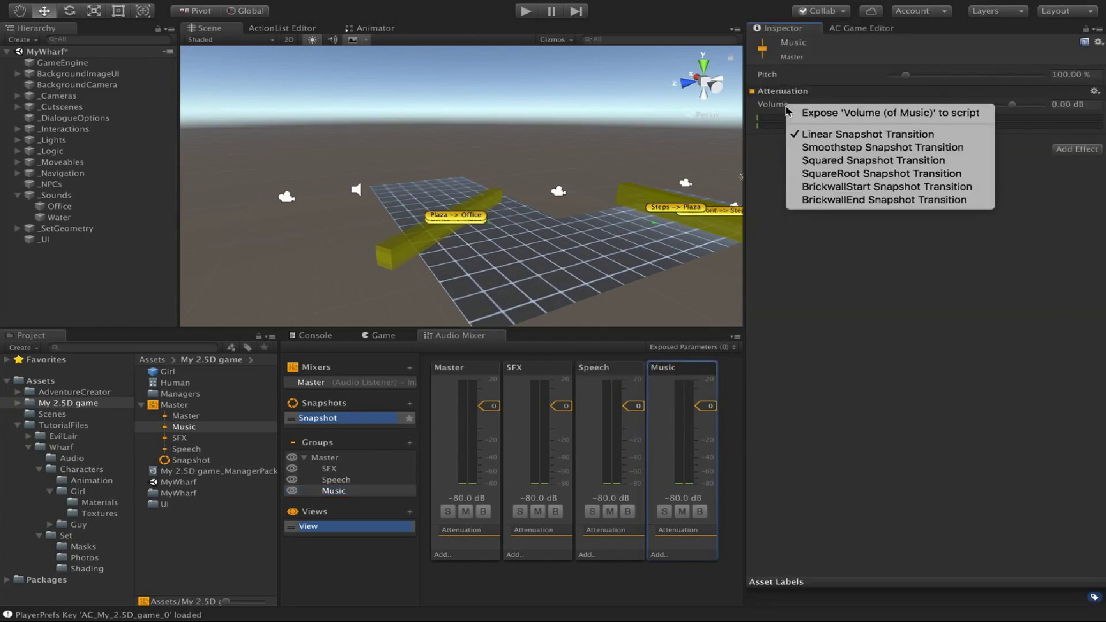
click(836, 113)
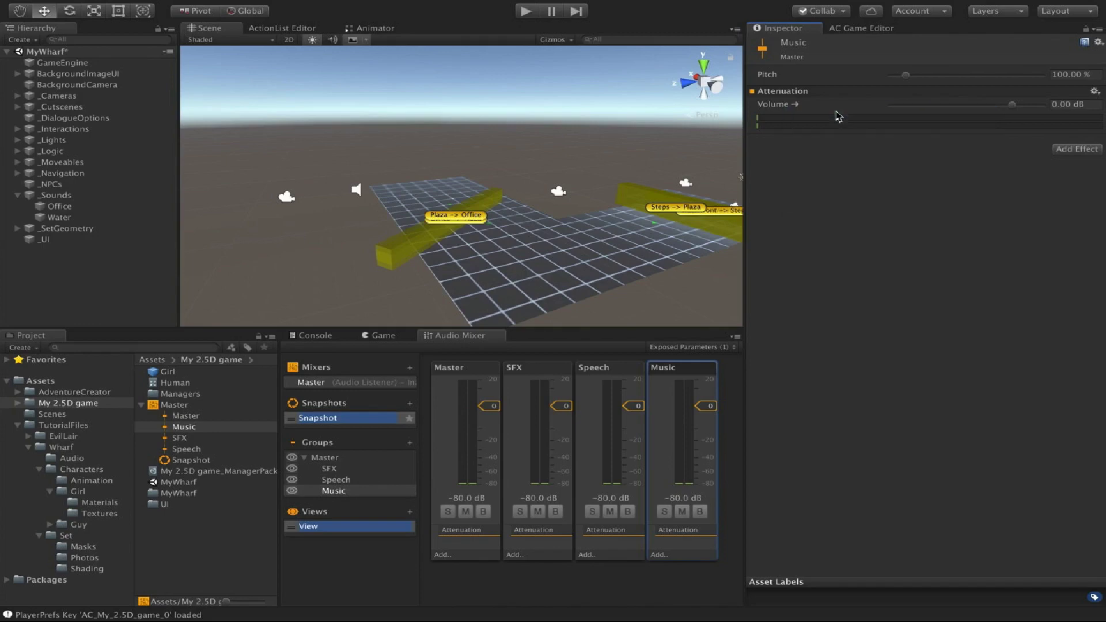
click(612, 369)
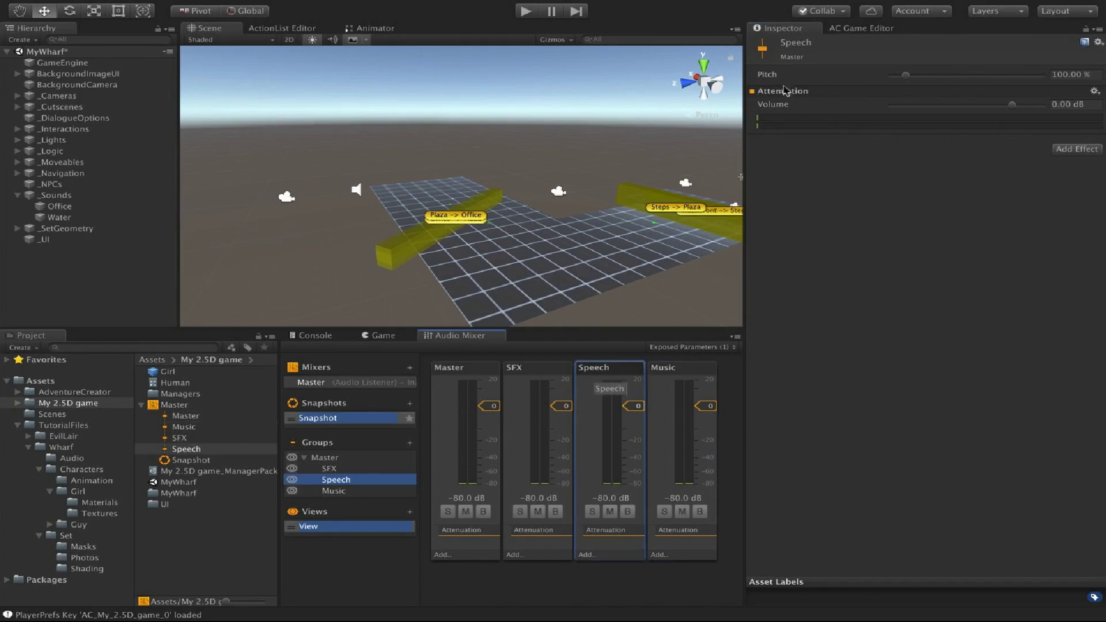
right_click(779, 109)
click(784, 114)
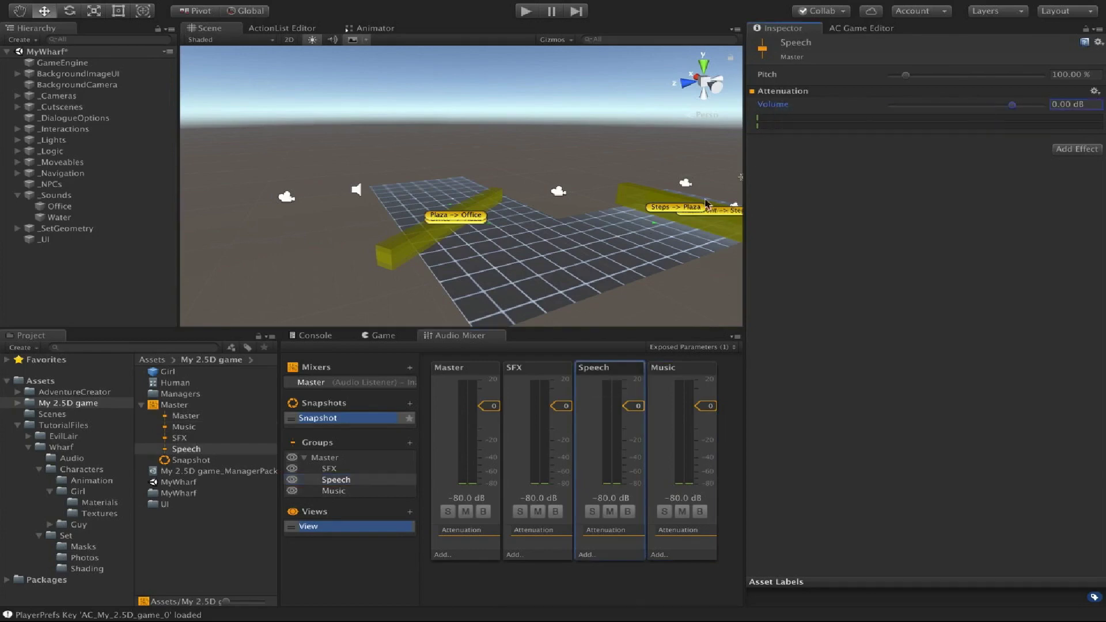
click(540, 371)
right_click(773, 104)
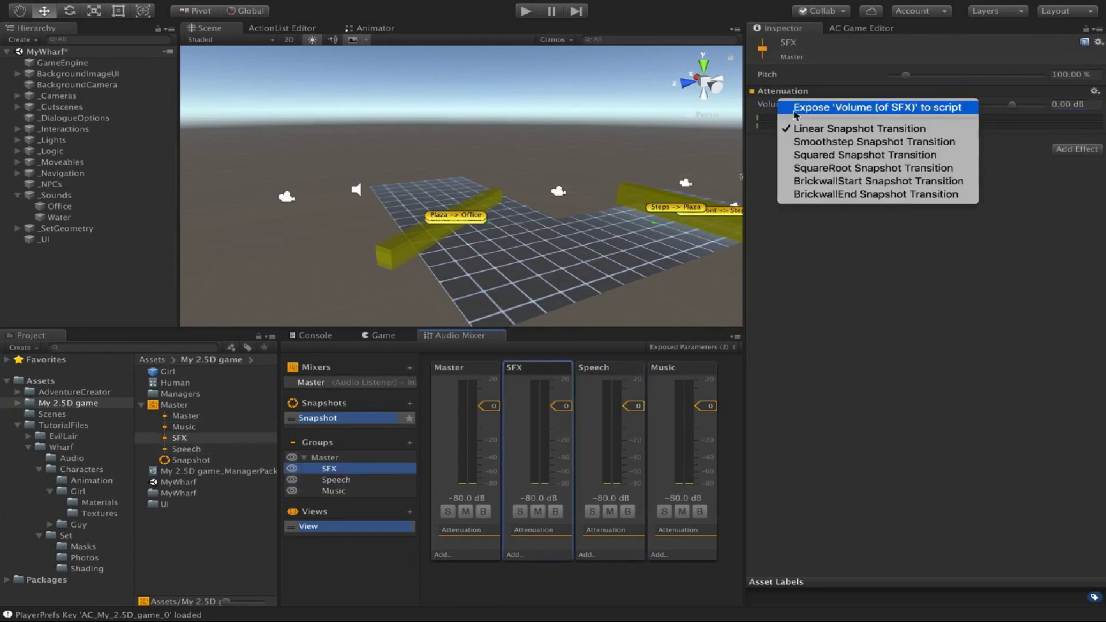
click(794, 110)
Rename the mixer's exposed parameter for the Music group's volume as musicVolume.
click(694, 347)
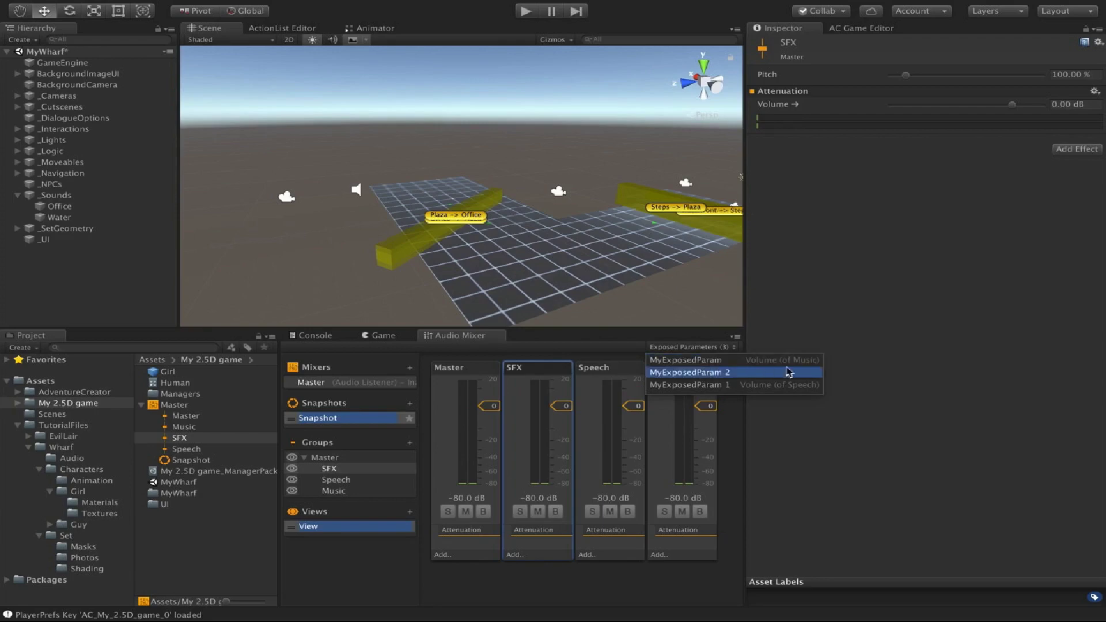
double_click(698, 361)
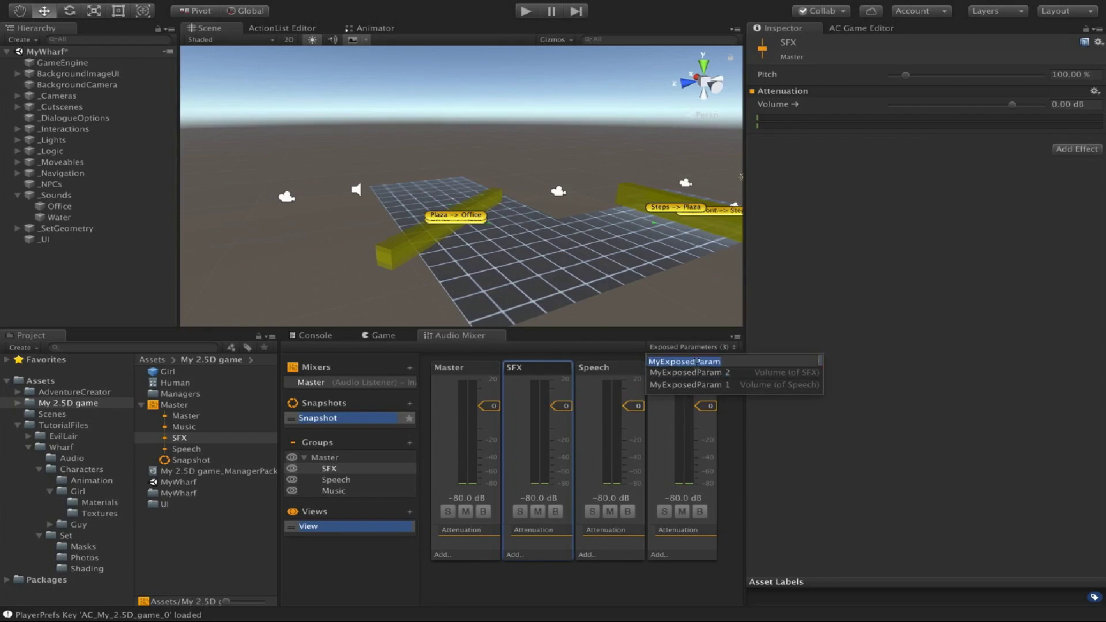
text(musicVo)
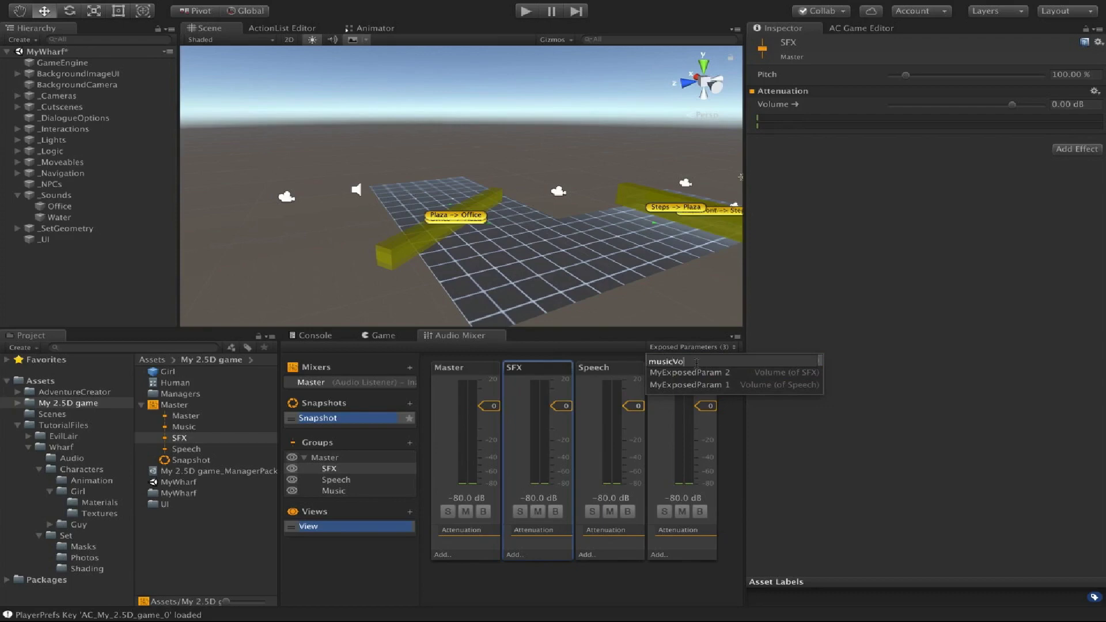
text(lume)
key(Return)
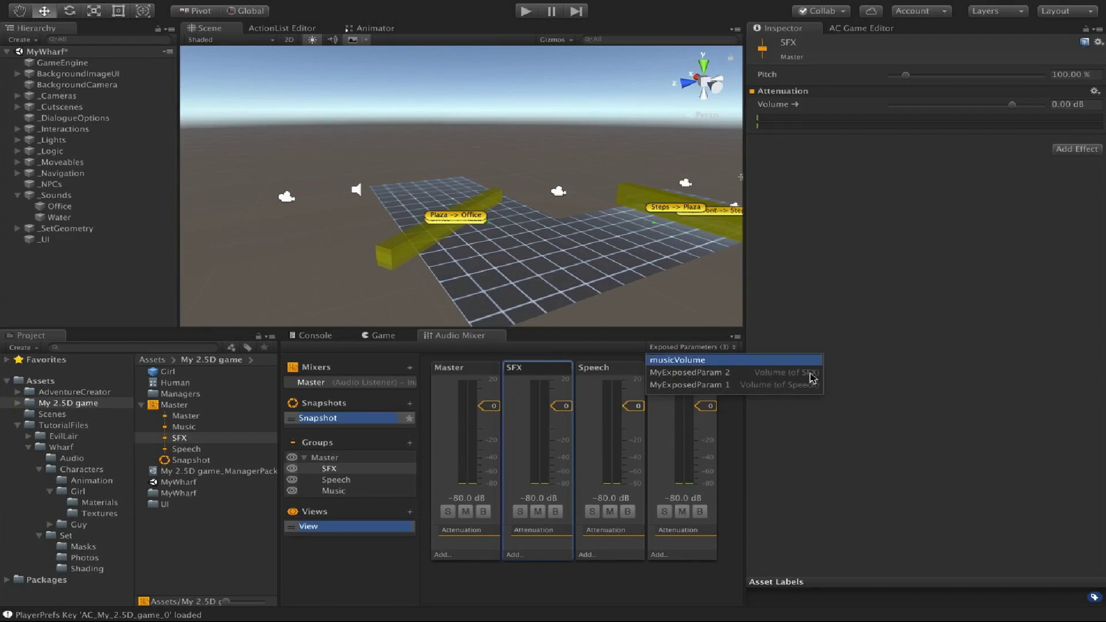
Rename the exposed parameter for the SFX volume as sfxVolume and the one for the Speech volume as speechVolume.
click(707, 376)
double_click(707, 375)
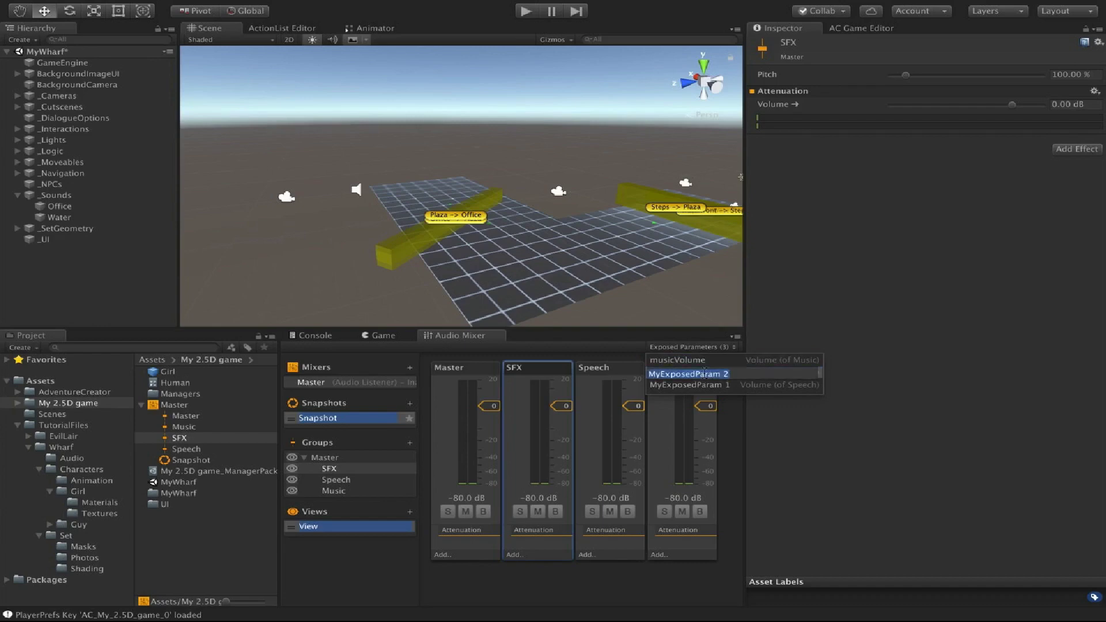
text(sfxVolume)
key(Return)
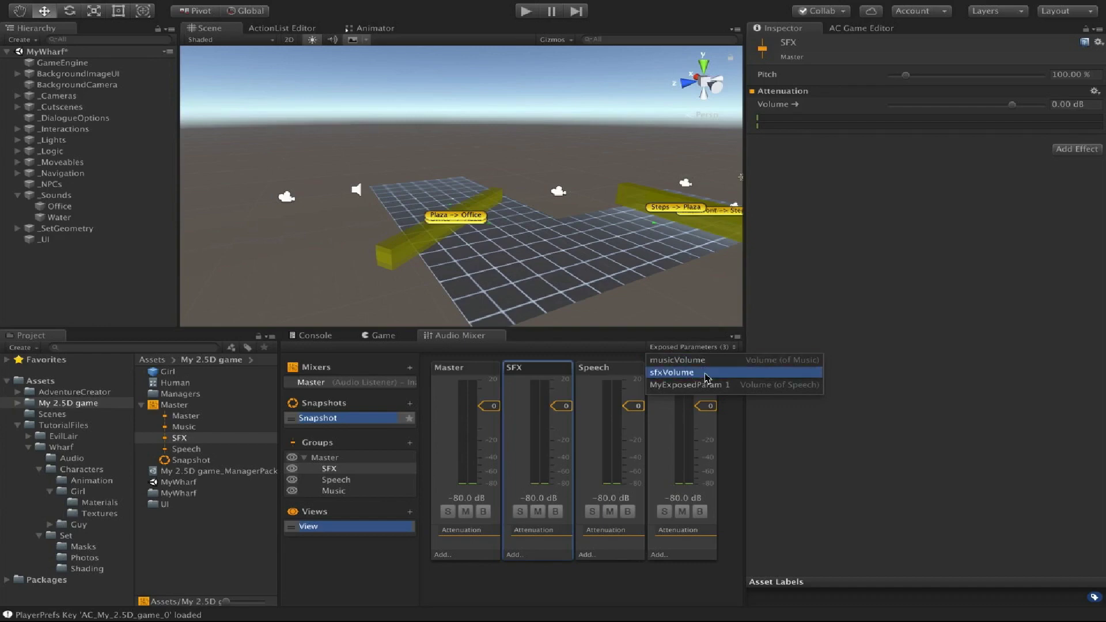
click(690, 387)
double_click(686, 387)
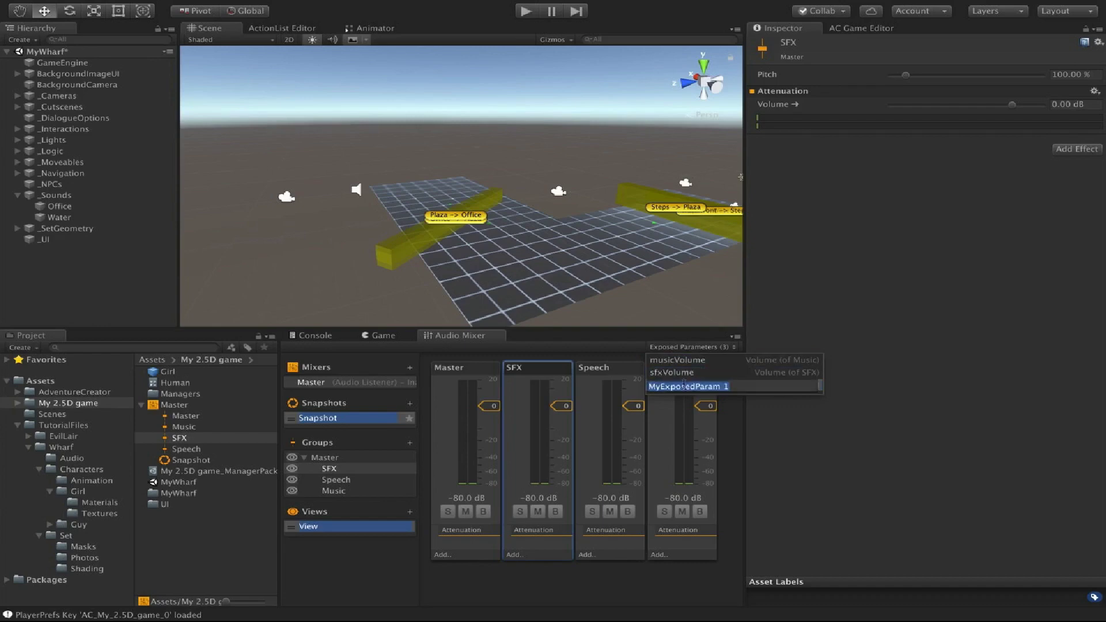
text(speechVolume)
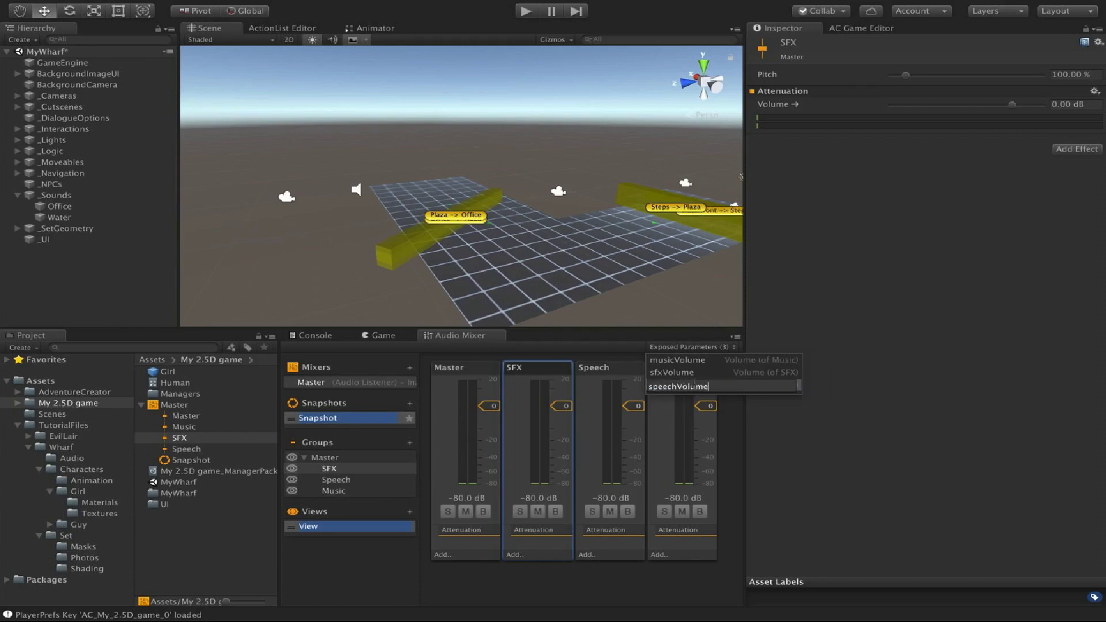
key(Return)
click(724, 420)
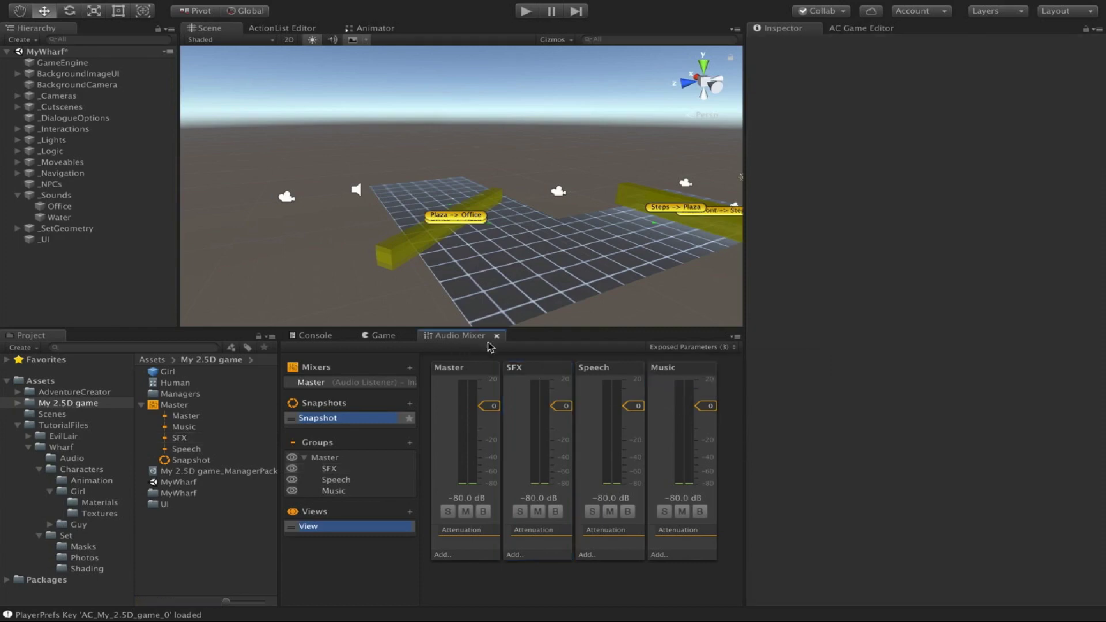
Run the scene, and dock the Audio Mixer alongside the Scene view so its levels can be watched during play.
click(499, 339)
click(531, 13)
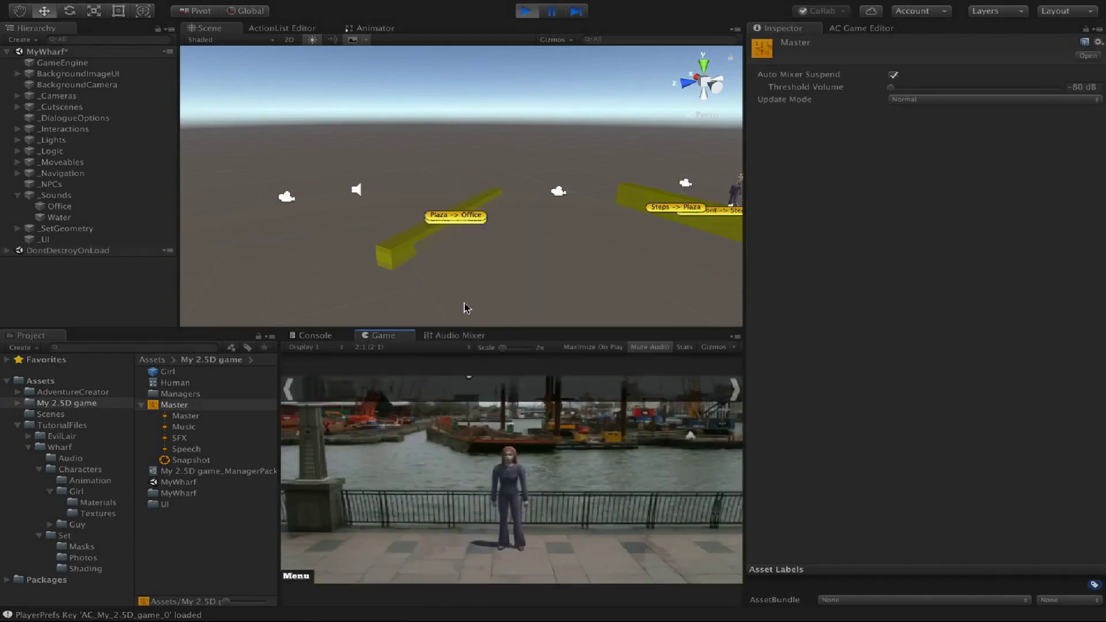
drag(457, 335, 476, 88)
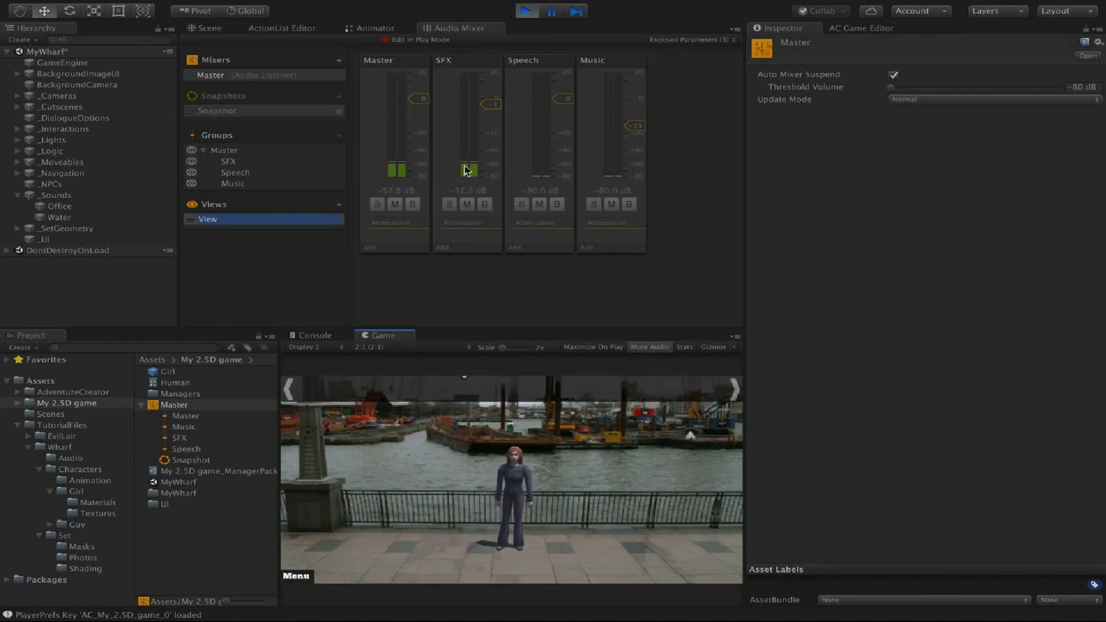
click(516, 572)
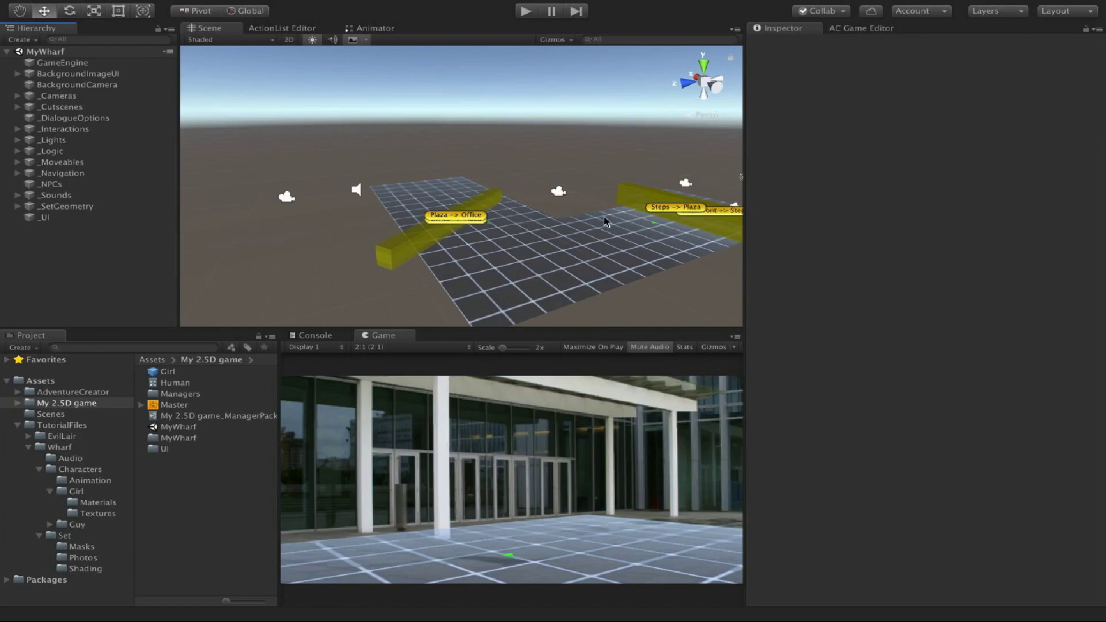
middle_drag(593, 219, 390, 213)
scroll(482, 223, up, 6)
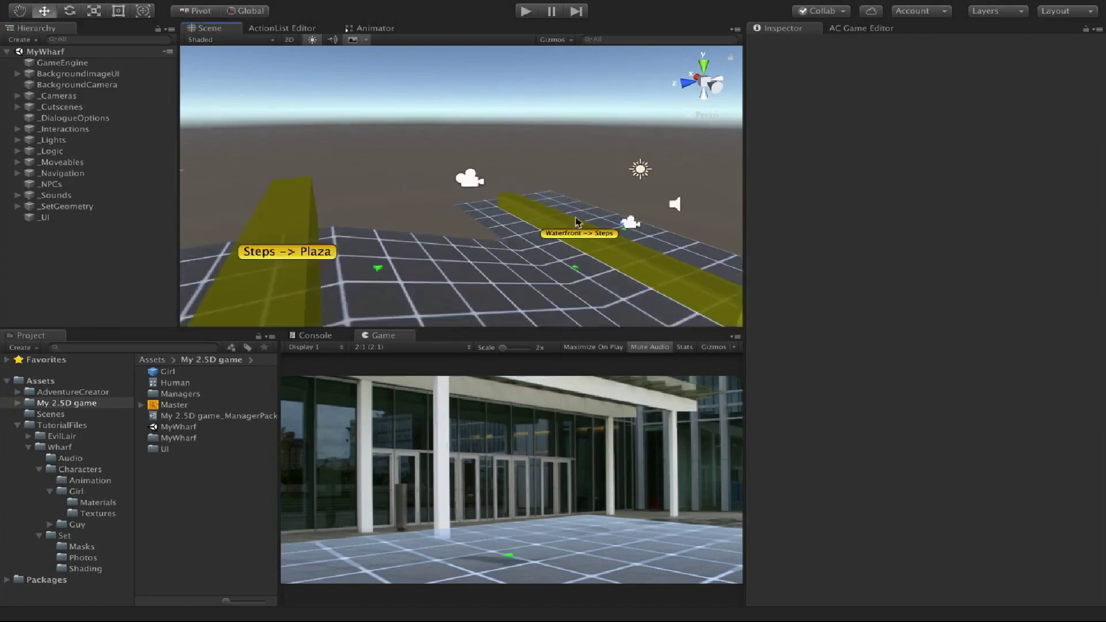
middle_drag(578, 221, 432, 194)
scroll(474, 194, up, 3)
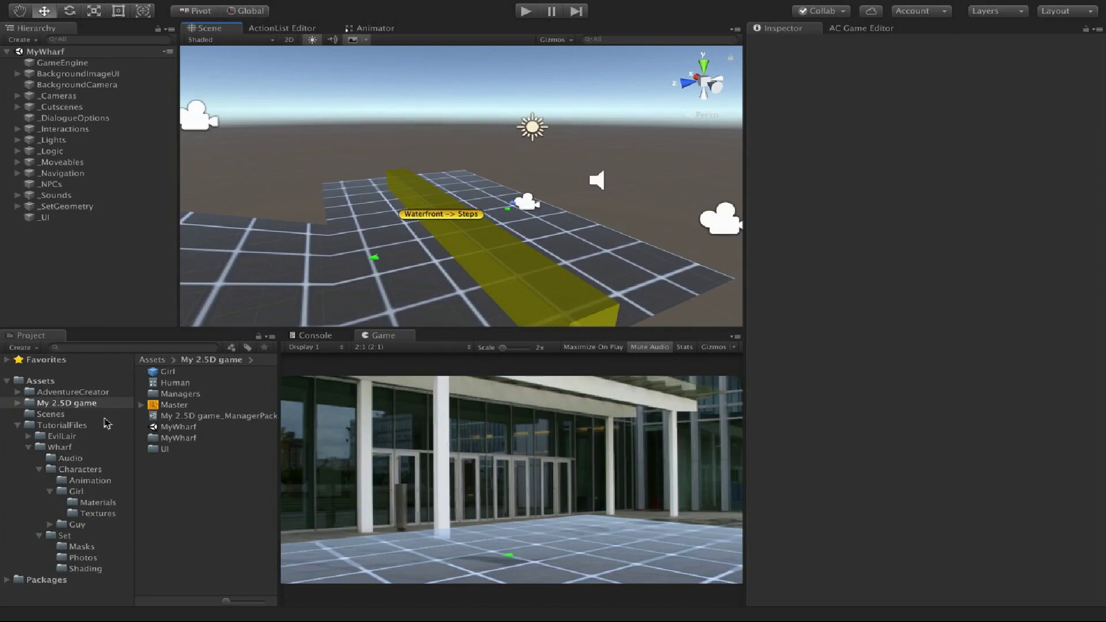
Open the Wharf characters' Animation folder and examine the clips inside HumanoidCrouch, widening the asset list to read their names.
click(60, 447)
click(70, 470)
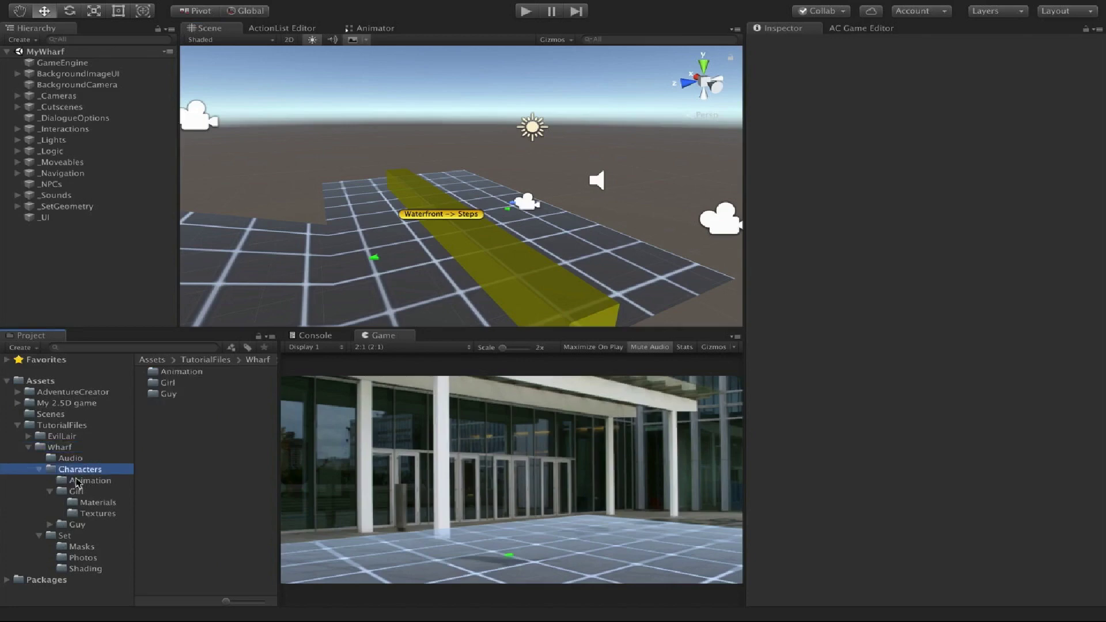
click(81, 481)
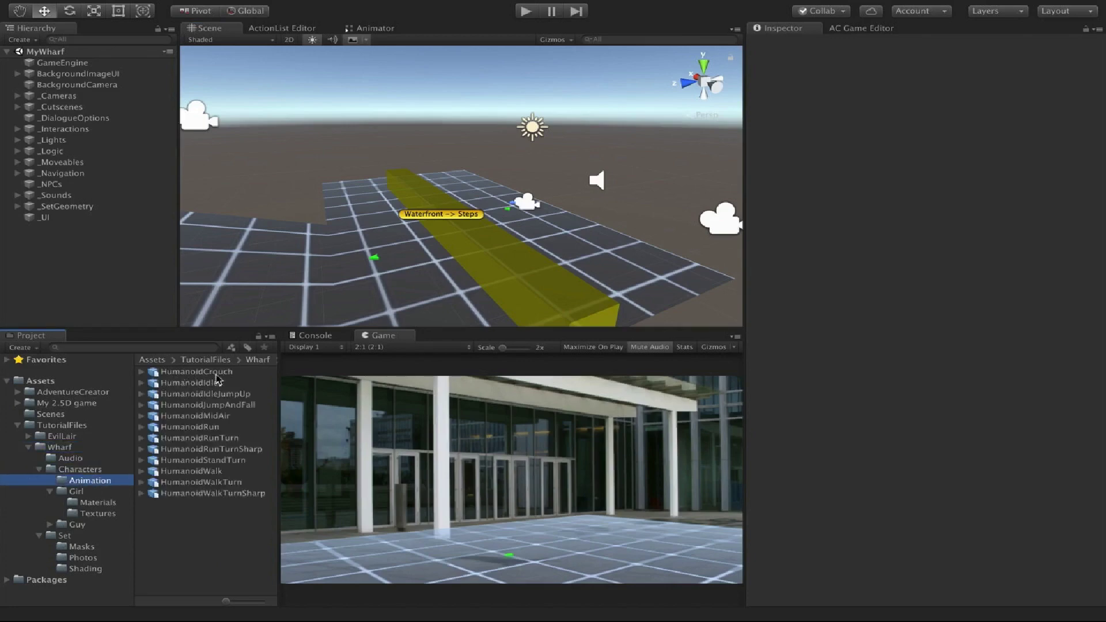
click(141, 372)
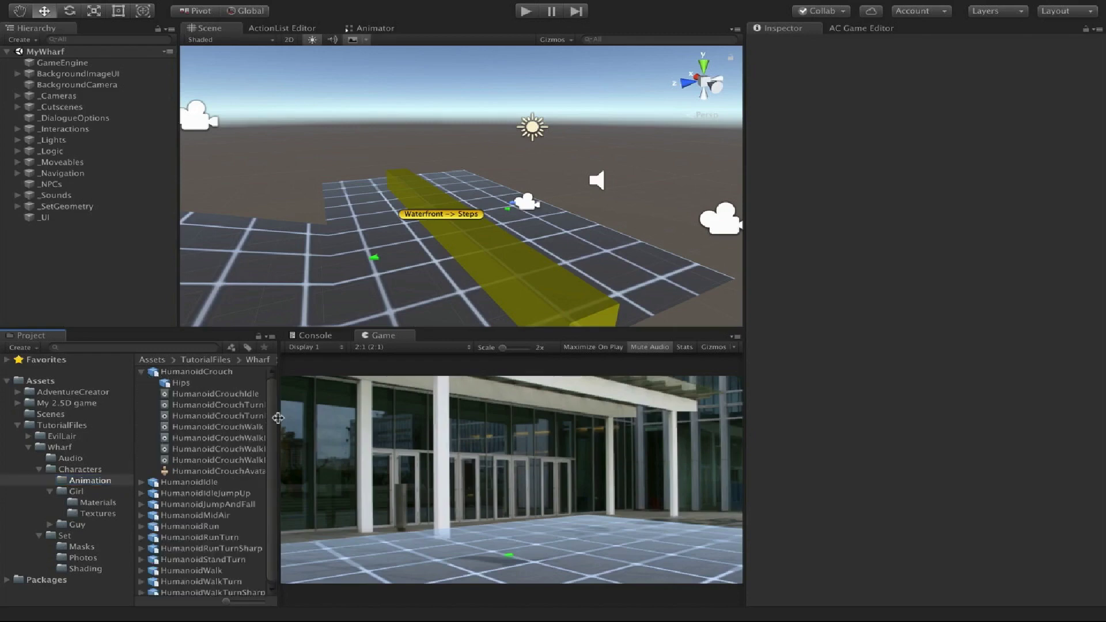
drag(280, 419, 310, 423)
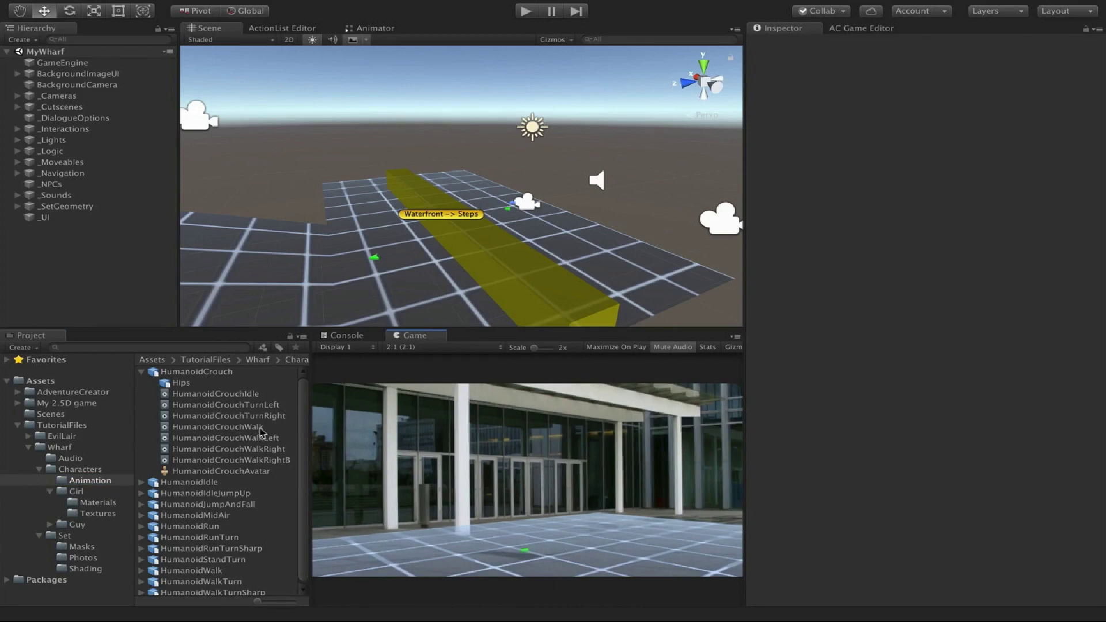
Open the Human animator controller from the My 2.5D game folder and go up to its Base Layer.
click(66, 404)
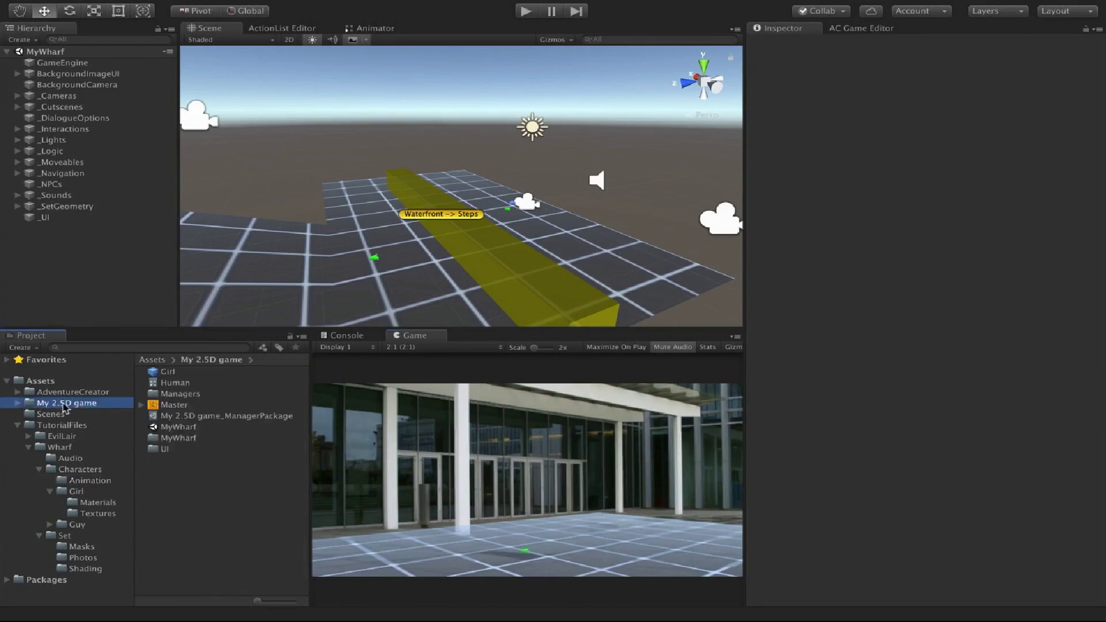
double_click(193, 383)
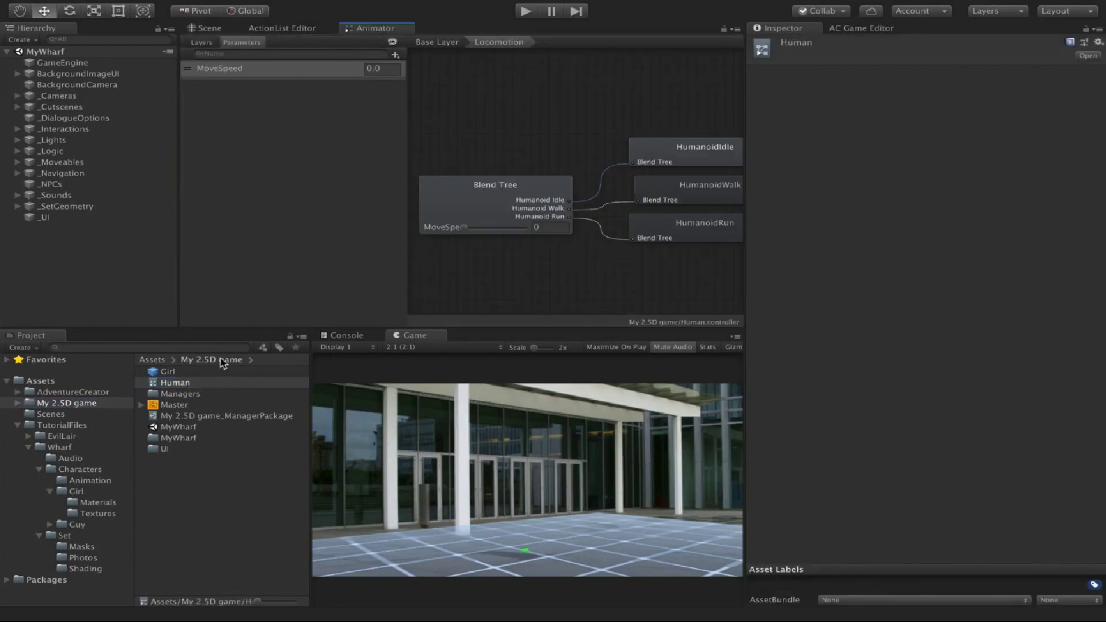
drag(407, 236, 322, 238)
scroll(469, 211, down, 3)
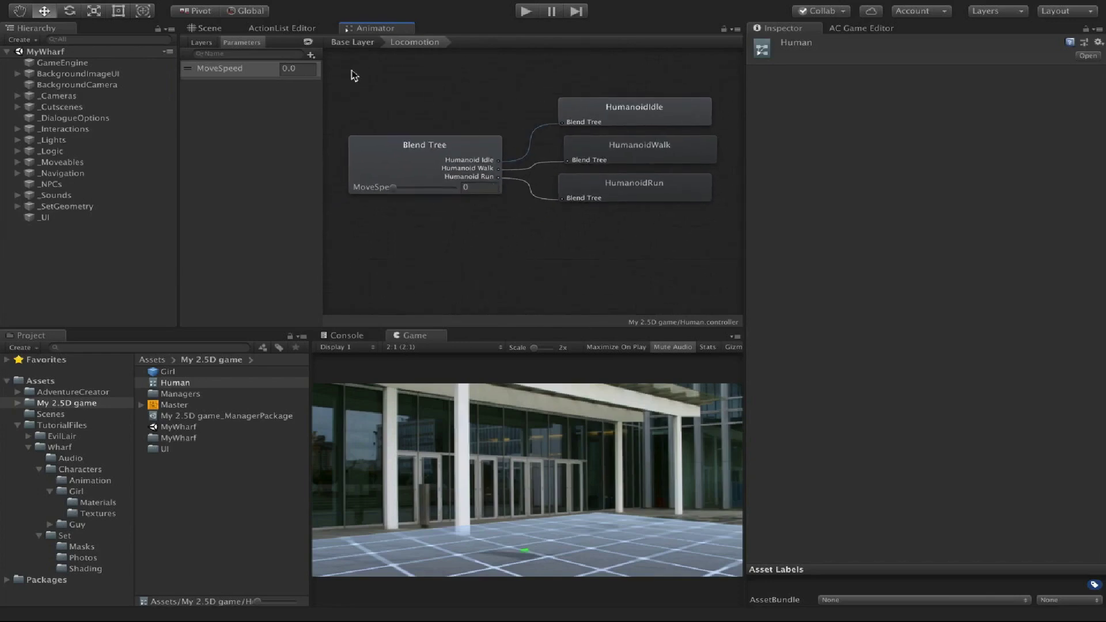
click(355, 46)
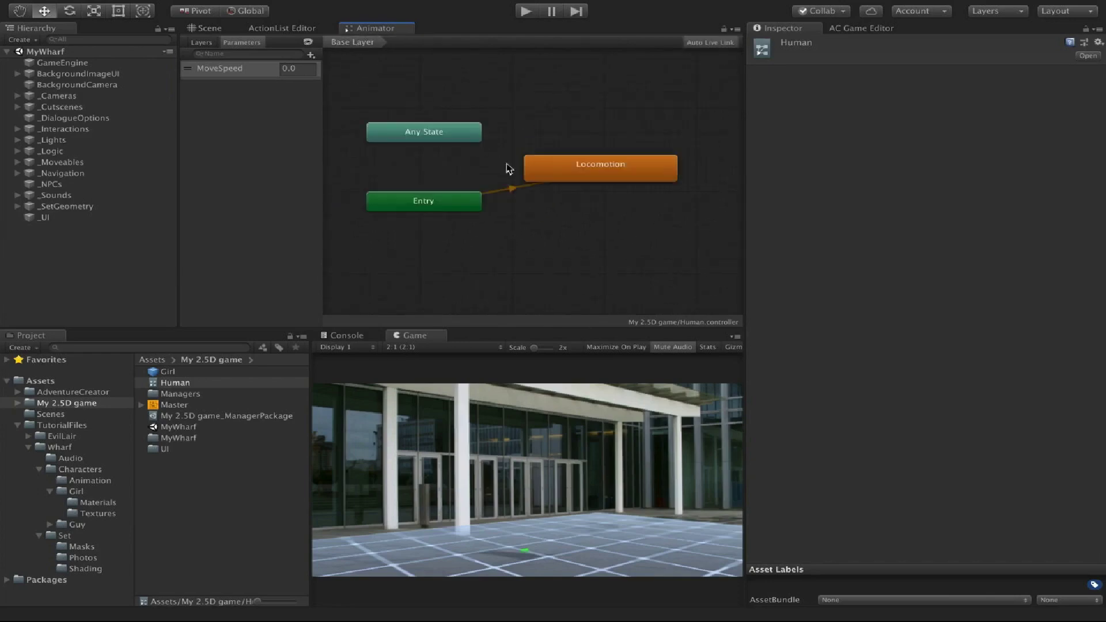
Create a new blend tree state, place it just below Locomotion and name it Crouching.
right_click(539, 196)
mouse_move(701, 207)
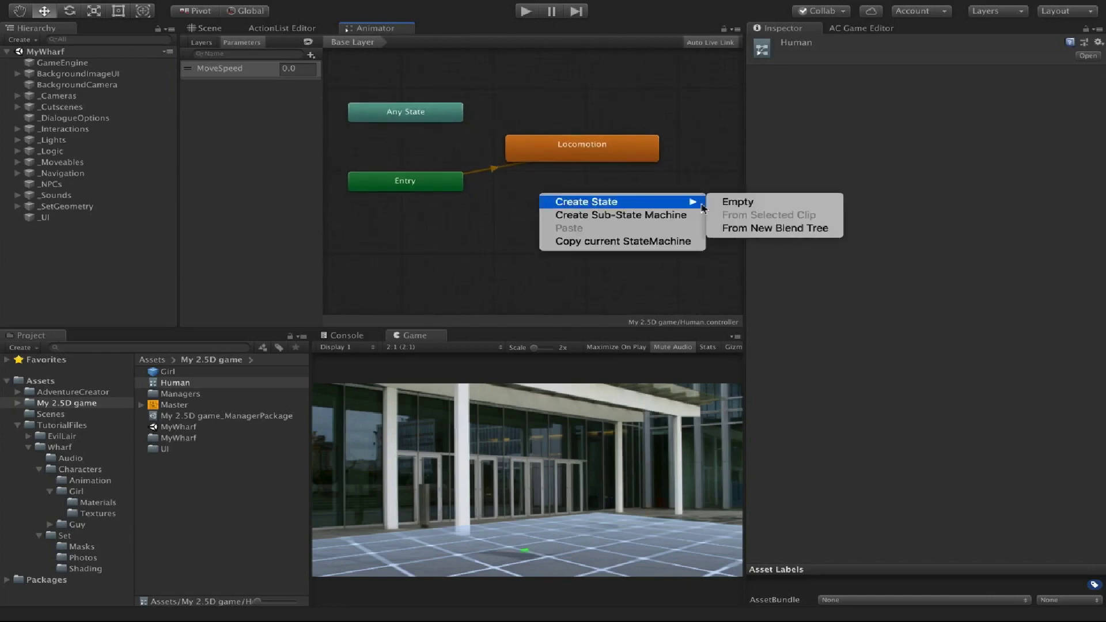
click(747, 230)
drag(670, 208, 620, 189)
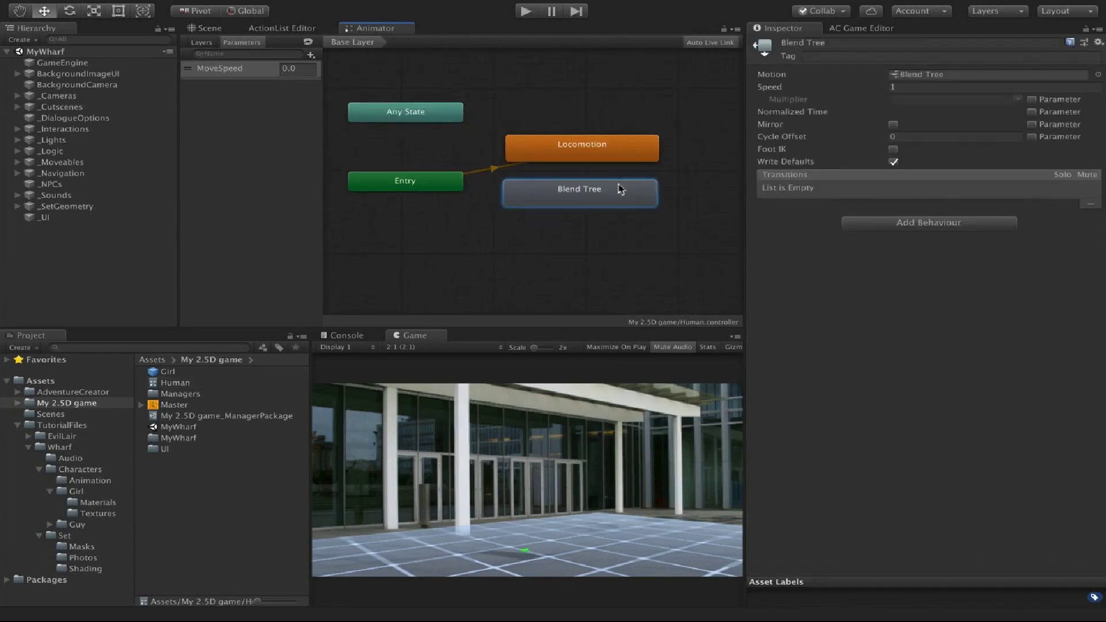
click(826, 43)
text(Crouching)
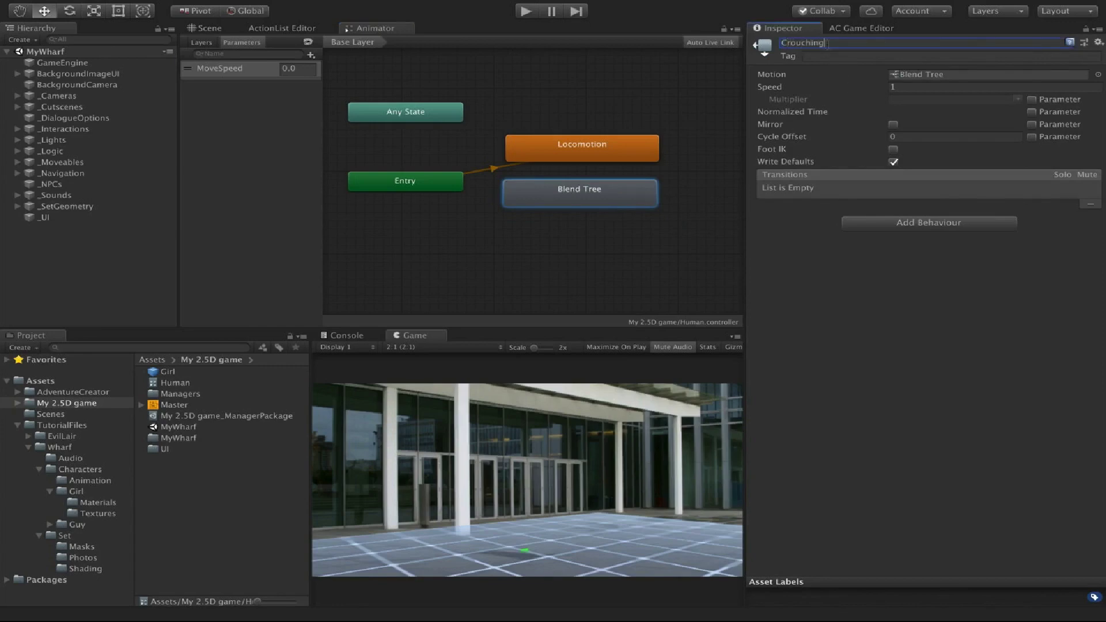
key(Return)
Align the Locomotion state above Crouching and rename it Standing.
click(509, 156)
drag(538, 150, 535, 143)
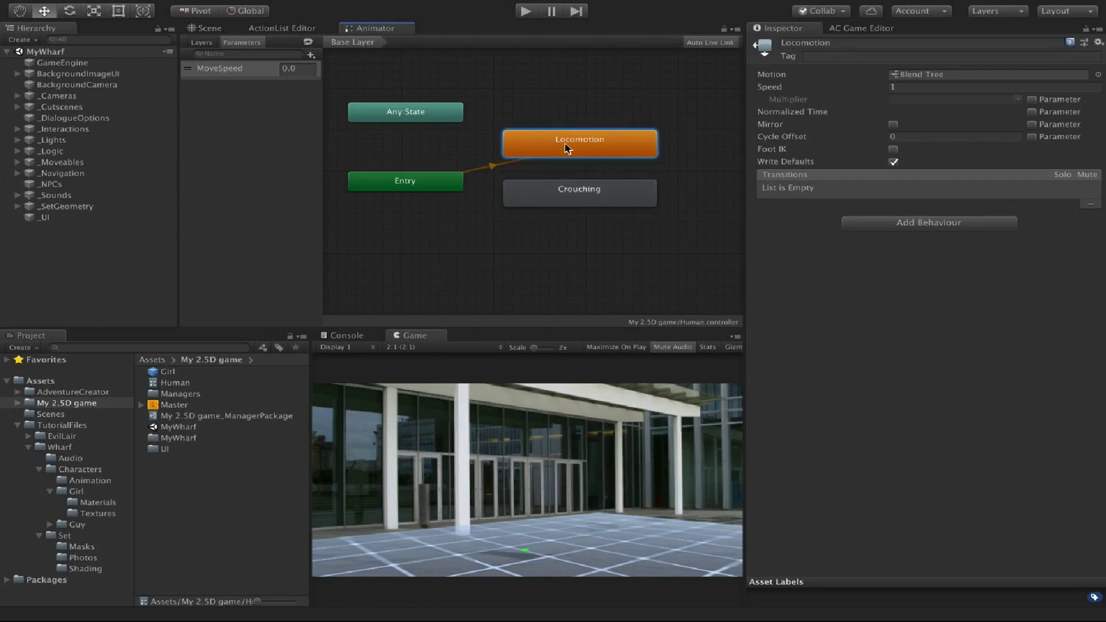
click(840, 43)
key(ctrl+a)
text(S)
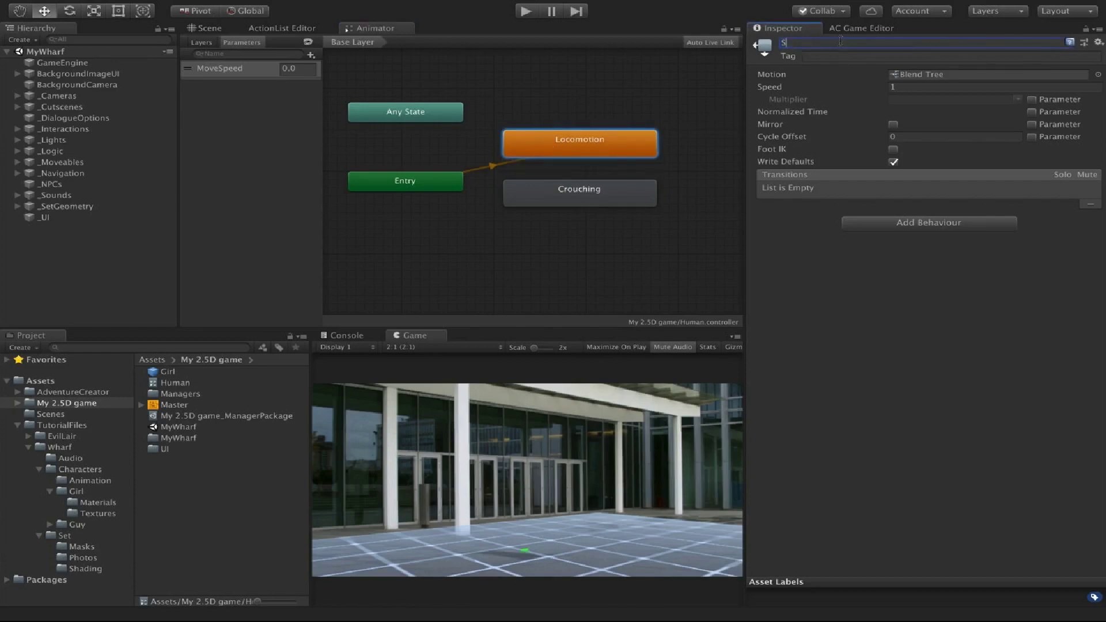
text(tanding)
key(Return)
Open the Crouching state's blend tree and add two motion fields to it.
double_click(630, 193)
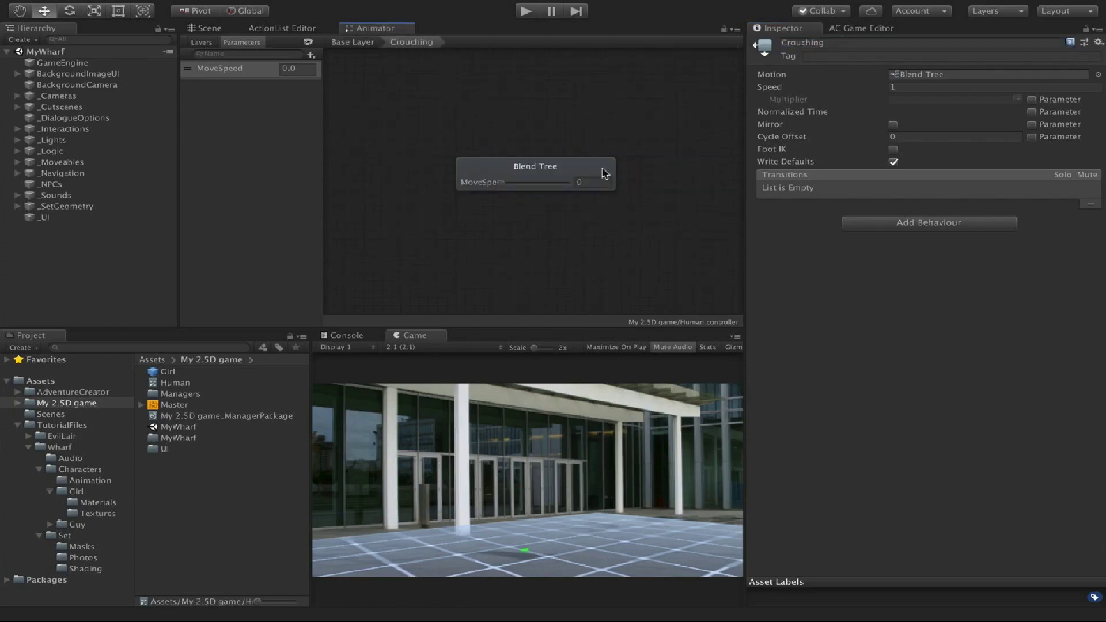
click(603, 173)
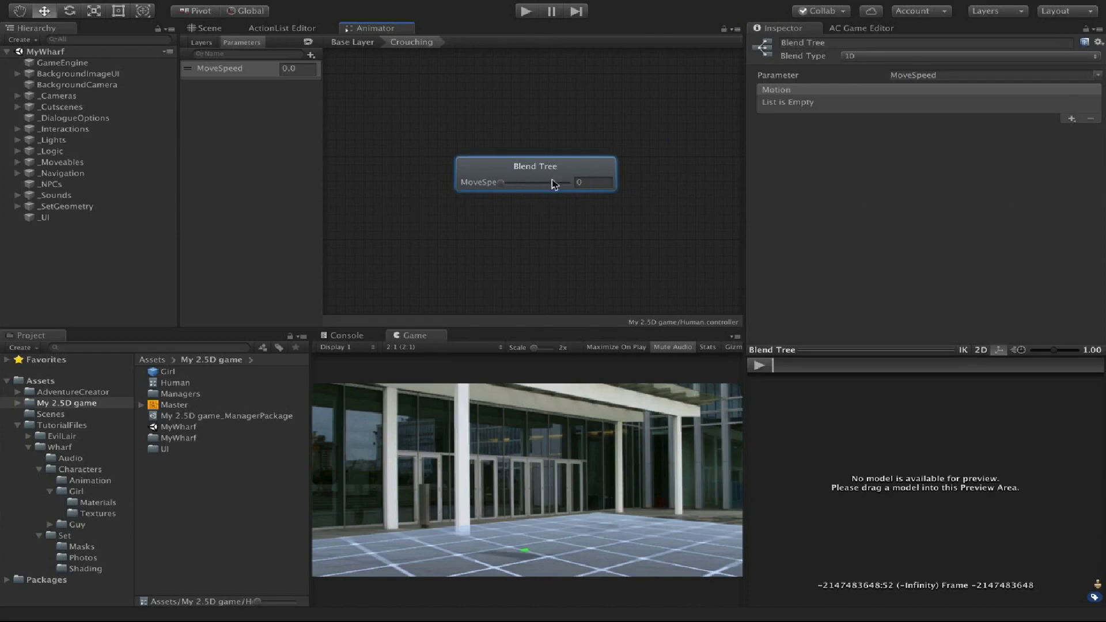
click(1071, 119)
click(1066, 131)
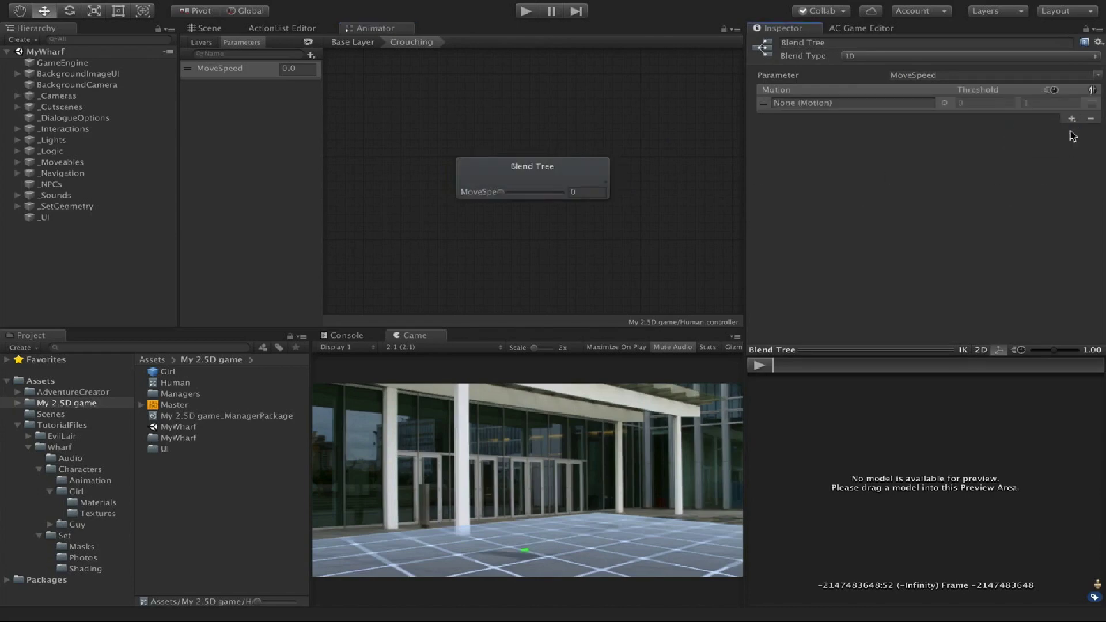
click(1071, 118)
click(1069, 132)
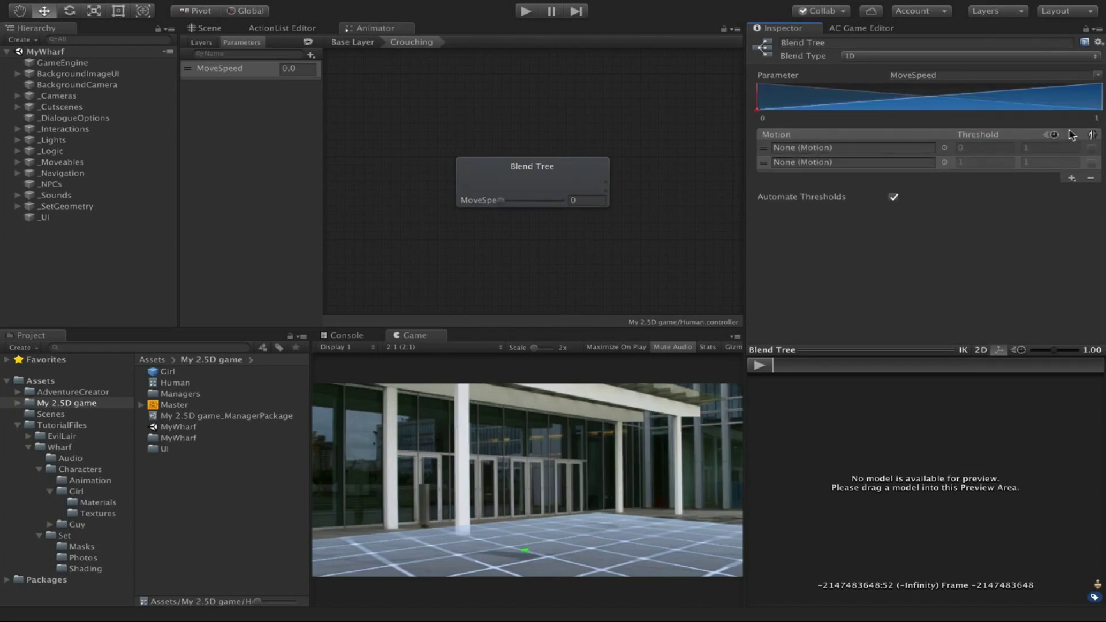
Assign HumanoidCrouchIdle as the blend tree's first motion and HumanoidCrouchWalk as the second.
click(80, 480)
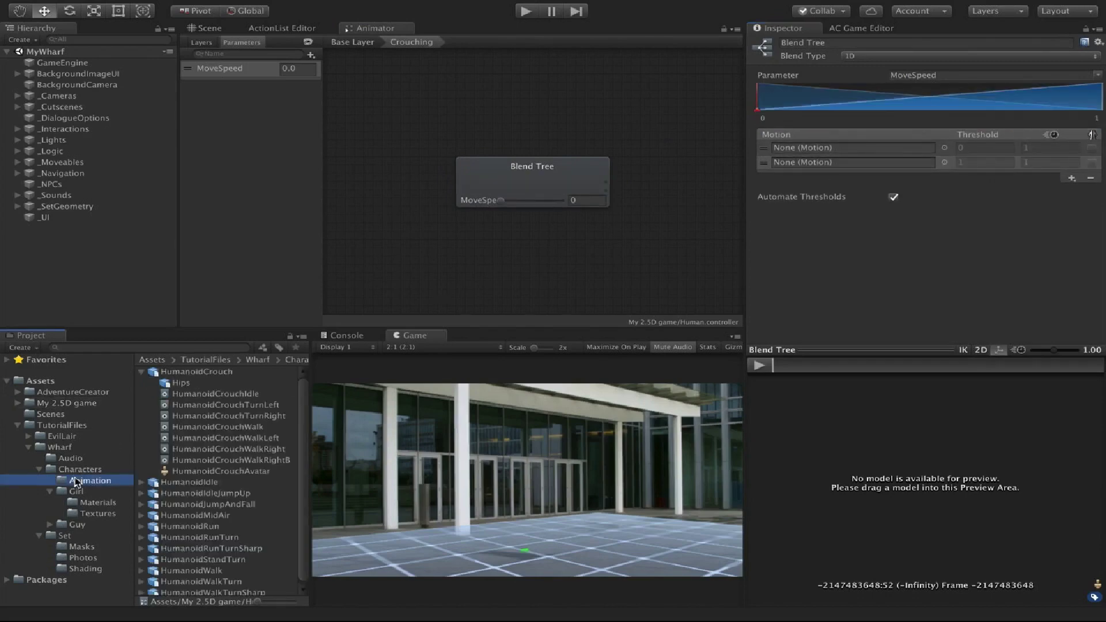
click(193, 395)
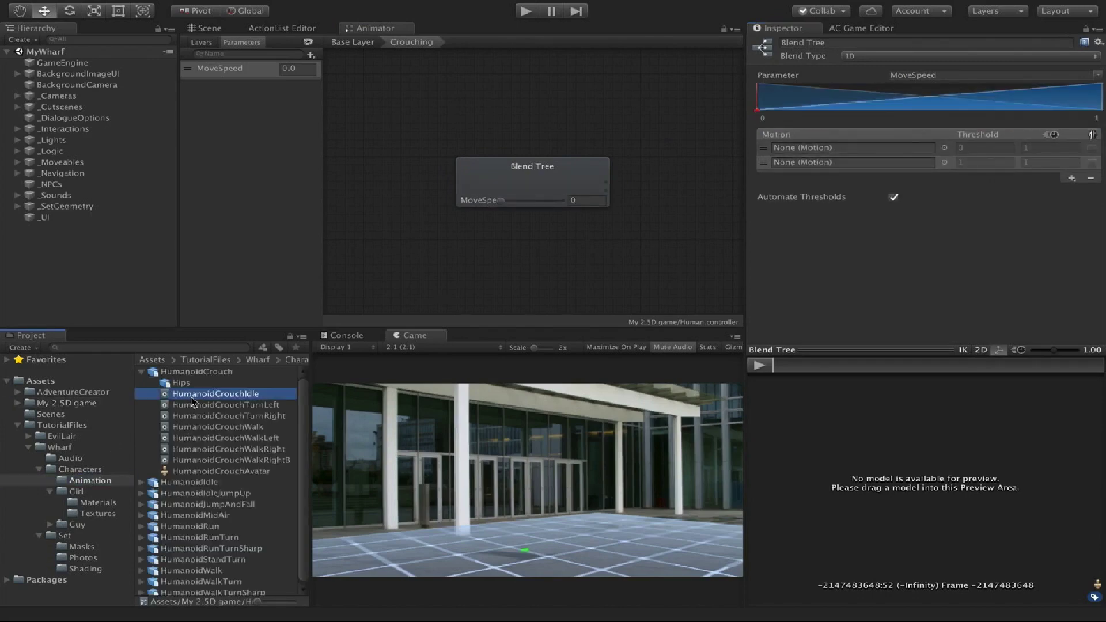
drag(192, 399, 788, 151)
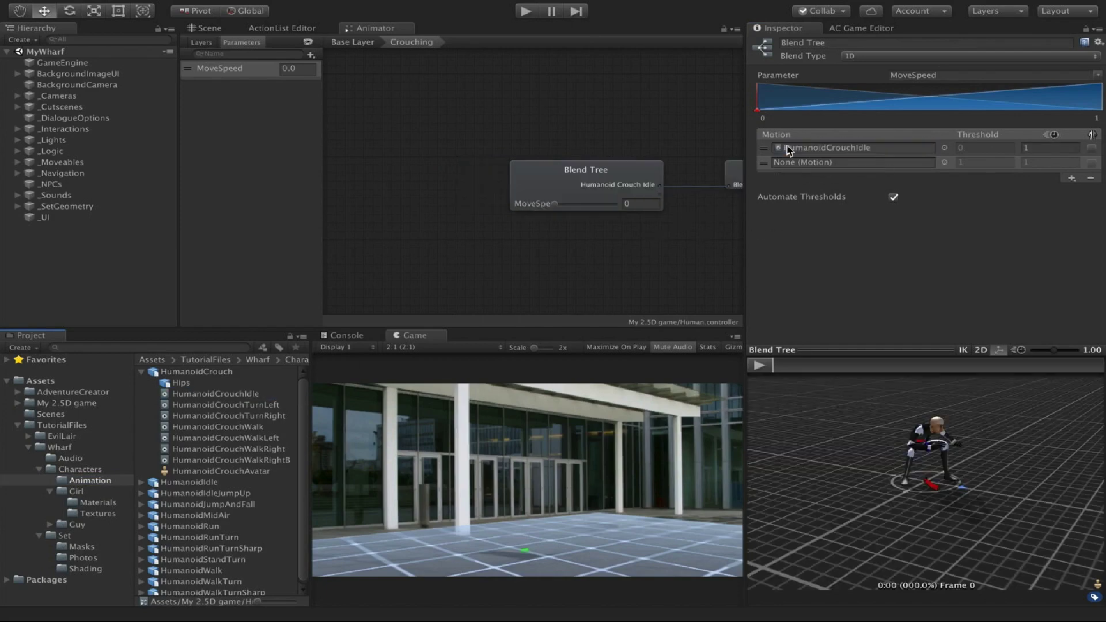
drag(248, 429, 823, 166)
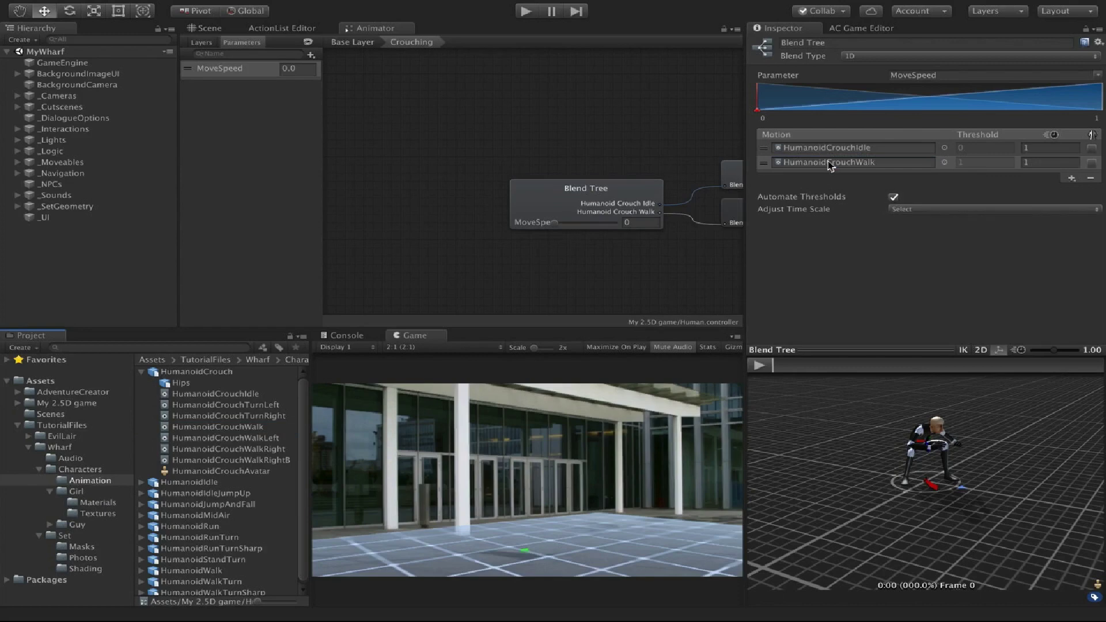
Preview the crouching blend by varying MoveSpeed between idle and walk while the animation plays.
click(760, 365)
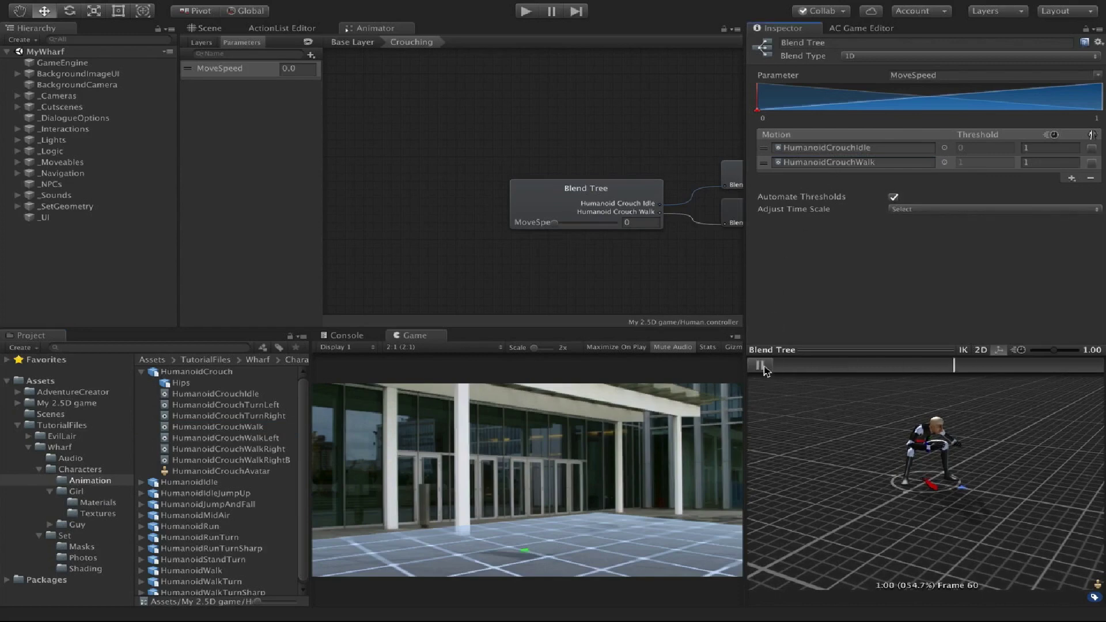
drag(554, 223, 628, 224)
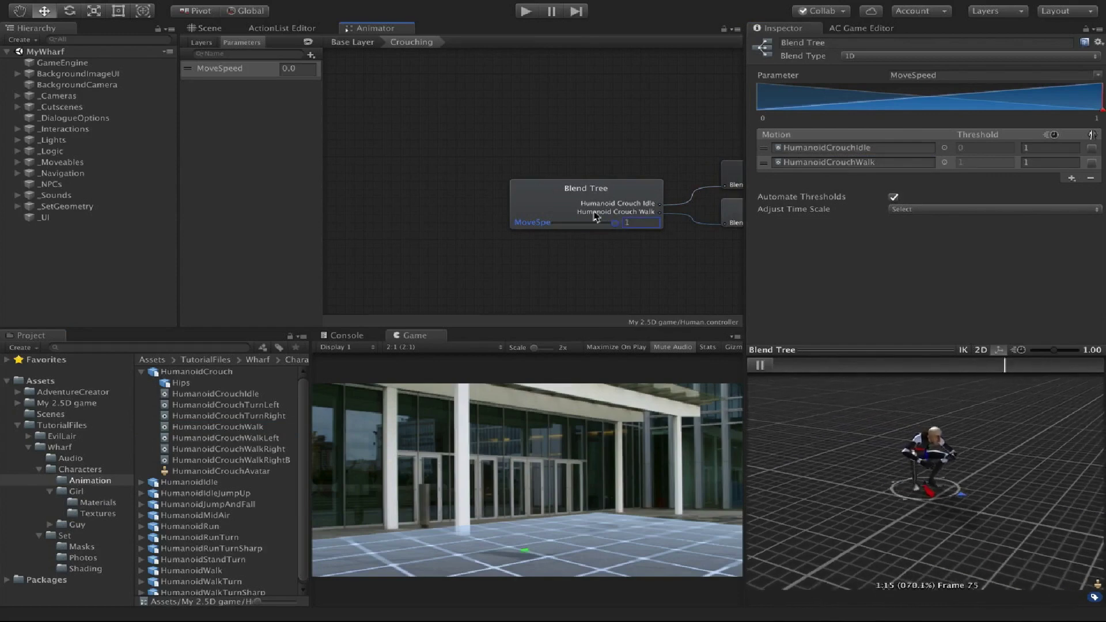
drag(614, 222, 586, 230)
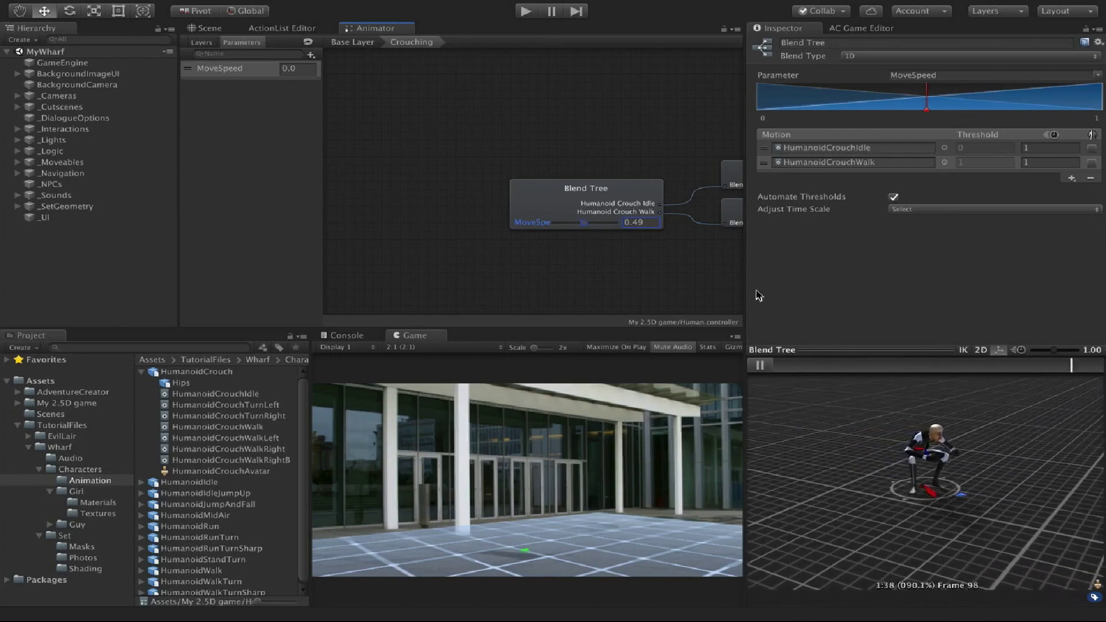
click(760, 365)
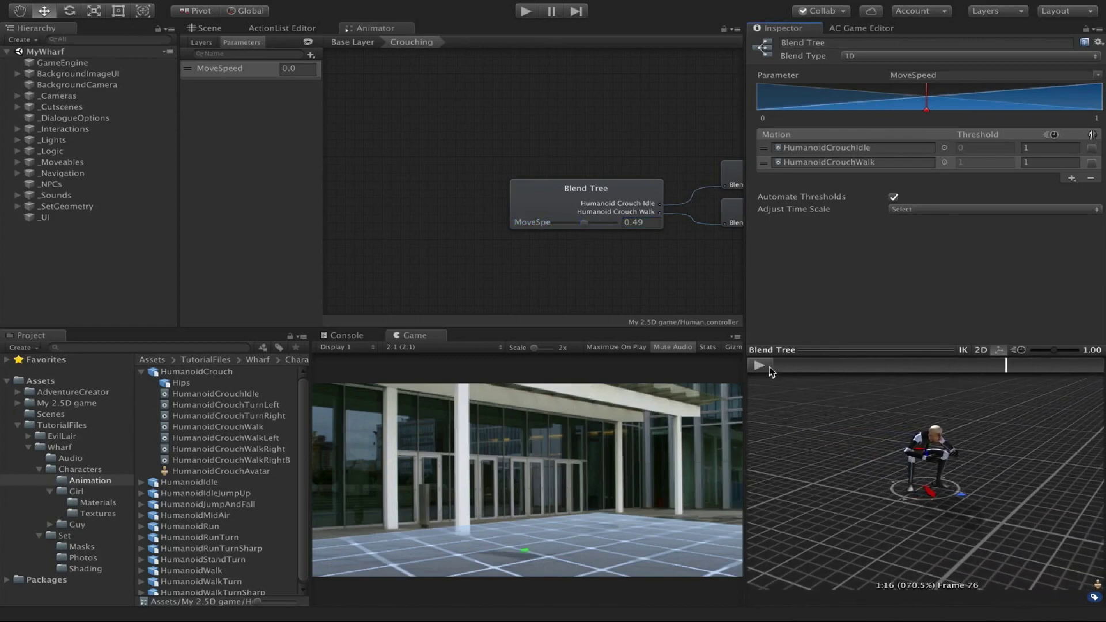
Turn off Automate Thresholds and set the HumanoidCrouchWalk threshold to 0.5.
click(893, 197)
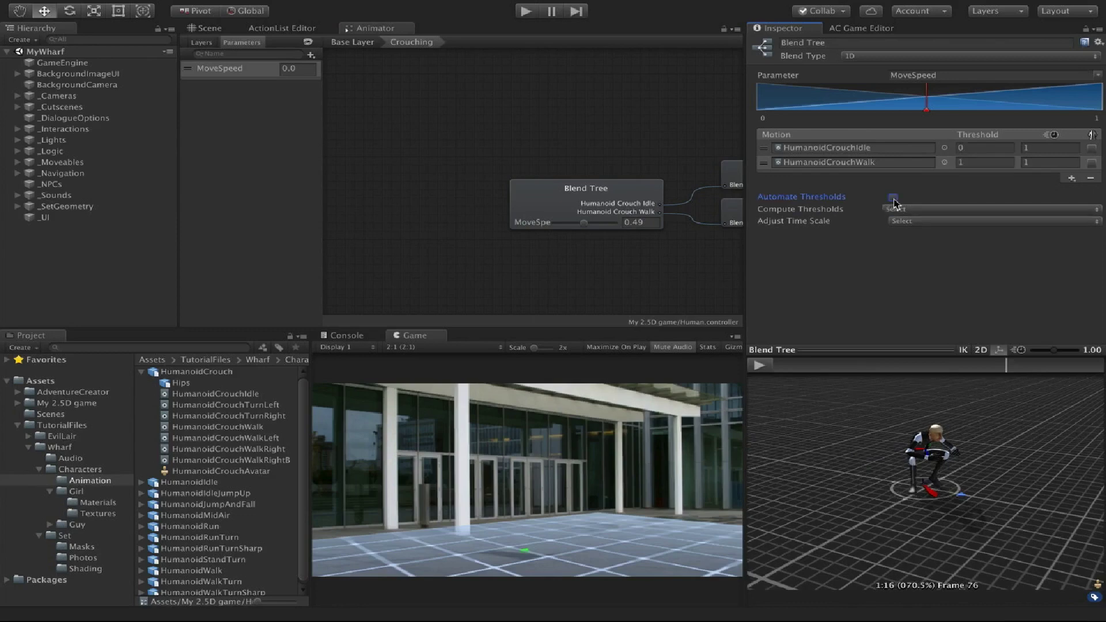
click(959, 163)
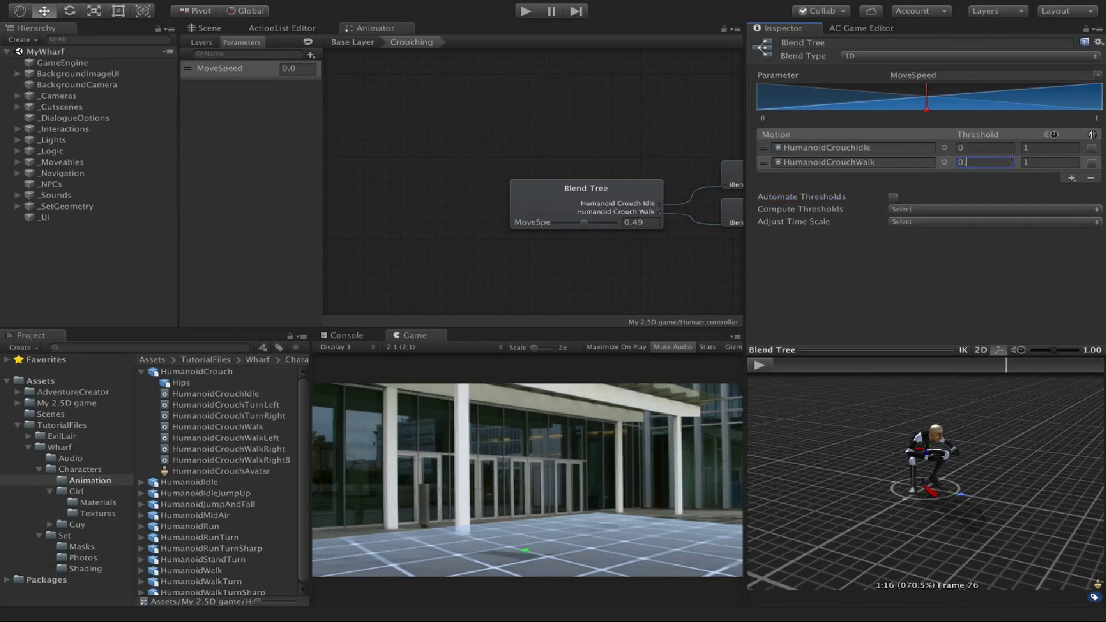
key(Return)
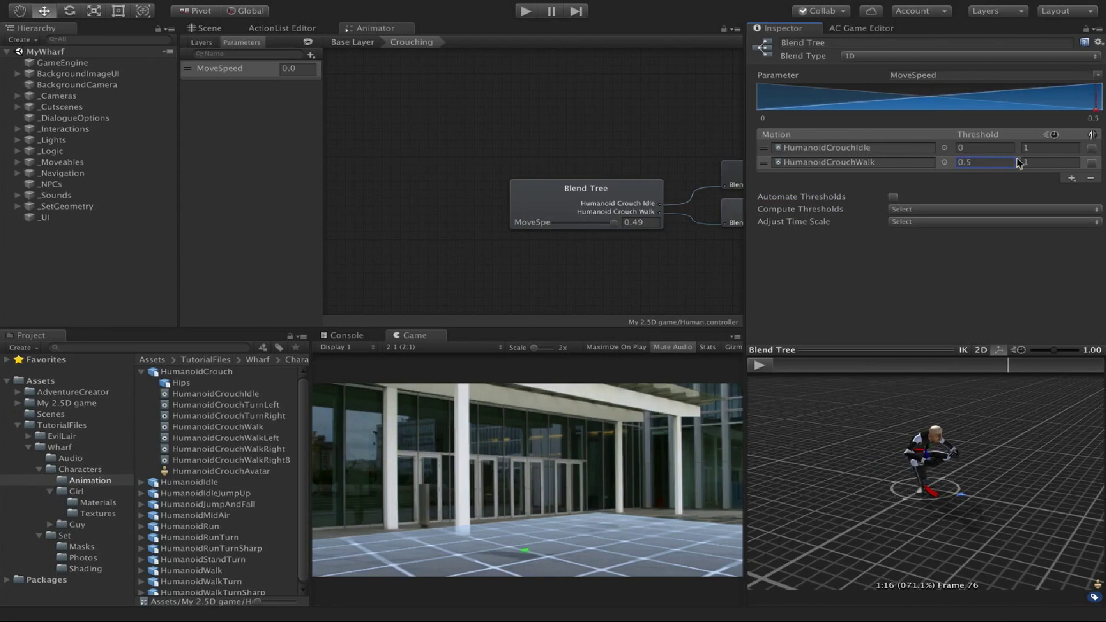
Return to the Base Layer and add a Bool parameter named InStealthMode to the animator controller.
click(355, 43)
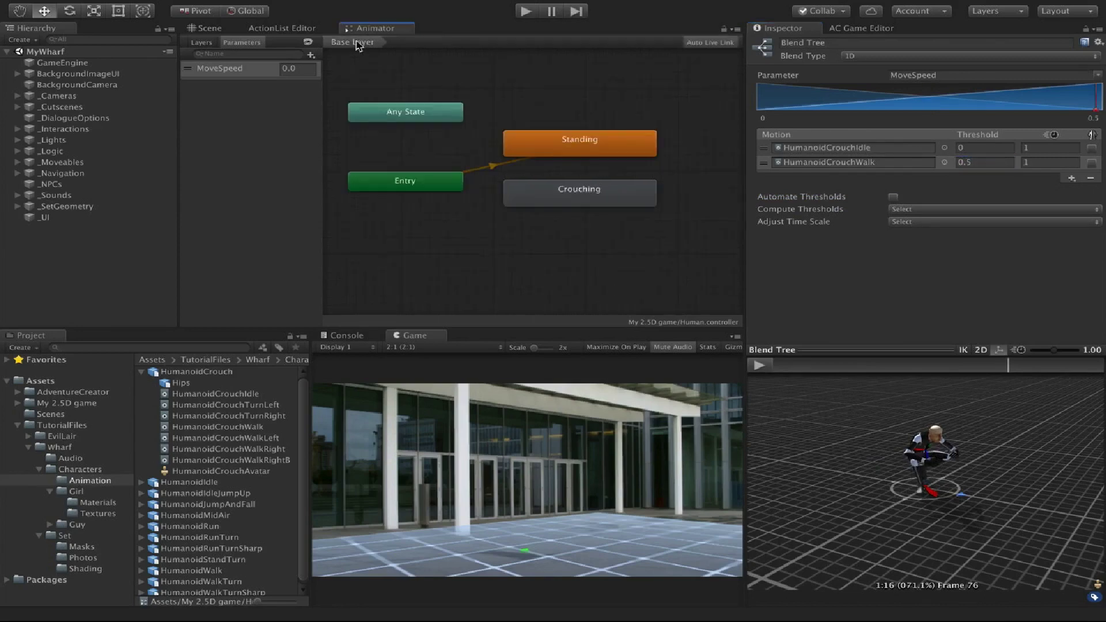
click(607, 196)
click(605, 153)
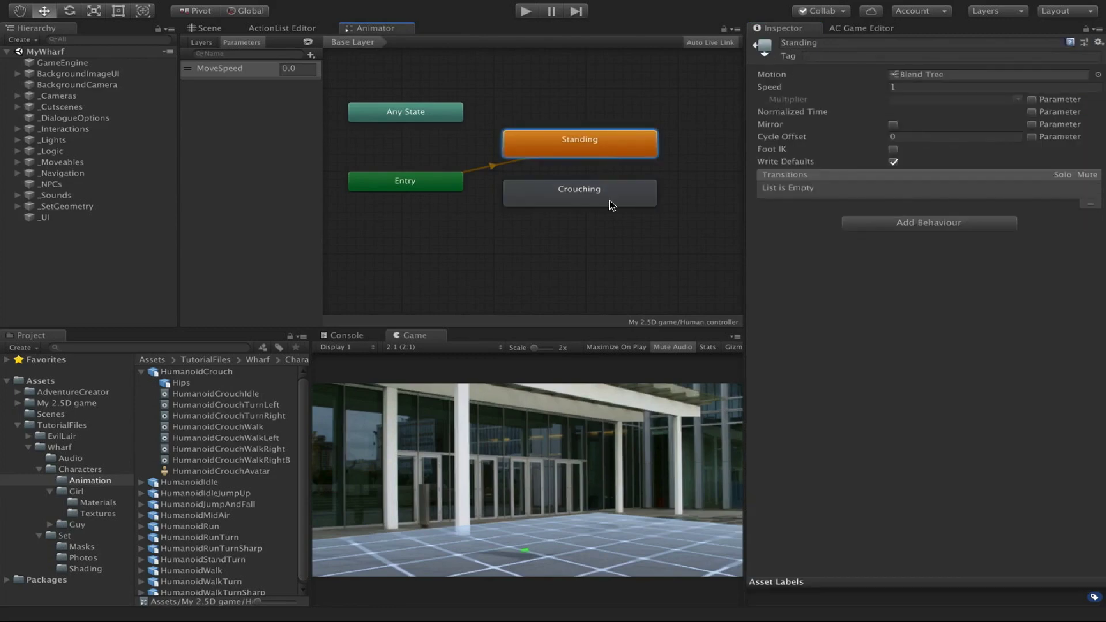
click(311, 56)
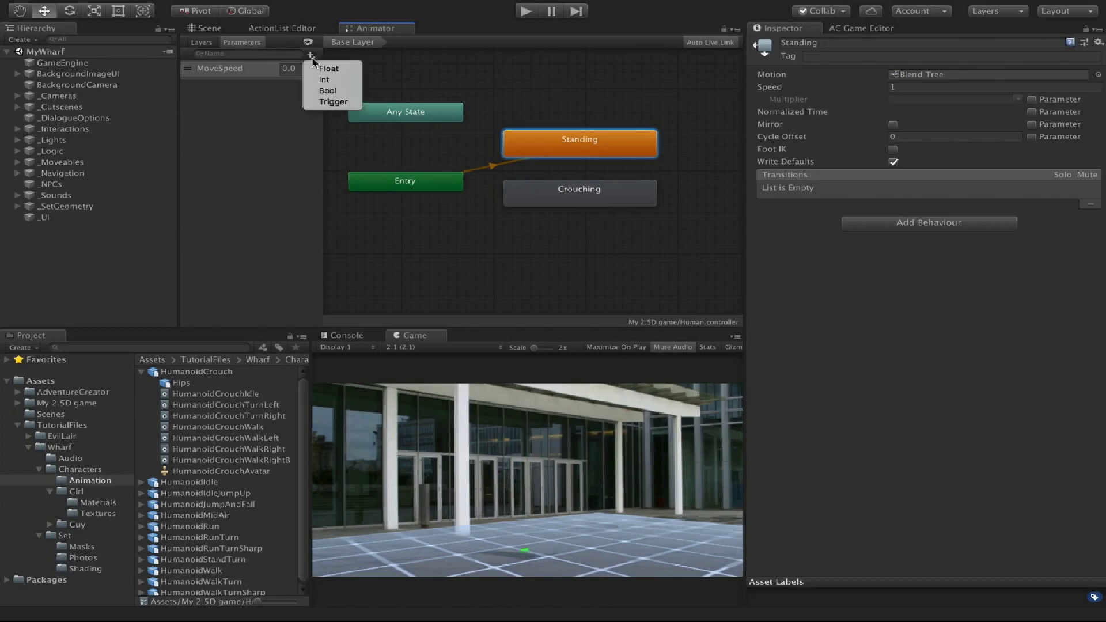
click(328, 91)
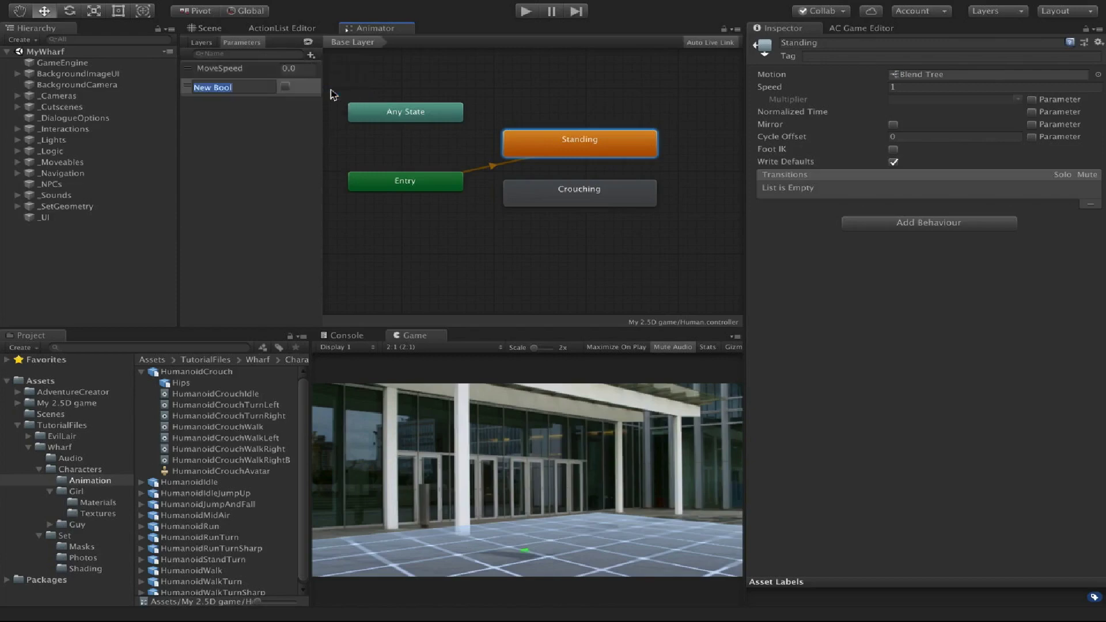
key(BackSpace)
text(InStealthMode)
key(Return)
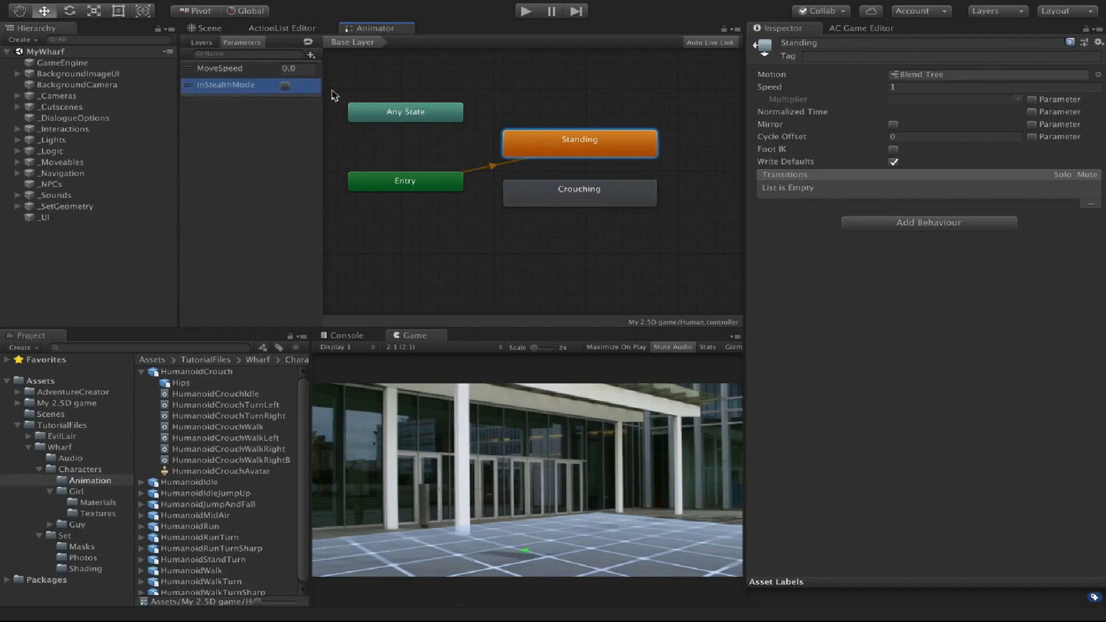
Make transitions in both directions between the Standing and Crouching states.
right_click(531, 151)
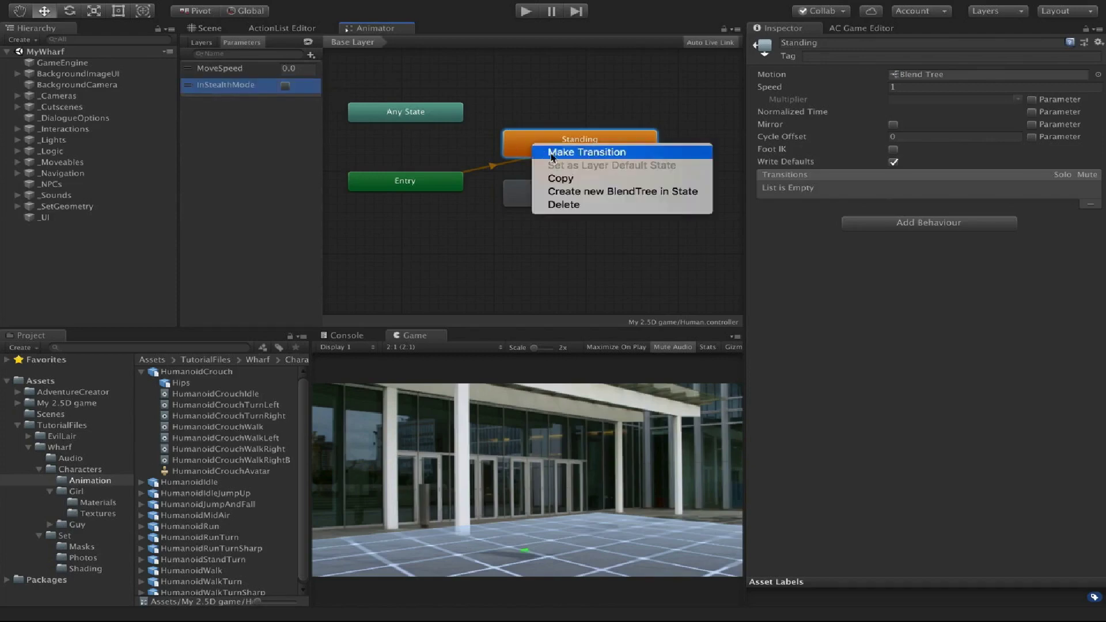
click(550, 152)
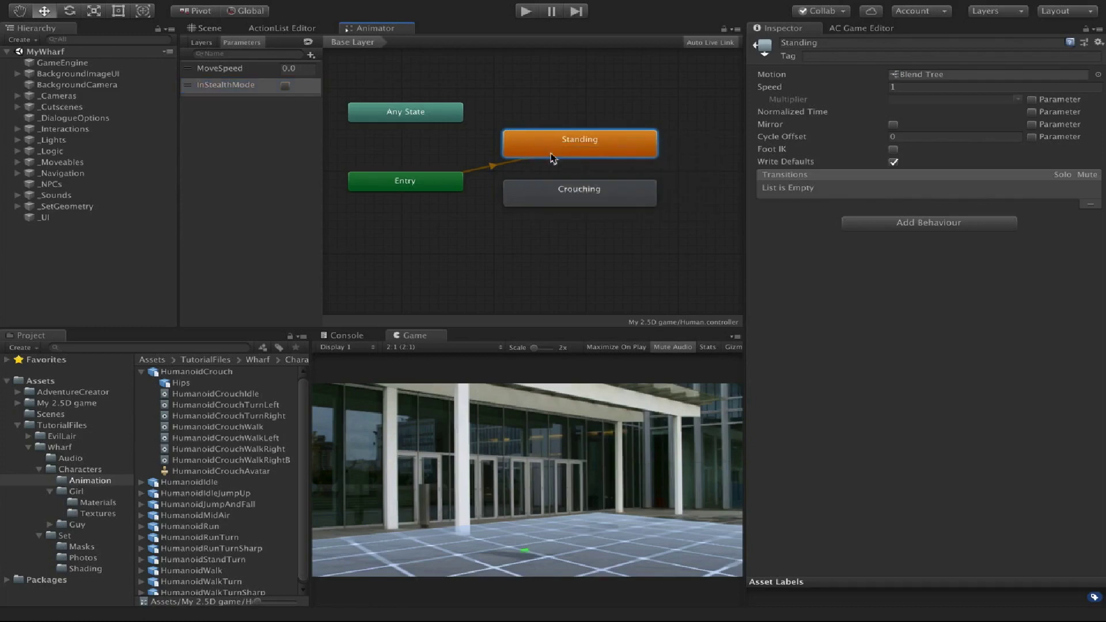
click(567, 197)
right_click(602, 197)
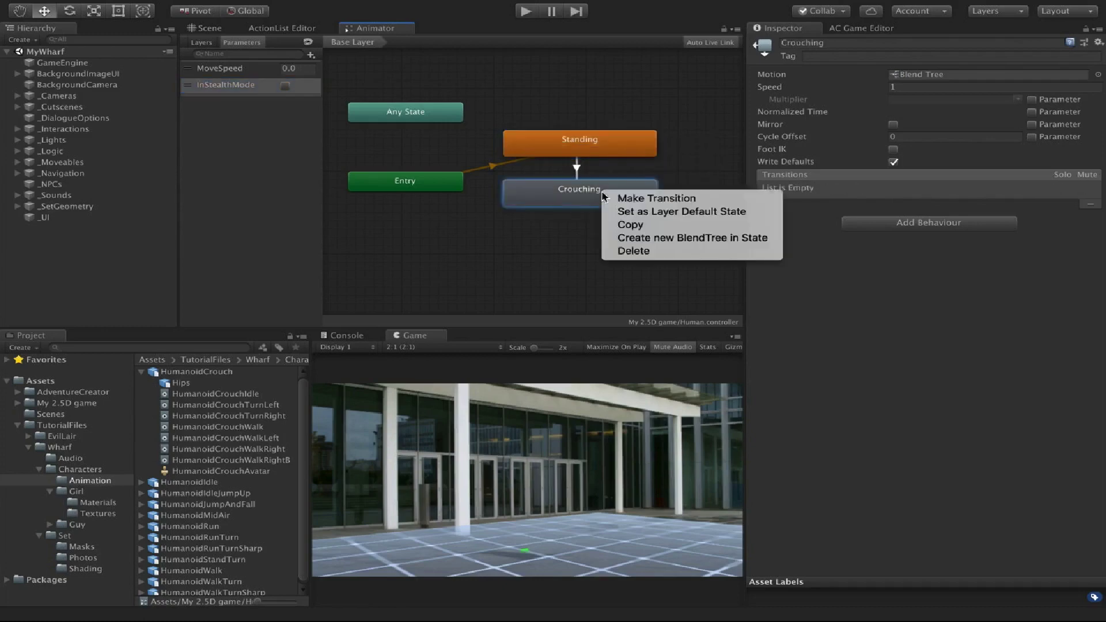
click(612, 197)
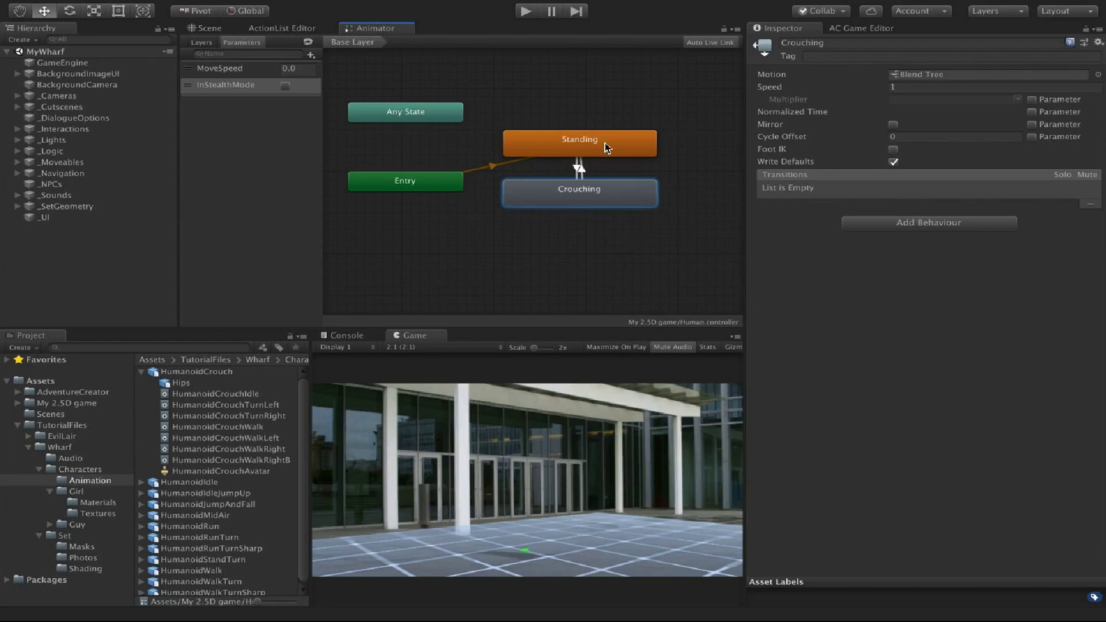
click(607, 149)
Give the Standing -> Crouching transition an InStealthMode true condition and disable its Has Exit Time.
click(577, 169)
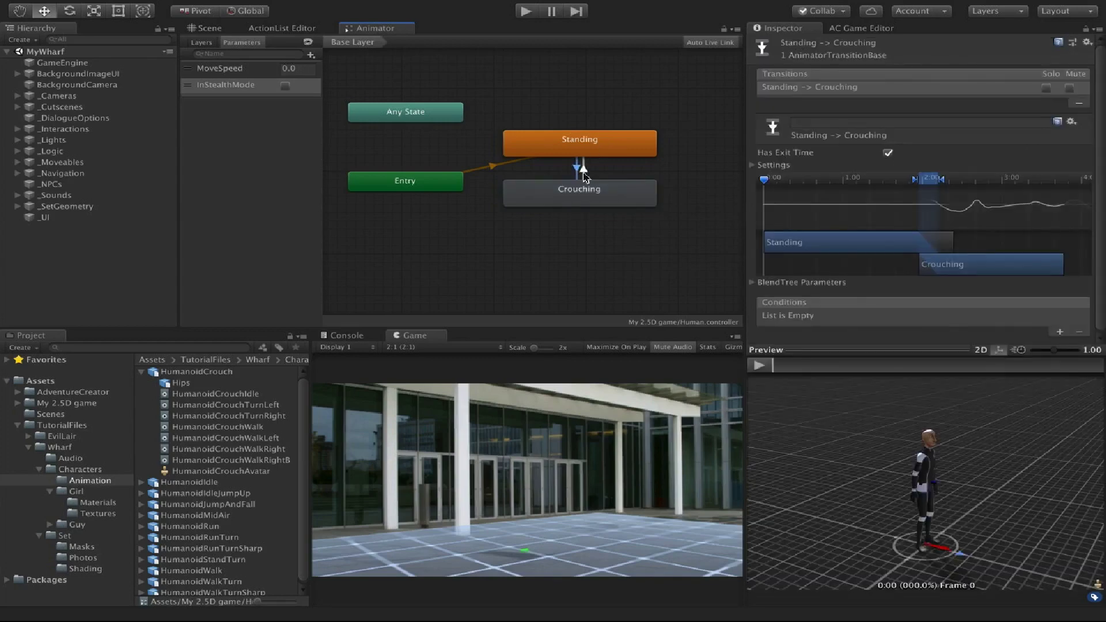
click(1059, 330)
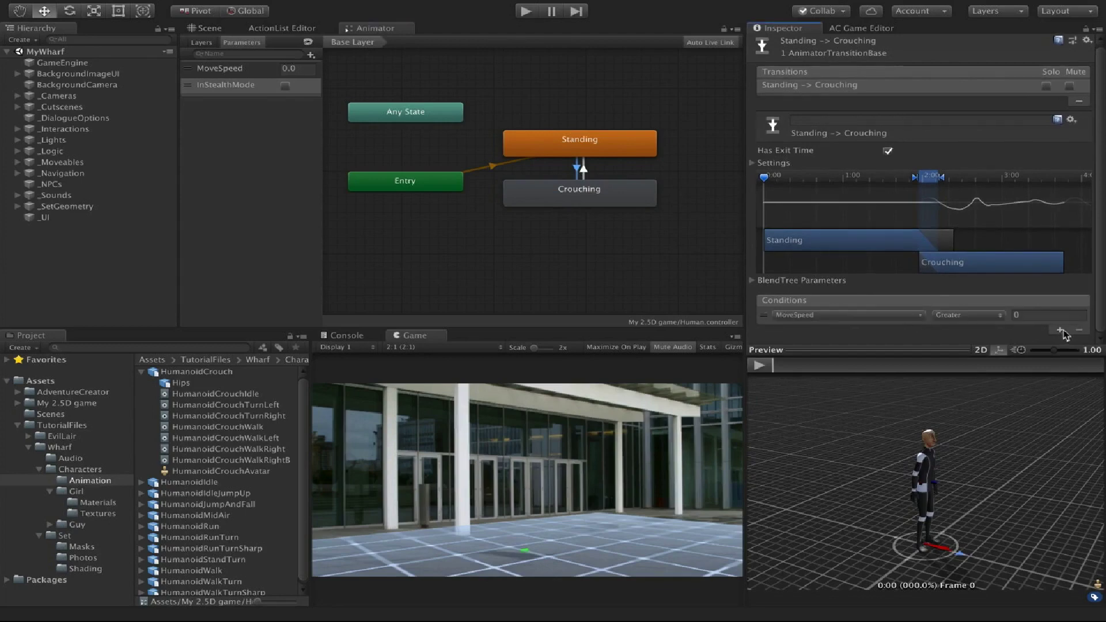
click(830, 314)
click(836, 368)
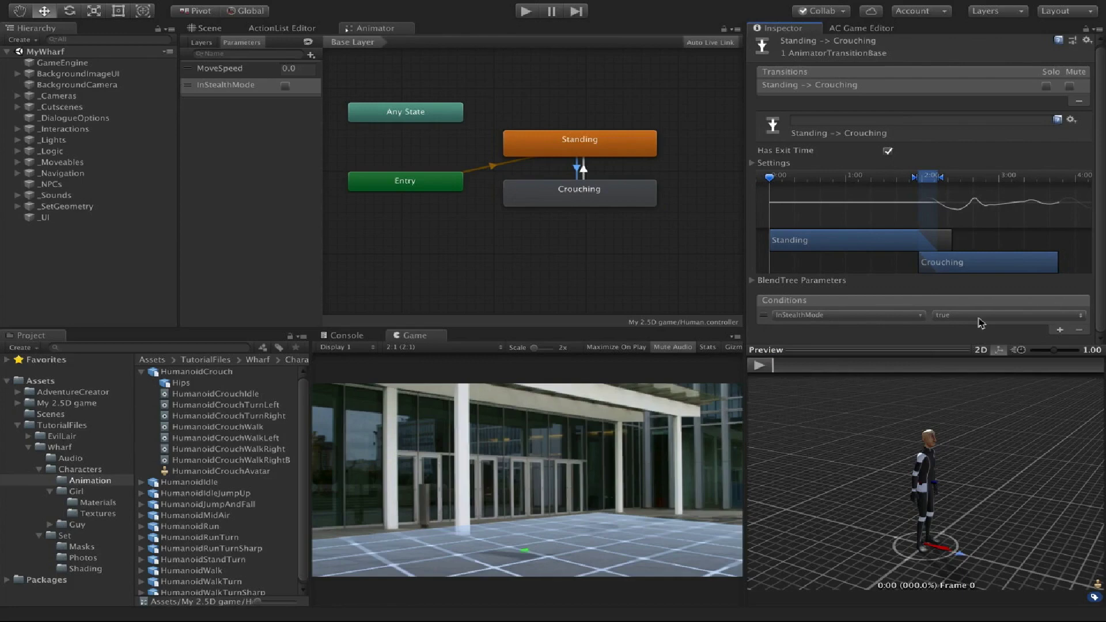
click(887, 151)
Disable Has Exit Time on the Crouching -> Standing transition and add an InStealthMode false condition.
click(582, 168)
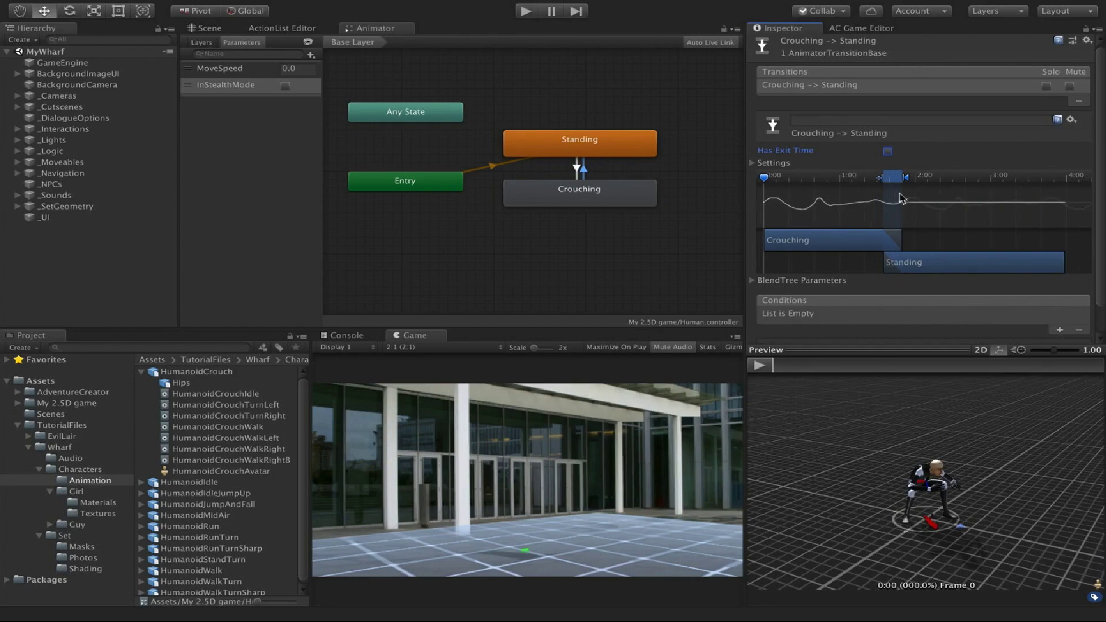
scroll(1060, 287, down, 2)
click(1053, 294)
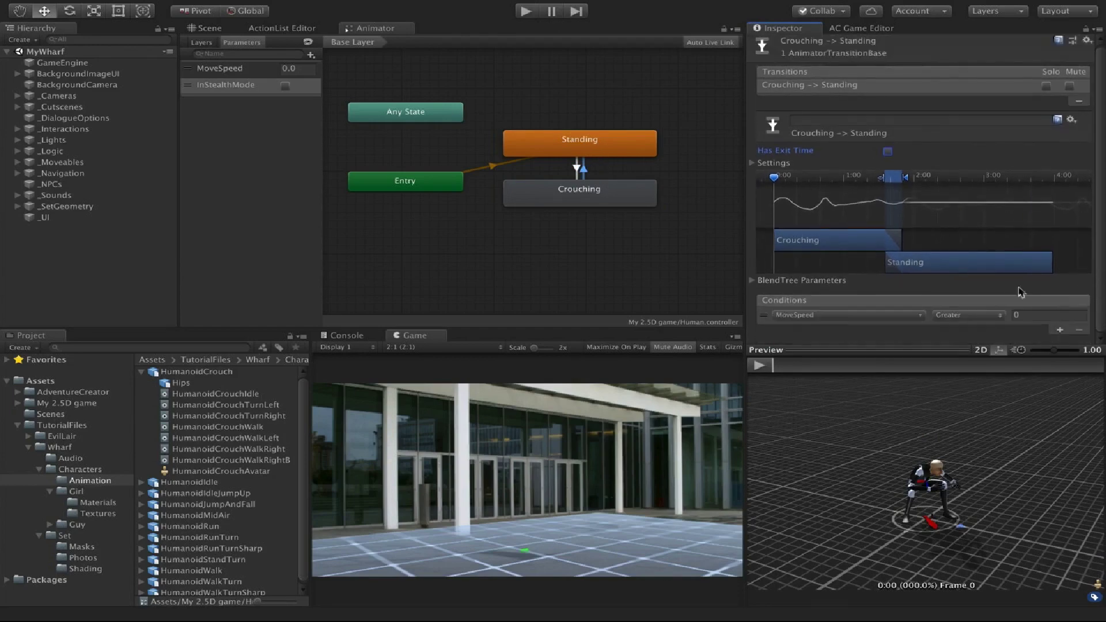
click(884, 315)
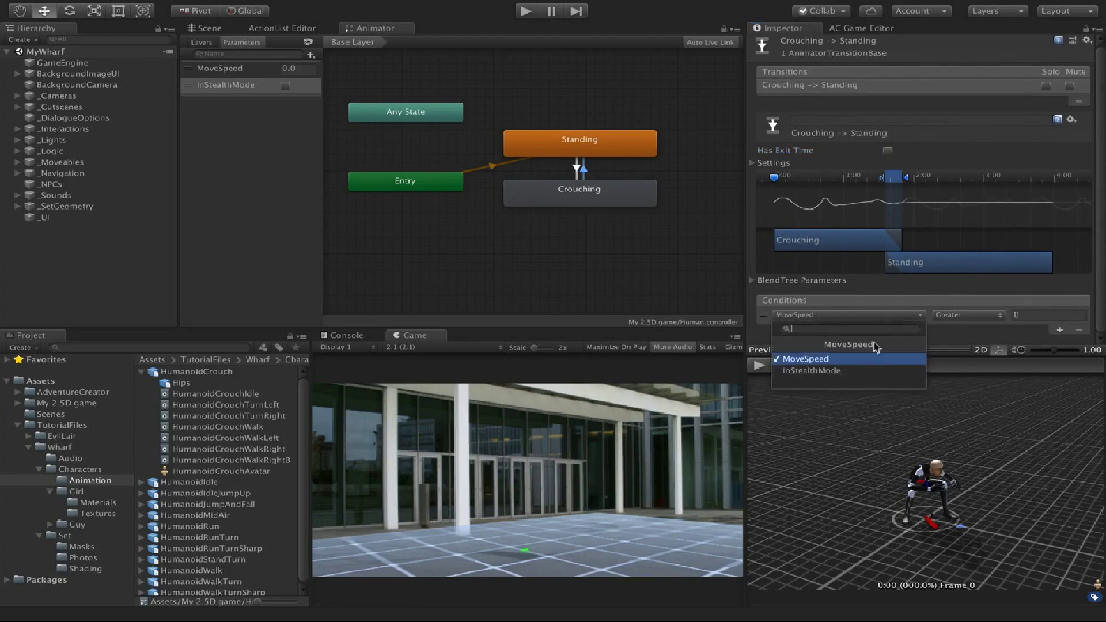
click(881, 369)
click(953, 317)
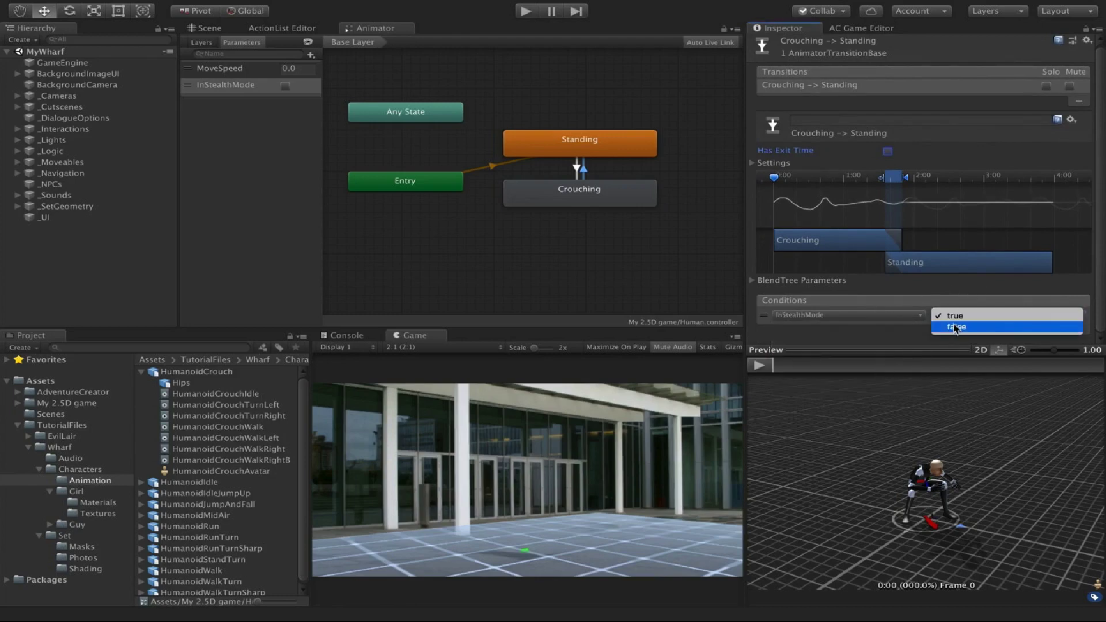
click(954, 326)
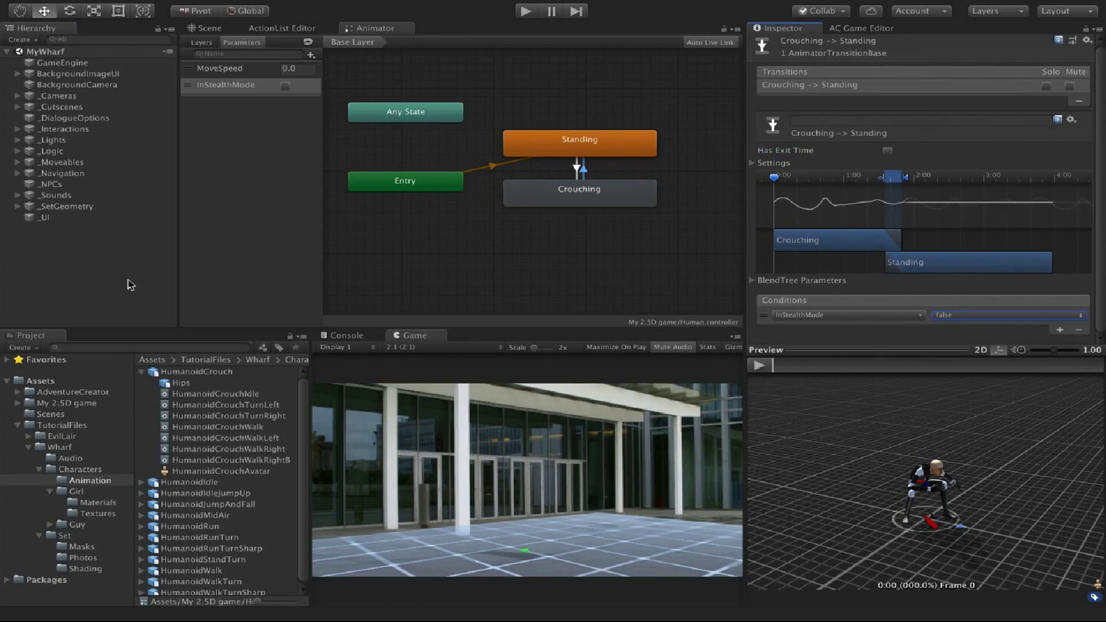
Run the game and select the Girl under DontDestroyOnLoad to monitor her live animator states.
click(485, 61)
click(526, 11)
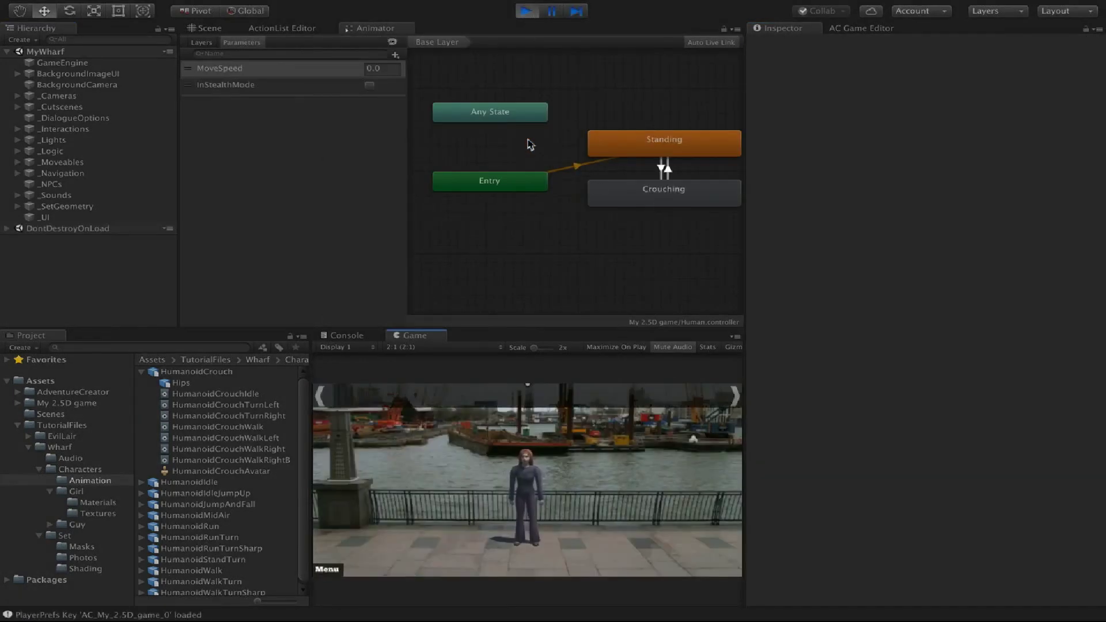
click(6, 228)
click(43, 239)
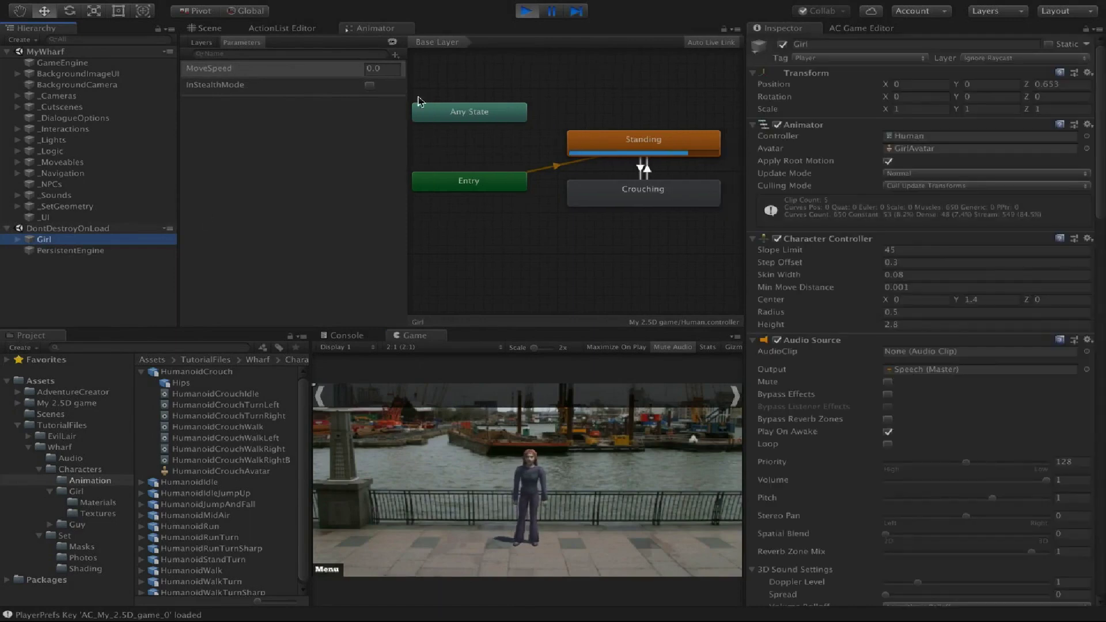
drag(406, 172, 332, 173)
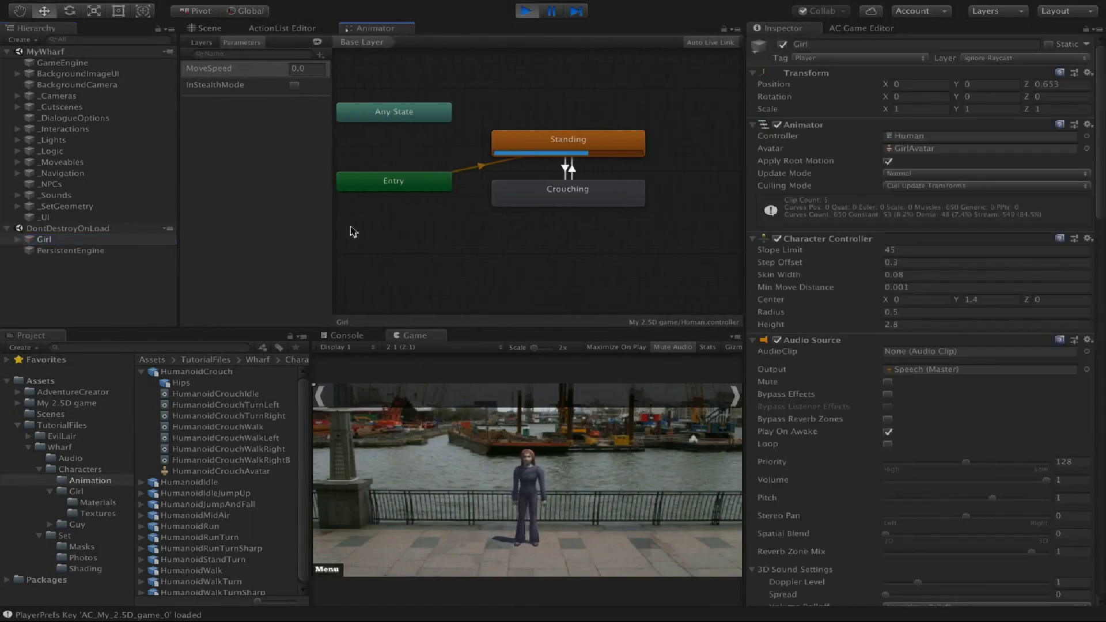
Test walking the Girl with InStealthMode enabled, then disable it and stop the game.
click(295, 85)
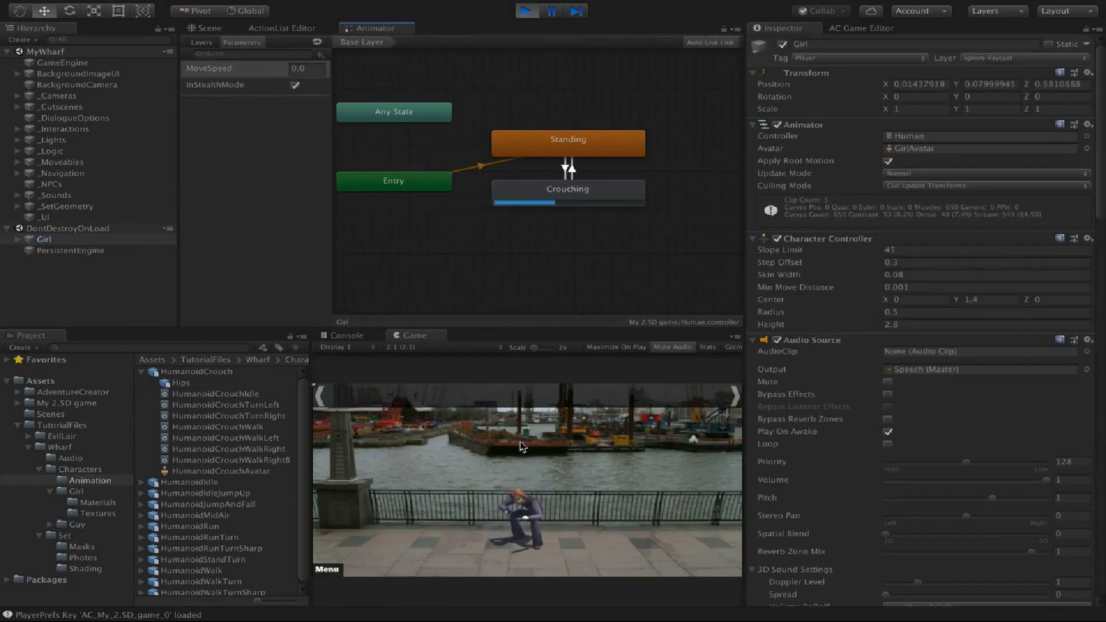
click(651, 546)
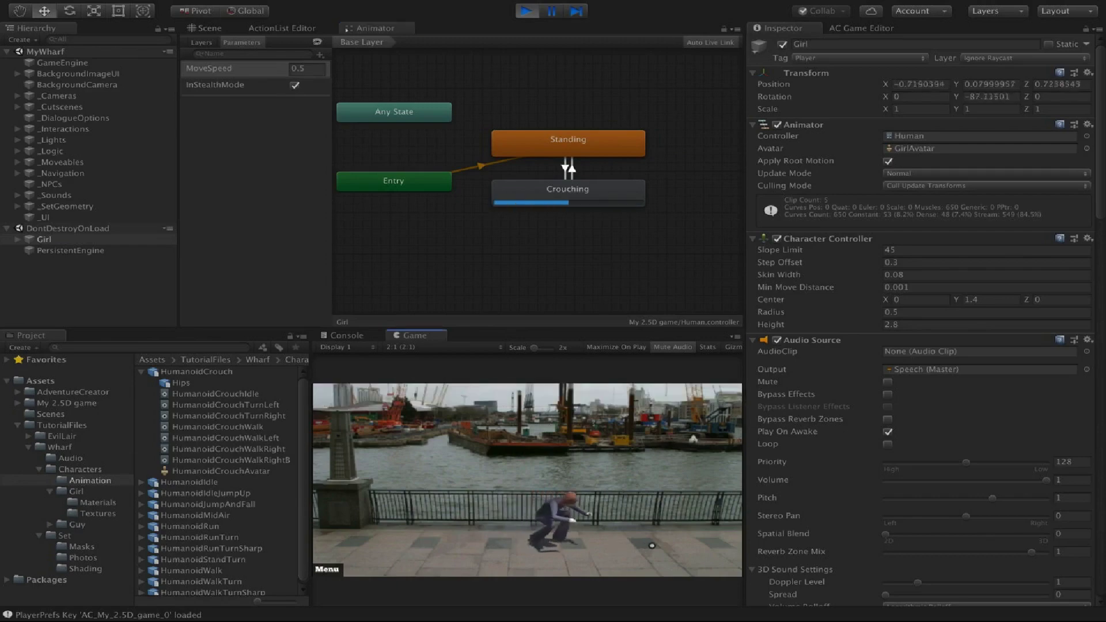
click(449, 535)
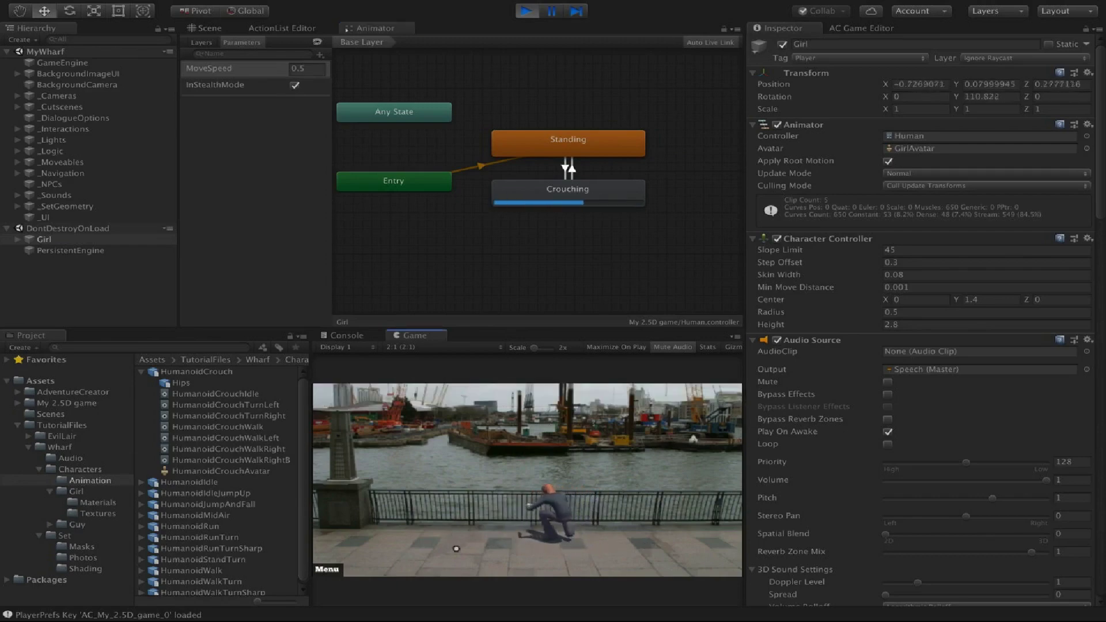
click(295, 86)
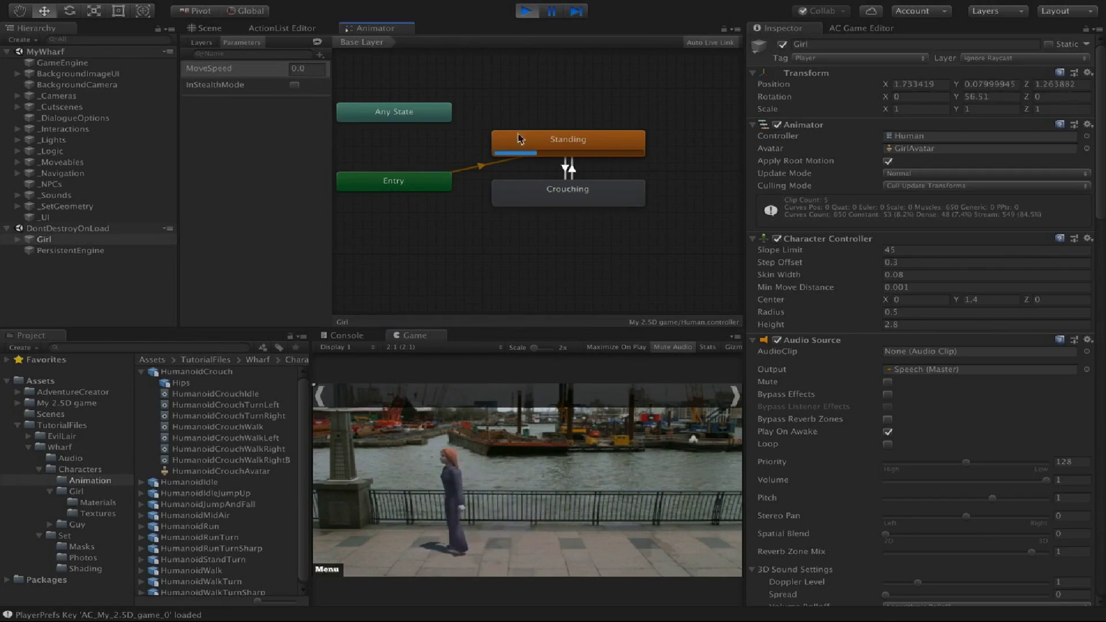
click(526, 11)
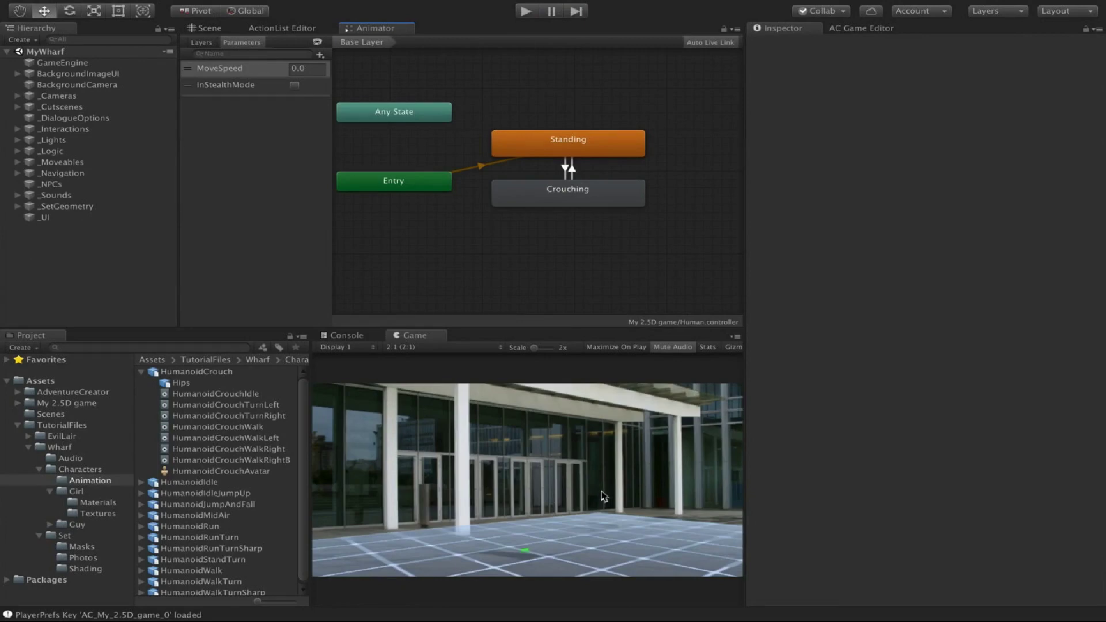
Open Adventure Creator's Active Inputs Editor and create a new active input.
click(141, 371)
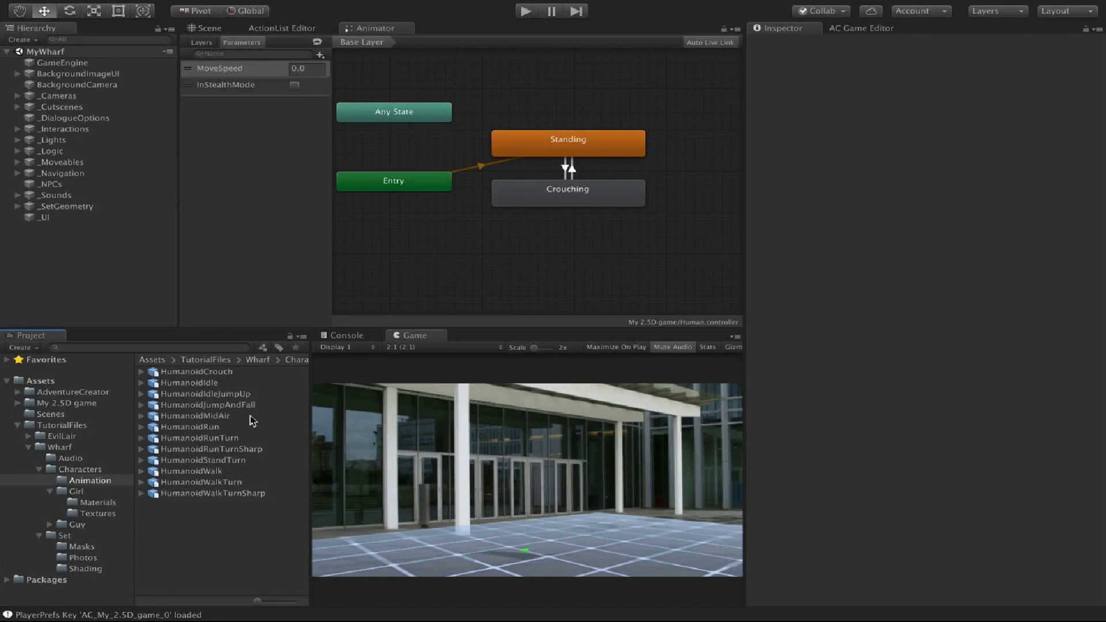
mouse_move(266, 3)
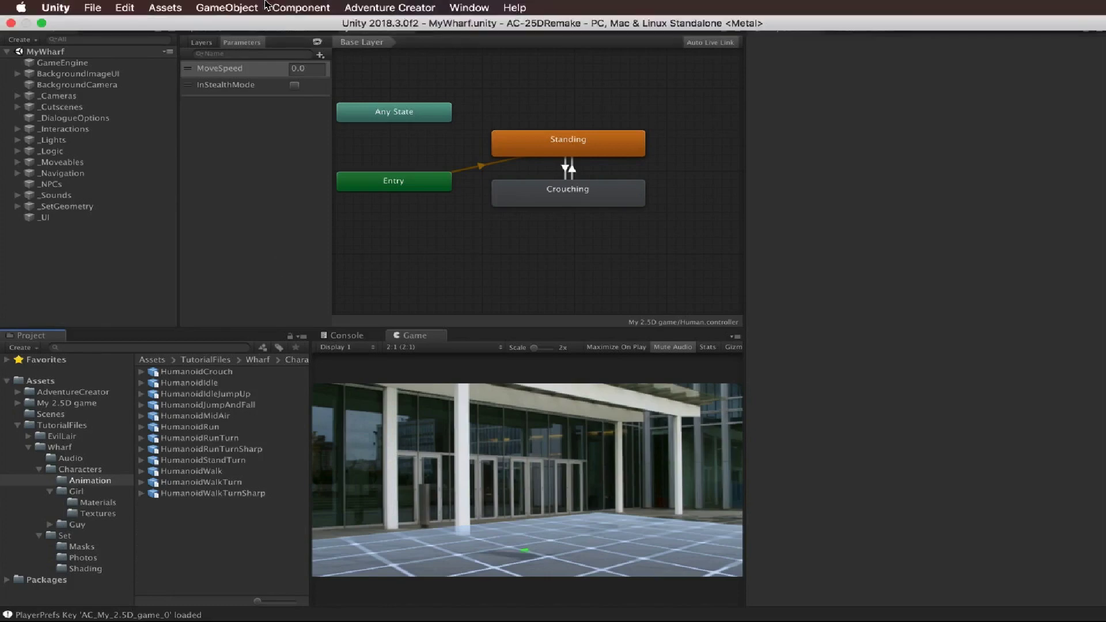
click(397, 8)
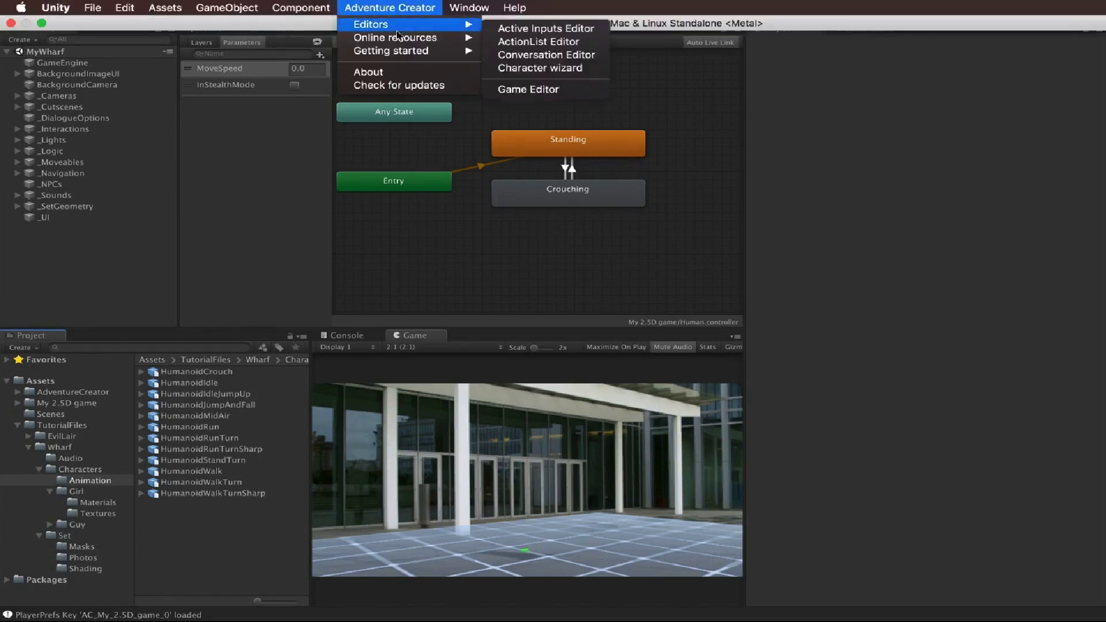
mouse_move(401, 26)
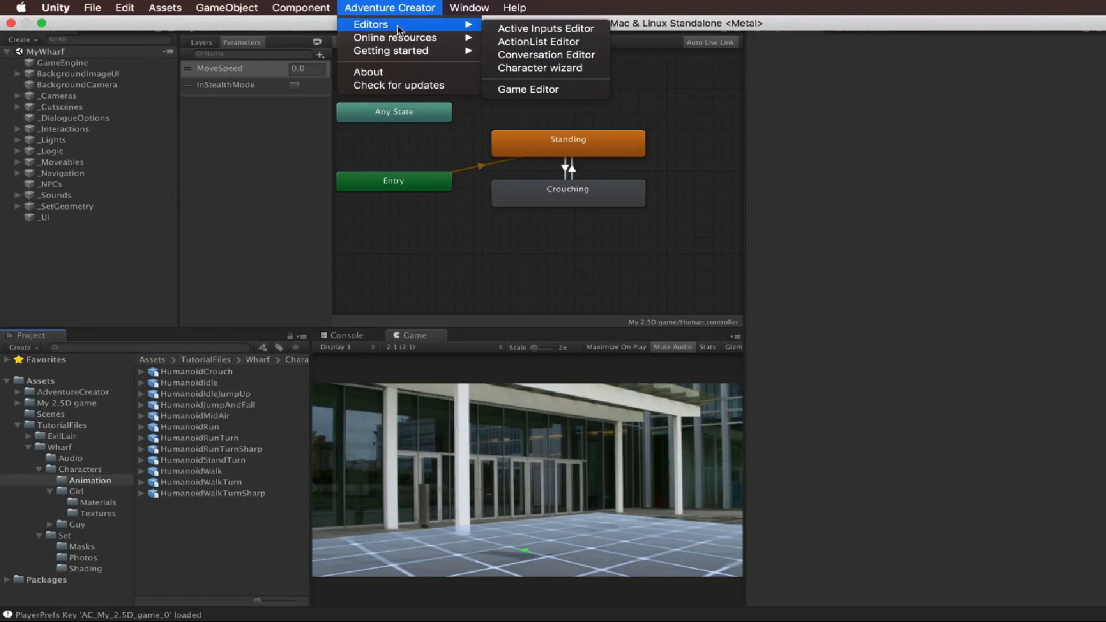
click(523, 29)
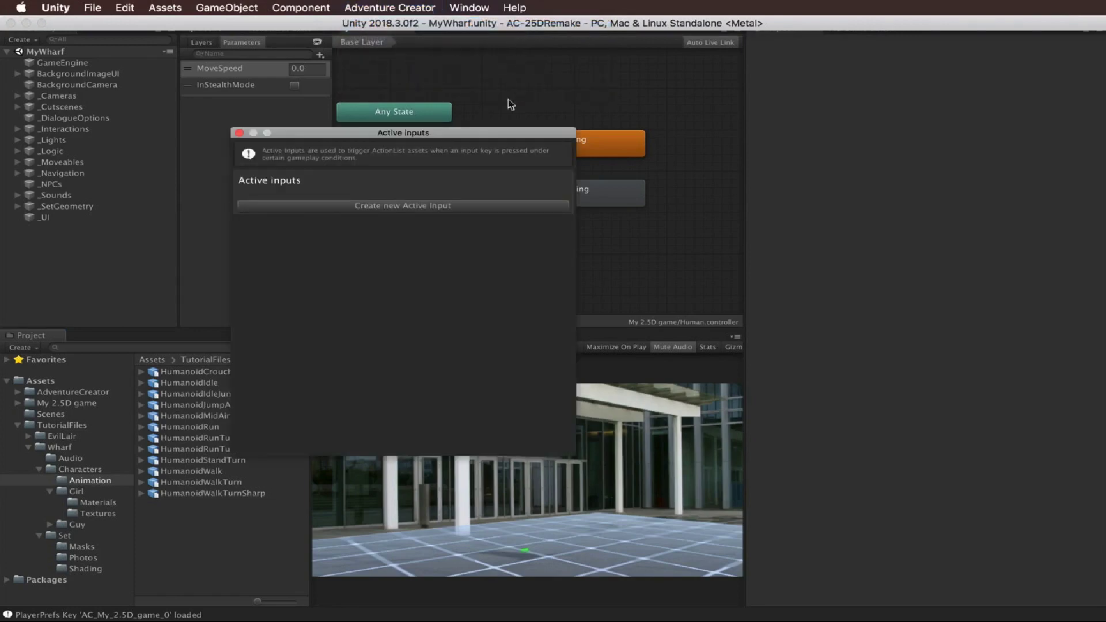
drag(497, 140, 505, 132)
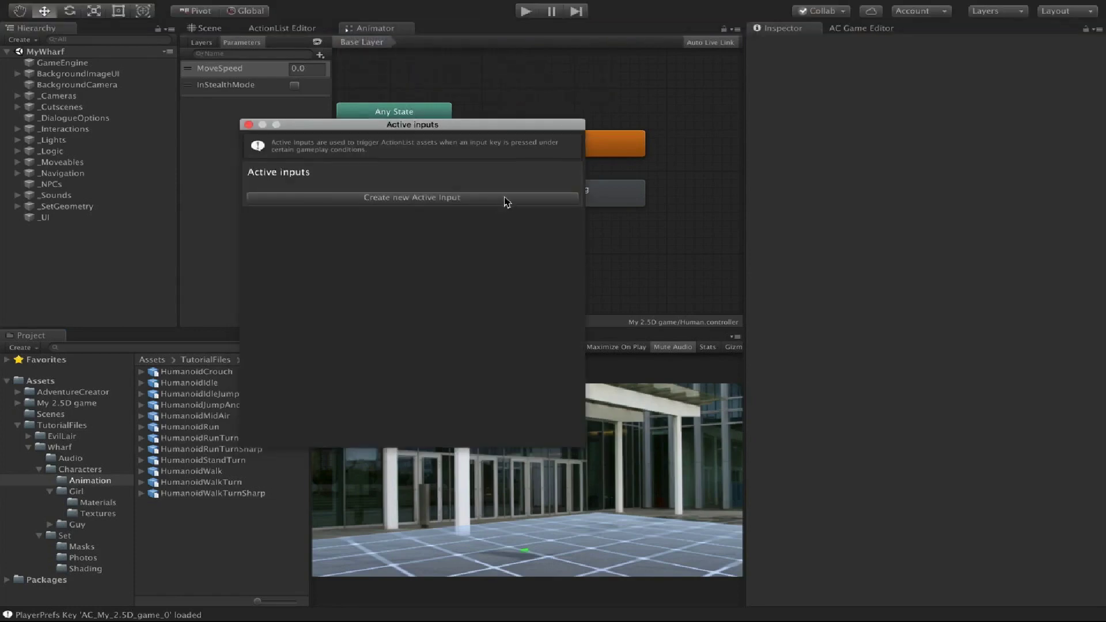
click(460, 204)
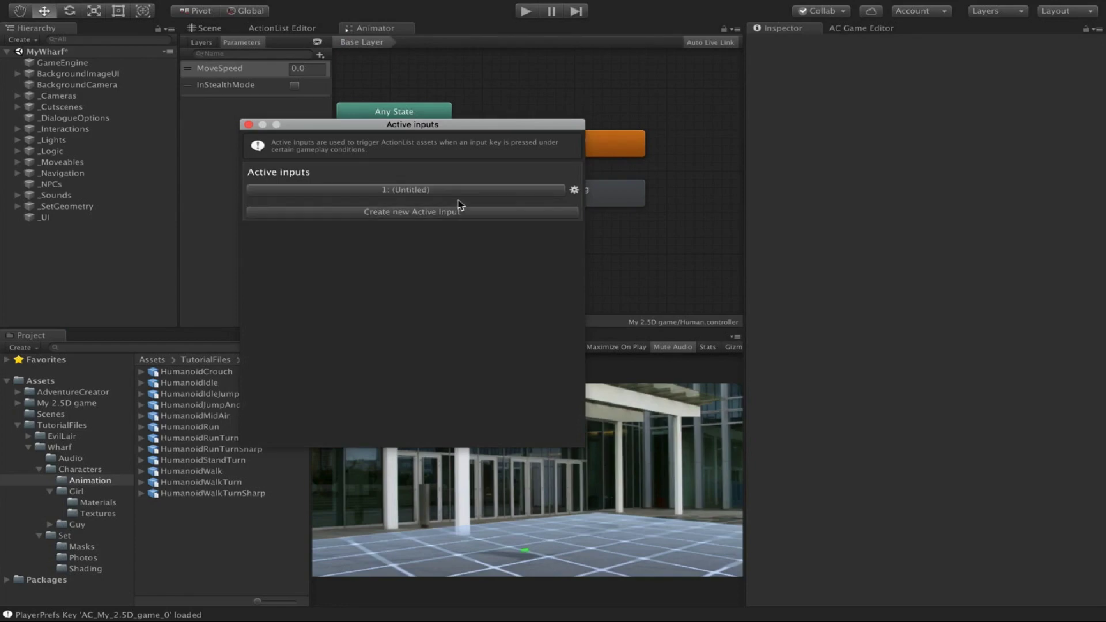
Label the new active input Stealth and set its input button to StealthMode.
click(415, 195)
click(419, 255)
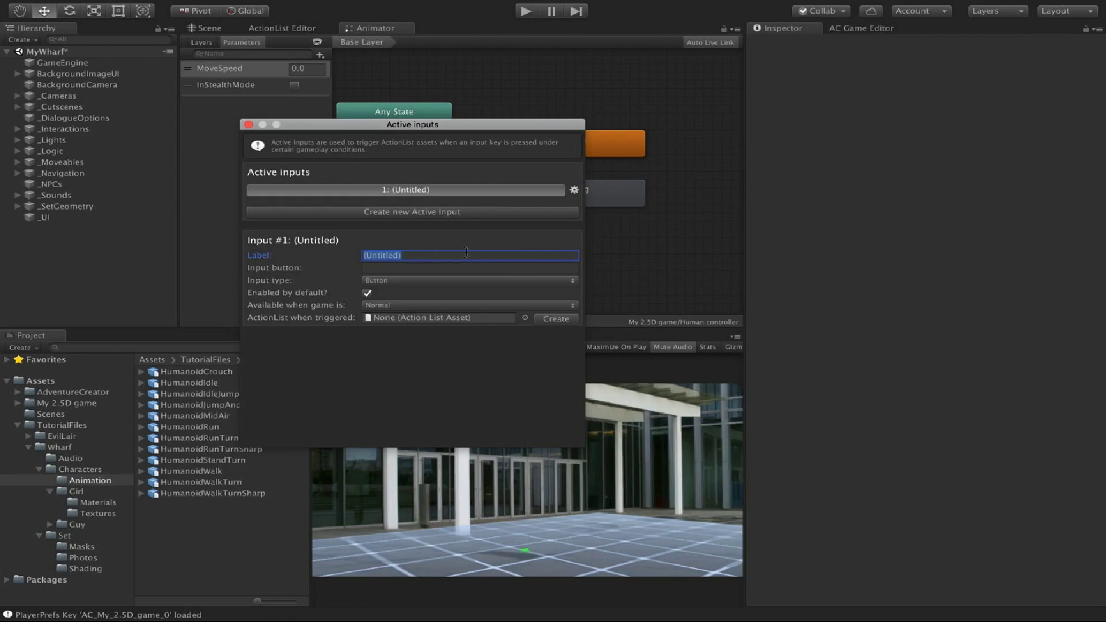
text(Stealth)
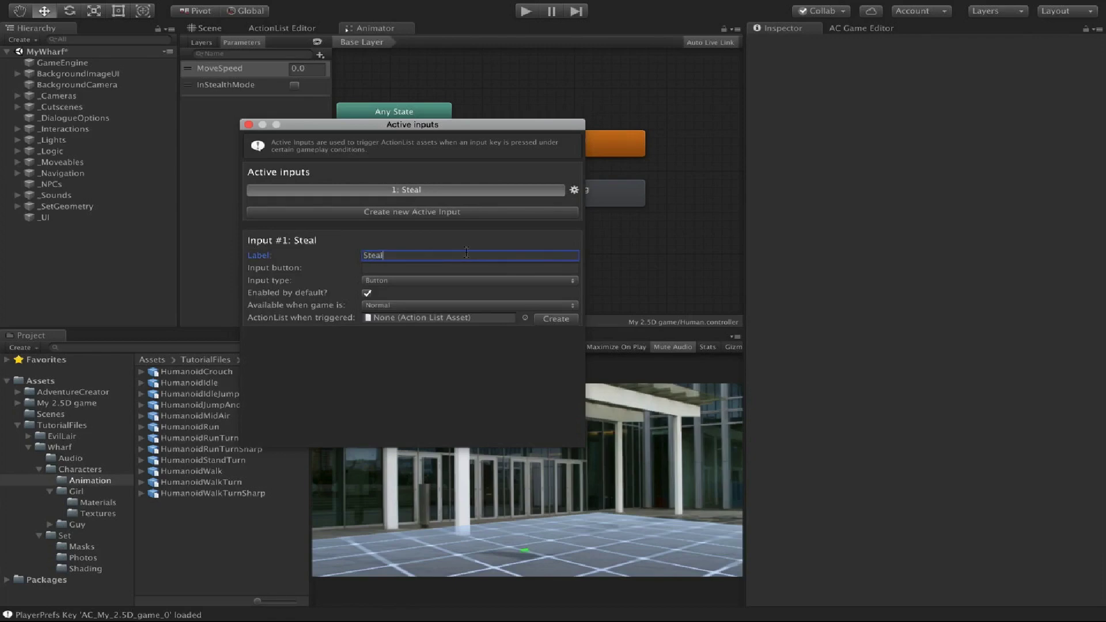
click(447, 268)
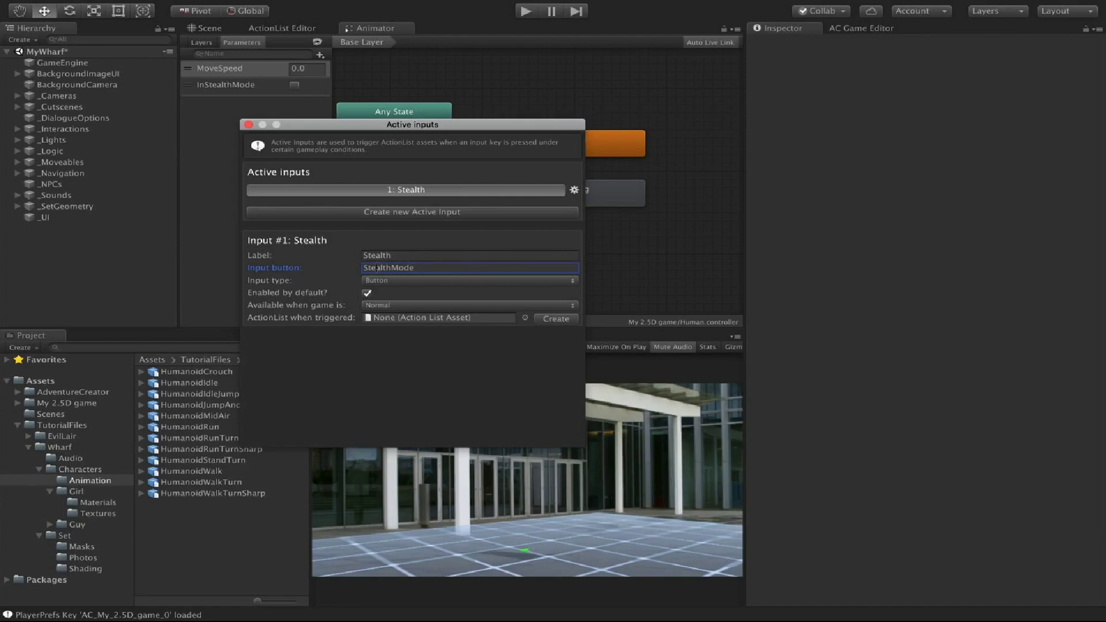
Open the Project Settings.
click(124, 7)
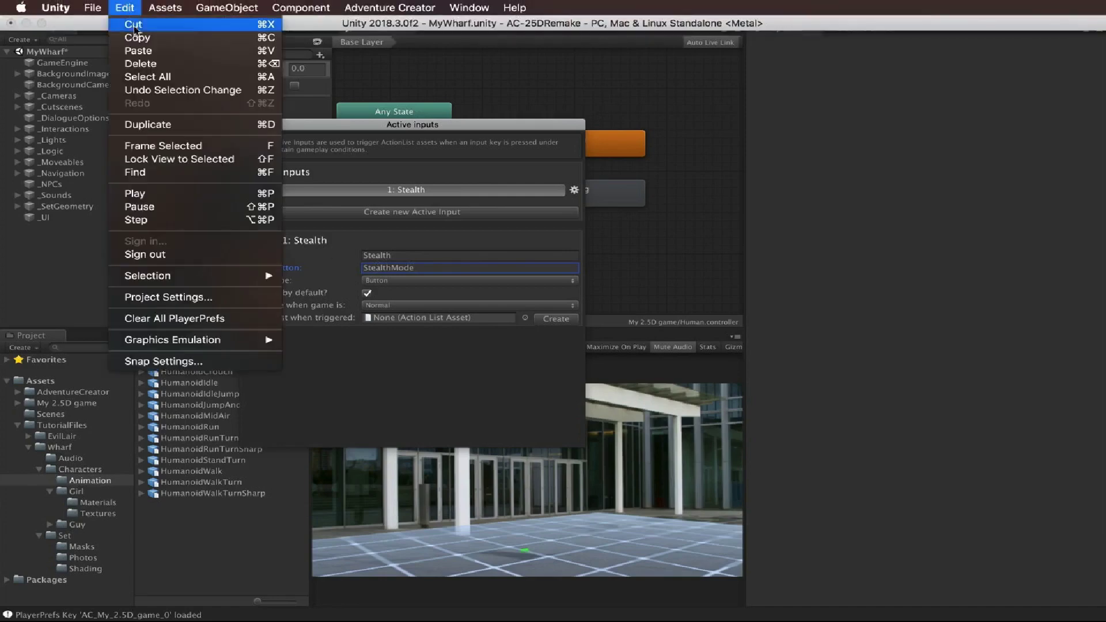
Dock the Project Settings window alongside the Inspector and AC Game Editor, and show its Input category.
click(179, 297)
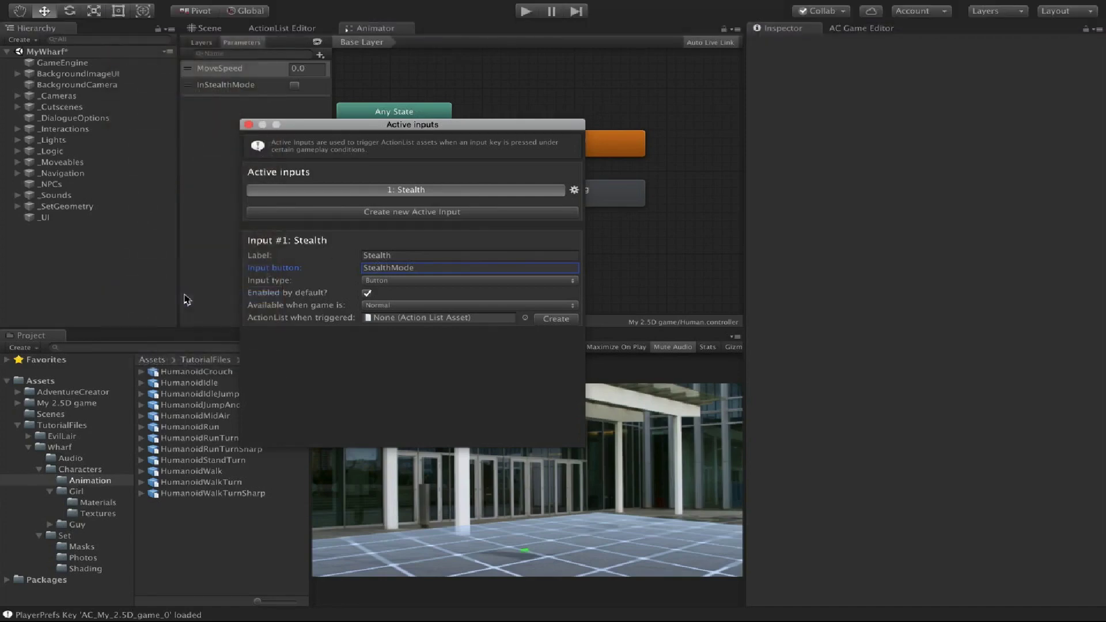
drag(118, 24, 293, 82)
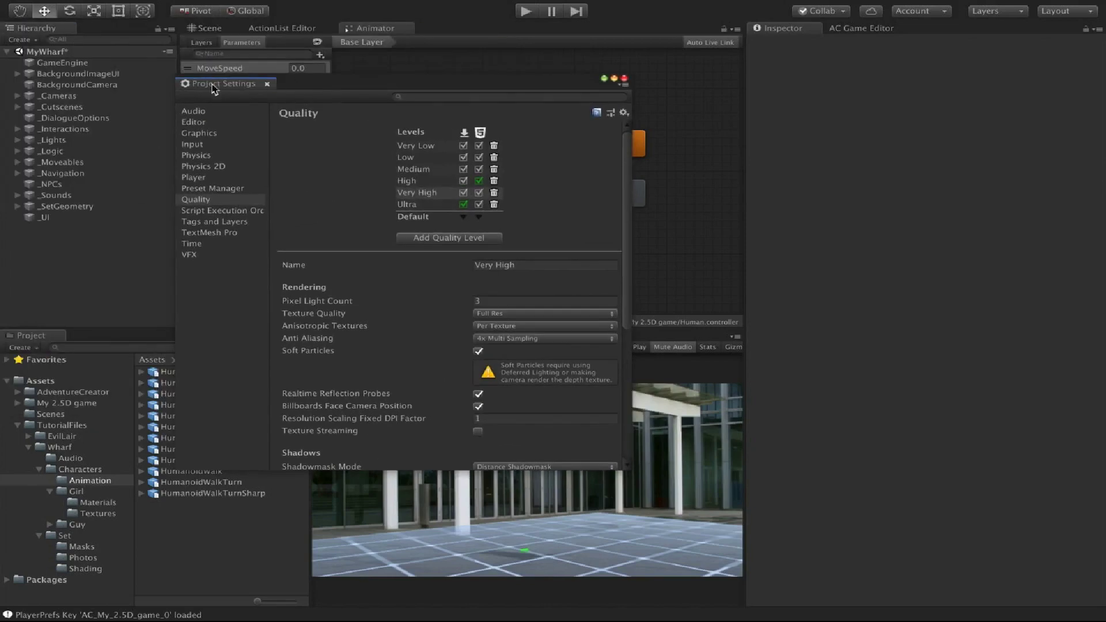
drag(515, 81, 923, 32)
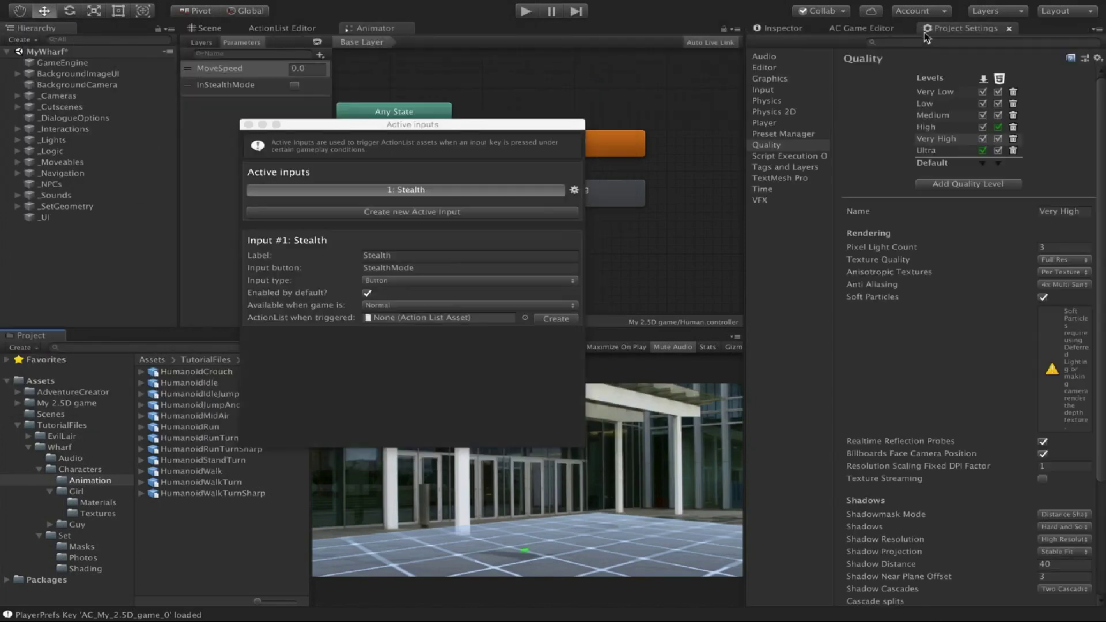
click(778, 90)
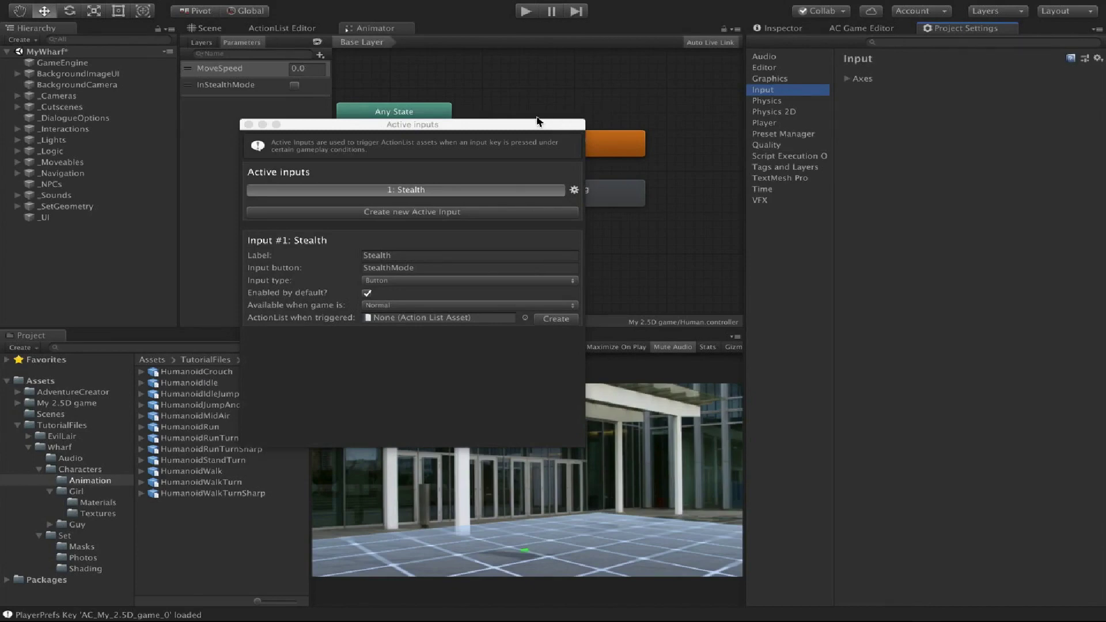
click(125, 7)
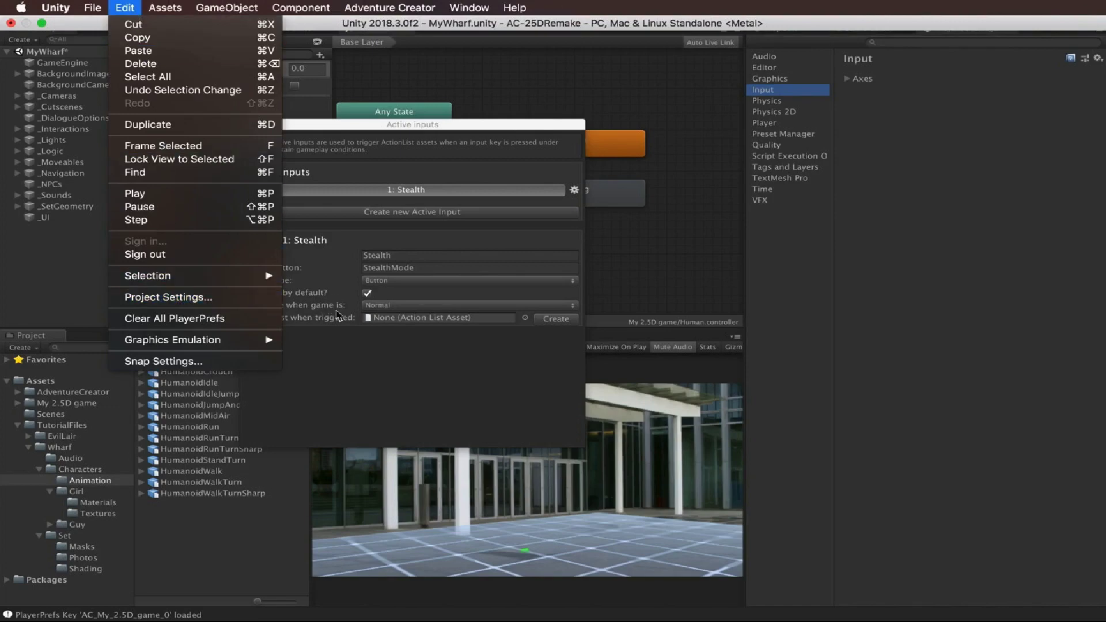
click(923, 193)
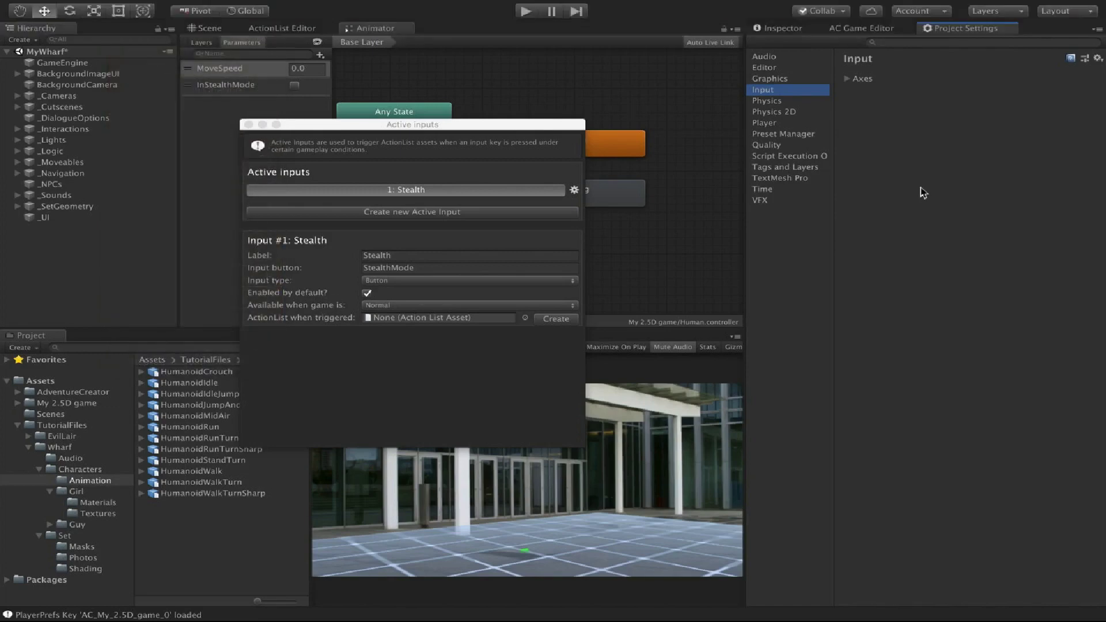
Expand the input axes and set their size to 20 to add a new entry.
click(854, 79)
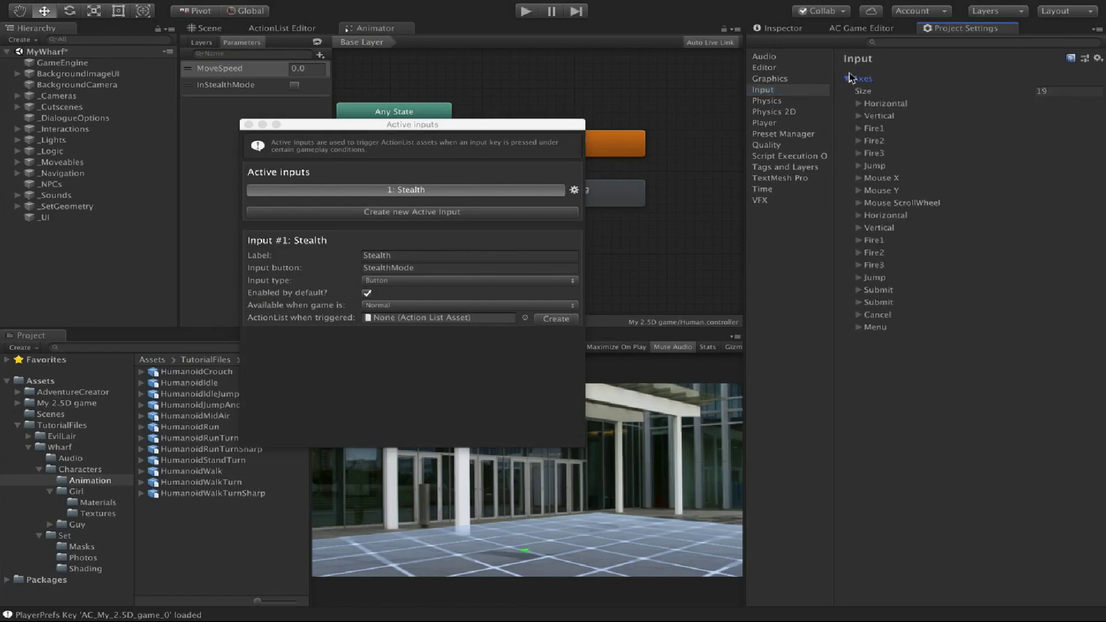
click(1069, 92)
key(Return)
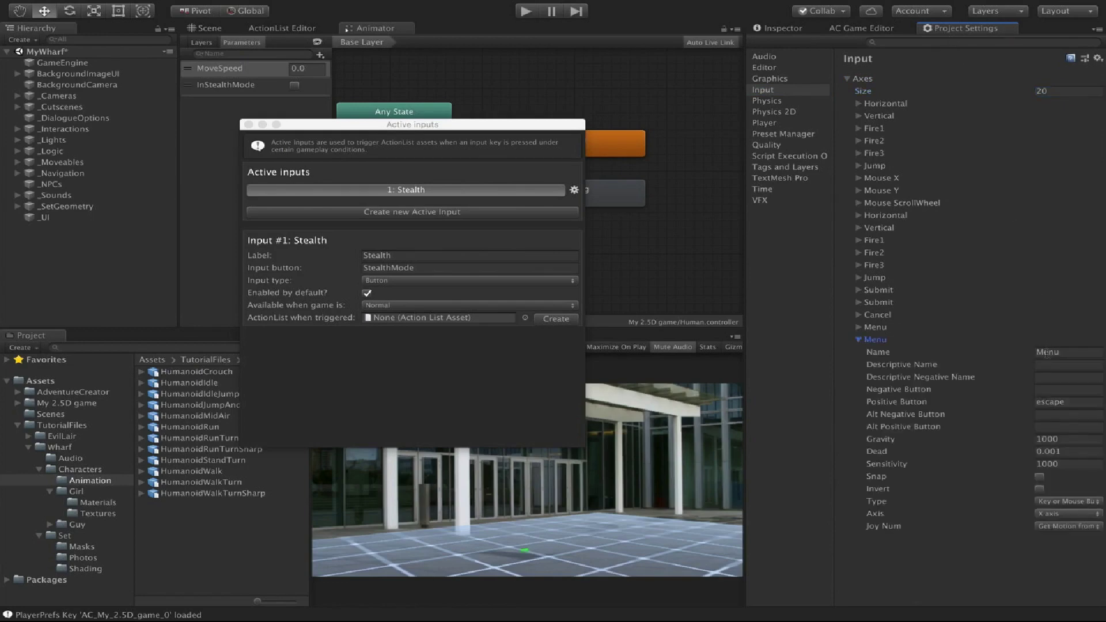
Name the new input axis StealthMode, set its positive button to tab, and close the project settings.
click(1058, 351)
text(StealthMod)
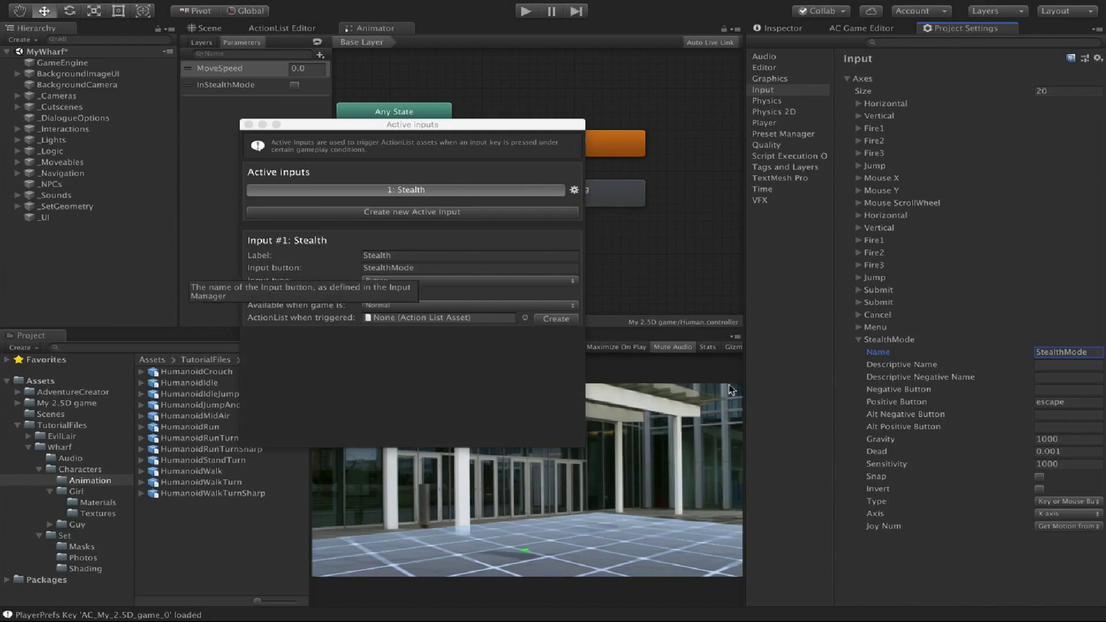
click(1055, 401)
text(tab)
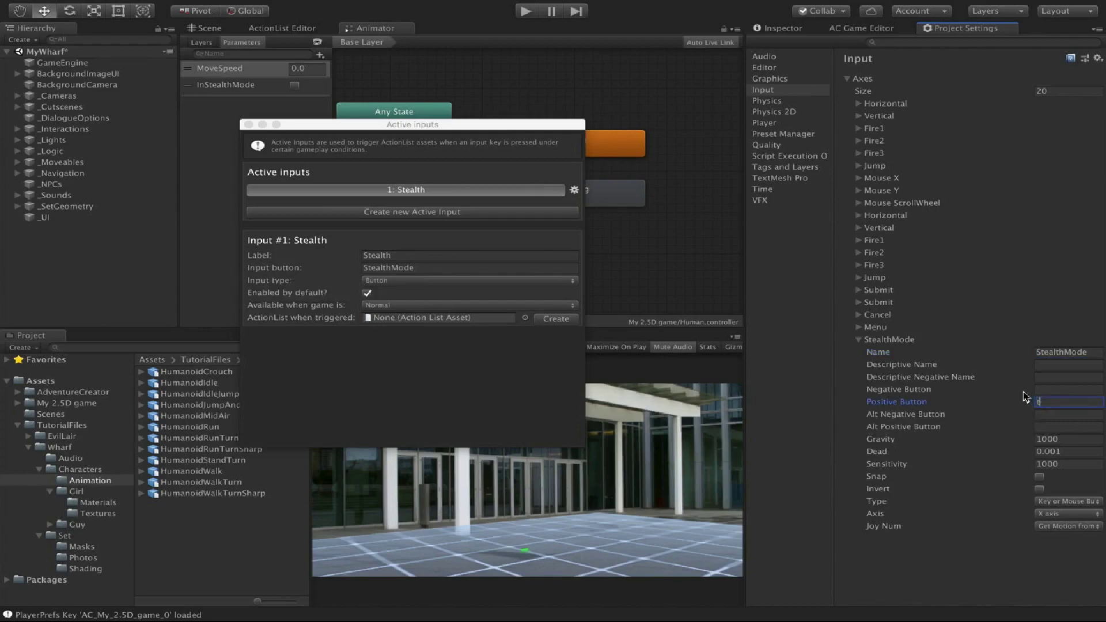
middle_click(1009, 31)
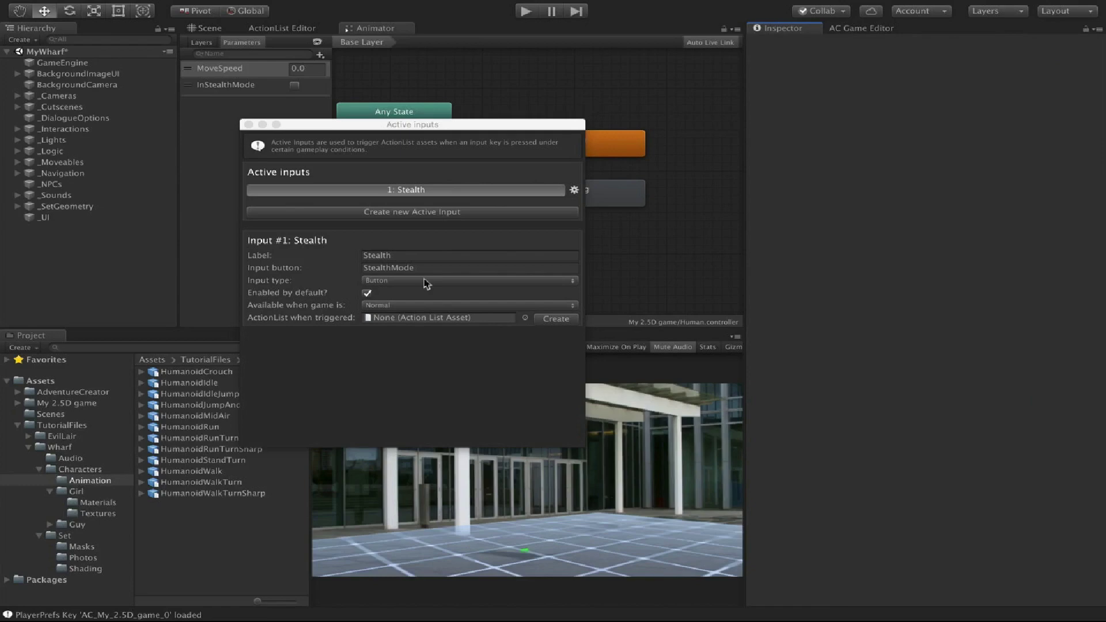
Keep the Stealth active input as a Button available in Normal gameplay, and create its triggered ActionList asset.
click(399, 281)
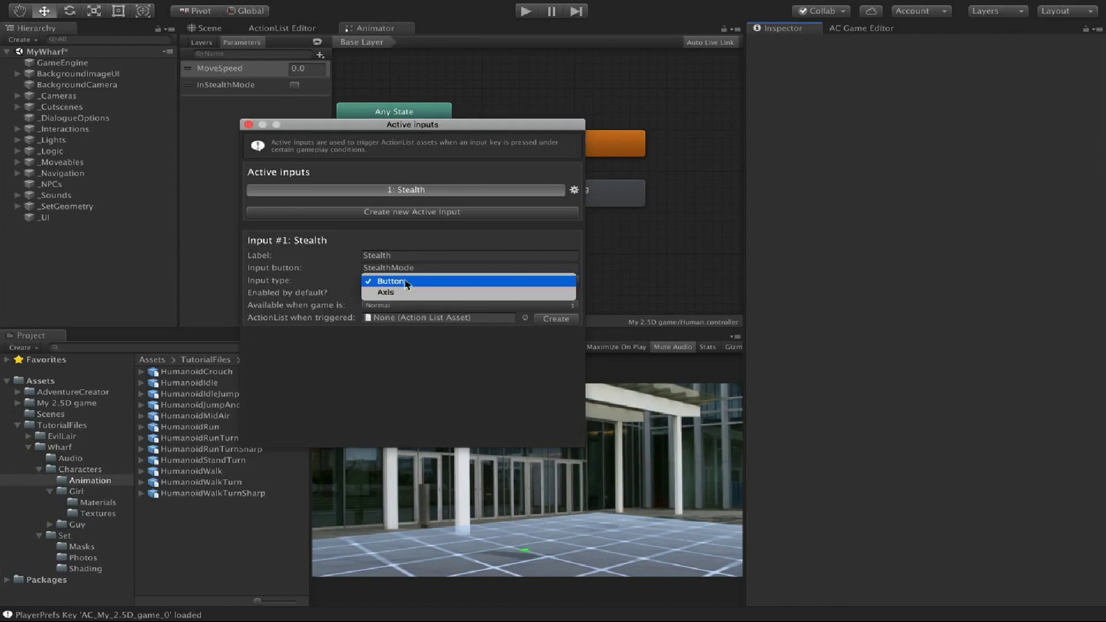
click(406, 282)
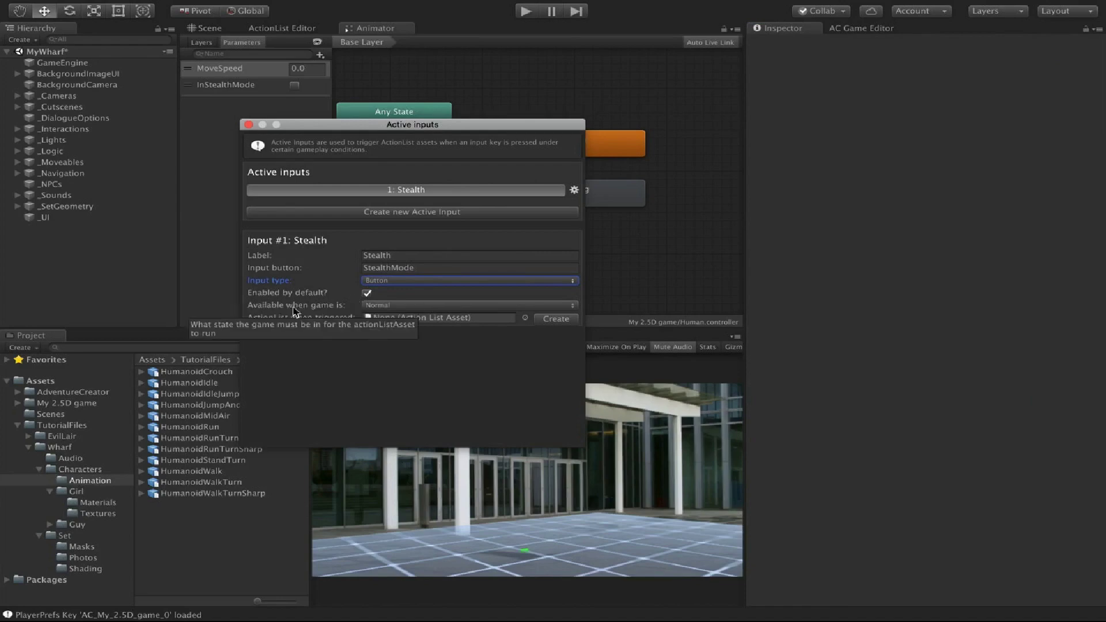
click(408, 306)
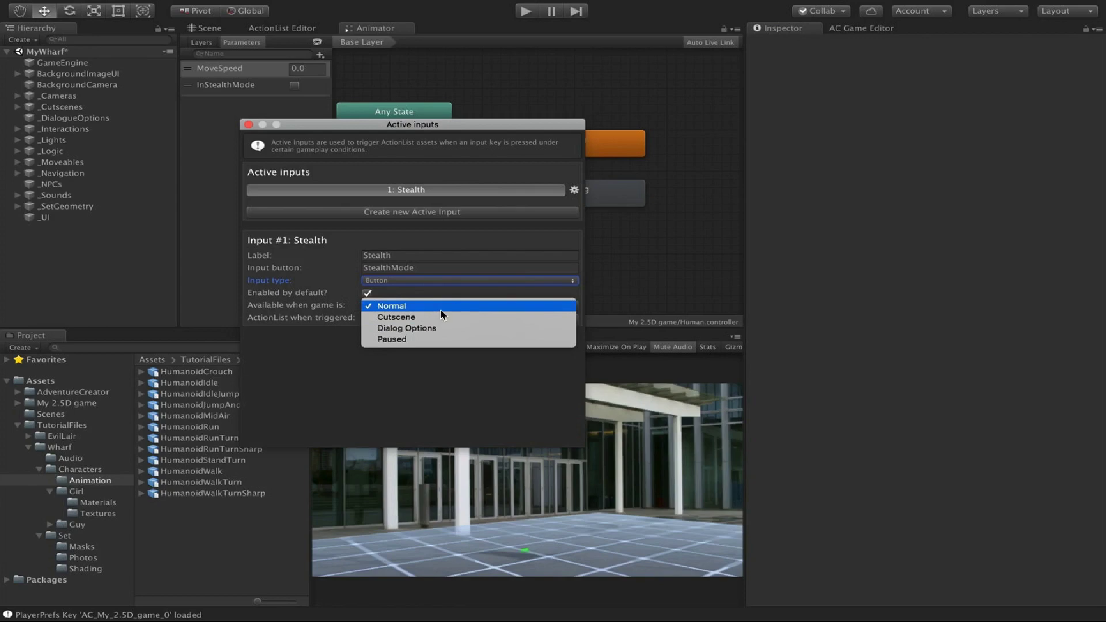
click(440, 307)
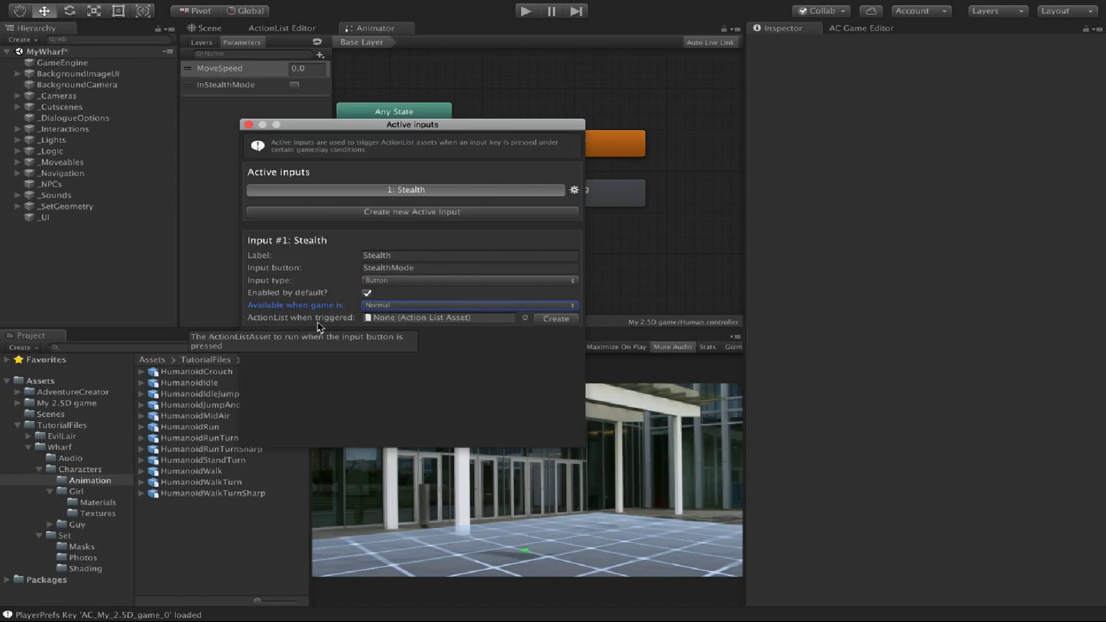
click(556, 319)
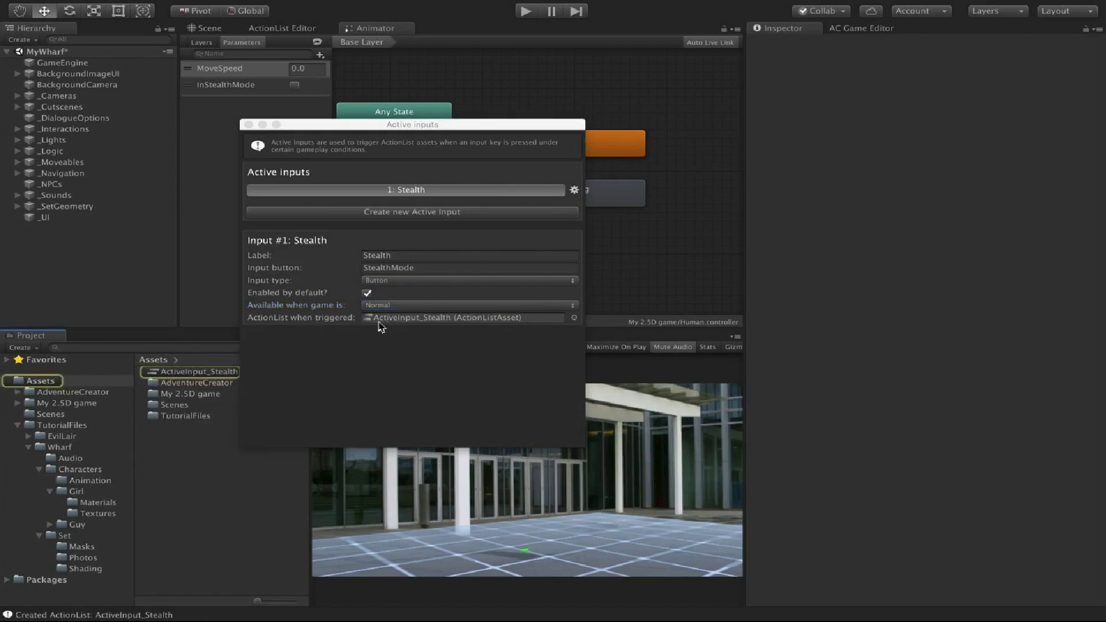
click(249, 124)
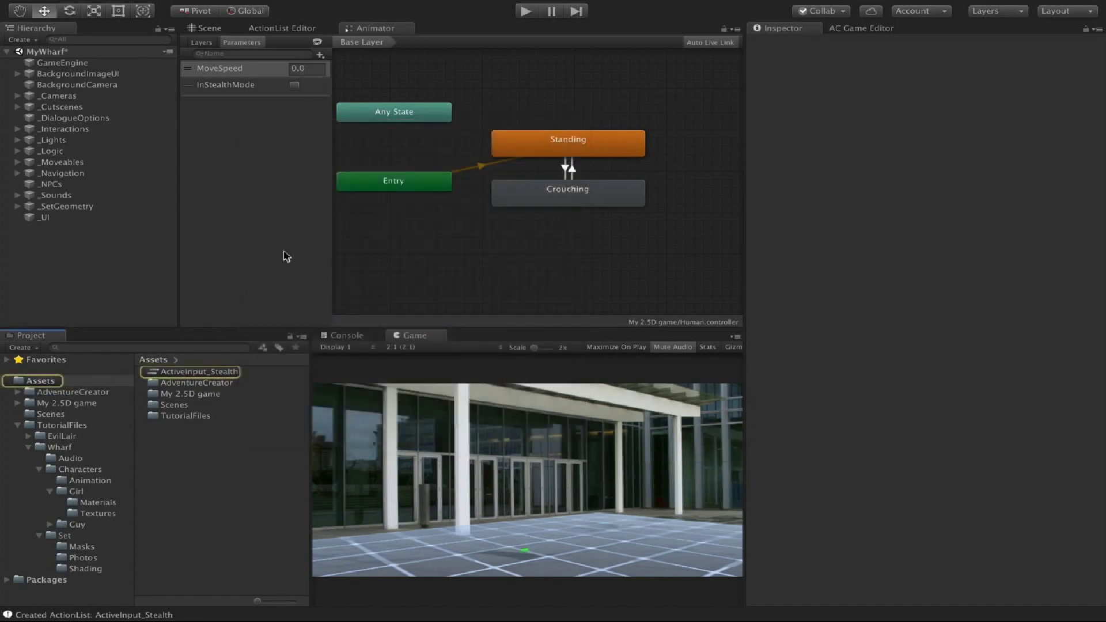
Move the ActiveInput_Stealth asset into the My 2.5D game folder and open it in the ActionList Editor.
click(234, 378)
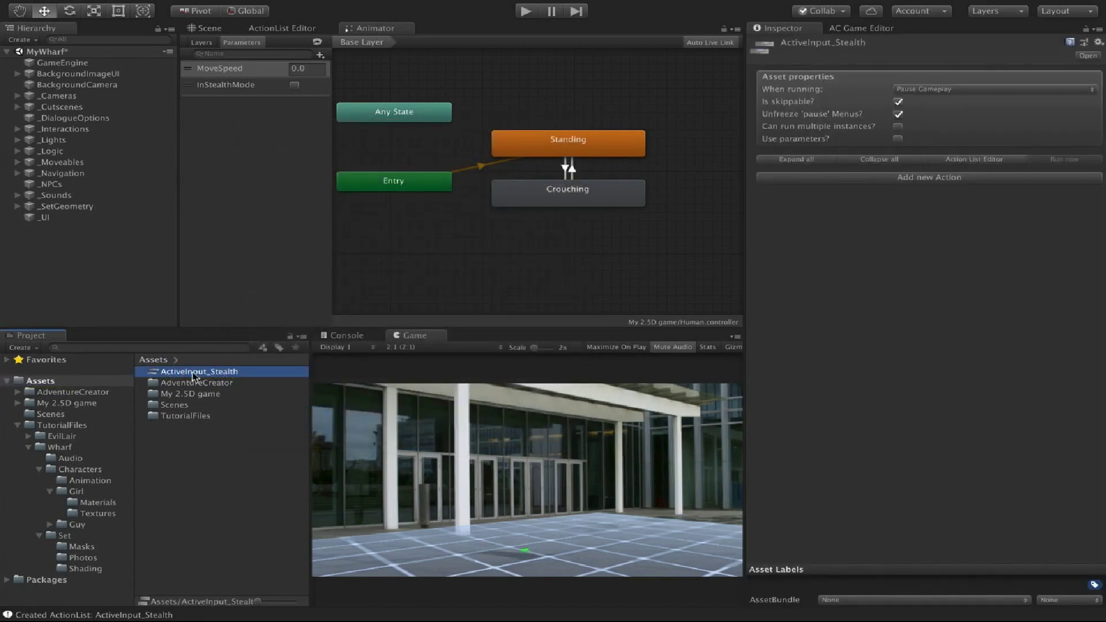
drag(194, 377, 230, 395)
double_click(213, 384)
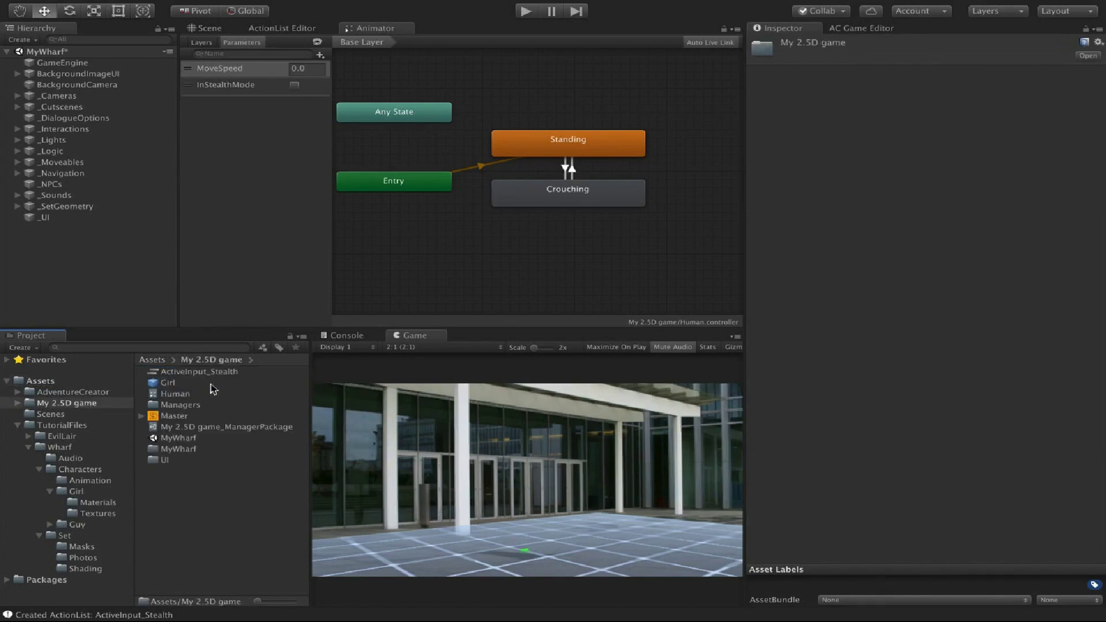
double_click(220, 374)
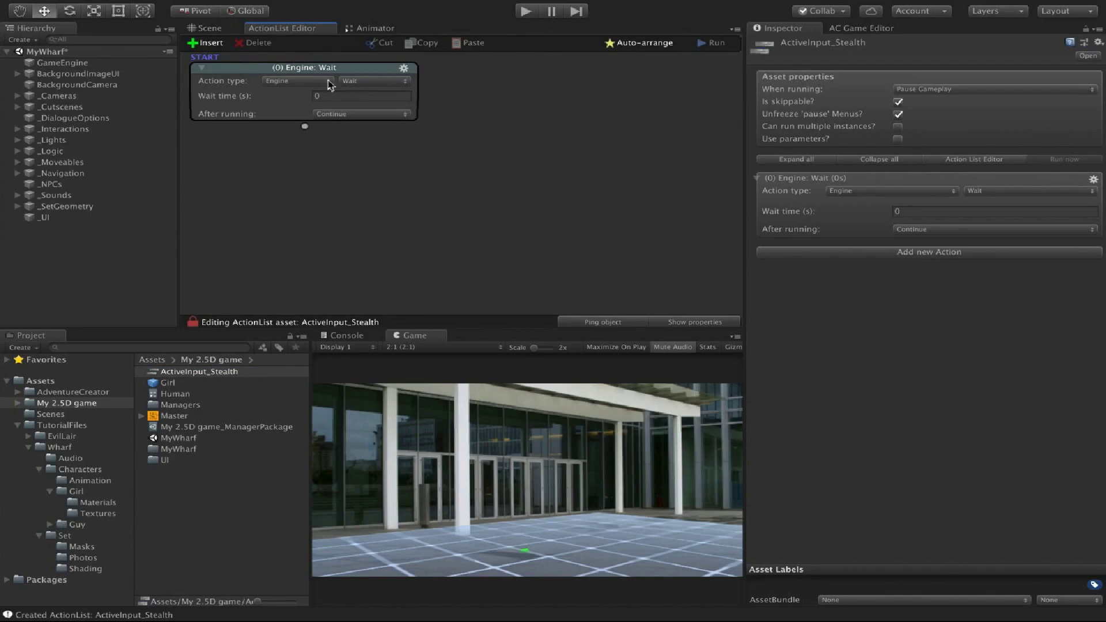
Set the first action to Character: Animate for the player, and check the Animator's parameters.
click(306, 80)
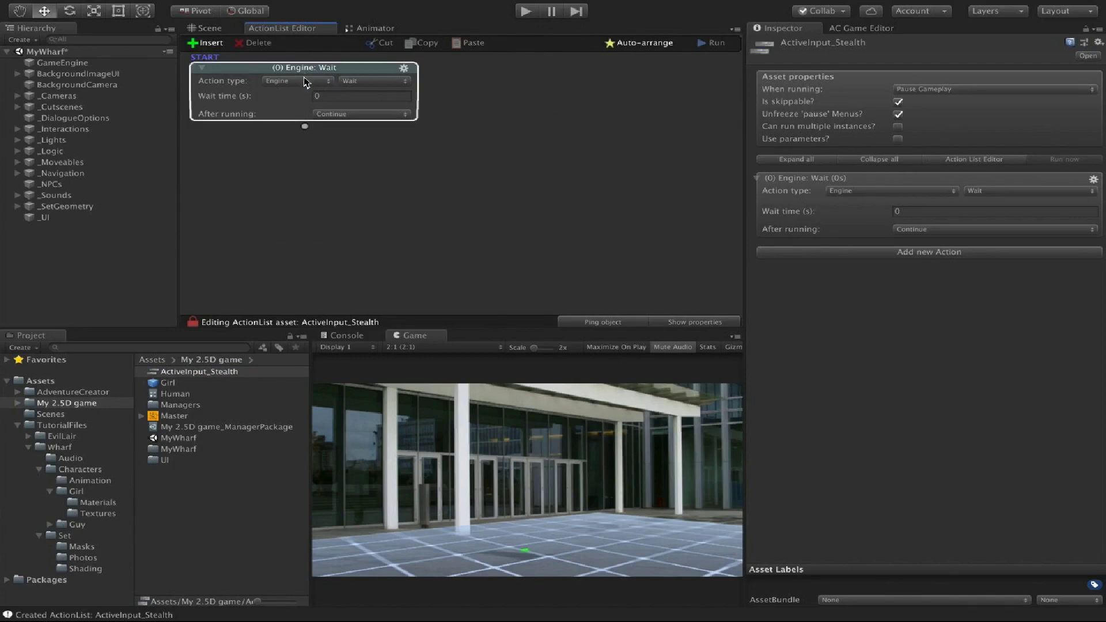
click(315, 38)
click(366, 81)
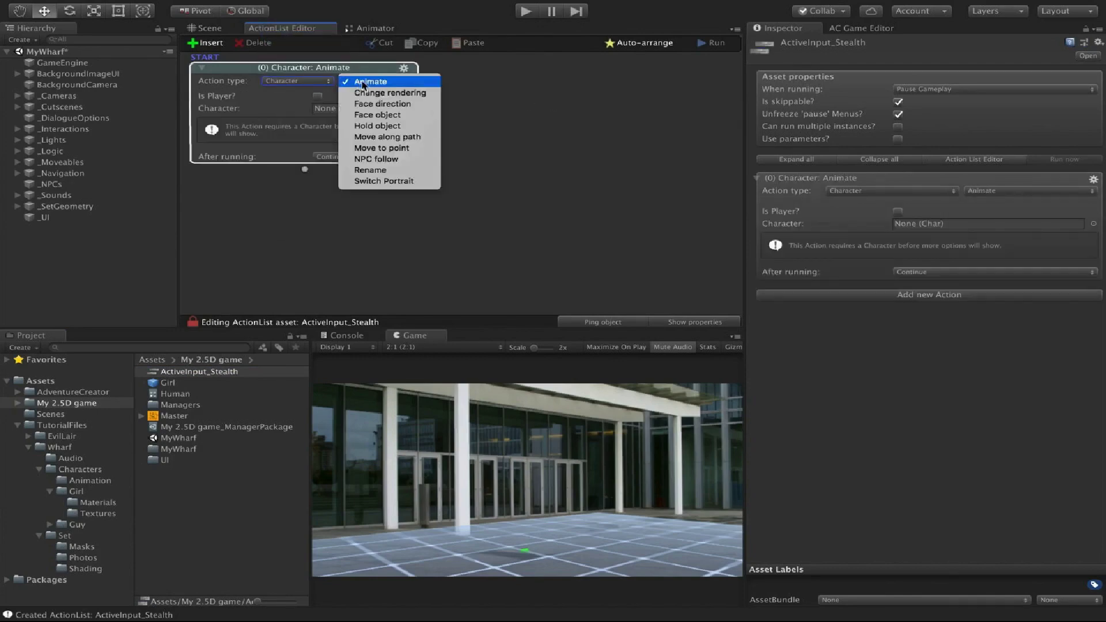
click(369, 84)
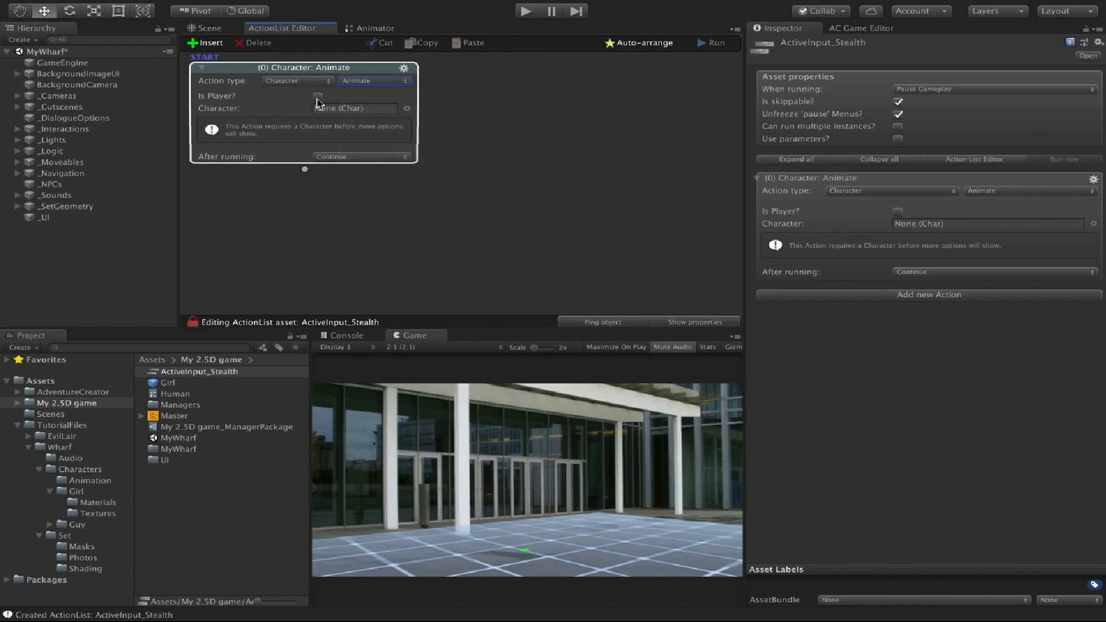
click(319, 97)
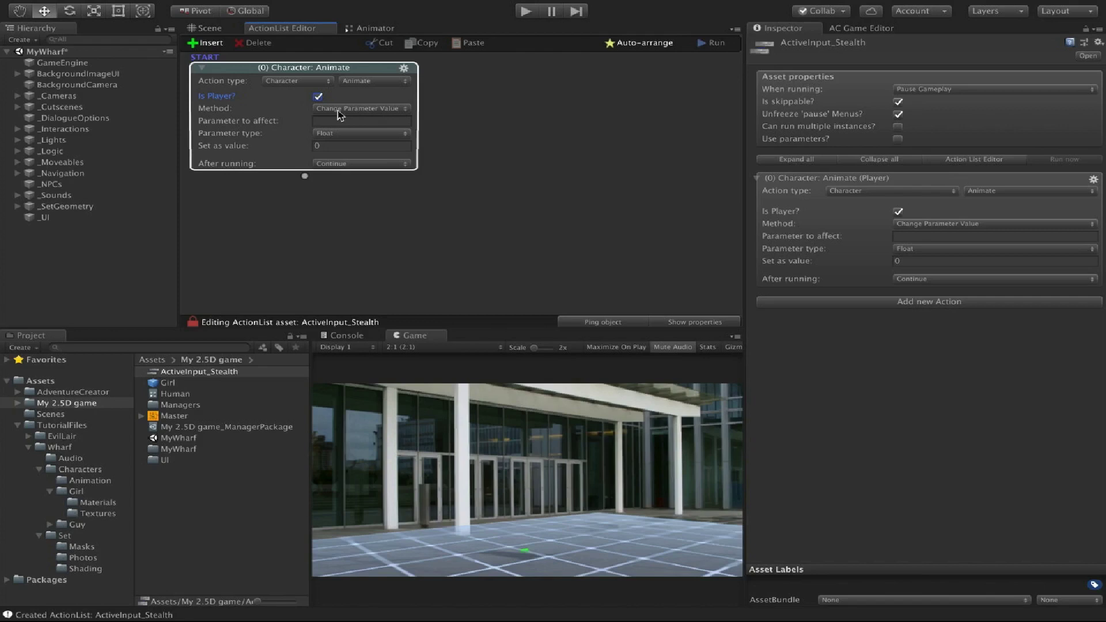
click(373, 28)
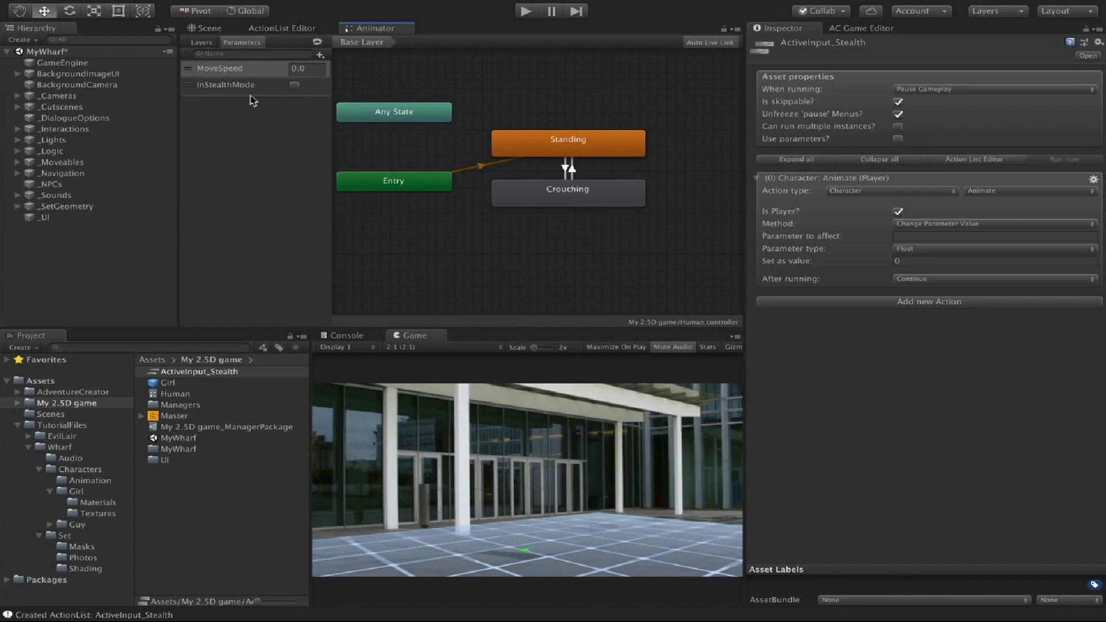
Create a global Boolean variable labelled IsInStealthMode in the Variables manager.
click(847, 31)
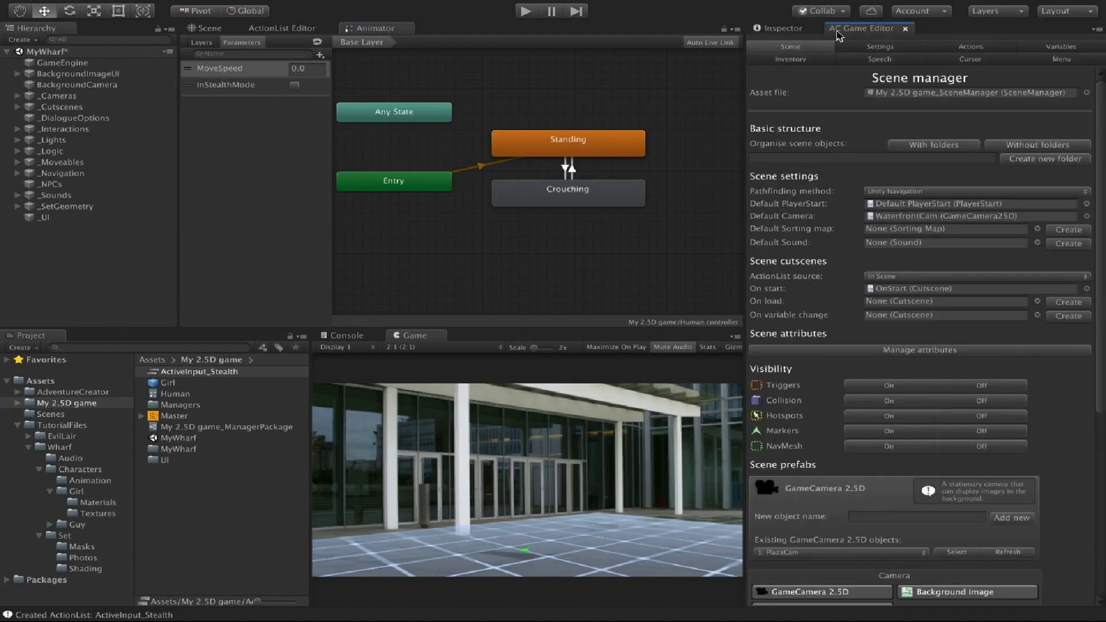
click(1097, 50)
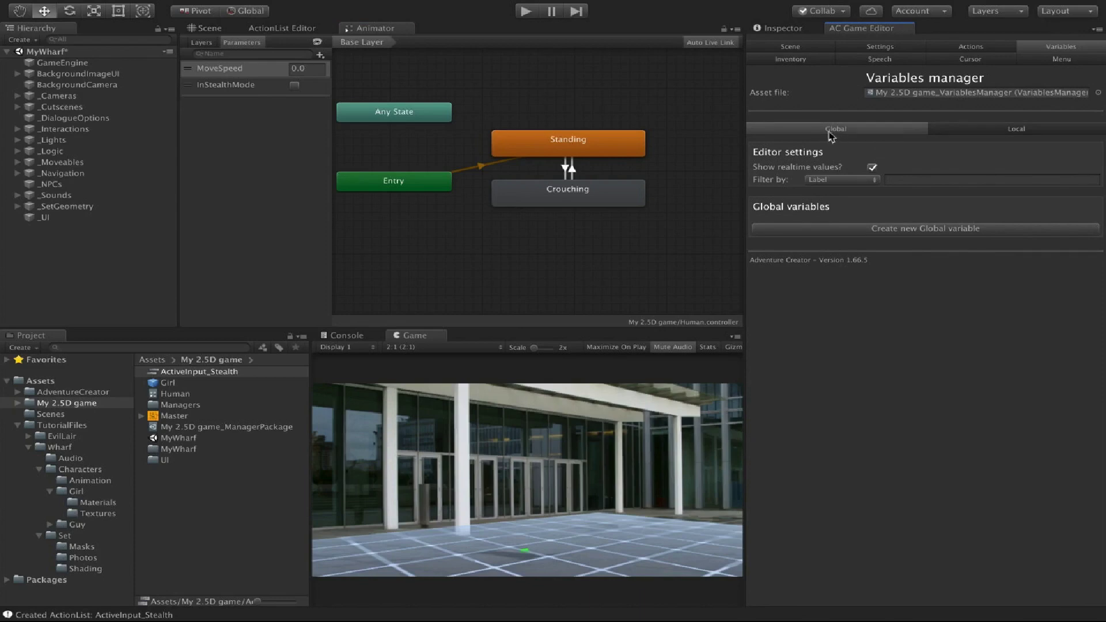
click(977, 133)
click(887, 128)
click(987, 230)
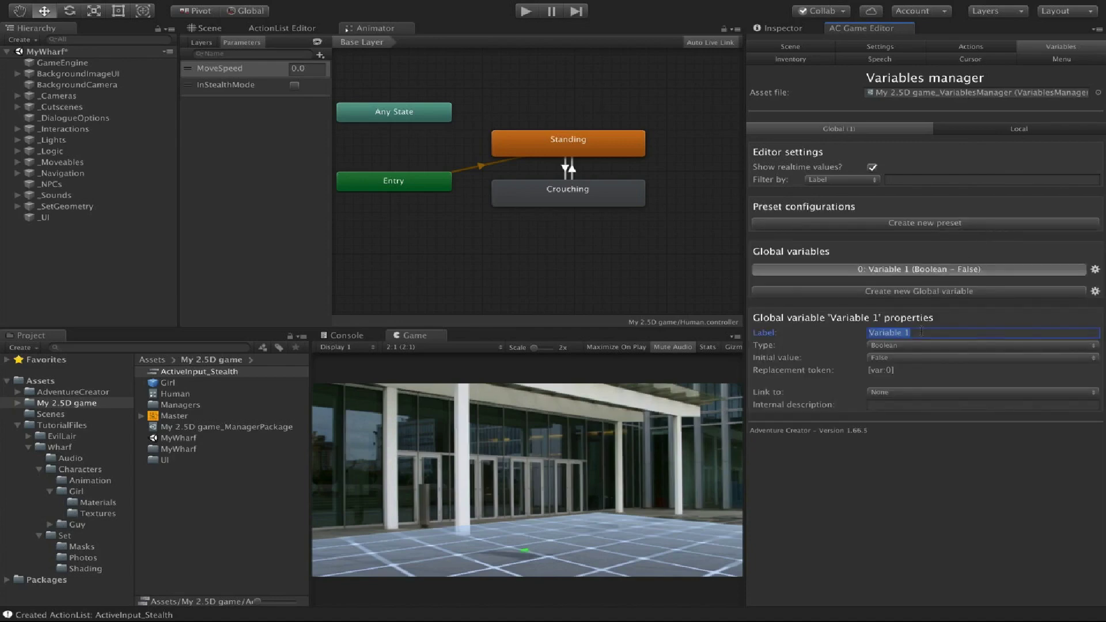
text(IsInStea)
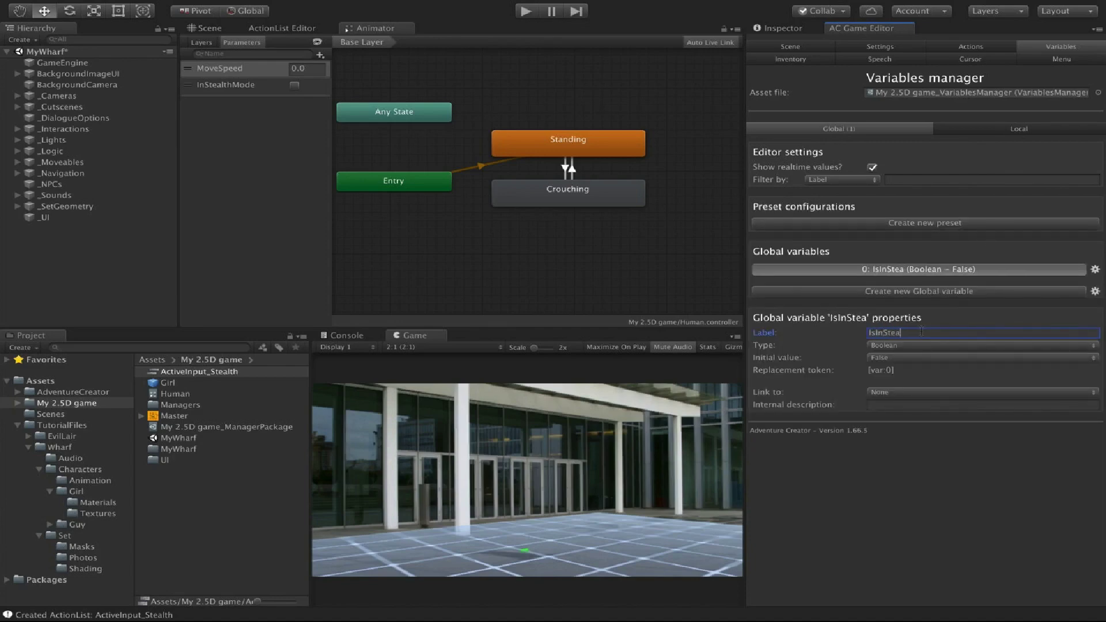
text(lthMode)
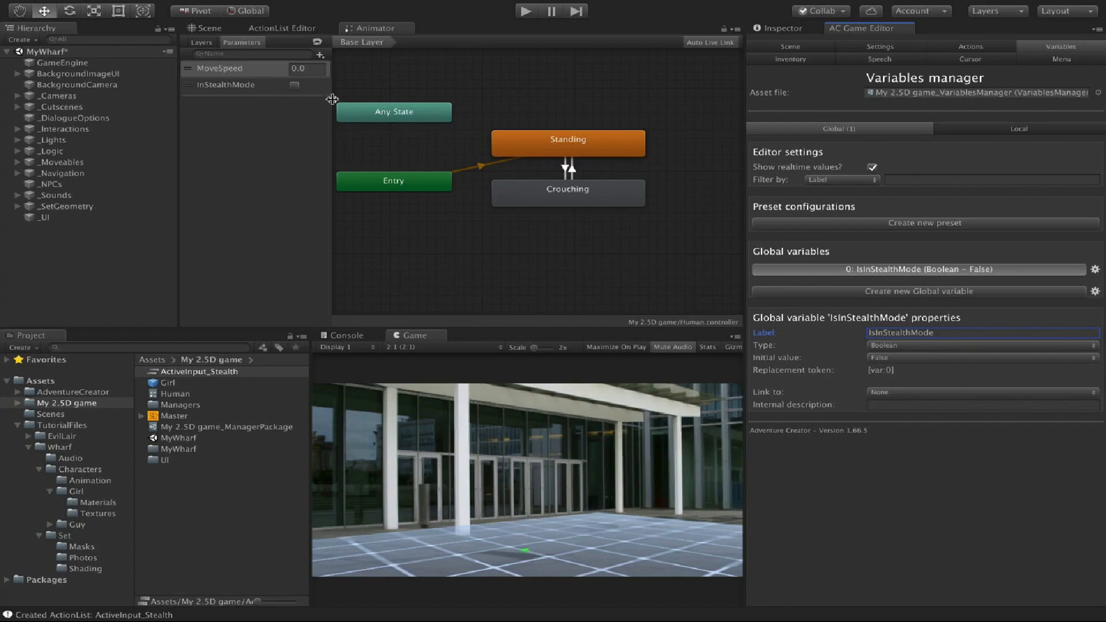
Change the first action of ActiveInput_Stealth to Variable: Check, using the IsInStealthMode variable.
click(287, 29)
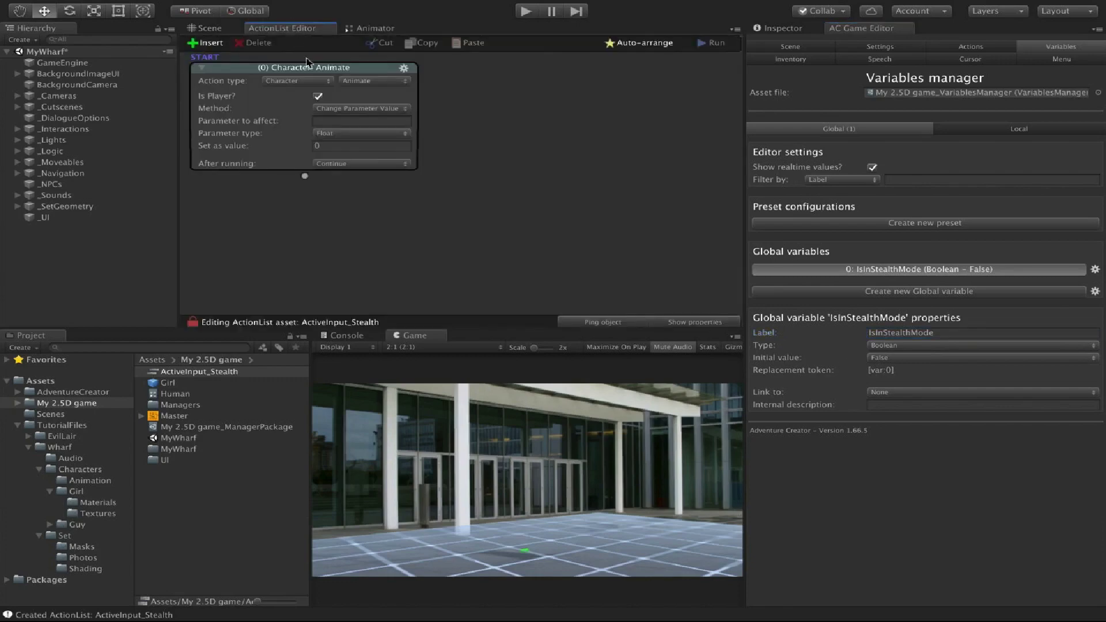
click(311, 81)
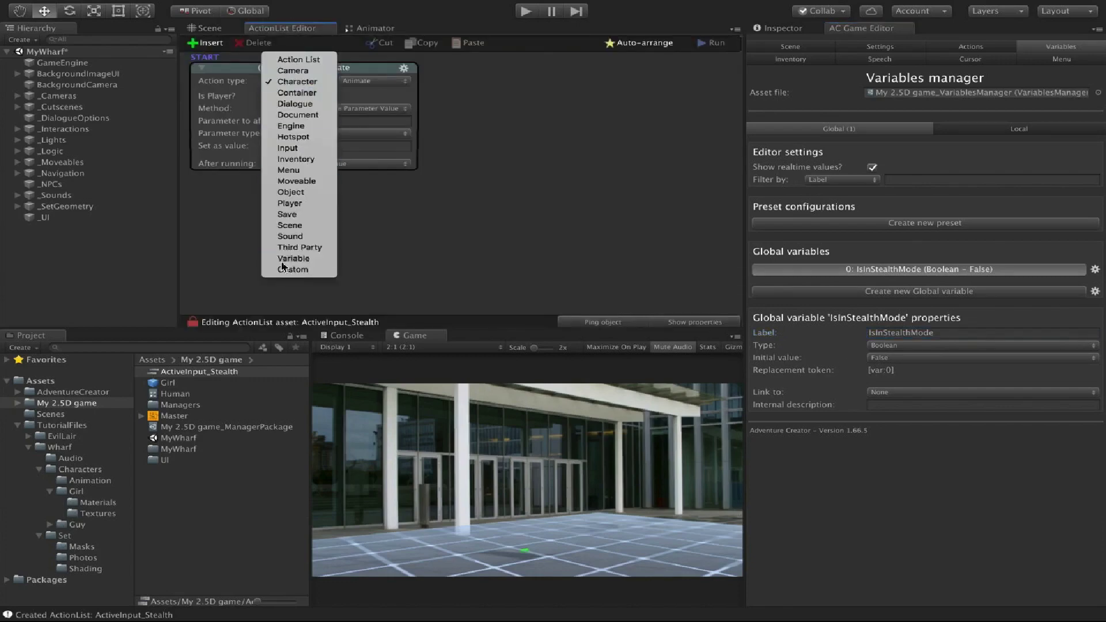
click(364, 188)
click(377, 81)
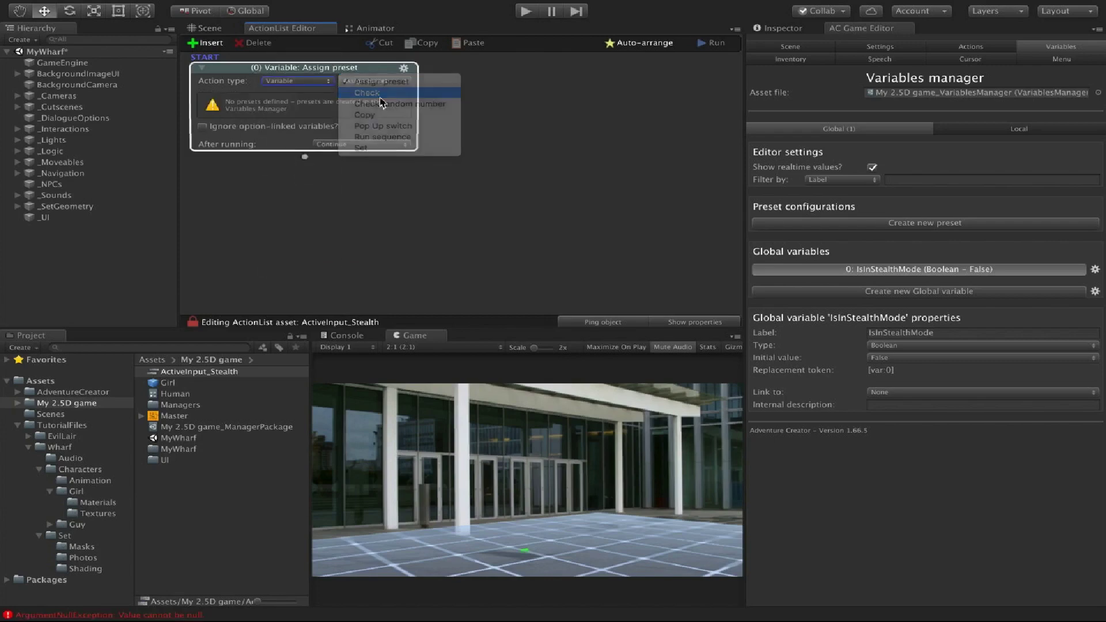
click(380, 101)
click(380, 102)
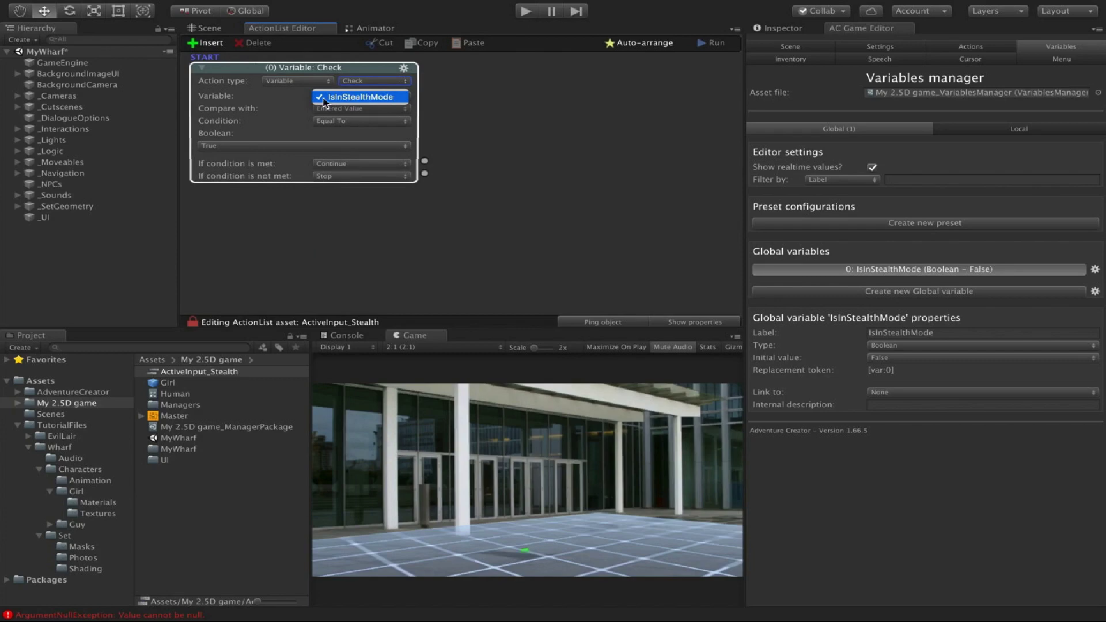
click(286, 104)
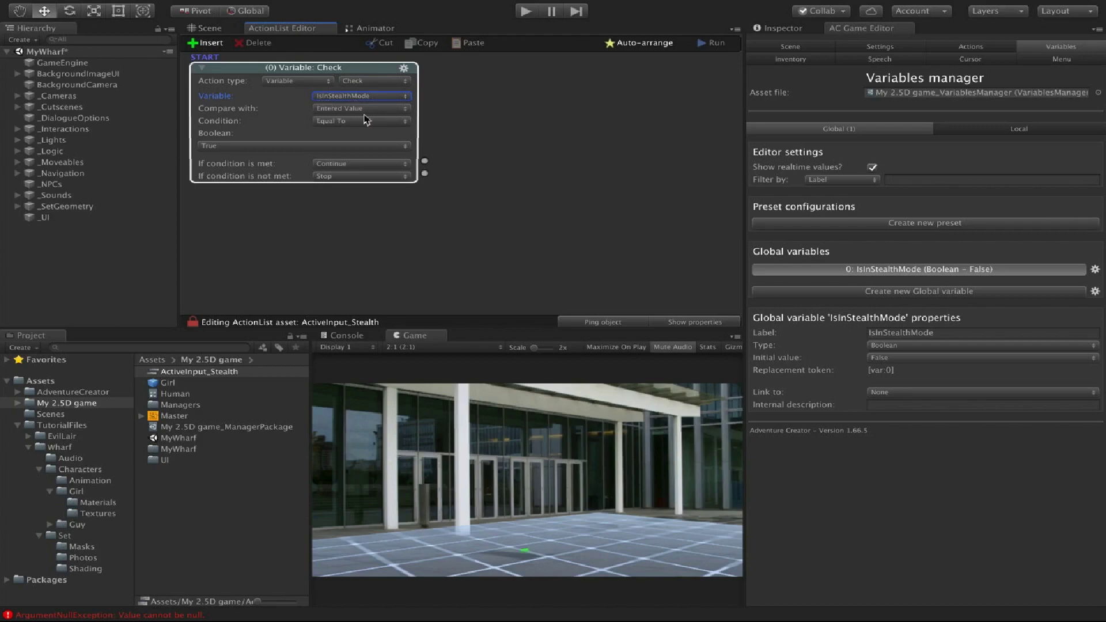
Make the variable check compare against True, and link a new Variable: Set action to its condition-met output.
click(249, 148)
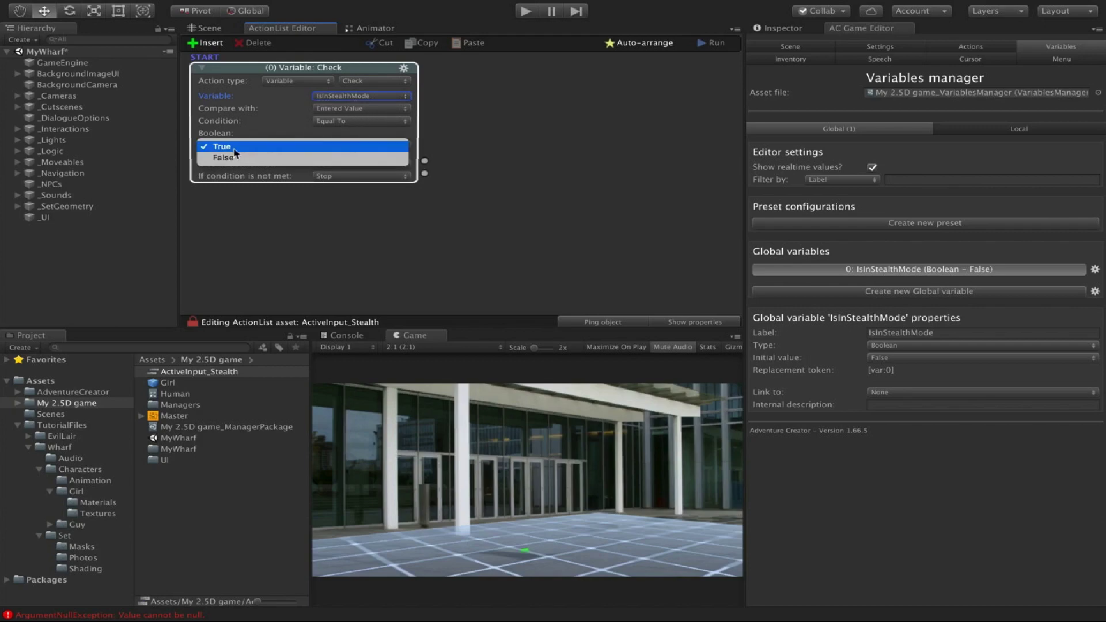
click(236, 145)
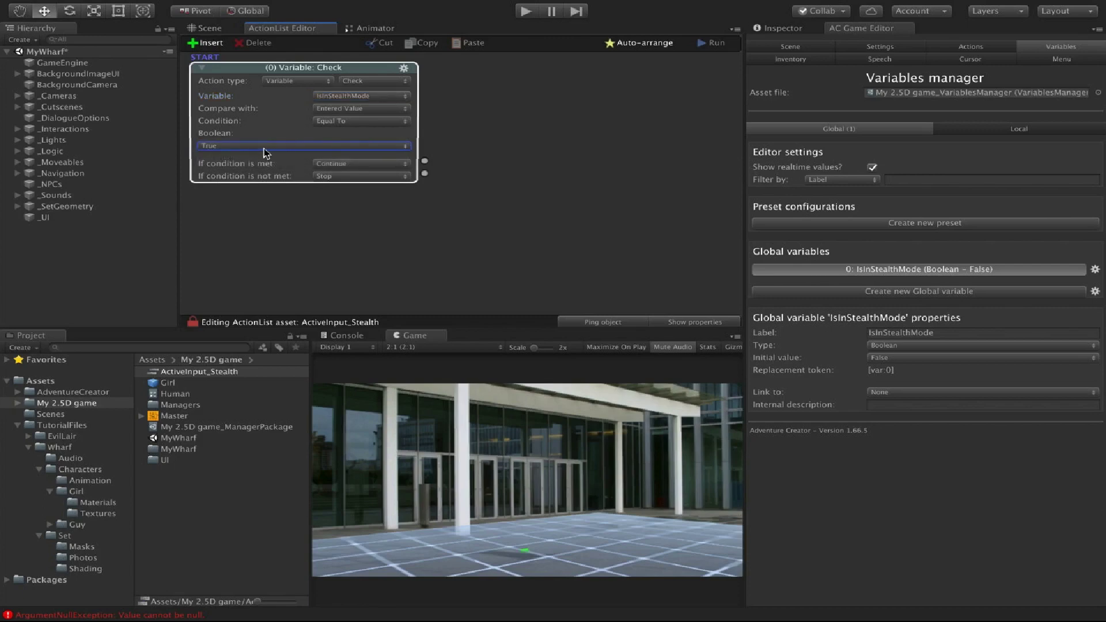
drag(424, 161, 541, 194)
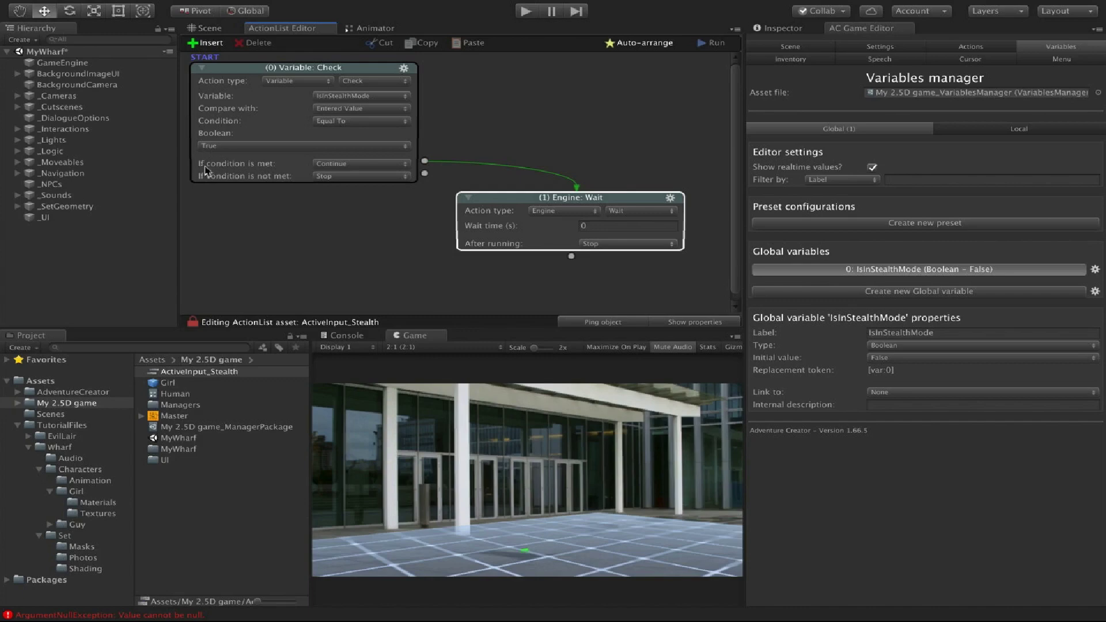
drag(486, 202, 492, 174)
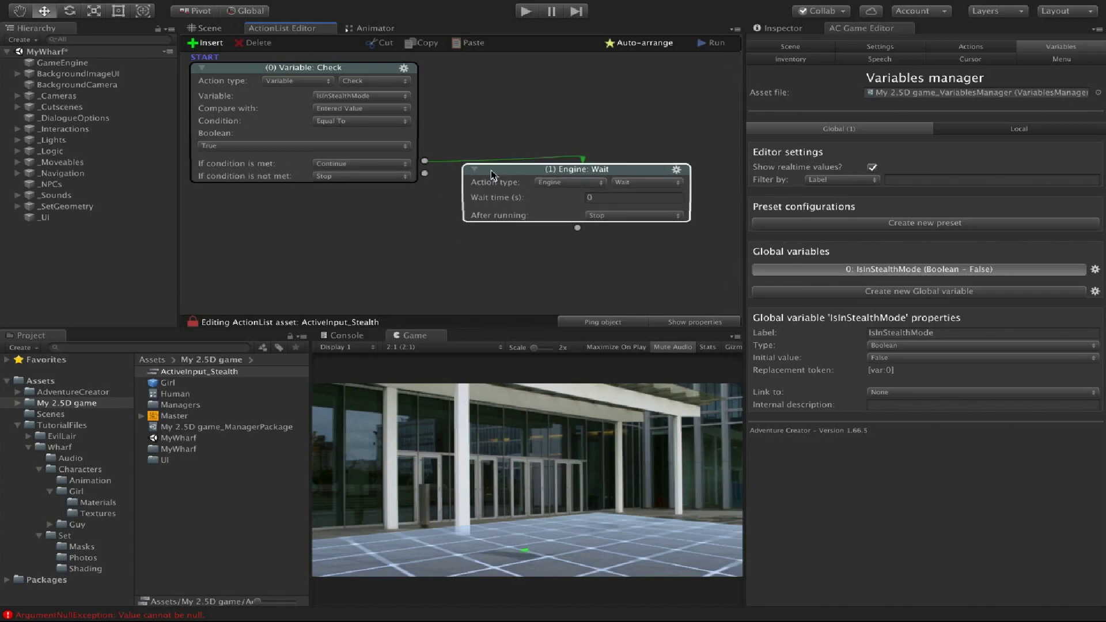
click(571, 182)
click(571, 316)
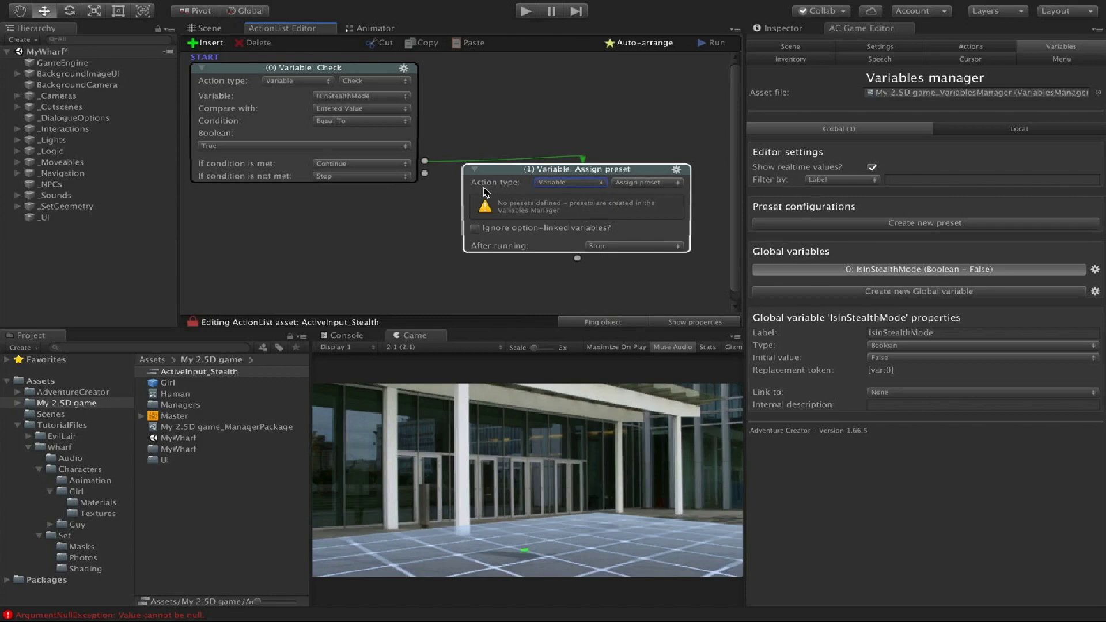
click(633, 182)
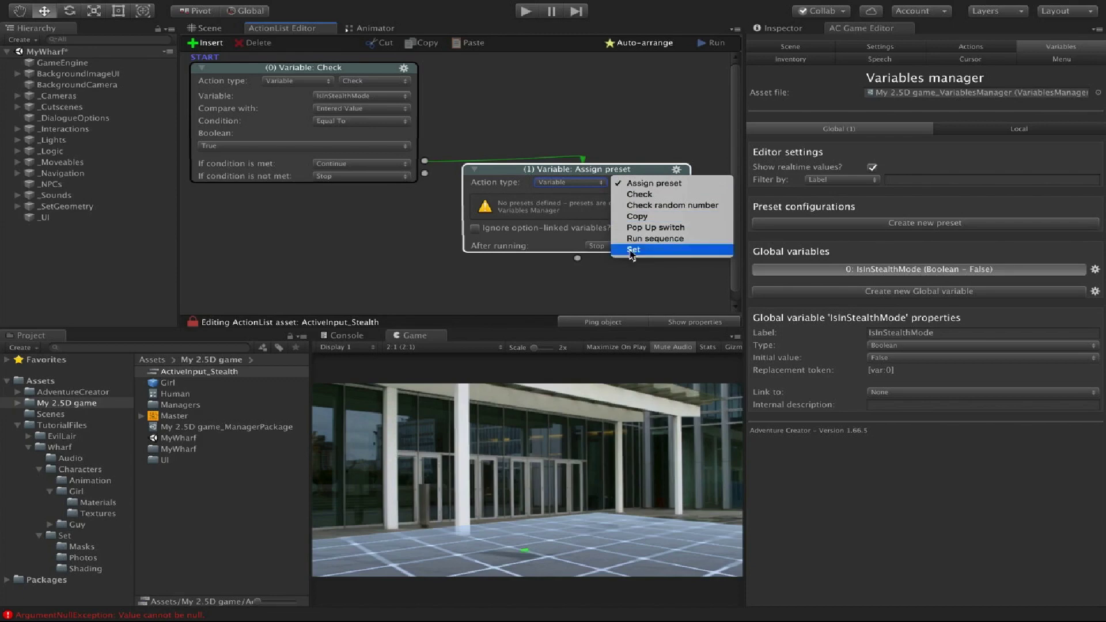
click(632, 250)
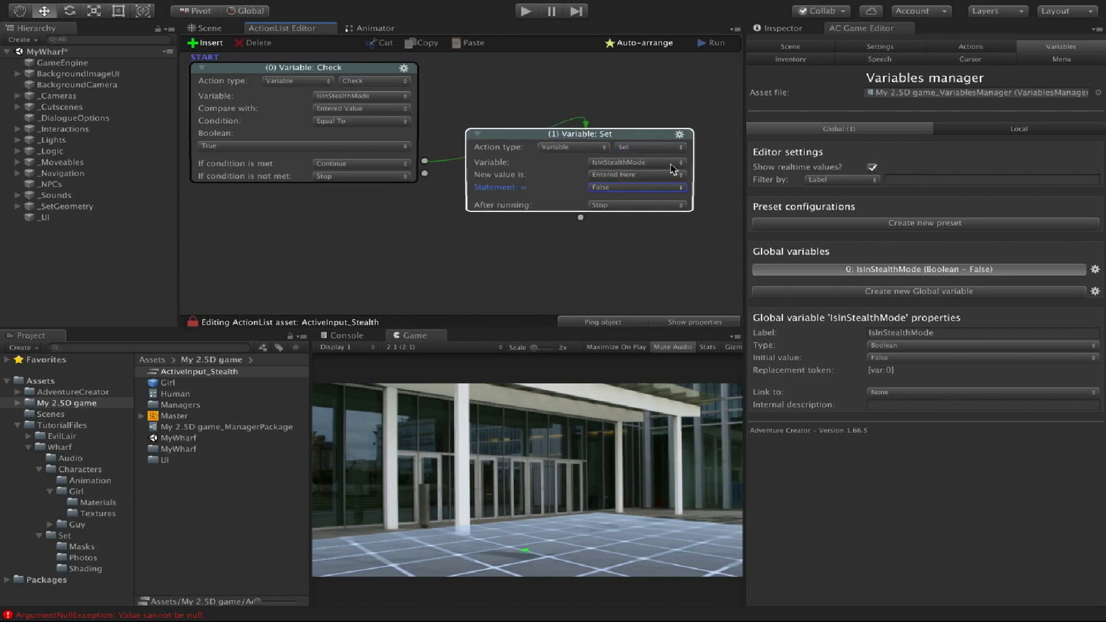
Have the condition-met Variable: Set action set IsInStealthMode to False, and place its node lower beside the check.
click(671, 164)
click(639, 163)
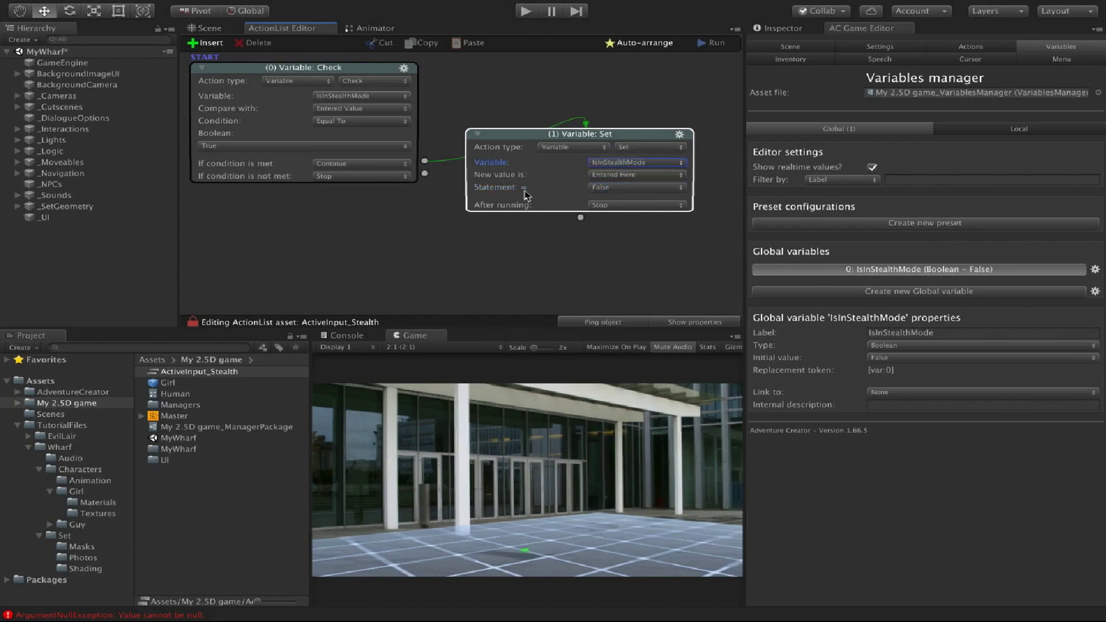
click(610, 189)
click(602, 191)
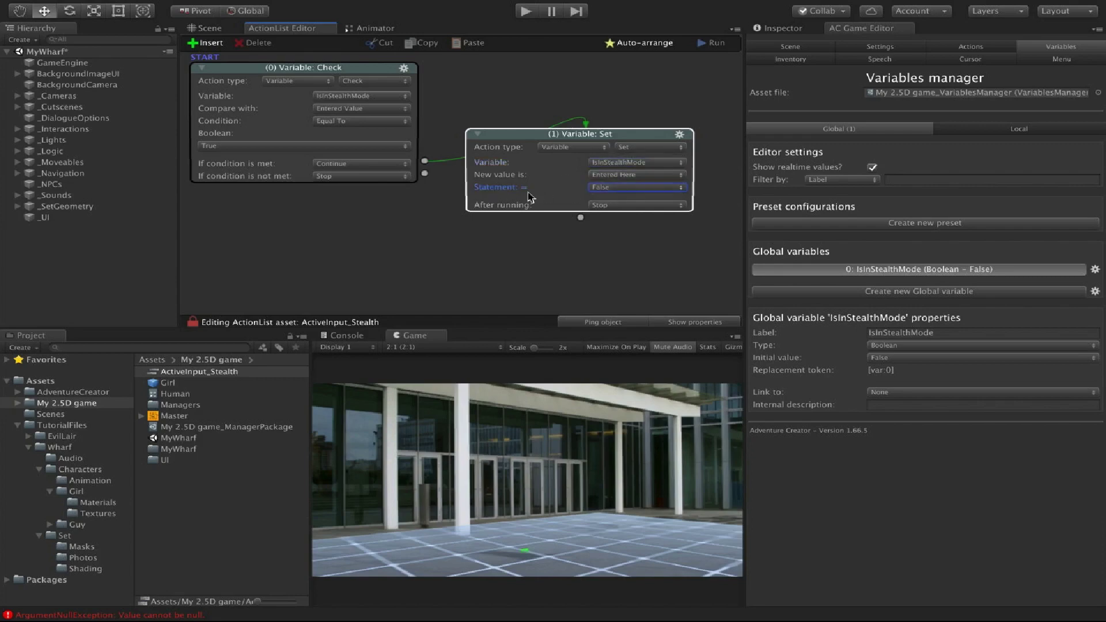
drag(533, 134, 520, 194)
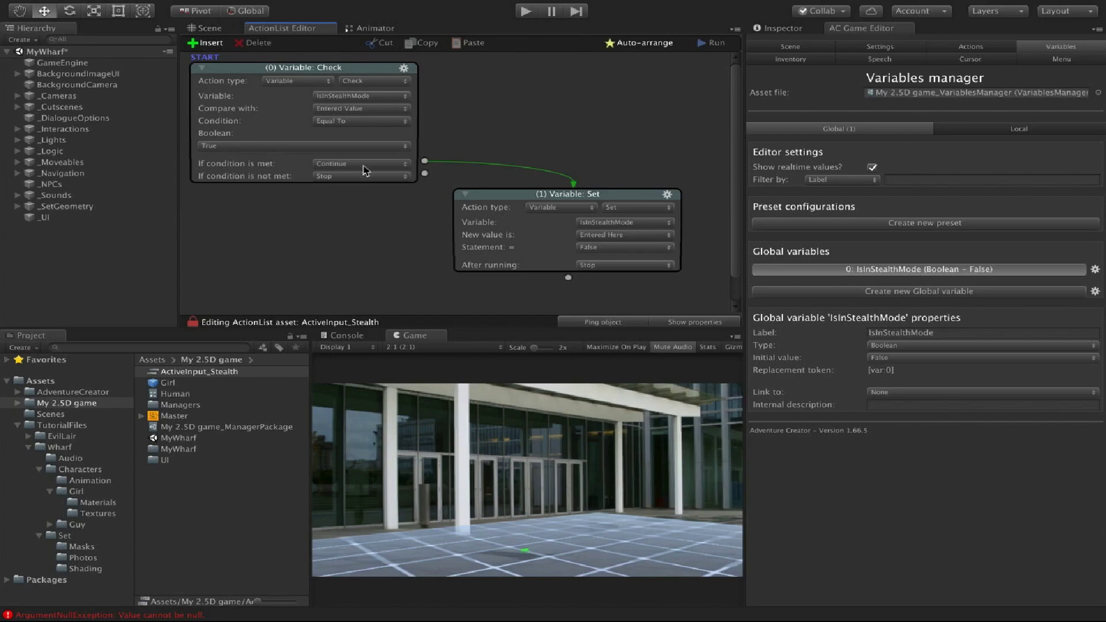
Link a second Variable: Set action to the check's condition-not-met output, setting IsInStealthMode to True.
drag(426, 174, 275, 226)
click(320, 226)
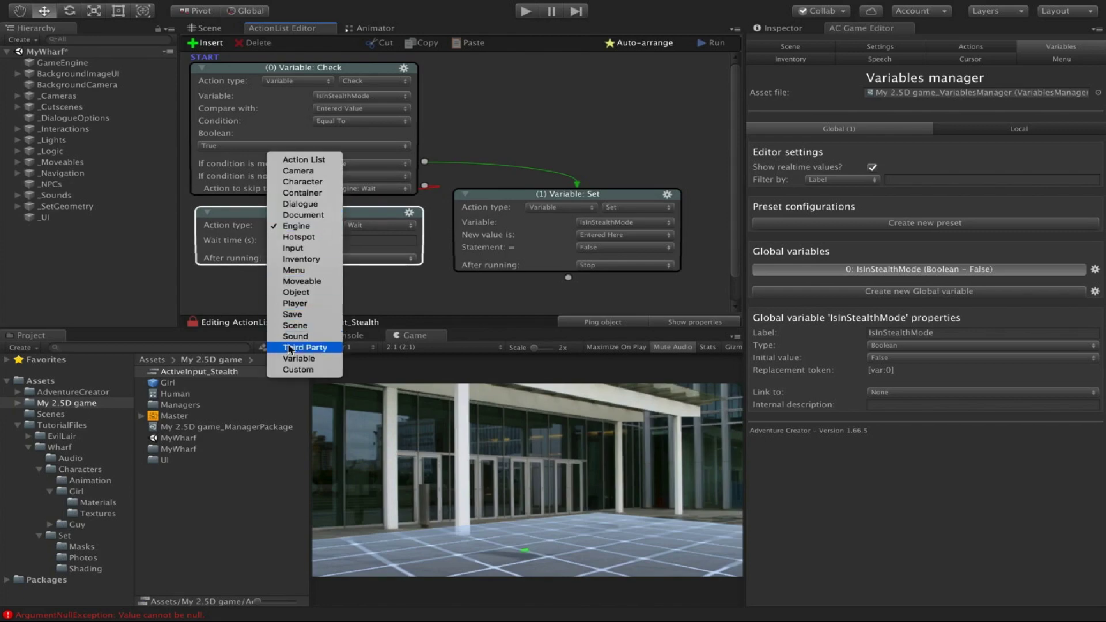
click(295, 361)
click(366, 226)
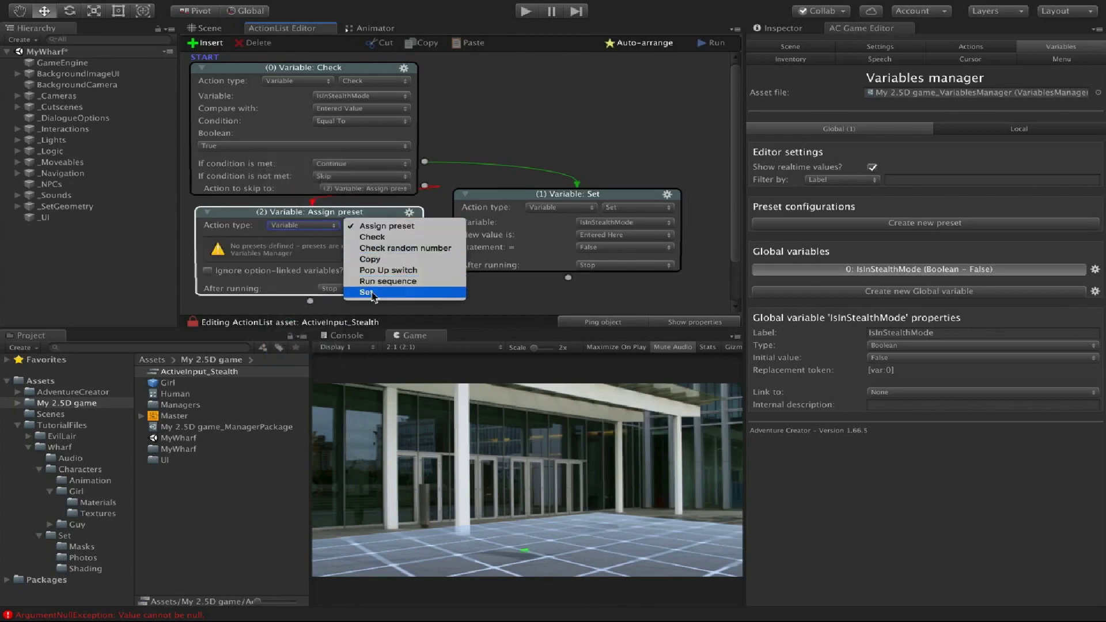
click(374, 290)
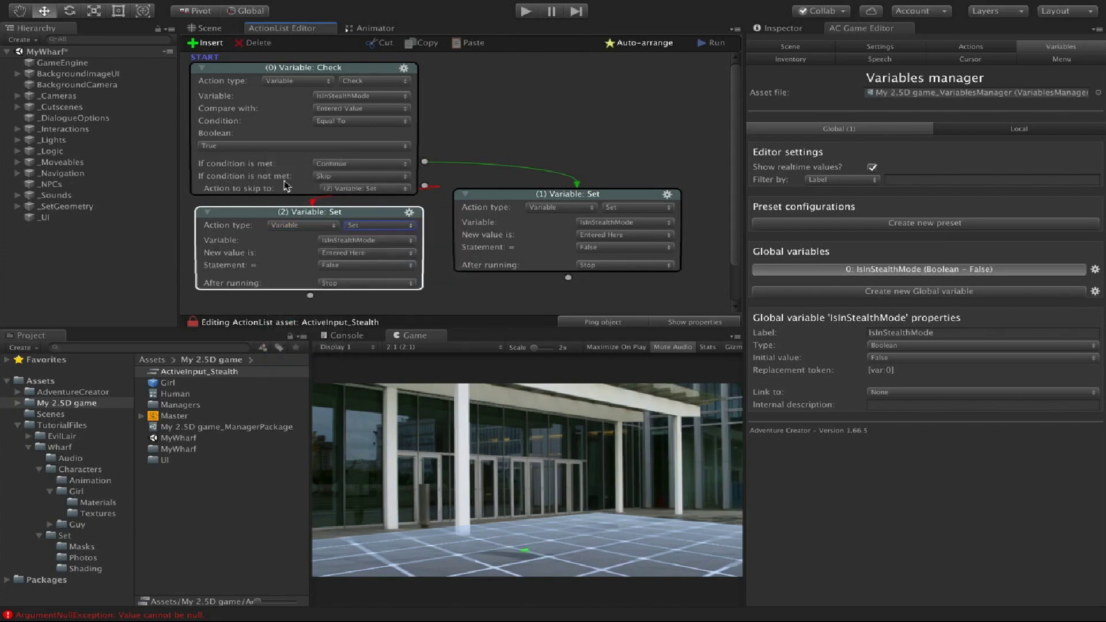
drag(373, 208, 385, 218)
drag(492, 208, 503, 229)
scroll(492, 115, down, 3)
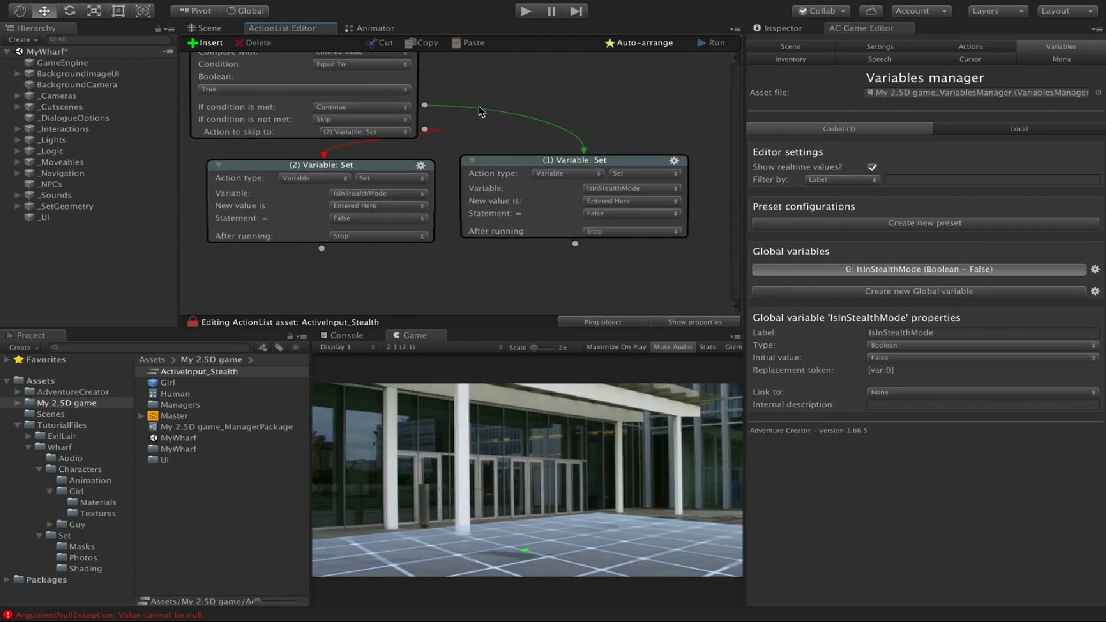
click(355, 219)
click(354, 208)
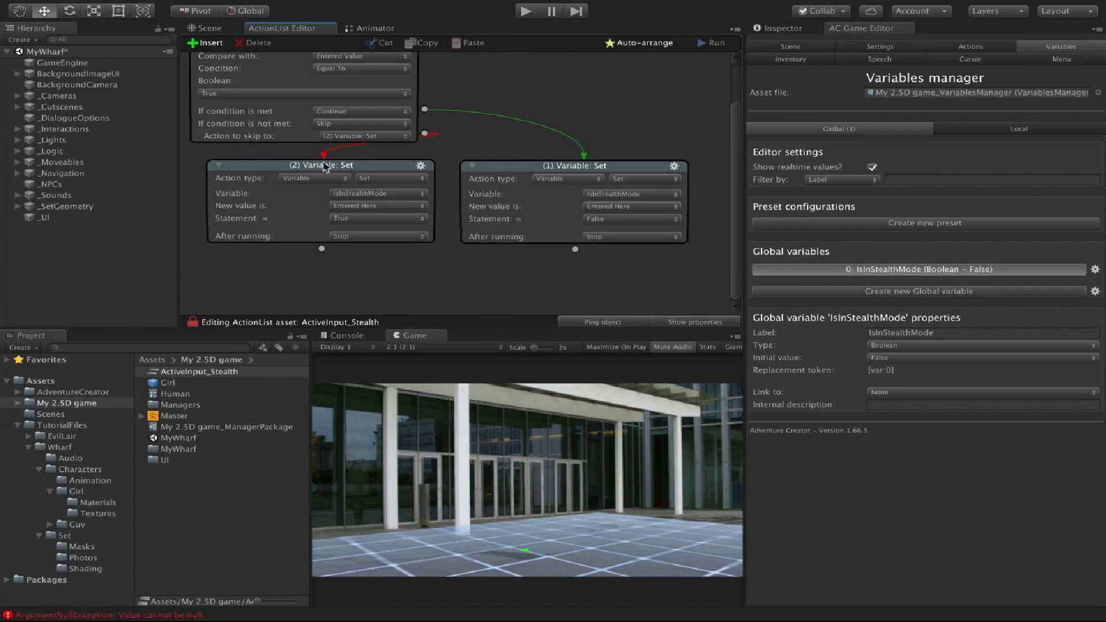
Add a Character: Animate action for the player after the action that sets IsInStealthMode to True.
drag(321, 249, 327, 270)
scroll(330, 269, down, 5)
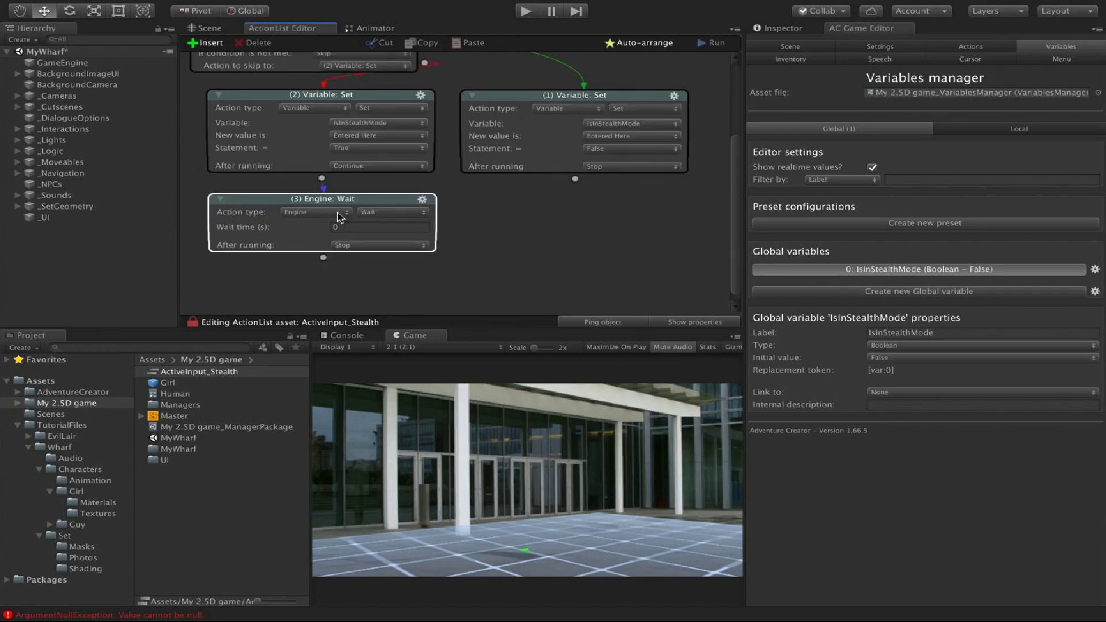
click(337, 212)
click(328, 169)
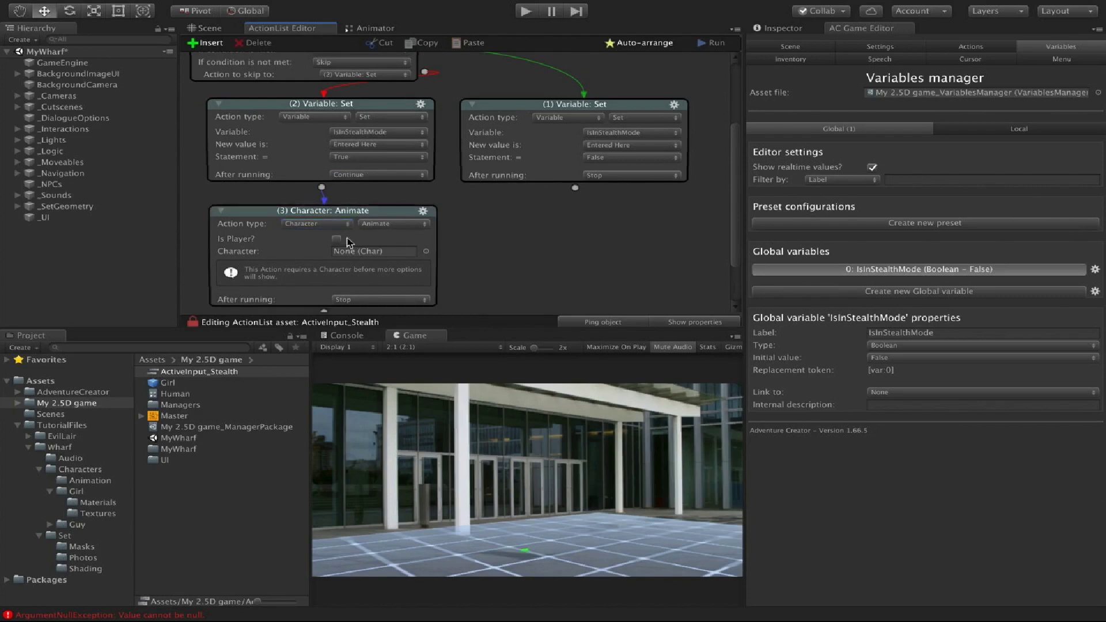
click(337, 237)
scroll(498, 237, down, 3)
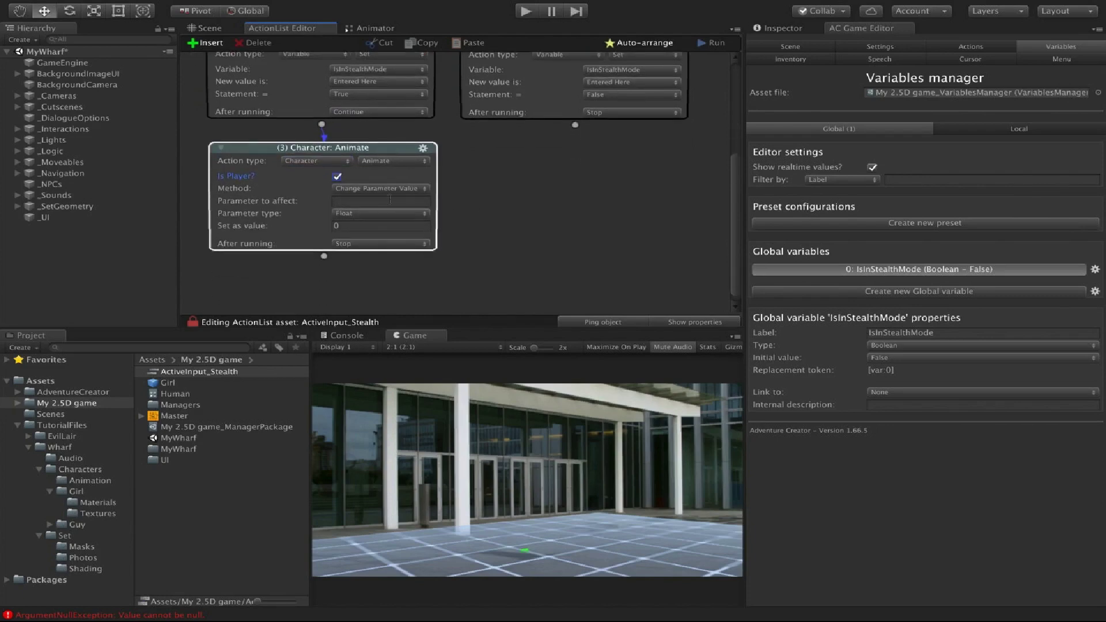
Use the Change Parameter Value method in the Animate action and enter the Animator's InStealthMode as the parameter to affect.
click(374, 189)
click(415, 195)
click(364, 200)
click(371, 28)
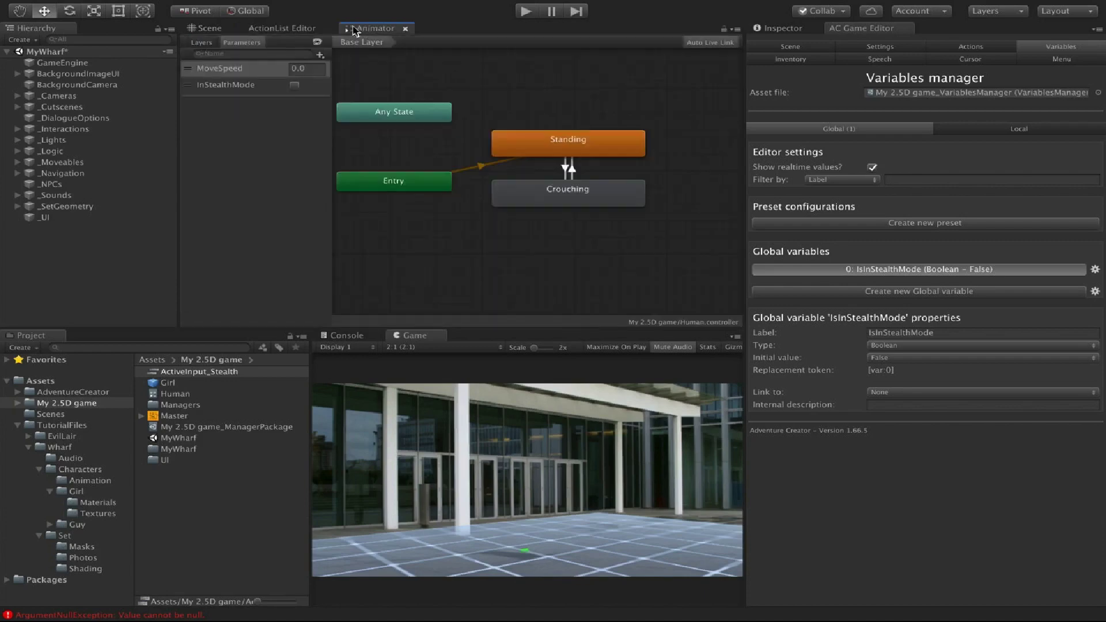
click(211, 87)
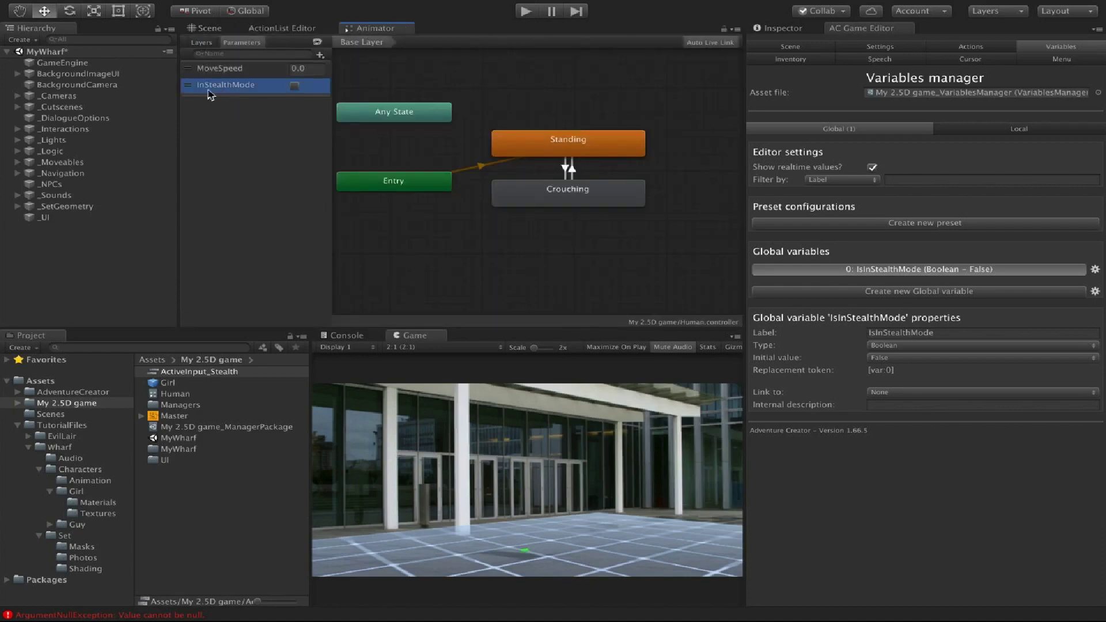
click(299, 29)
click(344, 201)
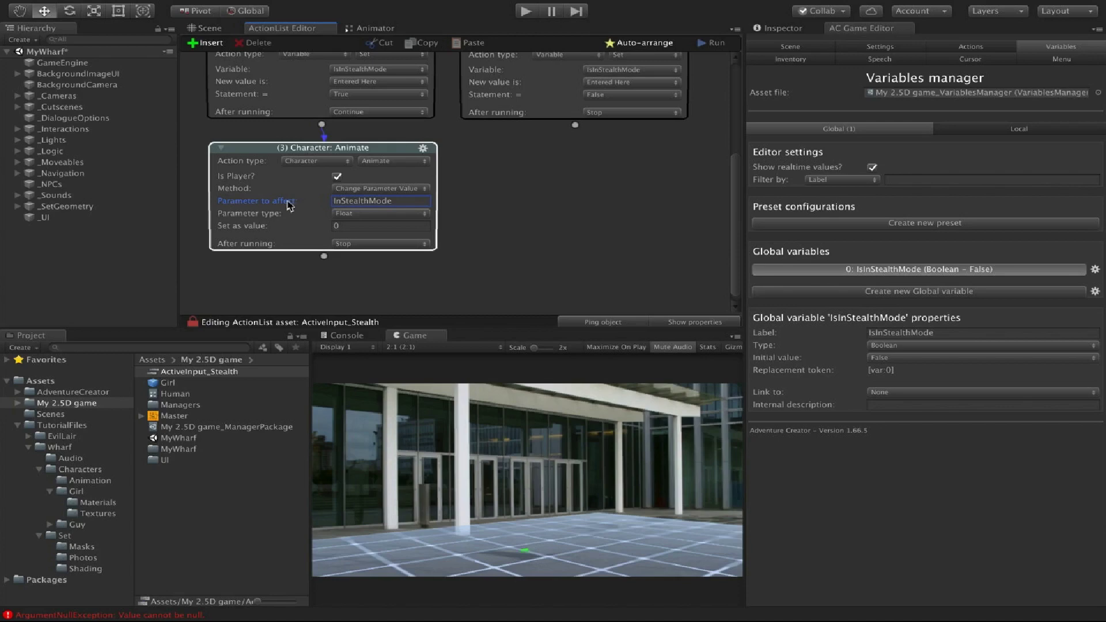
Set the Animate action's parameter type to Bool and enable its value.
click(339, 213)
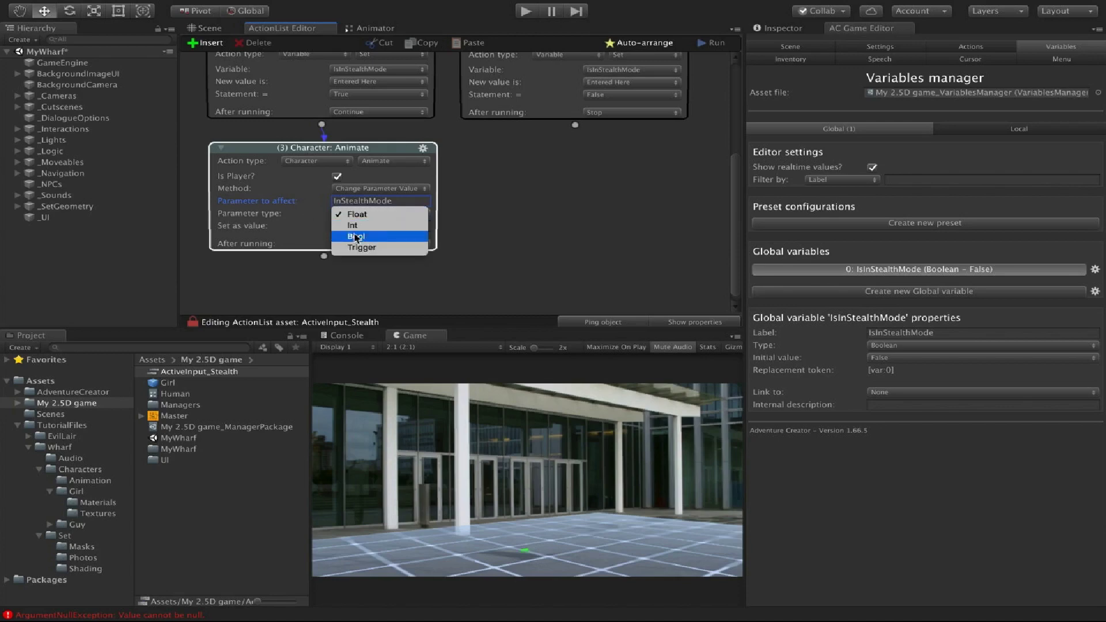
click(355, 237)
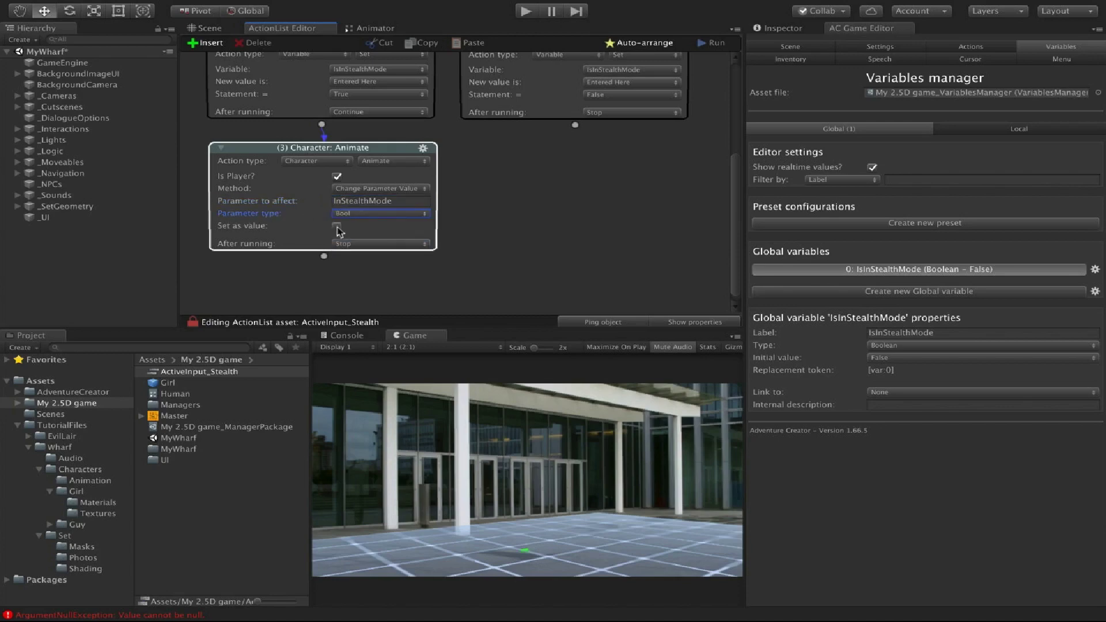
click(337, 227)
click(475, 229)
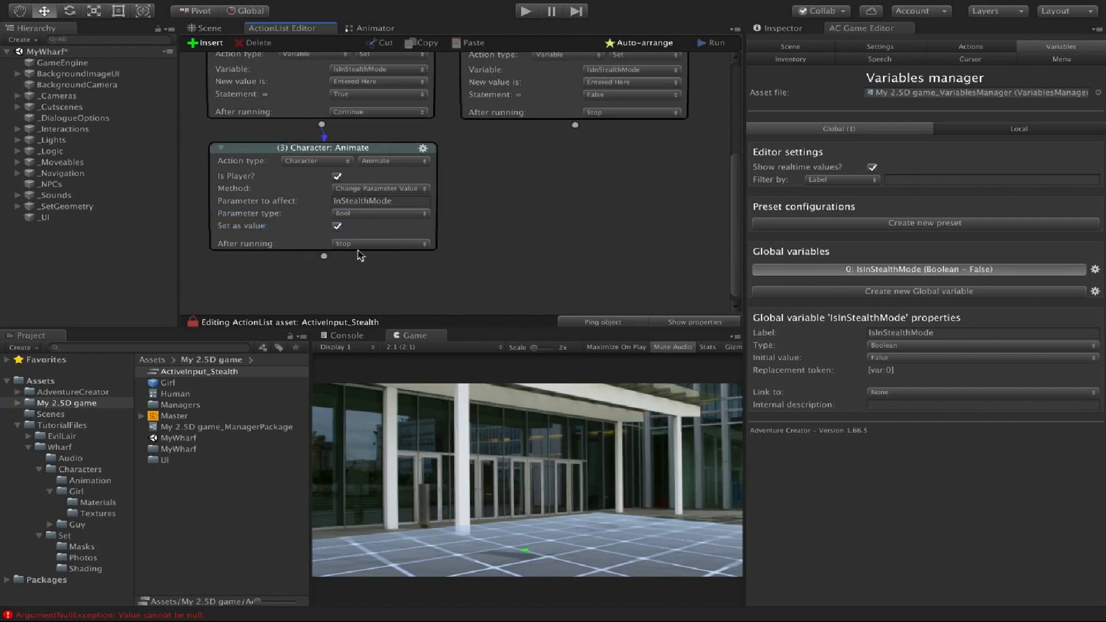
Duplicate the Character: Animate action and place the copy below the action that sets IsInStealthMode to False.
scroll(510, 259, up, 3)
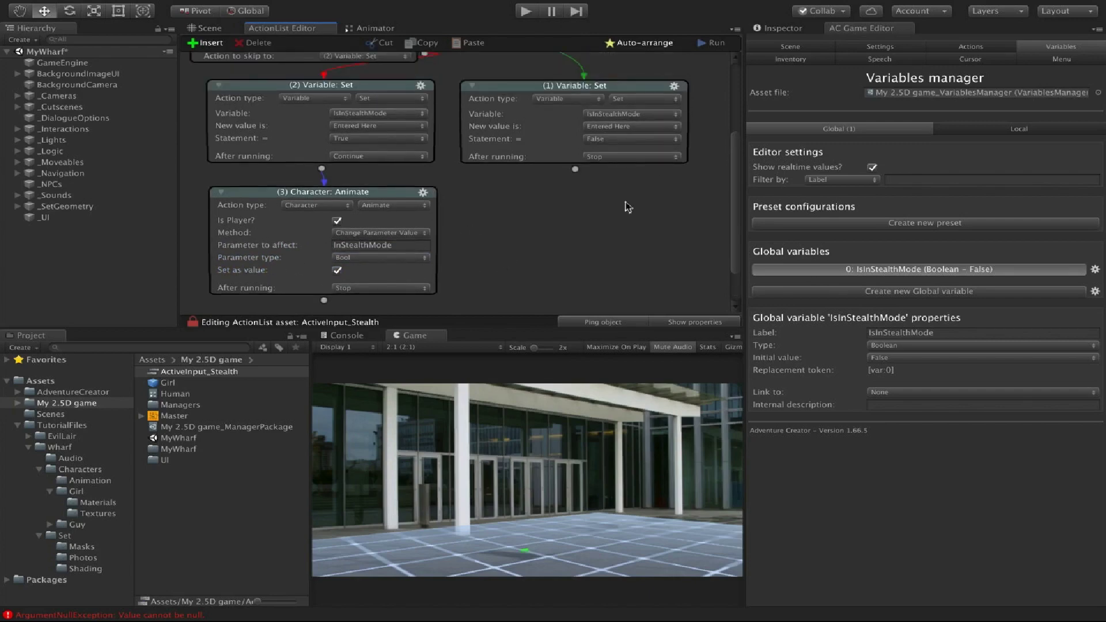
right_click(426, 197)
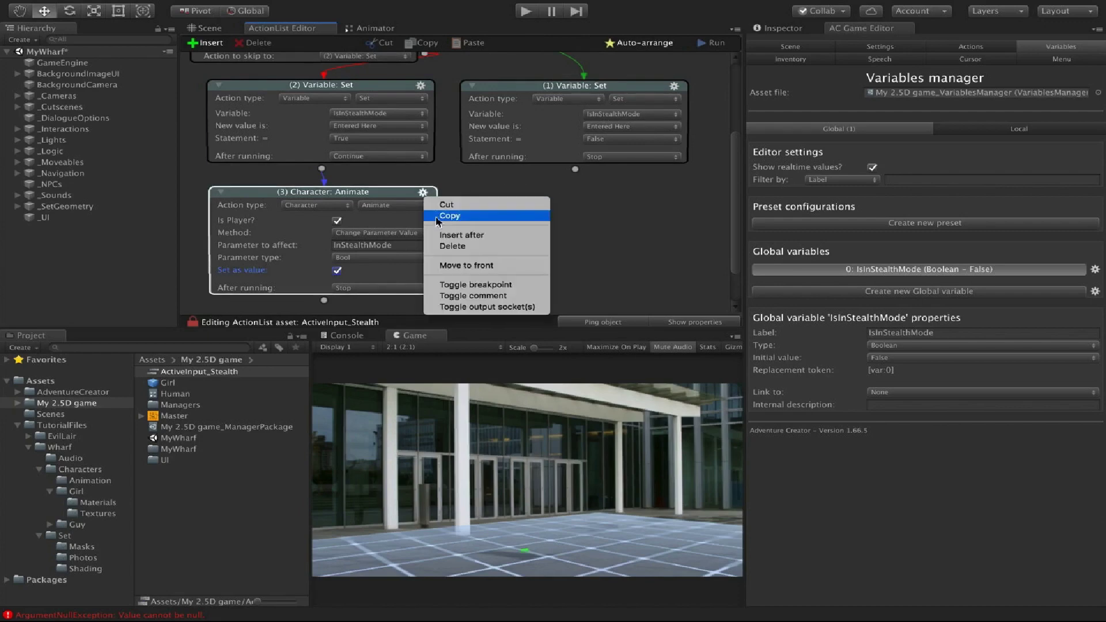
click(437, 216)
right_click(498, 199)
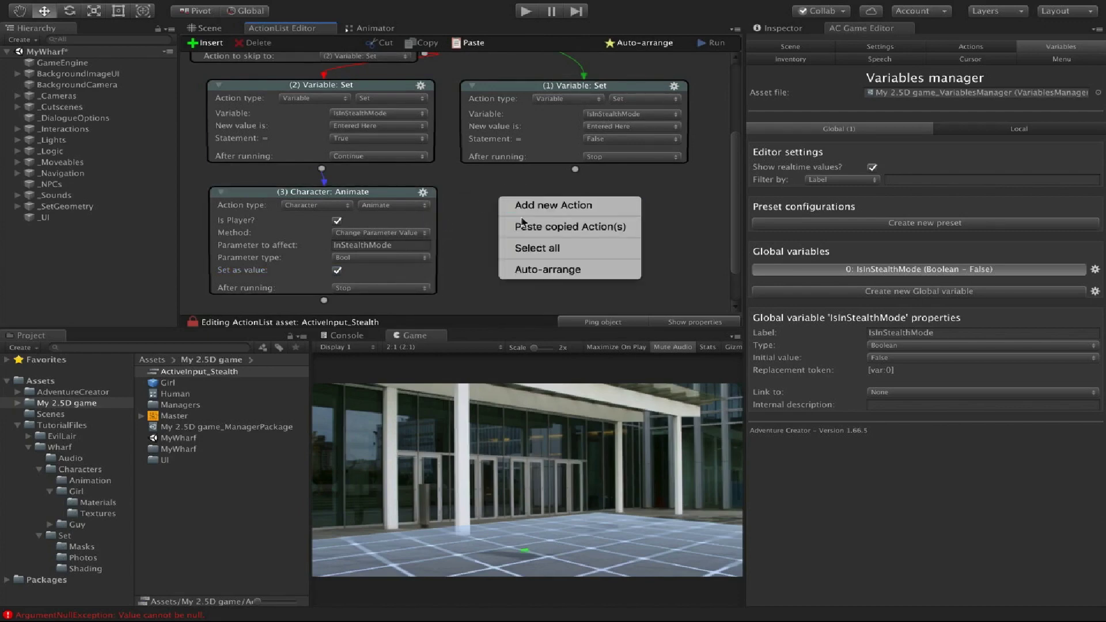
click(524, 226)
drag(522, 195, 499, 182)
click(499, 182)
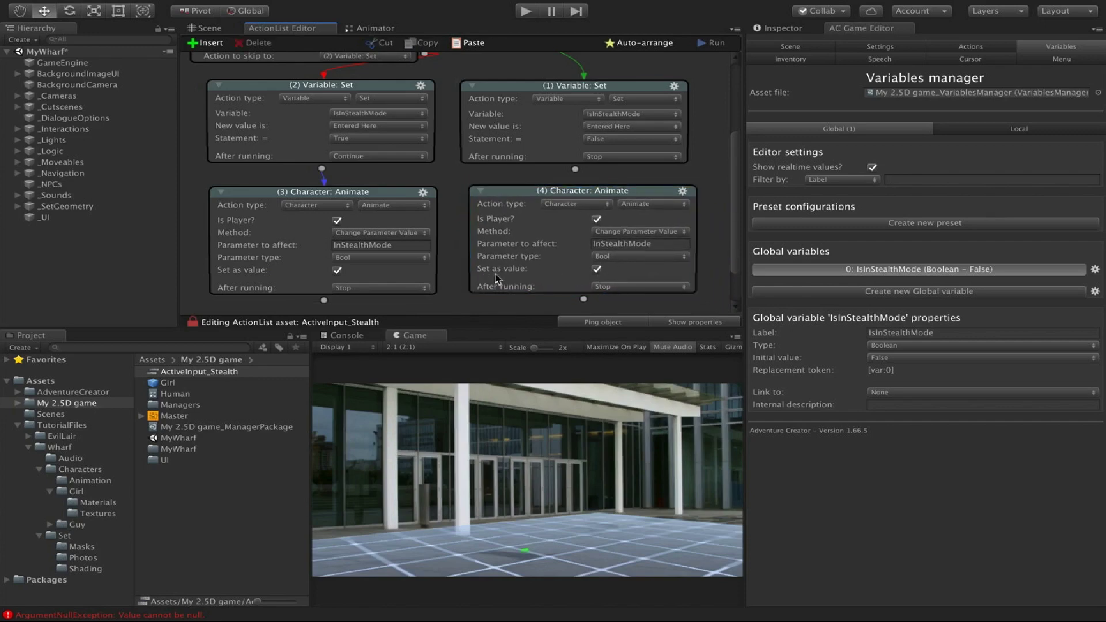
Disable the copied Animate action's parameter value and link it after the action that sets IsInStealthMode to False.
click(596, 270)
drag(582, 191, 526, 202)
click(517, 186)
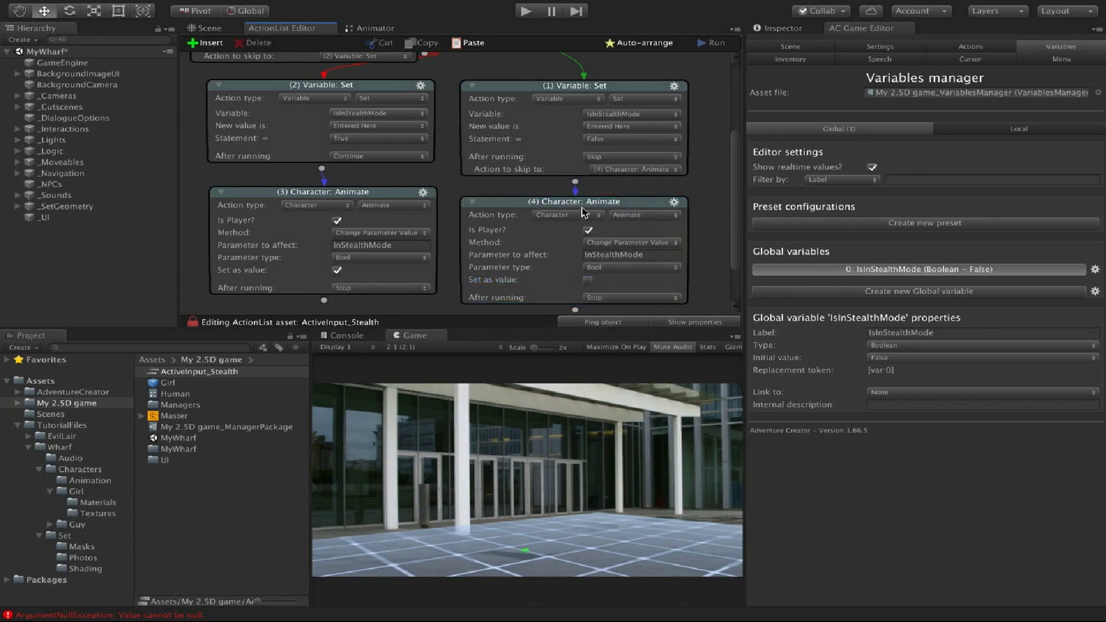
Play the game, toggle the player's stealth mode several times to test the crouching animation, and stop playback.
click(521, 12)
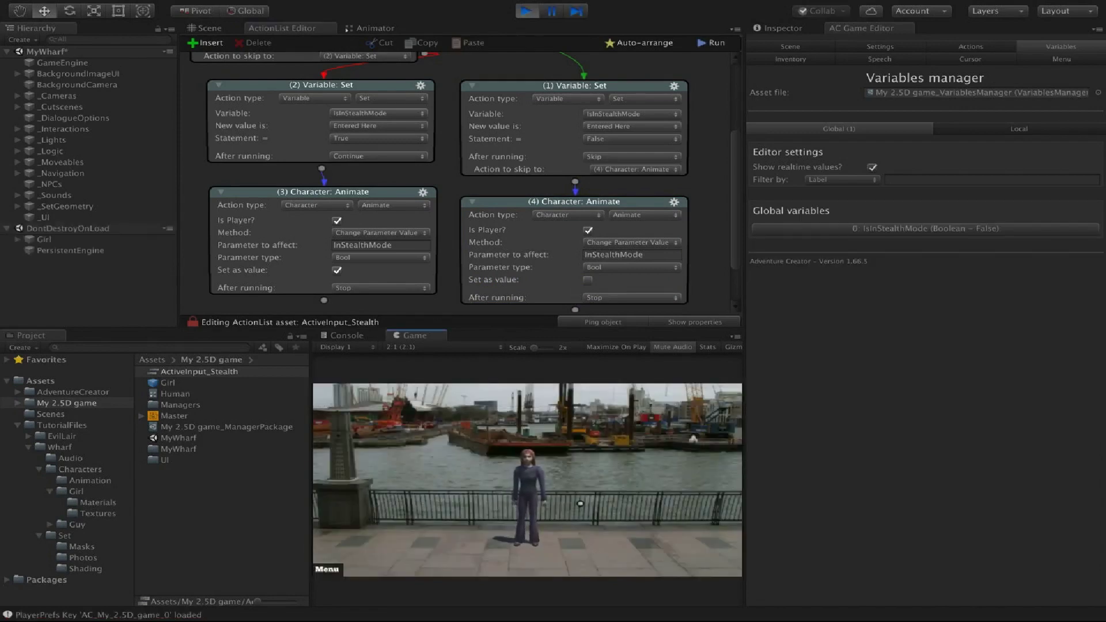
key(s)
key(s)
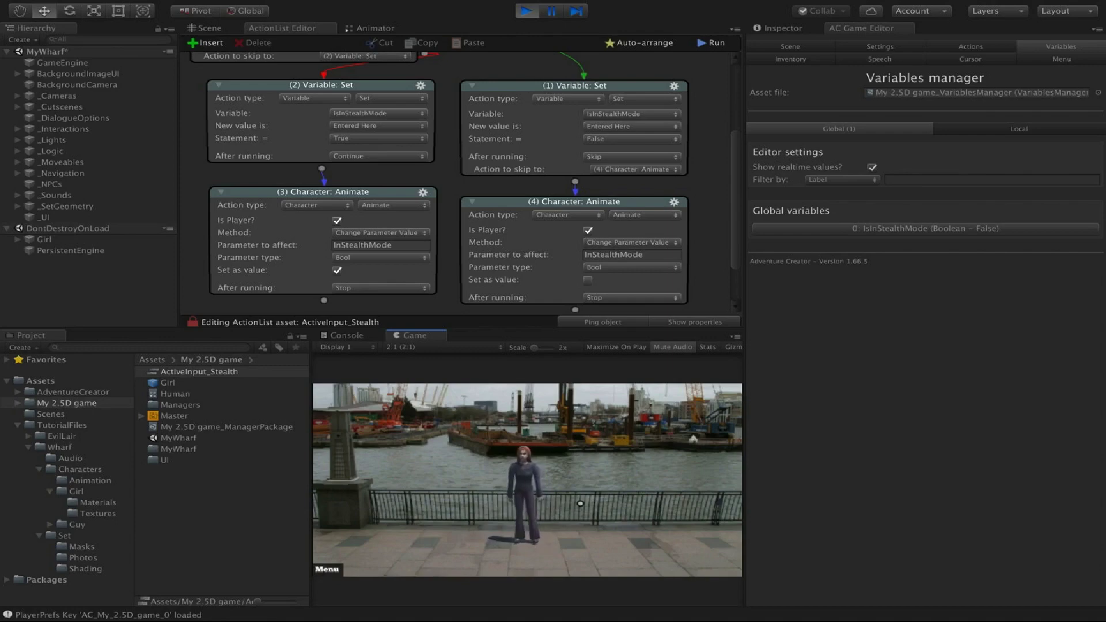
key(s)
key(s)
key(s)
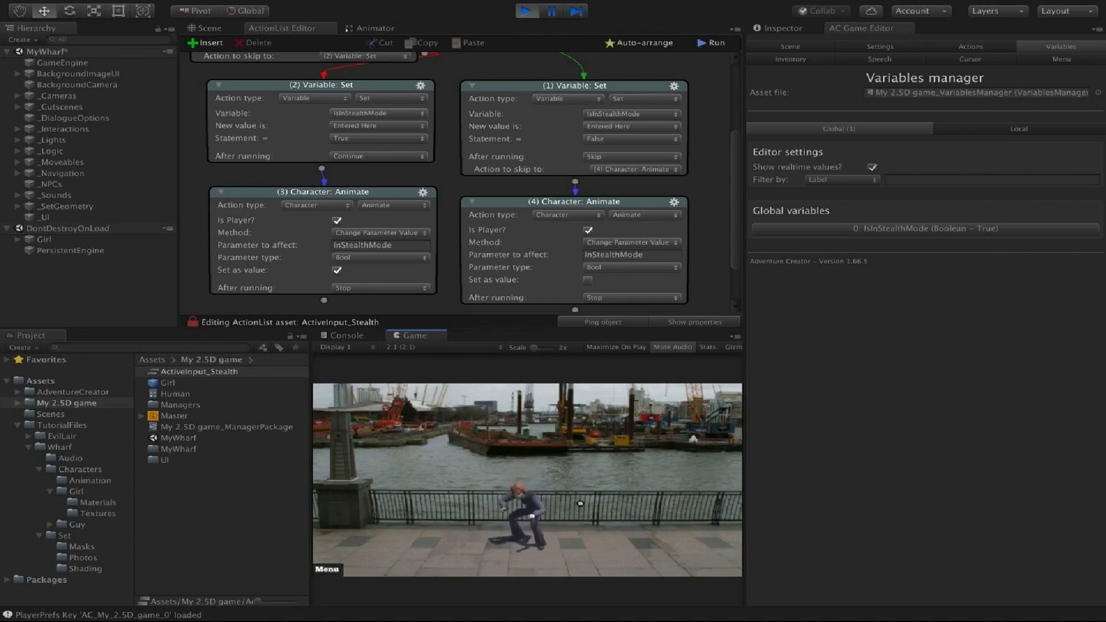
key(s)
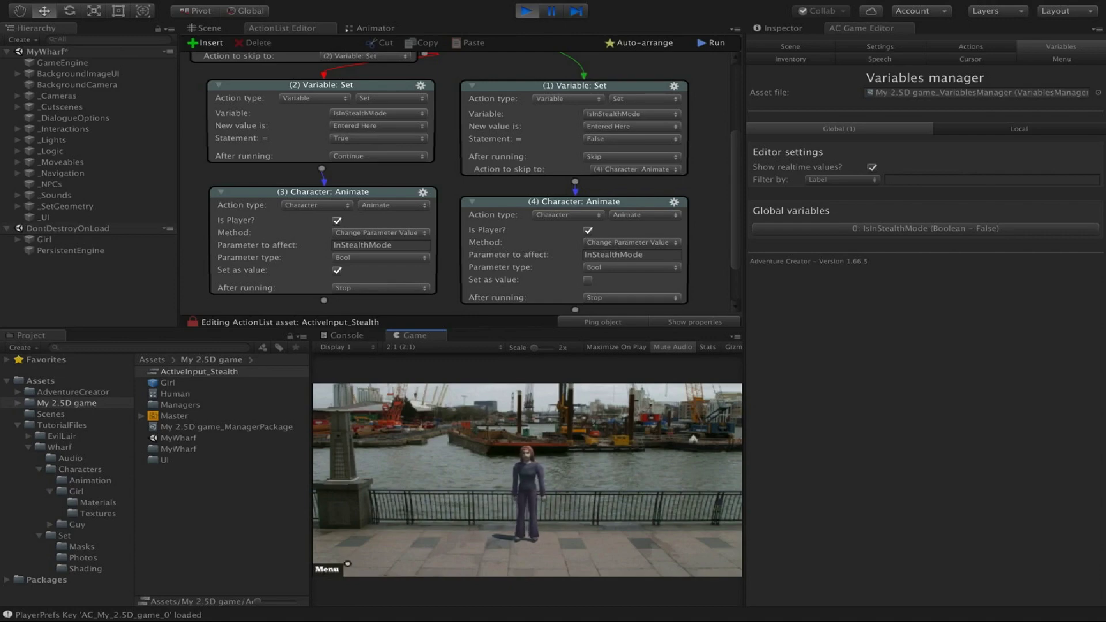
key(s)
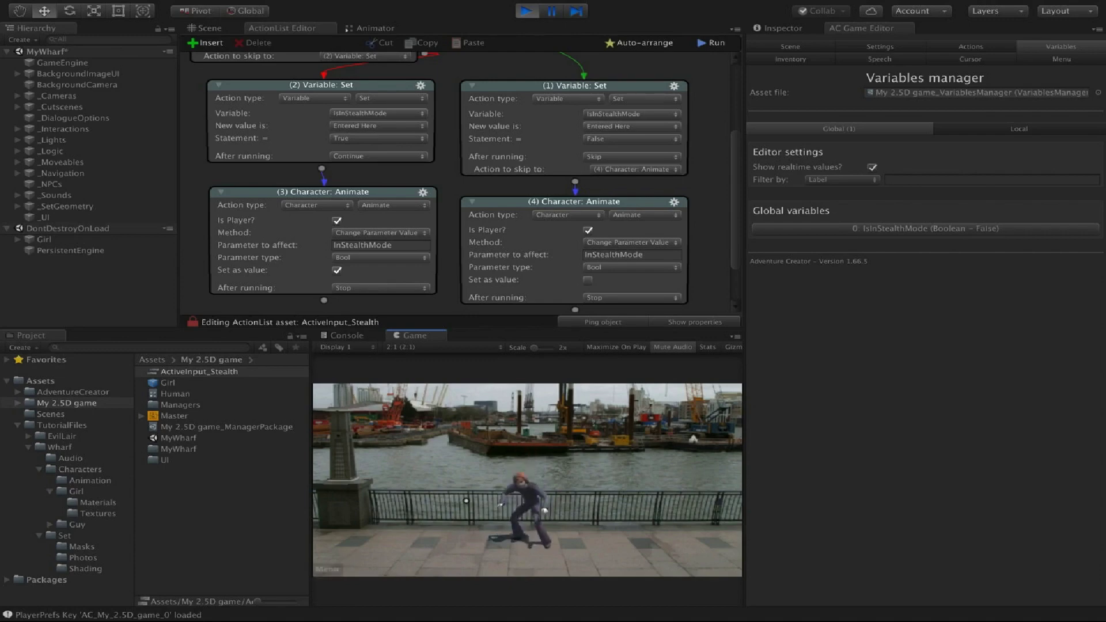
key(s)
click(526, 13)
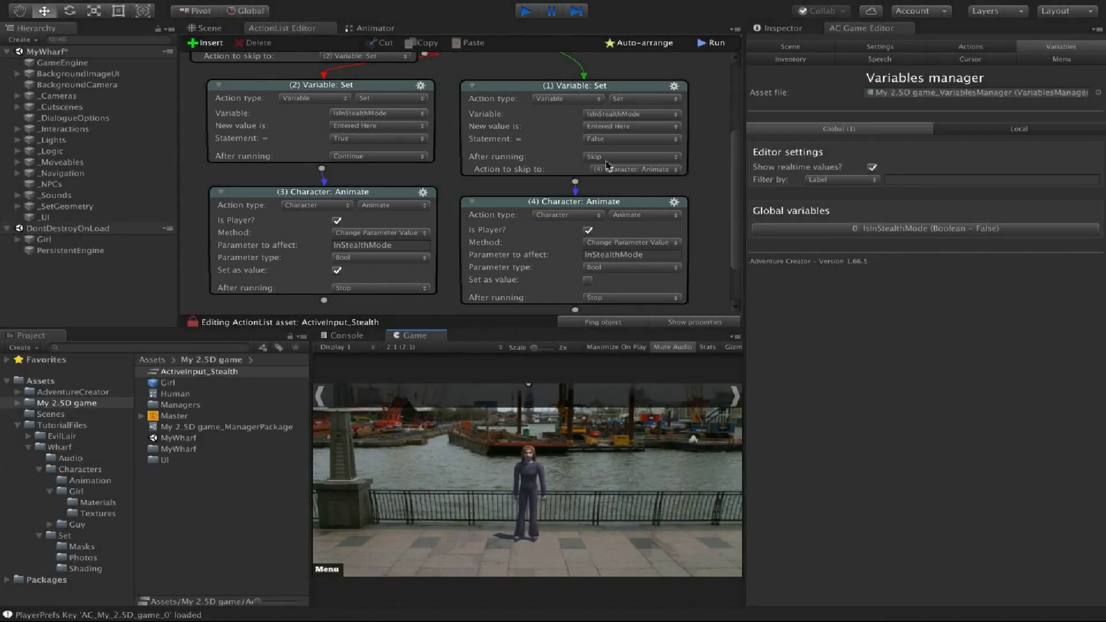
Change the ActiveInput_Stealth ActionList asset's run mode so that it no longer pauses gameplay.
click(697, 321)
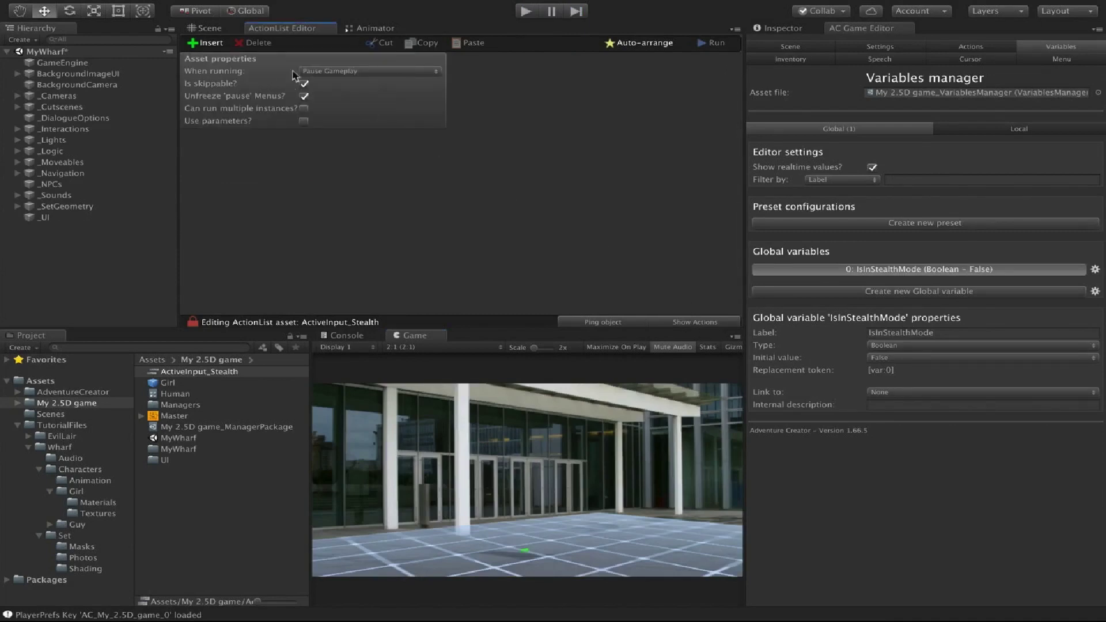
click(319, 71)
click(326, 84)
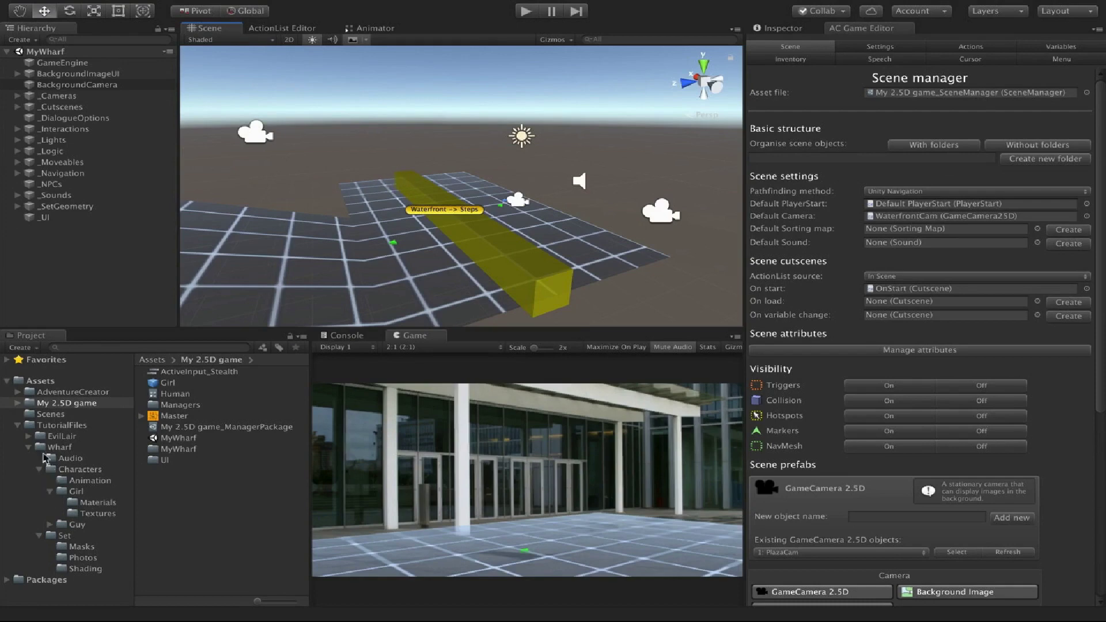
Add the Guy model from TutorialFiles/Wharf/Characters/Guy to the scene and apply the Guy material to it.
click(46, 426)
click(58, 448)
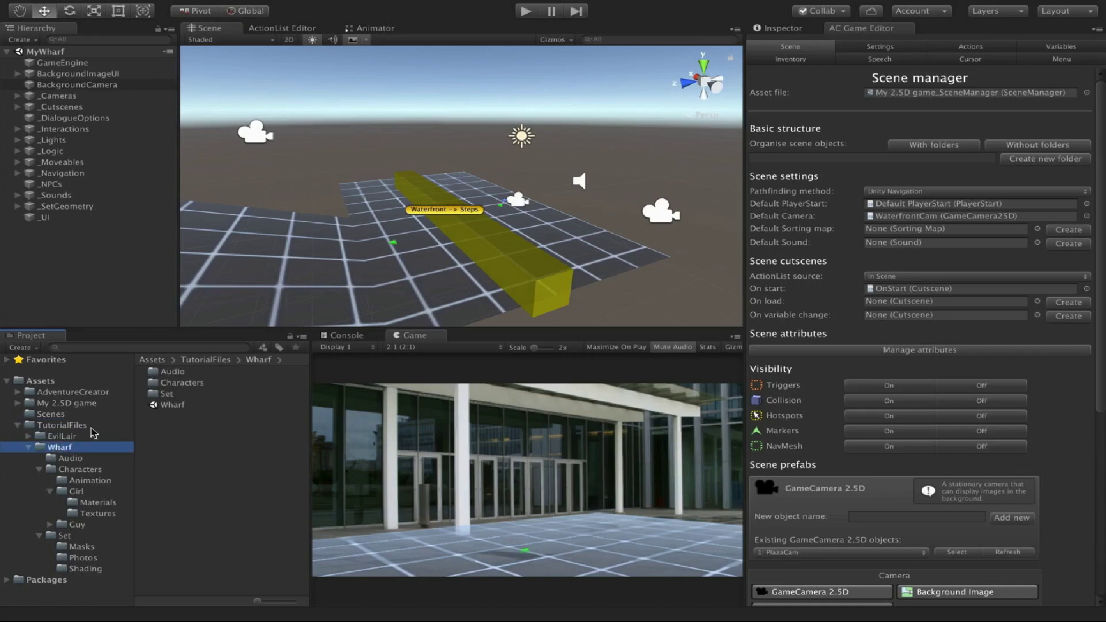
double_click(180, 383)
double_click(170, 383)
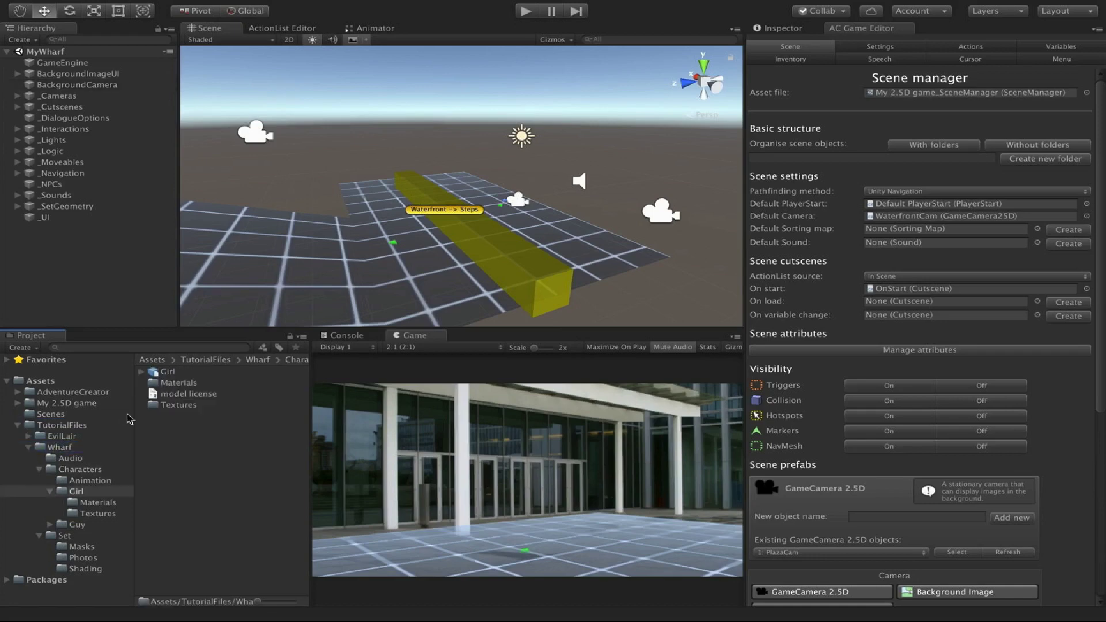
click(54, 475)
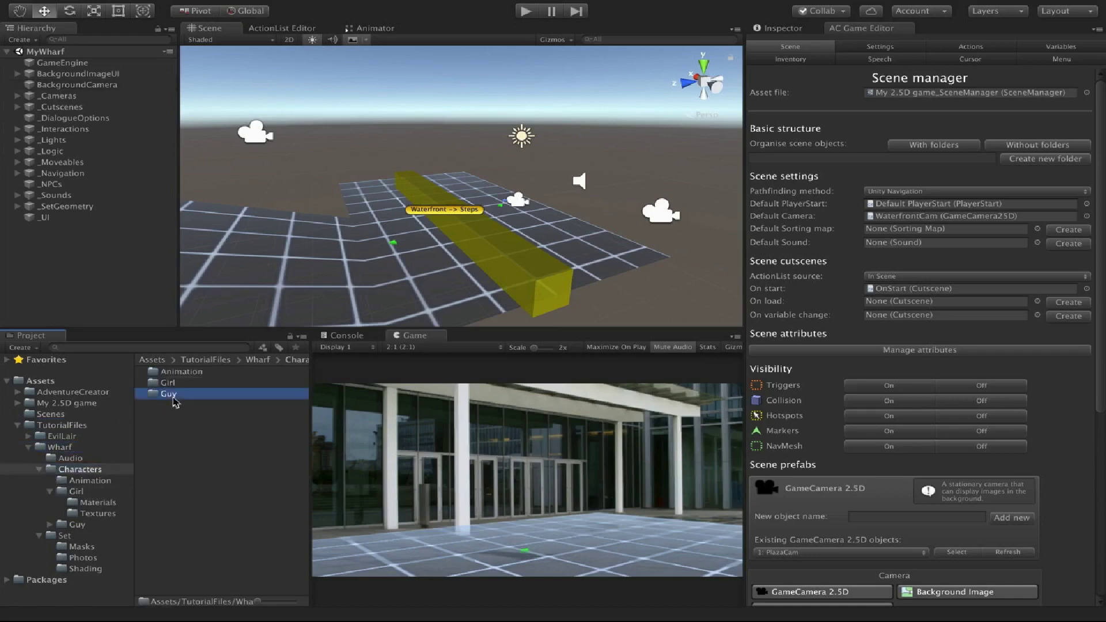
double_click(173, 395)
drag(167, 372, 105, 308)
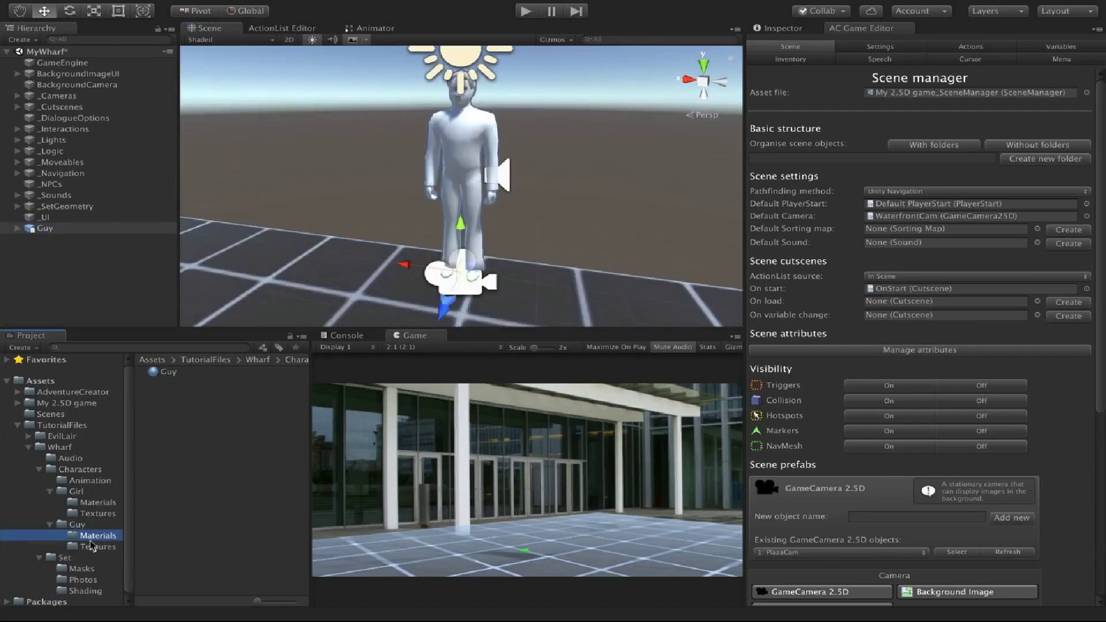
drag(155, 378, 475, 168)
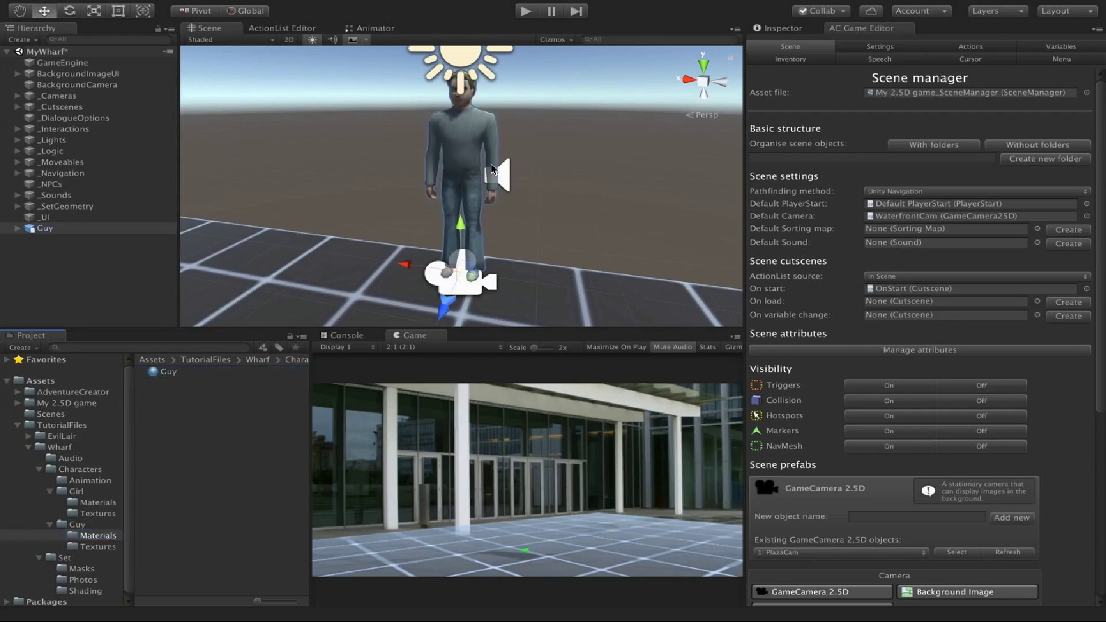
Assign the Human controller to Guy's Animator component and open that controller to review its parameters.
click(782, 28)
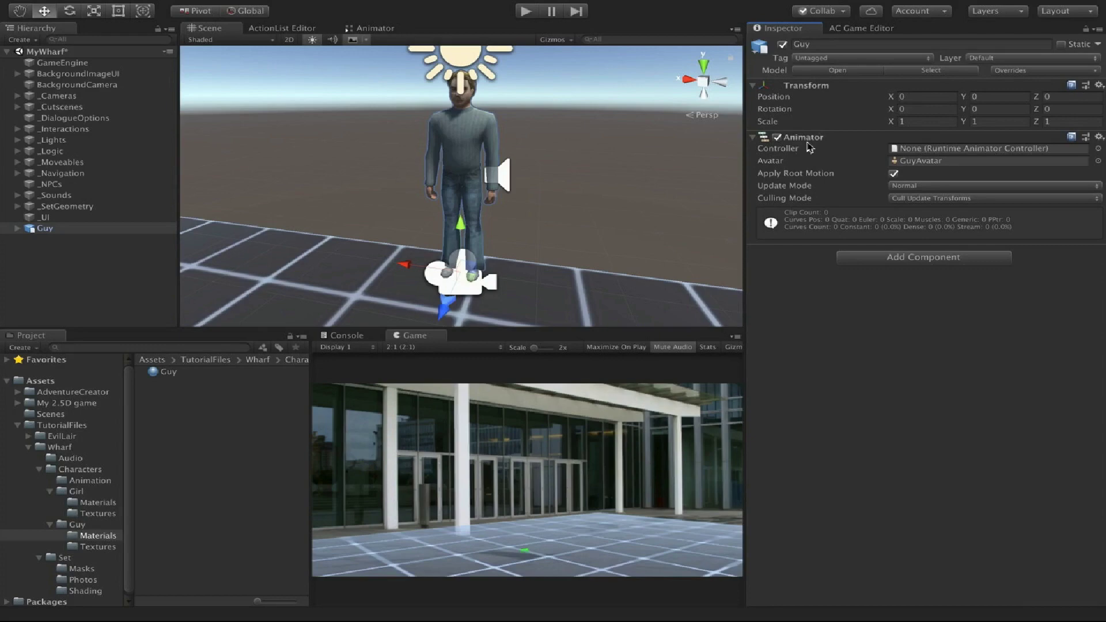
click(1096, 149)
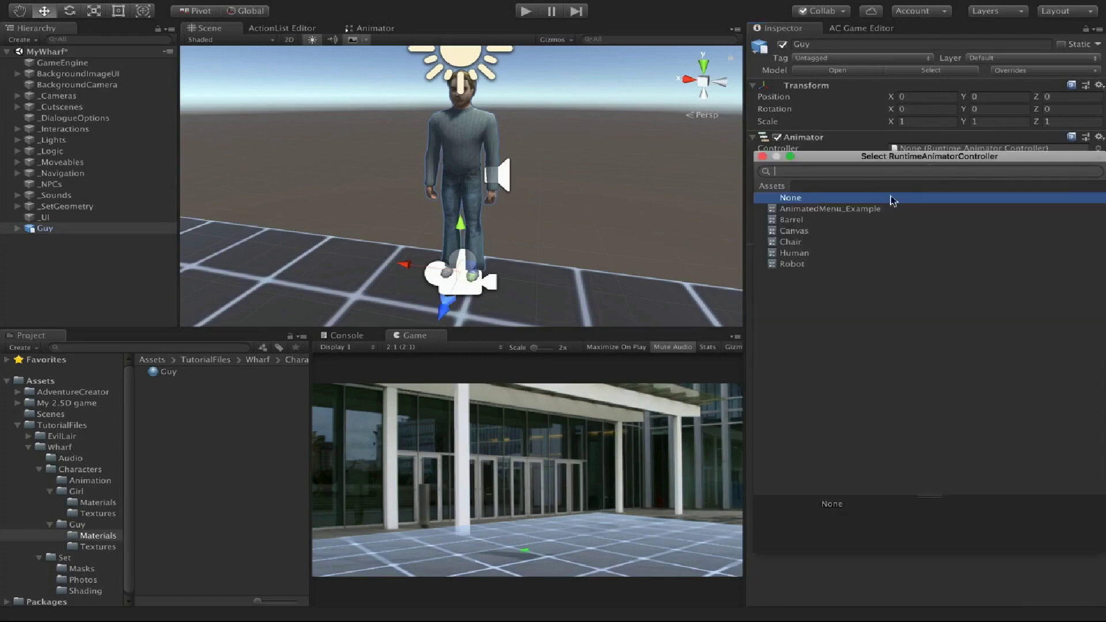
double_click(805, 252)
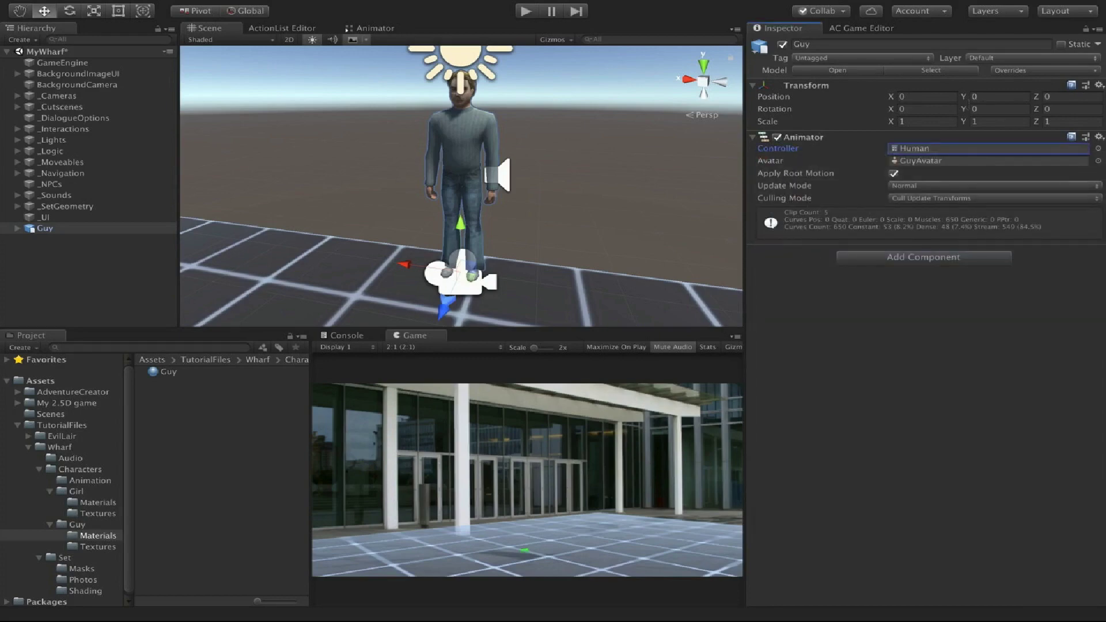
double_click(939, 149)
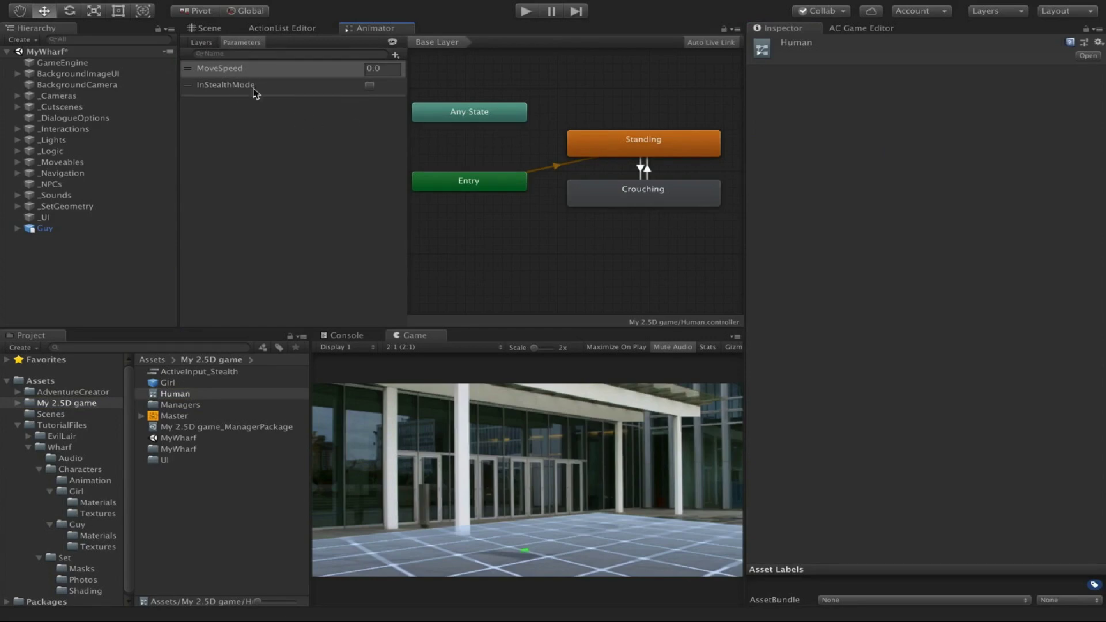
Return to the scene view, reselect Guy and open Adventure Creator's Character wizard.
click(205, 29)
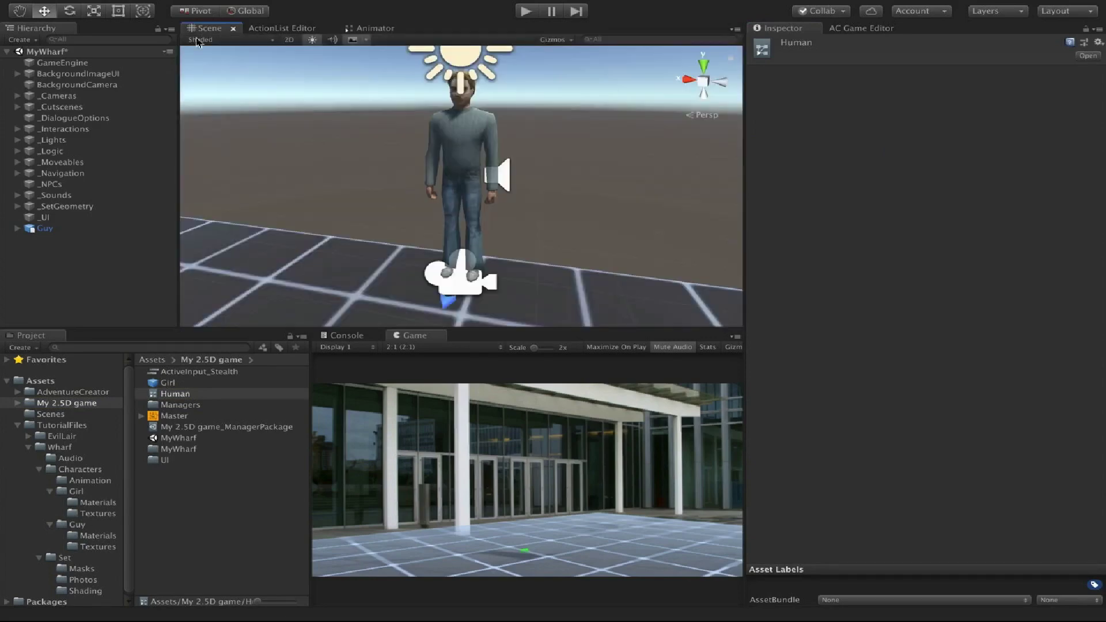
click(45, 229)
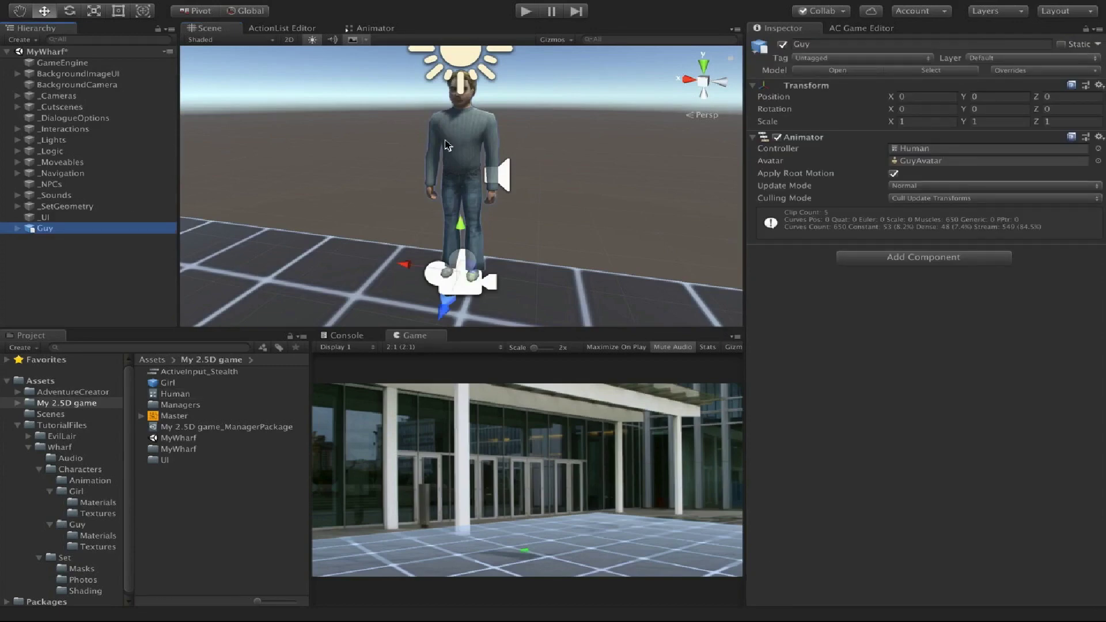
click(372, 11)
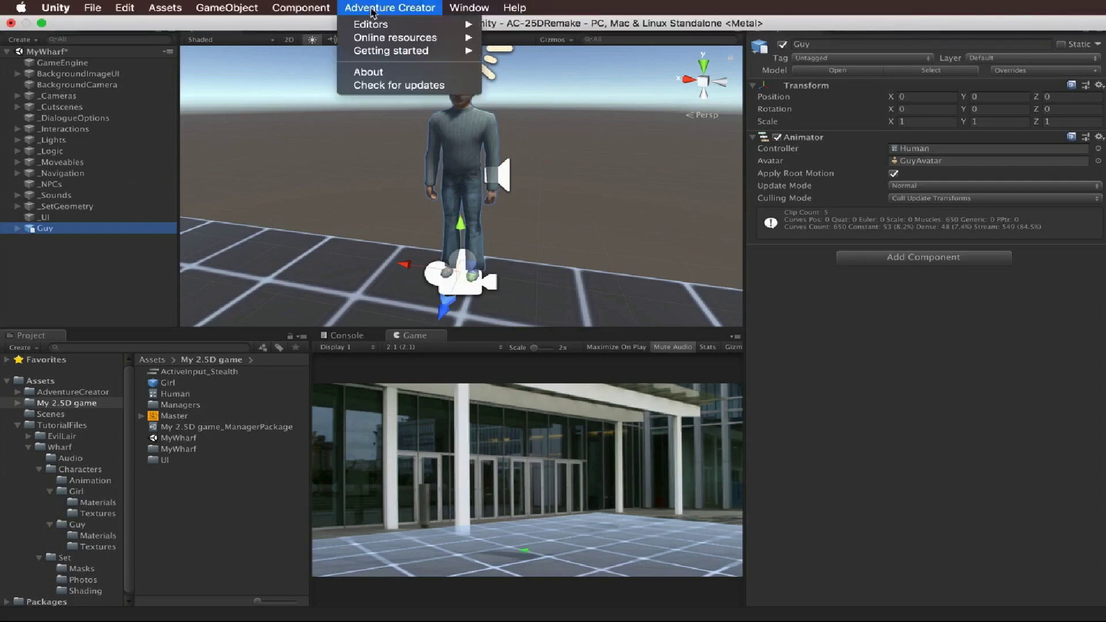
mouse_move(371, 24)
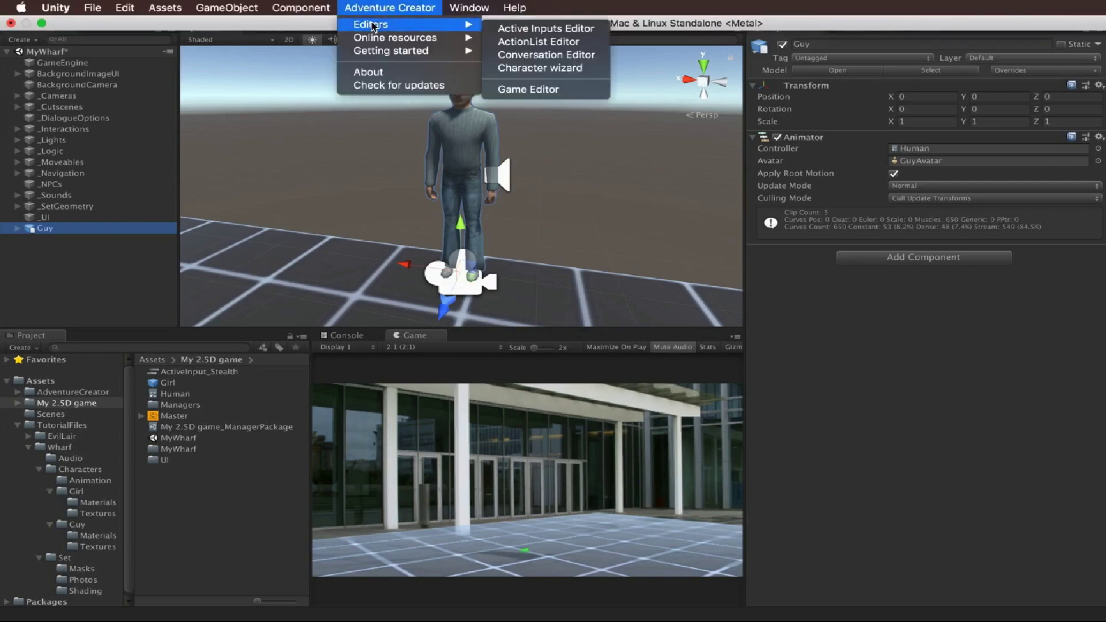
click(526, 69)
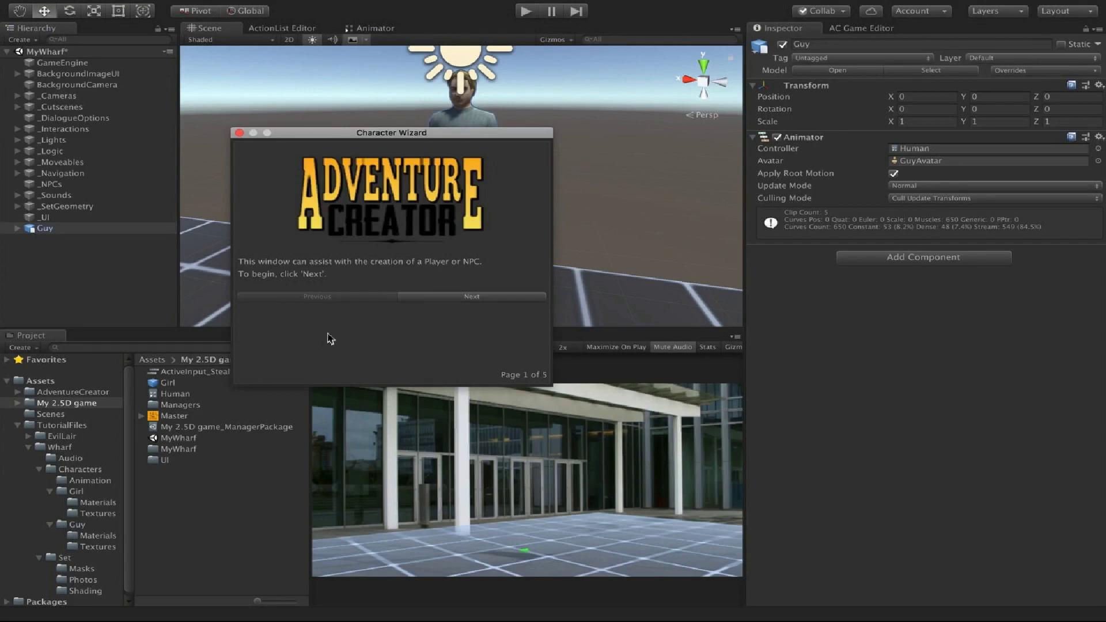
Define the character in the wizard as an NPC named Steve, with Guy as its base GameObject.
click(405, 299)
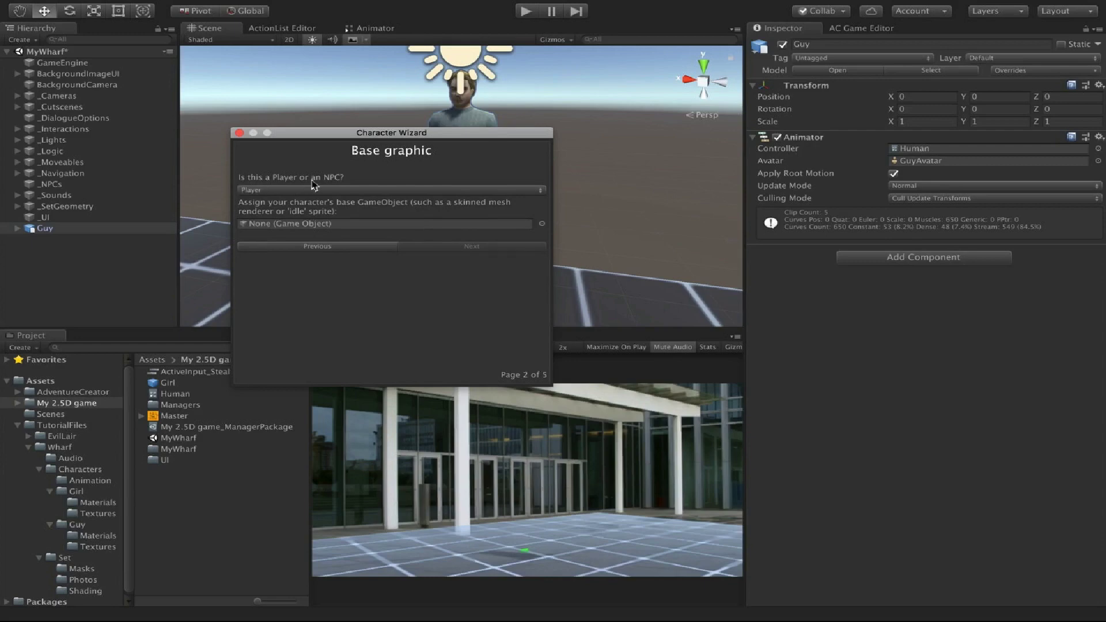
click(295, 191)
click(291, 202)
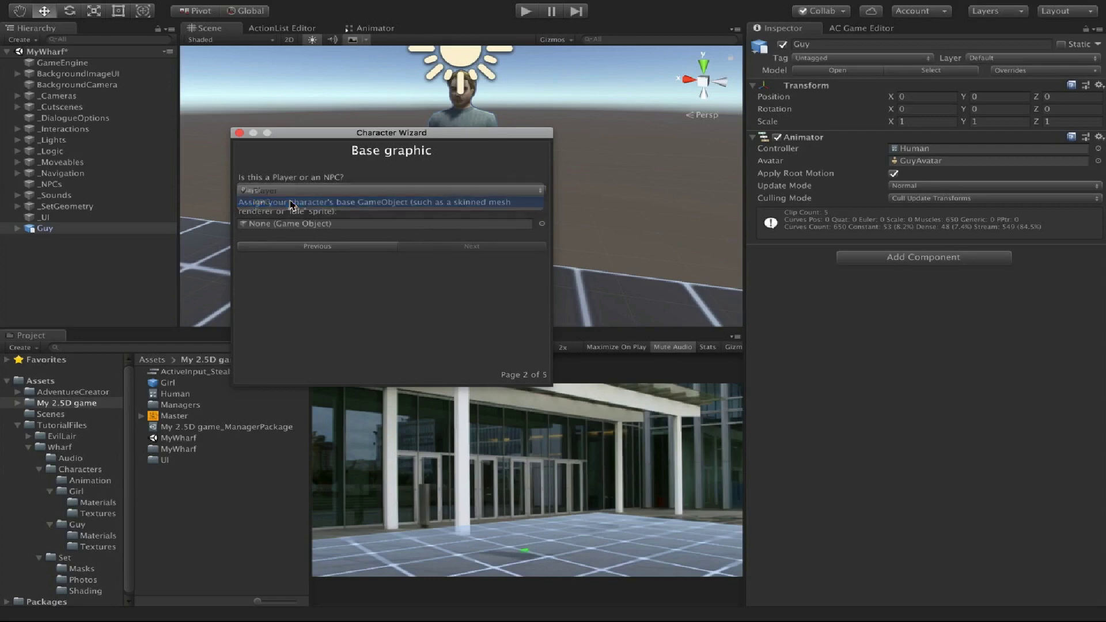
click(393, 204)
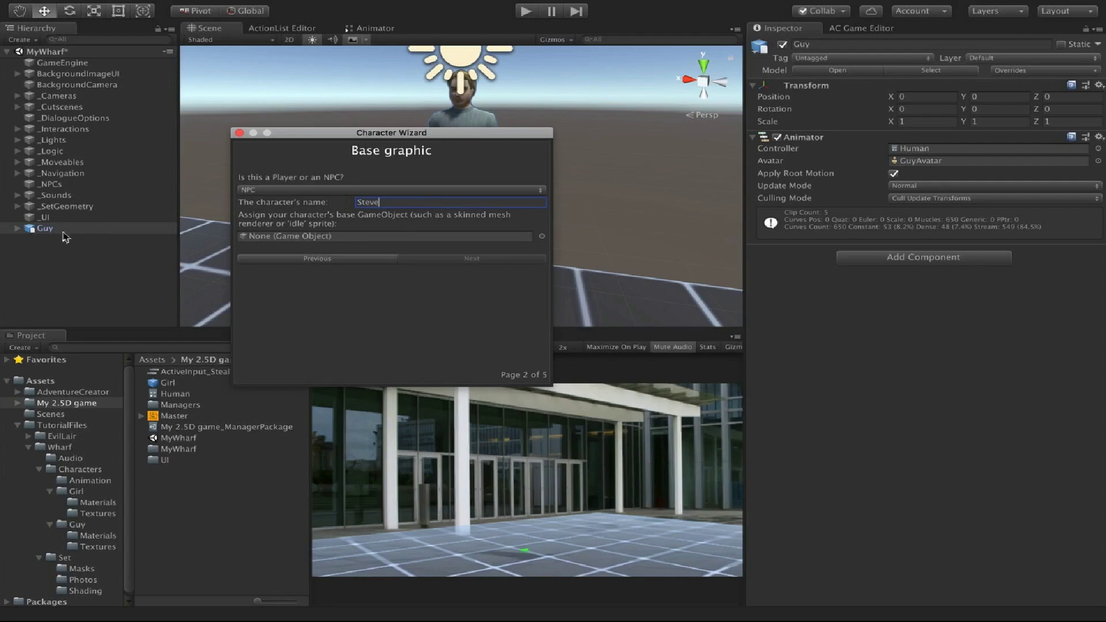
drag(33, 235, 299, 239)
click(433, 260)
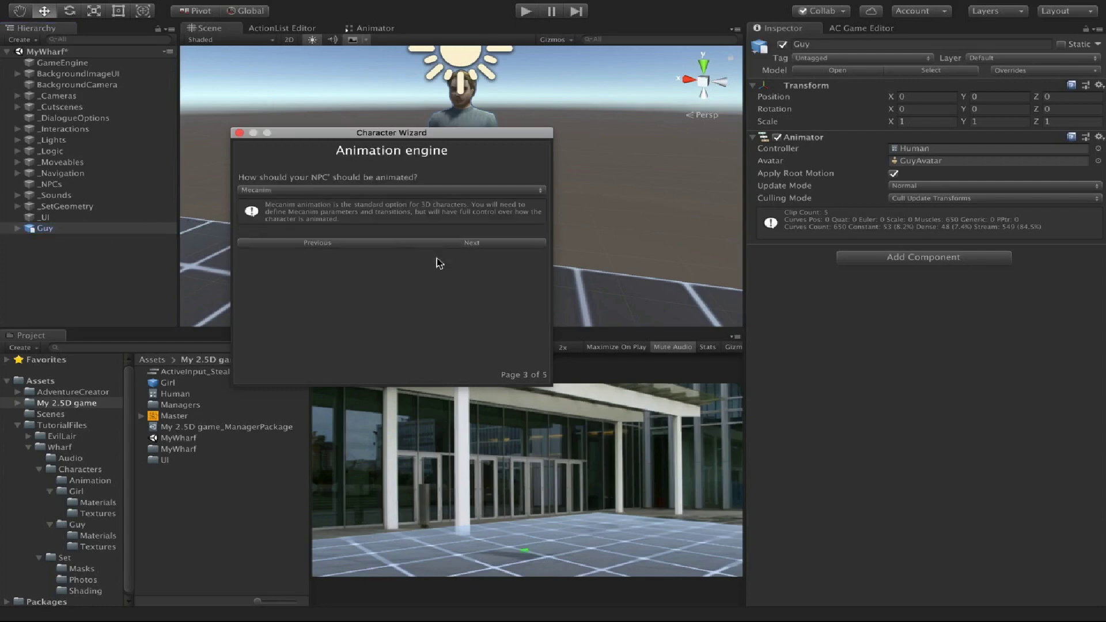
Keep Mecanim as the NPC's animation engine, complete its creation and close the wizard.
click(290, 192)
click(293, 208)
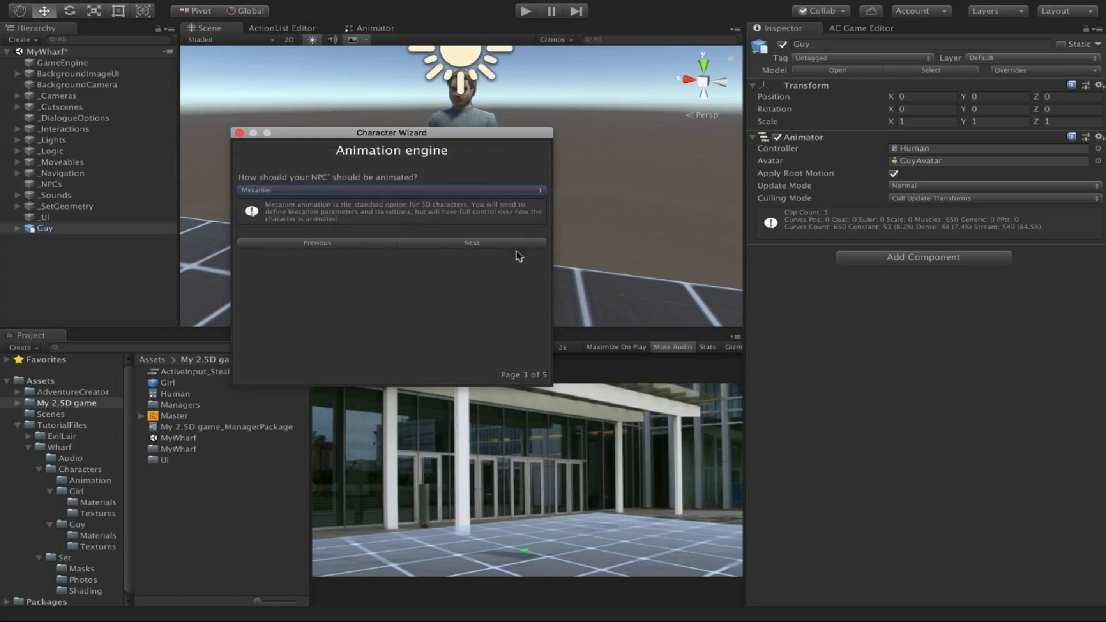
click(495, 242)
click(495, 260)
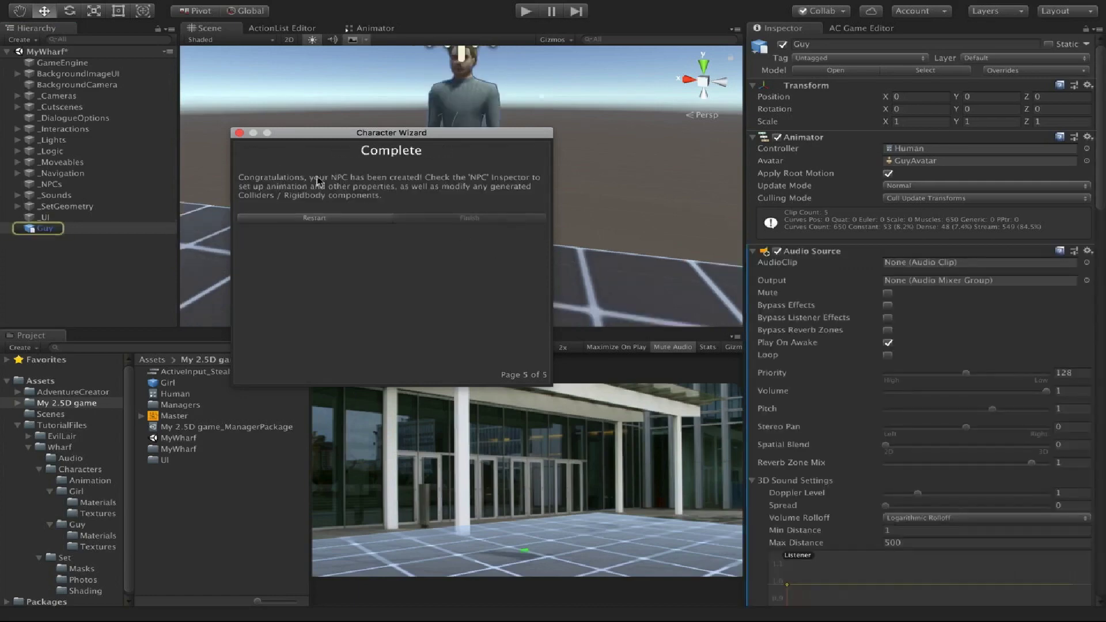
click(239, 133)
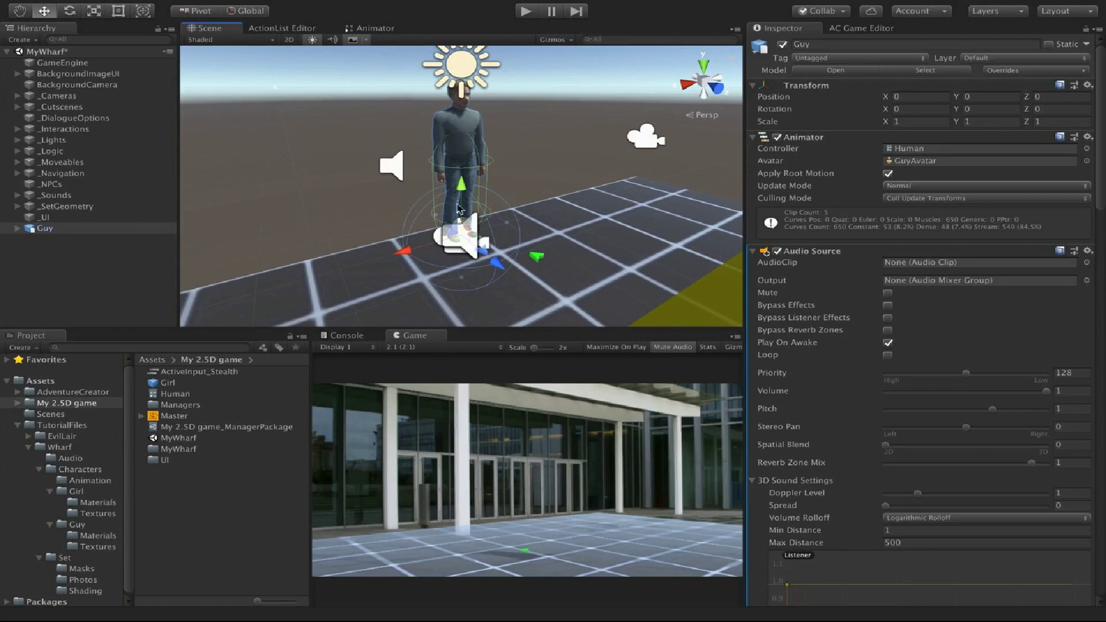
Stretch Guy's Capsule Collider upward to cover the whole body, to a height of about 2.75.
scroll(885, 348, down, 15)
scroll(892, 386, down, 6)
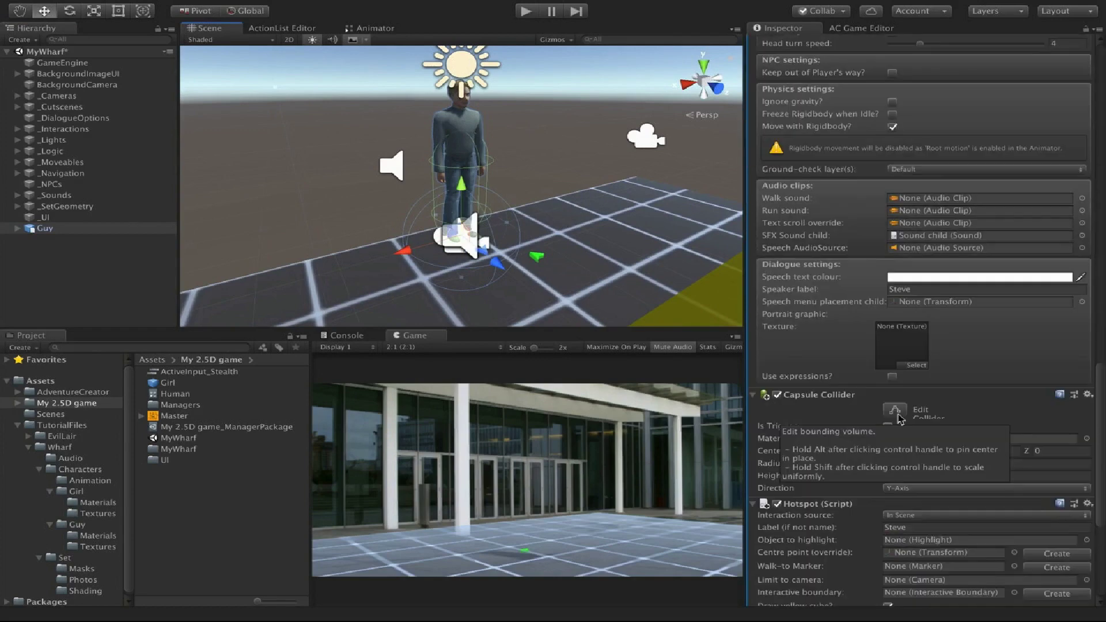
click(899, 415)
drag(461, 137, 456, 95)
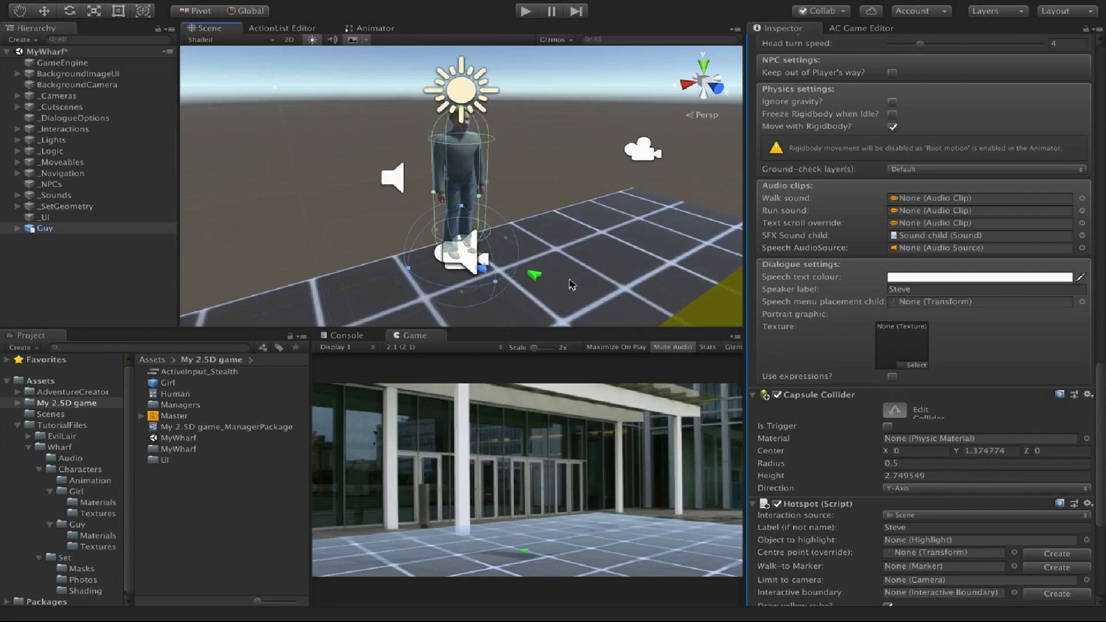
click(894, 410)
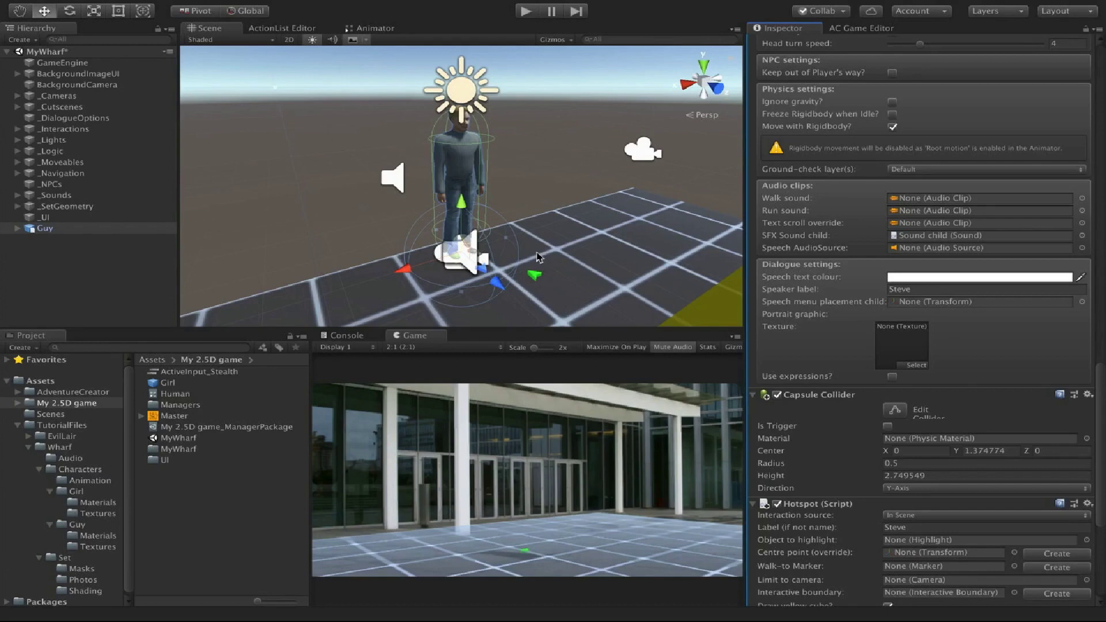
Set PlazaCam, found under _GameCameras, as the active camera for the game view.
click(18, 96)
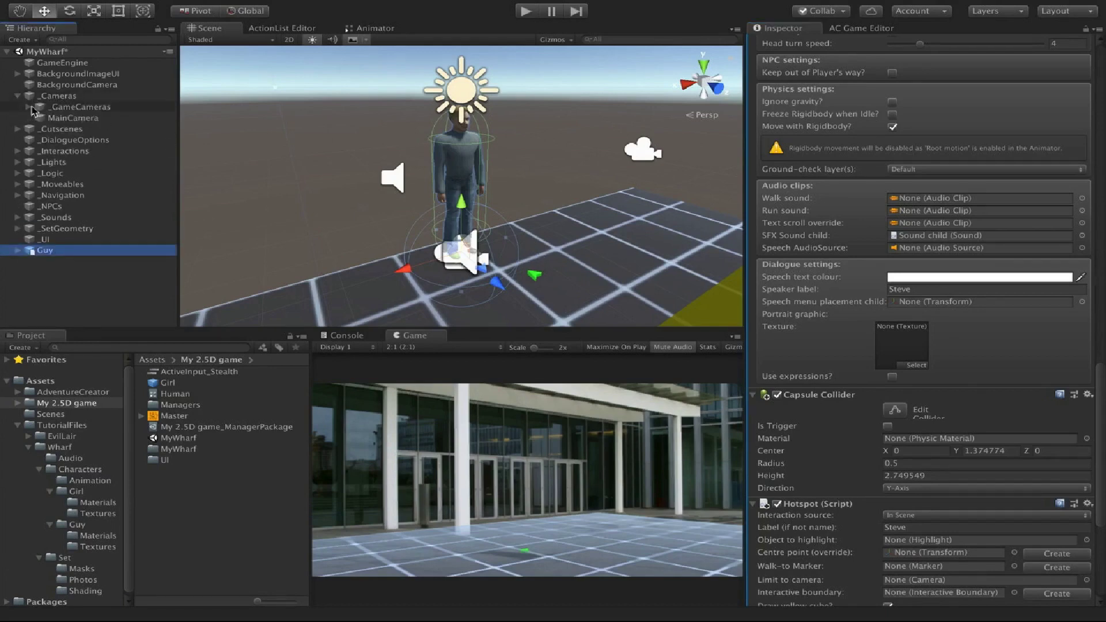
click(29, 107)
click(86, 140)
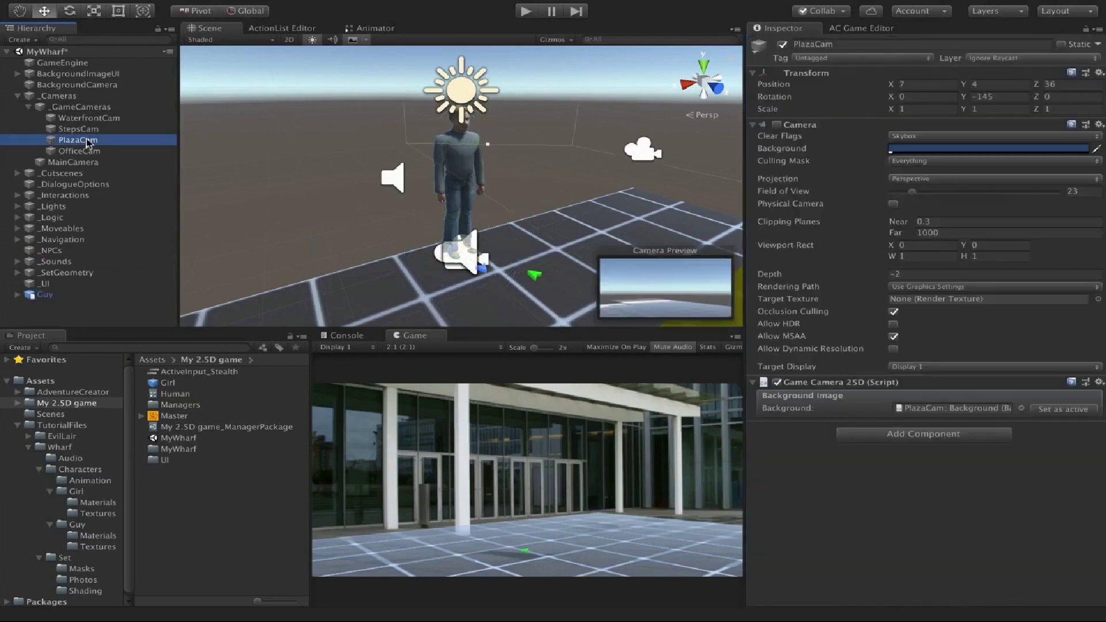
click(1062, 410)
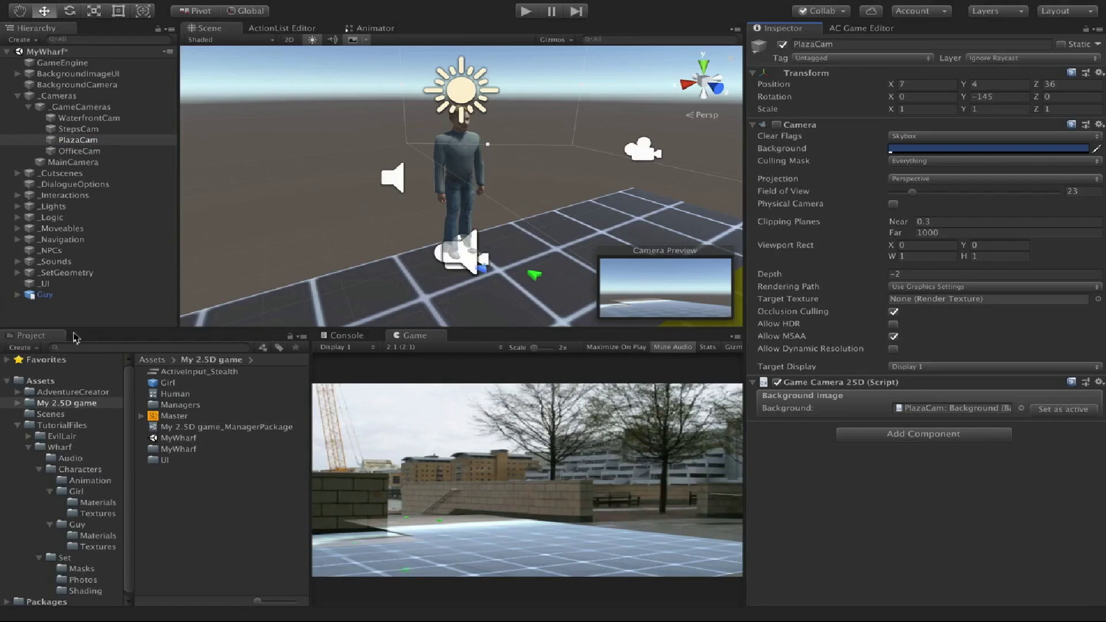
Move Guy across to the raised area behind the plaza floor, at about X -7.26, Y 2.43, Z 22.33.
double_click(45, 294)
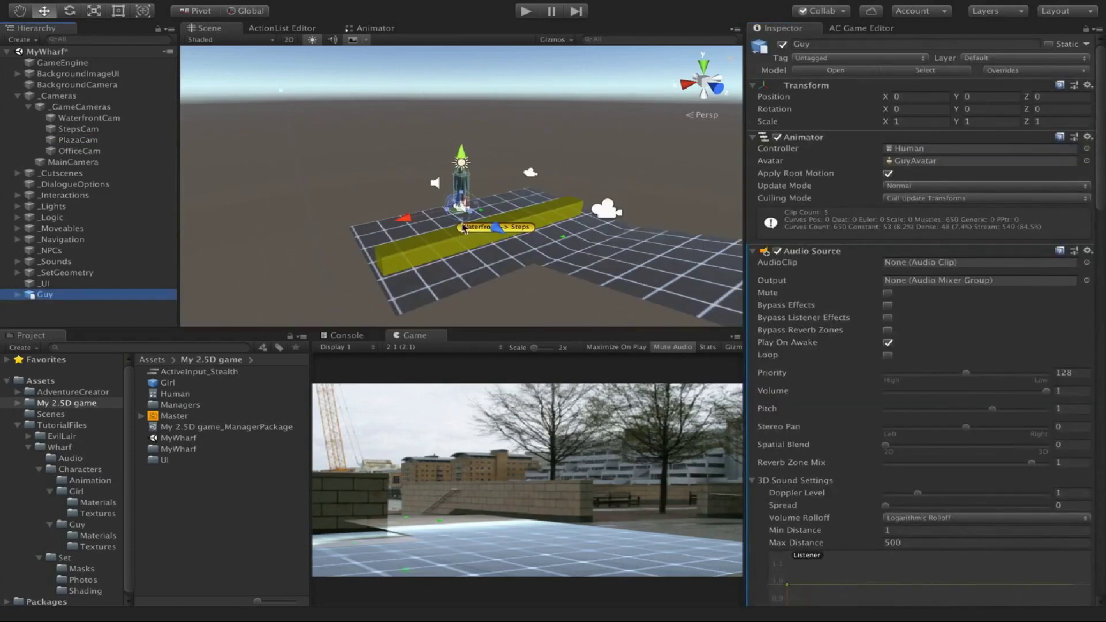
drag(464, 228, 639, 253)
key(f)
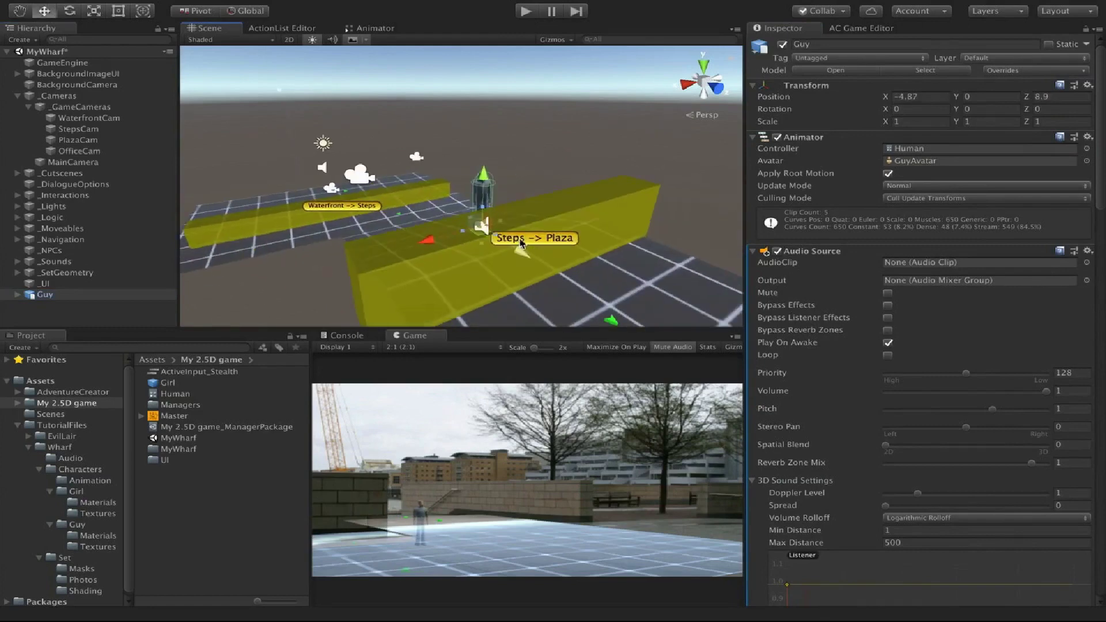
drag(480, 236, 650, 275)
middle_drag(650, 275, 455, 249)
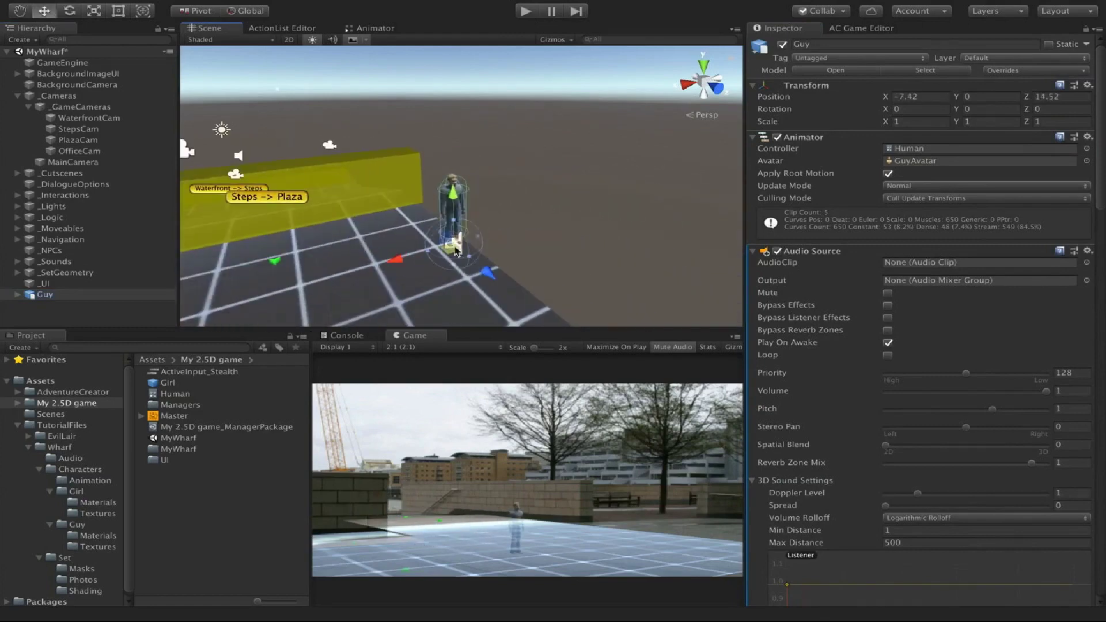
drag(455, 249, 530, 241)
scroll(455, 187, down, 3)
drag(532, 136, 532, 155)
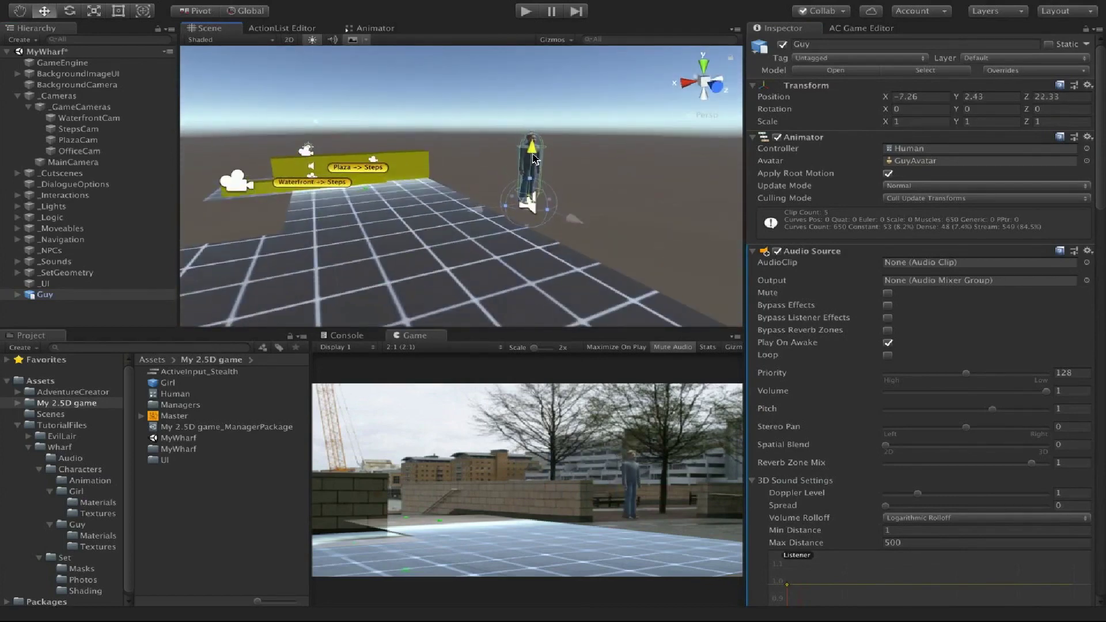
Rotate Guy to about 122° around Y and refine his position to about X -7.32, Z 21.14.
drag(527, 203, 201, 164)
key(e)
key(w)
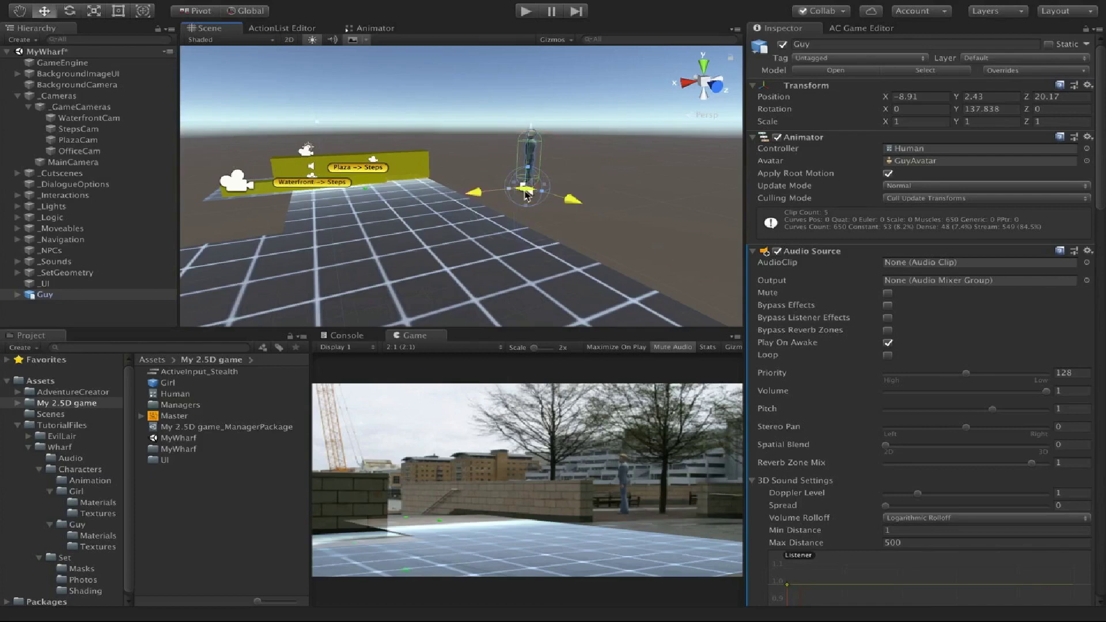
drag(526, 194, 515, 205)
key(e)
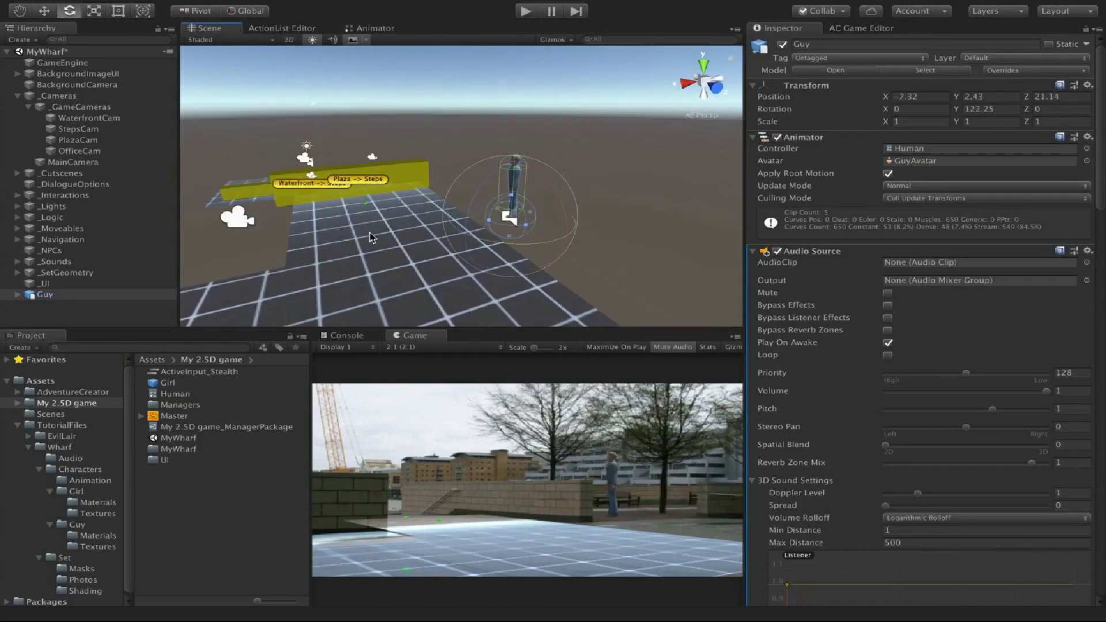
Create a new 3D Plane object in the scene.
click(451, 119)
scroll(538, 250, up, 5)
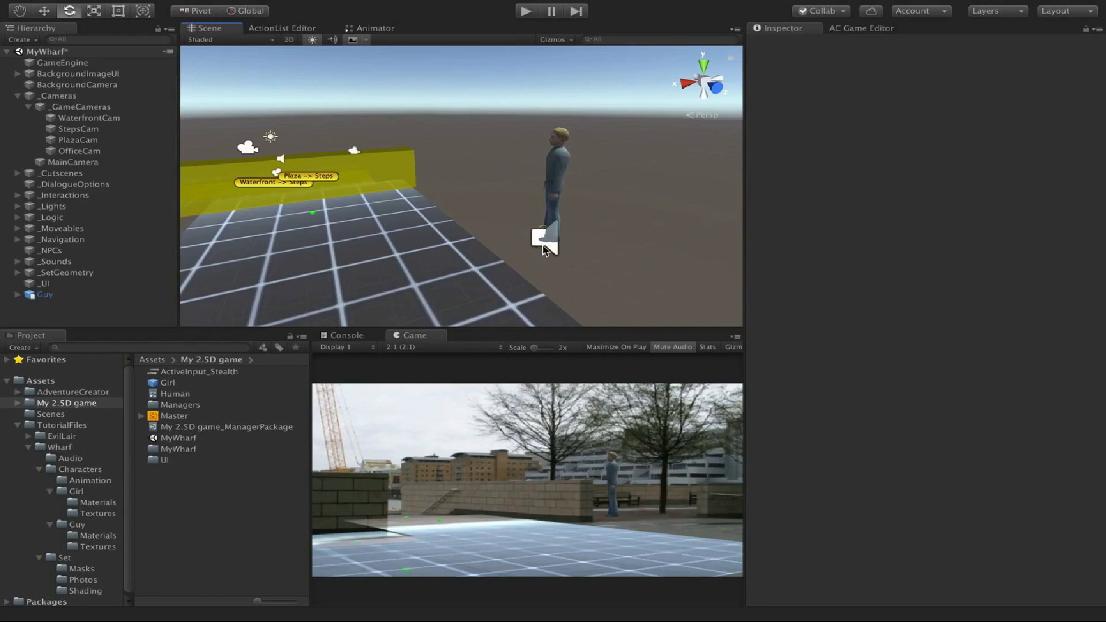
click(30, 40)
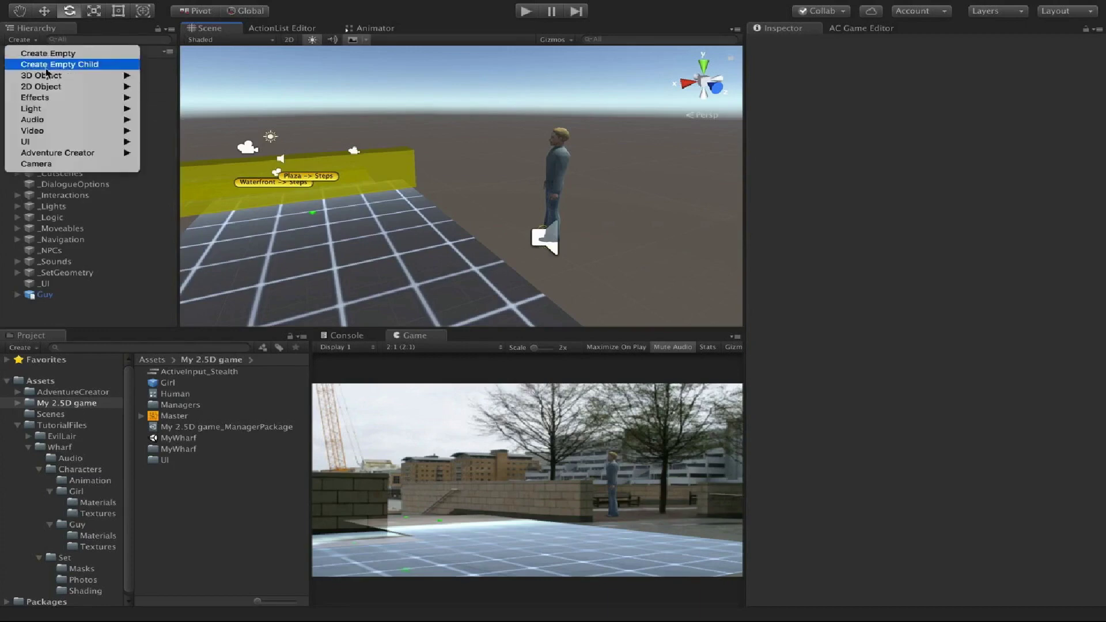
mouse_move(47, 77)
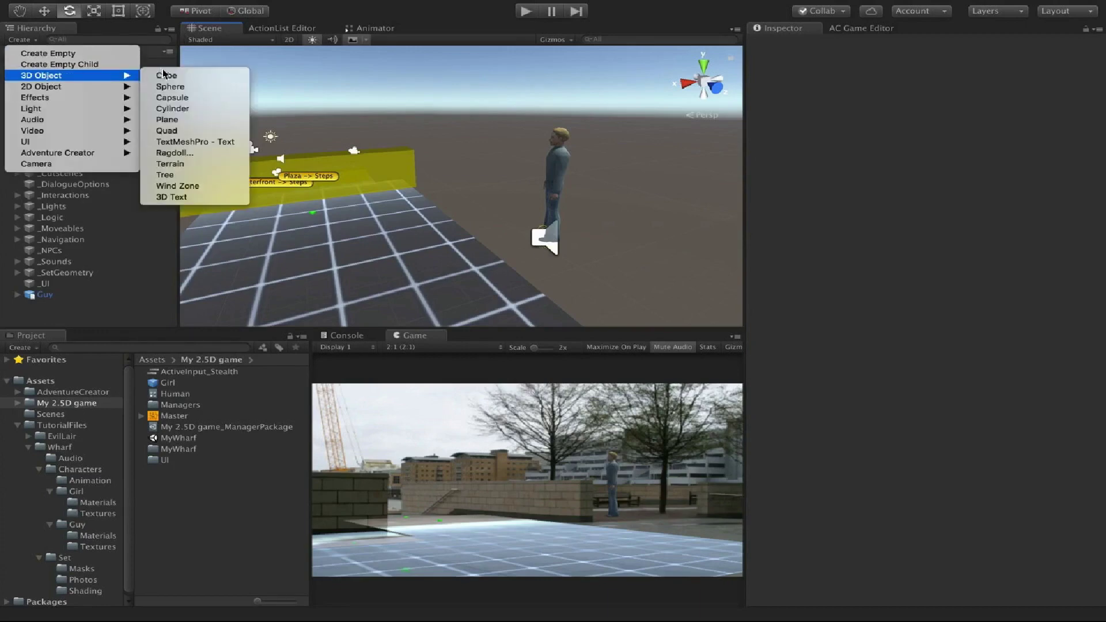
click(174, 120)
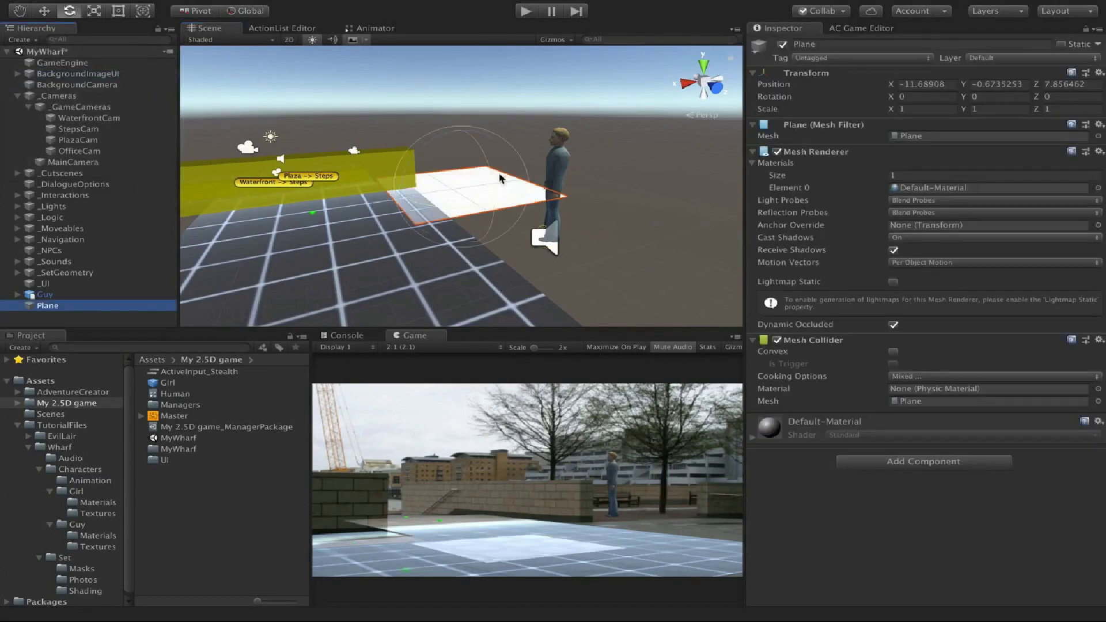
Shrink the plane to a uniform scale of about 0.459 and place it under Guy's feet at about X -8.38, Y 2.4, Z 20.2.
alt+drag(506, 239, 497, 274)
drag(459, 195, 526, 226)
key(r)
key(w)
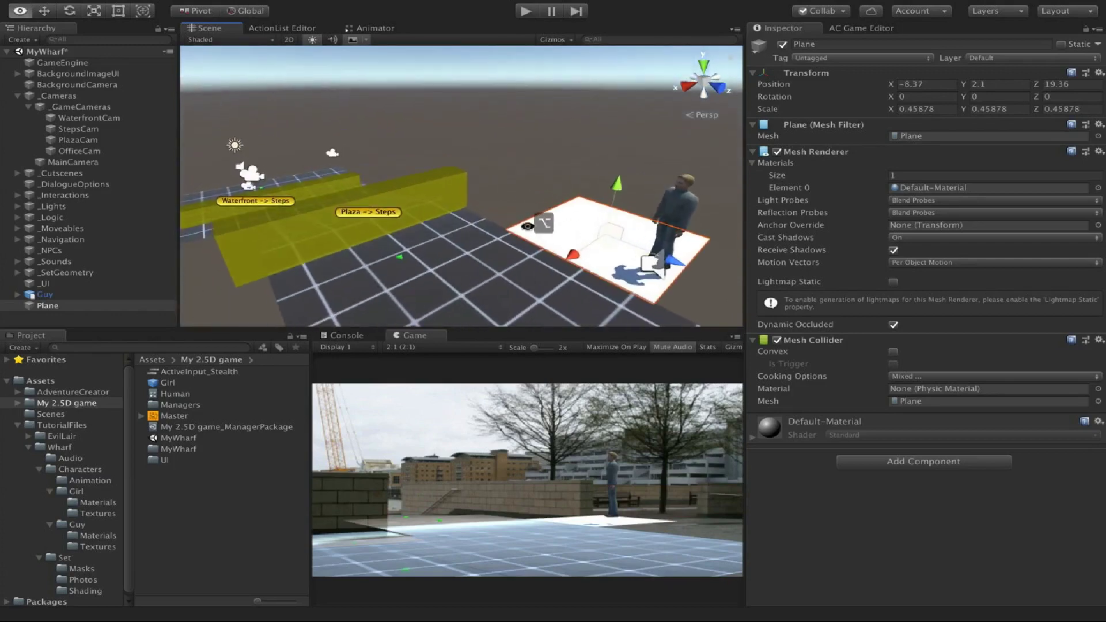
drag(649, 264, 516, 229)
drag(491, 118, 492, 105)
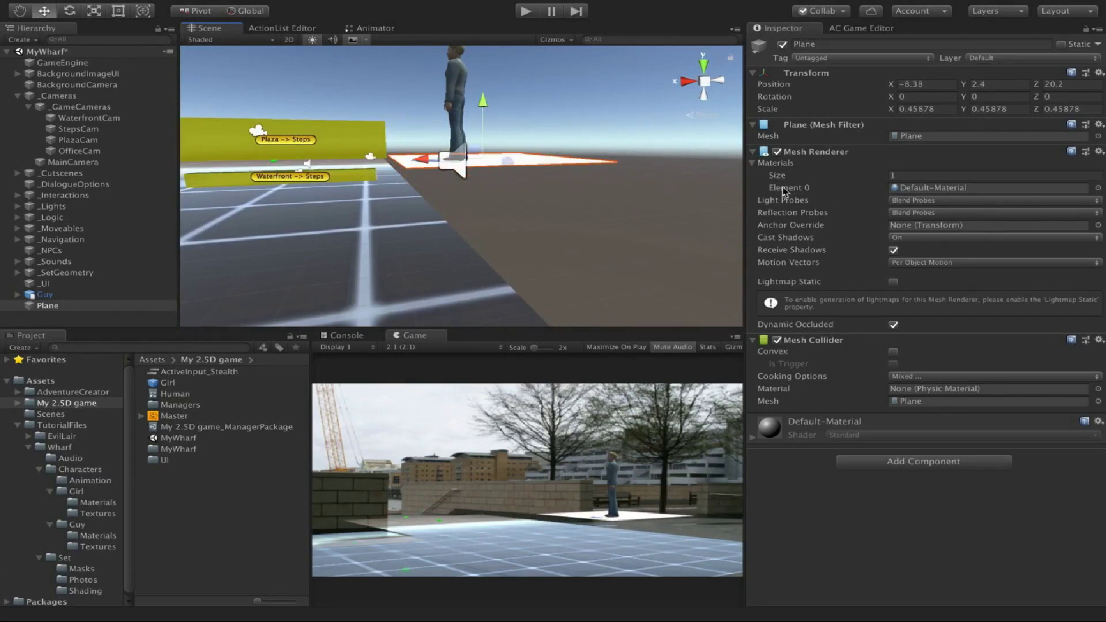
Assign the MatteShadow material to the plane under Guy, replacing its default material.
click(1098, 188)
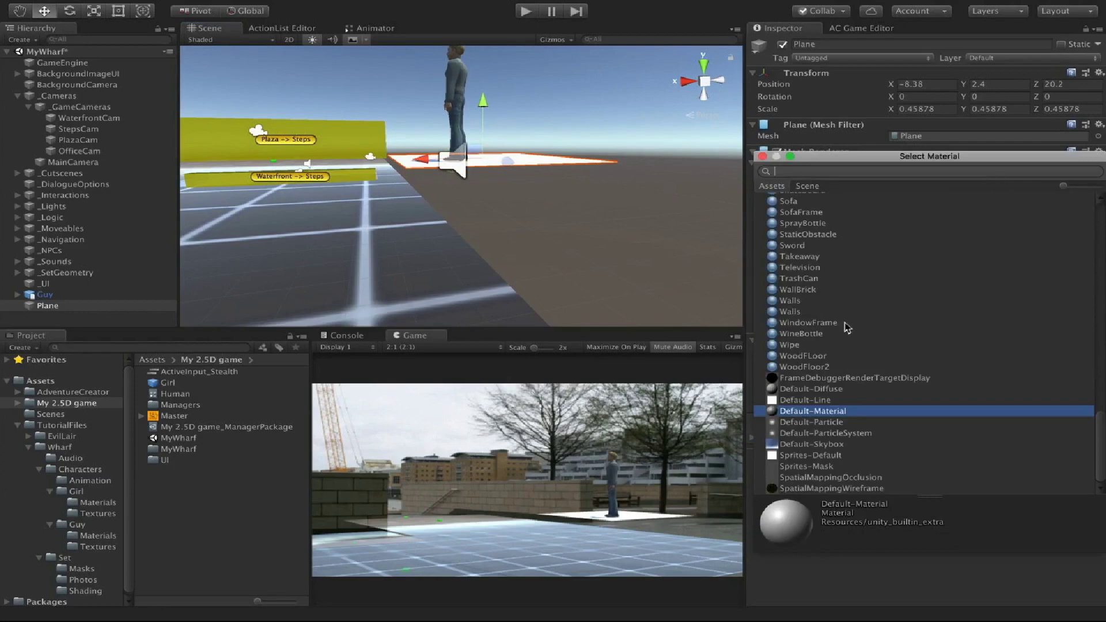
text(matt)
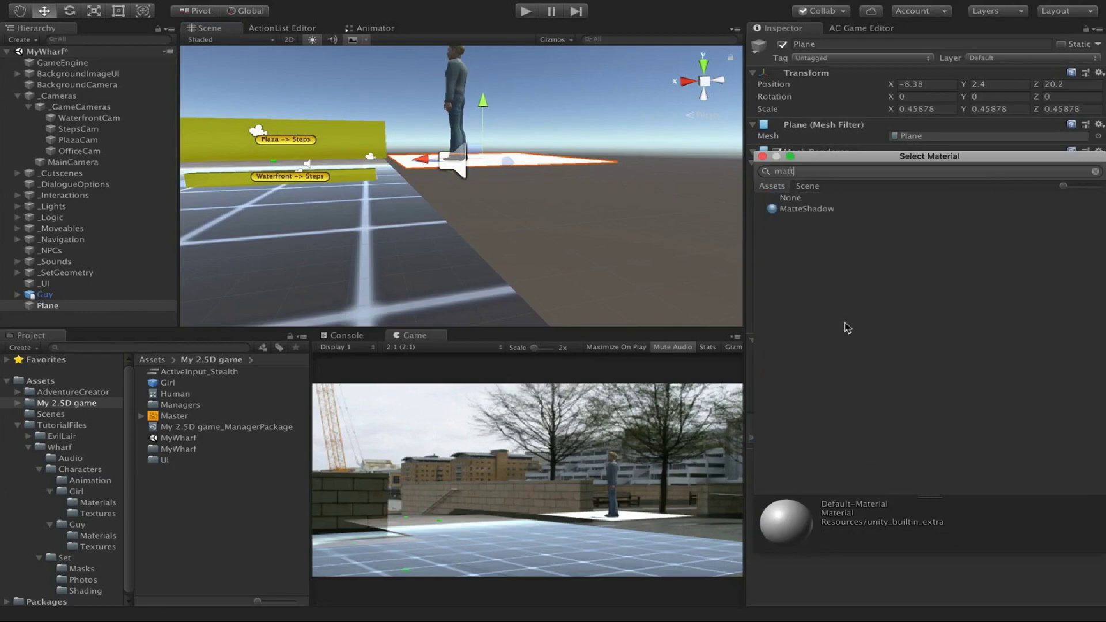
double_click(808, 209)
alt+drag(570, 224, 616, 249)
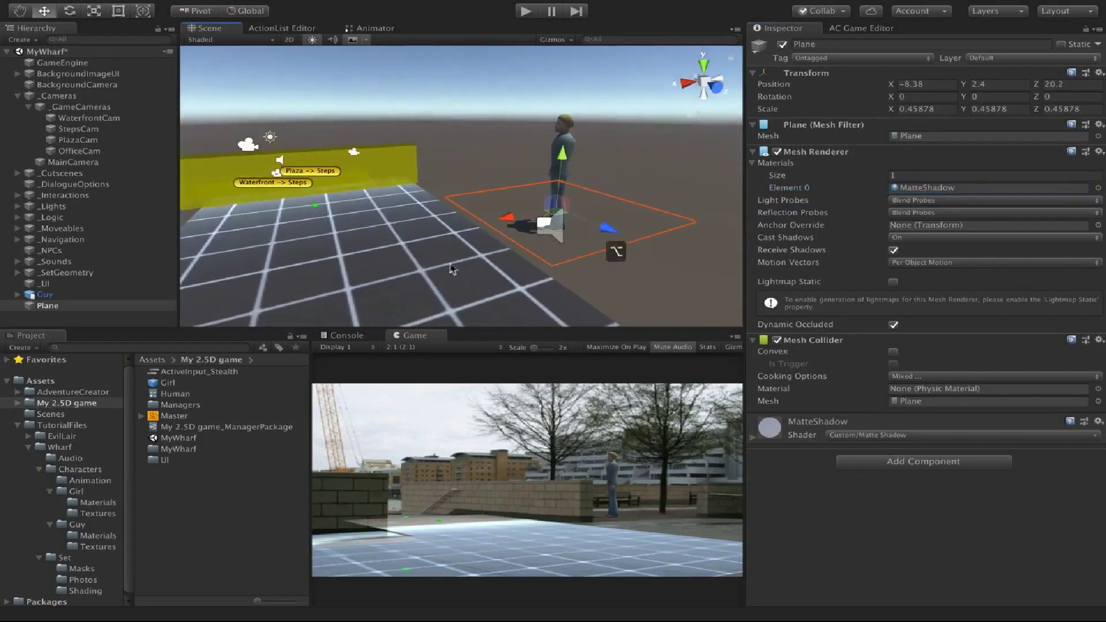
click(394, 259)
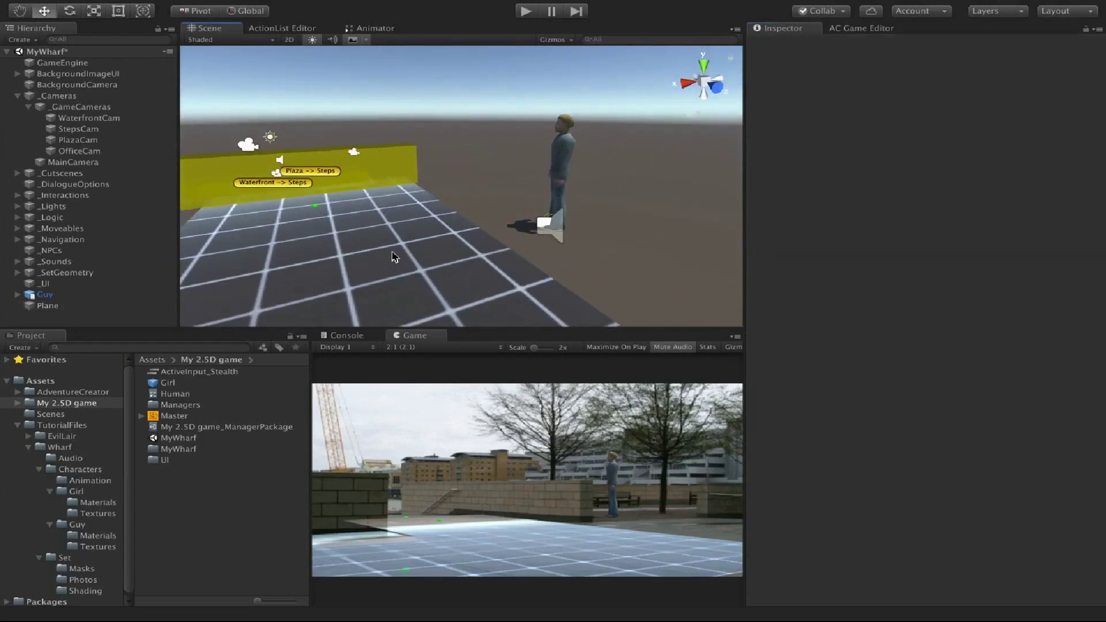
Collapse the _Cameras group and make Guy a child of the _NPCs folder.
click(18, 96)
click(46, 228)
drag(54, 231, 69, 190)
Add a use interaction to Guy's Hotspot with the Look at icon and the player action Turn To Face.
click(753, 251)
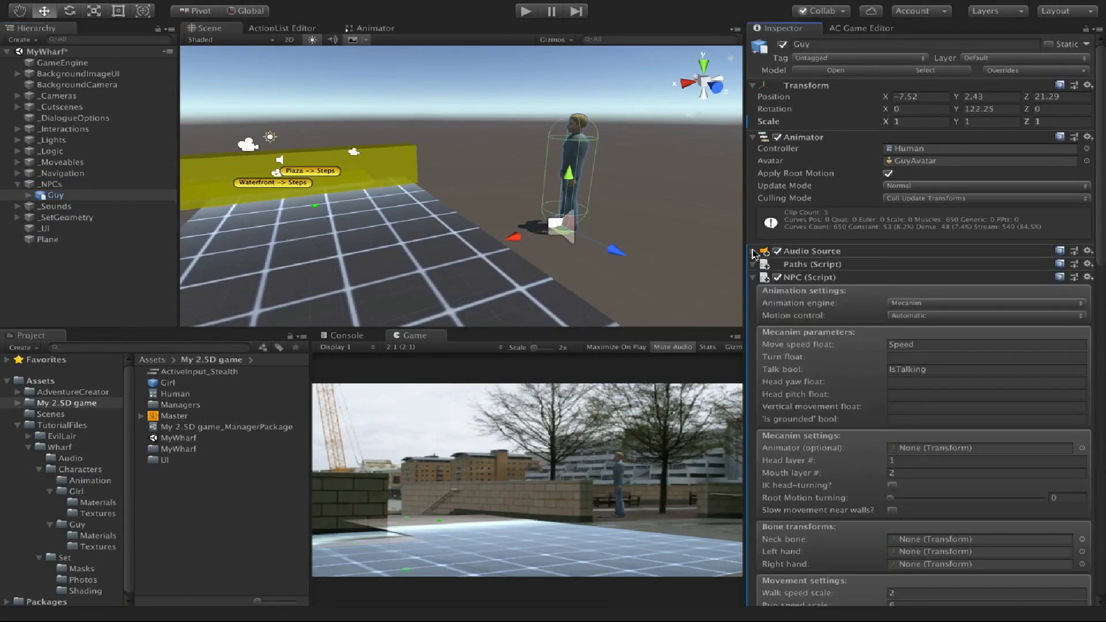
scroll(956, 248, down, 20)
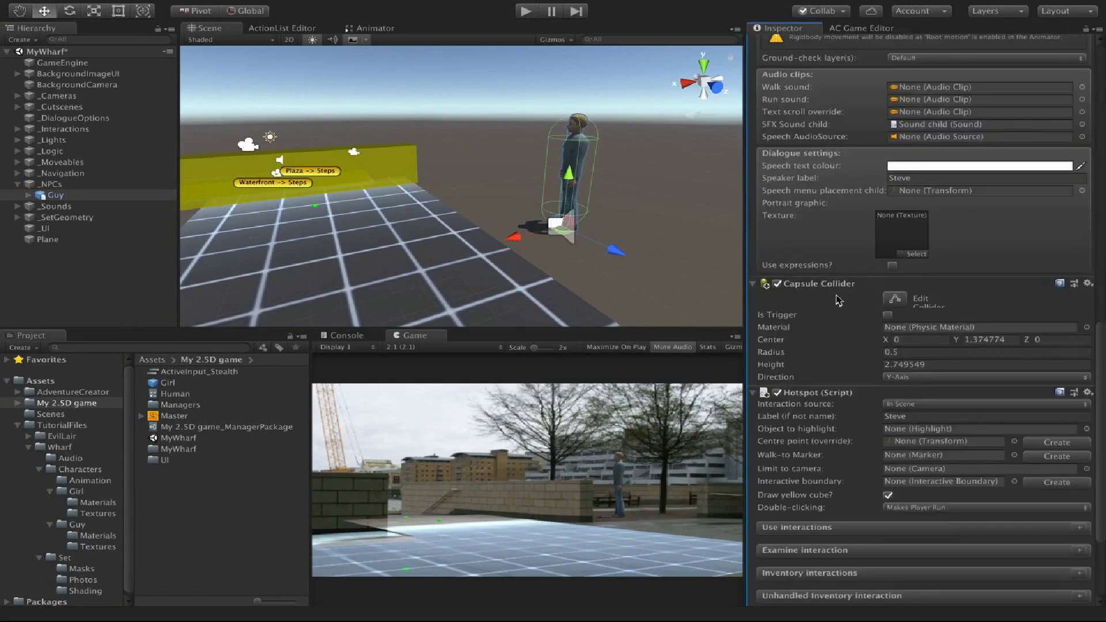
scroll(841, 300, down, 5)
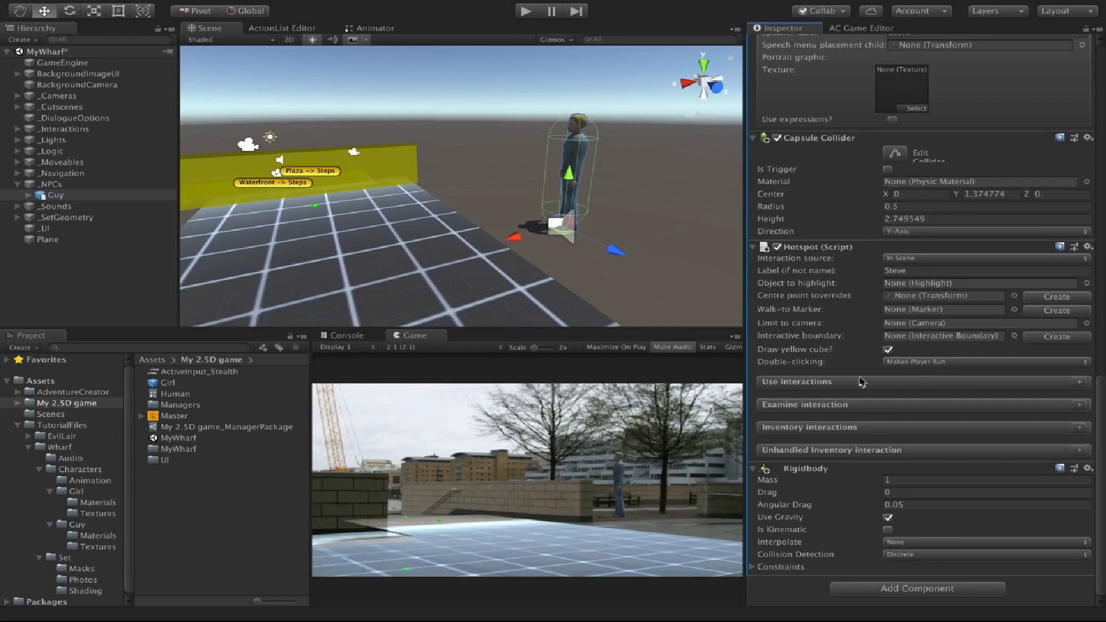
click(1080, 382)
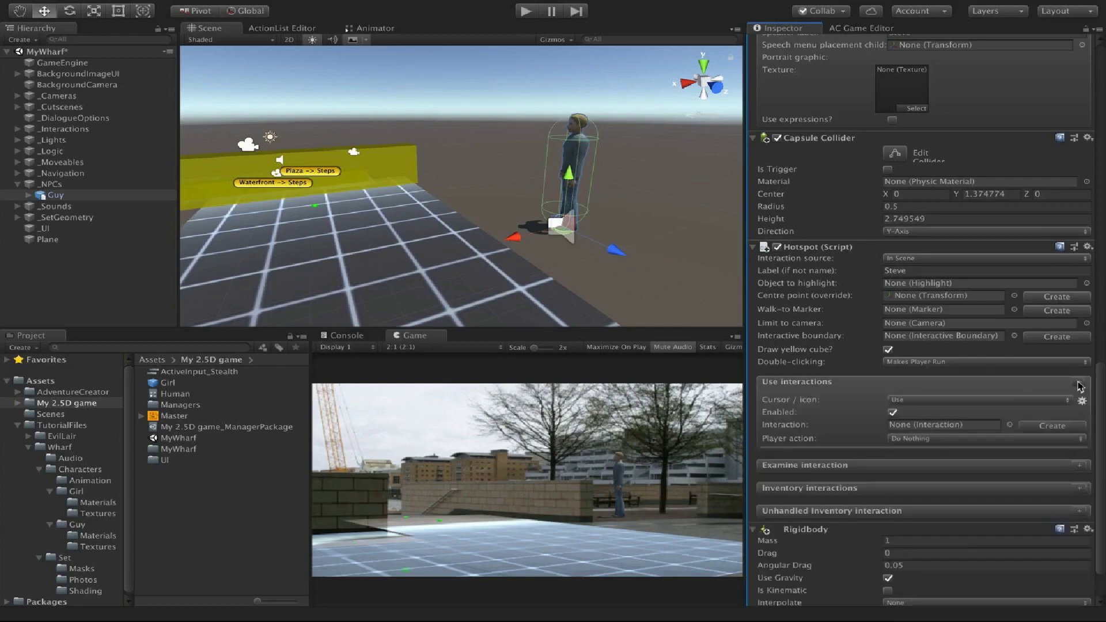
click(919, 401)
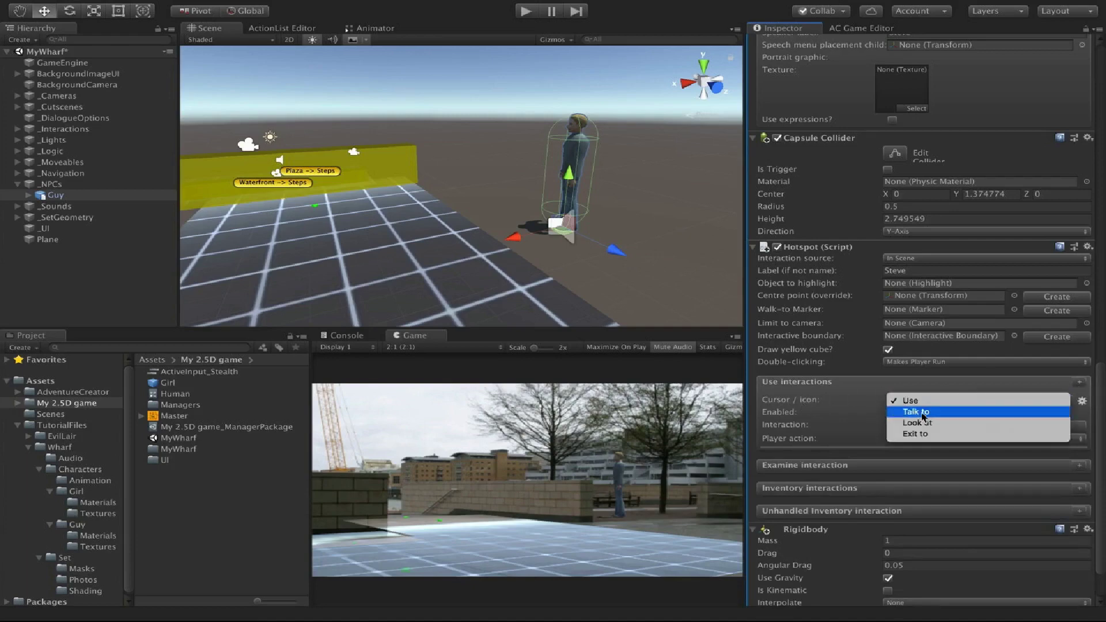
click(928, 422)
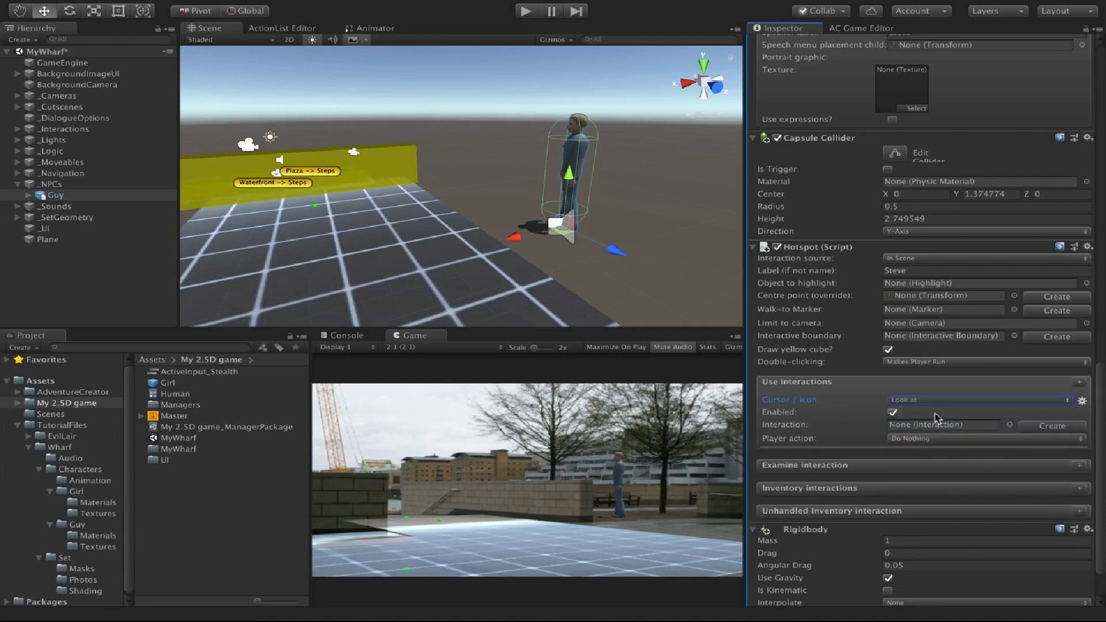
click(915, 441)
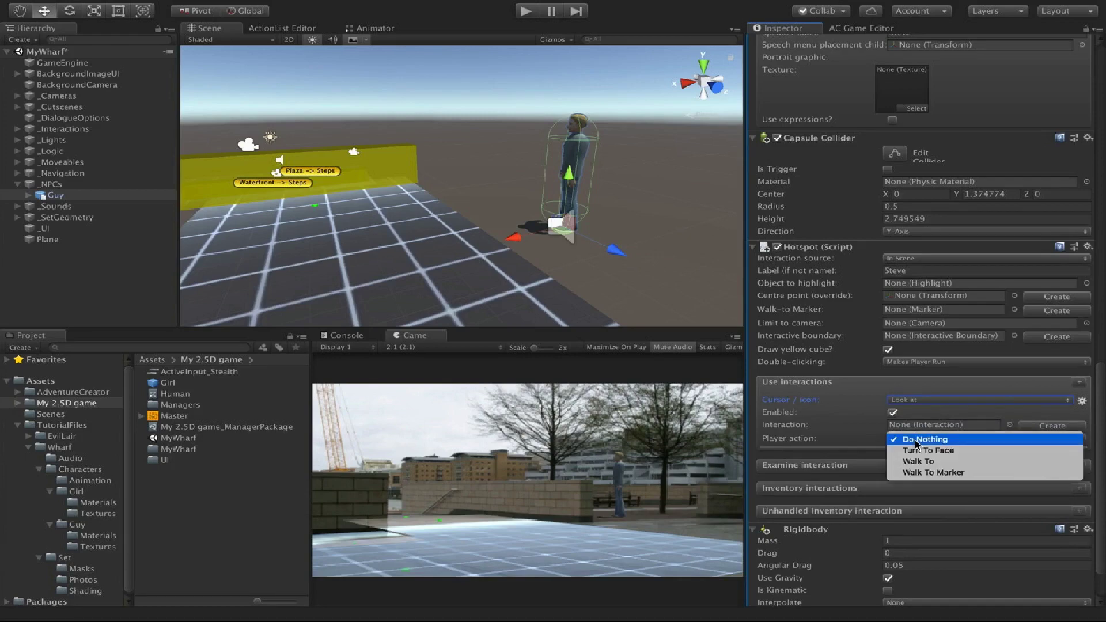
click(923, 451)
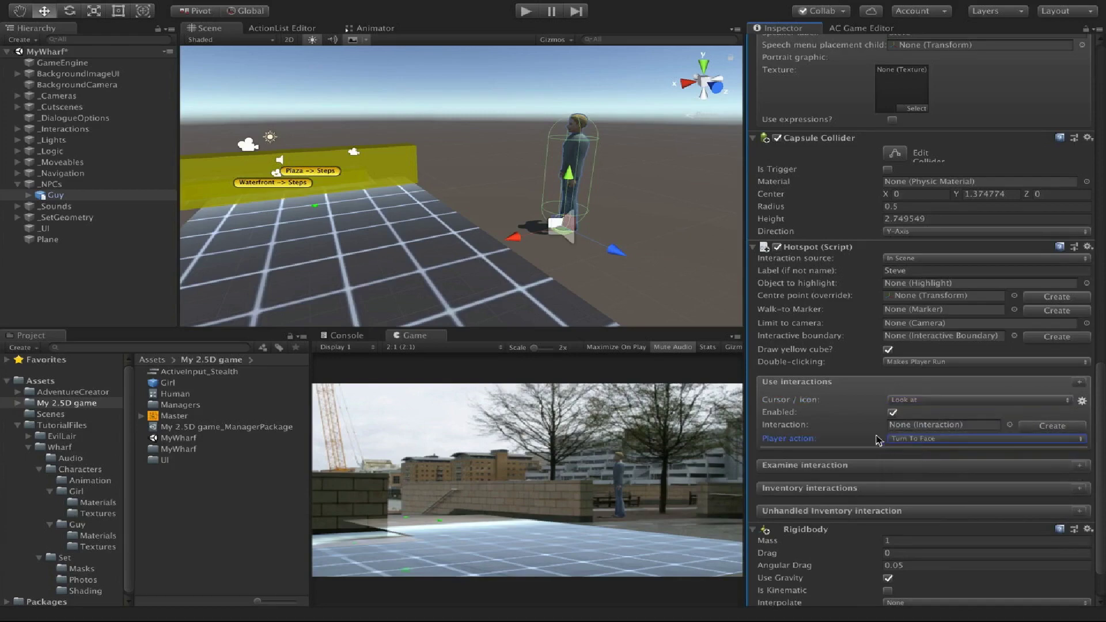
Create an Interaction for the Hotspot's Look at entry and open its ActionList for editing.
click(1075, 426)
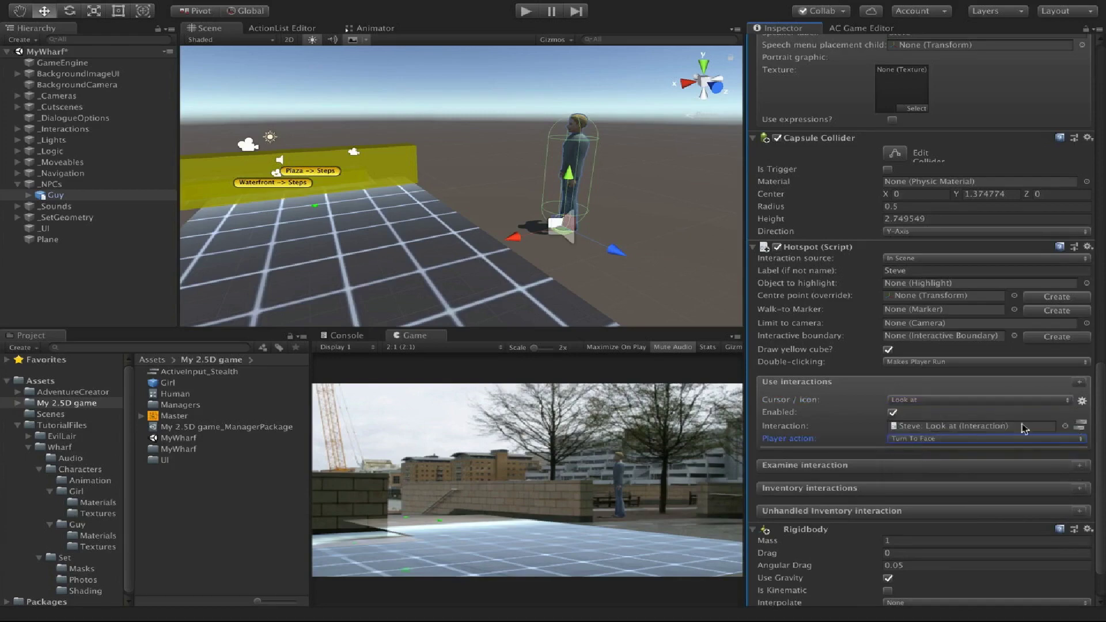
click(986, 430)
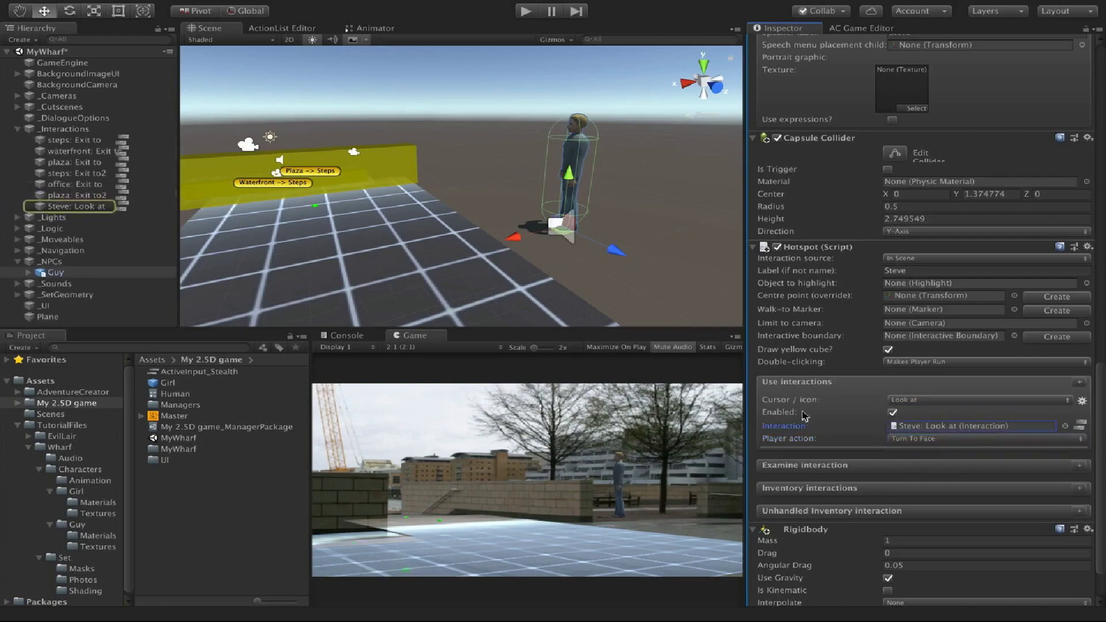
click(120, 206)
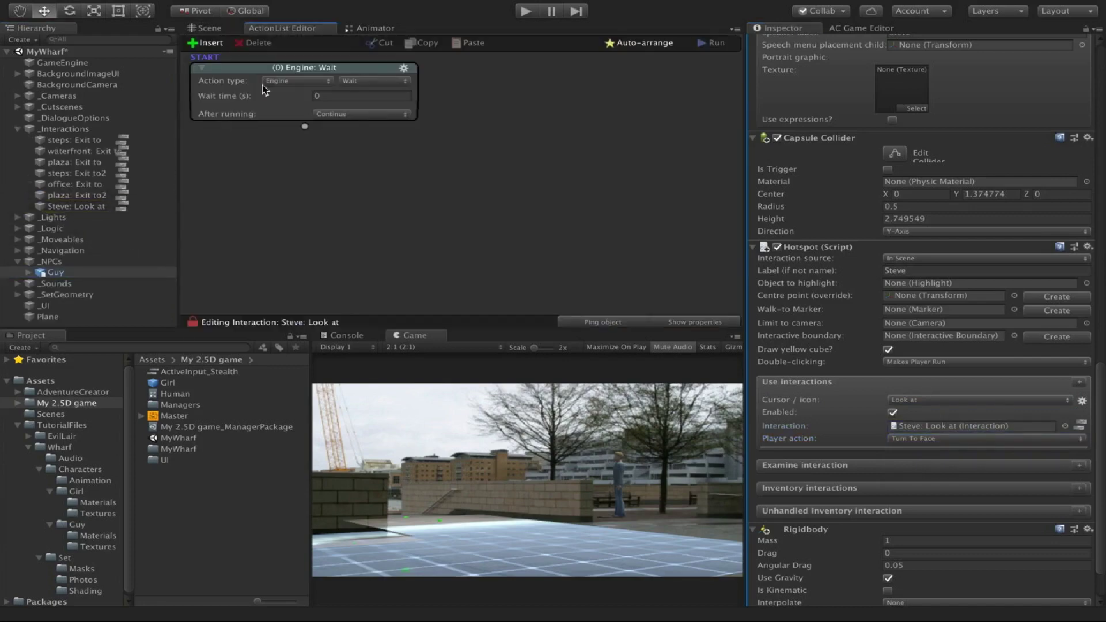
Make the first action Dialogue: Play speech, as a player line with the text "I'd better keep out of his way!".
click(303, 81)
click(303, 59)
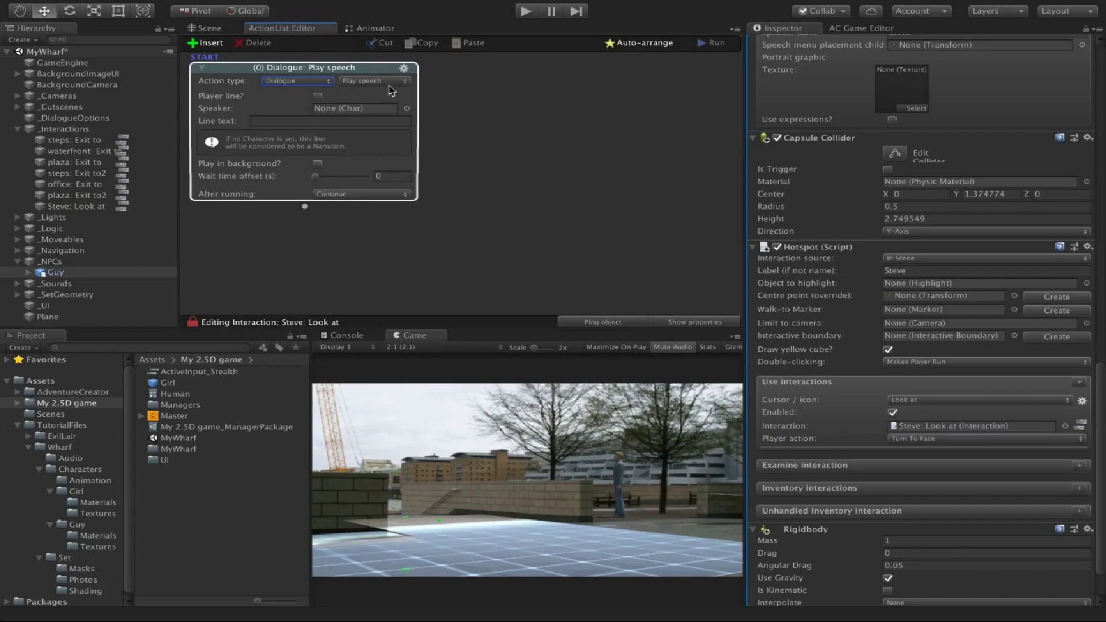
click(318, 96)
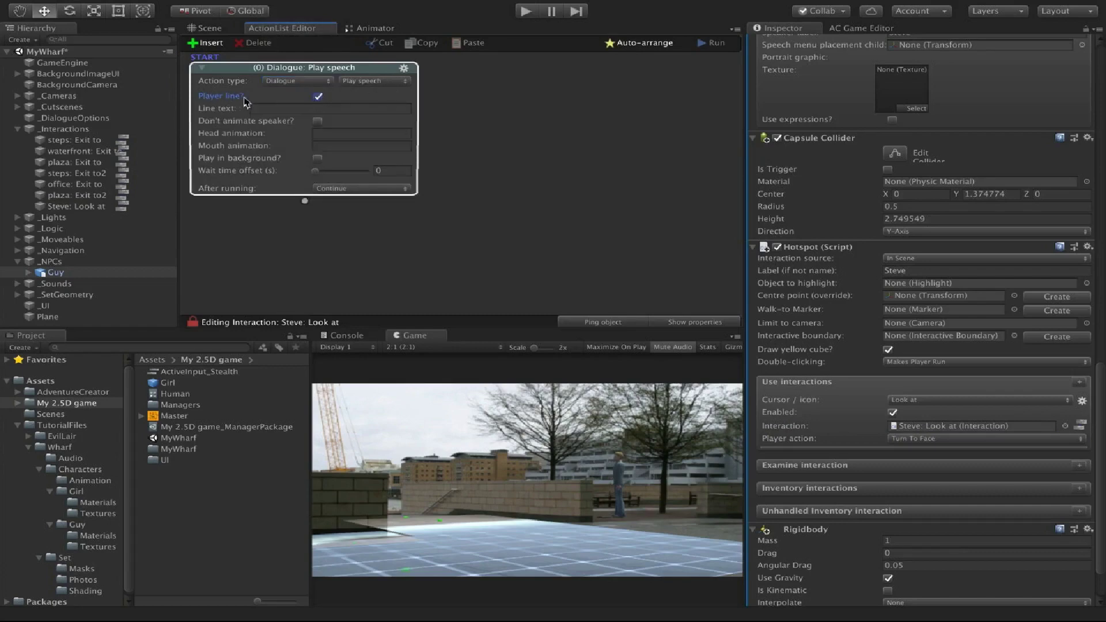
click(269, 108)
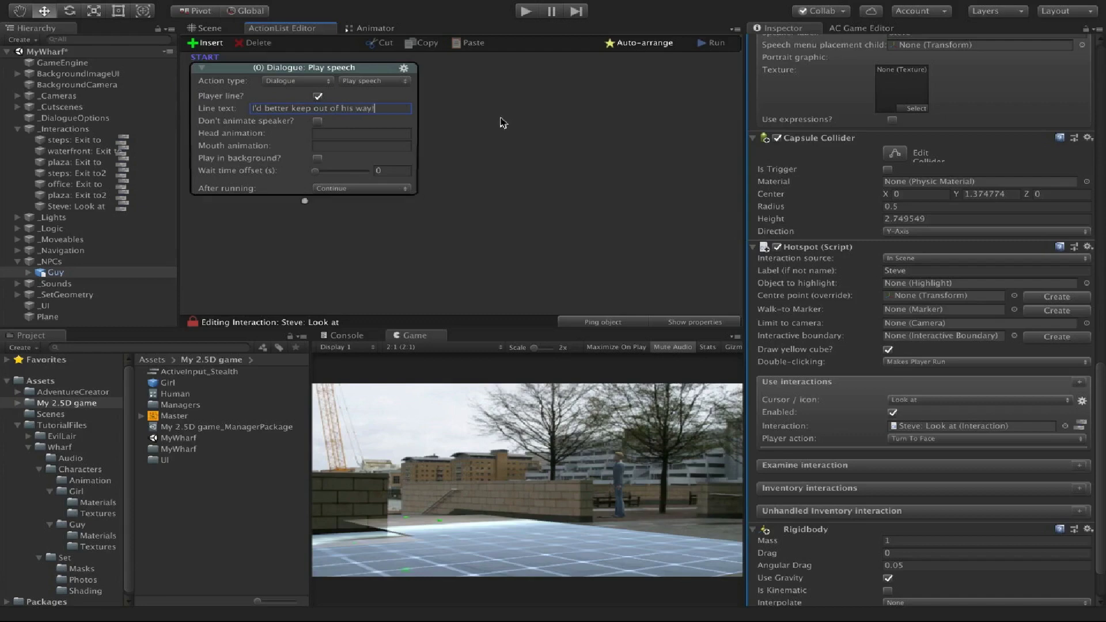
Play-test the game to check whether Guy shows in the steps view, locate him and the plane in the scene, and stop playing.
click(526, 11)
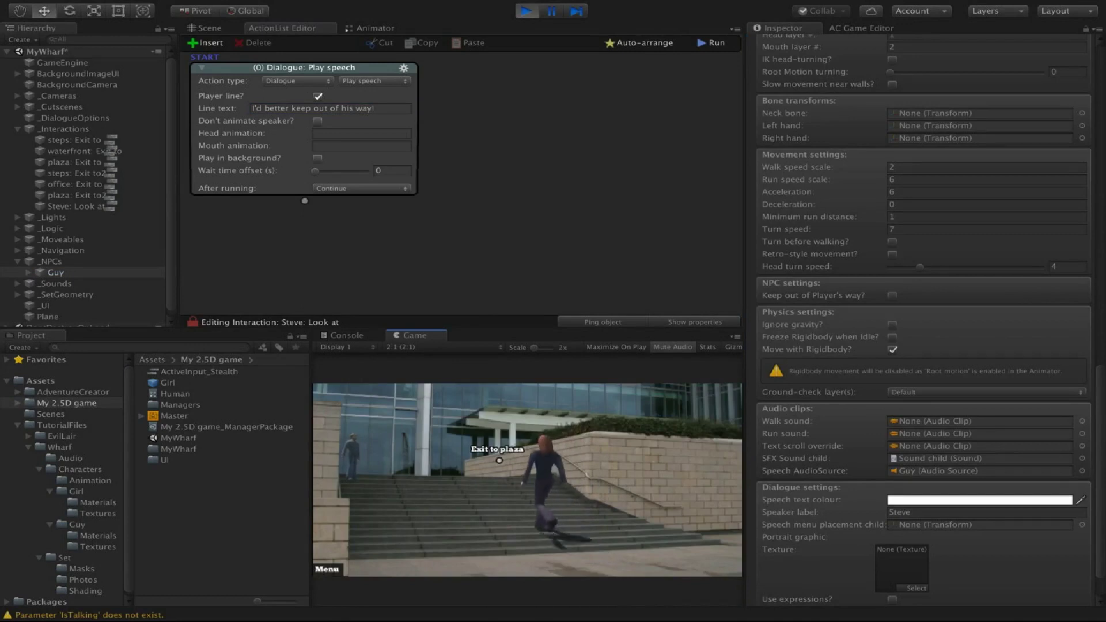
click(546, 11)
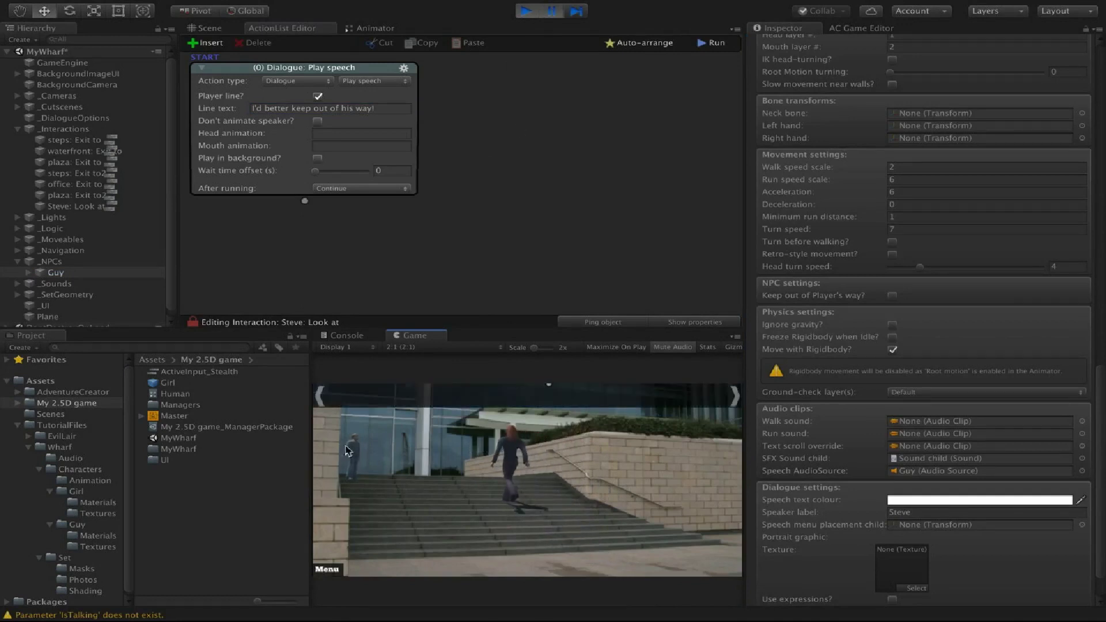
click(208, 29)
super+click(58, 312)
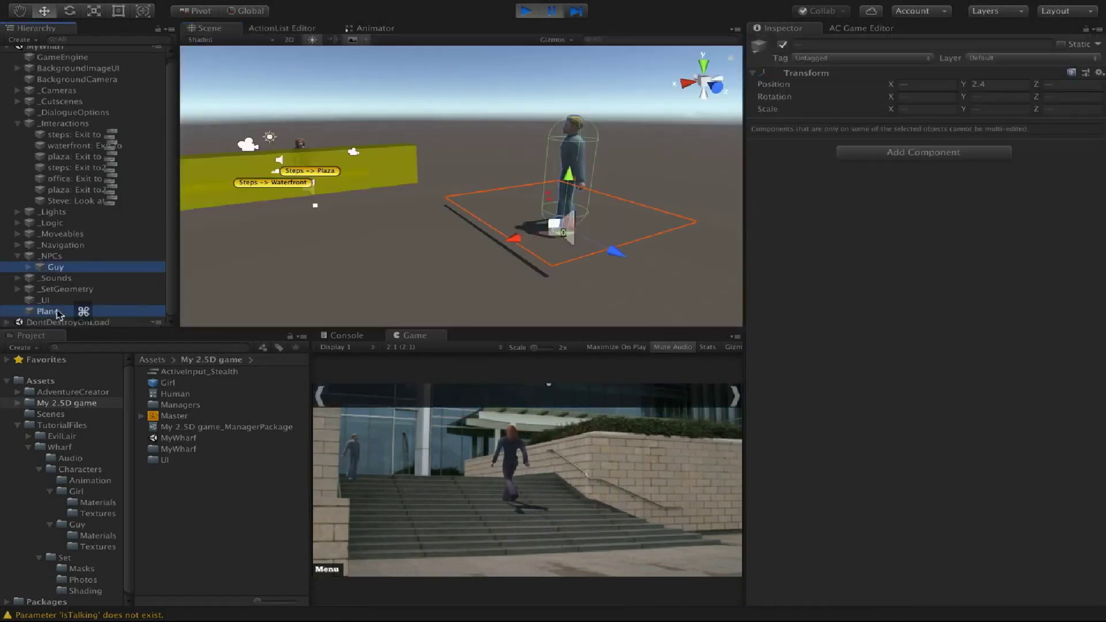
click(526, 12)
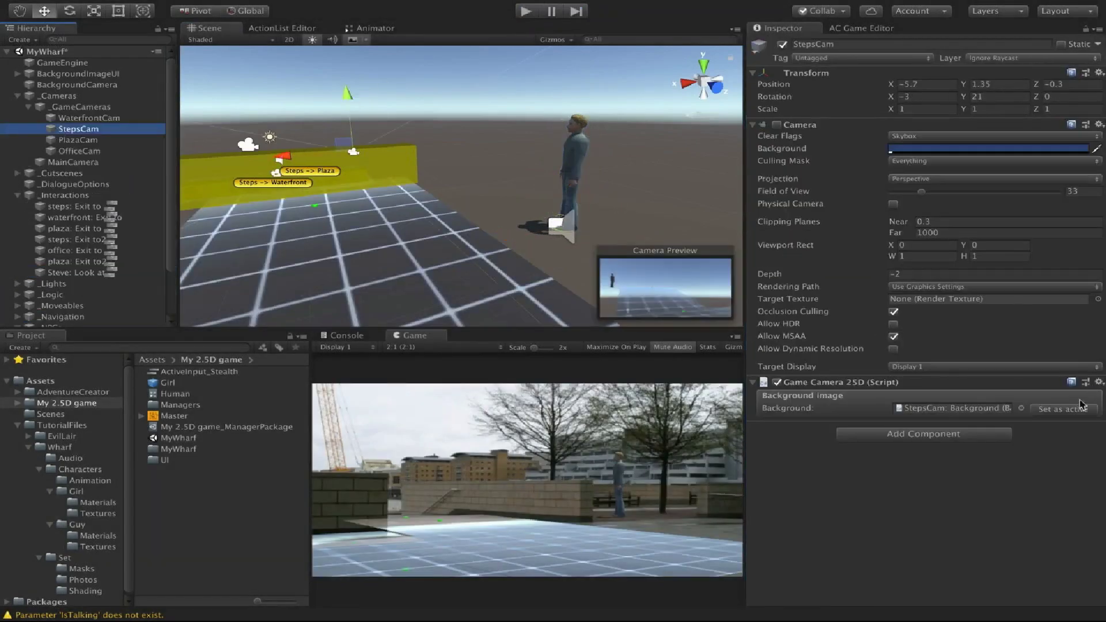
Make StepsCam the active camera and move Guy and the plane together away from the plaza floor, with the plane at about X -11.06, Z 20.01.
click(1072, 409)
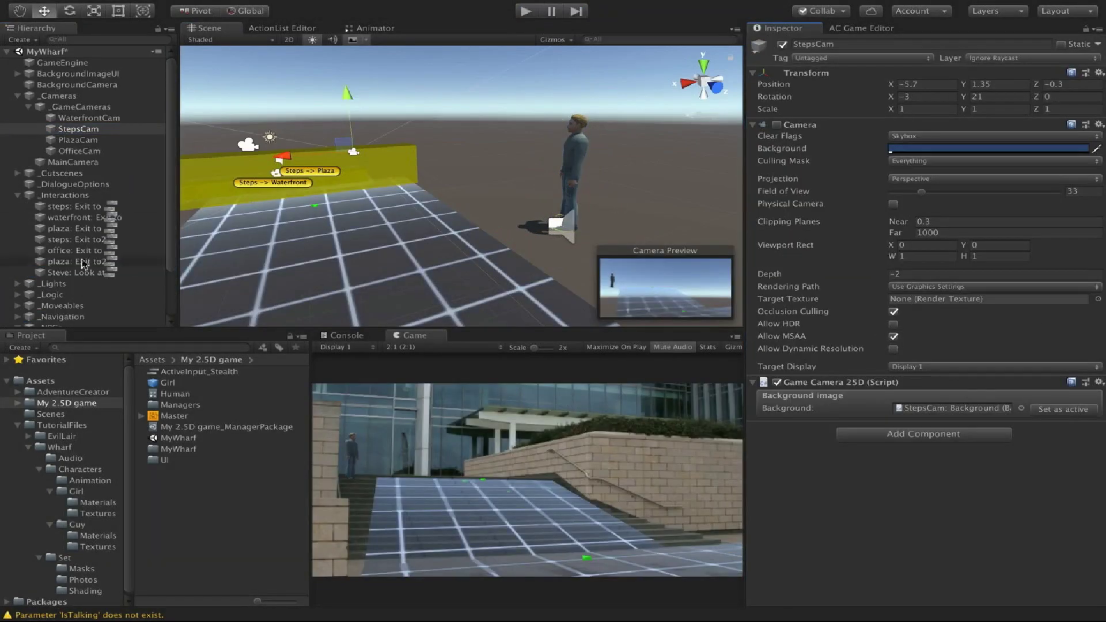
scroll(57, 261, down, 3)
click(56, 278)
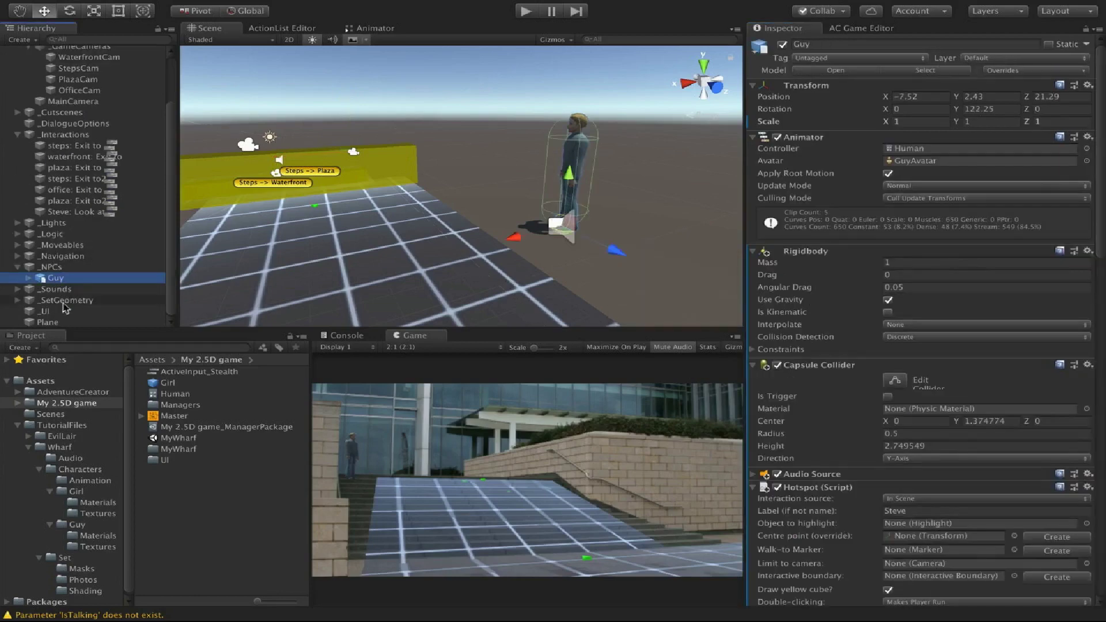
super+click(48, 321)
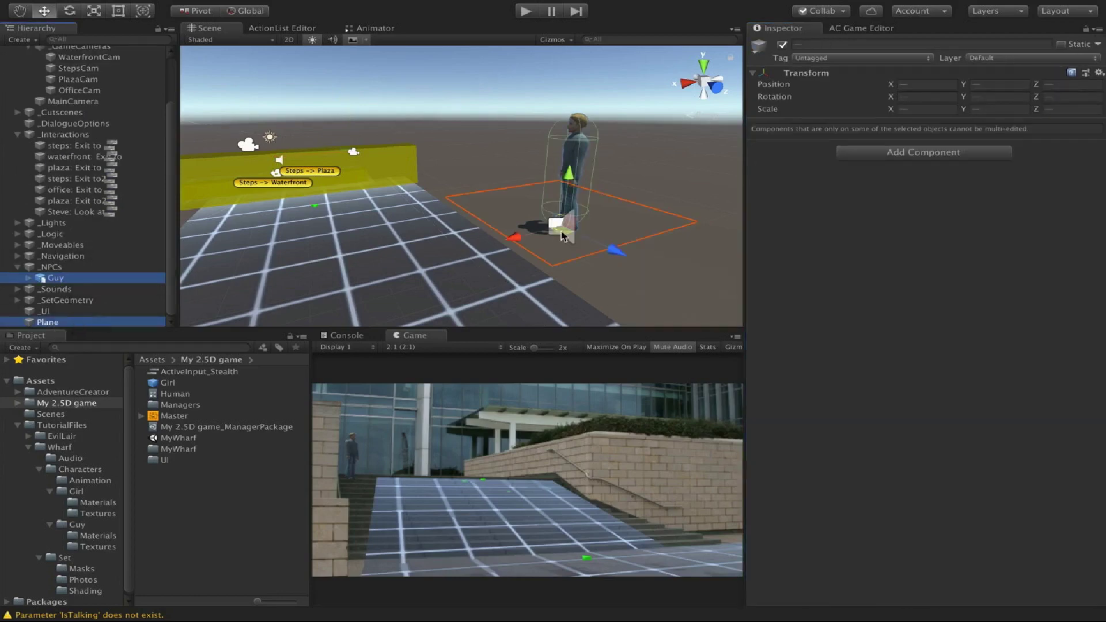
drag(563, 236, 638, 214)
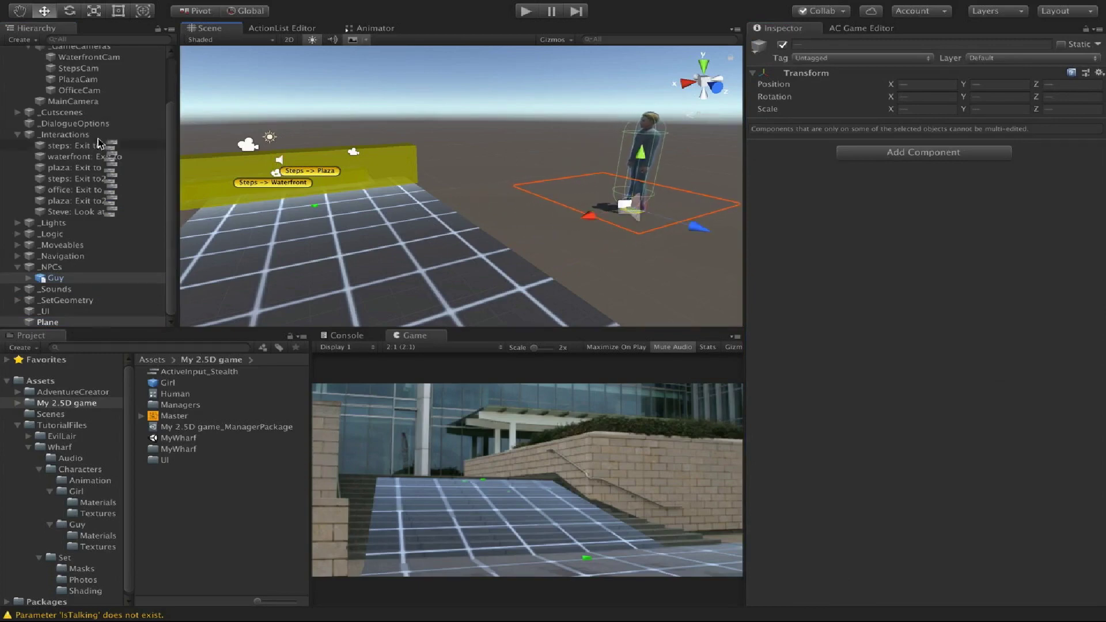
Set PlazaCam as the active camera again to check Guy's placement in the plaza.
scroll(85, 161, up, 3)
click(78, 140)
click(1082, 410)
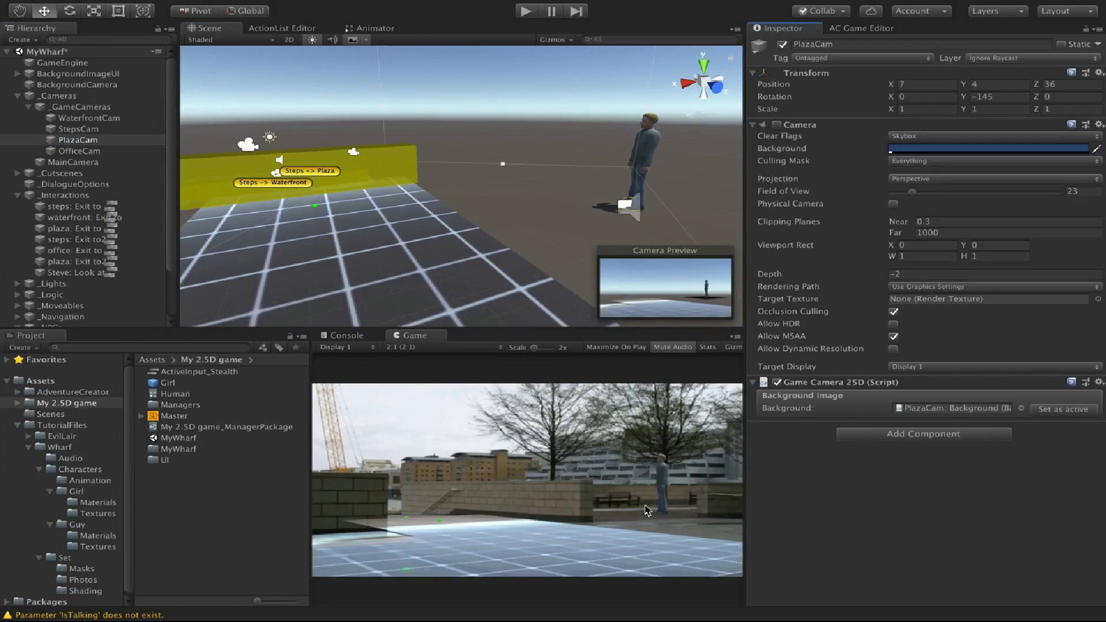
Make the shadow-catching plane a child of the _SetGeometry folder.
scroll(92, 315, down, 3)
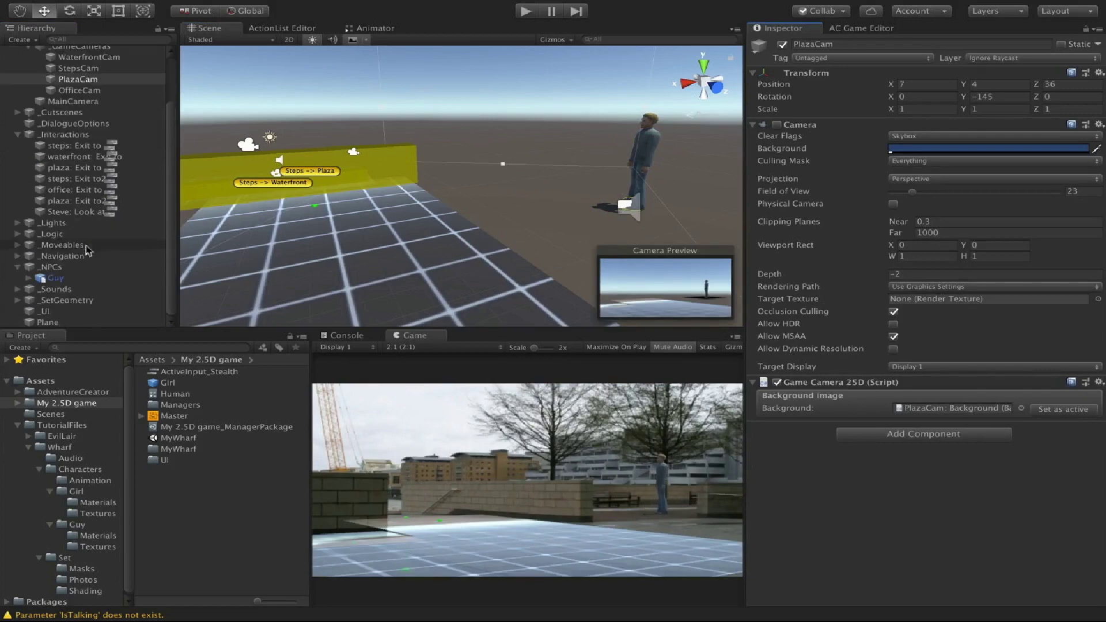
click(62, 321)
drag(62, 321, 30, 300)
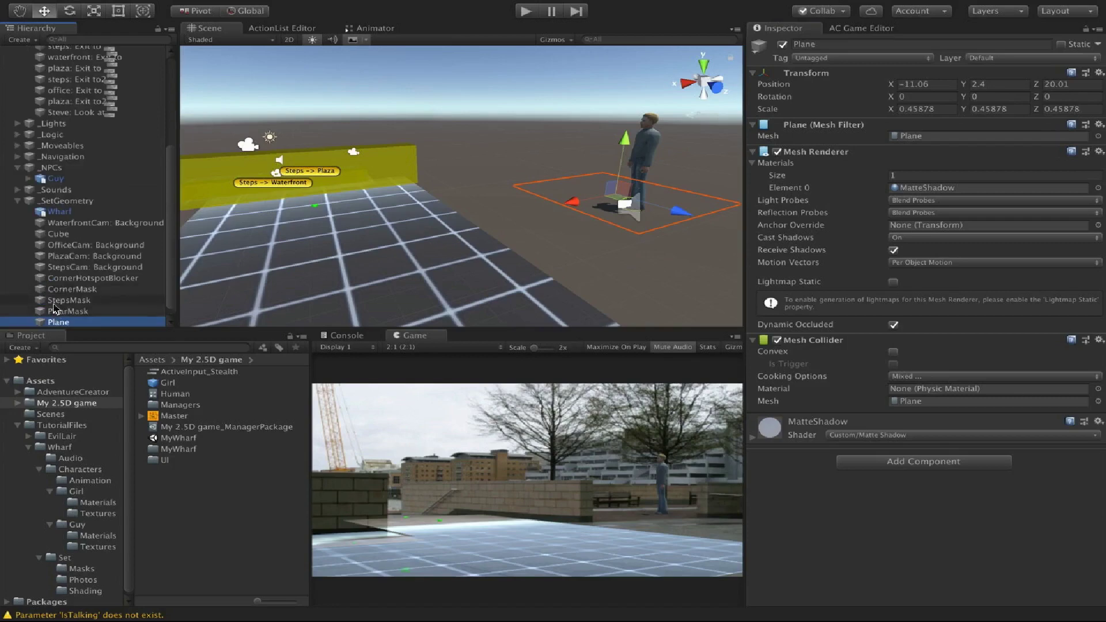
Rename the shadow-catching plane to NPC Floor and collapse the _SetGeometry, _Interactions and _Cameras folders.
key(Return)
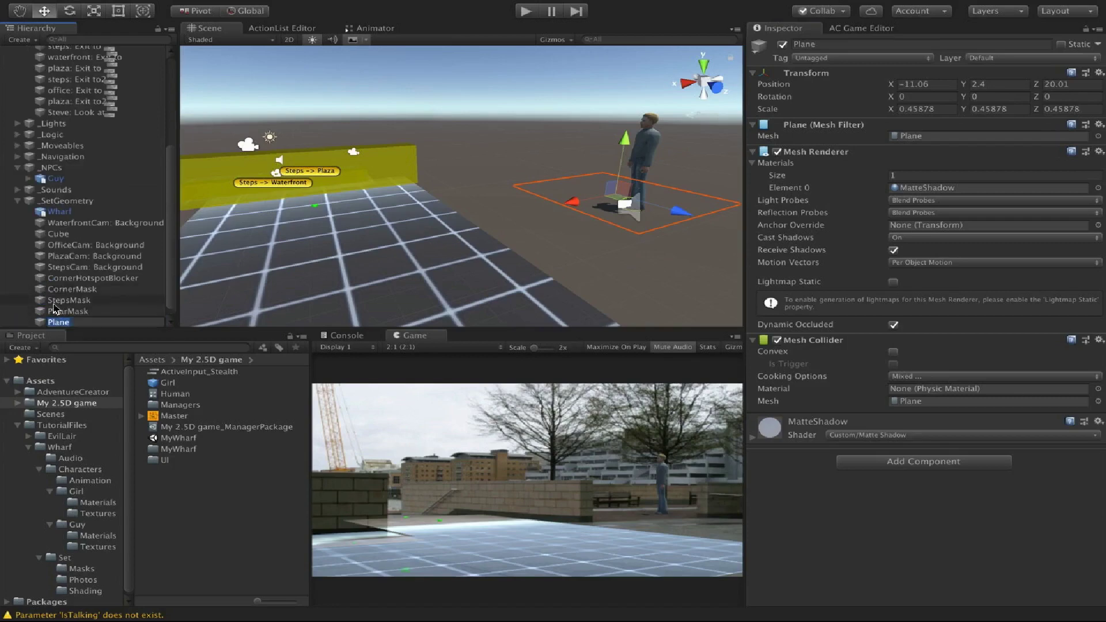
text(NPC Floor)
key(Return)
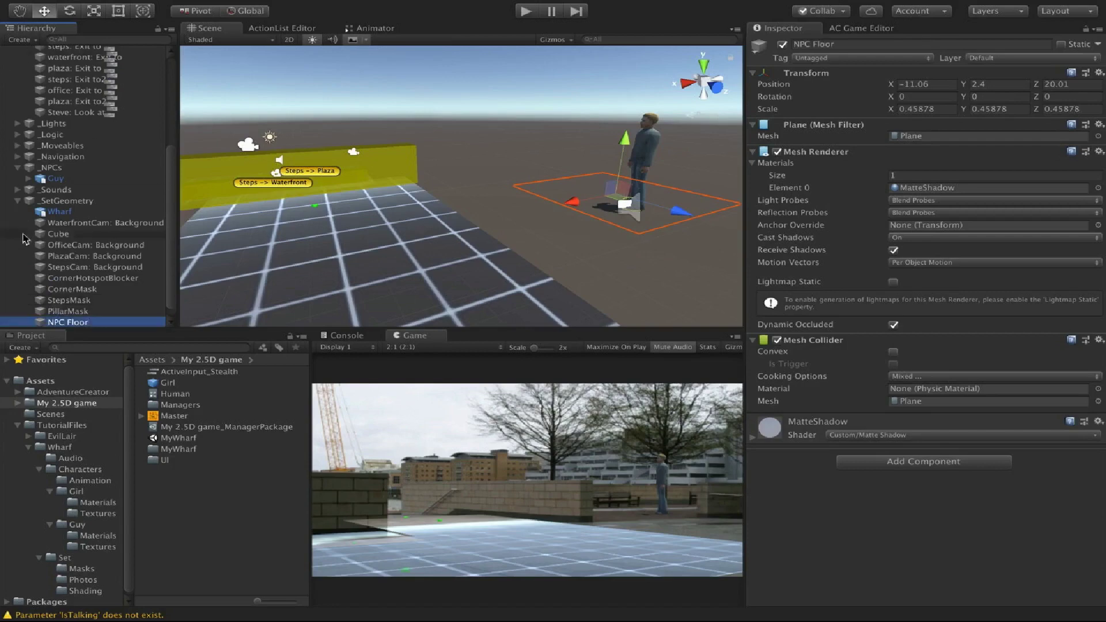
click(18, 201)
click(17, 146)
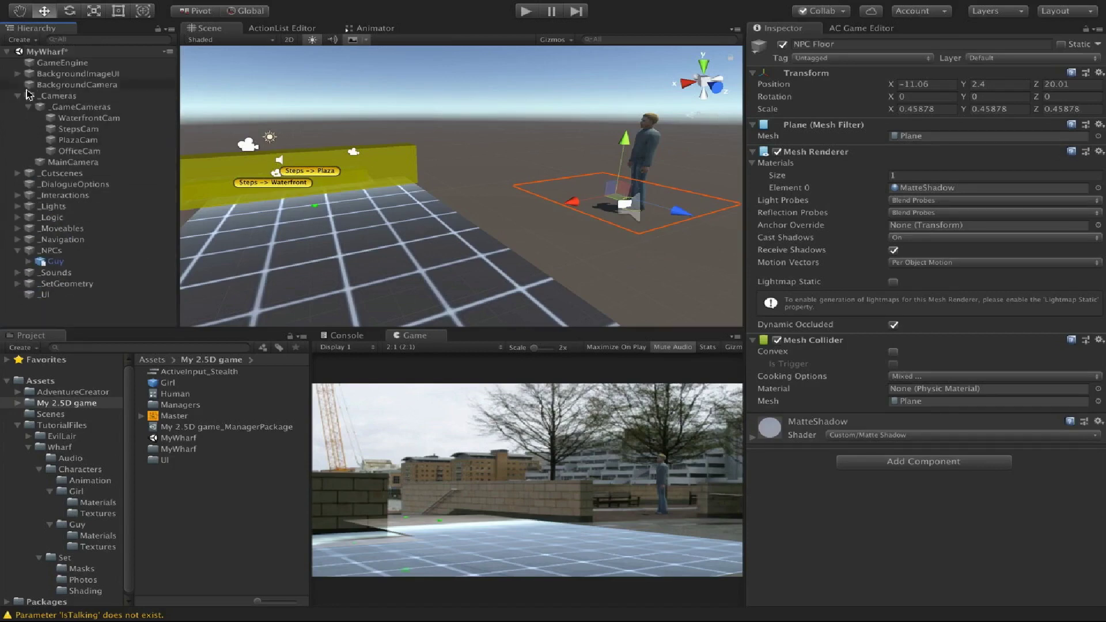
click(29, 107)
click(17, 96)
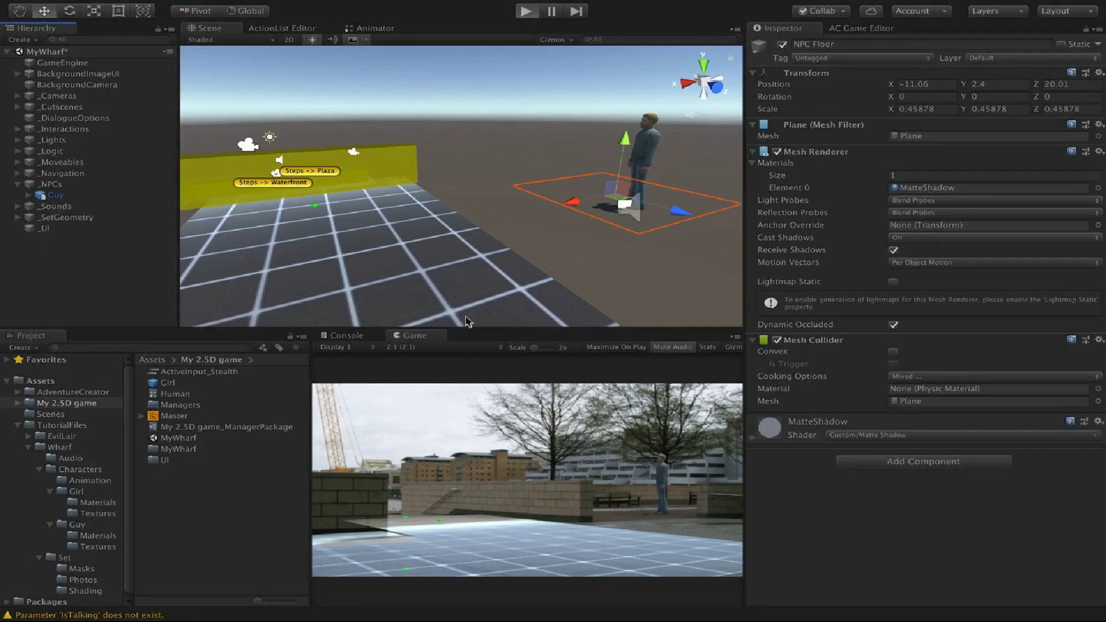
Play-test the plaza by looking at Steve, then stop playing.
key(ctrl+p)
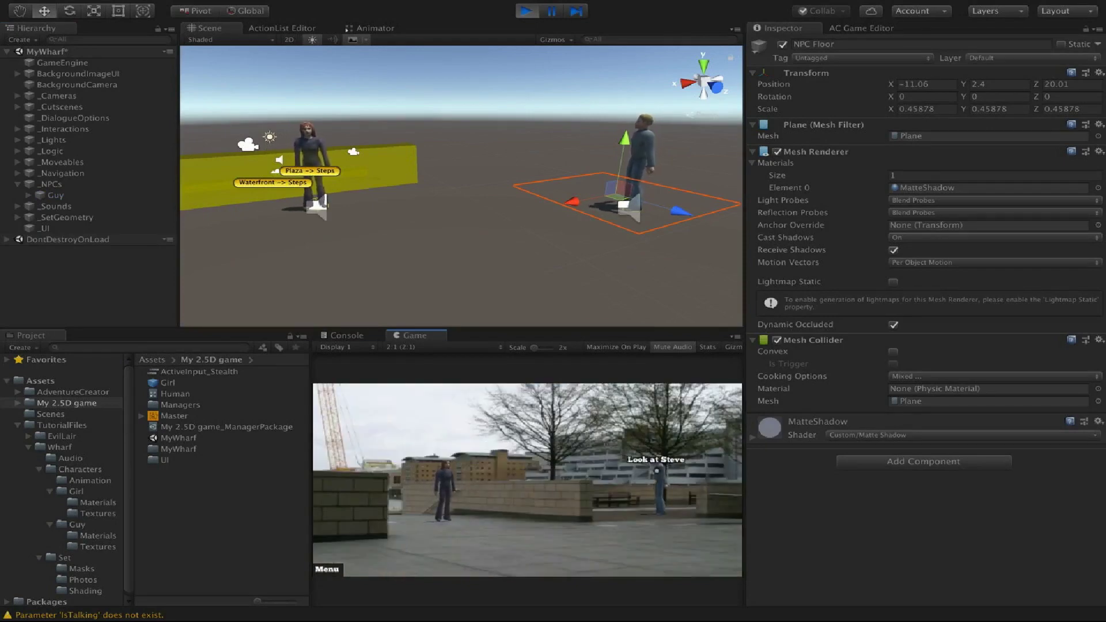
click(660, 471)
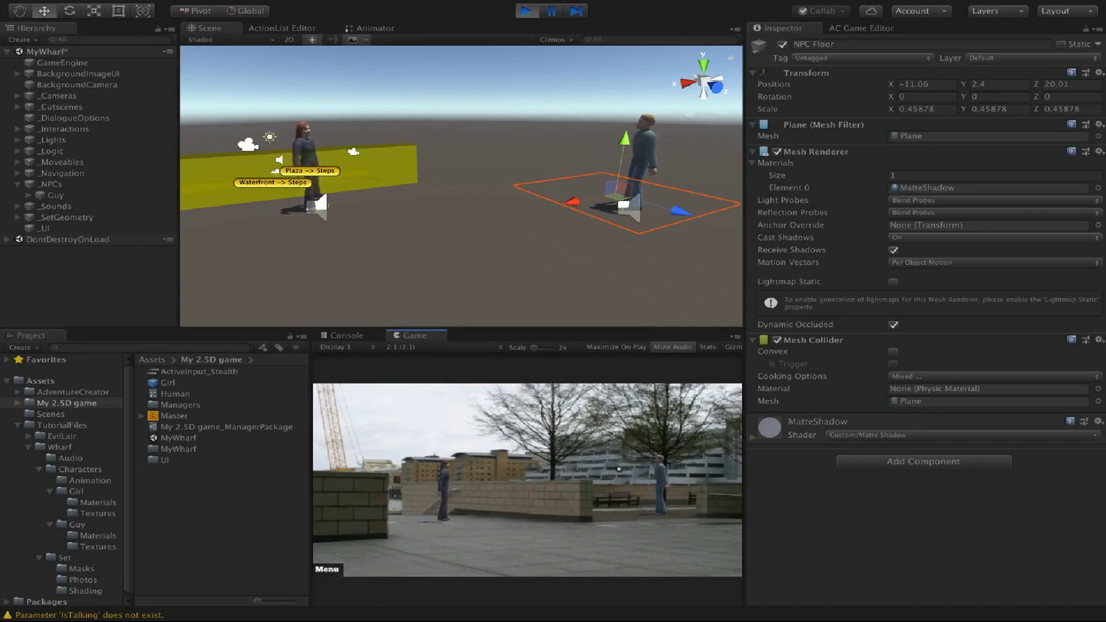
click(526, 11)
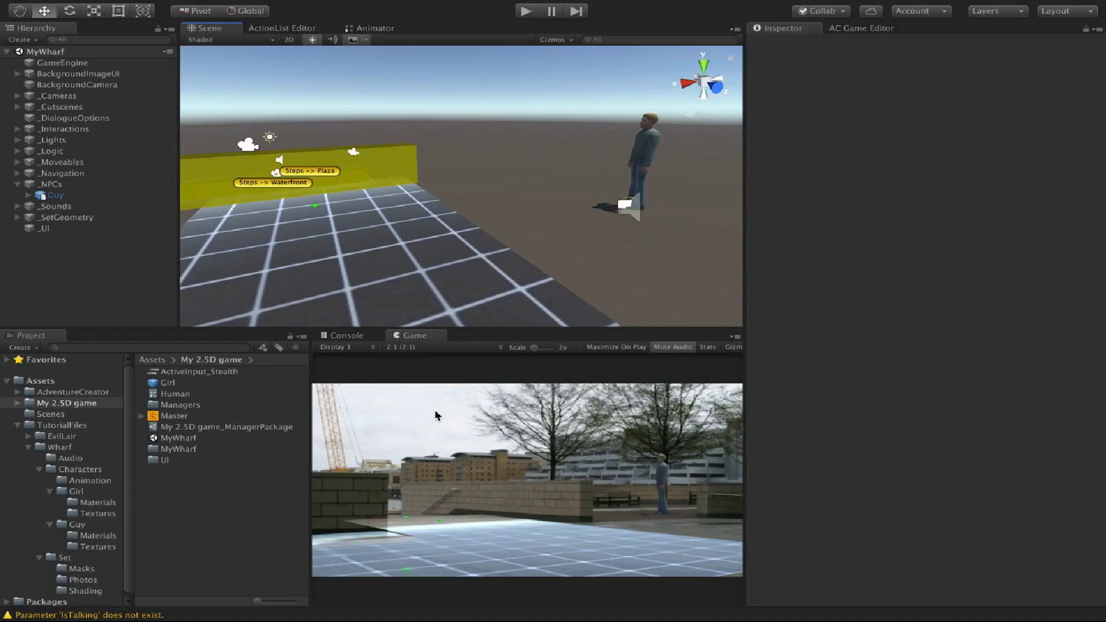
Add a Trigger prefab to the scene from Adventure Creator's scene prefabs and name it GuardSpotter.
click(858, 32)
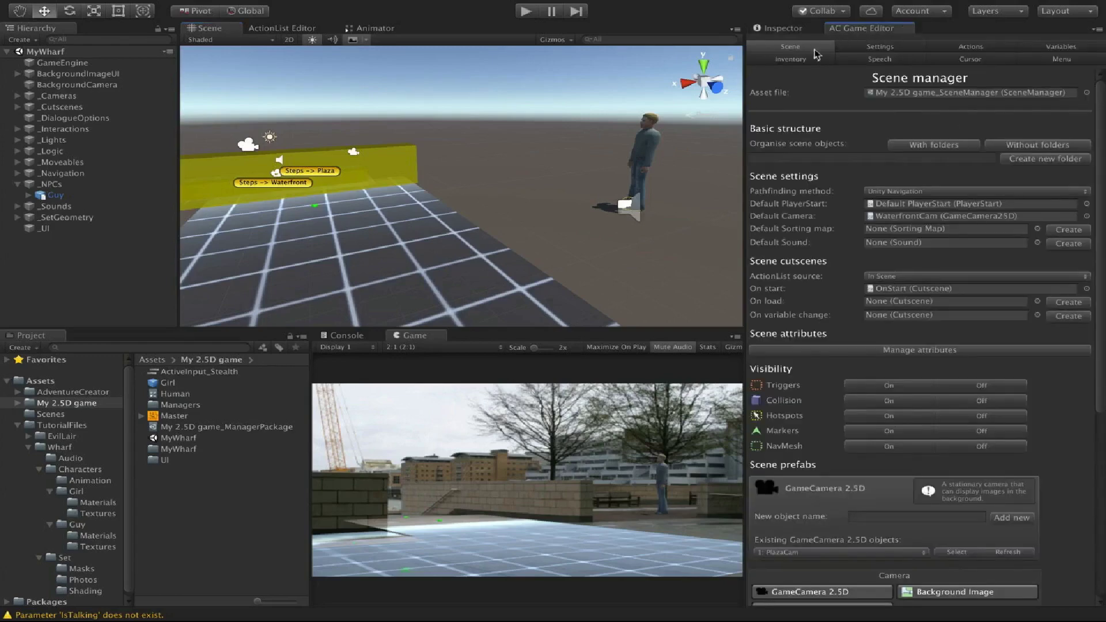
scroll(827, 150, down, 5)
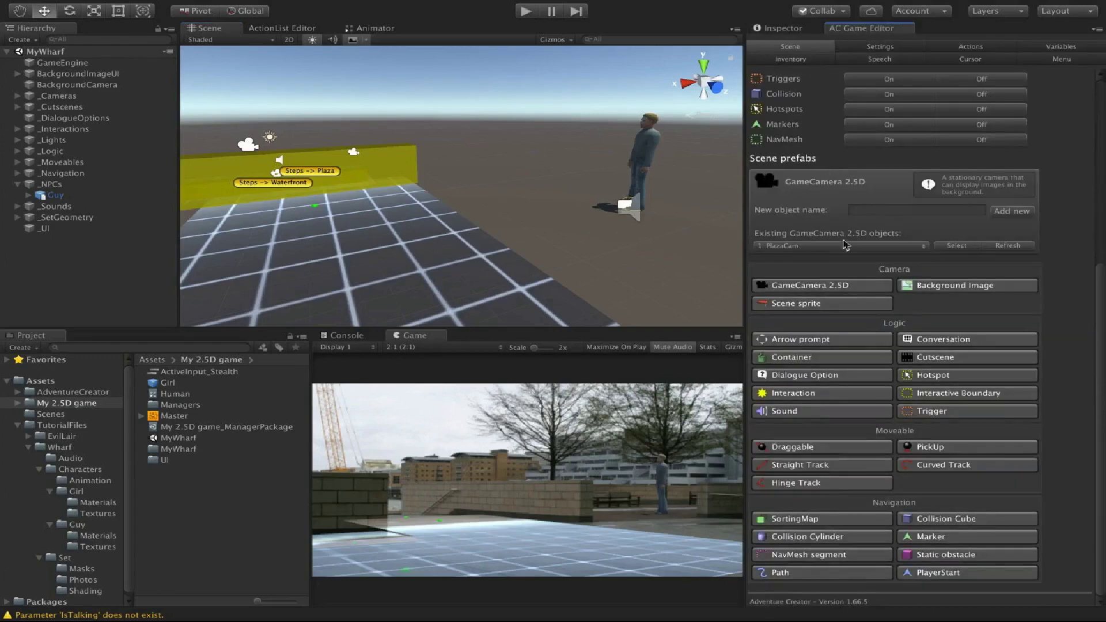
click(923, 411)
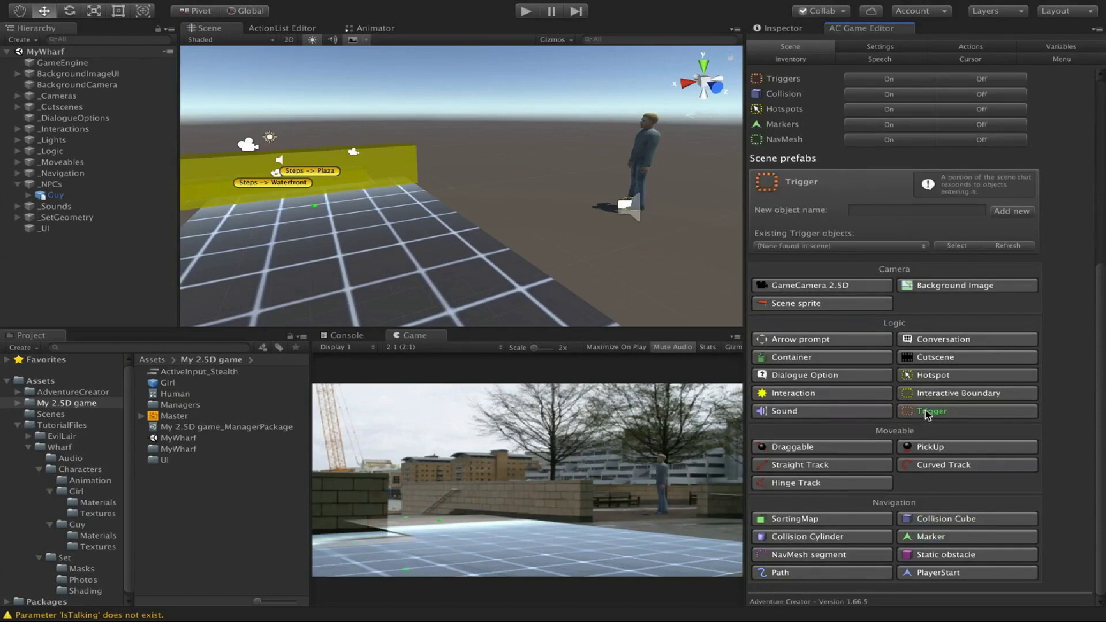
click(923, 411)
click(89, 218)
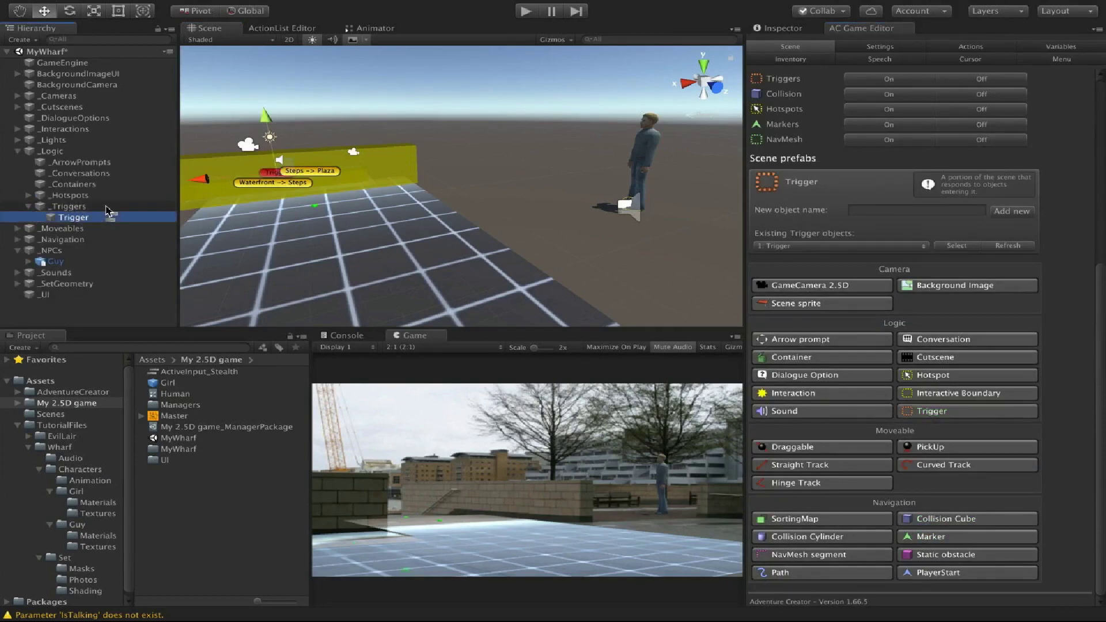
key(Return)
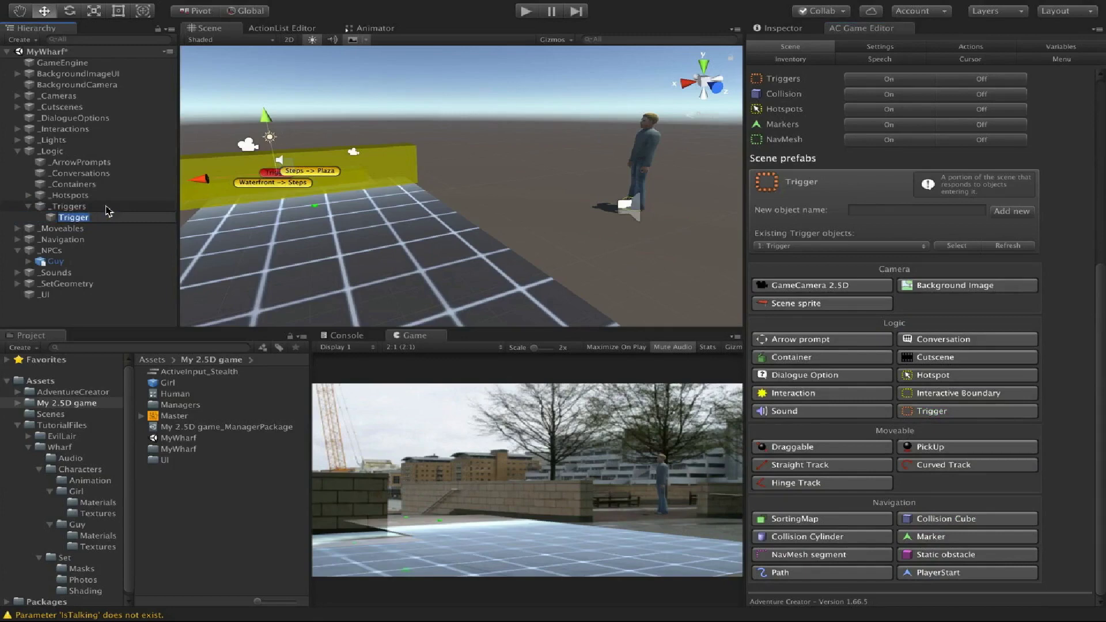
text(GuardSpott)
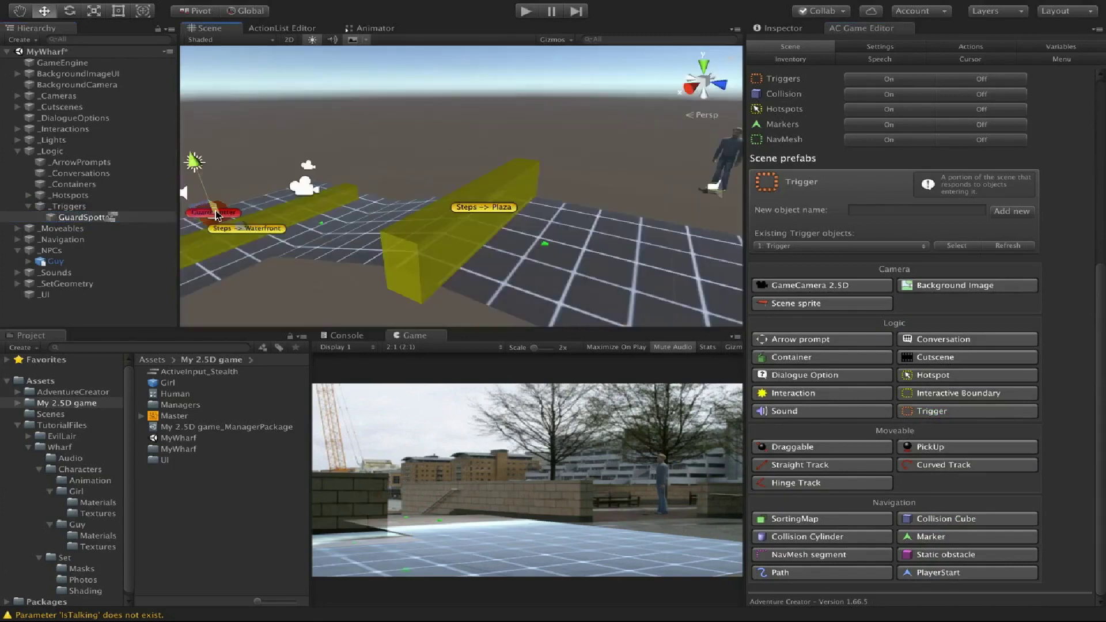
Move the GuardSpotter trigger onto the plaza floor beside the plaza steps hotspot and show gizmos in the game view.
drag(223, 219, 638, 219)
middle_drag(638, 223, 599, 195)
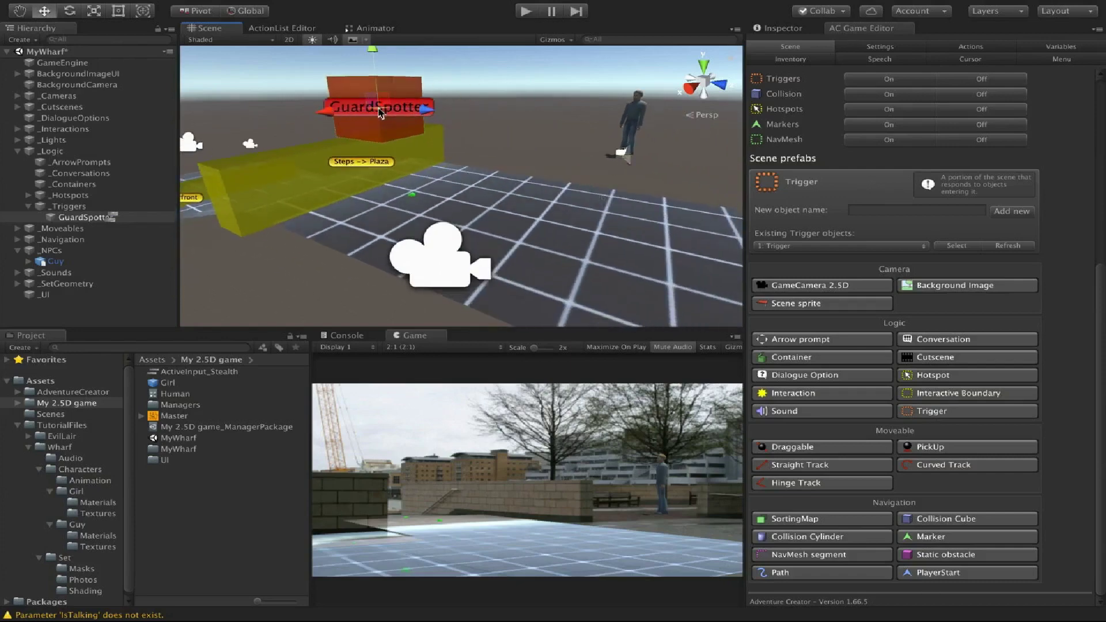
drag(382, 102, 487, 128)
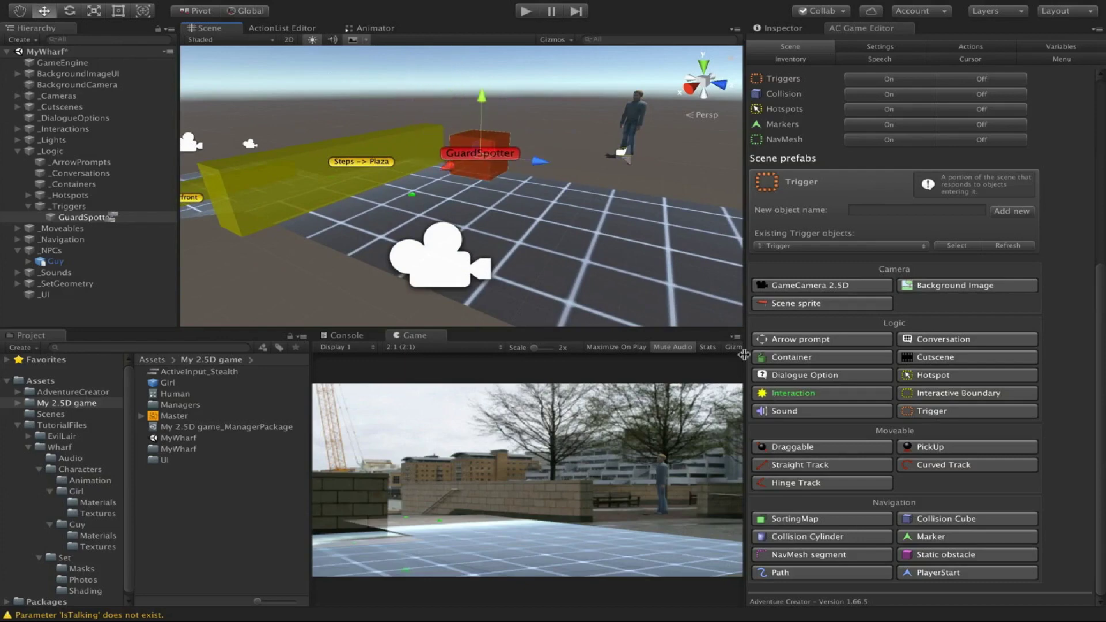
click(731, 347)
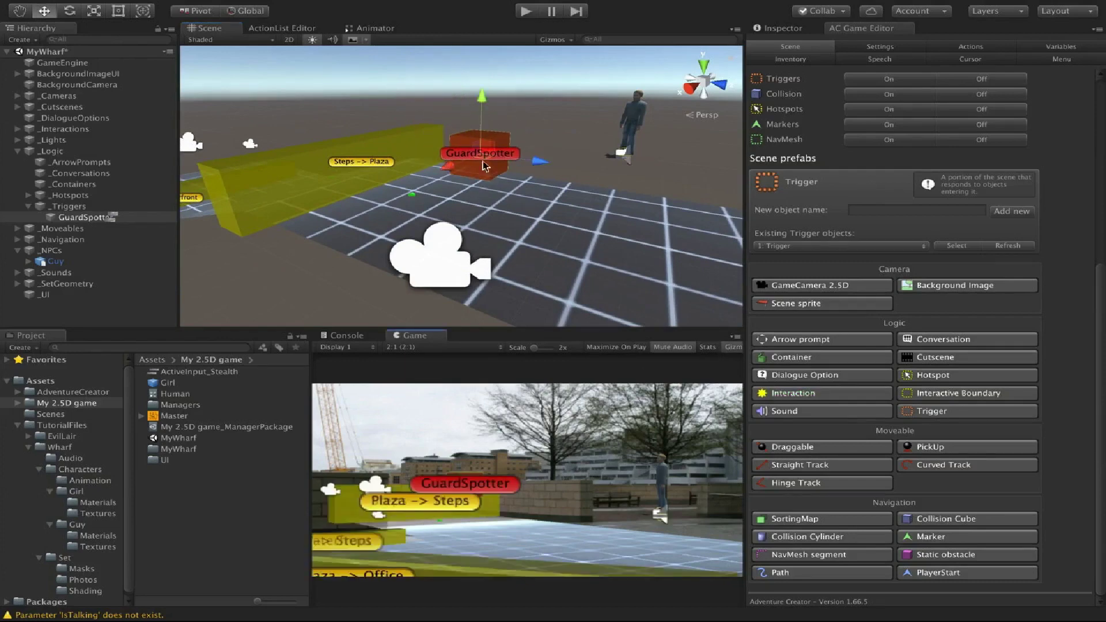
Stretch the trigger across the plaza to scale about 8.23, 1.59, 1.25, rotate it about 13° on Y, and position it near X -2.84, Z 18.32.
key(e)
key(r)
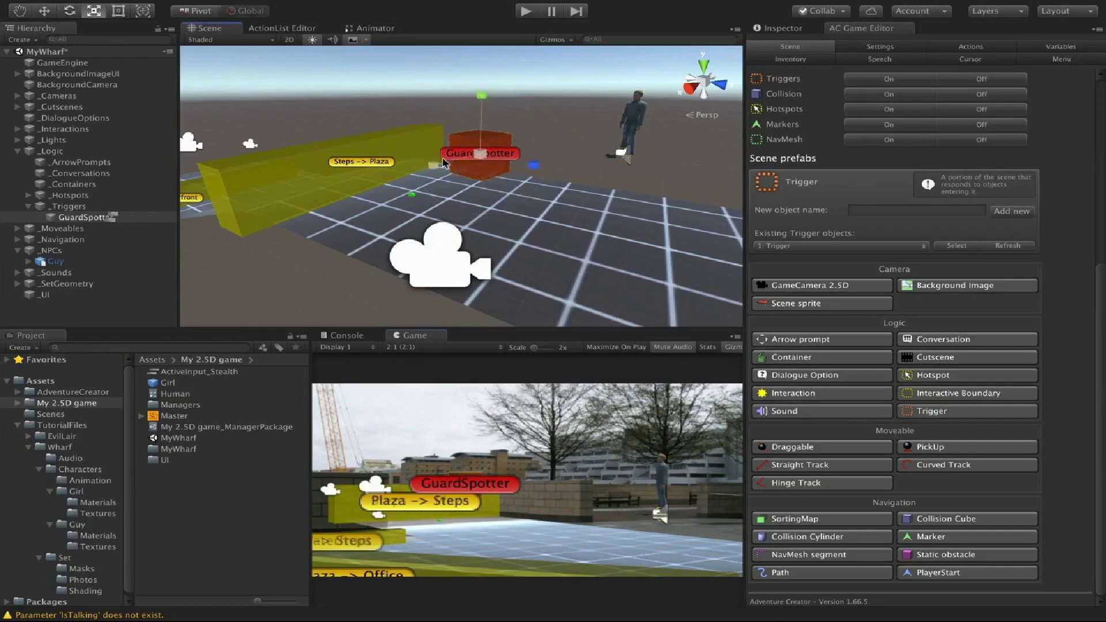
drag(435, 166, 163, 195)
drag(482, 99, 481, 131)
key(w)
alt+drag(490, 162, 409, 194)
drag(214, 229, 234, 223)
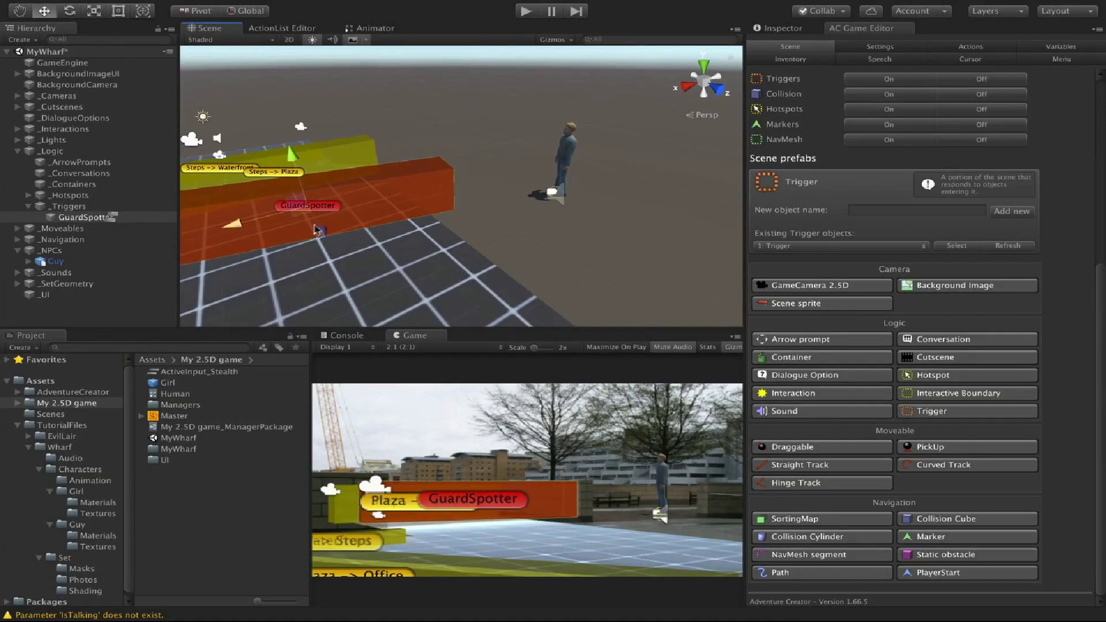
click(734, 347)
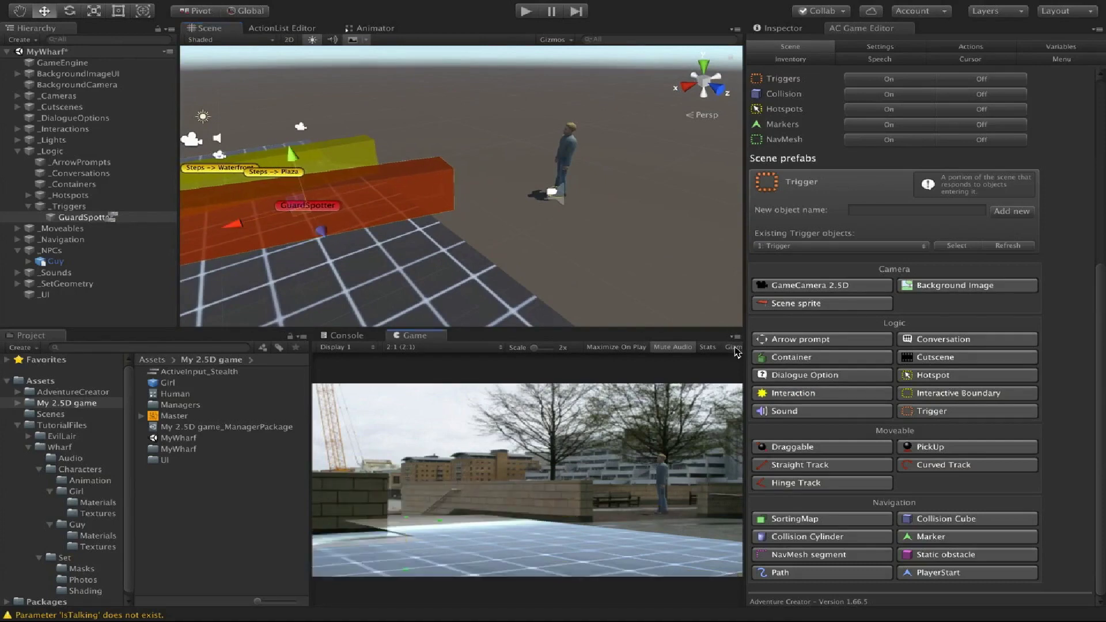
Set the GuardSpotter trigger's type to Continuous, make it run in the background, and let it cancel interactions.
click(785, 28)
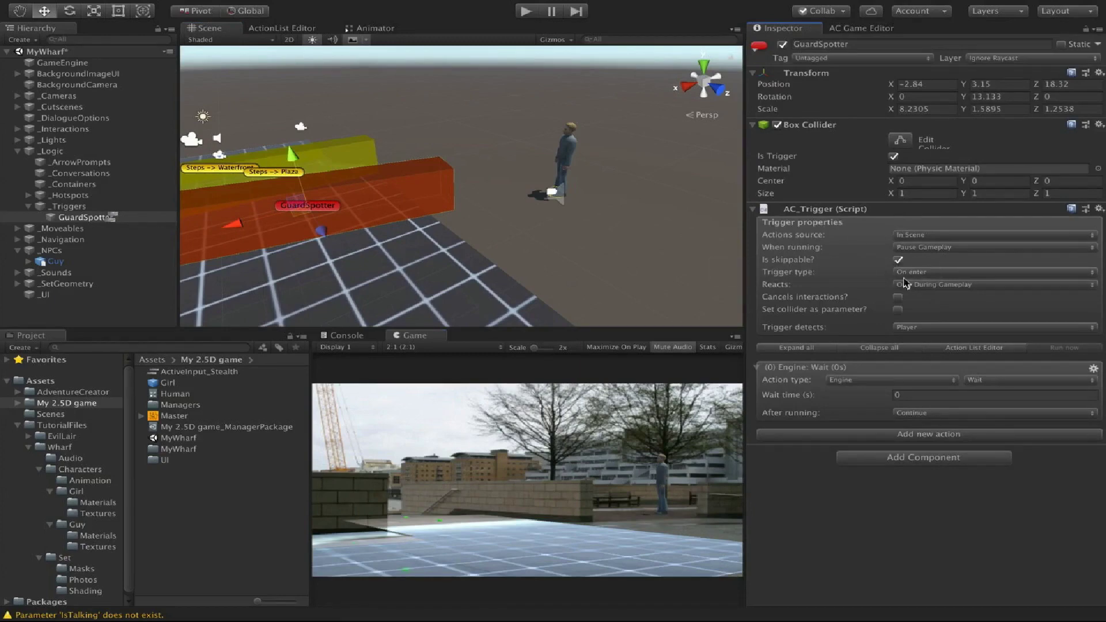
click(917, 273)
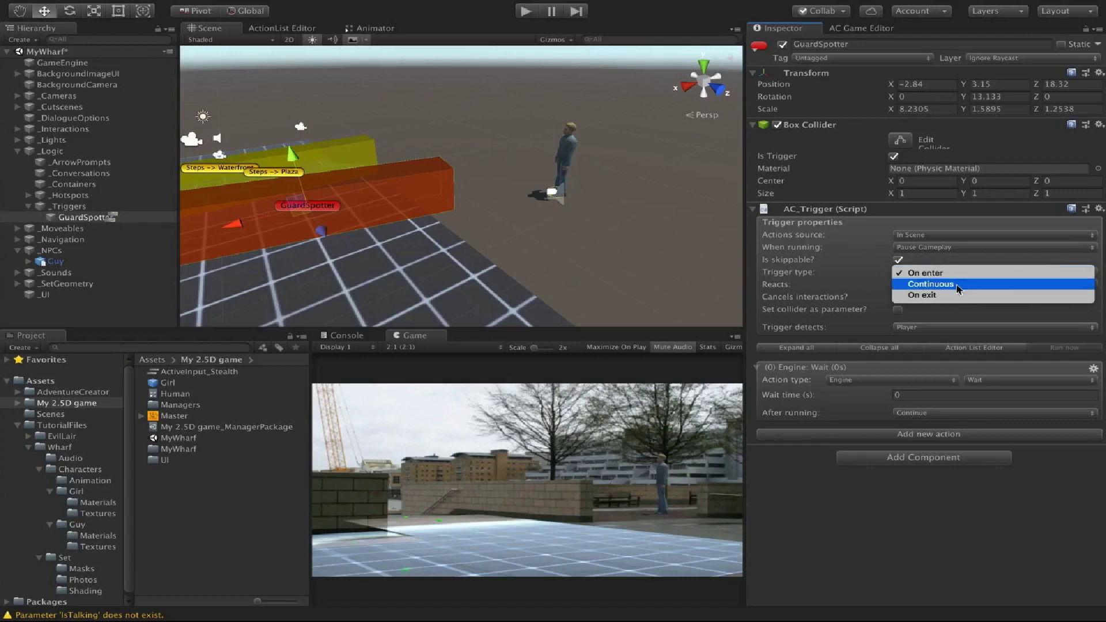
click(957, 287)
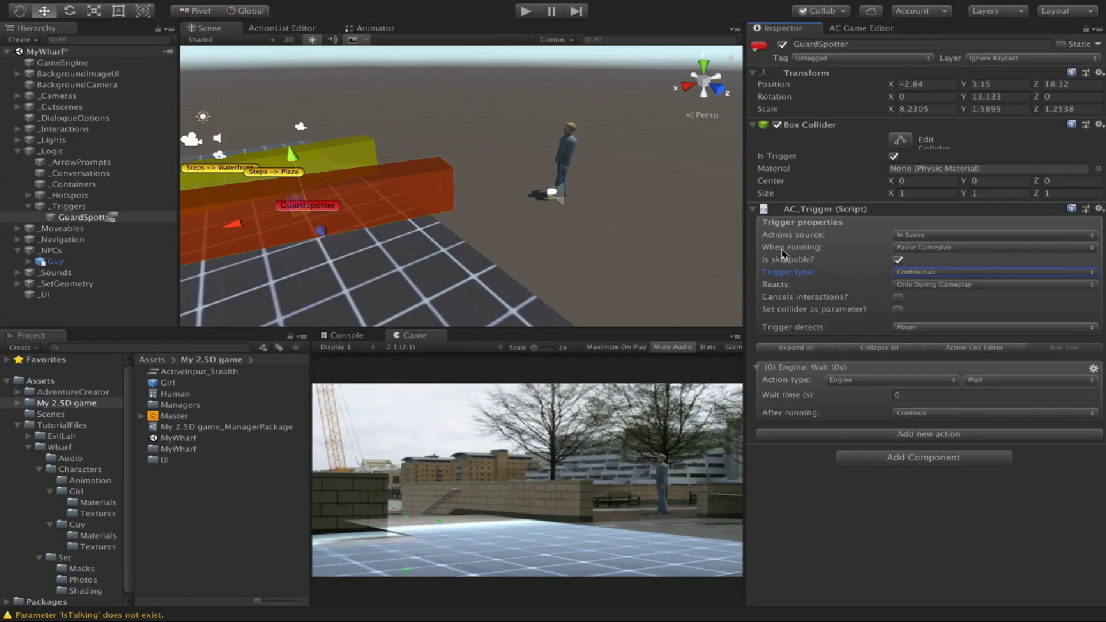
click(979, 250)
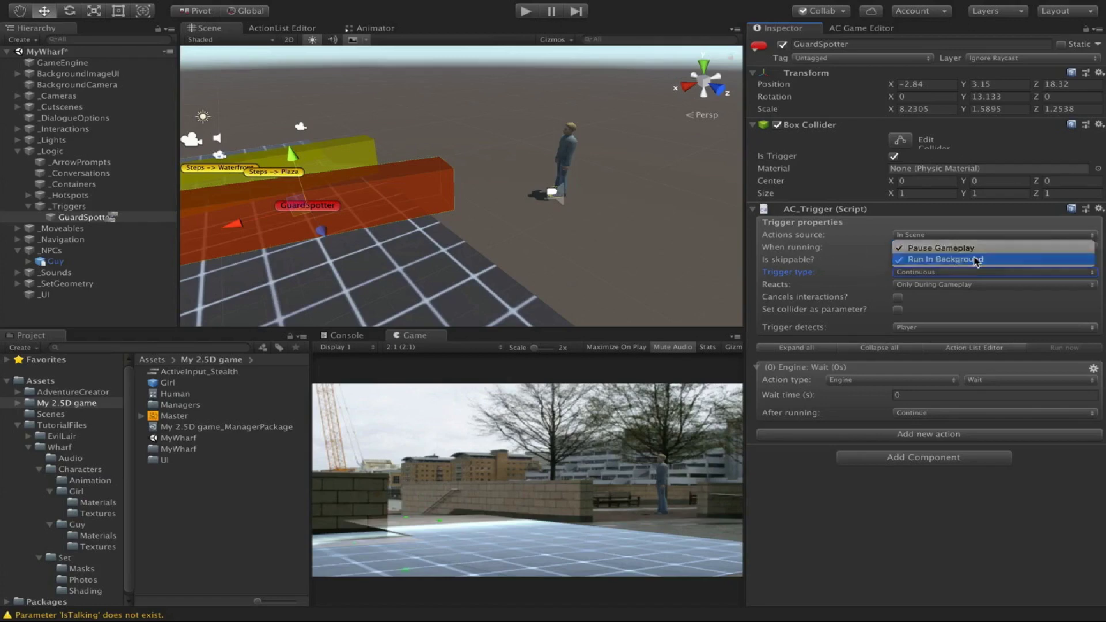
click(976, 260)
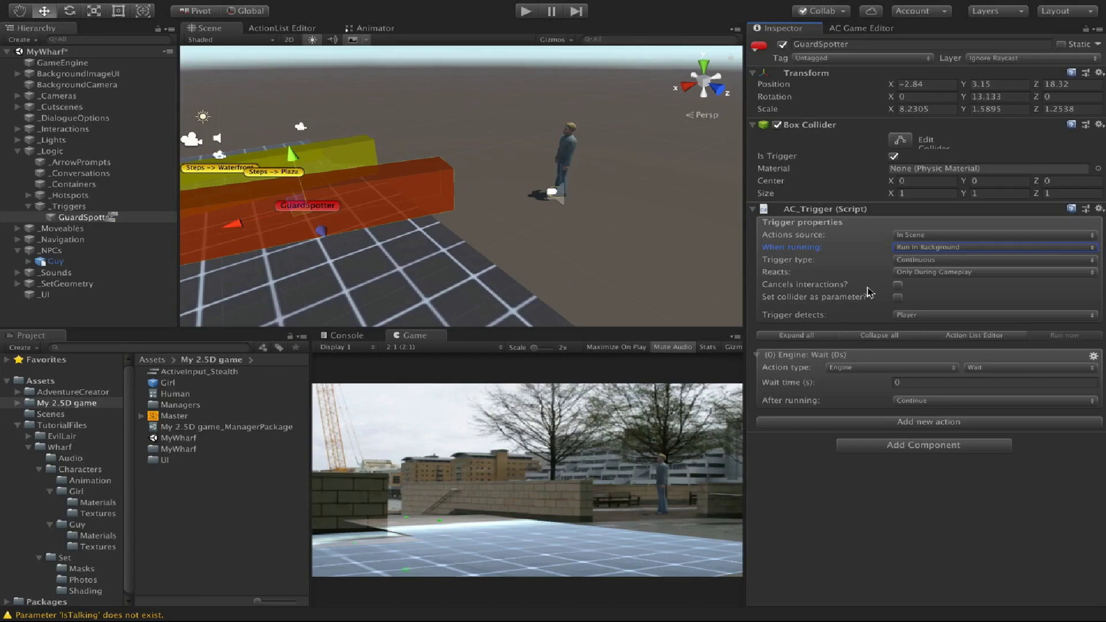
click(898, 288)
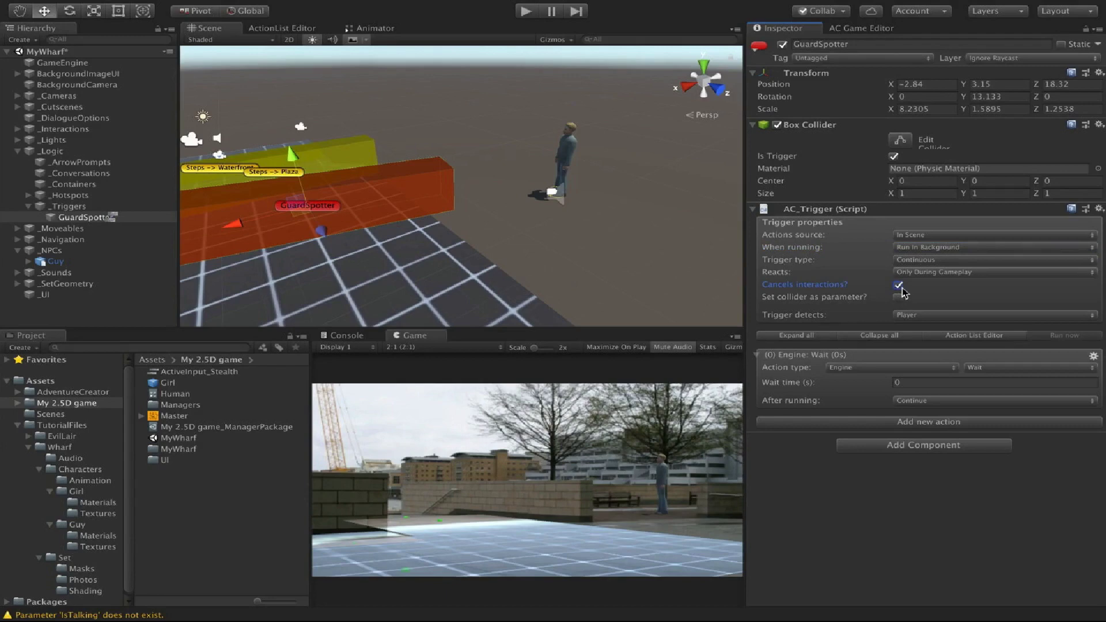
Change the trigger's first action to a Variable: Check that tests whether the global IsInStealthMode variable equals True.
click(955, 337)
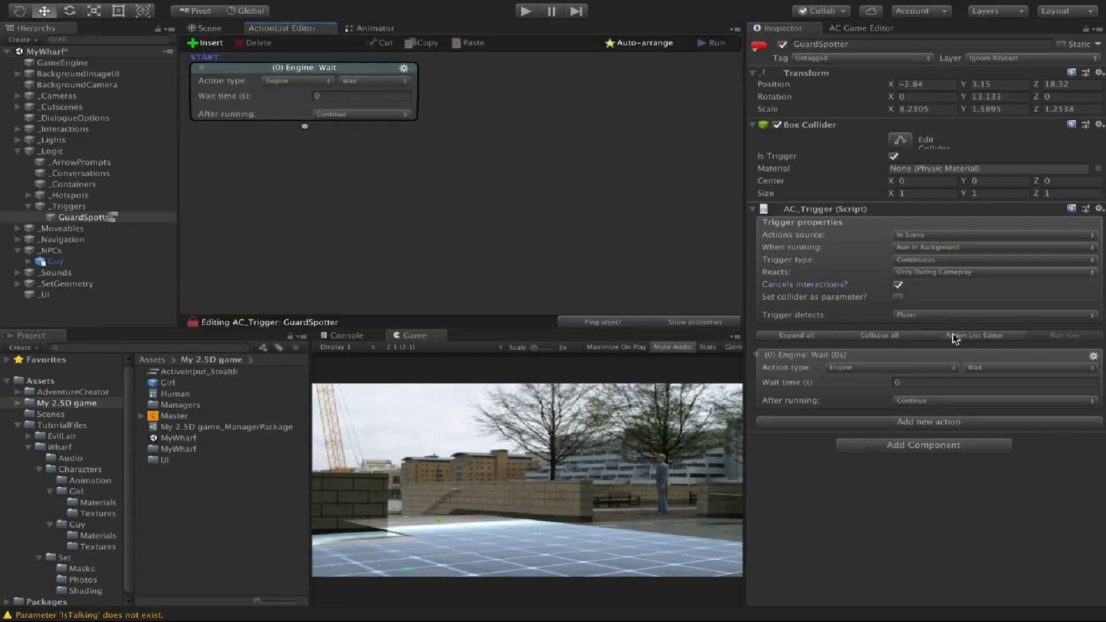
click(320, 85)
click(305, 216)
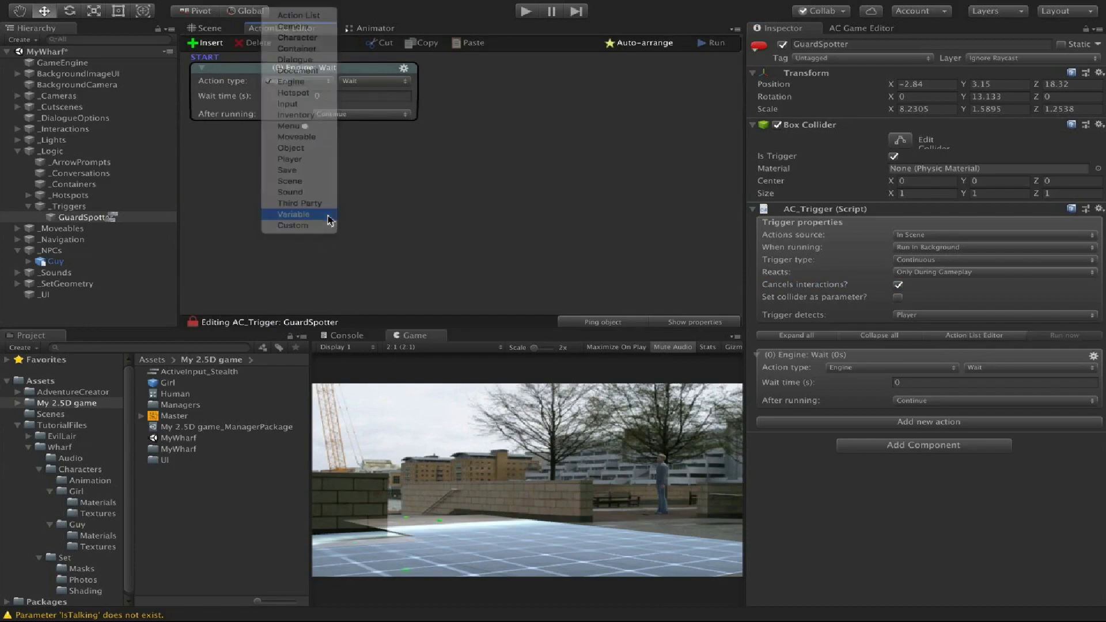
click(374, 81)
click(378, 91)
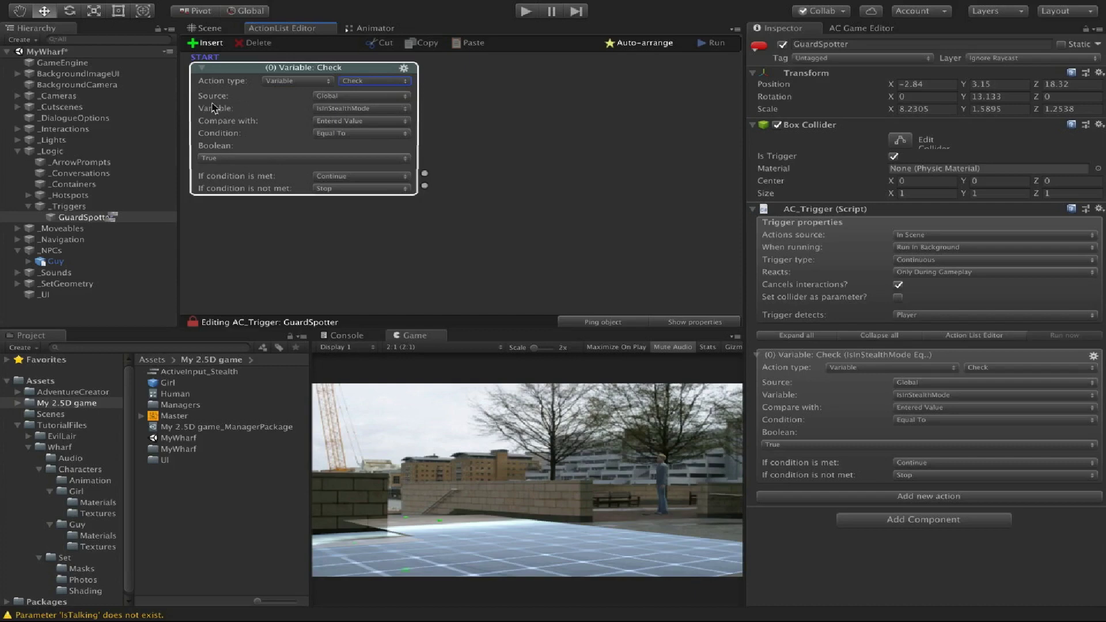
click(385, 109)
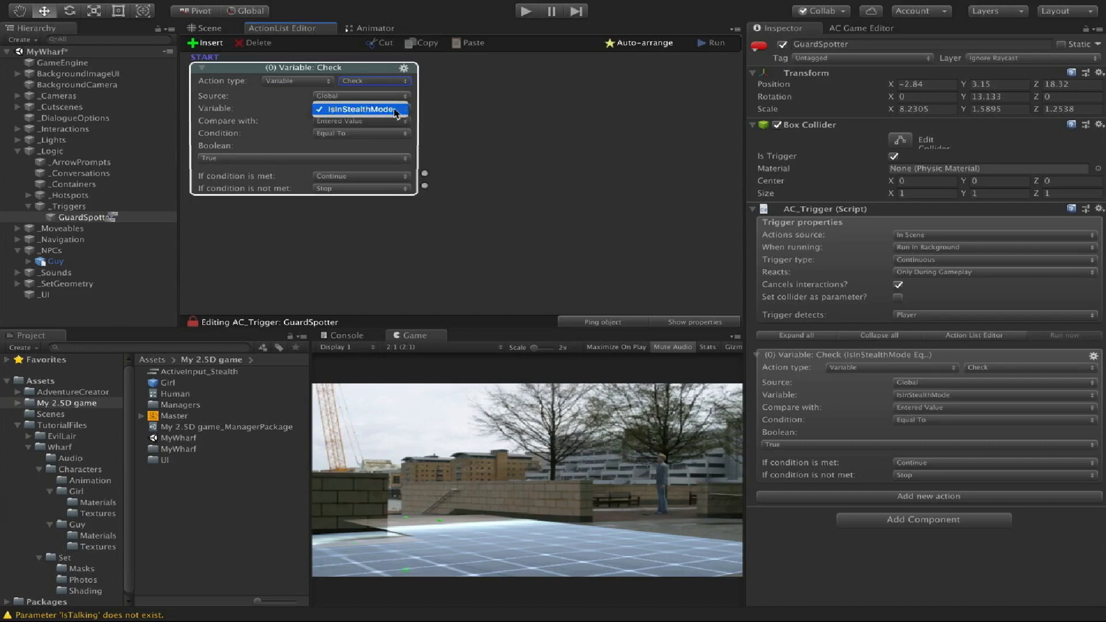
click(396, 114)
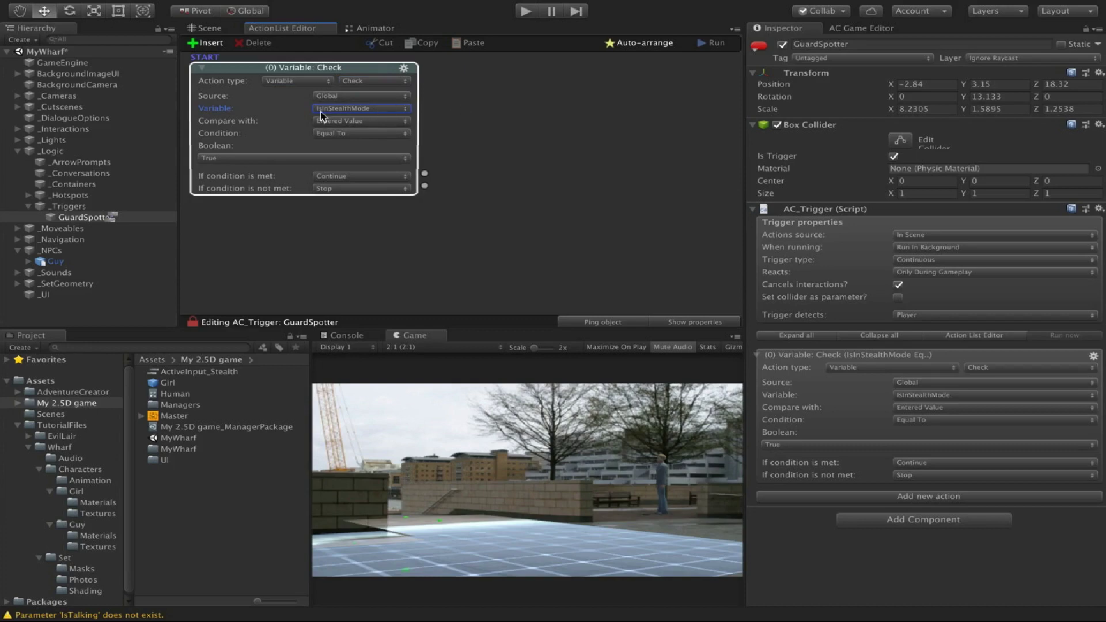
click(284, 158)
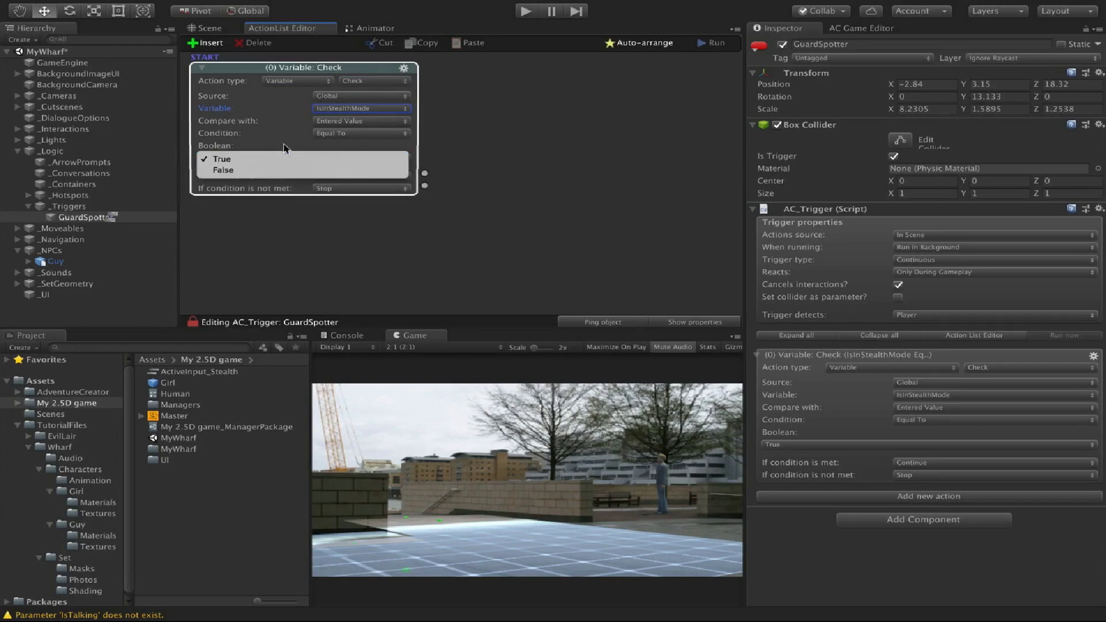
click(285, 157)
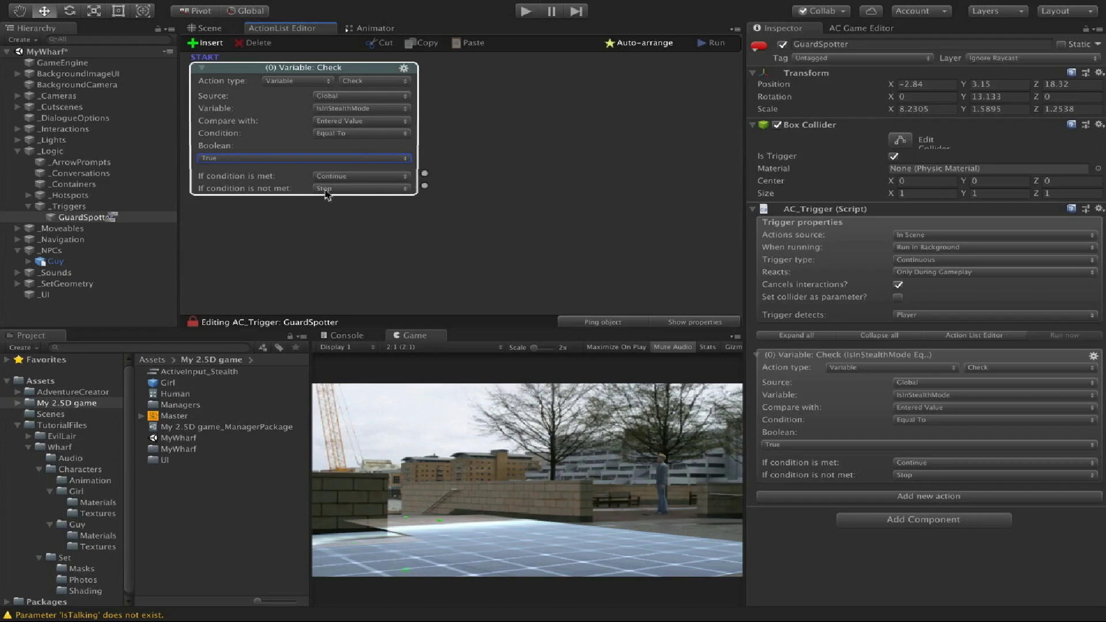
Set the variable check to Run Cutscene if the condition is not met.
click(243, 193)
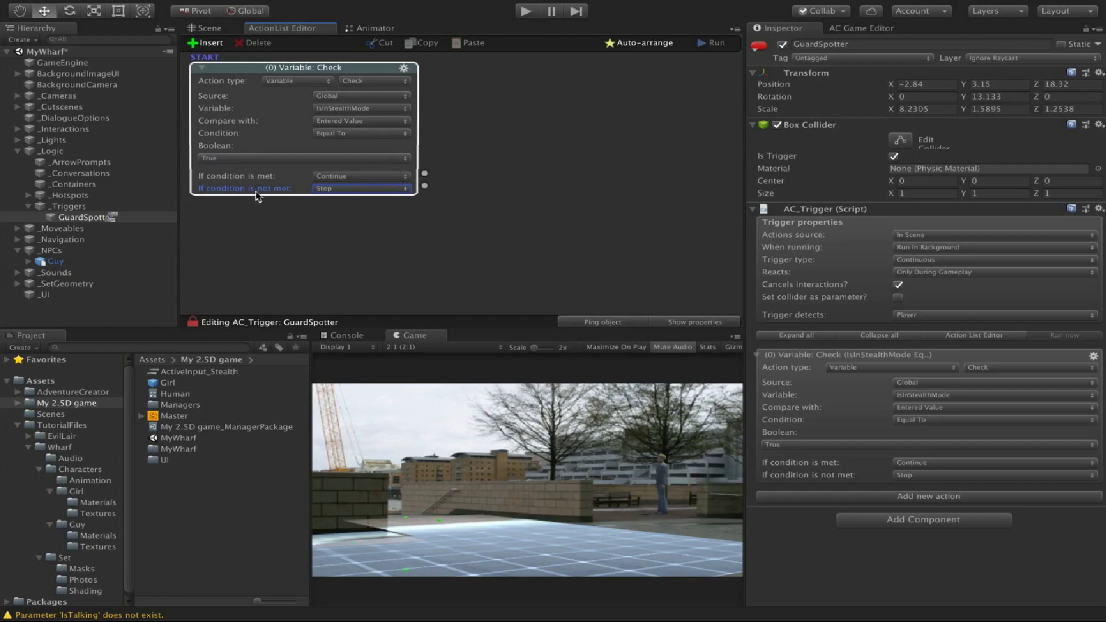
click(359, 188)
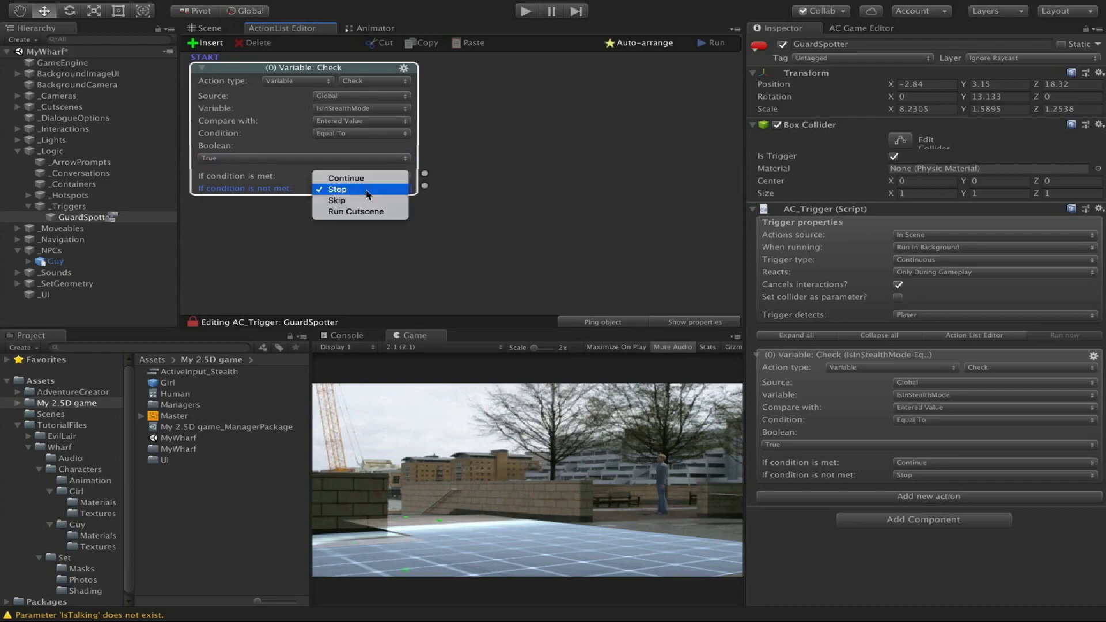
click(372, 213)
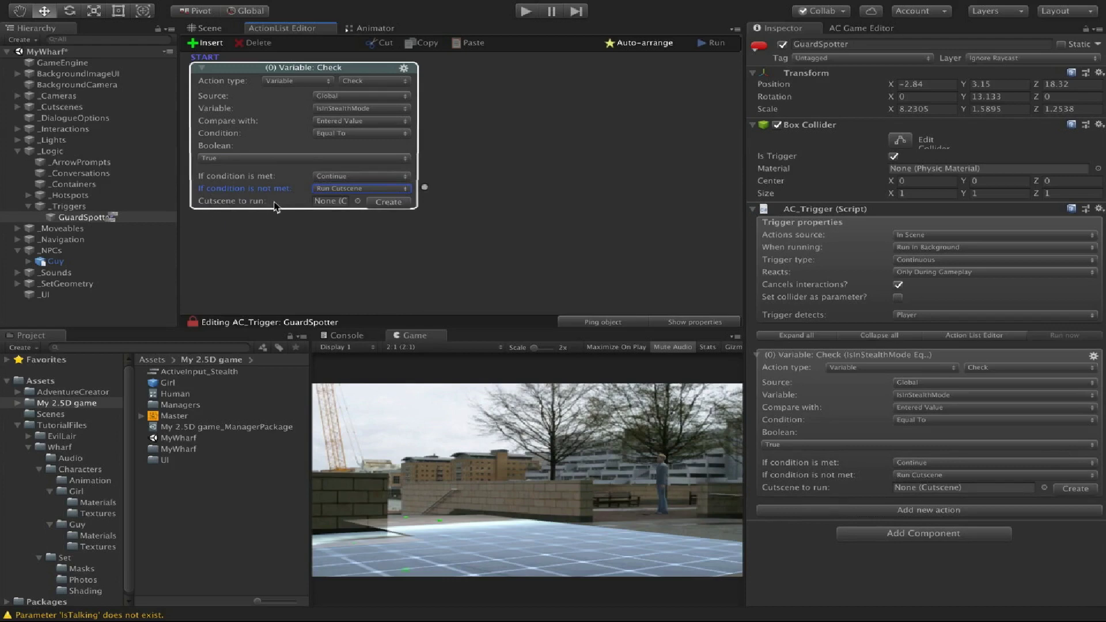
Create a new cutscene for the failed stealth check to run and rename it GuardSeesPlayer.
click(388, 202)
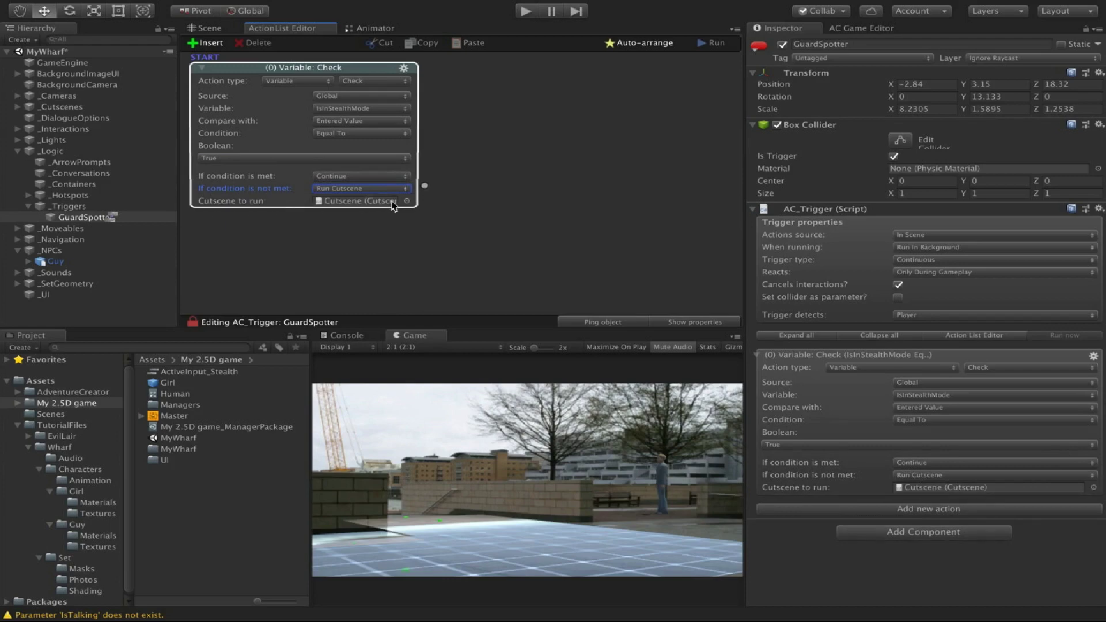
click(366, 201)
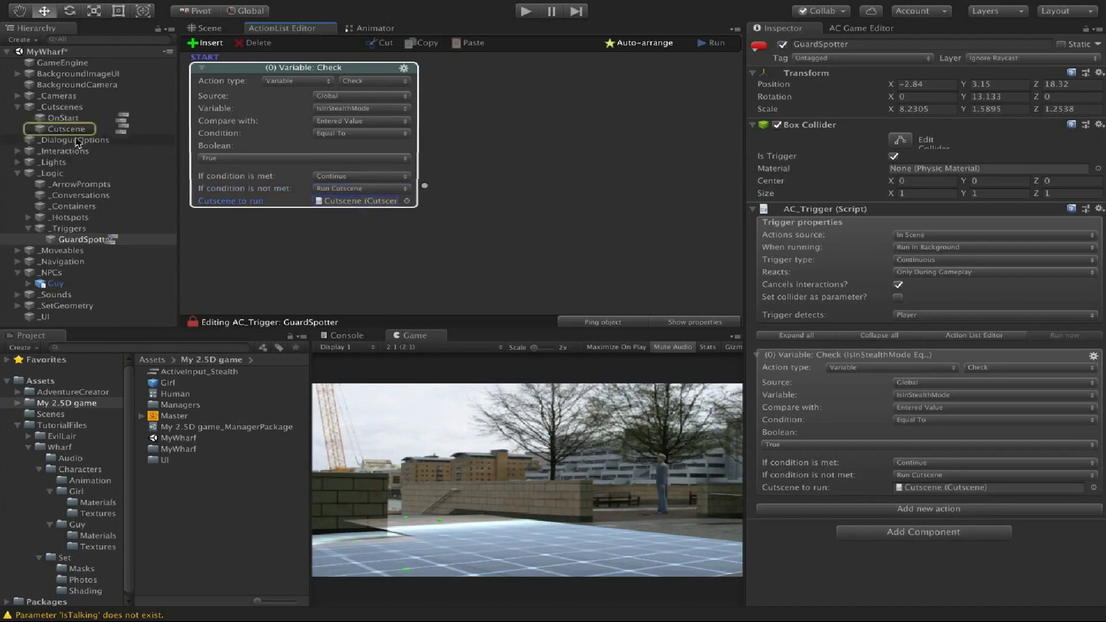
click(66, 129)
click(77, 131)
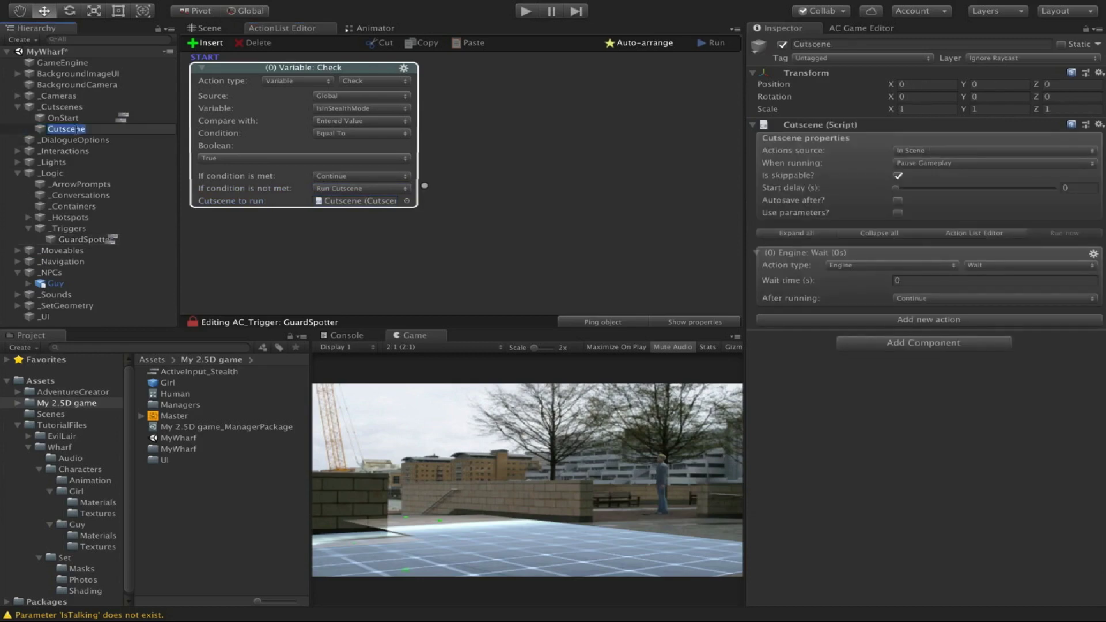
text(GuardSeesPlayer)
key(Return)
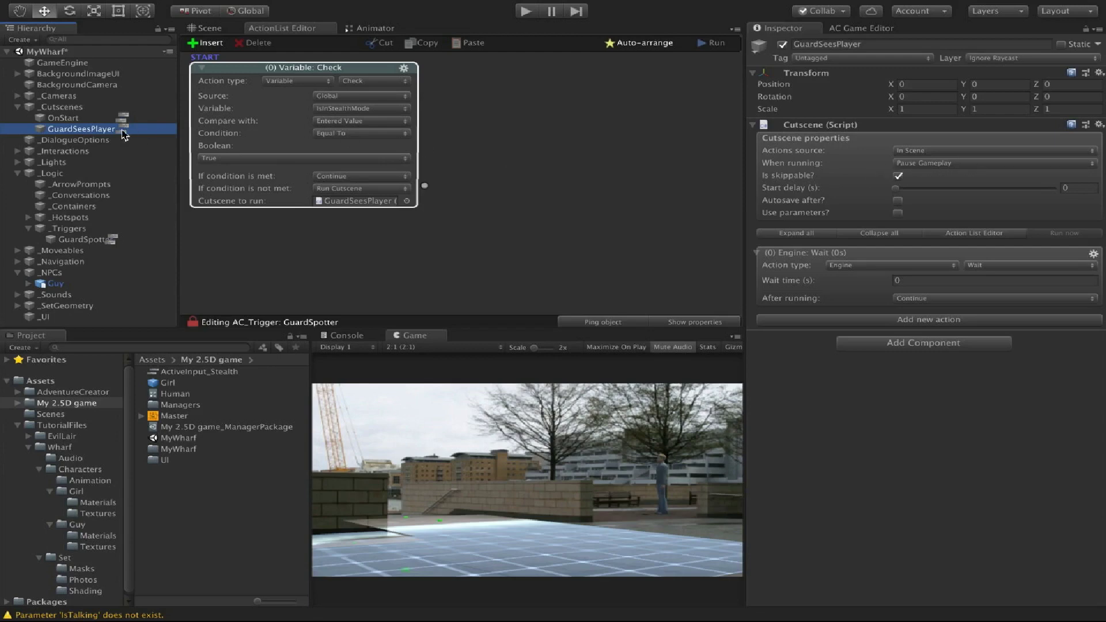
Make GuardSeesPlayer's first action a Character: Move along path that affects the player and uses the Stop Moving method.
click(122, 128)
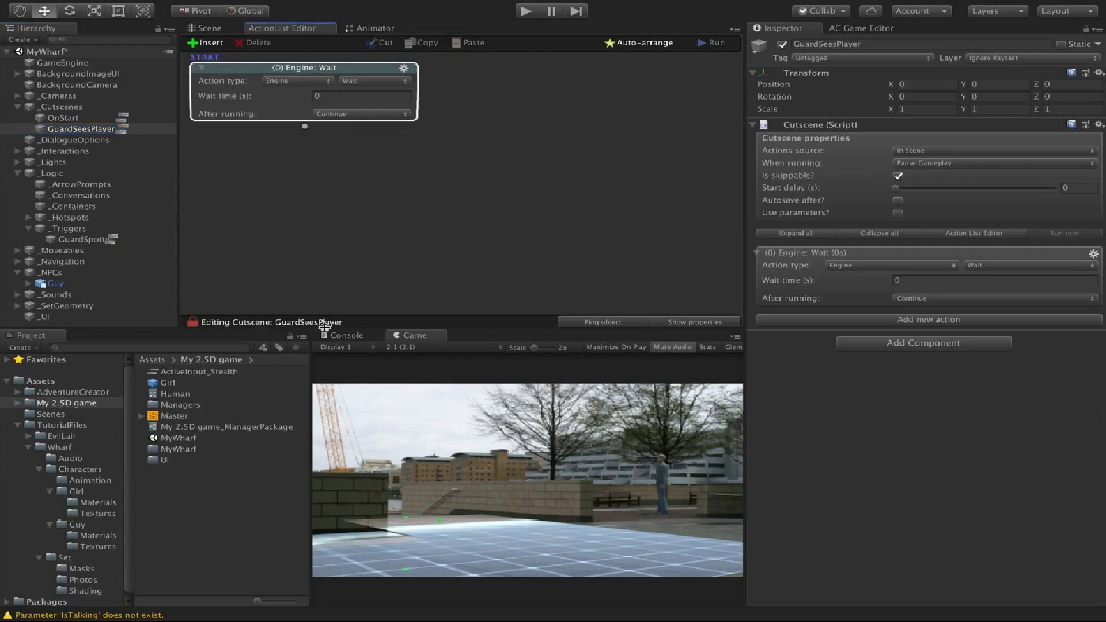
click(295, 82)
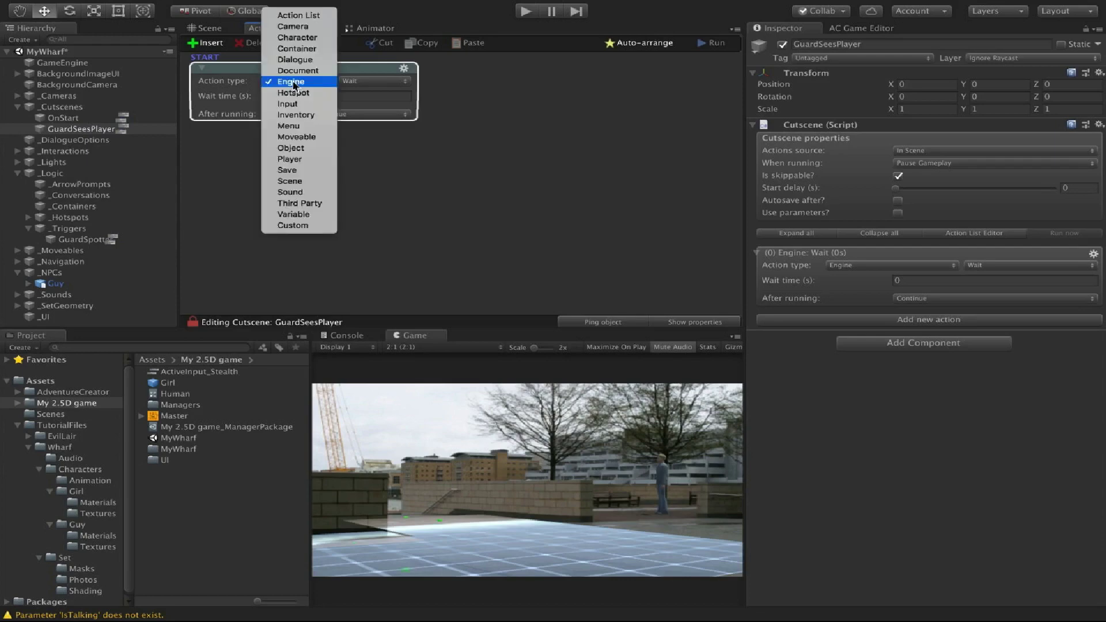
click(295, 37)
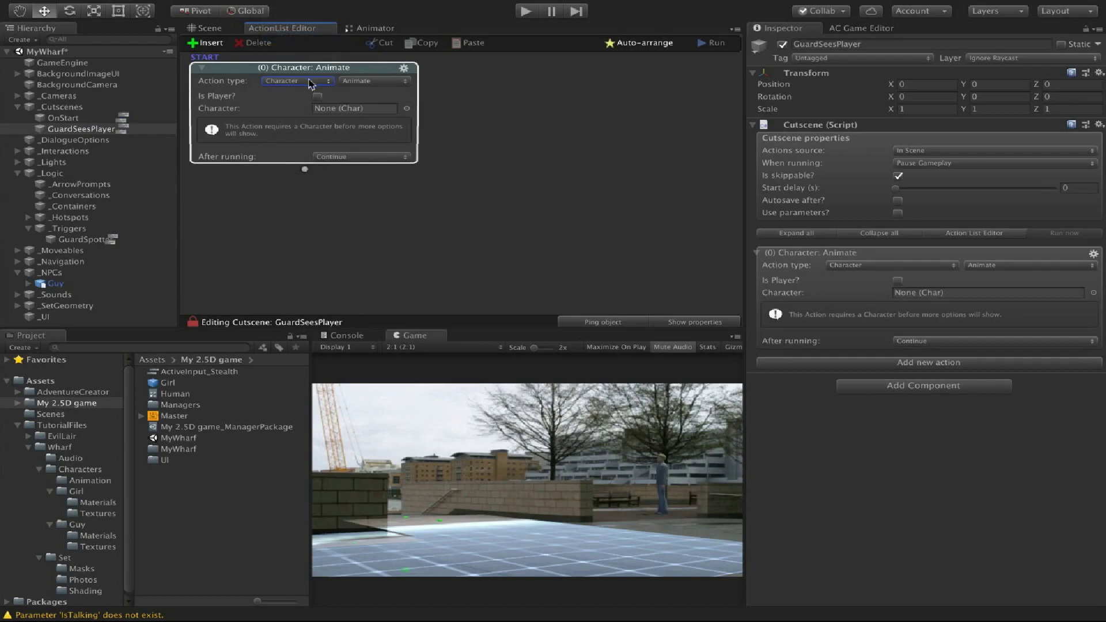
click(363, 81)
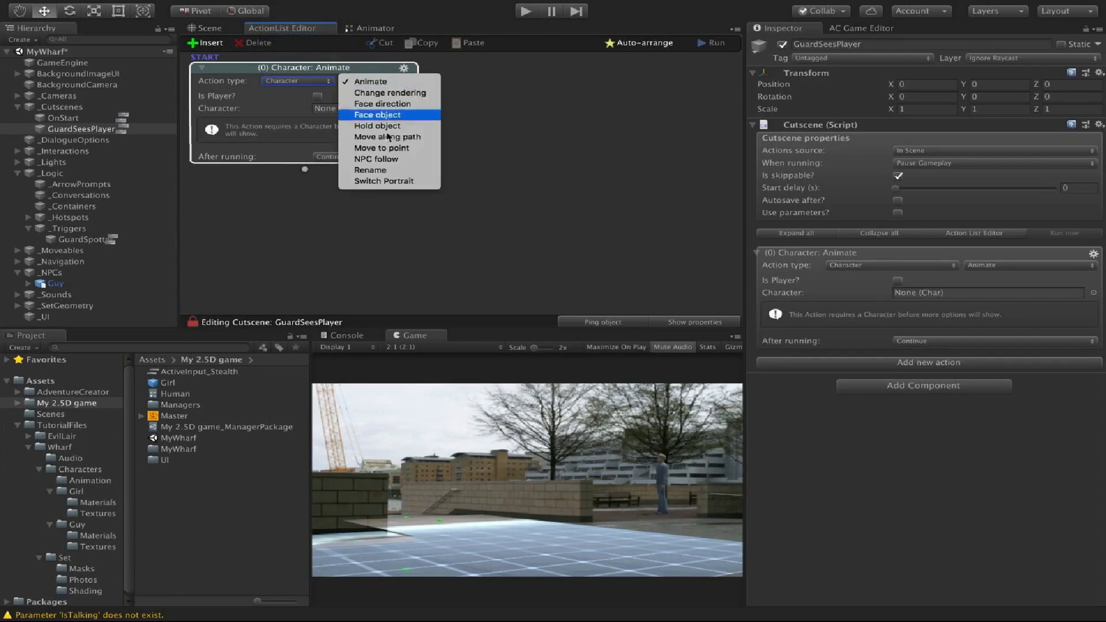
click(435, 139)
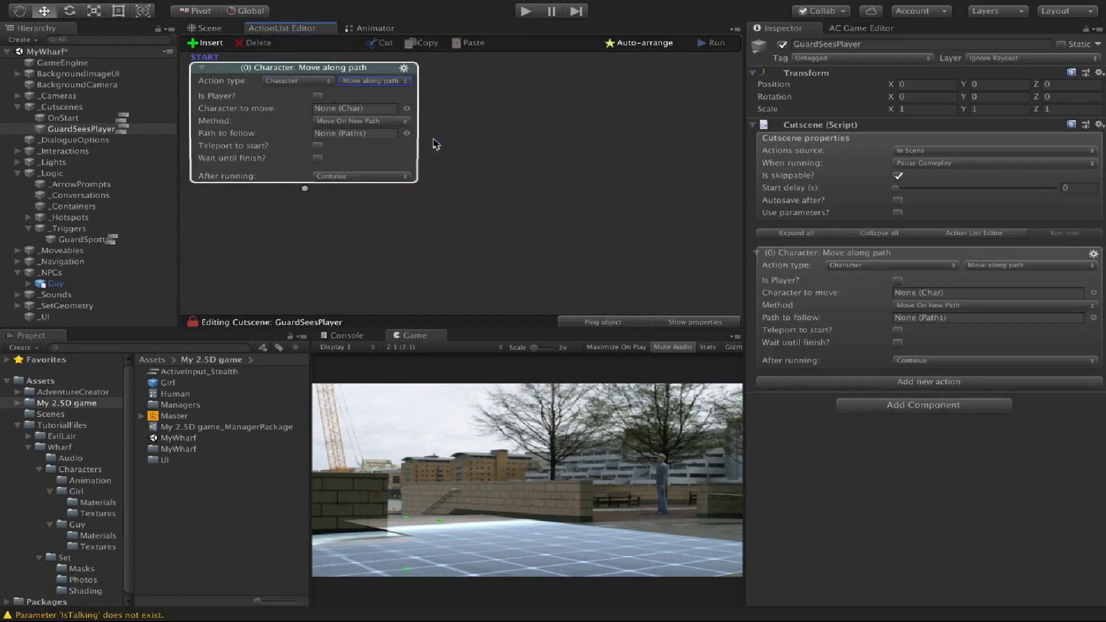
click(318, 96)
click(337, 109)
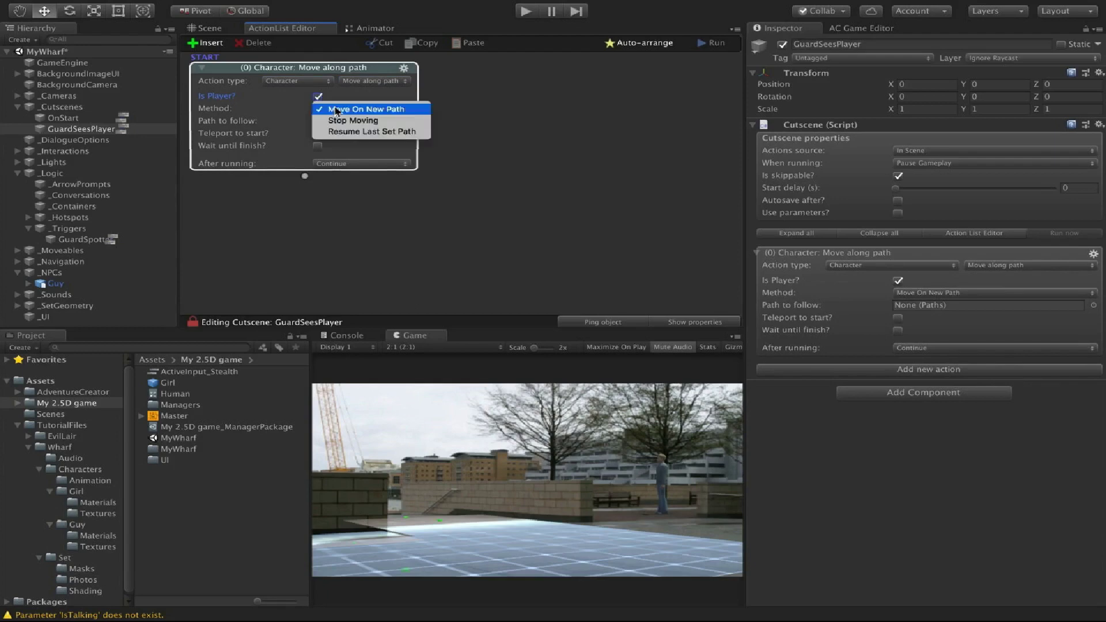
click(382, 122)
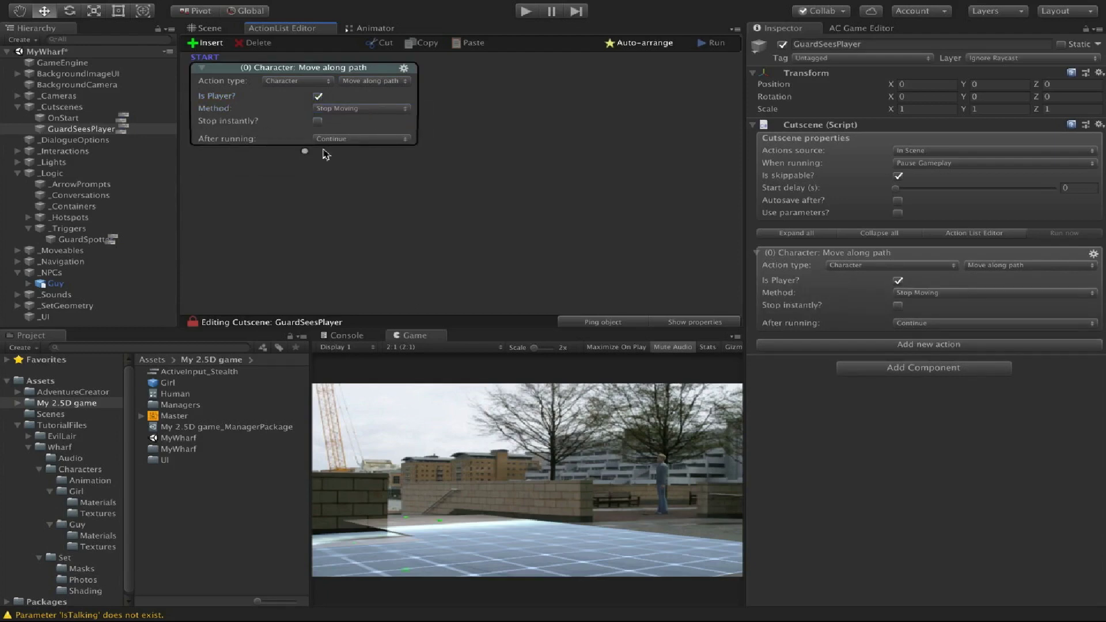
Add a Character: Face object action after the stop-moving action in the GuardSeesPlayer cutscene.
drag(304, 150, 308, 175)
click(309, 186)
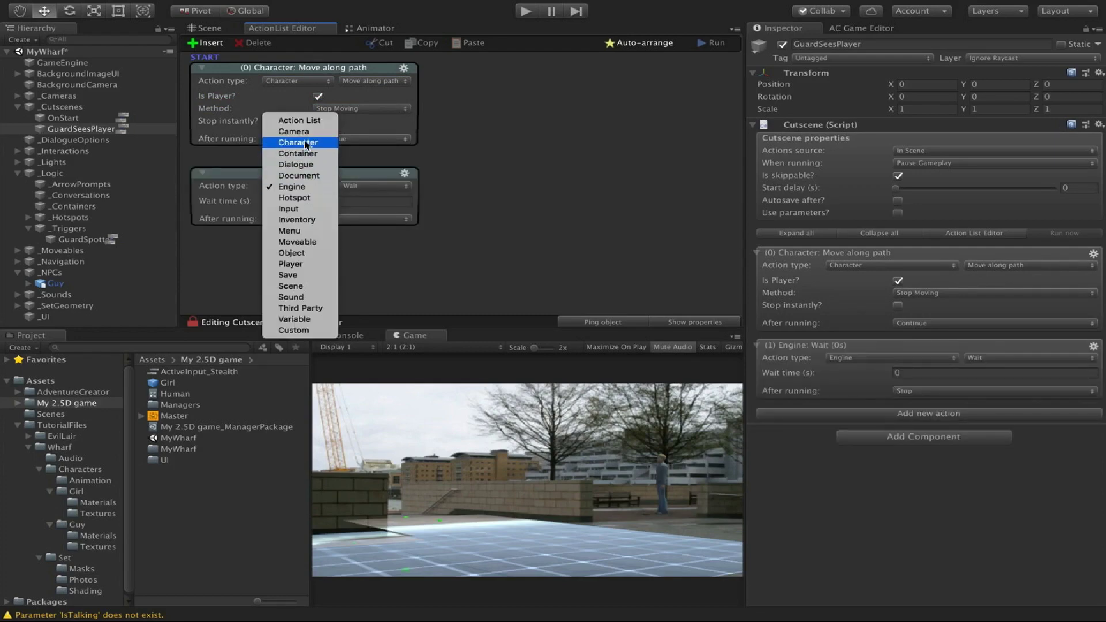
click(298, 142)
click(370, 185)
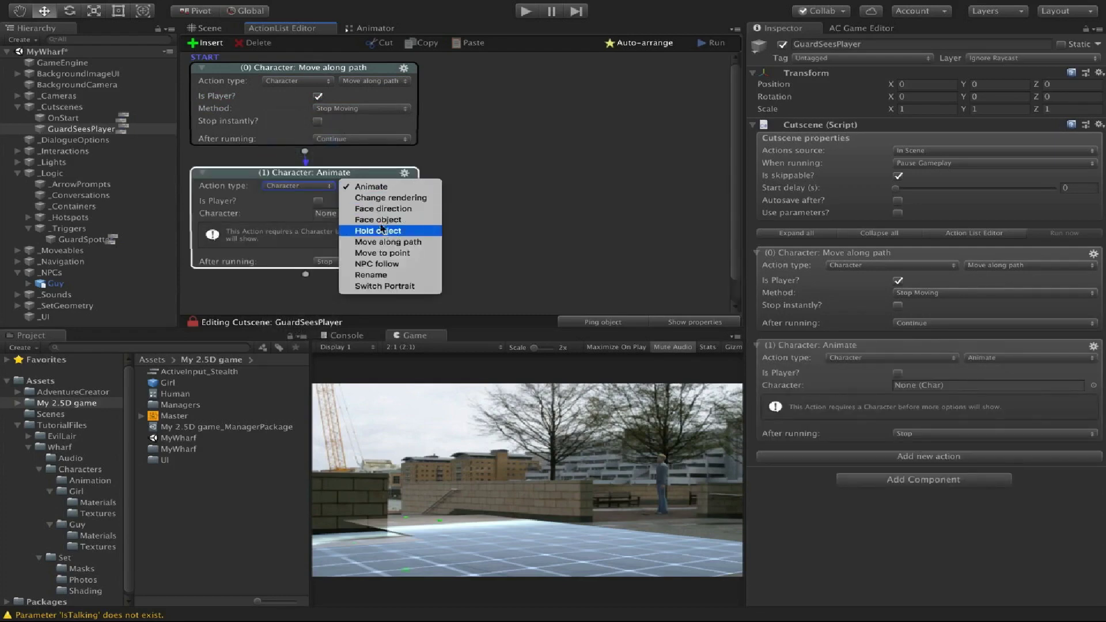
click(379, 220)
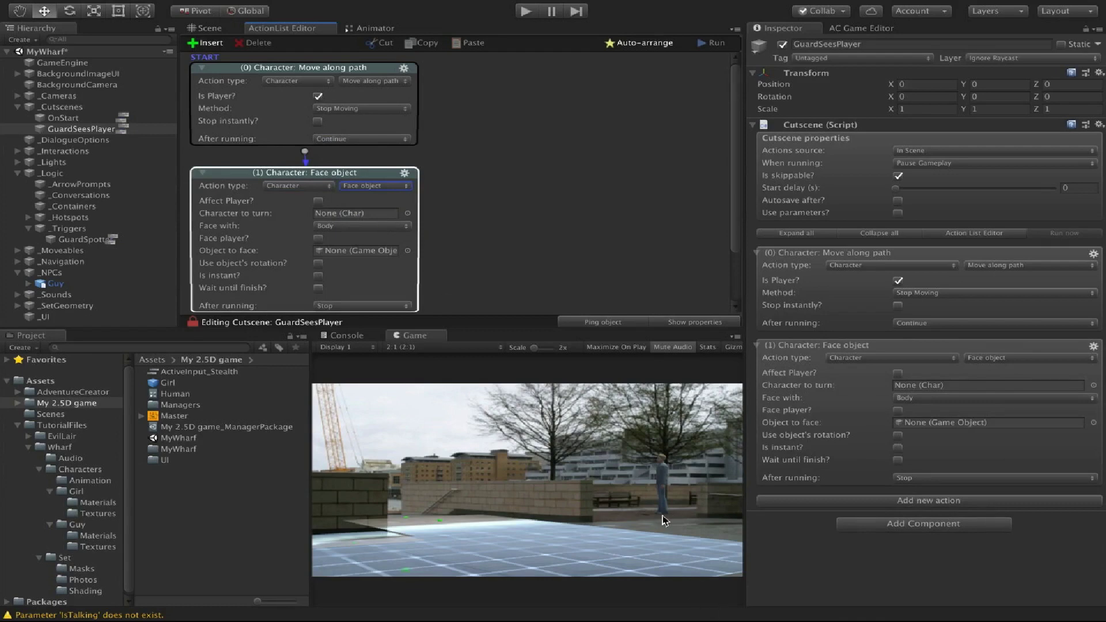
Set the Face object action to turn the player's body towards Guy and wait until finished.
click(319, 201)
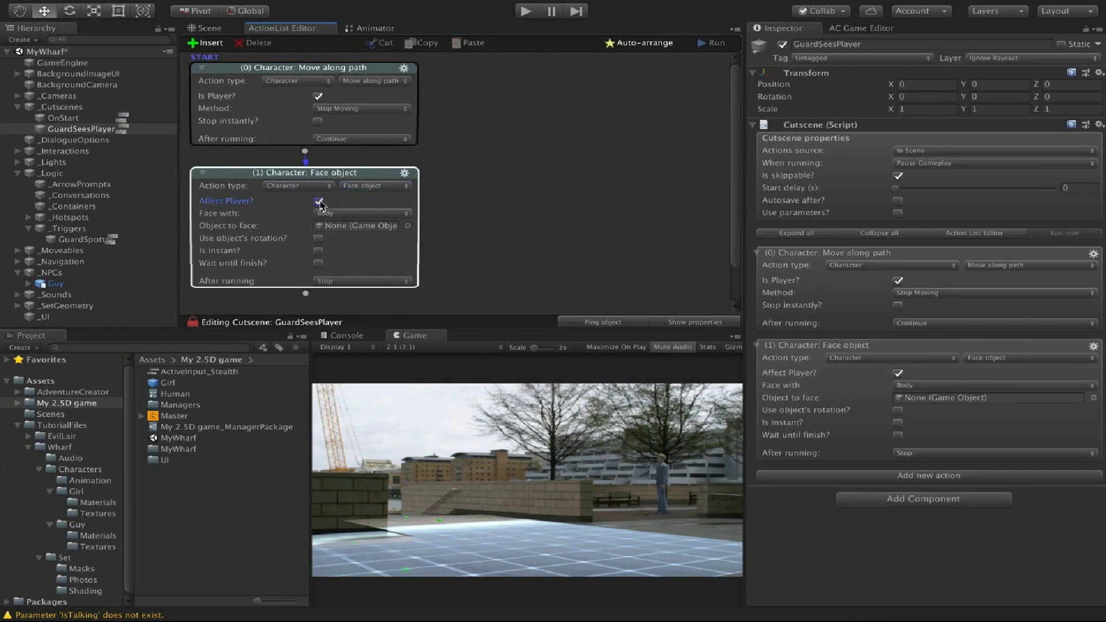
click(337, 214)
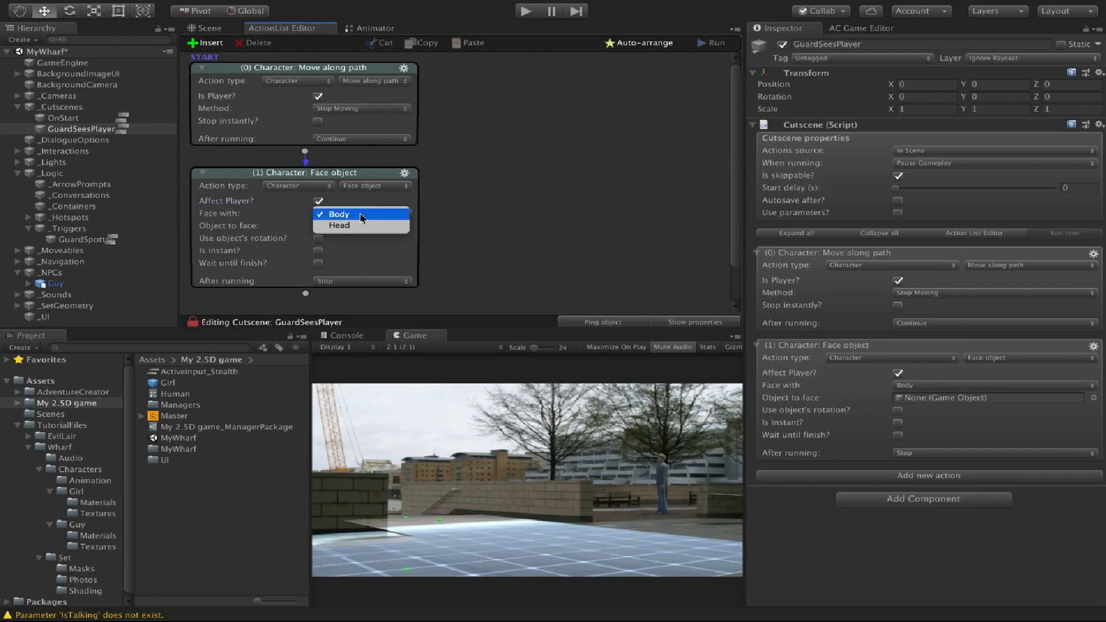
click(361, 217)
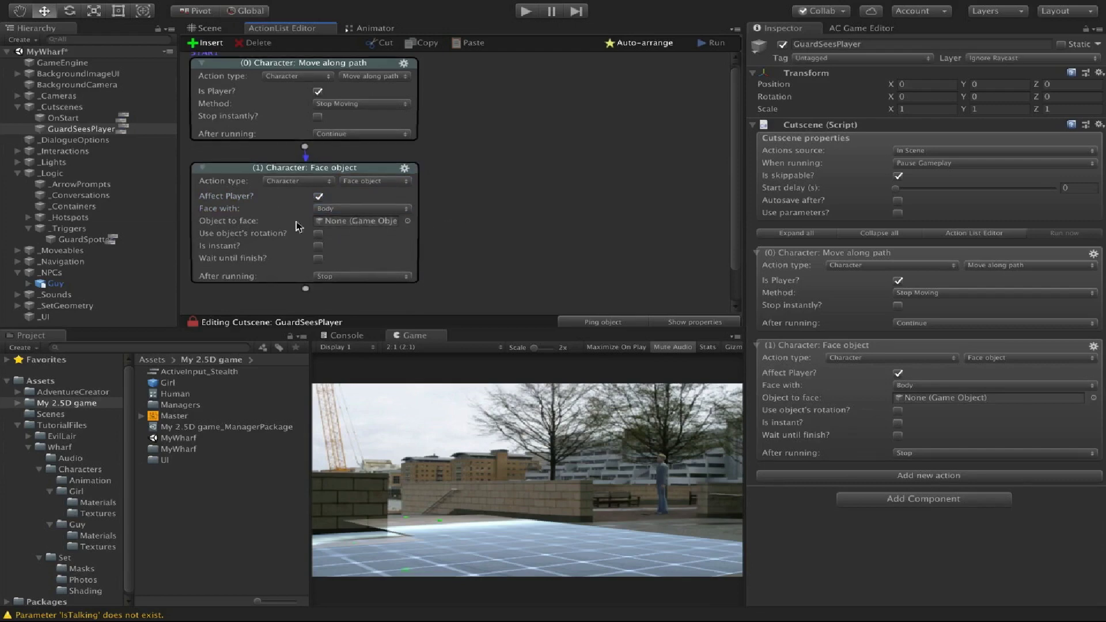
drag(55, 283, 357, 222)
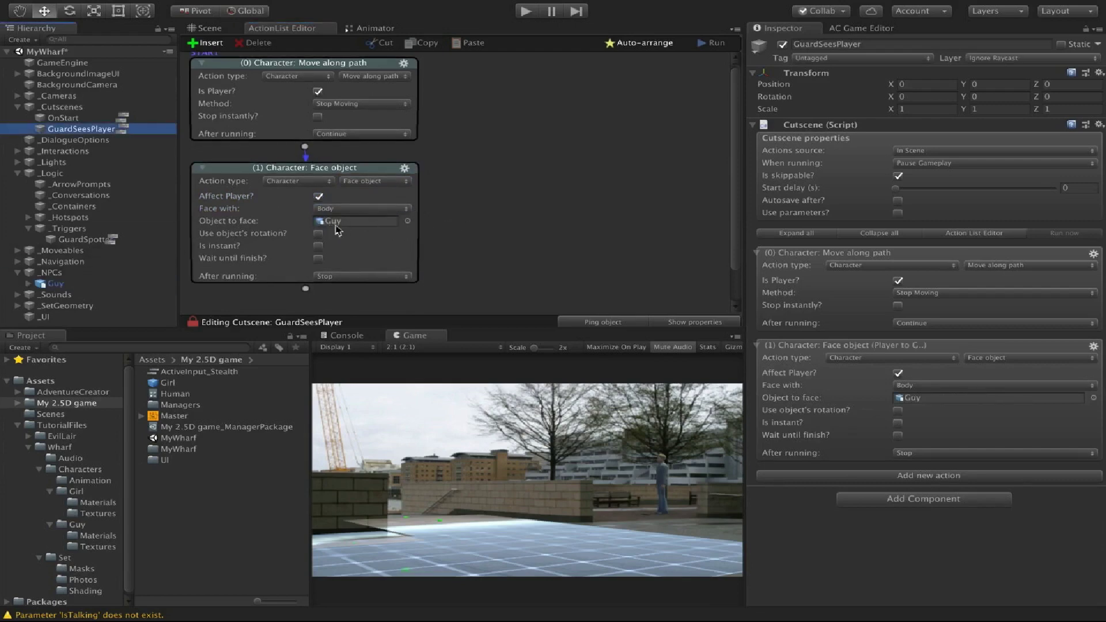
click(477, 229)
scroll(441, 224, down, 2)
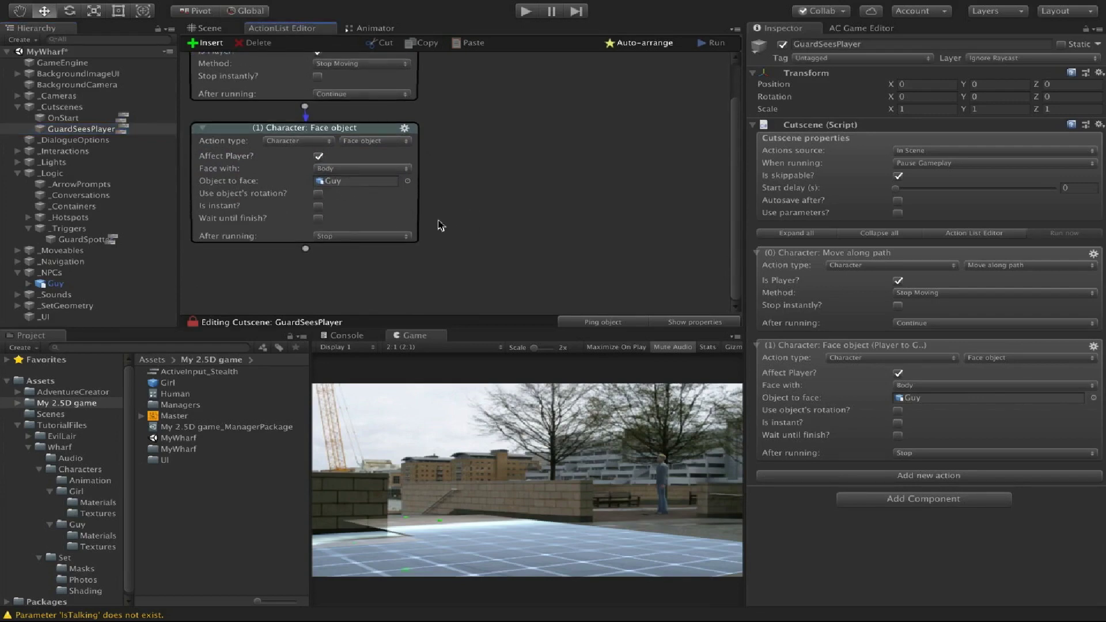
click(318, 218)
Add a Dialogue: Play speech action after the Face object action.
click(306, 249)
scroll(420, 237, down, 3)
drag(334, 207, 337, 219)
click(310, 233)
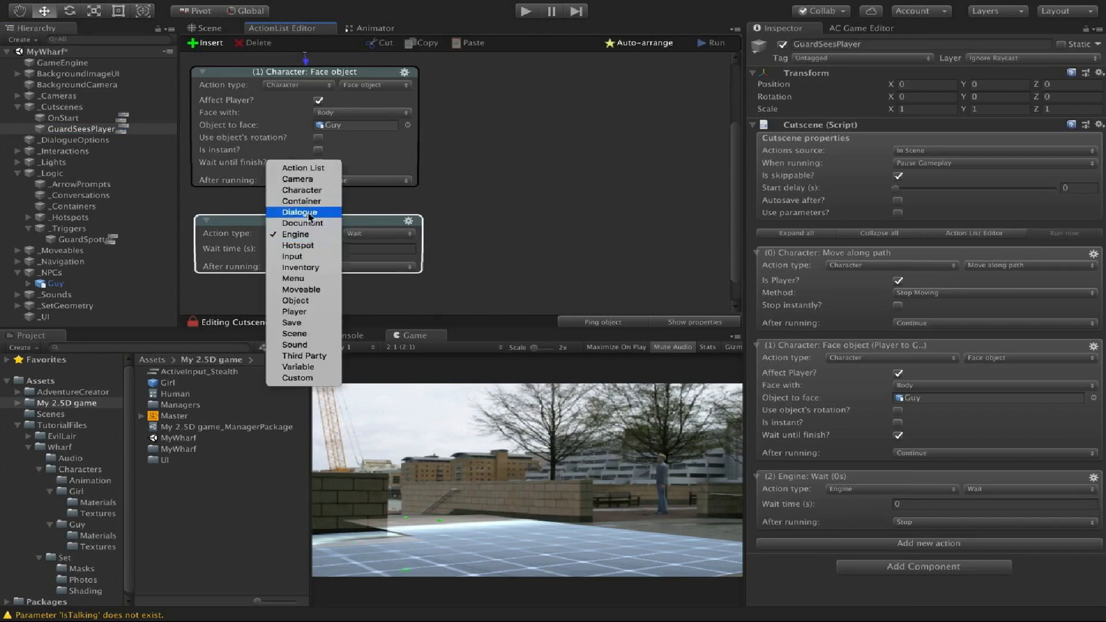
click(309, 214)
click(376, 235)
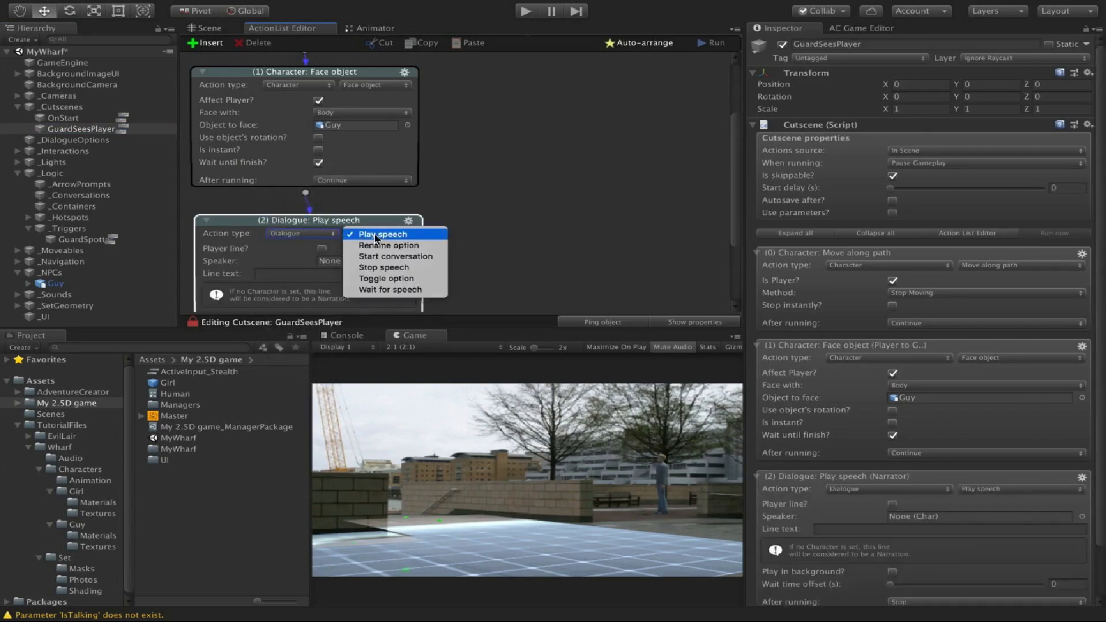
click(375, 236)
Set the speech action's speaker to Guy with the line text "Hold it right there!".
scroll(473, 236, down, 3)
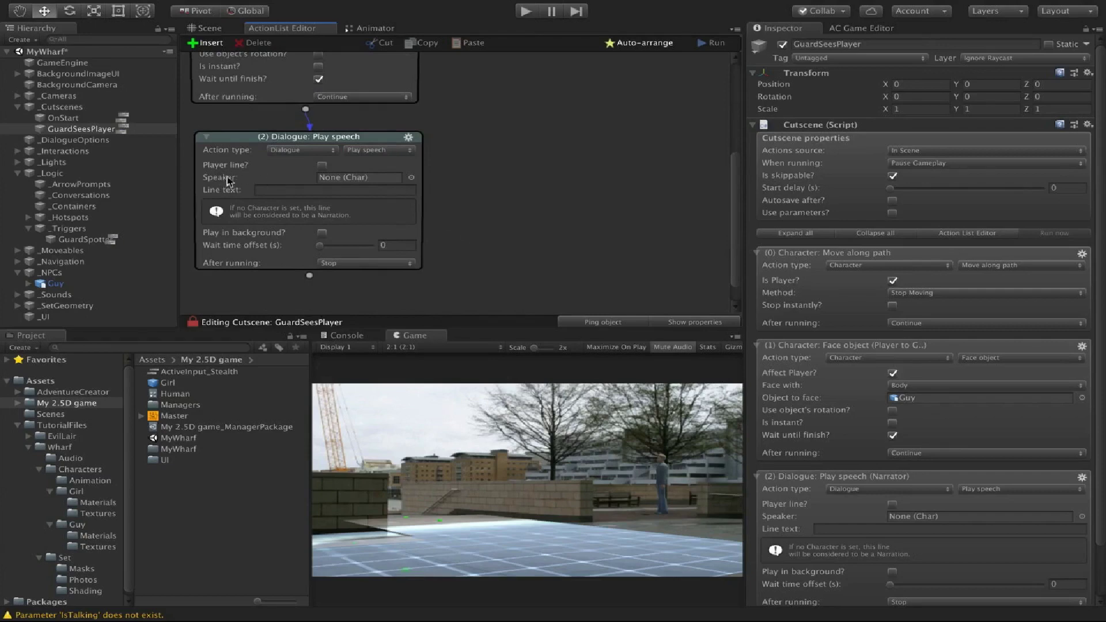
drag(52, 283, 349, 183)
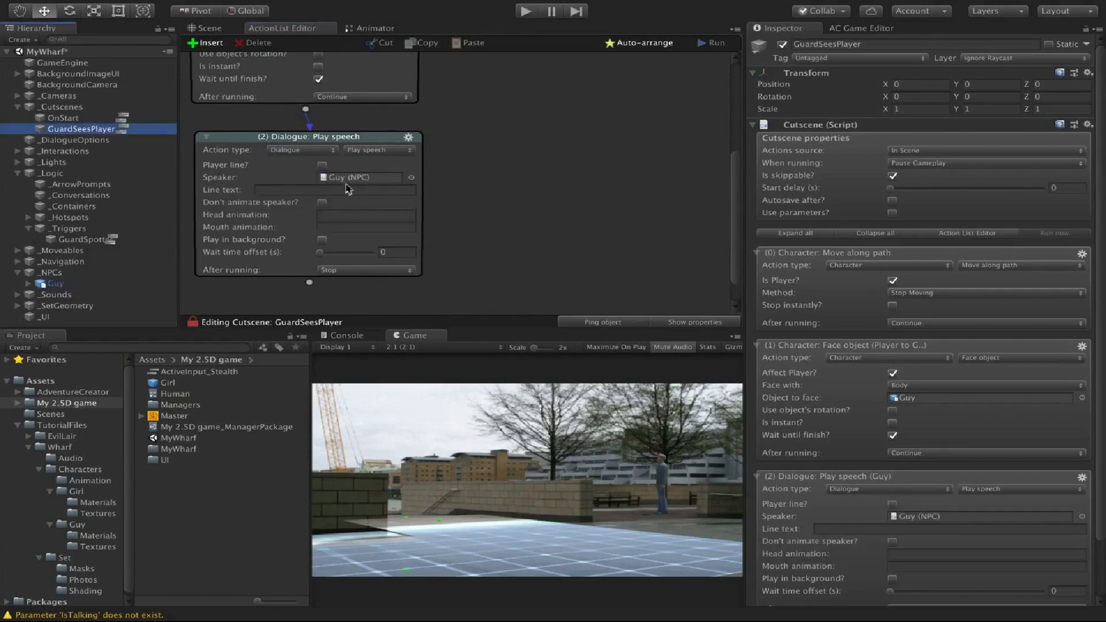
click(350, 190)
text(H)
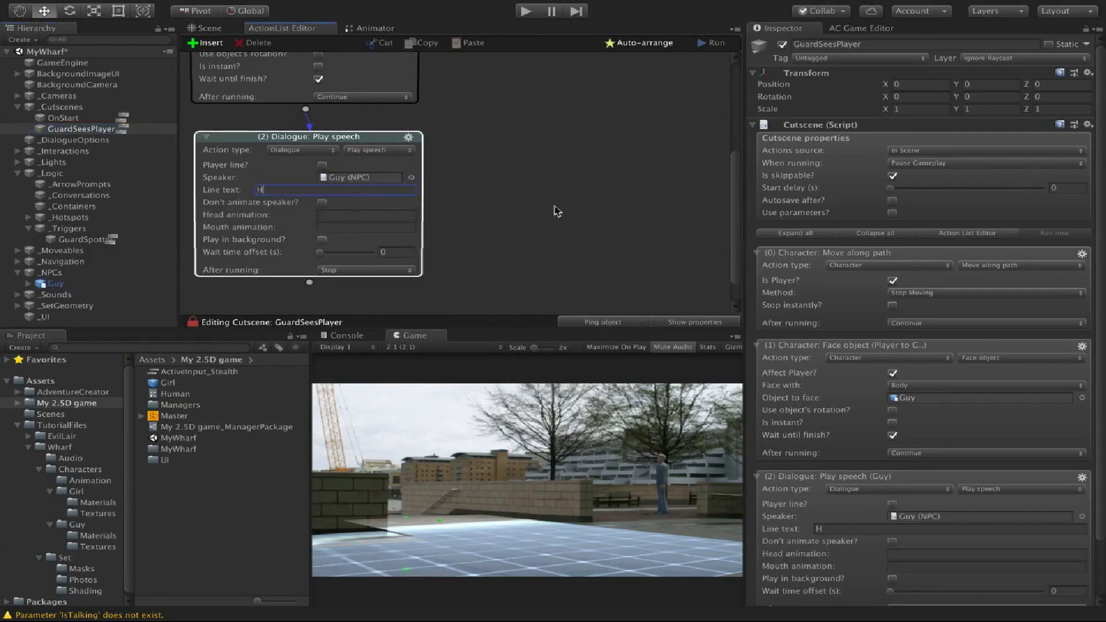
text(old it right there!)
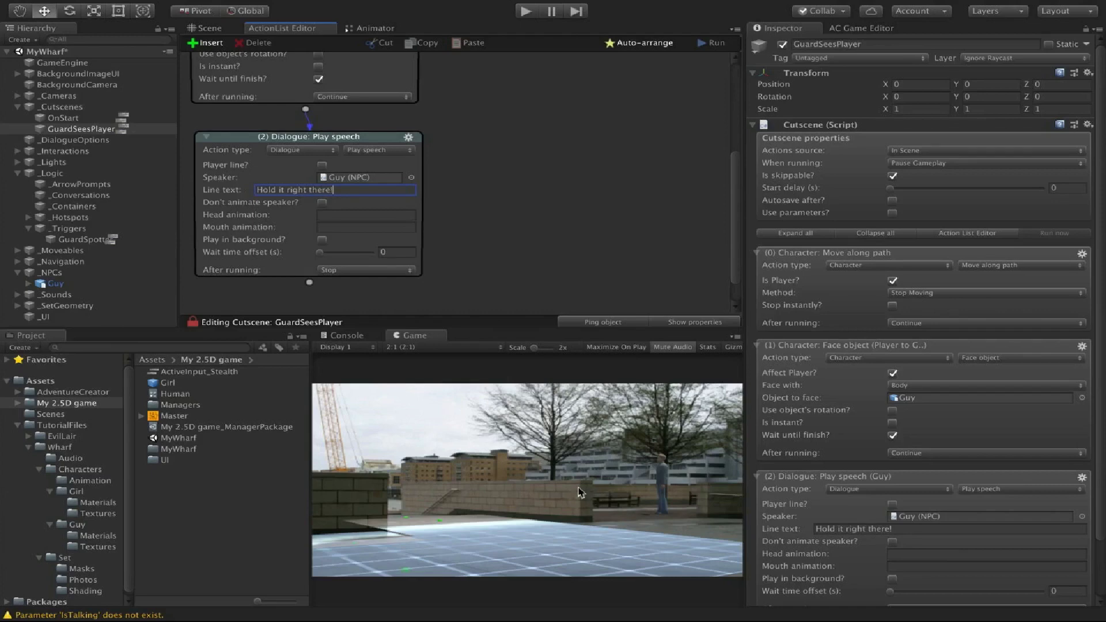
Add an Object: Teleport action after the speech action.
scroll(509, 148, down, 3)
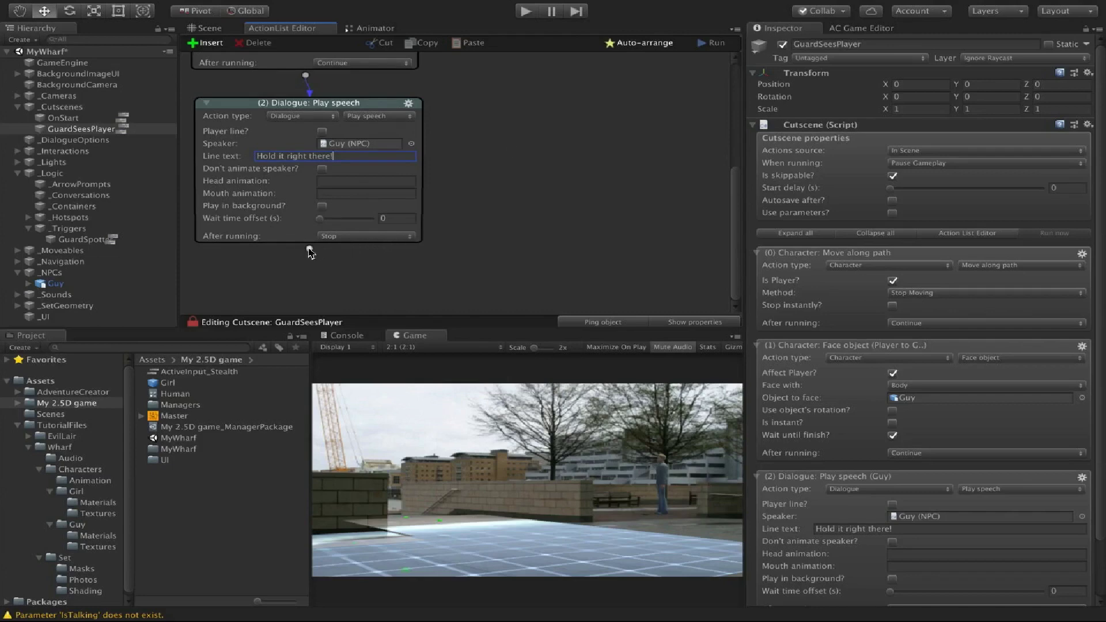
mouse_move(309, 248)
mouse_down()
mouse_move(311, 269)
mouse_move(328, 261)
mouse_up()
scroll(497, 200, down, 3)
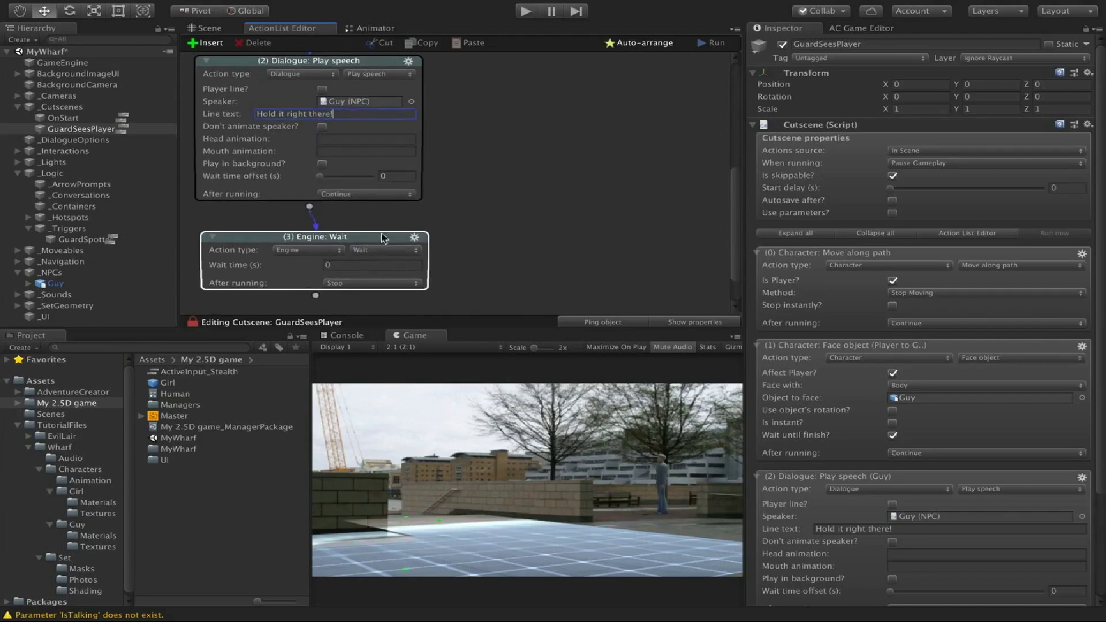
click(308, 249)
click(319, 319)
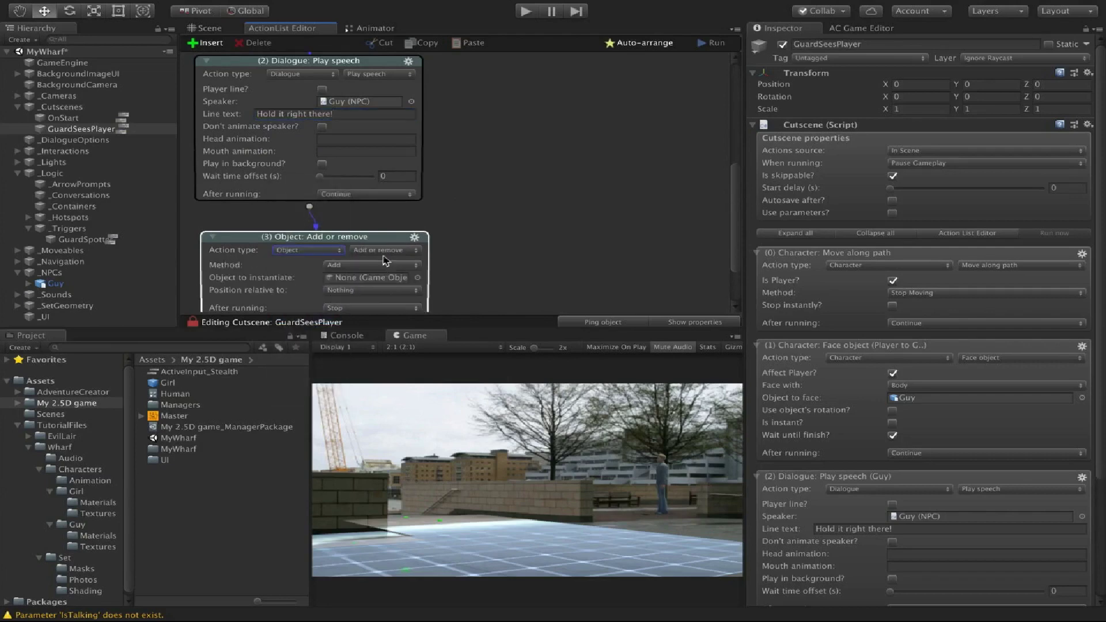
click(385, 252)
click(382, 405)
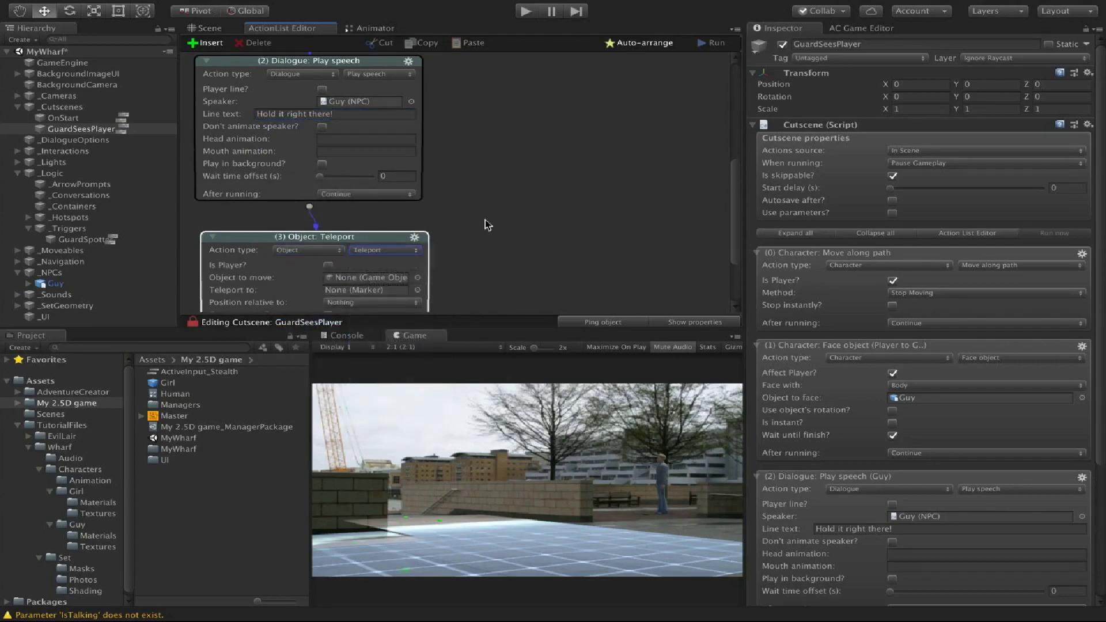
Set the Teleport action to move the player to the Default PlayerStart marker and copy its rotation.
scroll(485, 213, down, 3)
scroll(484, 212, down, 2)
click(328, 184)
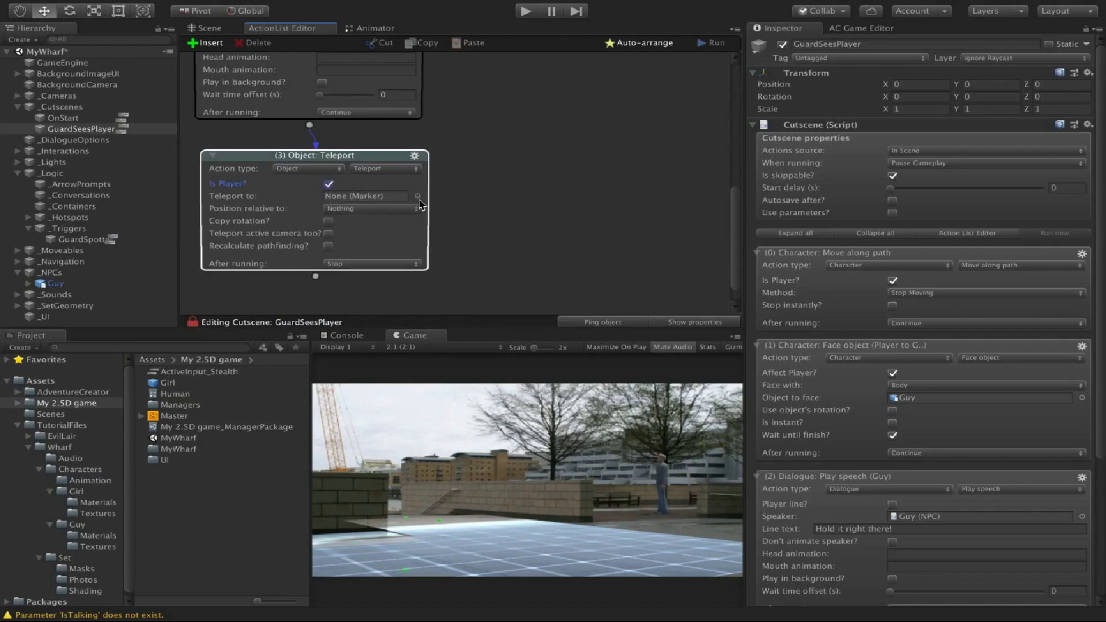
click(418, 197)
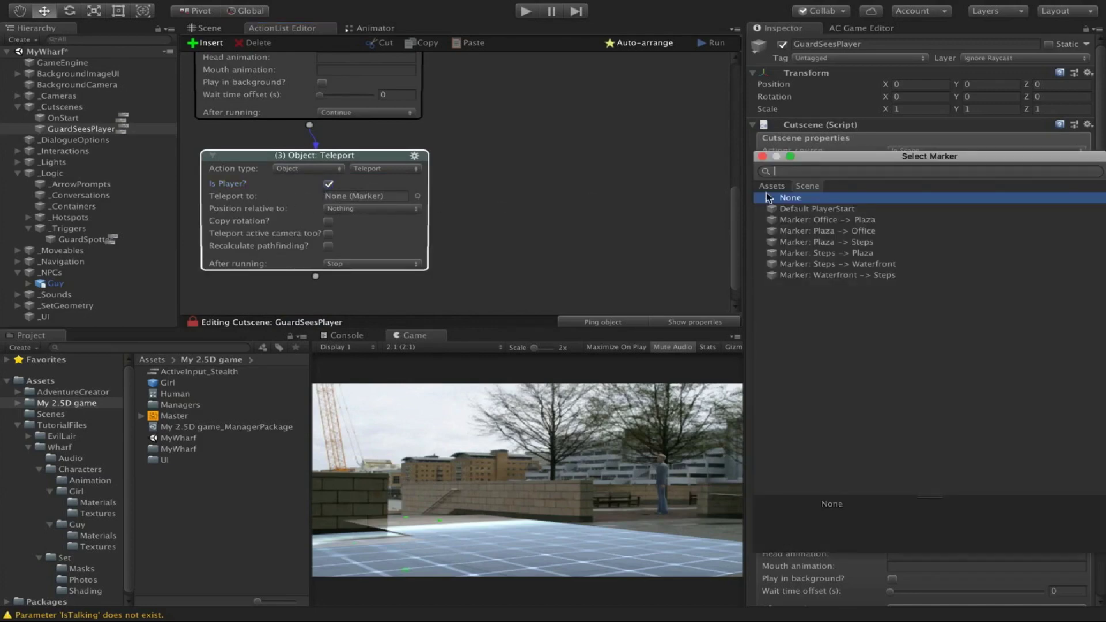
click(787, 209)
click(787, 210)
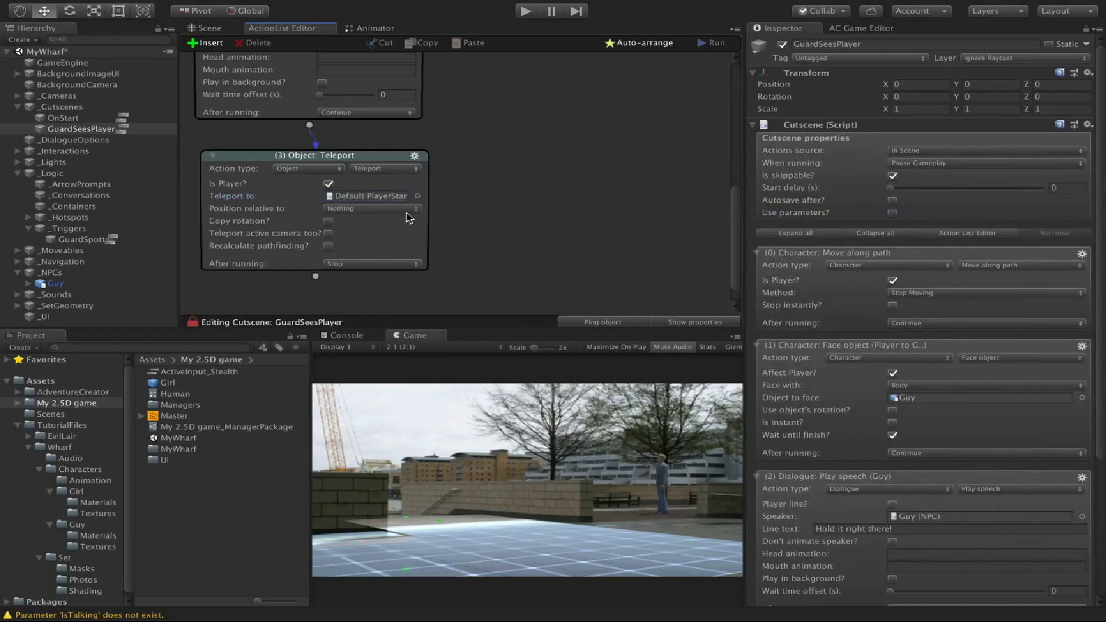
click(329, 223)
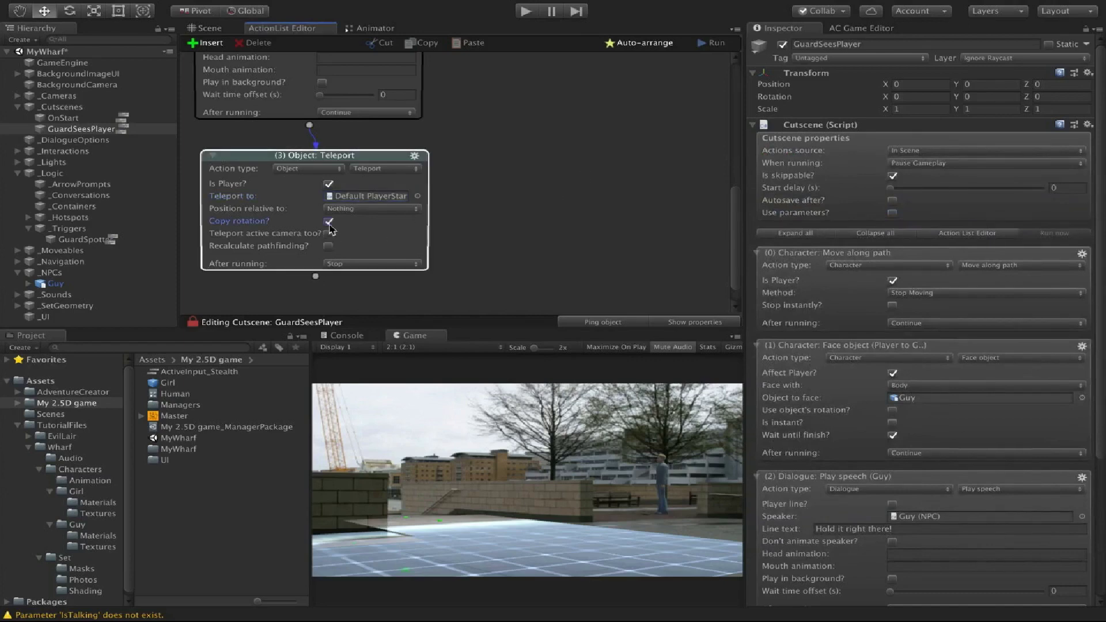
click(464, 232)
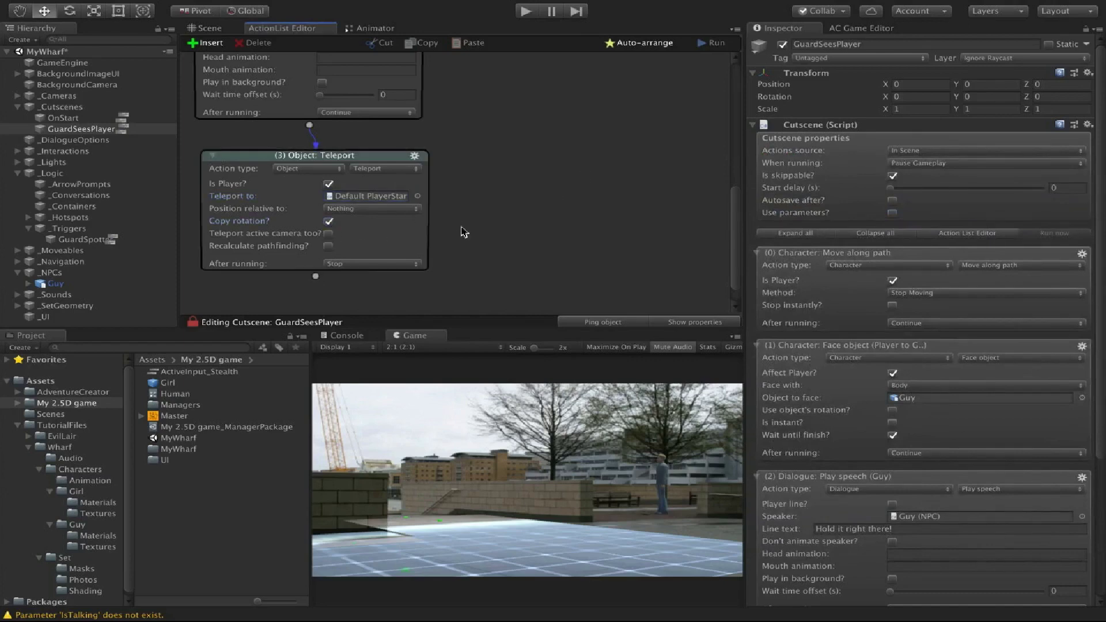
Add a Camera: Switch action after the Teleport action, with WaterfrontCam as the new camera.
click(316, 277)
scroll(497, 225, down, 4)
scroll(497, 225, down, 2)
click(308, 221)
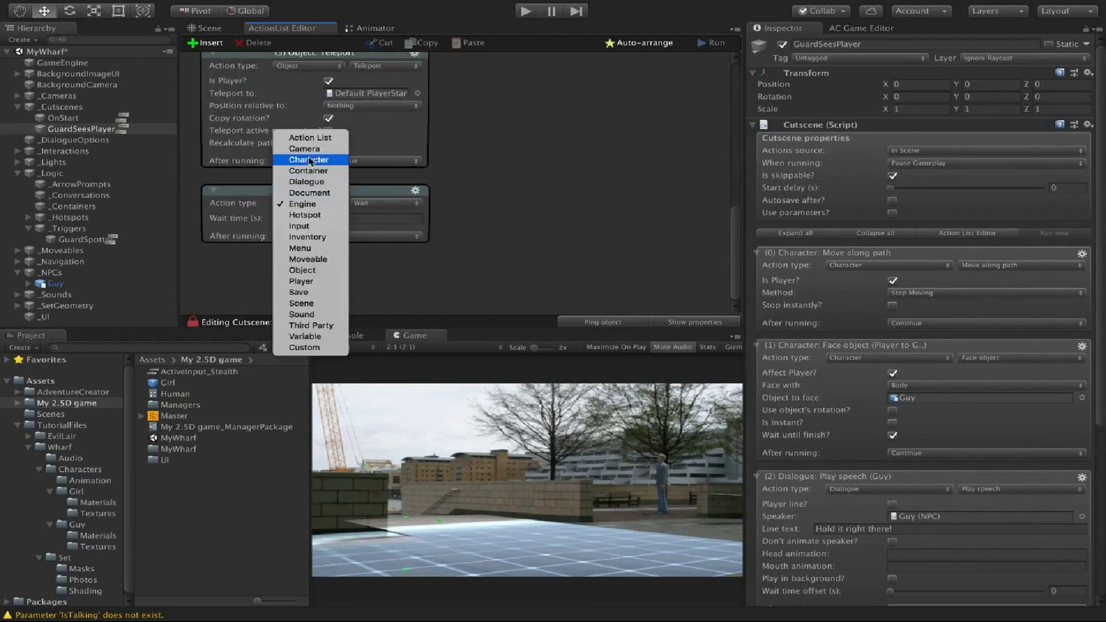
click(316, 144)
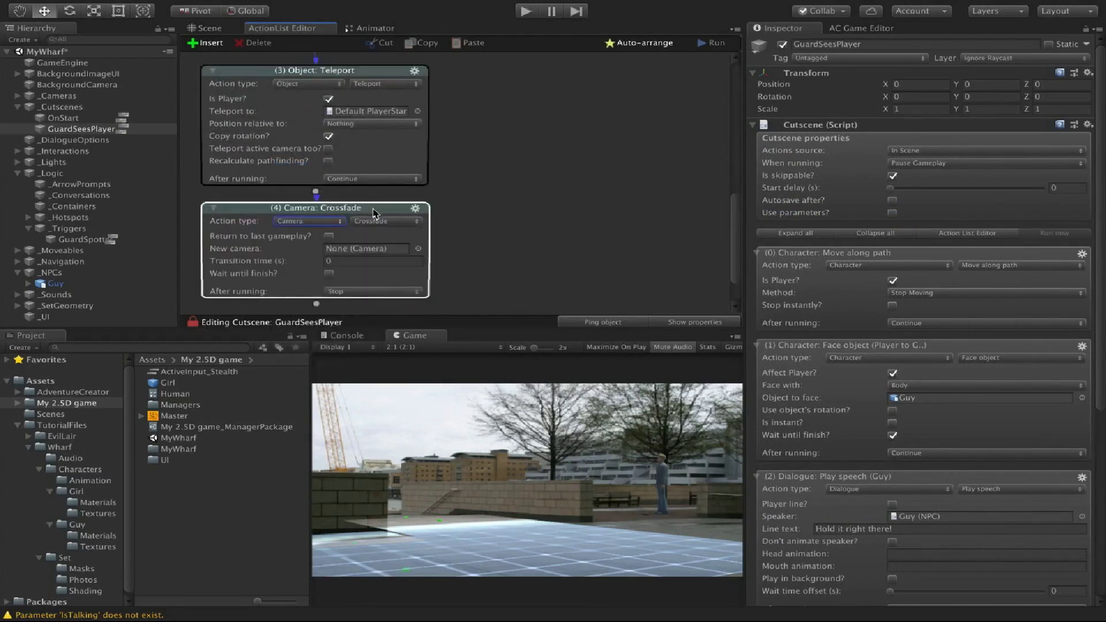
click(375, 222)
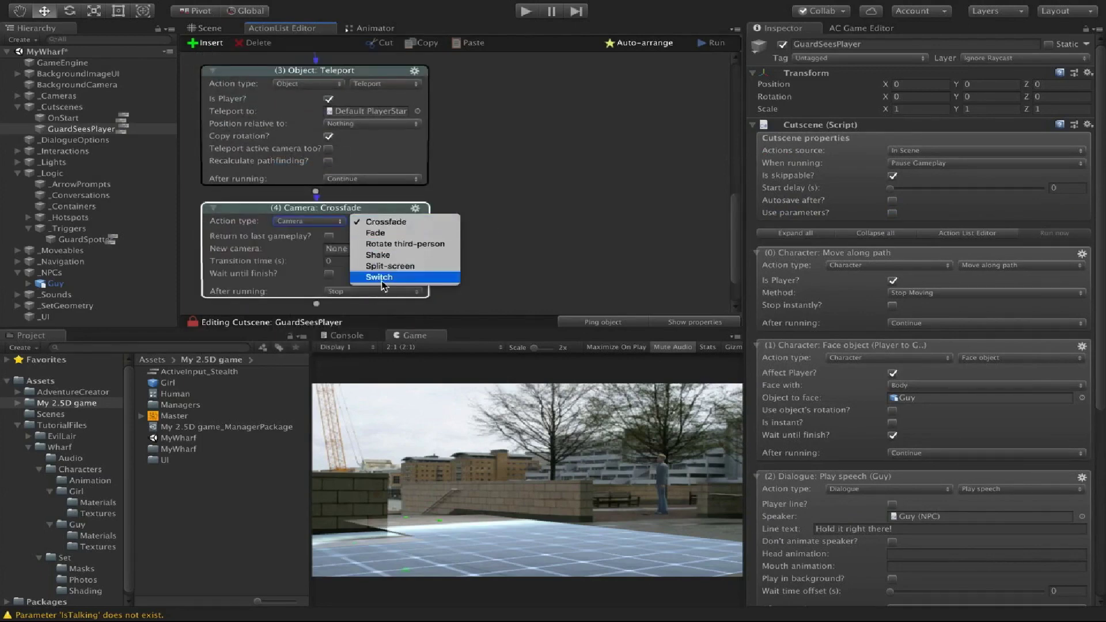
click(385, 276)
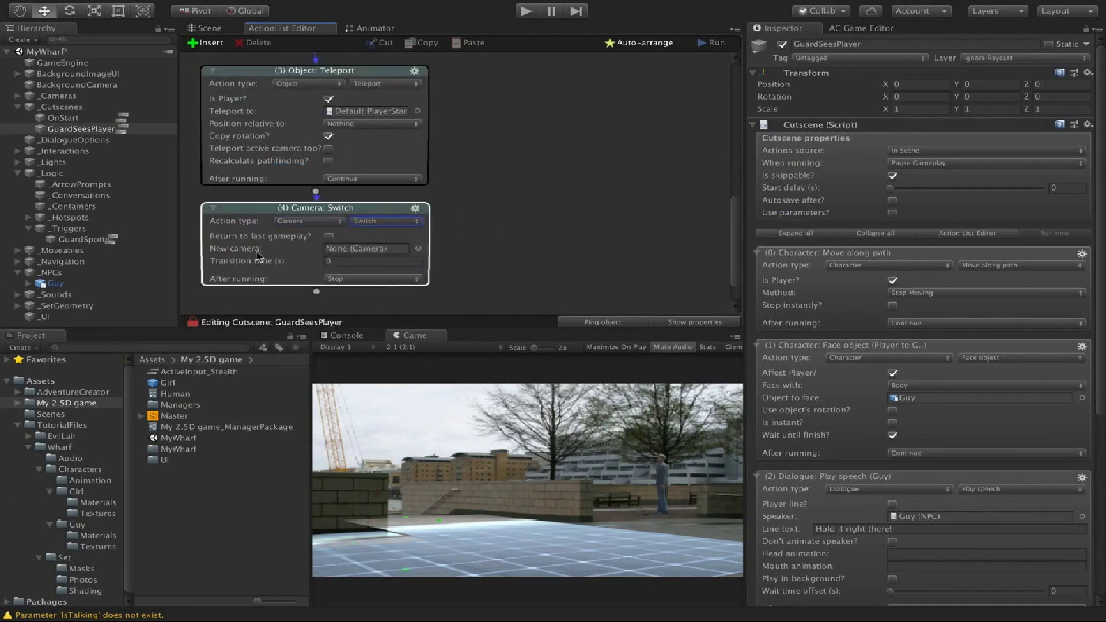
click(418, 249)
double_click(810, 242)
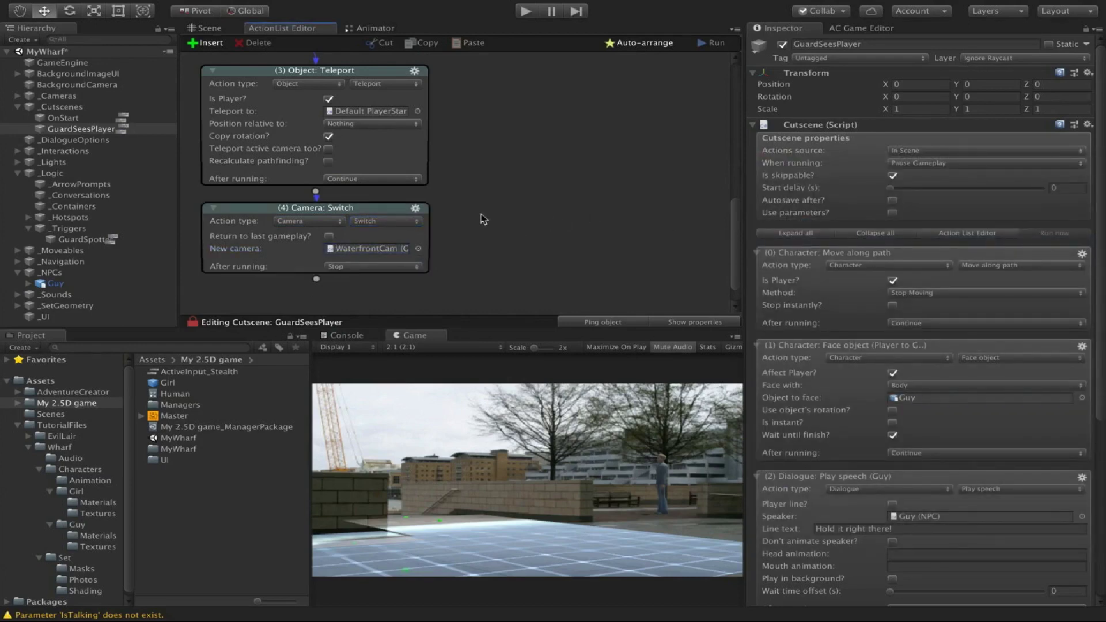
Play-test the scene by moving the player from the waterfront to the steps, and reveal the in-game inventory bar.
click(526, 11)
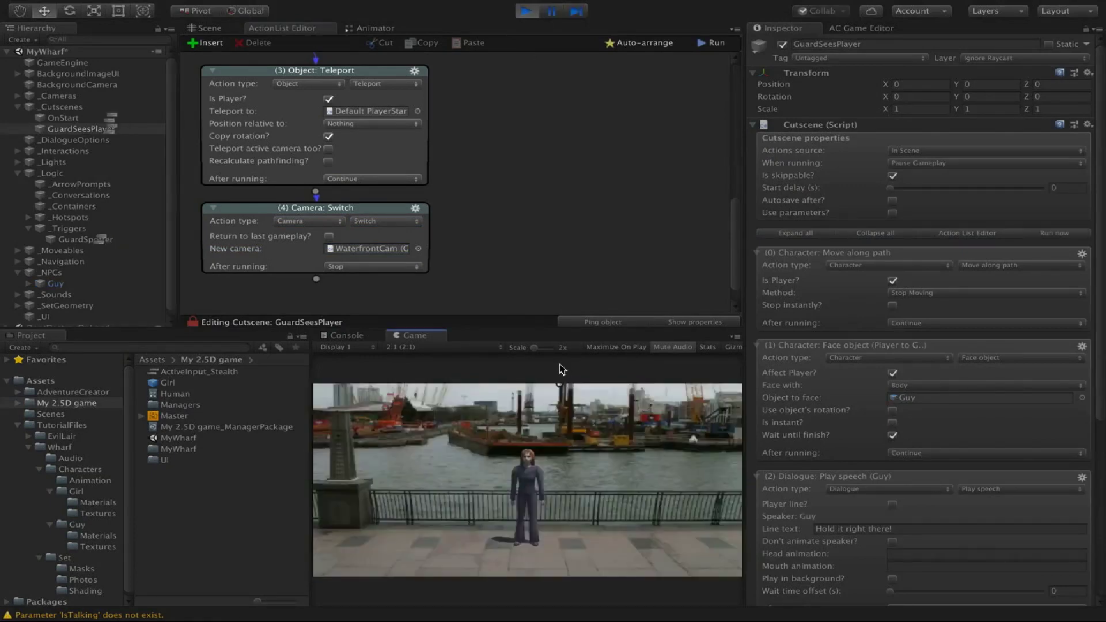
double_click(531, 566)
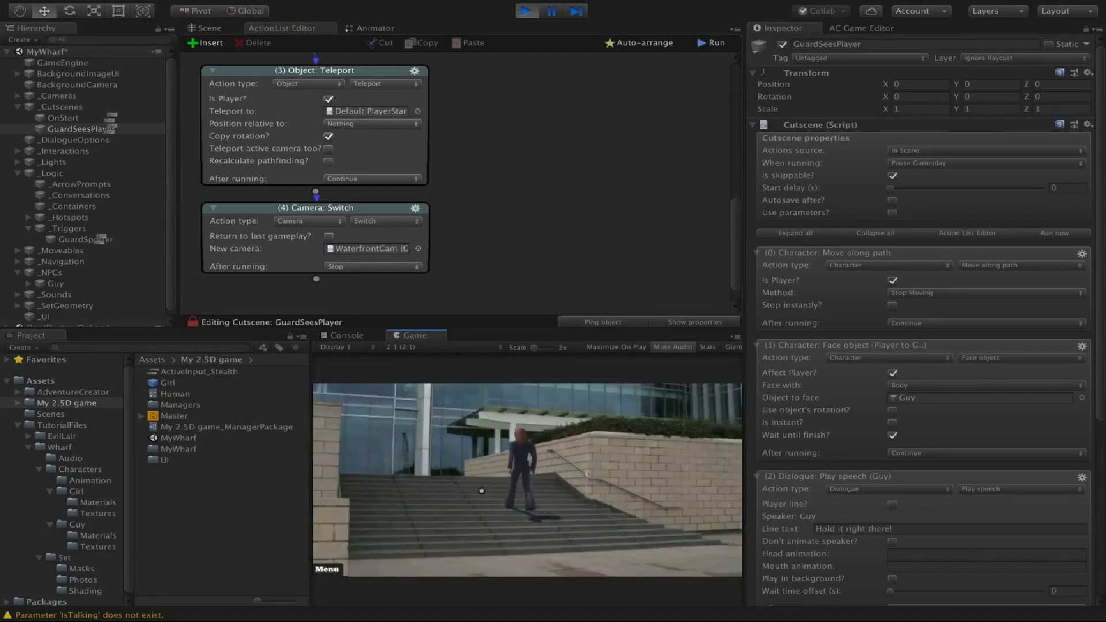
click(465, 462)
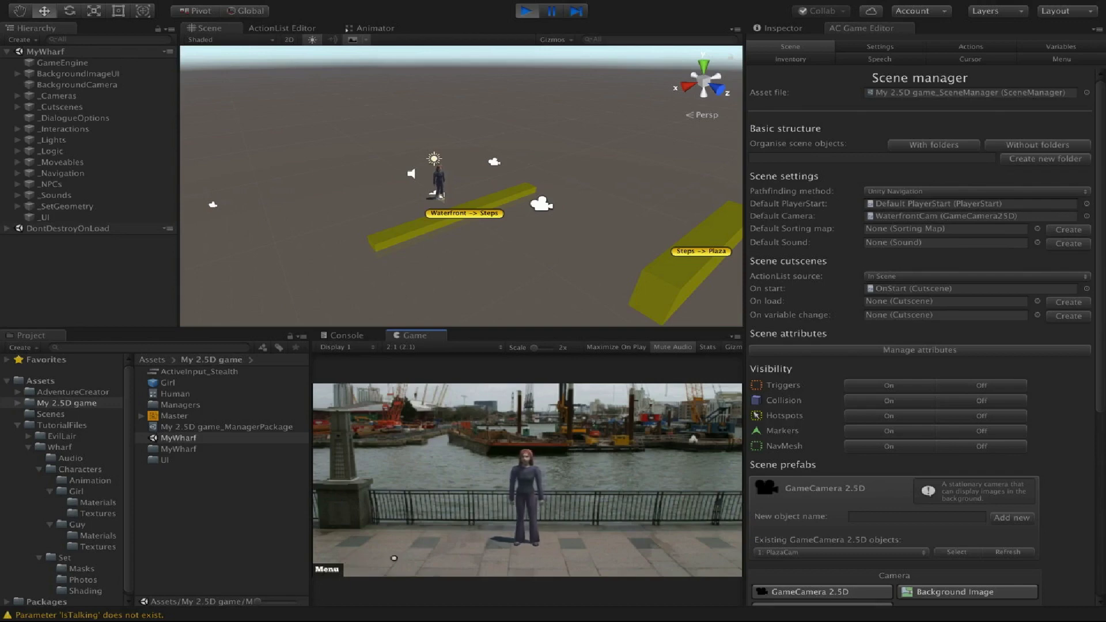
mouse_move(539, 402)
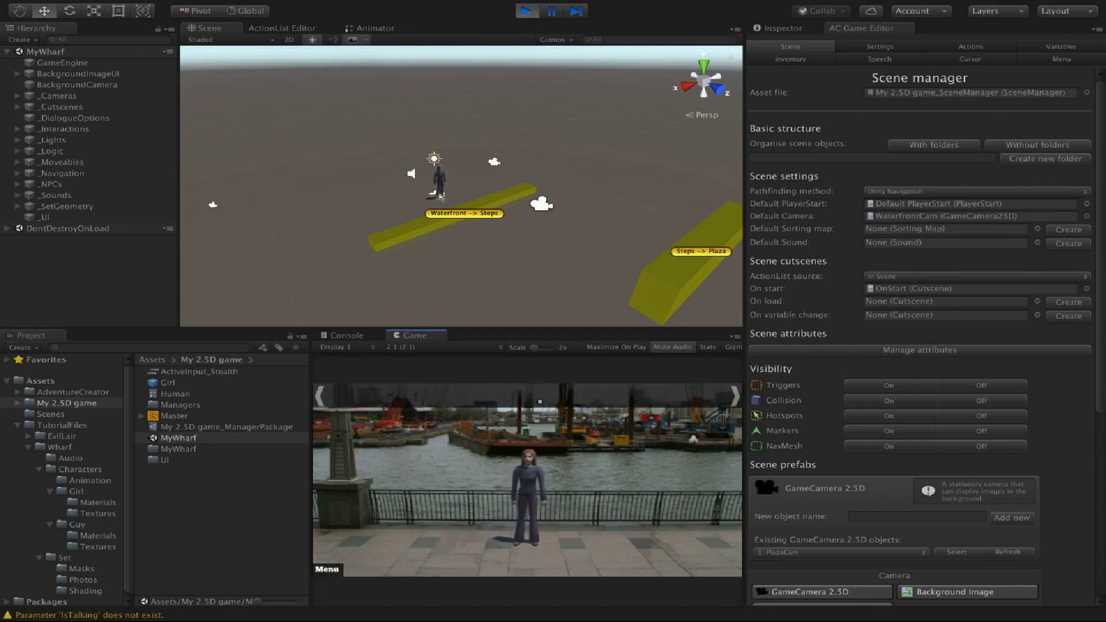
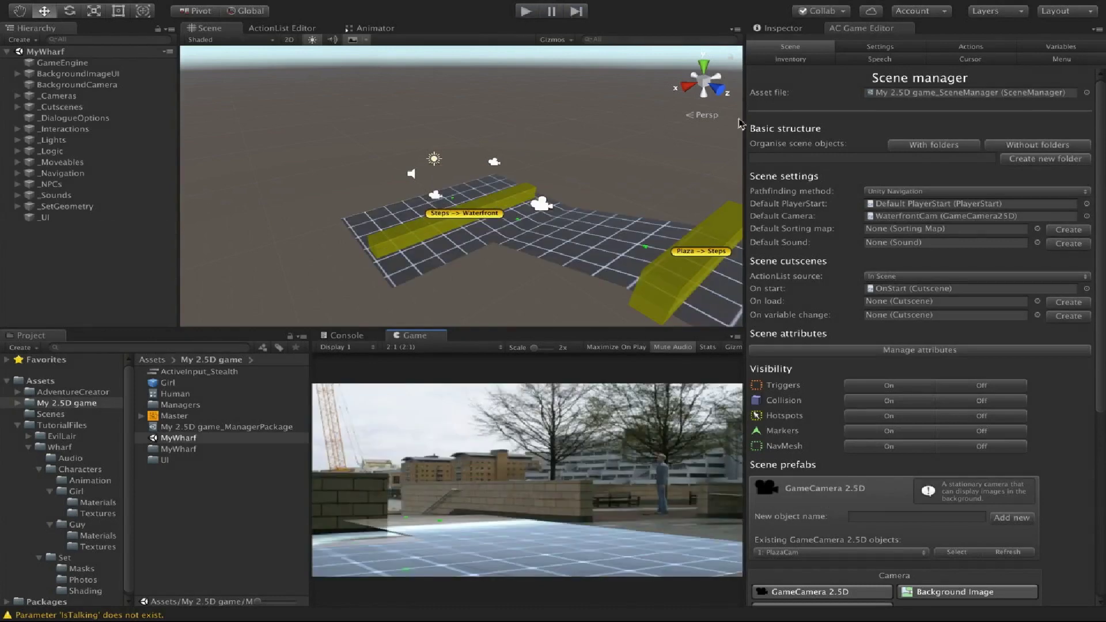
In the Menu manager, keep the Inventory menu's source as Adventure Creator and make it start the game locked off.
click(1039, 60)
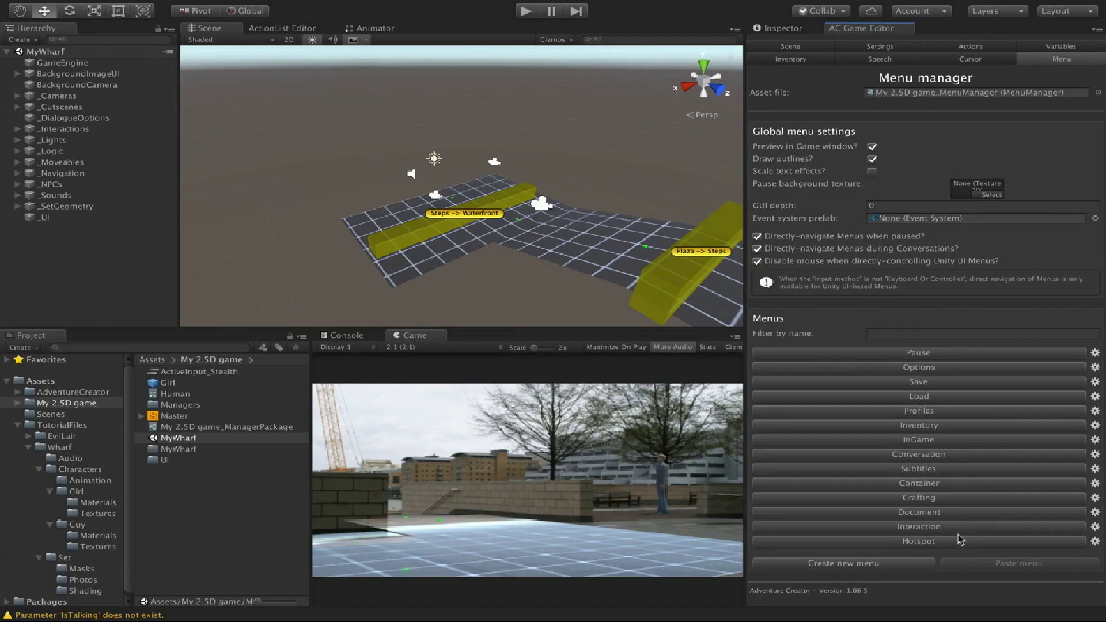
click(945, 429)
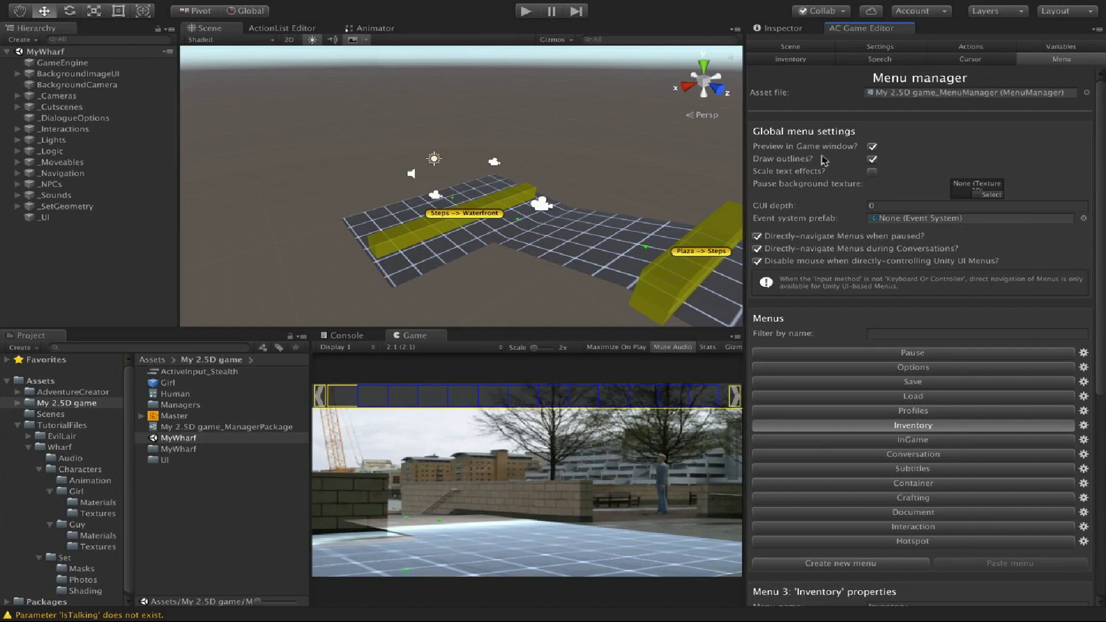
click(821, 136)
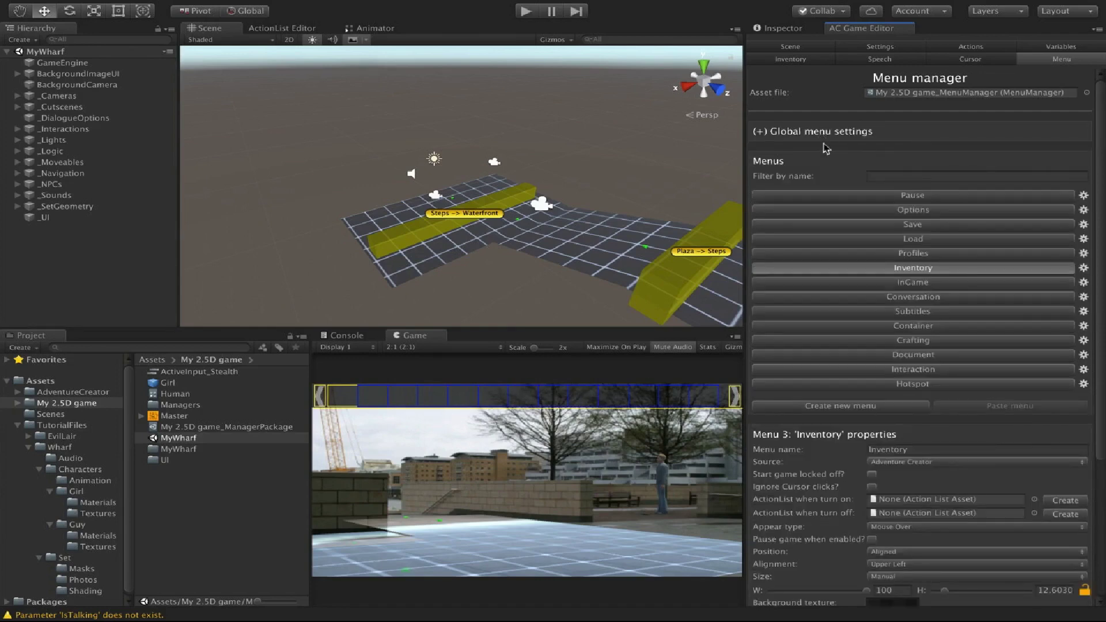
scroll(825, 148, down, 5)
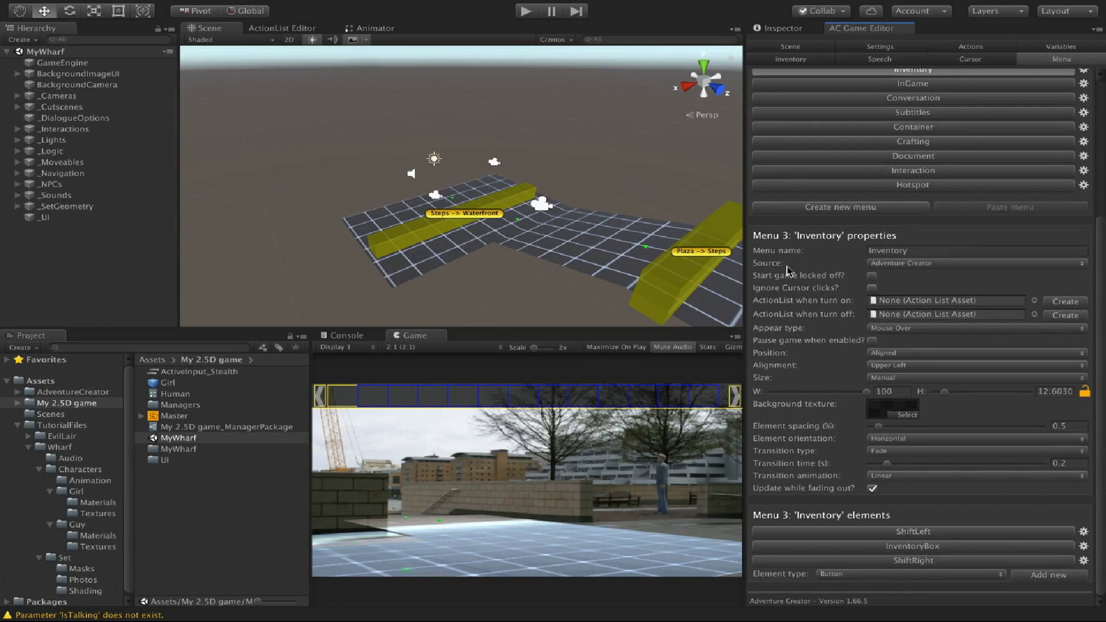
click(932, 265)
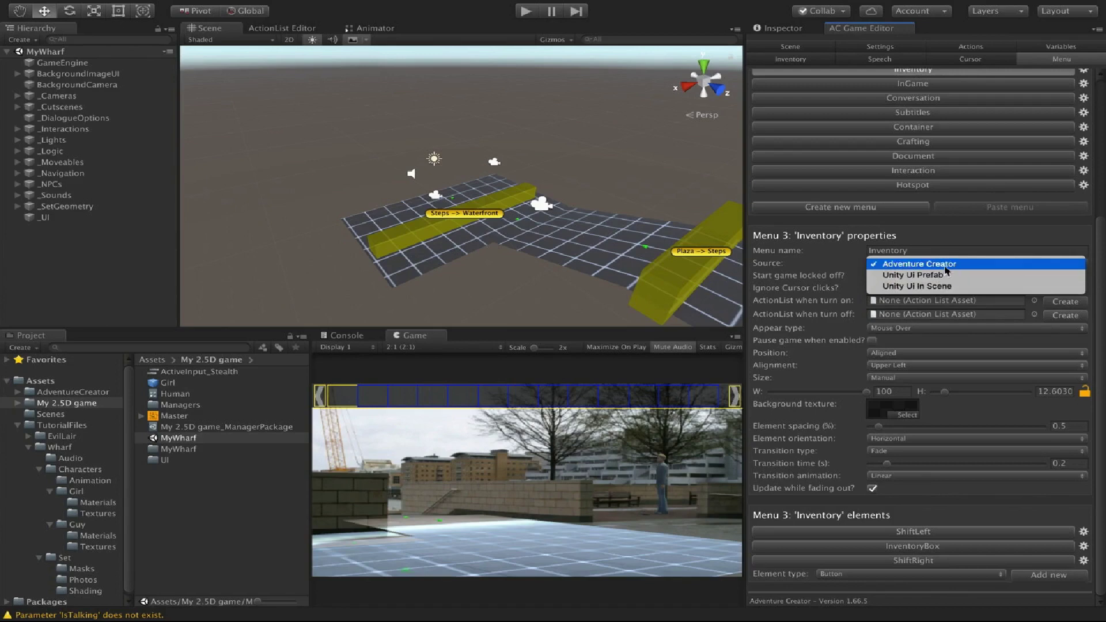
click(945, 267)
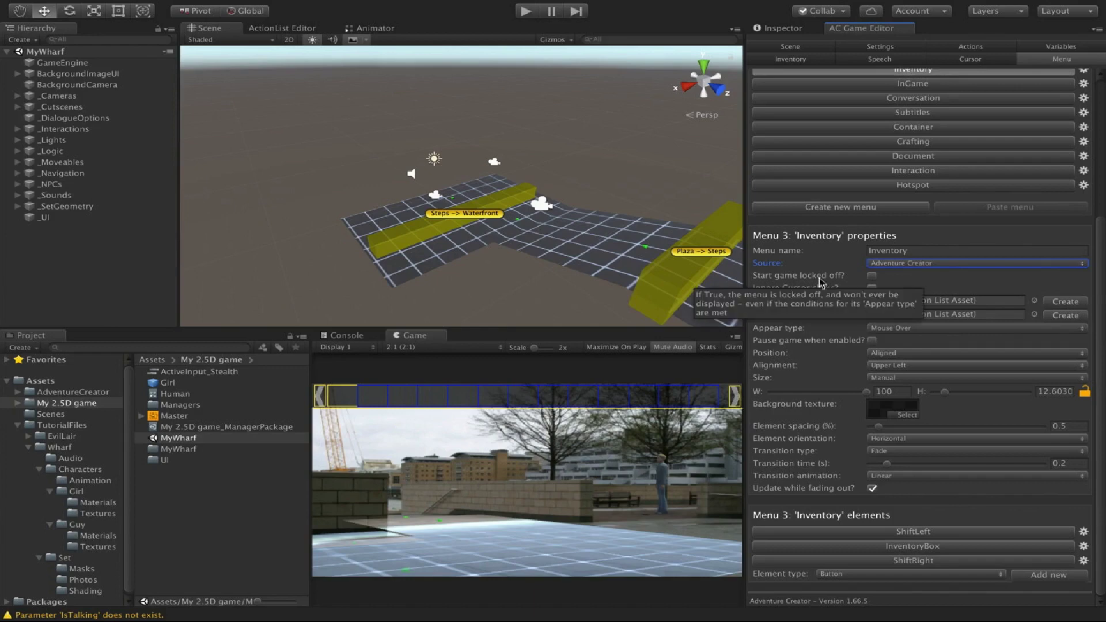
click(871, 277)
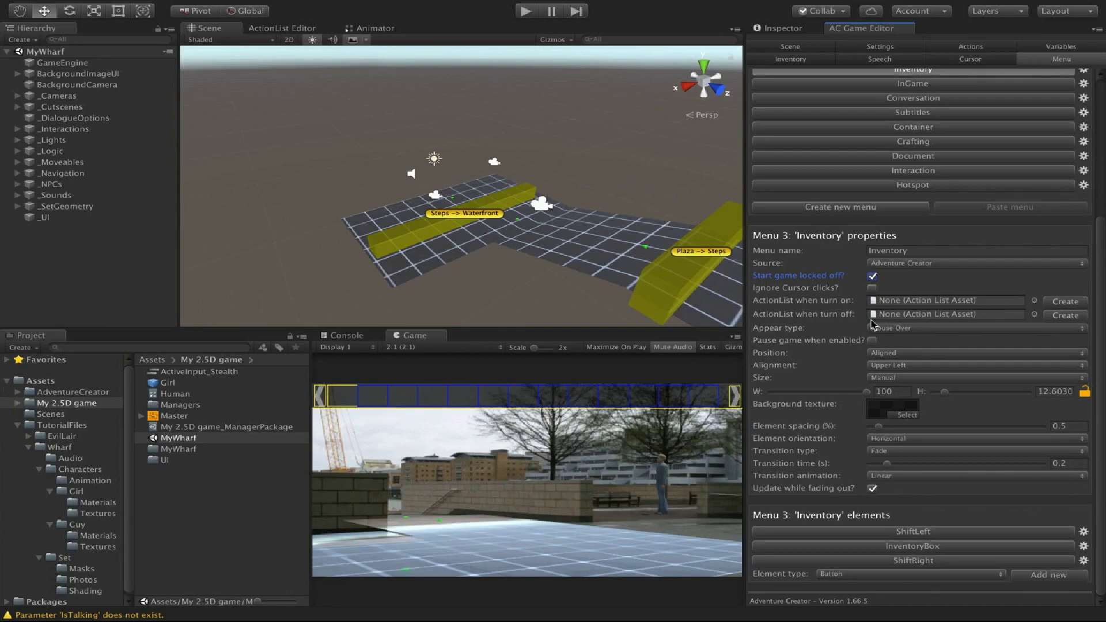
Create a new menu named StealthMode and set its appear type to During Gameplay.
click(890, 209)
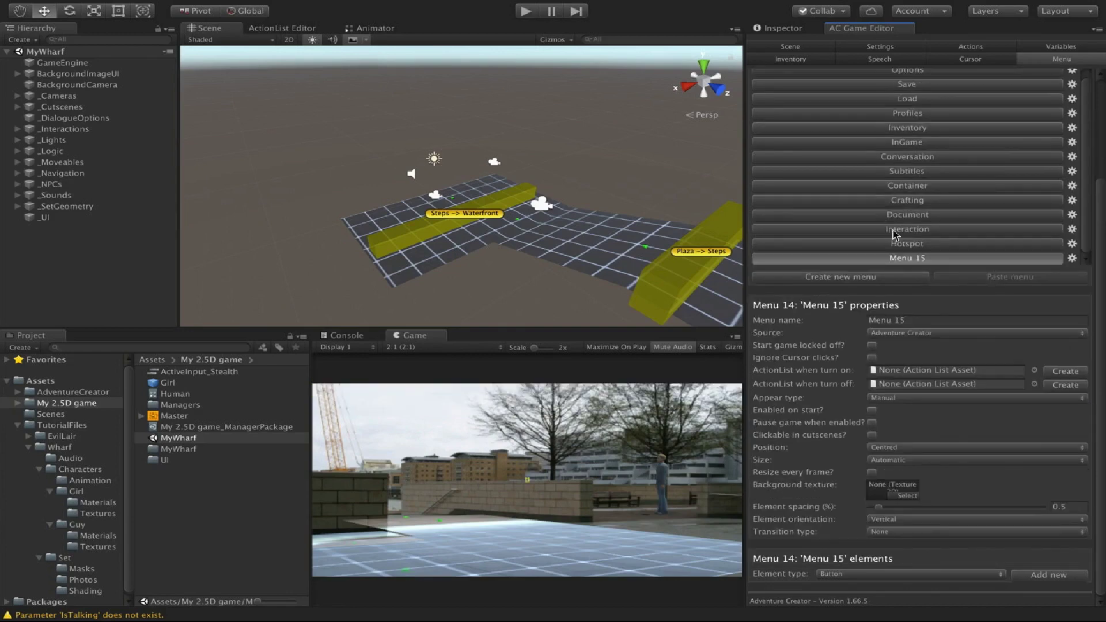
click(923, 320)
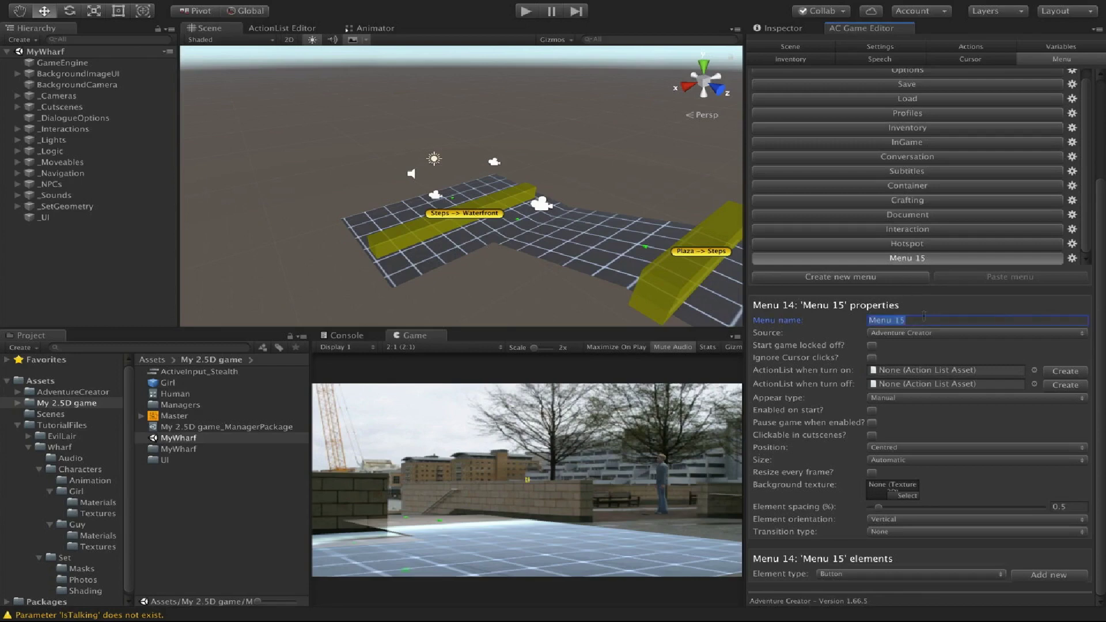
text(Stealth)
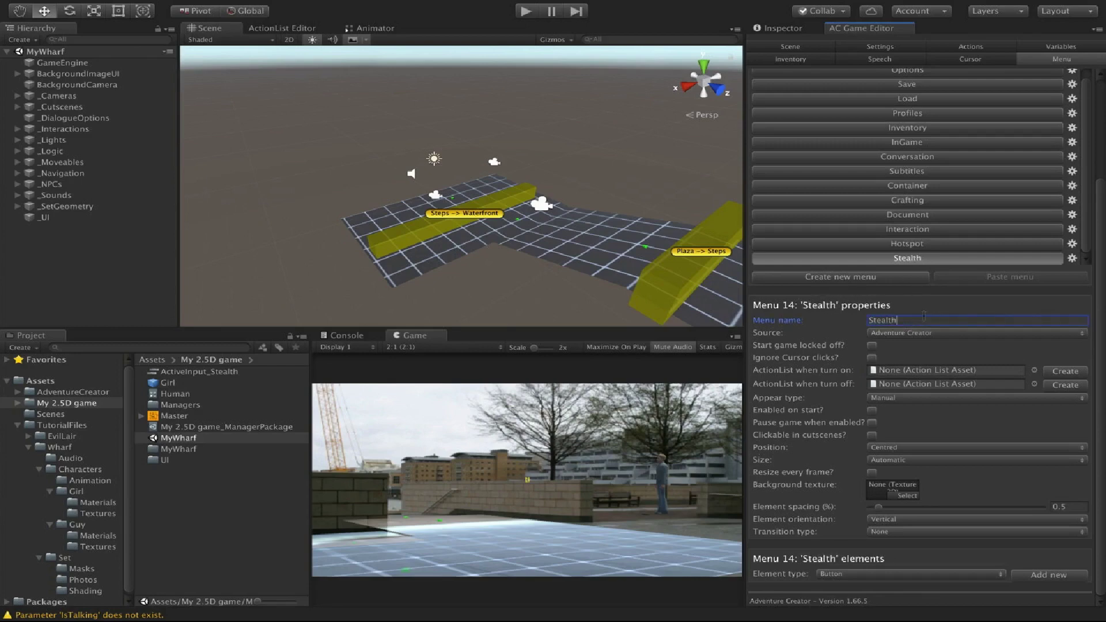
text(Mode)
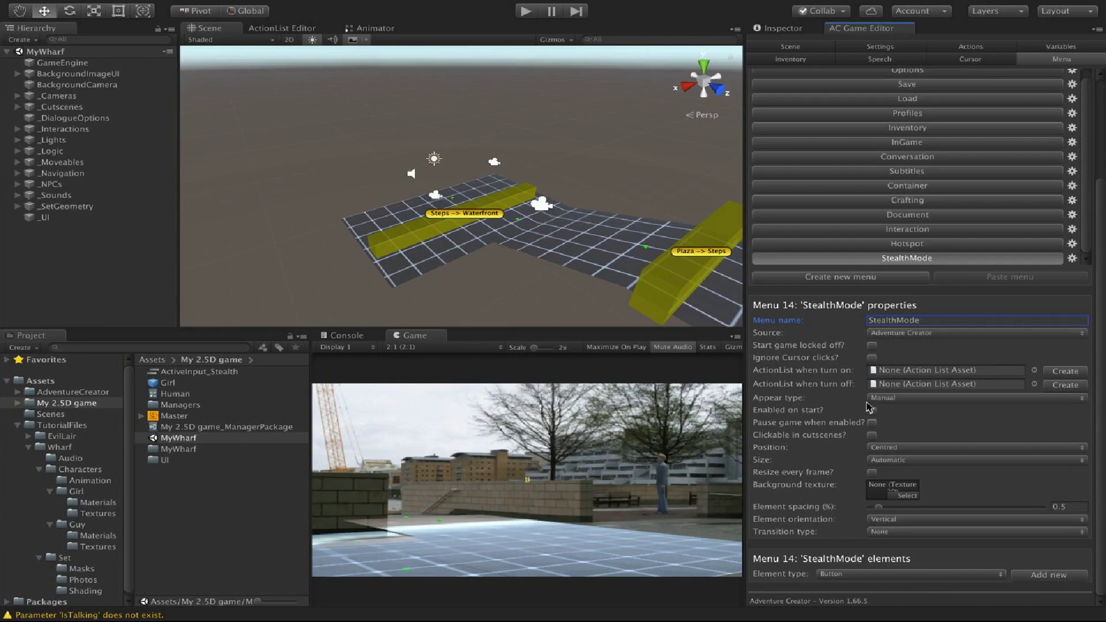
click(885, 399)
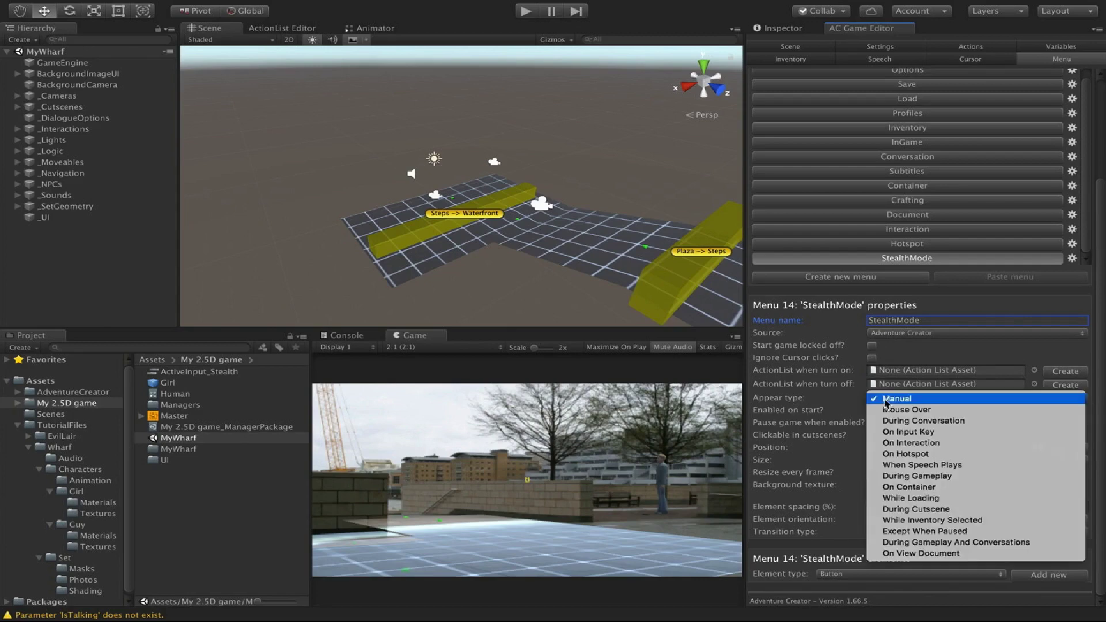
click(889, 476)
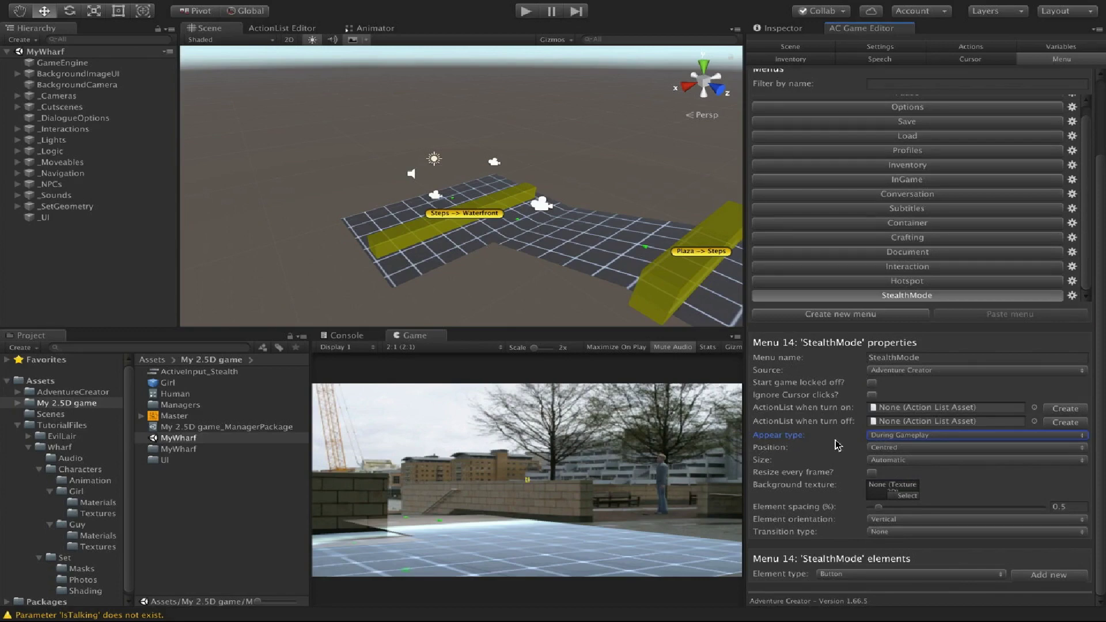
mouse_move(838, 444)
Add a Button element to the StealthMode menu.
click(845, 574)
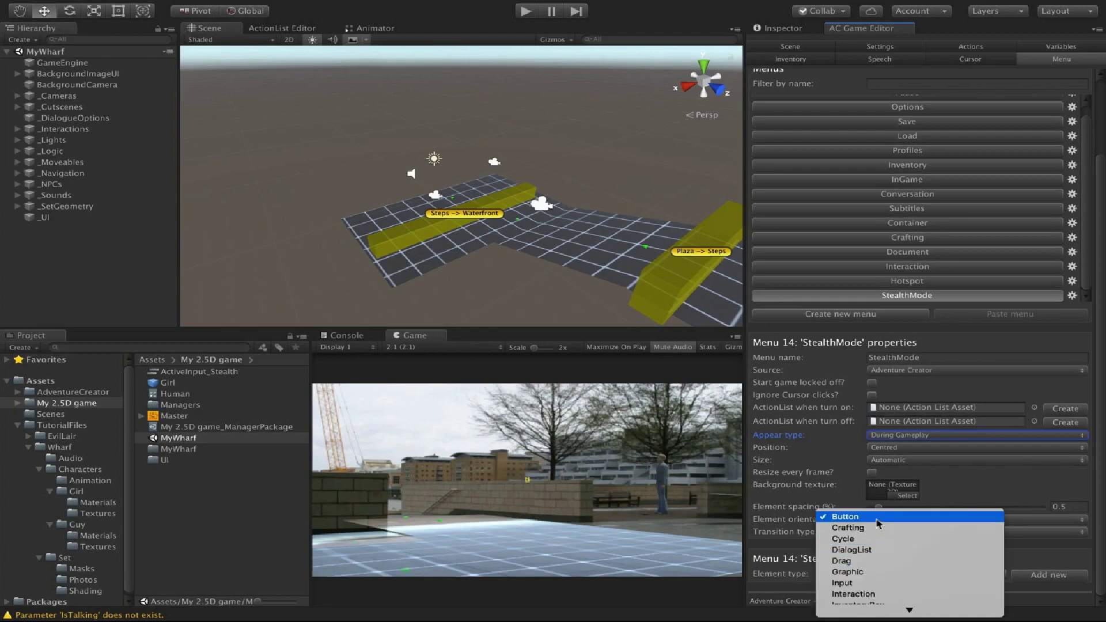
click(945, 516)
click(1048, 575)
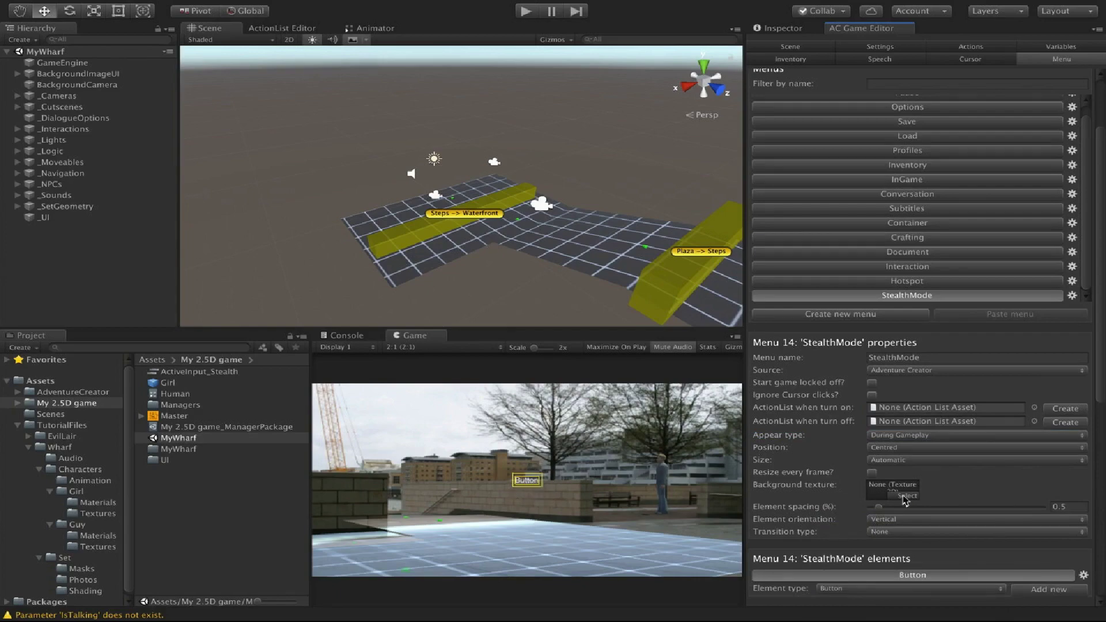
Set the new button's text to "Toggle stealth mode".
scroll(904, 500, down, 10)
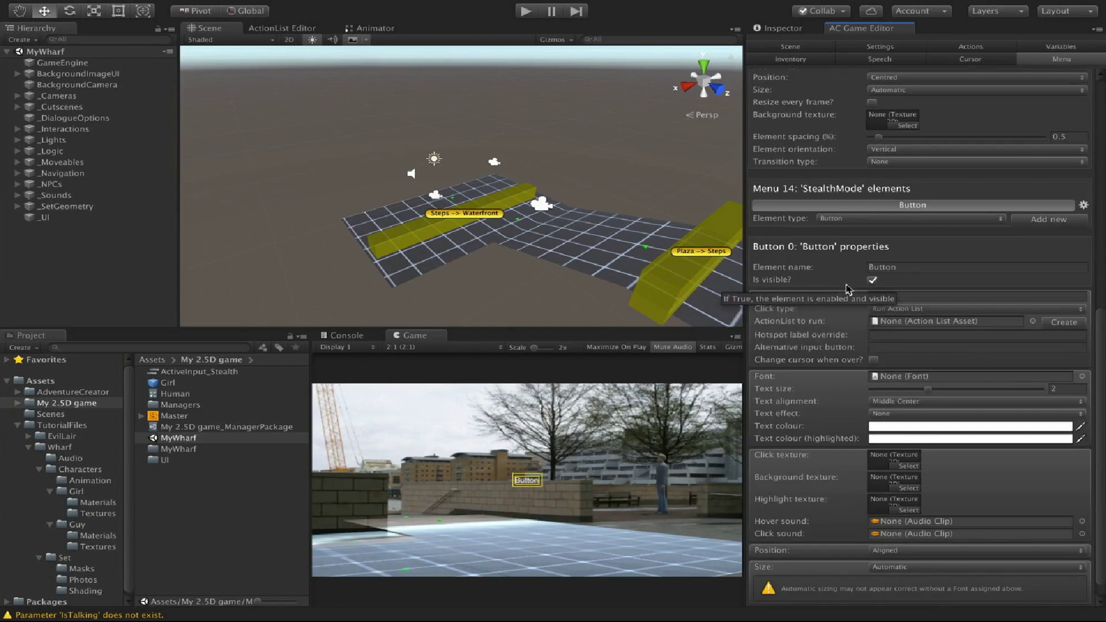
click(919, 297)
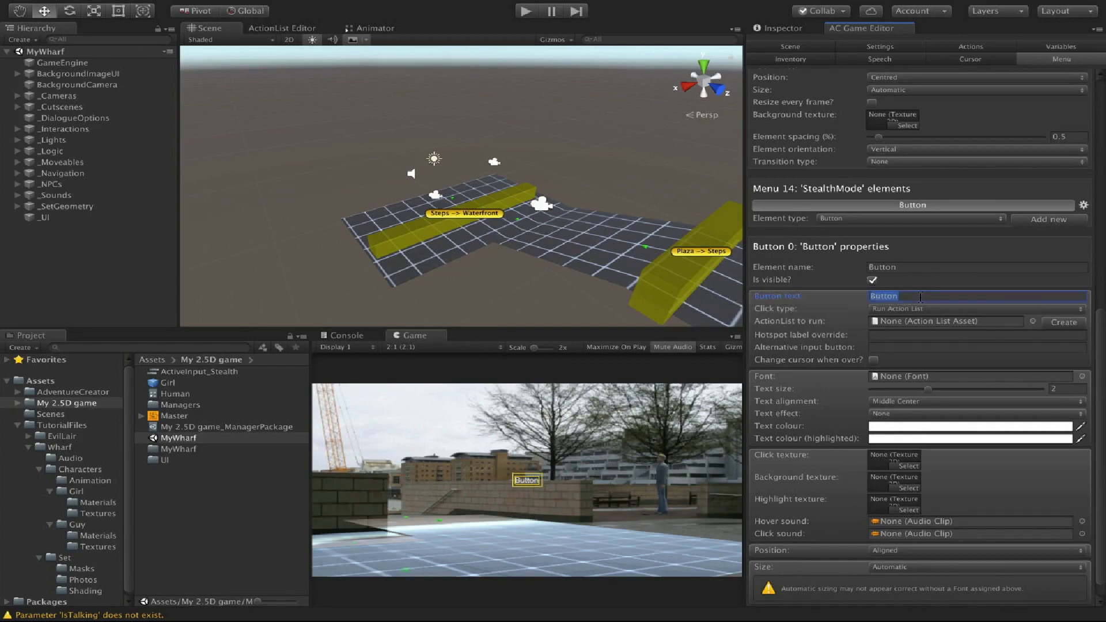
text(Toggle steal)
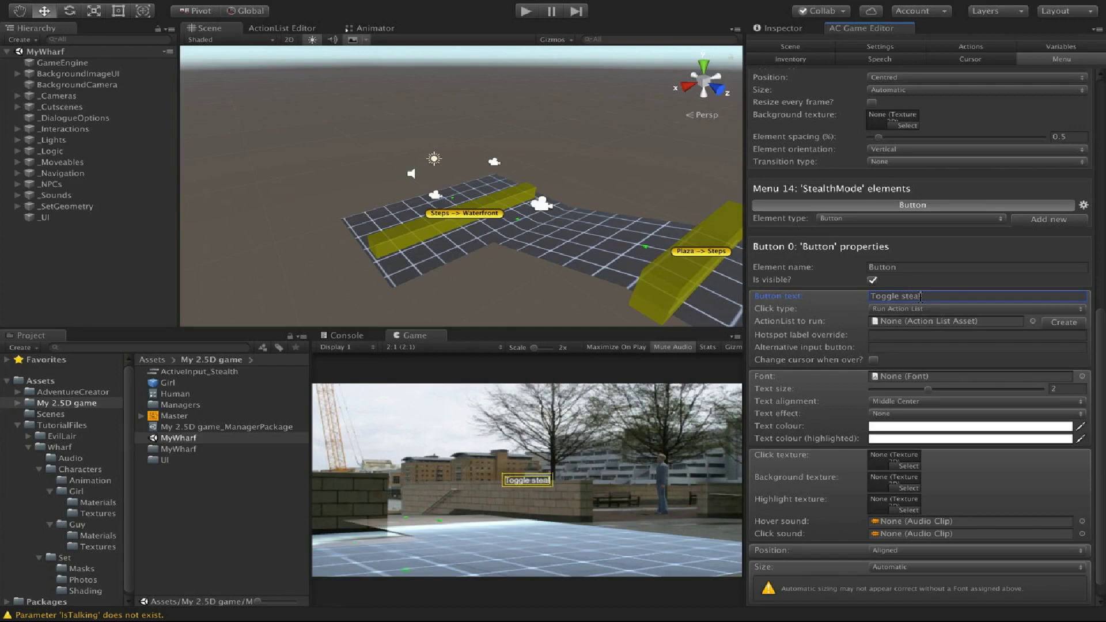
text(th mode)
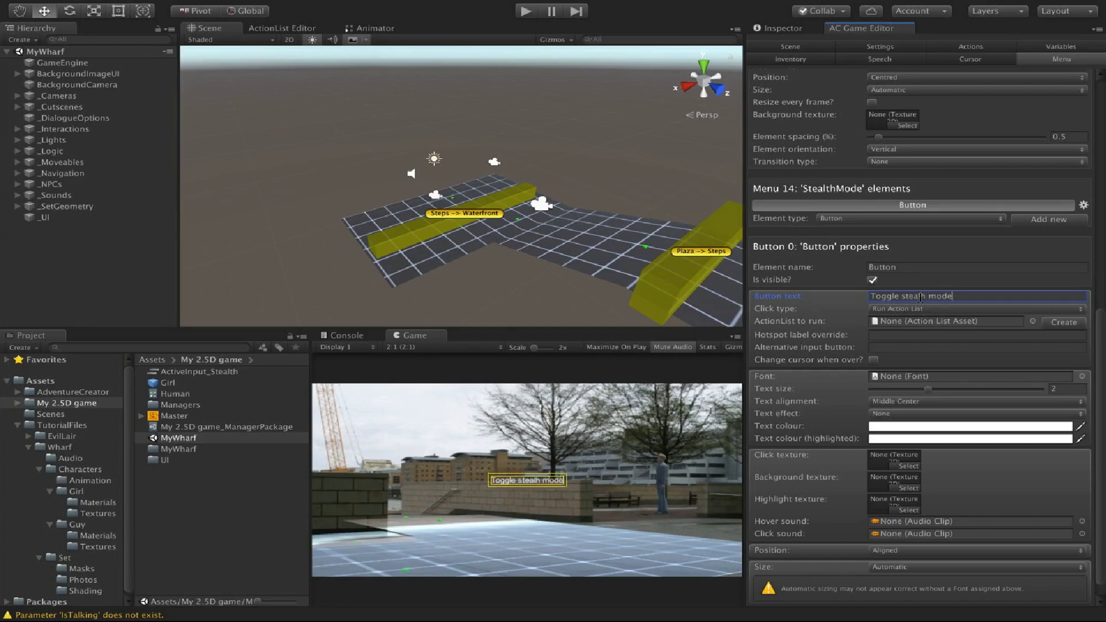
key(BackSpace)
text(e)
Keep the button's click type as Run Action List and assign the ActiveInput_Stealth asset as the ActionList to run.
click(896, 311)
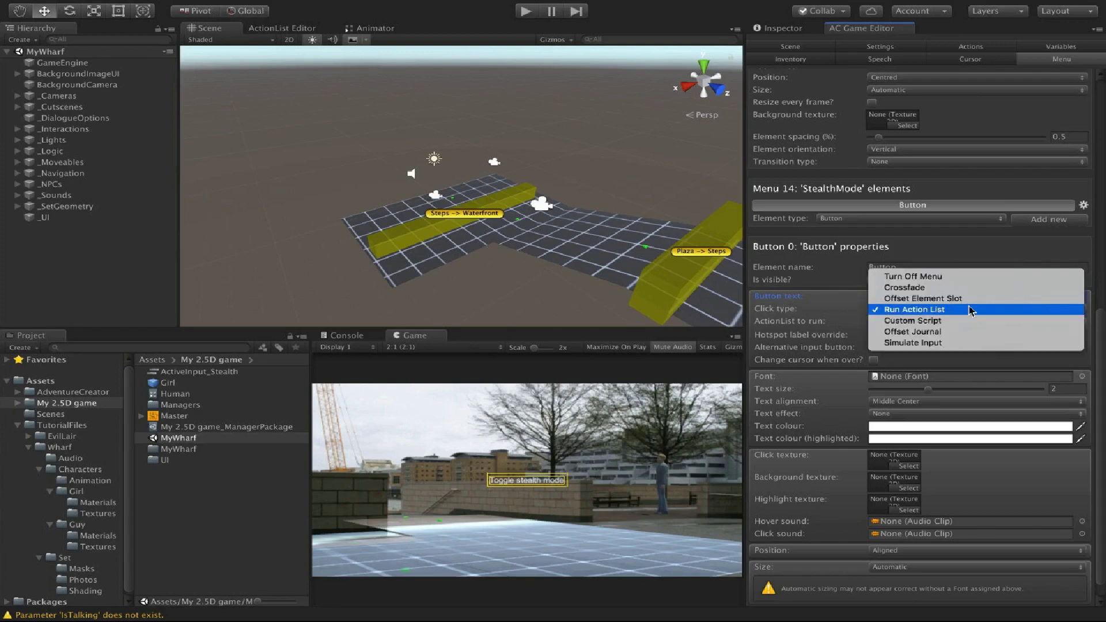
click(972, 311)
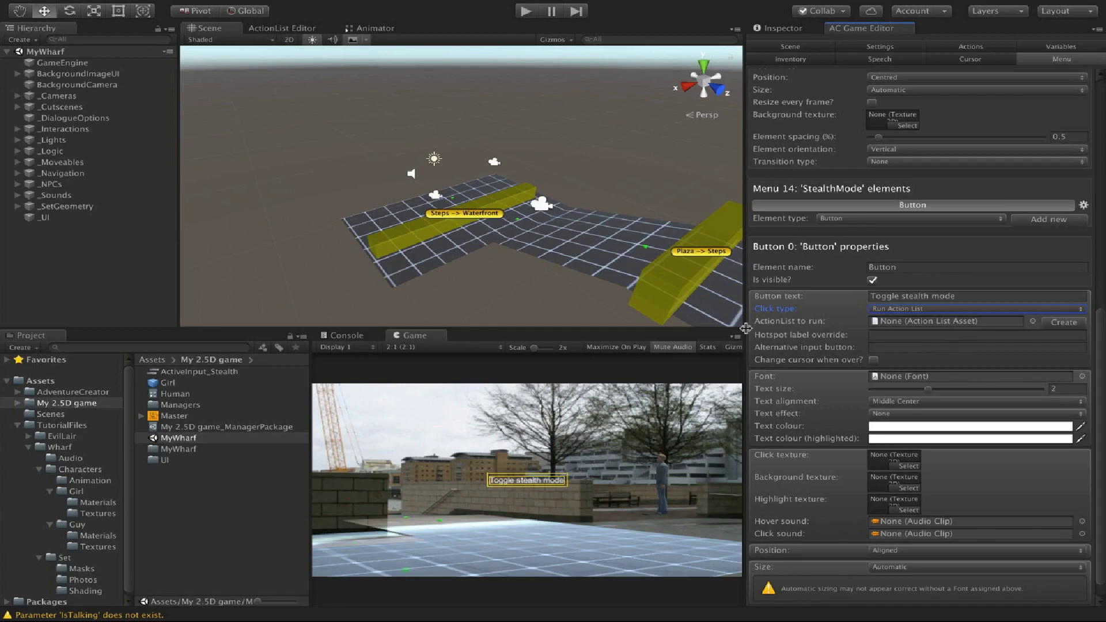
drag(205, 380, 939, 325)
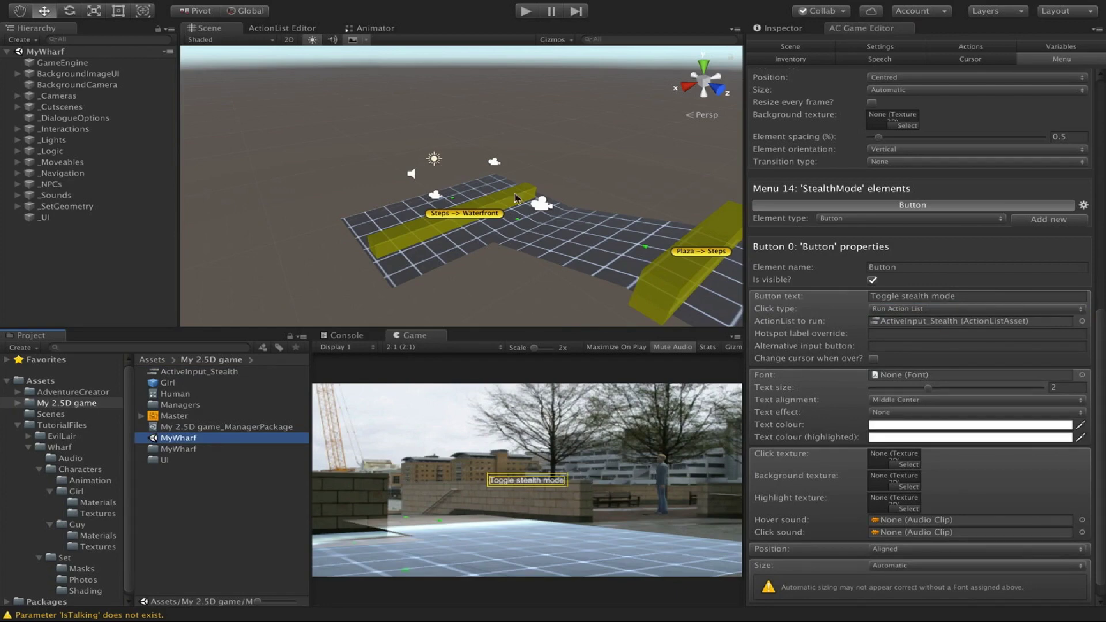
Play-test the scene and use the "Toggle stealth mode" button repeatedly to switch the player's stealth state.
click(524, 13)
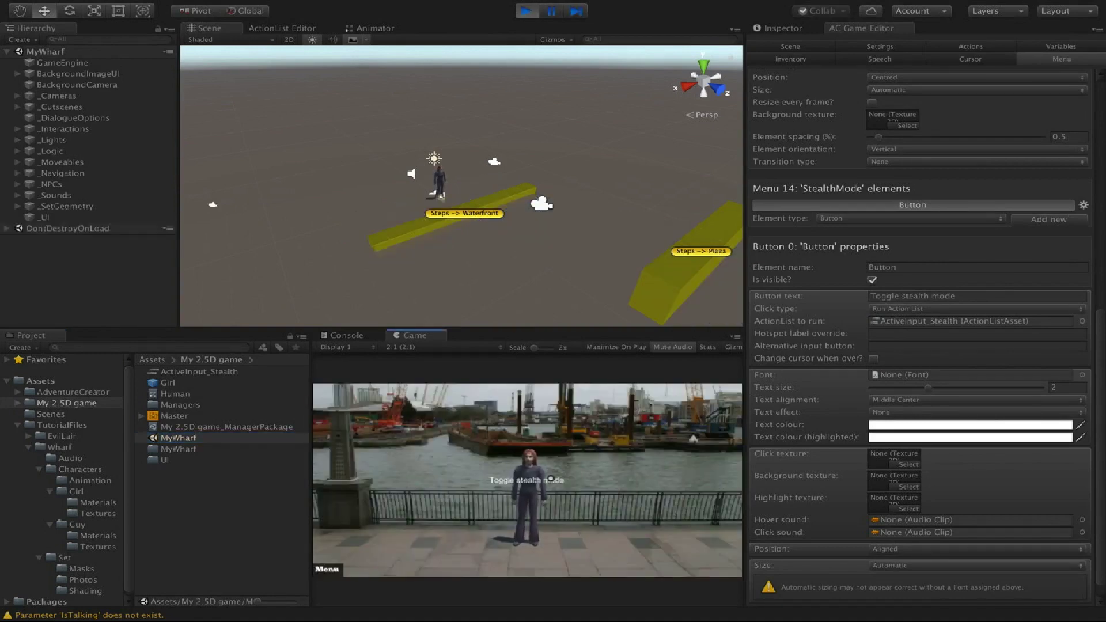
click(545, 479)
click(545, 480)
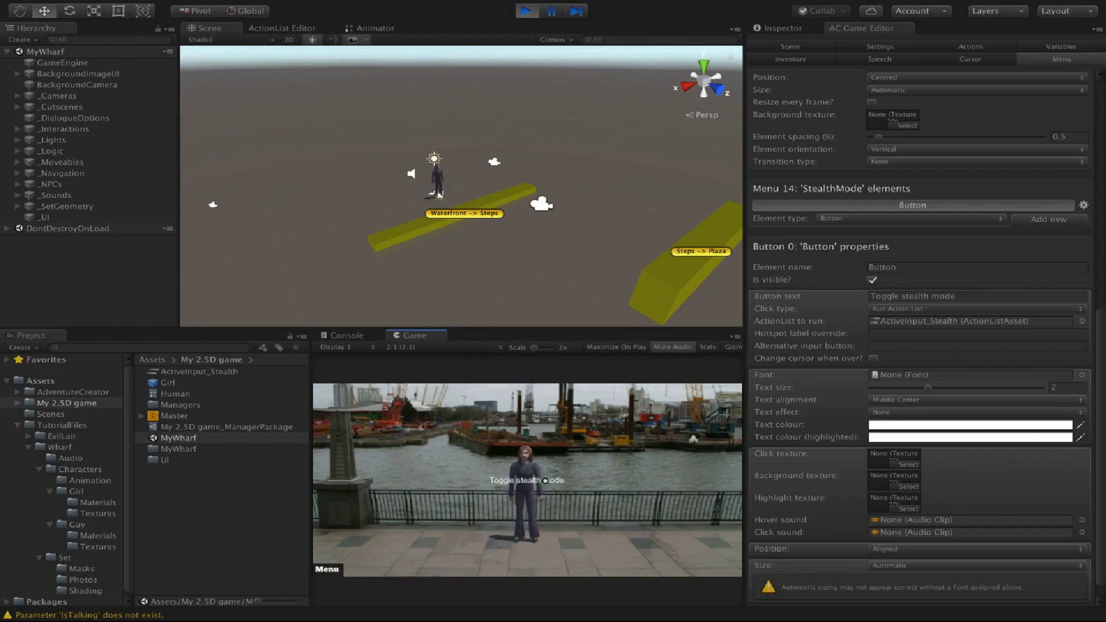
click(544, 479)
click(545, 480)
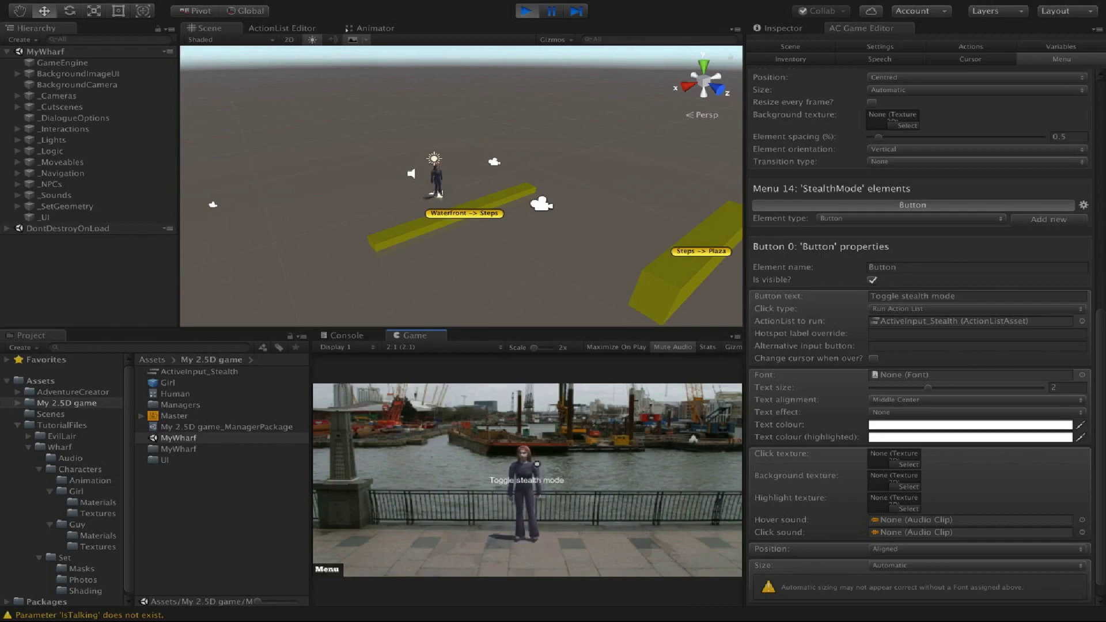
Stop the play-test and set the StealthMode menu's source to Unity UI Prefab.
click(531, 16)
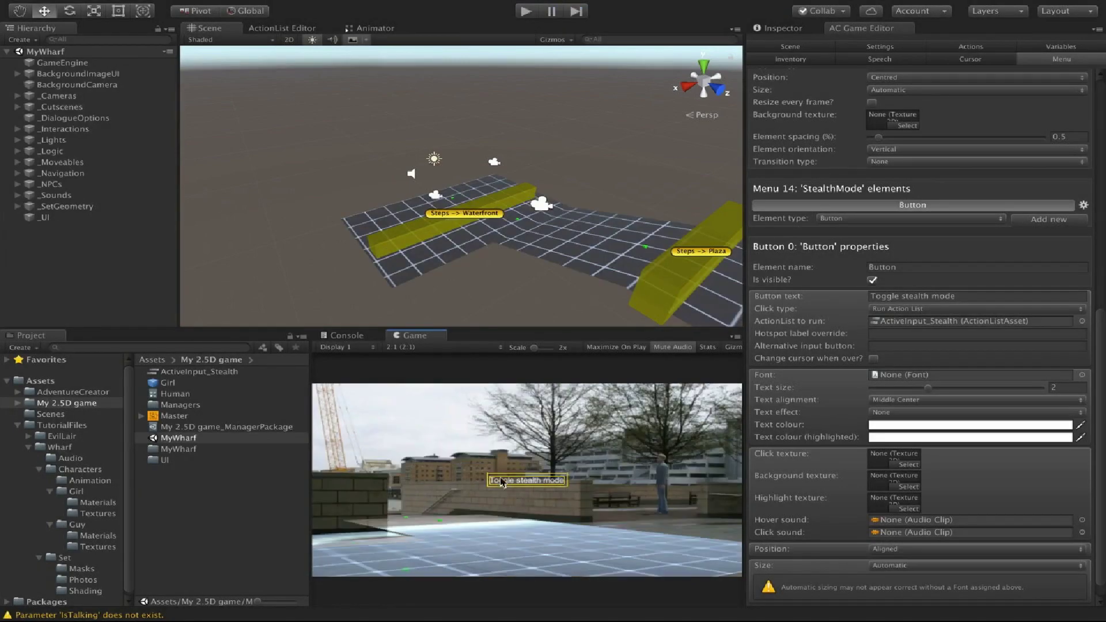
scroll(874, 448, up, 3)
scroll(874, 448, up, 10)
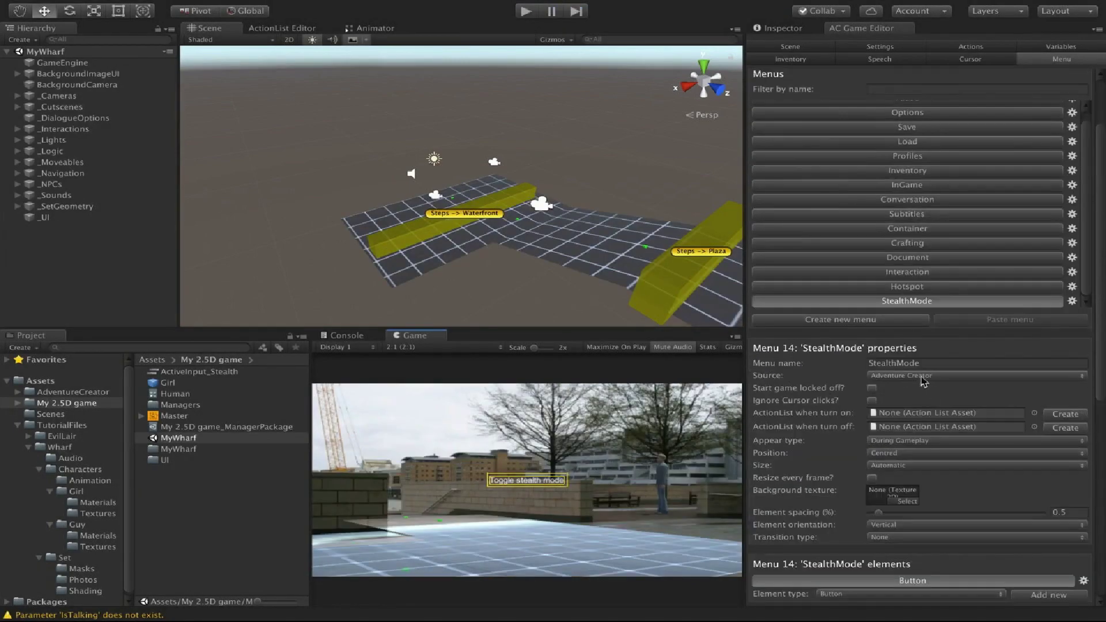
click(897, 377)
click(851, 380)
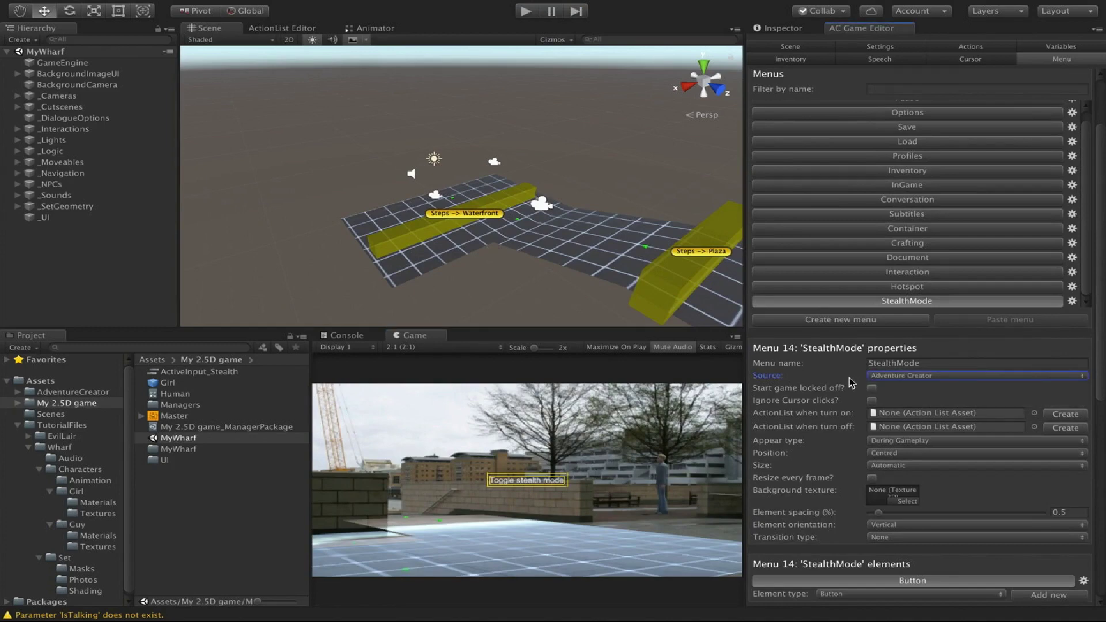
click(894, 377)
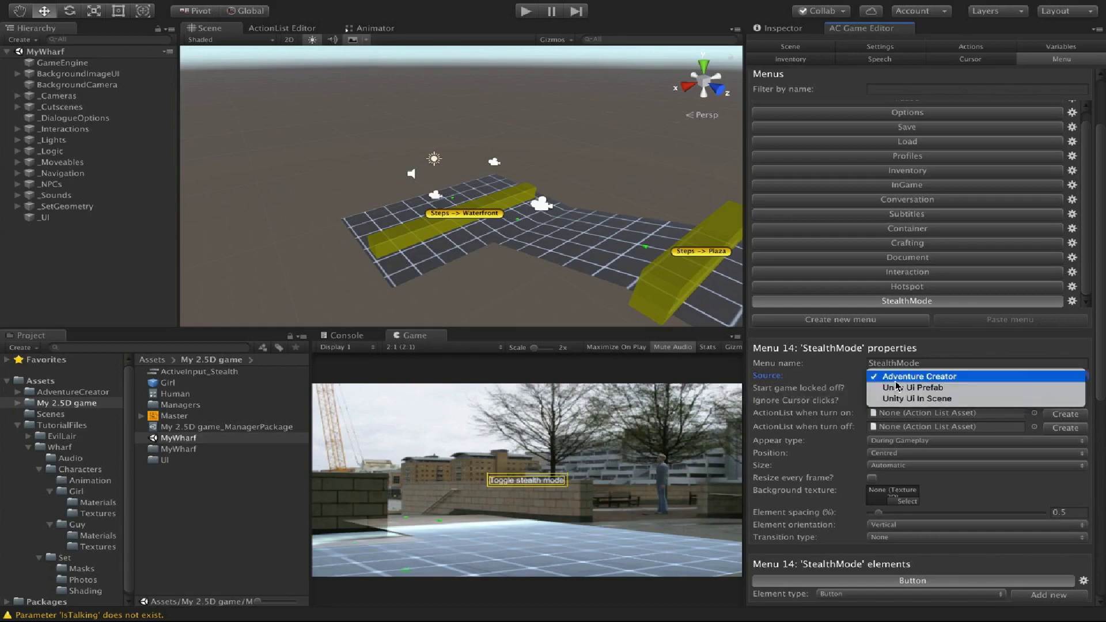
click(943, 388)
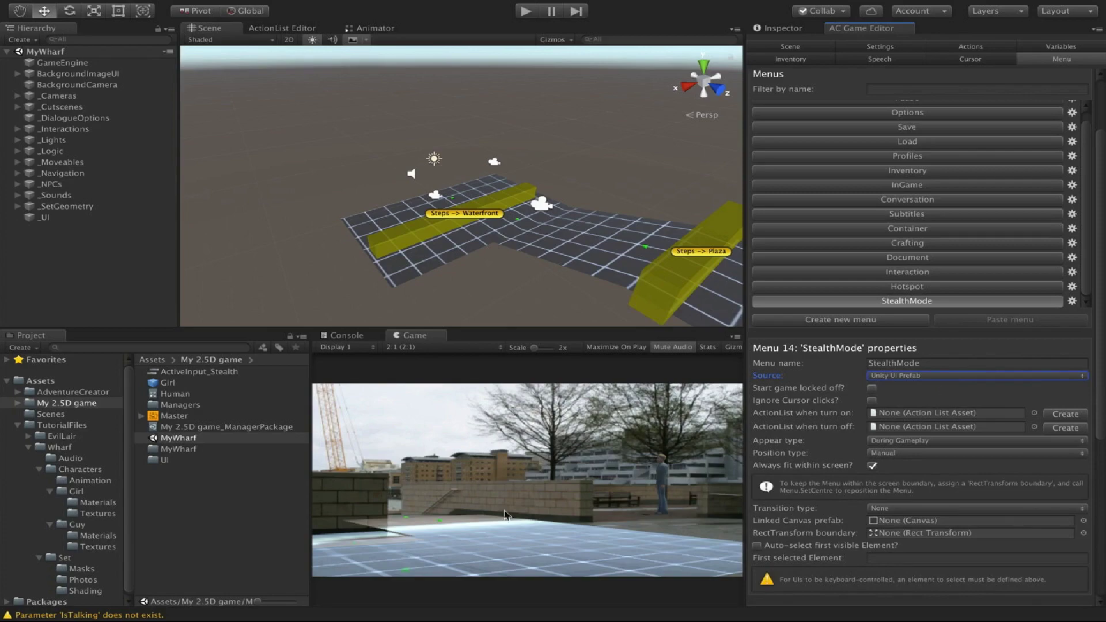
scroll(818, 471, down, 5)
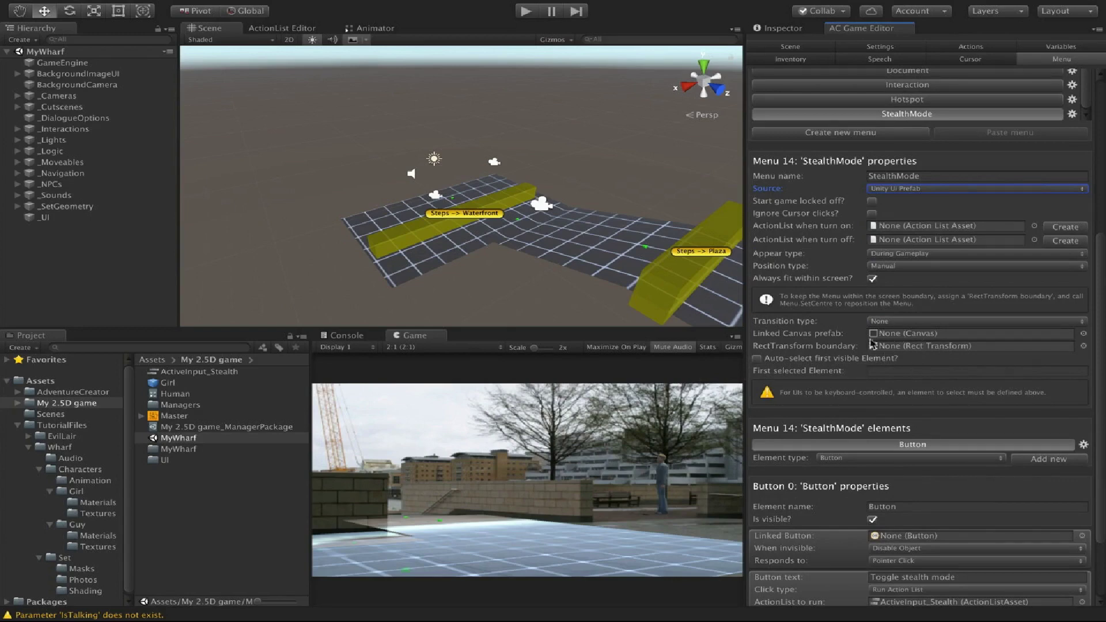
scroll(892, 358, up, 3)
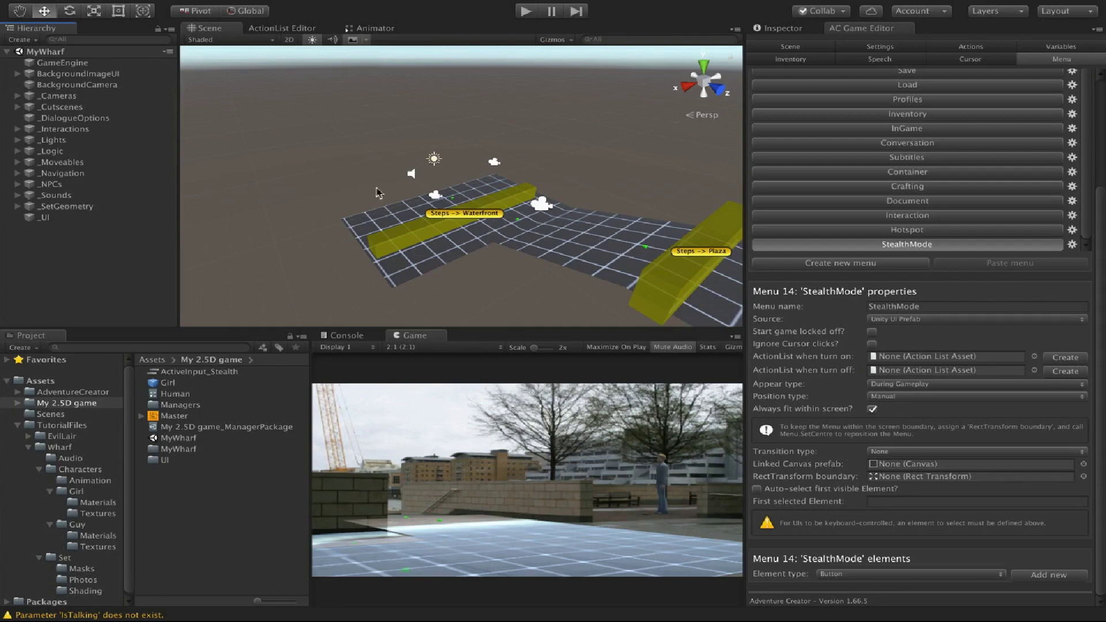
Create a new scene and add a UI Button to it.
mouse_move(45, 8)
click(92, 8)
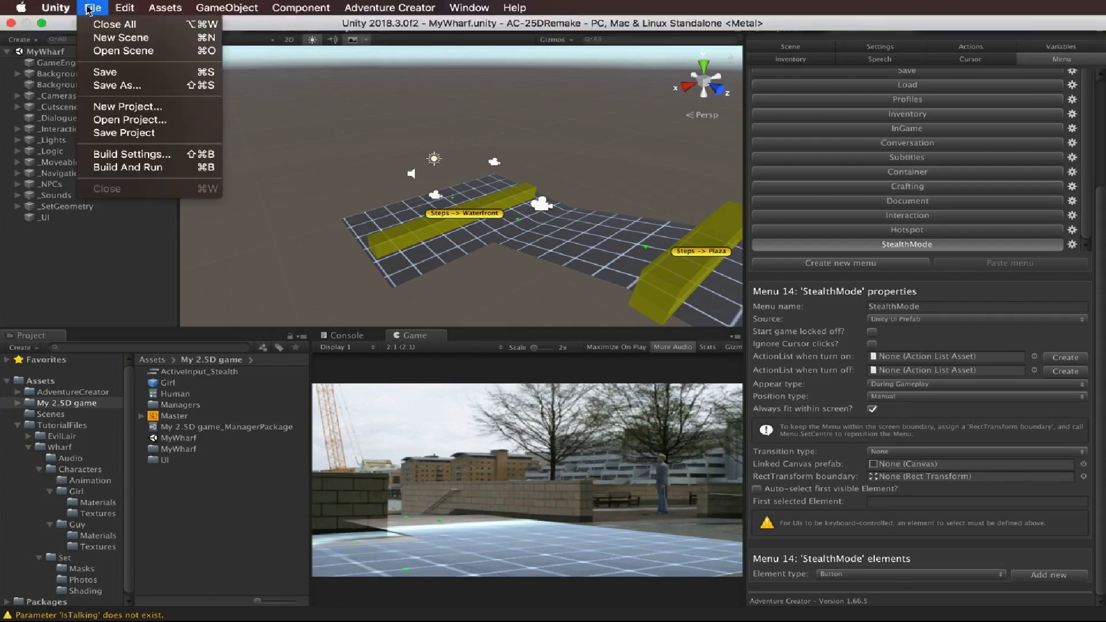
click(101, 39)
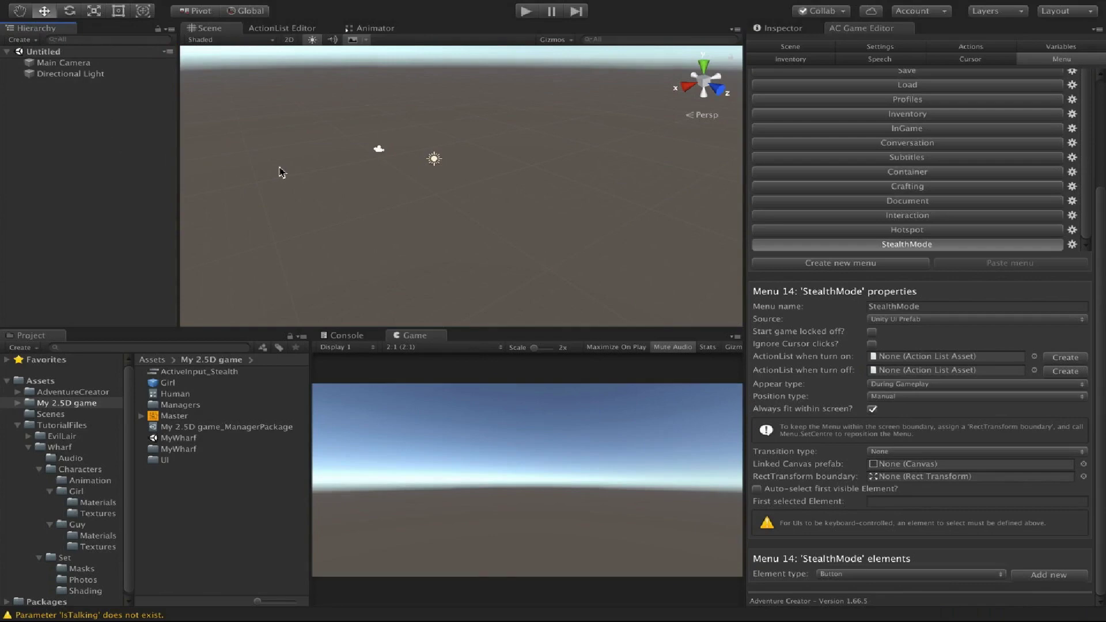
click(28, 40)
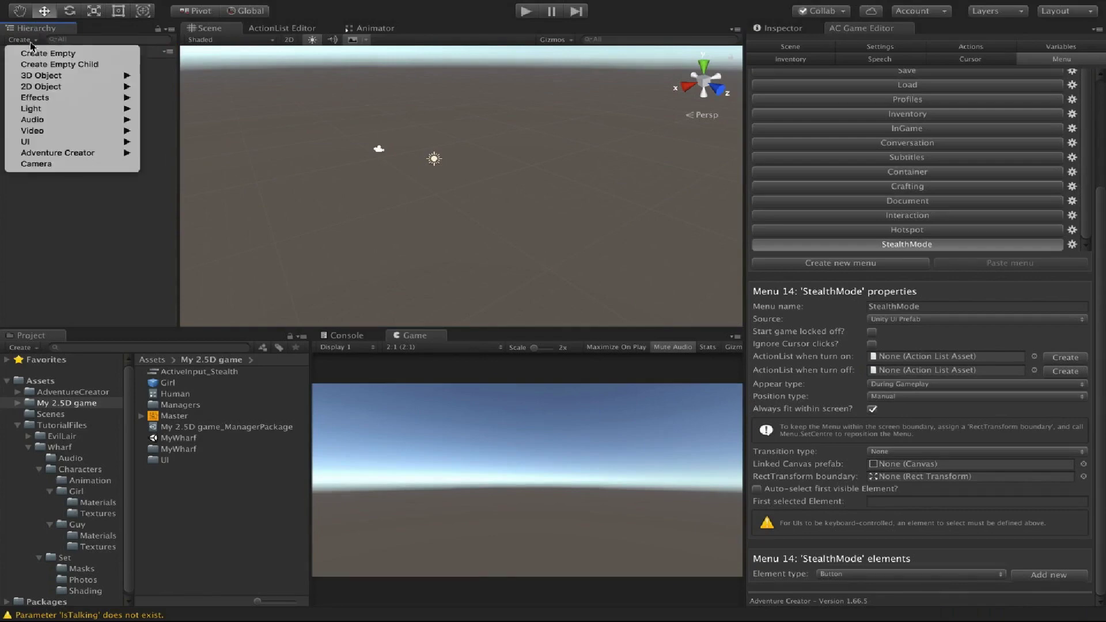
mouse_move(63, 141)
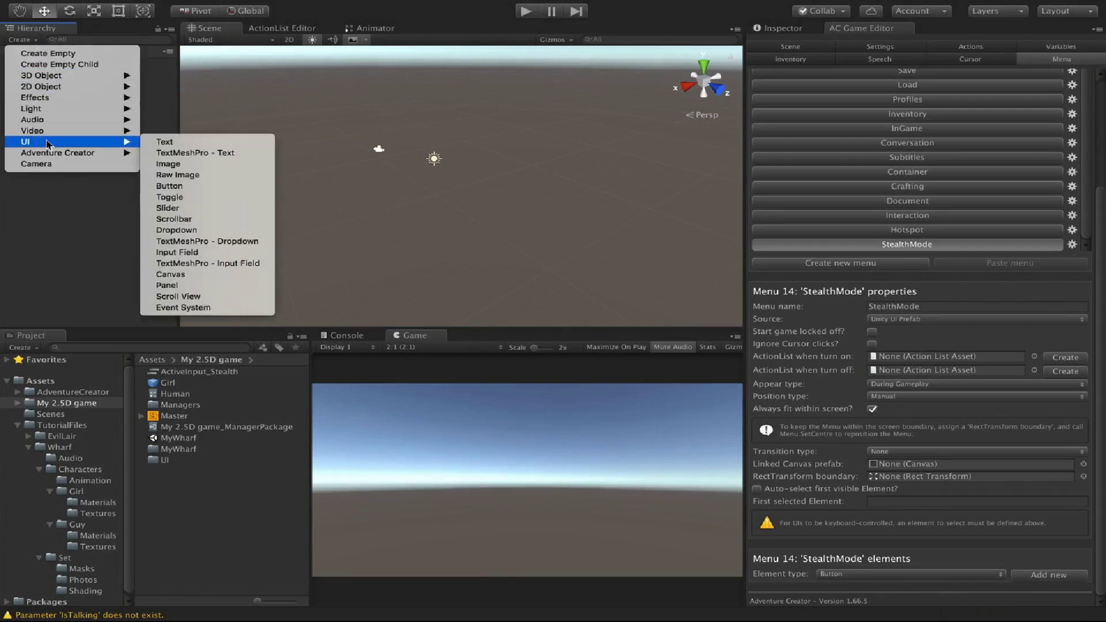
click(169, 186)
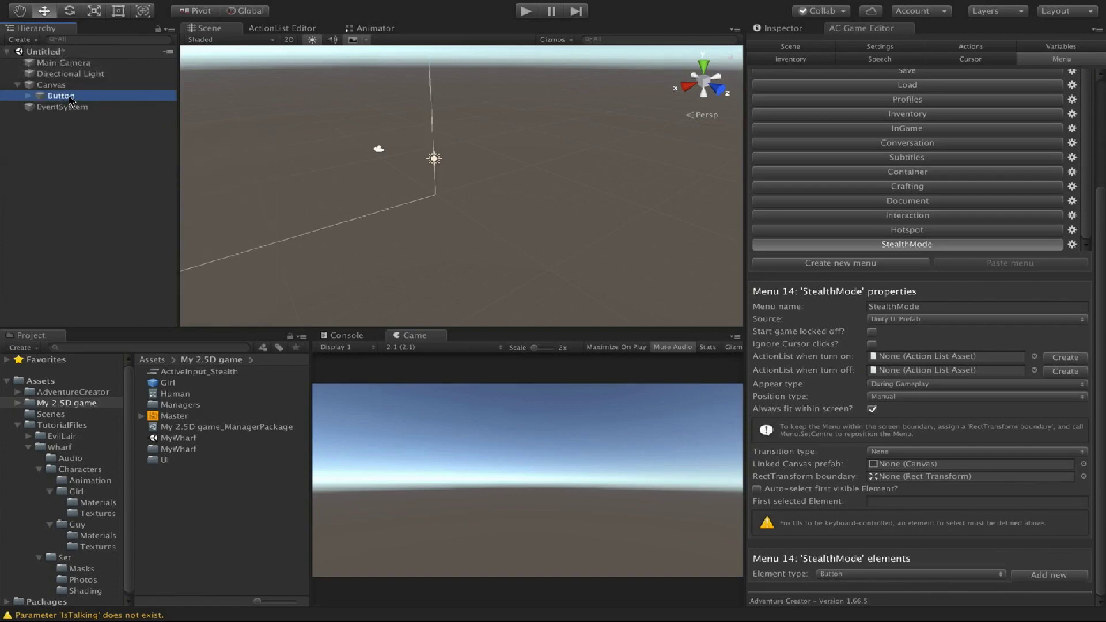
Show the scene in 2D and move the button into the upper-left corner of its canvas.
click(290, 40)
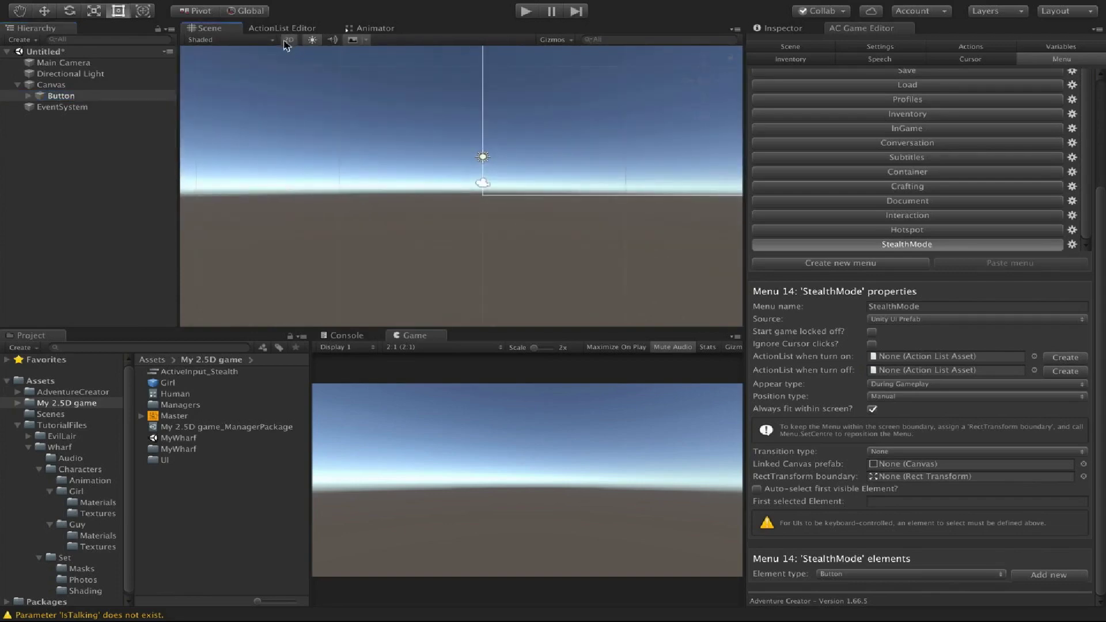
double_click(68, 97)
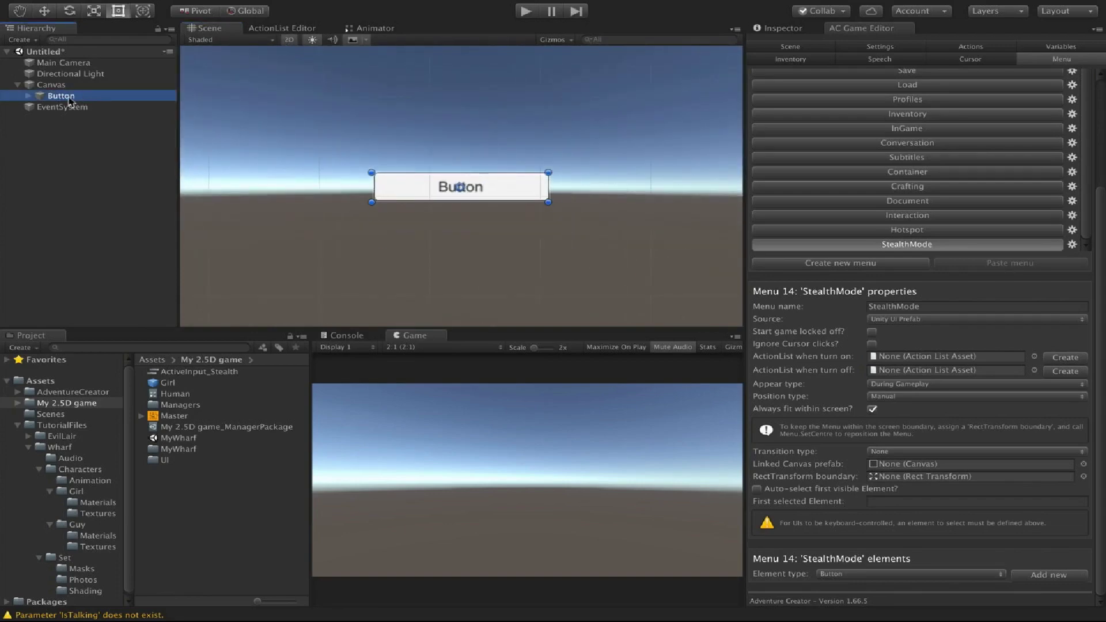
scroll(430, 164, down, 10)
middle_drag(435, 154, 427, 181)
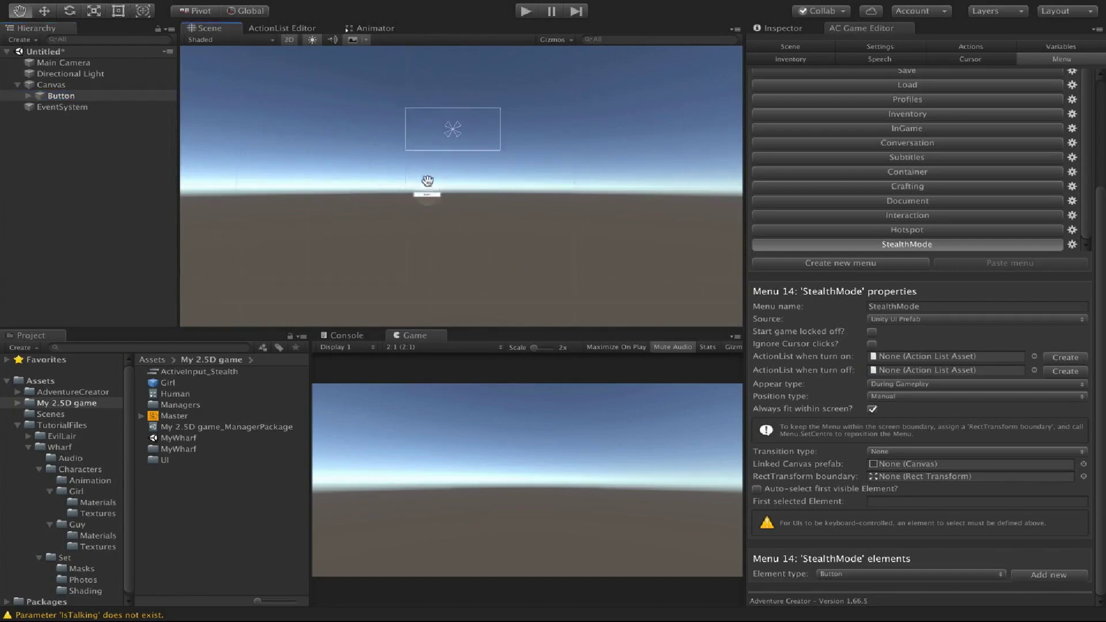
scroll(437, 167, up, 3)
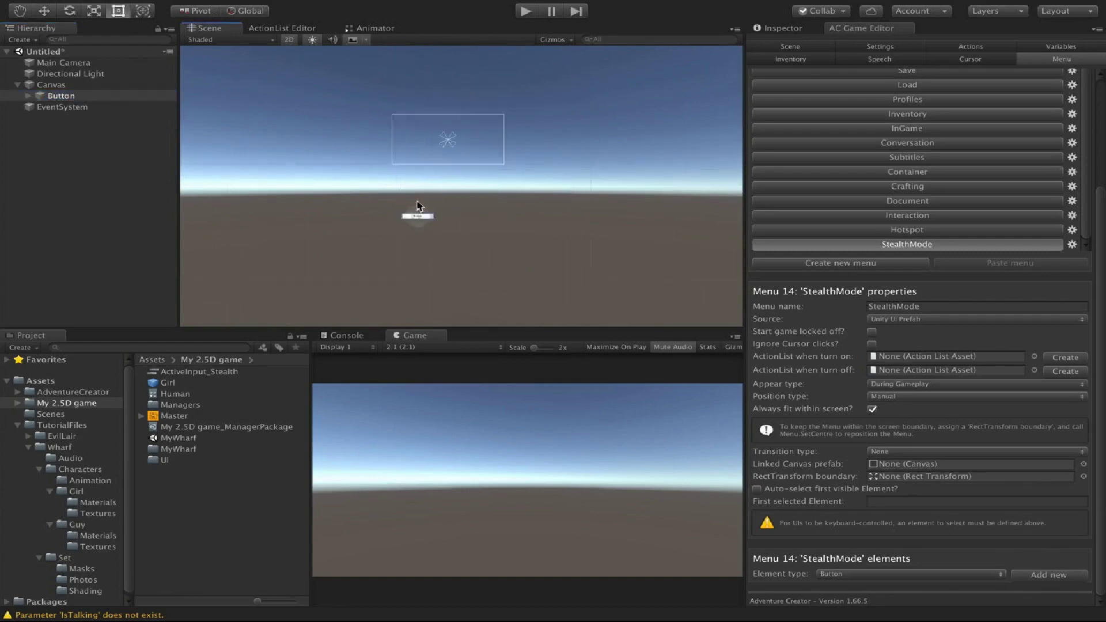
click(44, 10)
drag(425, 217, 410, 68)
middle_drag(414, 113, 412, 223)
scroll(424, 183, up, 5)
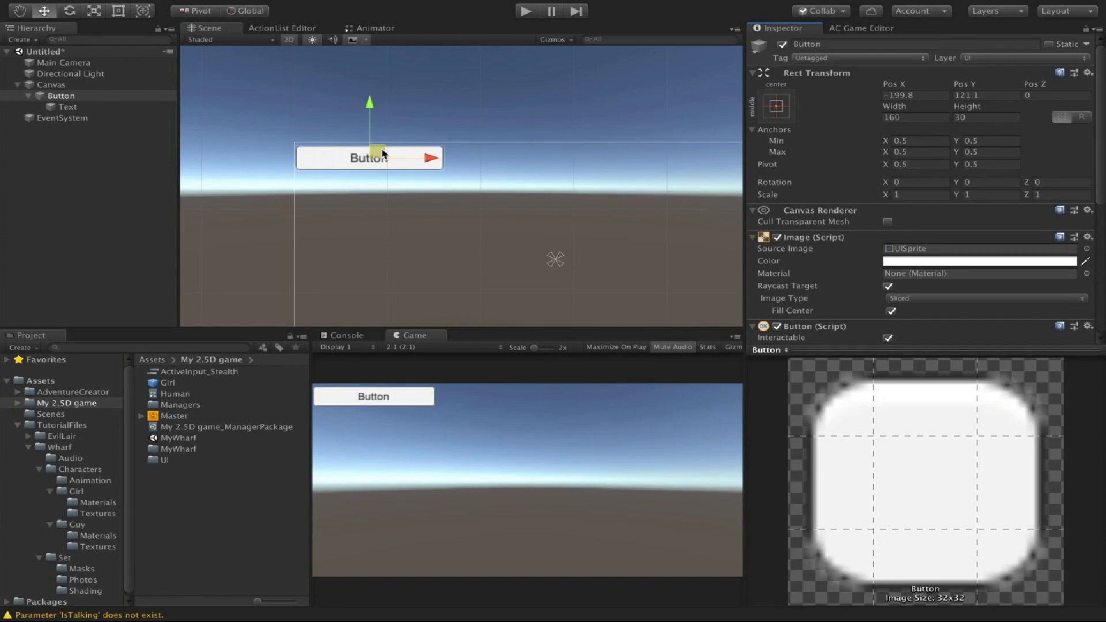
drag(383, 154, 384, 152)
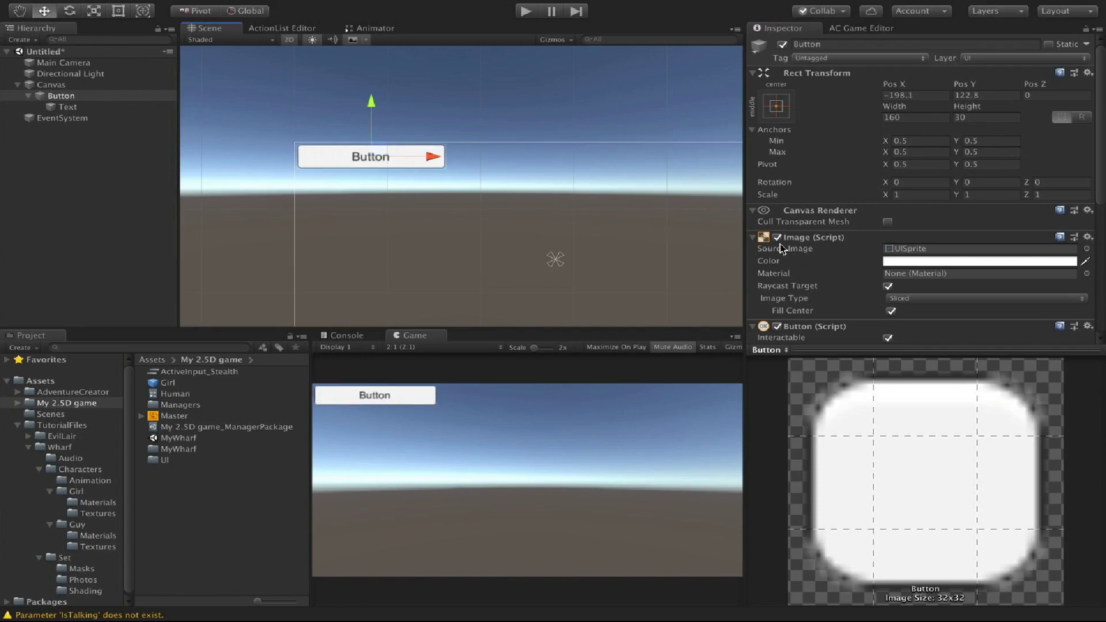
Set the button image's colour to near-black 030303 with an alpha of about 185.
click(904, 265)
mouse_move(80, 153)
mouse_down()
mouse_move(56, 142)
mouse_move(49, 179)
mouse_up()
drag(130, 289, 100, 289)
click(9, 20)
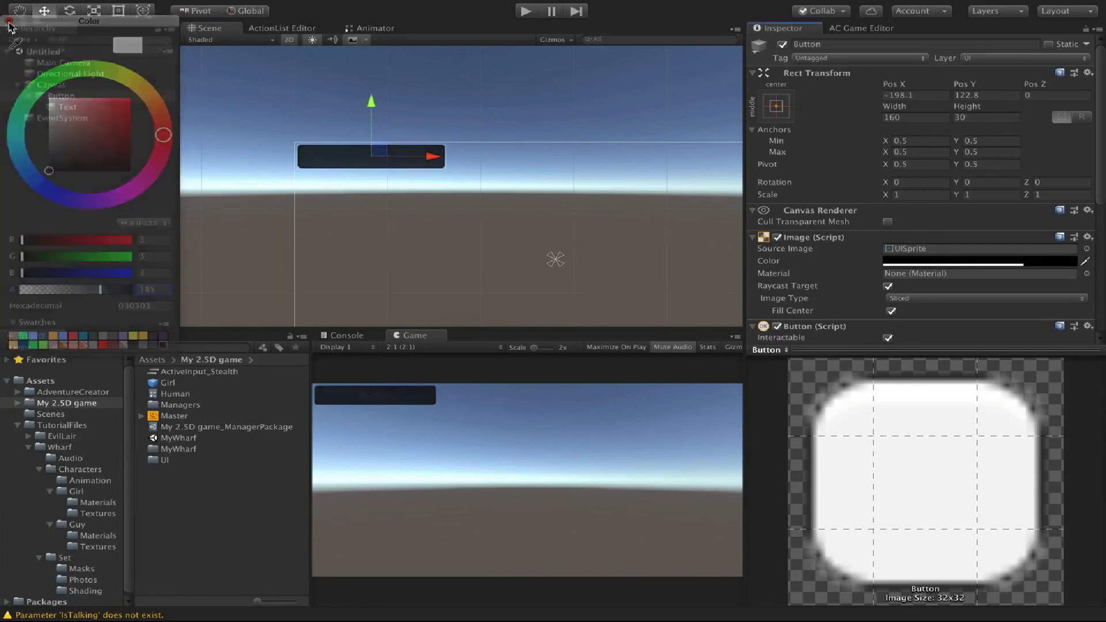
Give the button's Text object a near-white colour and the Chunkfive font.
click(71, 107)
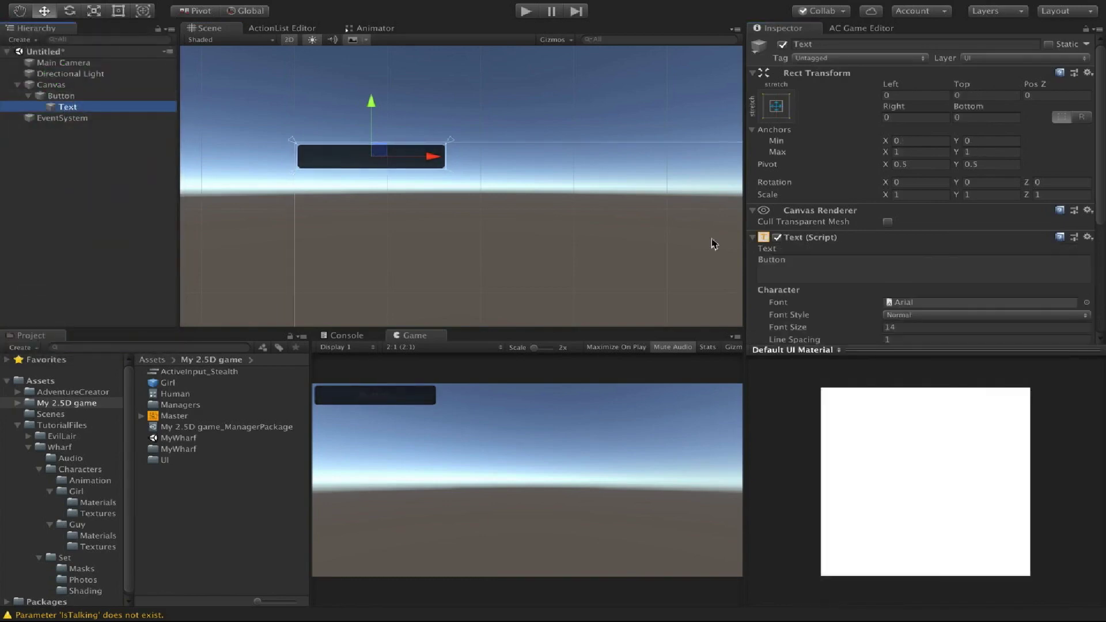
scroll(854, 264, down, 5)
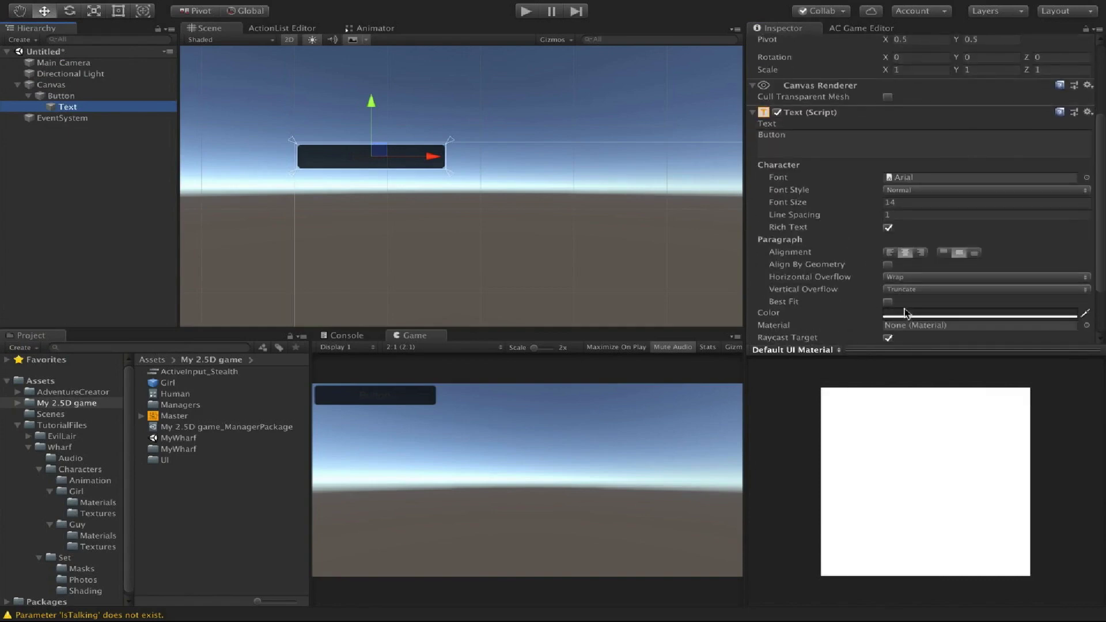
click(904, 313)
drag(58, 105, 50, 98)
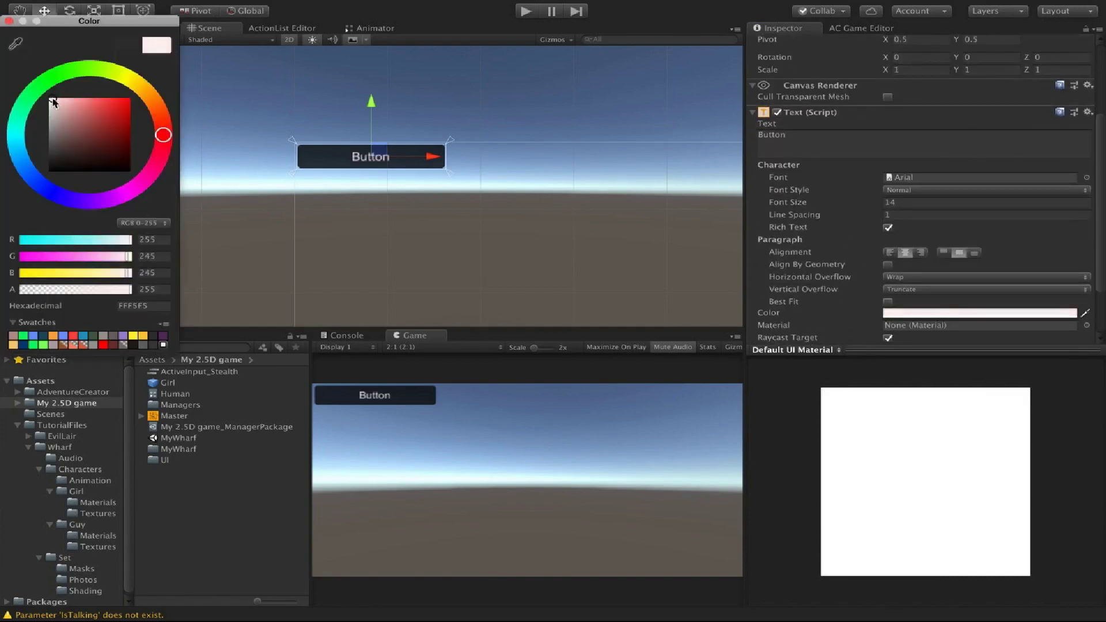
click(9, 21)
click(1086, 177)
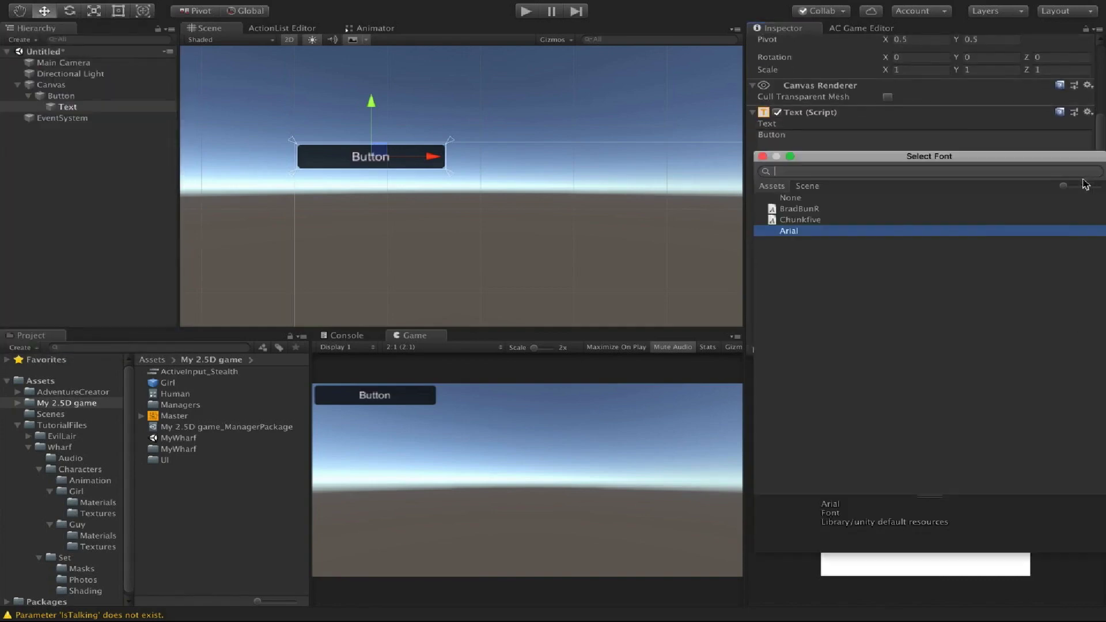
double_click(831, 218)
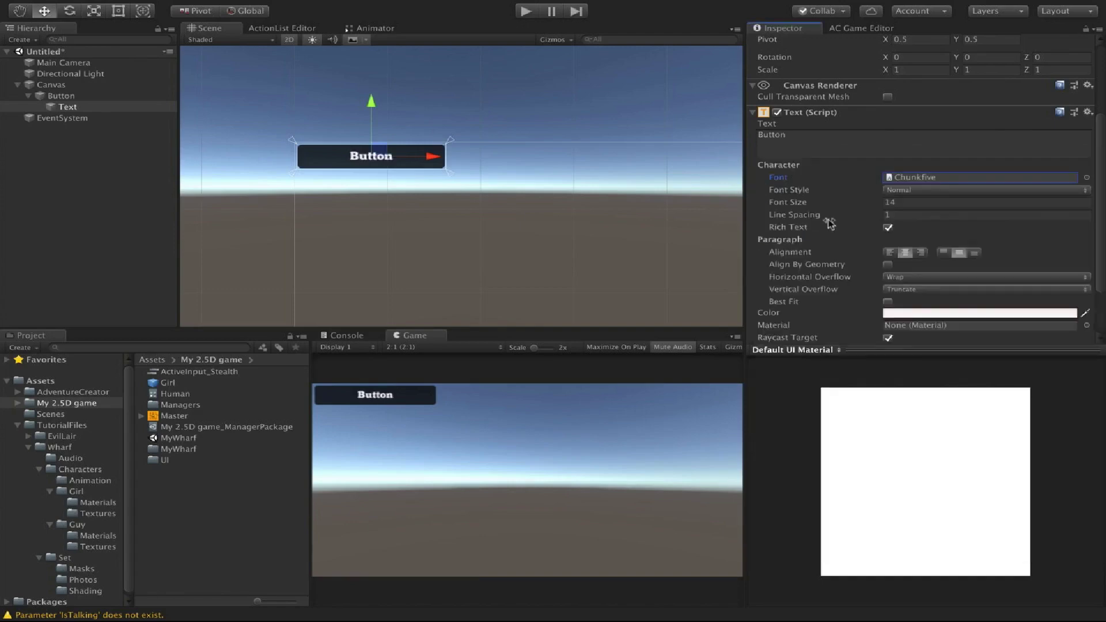
Change the button label's text to "Toggle stealth mode".
click(841, 138)
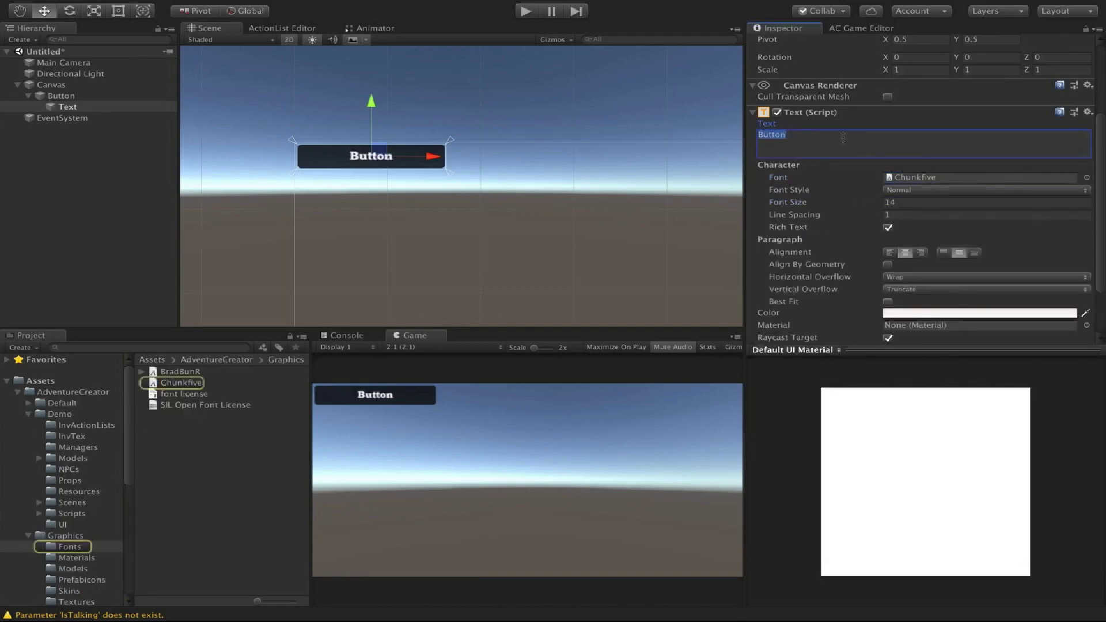
text(Toggle )
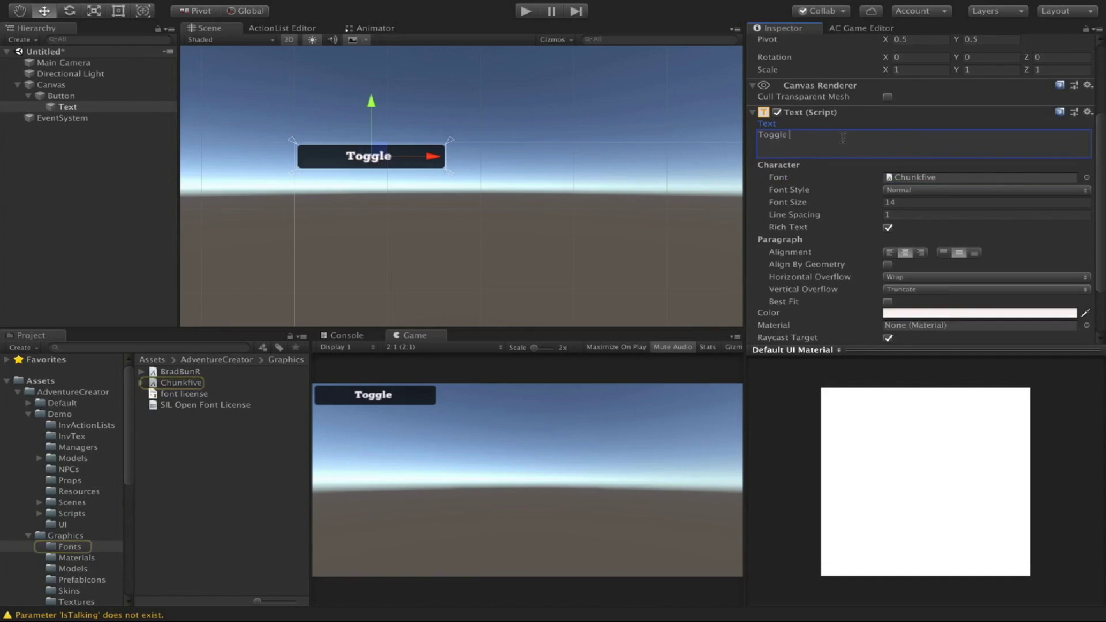
text(stealth mode)
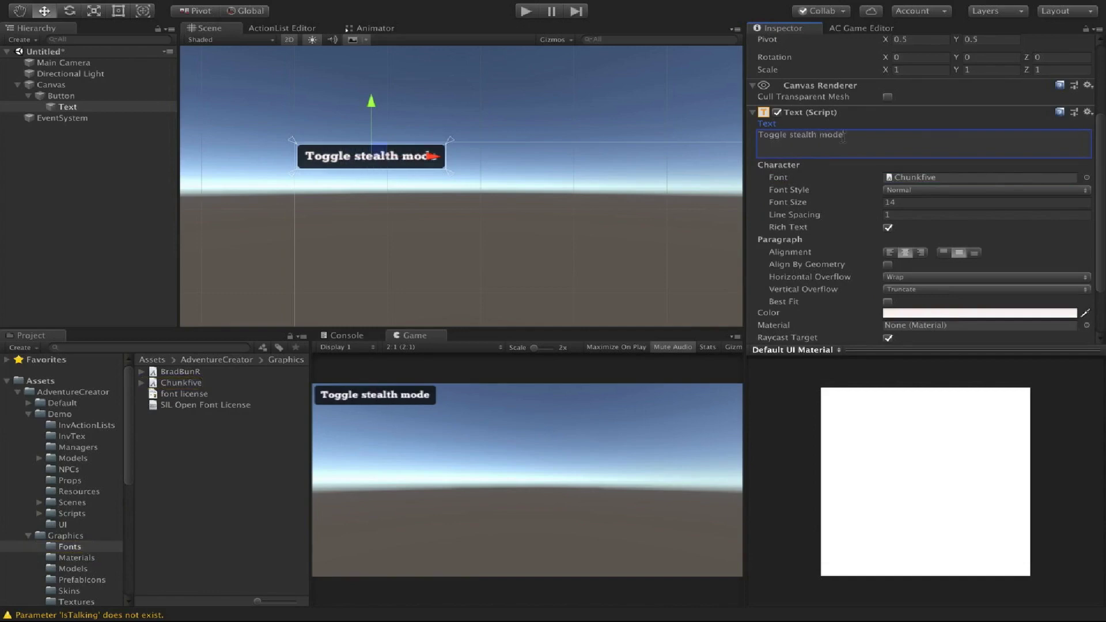
Rename the button's parent Canvas to StealthUI.
click(61, 96)
click(51, 85)
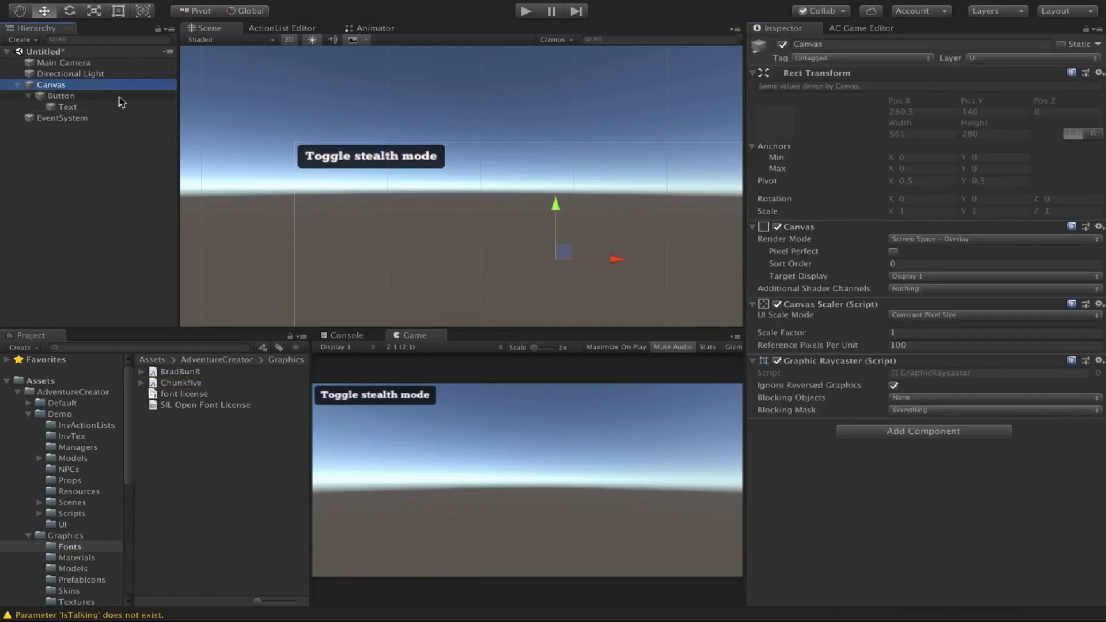
key(Return)
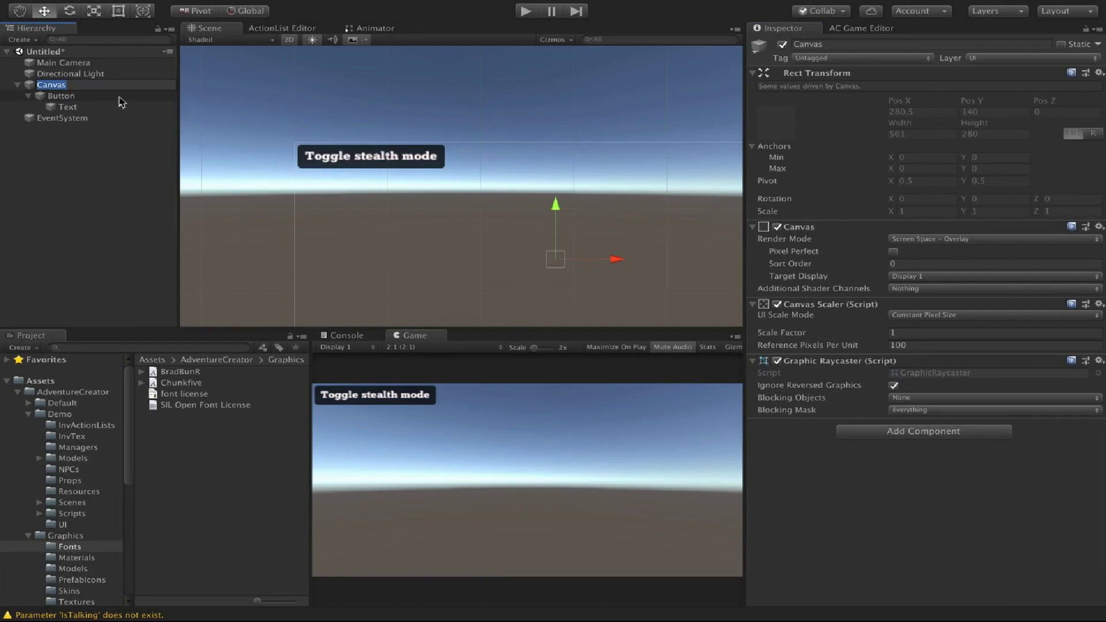
text(StealthUI)
key(Return)
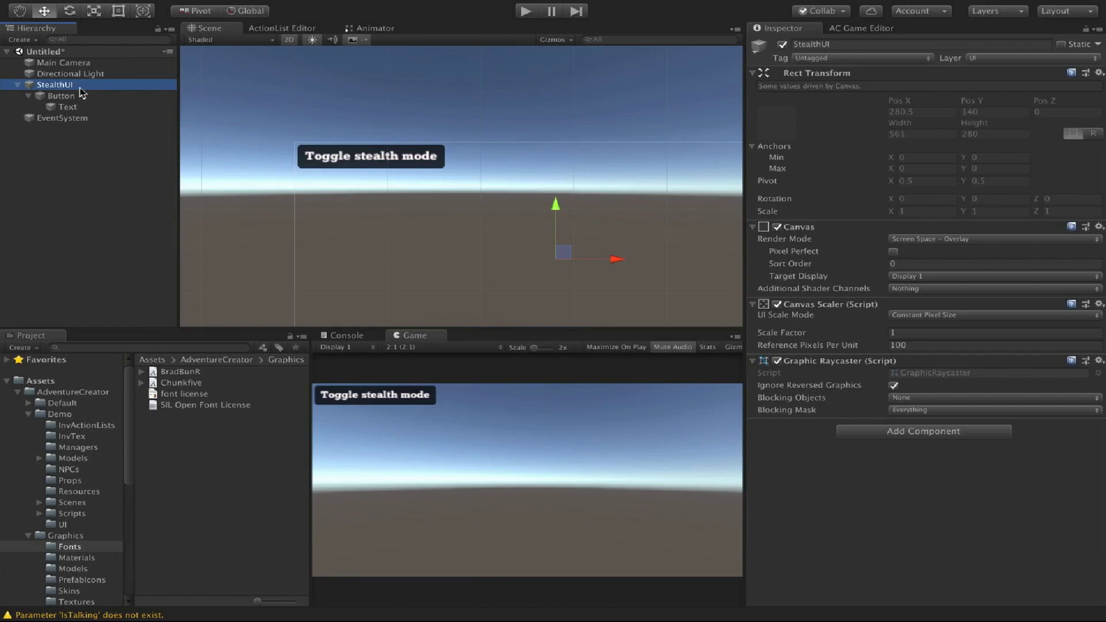
Save the StealthUI canvas as a prefab in the My 2.5D game folder.
click(18, 393)
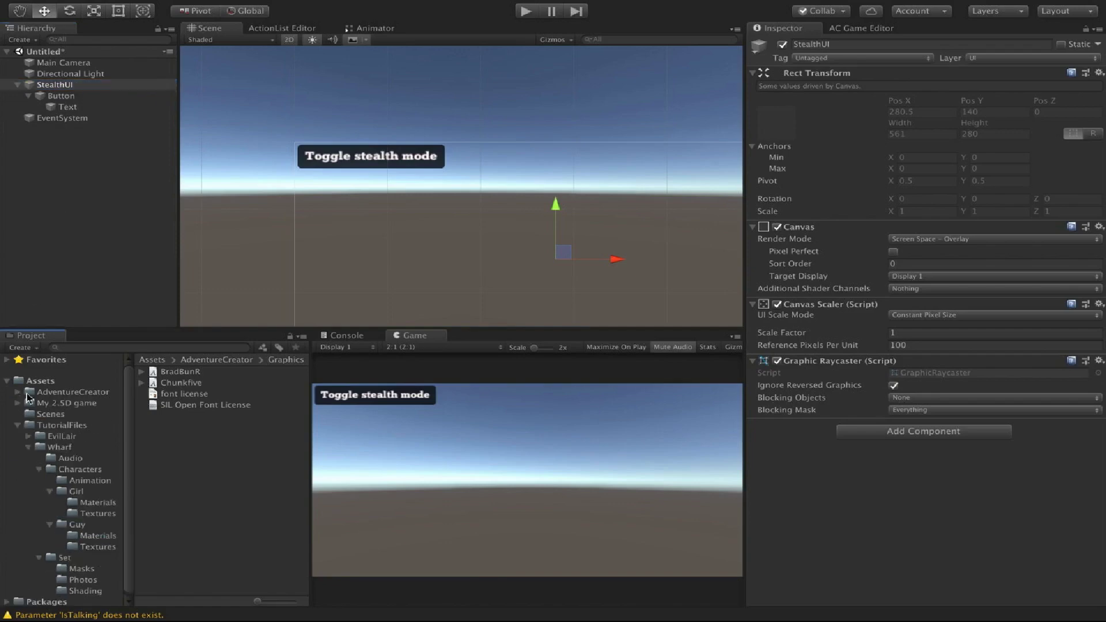
click(18, 425)
click(35, 404)
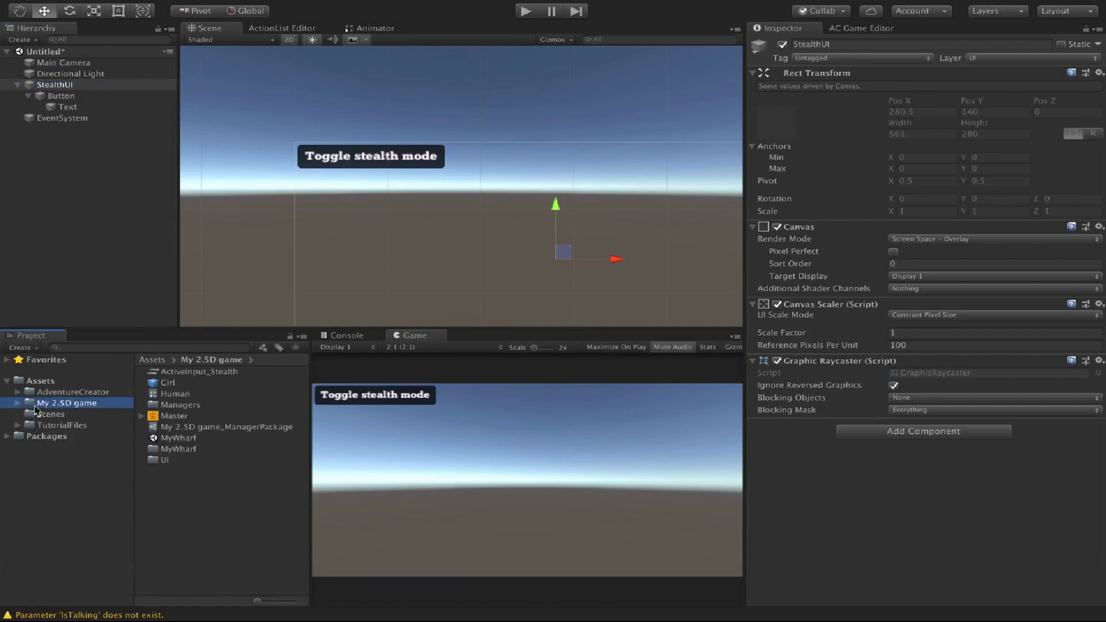
click(86, 86)
drag(87, 86, 196, 501)
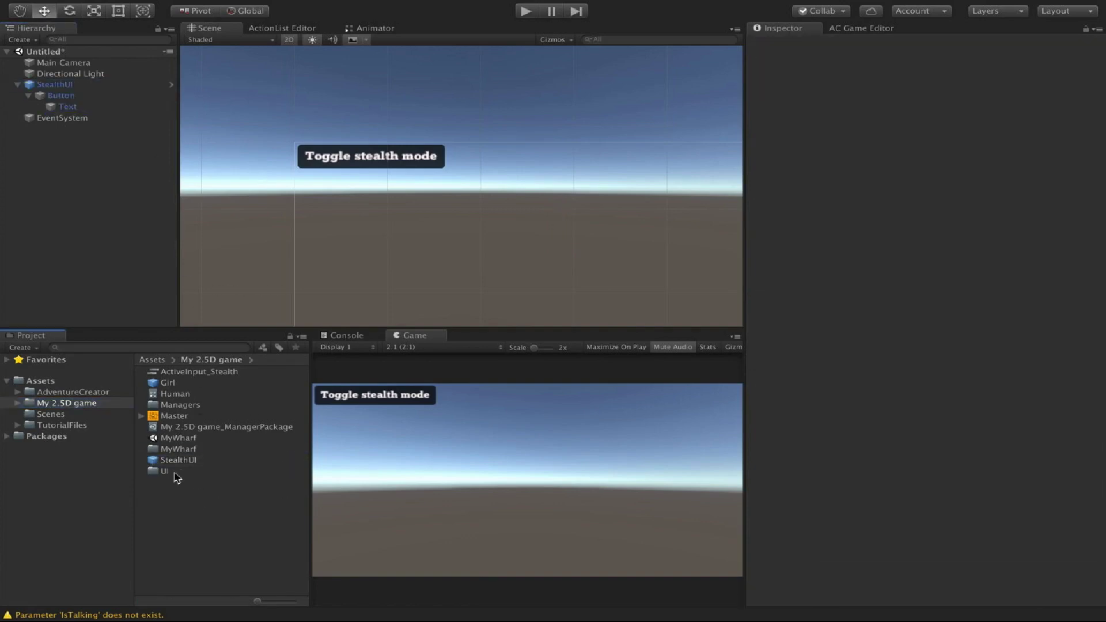
Assign the StealthUI prefab as the StealthMode menu's linked Canvas prefab.
click(846, 29)
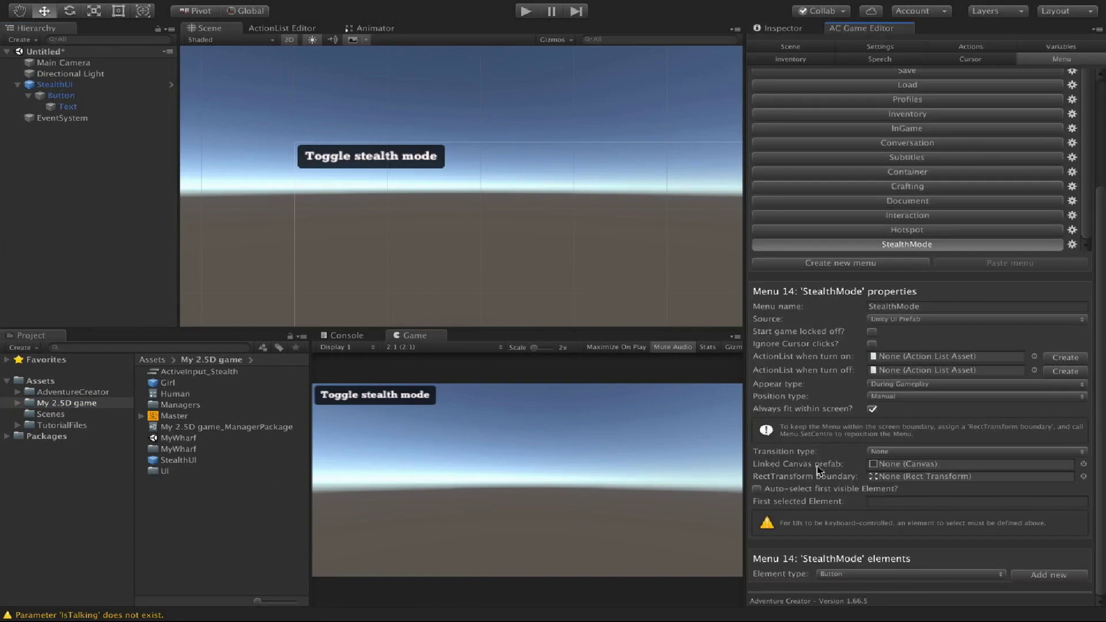
drag(173, 460, 917, 468)
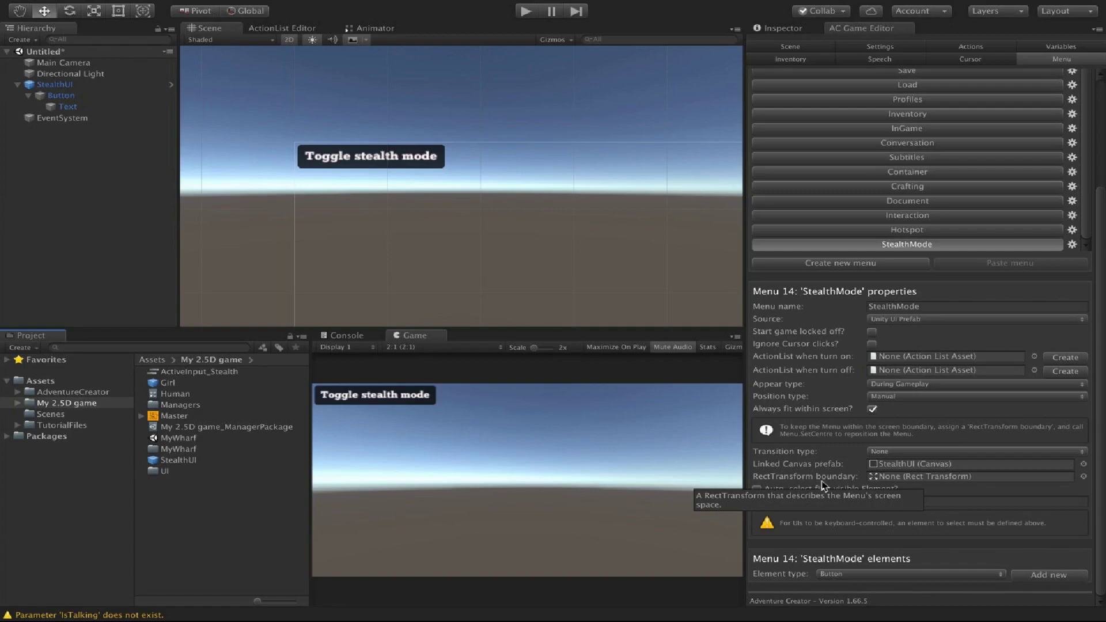
Assign the StealthUI Button as the StealthMode menu's RectTransform boundary and check the Constant ID component on that Button.
click(63, 96)
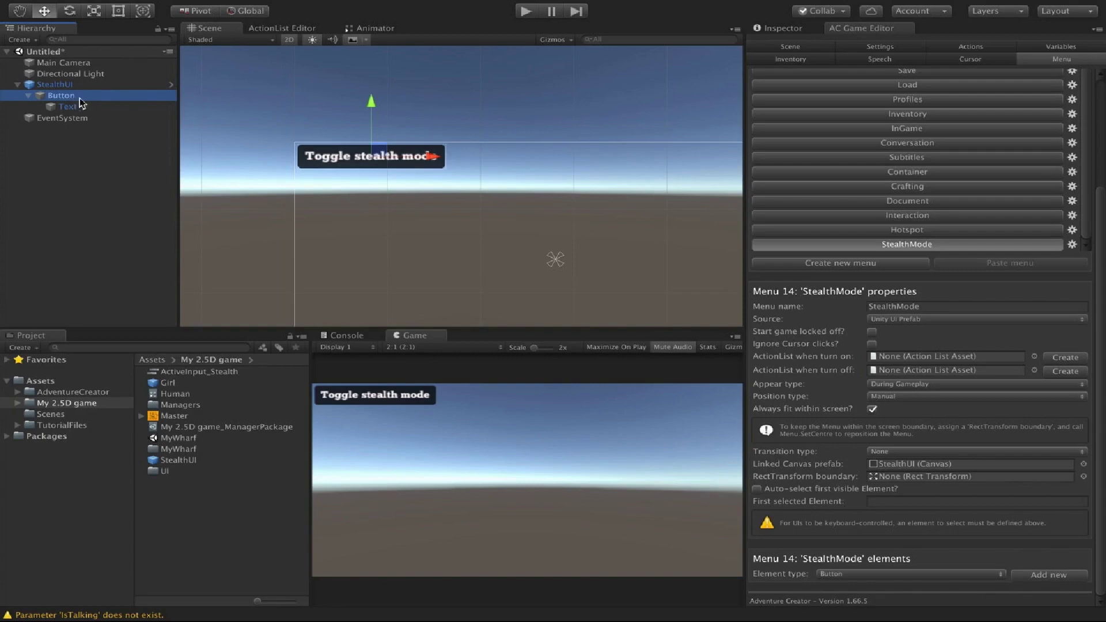
drag(69, 102, 949, 483)
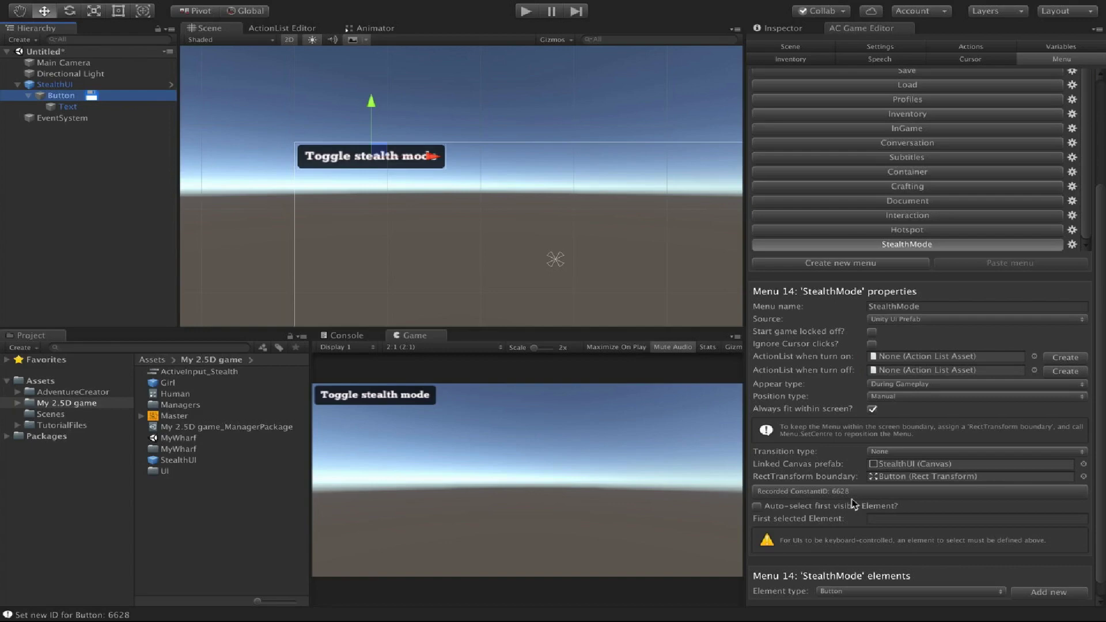
click(780, 29)
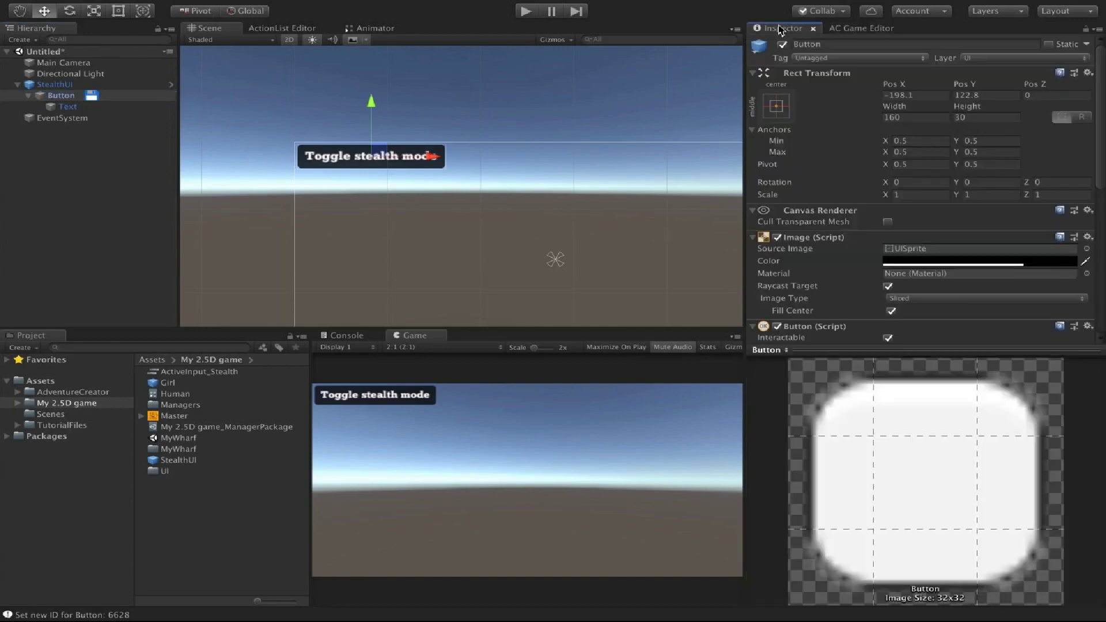
drag(847, 349, 856, 456)
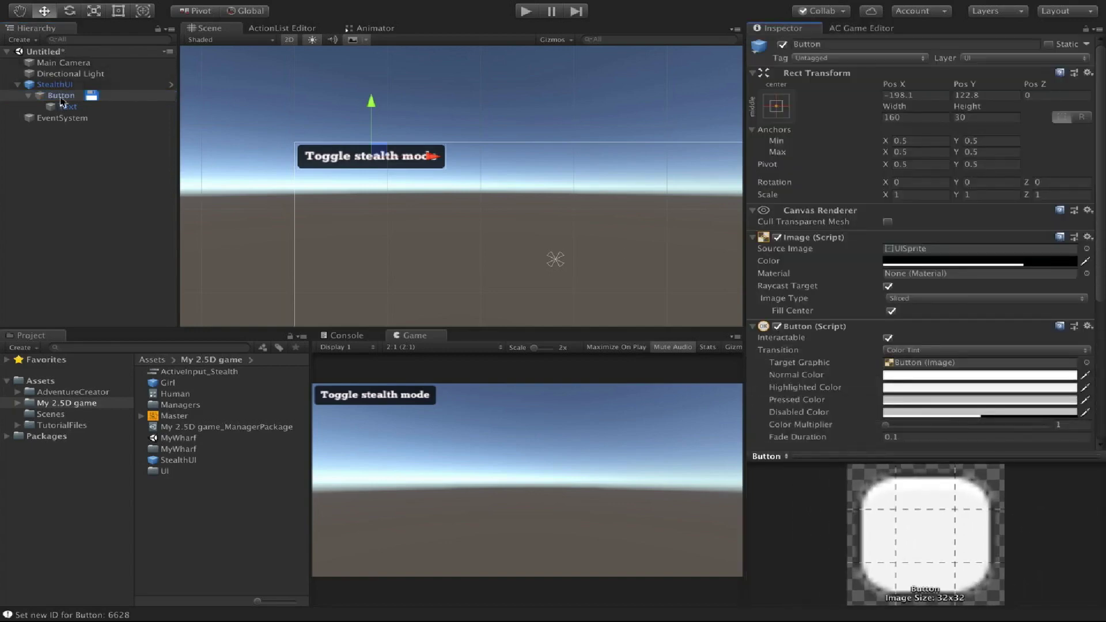
scroll(884, 214, down, 5)
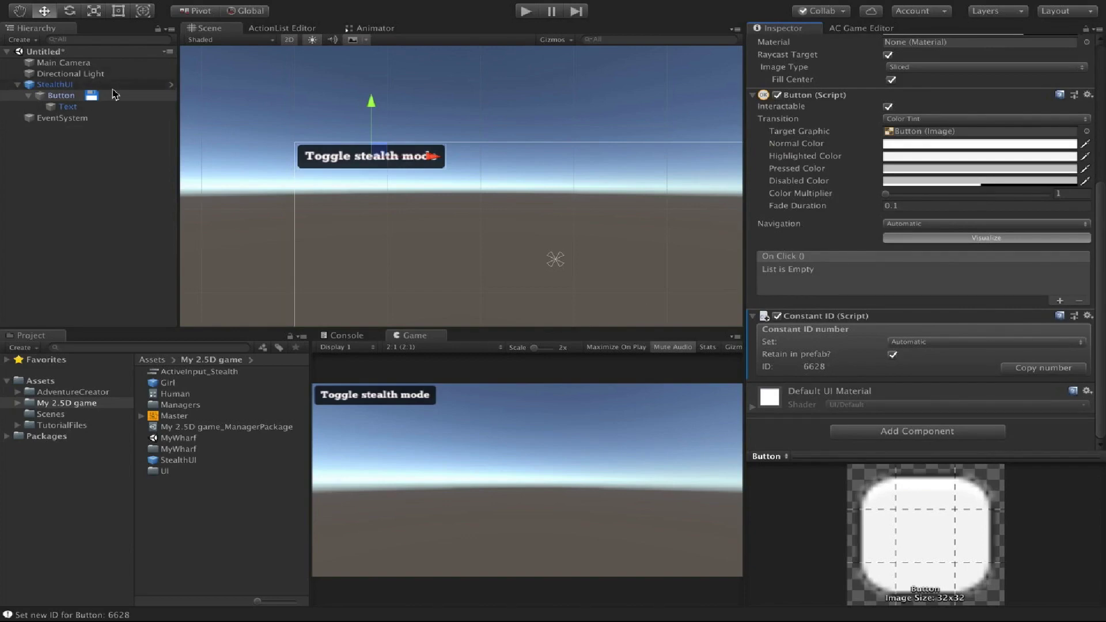
scroll(890, 171, up, 5)
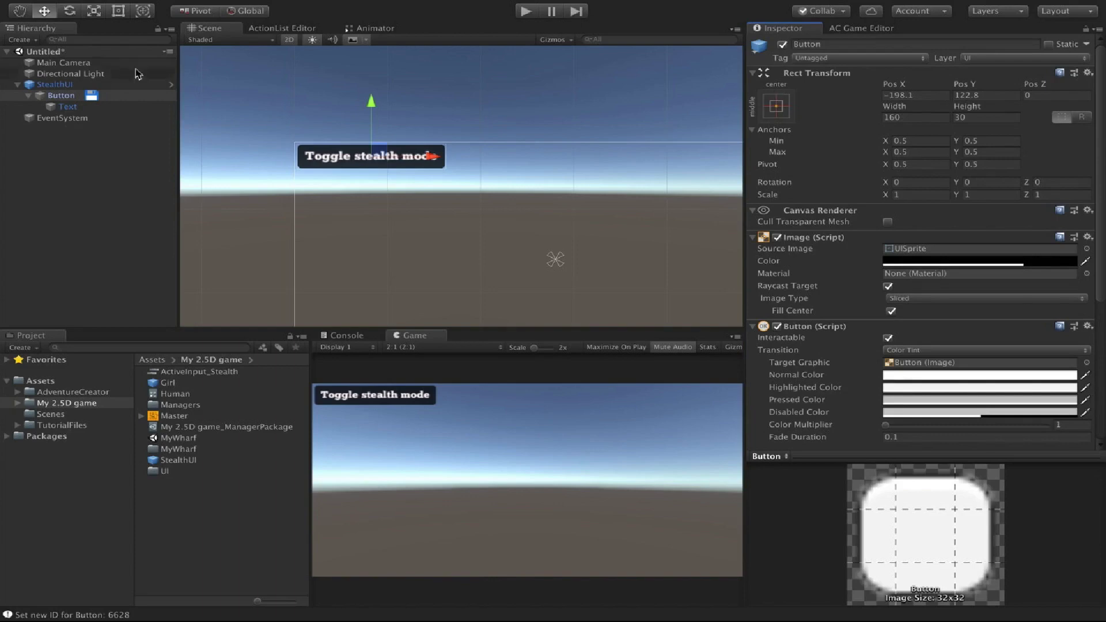
Apply all of StealthUI's overrides to its prefab and delete the StealthUI instance from the scene.
click(72, 86)
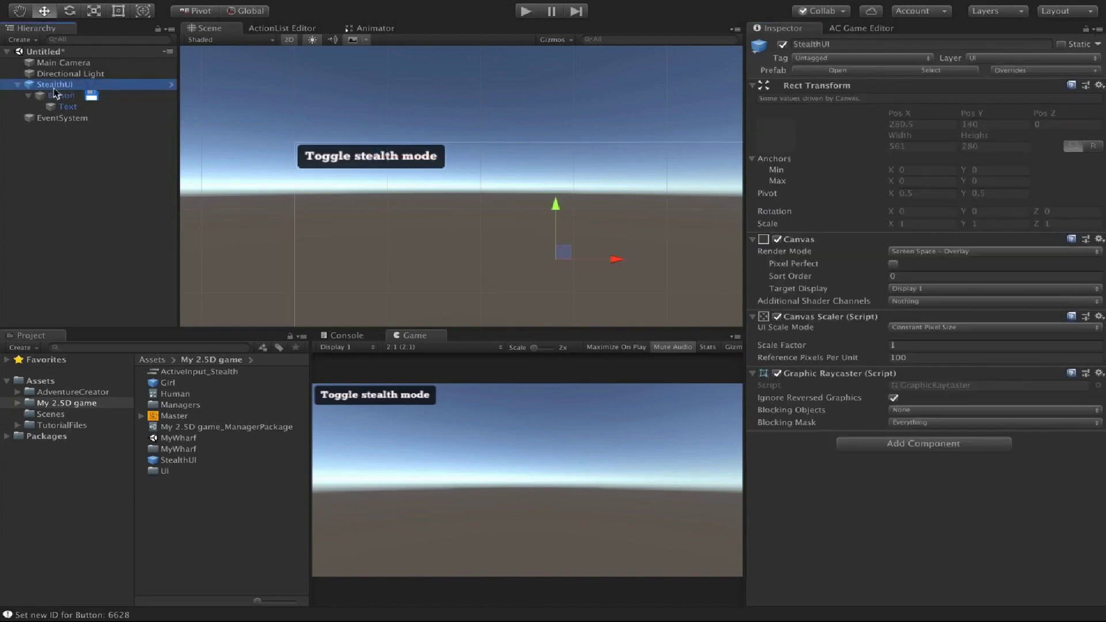
click(1016, 70)
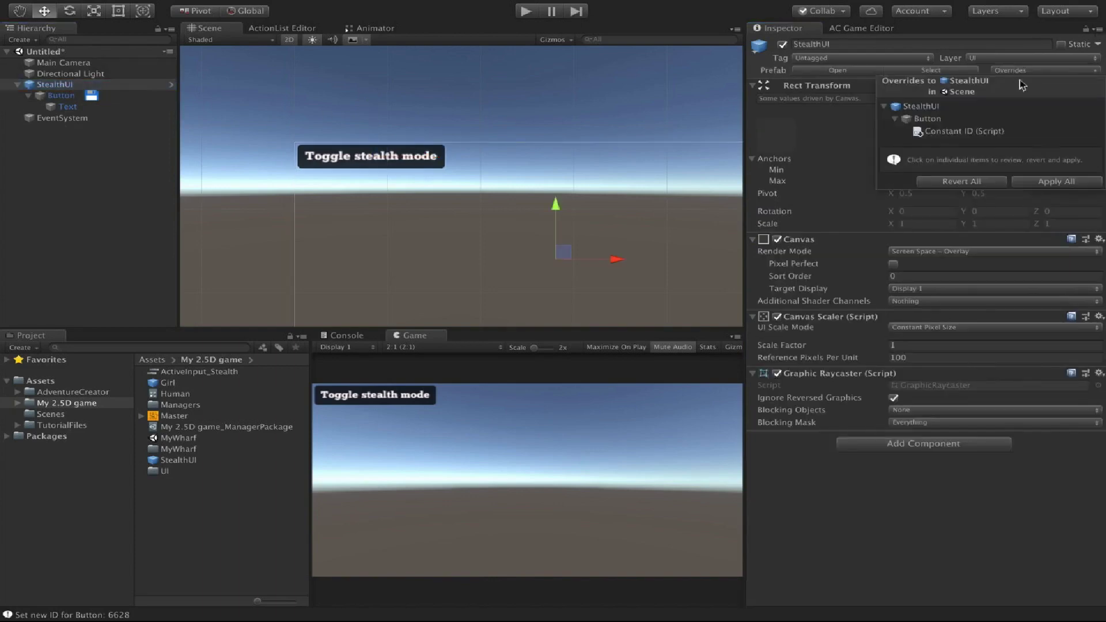
click(1038, 182)
right_click(55, 87)
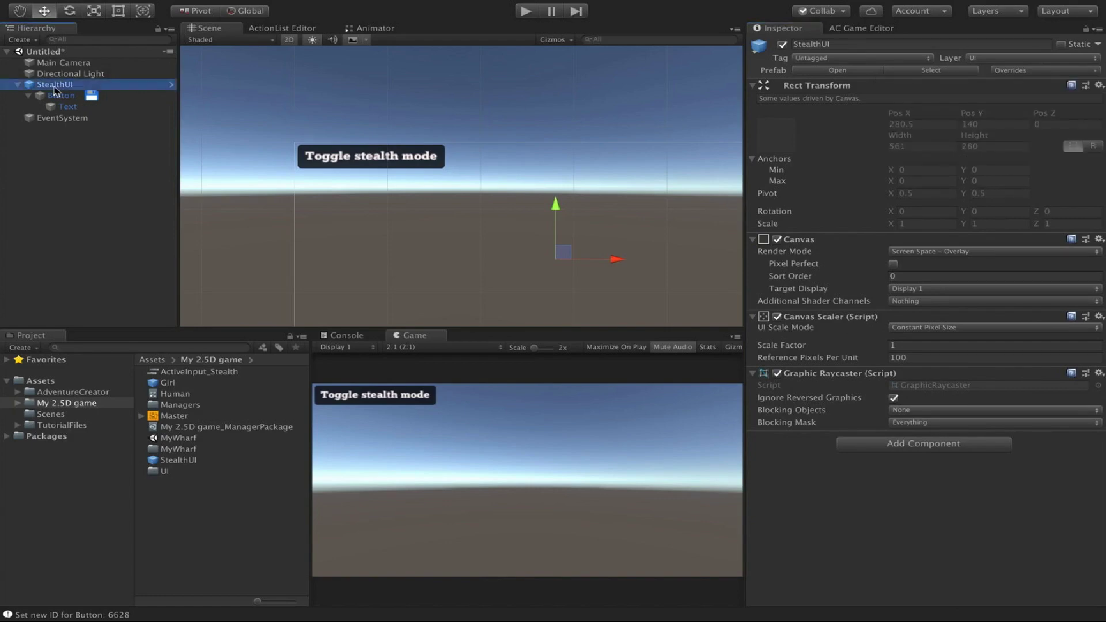
click(73, 155)
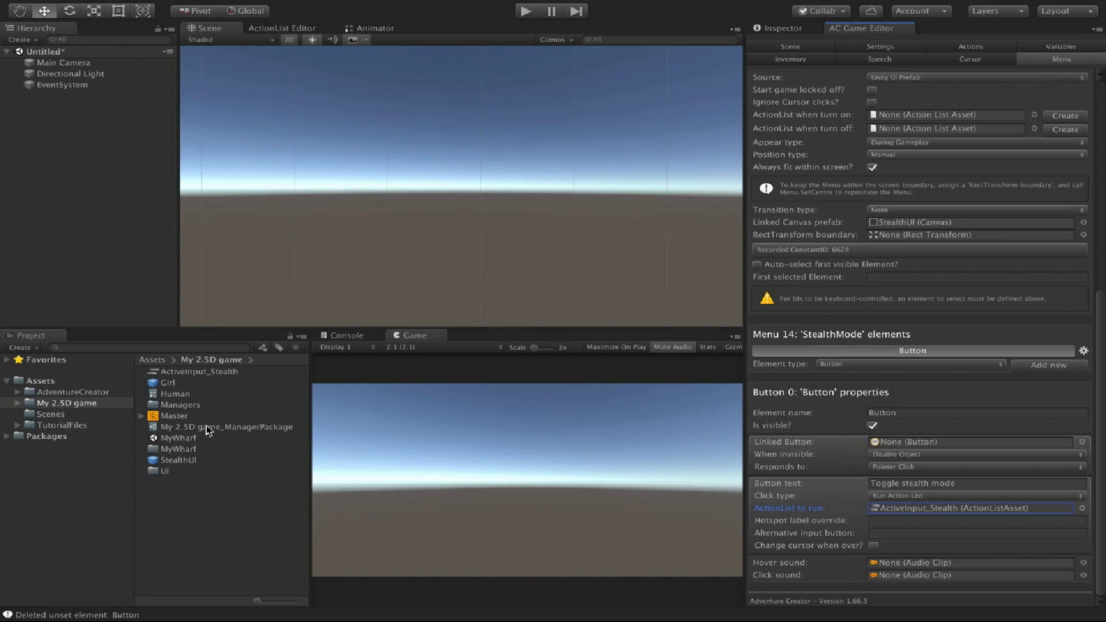
Link the StealthUI prefab's Button to the StealthMode menu's Button element and return to the scene.
double_click(194, 460)
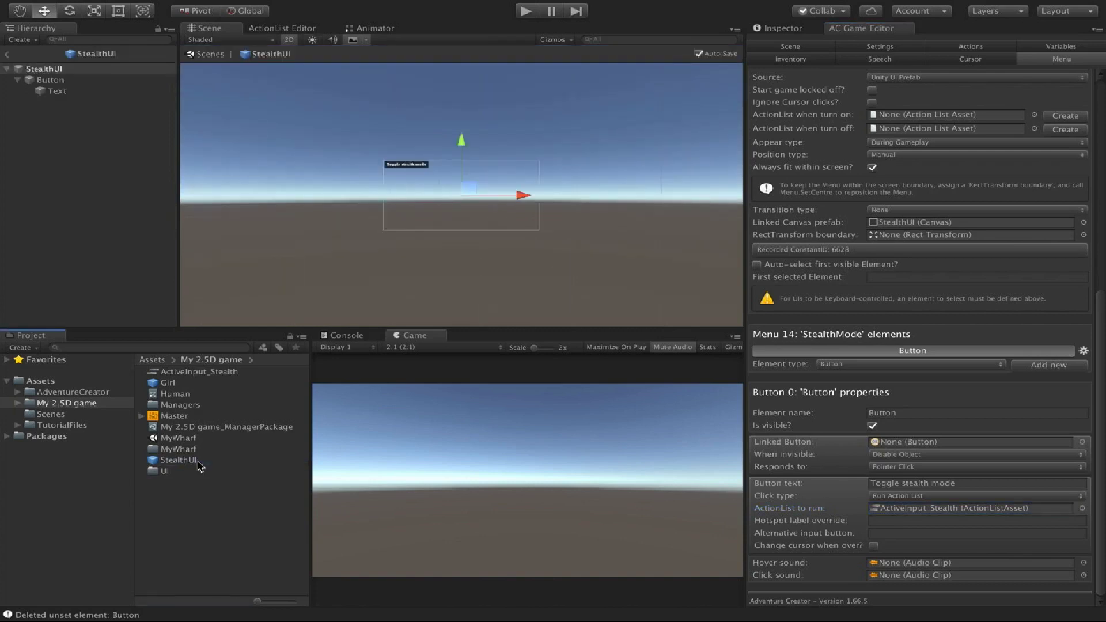
drag(60, 80, 917, 444)
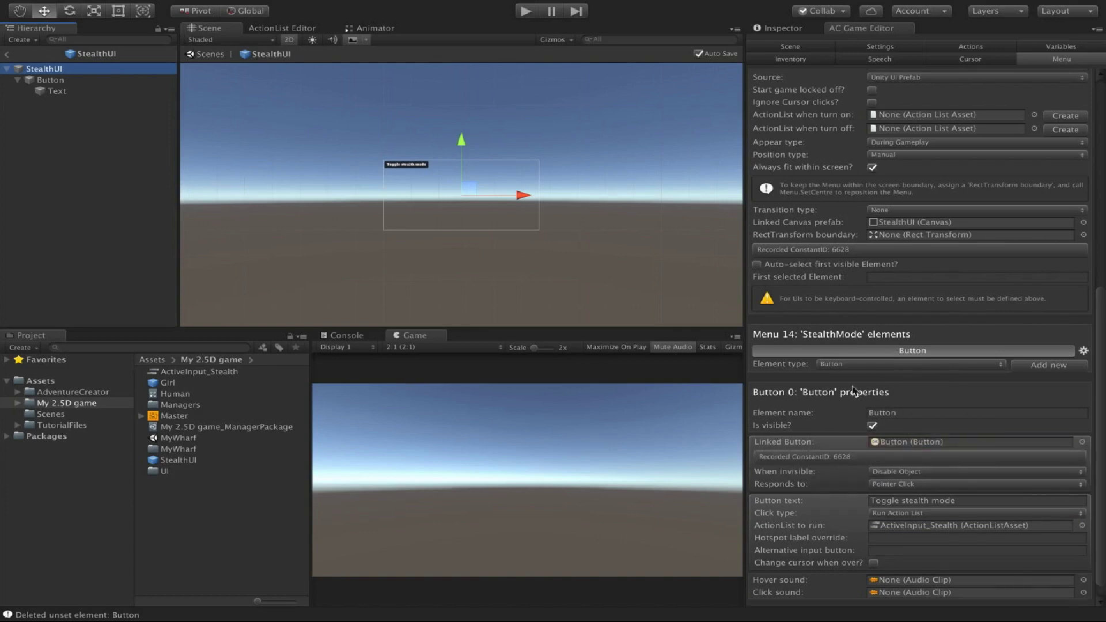
click(8, 56)
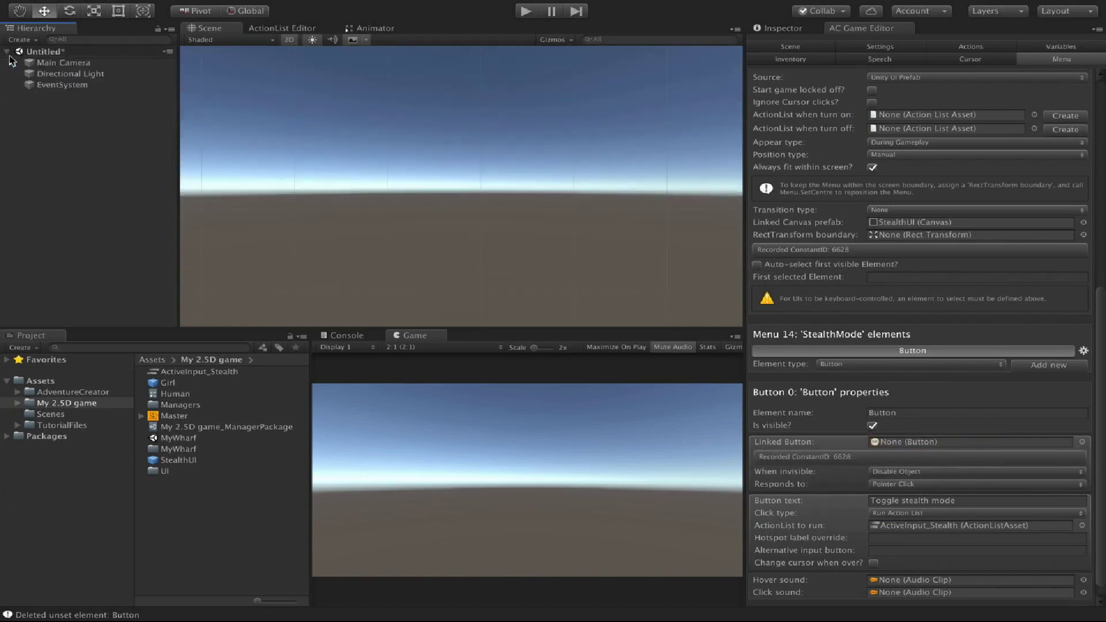
Open the MyWharf scene without saving the untitled one, and play-test the game with the stealth button.
click(185, 438)
double_click(185, 439)
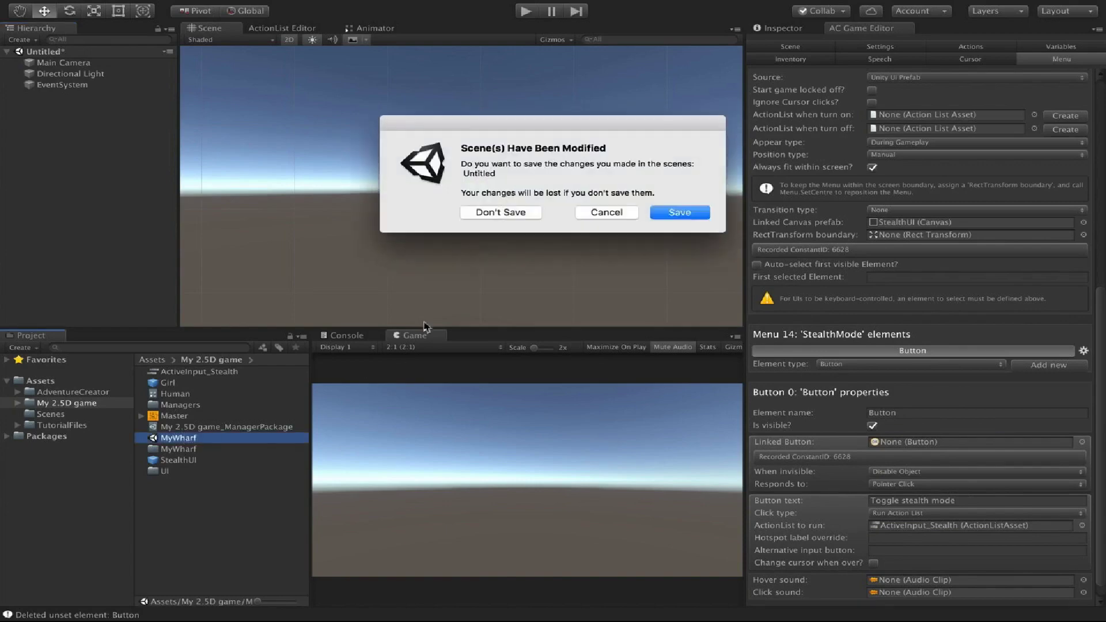
click(477, 213)
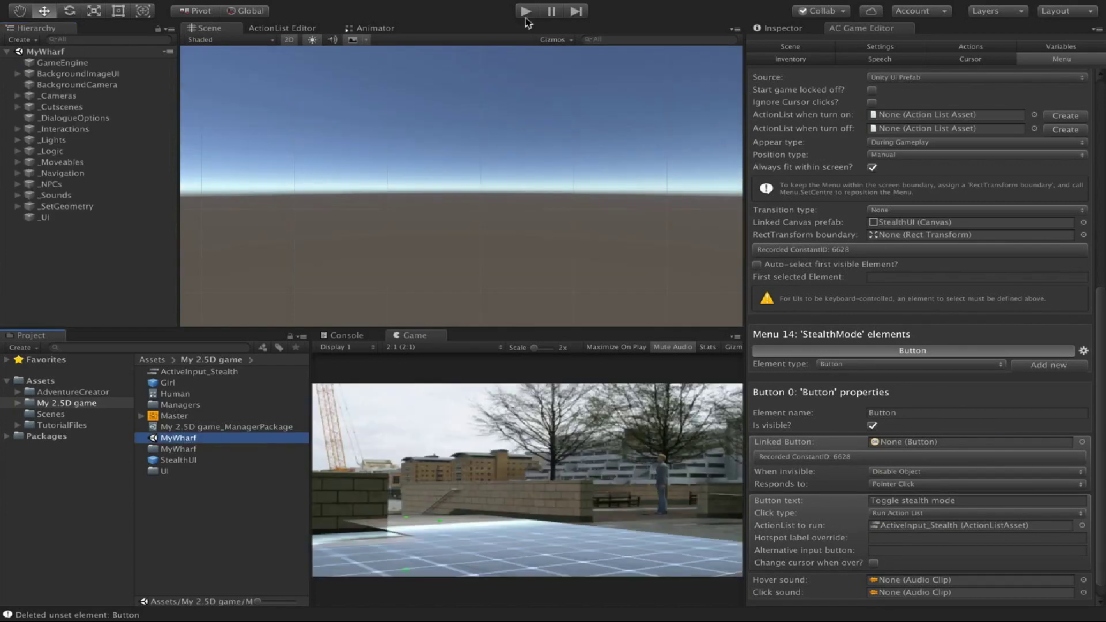
click(526, 11)
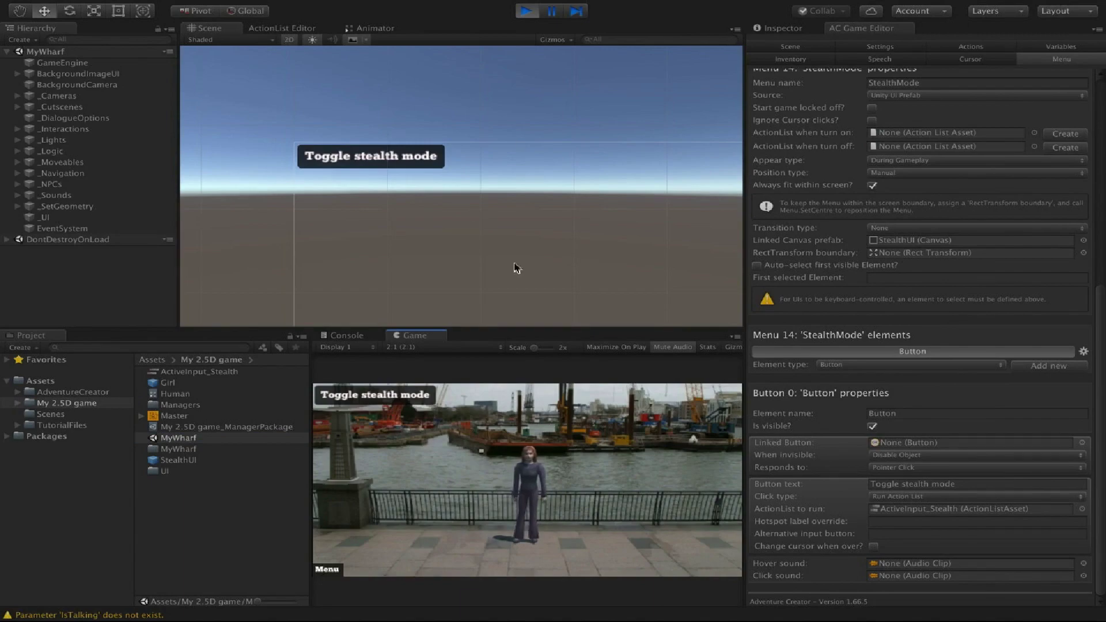
click(525, 11)
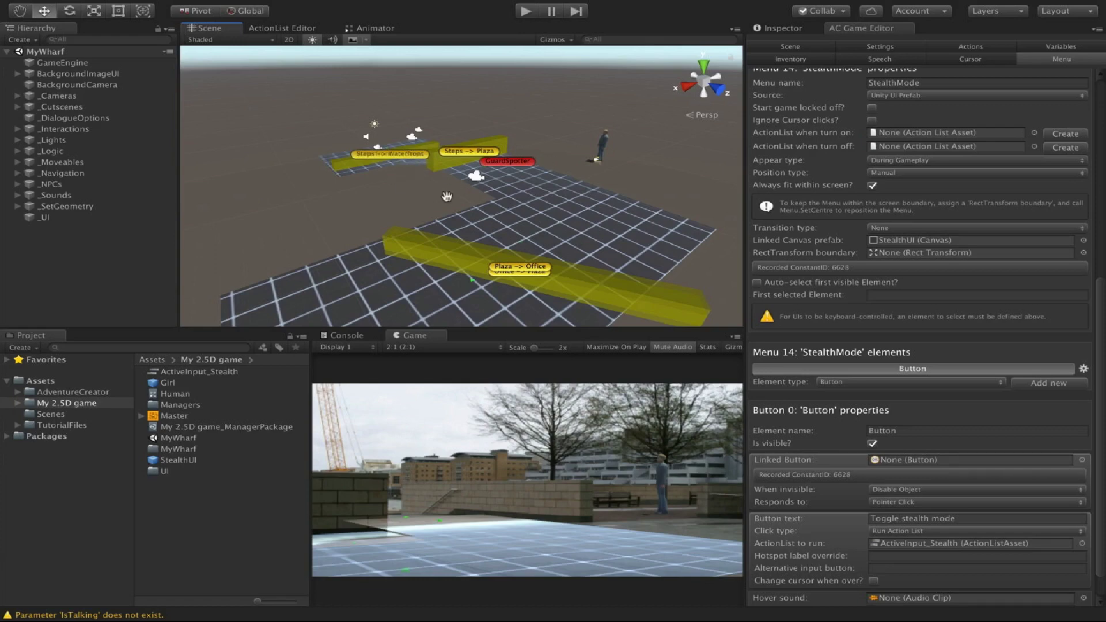
Add the open MyWharf scene to the build's scene list and remove the deleted scene entry.
click(93, 8)
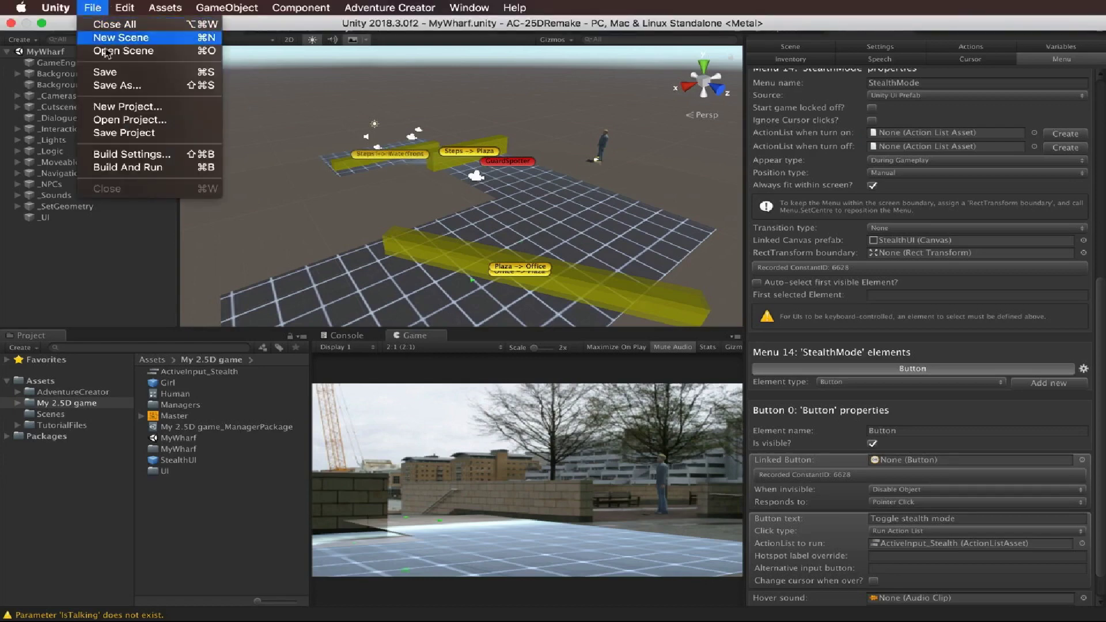
click(118, 154)
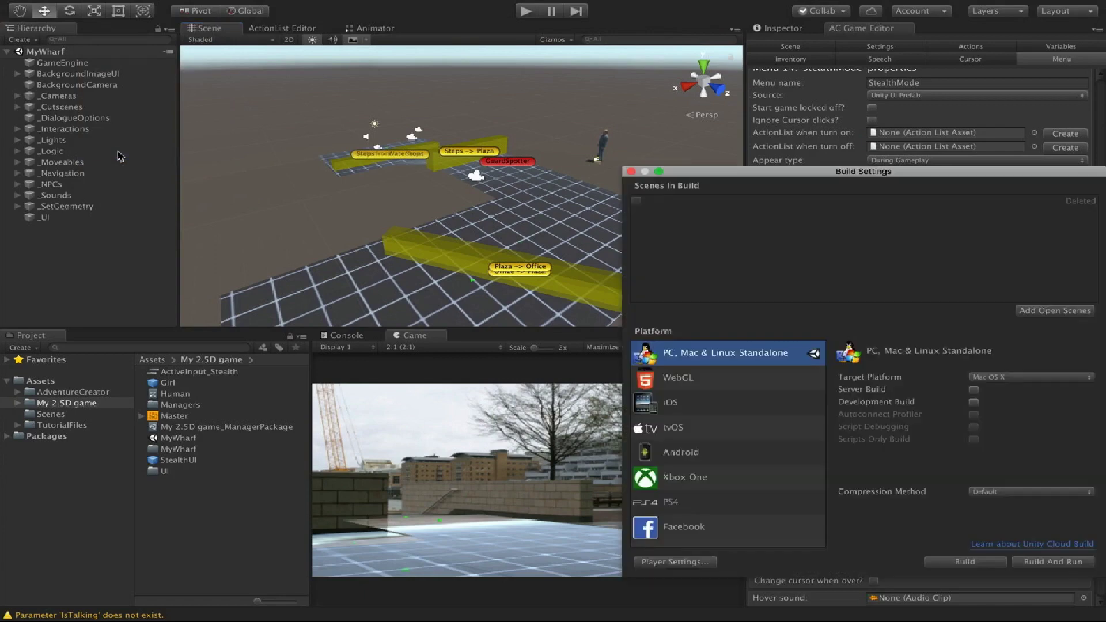
click(1063, 312)
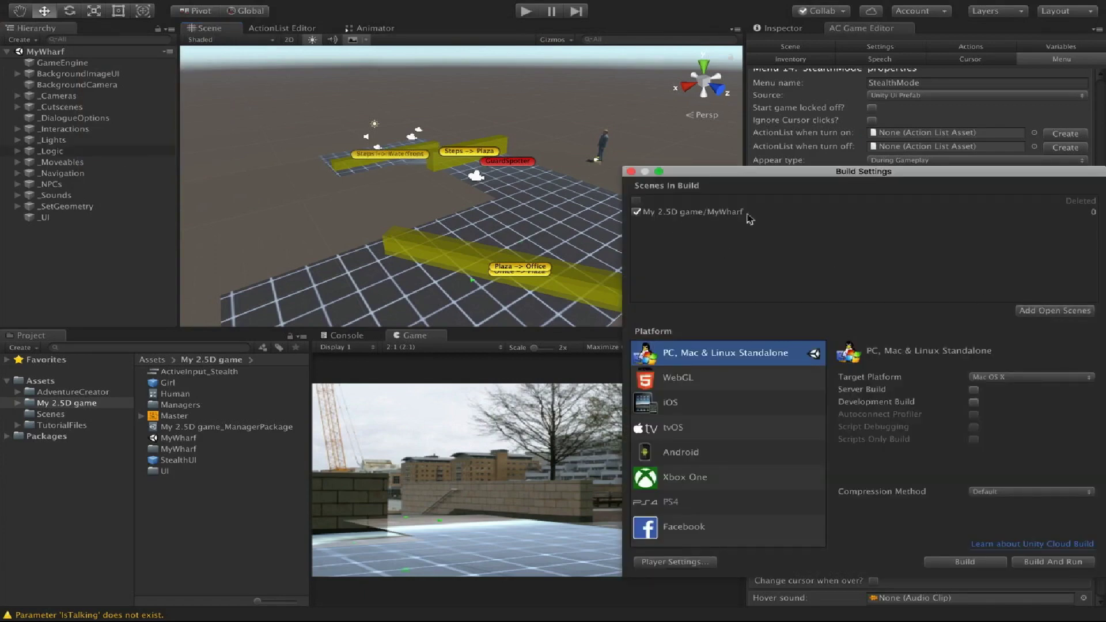
click(650, 203)
key(Delete)
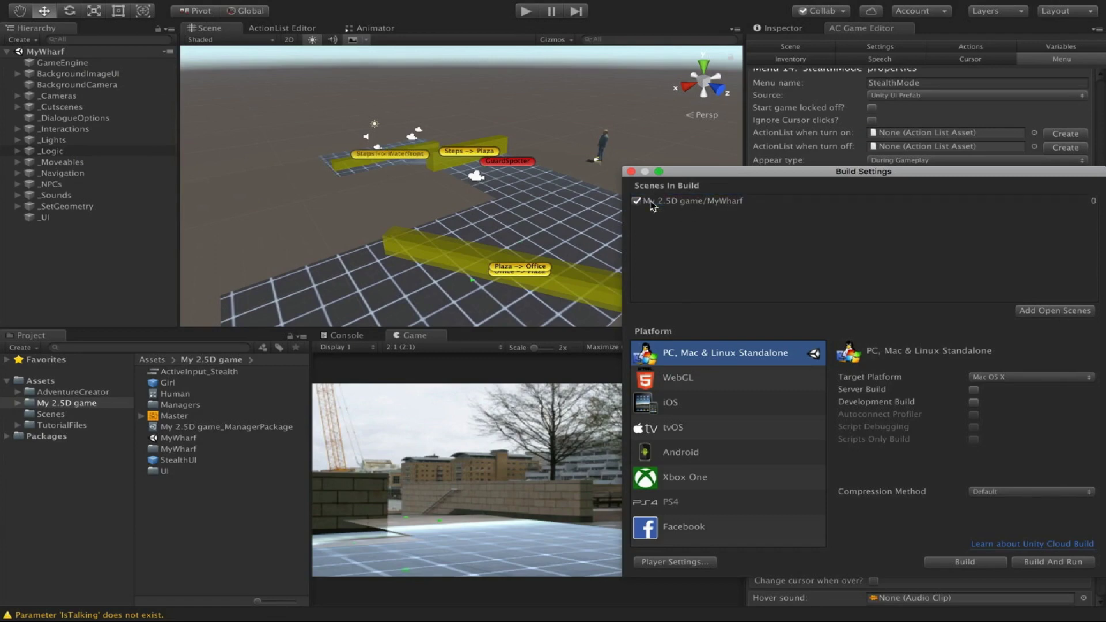
click(630, 171)
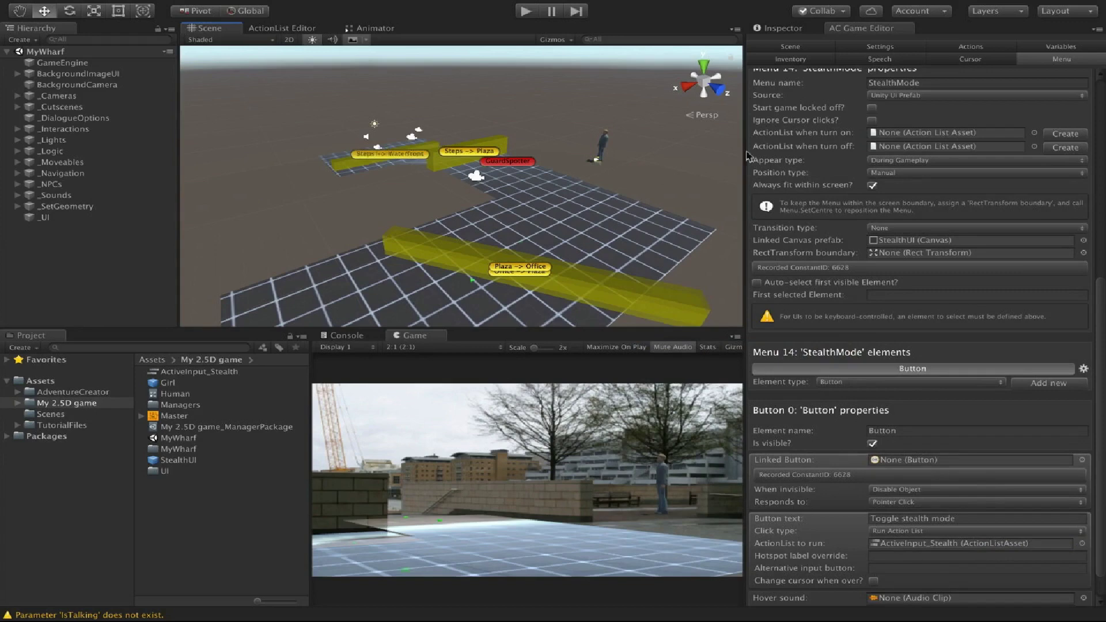
Gather all game text for translation in the Speech manager.
click(903, 59)
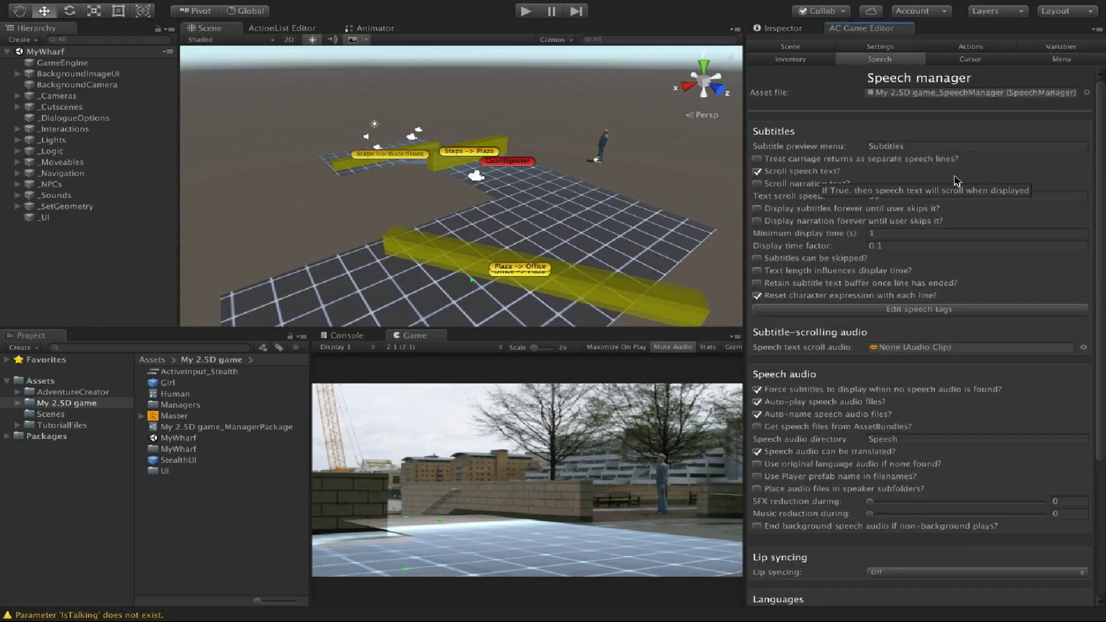
scroll(956, 180, down, 5)
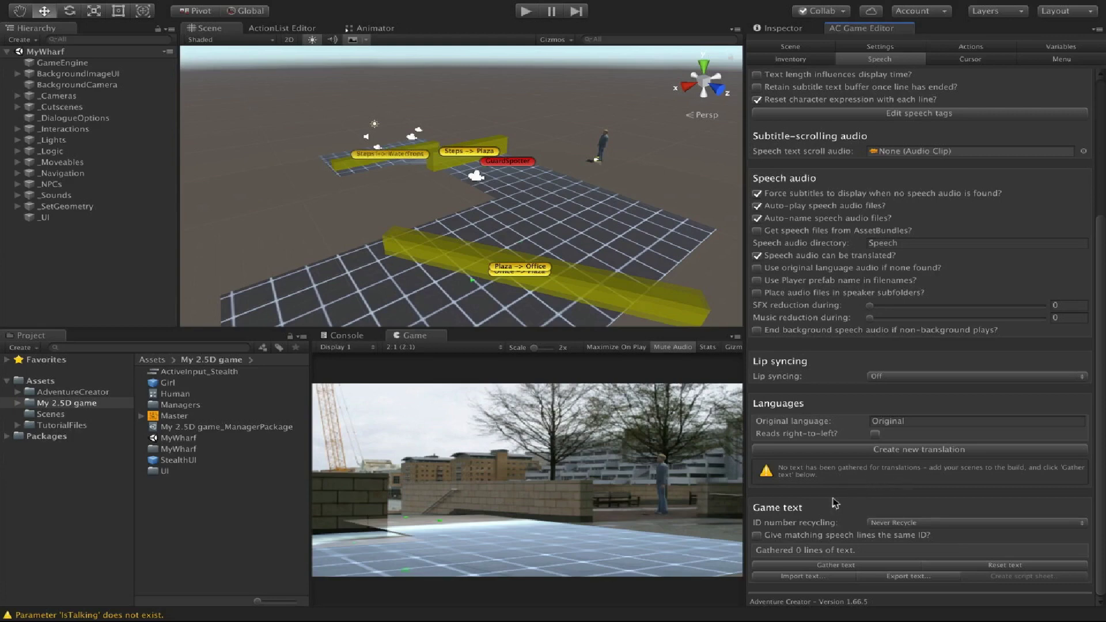
click(870, 566)
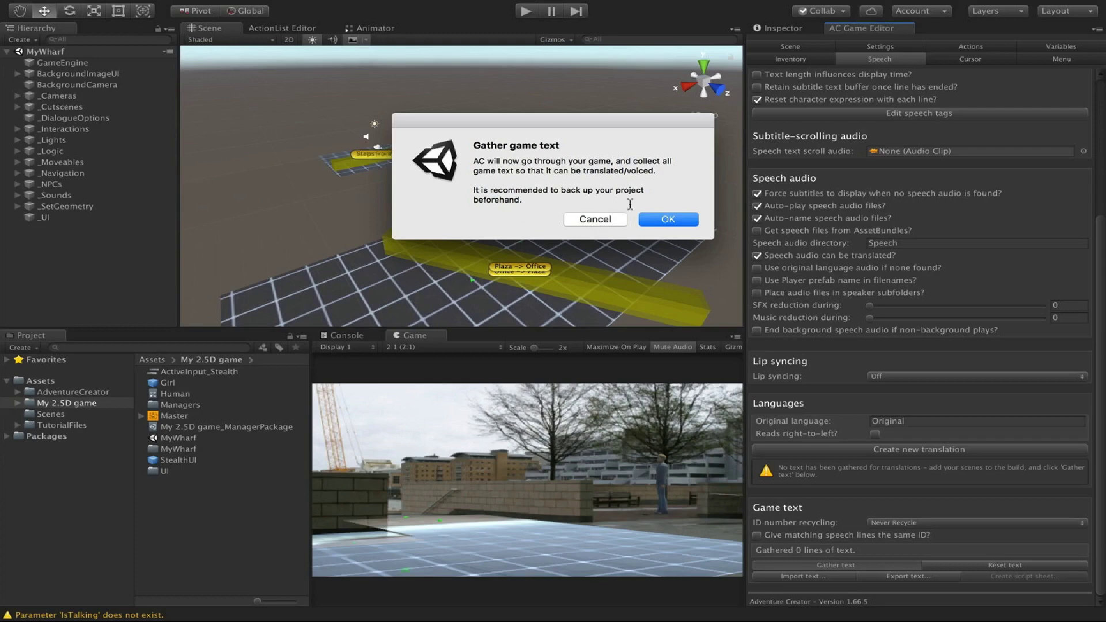
click(695, 222)
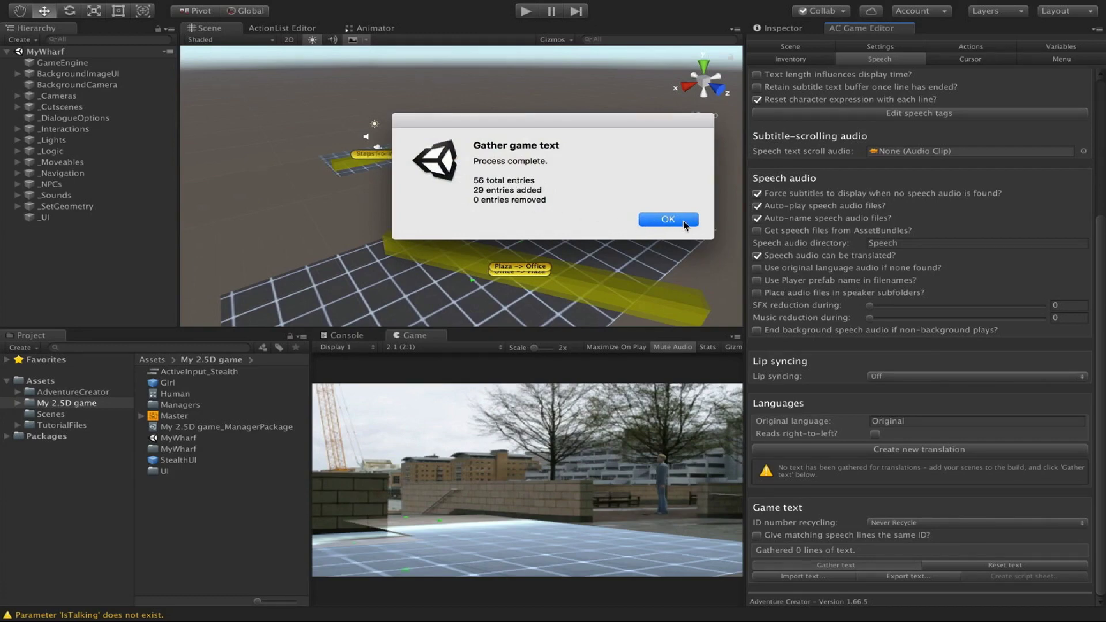
click(668, 219)
List the gathered speech for any or no scene and examine the details of "Hold it right there!" and "I'd better keep out of his way!".
scroll(910, 403, down, 3)
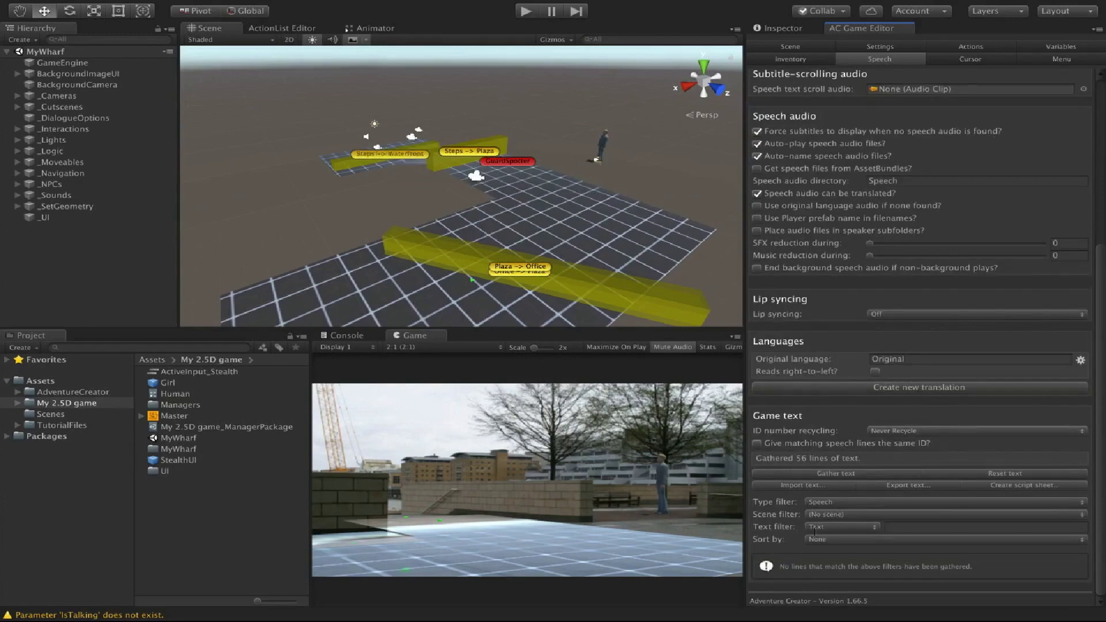
click(828, 501)
click(835, 505)
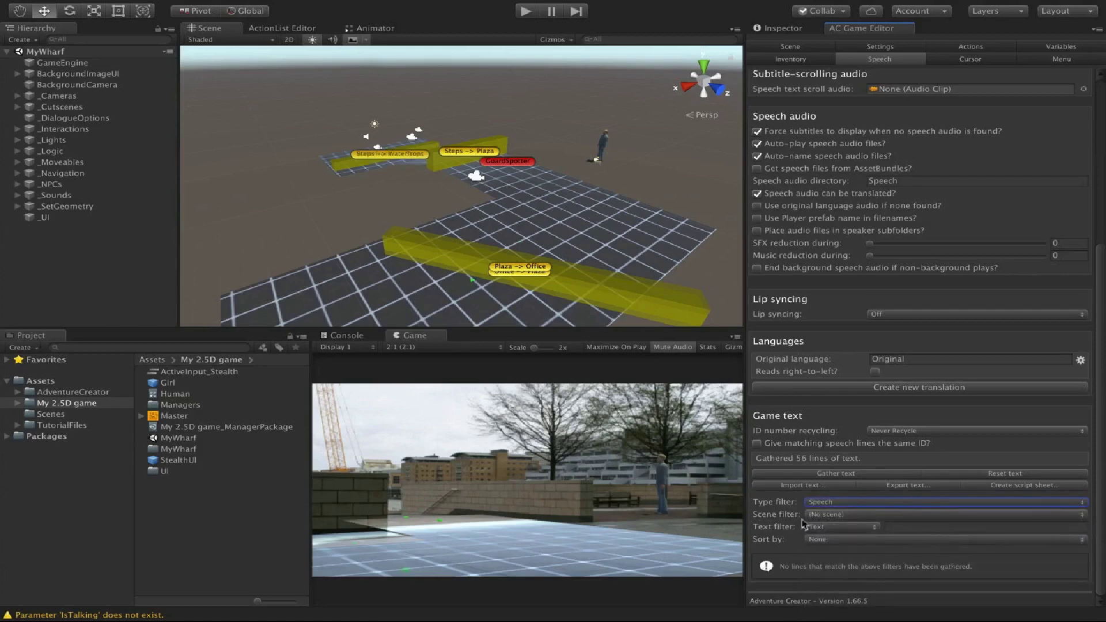
click(845, 515)
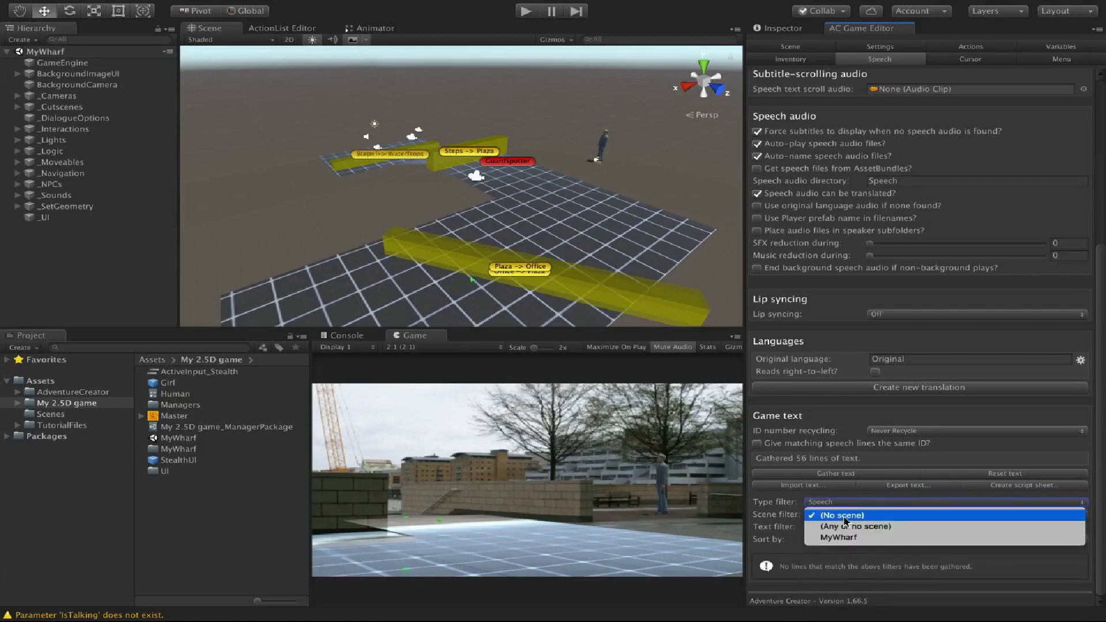
click(892, 527)
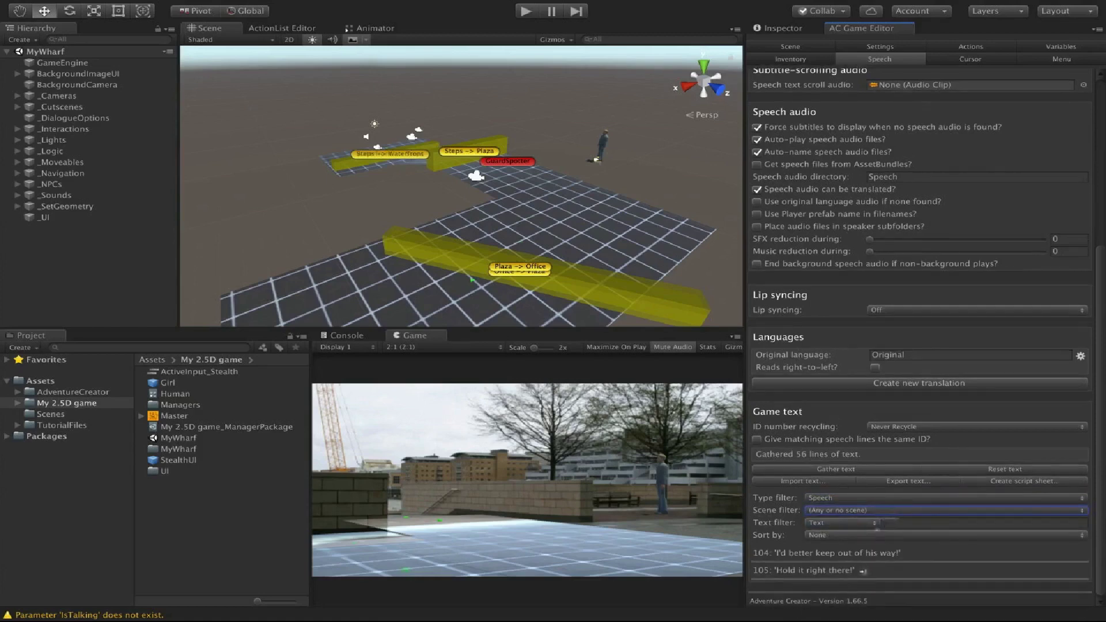
scroll(874, 535, down, 3)
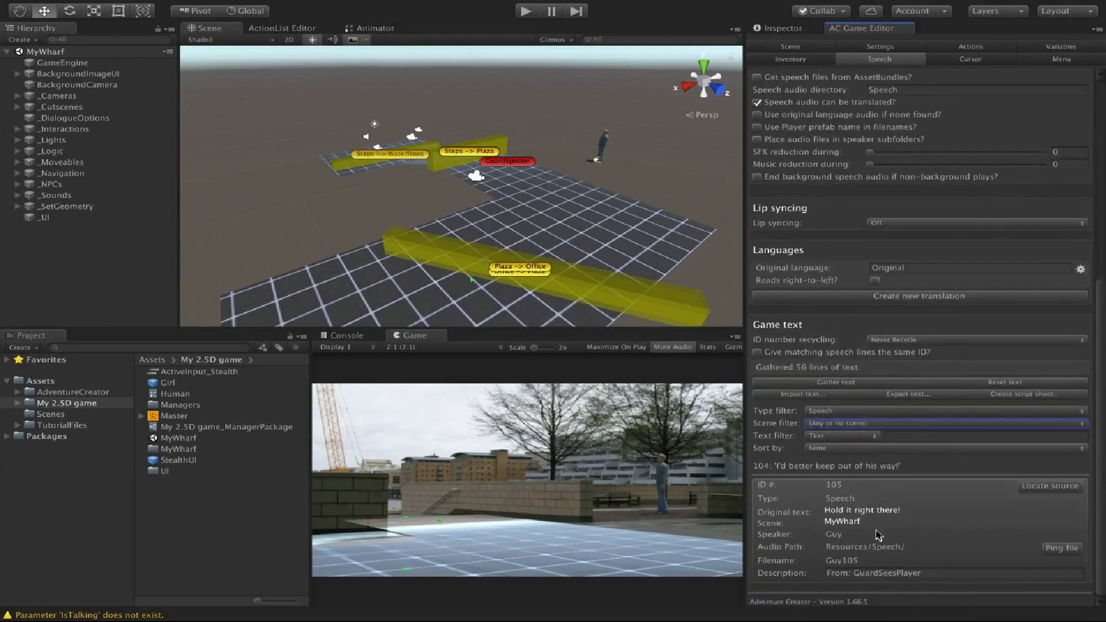
click(871, 467)
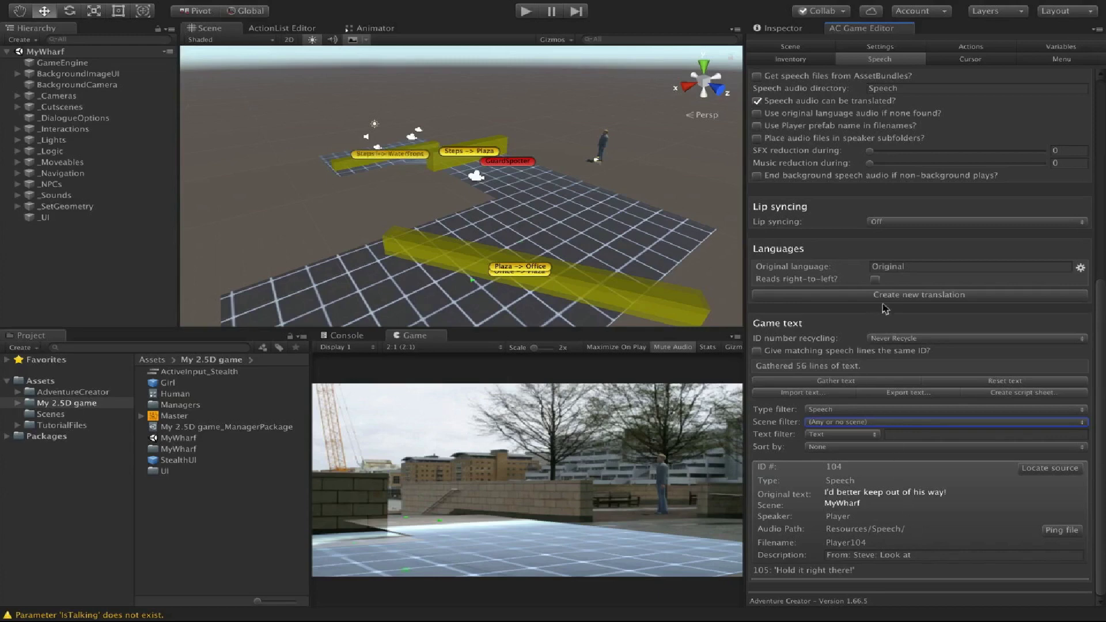
Create a new translation language named French.
click(951, 295)
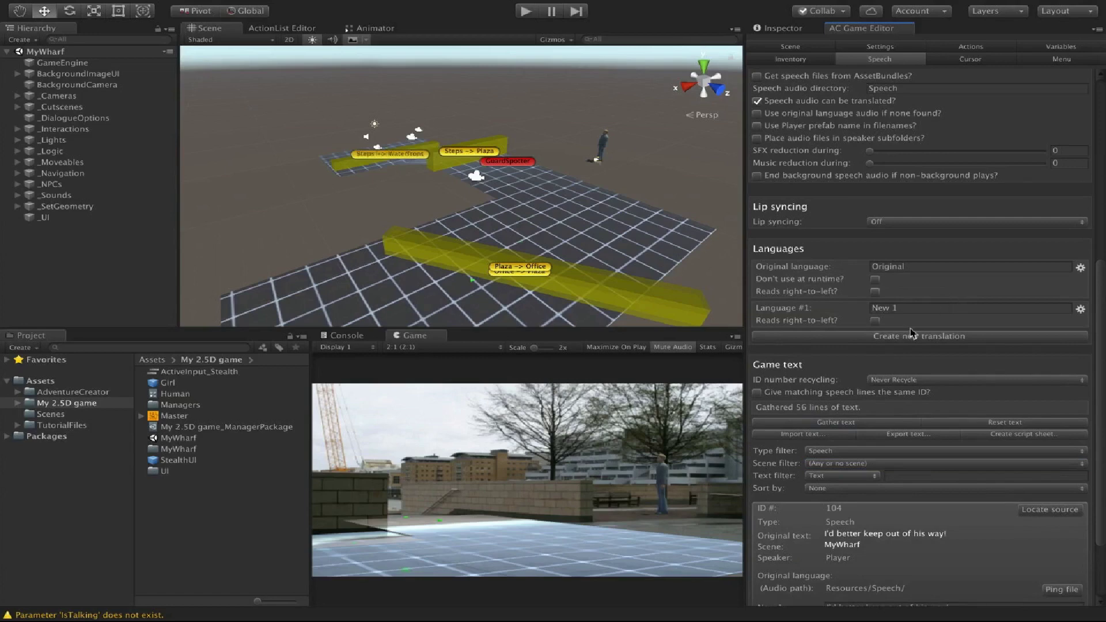
click(909, 309)
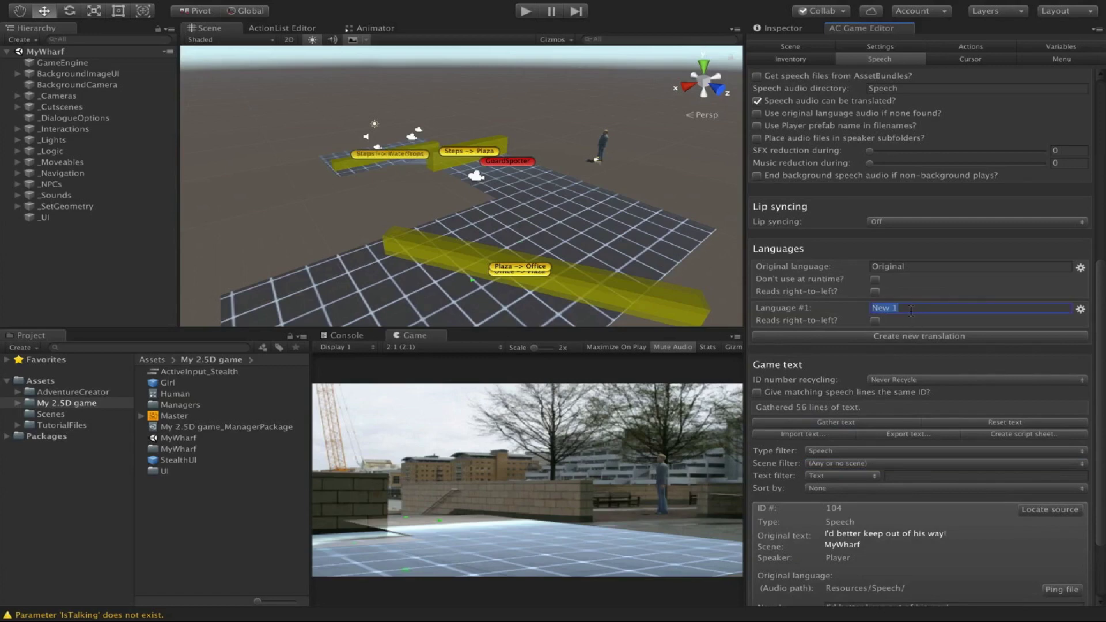
text(French)
scroll(903, 367, down, 3)
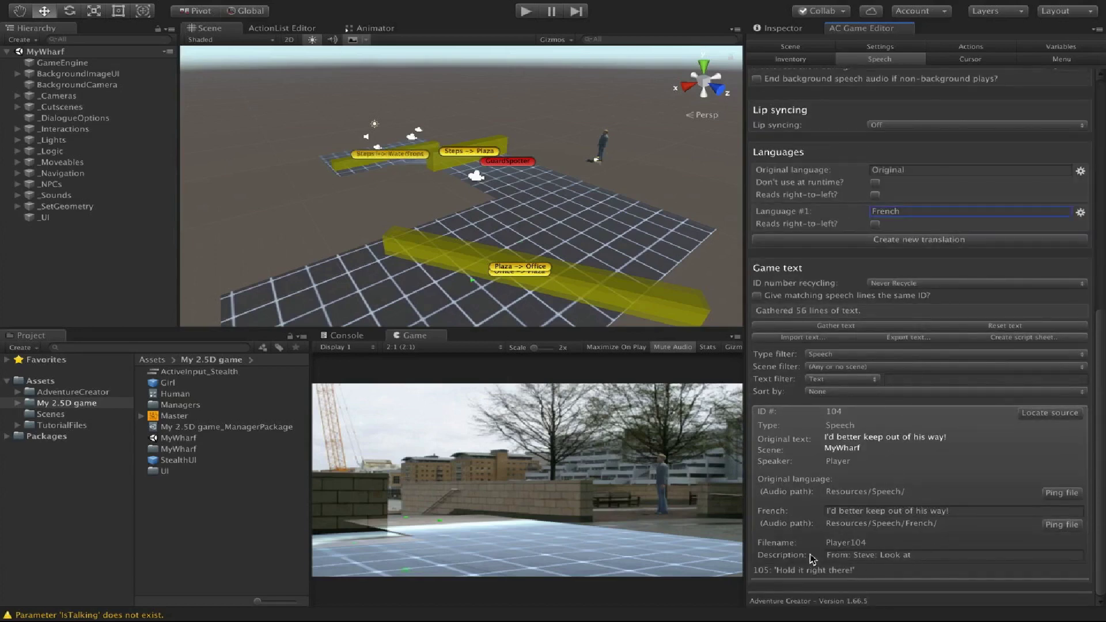
Examine the French text field of "I'd better keep out of his way!" and the management options for the French language.
click(846, 511)
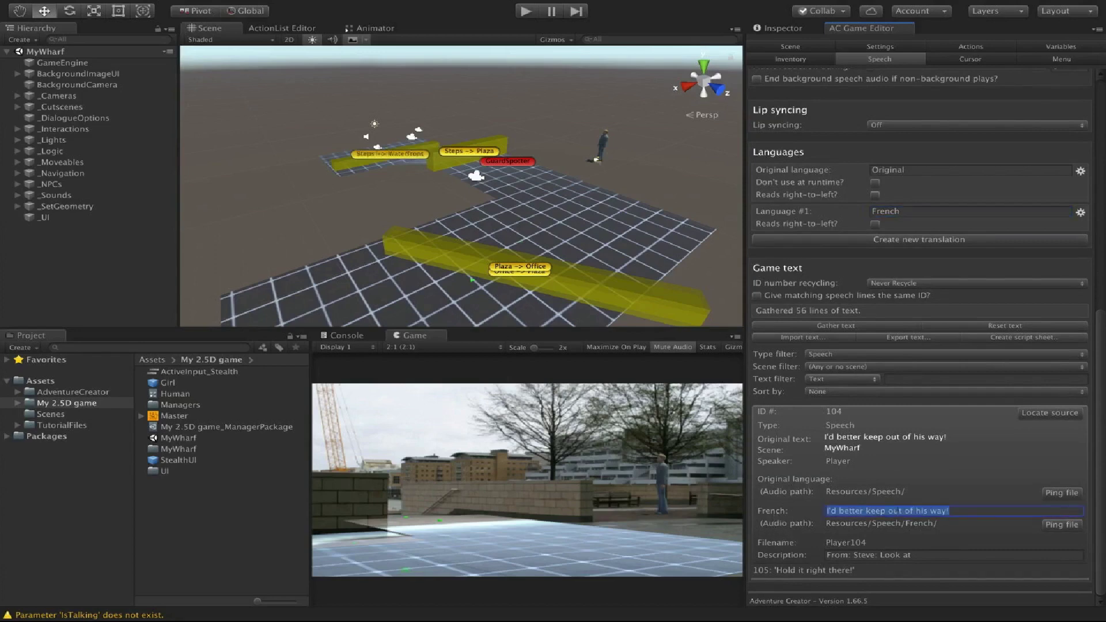
click(957, 509)
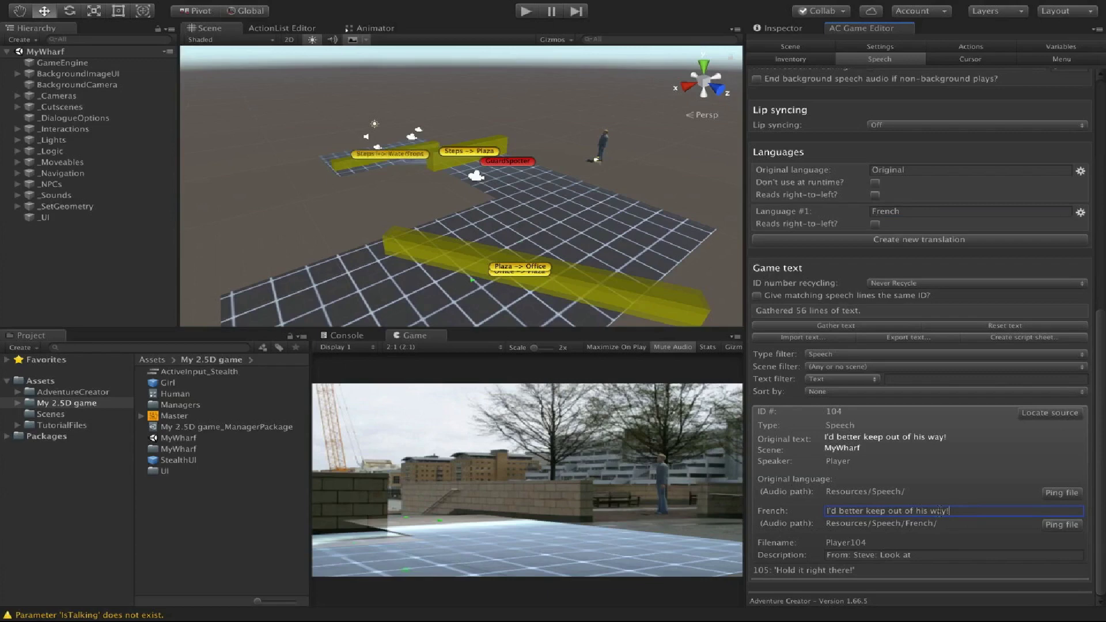
scroll(954, 494, up, 2)
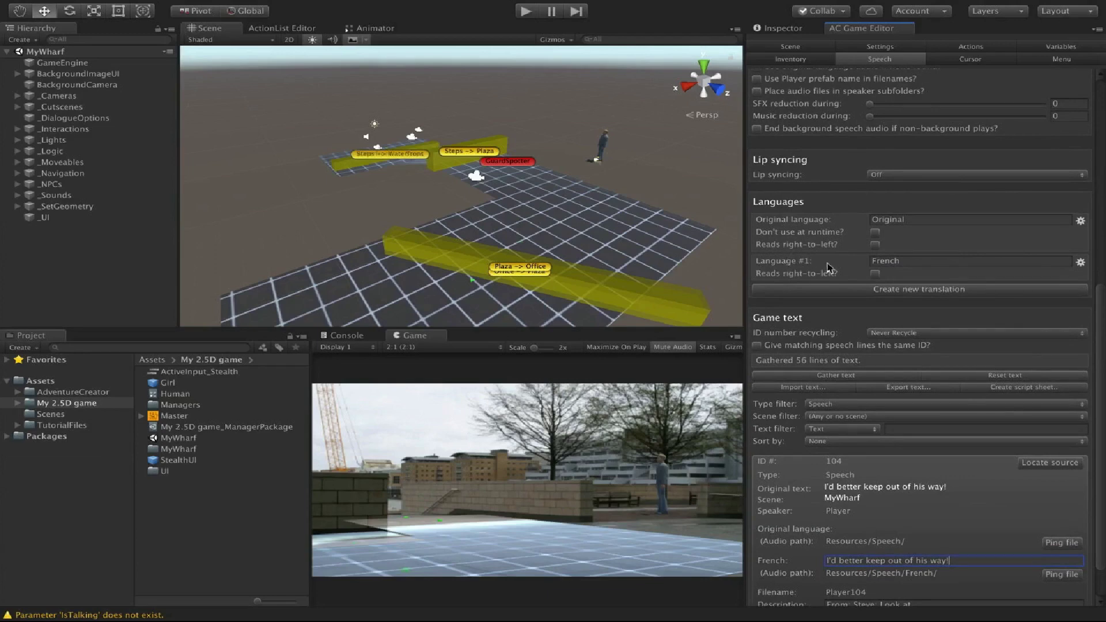
click(1081, 262)
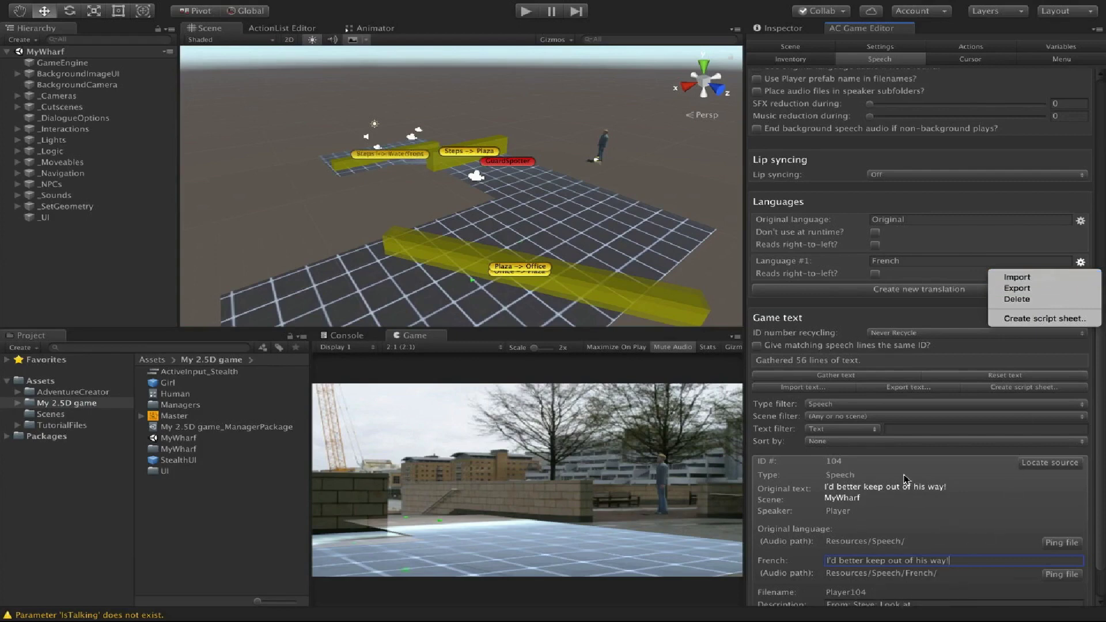
scroll(984, 277, up, 3)
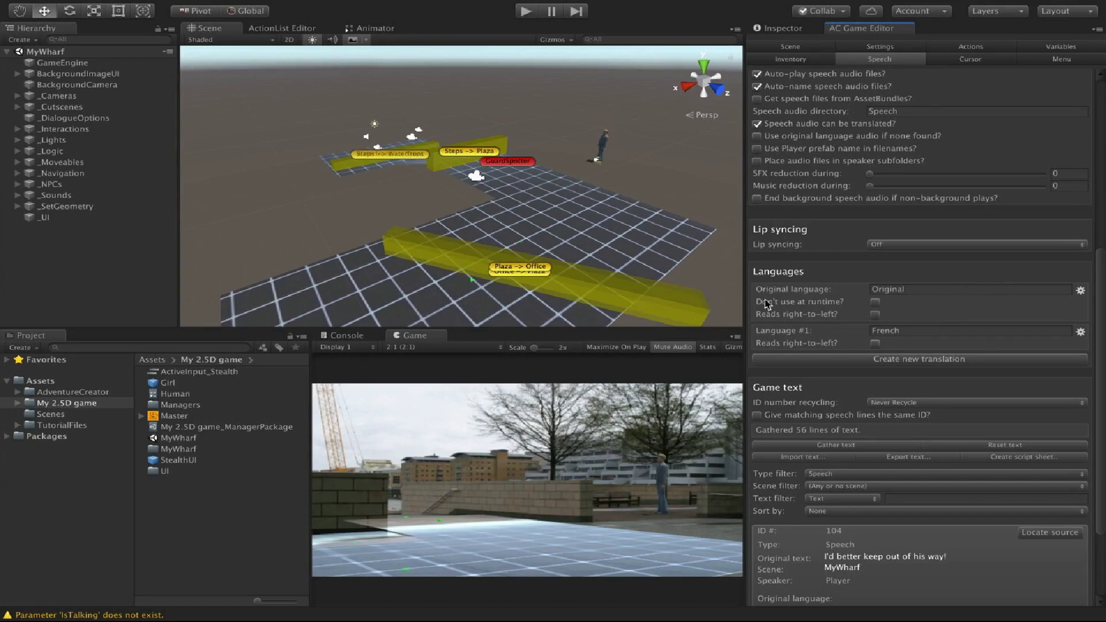
Exclude the original language from runtime use and rename Language #1 to English.
click(875, 301)
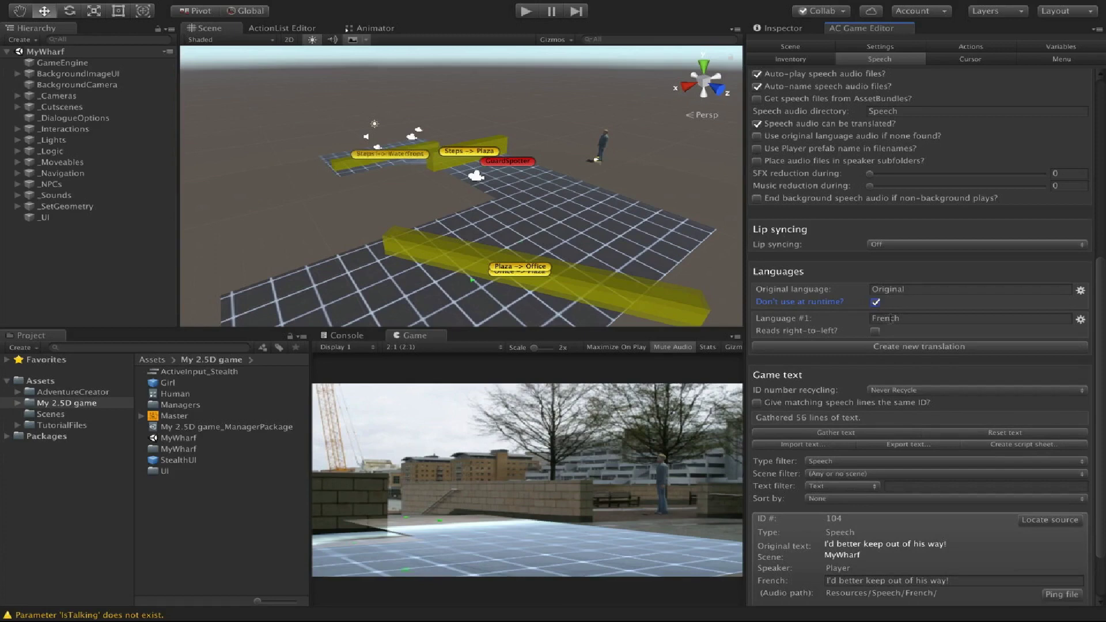
click(977, 322)
text(English)
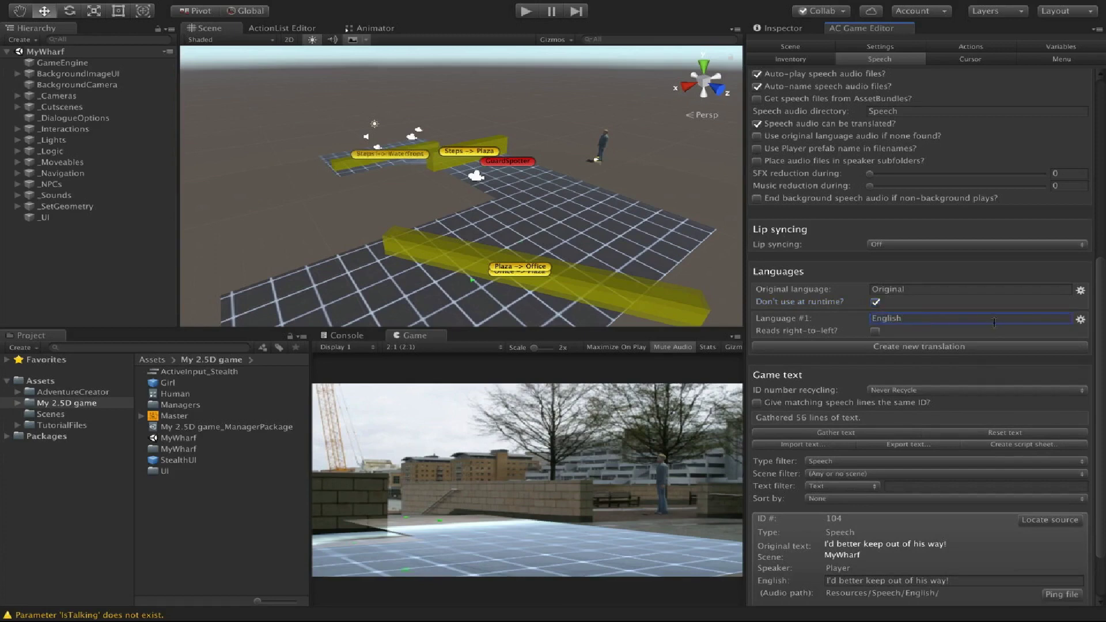
scroll(994, 322, down, 3)
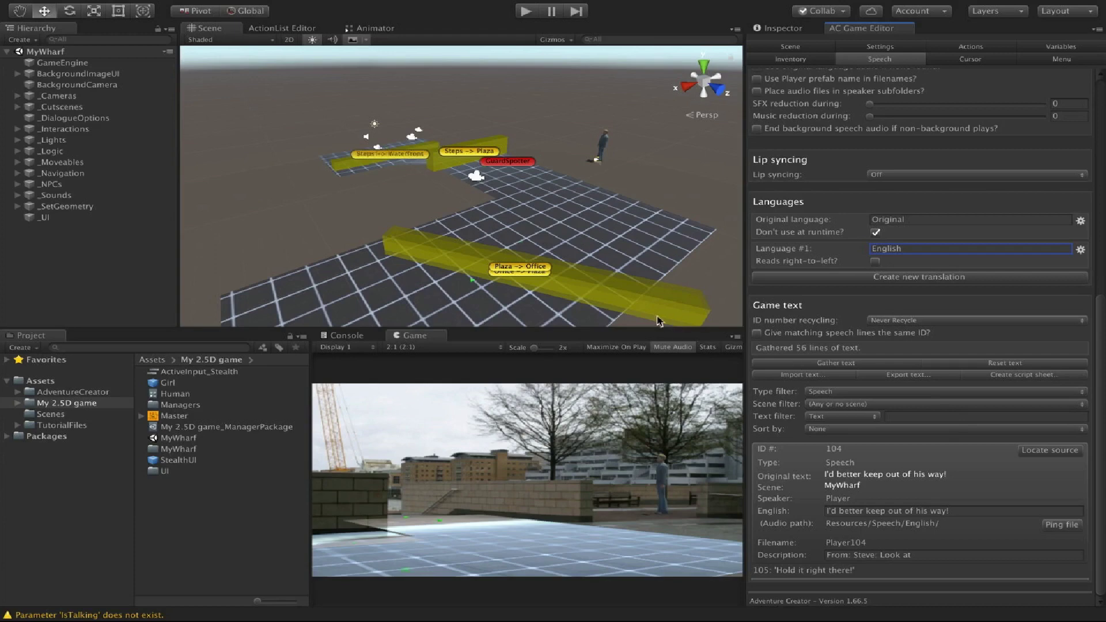
click(893, 511)
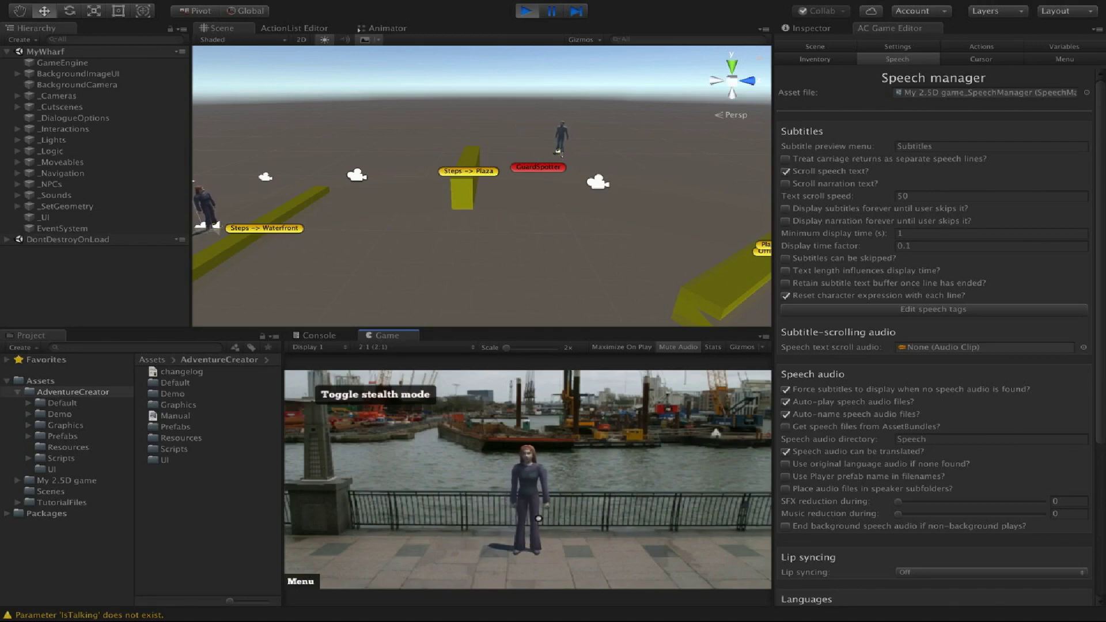
Check the running game's pause menu, resume play and stop the game.
click(301, 580)
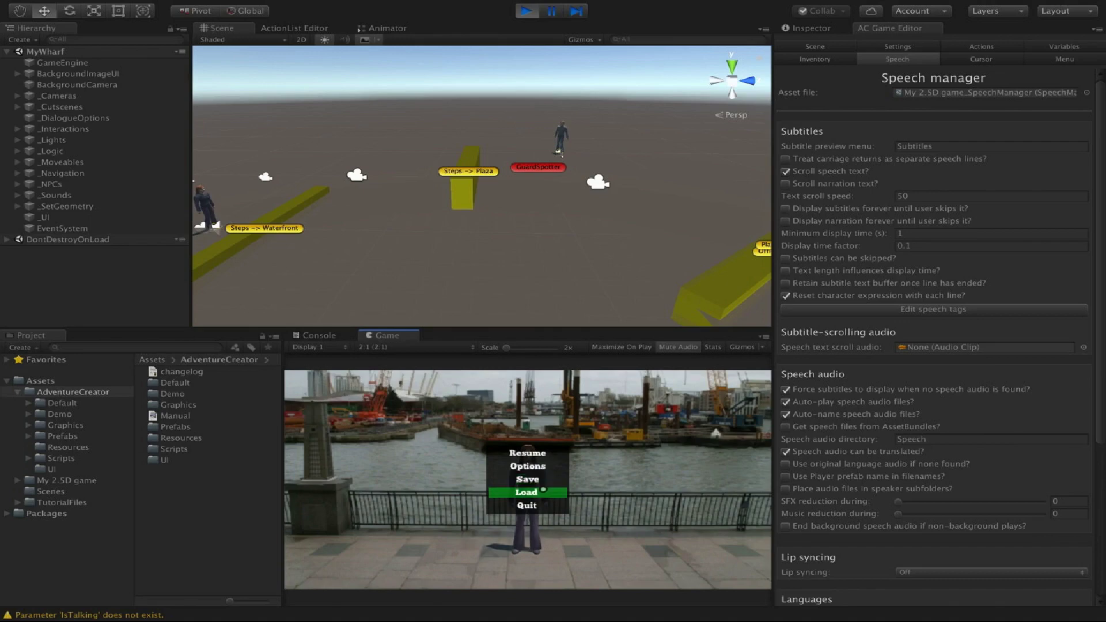
click(542, 455)
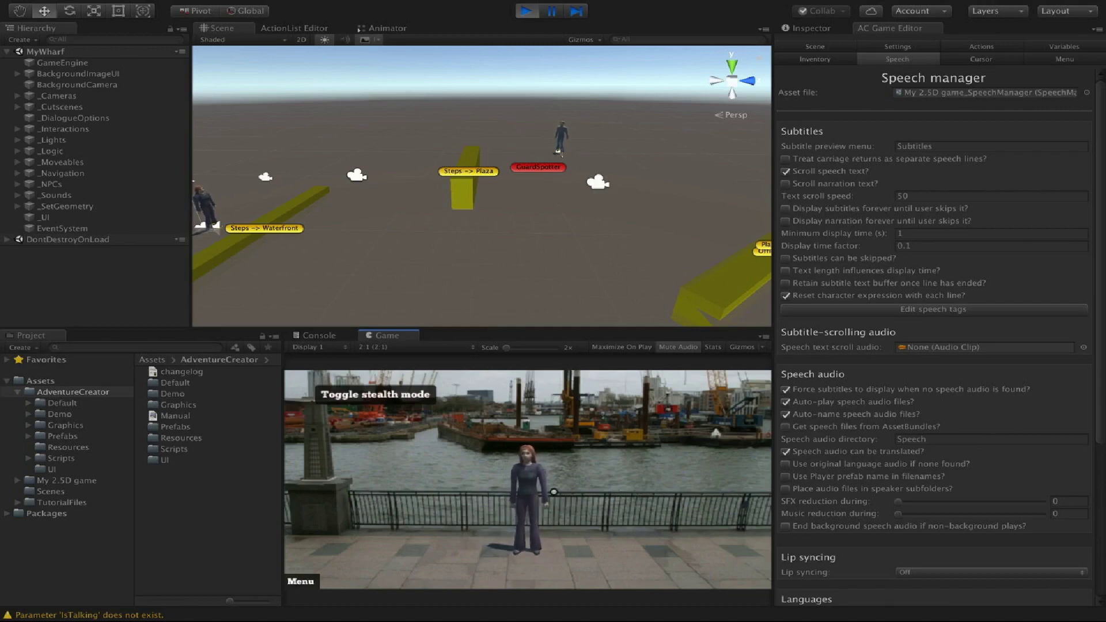
click(526, 11)
Examine the cameras grouped under _GameCameras in the scene hierarchy, and return to the Game view.
click(18, 95)
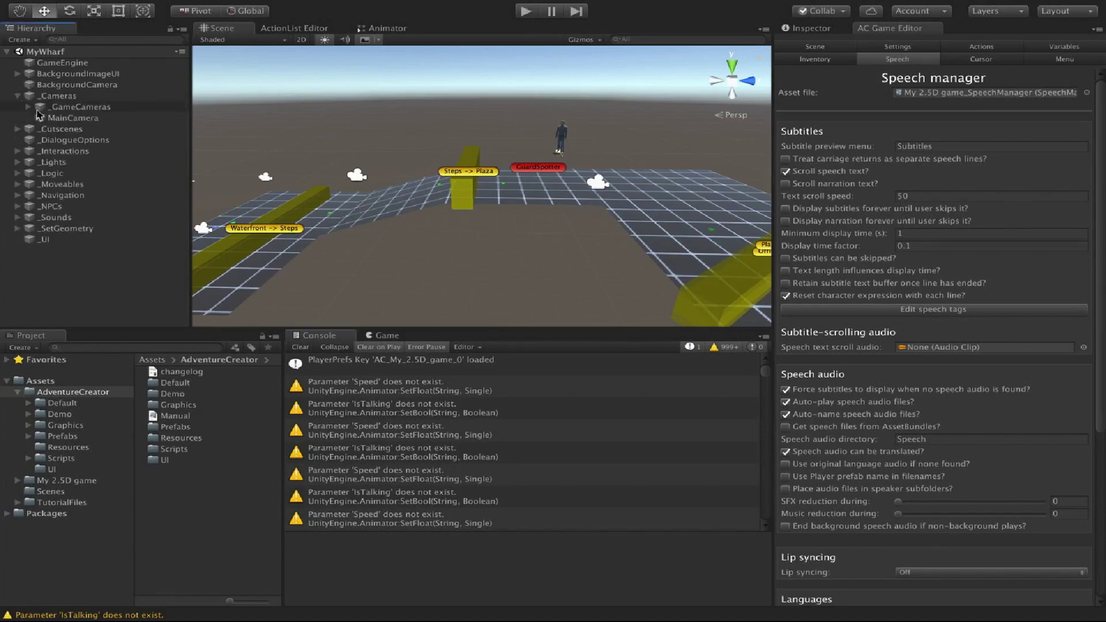
click(28, 106)
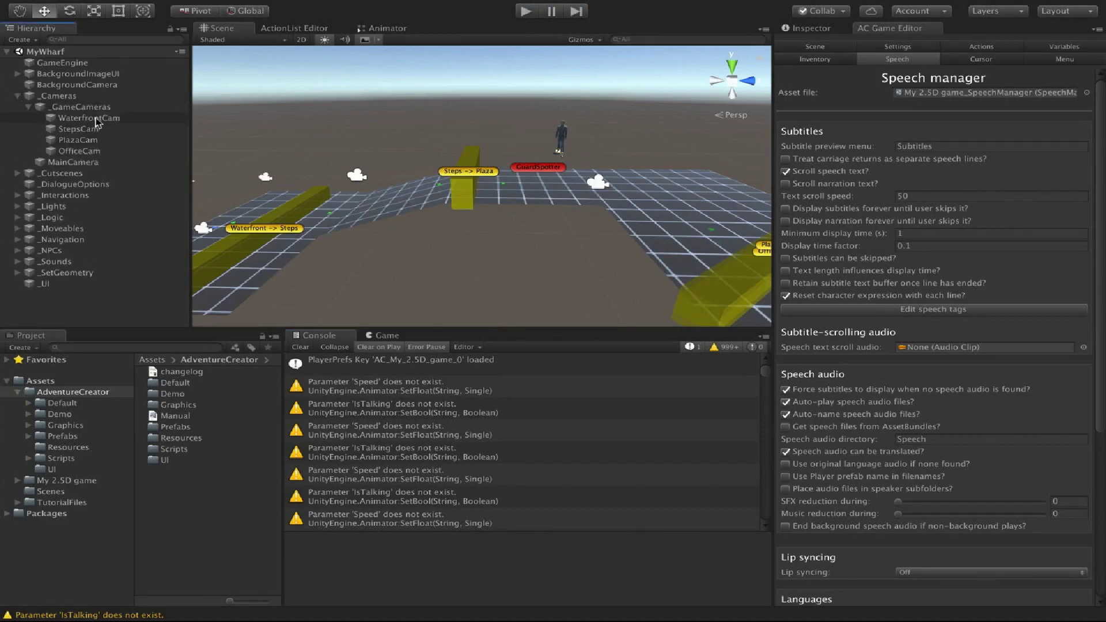
click(383, 335)
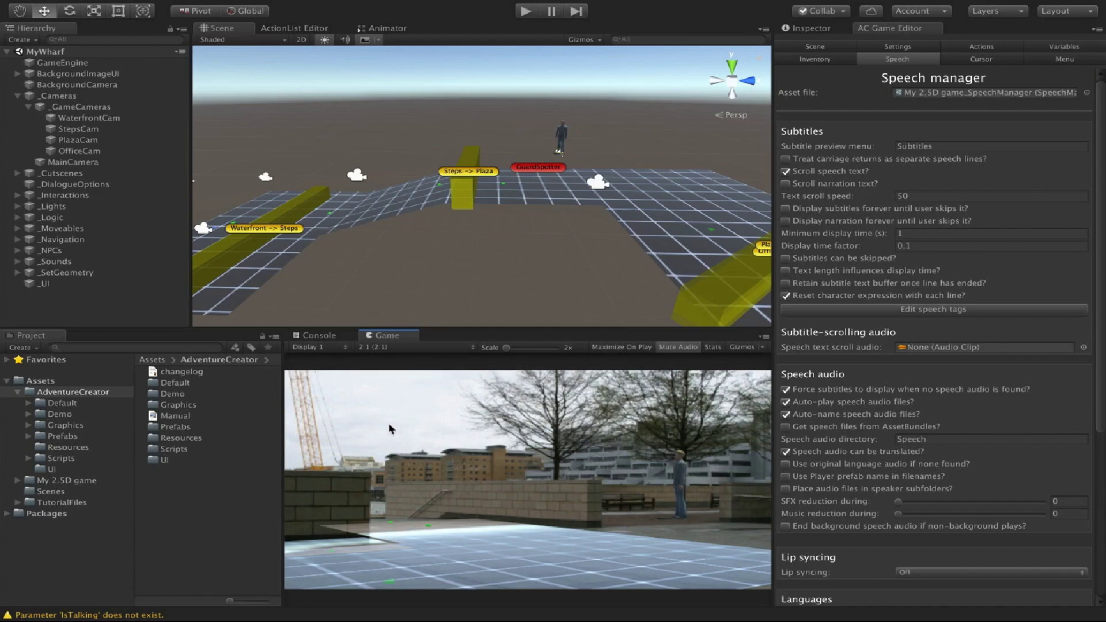
Auto-add save components to the game's GameObjects from the Settings manager.
click(917, 50)
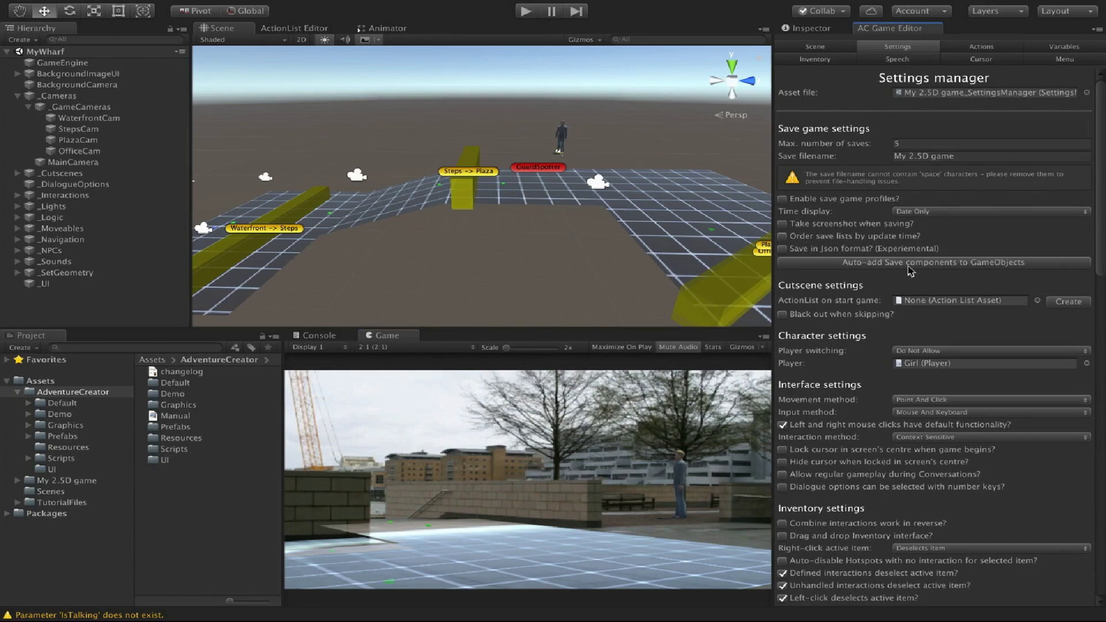
click(1034, 263)
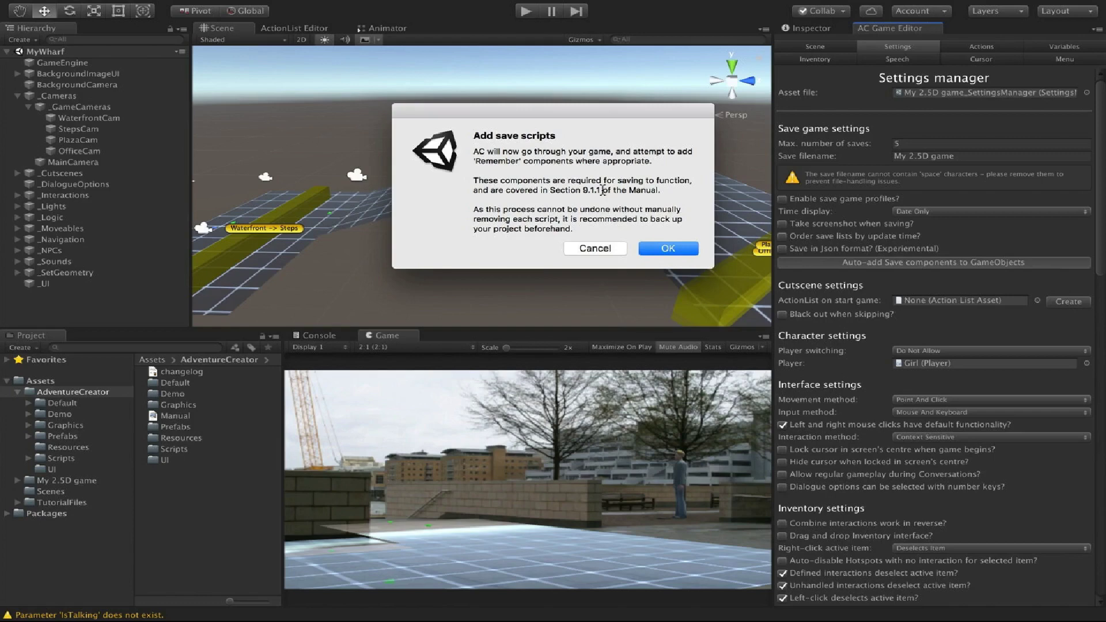
click(681, 249)
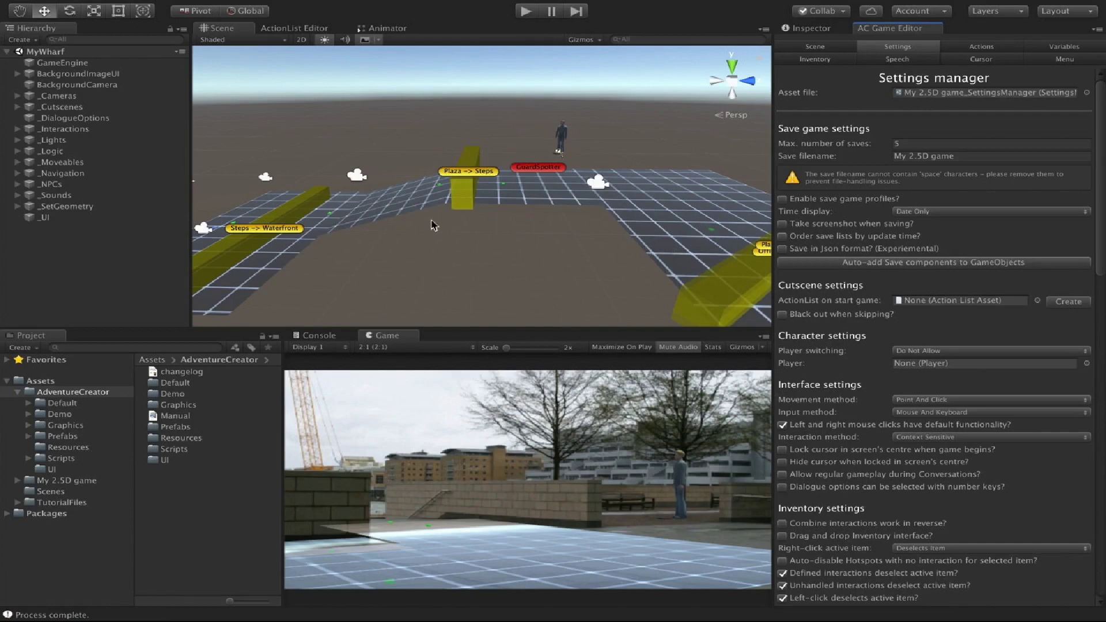
Run the game, walk the player along the waterfront and save the game over Save 1.
click(525, 11)
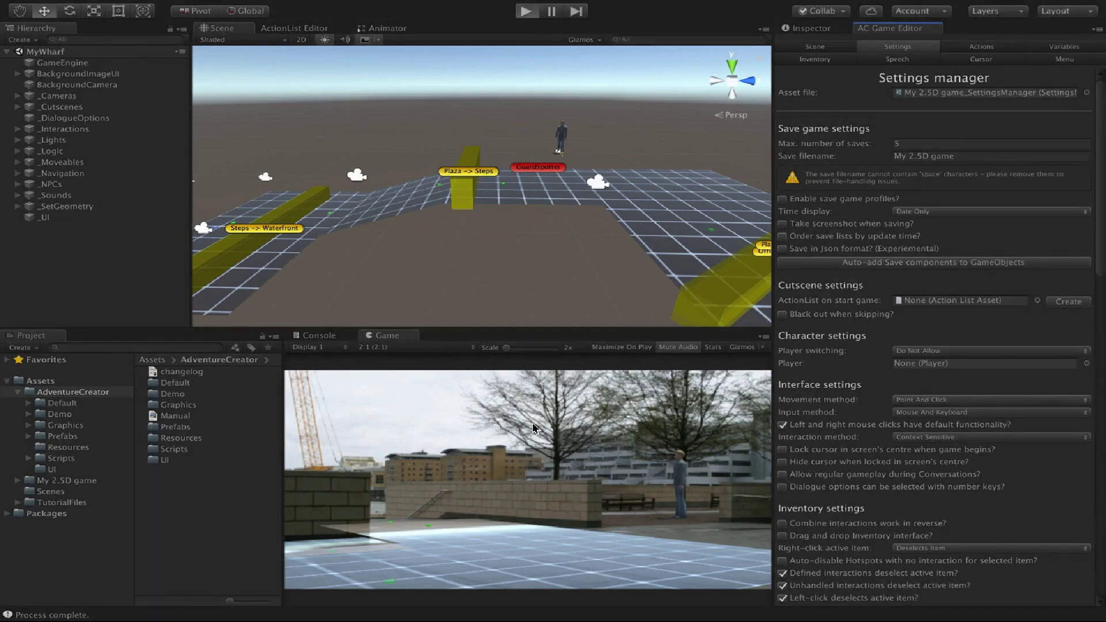
click(612, 553)
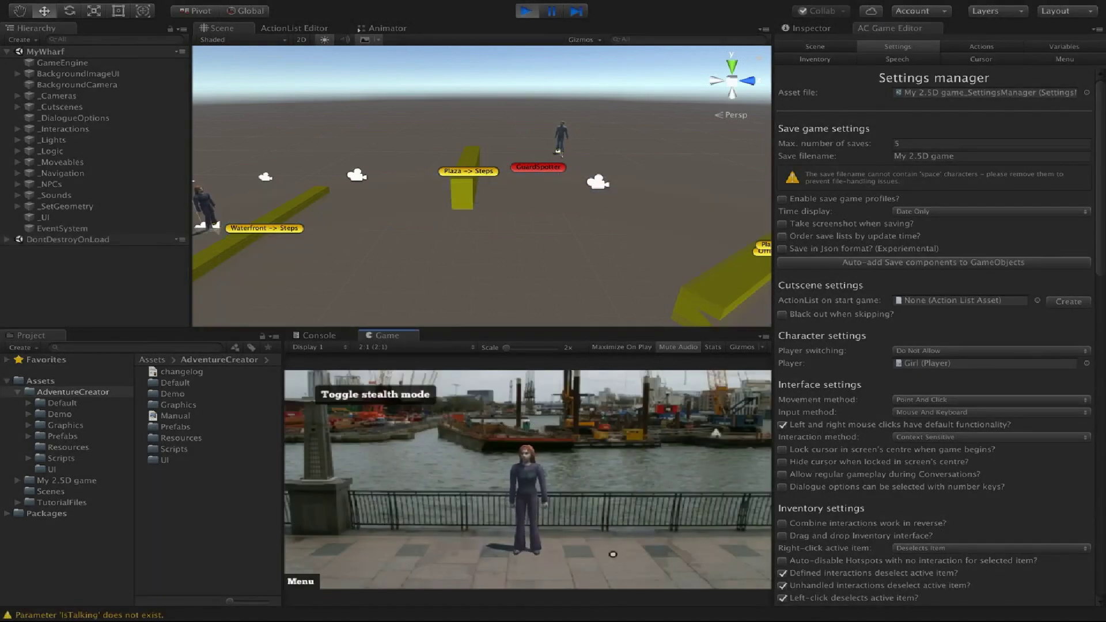
key(Escape)
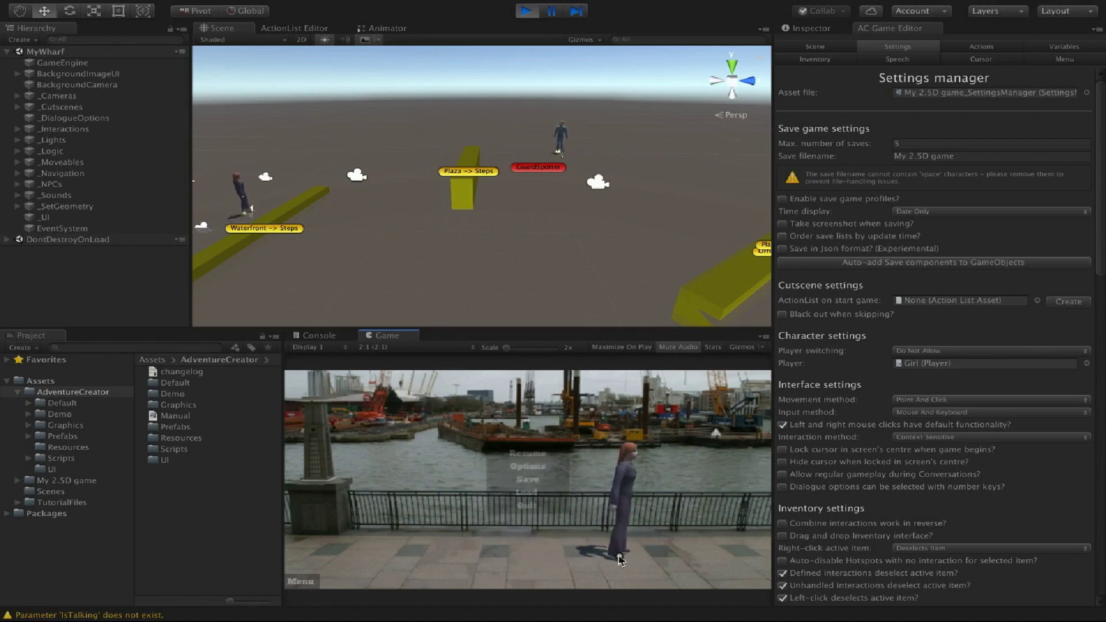
click(542, 479)
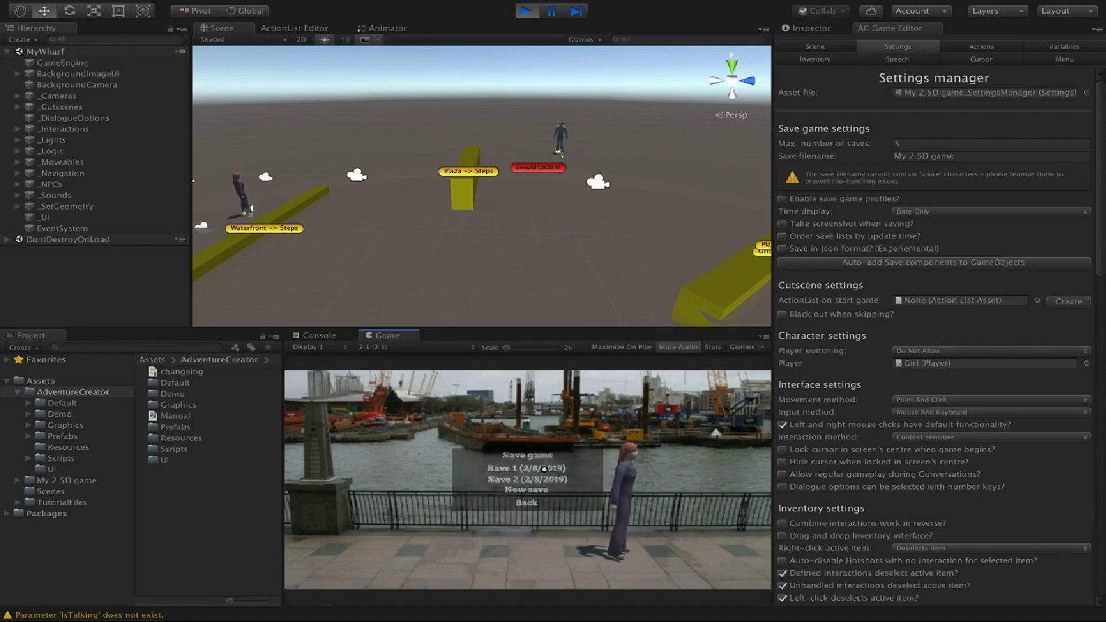
click(542, 473)
Take the player to the steps, toggle stealth mode and save the game over Save 2.
double_click(543, 577)
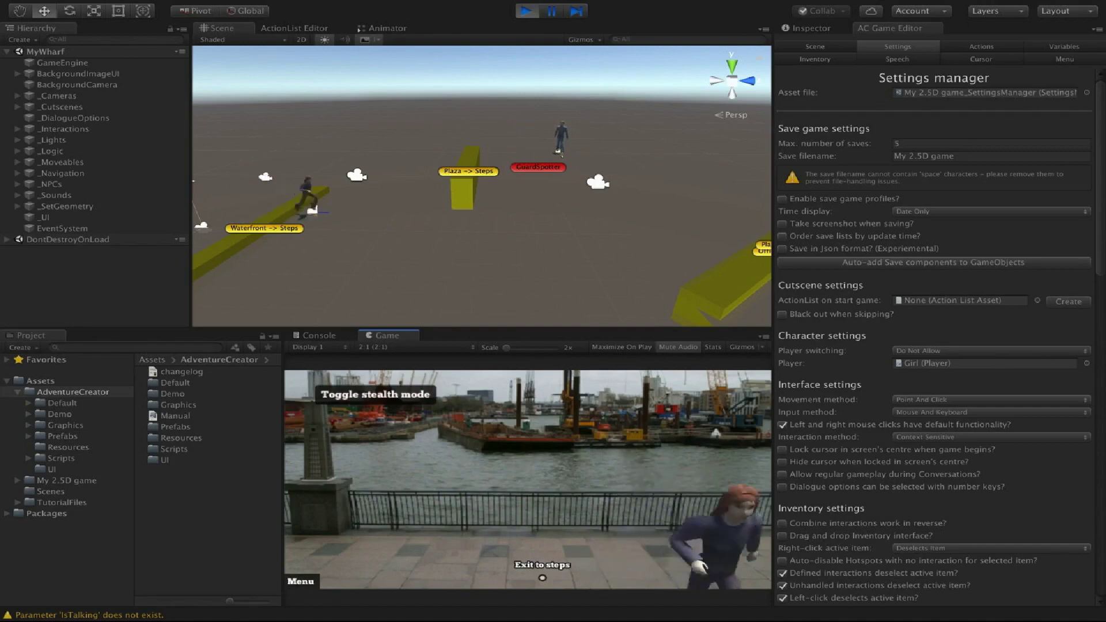
click(455, 461)
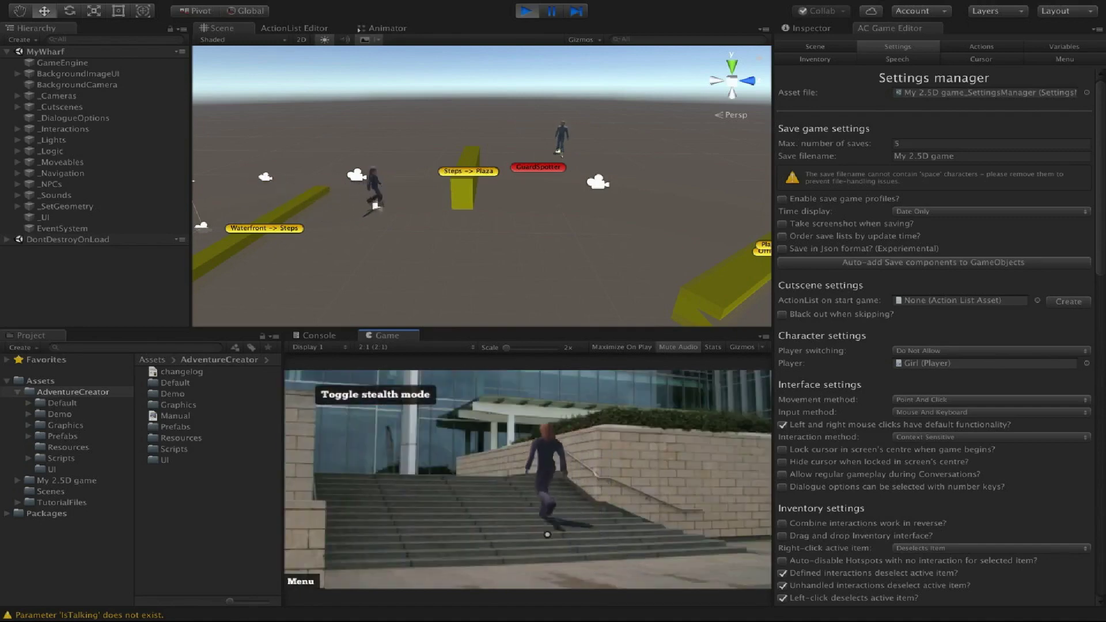
click(376, 395)
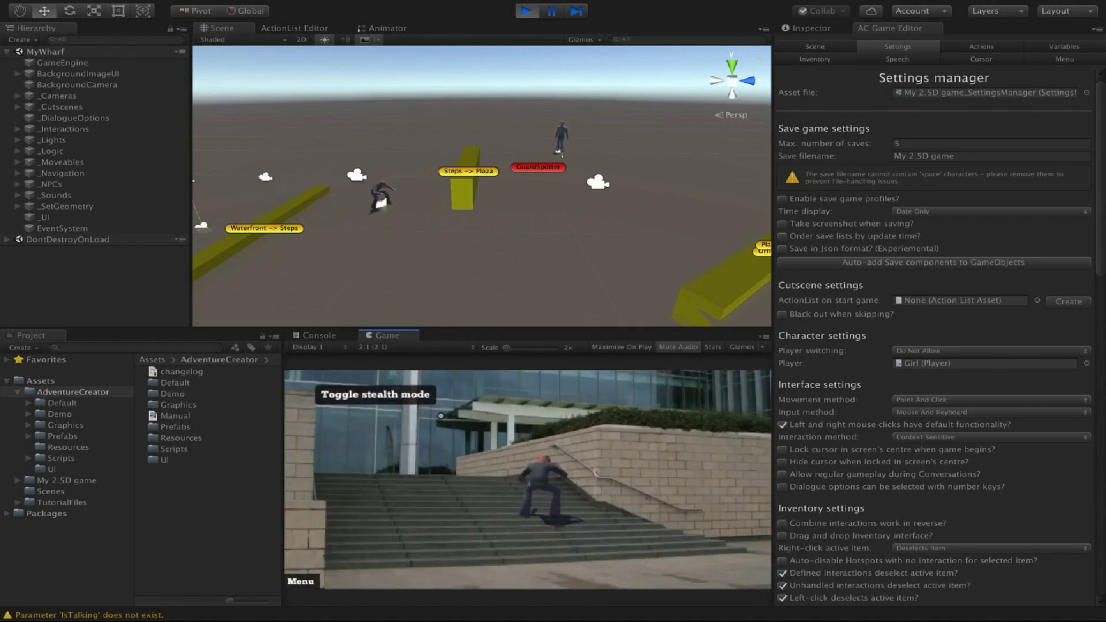
key(Escape)
click(535, 482)
click(544, 480)
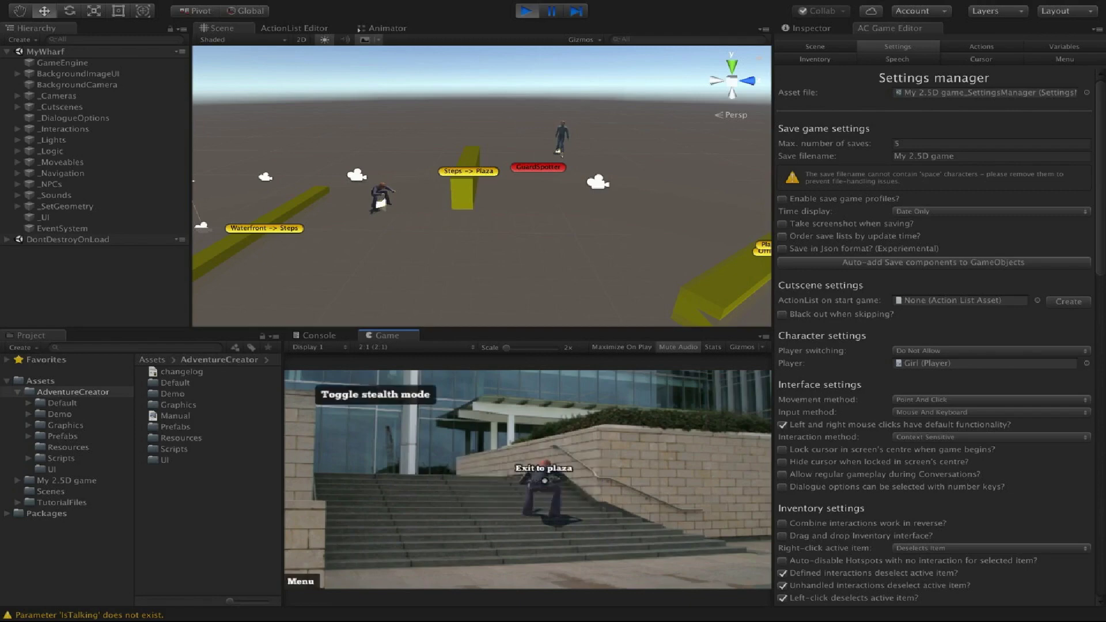
Test loading by restoring Save 1 and Save 2 in turn from the in-game Load menu.
key(Escape)
click(542, 488)
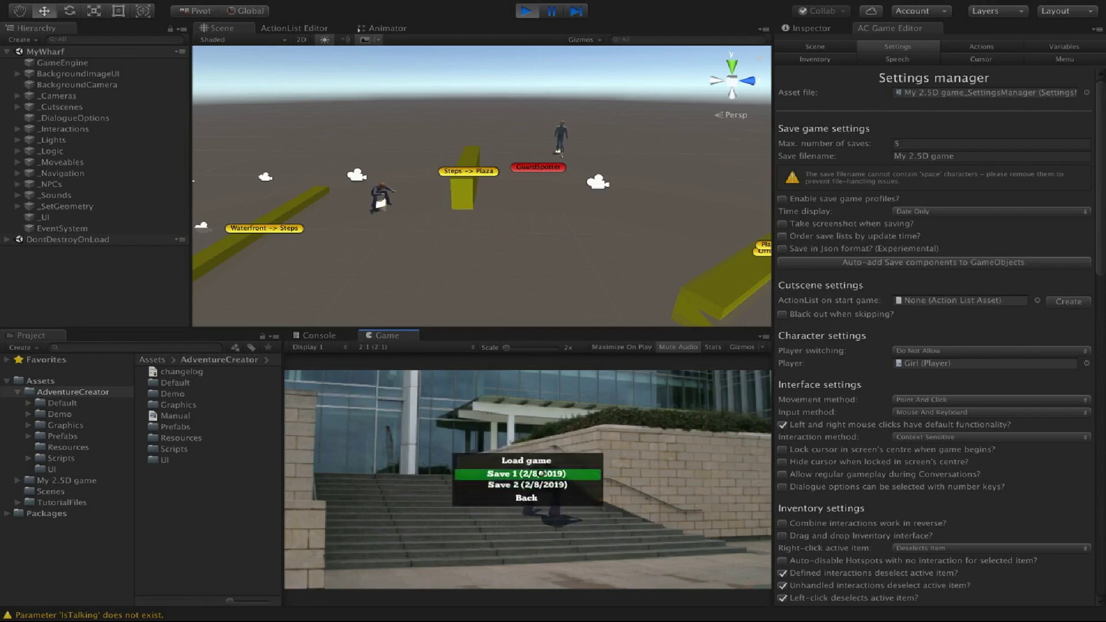
click(539, 472)
key(Escape)
click(541, 494)
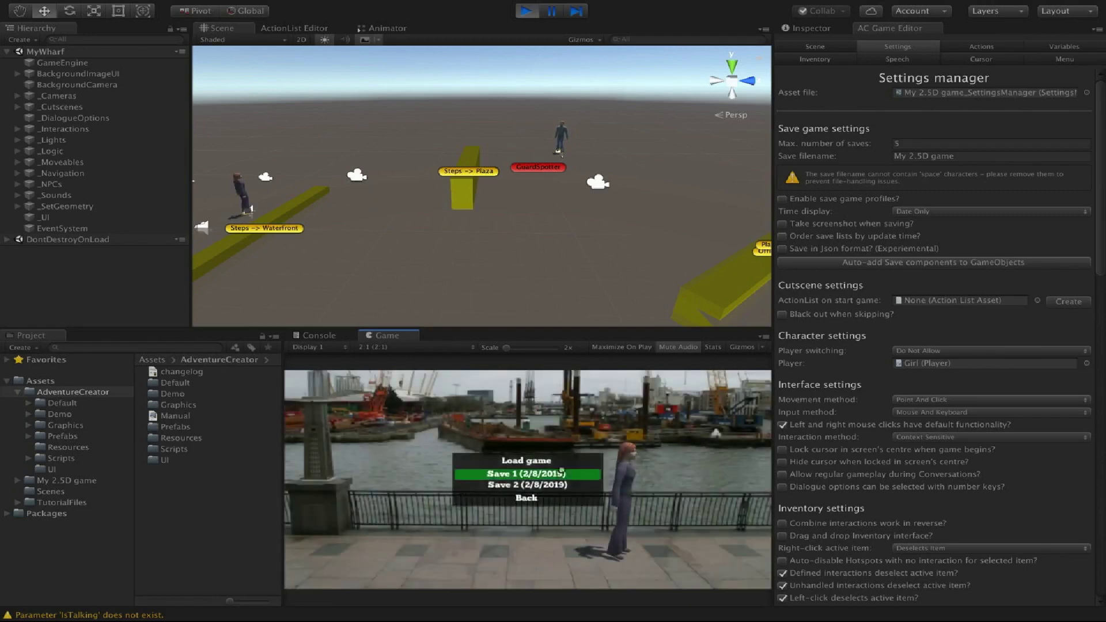
click(555, 484)
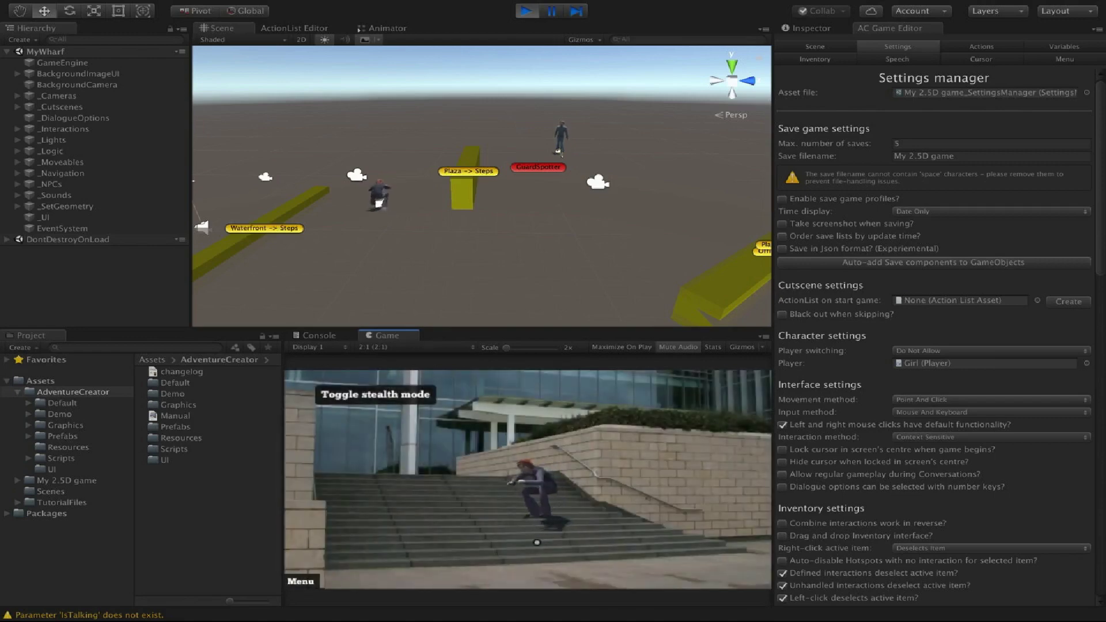